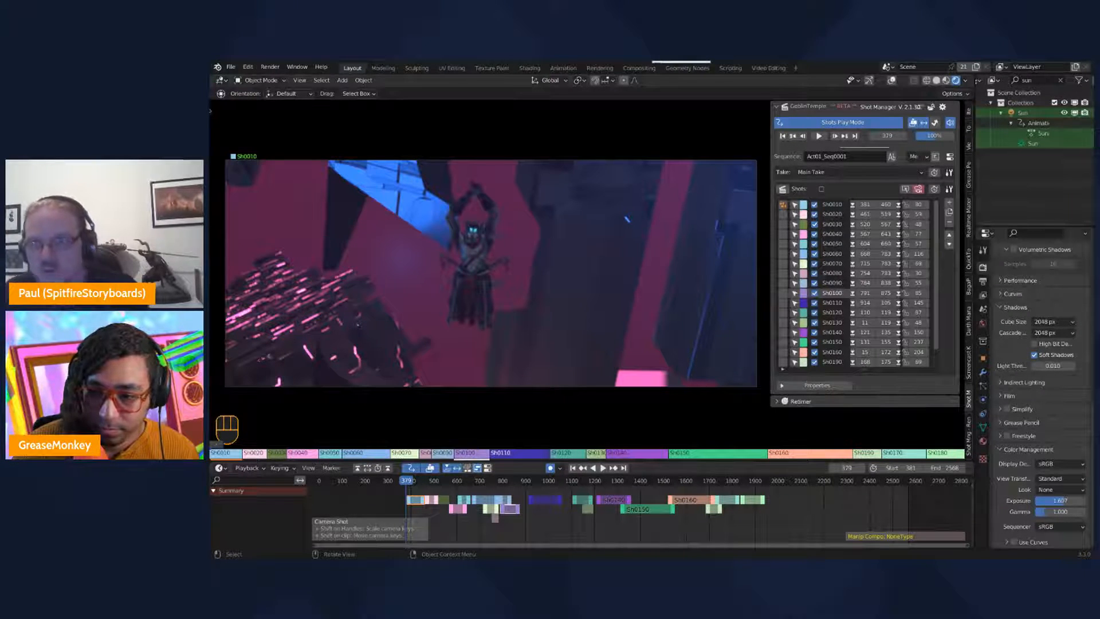
Step: Take the window out of full-screen mode, then collapse and re-expand the Shot Manager panel
{"action": "left_click", "coordinate": [296, 67]}
{"action": "left_click", "coordinate": [321, 112]}
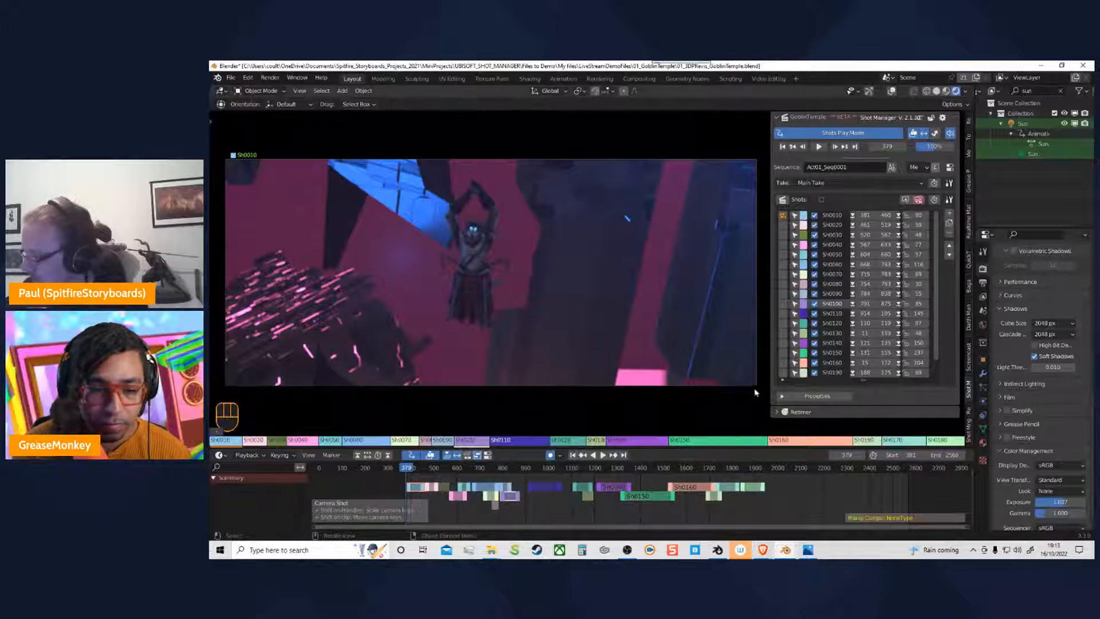
{"action": "left_click", "coordinate": [844, 118]}
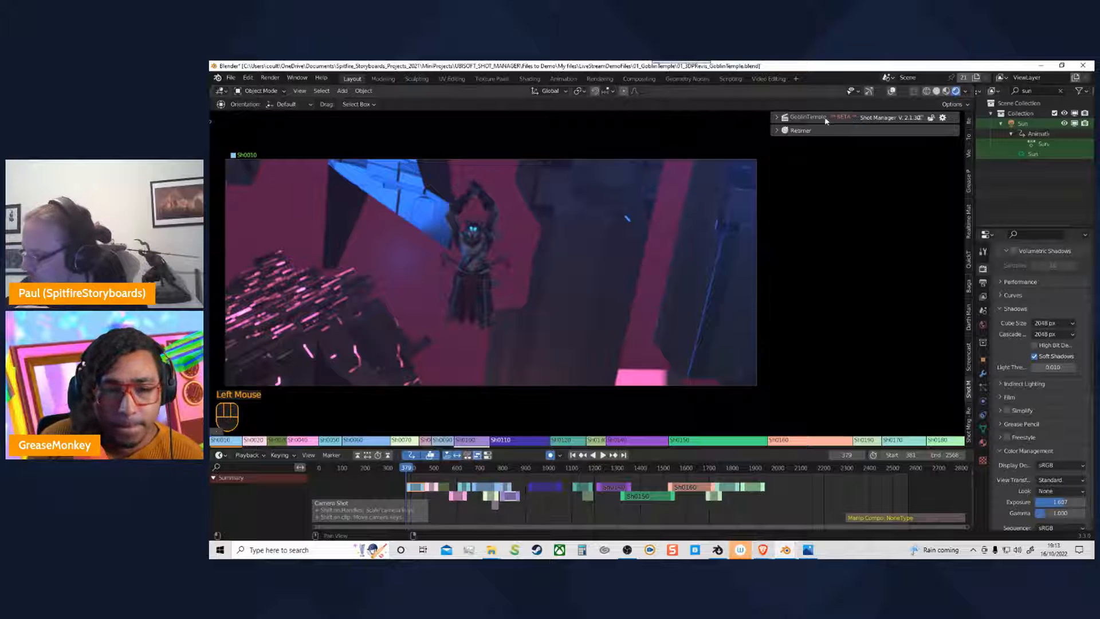
{"action": "left_click", "coordinate": [826, 118]}
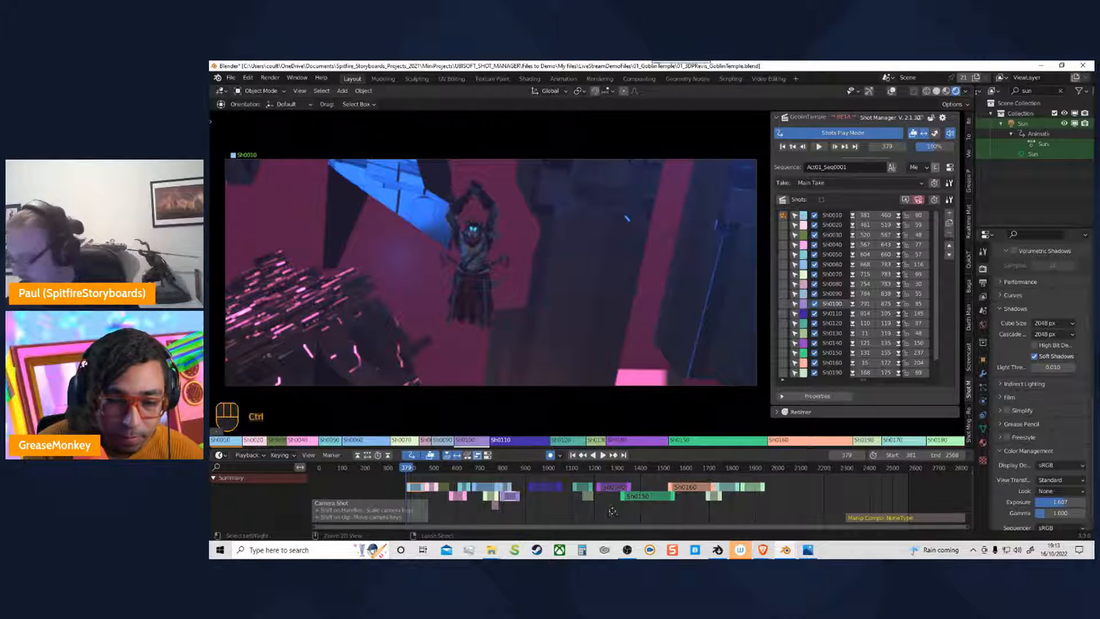
Step: Review the edit by scrubbing the sequence timeline from shot Sh0010 to Sh0080
{"action": "middle_click_drag", "start_coordinate": [605, 510], "coordinate": [701, 511], "text": "ctrl"}
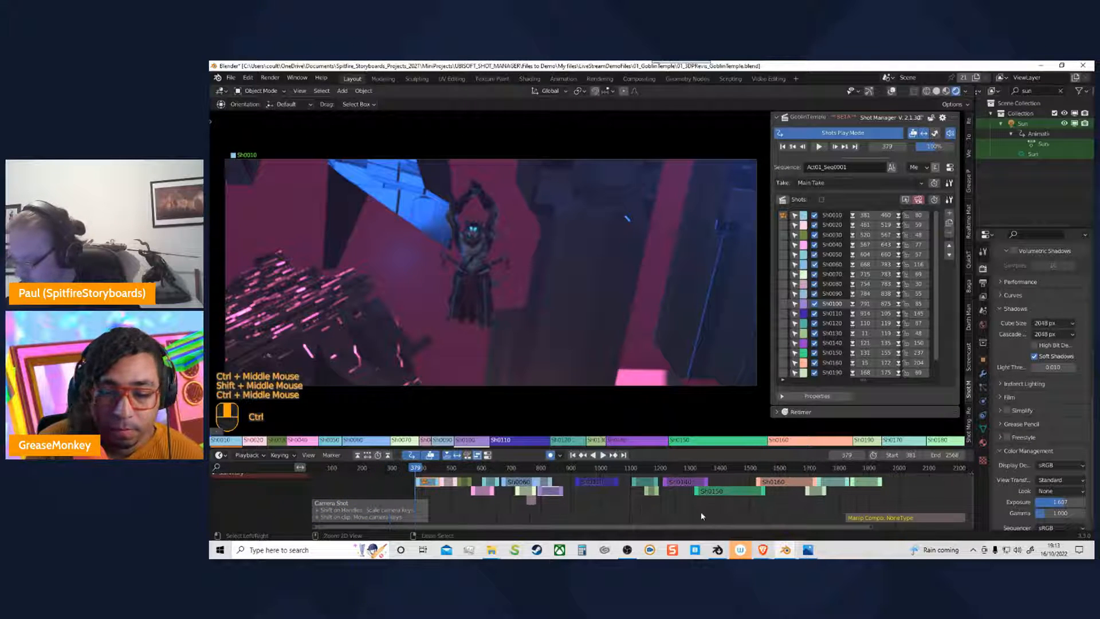
{"action": "double_click", "coordinate": [232, 439]}
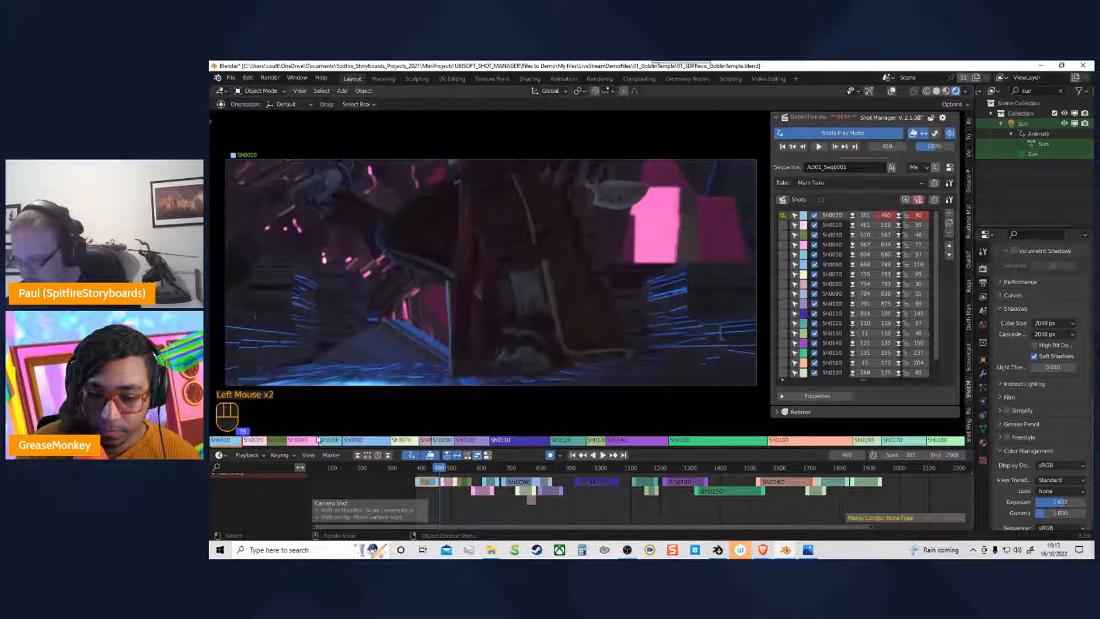
{"action": "left_click_drag", "start_coordinate": [318, 438], "coordinate": [431, 437]}
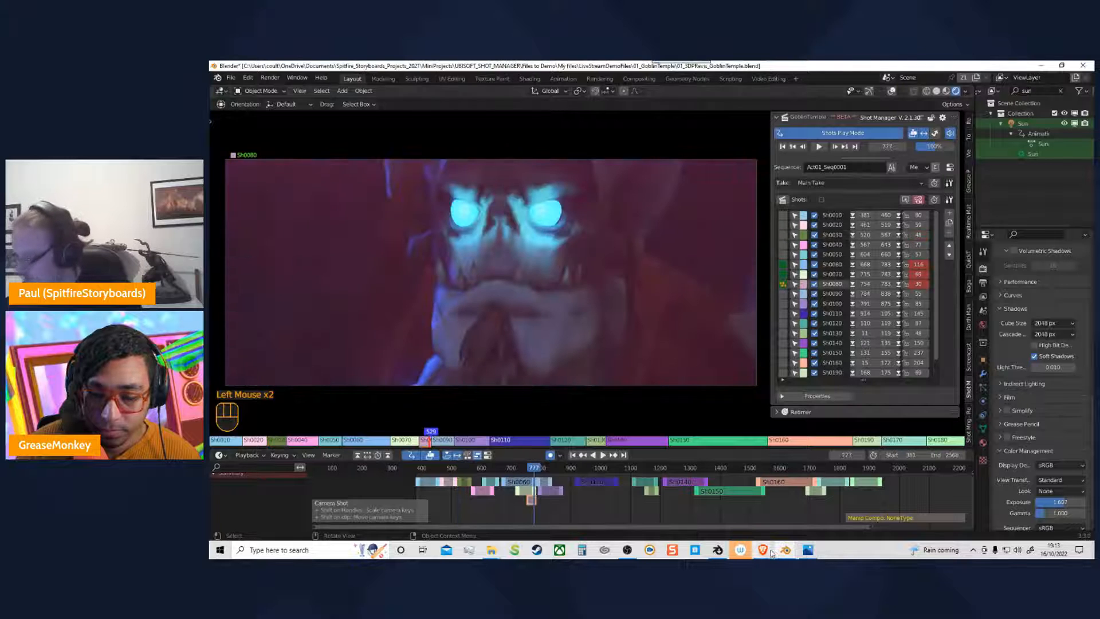
Step: Switch to the photo viewer to examine the annotated overview image of the Shot Manager interface areas
{"action": "mouse_move", "coordinate": [773, 554]}
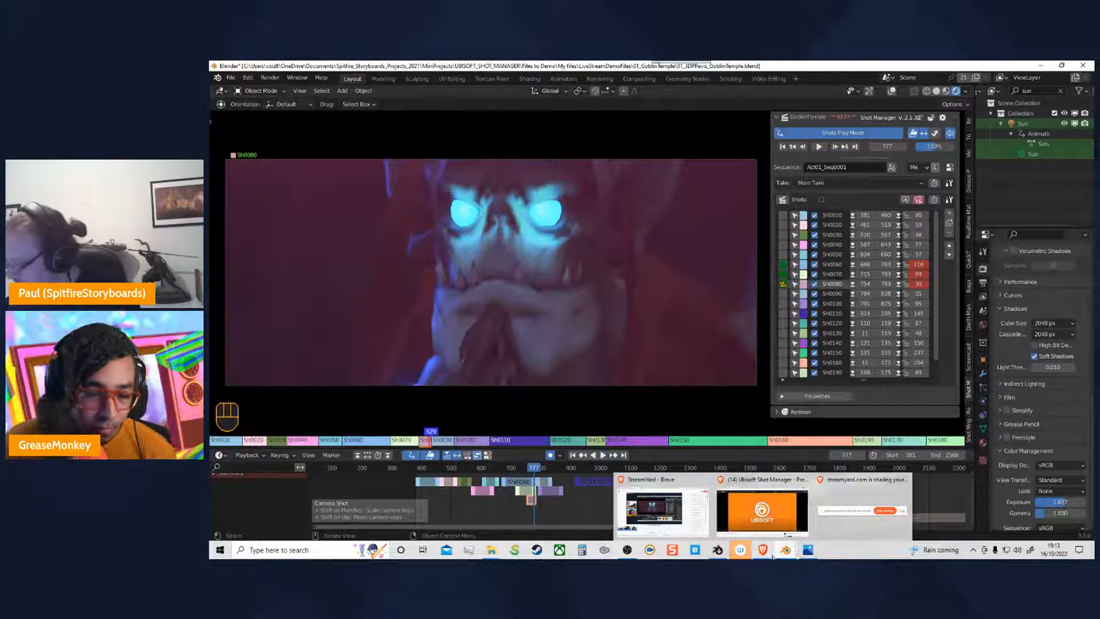
{"action": "left_click", "coordinate": [808, 550]}
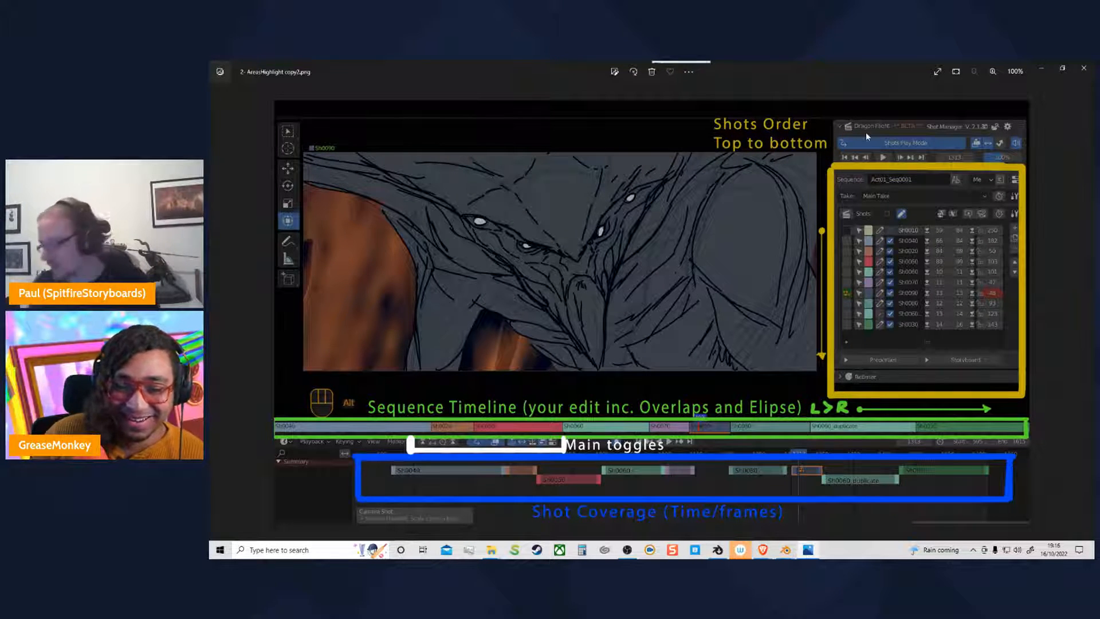
Step: Switch to the Blender window with the hybrid dragon file and display its Shot Manager shot list
{"action": "mouse_move", "coordinate": [786, 549]}
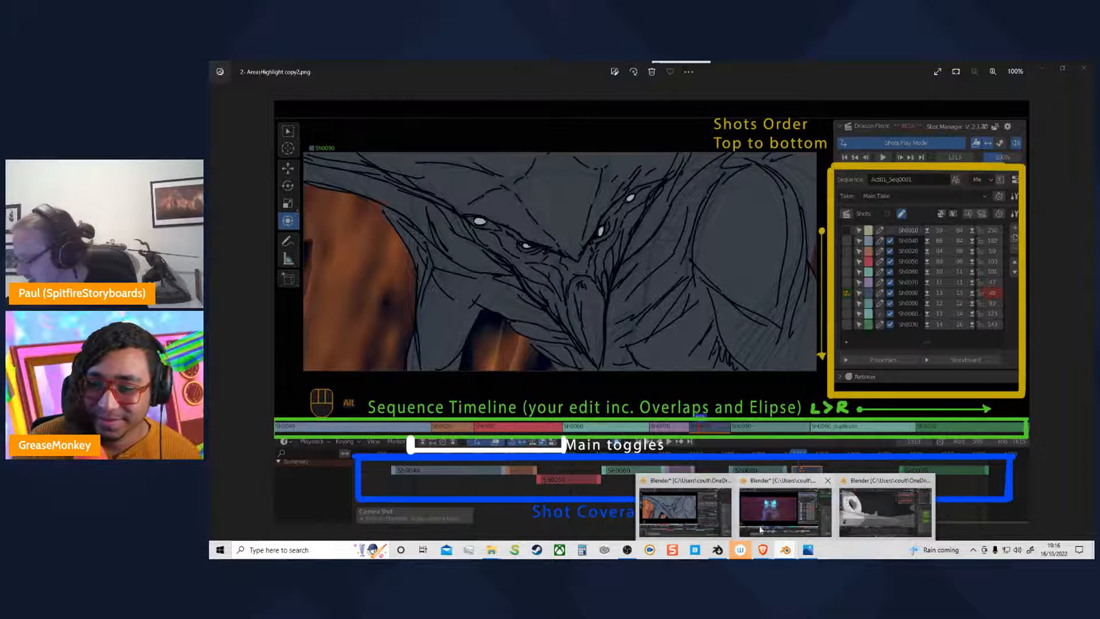
{"action": "left_click", "coordinate": [686, 519]}
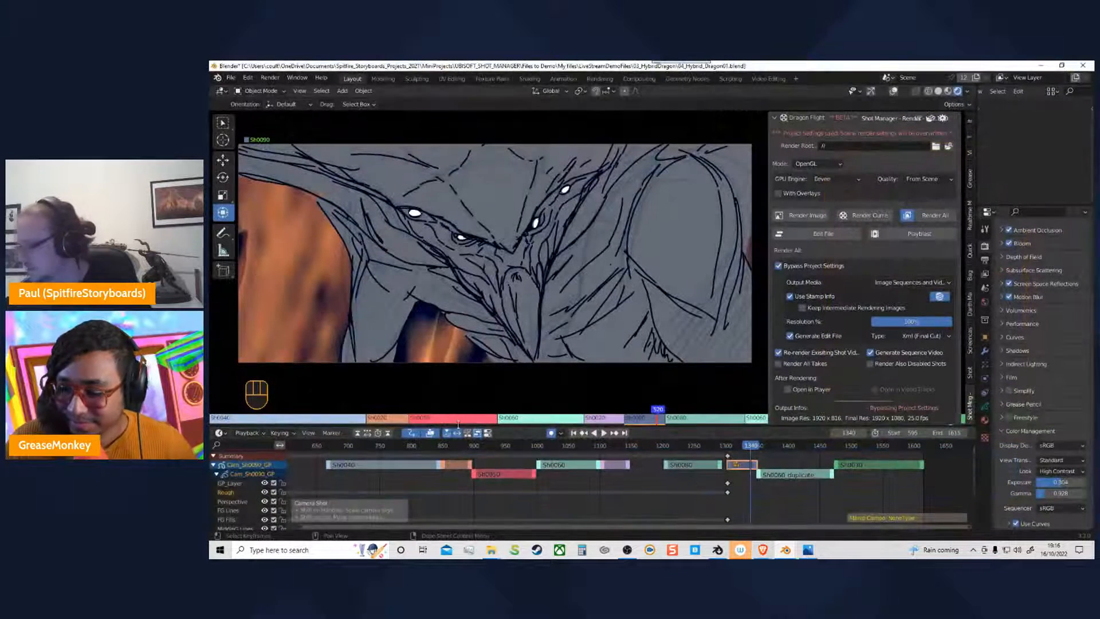
{"action": "left_click", "coordinate": [969, 372]}
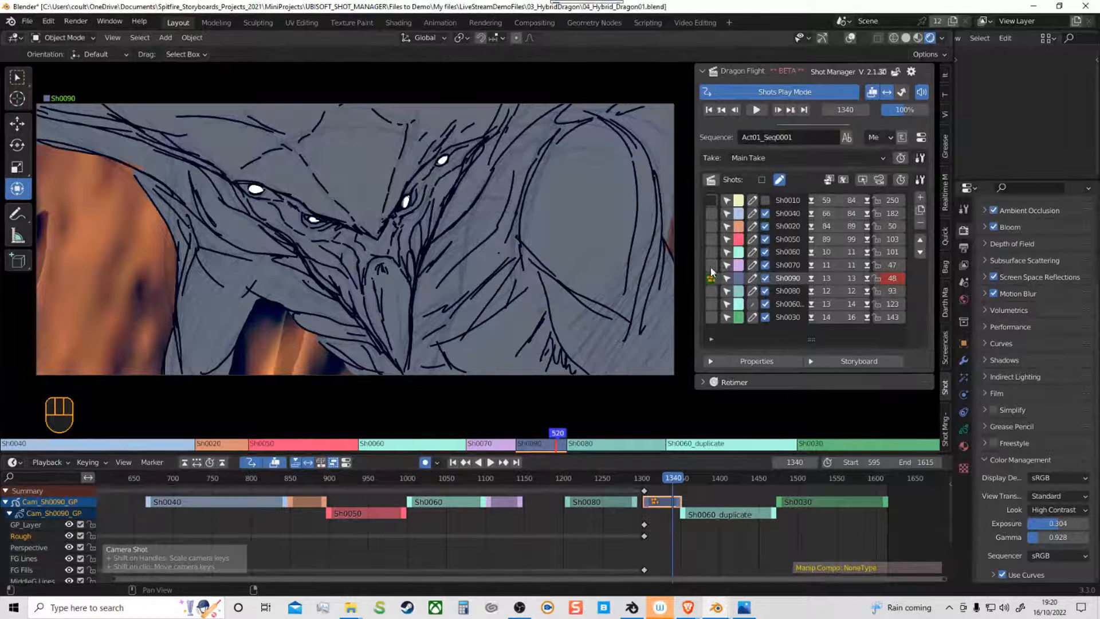
{"action": "left_click", "coordinate": [921, 180]}
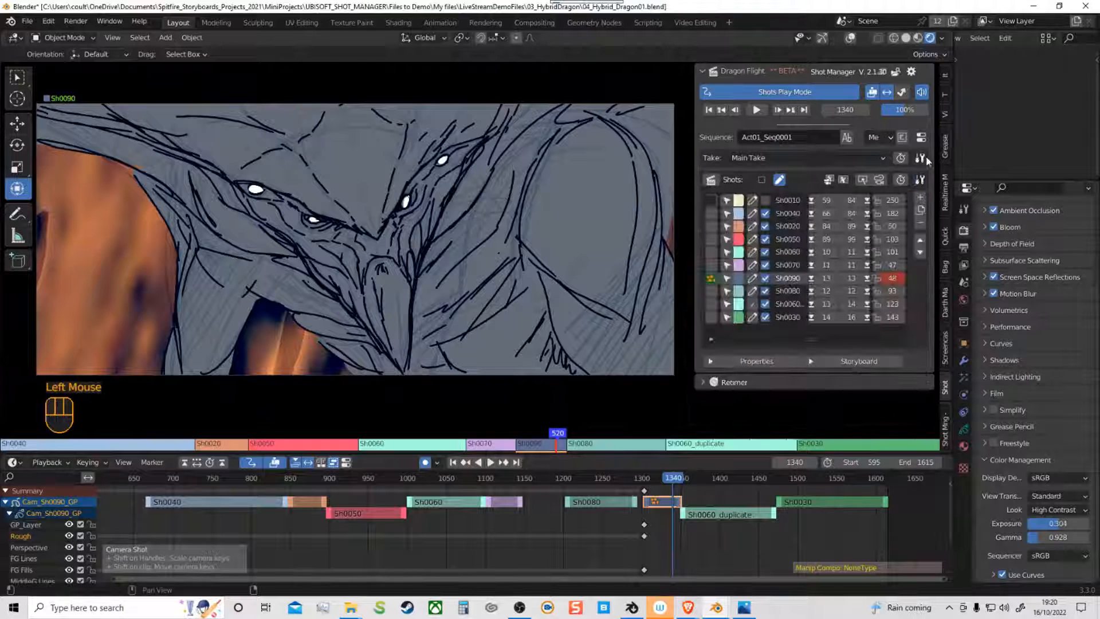
{"action": "left_click", "coordinate": [912, 72]}
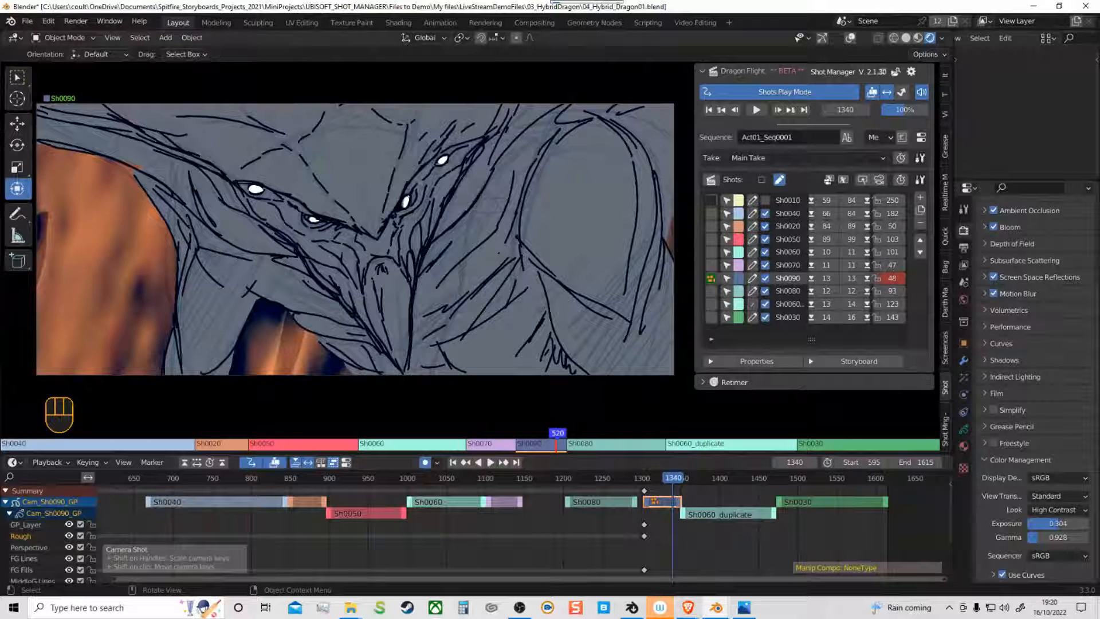
Step: Switch to the GoblinTemple previs file and make Sh0010 the current shot at its first frame
{"action": "mouse_move", "coordinate": [711, 615]}
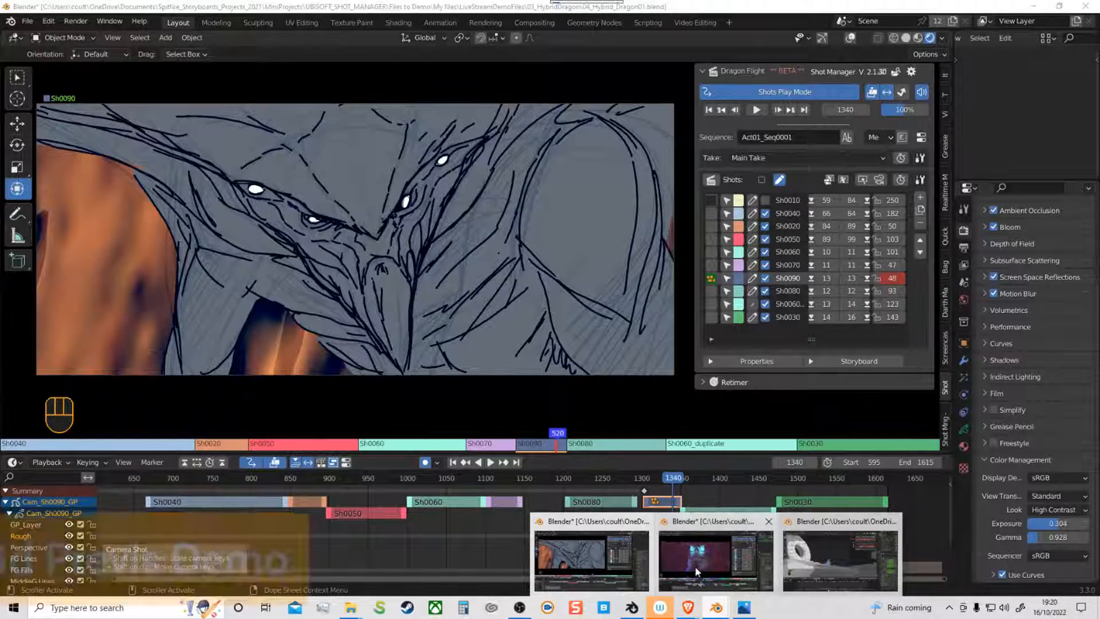
{"action": "left_click", "coordinate": [716, 556]}
{"action": "left_click", "coordinate": [713, 192]}
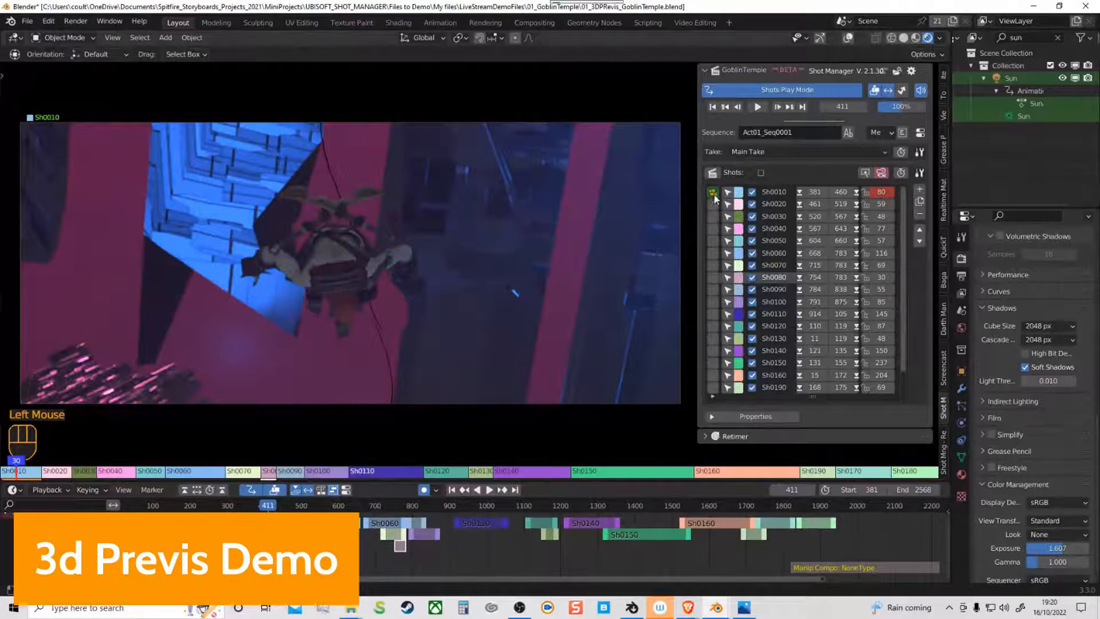
{"action": "double_click", "coordinate": [715, 195]}
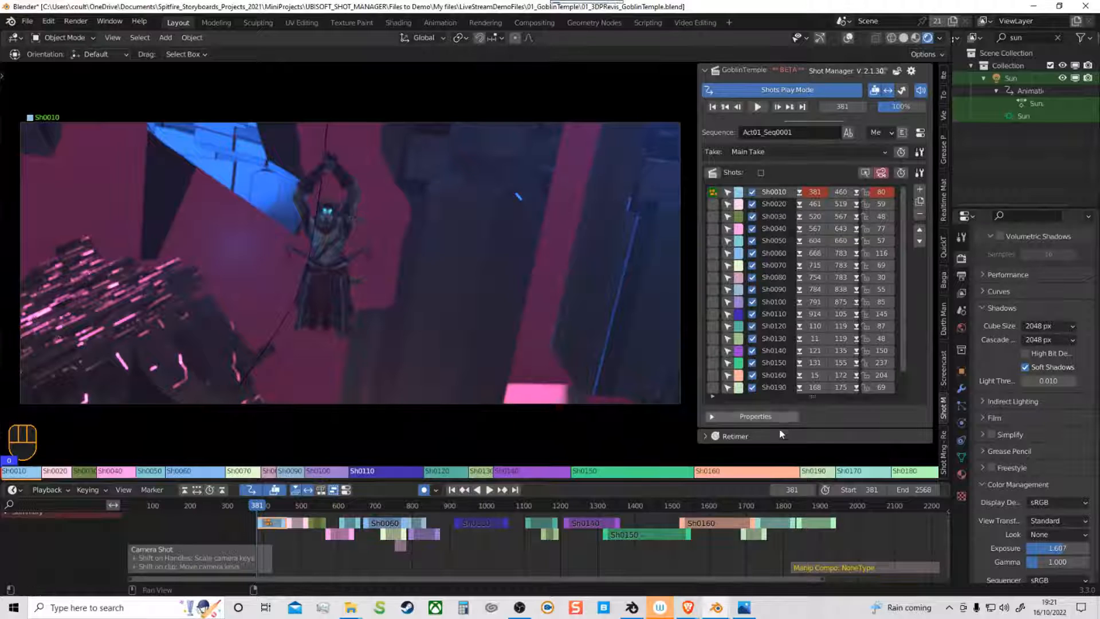
Step: Play the edit from Sh0010, restart playback from before the shot's start, and stop it within Sh0010
{"action": "left_click", "coordinate": [758, 106]}
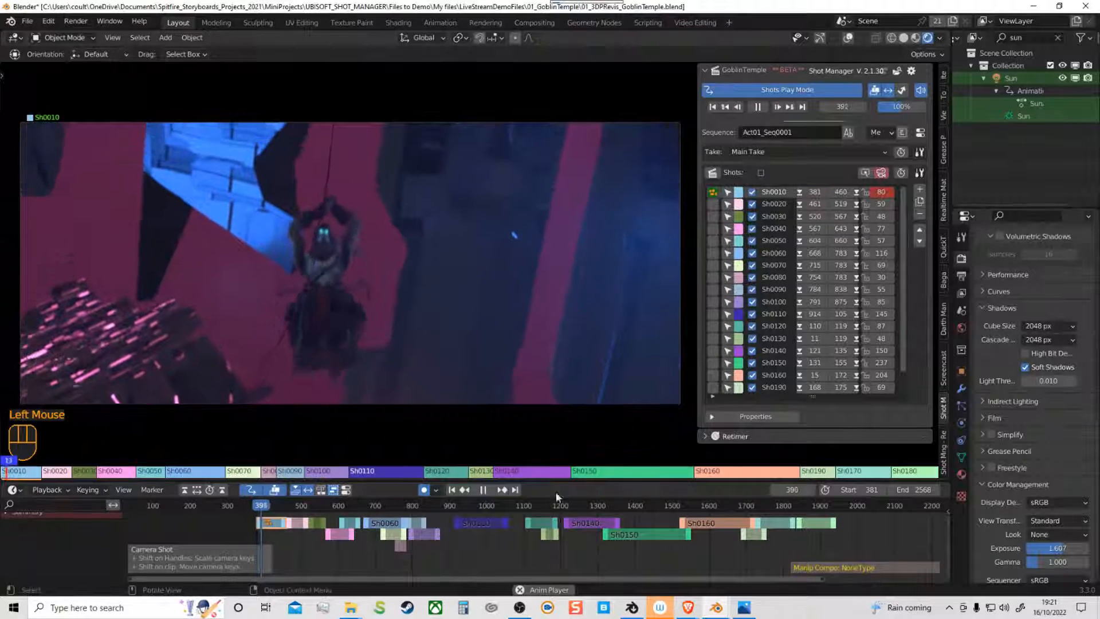
{"action": "left_click", "coordinate": [480, 492]}
{"action": "left_click", "coordinate": [246, 509]}
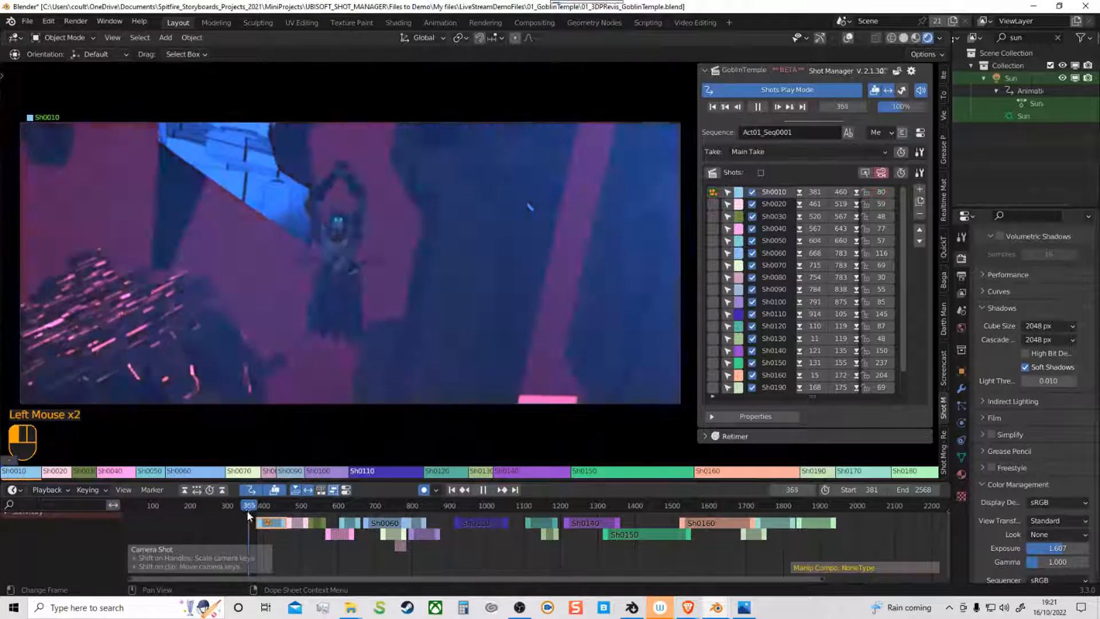
{"action": "left_click", "coordinate": [489, 491]}
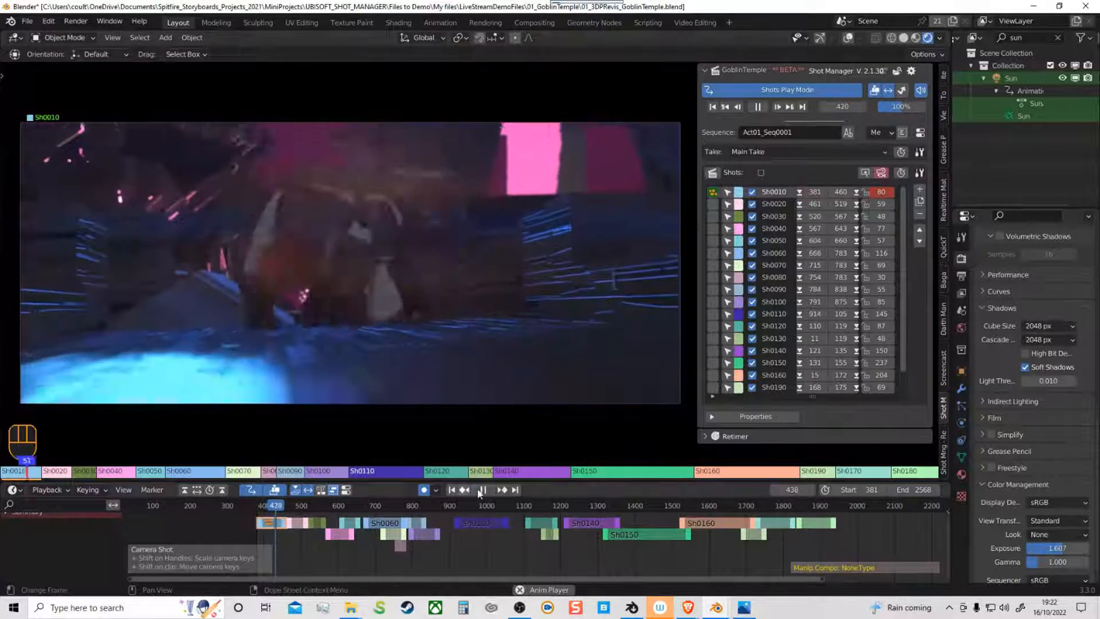
{"action": "left_click", "coordinate": [482, 491]}
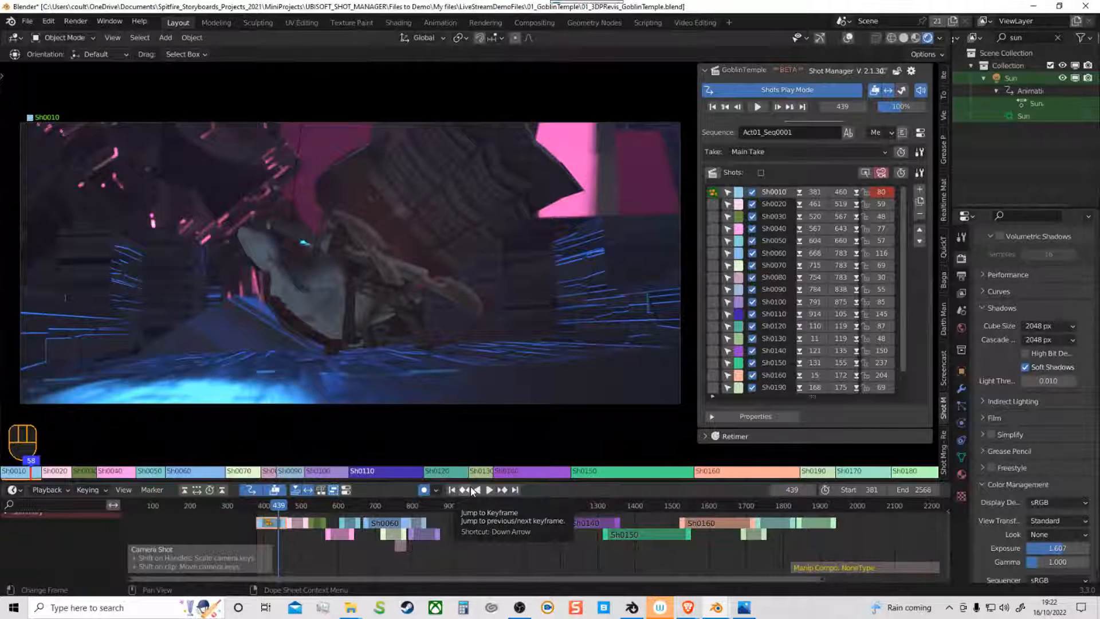
Step: Scrub the shot timeline back and forth within Sh0010 and on through the following shots to Sh0050
{"action": "middle_click_drag", "start_coordinate": [378, 548], "coordinate": [369, 553], "text": "ctrl"}
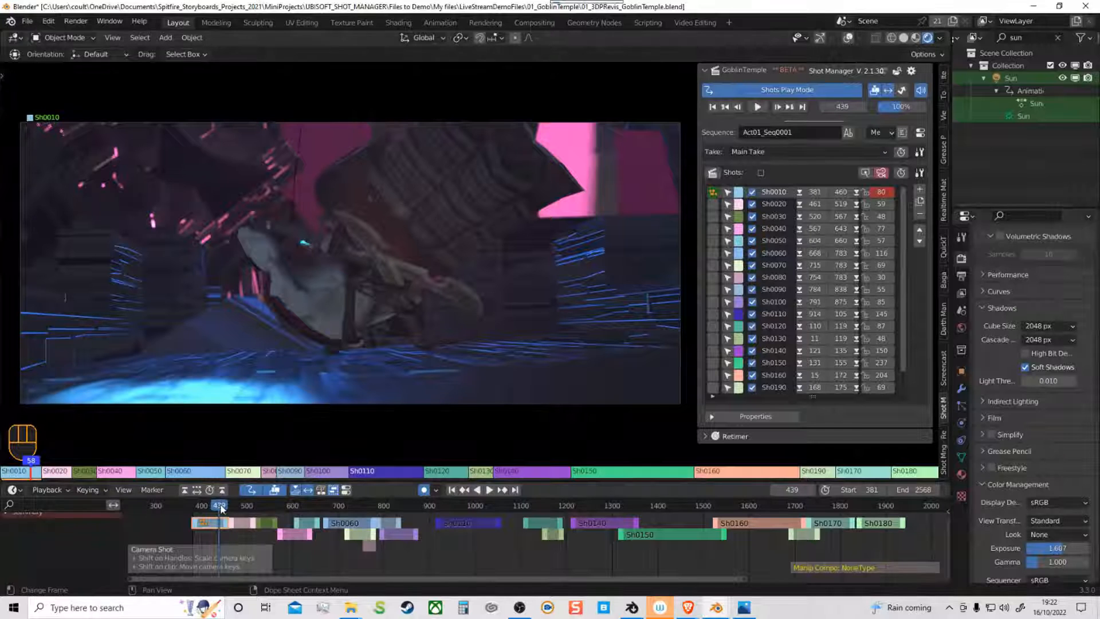
{"action": "left_click_drag", "start_coordinate": [212, 511], "coordinate": [207, 512]}
{"action": "left_click_drag", "start_coordinate": [207, 512], "coordinate": [213, 511]}
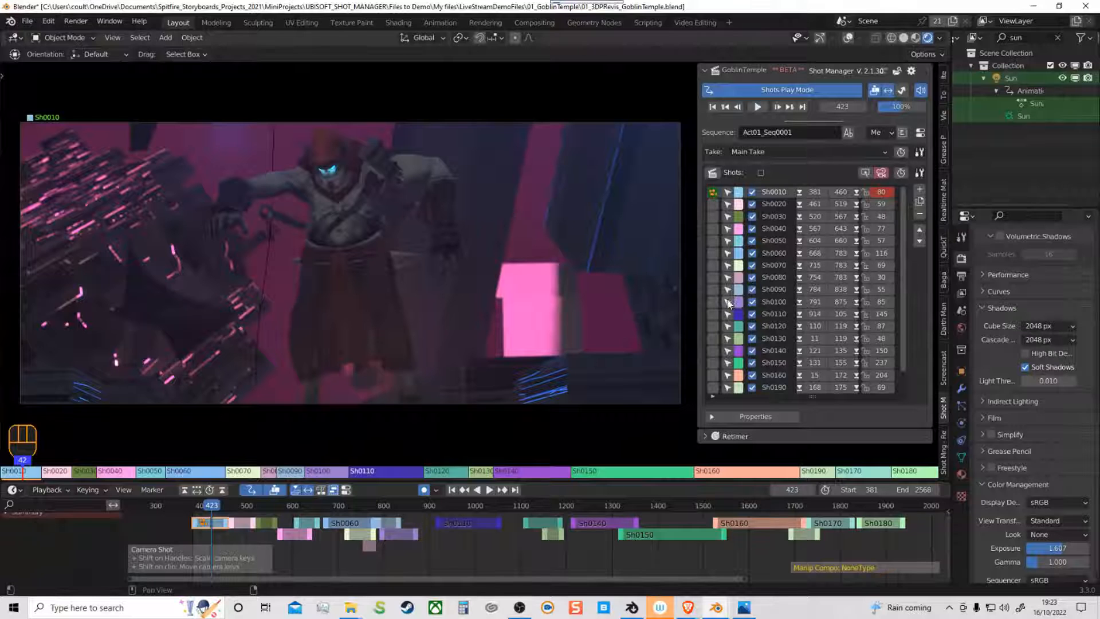
{"action": "left_click", "coordinate": [235, 504]}
{"action": "left_click_drag", "start_coordinate": [238, 509], "coordinate": [324, 508]}
{"action": "left_click", "coordinate": [239, 509]}
Step: Disable shots Sh0030, Sh0050 and Sh0090 in the shot list
{"action": "left_click", "coordinate": [752, 216]}
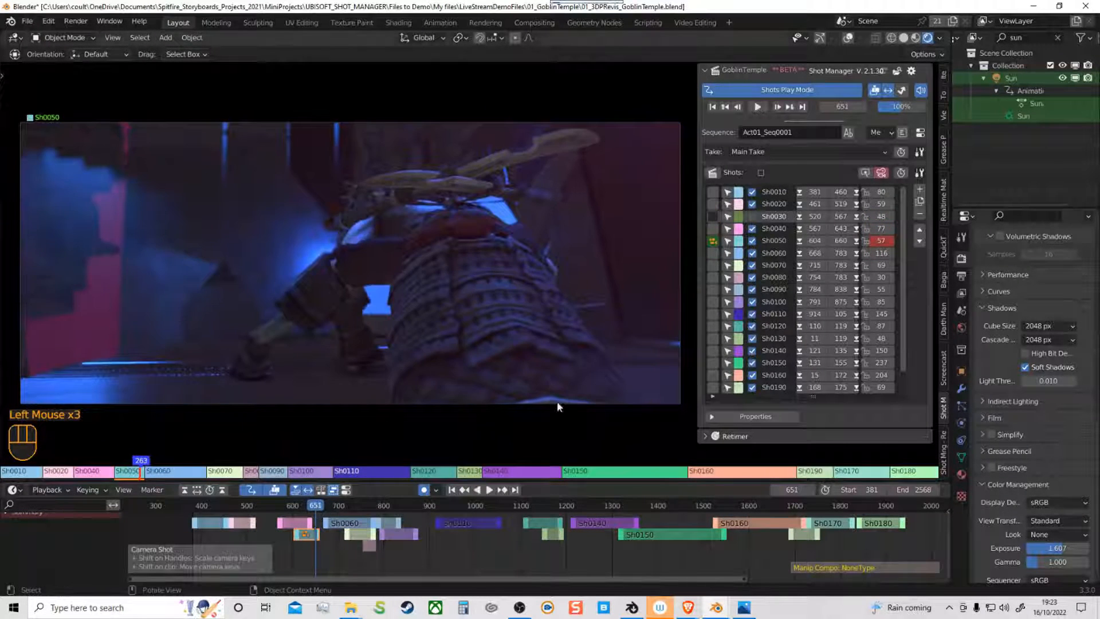
{"action": "left_click", "coordinate": [752, 241]}
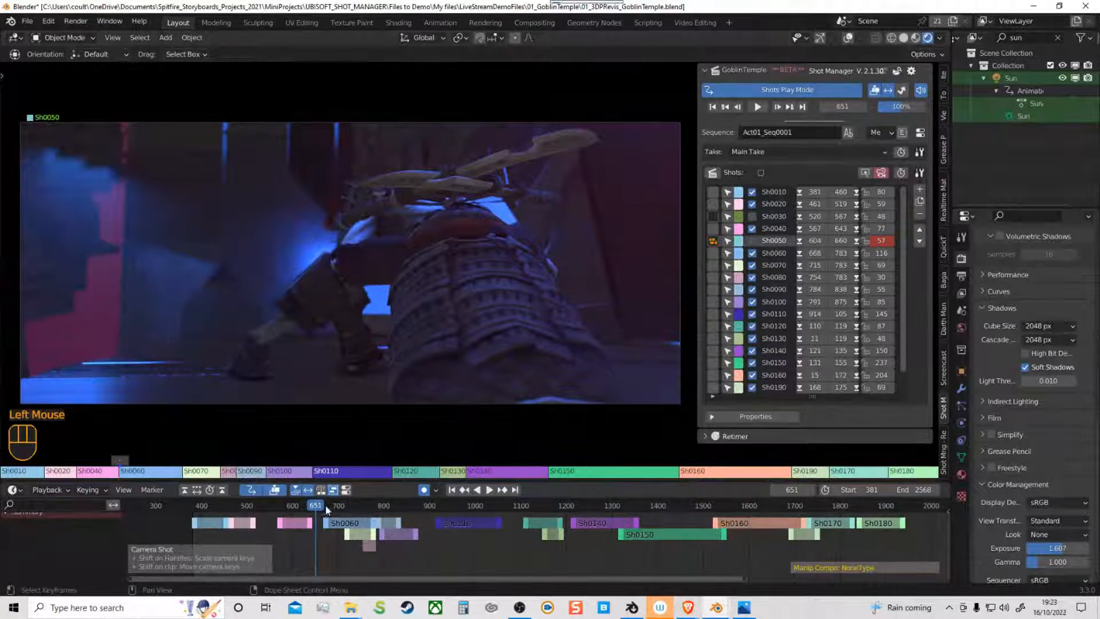
{"action": "left_click", "coordinate": [384, 511]}
{"action": "left_click_drag", "start_coordinate": [385, 511], "coordinate": [367, 520]}
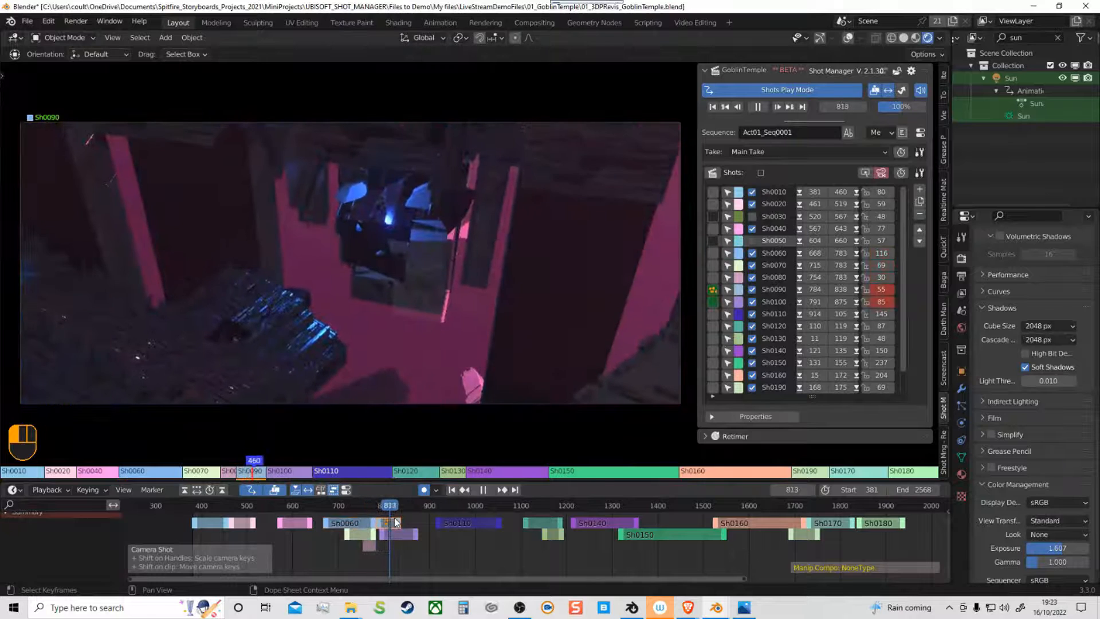
{"action": "key", "text": "space"}
{"action": "left_click", "coordinate": [753, 290]}
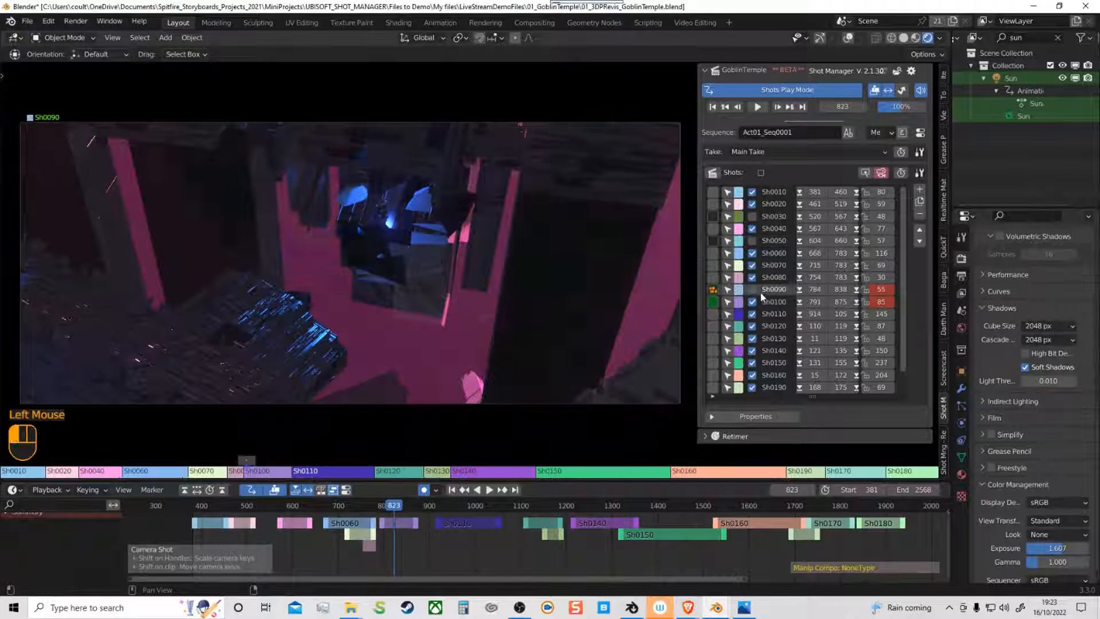
Step: Make Sh0010 current, play the shortened edit from there, and stop playback in Sh0070
{"action": "double_click", "coordinate": [205, 526]}
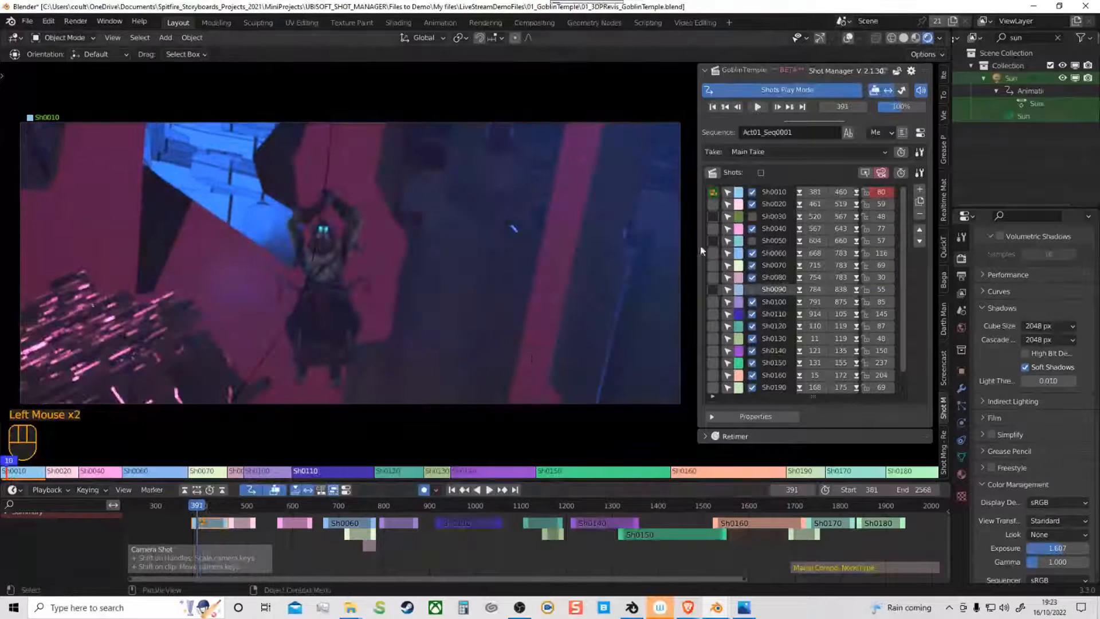
{"action": "left_click", "coordinate": [718, 193]}
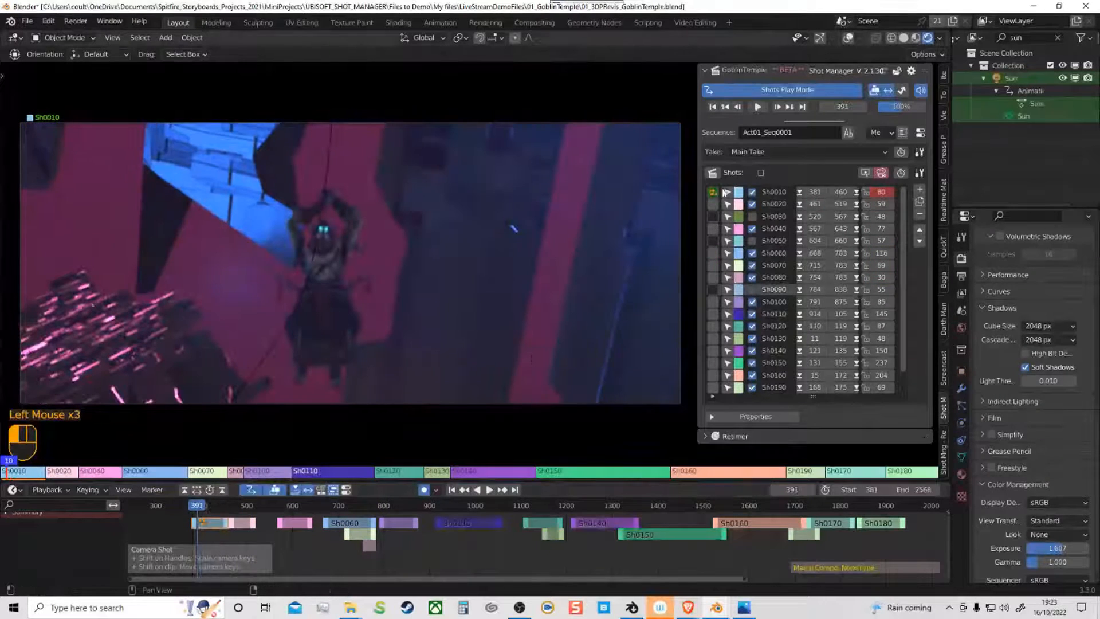
{"action": "left_click", "coordinate": [489, 490]}
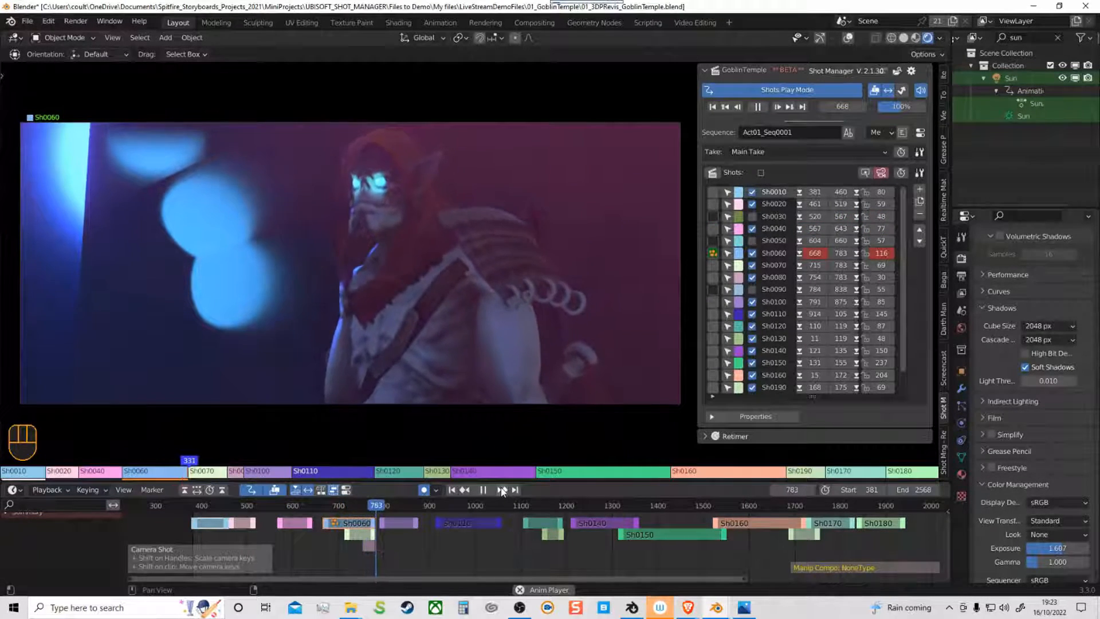
{"action": "left_click", "coordinate": [483, 489]}
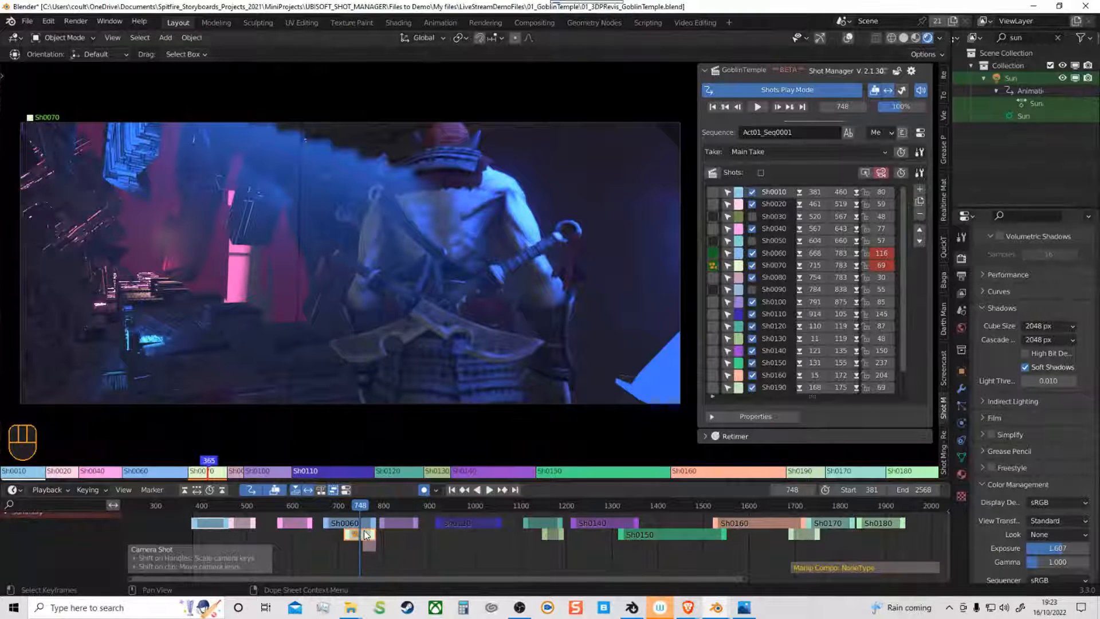
Step: Replay the edit from Sh0010's first frame, stop in Sh0100, and return to the start of Sh0100
{"action": "left_click", "coordinate": [921, 230]}
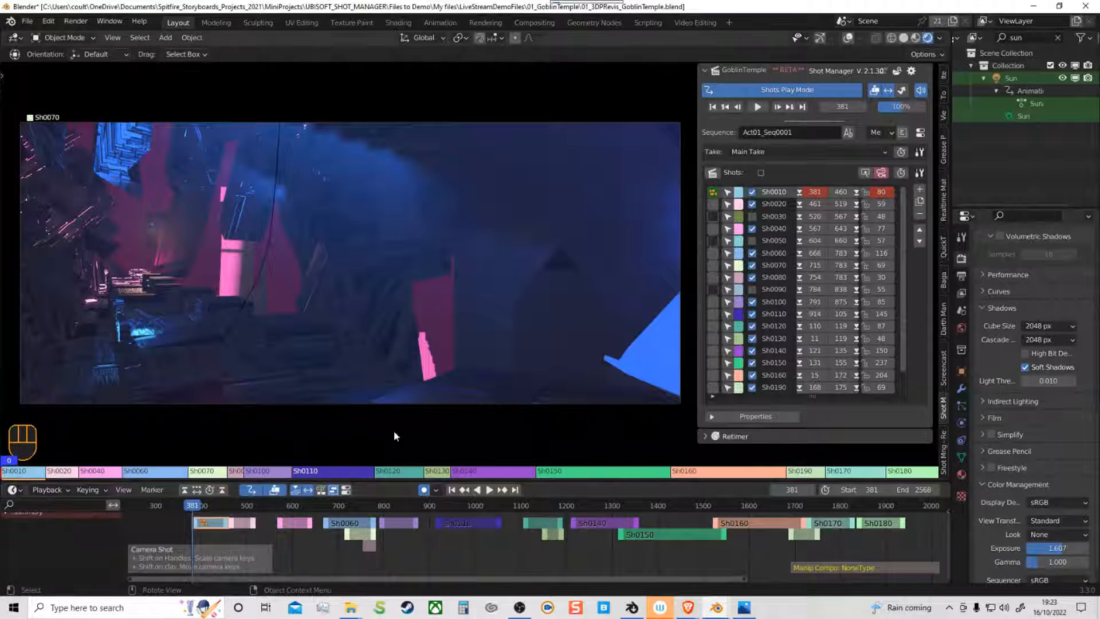
{"action": "left_click", "coordinate": [489, 490]}
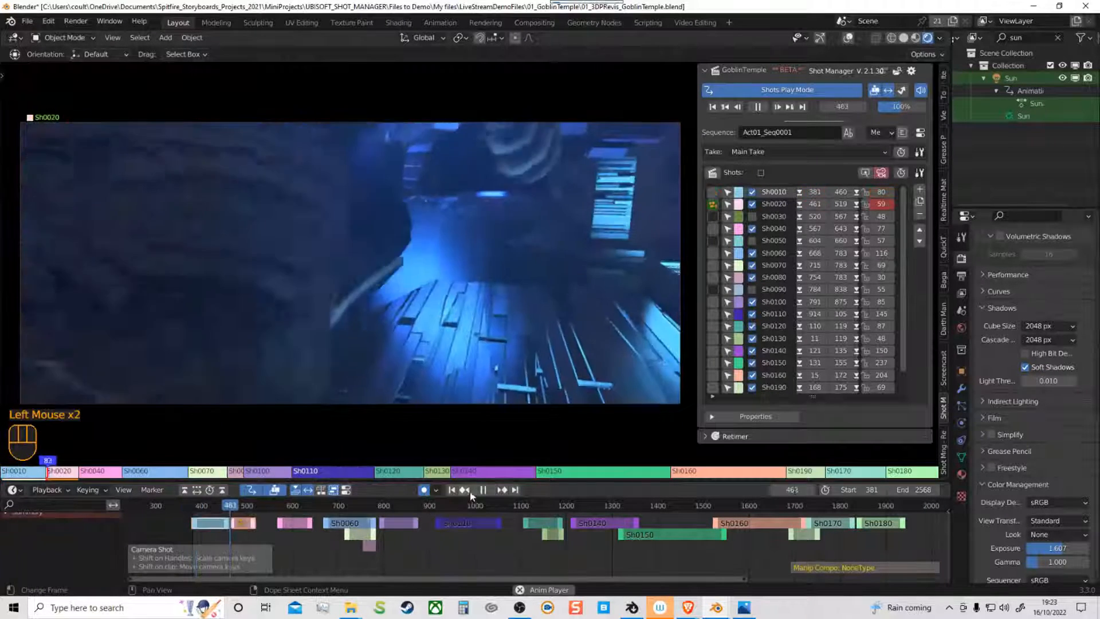
{"action": "left_click", "coordinate": [259, 500]}
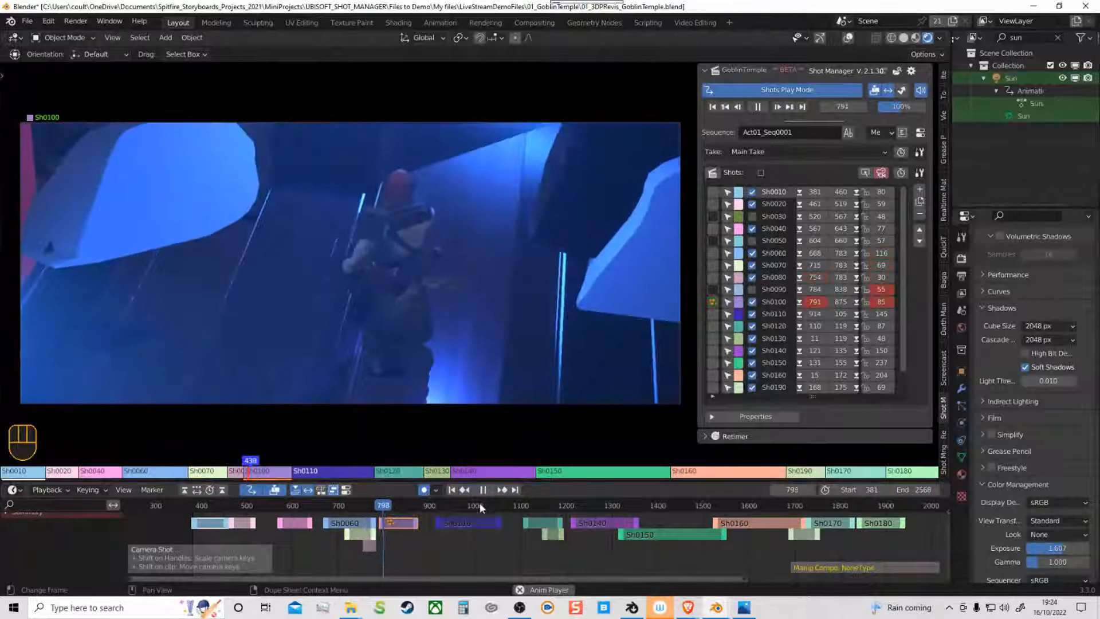
{"action": "left_click", "coordinate": [483, 489]}
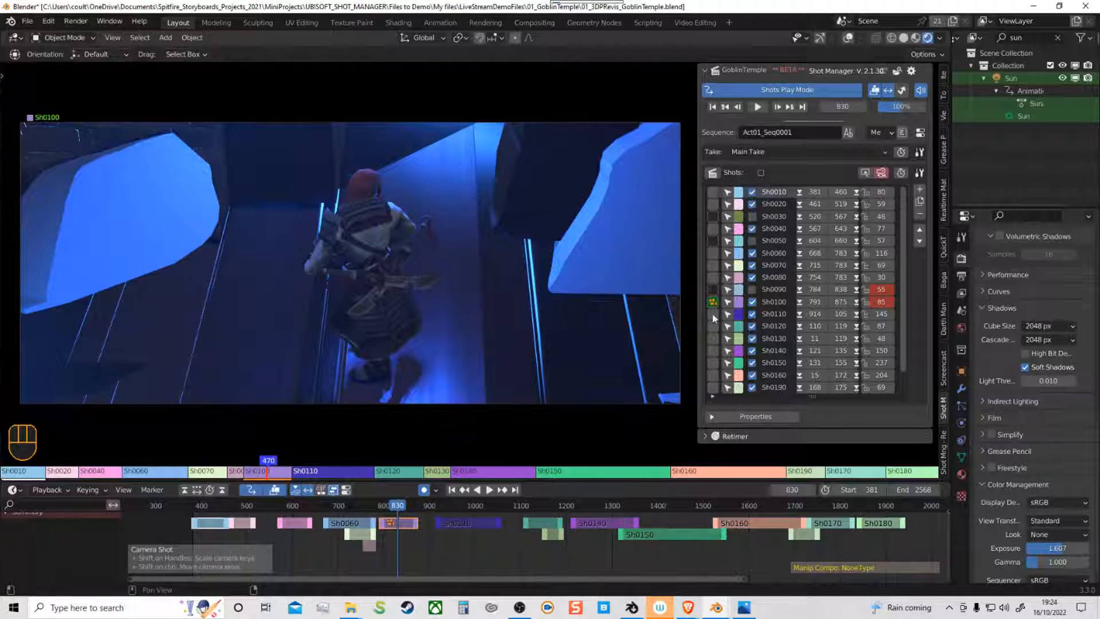
{"action": "left_click", "coordinate": [714, 303]}
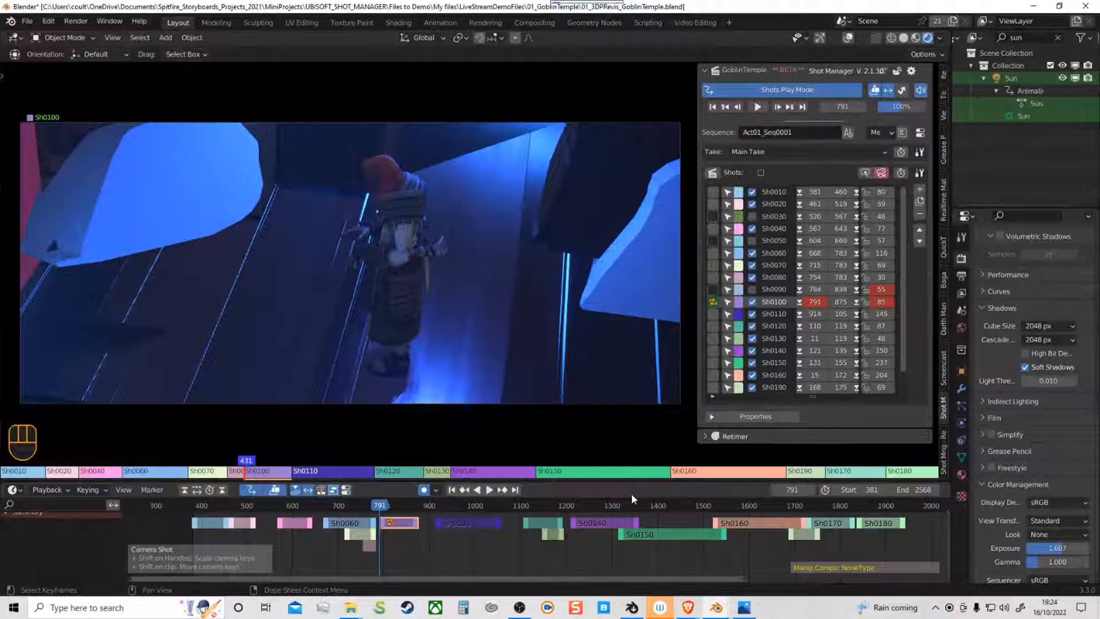
Step: Scrub to frame 831 within Sh0100 and add a new take named Take_01
{"action": "left_click_drag", "start_coordinate": [381, 504], "coordinate": [400, 496]}
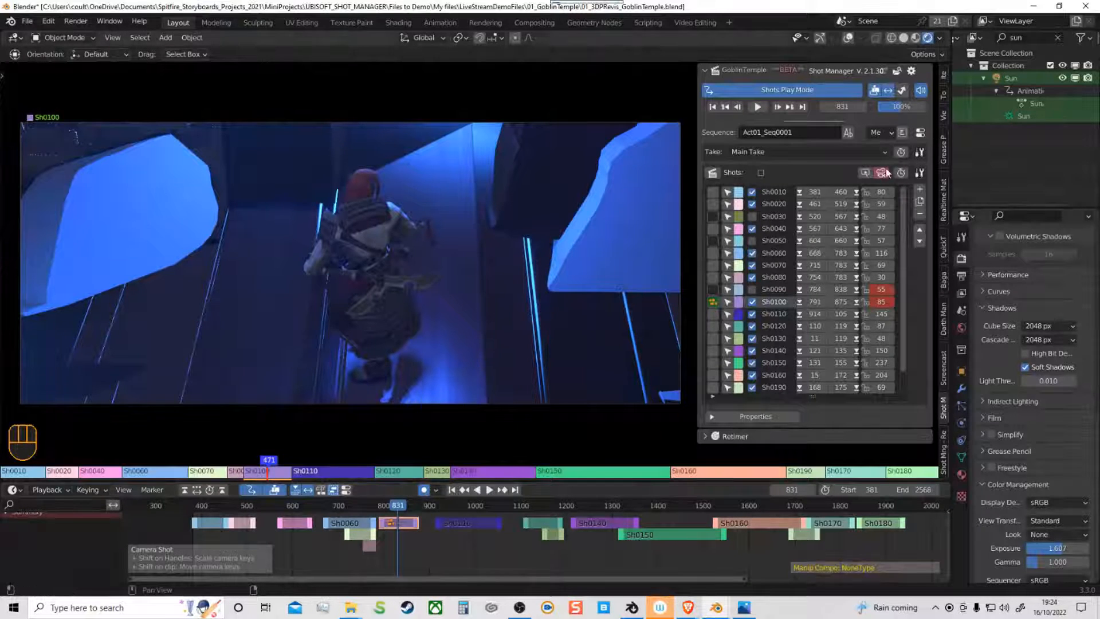
{"action": "left_click", "coordinate": [919, 153]}
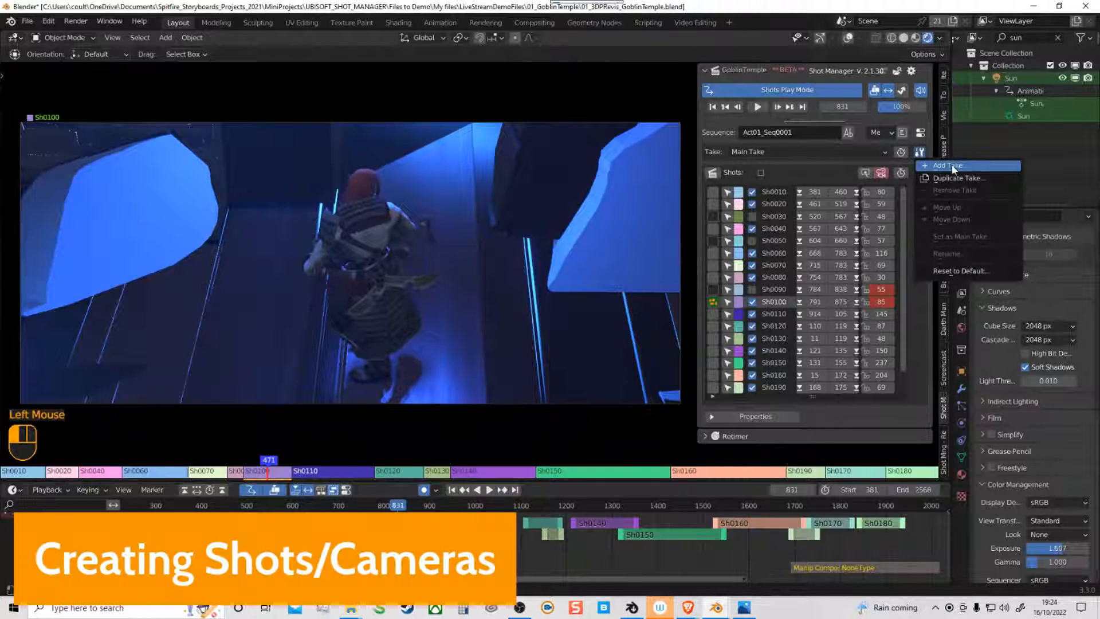
{"action": "left_click", "coordinate": [978, 164]}
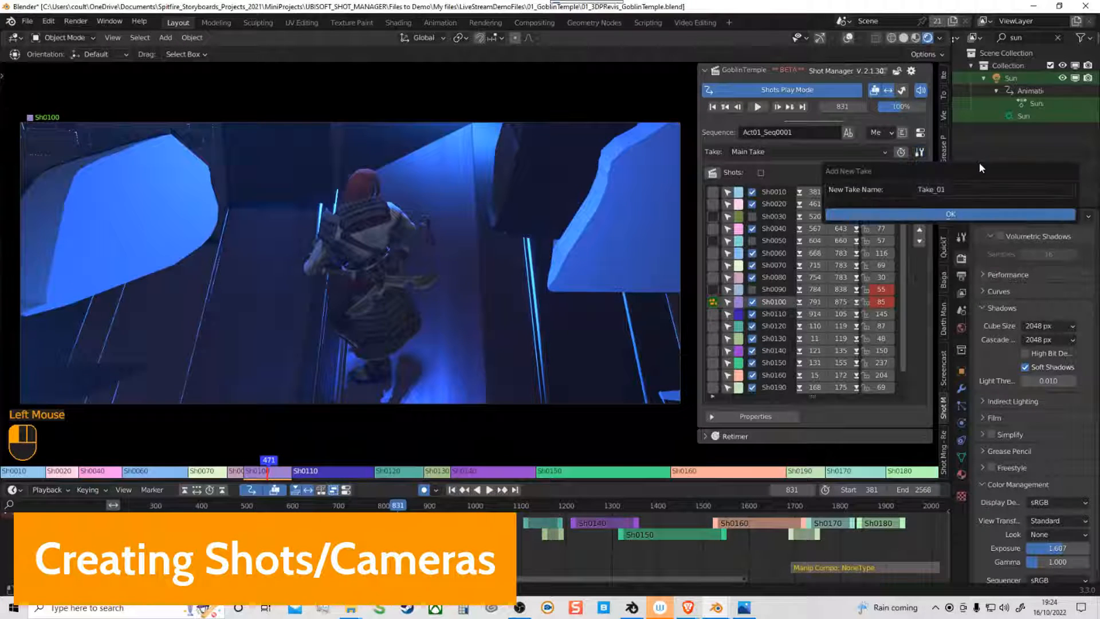
{"action": "left_click", "coordinate": [951, 215]}
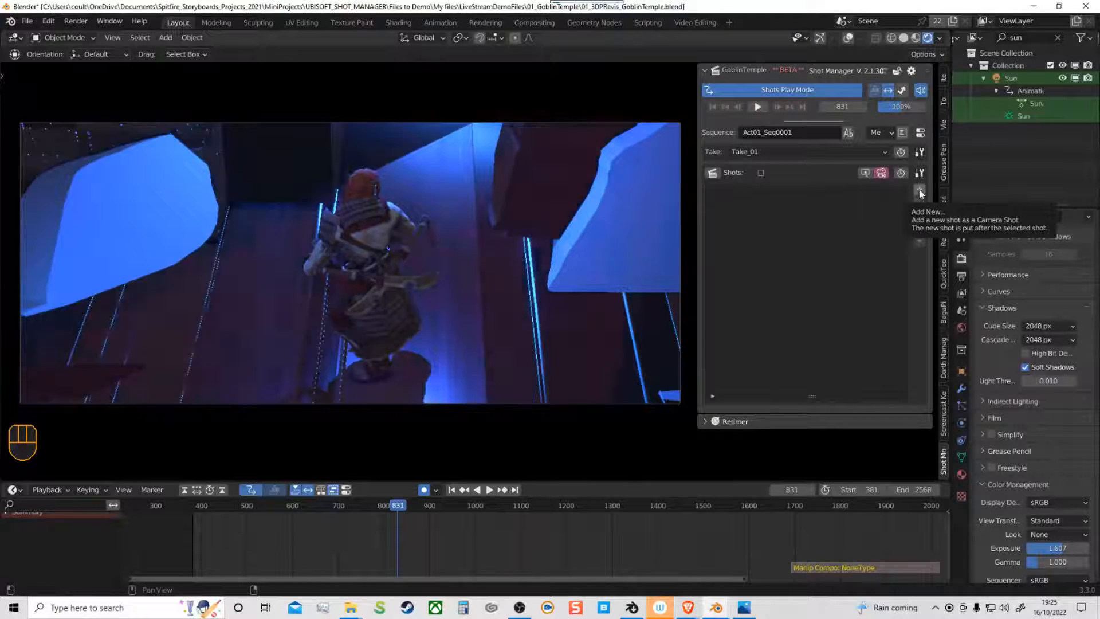
Step: Leave the camera view and switch the 3D viewport to solid shading
{"action": "key", "text": "KP_0"}
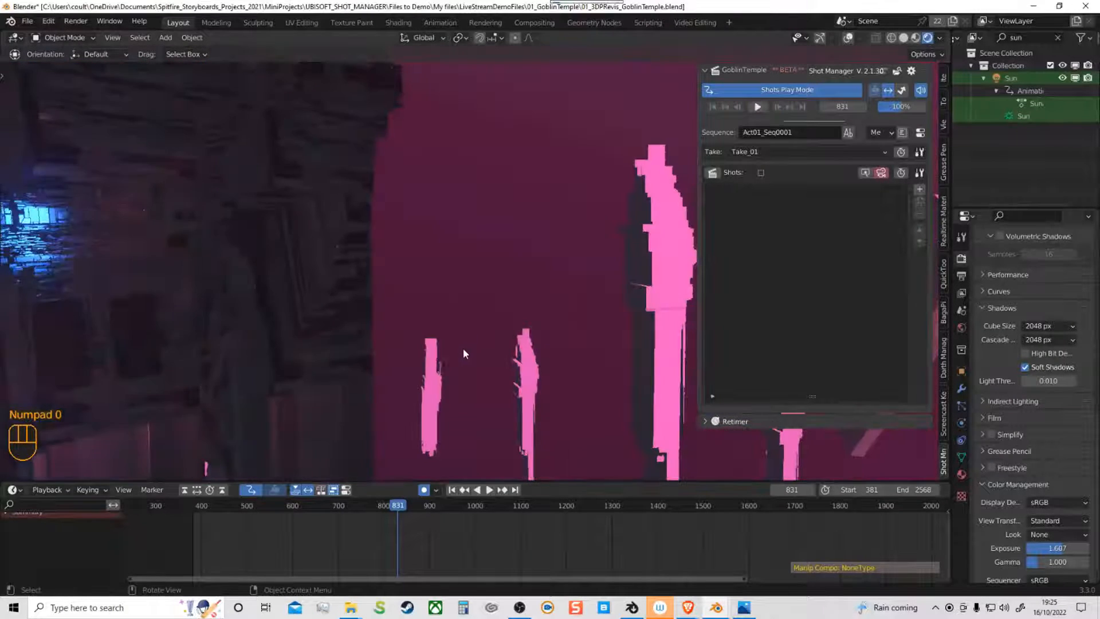
{"action": "middle_click_drag", "start_coordinate": [455, 369], "coordinate": [889, 44]}
{"action": "left_click", "coordinate": [904, 38]}
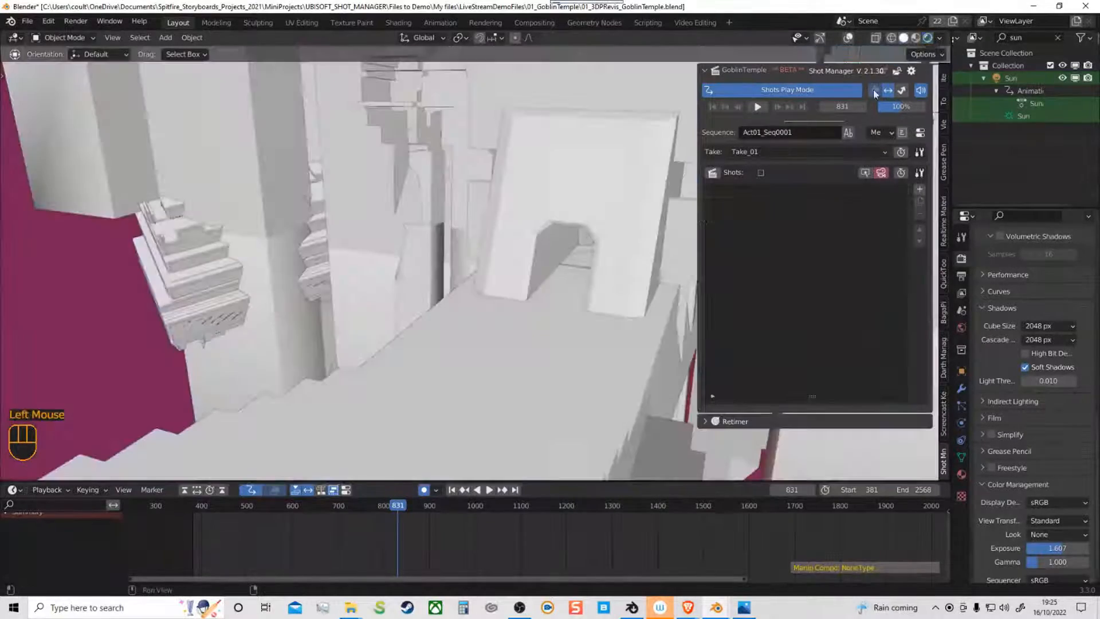
Step: Select the Vampire.004 character in the temple and frame it in the viewport
{"action": "mouse_move", "coordinate": [516, 373]}
{"action": "middle_mouse_down"}
{"action": "mouse_move", "coordinate": [369, 389]}
{"action": "mouse_move", "coordinate": [562, 376]}
{"action": "mouse_move", "coordinate": [520, 347]}
{"action": "mouse_move", "coordinate": [537, 330]}
{"action": "mouse_move", "coordinate": [542, 356]}
{"action": "middle_mouse_up"}
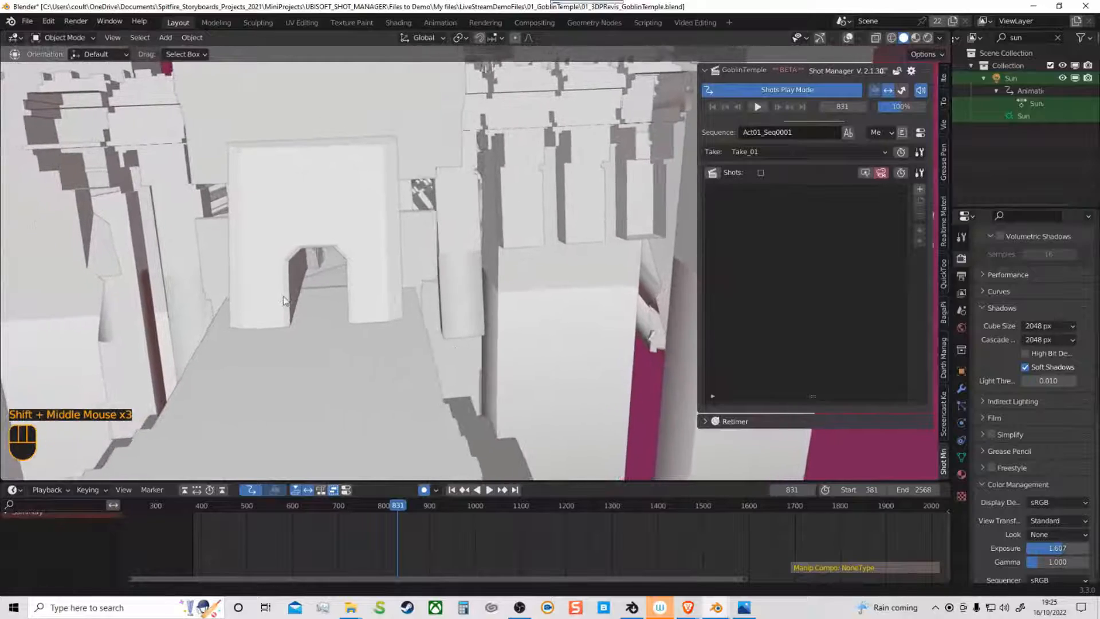
{"action": "middle_click_drag", "start_coordinate": [321, 189], "coordinate": [310, 367]}
{"action": "middle_click_drag", "start_coordinate": [258, 241], "coordinate": [206, 401], "text": "ctrl"}
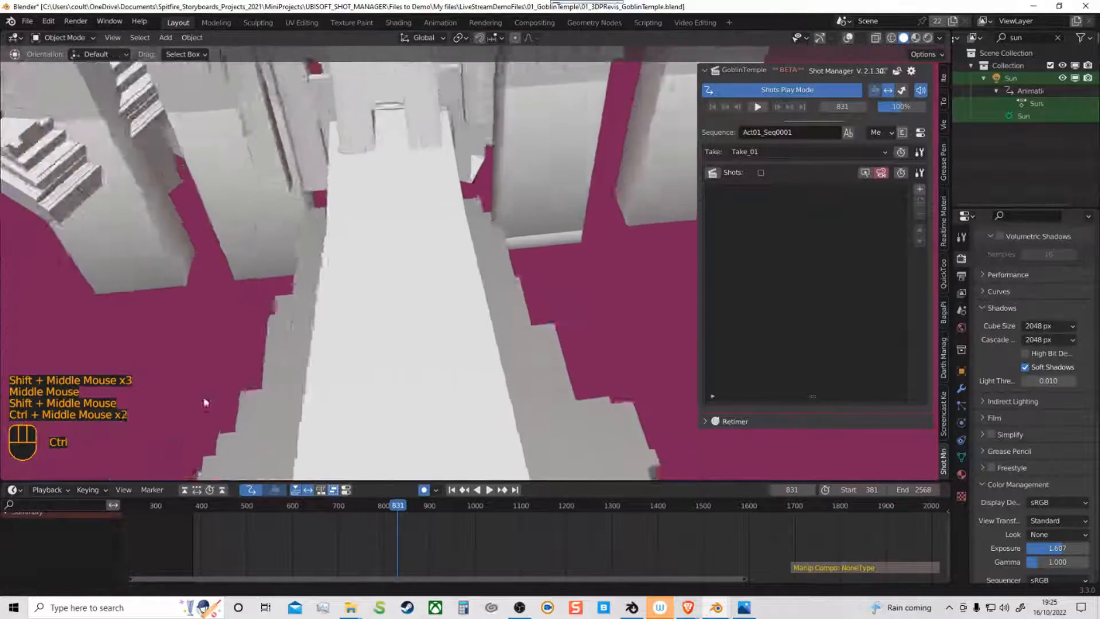
{"action": "middle_click_drag", "start_coordinate": [321, 229], "coordinate": [356, 344], "text": "ctrl"}
{"action": "middle_click_drag", "start_coordinate": [355, 230], "coordinate": [458, 298], "text": "shift"}
{"action": "middle_click_drag", "start_coordinate": [459, 298], "coordinate": [607, 247], "text": "shift"}
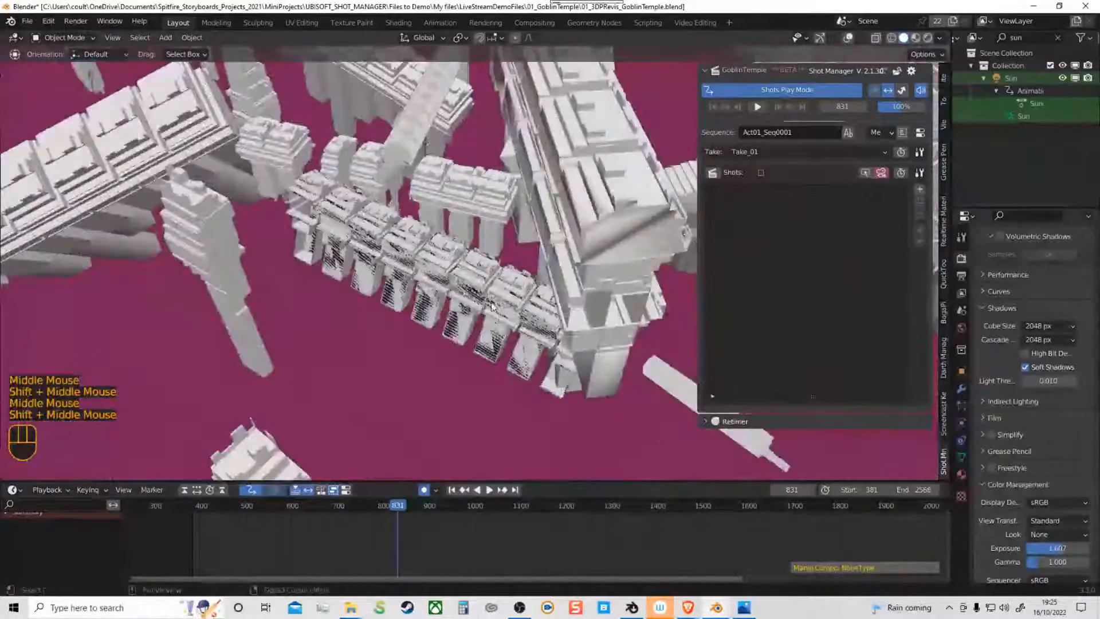
{"action": "middle_click_drag", "start_coordinate": [482, 332], "coordinate": [463, 258]}
{"action": "middle_click_drag", "start_coordinate": [573, 252], "coordinate": [358, 267], "text": "shift"}
{"action": "left_click", "coordinate": [498, 236]}
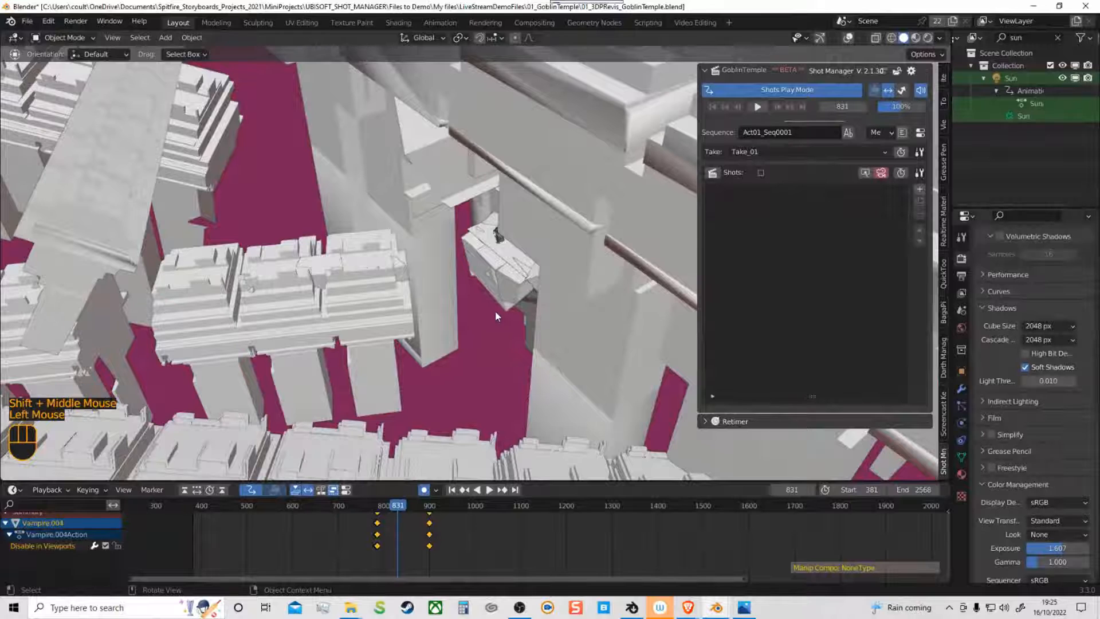
{"action": "key", "text": "KP_Decimal"}
{"action": "middle_click_drag", "start_coordinate": [497, 316], "coordinate": [395, 316]}
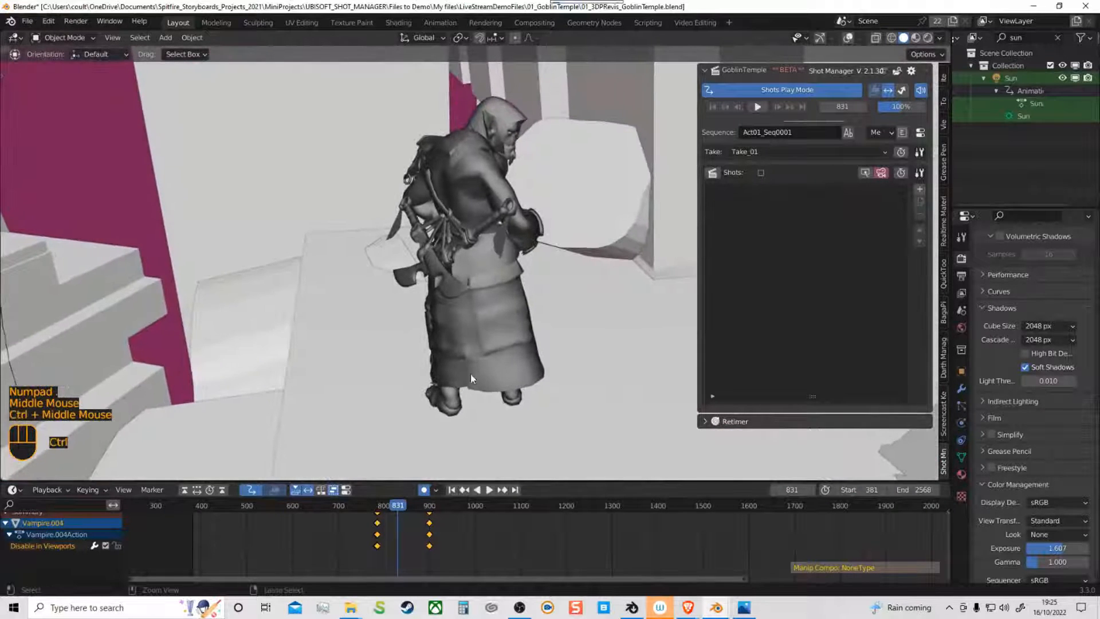
Step: Go to frame 433 and compose a free view along the stepped blocks towards the distant character
{"action": "left_click_drag", "start_coordinate": [398, 511], "coordinate": [243, 519]}
{"action": "middle_click_drag", "start_coordinate": [212, 356], "coordinate": [248, 368]}
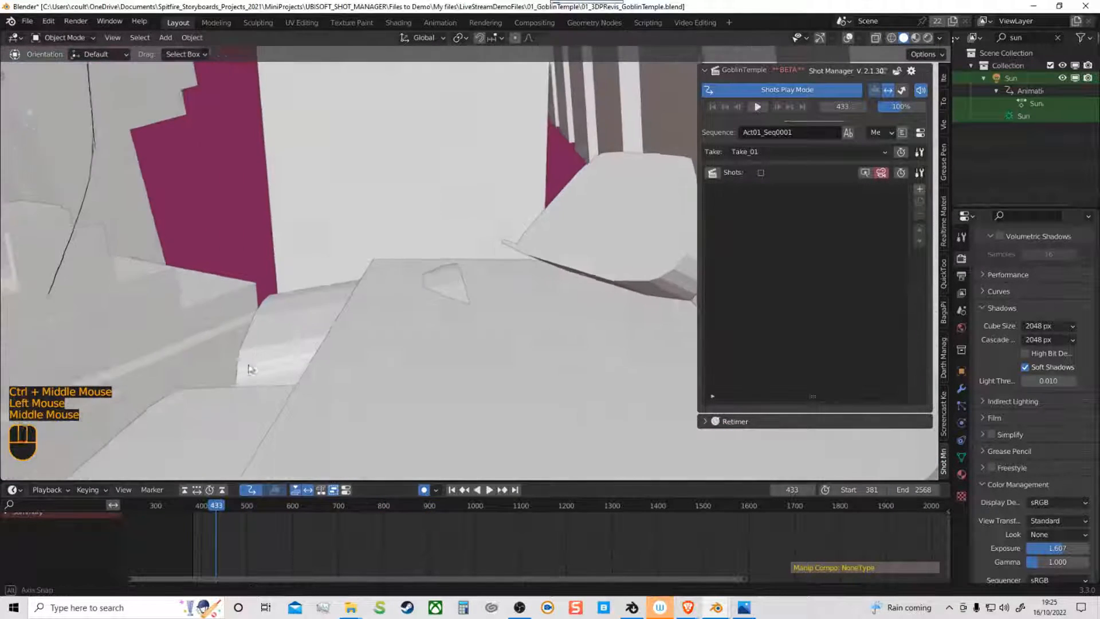
{"action": "middle_click_drag", "start_coordinate": [373, 384], "coordinate": [644, 408], "text": "shift"}
{"action": "mouse_move", "coordinate": [412, 367]}
{"action": "middle_mouse_down", "text": "shift"}
{"action": "mouse_move", "coordinate": [594, 349]}
{"action": "mouse_move", "coordinate": [567, 345]}
{"action": "middle_mouse_up", "text": "shift"}
{"action": "middle_click_drag", "start_coordinate": [312, 328], "coordinate": [289, 322], "text": "shift"}
{"action": "middle_click_drag", "start_coordinate": [289, 321], "coordinate": [318, 335]}
{"action": "middle_click_drag", "start_coordinate": [510, 379], "coordinate": [457, 373], "text": "shift"}
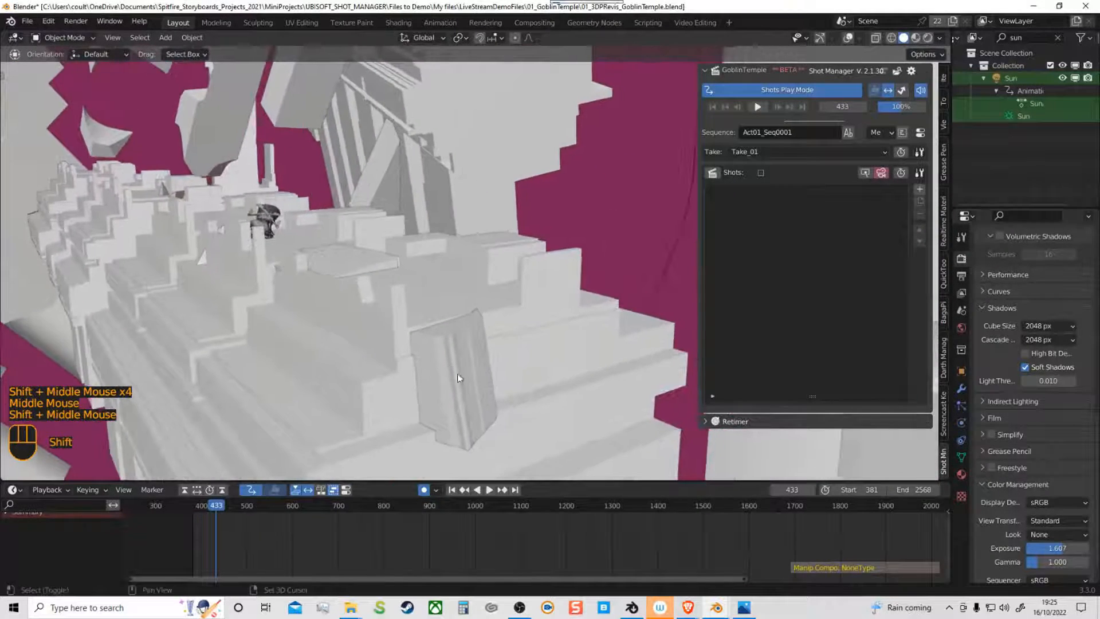
{"action": "middle_click_drag", "start_coordinate": [573, 362], "coordinate": [370, 352], "text": "shift"}
{"action": "middle_click_drag", "start_coordinate": [371, 352], "coordinate": [399, 366], "text": "shift"}
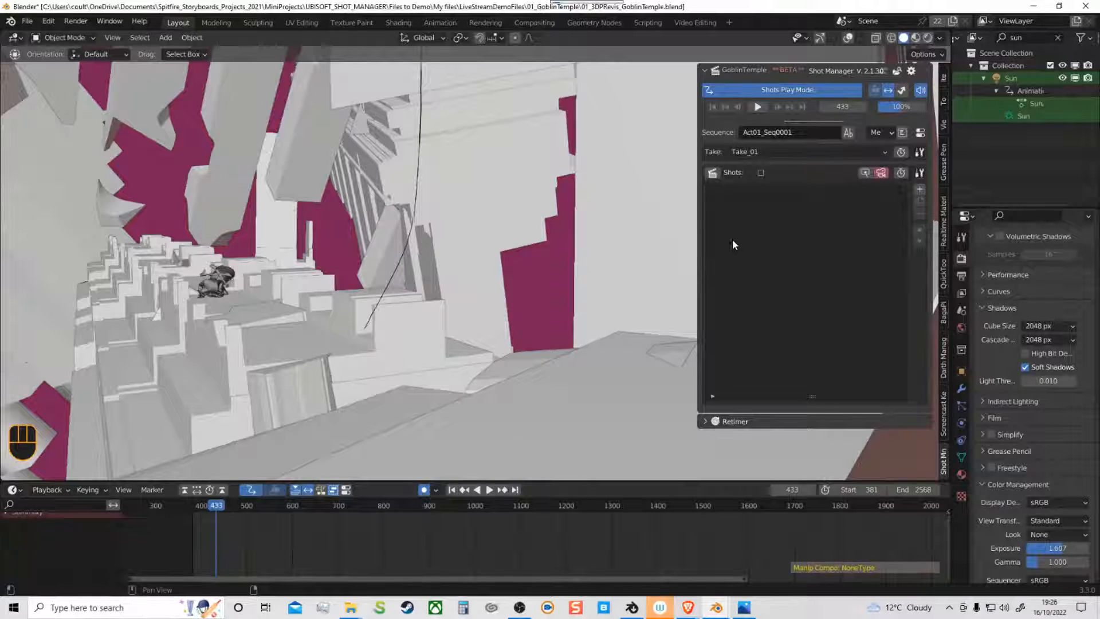
Step: Review the Shot Manager feature toggles for the Previz layout and close them
{"action": "left_click", "coordinate": [911, 71]}
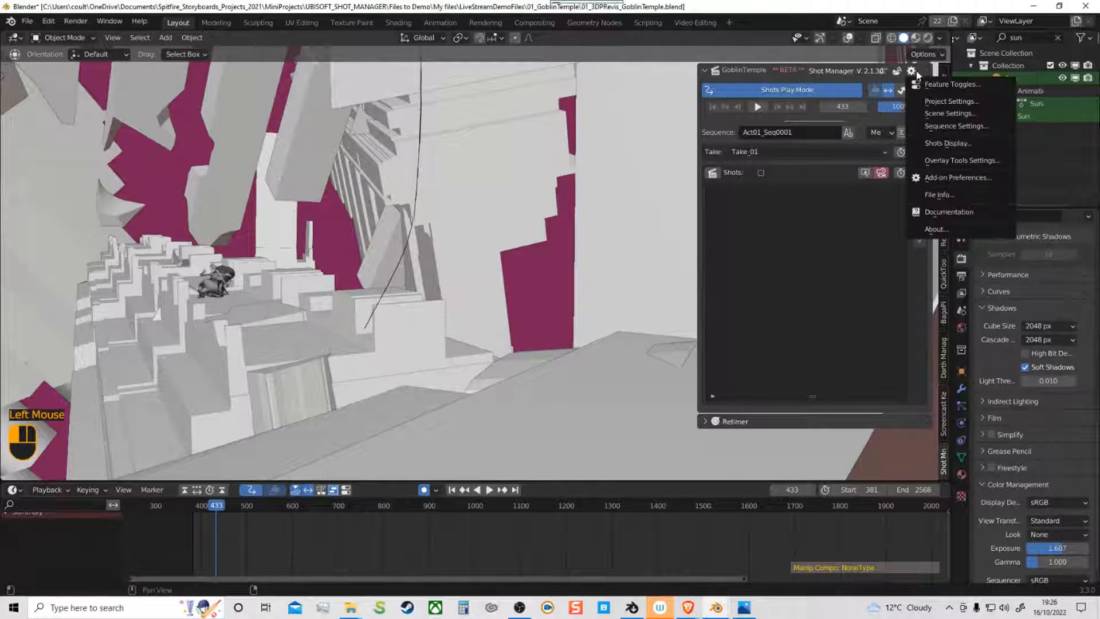
{"action": "left_click", "coordinate": [954, 86]}
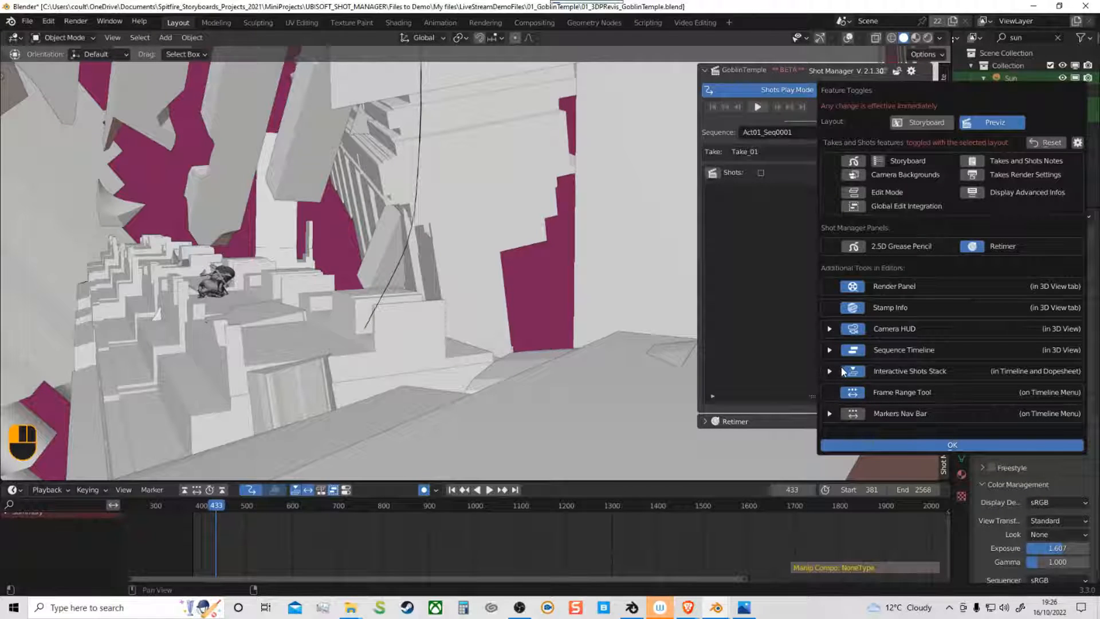
{"action": "left_click", "coordinate": [756, 266]}
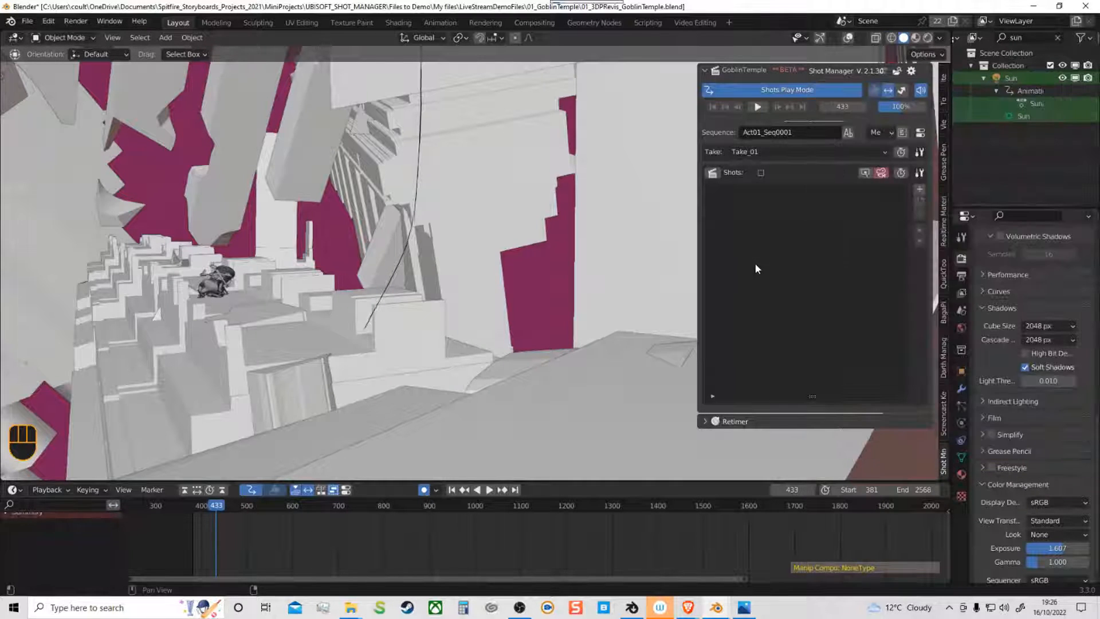
Step: Add shot Sh0010 over frames 433 to 508 with a new Stu_Camera_20mm_01 camera aligned to the view
{"action": "left_click", "coordinate": [920, 190]}
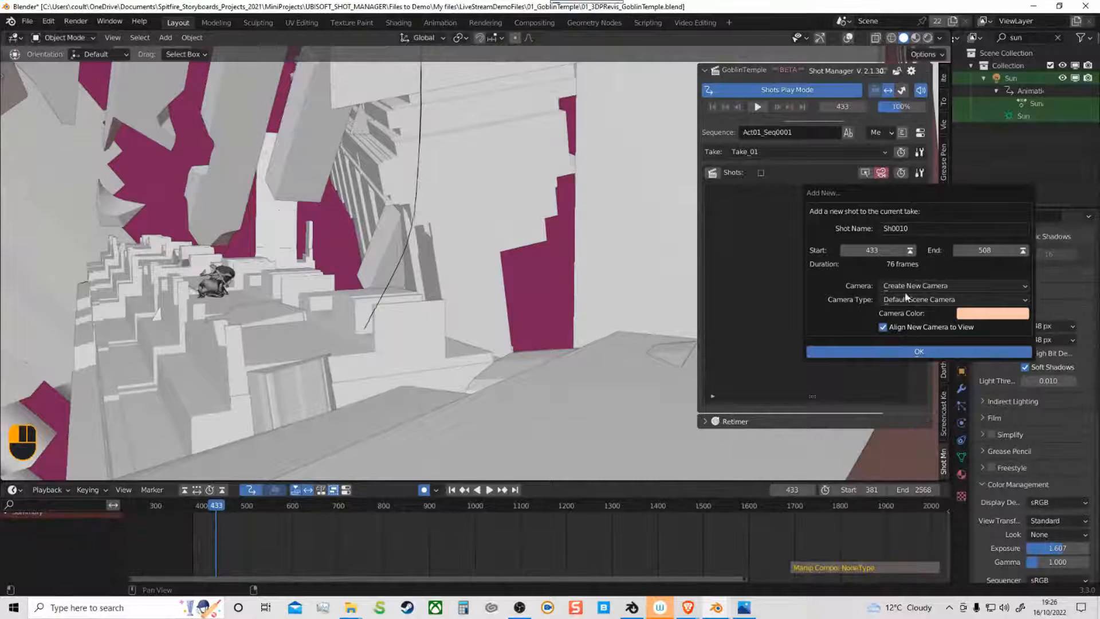
{"action": "left_click", "coordinate": [941, 288]}
{"action": "left_click", "coordinate": [920, 299]}
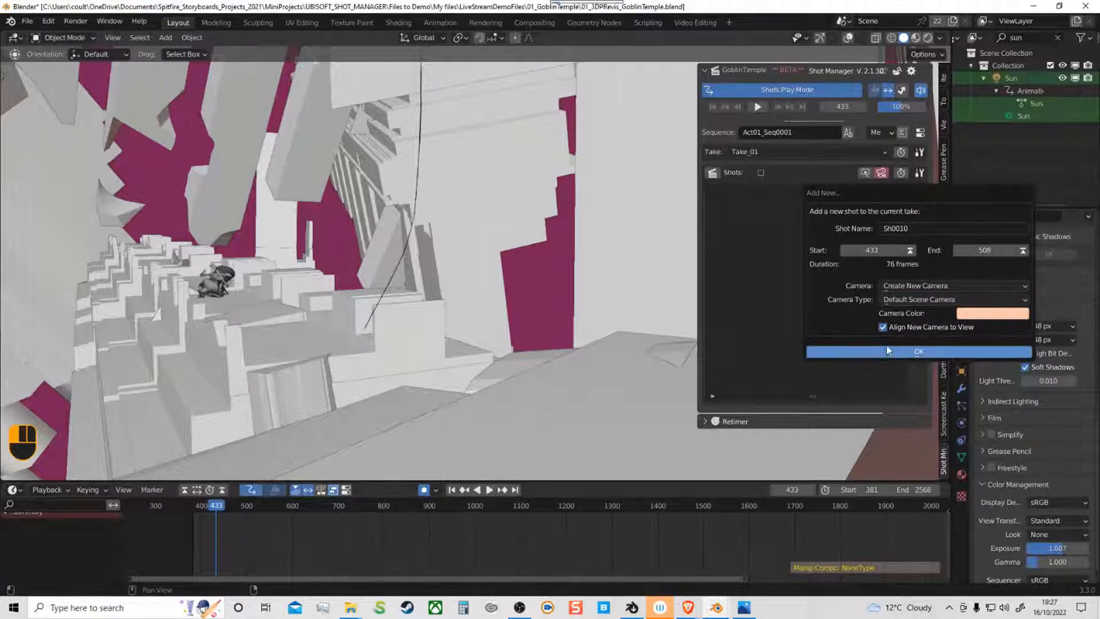
{"action": "left_click", "coordinate": [904, 302]}
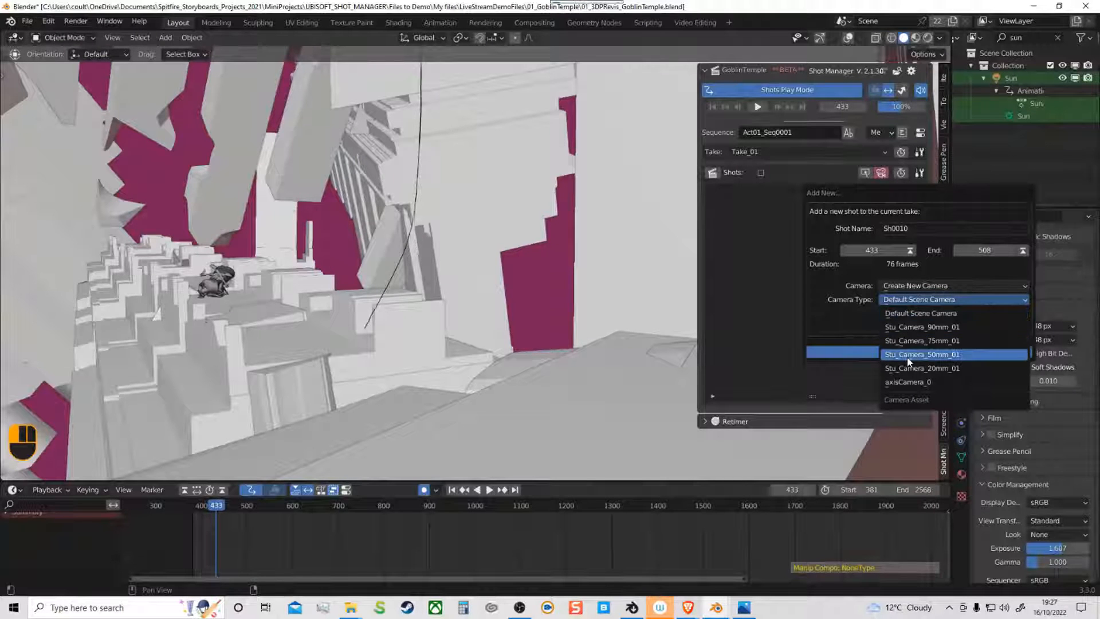
{"action": "left_click", "coordinate": [917, 313]}
{"action": "left_click", "coordinate": [934, 301]}
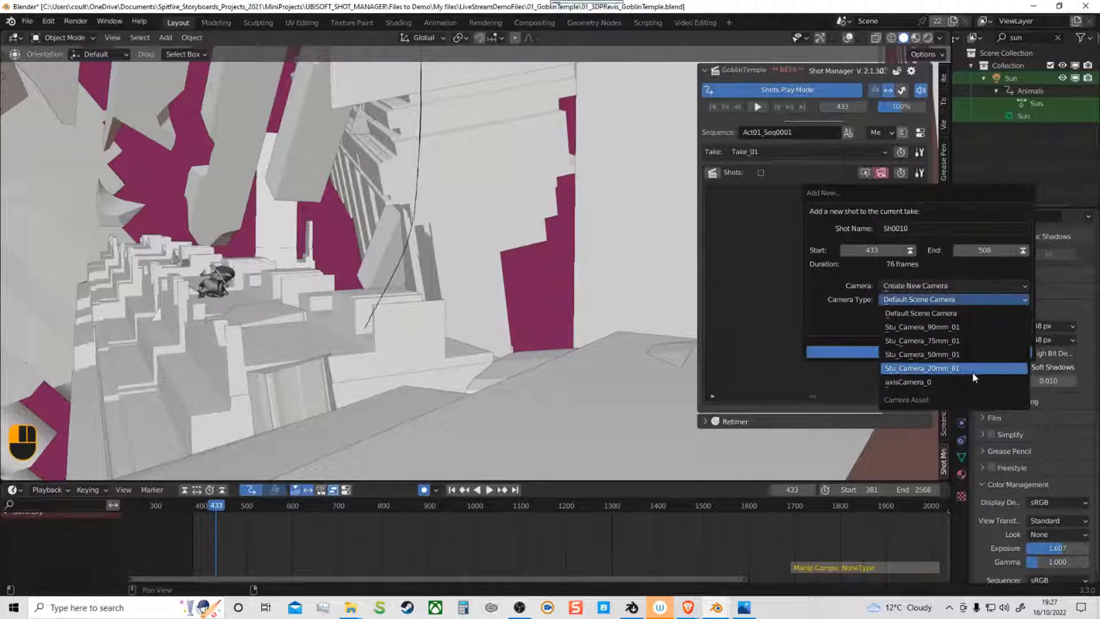
{"action": "left_click", "coordinate": [926, 370]}
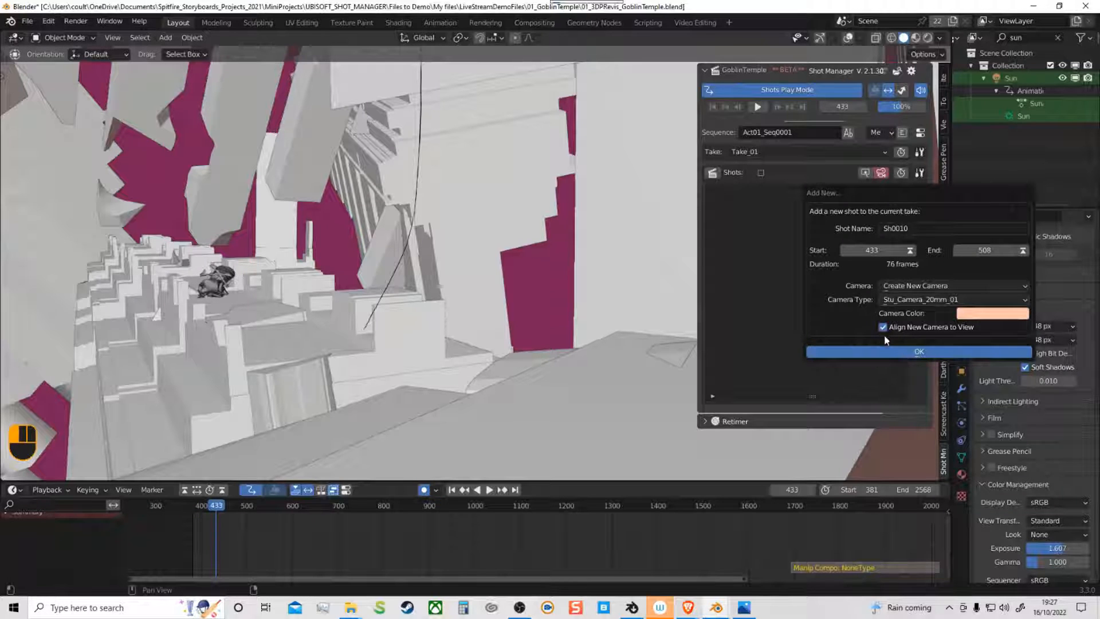
{"action": "left_click", "coordinate": [914, 352]}
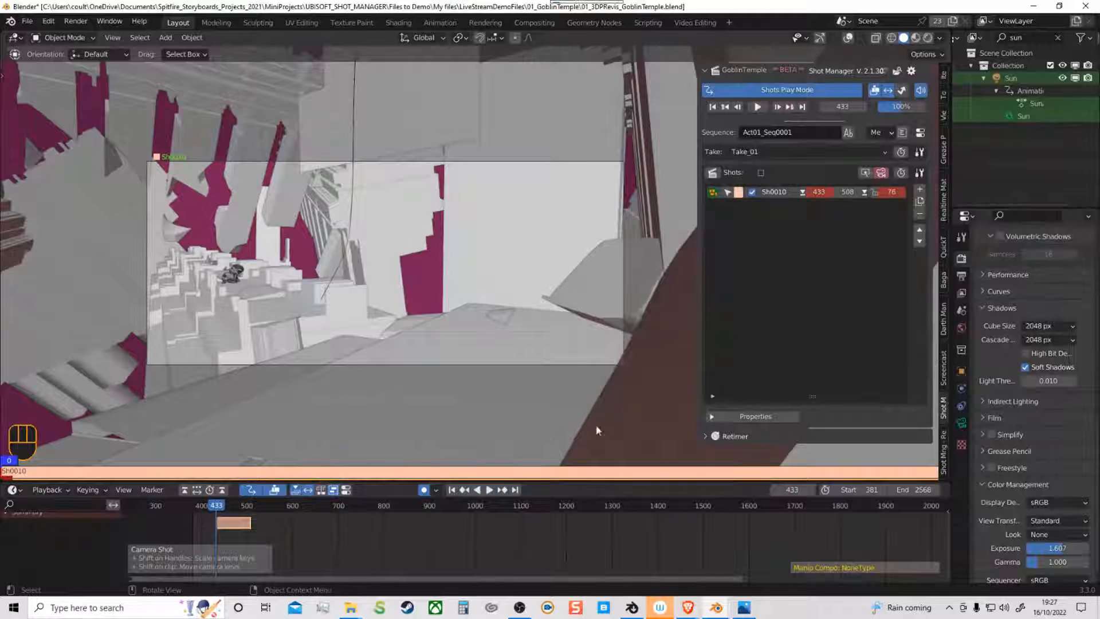
Step: Switch the viewport to rendered shading and set the shots' global passepartout to 0.95
{"action": "left_click", "coordinate": [928, 37]}
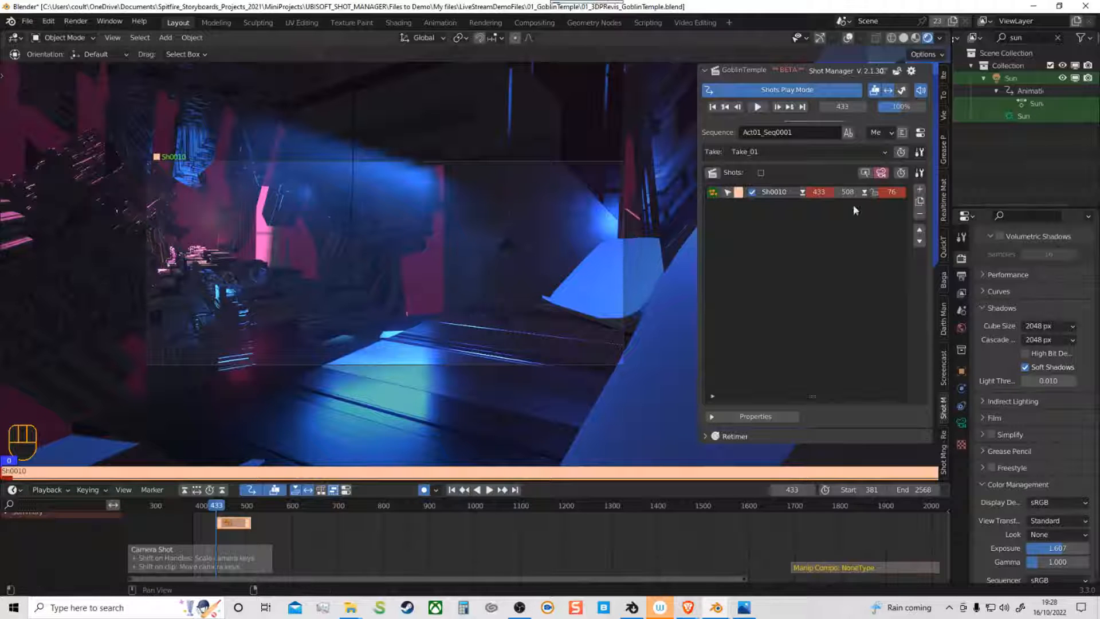
{"action": "left_click", "coordinate": [725, 414]}
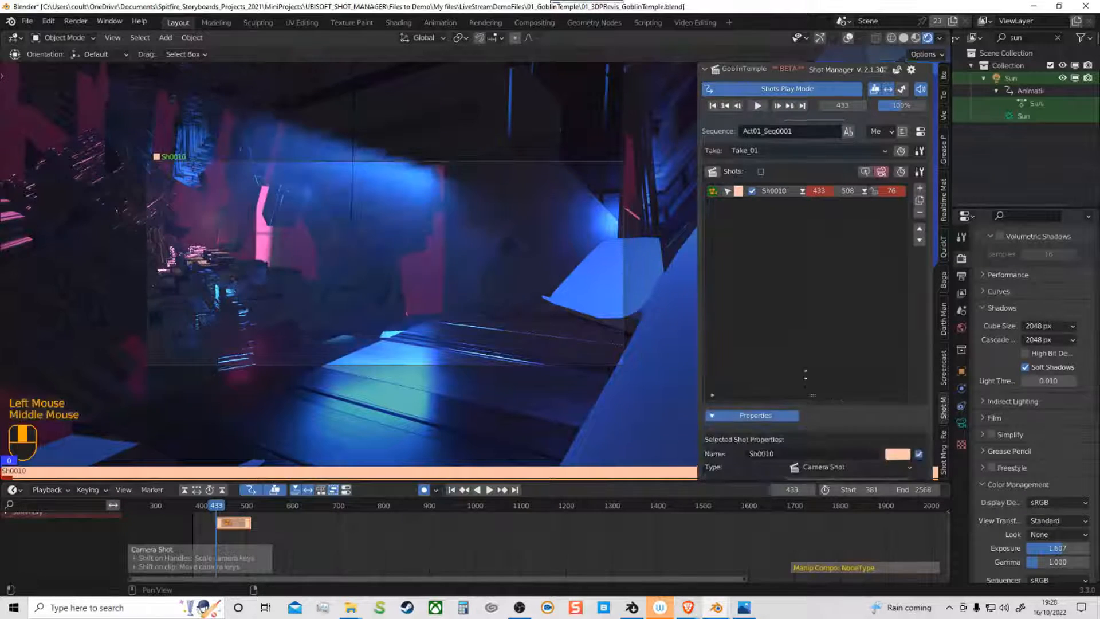
{"action": "middle_click_drag", "start_coordinate": [725, 414], "coordinate": [725, 295]}
{"action": "left_click_drag", "start_coordinate": [902, 455], "coordinate": [900, 452]}
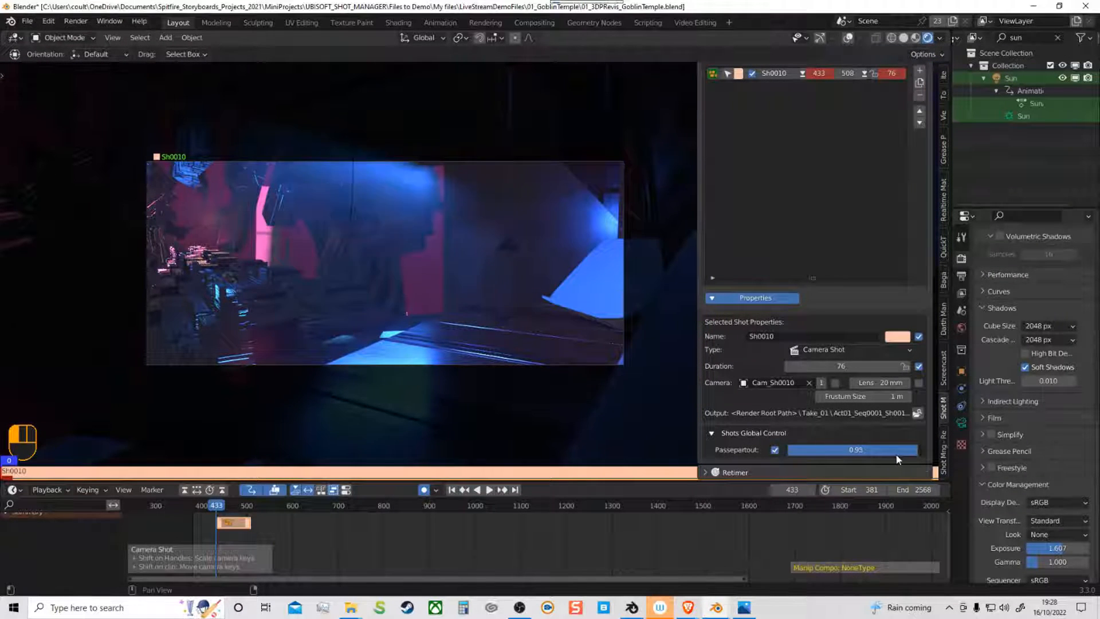
{"action": "left_click", "coordinate": [729, 299]}
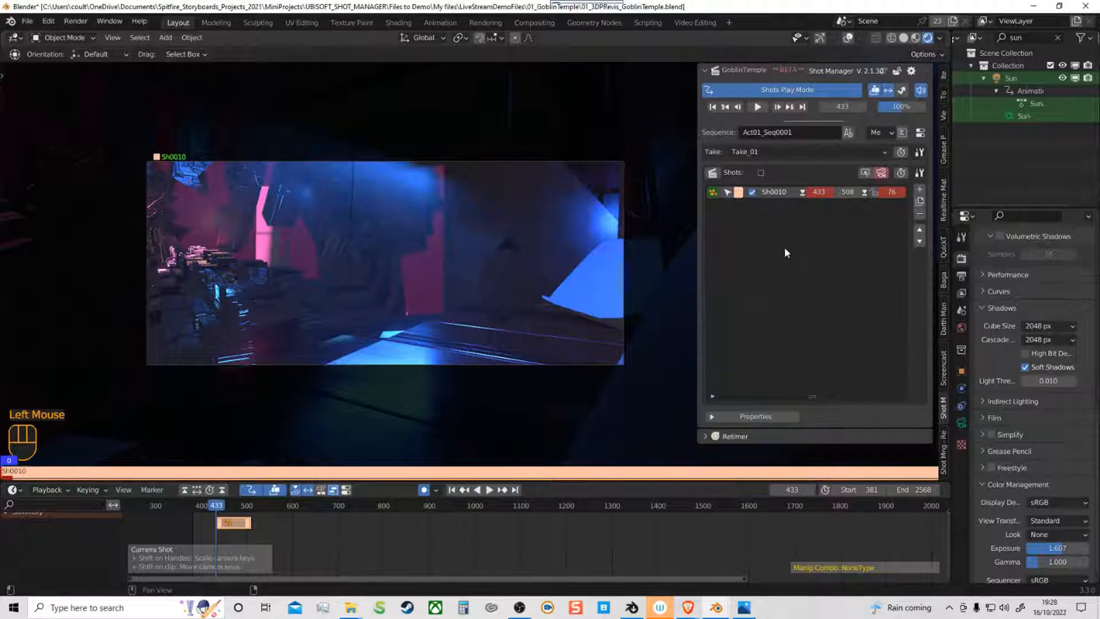
Step: Toggle the shot camera's lock to the view, leave it off, and enlarge the camera frame in the viewport
{"action": "double_click", "coordinate": [881, 176]}
{"action": "double_click", "coordinate": [882, 176]}
{"action": "double_click", "coordinate": [882, 176]}
{"action": "left_click", "coordinate": [882, 176]}
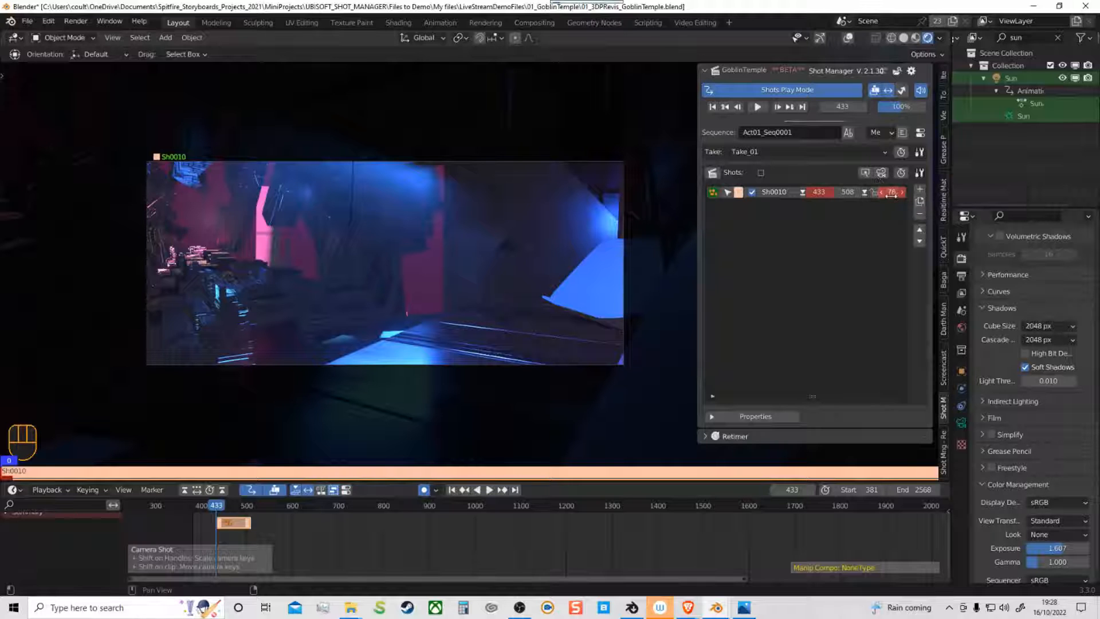
{"action": "middle_click_drag", "start_coordinate": [615, 263], "coordinate": [528, 298], "text": "shift"}
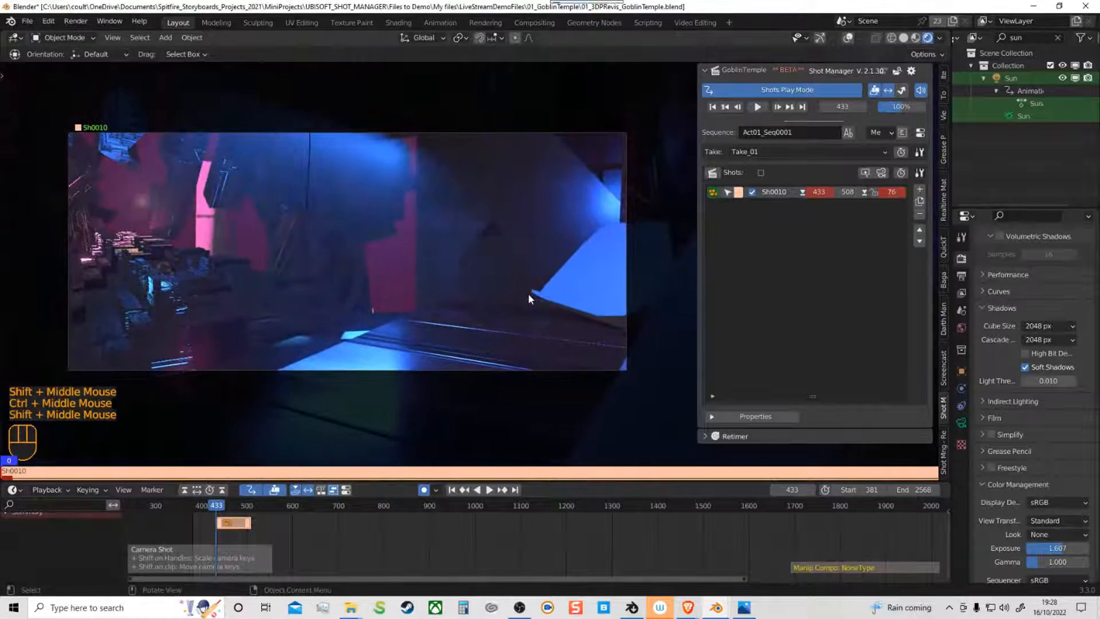
Step: Lock the camera to the view again and reframe Sh0010's camera closer on the stepped blocks
{"action": "left_click", "coordinate": [882, 174]}
{"action": "middle_click_drag", "start_coordinate": [423, 338], "coordinate": [514, 337], "text": "ctrl"}
{"action": "middle_click_drag", "start_coordinate": [514, 337], "coordinate": [494, 321]}
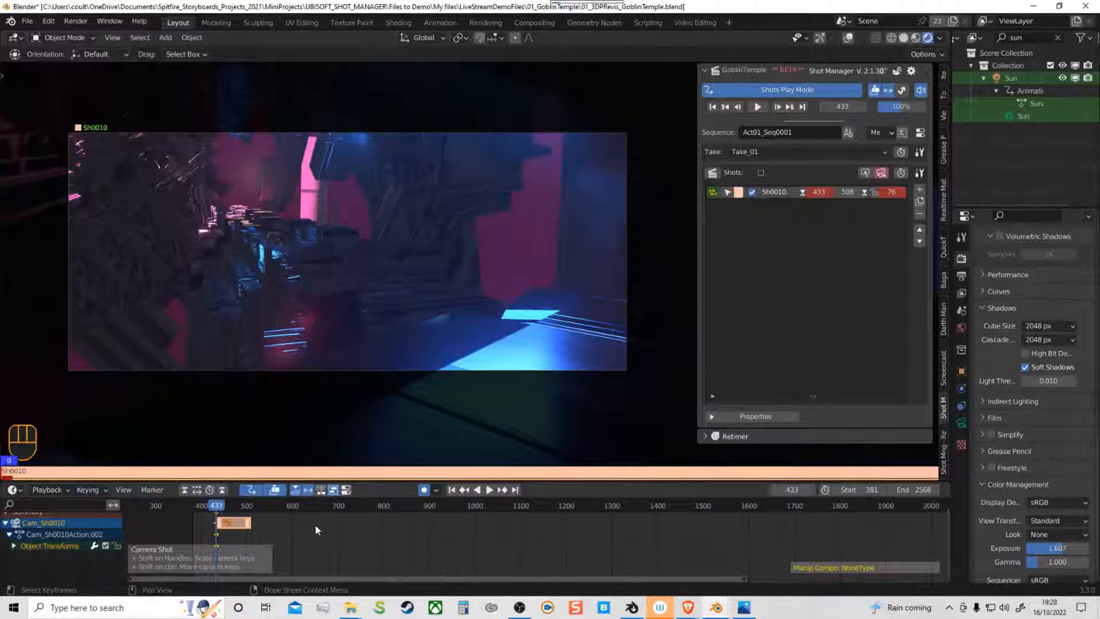
Step: Play back Sh0010 from frame 433 and stop playback
{"action": "key", "text": "space"}
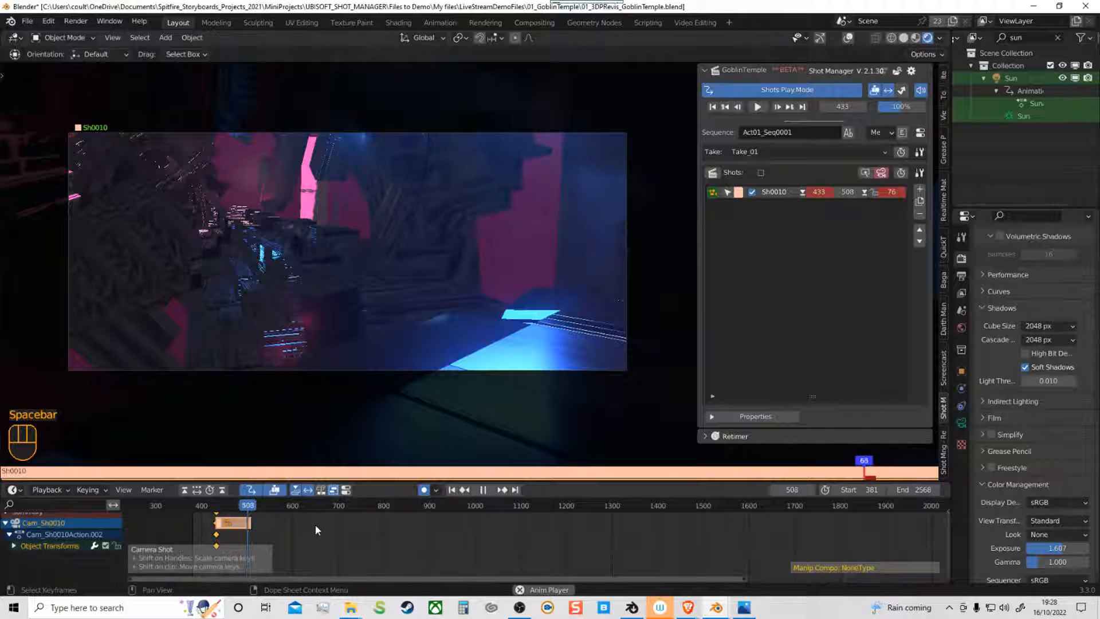
{"action": "key", "text": "space"}
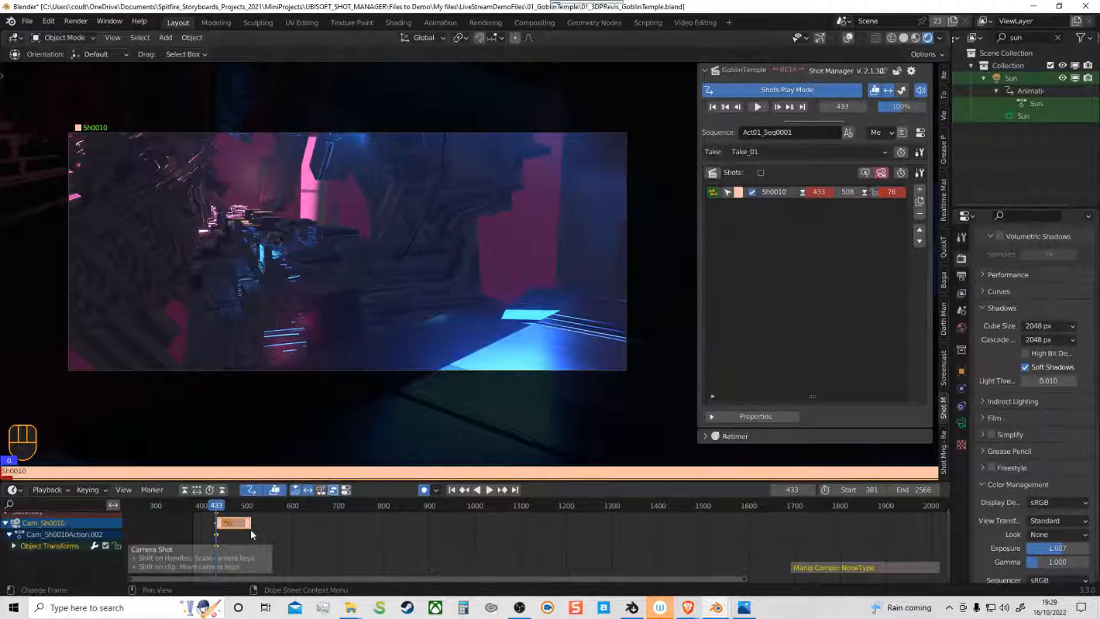
Step: Extend the end of the Sh0010 clip to frame 732 and scrub to frame 721
{"action": "middle_click_drag", "start_coordinate": [252, 529], "coordinate": [616, 552], "text": "ctrl"}
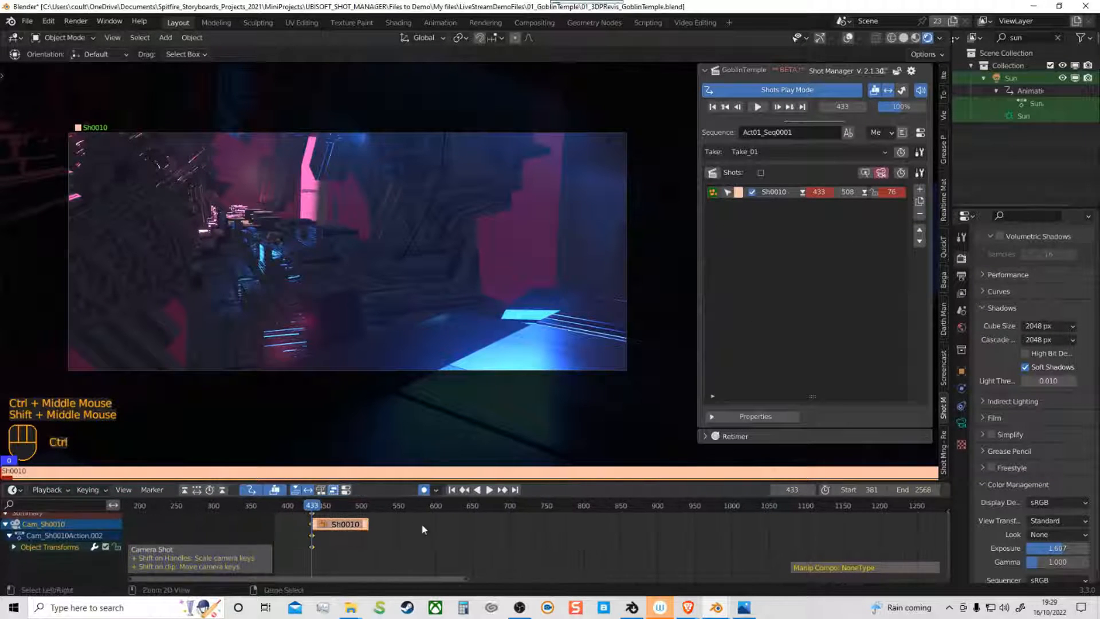
{"action": "middle_click_drag", "start_coordinate": [395, 527], "coordinate": [411, 529], "text": "ctrl"}
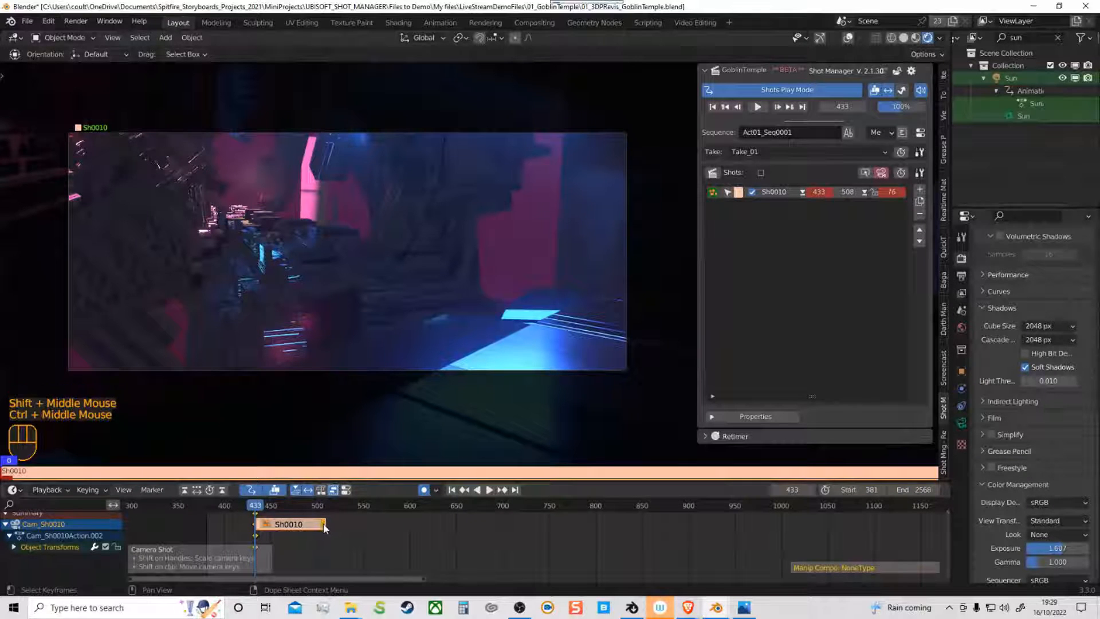
{"action": "left_click_drag", "start_coordinate": [325, 524], "coordinate": [584, 533]}
{"action": "left_click_drag", "start_coordinate": [257, 507], "coordinate": [533, 531]}
{"action": "middle_click_drag", "start_coordinate": [435, 553], "coordinate": [529, 560], "text": "ctrl"}
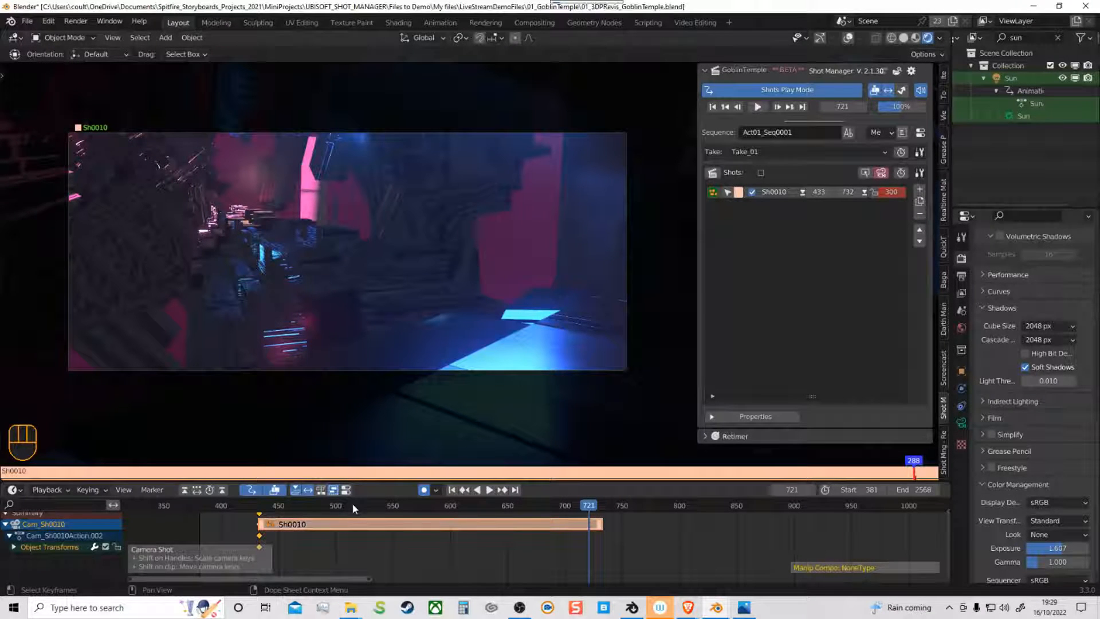
Step: Slide the Sh0010 clip to frames 428–727 and move its first camera keyframe to about frame 452
{"action": "left_click_drag", "start_coordinate": [467, 525], "coordinate": [446, 536]}
{"action": "left_click_drag", "start_coordinate": [371, 530], "coordinate": [449, 528]}
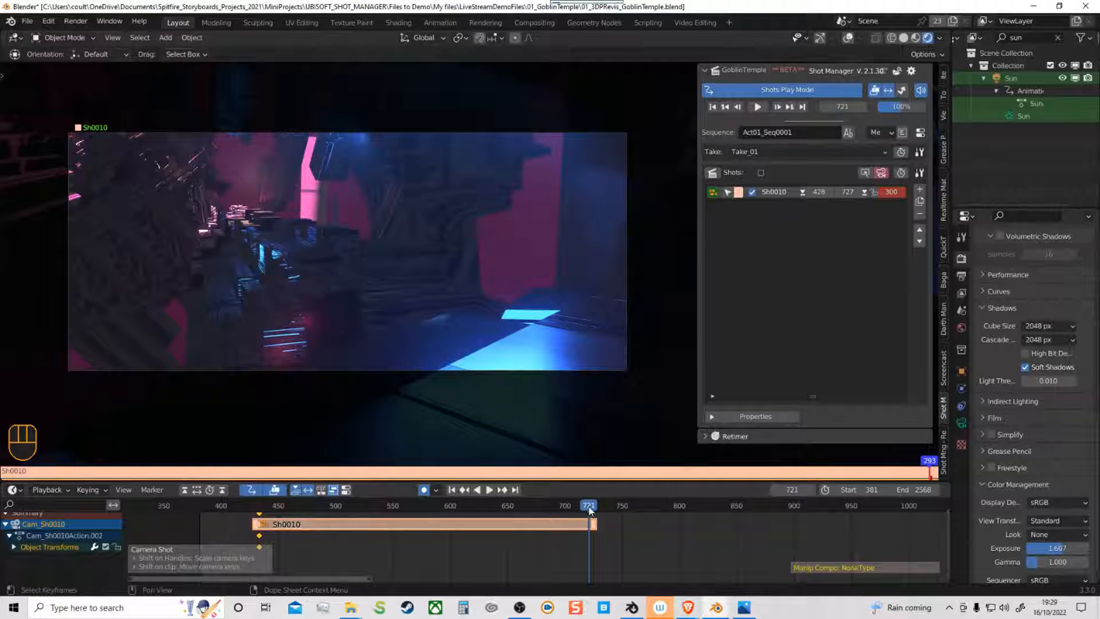
{"action": "left_click_drag", "start_coordinate": [590, 510], "coordinate": [366, 524]}
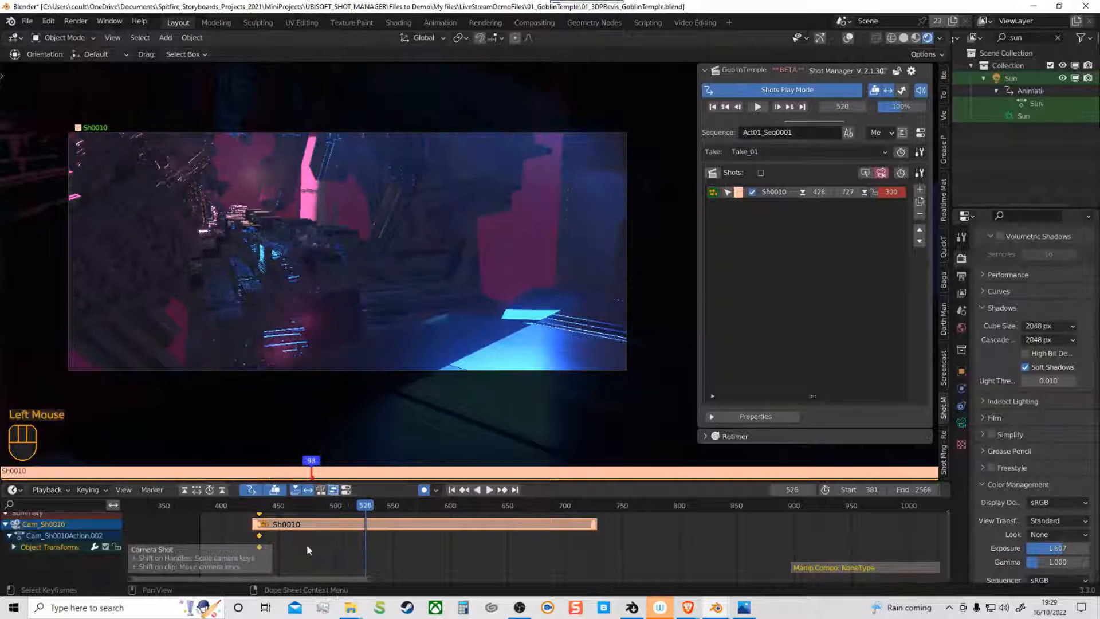
{"action": "left_click_drag", "start_coordinate": [259, 535], "coordinate": [282, 536]}
Step: Pan Sh0010's camera to follow the moving character, keyframing the framing at frames 607 and 660
{"action": "left_click_drag", "start_coordinate": [365, 512], "coordinate": [460, 519]}
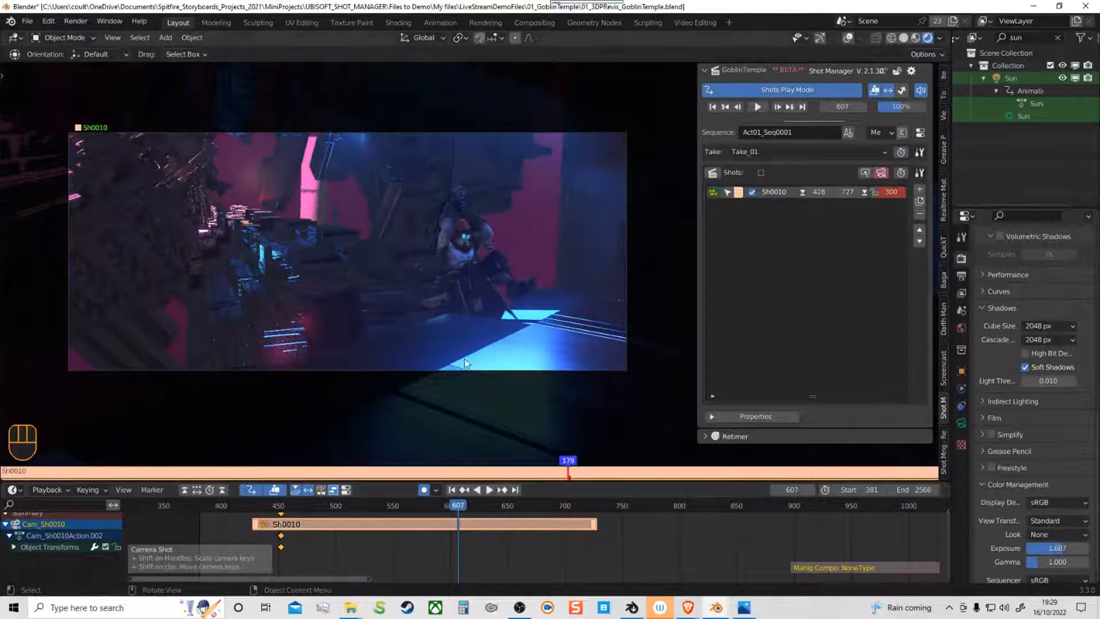
{"action": "middle_click_drag", "start_coordinate": [459, 368], "coordinate": [494, 364]}
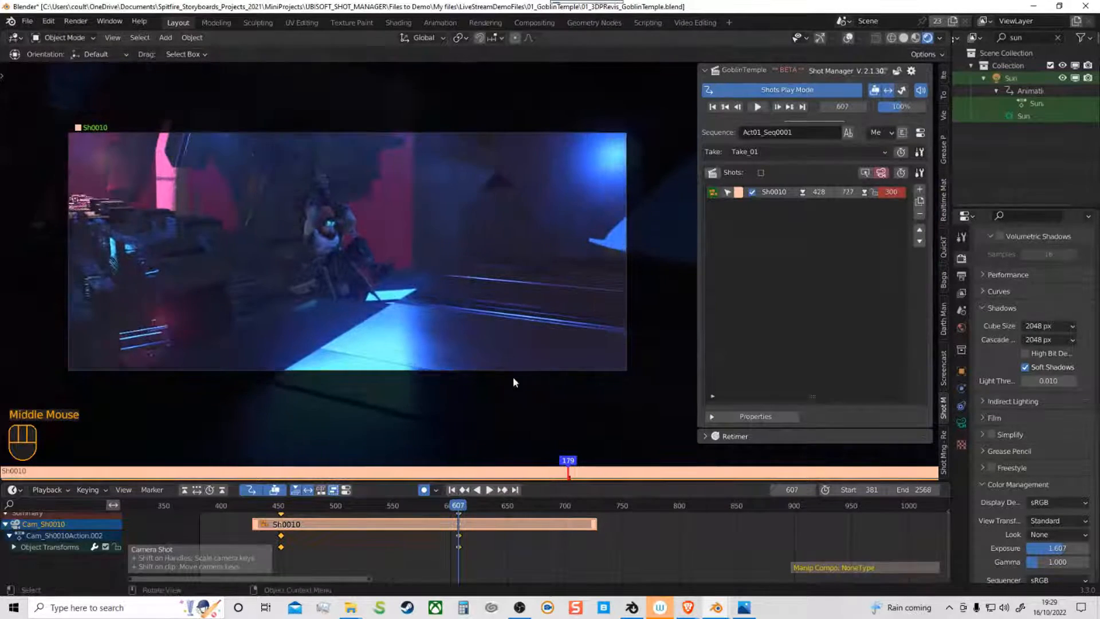
{"action": "left_click_drag", "start_coordinate": [460, 507], "coordinate": [519, 511]}
{"action": "middle_click_drag", "start_coordinate": [466, 368], "coordinate": [508, 378]}
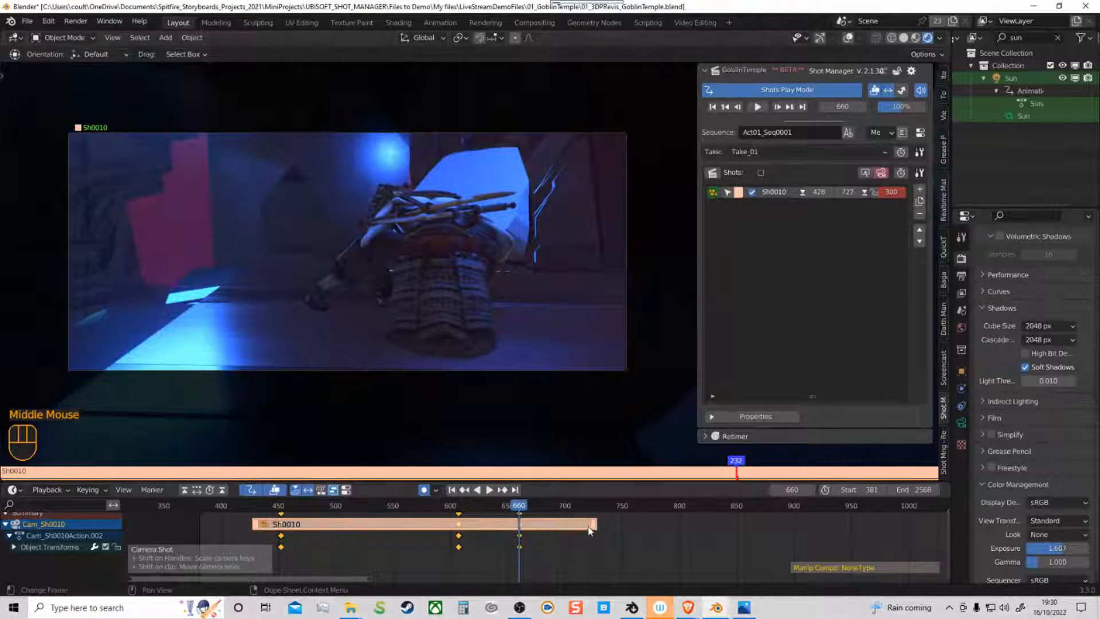
Step: Trim the end of the Sh0010 clip to frame 665 and play the shot back
{"action": "left_click_drag", "start_coordinate": [594, 525], "coordinate": [356, 513]}
{"action": "key", "text": "space"}
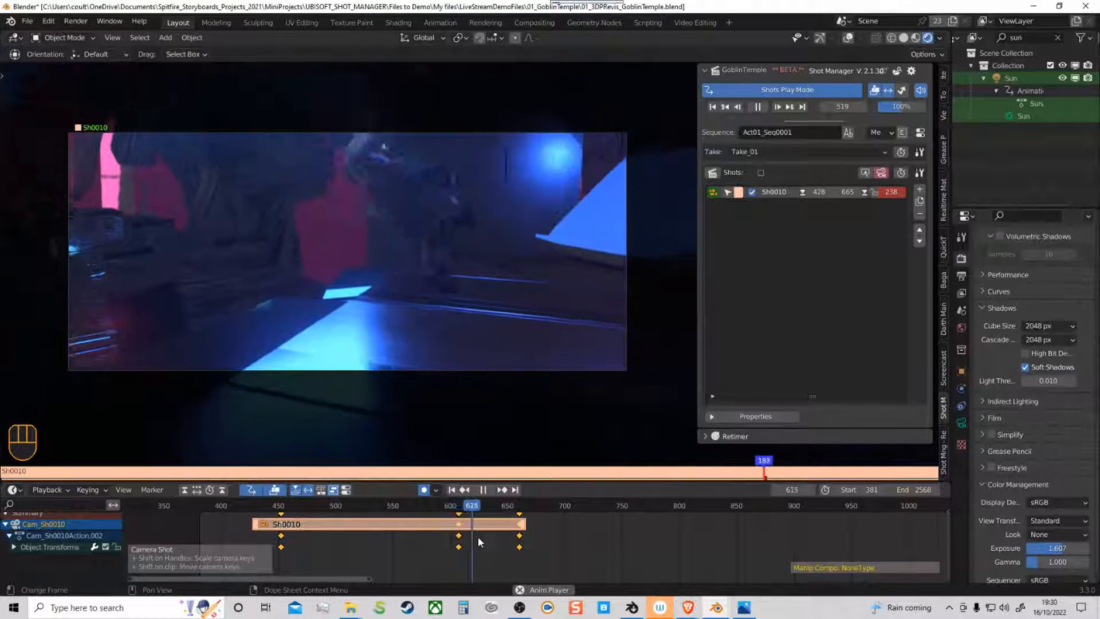
{"action": "key", "text": "space"}
Step: Shift Sh0010's camera keyframes a few frames earlier and reframe the camera on the character at frame 622
{"action": "mouse_move", "coordinate": [485, 511]}
{"action": "left_mouse_down"}
{"action": "mouse_move", "coordinate": [513, 524]}
{"action": "mouse_move", "coordinate": [465, 509]}
{"action": "mouse_move", "coordinate": [475, 509]}
{"action": "left_mouse_up"}
{"action": "left_click", "coordinate": [499, 540]}
{"action": "middle_click", "coordinate": [430, 363]}
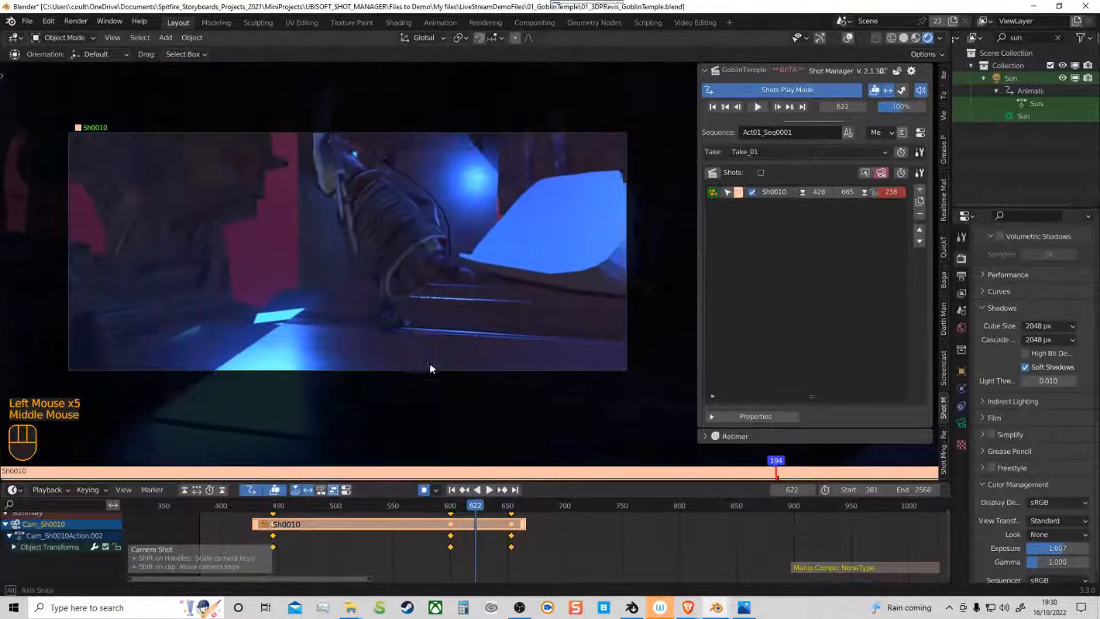
{"action": "middle_click_drag", "start_coordinate": [431, 360], "coordinate": [428, 363]}
Step: Play back Sh0010's camera move to check it, stop playback and scrub back to frame 435
{"action": "left_click_drag", "start_coordinate": [427, 510], "coordinate": [290, 520]}
{"action": "key", "text": "space"}
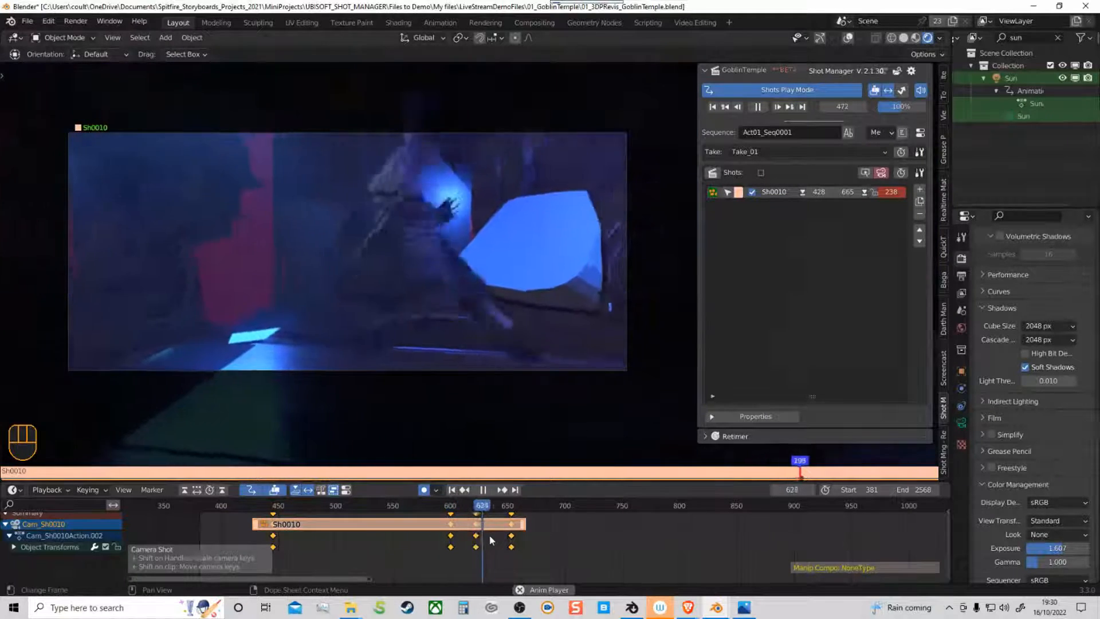
{"action": "key", "text": "space"}
{"action": "left_click_drag", "start_coordinate": [505, 509], "coordinate": [319, 508]}
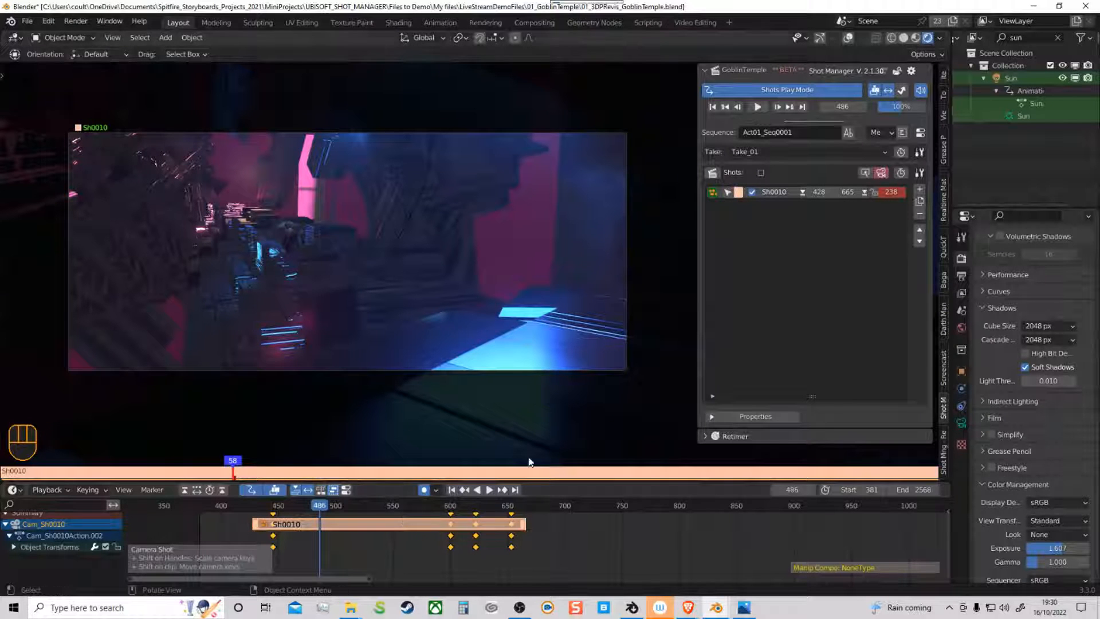
{"action": "left_click_drag", "start_coordinate": [297, 508], "coordinate": [262, 507]}
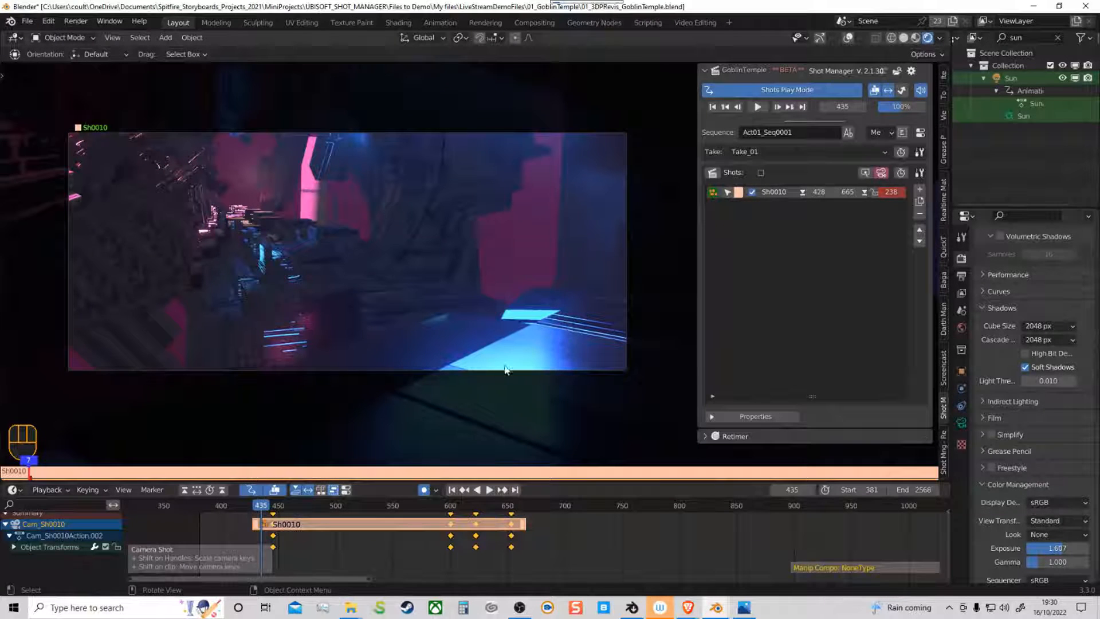
Step: Widen the Shot Manager sidebar and trim the end of the Sh0010 clip to frame 658
{"action": "left_click", "coordinate": [697, 255]}
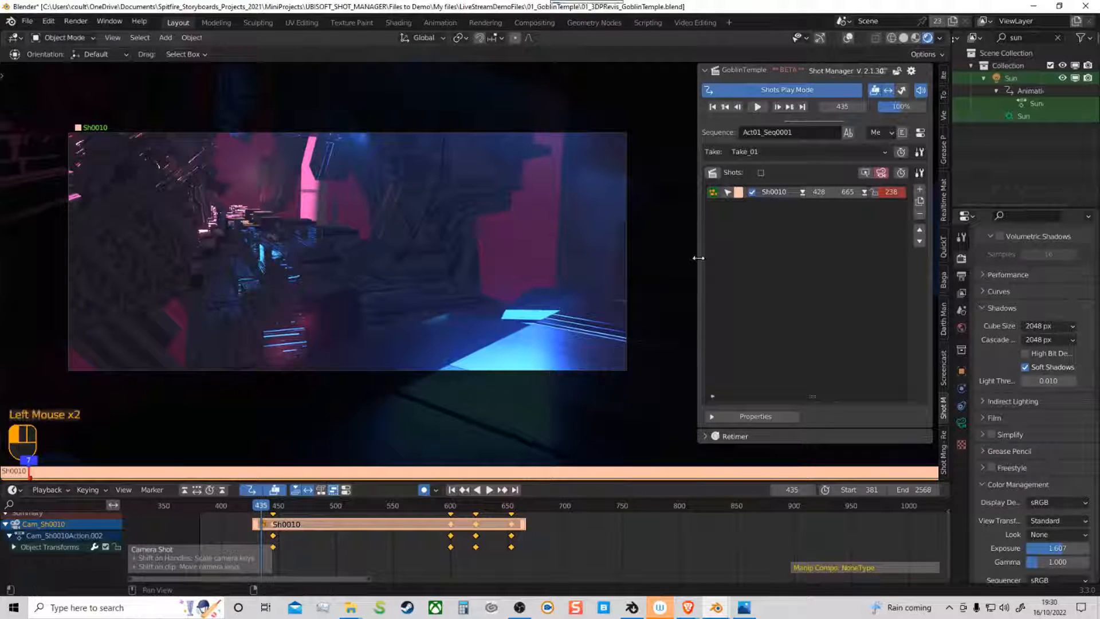
{"action": "left_click_drag", "start_coordinate": [698, 256], "coordinate": [665, 258]}
{"action": "mouse_move", "coordinate": [526, 528]}
{"action": "left_mouse_down"}
{"action": "mouse_move", "coordinate": [582, 528]}
{"action": "mouse_move", "coordinate": [515, 536]}
{"action": "left_mouse_up"}
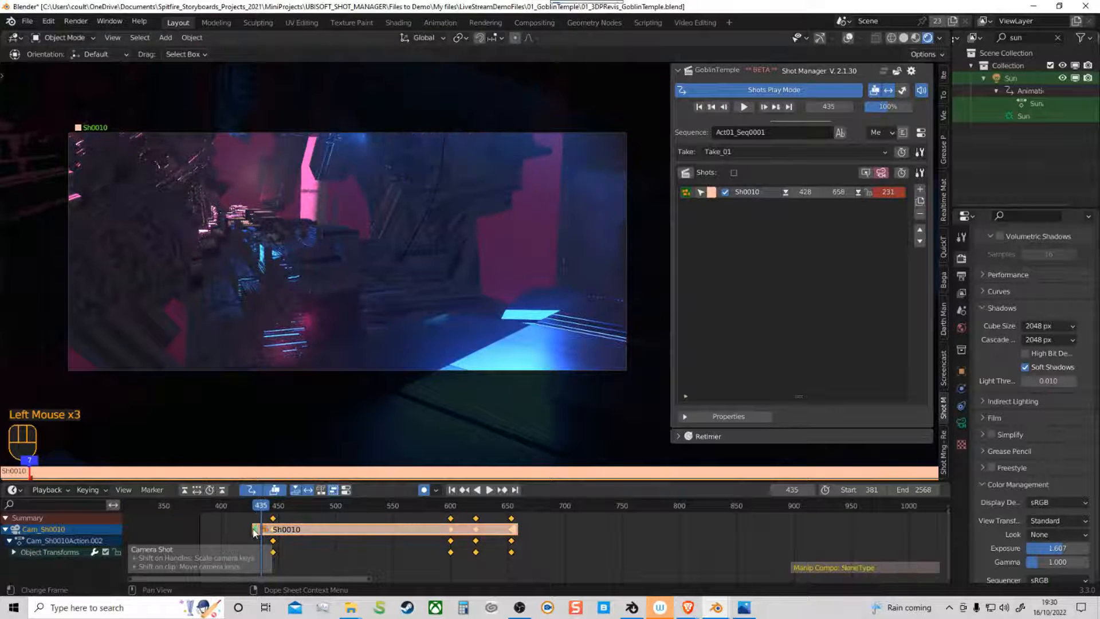
Step: Extend Sh0010's start to frame 401, scrub to frame 403 and set the shot's start to that current frame
{"action": "left_click_drag", "start_coordinate": [255, 531], "coordinate": [225, 515]}
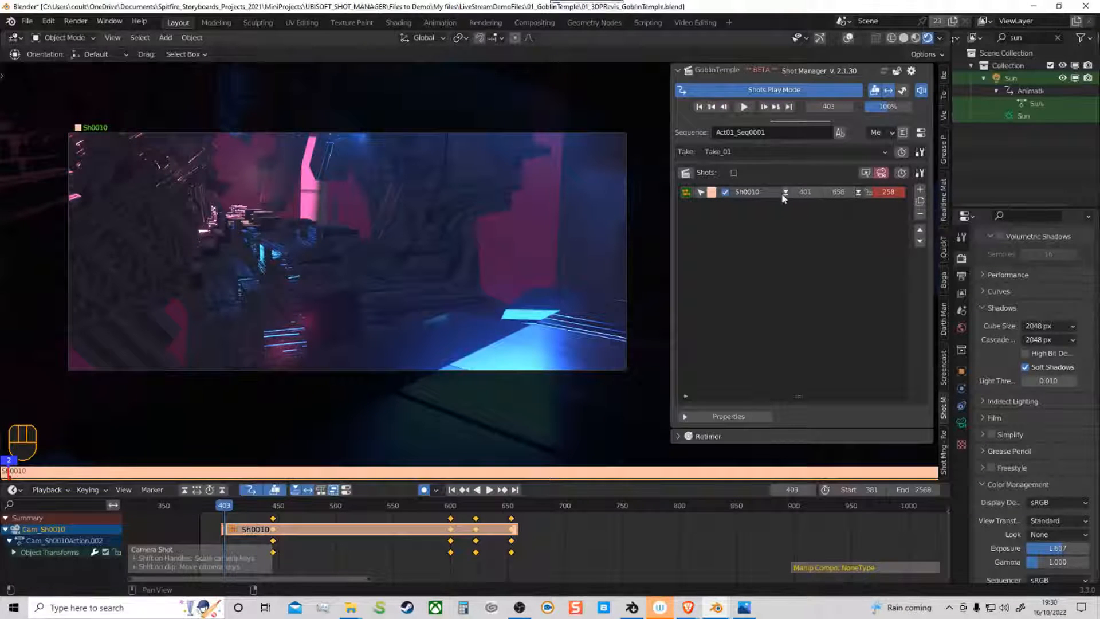
{"action": "key", "text": "shift"}
{"action": "left_click", "coordinate": [786, 193], "text": "shift"}
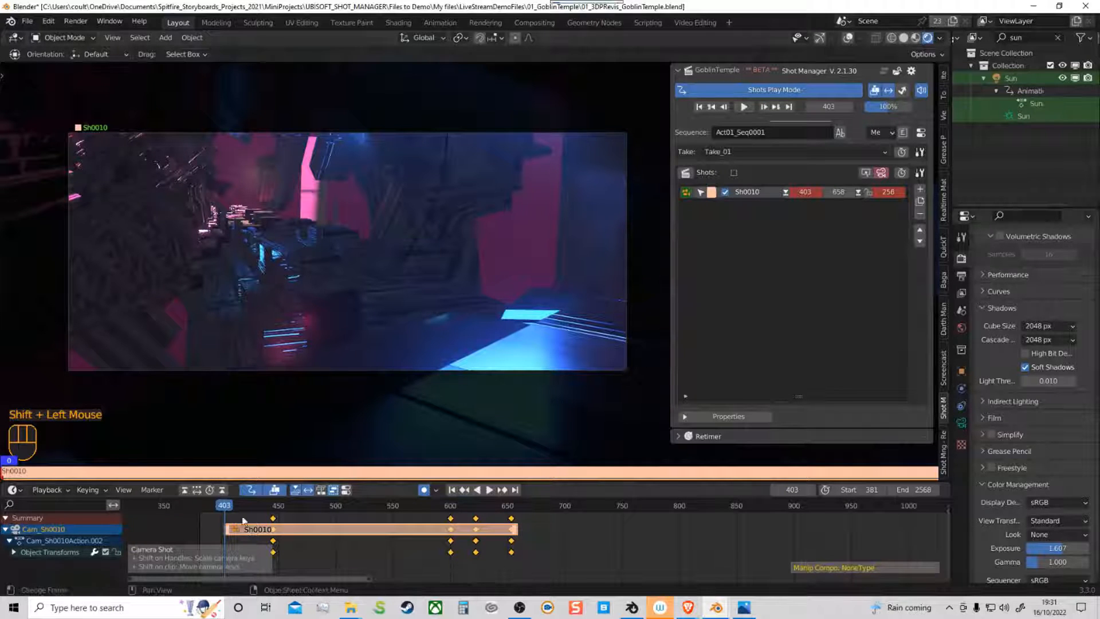
Step: Set Sh0010's end to the current frame 545, and extend the clip's end out to frame 654
{"action": "left_click_drag", "start_coordinate": [248, 511], "coordinate": [403, 500]}
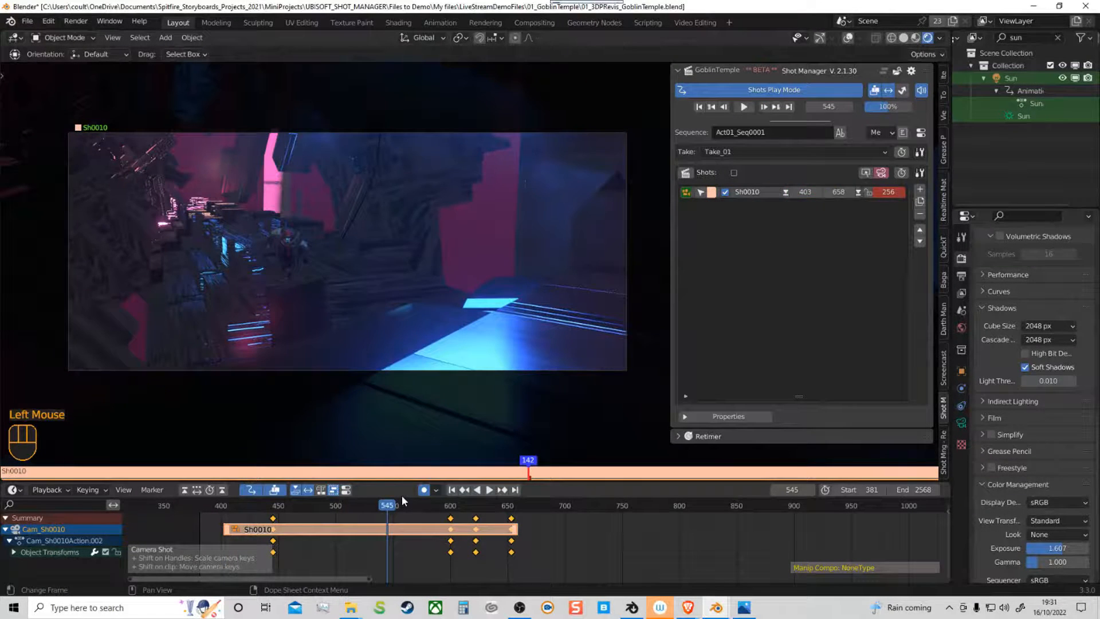
{"action": "left_click", "coordinate": [858, 193], "text": "shift"}
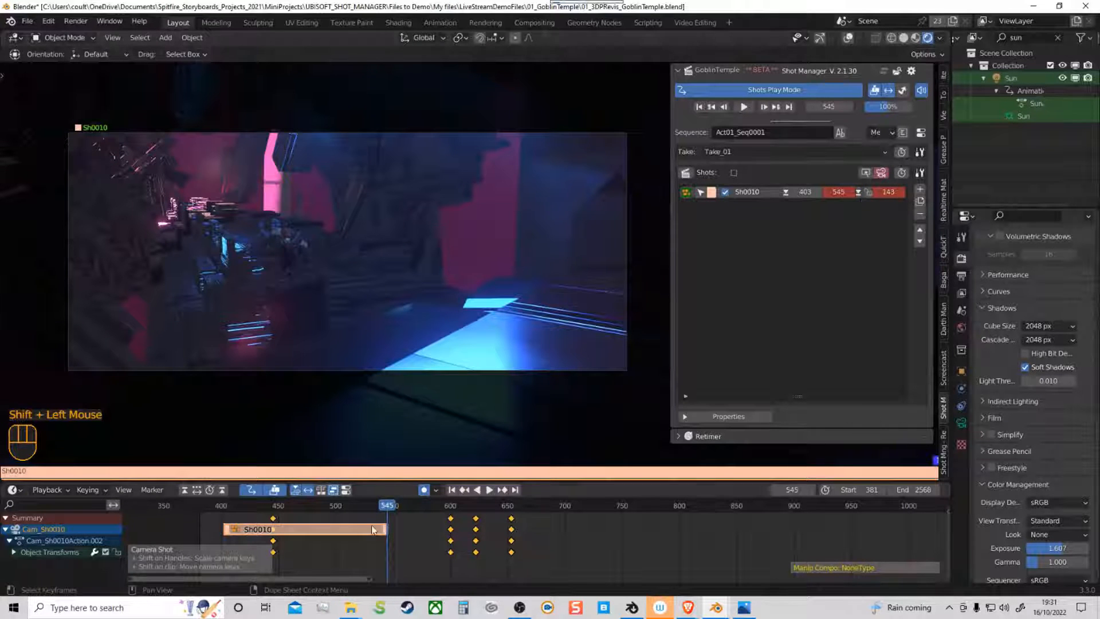
{"action": "left_click_drag", "start_coordinate": [387, 529], "coordinate": [512, 529]}
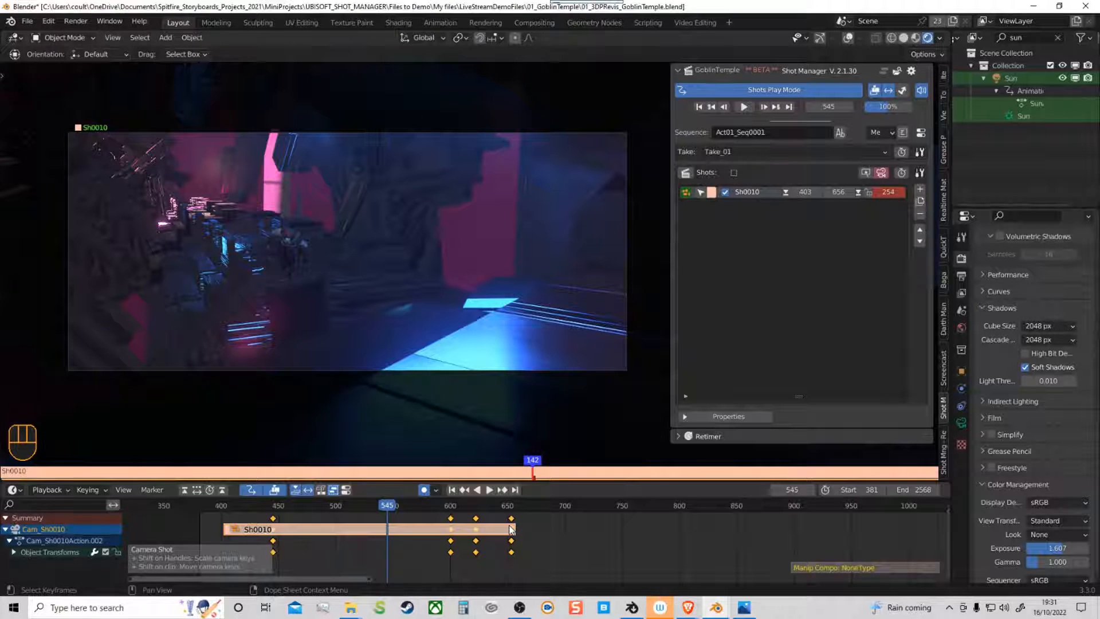
{"action": "left_click_drag", "start_coordinate": [512, 529], "coordinate": [513, 533]}
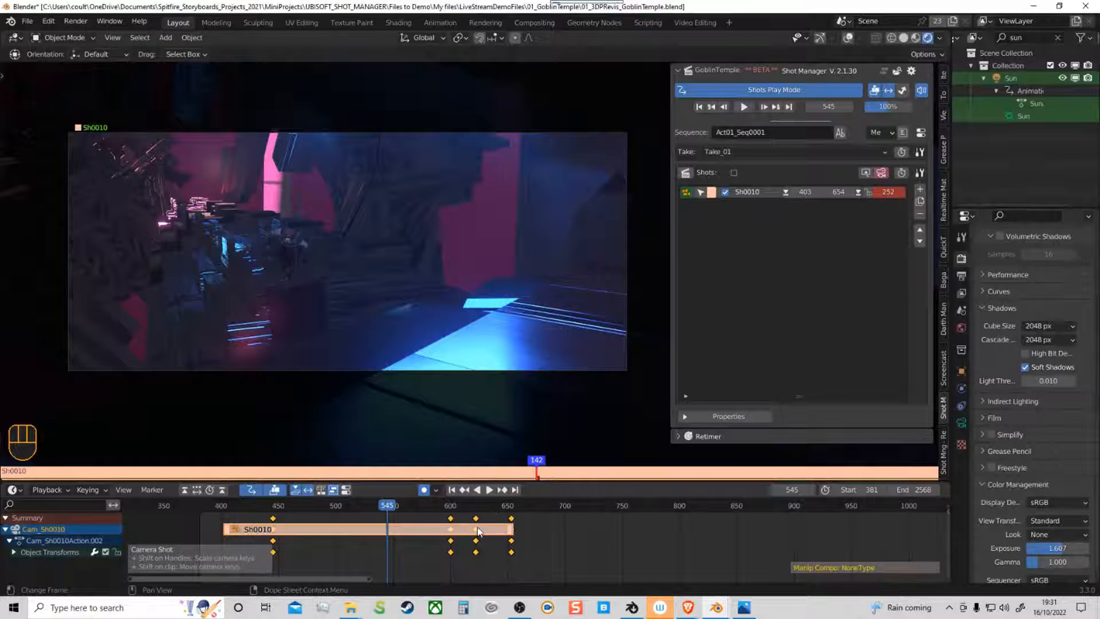
Step: Jump the playhead between Sh0010's start and end frames, finishing on the end frame
{"action": "left_click", "coordinate": [786, 195]}
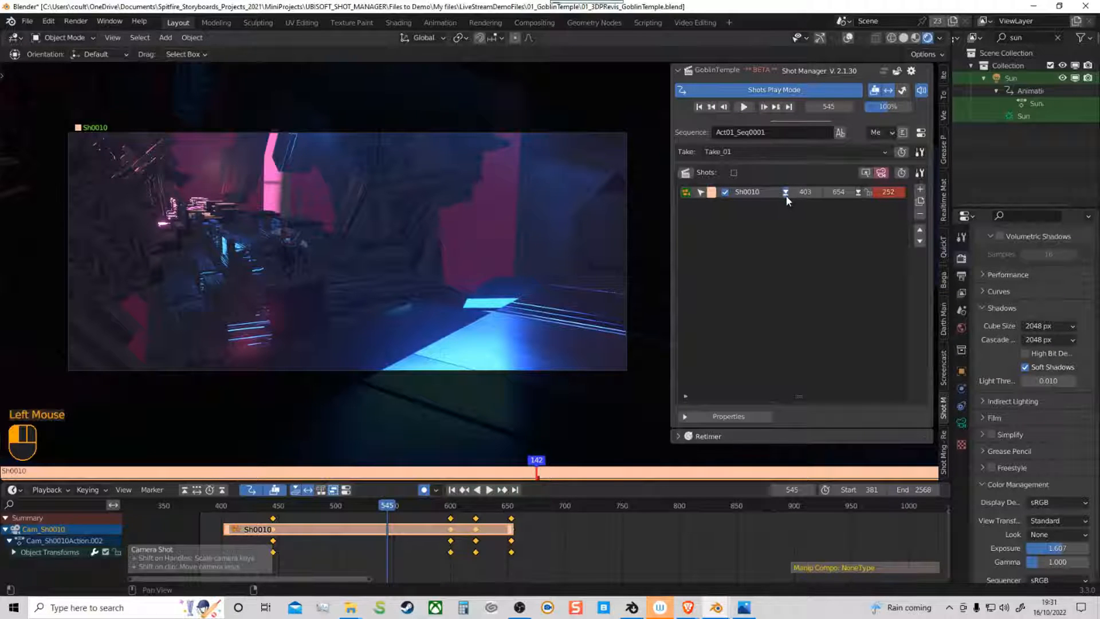
{"action": "left_click", "coordinate": [859, 193]}
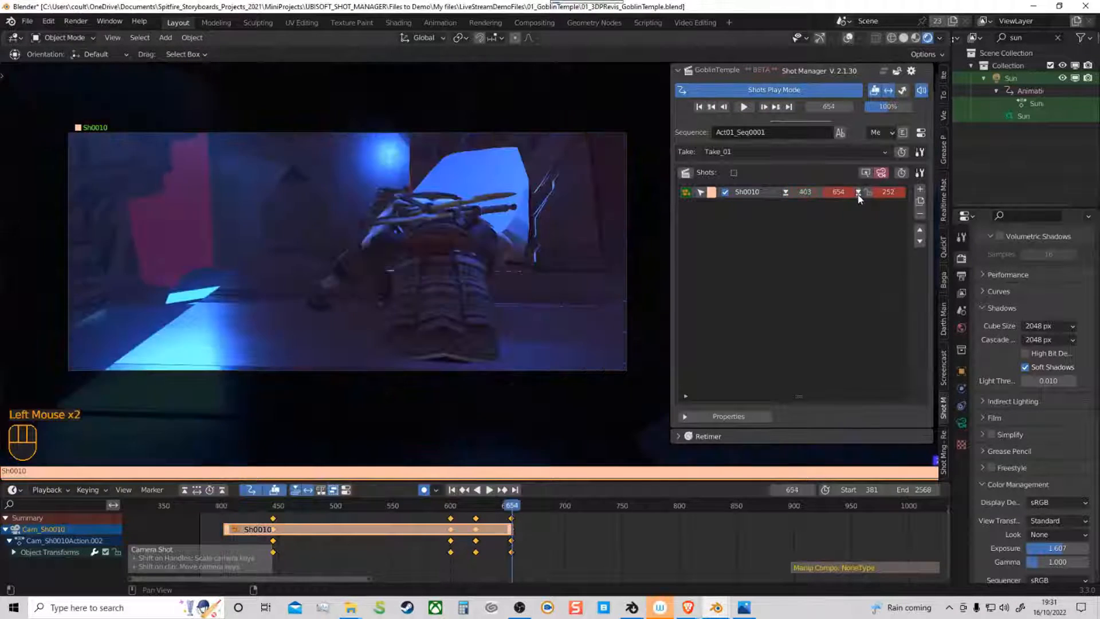
{"action": "left_click", "coordinate": [786, 193]}
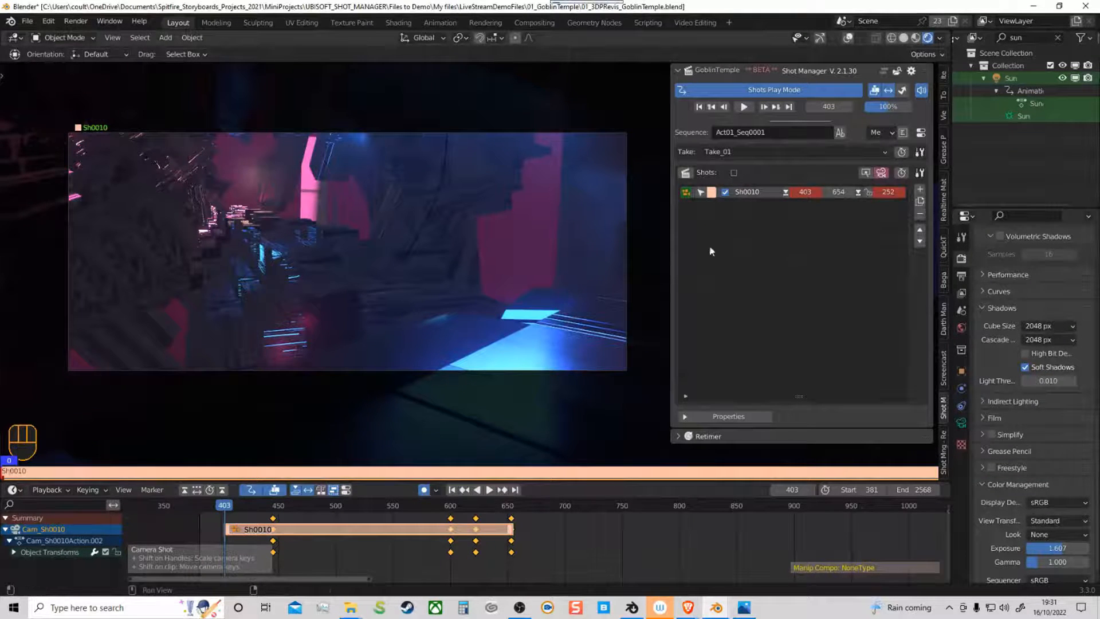
{"action": "left_click", "coordinate": [786, 193]}
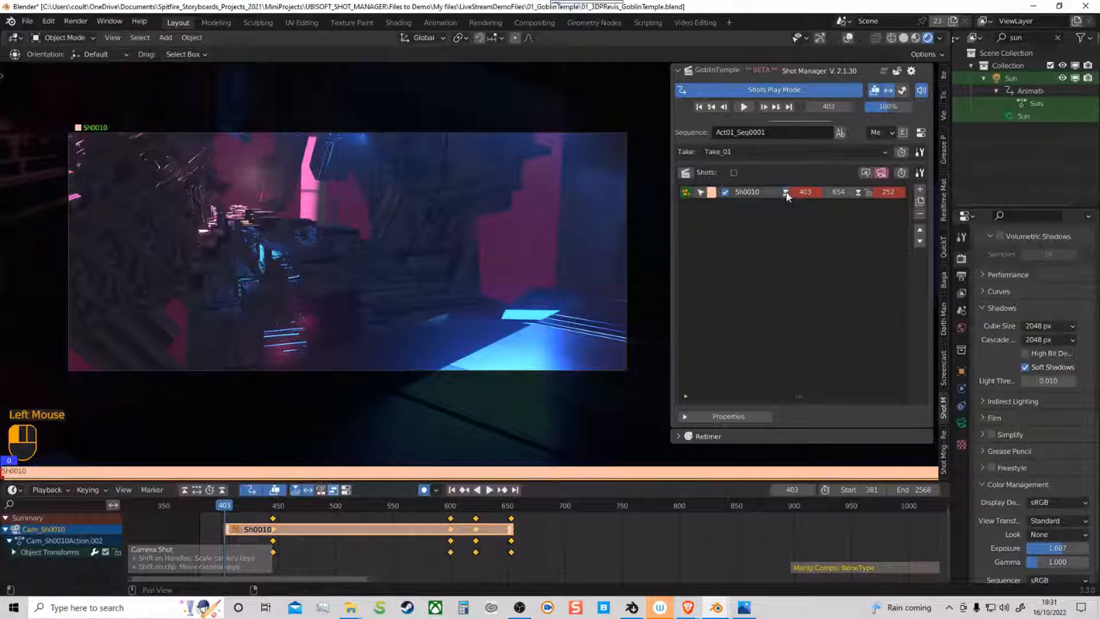
{"action": "left_click", "coordinate": [858, 193]}
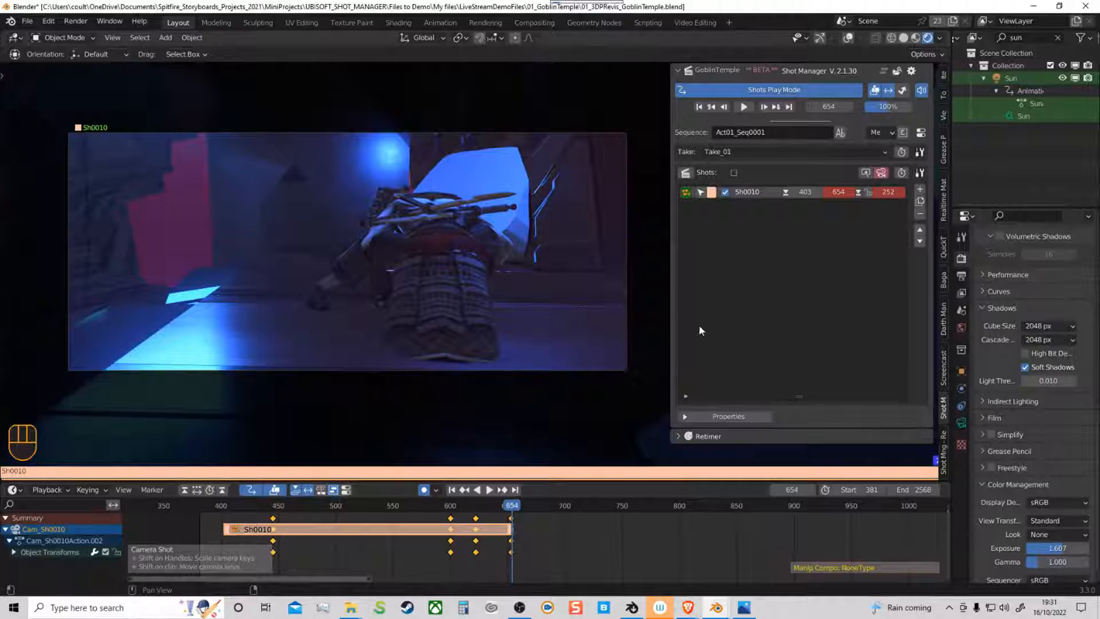
Step: Leave the camera view and frame the crouching hooded character's face and upper body in a close-up
{"action": "key", "text": "KP_0"}
{"action": "middle_click_drag", "start_coordinate": [506, 359], "coordinate": [587, 373]}
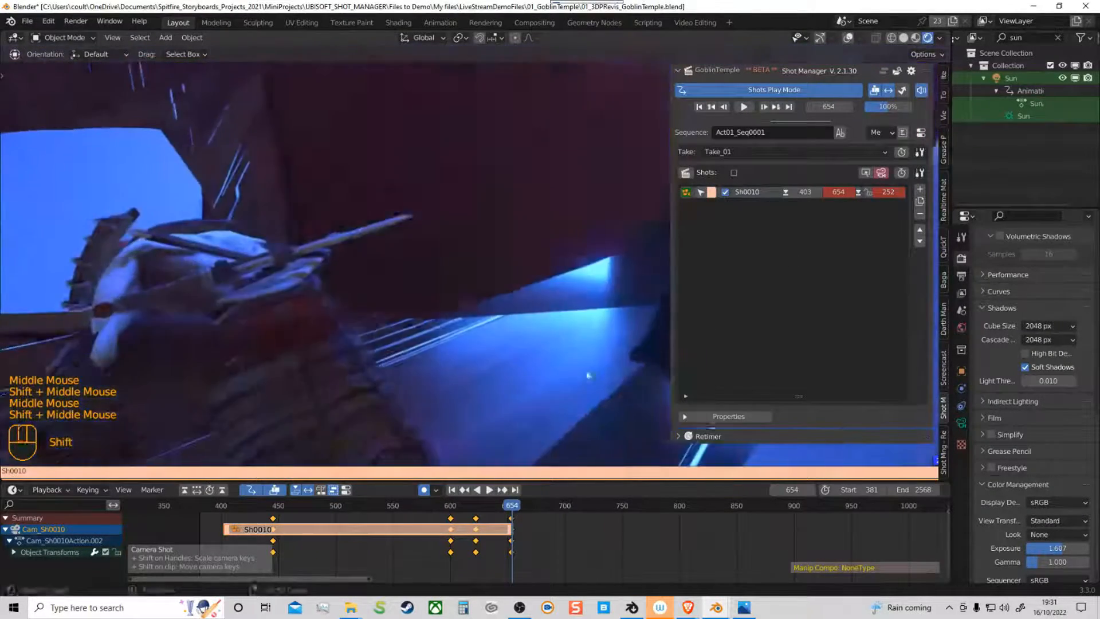
{"action": "middle_click_drag", "start_coordinate": [333, 361], "coordinate": [569, 345], "text": "shift"}
{"action": "middle_click_drag", "start_coordinate": [402, 356], "coordinate": [487, 390], "text": "ctrl"}
{"action": "middle_click_drag", "start_coordinate": [488, 390], "coordinate": [475, 368], "text": "shift"}
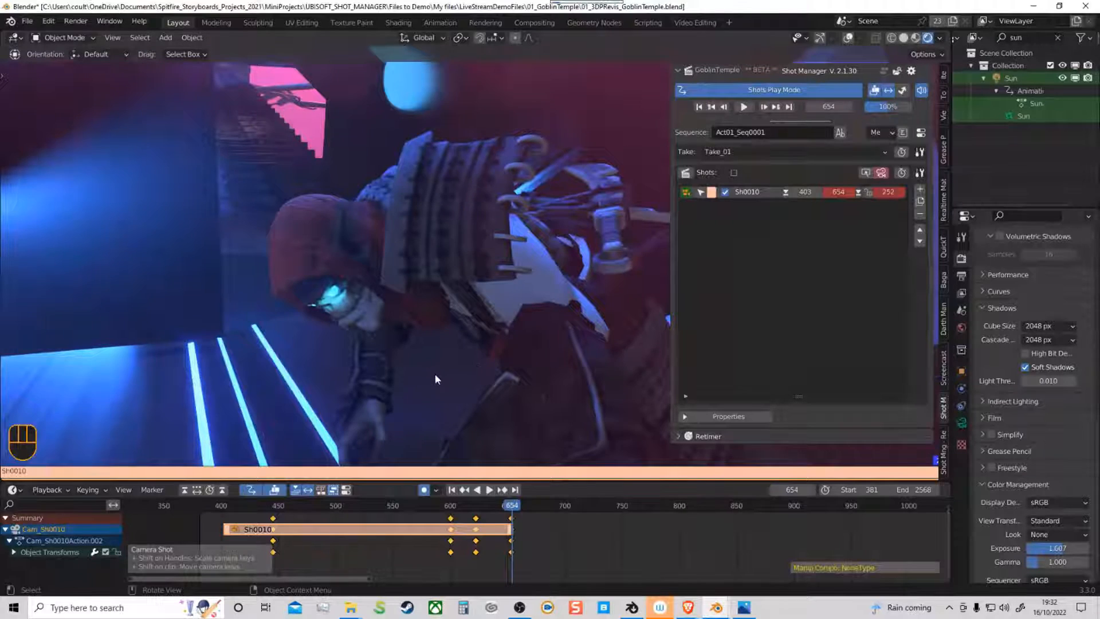
{"action": "middle_click_drag", "start_coordinate": [436, 375], "coordinate": [569, 370], "text": "ctrl"}
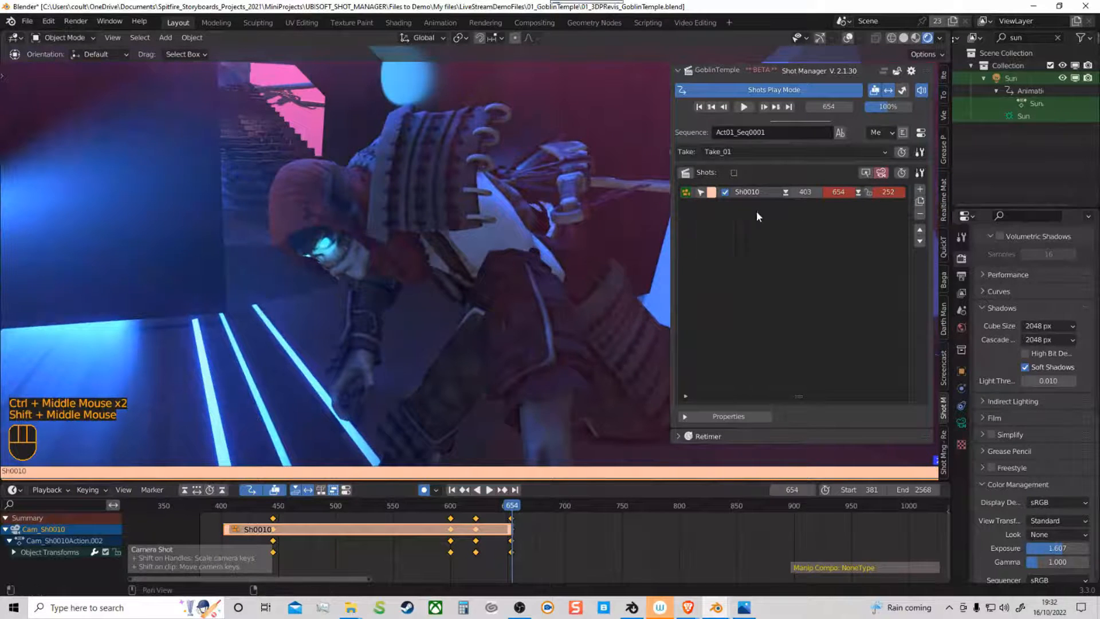
{"action": "left_click", "coordinate": [920, 191]}
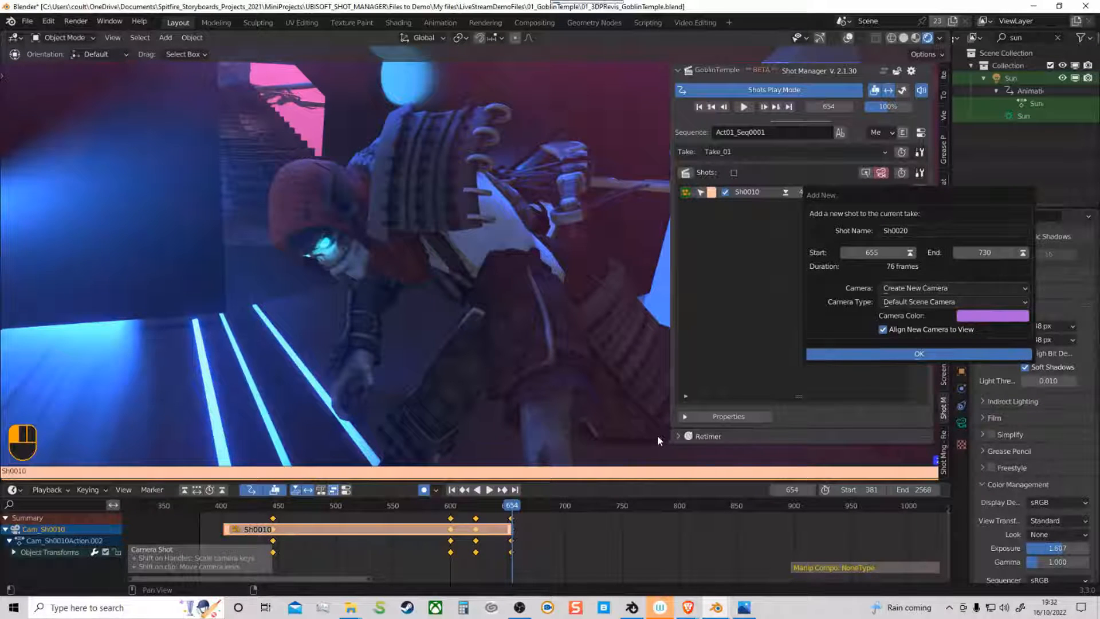
{"action": "left_click", "coordinate": [910, 253]}
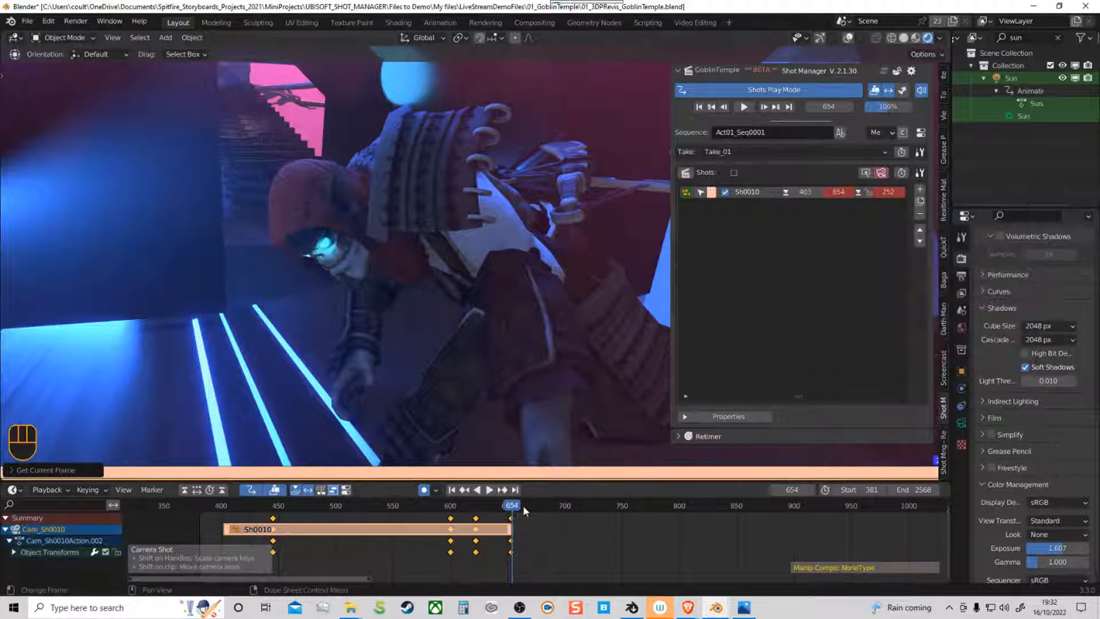
{"action": "mouse_move", "coordinate": [518, 509]}
{"action": "left_mouse_down"}
{"action": "mouse_move", "coordinate": [531, 507]}
{"action": "mouse_move", "coordinate": [518, 497]}
{"action": "left_mouse_up"}
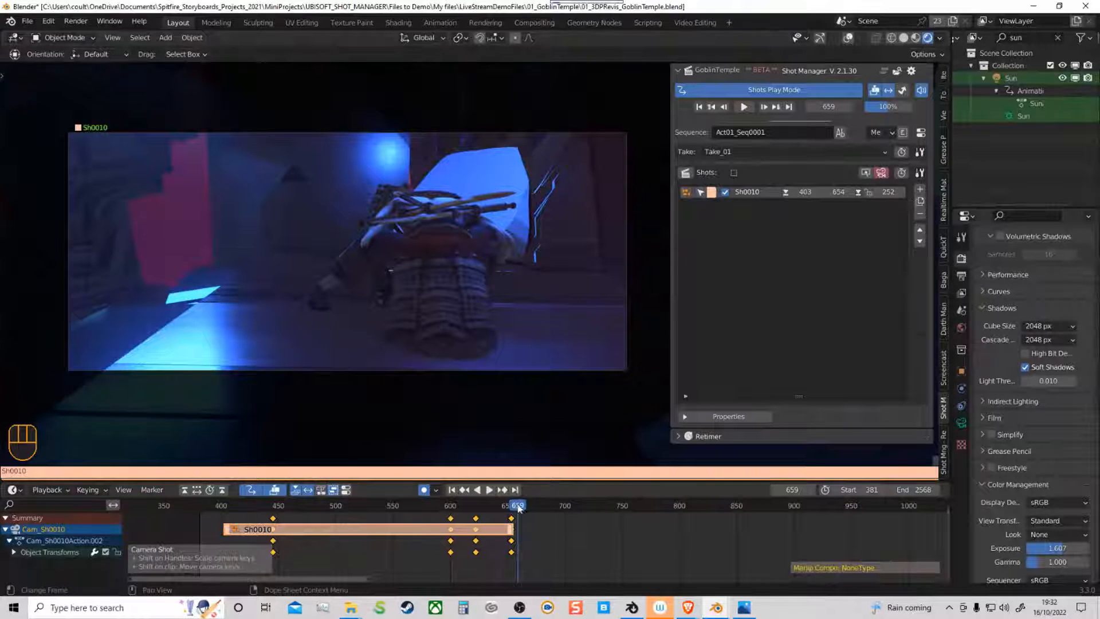
Step: Add shot Sh0020 for frames 655–730 with a new Stu_Camera_50mm_01 camera aligned to the view
{"action": "left_click", "coordinate": [920, 193]}
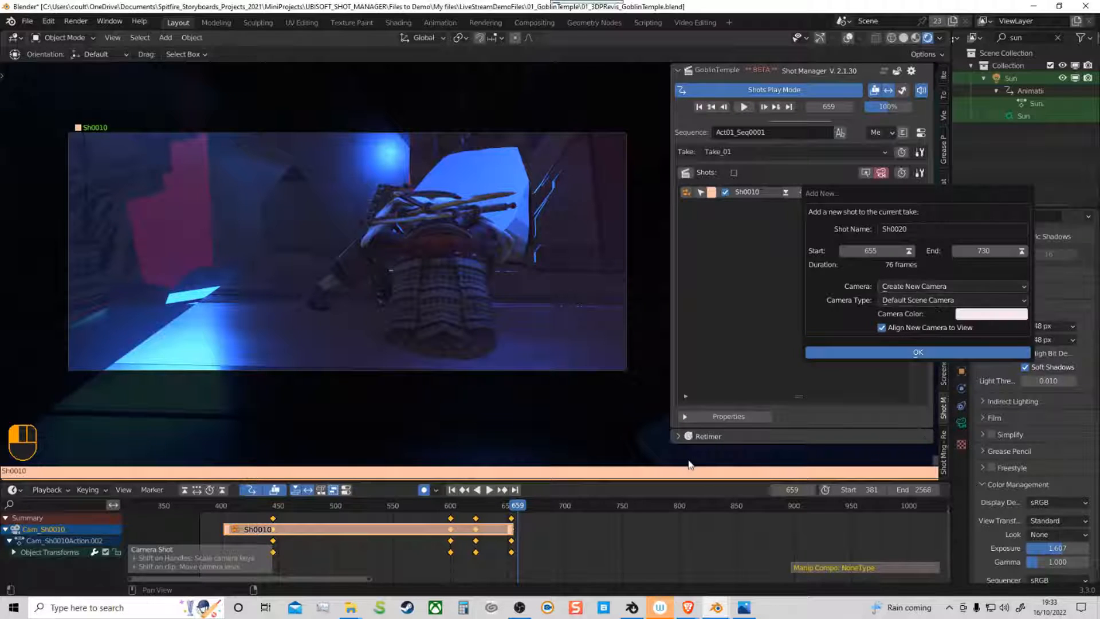
{"action": "left_click", "coordinate": [919, 301]}
{"action": "left_click", "coordinate": [920, 357]}
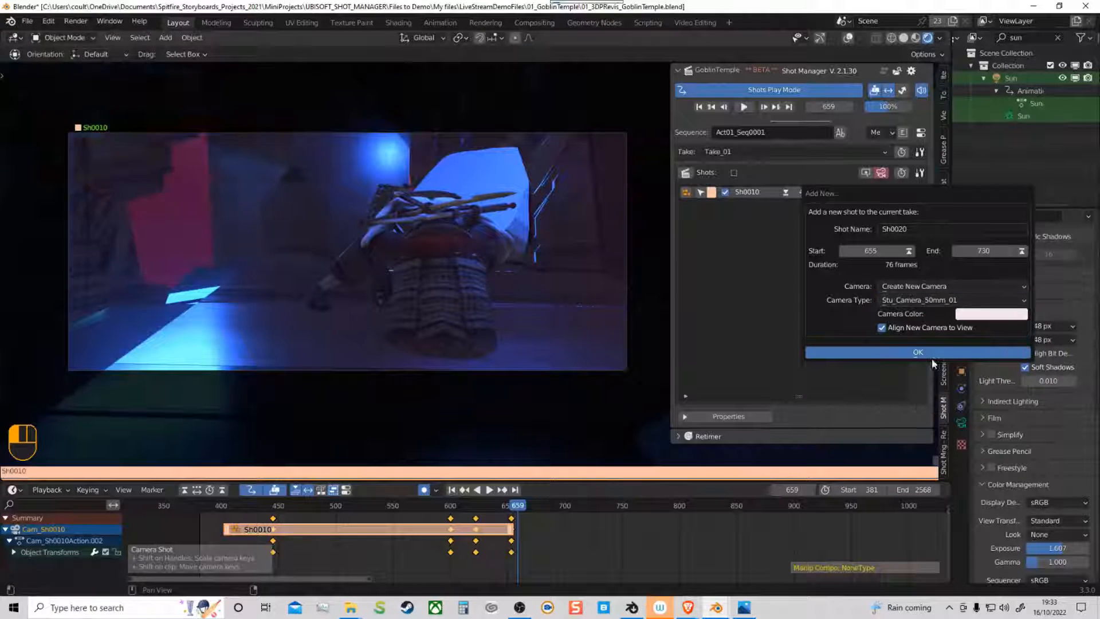
{"action": "left_click", "coordinate": [900, 354]}
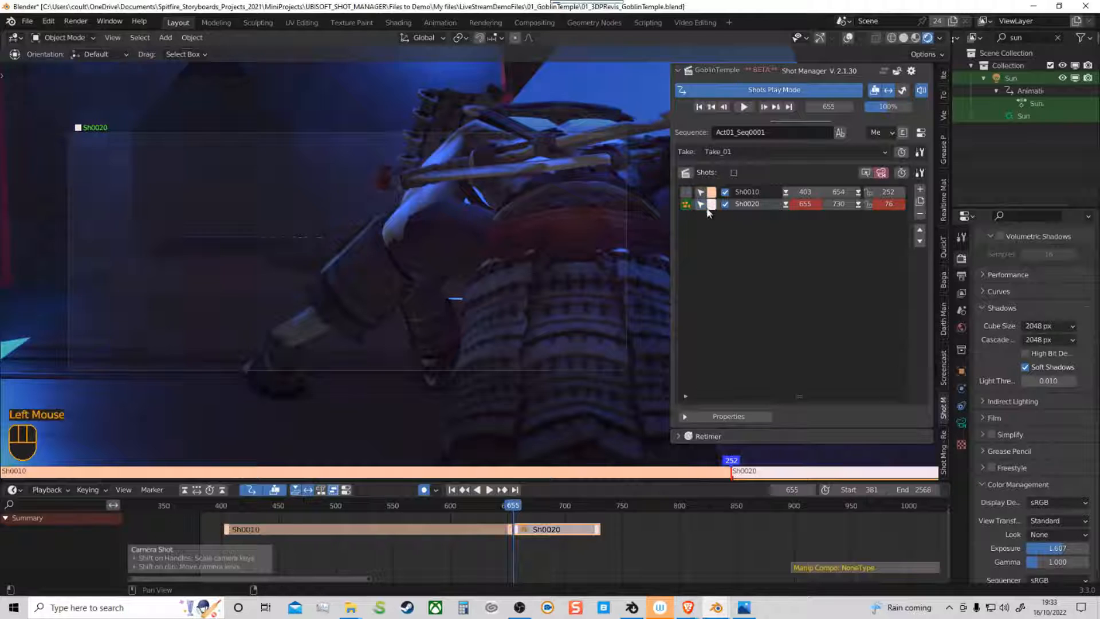
Step: Turn on the viewport overlays and switch to Sh0010 and back to Sh0020
{"action": "left_click", "coordinate": [848, 38]}
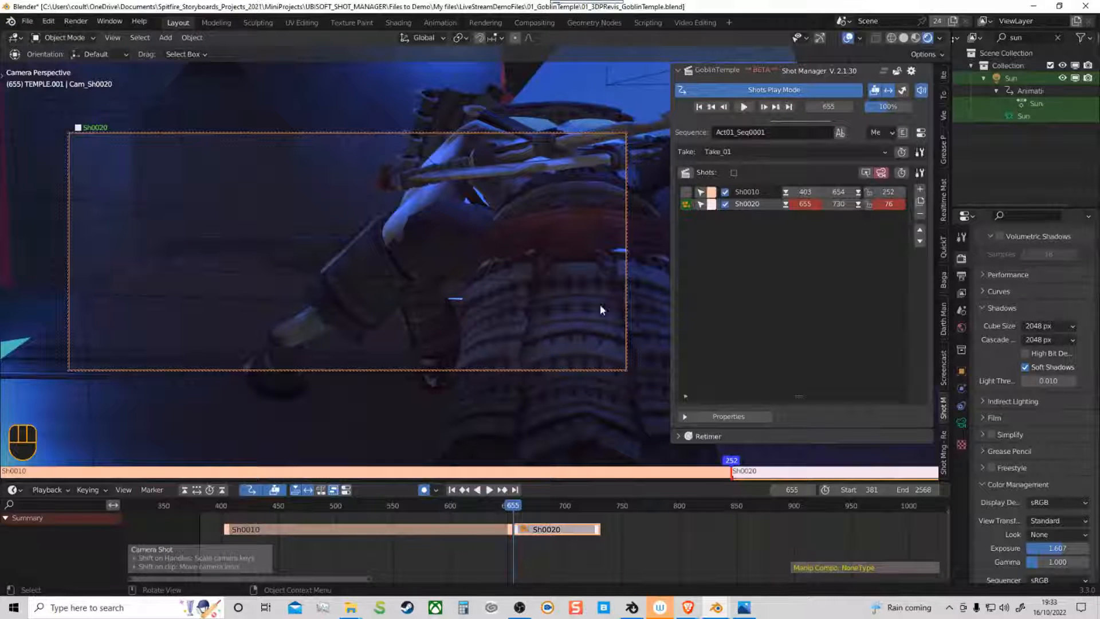
{"action": "left_click", "coordinate": [688, 194]}
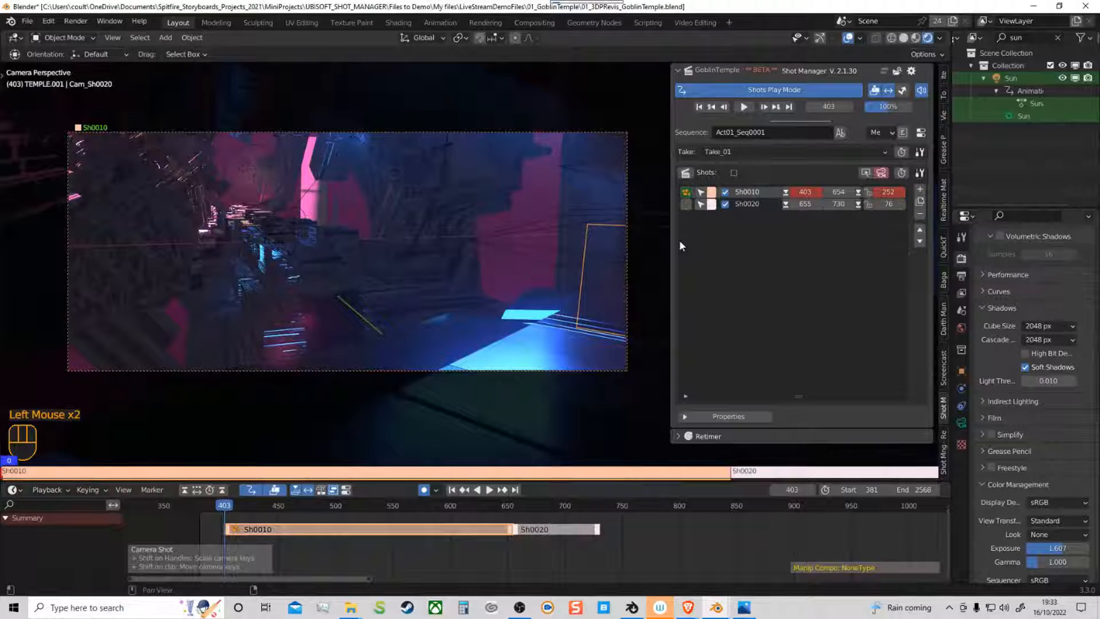
{"action": "left_click", "coordinate": [686, 204]}
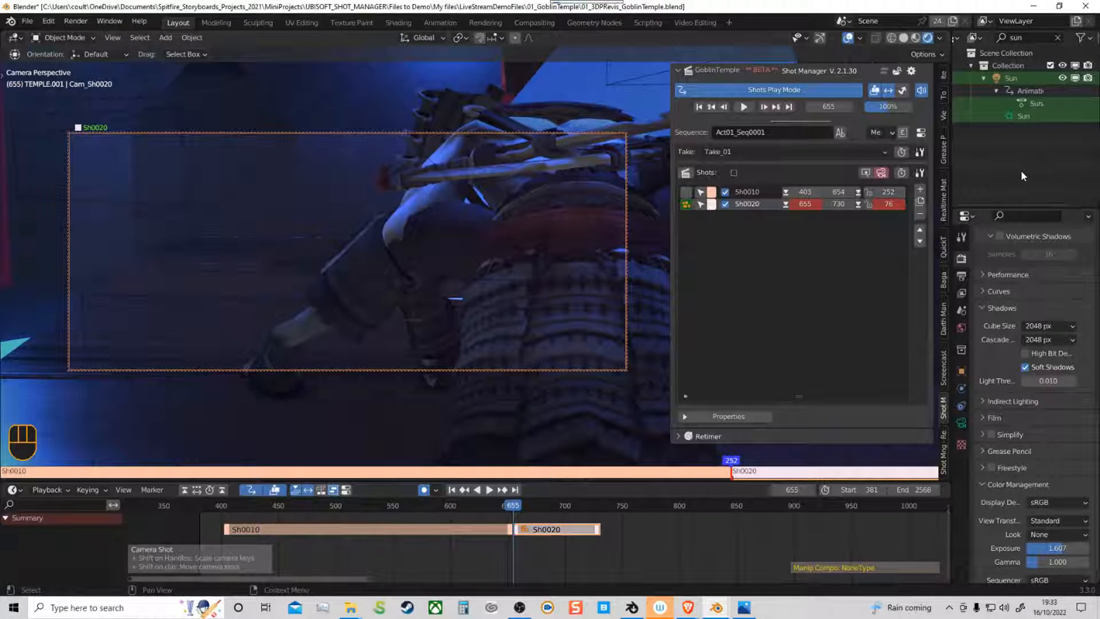
Step: Select Sh0020's camera, reframe it on the hooded character's face at frame 655 and play the shot
{"action": "double_click", "coordinate": [701, 207]}
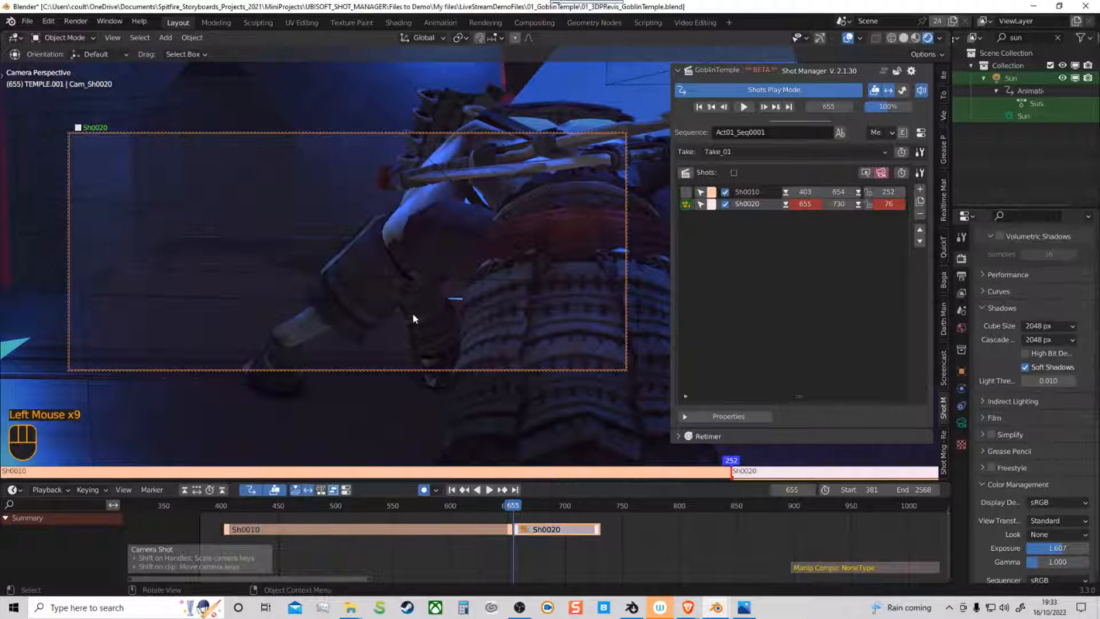
{"action": "mouse_move", "coordinate": [415, 318]}
{"action": "middle_mouse_down"}
{"action": "mouse_move", "coordinate": [583, 349]}
{"action": "mouse_move", "coordinate": [356, 311]}
{"action": "mouse_move", "coordinate": [501, 326]}
{"action": "mouse_move", "coordinate": [362, 315]}
{"action": "mouse_move", "coordinate": [240, 416]}
{"action": "mouse_move", "coordinate": [363, 346]}
{"action": "mouse_move", "coordinate": [317, 359]}
{"action": "mouse_move", "coordinate": [344, 338]}
{"action": "mouse_move", "coordinate": [336, 324]}
{"action": "mouse_move", "coordinate": [372, 328]}
{"action": "middle_mouse_up"}
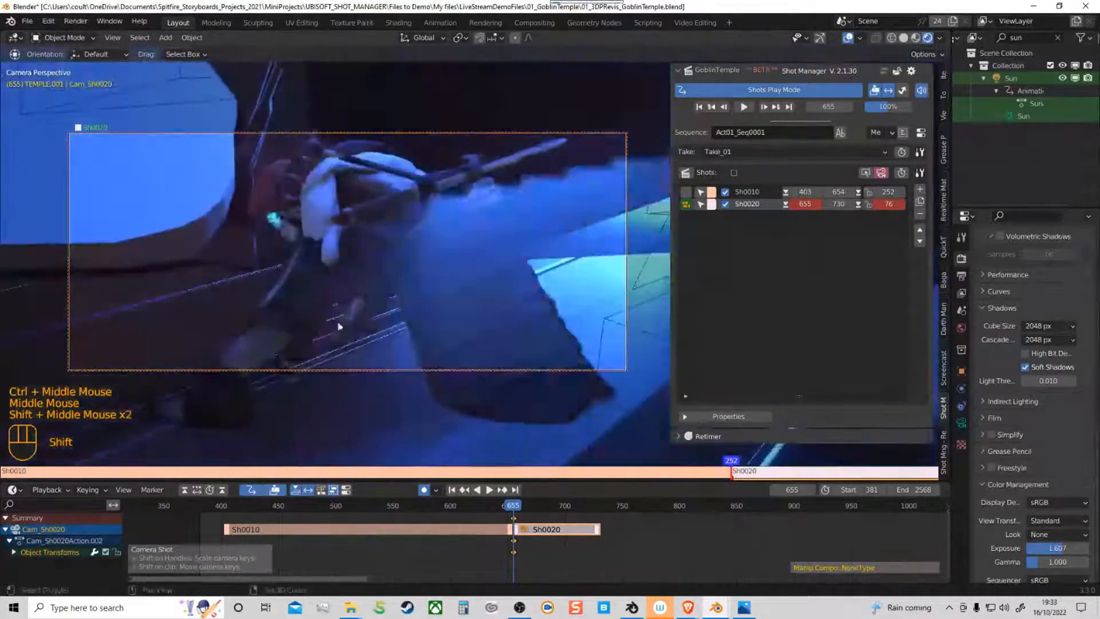
{"action": "middle_click_drag", "start_coordinate": [372, 327], "coordinate": [488, 365]}
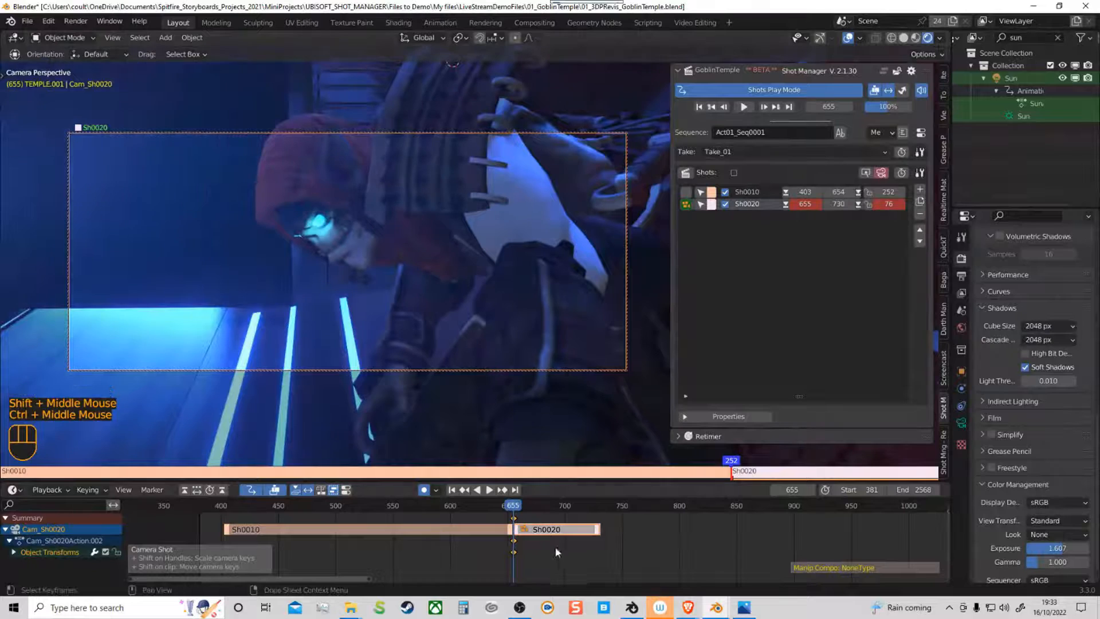
{"action": "key", "text": "space"}
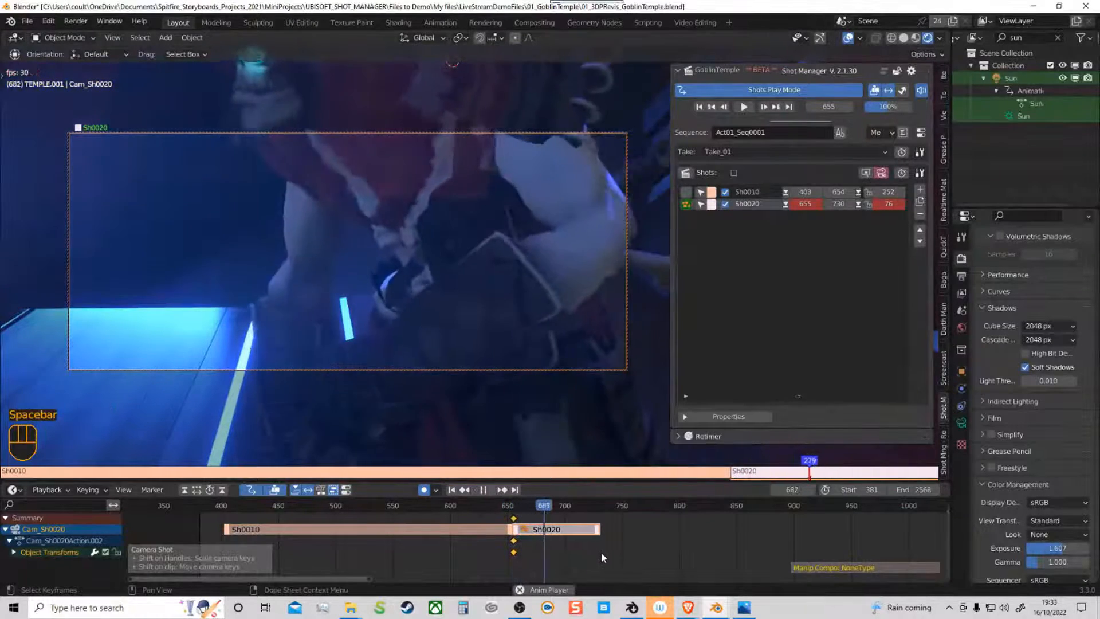
{"action": "key", "text": "space"}
Step: Extend Sh0020's end to frame 895 and reframe its camera on the character's face and torso at frame 691
{"action": "left_click_drag", "start_coordinate": [599, 531], "coordinate": [788, 531]}
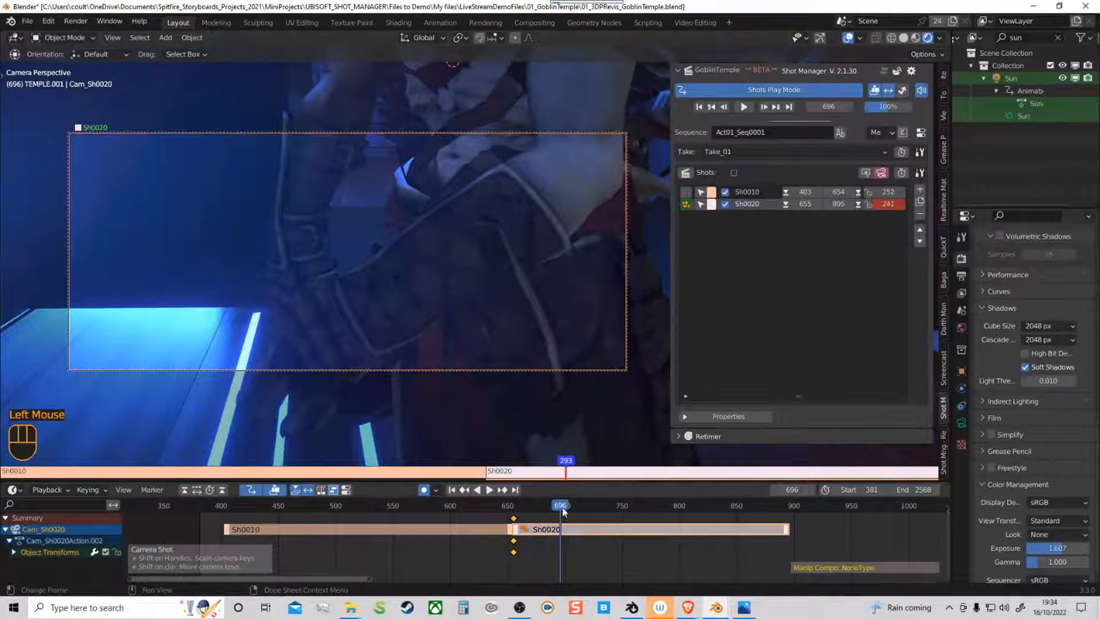
{"action": "double_click", "coordinate": [559, 530]}
{"action": "key", "text": "space"}
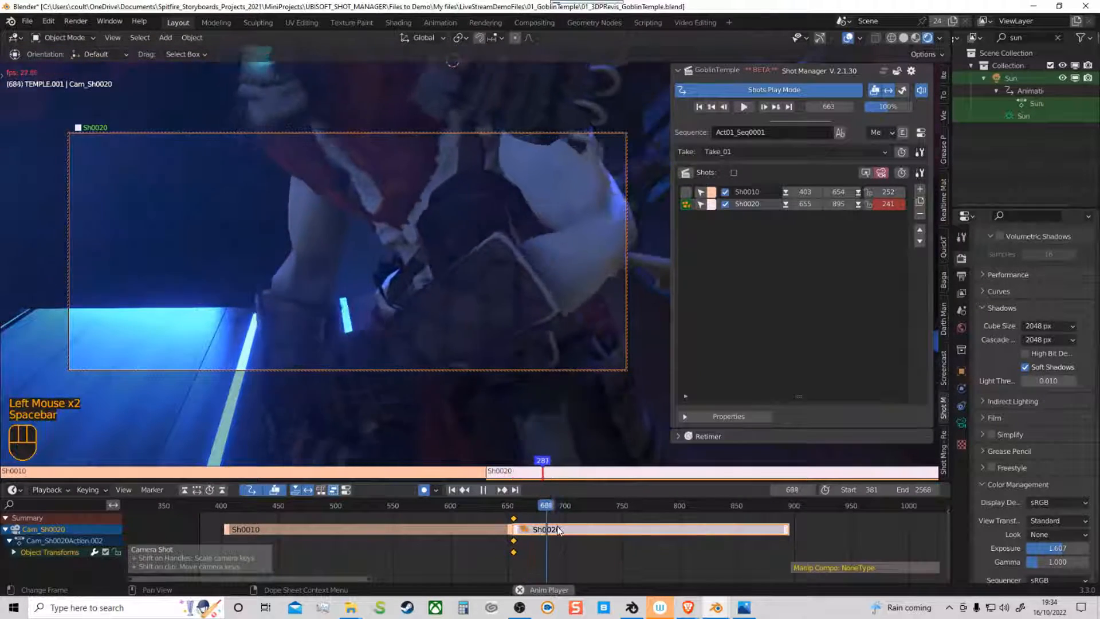
{"action": "key", "text": "space"}
{"action": "middle_click_drag", "start_coordinate": [483, 323], "coordinate": [484, 288], "text": "ctrl"}
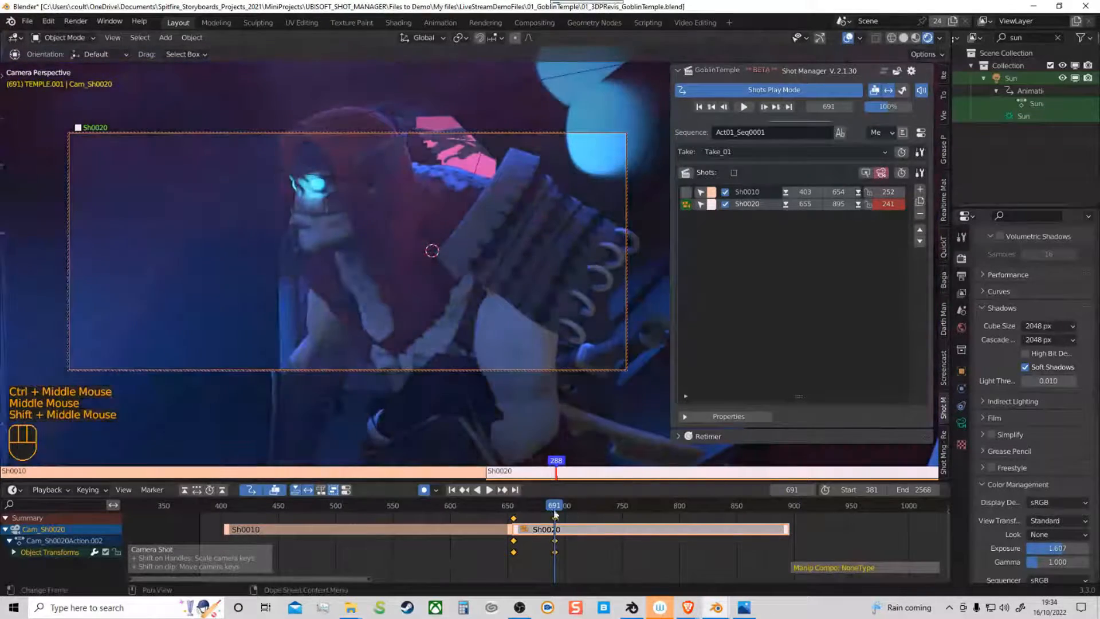
Step: Turn off the viewport overlays and reframe Sh0020's camera on the standing character's head and shoulder at frame 735
{"action": "left_click", "coordinate": [555, 513]}
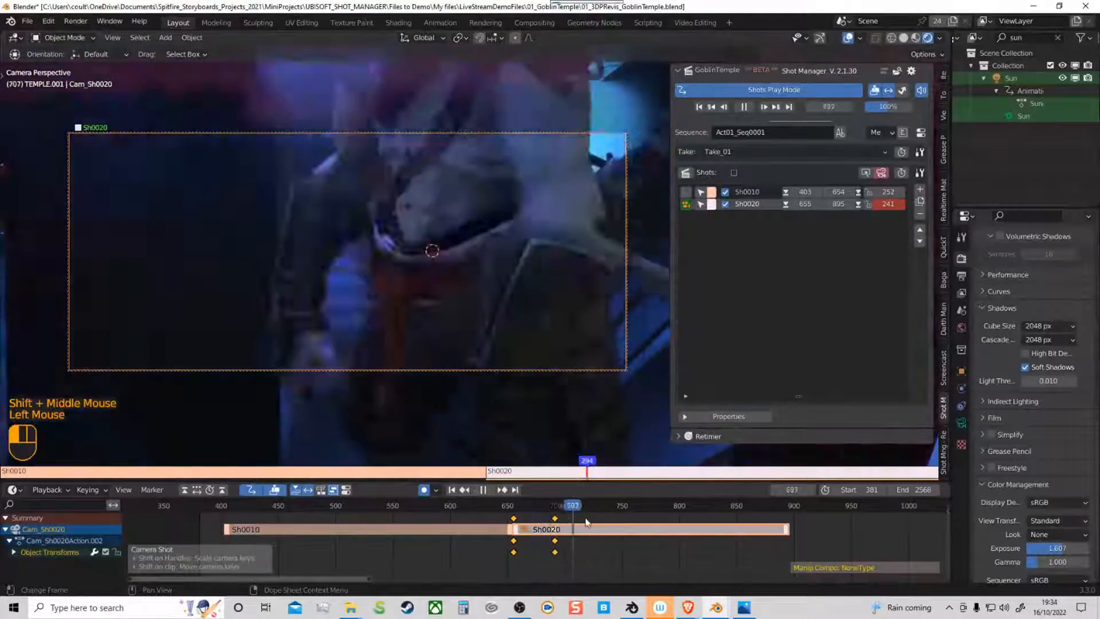
{"action": "left_click_drag", "start_coordinate": [586, 523], "coordinate": [604, 520]}
{"action": "middle_click_drag", "start_coordinate": [475, 337], "coordinate": [625, 423]}
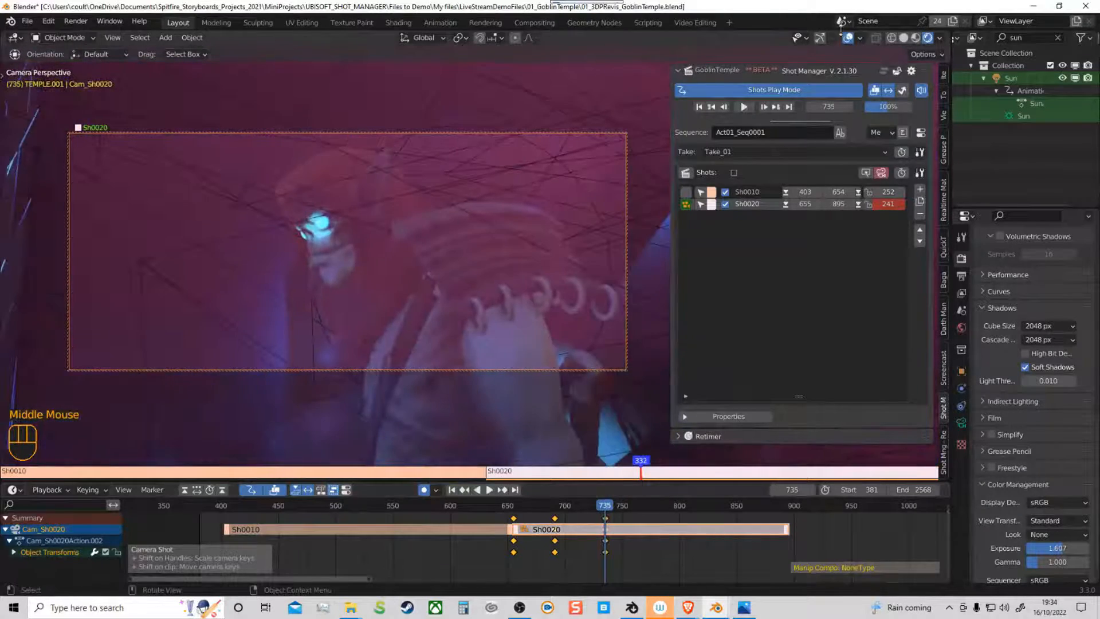
{"action": "left_click", "coordinate": [848, 38]}
{"action": "middle_click_drag", "start_coordinate": [473, 359], "coordinate": [659, 435], "text": "shift"}
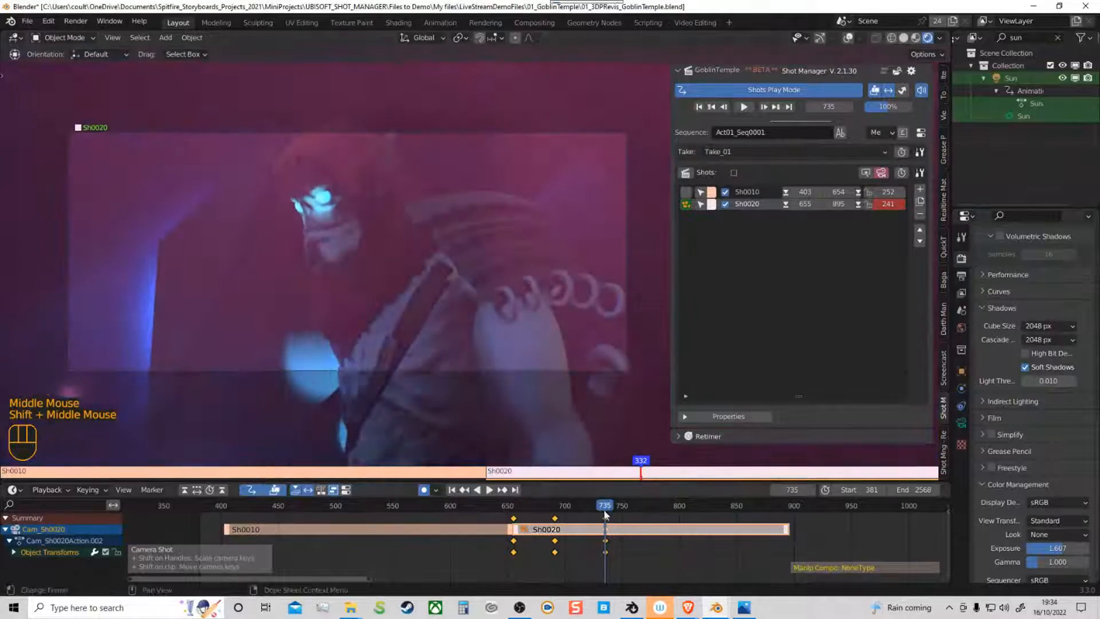
Step: Play back Sh0020's camera move, extend its end to frame 1246 and play through the added range
{"action": "left_click_drag", "start_coordinate": [604, 515], "coordinate": [583, 517]}
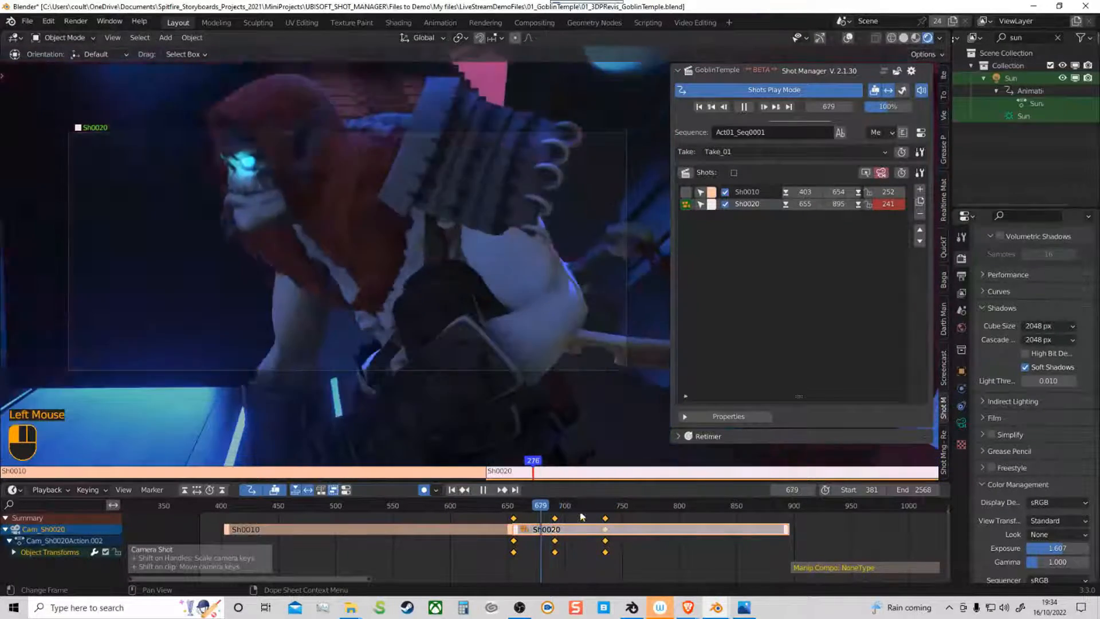
{"action": "key", "text": "space"}
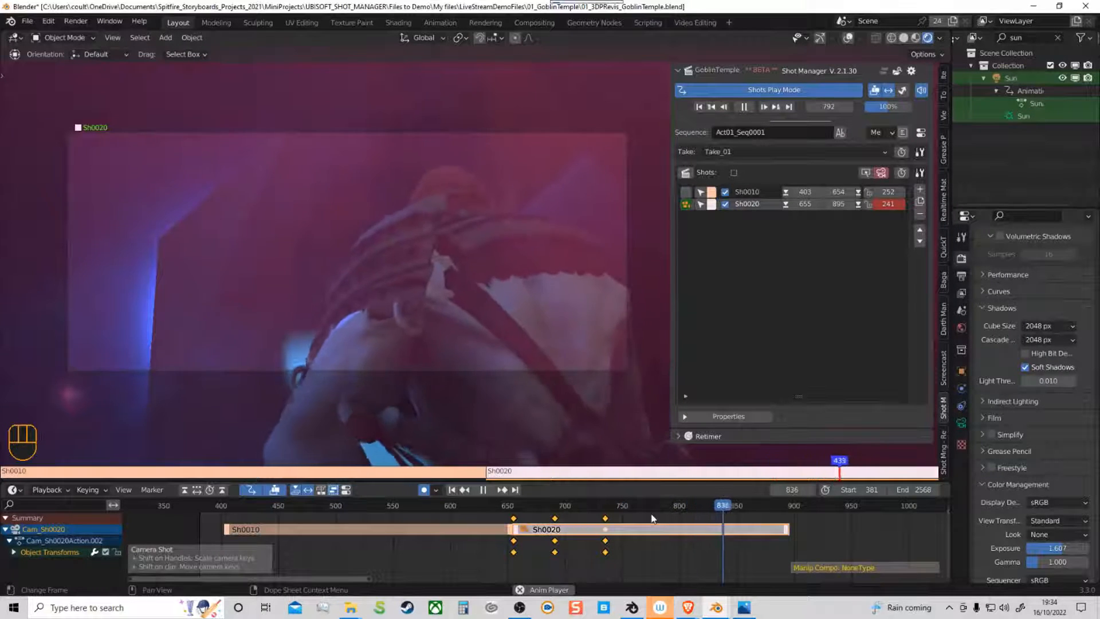
{"action": "key", "text": "space"}
{"action": "middle_click_drag", "start_coordinate": [800, 531], "coordinate": [713, 540], "text": "ctrl"}
{"action": "left_click_drag", "start_coordinate": [690, 529], "coordinate": [940, 528]}
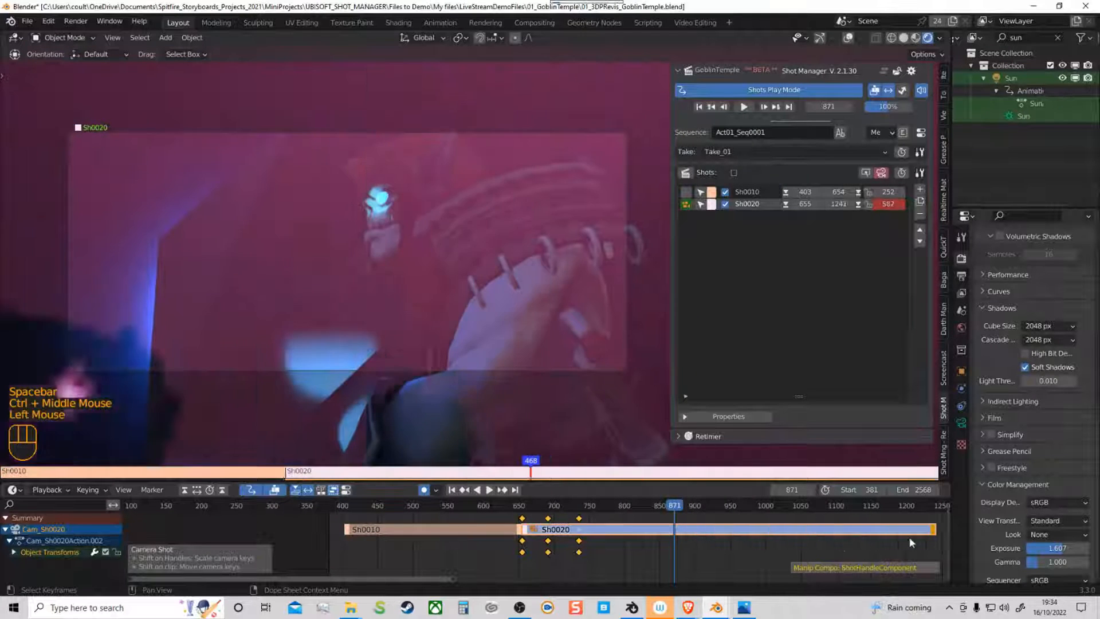
{"action": "middle_click_drag", "start_coordinate": [797, 552], "coordinate": [636, 553], "text": "shift"}
{"action": "key", "text": "space"}
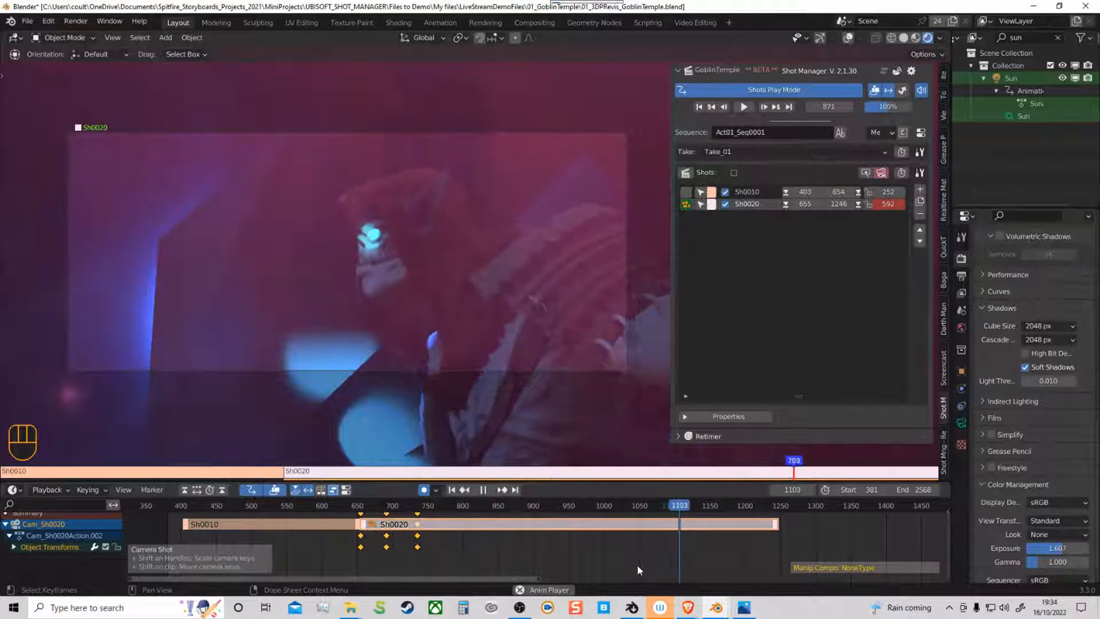
{"action": "key", "text": "space"}
Step: Trim Sh0020's end to frame 973 and save the file
{"action": "left_click", "coordinate": [596, 506]}
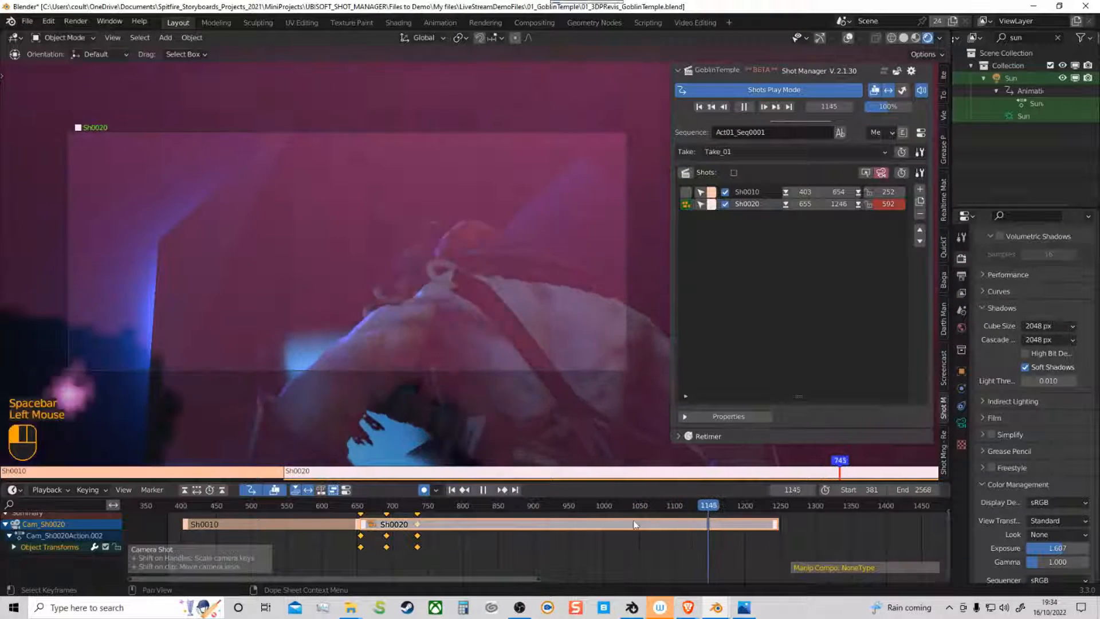
{"action": "left_click_drag", "start_coordinate": [776, 527], "coordinate": [584, 539]}
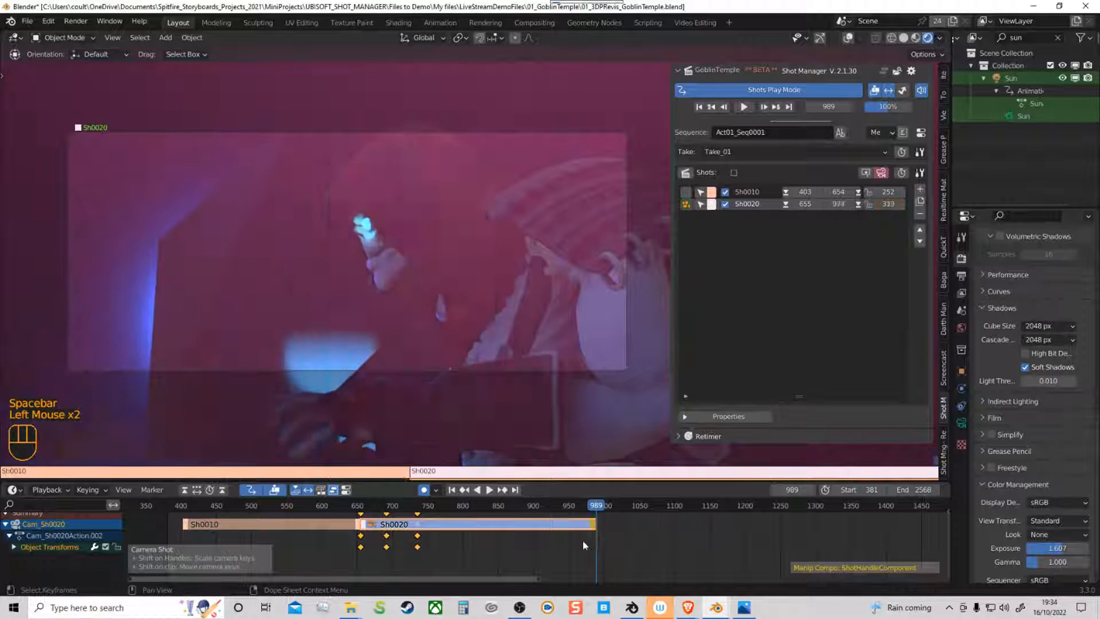
{"action": "left_click", "coordinate": [583, 506]}
{"action": "key", "text": "ctrl+s"}
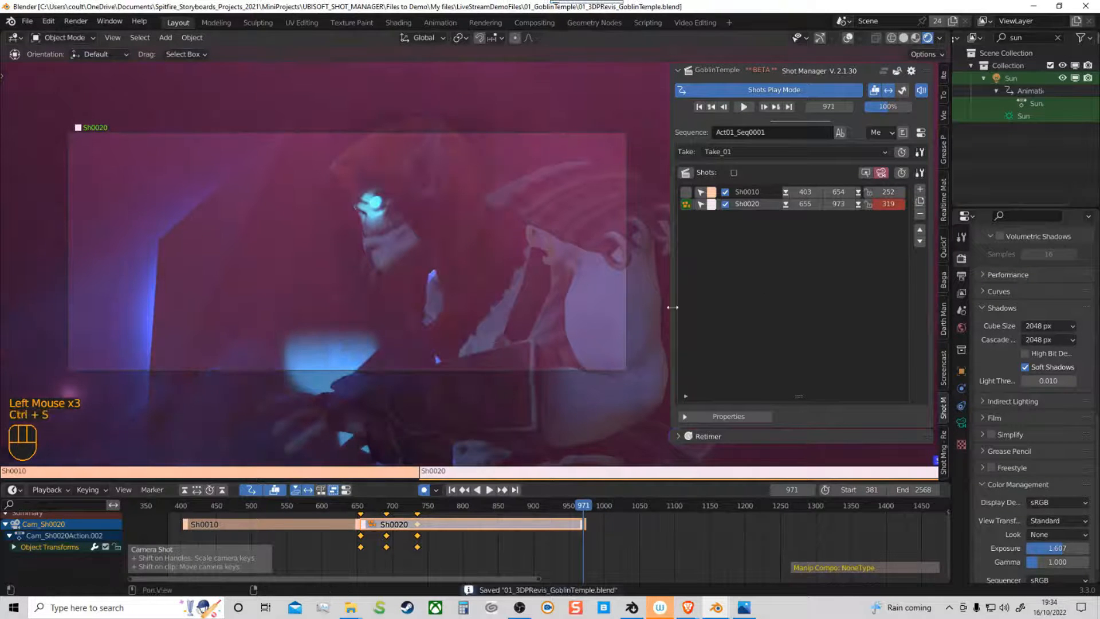
Step: Leave the camera view and compose a distant front view of the character standing in the temple's archway
{"action": "key", "text": "KP_0"}
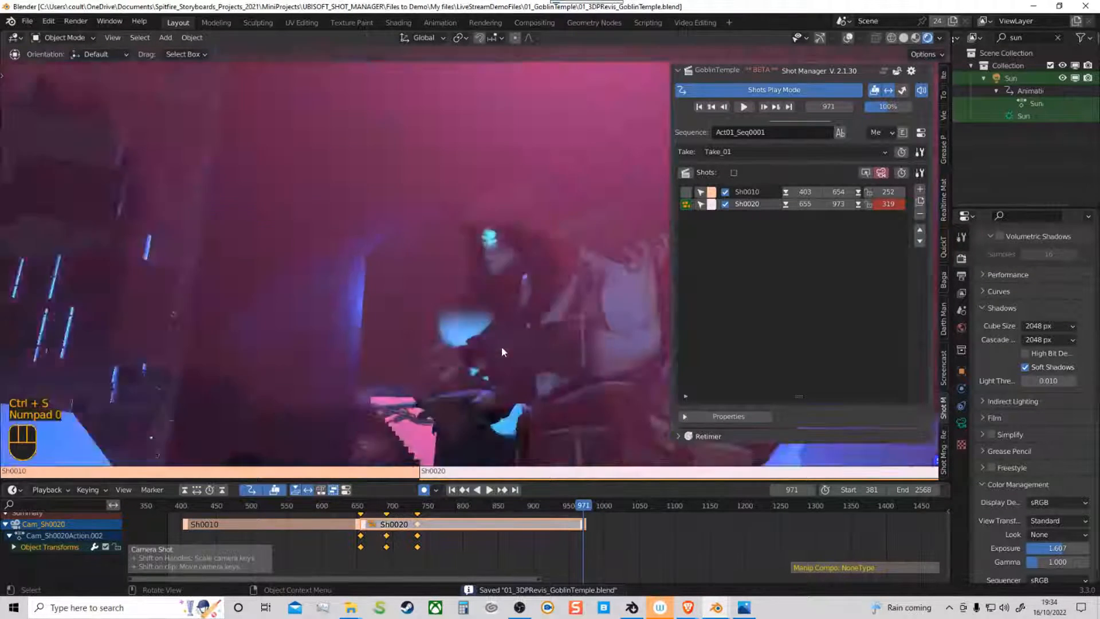
{"action": "left_click", "coordinate": [479, 331]}
{"action": "middle_click_drag", "start_coordinate": [479, 330], "coordinate": [284, 166]}
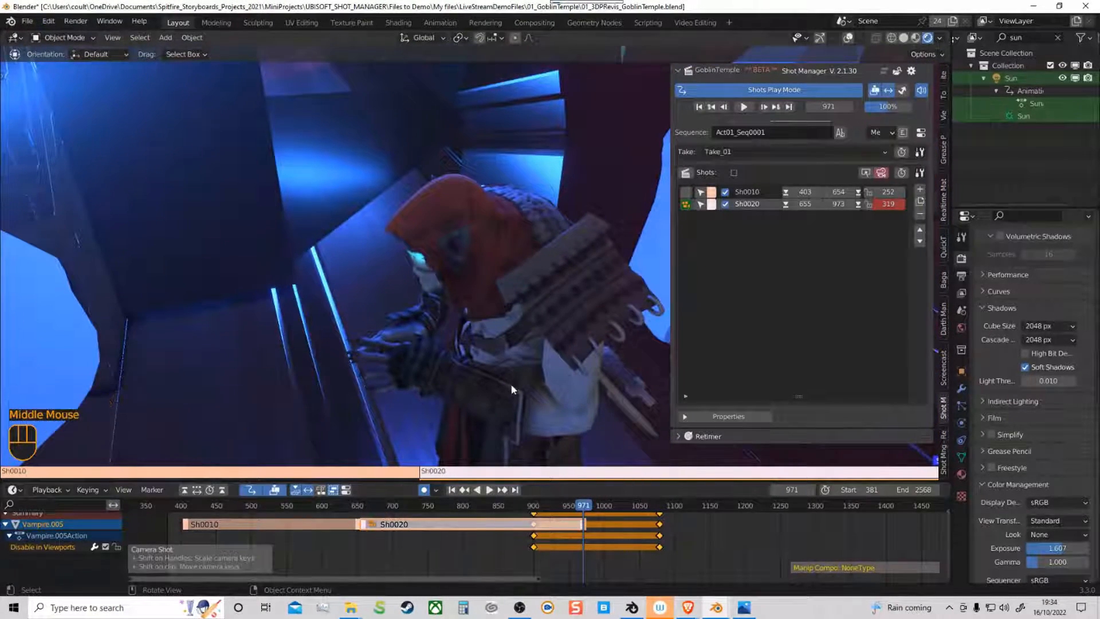
{"action": "middle_click_drag", "start_coordinate": [552, 381], "coordinate": [837, 245]}
{"action": "middle_click_drag", "start_coordinate": [424, 344], "coordinate": [413, 376], "text": "shift"}
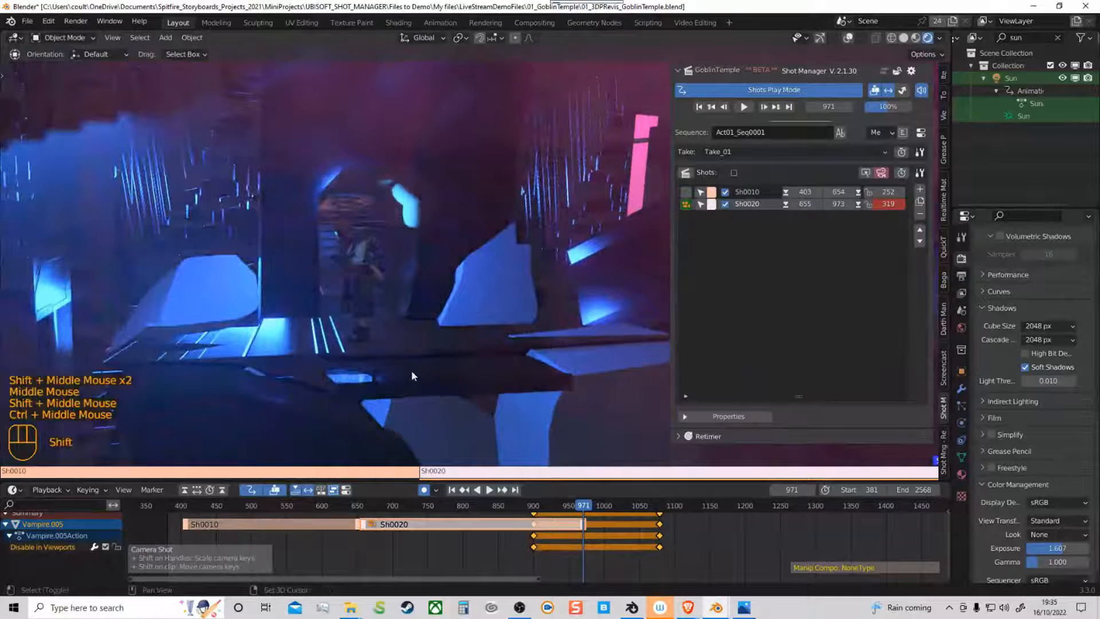
Step: Add shot Sh0030 for frames 974–1049 with a new Stu_Camera_90mm_01 camera aligned to the view
{"action": "left_click", "coordinate": [920, 193]}
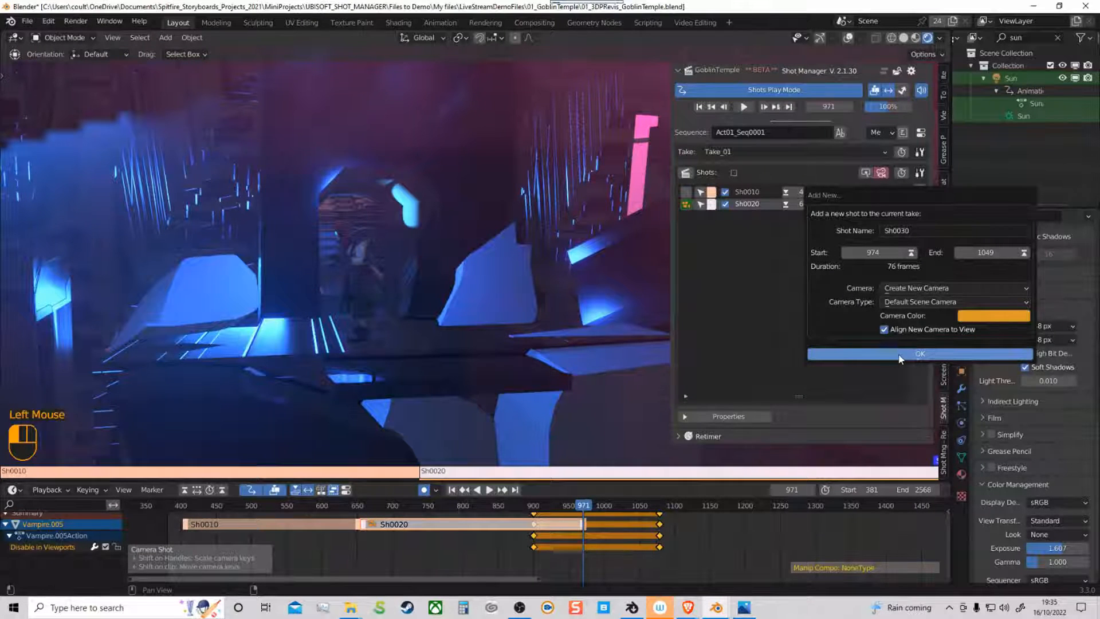
{"action": "left_click", "coordinate": [935, 302]}
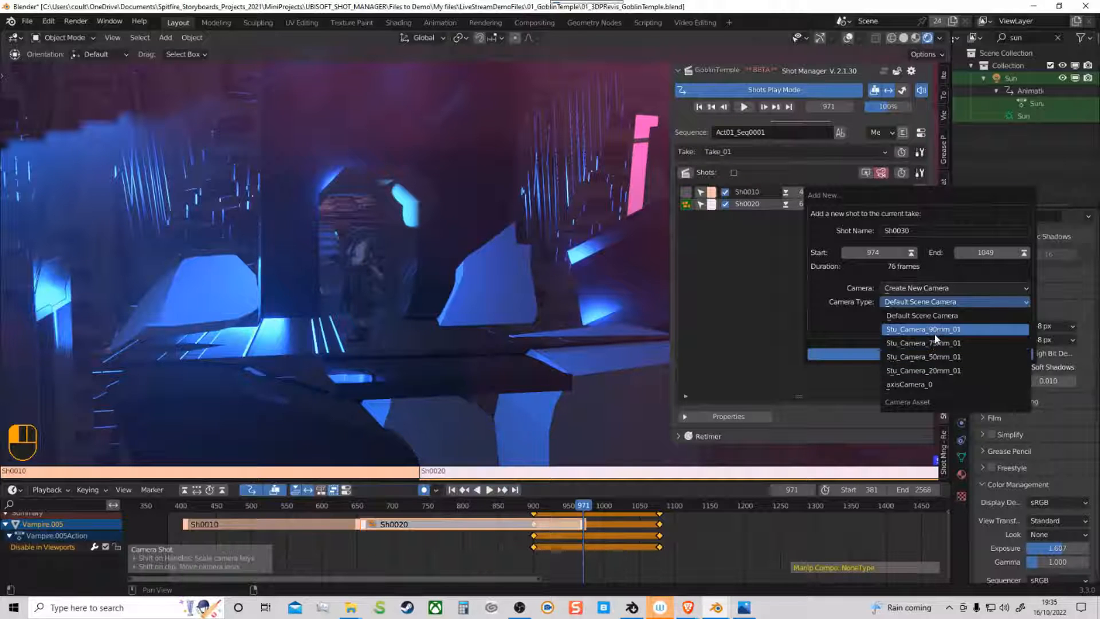
{"action": "left_click", "coordinate": [937, 337]}
{"action": "left_click", "coordinate": [889, 355]}
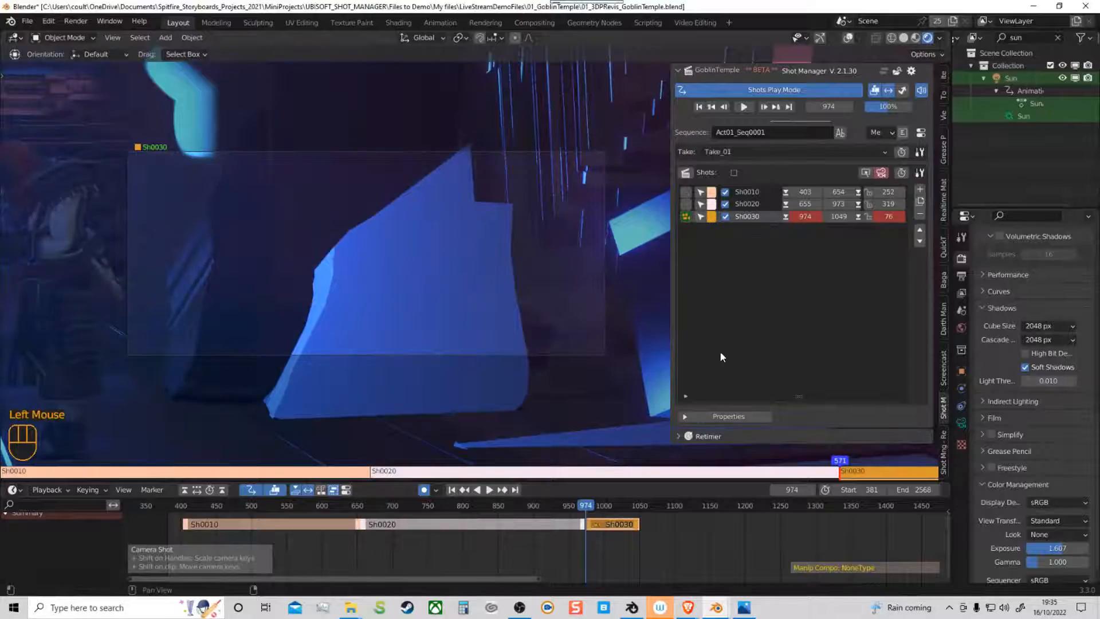
Step: Pull Sh0030's camera back at frame 974 to frame the character and surrounding temple in a wide shot
{"action": "middle_click_drag", "start_coordinate": [388, 303], "coordinate": [338, 404], "text": "ctrl"}
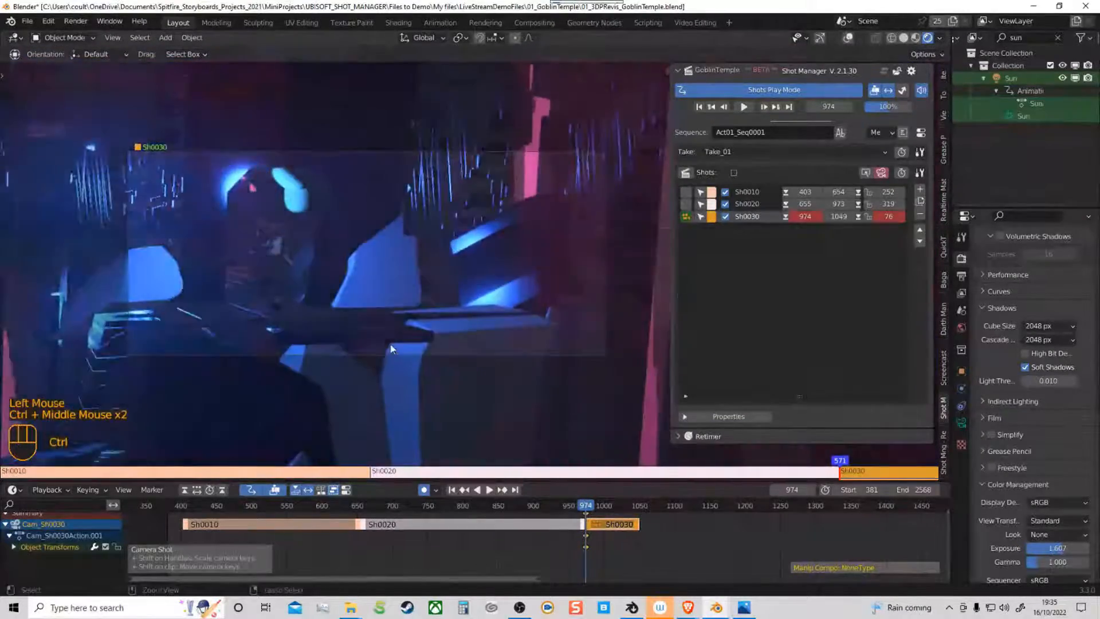
{"action": "middle_click_drag", "start_coordinate": [390, 348], "coordinate": [465, 324], "text": "ctrl"}
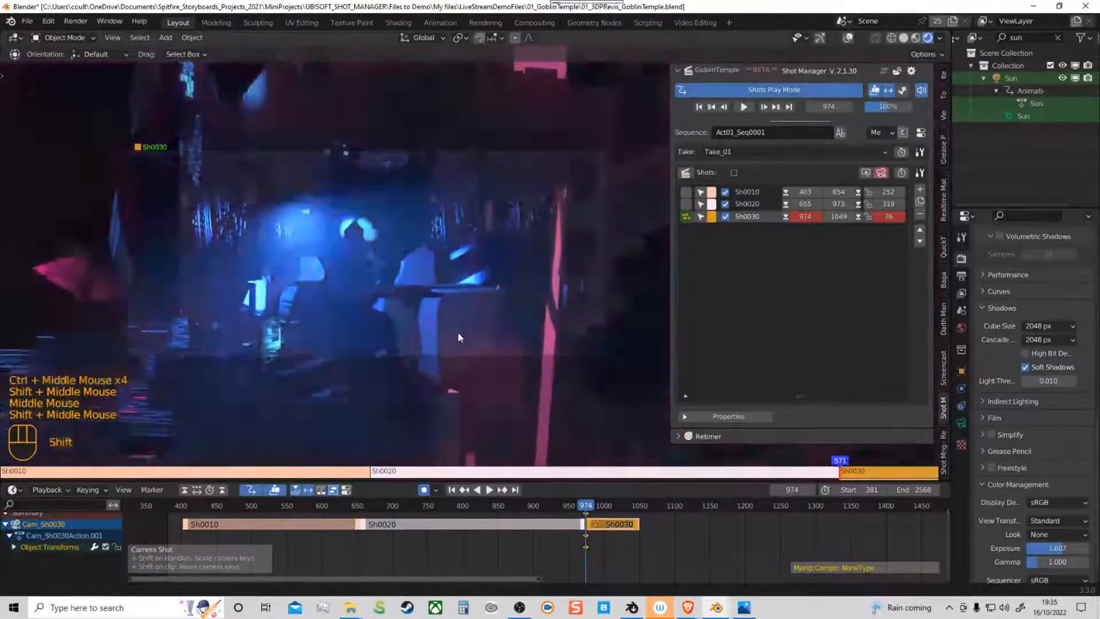
{"action": "middle_click_drag", "start_coordinate": [466, 325], "coordinate": [436, 335], "text": "ctrl"}
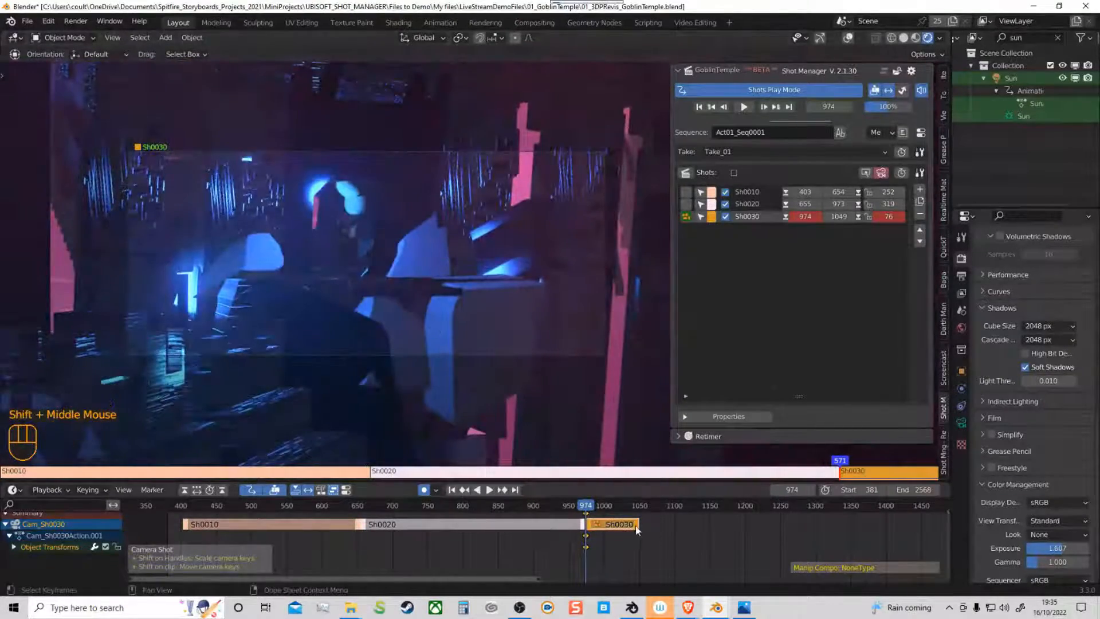
Step: Extend Sh0030's end to frame 1260 and play the shot, returning to frame 1123
{"action": "left_click_drag", "start_coordinate": [637, 529], "coordinate": [787, 526]}
{"action": "key", "text": "space"}
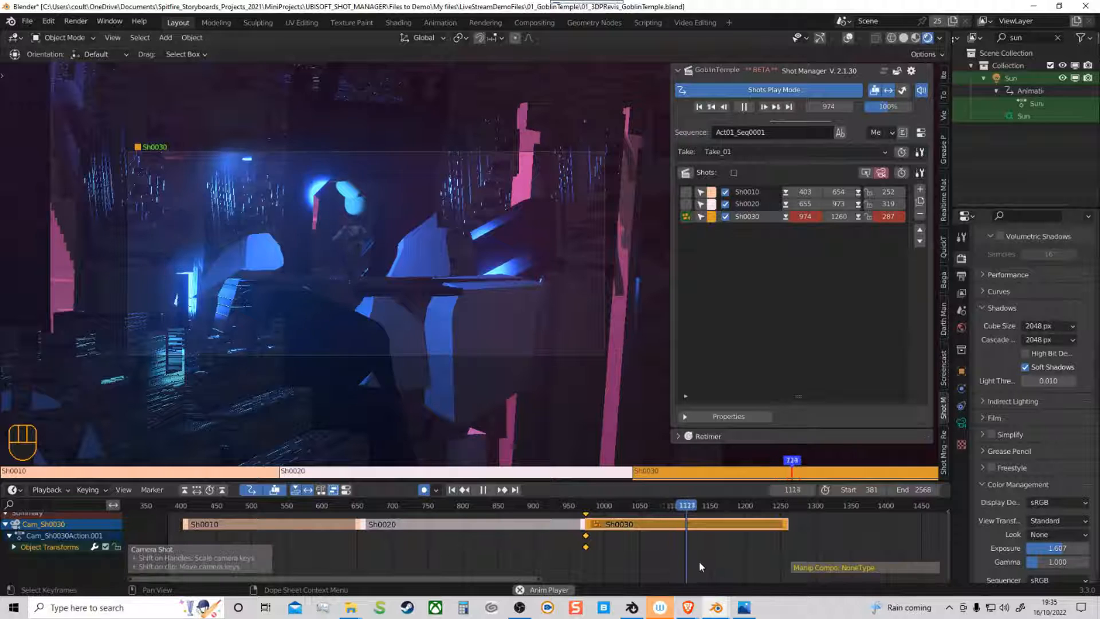
{"action": "key", "text": "space"}
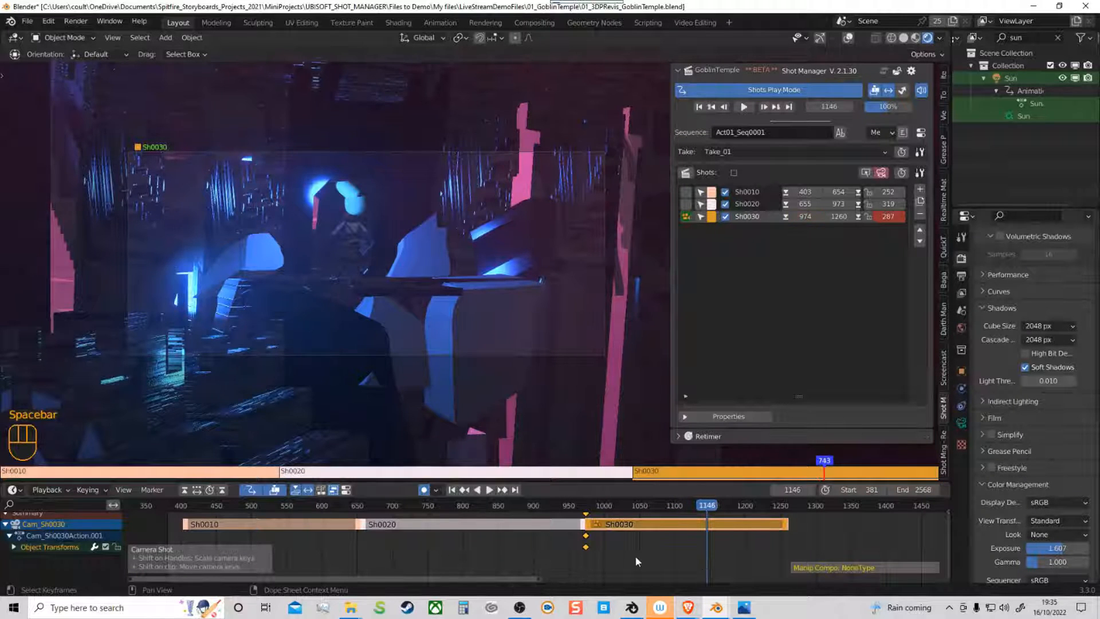
{"action": "left_click_drag", "start_coordinate": [707, 507], "coordinate": [691, 507]}
Step: Add a Camera Shakify shake to Sh0030's camera and set its type to The Wedding
{"action": "middle_click_drag", "start_coordinate": [1021, 241], "coordinate": [1020, 216]}
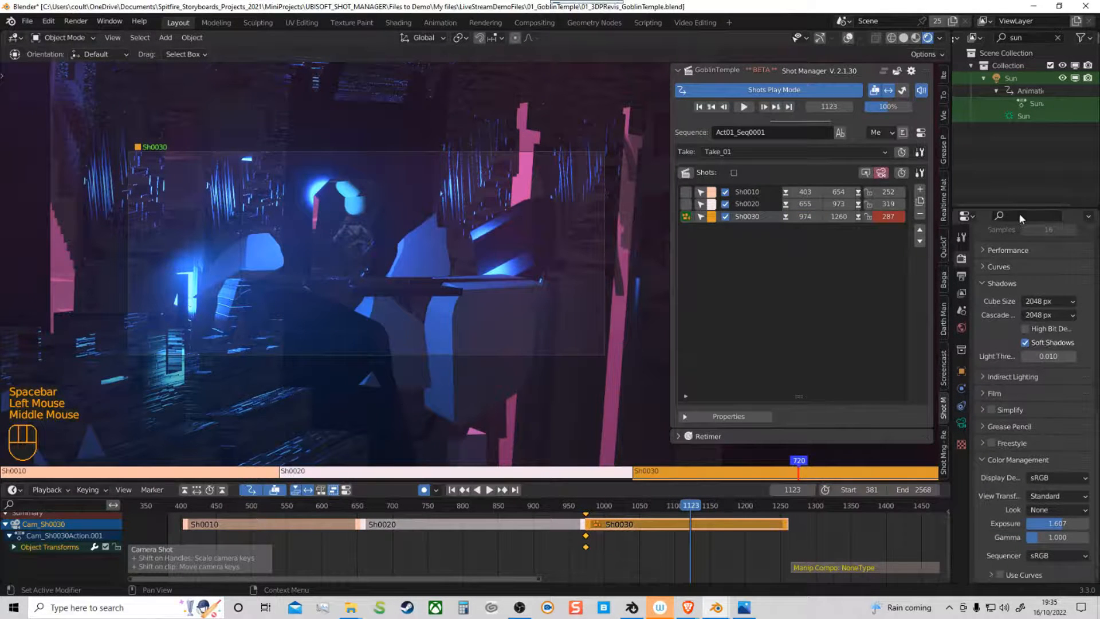
{"action": "left_click", "coordinate": [961, 423]}
{"action": "middle_click_drag", "start_coordinate": [999, 470], "coordinate": [1017, 470]}
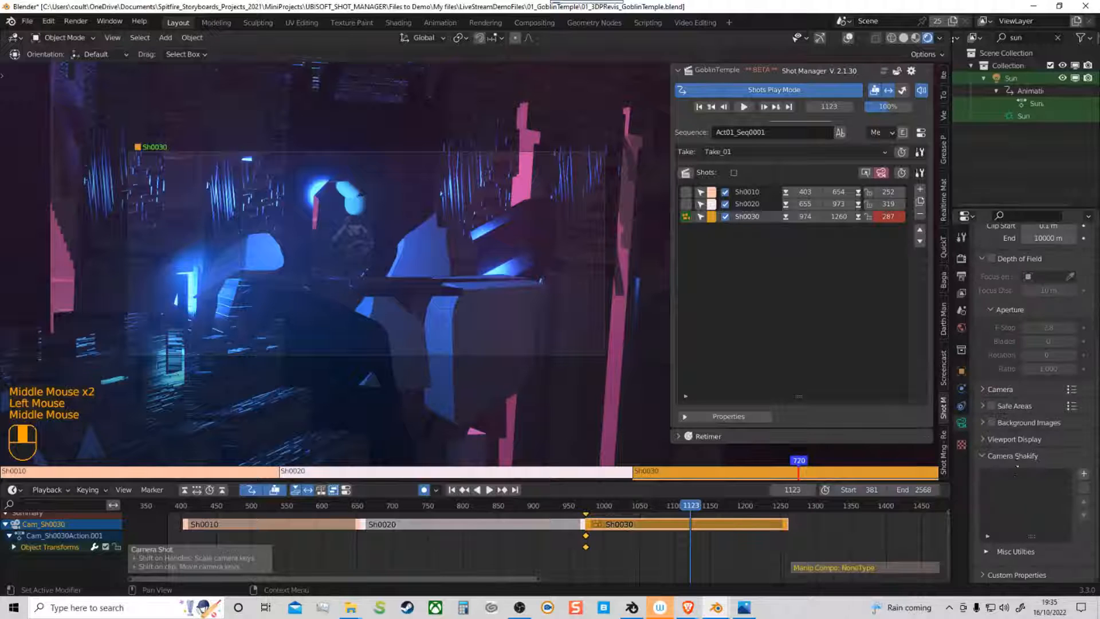
{"action": "left_click", "coordinate": [1084, 475]}
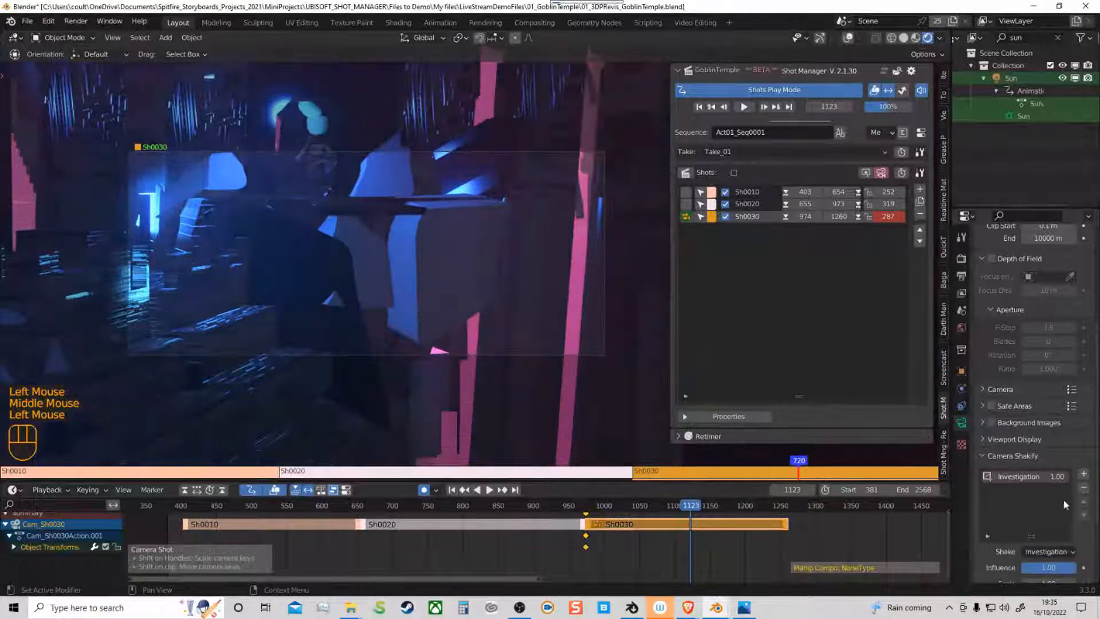
{"action": "left_click", "coordinate": [1047, 551]}
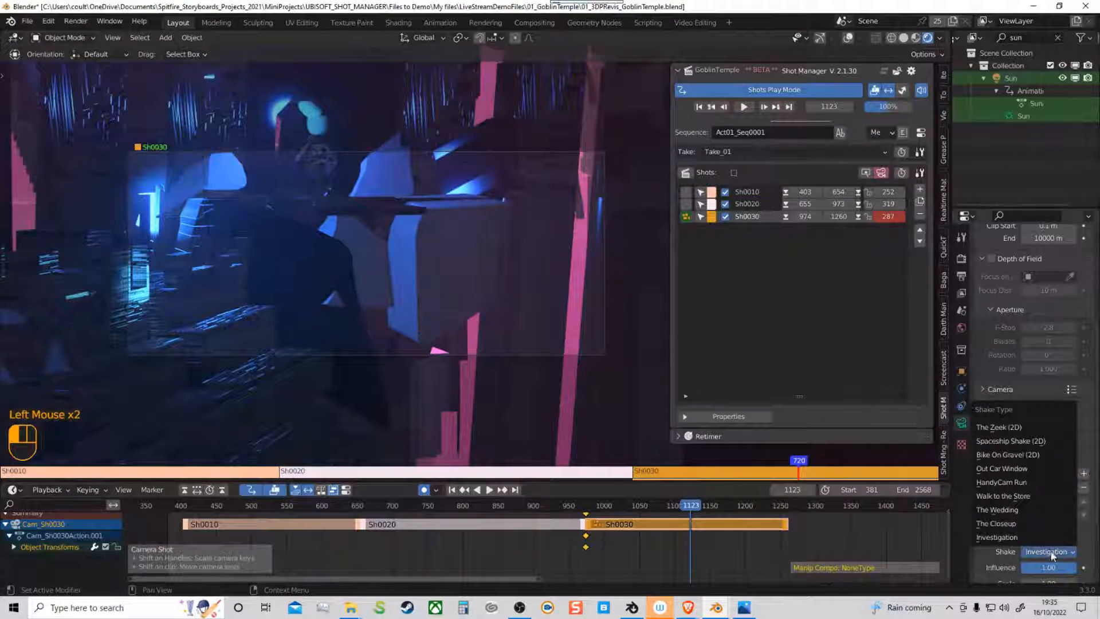
{"action": "left_click", "coordinate": [1006, 509]}
Step: Play Sh0030 to preview the camera shake, scrub back towards Sh0020 and remove the shake from the camera
{"action": "left_click", "coordinate": [676, 508]}
{"action": "key", "text": "space"}
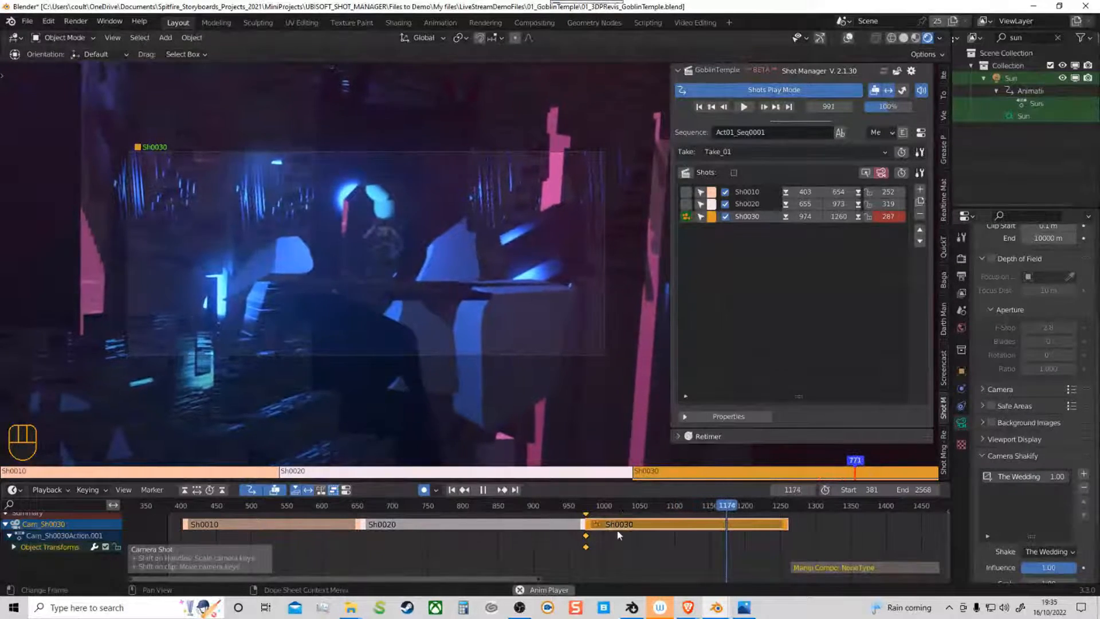
{"action": "key", "text": "space"}
{"action": "left_click", "coordinate": [651, 514]}
{"action": "left_click_drag", "start_coordinate": [651, 514], "coordinate": [467, 525]}
{"action": "left_click", "coordinate": [1084, 488]}
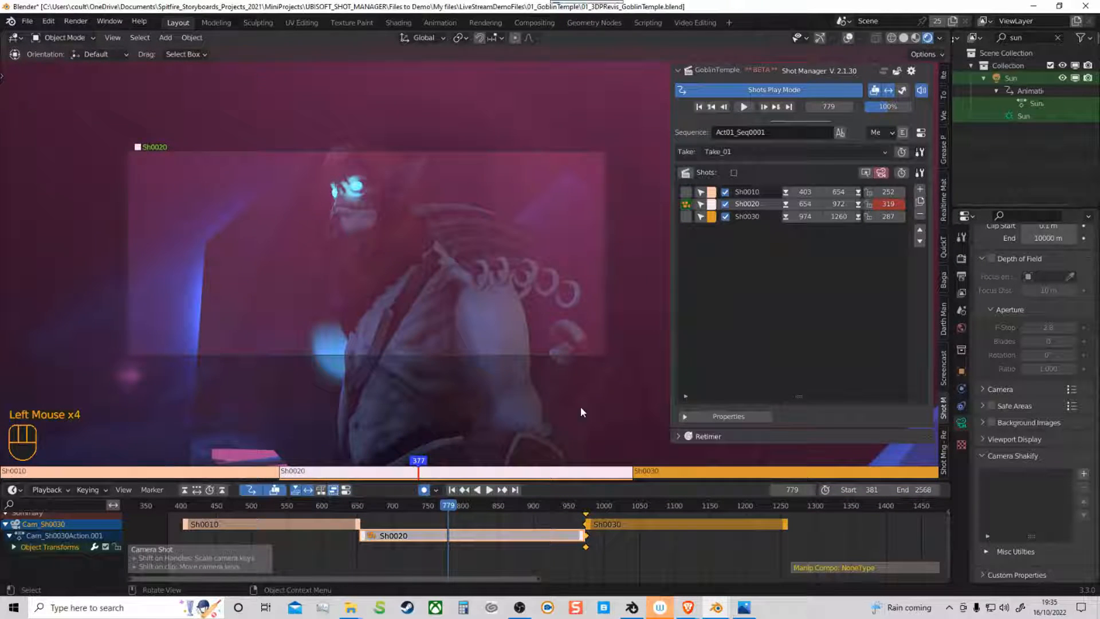
Step: Shift shot Sh0020 to frames 651–969 and select its camera
{"action": "double_click", "coordinate": [468, 538]}
{"action": "left_click", "coordinate": [701, 205]}
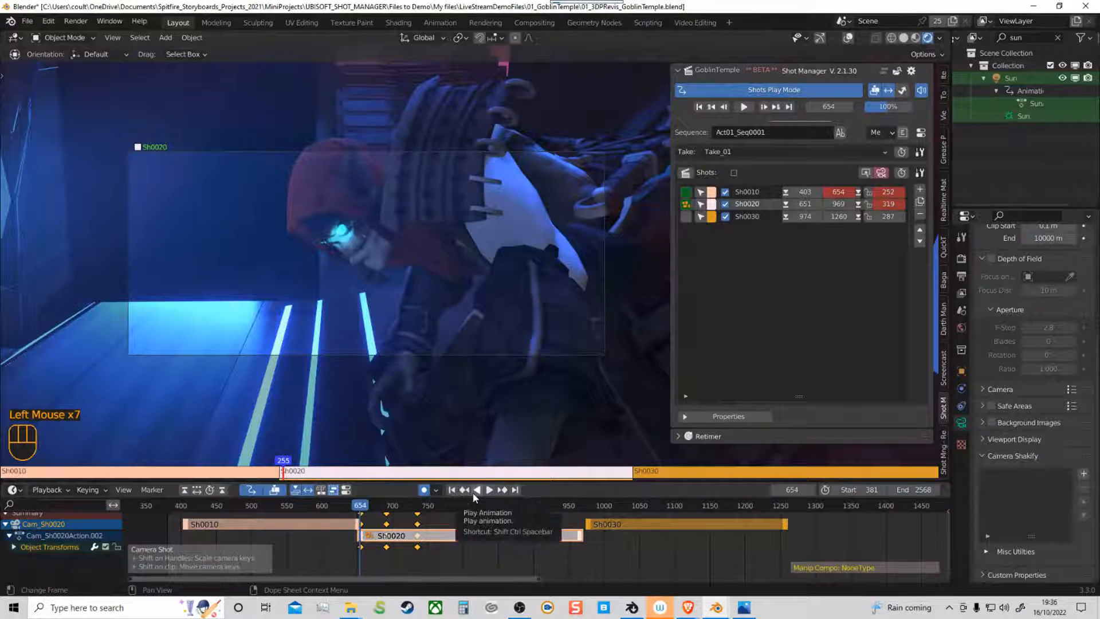
Step: Play shot Sh0020 and slide its clip to frames 642–960 without moving its camera keys
{"action": "key", "text": "space"}
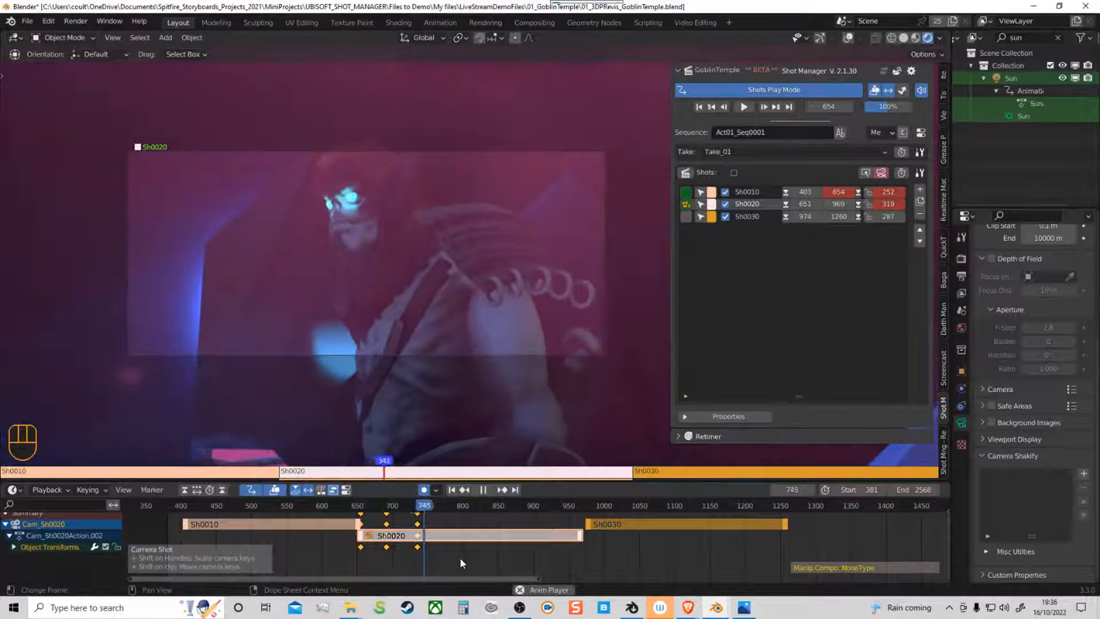
{"action": "key", "text": "space"}
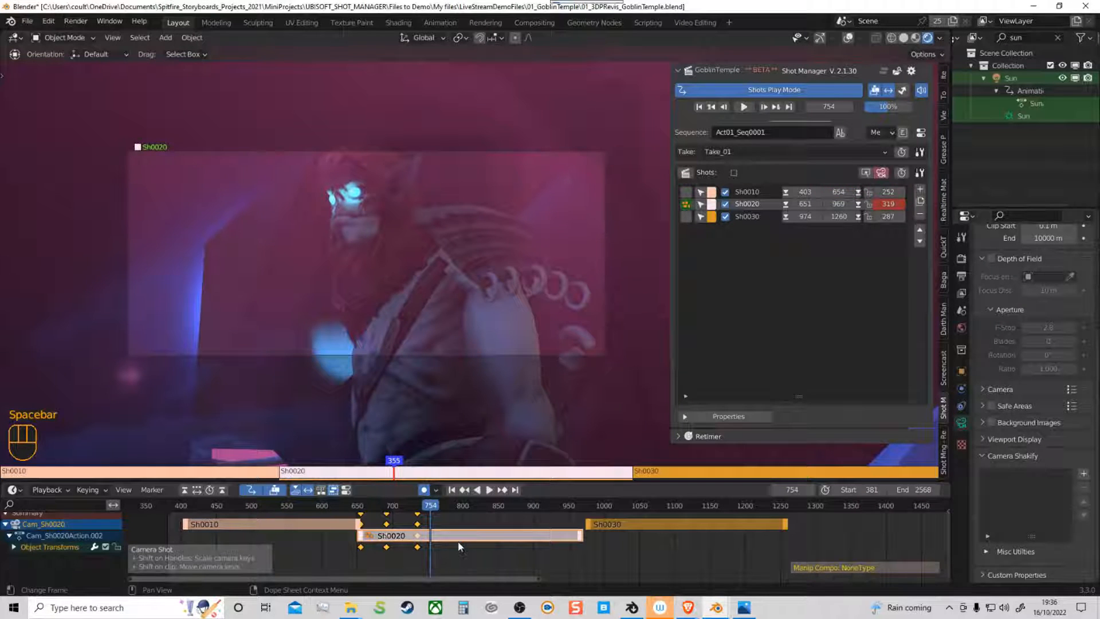
{"action": "left_click_drag", "start_coordinate": [464, 542], "coordinate": [423, 553]}
{"action": "left_click_drag", "start_coordinate": [433, 557], "coordinate": [469, 561]}
{"action": "left_click_drag", "start_coordinate": [351, 505], "coordinate": [423, 509]}
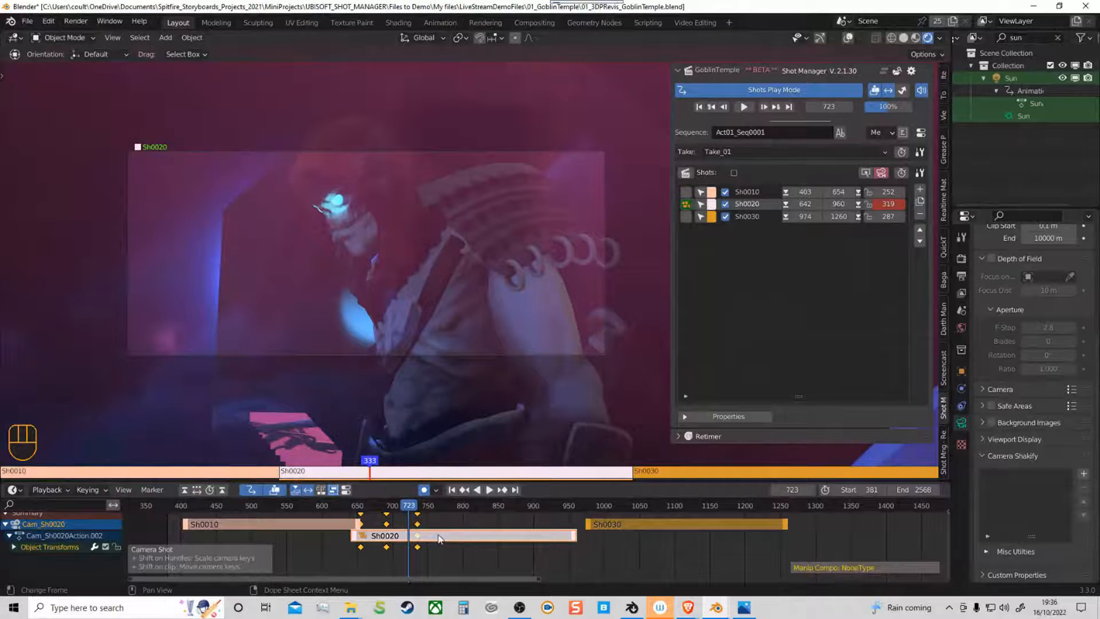
Step: Move Sh0020 together with its camera keys, and scale the shot and its keys to span frames 651–927
{"action": "left_click_drag", "start_coordinate": [437, 541], "coordinate": [456, 551], "text": "shift"}
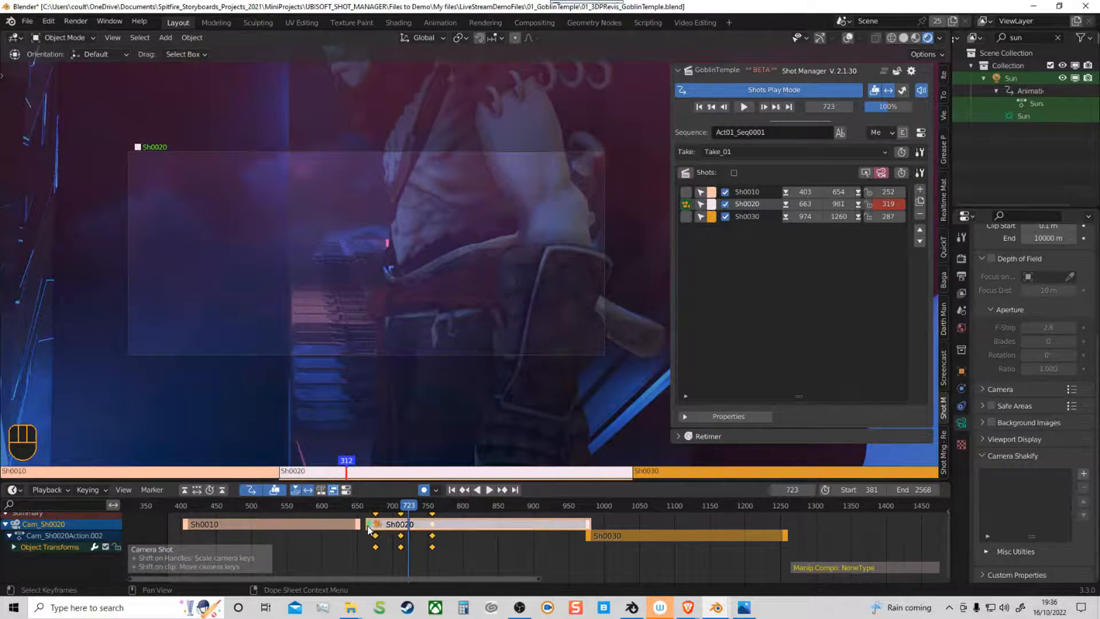
{"action": "key", "text": "shift"}
{"action": "left_click_drag", "start_coordinate": [370, 529], "coordinate": [358, 552], "text": "shift"}
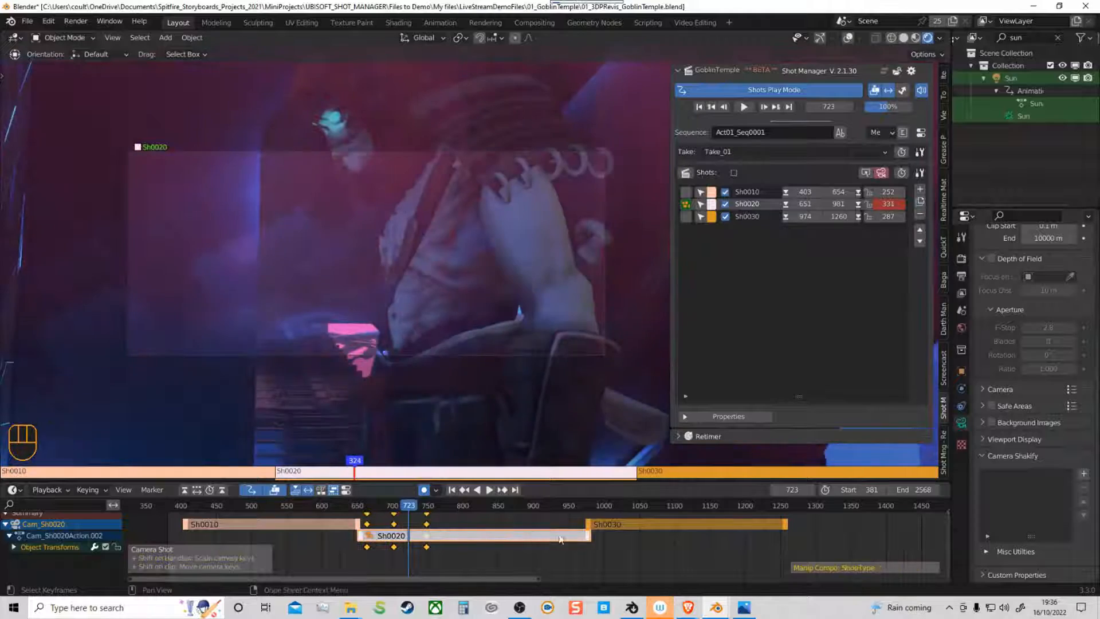
{"action": "left_click_drag", "start_coordinate": [588, 535], "coordinate": [512, 559], "text": "shift"}
{"action": "mouse_move", "coordinate": [409, 508]}
{"action": "left_mouse_down"}
{"action": "mouse_move", "coordinate": [369, 509]}
{"action": "mouse_move", "coordinate": [404, 510]}
{"action": "left_mouse_up"}
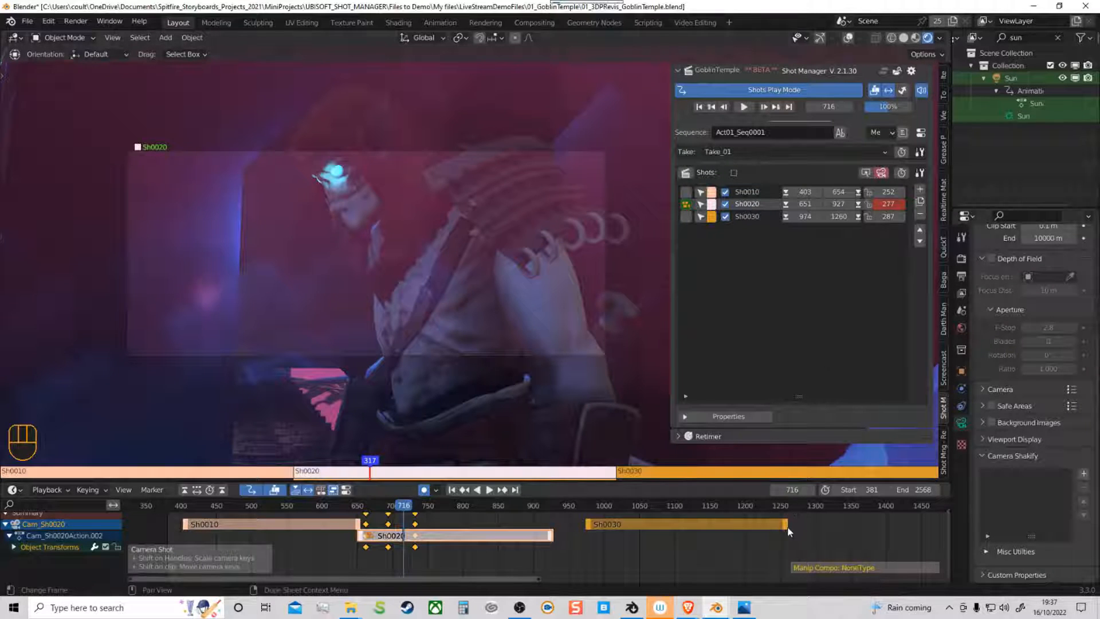
Step: Create 4 shots with new cameras starting at frame 1290, each 100 frames long, and scrub back to frame 1332
{"action": "left_click", "coordinate": [788, 506]}
{"action": "left_click", "coordinate": [808, 505]}
{"action": "middle_click_drag", "start_coordinate": [693, 546], "coordinate": [357, 561], "text": "shift"}
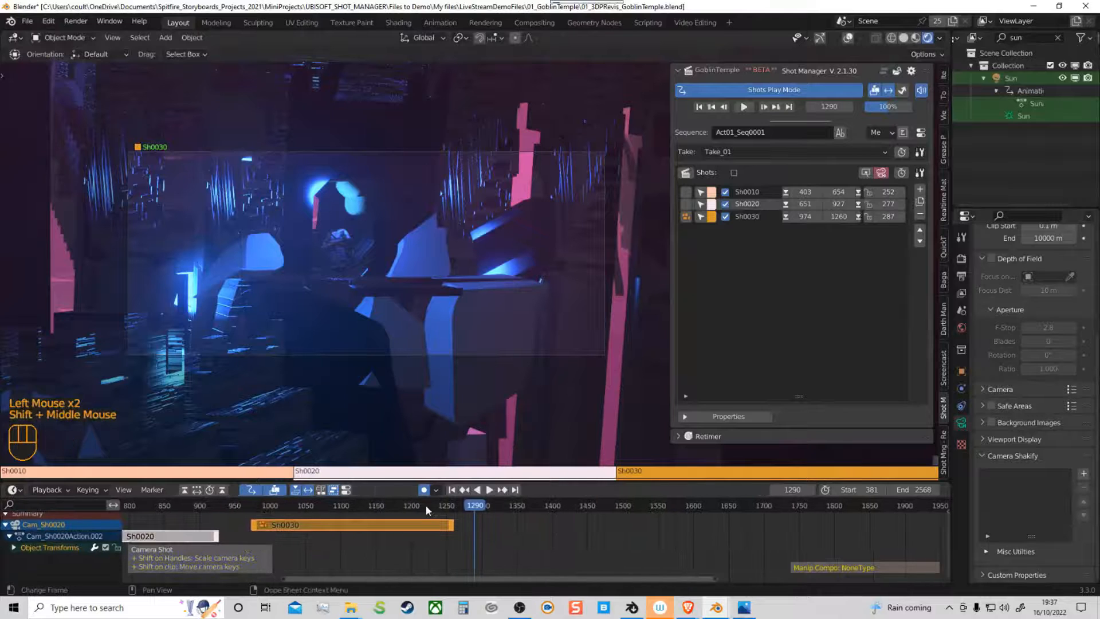
{"action": "left_click", "coordinate": [920, 174]}
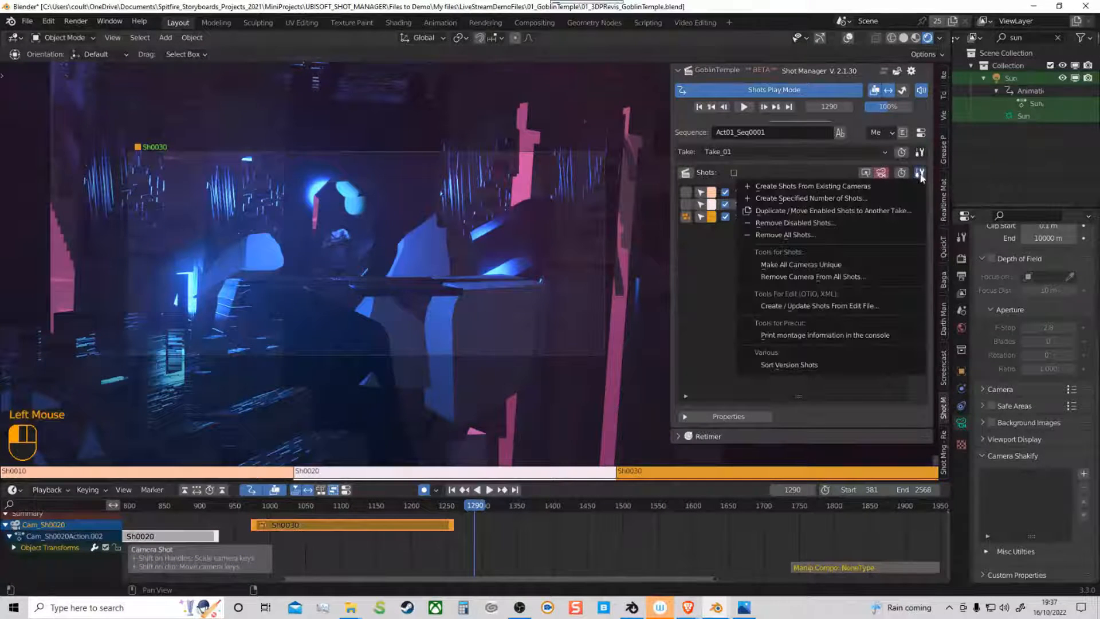
{"action": "left_click", "coordinate": [812, 201]}
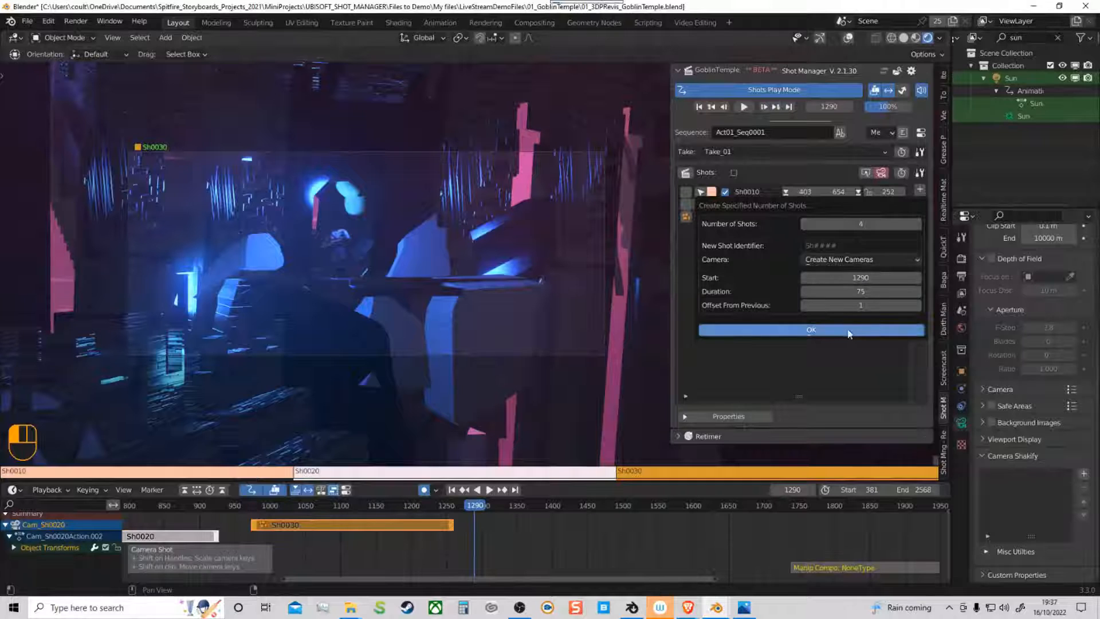
{"action": "left_click", "coordinate": [854, 293]}
{"action": "type", "text": "100"}
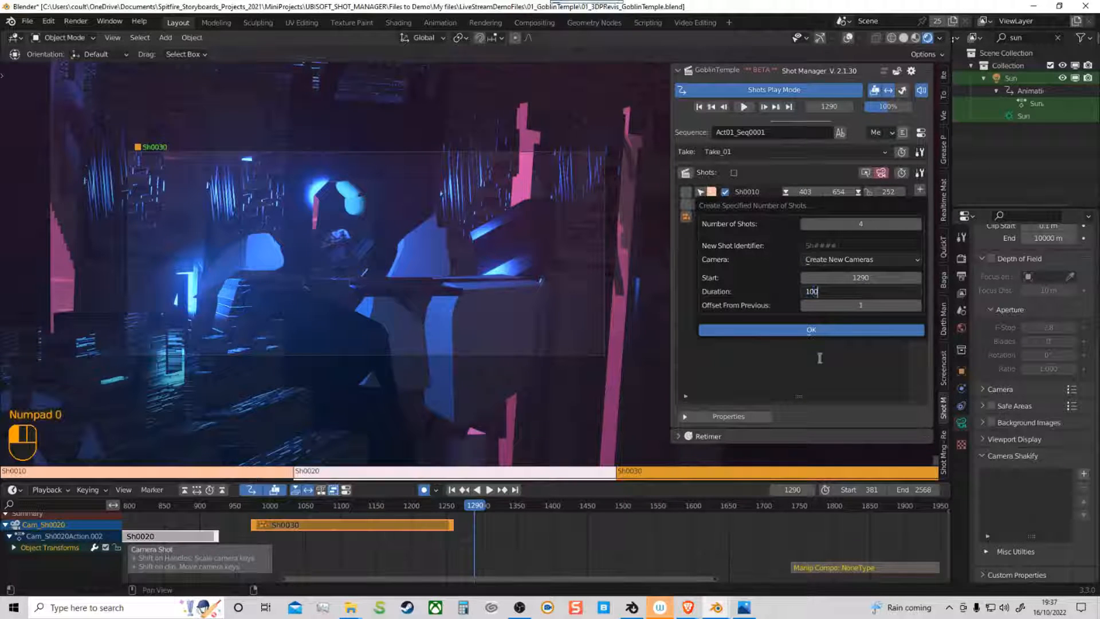
{"action": "left_click", "coordinate": [819, 358]}
{"action": "left_click", "coordinate": [811, 331]}
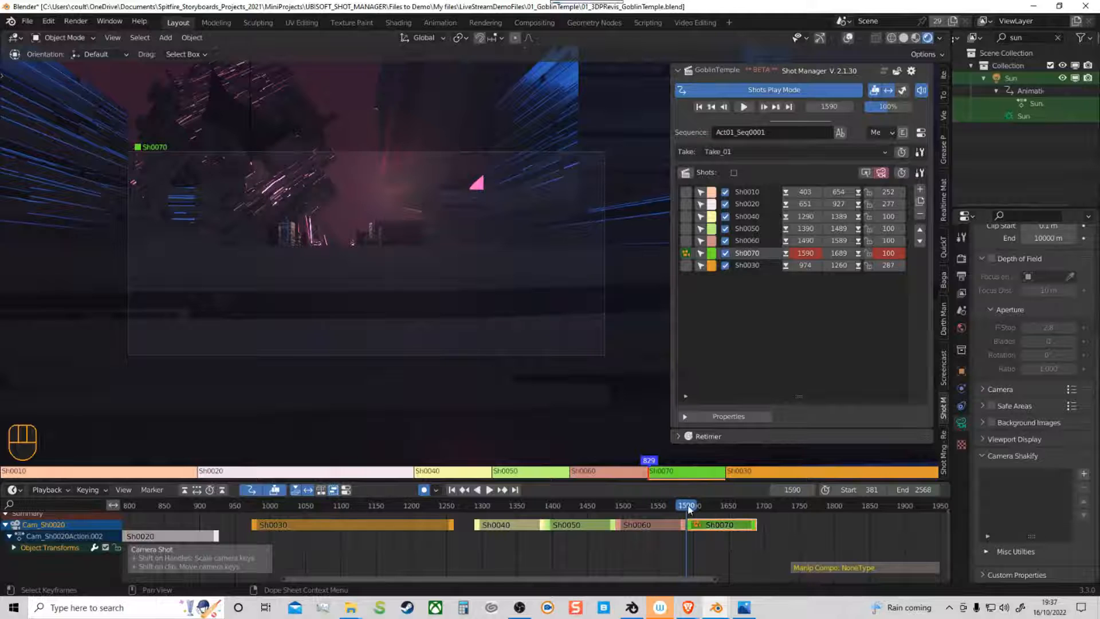
{"action": "left_click_drag", "start_coordinate": [688, 508], "coordinate": [499, 550]}
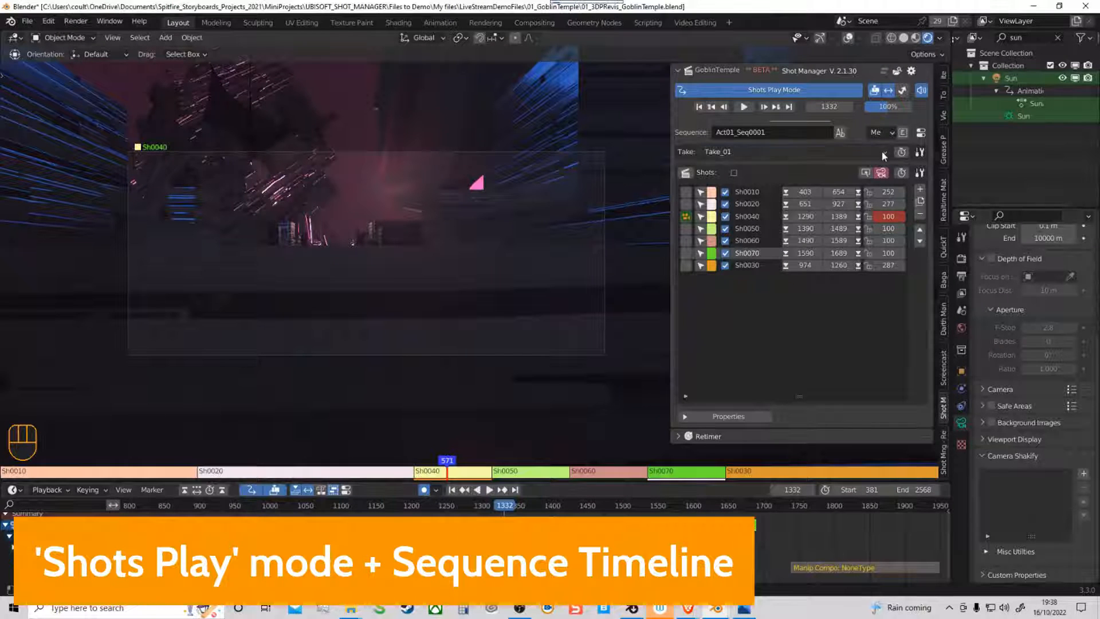
Step: Switch the sequence to the Main Take and fit all its shots in the timeline
{"action": "left_click", "coordinate": [865, 152]}
{"action": "left_click", "coordinate": [766, 166]}
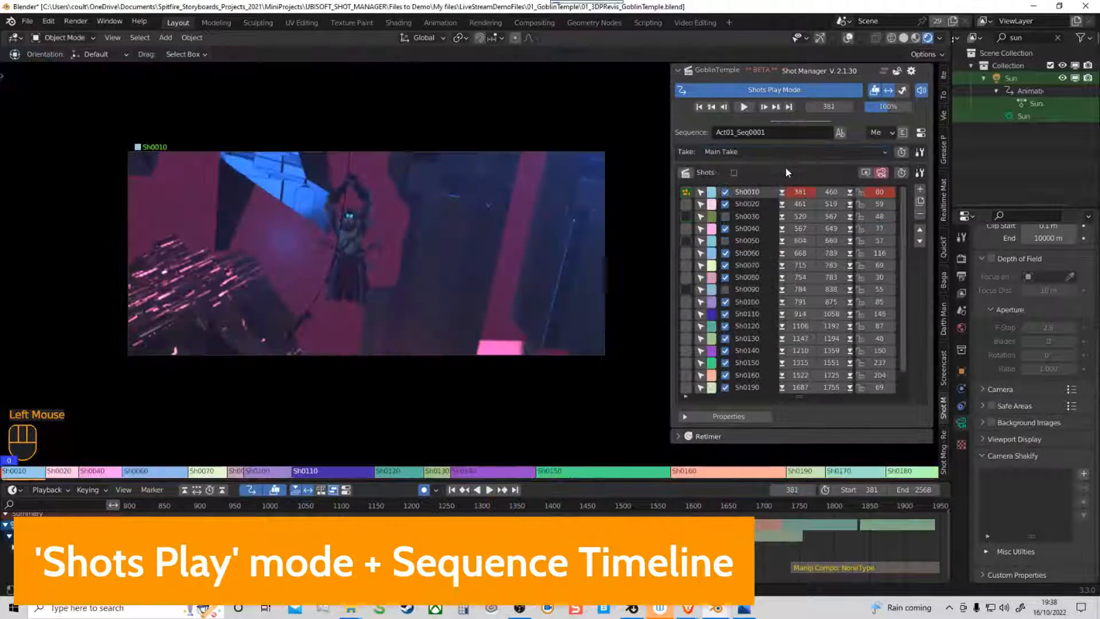
{"action": "middle_click_drag", "start_coordinate": [435, 554], "coordinate": [349, 522], "text": "ctrl"}
{"action": "middle_click_drag", "start_coordinate": [349, 520], "coordinate": [413, 523], "text": "shift"}
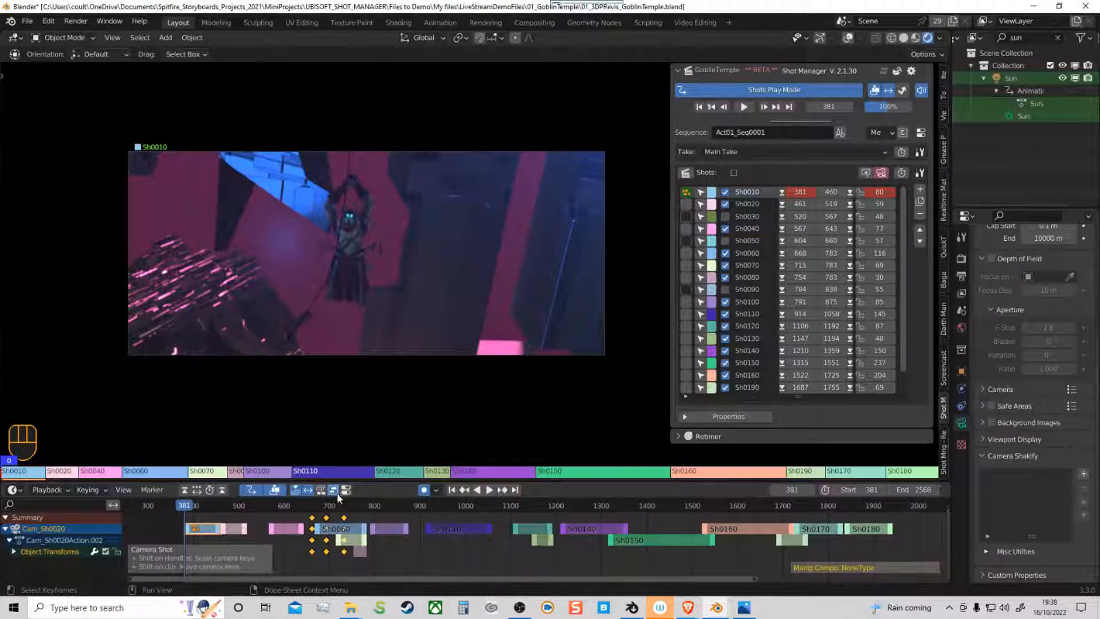
Step: Set the playback range to start at frame 381 and end at frame 1944, after the last shot
{"action": "left_click", "coordinate": [218, 492]}
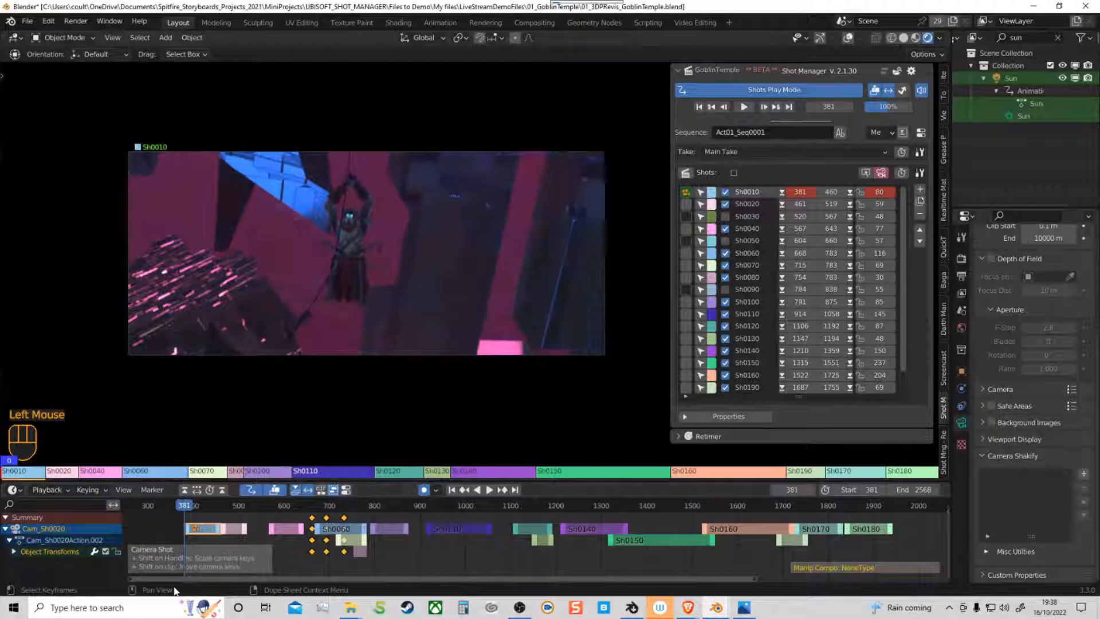
{"action": "left_click", "coordinate": [218, 492]}
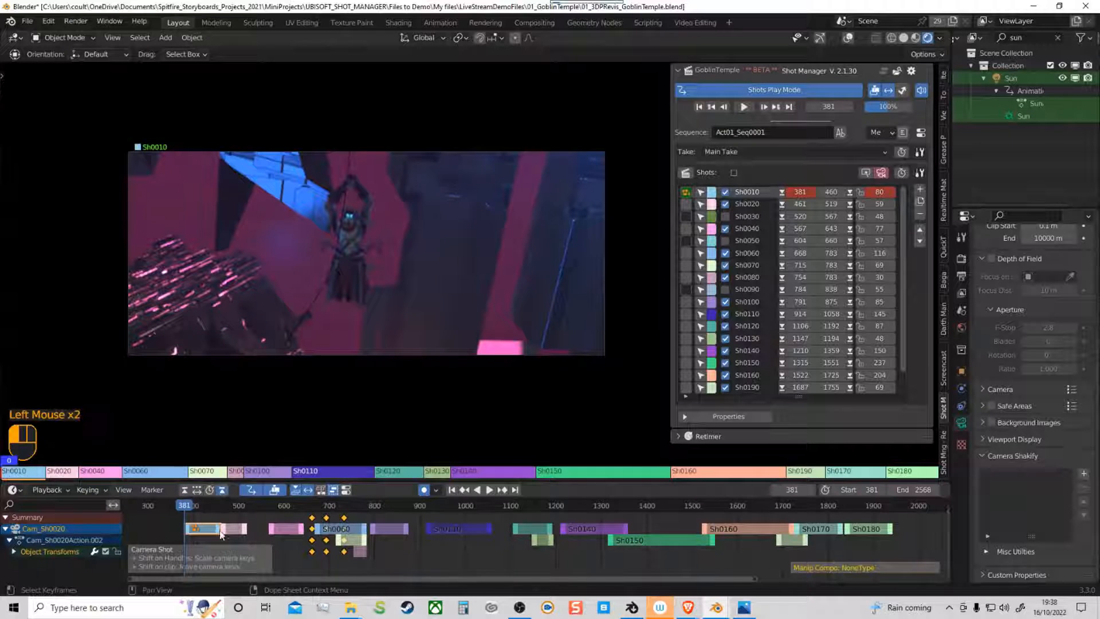
{"action": "left_click", "coordinate": [184, 492]}
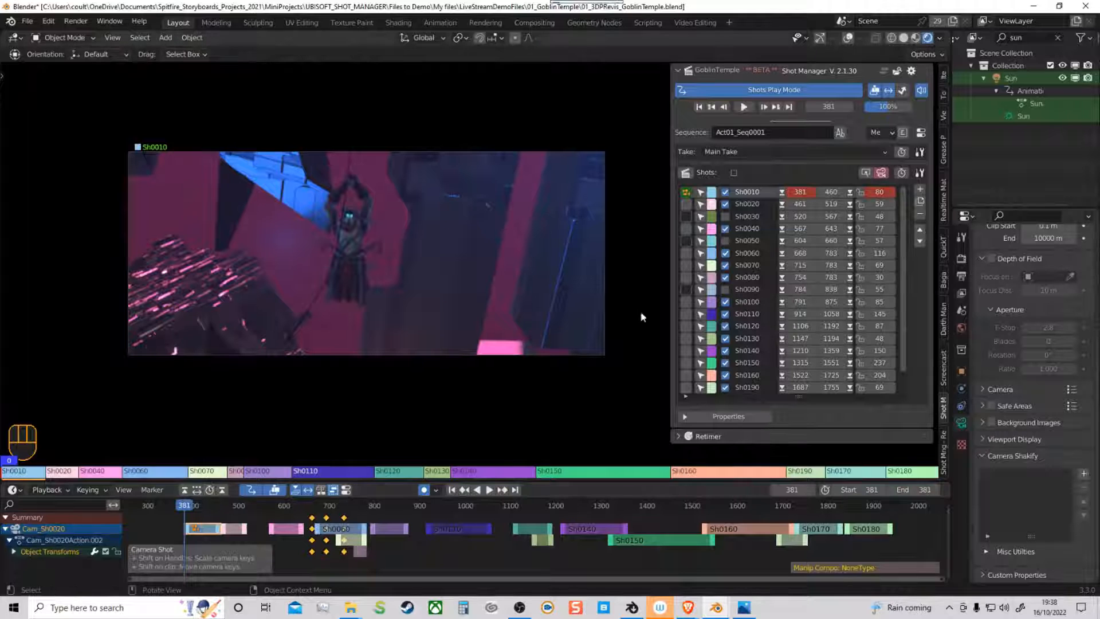
{"action": "left_click", "coordinate": [183, 497]}
{"action": "left_click", "coordinate": [183, 506]}
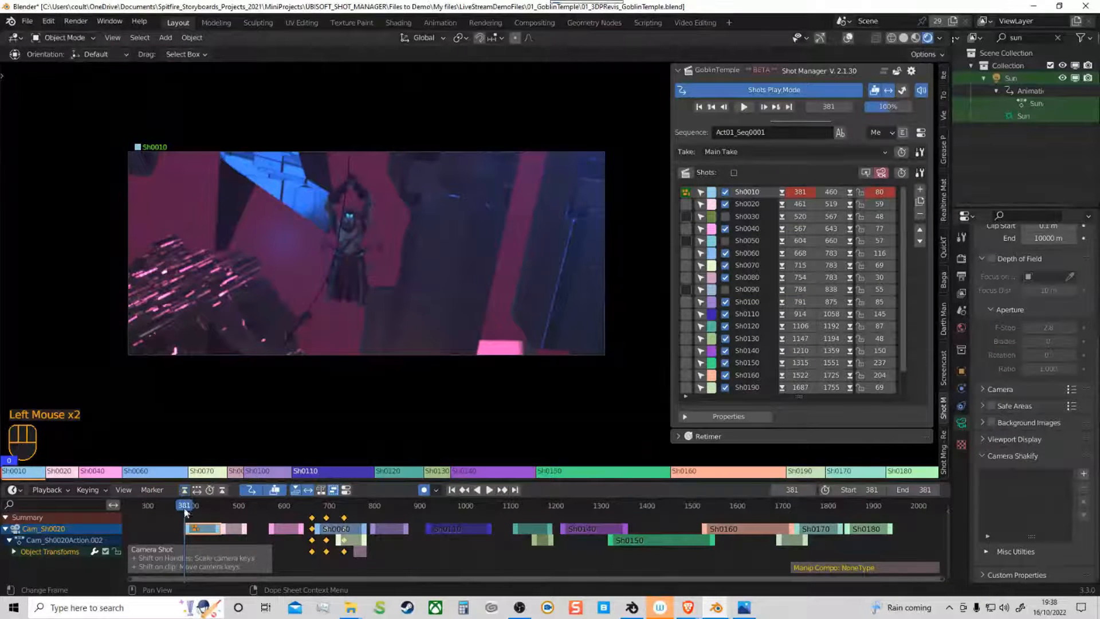
{"action": "left_click_drag", "start_coordinate": [183, 506], "coordinate": [893, 510]}
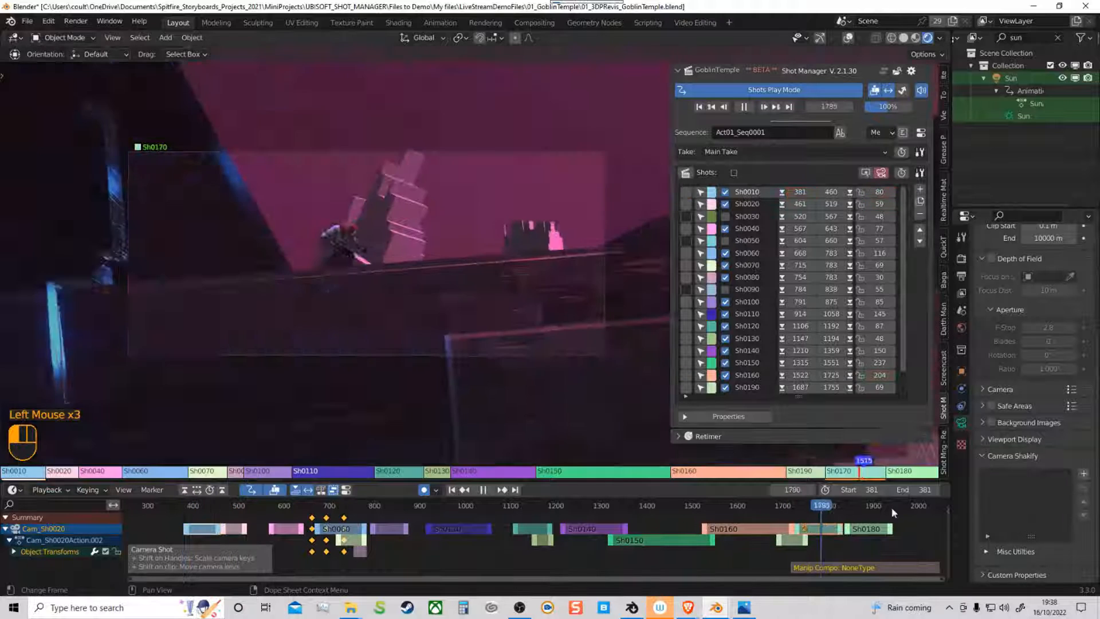
{"action": "left_click", "coordinate": [894, 509]}
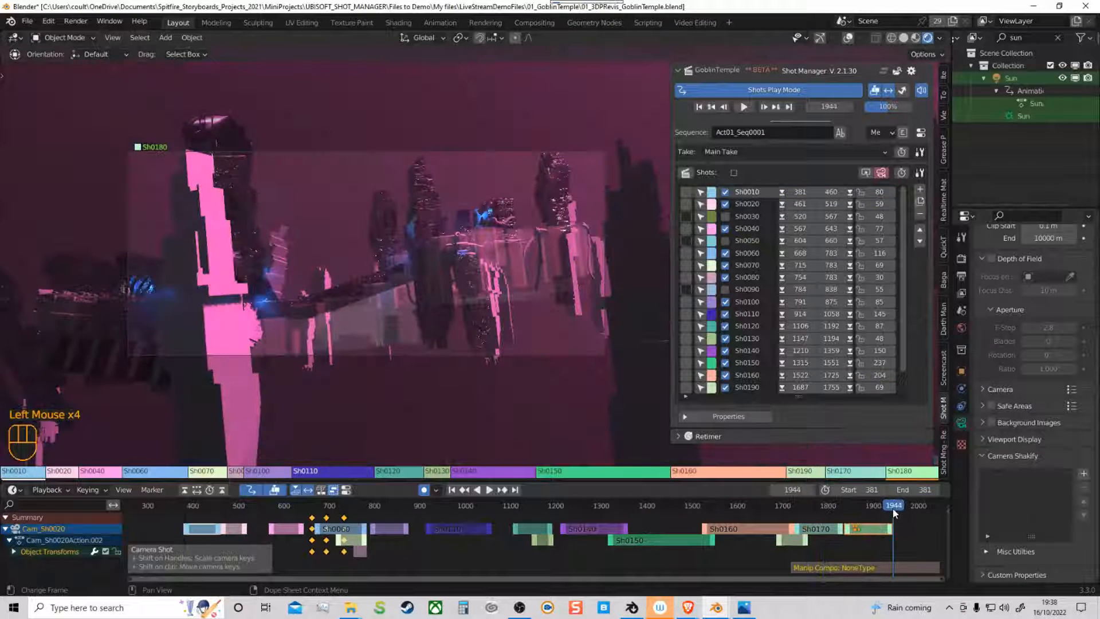
{"action": "left_click", "coordinate": [222, 490]}
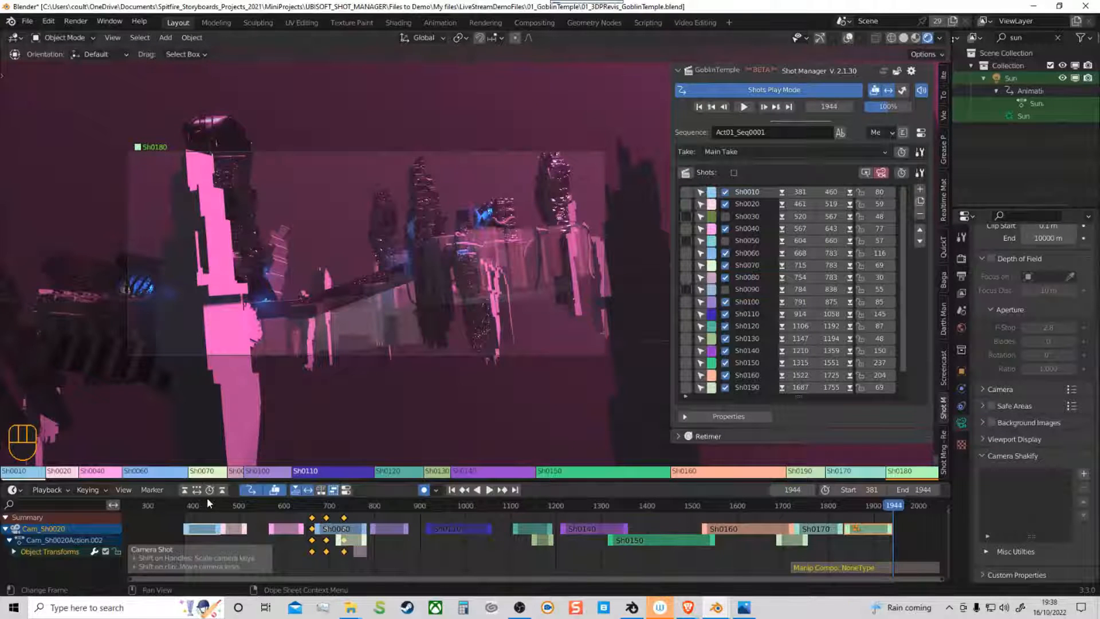
Step: Make Sh0040 the current shot, fit the playback range to it (567–643) and play it
{"action": "left_click", "coordinate": [711, 227]}
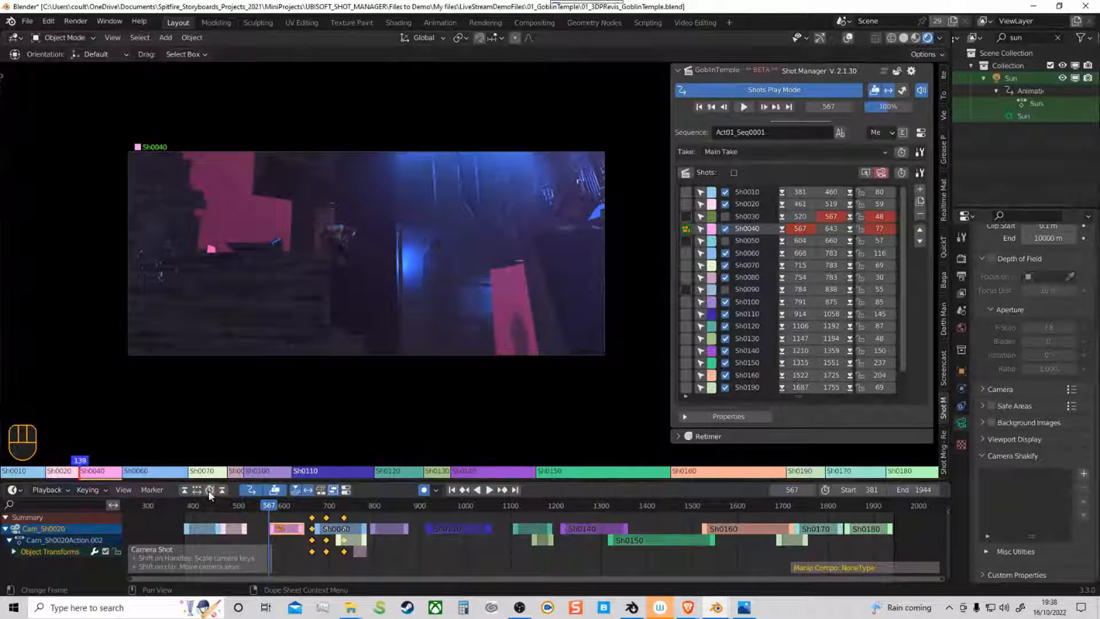
{"action": "left_click", "coordinate": [210, 491]}
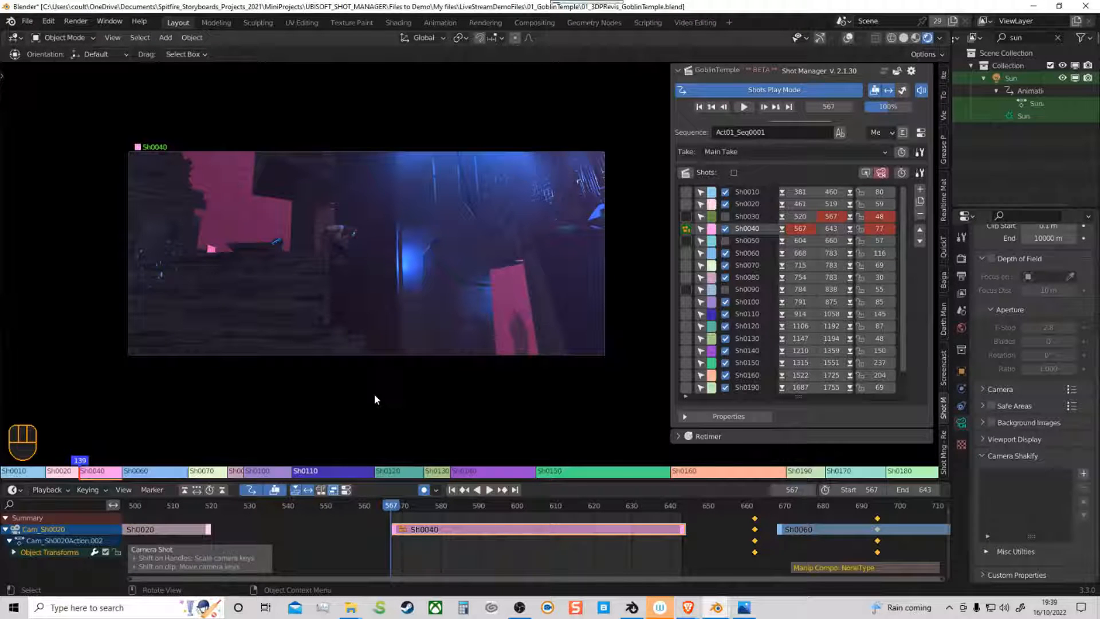
{"action": "key", "text": "space"}
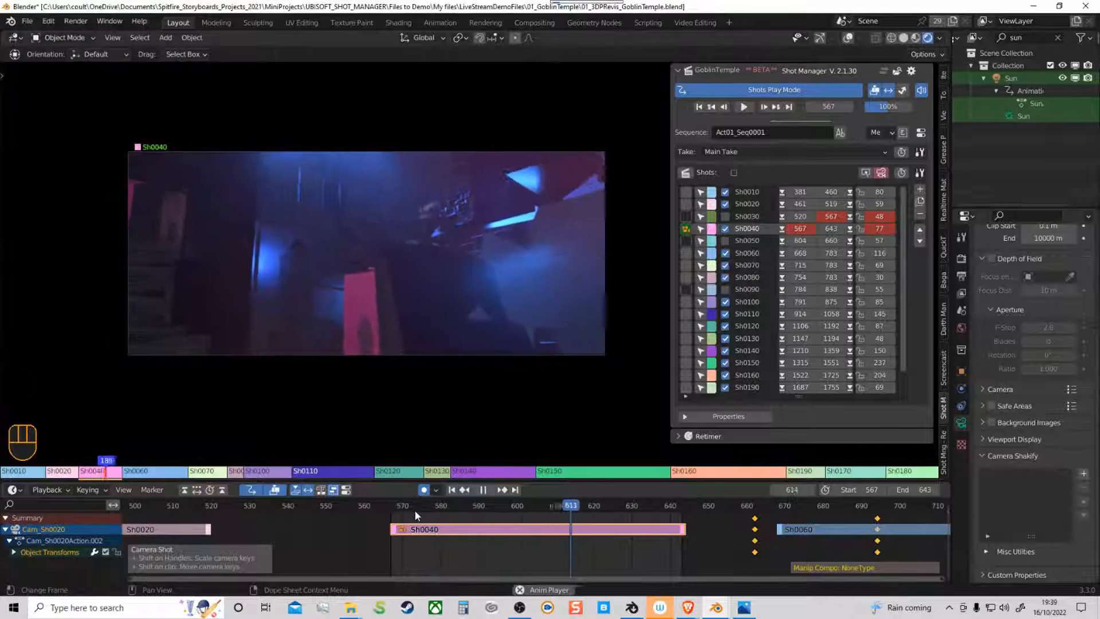
{"action": "key", "text": "space"}
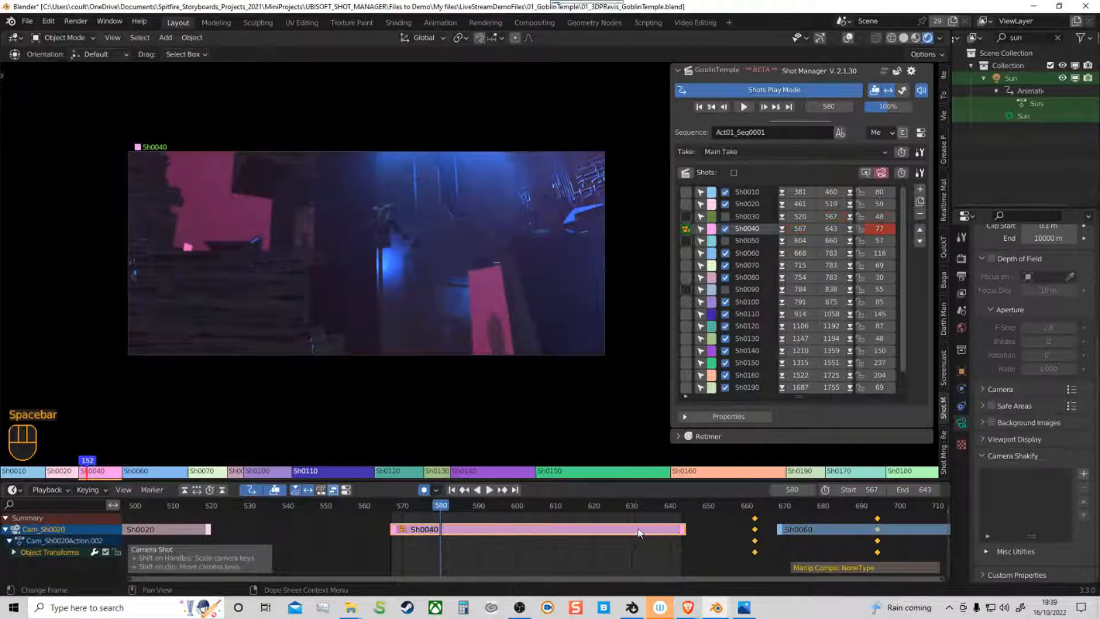
Step: Select Sh0040's camera and move its last keyframe to about frame 642, near the end of the shot
{"action": "left_click", "coordinate": [640, 530]}
{"action": "left_click", "coordinate": [700, 228]}
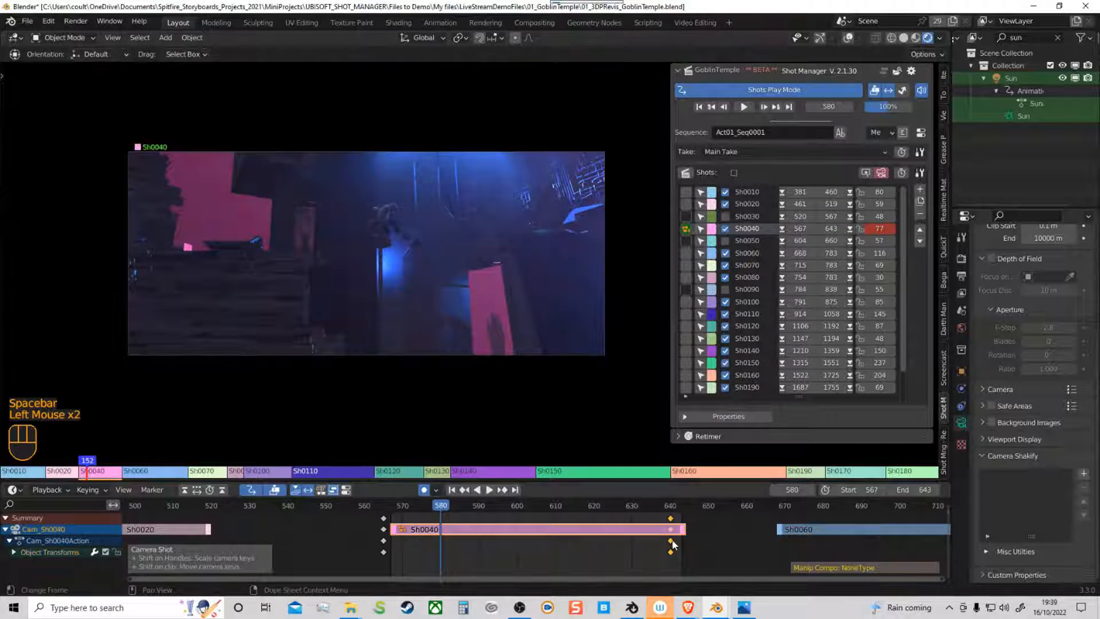
{"action": "left_click_drag", "start_coordinate": [674, 540], "coordinate": [686, 541]}
Step: Re-aim Sh0040's camera to add keys at frame 598 and about frame 629, and play the shot
{"action": "left_click_drag", "start_coordinate": [467, 507], "coordinate": [507, 440]}
{"action": "mouse_move", "coordinate": [466, 366]}
{"action": "middle_mouse_down"}
{"action": "mouse_move", "coordinate": [477, 344]}
{"action": "mouse_move", "coordinate": [485, 370]}
{"action": "middle_mouse_up"}
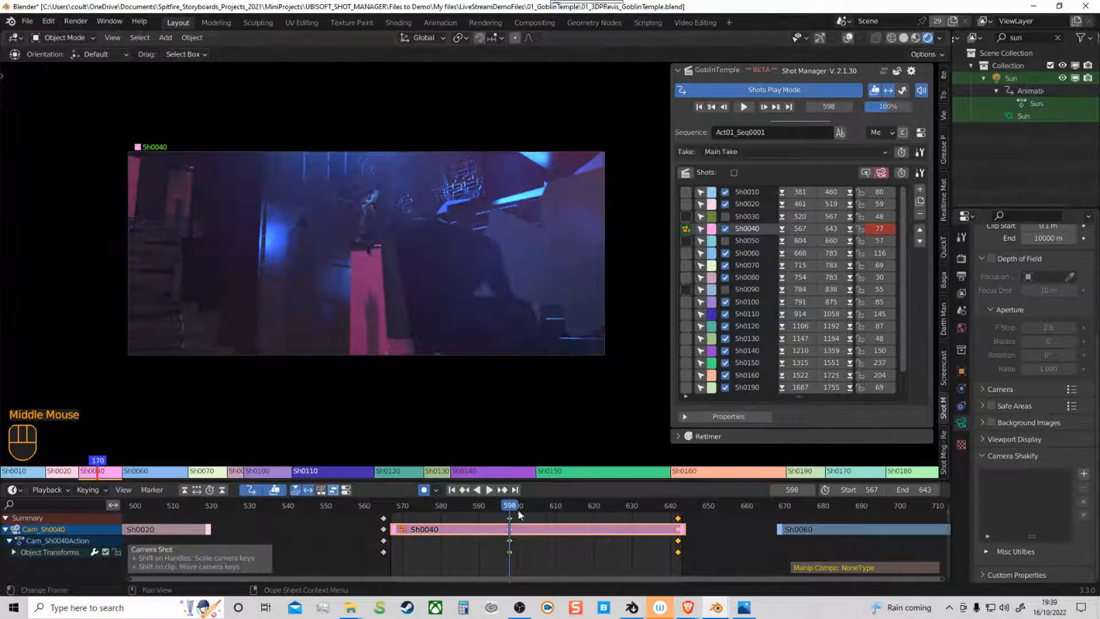
{"action": "left_click", "coordinate": [511, 547]}
{"action": "key", "text": "space"}
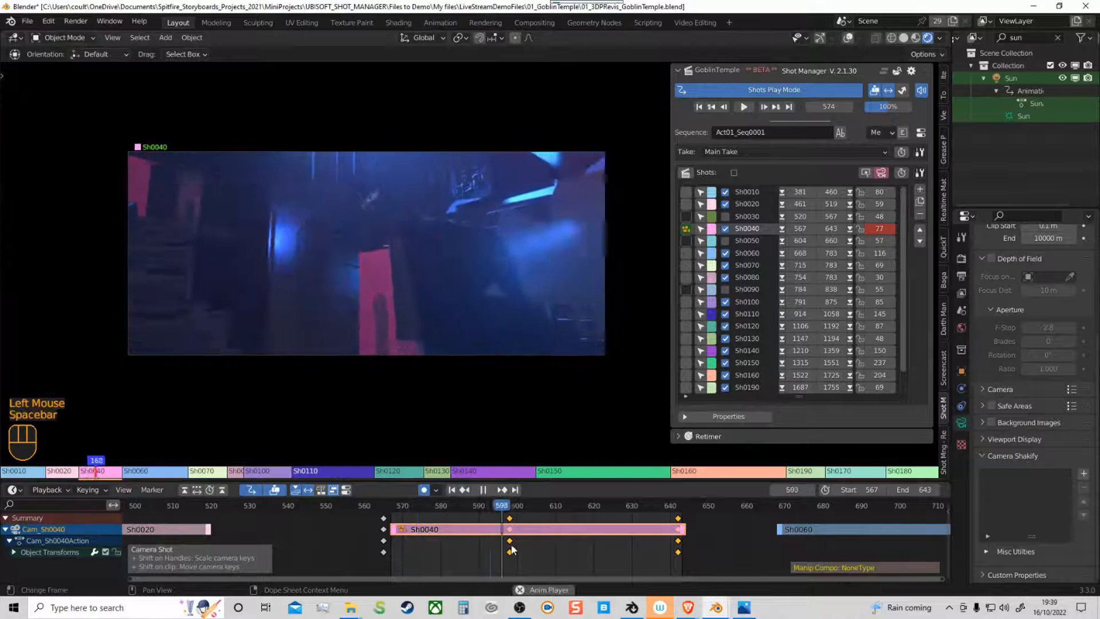
{"action": "key", "text": "space"}
{"action": "middle_click_drag", "start_coordinate": [490, 316], "coordinate": [508, 309]}
{"action": "left_click_drag", "start_coordinate": [612, 508], "coordinate": [537, 535]}
{"action": "key", "text": "space"}
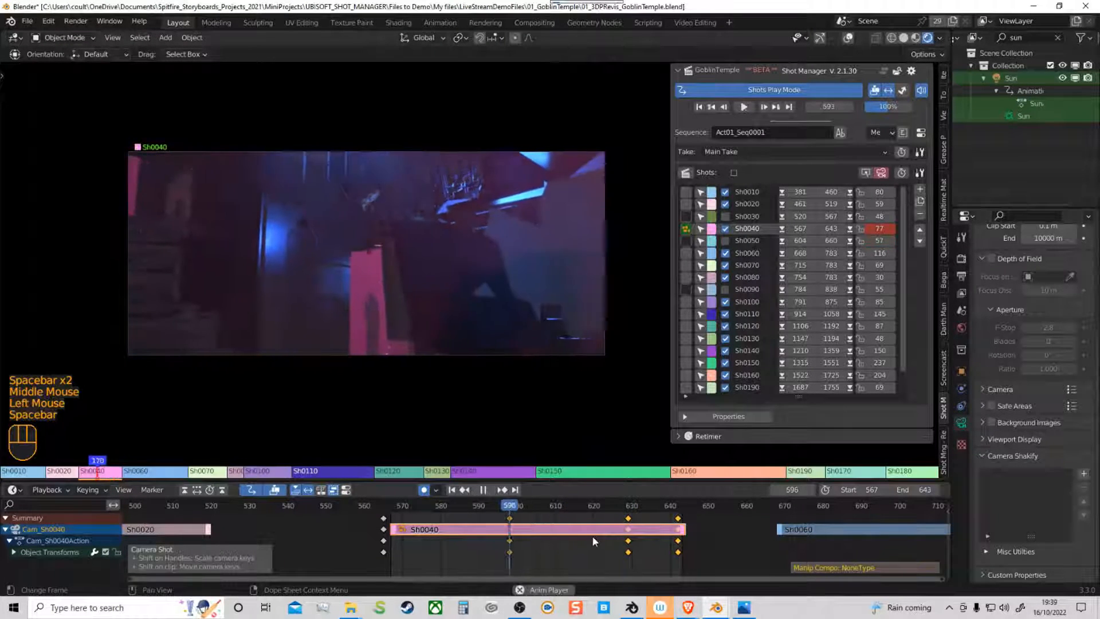
{"action": "key", "text": "space"}
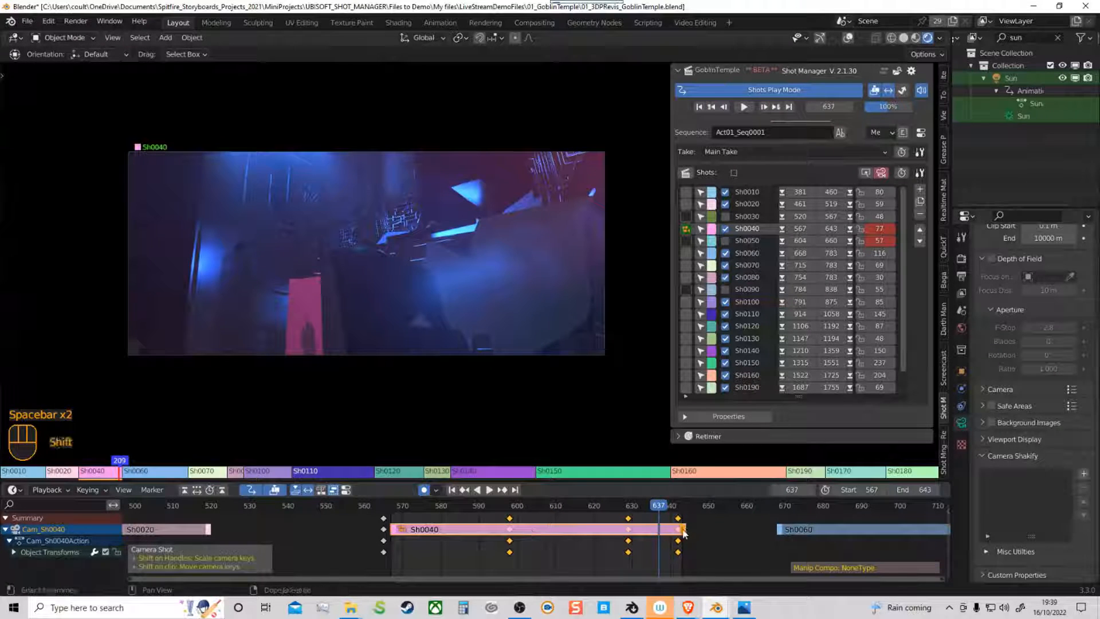
Step: Scale Sh0040 and its camera keys to end at frame 620, and fit the playback range to the shot
{"action": "left_click_drag", "start_coordinate": [683, 534], "coordinate": [572, 507], "text": "shift"}
{"action": "left_click", "coordinate": [212, 491]}
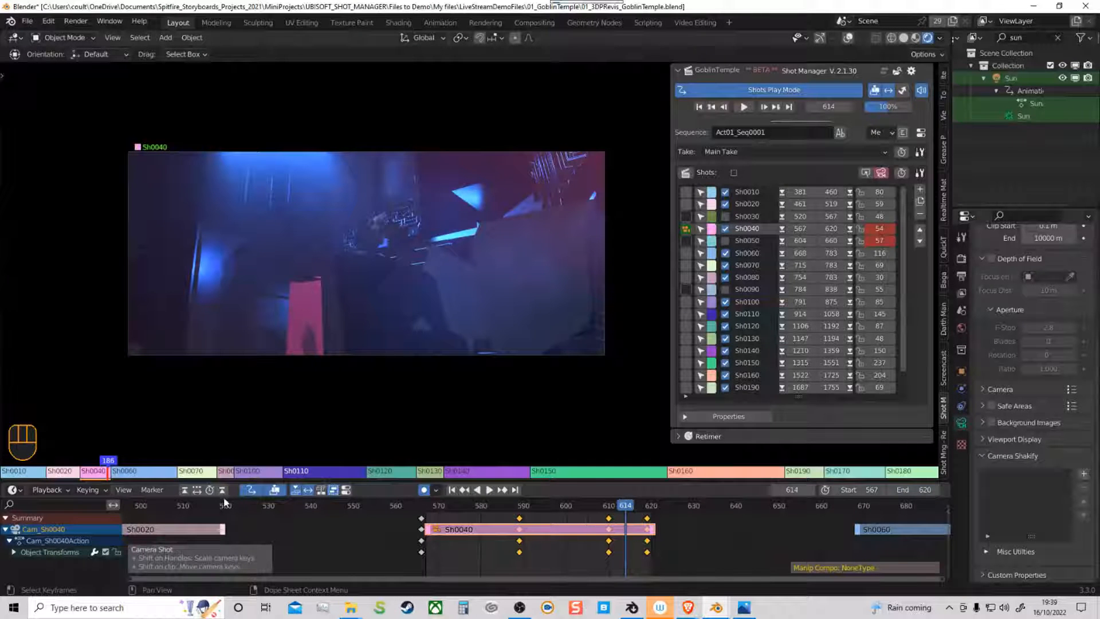
Step: Zoom the timeline out and reframe it on the 567–620 playback range
{"action": "middle_click_drag", "start_coordinate": [327, 541], "coordinate": [268, 536], "text": "ctrl"}
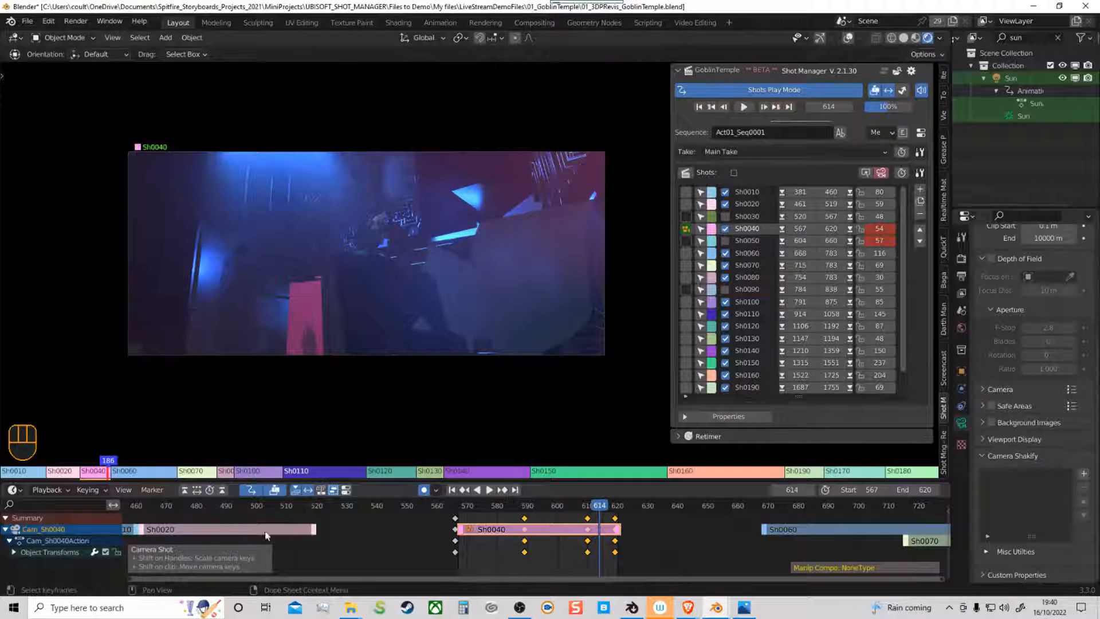
{"action": "left_click", "coordinate": [195, 490], "text": "shift"}
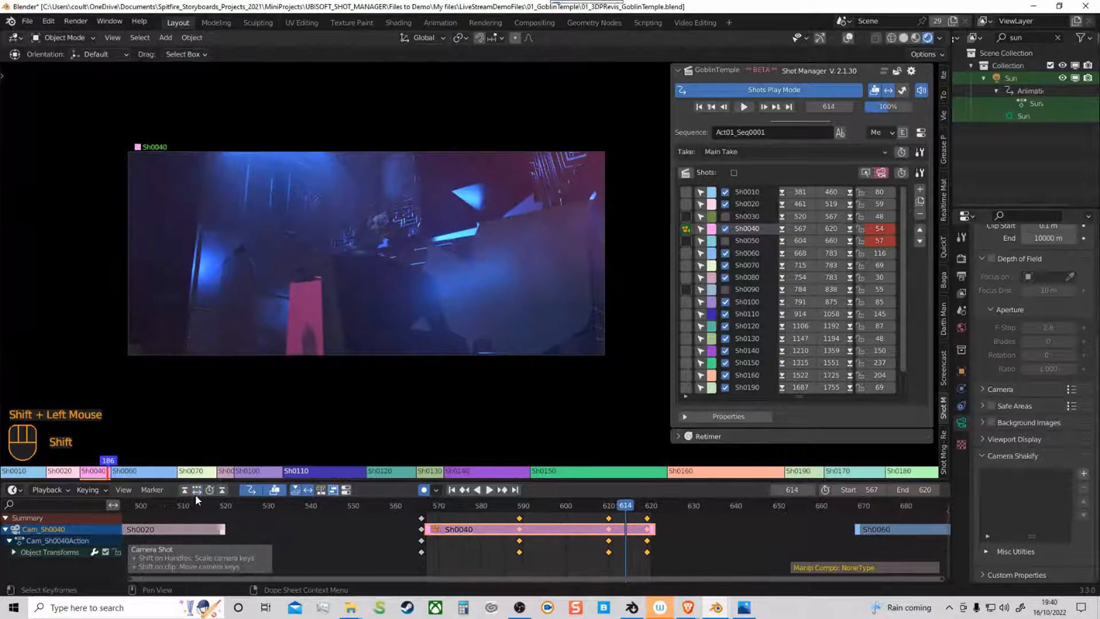
{"action": "left_click", "coordinate": [198, 497]}
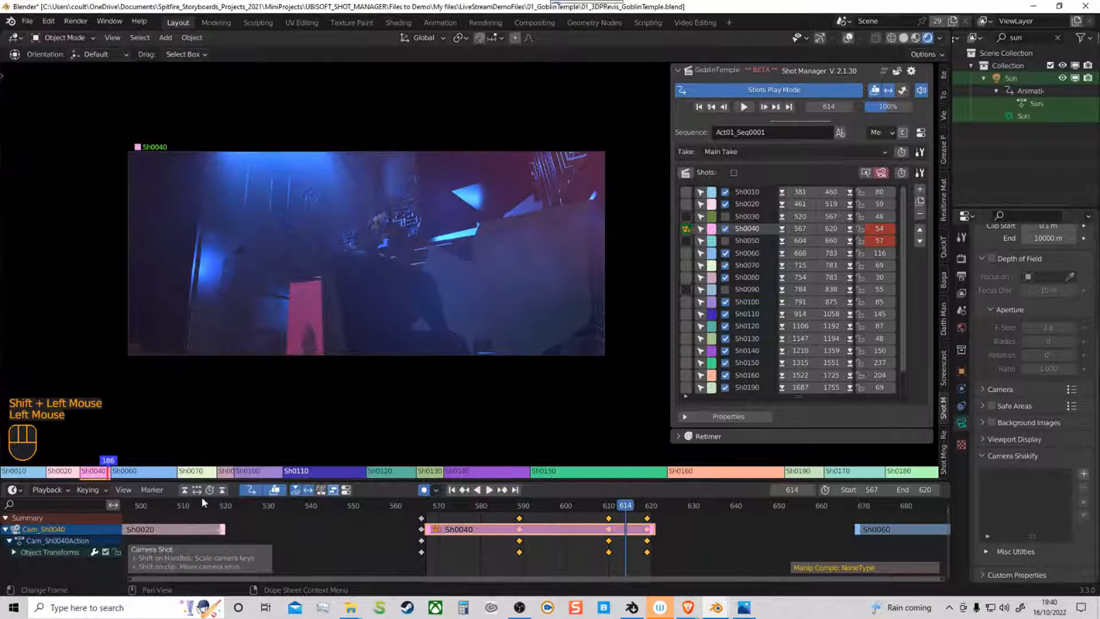
{"action": "left_click", "coordinate": [196, 491], "text": "ctrl"}
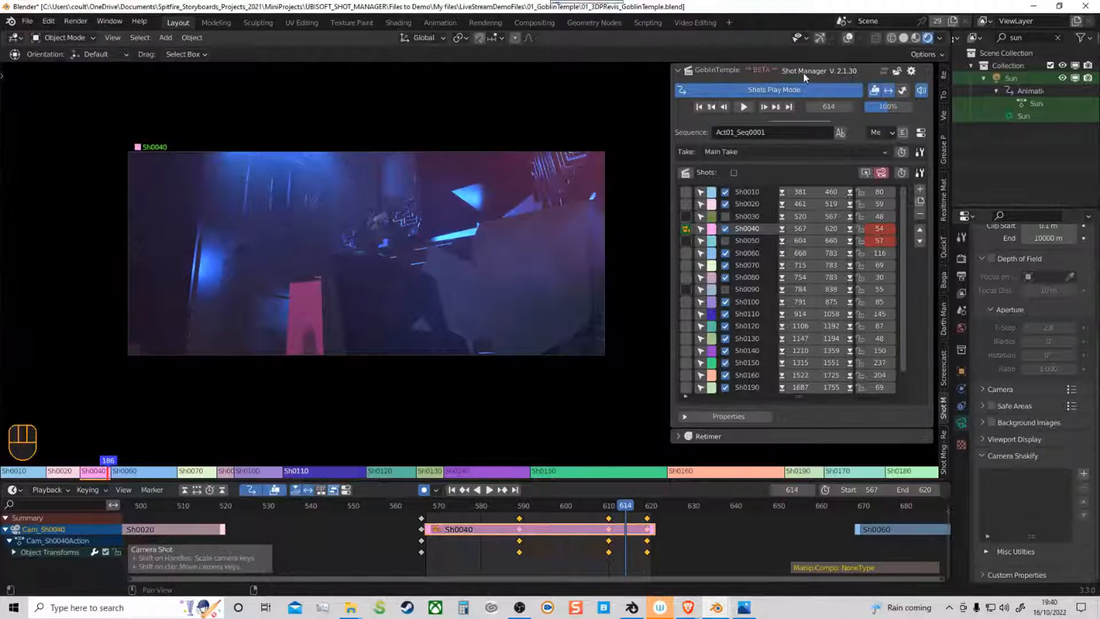
Step: Fit the playback range to the full Main Take, frames 381–1942, and frame all its shots in the timeline
{"action": "left_click", "coordinate": [900, 174]}
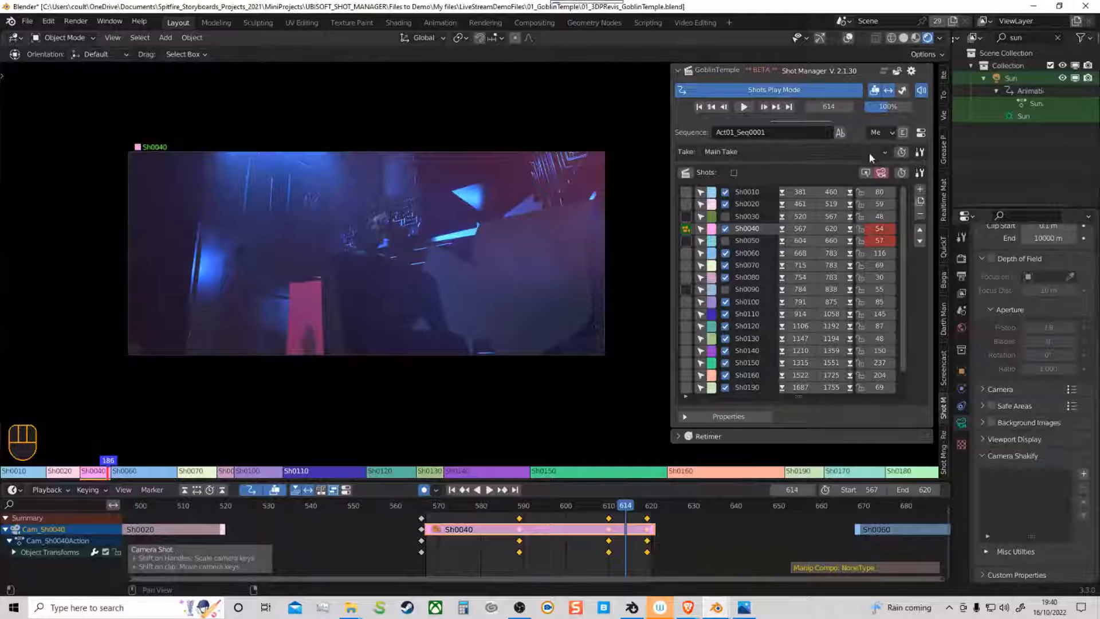
{"action": "left_click", "coordinate": [903, 156]}
{"action": "middle_click_drag", "start_coordinate": [435, 555], "coordinate": [695, 556], "text": "ctrl"}
{"action": "middle_click_drag", "start_coordinate": [695, 556], "coordinate": [618, 555], "text": "shift"}
{"action": "middle_click_drag", "start_coordinate": [619, 556], "coordinate": [602, 514], "text": "ctrl"}
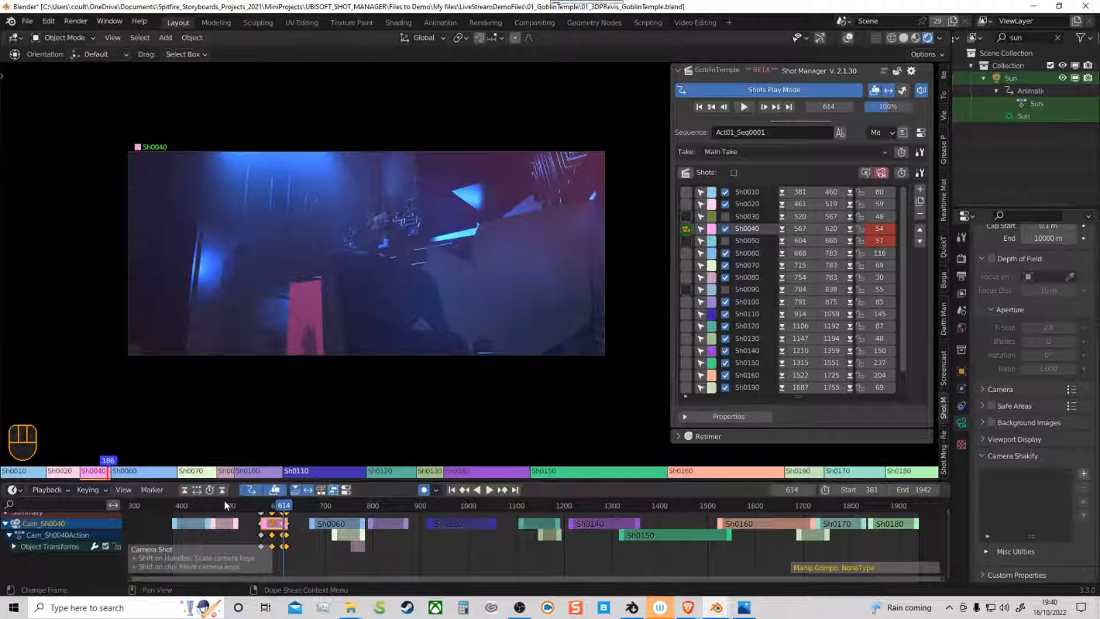
Step: Switch to Standard Play Mode and turn the shot stack displays back on over the timeline
{"action": "double_click", "coordinate": [251, 489]}
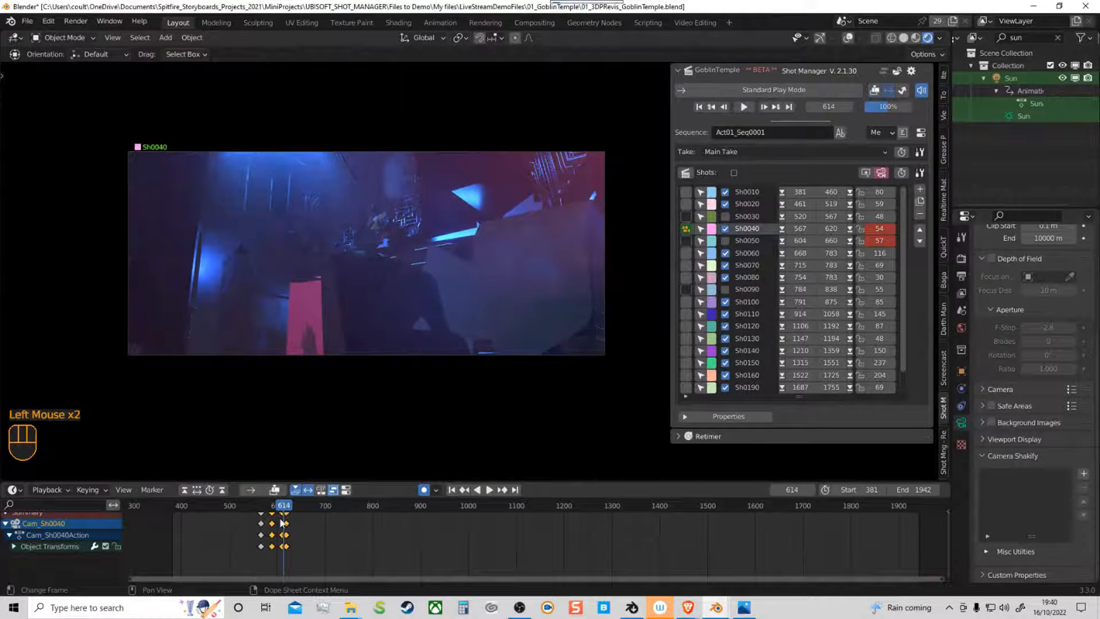
{"action": "mouse_move", "coordinate": [365, 534]}
{"action": "middle_mouse_down", "text": "ctrl"}
{"action": "mouse_move", "coordinate": [338, 535]}
{"action": "mouse_move", "coordinate": [365, 538]}
{"action": "middle_mouse_up", "text": "ctrl"}
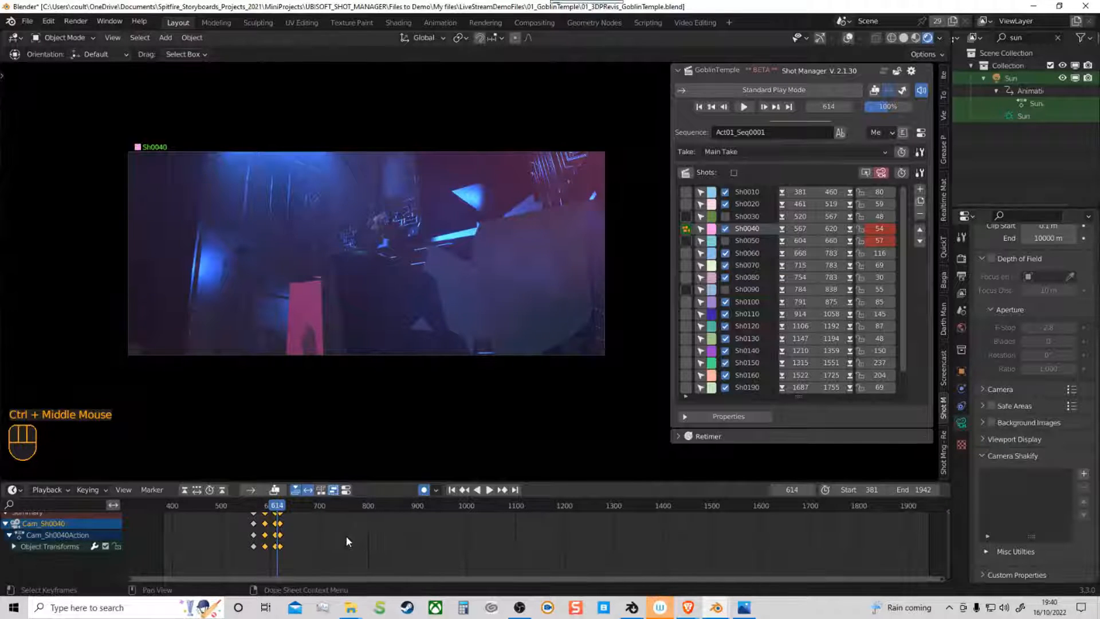
{"action": "left_click", "coordinate": [276, 491]}
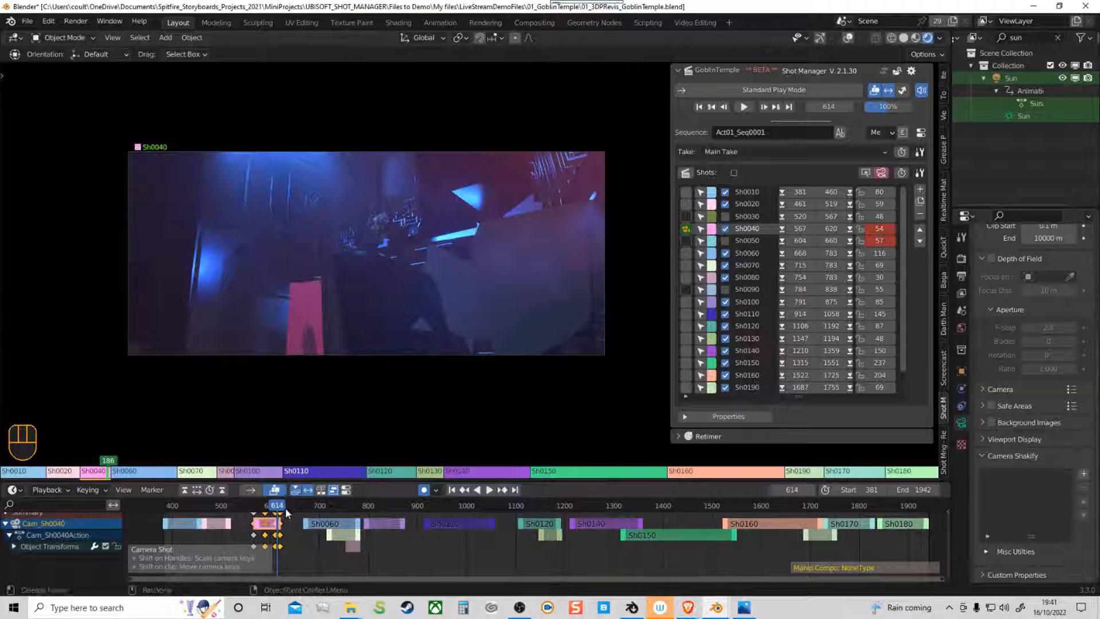
Step: Play the animation twice in Standard Play Mode from within Sh0040, and scrub to frame 722
{"action": "left_click_drag", "start_coordinate": [262, 509], "coordinate": [270, 509]}
{"action": "key", "text": "space"}
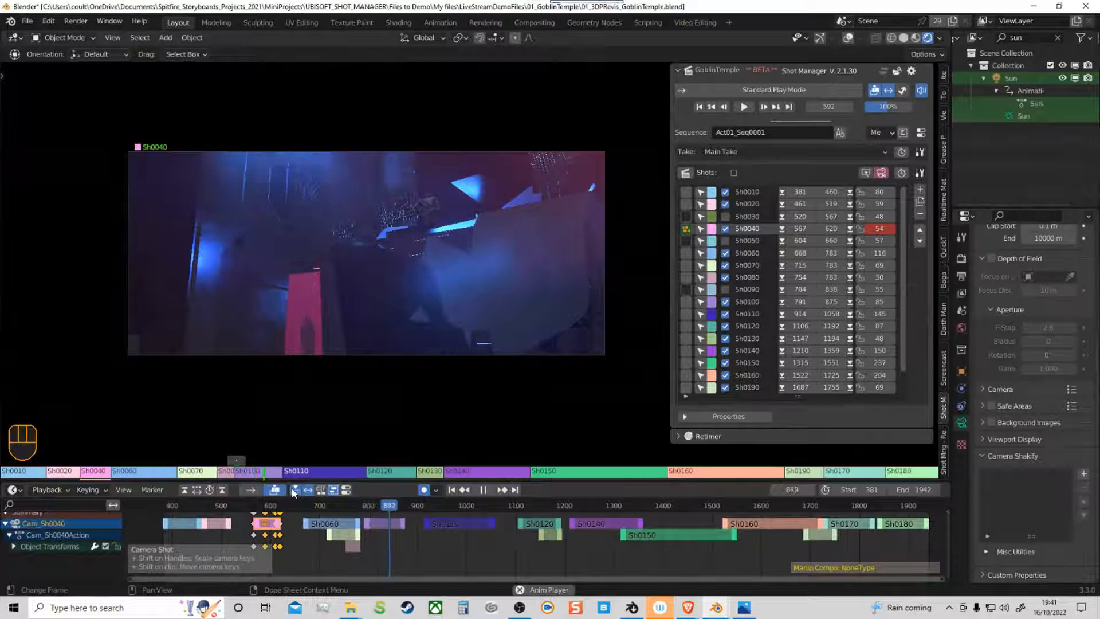
{"action": "key", "text": "space"}
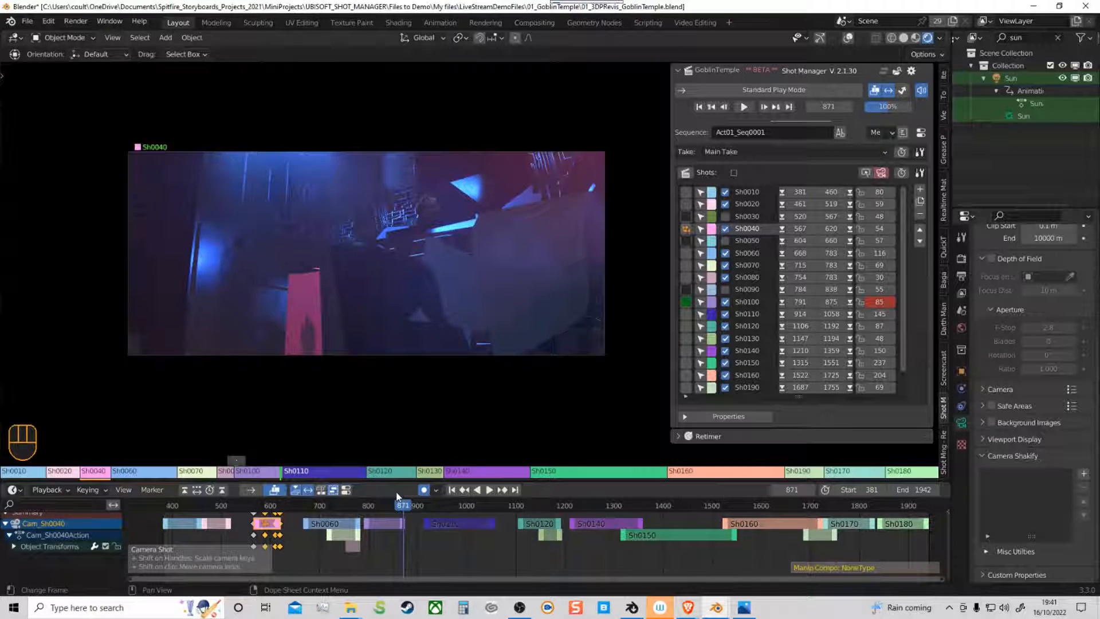
{"action": "left_click", "coordinate": [276, 505]}
{"action": "key", "text": "space"}
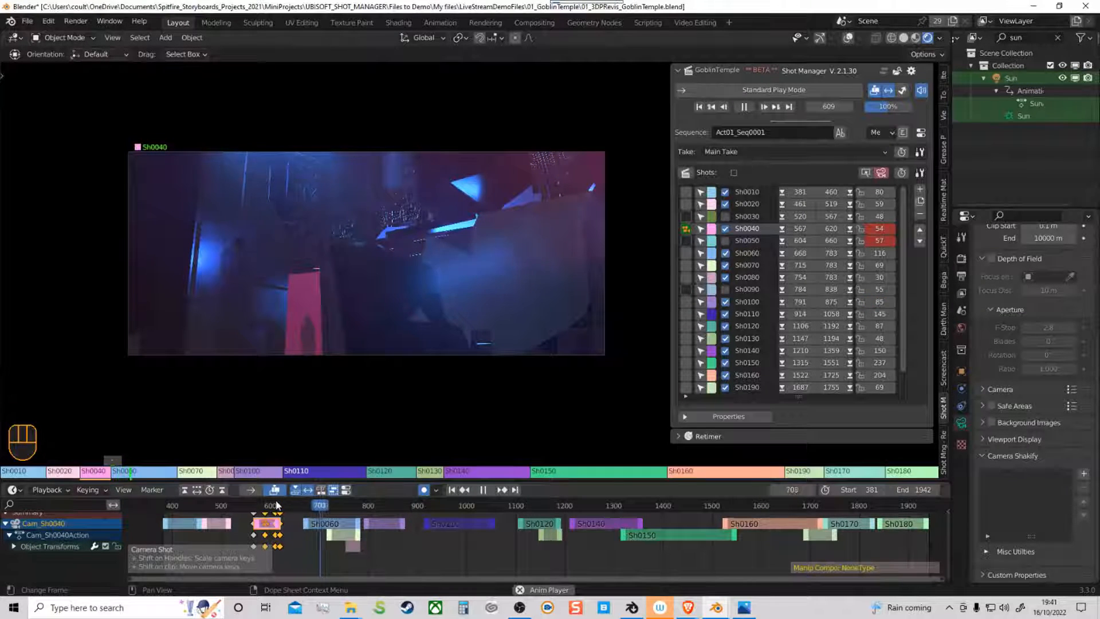
{"action": "key", "text": "space"}
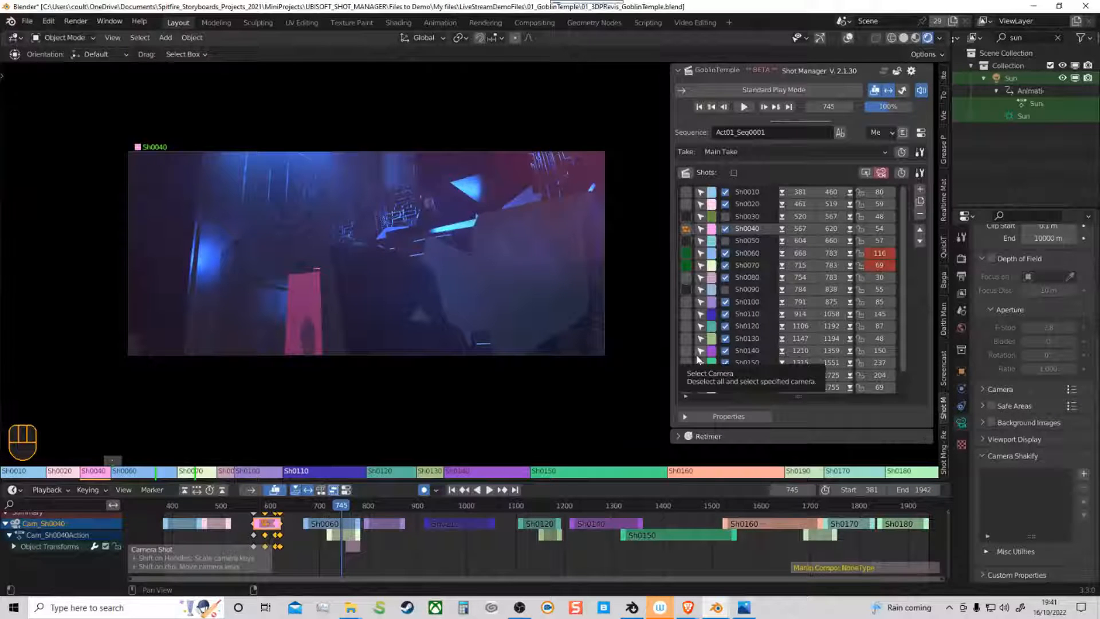
{"action": "left_click_drag", "start_coordinate": [334, 510], "coordinate": [331, 509]}
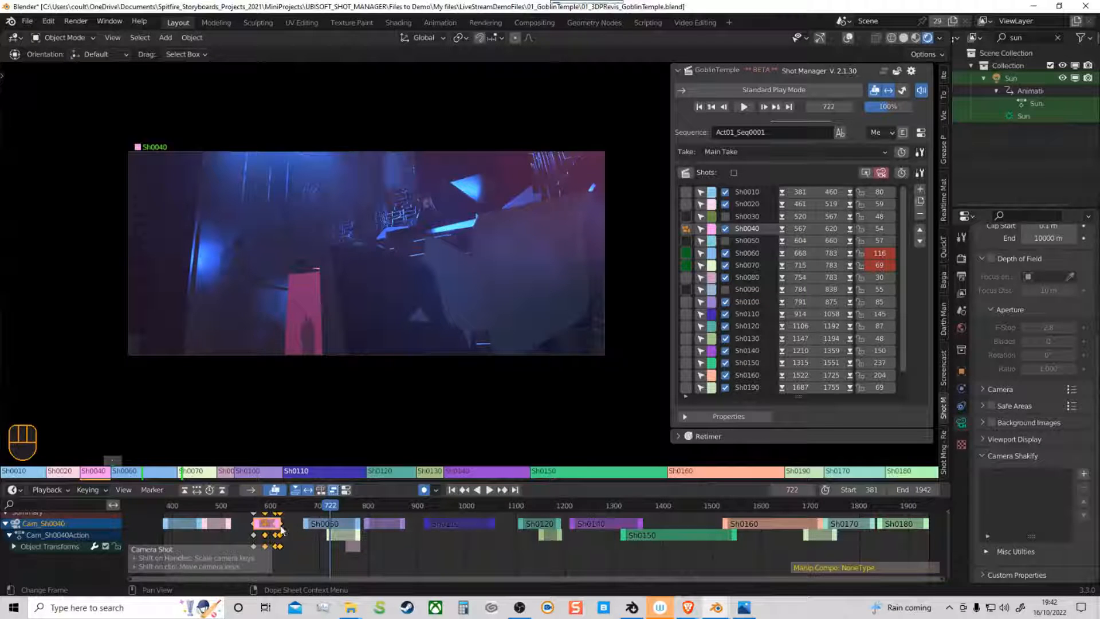
Step: Enable Shots Play Mode and play the edited sequence from Sh0020 through to Sh0080
{"action": "left_click", "coordinate": [249, 490]}
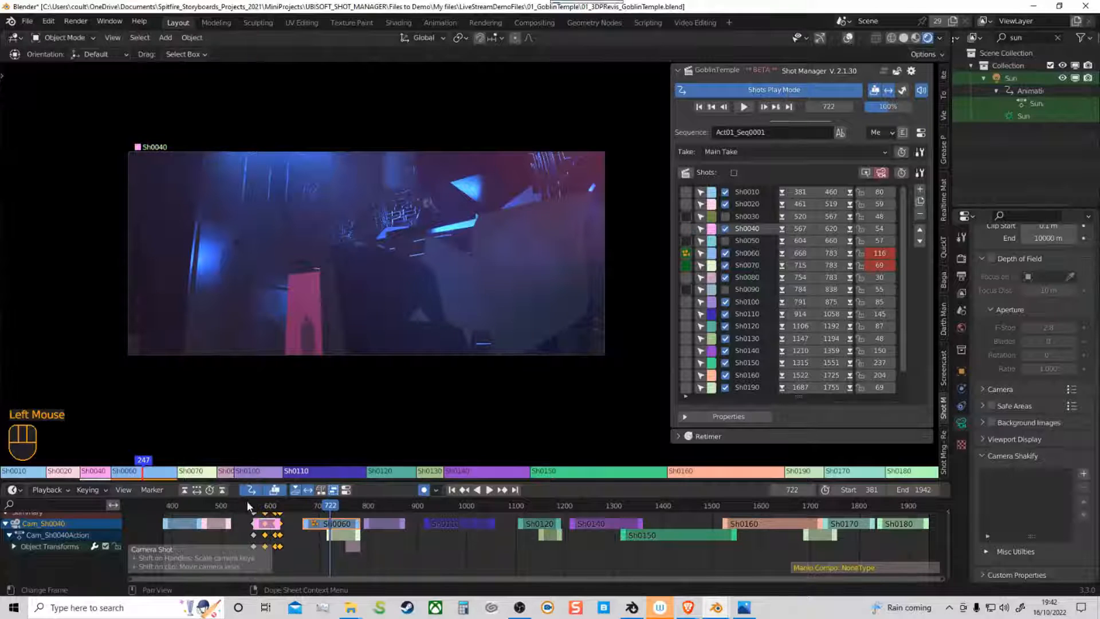
{"action": "left_click", "coordinate": [694, 204]}
{"action": "key", "text": "space"}
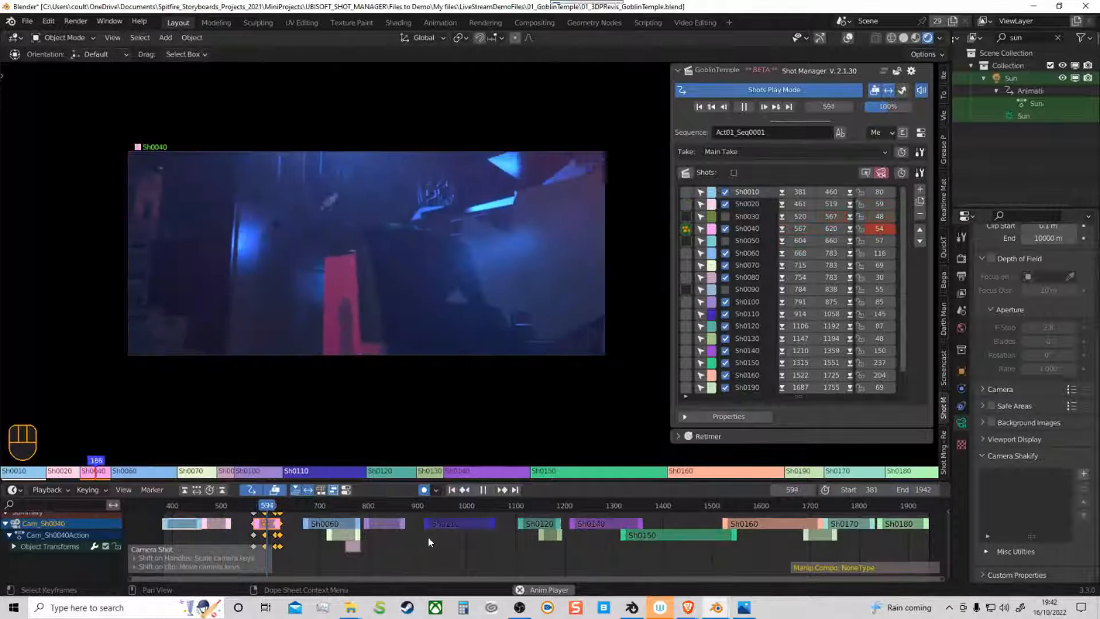
{"action": "middle_click_drag", "start_coordinate": [399, 560], "coordinate": [813, 546], "text": "ctrl"}
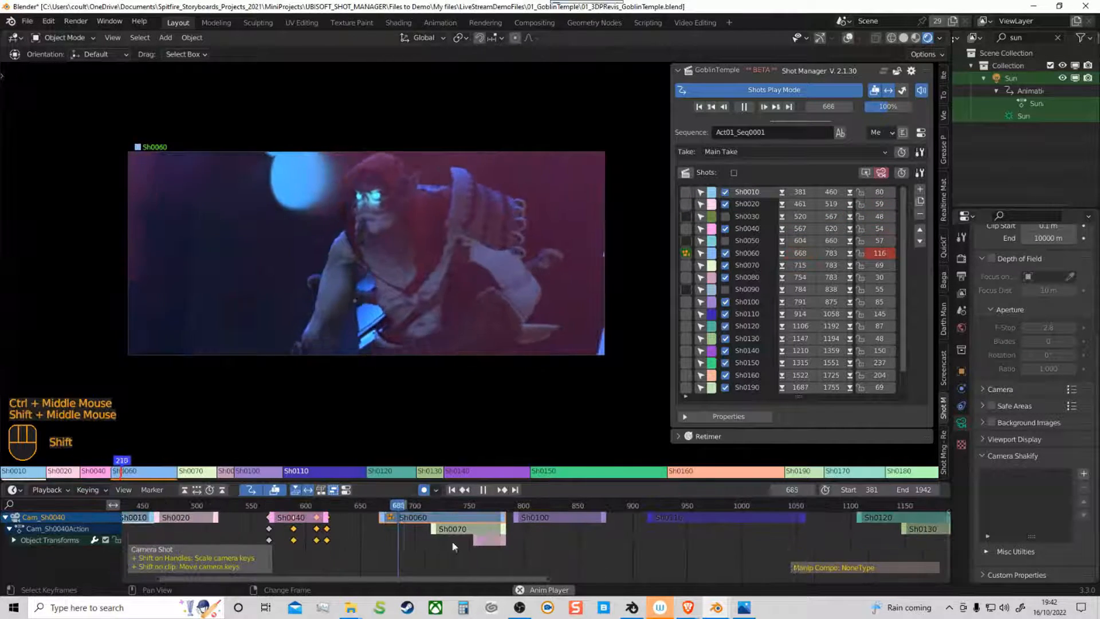
{"action": "left_click", "coordinate": [197, 506]}
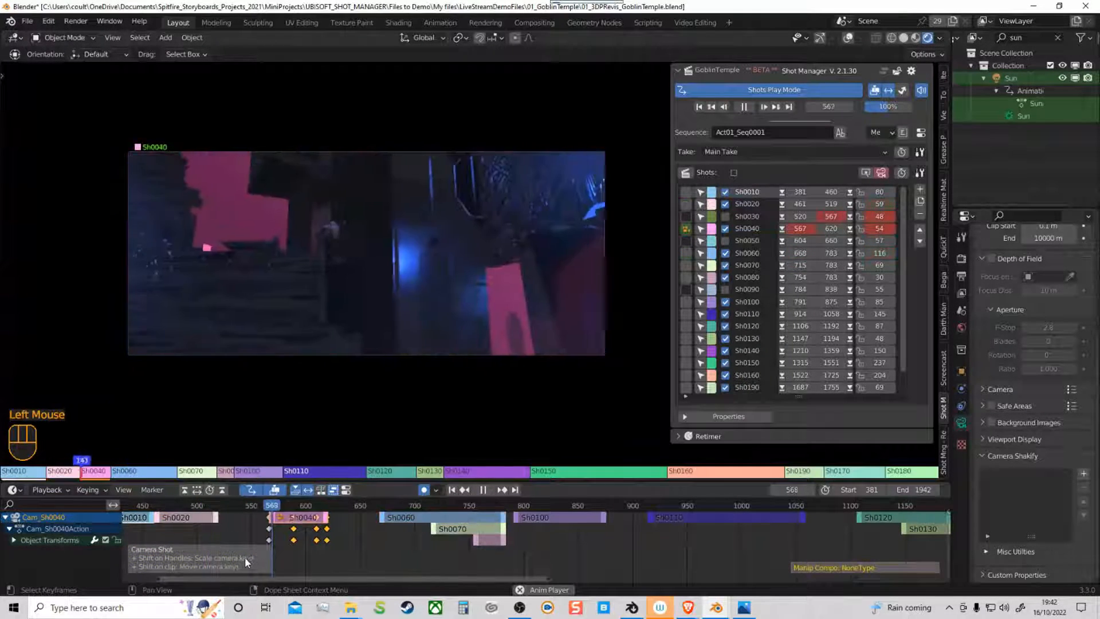
{"action": "middle_click_drag", "start_coordinate": [362, 553], "coordinate": [386, 561]}
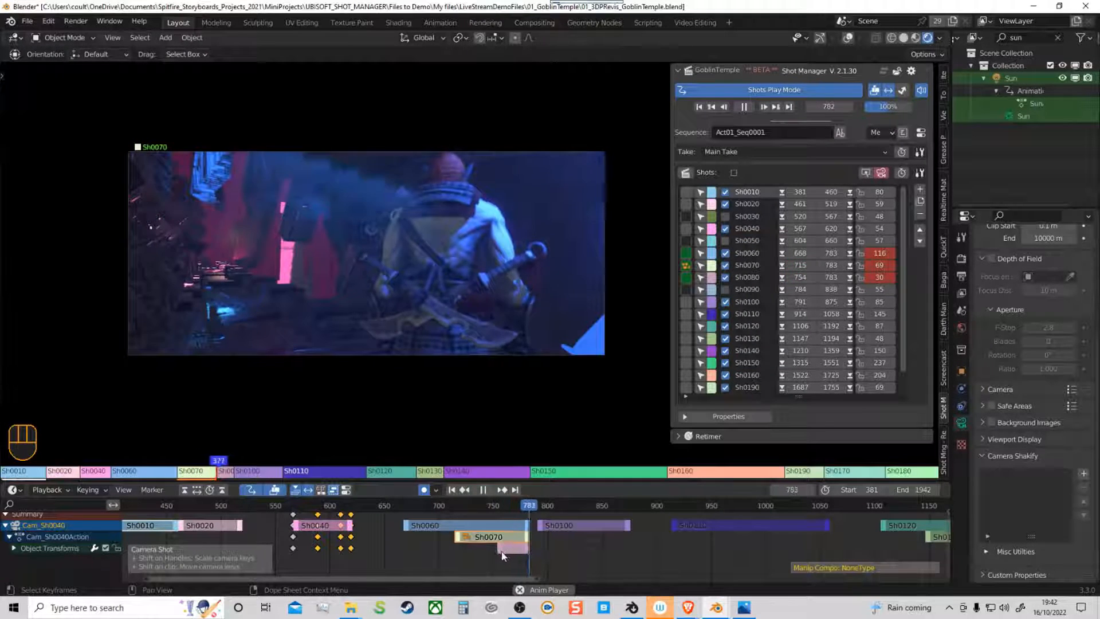
{"action": "key", "text": "space"}
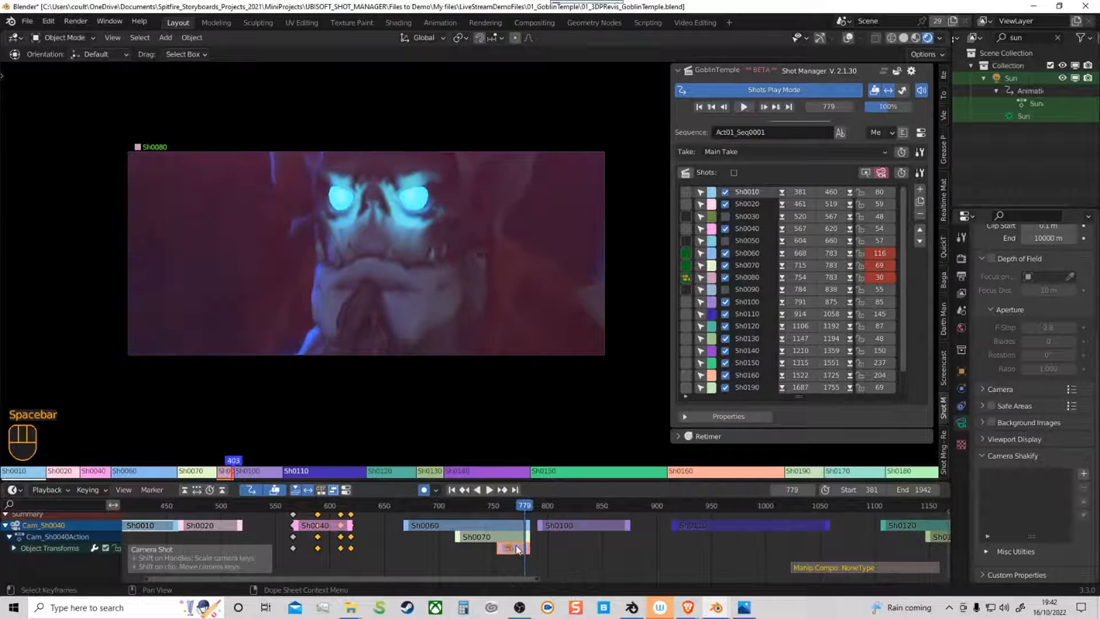
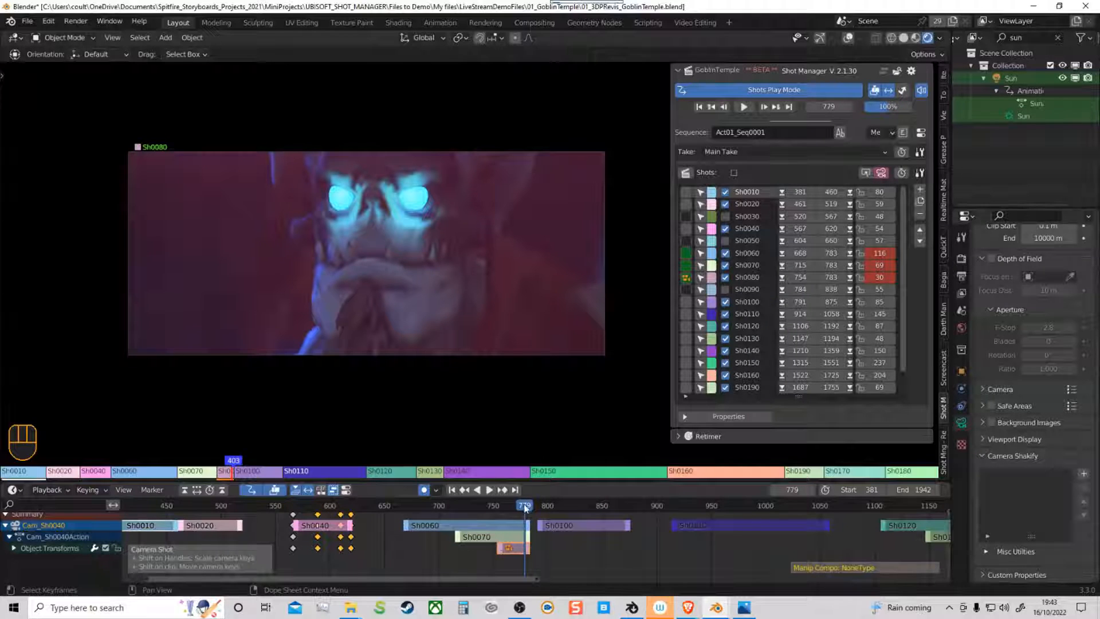
Step: Scrub the edited sequence strip from Sh0080 forward to Sh0130, and jump back to Sh0110
{"action": "left_click_drag", "start_coordinate": [529, 507], "coordinate": [512, 500]}
{"action": "left_click", "coordinate": [233, 463]}
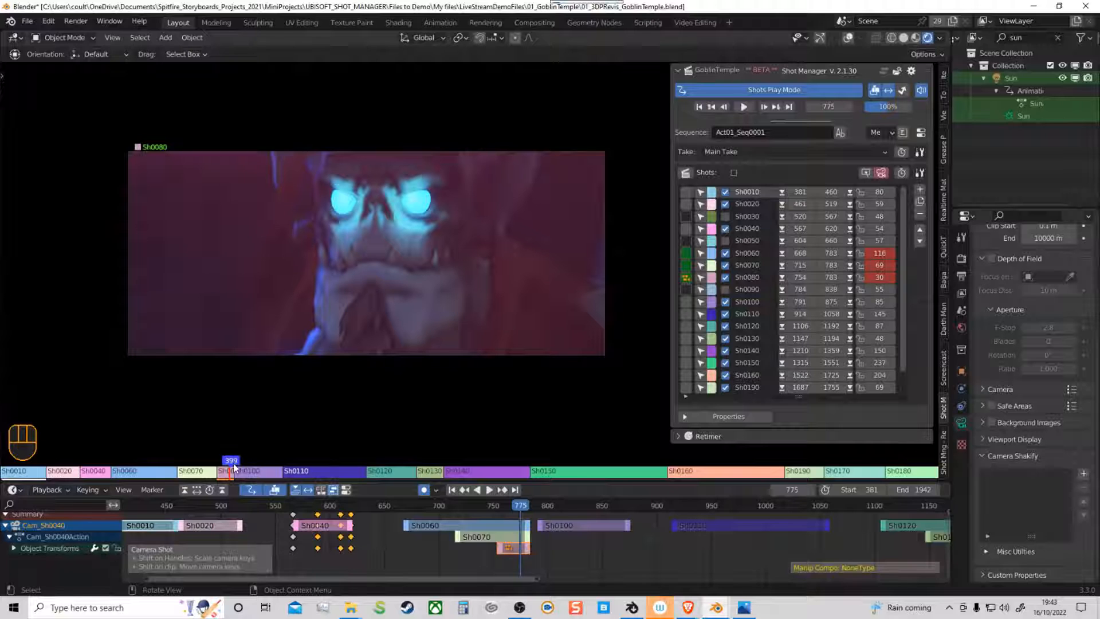
{"action": "left_click_drag", "start_coordinate": [234, 470], "coordinate": [304, 471]}
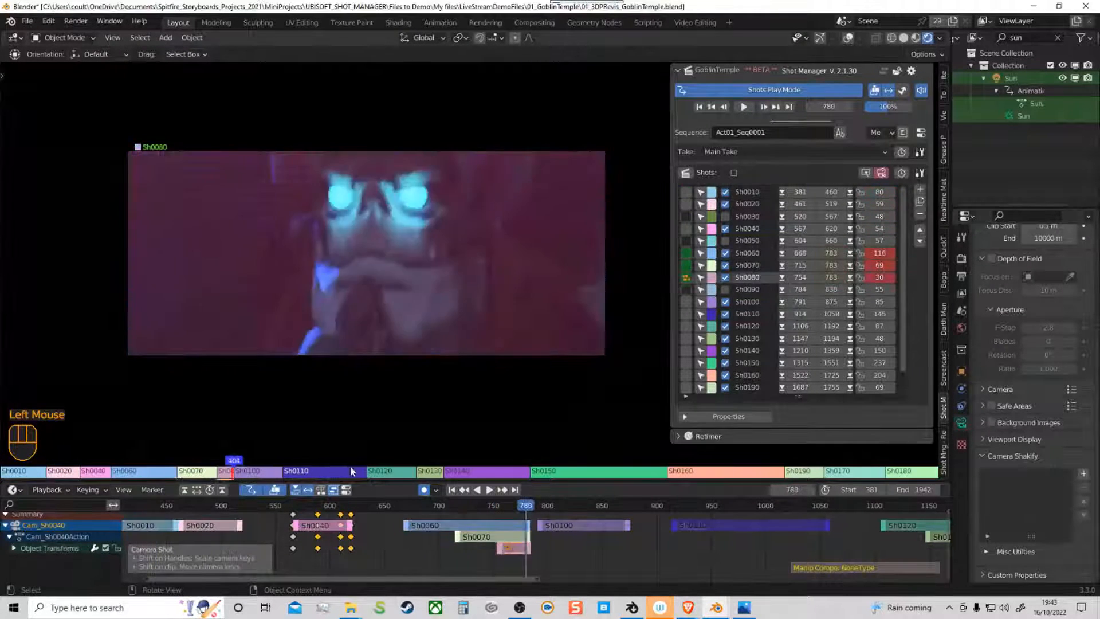
{"action": "left_click_drag", "start_coordinate": [464, 472], "coordinate": [266, 474]}
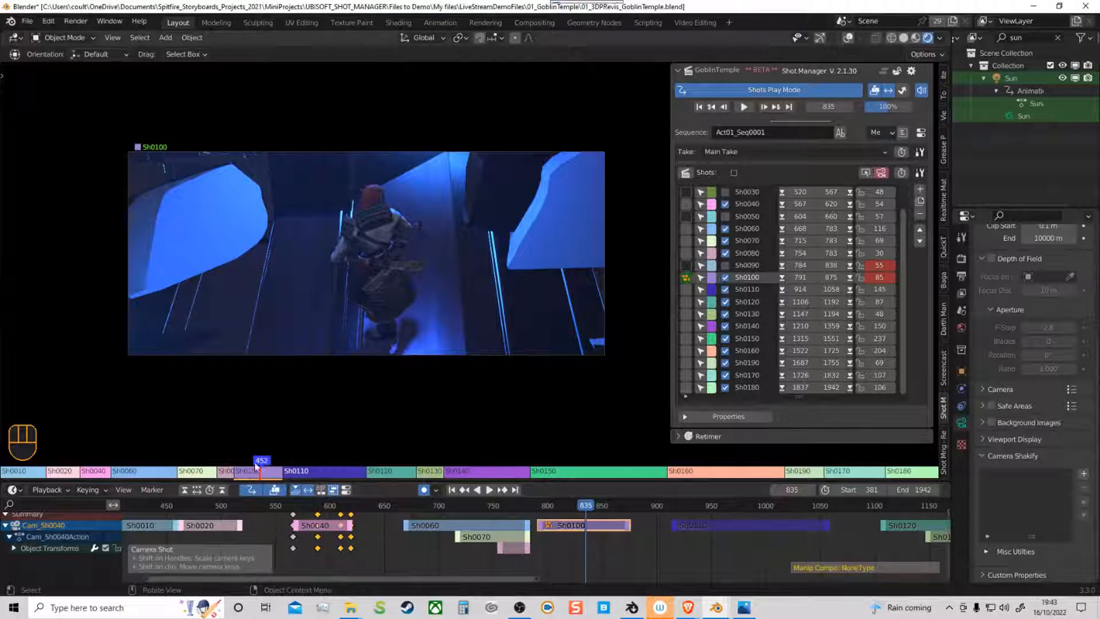
{"action": "left_click_drag", "start_coordinate": [313, 480], "coordinate": [446, 475]}
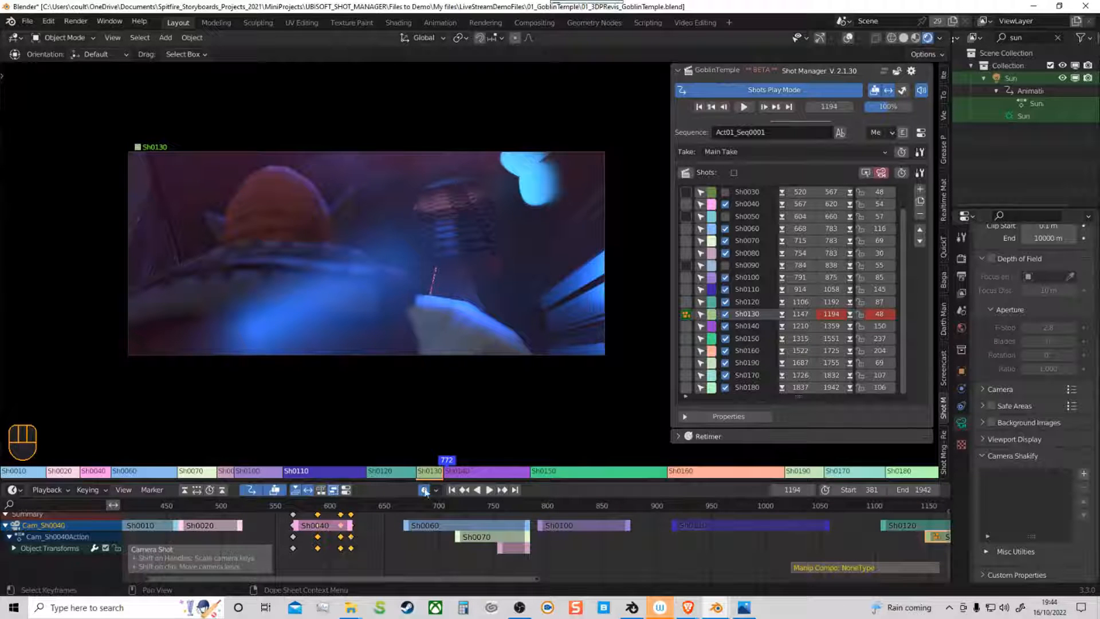
{"action": "left_click", "coordinate": [378, 471]}
{"action": "left_click", "coordinate": [342, 472]}
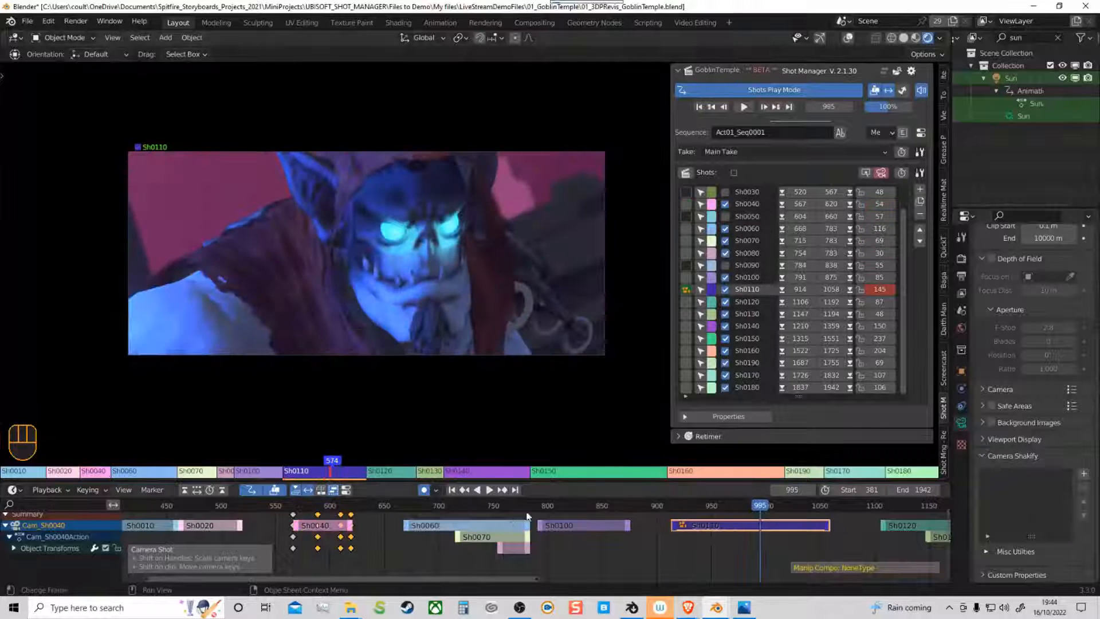
Step: Scrub the scene timeline from Sh0060 back to frame 642, and the edited sequence from Sh0040 to Sh0100 at frame 833
{"action": "left_click_drag", "start_coordinate": [443, 506], "coordinate": [474, 535]}
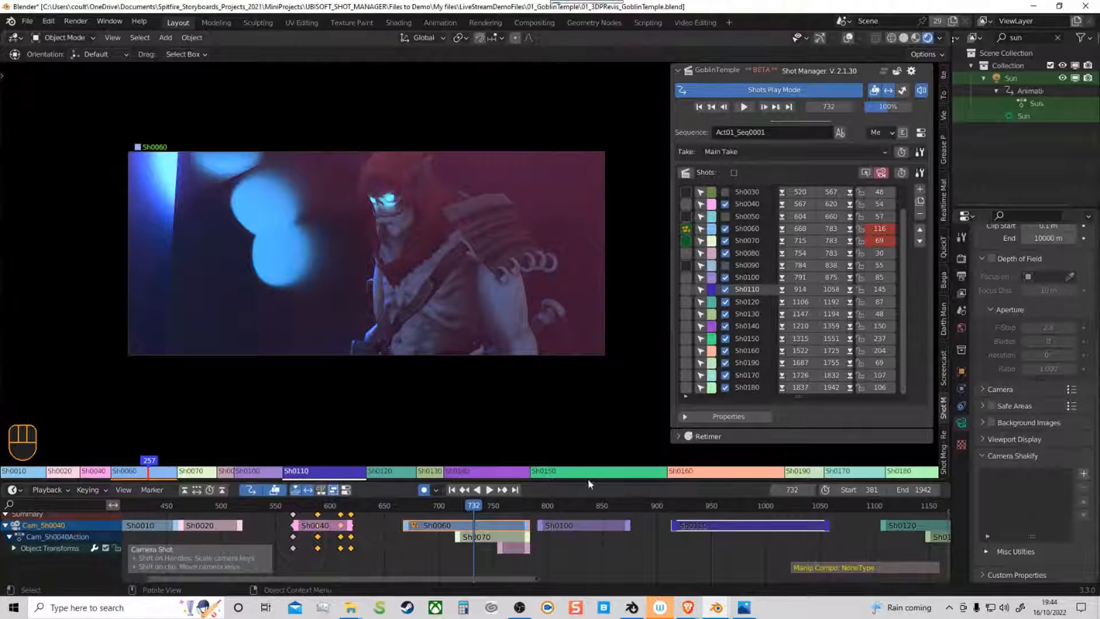
{"action": "left_click_drag", "start_coordinate": [426, 512], "coordinate": [377, 514]}
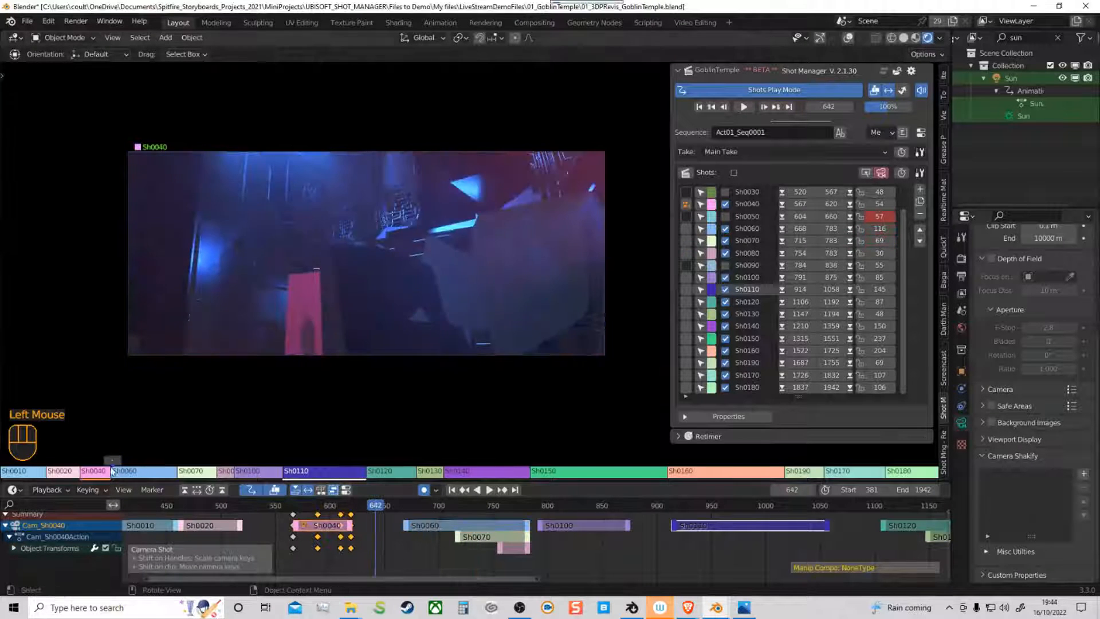
{"action": "left_click_drag", "start_coordinate": [112, 472], "coordinate": [293, 465]}
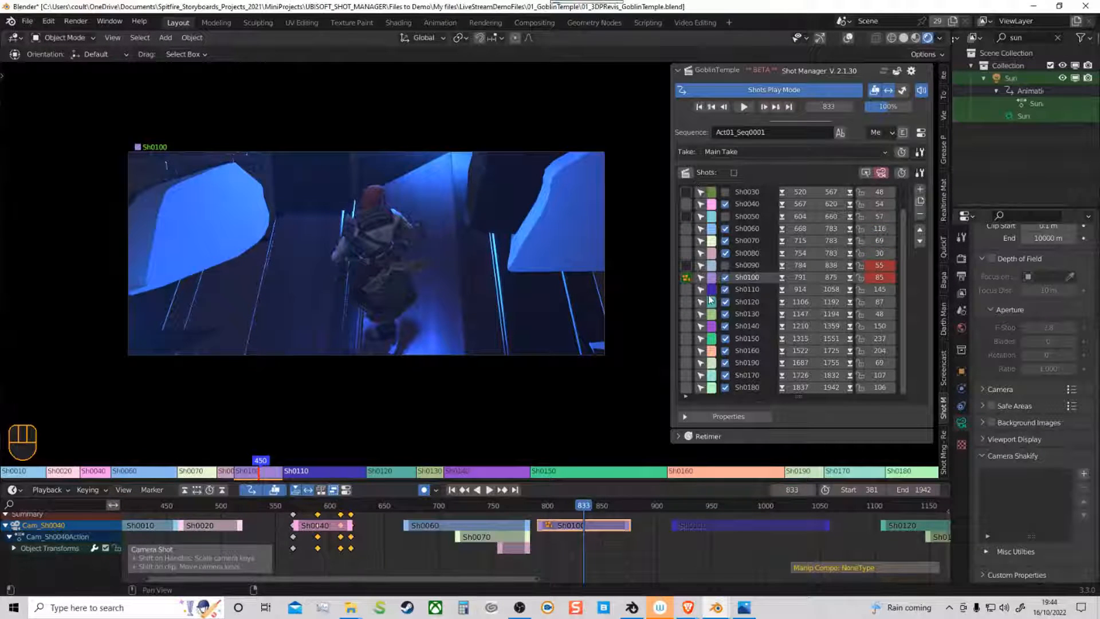
Step: Step the highlighted entry in the shot list down to Sh0190 and back up to Sh0110
{"action": "key", "text": "Up"}
{"action": "key", "text": "Down"}
{"action": "key", "text": "Down"}
{"action": "key", "text": "Down"}
{"action": "key", "text": "Down"}
{"action": "key", "text": "Down"}
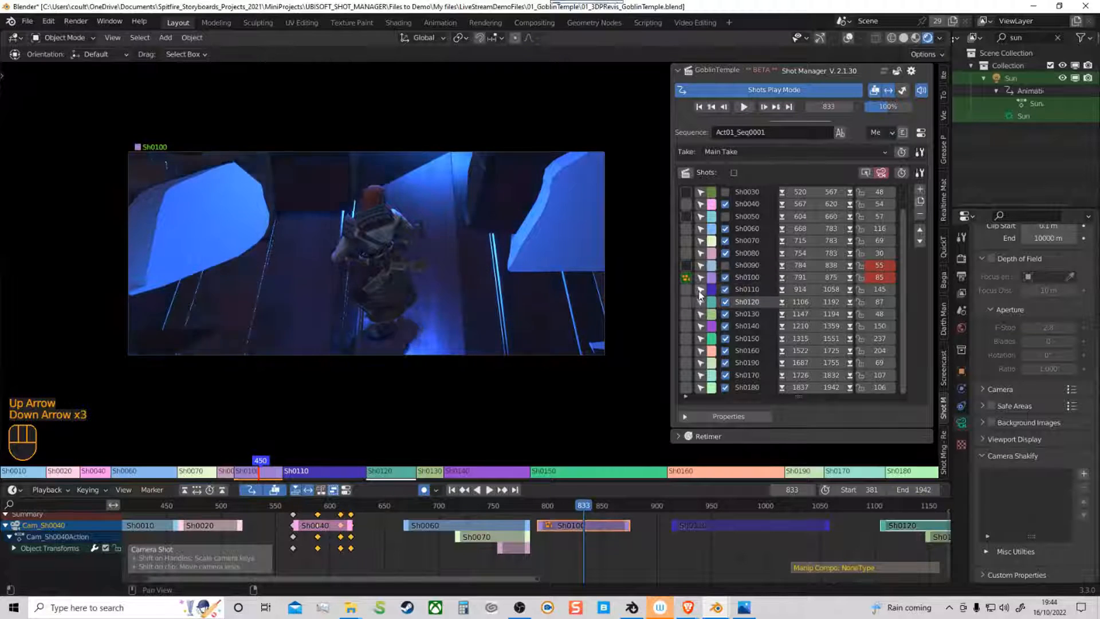
{"action": "key", "text": "Down"}
{"action": "key", "text": "Down"}
{"action": "key", "text": "Down"}
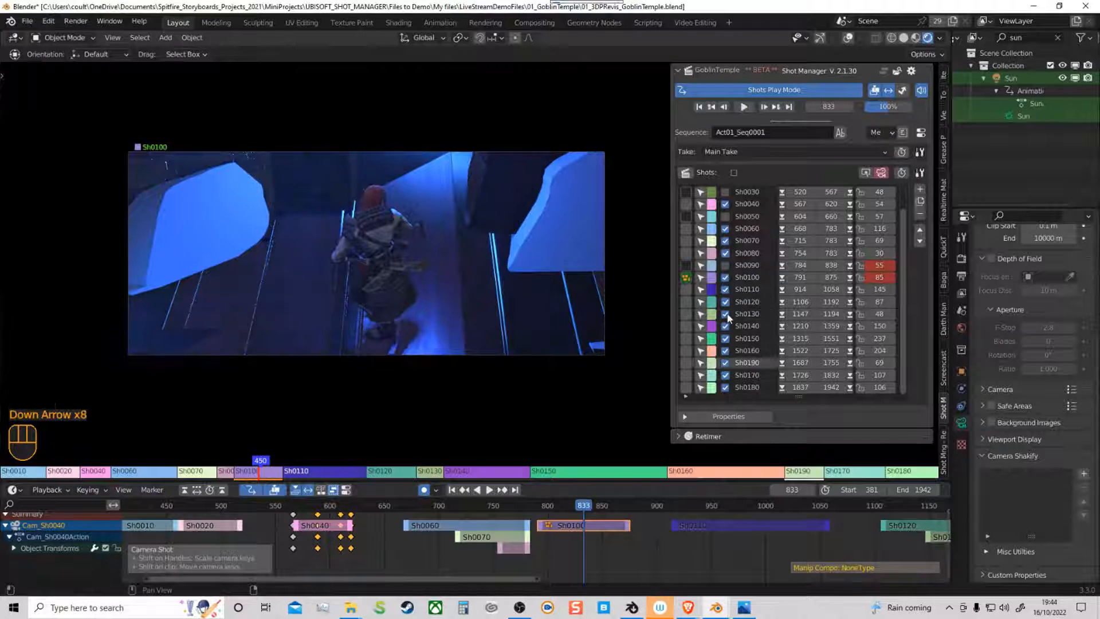
{"action": "key", "text": "Up"}
{"action": "key", "text": "Up"}
{"action": "key", "text": "Up"}
{"action": "key", "text": "Up"}
{"action": "key", "text": "Up"}
{"action": "key", "text": "Up"}
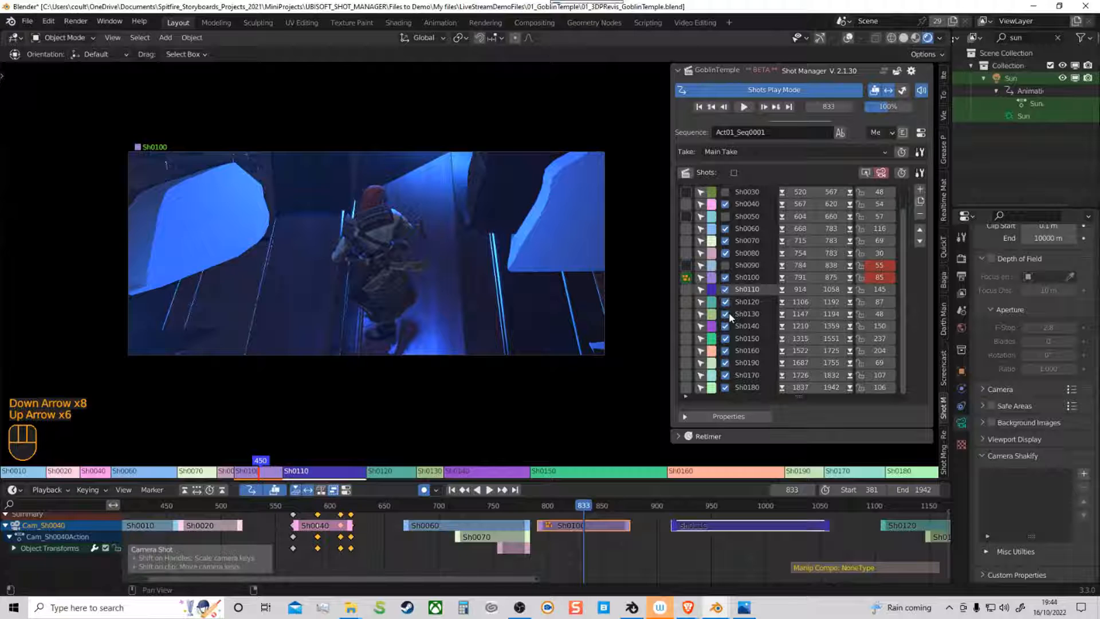
Step: Try stepping the shot list highlight between Sh0110 and its neighbouring shots, finishing on Sh0110
{"action": "key", "text": "ctrl+Down"}
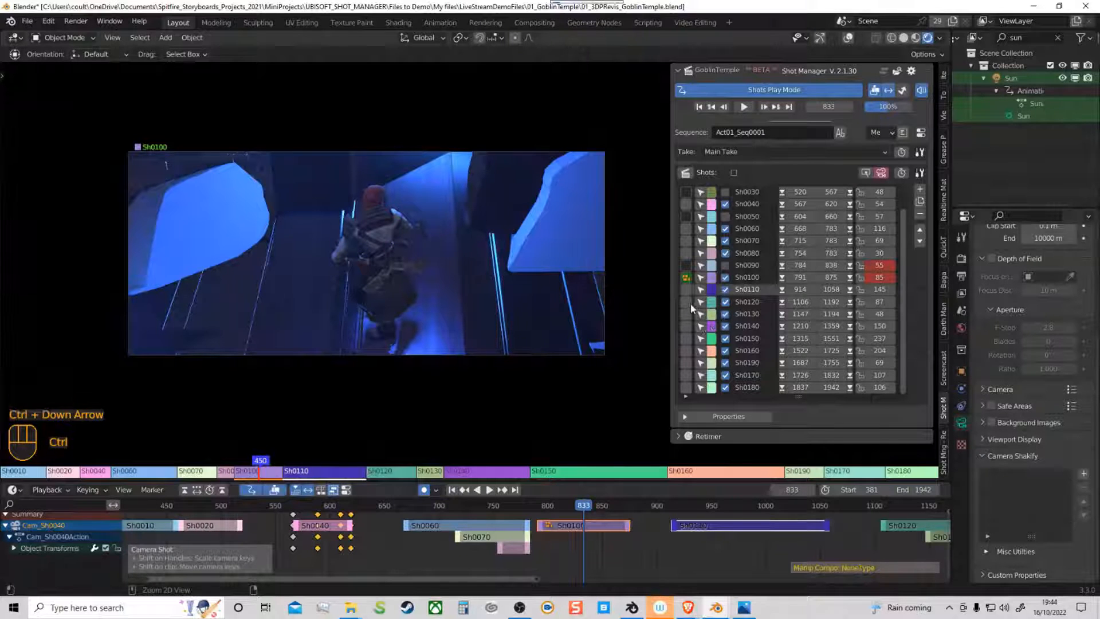
{"action": "key", "text": "ctrl+Up"}
{"action": "key", "text": "Down"}
{"action": "key", "text": "Down"}
{"action": "key", "text": "Up"}
{"action": "key", "text": "Up"}
{"action": "key", "text": "Down"}
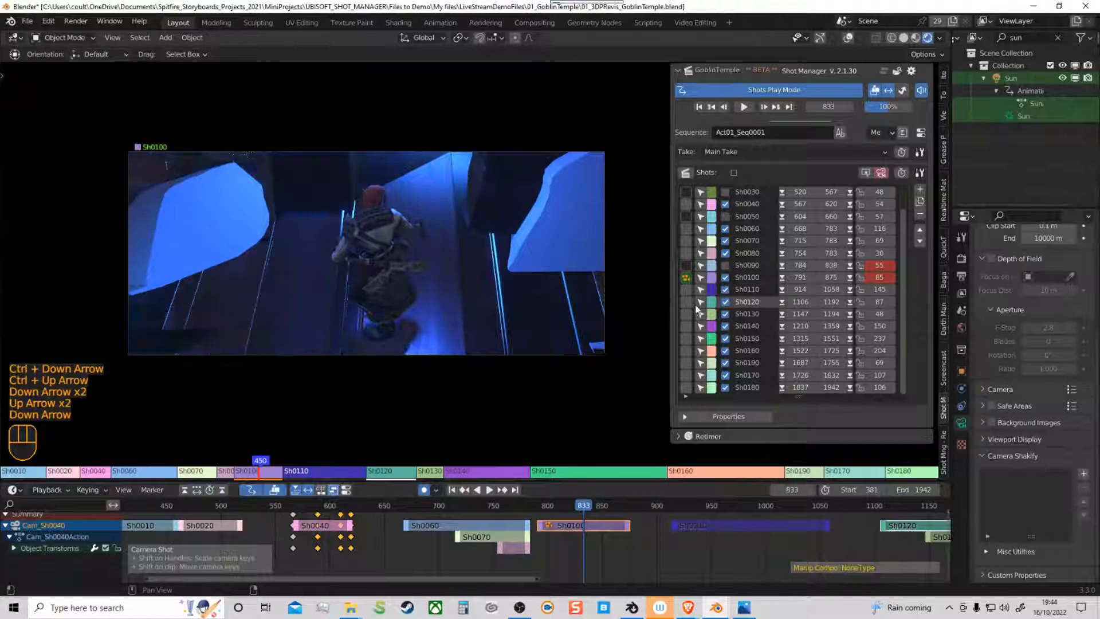
{"action": "key", "text": "Up"}
Step: Make each shot from Sh0110 to Sh0160 current in turn, ending on Sh0160
{"action": "double_click", "coordinate": [682, 289]}
{"action": "left_click", "coordinate": [690, 302]}
{"action": "left_click", "coordinate": [688, 315]}
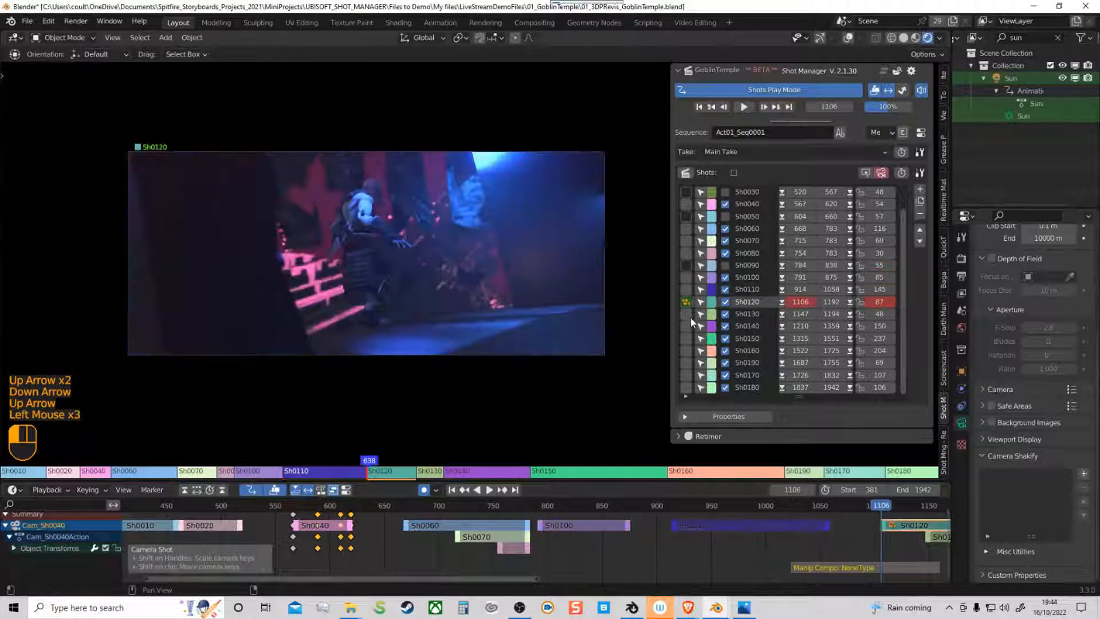
{"action": "left_click", "coordinate": [687, 327]}
{"action": "left_click", "coordinate": [686, 339]}
{"action": "left_click", "coordinate": [687, 351]}
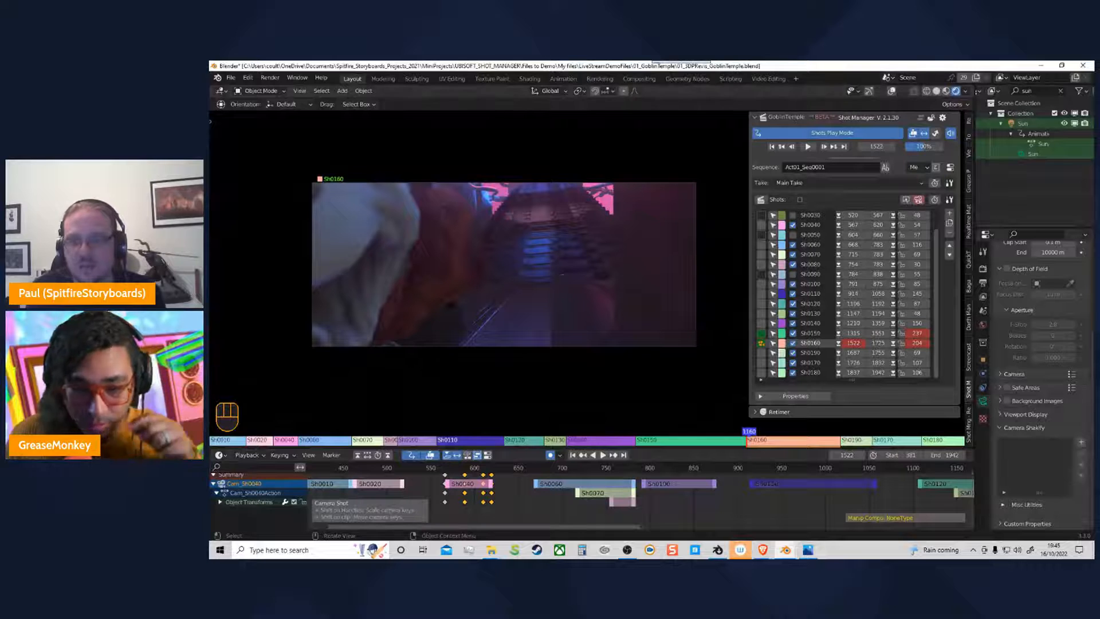
Step: Toggle Shots Play Mode off and back on
{"action": "left_click", "coordinate": [496, 302]}
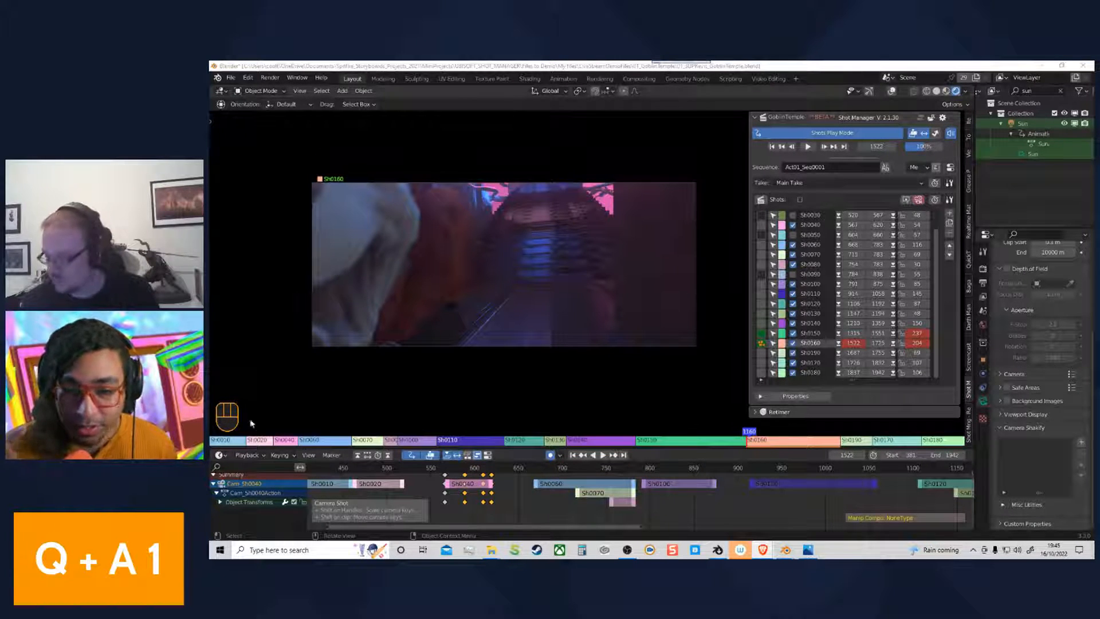
{"action": "left_click", "coordinate": [411, 457]}
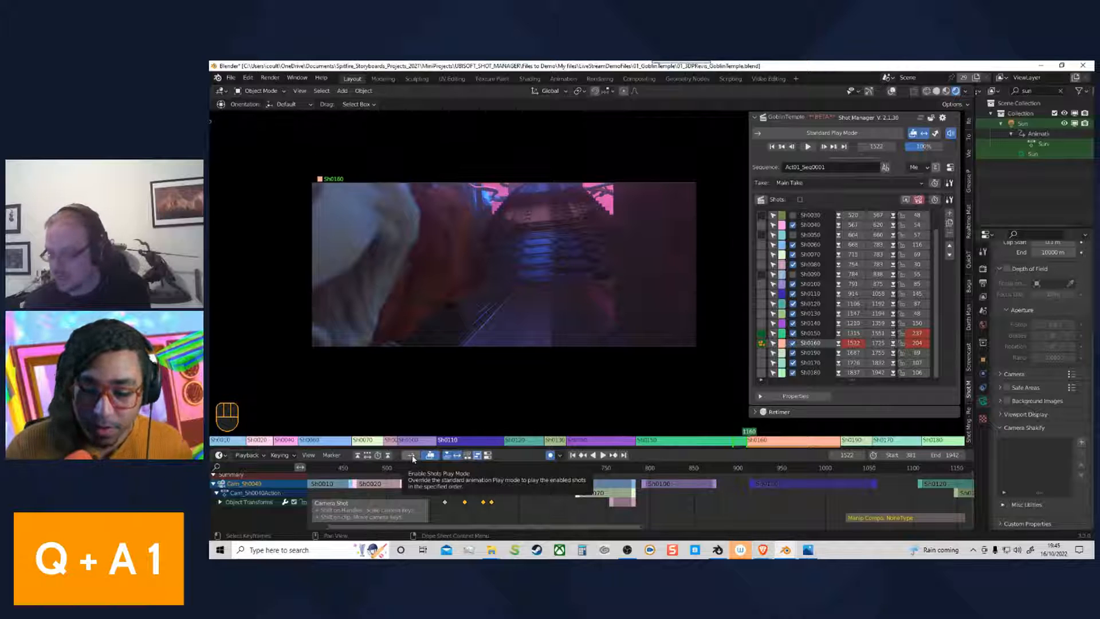
{"action": "left_click", "coordinate": [412, 455]}
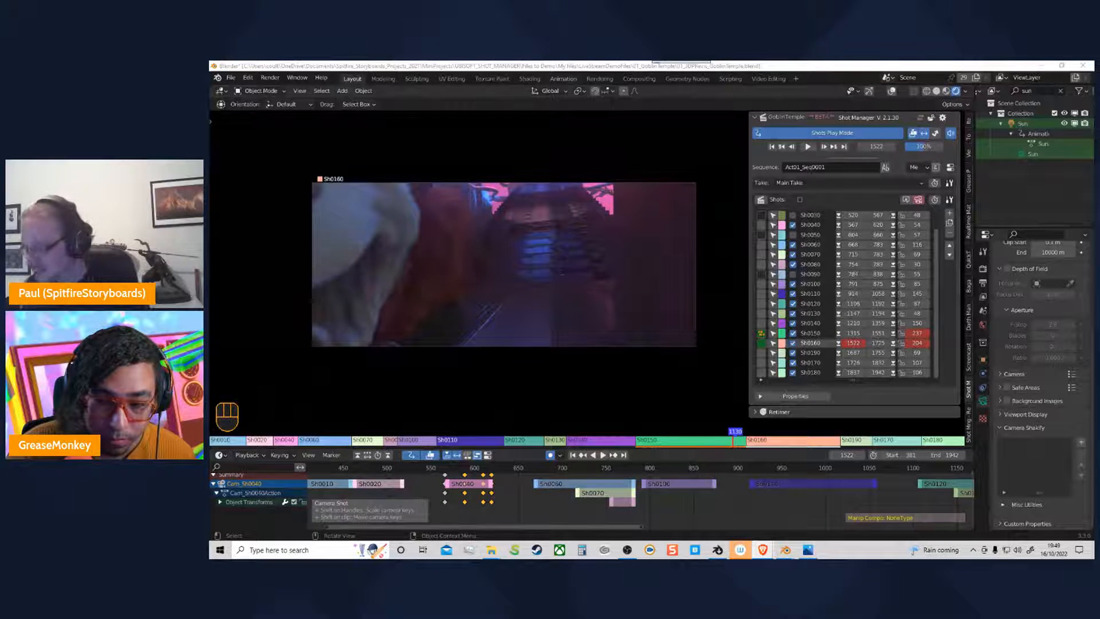
Step: Play back the edited sequence from Sh0040 and stop playback in Sh0080
{"action": "left_click", "coordinate": [434, 468]}
{"action": "key", "text": "space"}
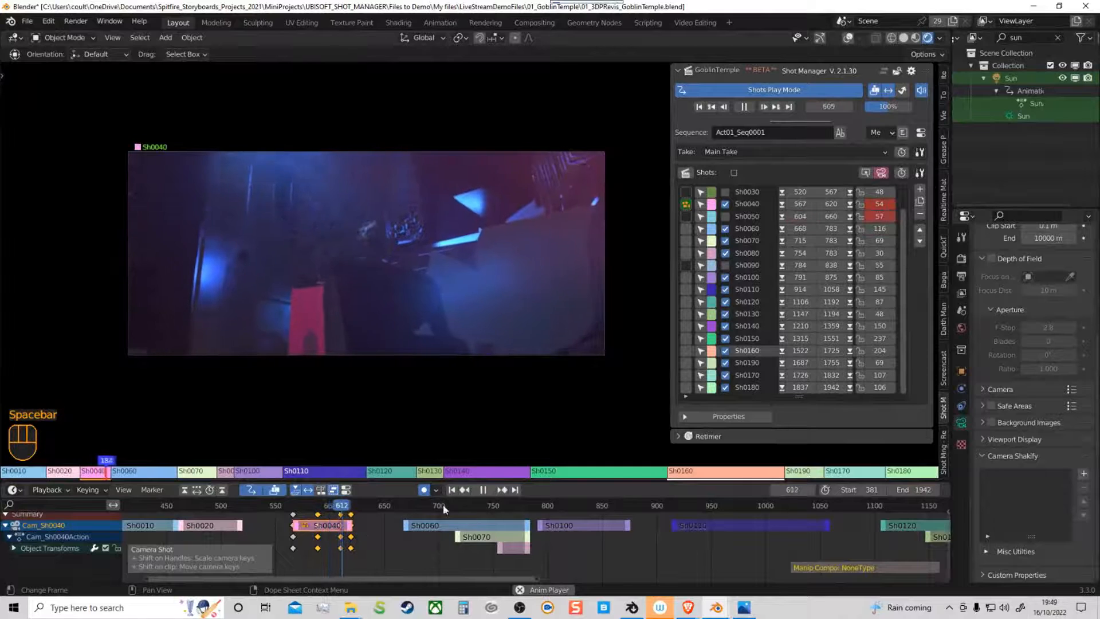
{"action": "left_click", "coordinate": [442, 507]}
{"action": "key", "text": "space"}
{"action": "key", "text": "space"}
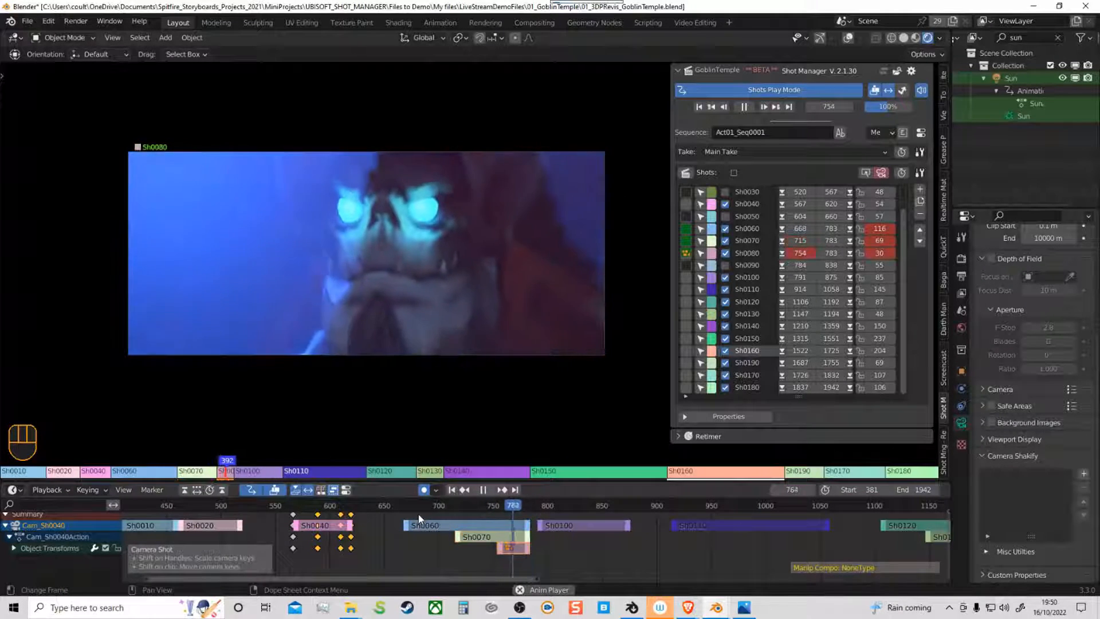
{"action": "key", "text": "space"}
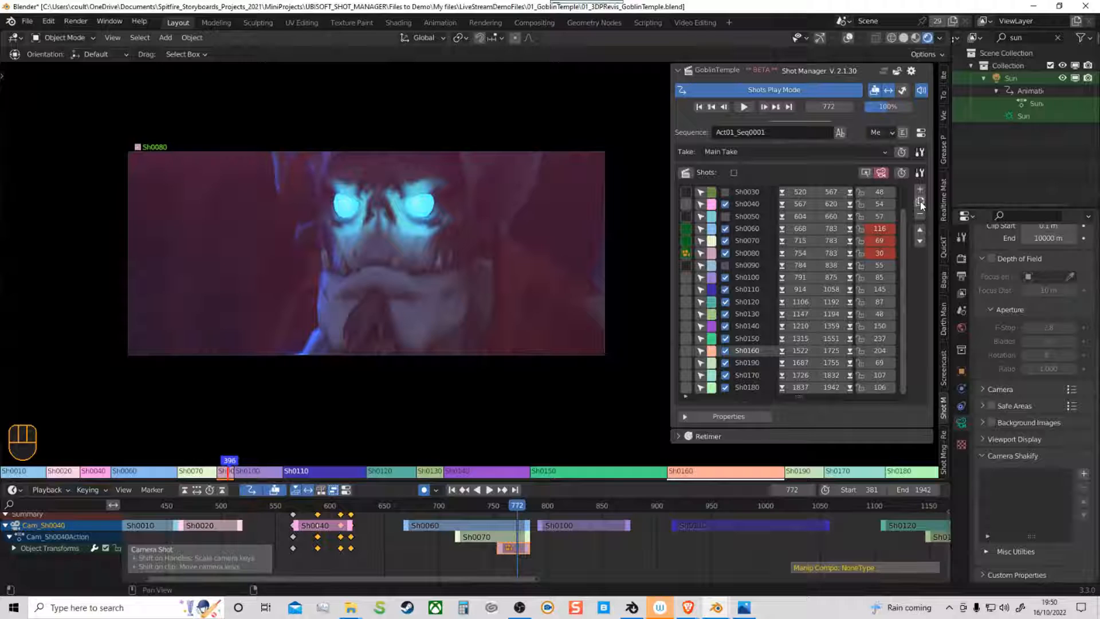
Step: Make Sh0160 the current shot and examine the options for duplicating it, without creating a copy
{"action": "left_click", "coordinate": [687, 351]}
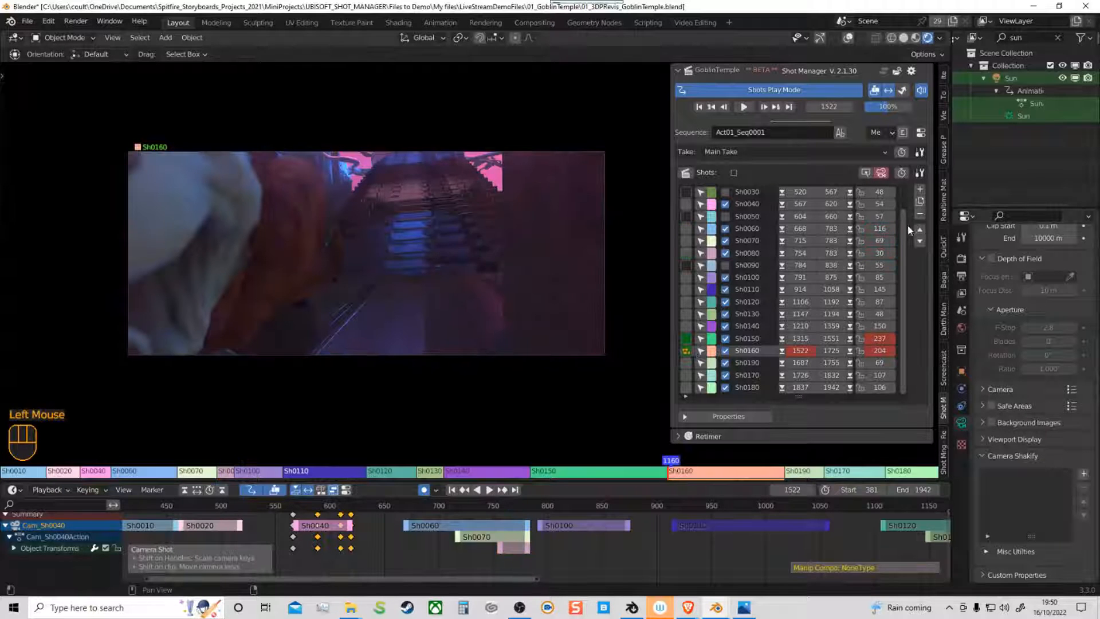
{"action": "left_click", "coordinate": [920, 201]}
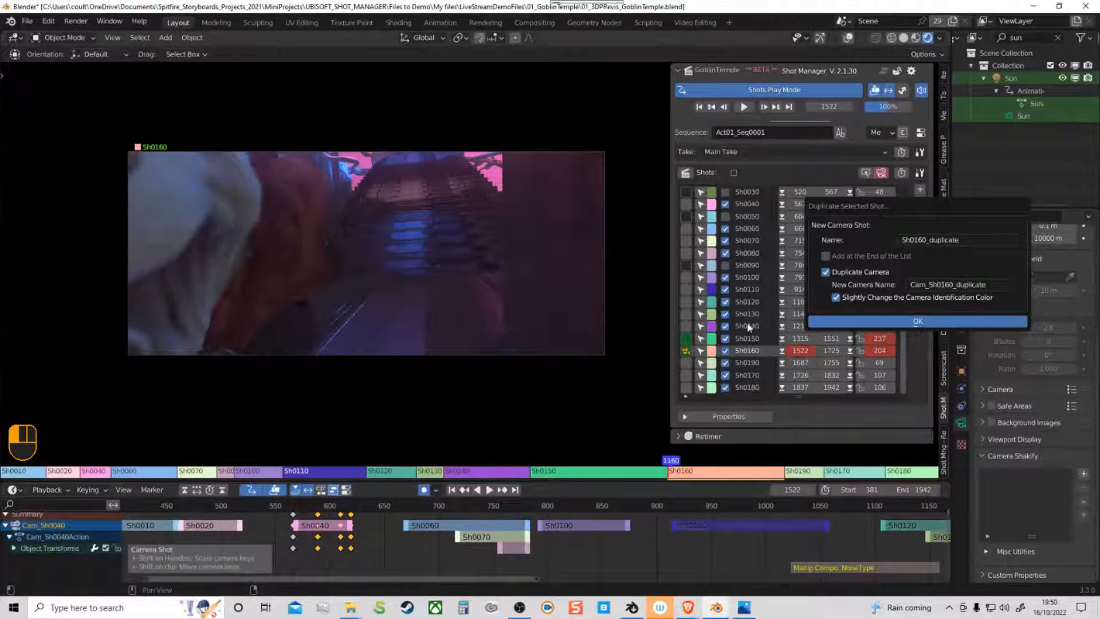
{"action": "left_click", "coordinate": [837, 176]}
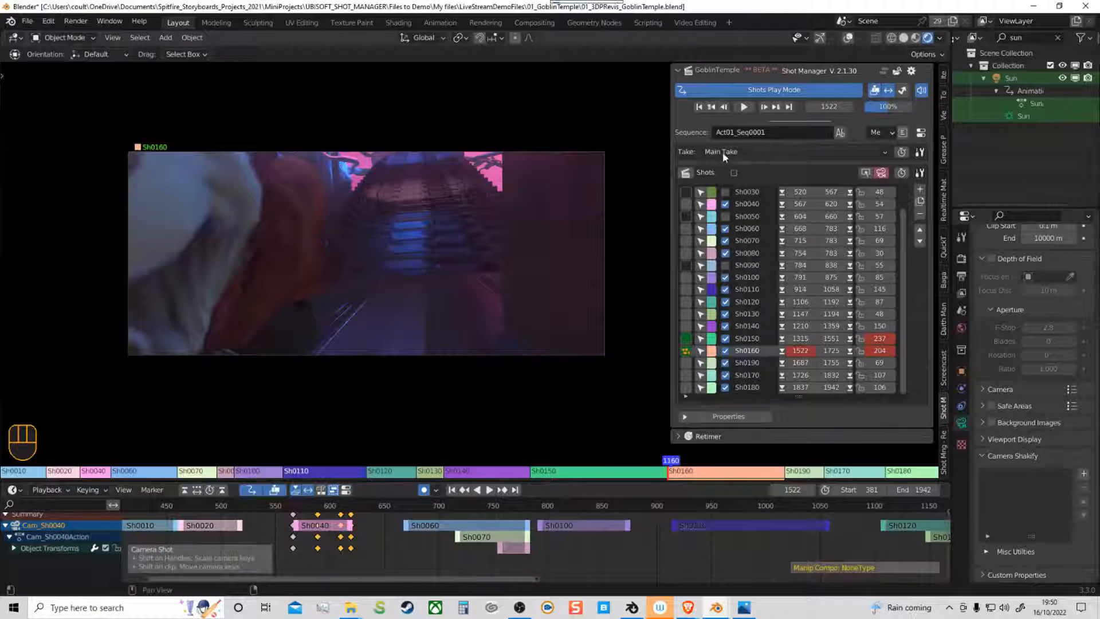
Step: Try to duplicate Main Take as Main Take_duplicate, including disabled shots and duplicating the cameras
{"action": "left_click", "coordinate": [921, 153]}
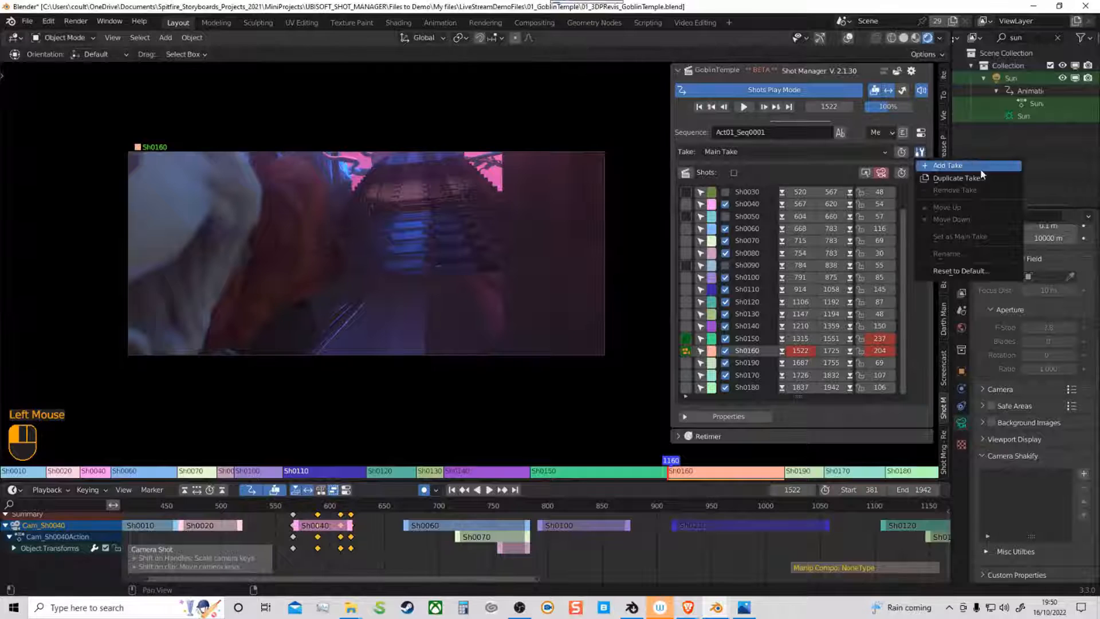
{"action": "left_click", "coordinate": [956, 179]}
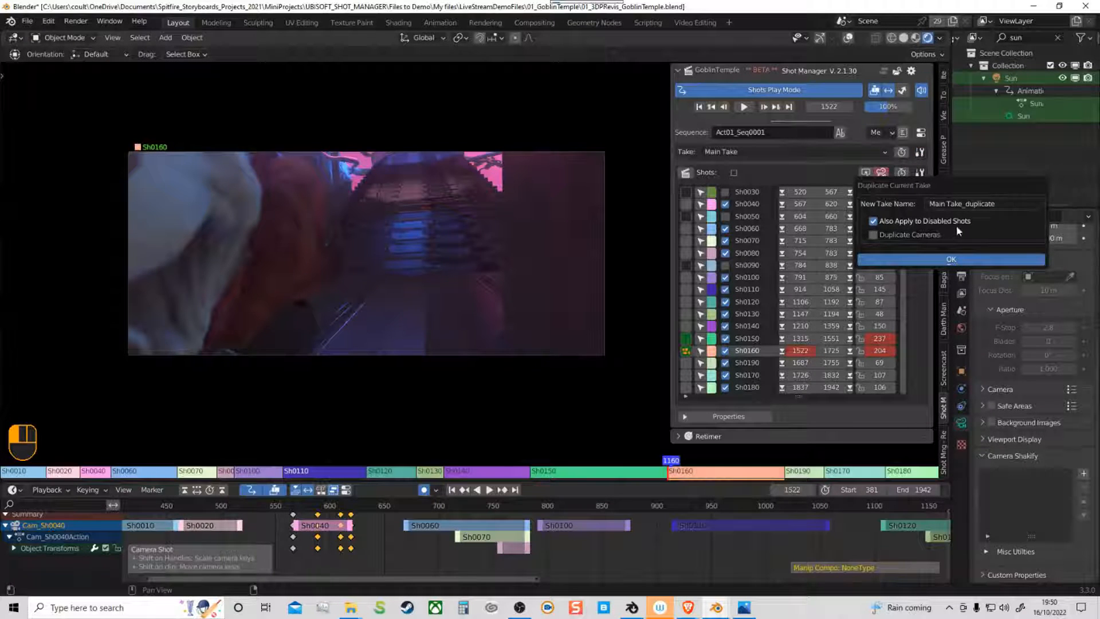
{"action": "left_click", "coordinate": [873, 235]}
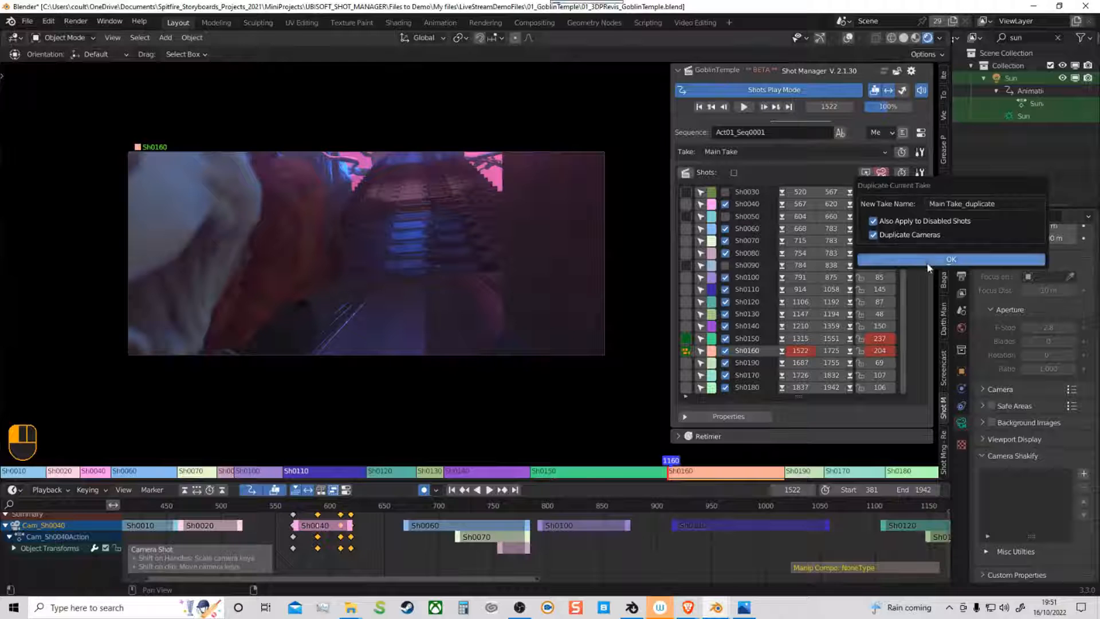
{"action": "left_click", "coordinate": [983, 262]}
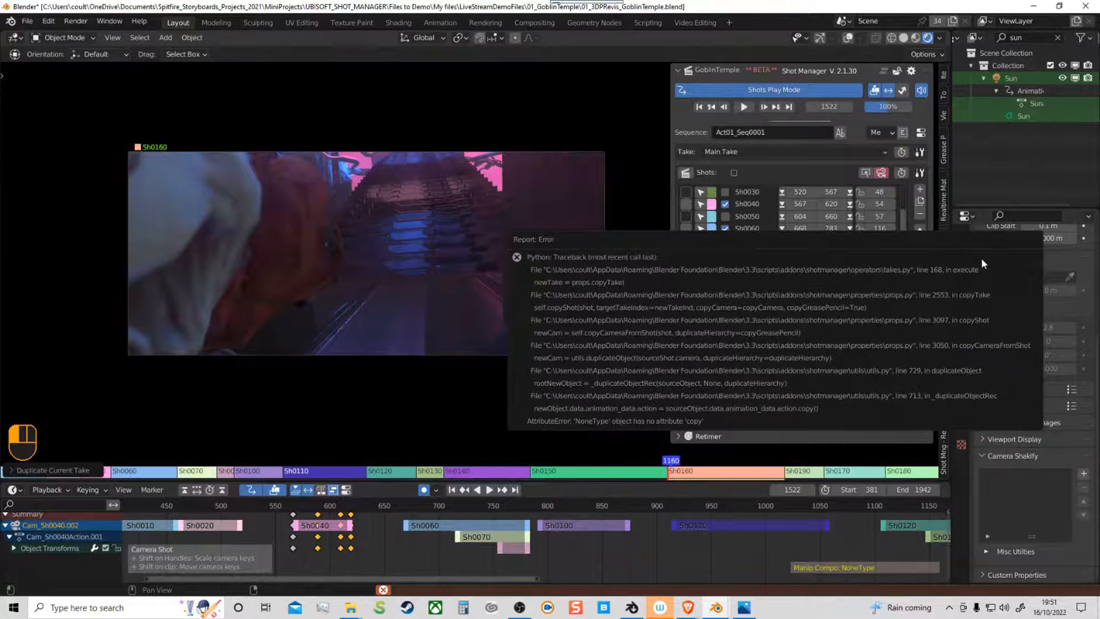
{"action": "left_click", "coordinate": [801, 165]}
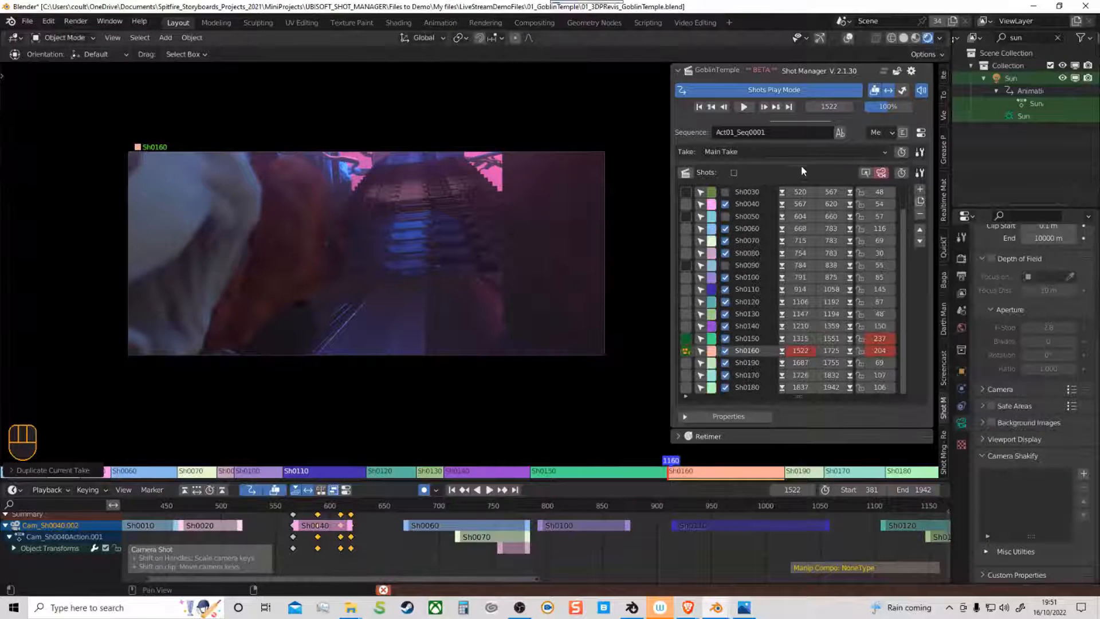
Step: Duplicate Main Take as Main Take_duplicate, with both Duplicate Cameras and Also Apply to Disabled Shots turned off
{"action": "left_click", "coordinate": [920, 152]}
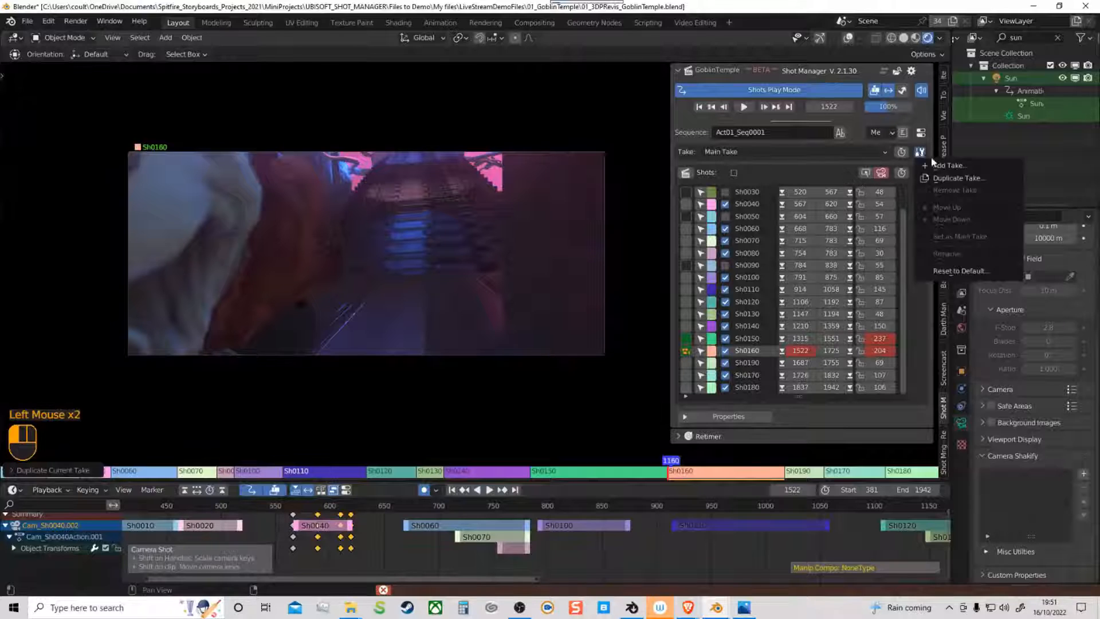
{"action": "left_click", "coordinate": [952, 179]}
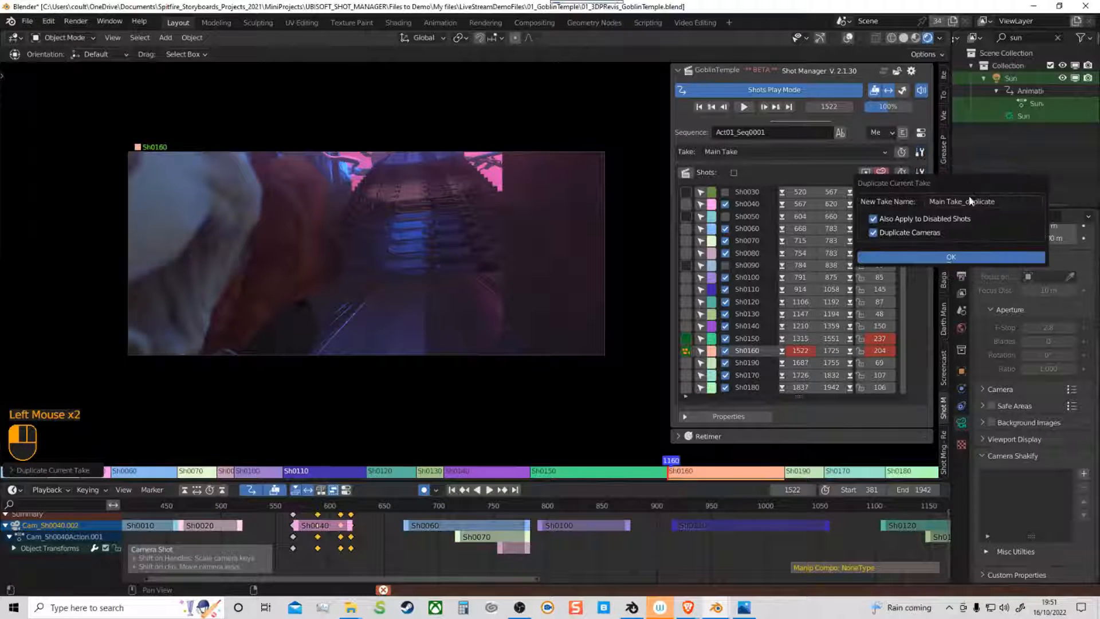
{"action": "left_click", "coordinate": [874, 233]}
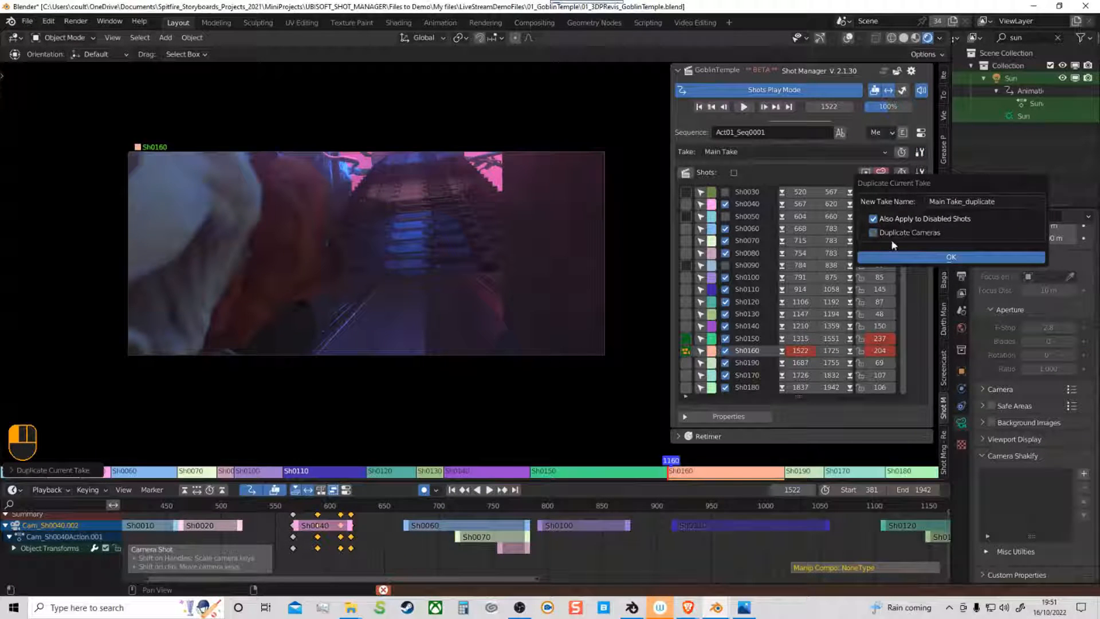
{"action": "left_click", "coordinate": [873, 220]}
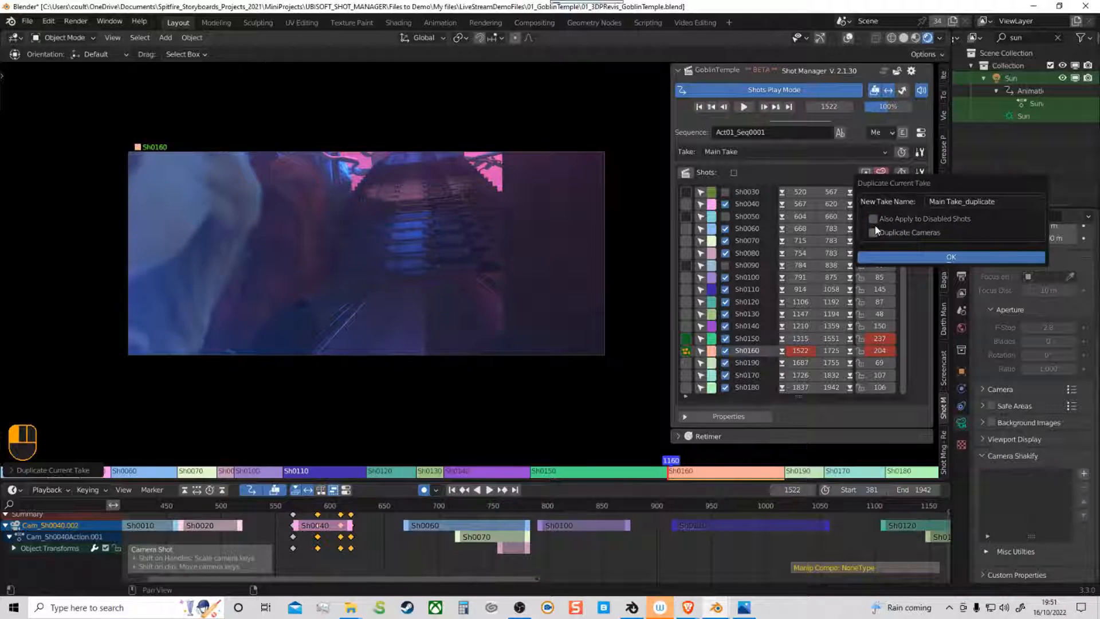
{"action": "left_click", "coordinate": [895, 259]}
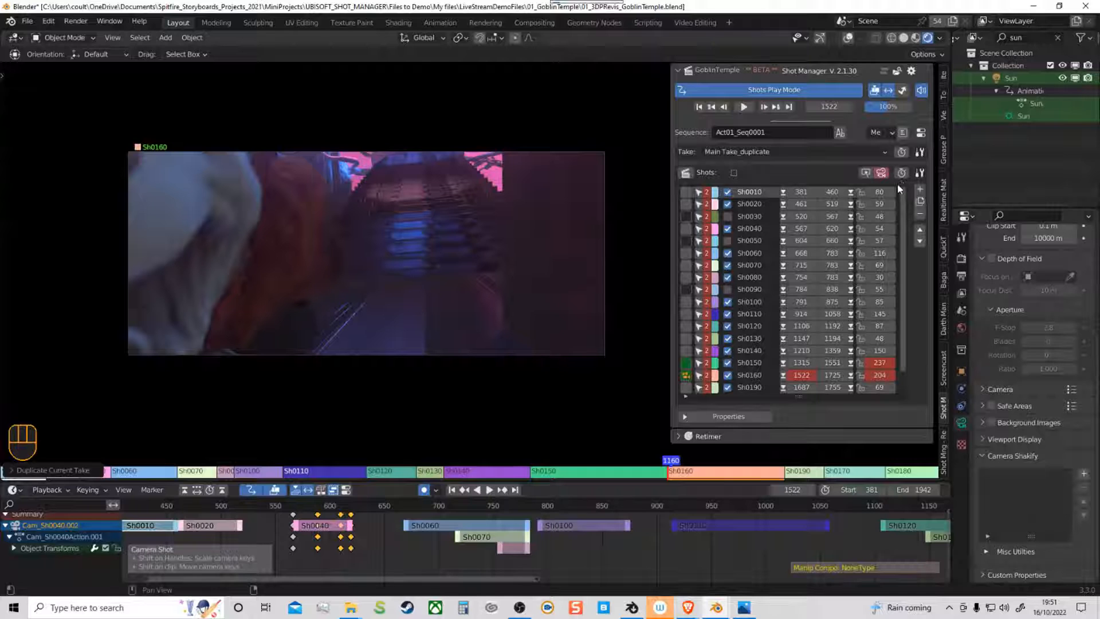
{"action": "left_click", "coordinate": [920, 173]}
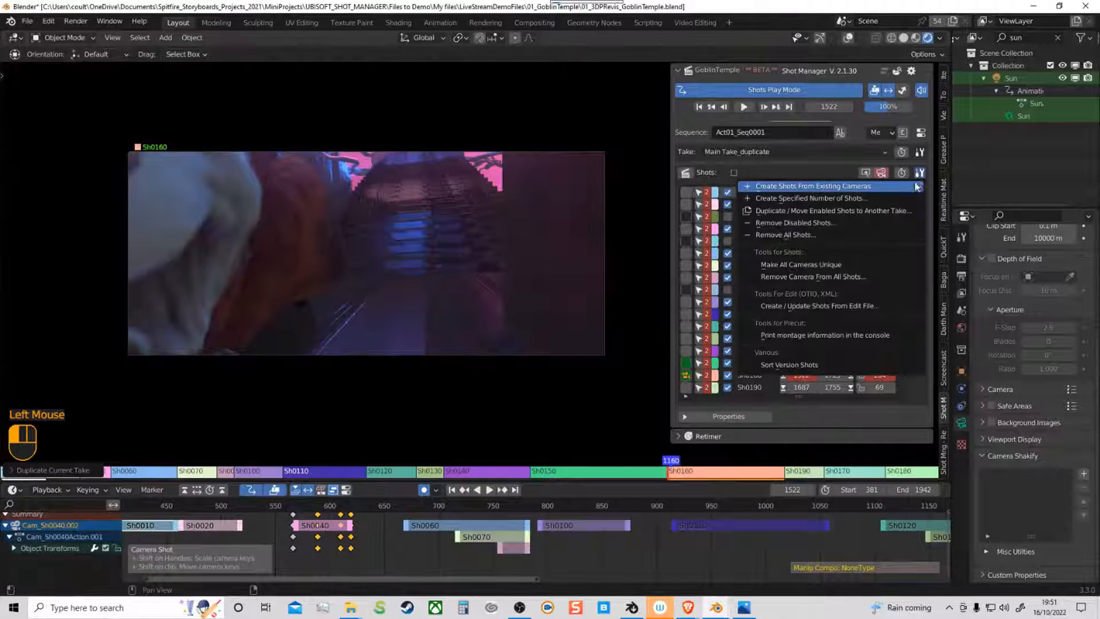
{"action": "left_click", "coordinate": [920, 153]}
{"action": "left_click", "coordinate": [920, 152]}
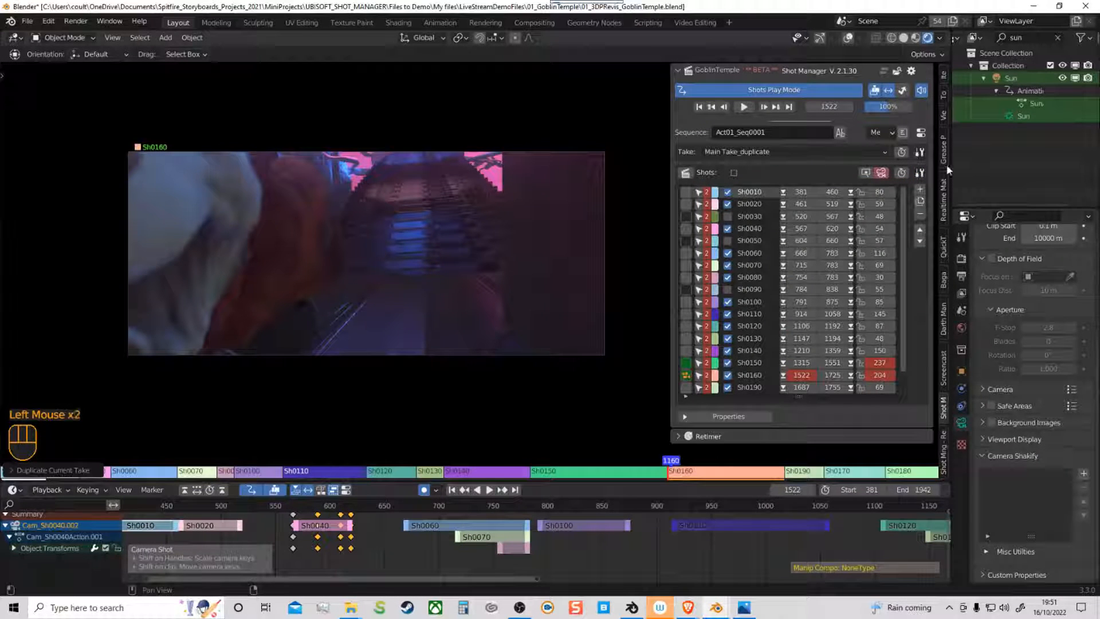
{"action": "left_click", "coordinate": [920, 152]}
{"action": "left_click", "coordinate": [956, 179]}
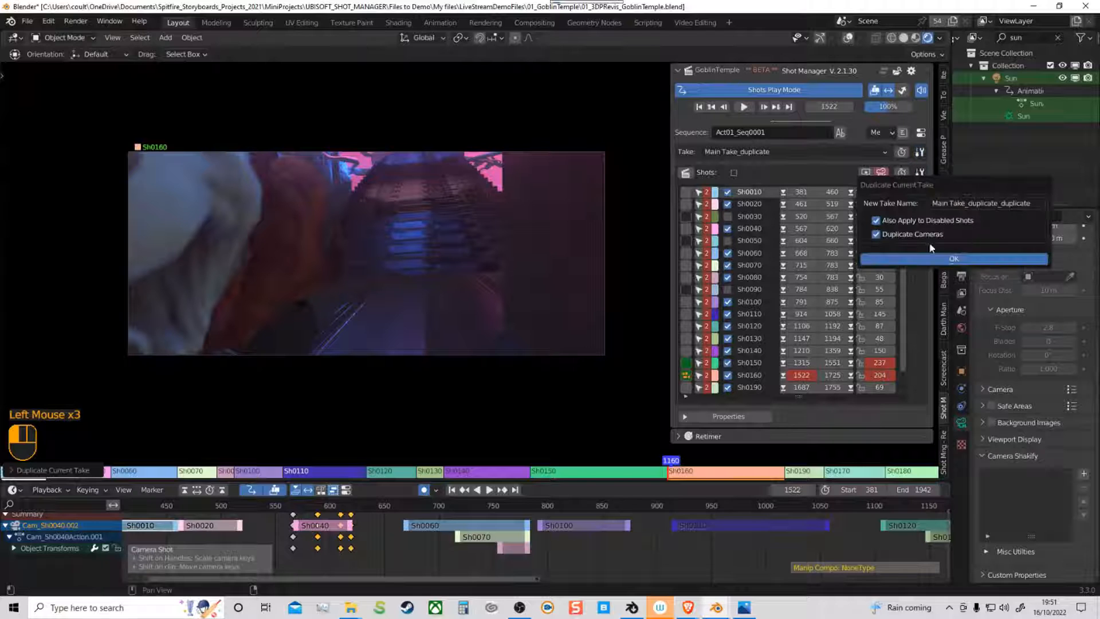
{"action": "left_click", "coordinate": [886, 261]}
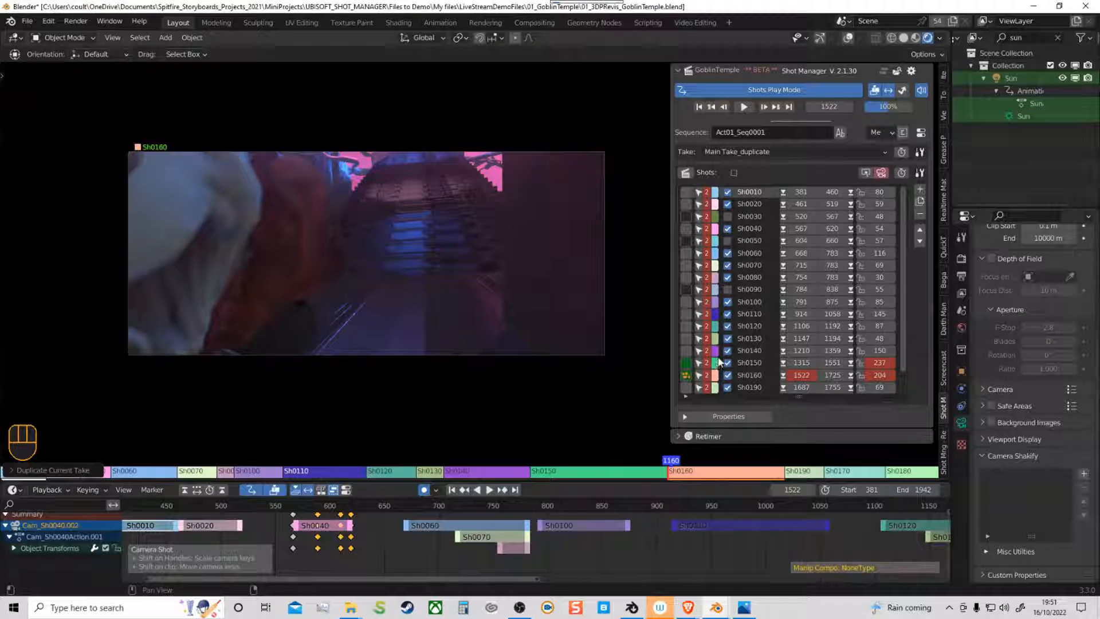
Step: Try to give every shot in Main Take_duplicate its own camera with Make All Cameras Unique, repeating the operation once
{"action": "left_click", "coordinate": [920, 174]}
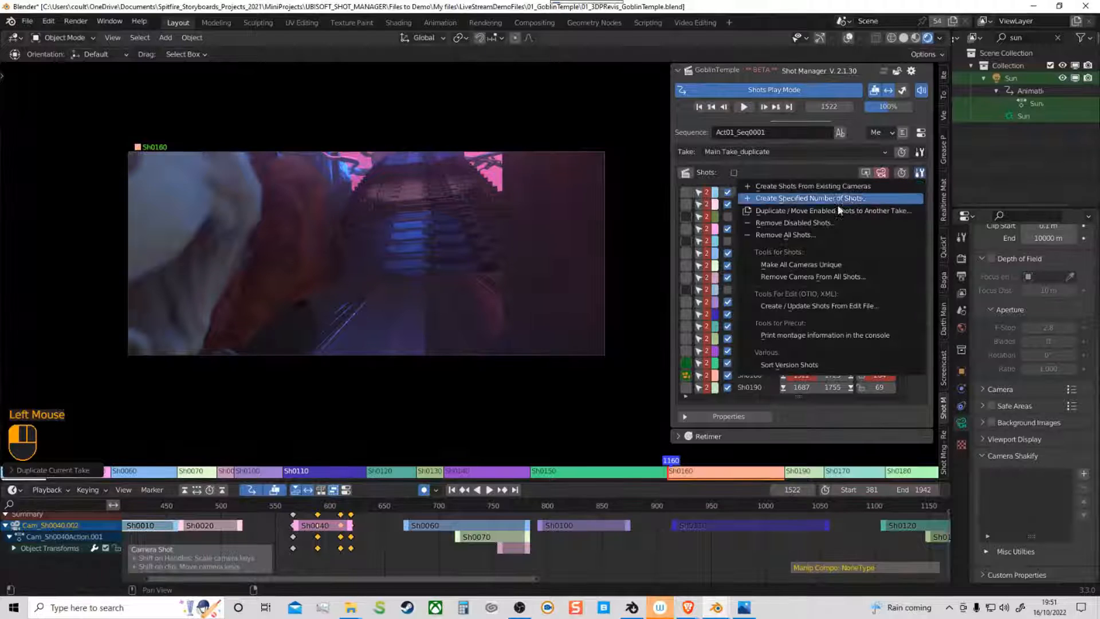
{"action": "left_click", "coordinate": [828, 266]}
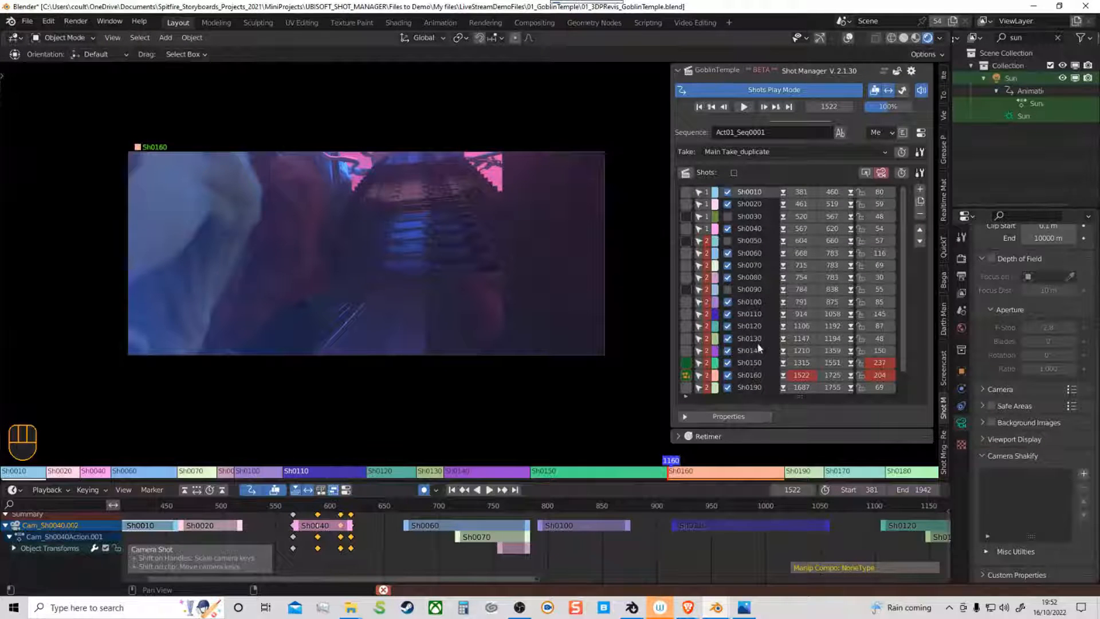
{"action": "mouse_move", "coordinate": [904, 342]}
{"action": "left_mouse_down"}
{"action": "mouse_move", "coordinate": [904, 367]}
{"action": "mouse_move", "coordinate": [903, 338]}
{"action": "left_mouse_up"}
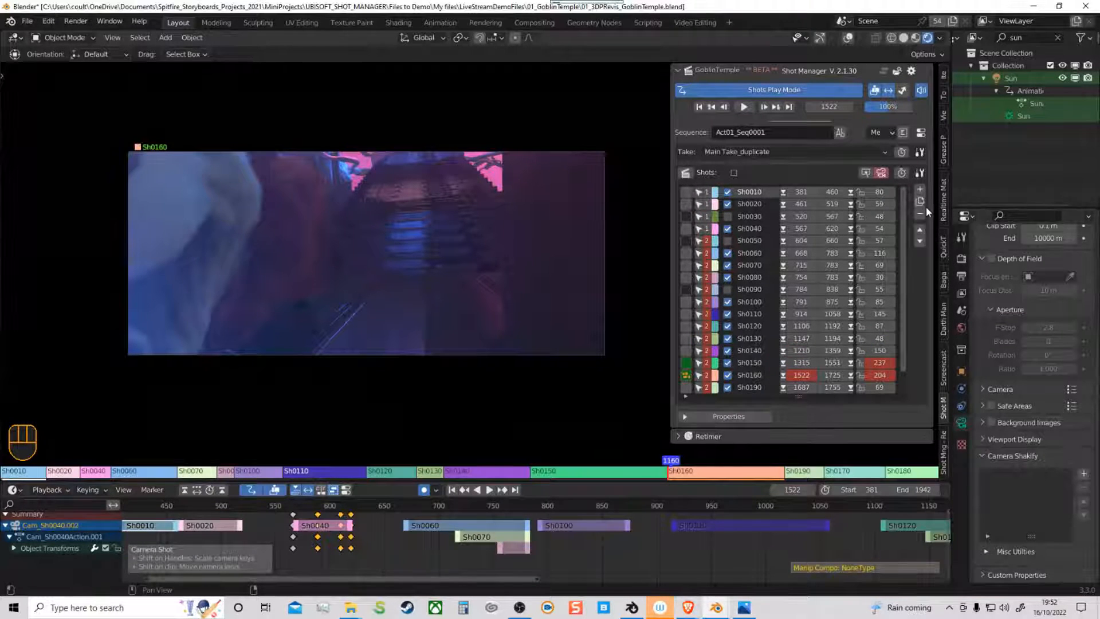
{"action": "left_click", "coordinate": [920, 172]}
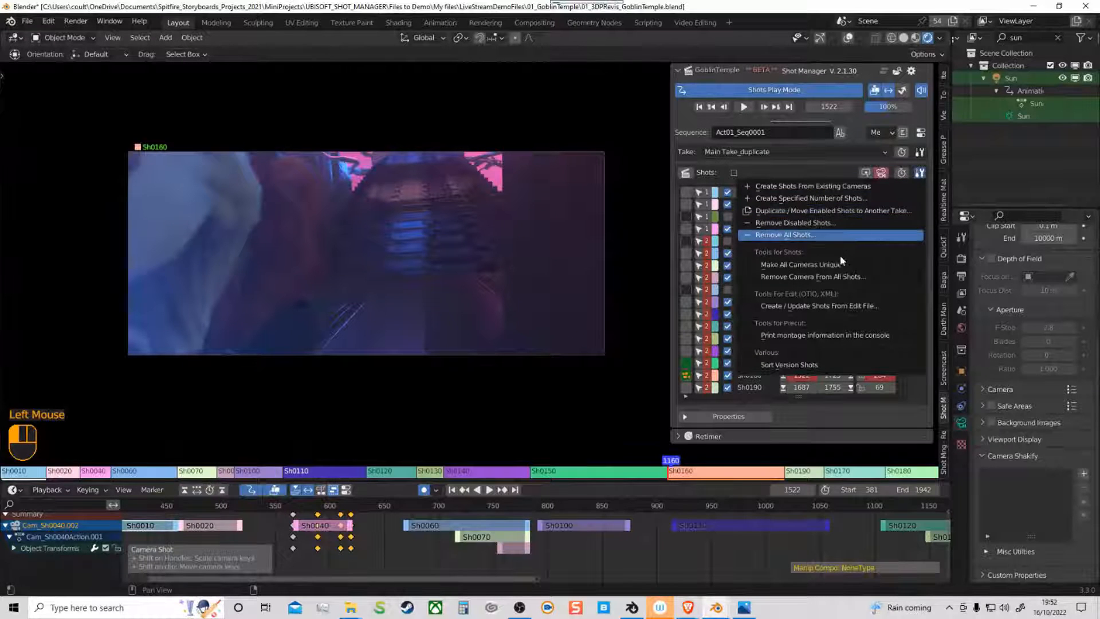
{"action": "left_click", "coordinate": [849, 271]}
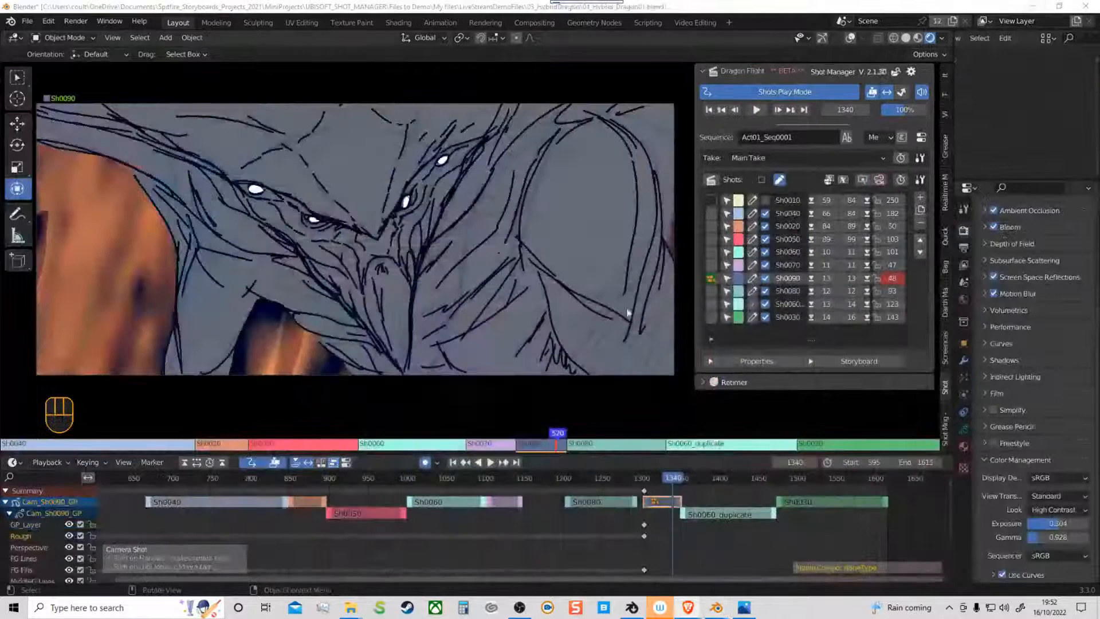
Step: Minimize the open windows and switch to Blender Launcher to launch Blender 3.2.2
{"action": "left_click", "coordinate": [1033, 8]}
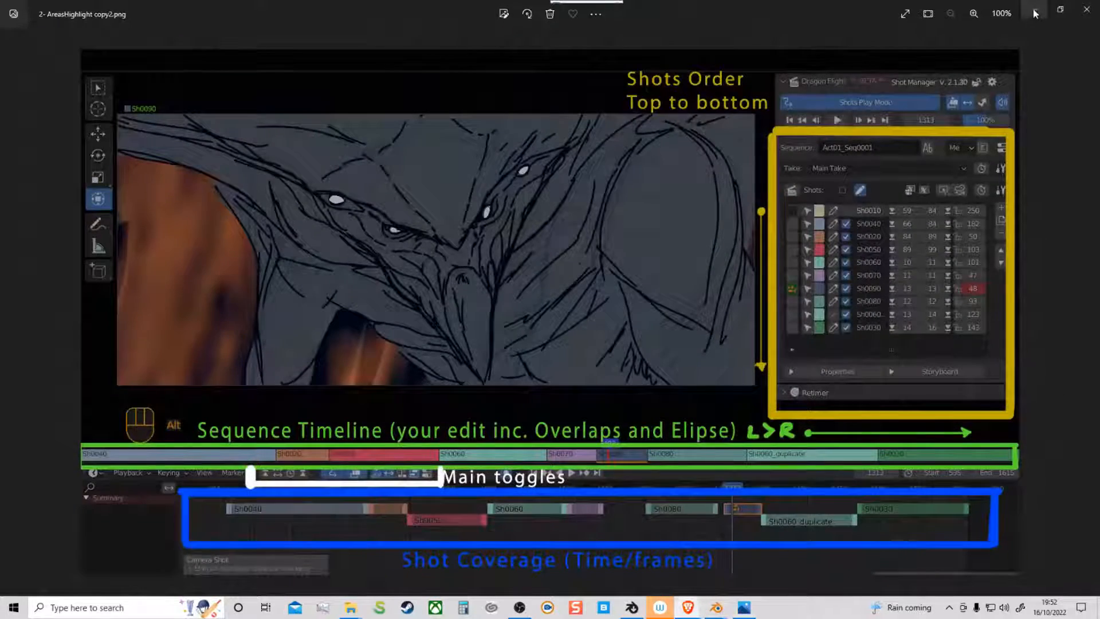
{"action": "left_click", "coordinate": [1036, 13]}
{"action": "left_click", "coordinate": [1034, 12]}
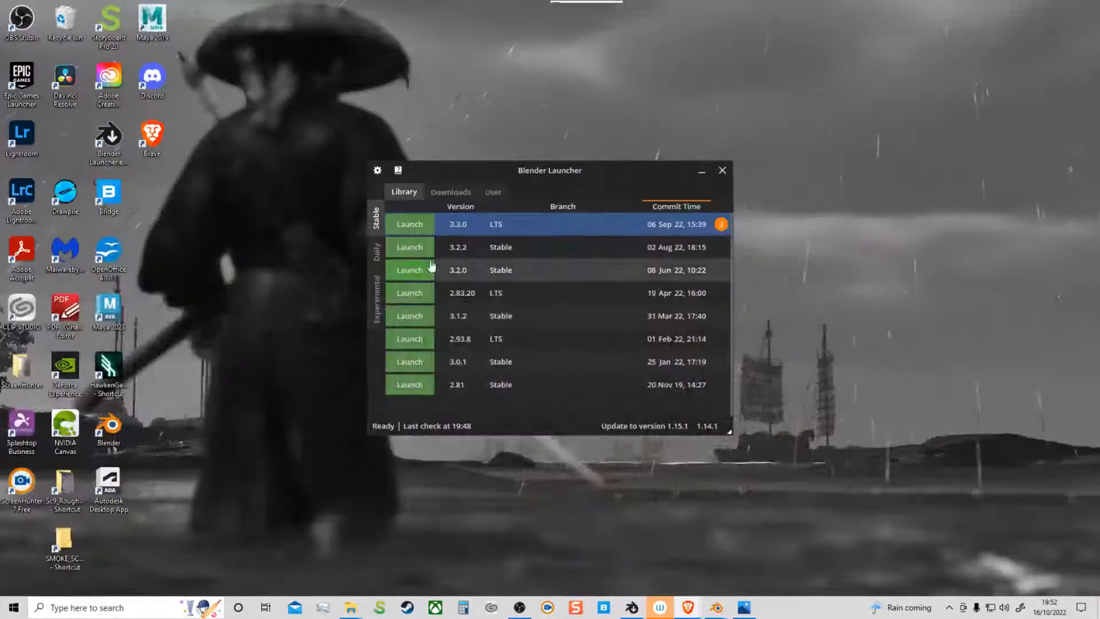
{"action": "left_click", "coordinate": [412, 248]}
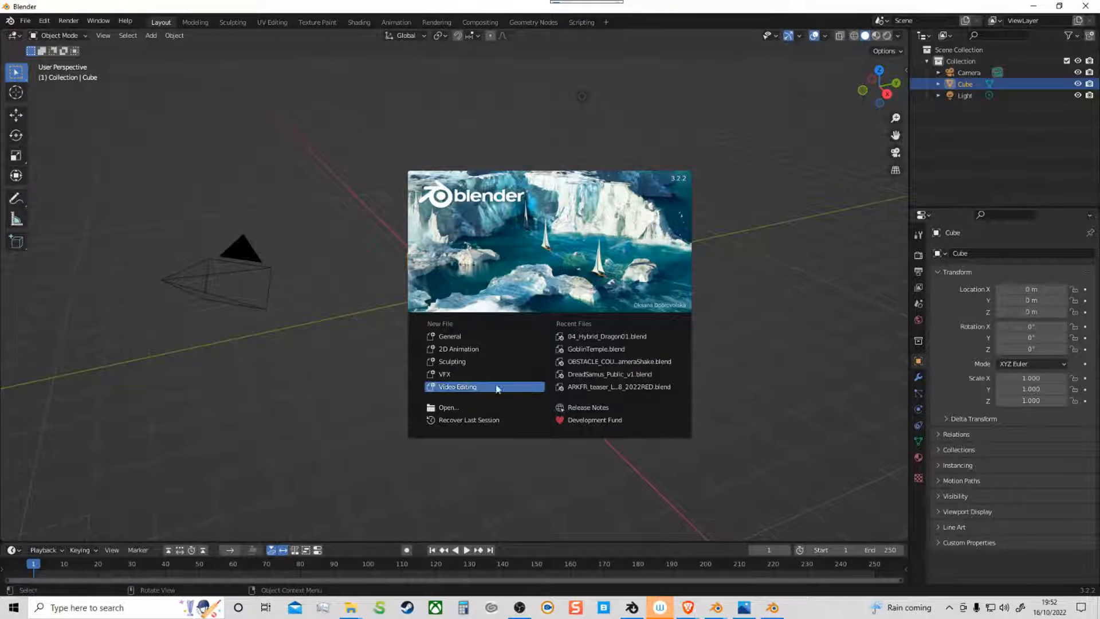
Step: Open 01_3DPRevis_GoblinTemple.blend from the 01_GoblinTemple folder
{"action": "left_click", "coordinate": [25, 21]}
{"action": "left_click", "coordinate": [25, 21]}
{"action": "left_click", "coordinate": [47, 51]}
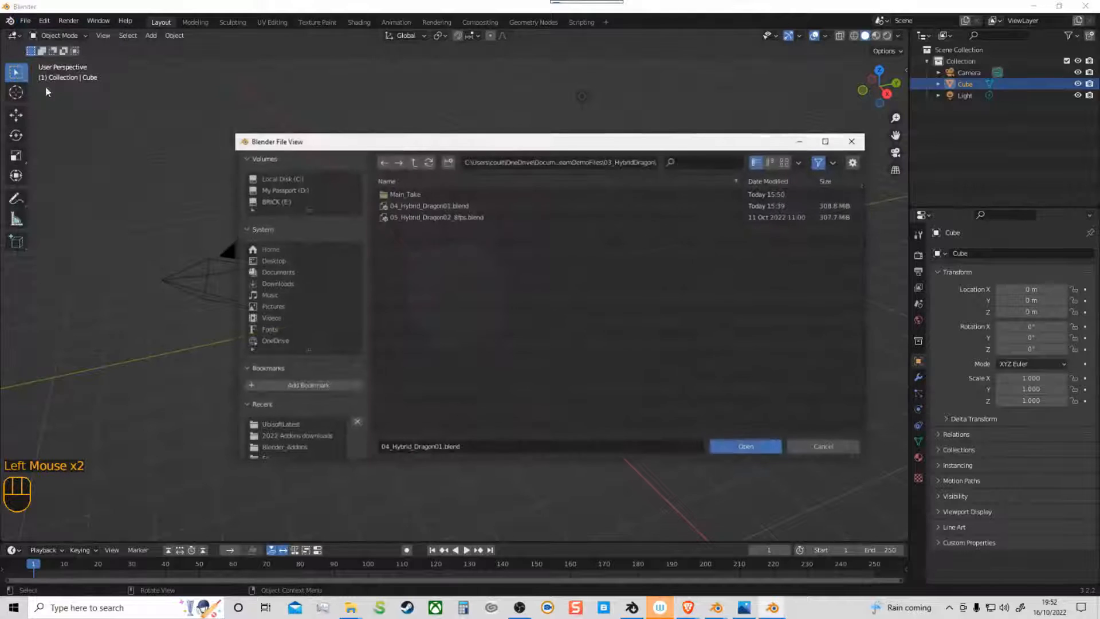
{"action": "left_click", "coordinate": [413, 162]}
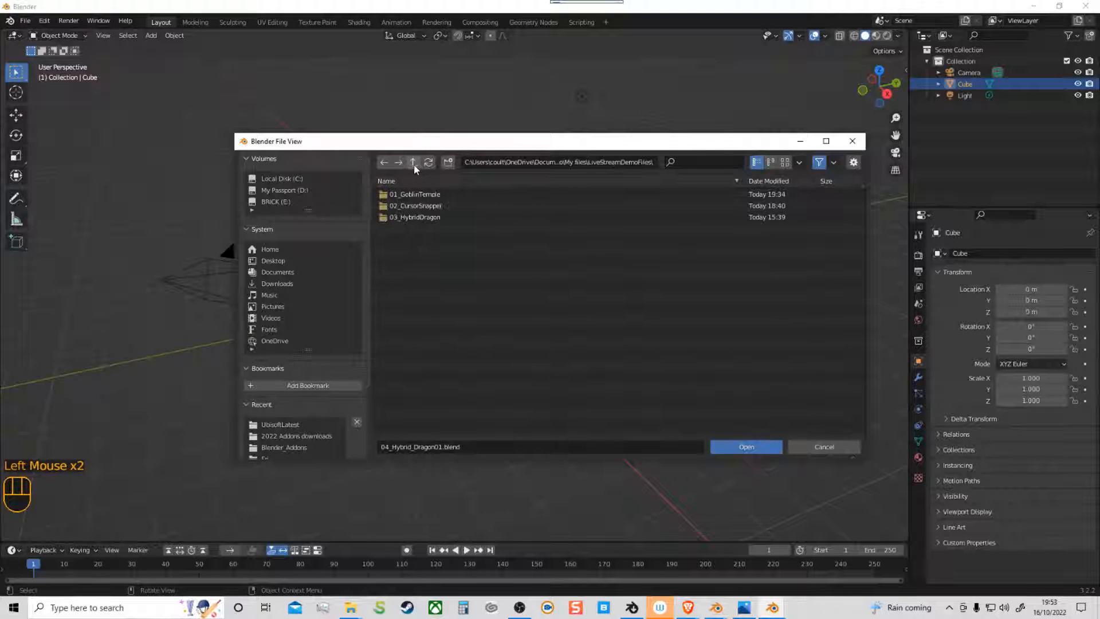
{"action": "double_click", "coordinate": [423, 195]}
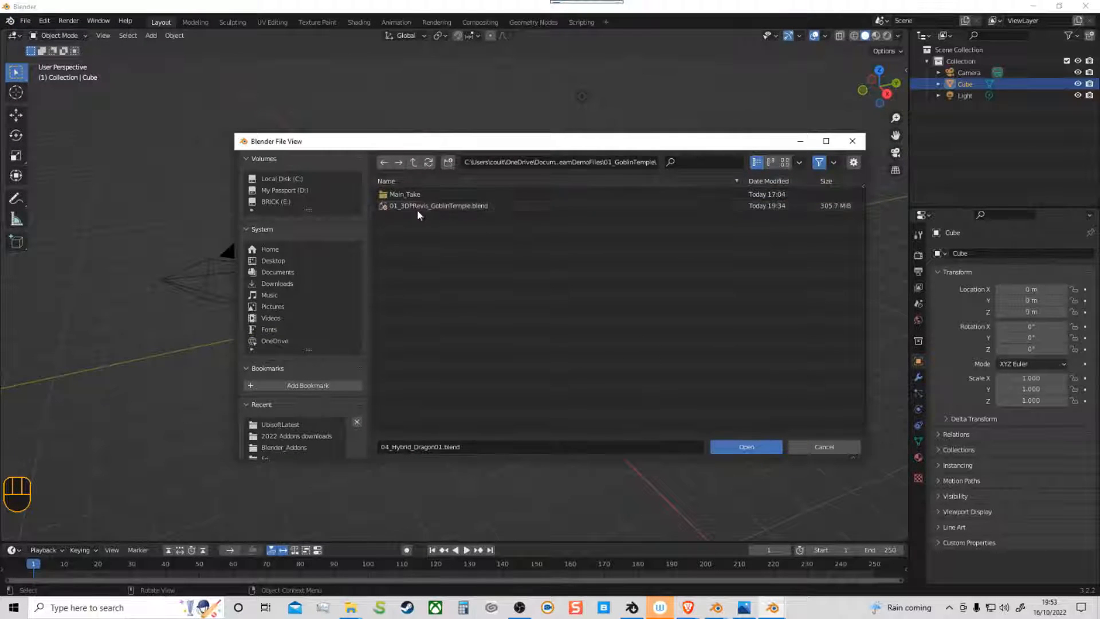
{"action": "left_click", "coordinate": [424, 206]}
{"action": "left_click", "coordinate": [736, 447]}
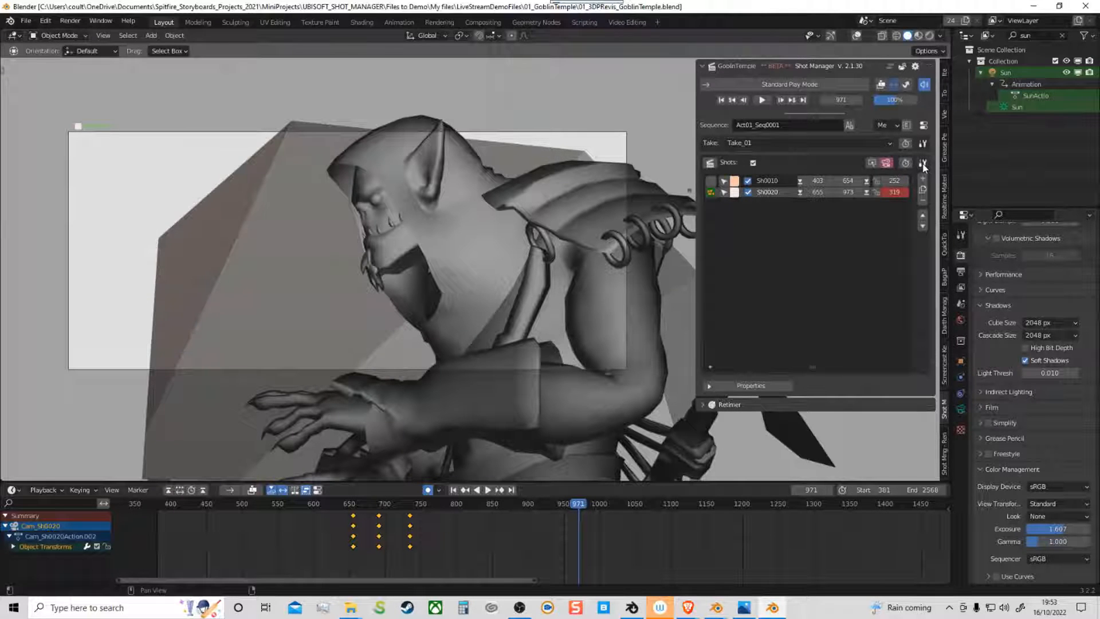
Step: Switch to Main Take and try to duplicate it as Main Take_duplicate with Also Apply to Disabled Shots and Duplicate Cameras turned on
{"action": "left_click", "coordinate": [888, 143]}
{"action": "left_click", "coordinate": [798, 155]}
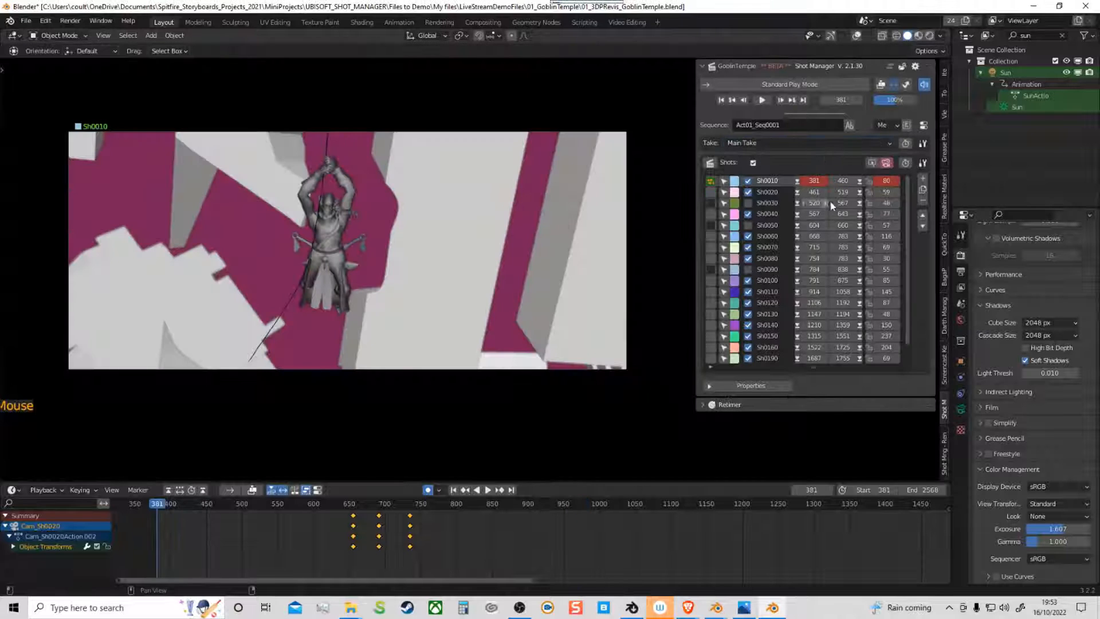
{"action": "left_click", "coordinate": [923, 144]}
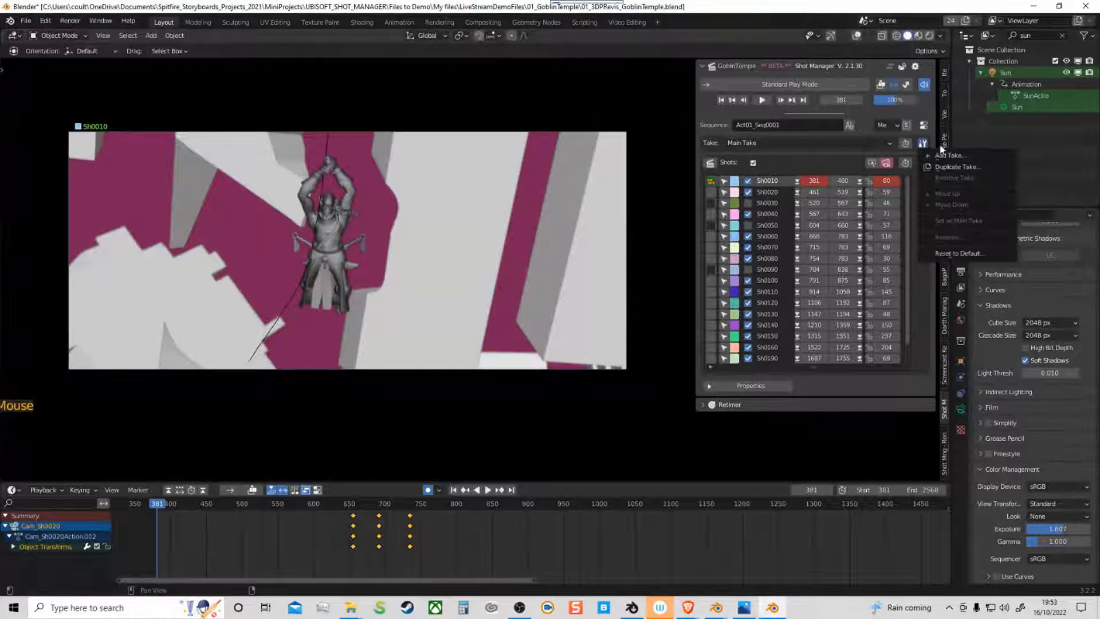
{"action": "left_click", "coordinate": [959, 170]}
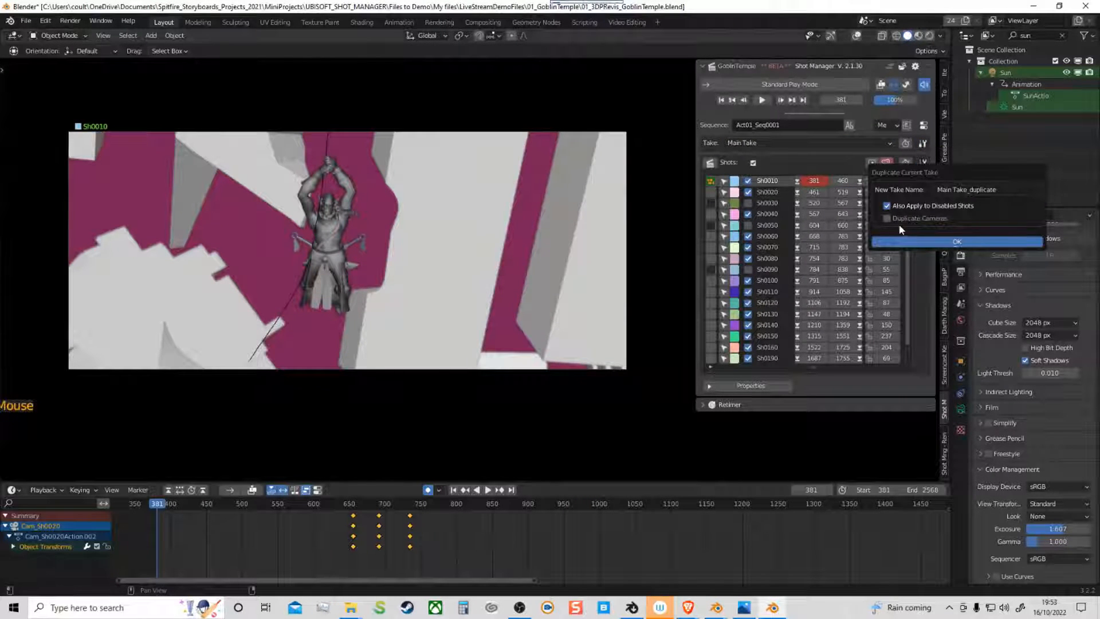
{"action": "left_click", "coordinate": [931, 240]}
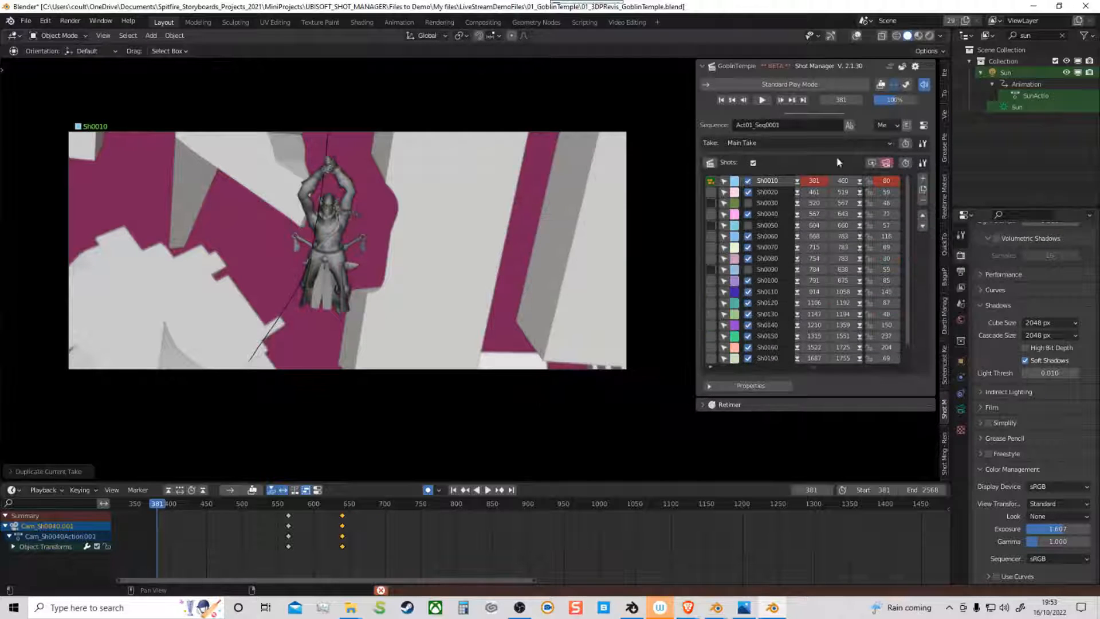
Step: Duplicate Main Take again as Main Take_duplicate, without duplicating its cameras
{"action": "left_click", "coordinate": [923, 143]}
{"action": "left_click", "coordinate": [959, 168]}
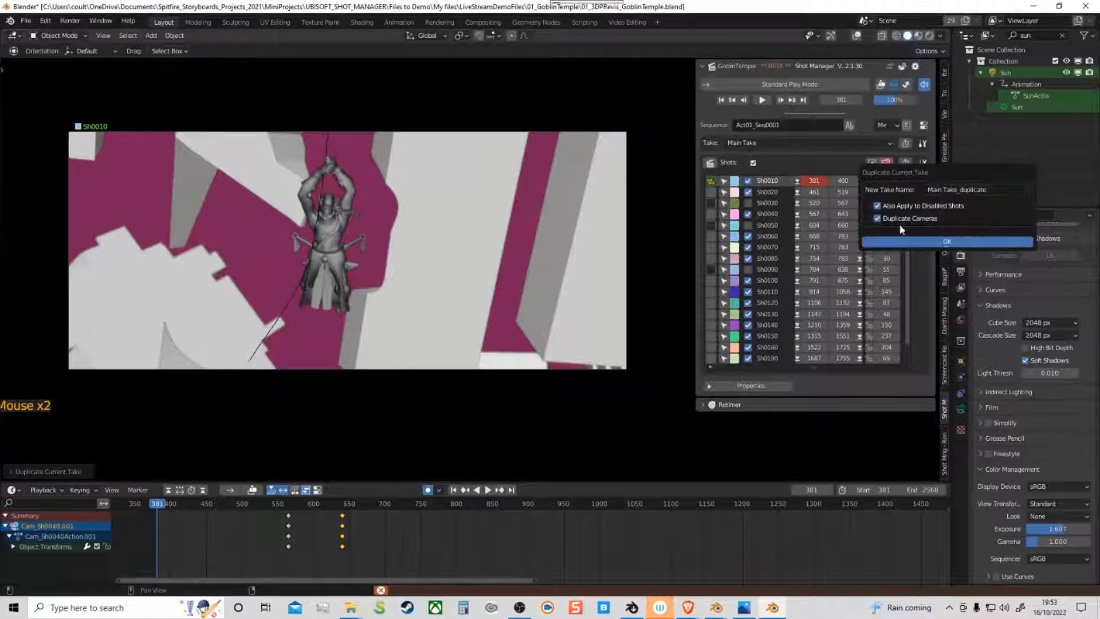
{"action": "left_click", "coordinate": [916, 242]}
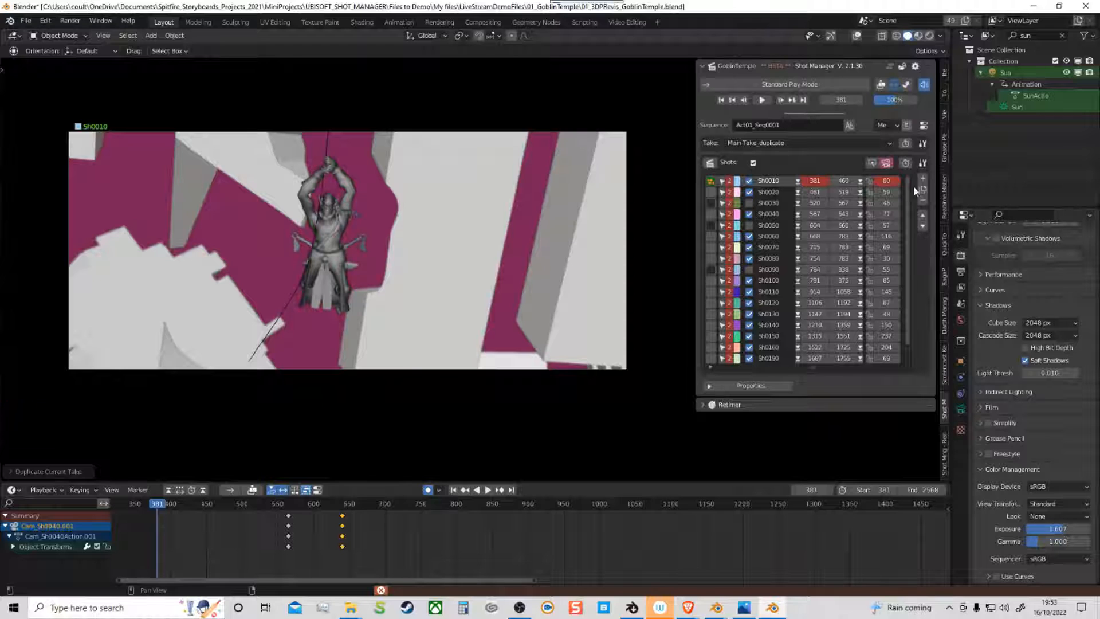
Step: Try Make All Cameras Unique on the shots of Main Take_duplicate
{"action": "left_click", "coordinate": [923, 165]}
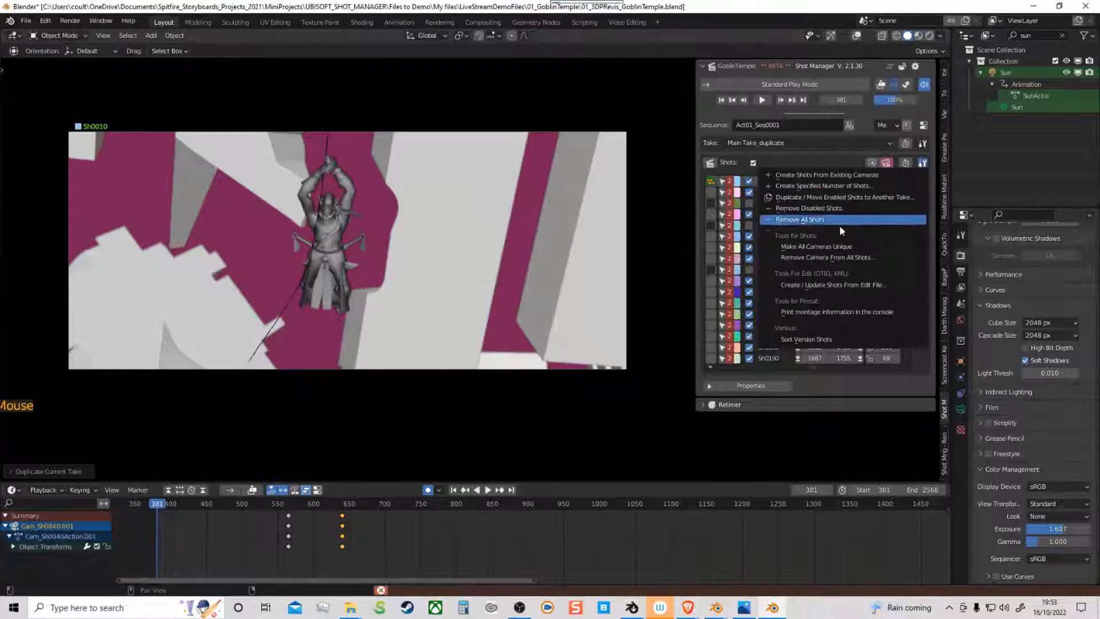
{"action": "left_click", "coordinate": [850, 246]}
{"action": "left_click", "coordinate": [776, 177]}
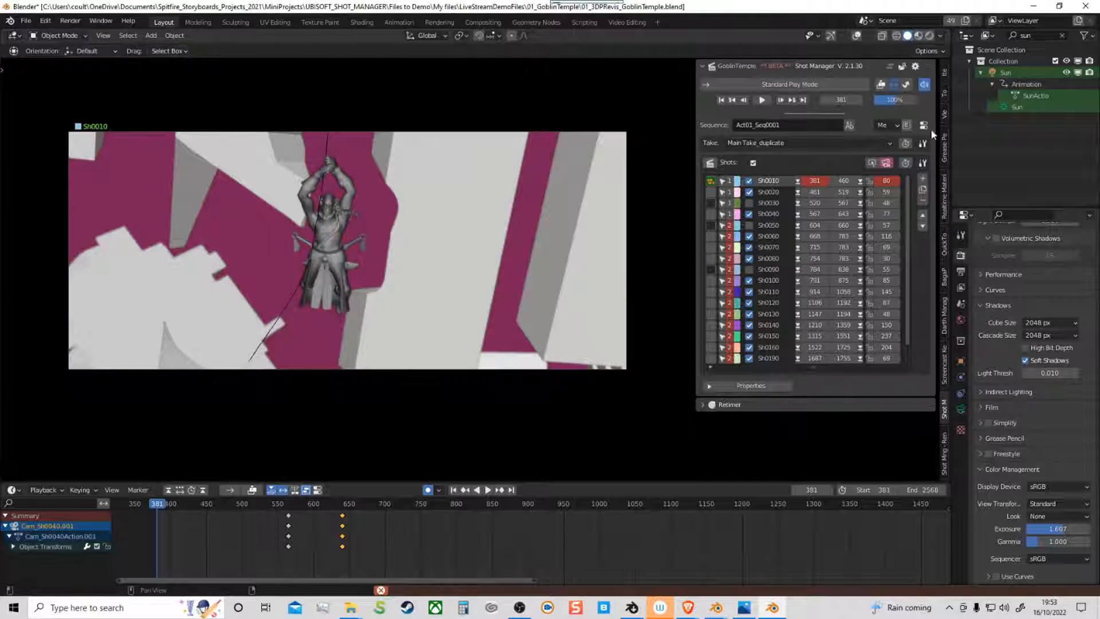
Step: Close this Blender 3.2.2 session without saving and switch to the other open Blender window with the lit GoblinTemple scene
{"action": "left_click", "coordinate": [1085, 6]}
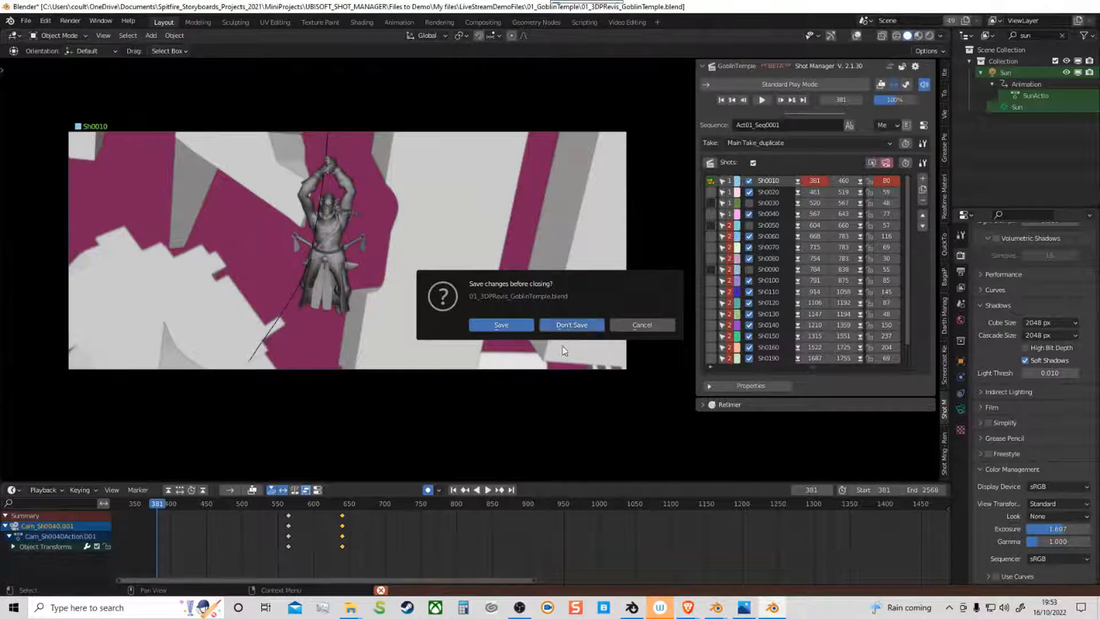
{"action": "left_click", "coordinate": [567, 325]}
{"action": "mouse_move", "coordinate": [716, 610]}
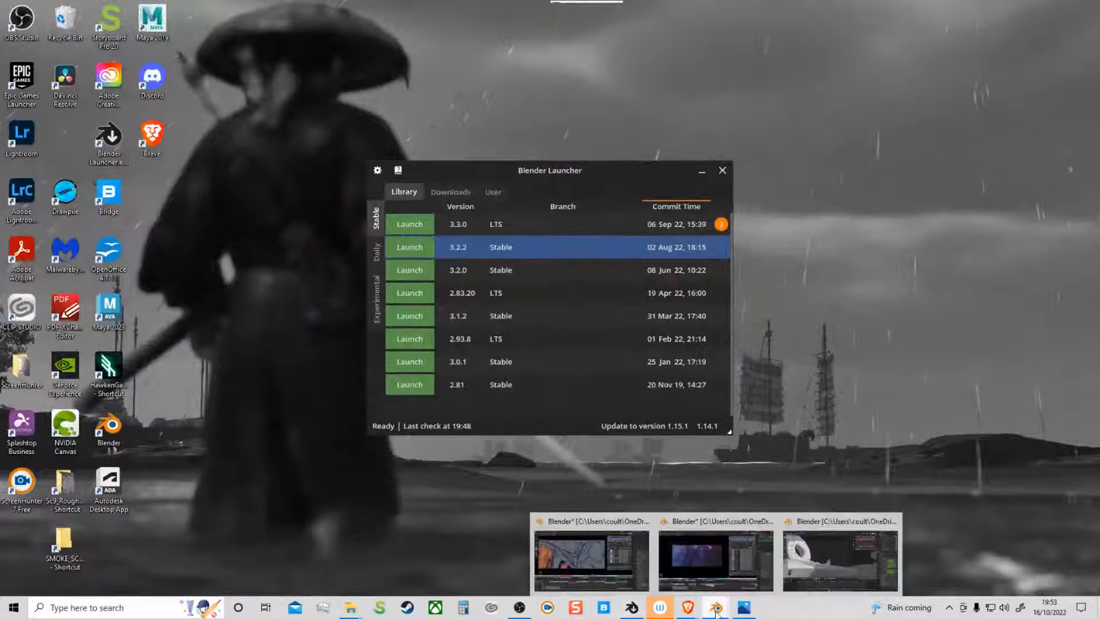
{"action": "left_click", "coordinate": [707, 563]}
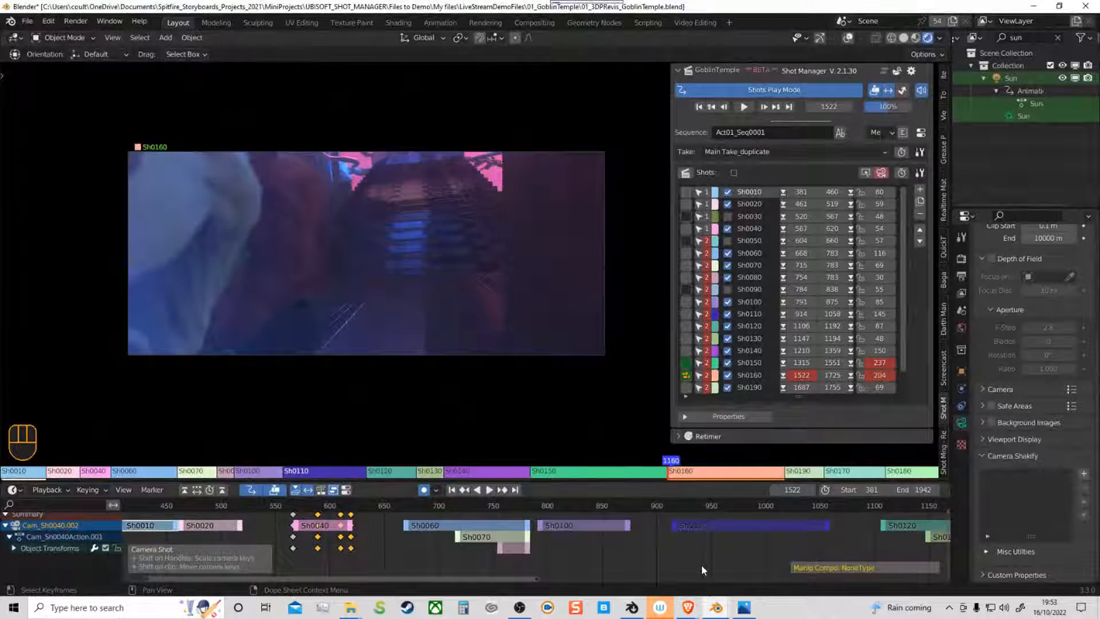
{"action": "mouse_move", "coordinate": [903, 277]}
{"action": "left_mouse_down"}
{"action": "mouse_move", "coordinate": [903, 315]}
{"action": "mouse_move", "coordinate": [904, 279]}
{"action": "left_mouse_up"}
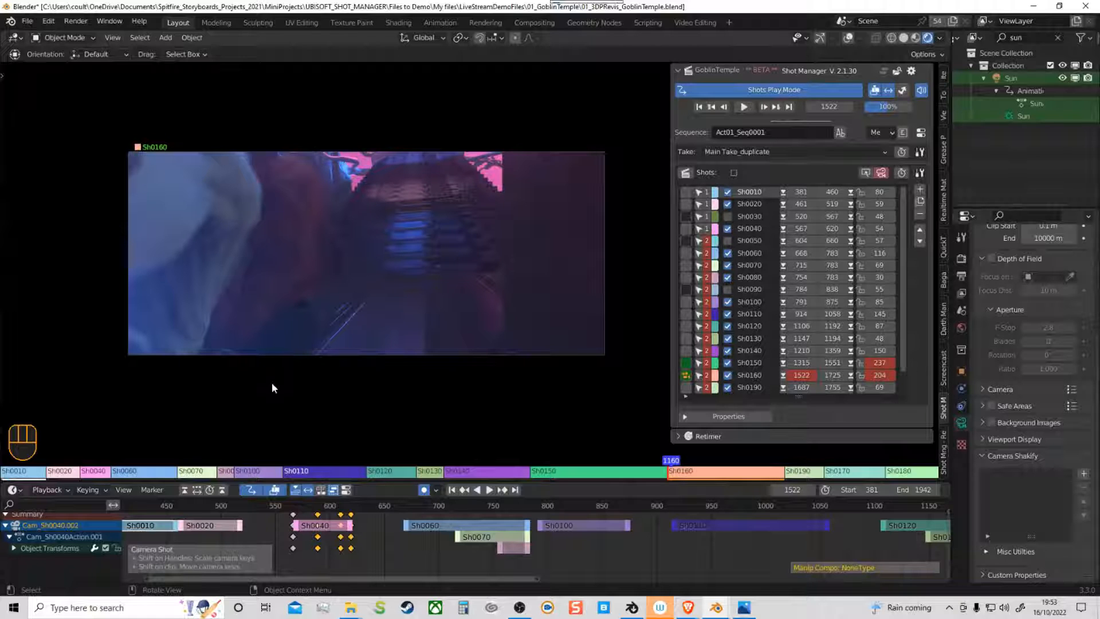
Step: Move shot Sh0120 up the shot list of Main Take_duplicate until it sits directly after Sh0060
{"action": "left_click", "coordinate": [700, 339]}
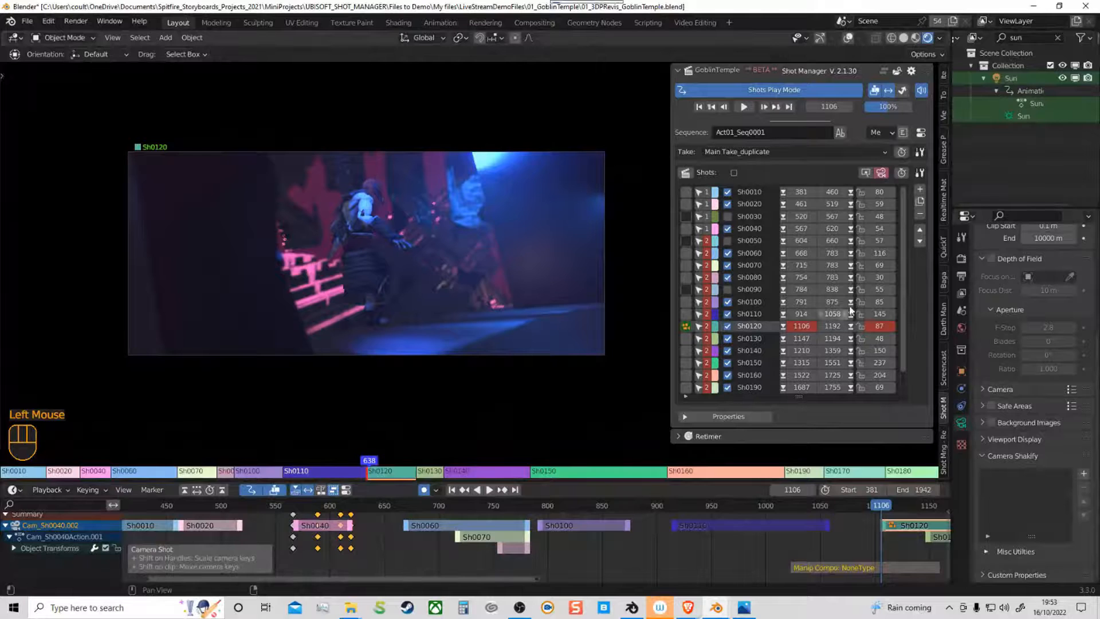
{"action": "left_click", "coordinate": [690, 326]}
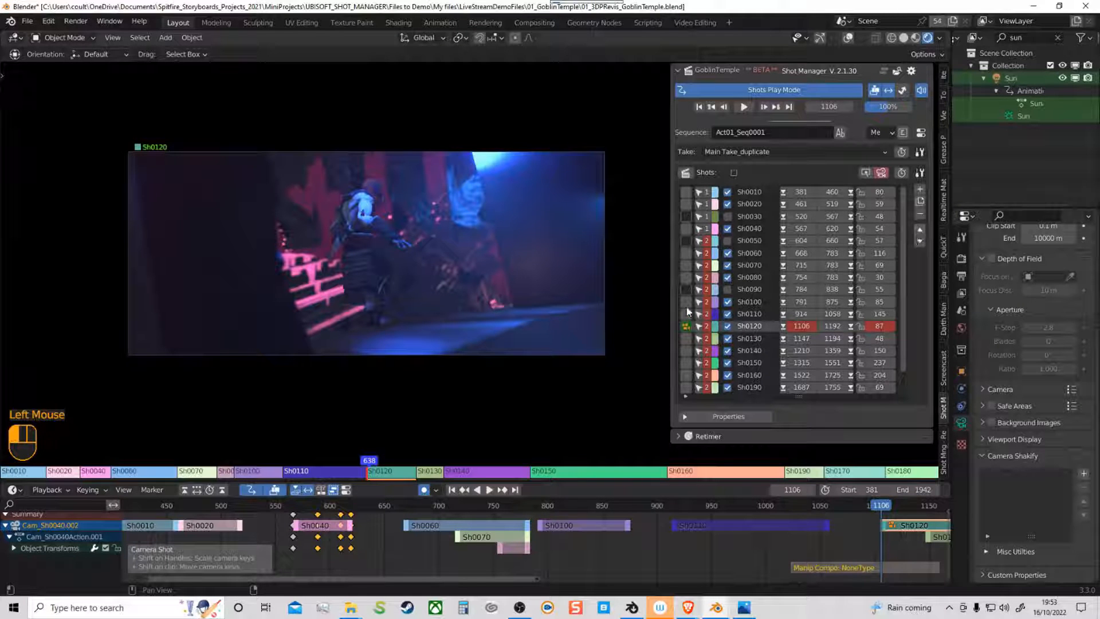
{"action": "left_click", "coordinate": [691, 327]}
{"action": "left_click", "coordinate": [693, 329]}
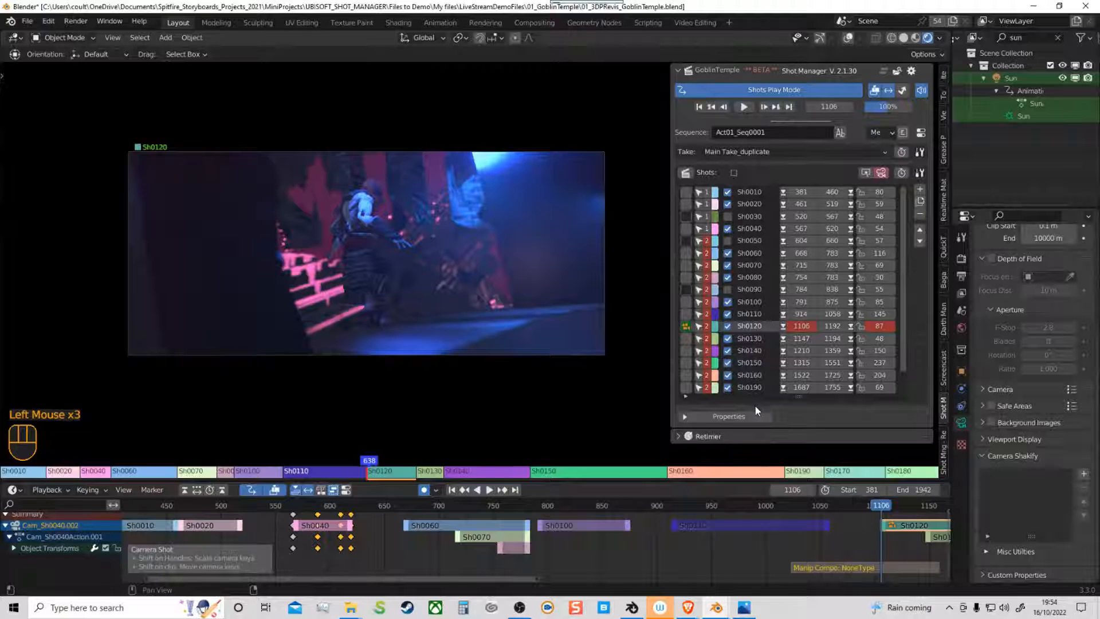
{"action": "left_click", "coordinate": [920, 230]}
{"action": "left_click", "coordinate": [920, 230]}
{"action": "left_click", "coordinate": [920, 229]}
{"action": "left_click", "coordinate": [920, 229]}
{"action": "left_click", "coordinate": [920, 229]}
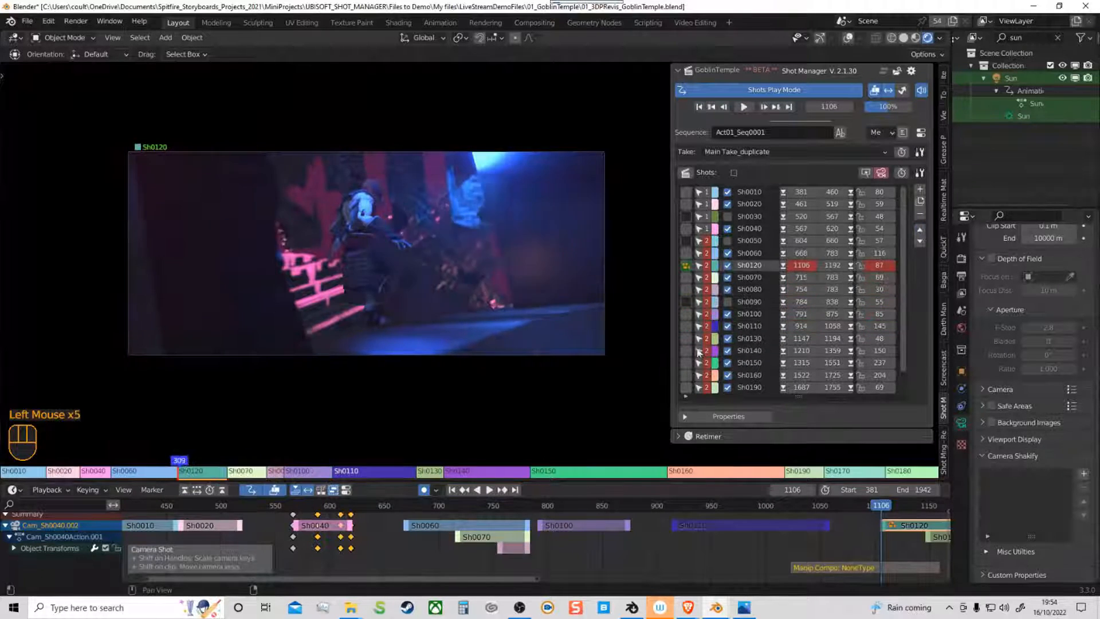
Step: Move shot Sh0130 down the shot list until it sits directly after Sh0190
{"action": "left_click", "coordinate": [699, 338]}
{"action": "left_click", "coordinate": [920, 241]}
{"action": "left_click", "coordinate": [920, 241]}
{"action": "left_click", "coordinate": [920, 241]}
{"action": "left_click", "coordinate": [920, 241]}
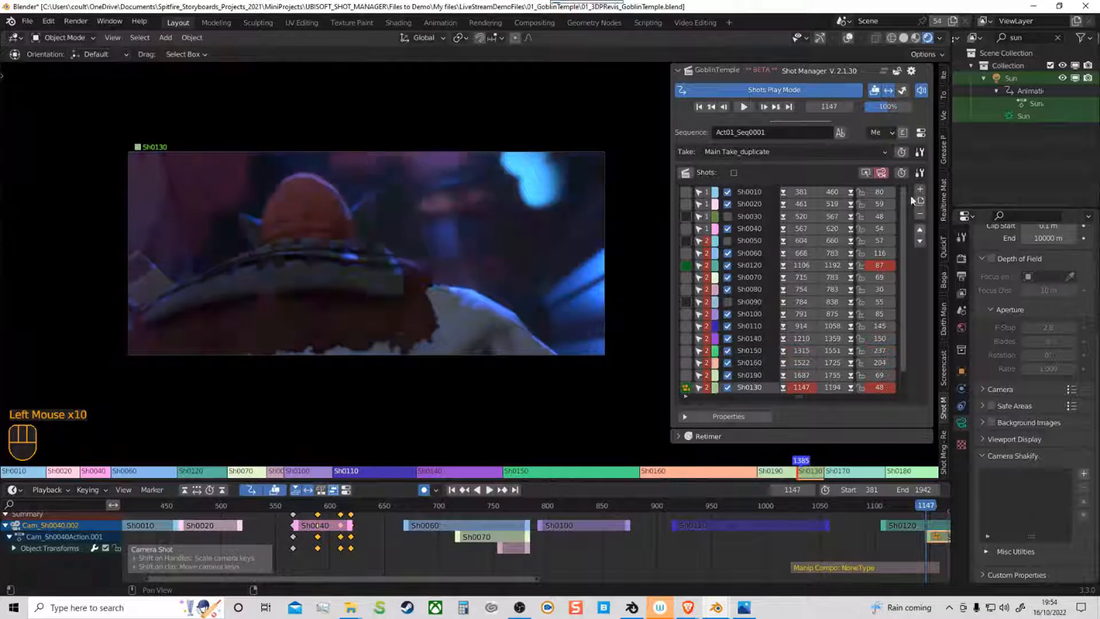
Step: Move shot Sh0040 up to become the first shot of the take
{"action": "left_click", "coordinate": [687, 228]}
{"action": "left_click", "coordinate": [921, 229]}
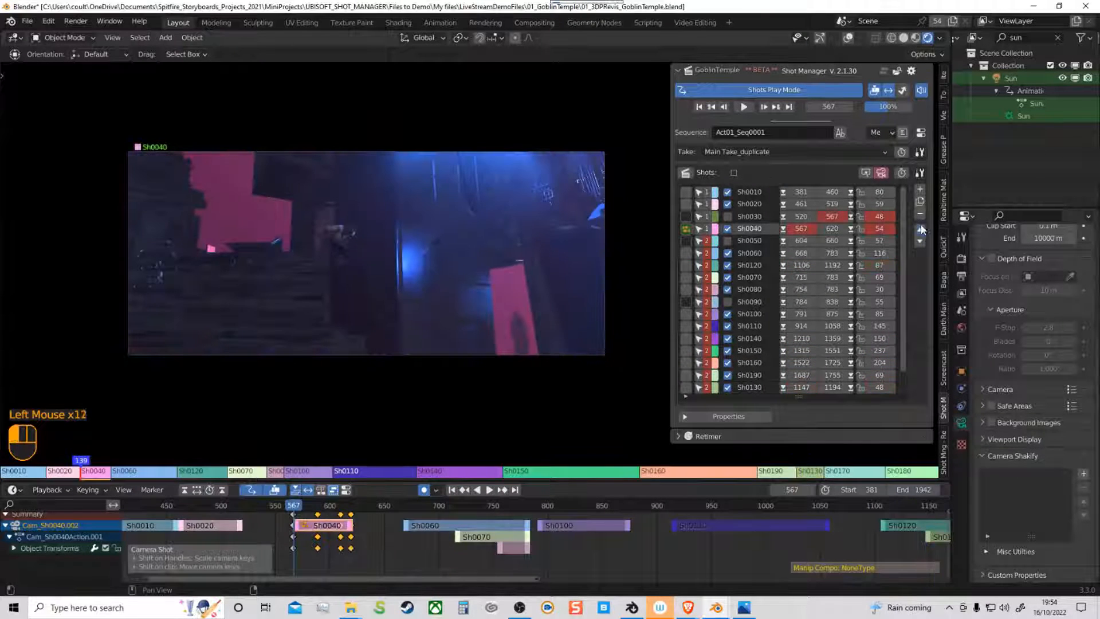
{"action": "left_click", "coordinate": [920, 229]}
{"action": "left_click", "coordinate": [920, 229]}
{"action": "left_click", "coordinate": [920, 229]}
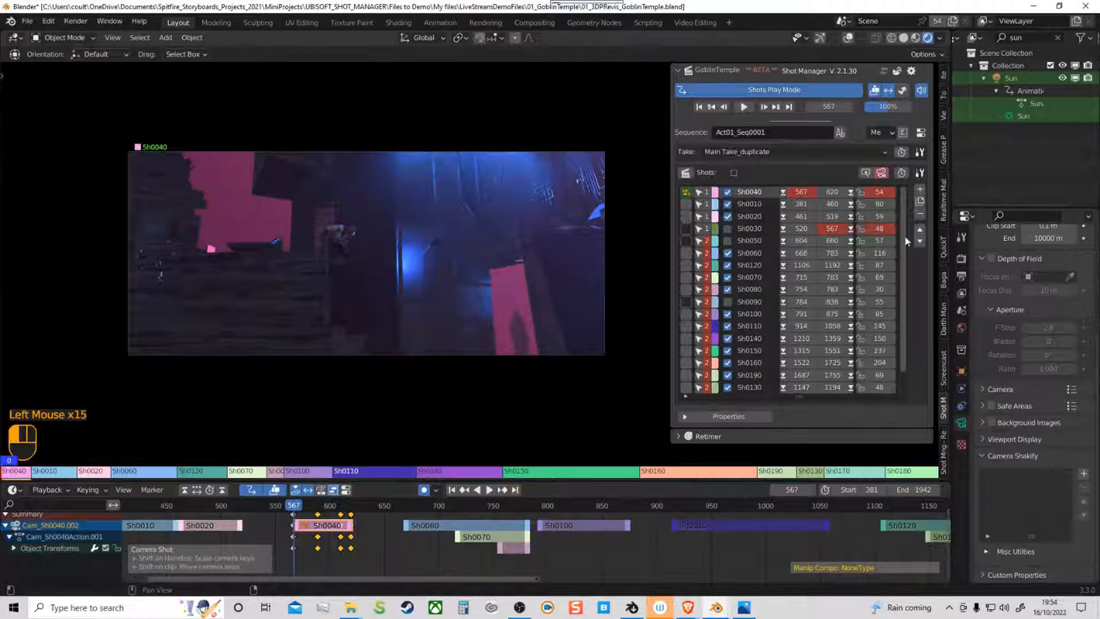
Step: Move shot Sh0020 down the shot list until it sits directly after Sh0120
{"action": "left_click", "coordinate": [920, 241]}
{"action": "left_click", "coordinate": [920, 242]}
{"action": "left_click", "coordinate": [920, 241]}
{"action": "left_click", "coordinate": [920, 242]}
Step: Move shot Sh0080 up the shot list until it sits between Sh0060 and Sh0120
{"action": "left_click", "coordinate": [687, 289]}
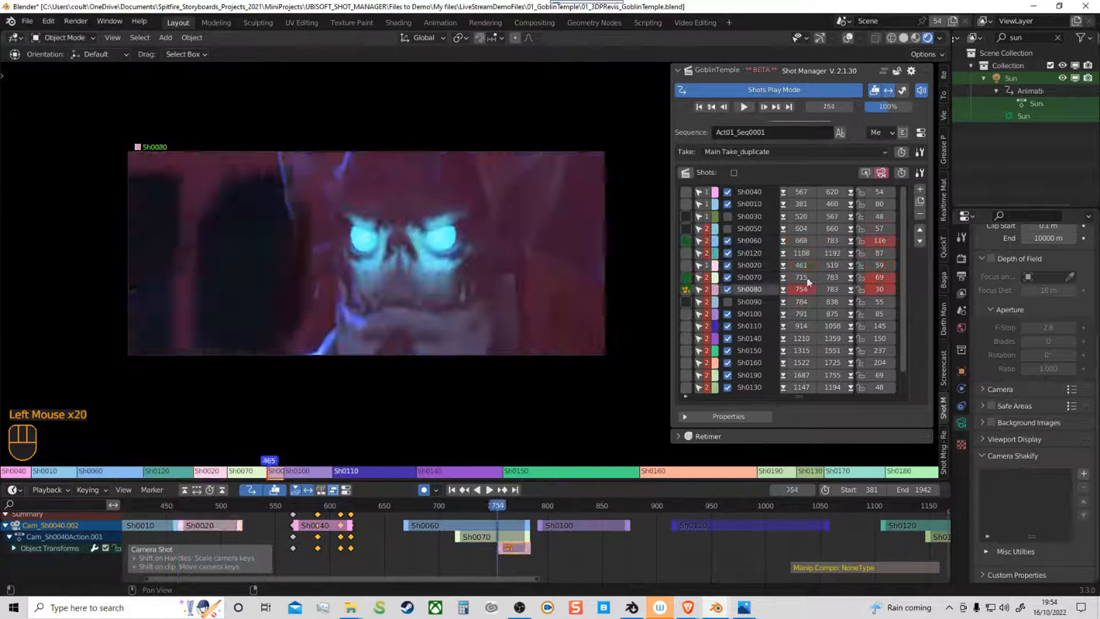
{"action": "left_click", "coordinate": [921, 229]}
{"action": "left_click", "coordinate": [920, 229]}
{"action": "left_click", "coordinate": [920, 230]}
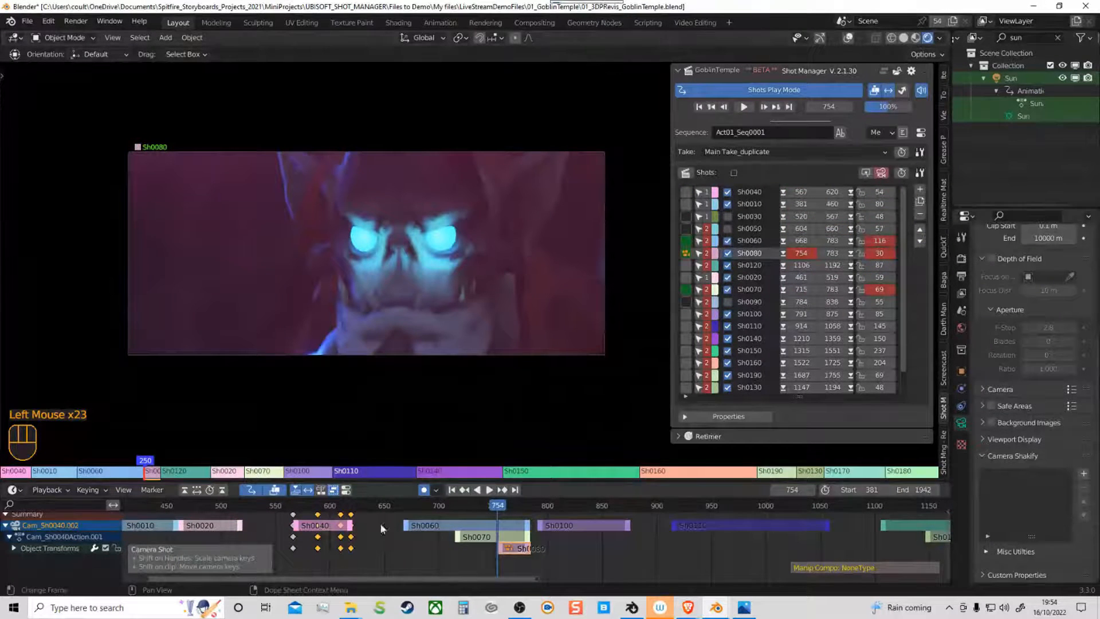
Step: Play the reordered shots from Sh0080 into Sh0120, and stop the playback
{"action": "left_click", "coordinate": [704, 210]}
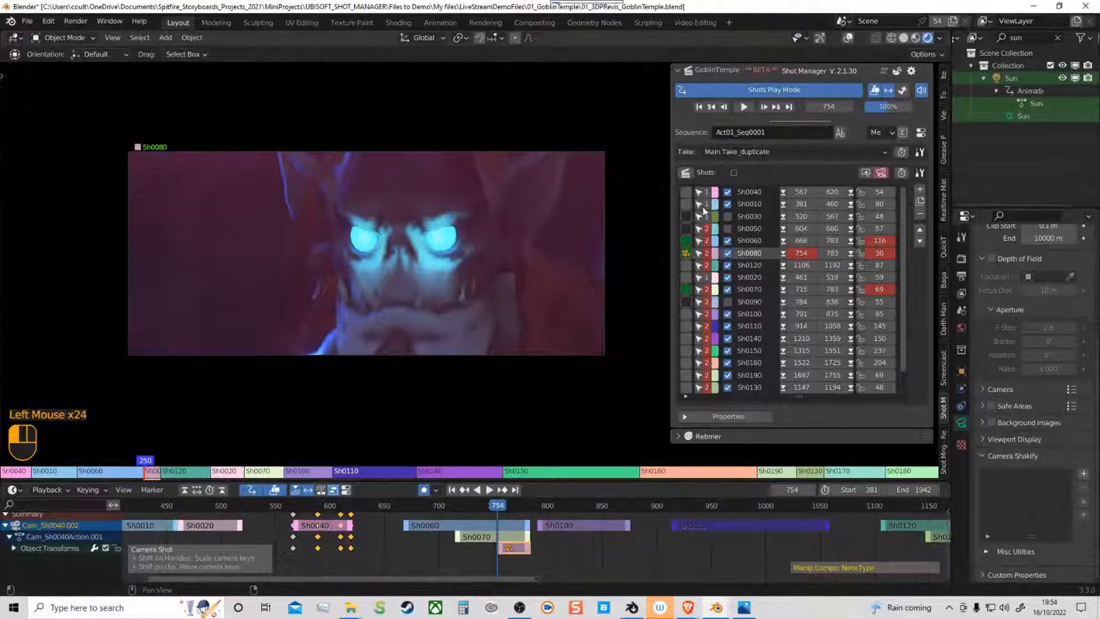
{"action": "left_click", "coordinate": [489, 490]}
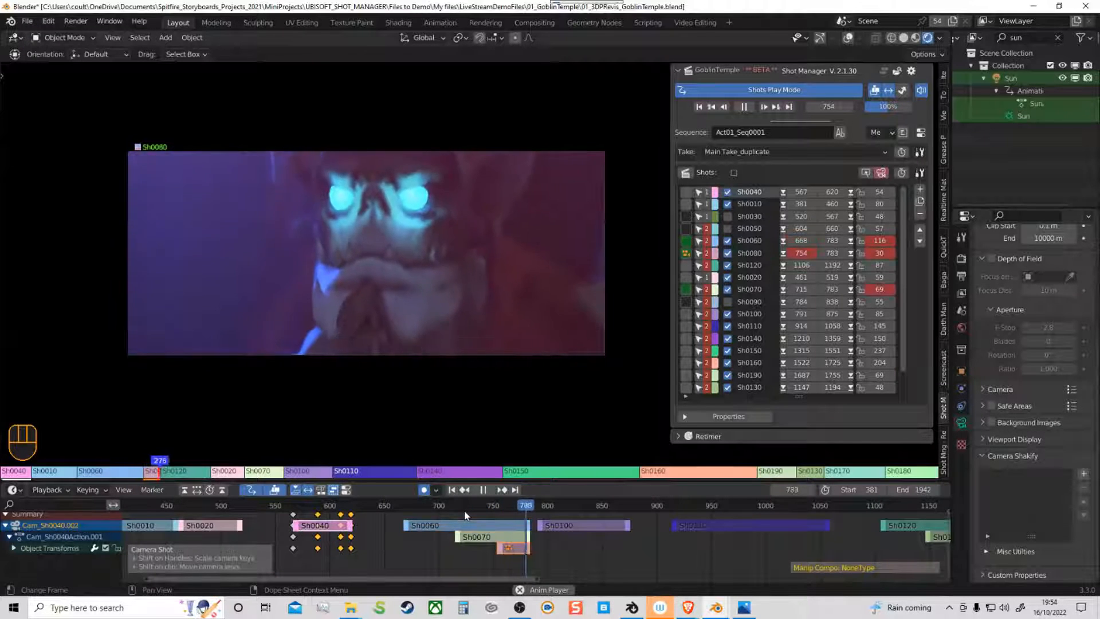
{"action": "key", "text": "space"}
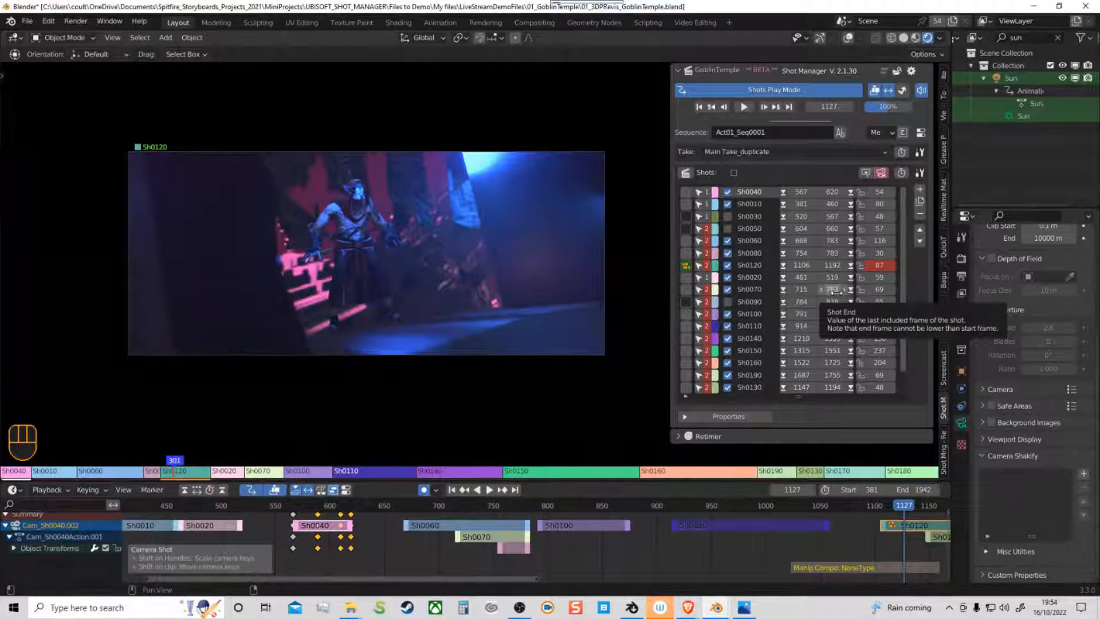
Step: Show the shots of Take_01 for comparison and return to Main Take
{"action": "left_click", "coordinate": [786, 152]}
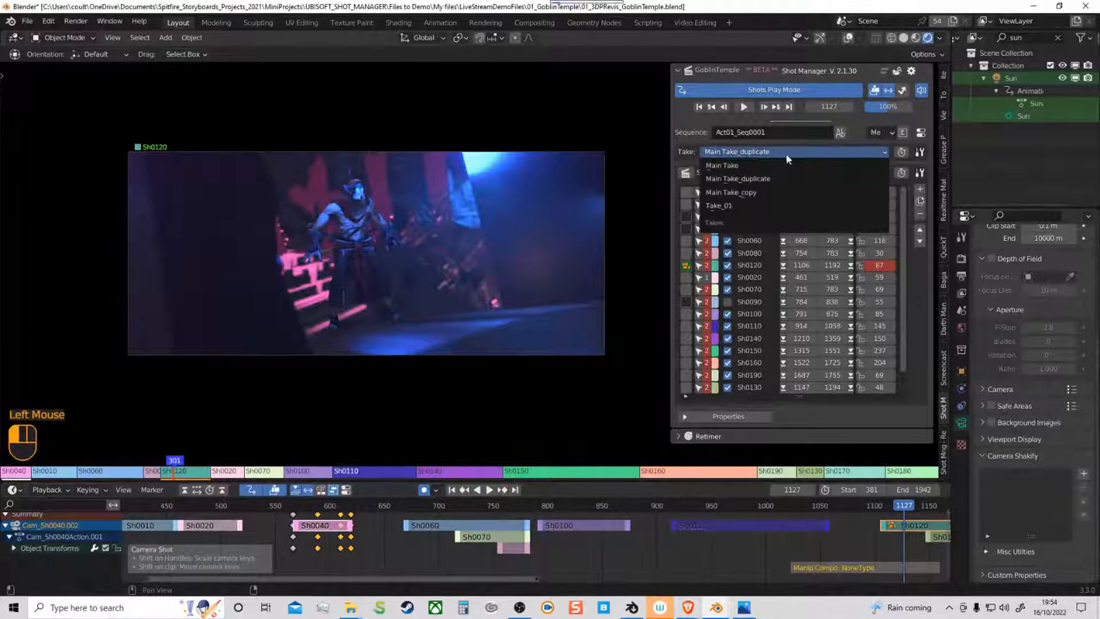
{"action": "left_click", "coordinate": [745, 207]}
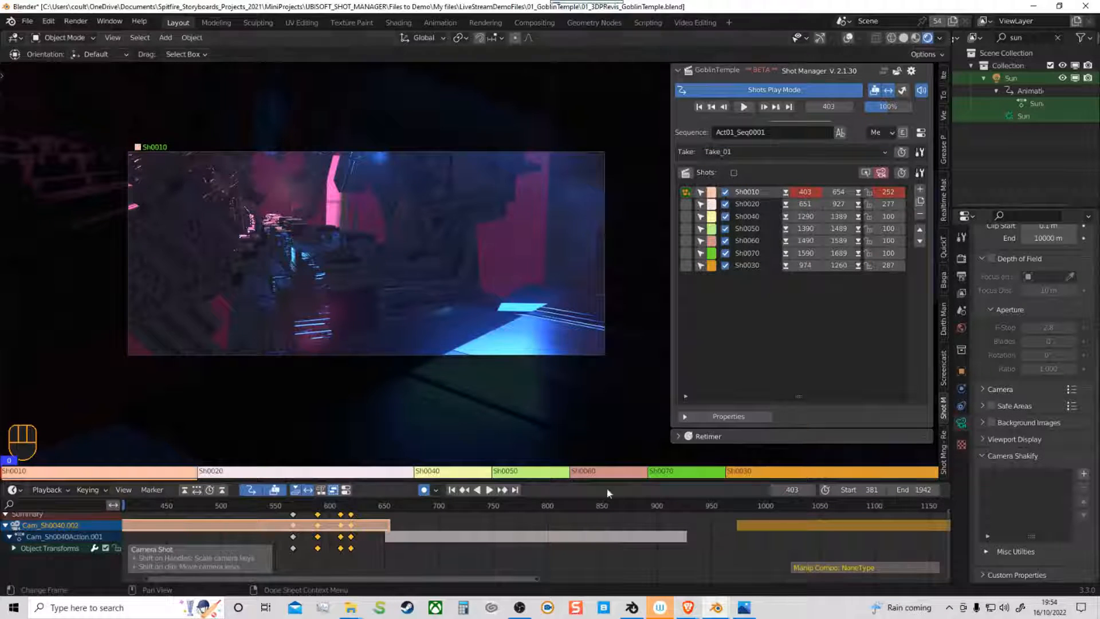
{"action": "left_click", "coordinate": [746, 151]}
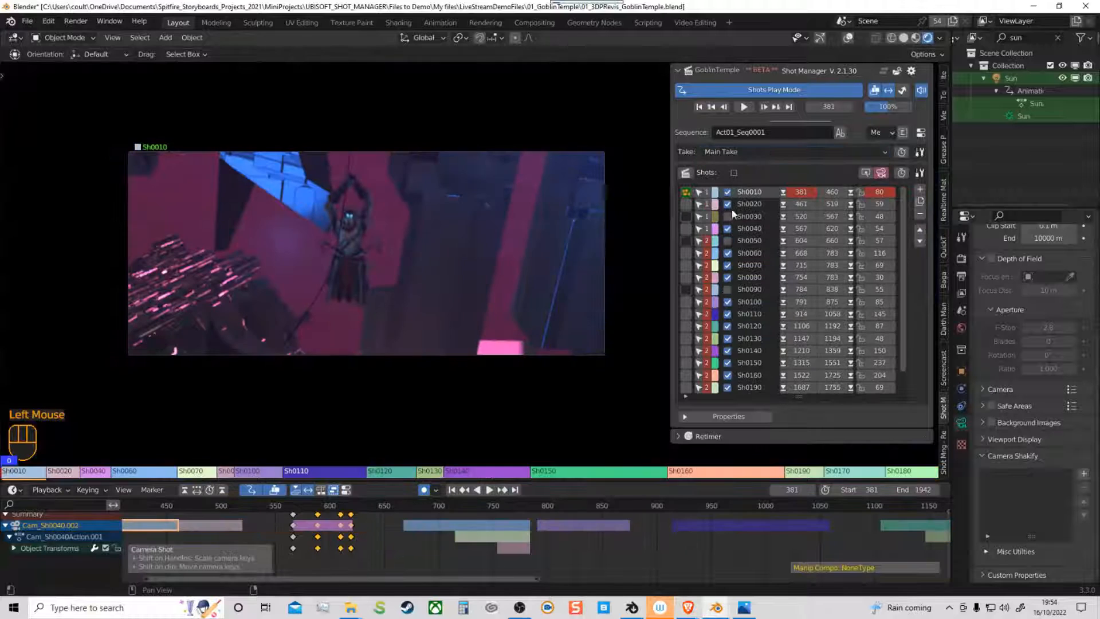
{"action": "left_click", "coordinate": [739, 170]}
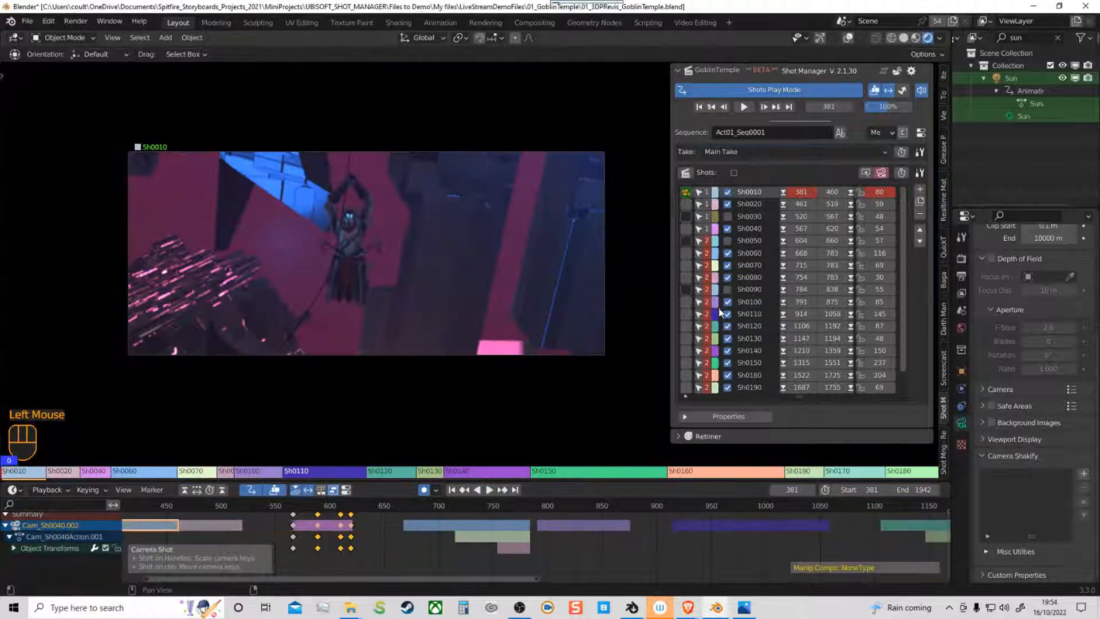
{"action": "left_click", "coordinate": [920, 153]}
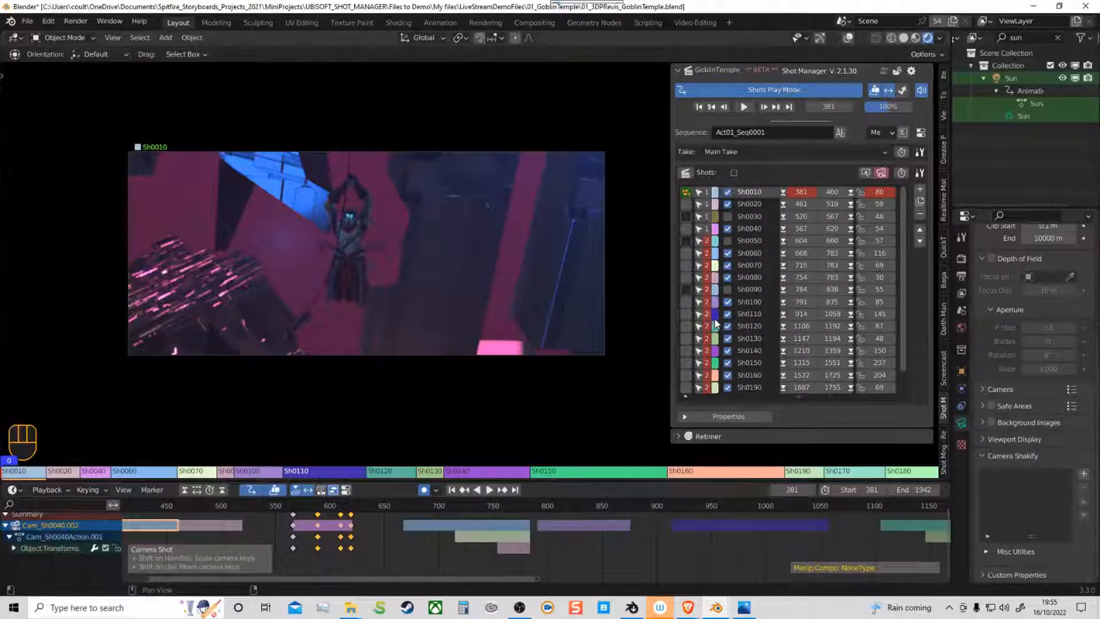
Step: Switch to Main Take_duplicate and remove that take
{"action": "left_click", "coordinate": [886, 152]}
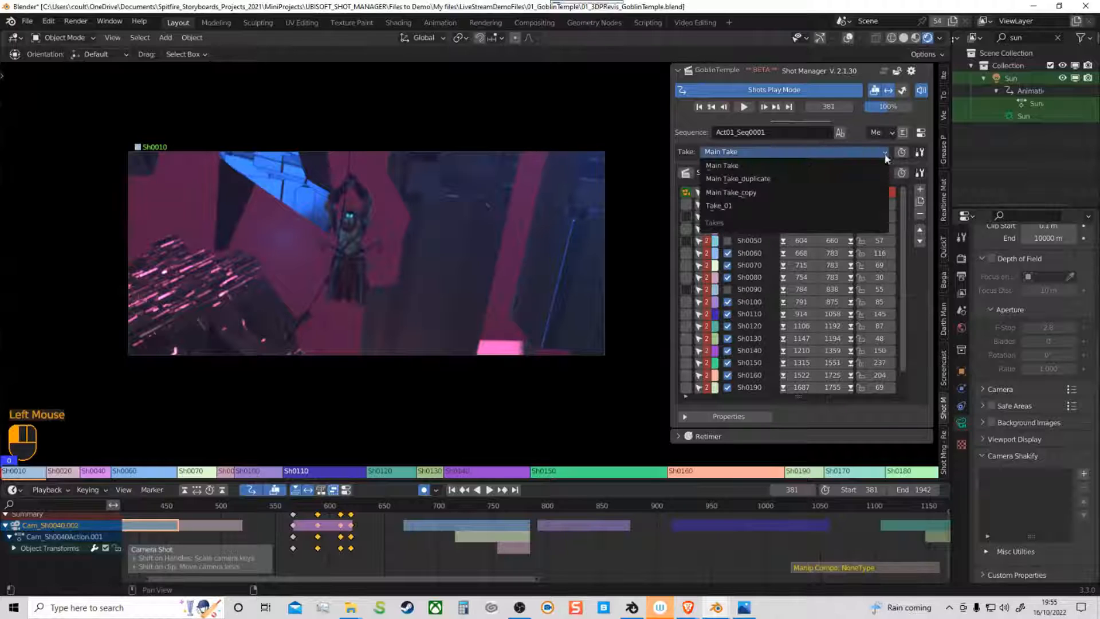
{"action": "left_click", "coordinate": [770, 180]}
{"action": "left_click", "coordinate": [921, 153]}
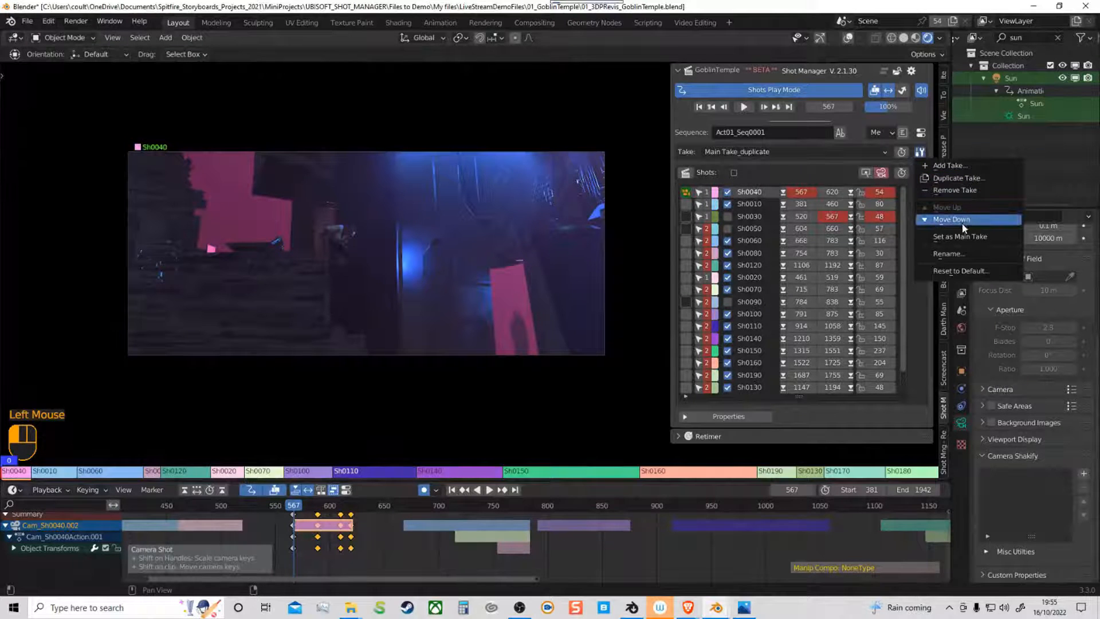
{"action": "left_click", "coordinate": [960, 193]}
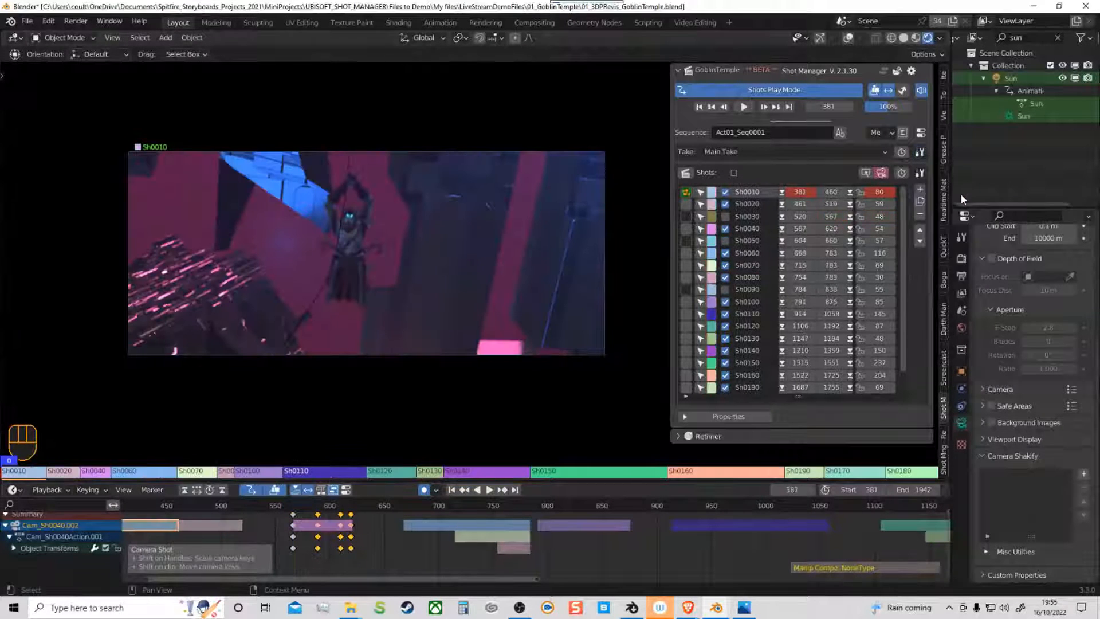
Step: Switch to Main Take_copy and remove that take
{"action": "left_click", "coordinate": [883, 152]}
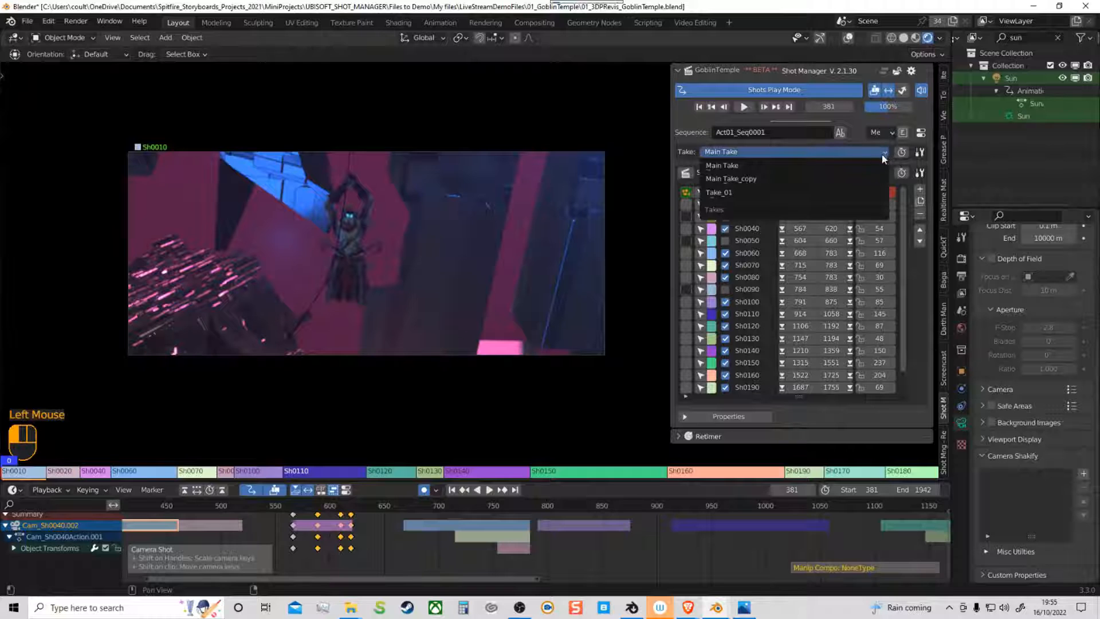
{"action": "left_click", "coordinate": [772, 179]}
{"action": "left_click", "coordinate": [920, 152]}
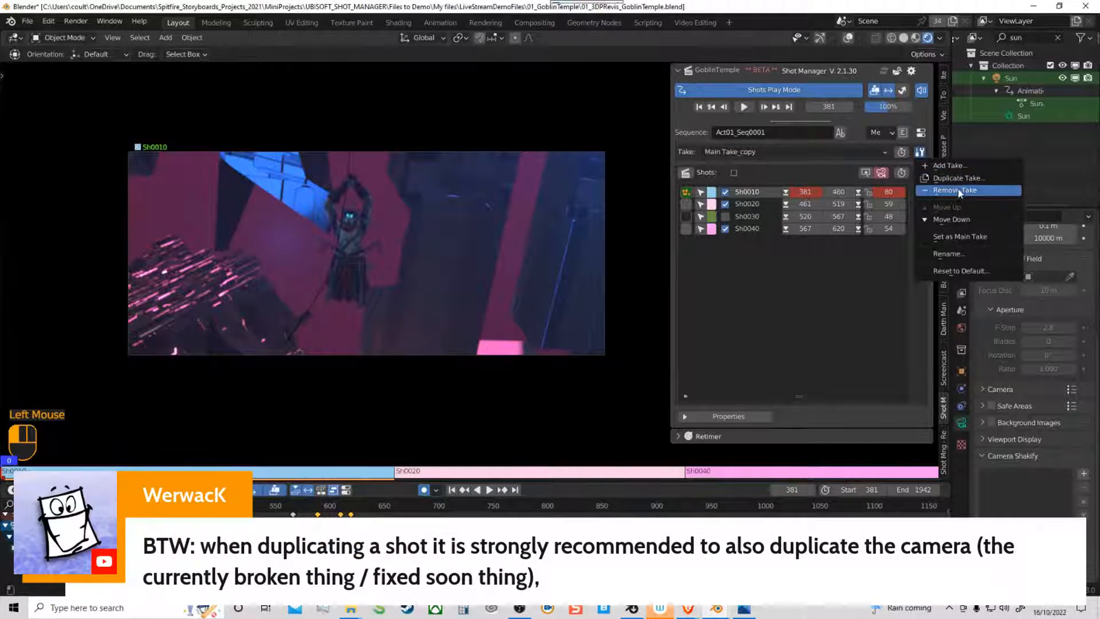
{"action": "left_click", "coordinate": [954, 190]}
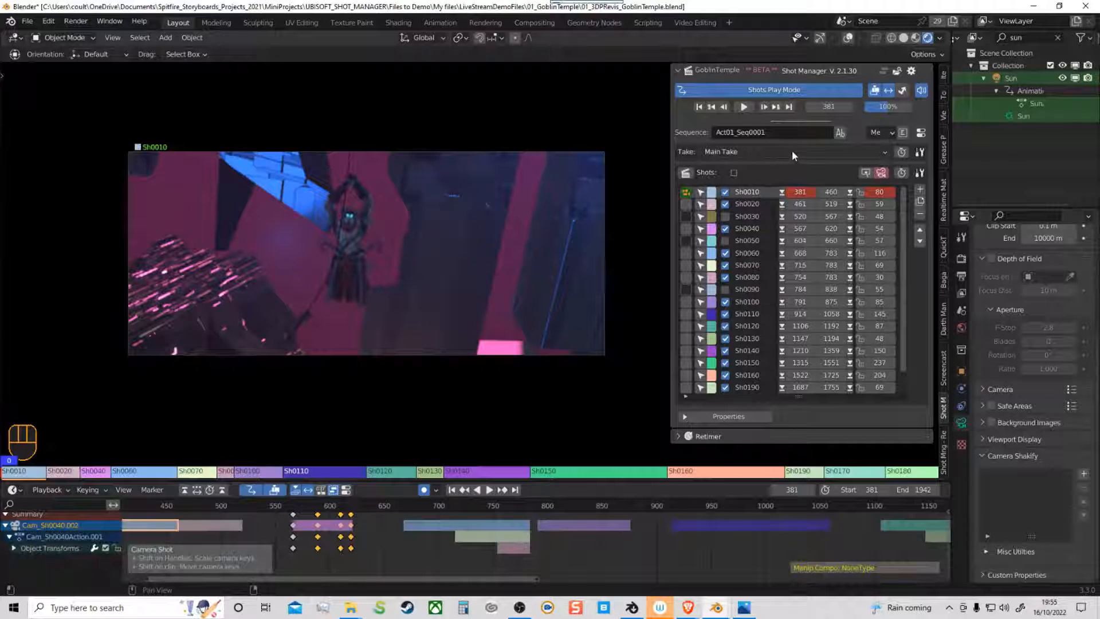
Step: Switch to Take_01 and step through the cameras of its shots, finishing with Sh0020 as the current shot
{"action": "left_click", "coordinate": [792, 150]}
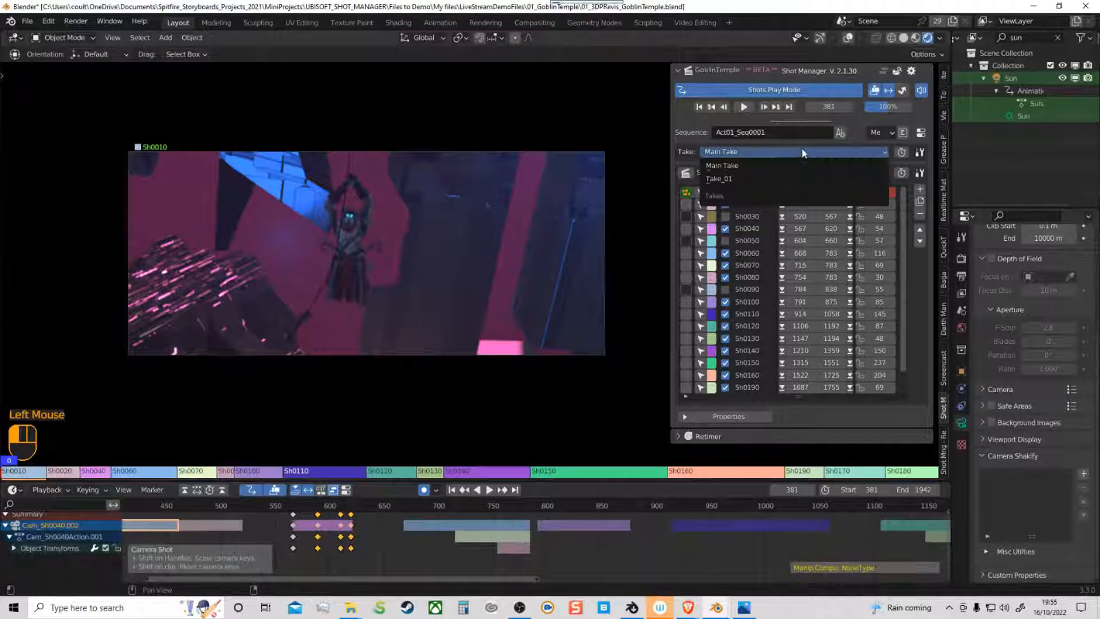
{"action": "left_click", "coordinate": [787, 179]}
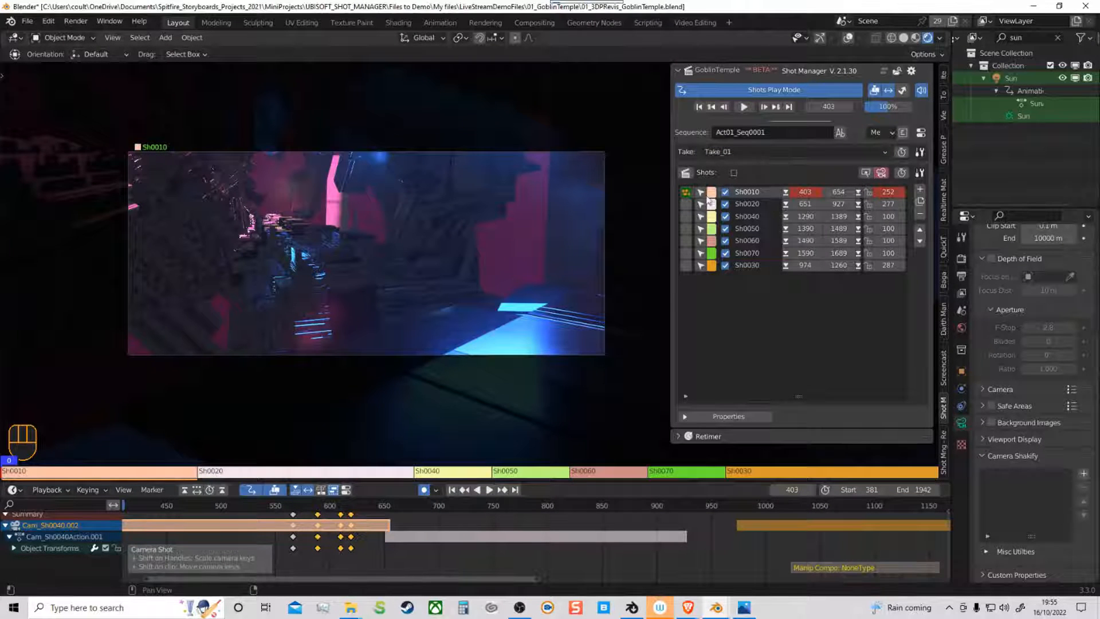
{"action": "left_click", "coordinate": [687, 205]}
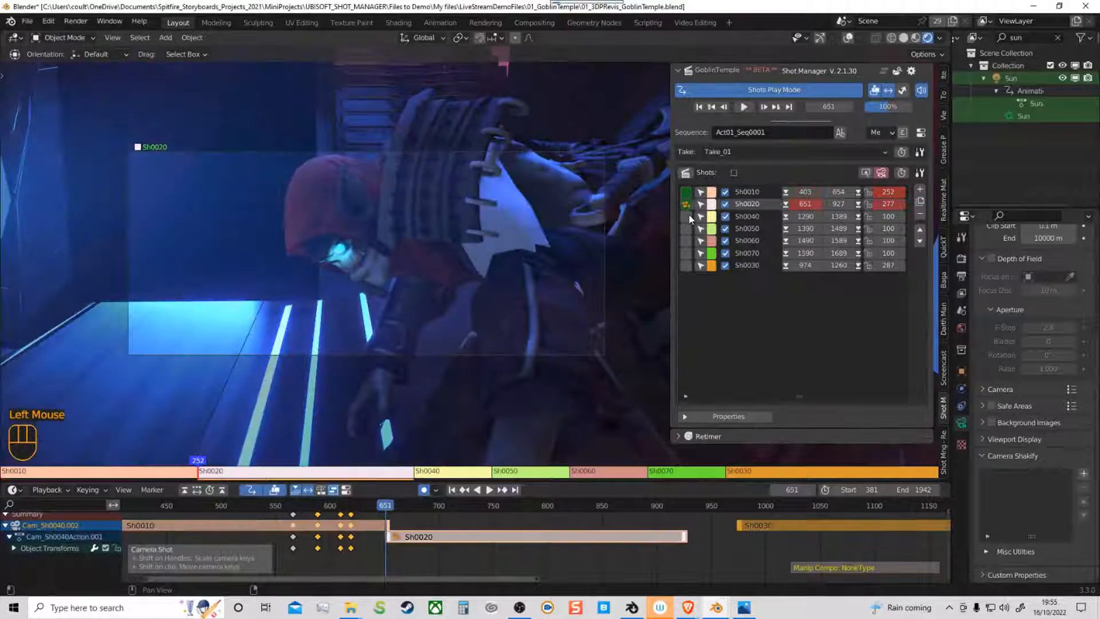
{"action": "left_click", "coordinate": [686, 216]}
{"action": "left_click", "coordinate": [686, 228]}
{"action": "left_click", "coordinate": [687, 240]}
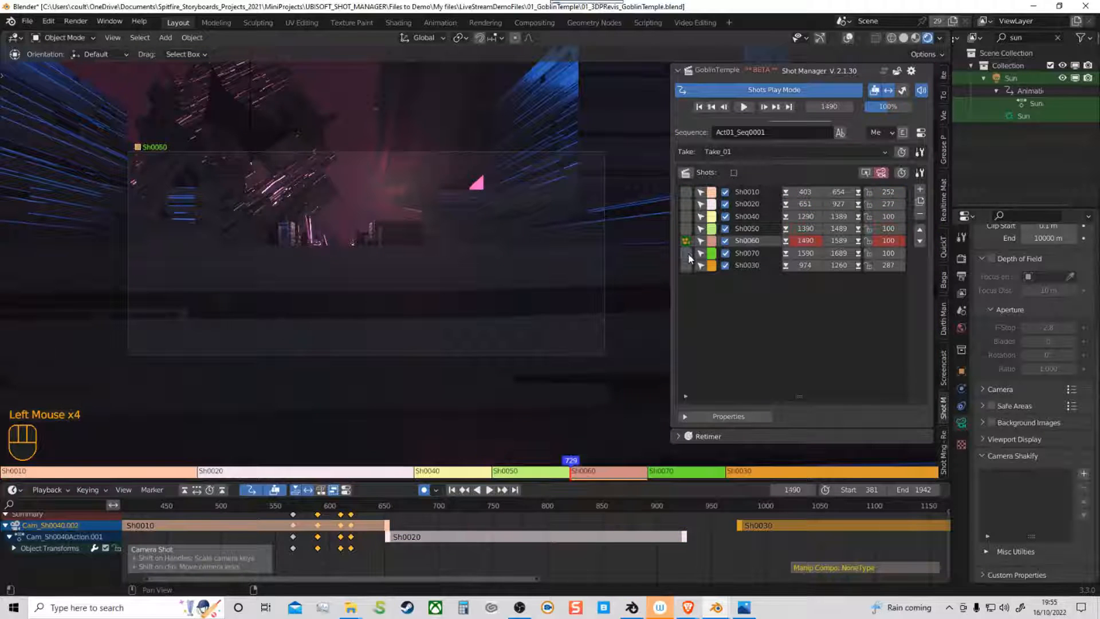
{"action": "left_click", "coordinate": [688, 255]}
{"action": "left_click", "coordinate": [689, 266]}
{"action": "left_click", "coordinate": [690, 228]}
{"action": "left_click", "coordinate": [687, 216]}
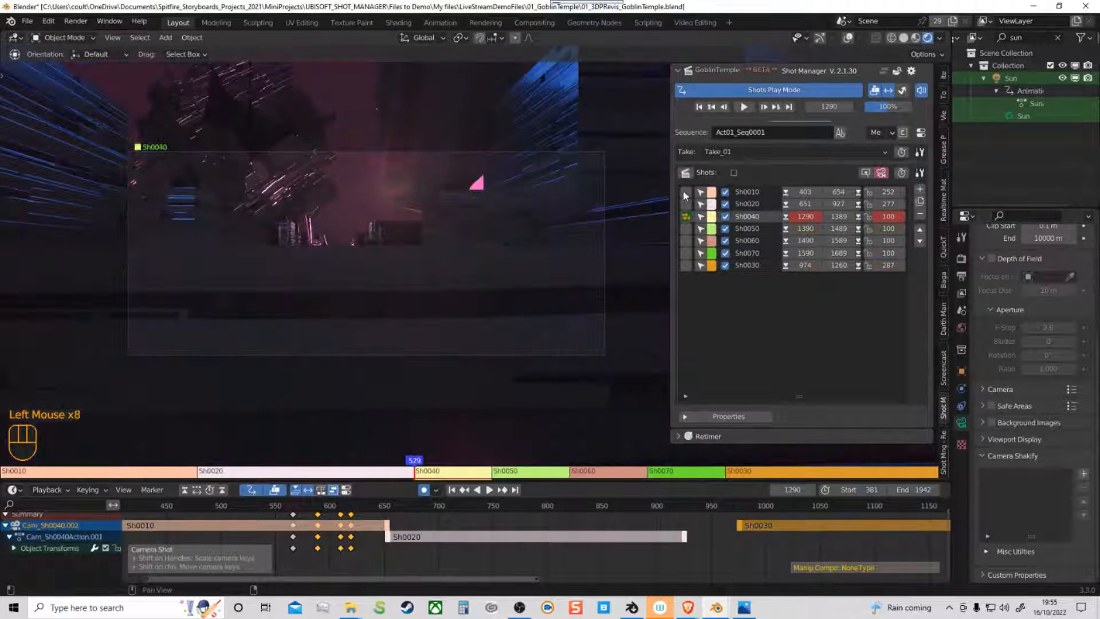
{"action": "left_click", "coordinate": [686, 204]}
Step: Disable shots Sh0040, Sh0050, Sh0060, Sh0070 and Sh0030 in Take_01, leaving only Sh0010 and Sh0020 enabled
{"action": "left_click", "coordinate": [726, 216]}
{"action": "left_click", "coordinate": [726, 228]}
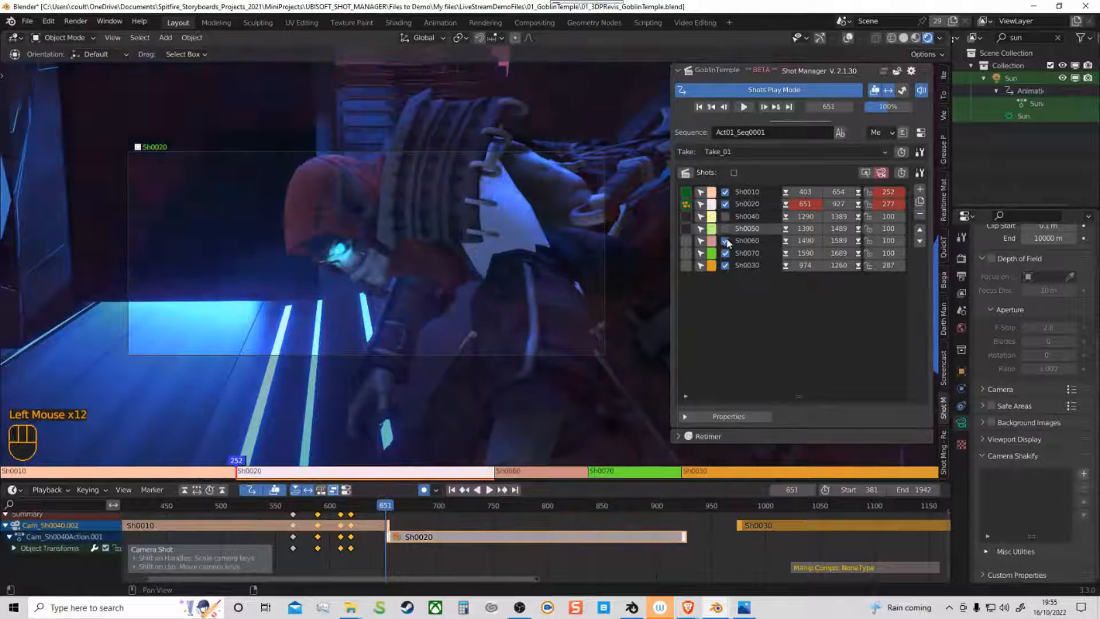
{"action": "left_click", "coordinate": [726, 240]}
{"action": "left_click", "coordinate": [726, 253]}
{"action": "left_click", "coordinate": [726, 264]}
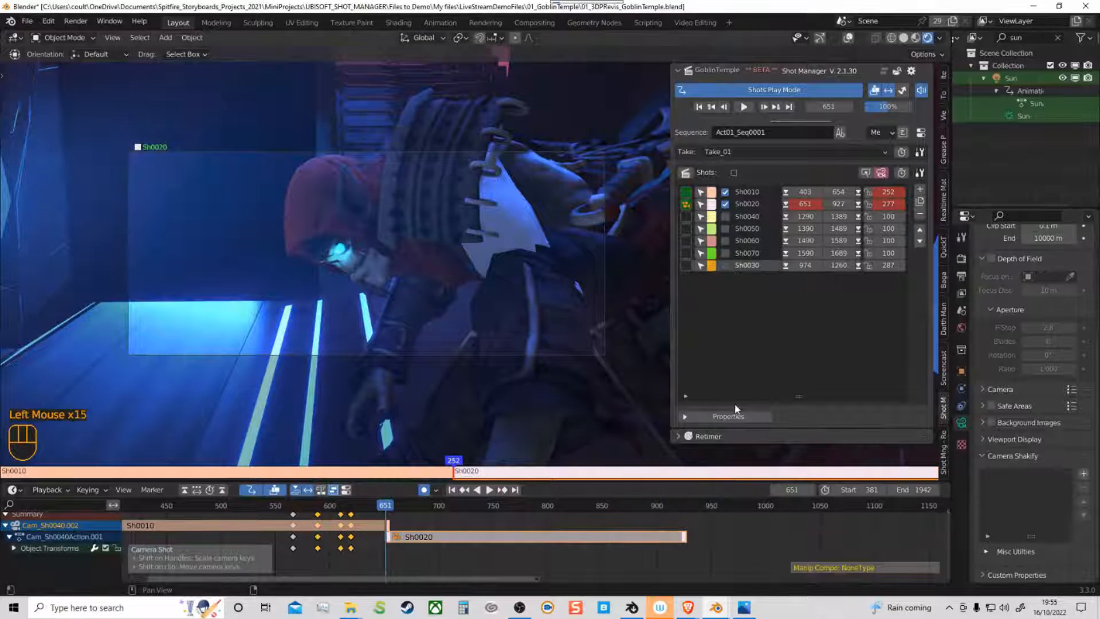
{"action": "left_click", "coordinate": [920, 173]}
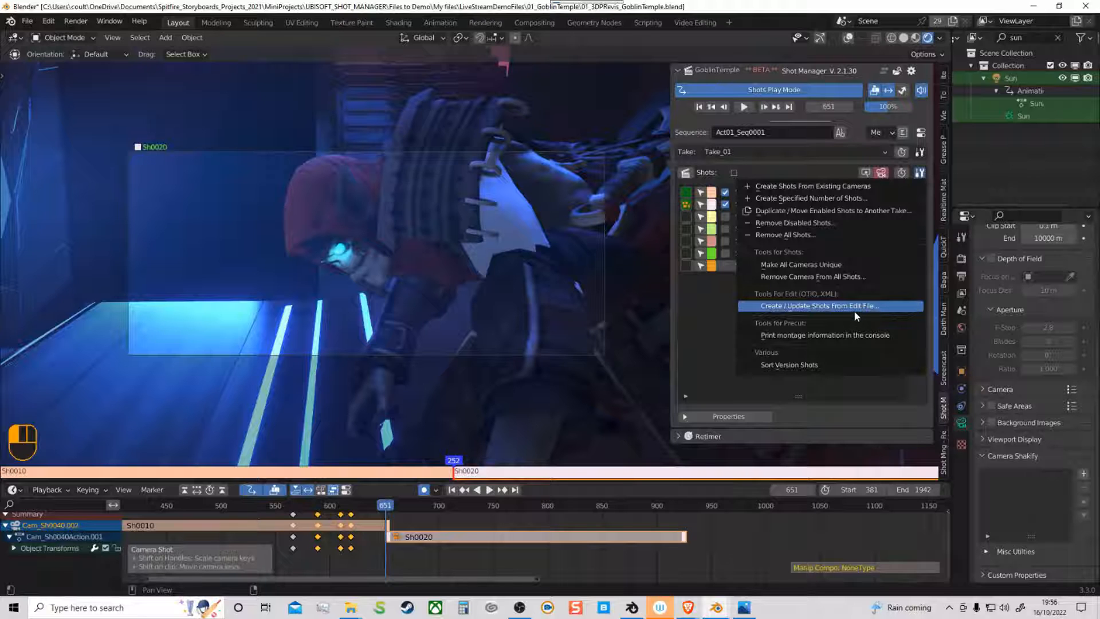
{"action": "left_click", "coordinate": [920, 152]}
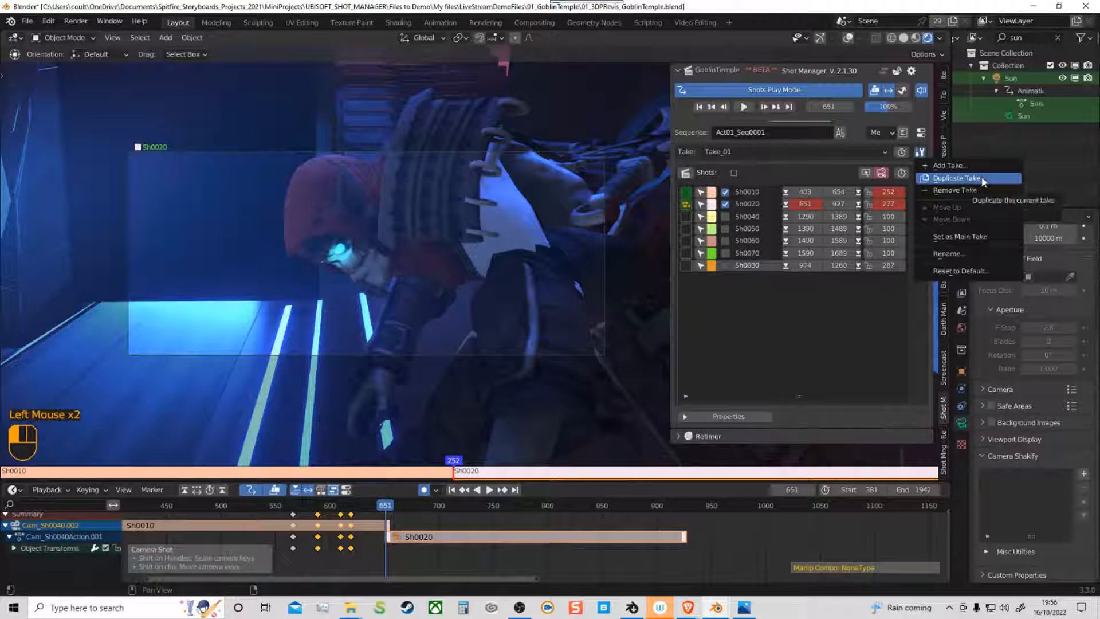
{"action": "left_click", "coordinate": [920, 172]}
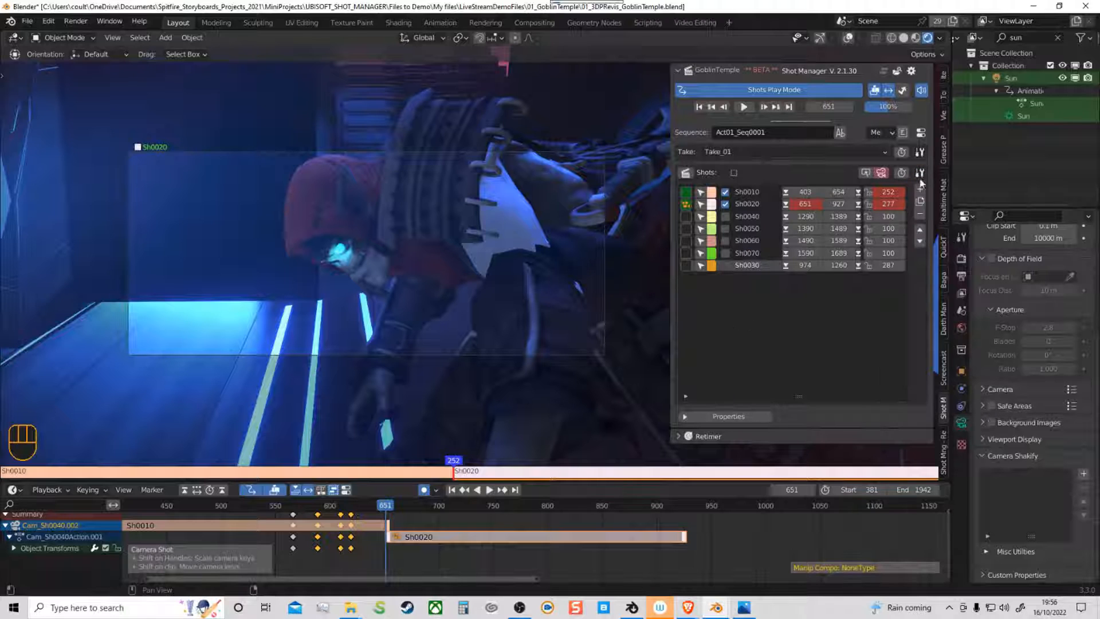
{"action": "left_click", "coordinate": [921, 202]}
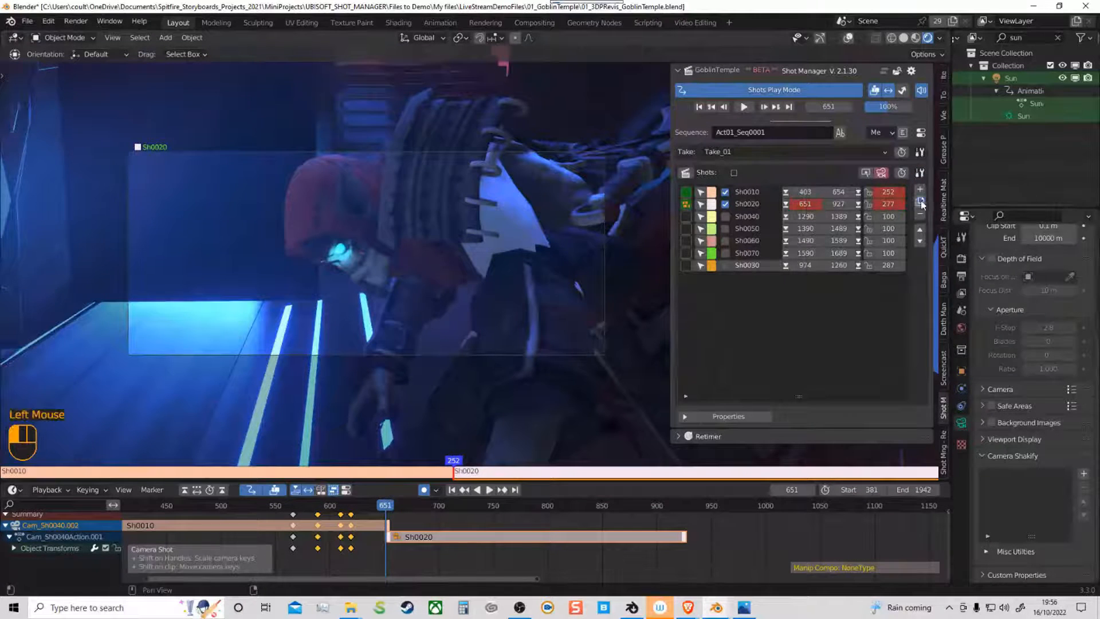
{"action": "left_click", "coordinate": [748, 314]}
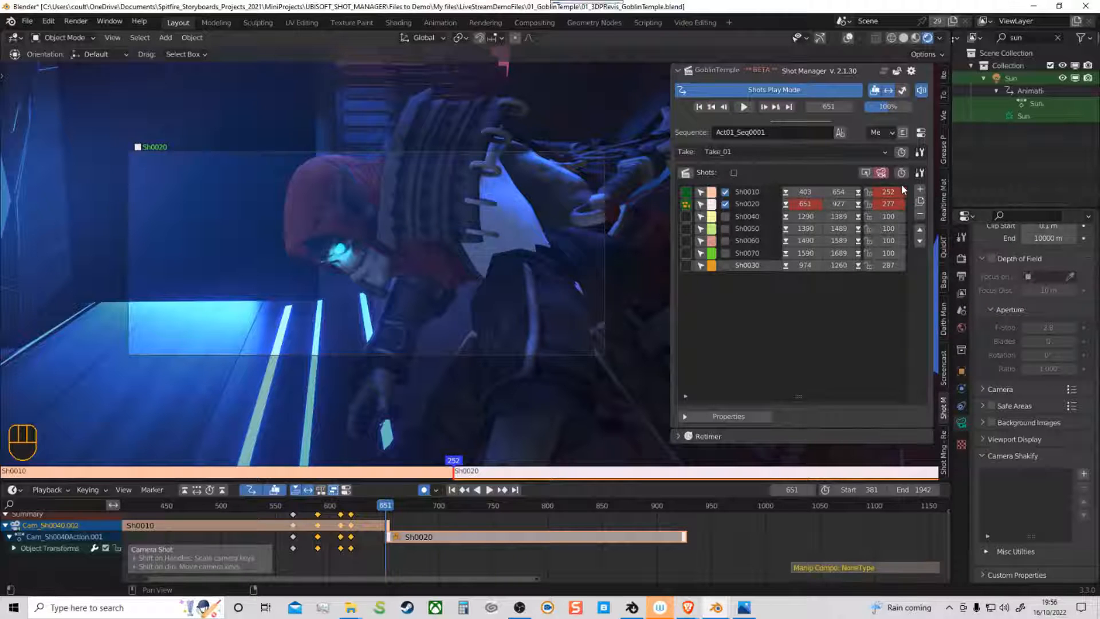
{"action": "left_click", "coordinate": [922, 133]}
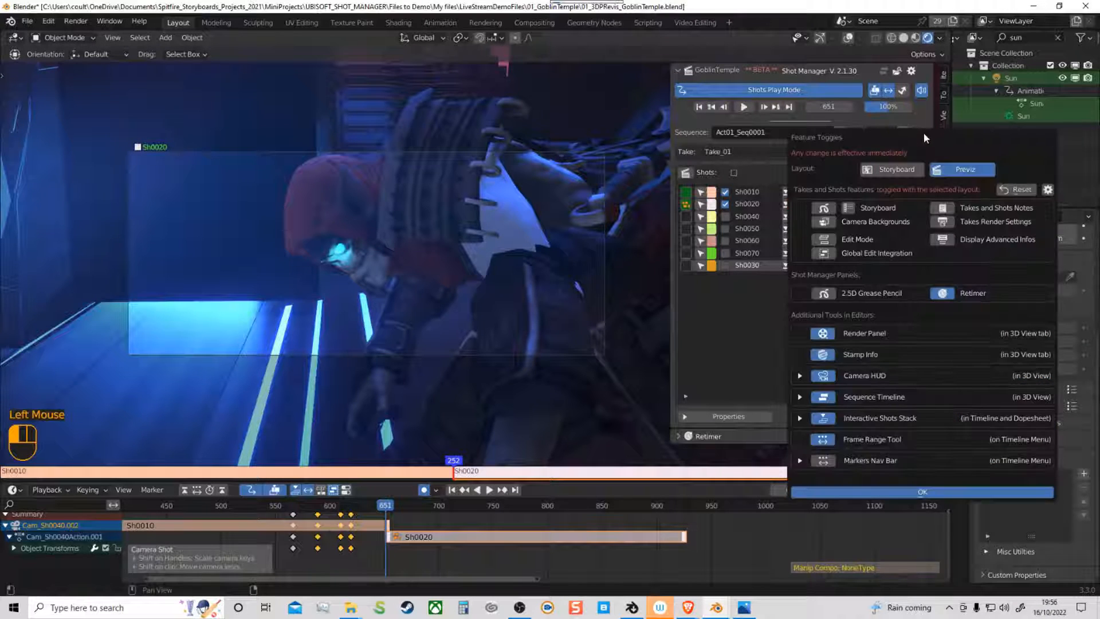
Step: Move the enabled shots Sh0010 and Sh0020 from Take_01 to Main Take, inserting them after Sh0040
{"action": "left_click", "coordinate": [919, 173]}
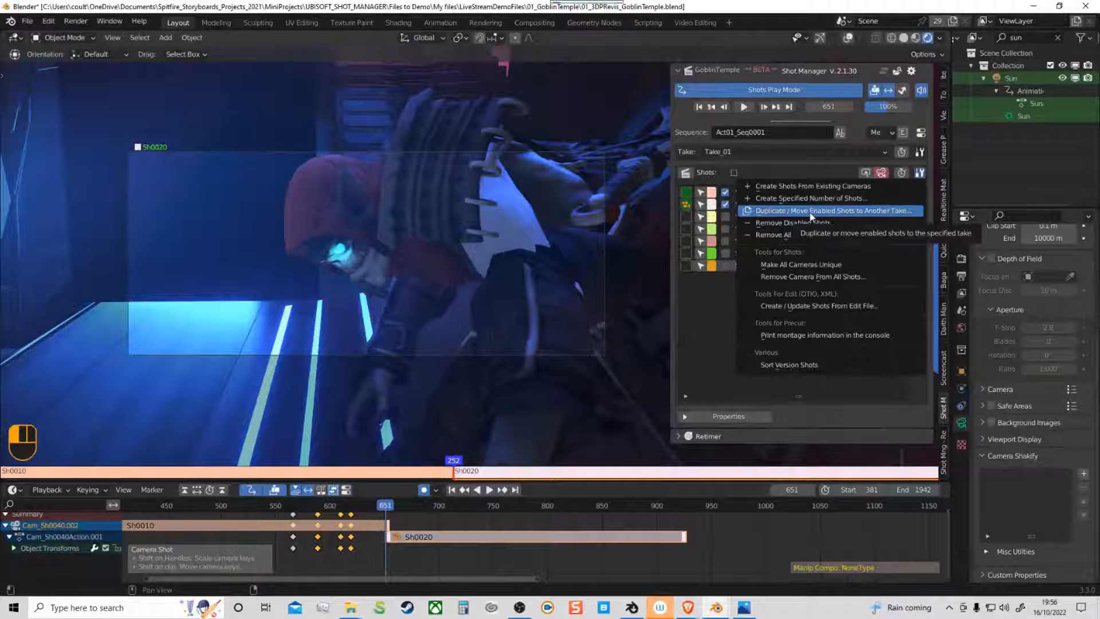
{"action": "left_click", "coordinate": [921, 172]}
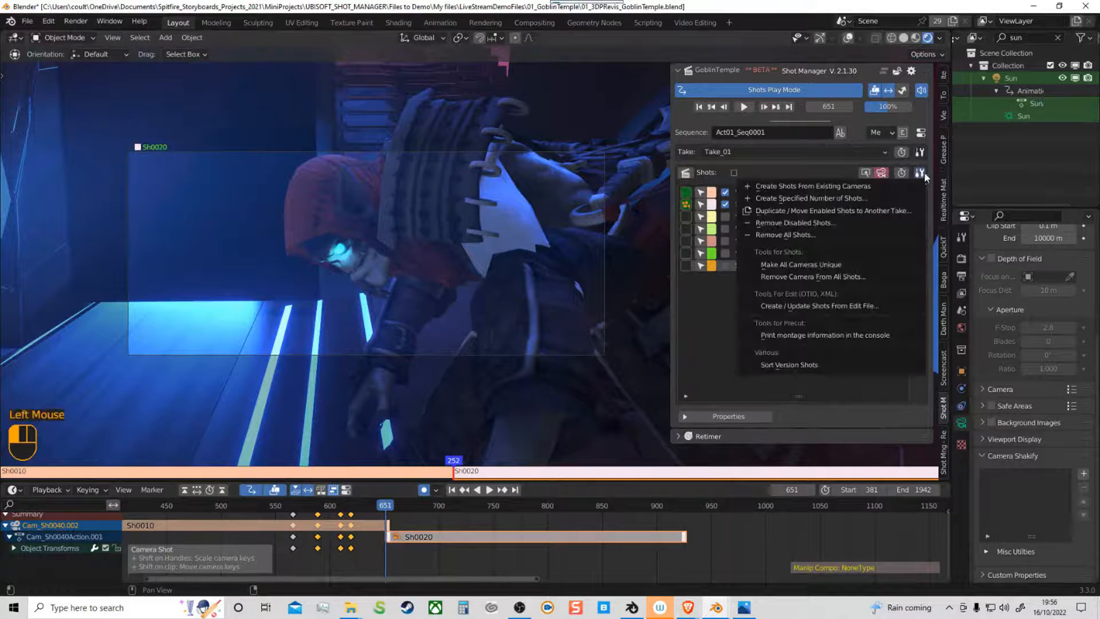
{"action": "left_click", "coordinate": [921, 173]}
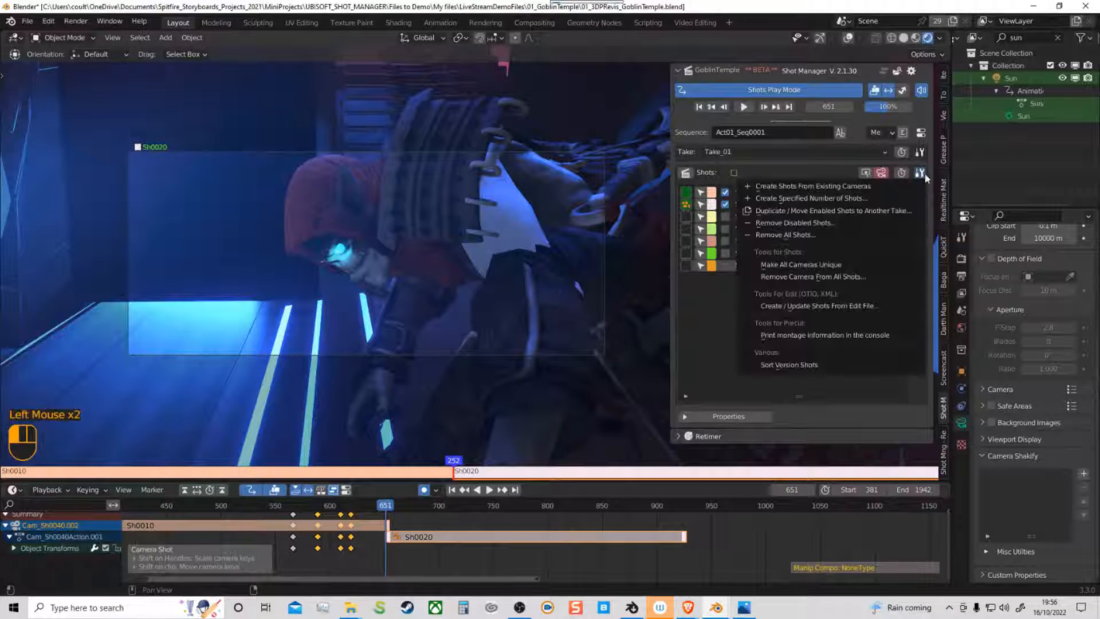
{"action": "left_click", "coordinate": [826, 212]}
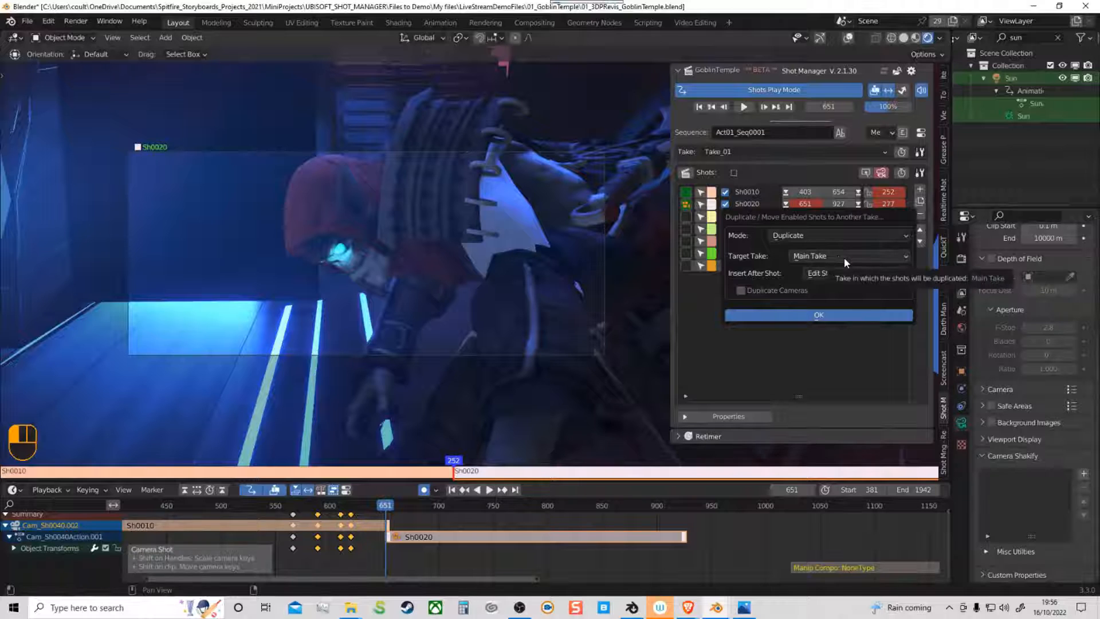
{"action": "left_click", "coordinate": [861, 236]}
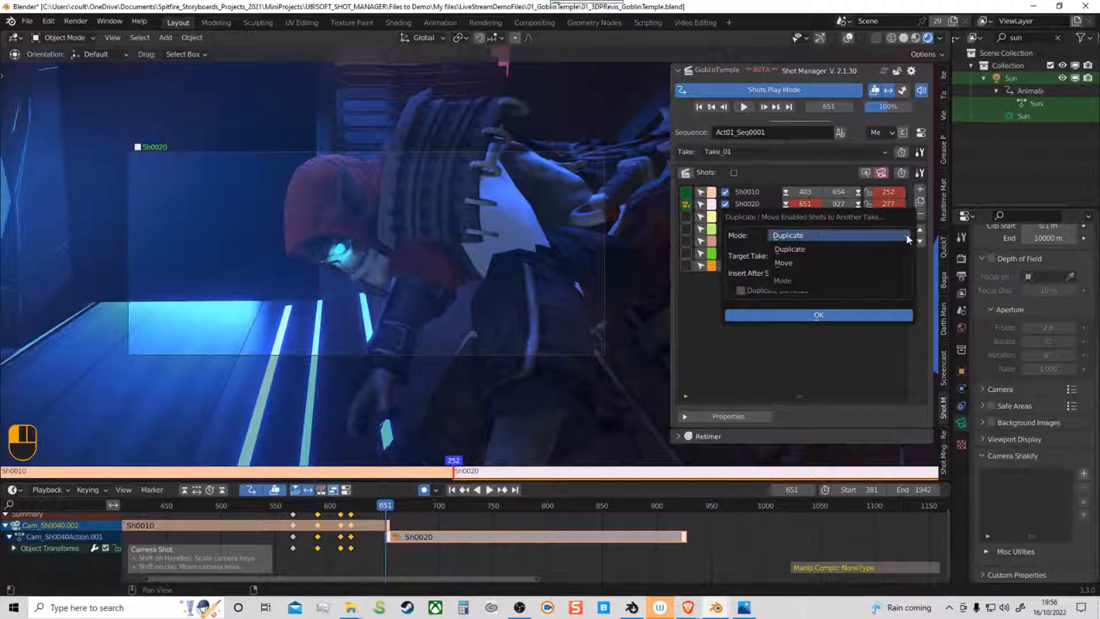
{"action": "left_click", "coordinate": [850, 263]}
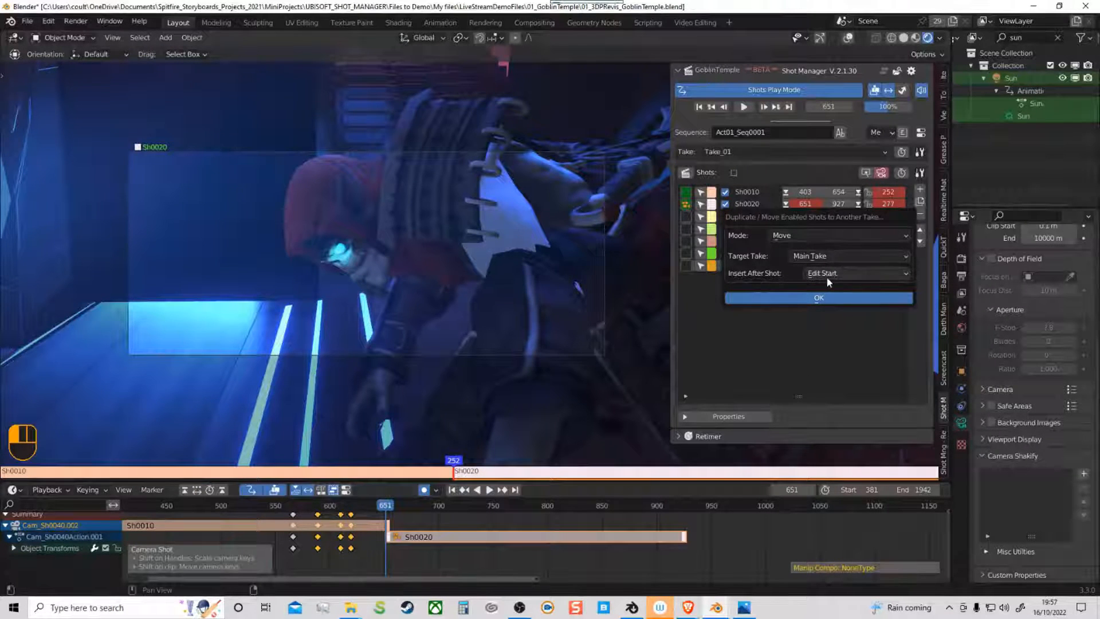
{"action": "left_click", "coordinate": [854, 274]}
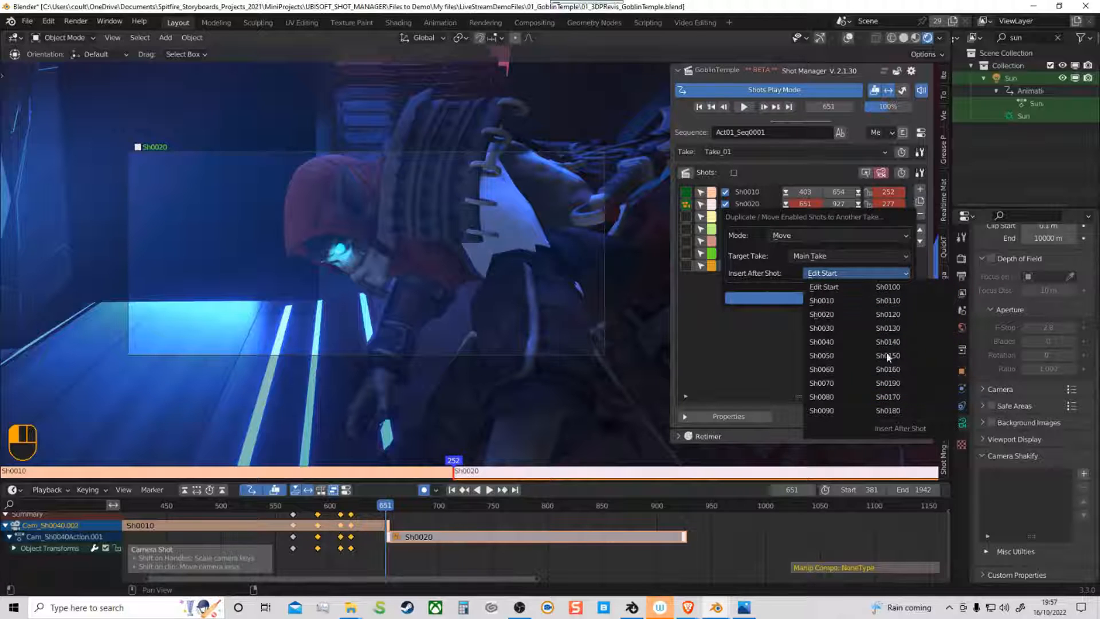
{"action": "left_click", "coordinate": [828, 343]}
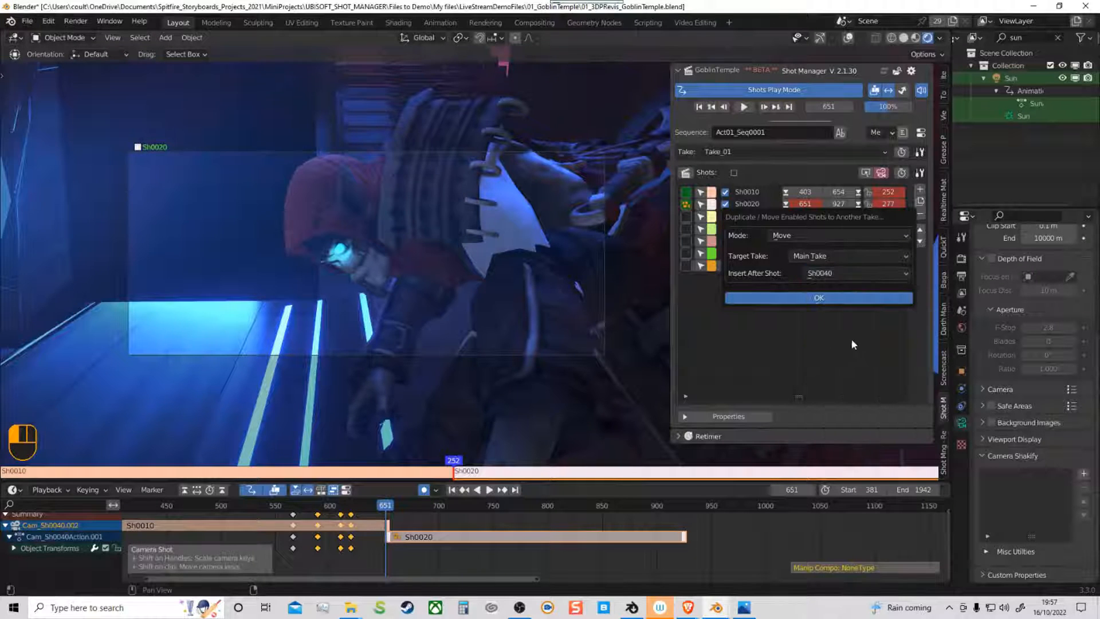
{"action": "left_click", "coordinate": [825, 299]}
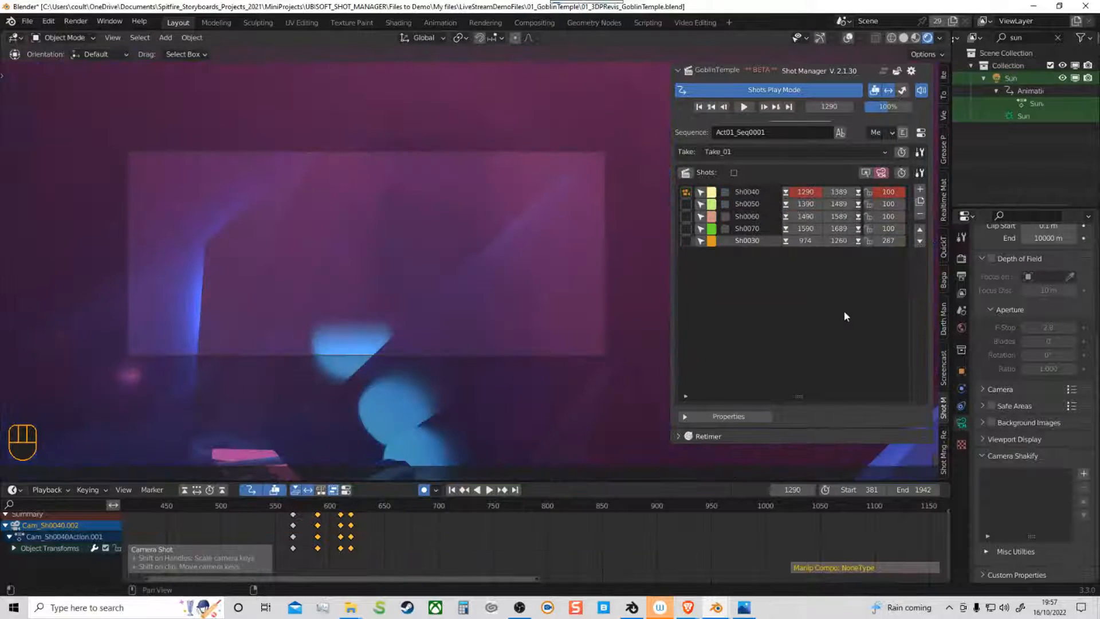
Step: Switch to Main Take and select the two moved shots below Sh0040 in the shot list, ending on Sh0010.000
{"action": "left_click", "coordinate": [863, 152]}
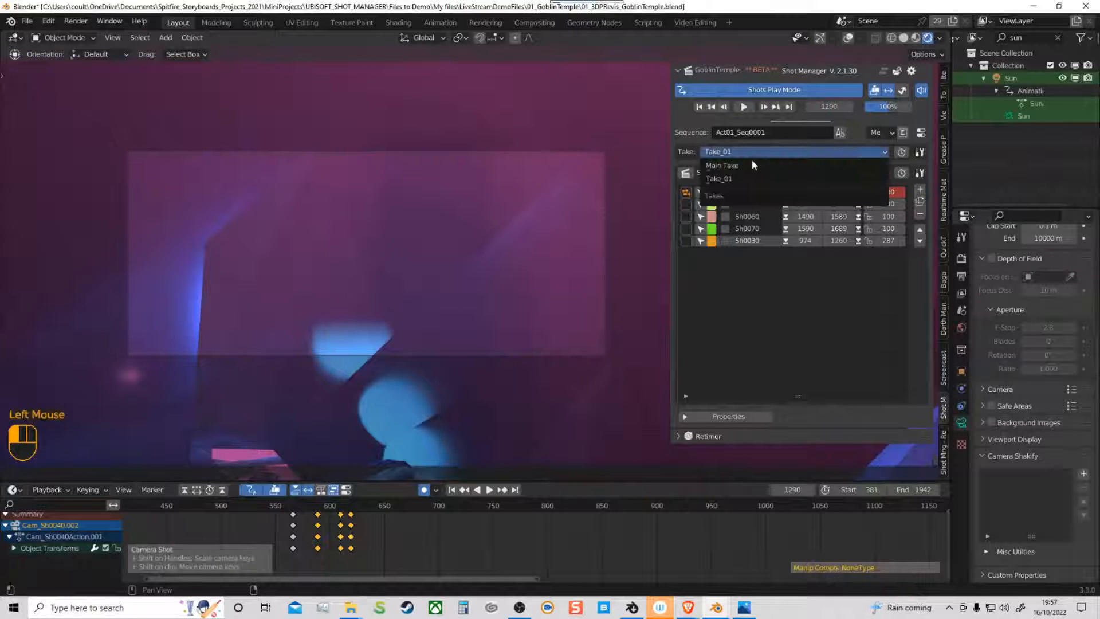
{"action": "left_click", "coordinate": [783, 169]}
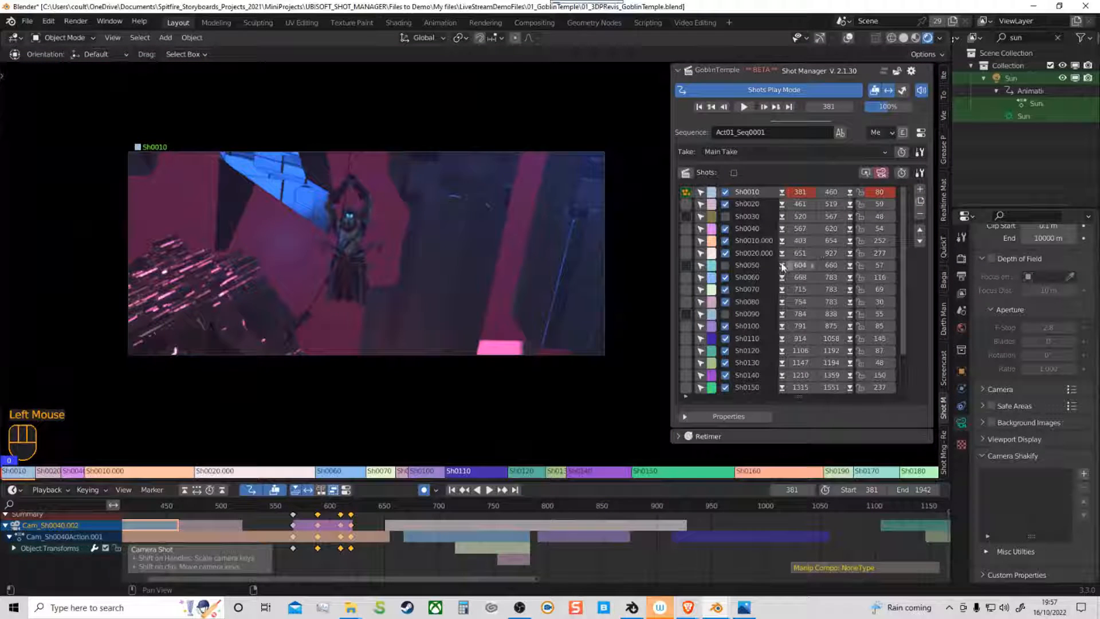
{"action": "left_click", "coordinate": [749, 242]}
{"action": "left_click", "coordinate": [749, 251]}
{"action": "left_click", "coordinate": [749, 241]}
{"action": "left_click", "coordinate": [749, 252]}
{"action": "left_click", "coordinate": [748, 241]}
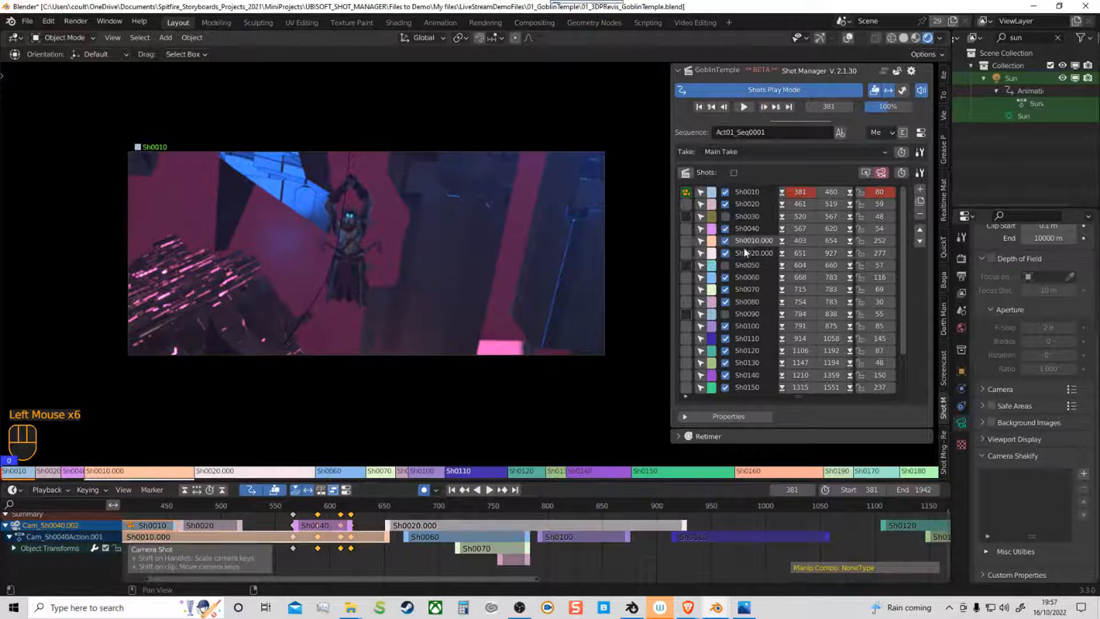
Step: Select Sh0020.000 and Sh0010.000 in the shot list, jump through Sh0040, Sh0020 and Sh0030, and return to Sh0010
{"action": "left_click", "coordinate": [747, 251]}
{"action": "left_click", "coordinate": [746, 242]}
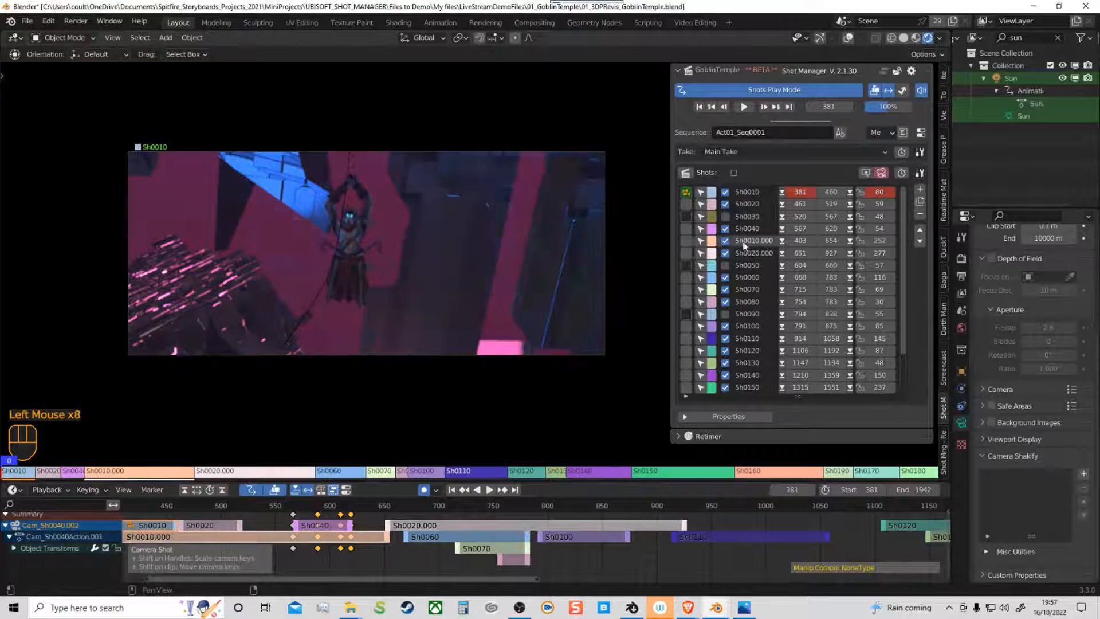
{"action": "left_click", "coordinate": [687, 229]}
{"action": "left_click", "coordinate": [687, 204]}
{"action": "left_click", "coordinate": [687, 216]}
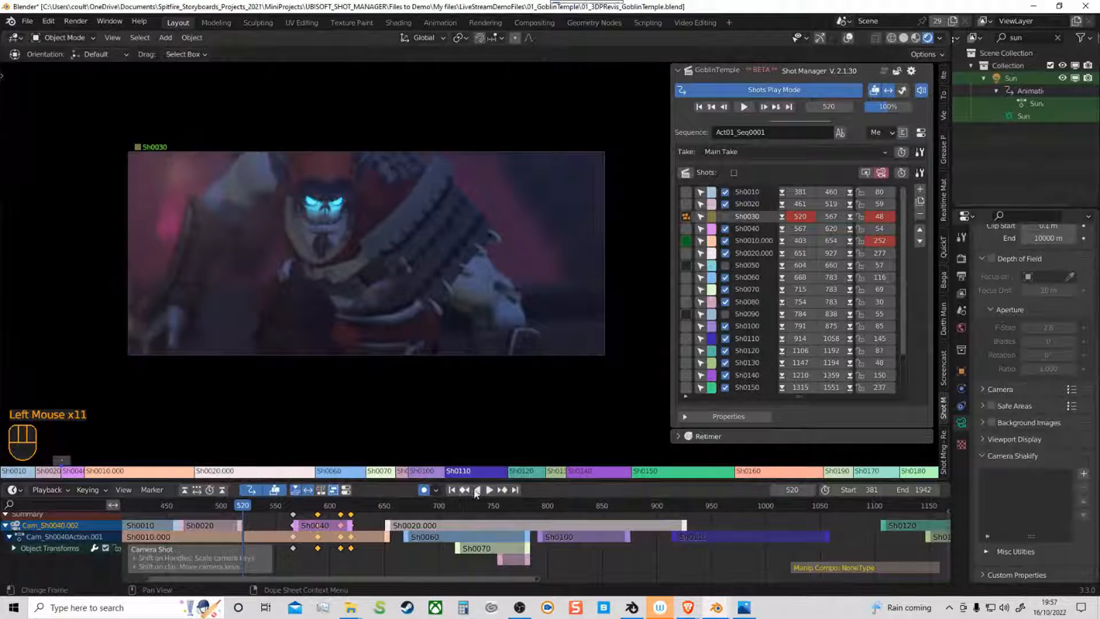
{"action": "left_click", "coordinate": [688, 192]}
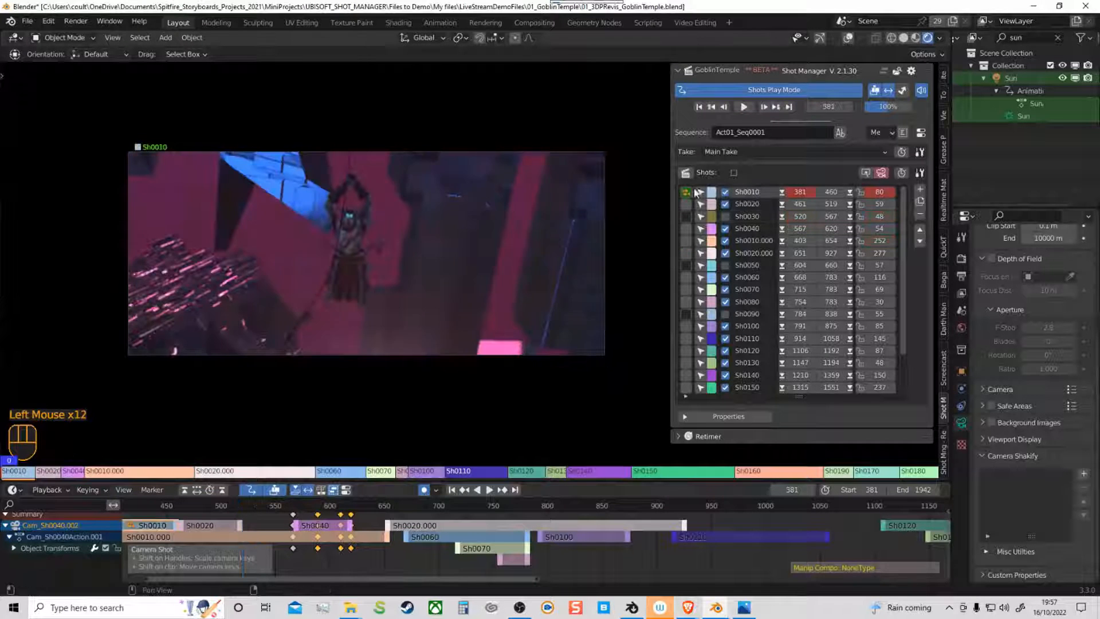
Step: Play the Main Take from Sh0010, stop playback, and move the playhead to frame 710 in shot Sh0020.000
{"action": "left_click", "coordinate": [488, 491]}
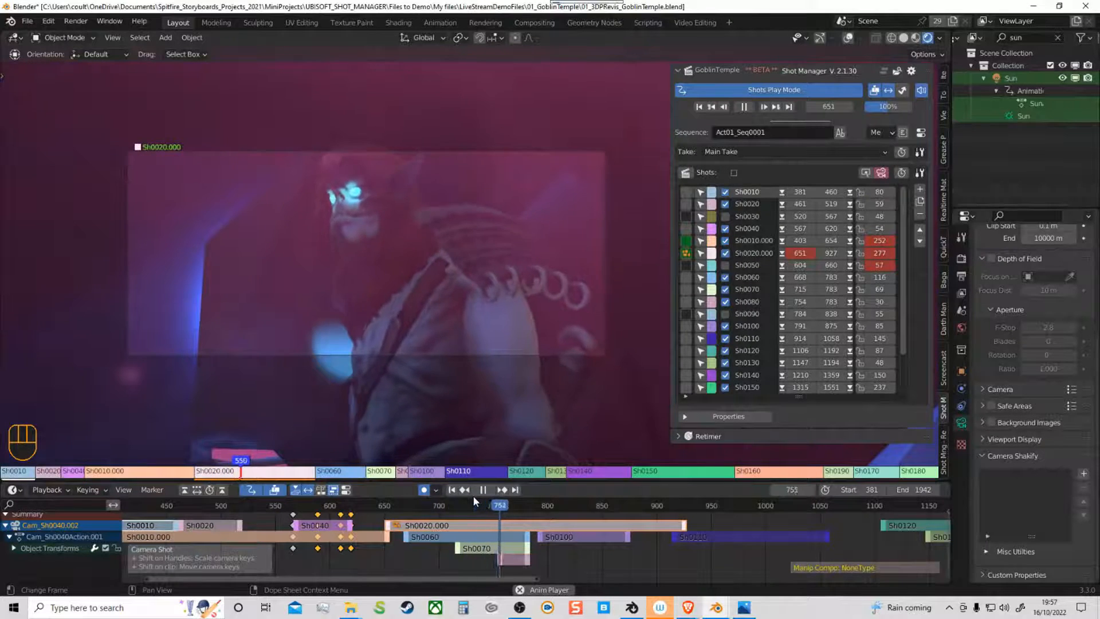
{"action": "key", "text": "space"}
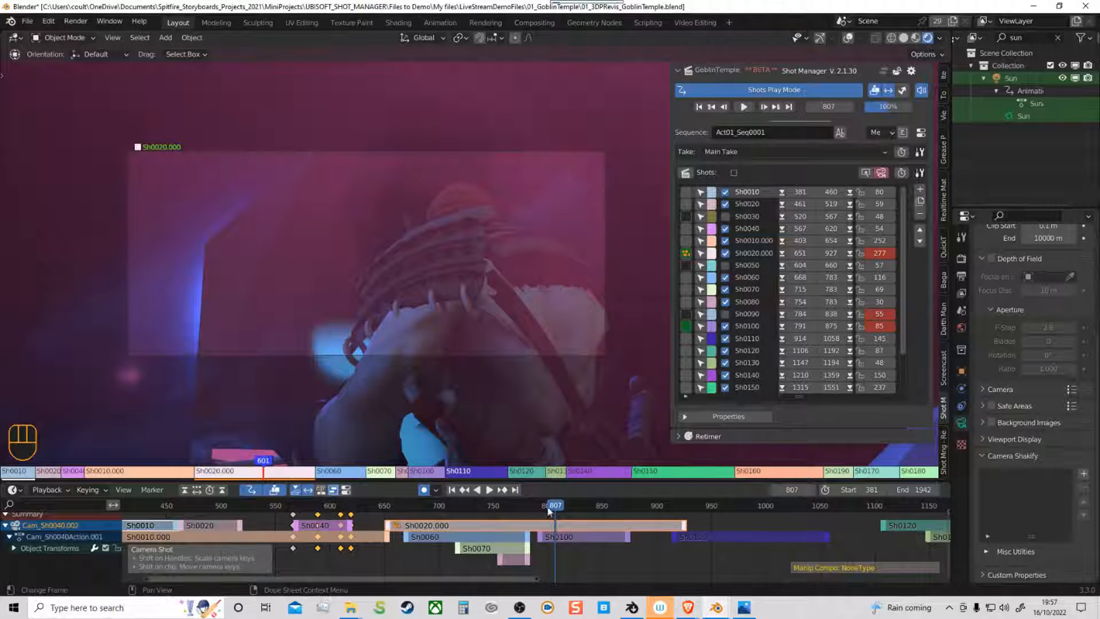
{"action": "left_click", "coordinate": [449, 525]}
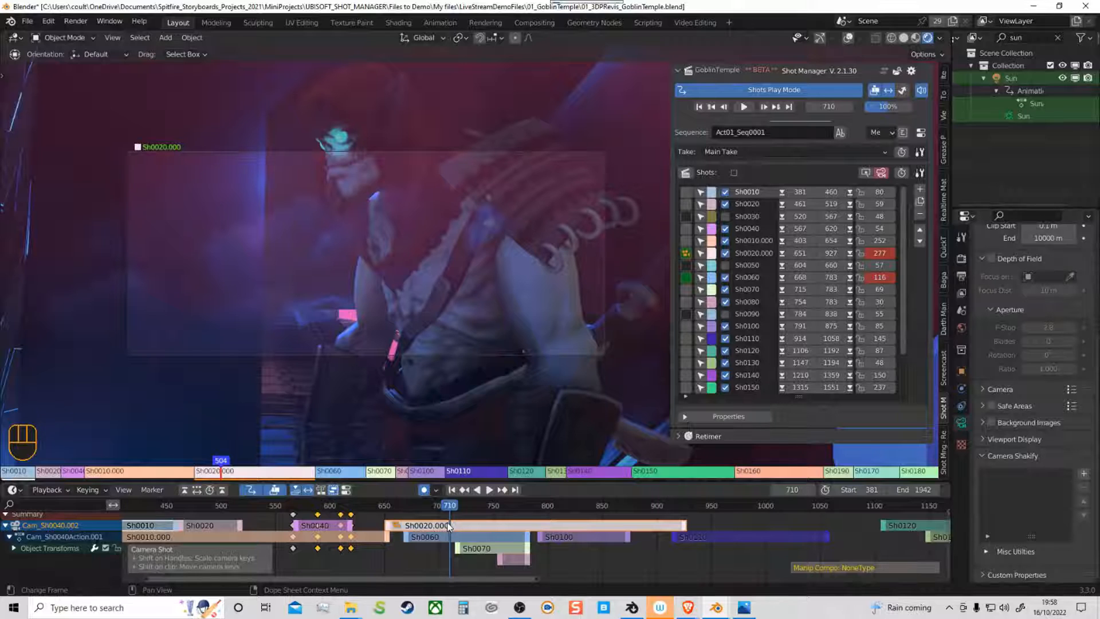
{"action": "middle_click_drag", "start_coordinate": [577, 555], "coordinate": [466, 545], "text": "ctrl"}
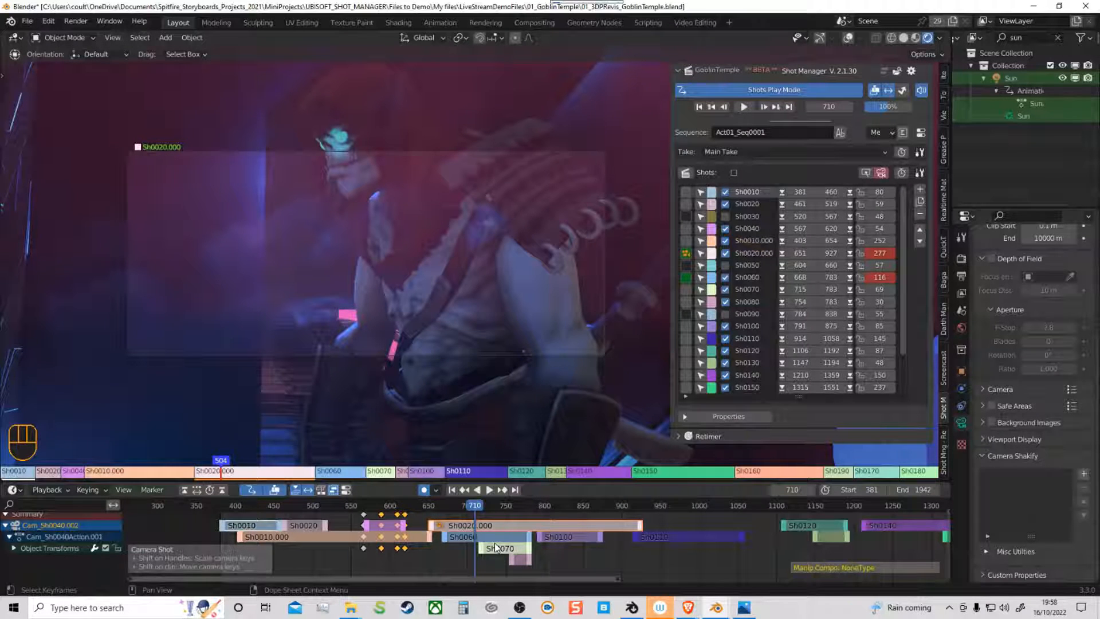
Step: Switch to Take_01 and enable shots Sh0050, Sh0060, Sh0070 and Sh0030
{"action": "left_click", "coordinate": [753, 151]}
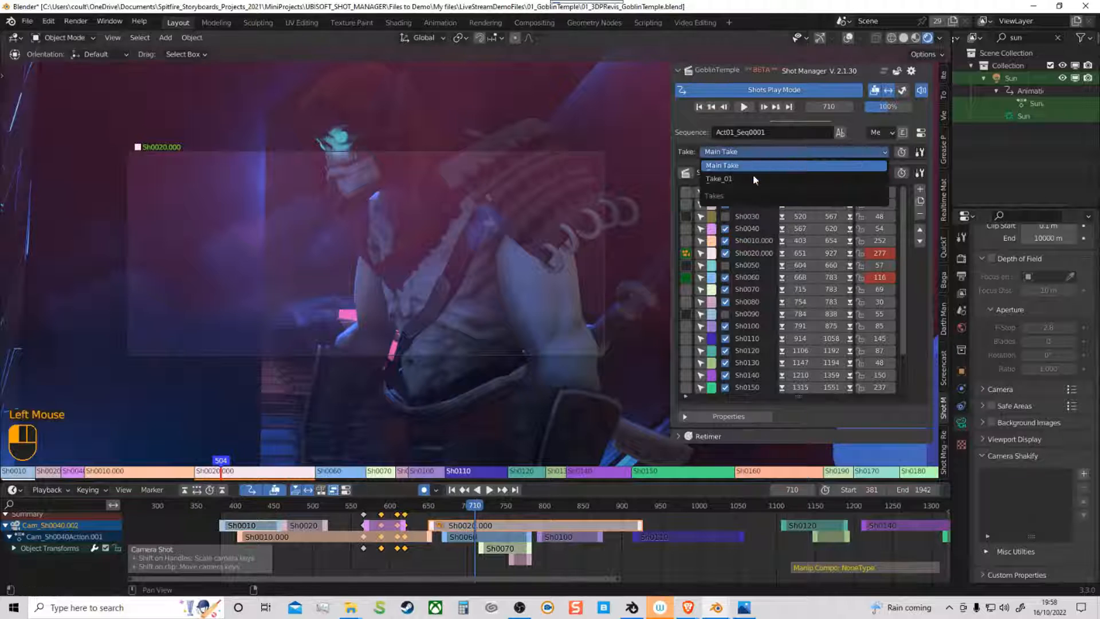
{"action": "left_click", "coordinate": [753, 179]}
{"action": "middle_click_drag", "start_coordinate": [709, 550], "coordinate": [496, 562], "text": "shift"}
{"action": "left_click", "coordinate": [516, 550]}
{"action": "left_click", "coordinate": [516, 549]}
{"action": "left_click", "coordinate": [725, 204]}
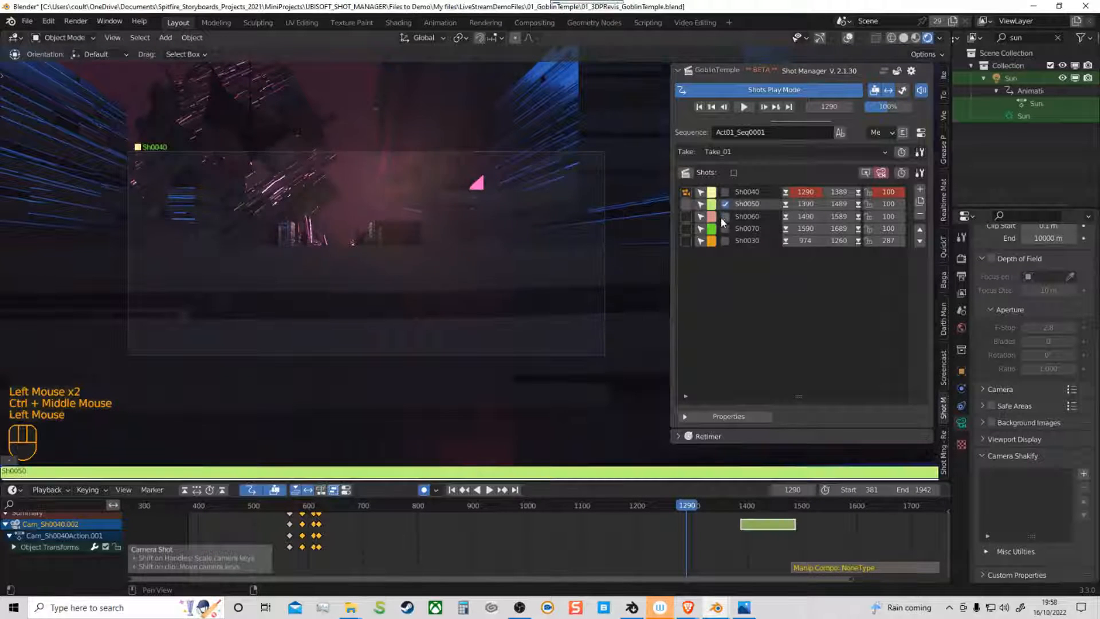
{"action": "left_click", "coordinate": [725, 216]}
{"action": "left_click", "coordinate": [725, 228]}
{"action": "left_click", "coordinate": [725, 241]}
Step: Move the Sh0030 clip in the timeline to frames 1096–1382 and scrub the playhead back to frame 1069
{"action": "middle_click_drag", "start_coordinate": [646, 547], "coordinate": [404, 548], "text": "shift"}
{"action": "left_click_drag", "start_coordinate": [381, 538], "coordinate": [449, 539]}
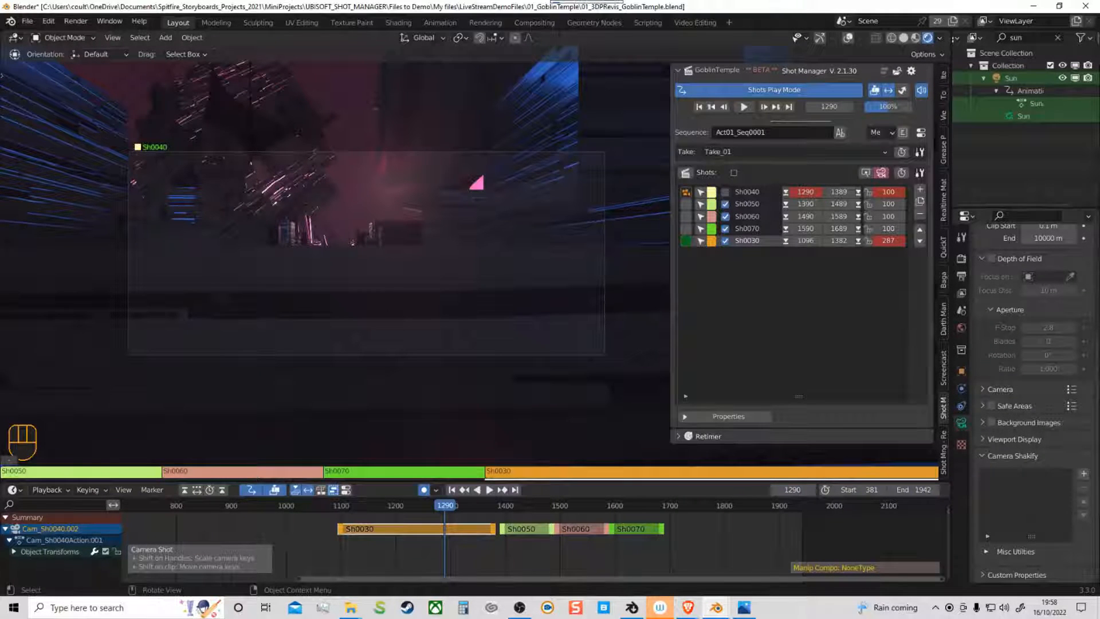
{"action": "left_click_drag", "start_coordinate": [407, 507], "coordinate": [325, 513]}
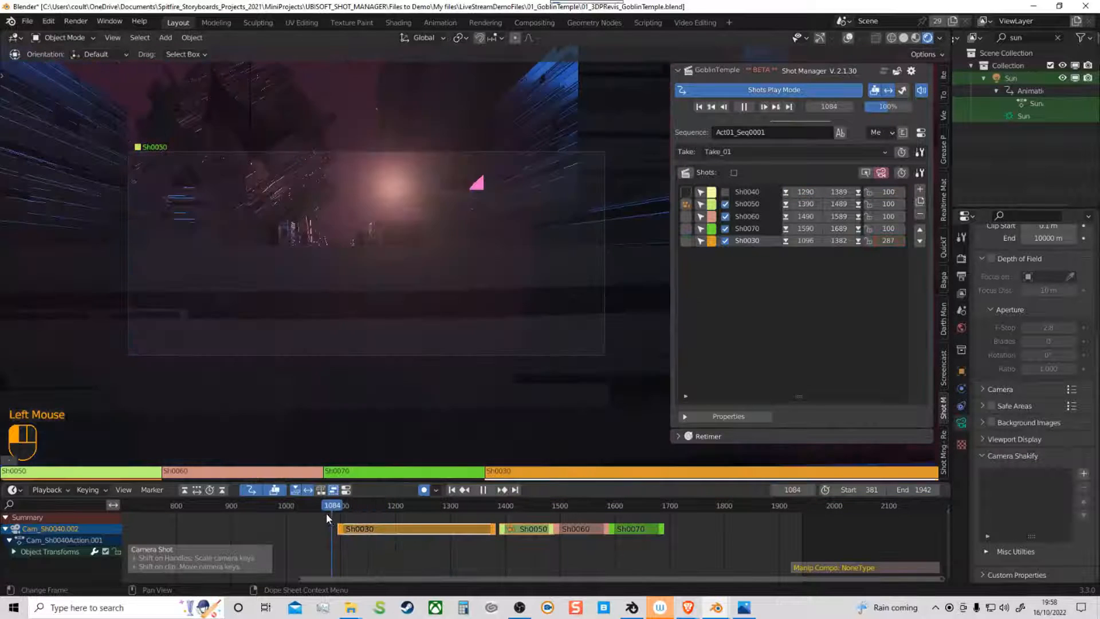
Step: Switch back to Main Take and move the playhead to frame 912 within shot Sh0020.000
{"action": "left_click", "coordinate": [736, 152]}
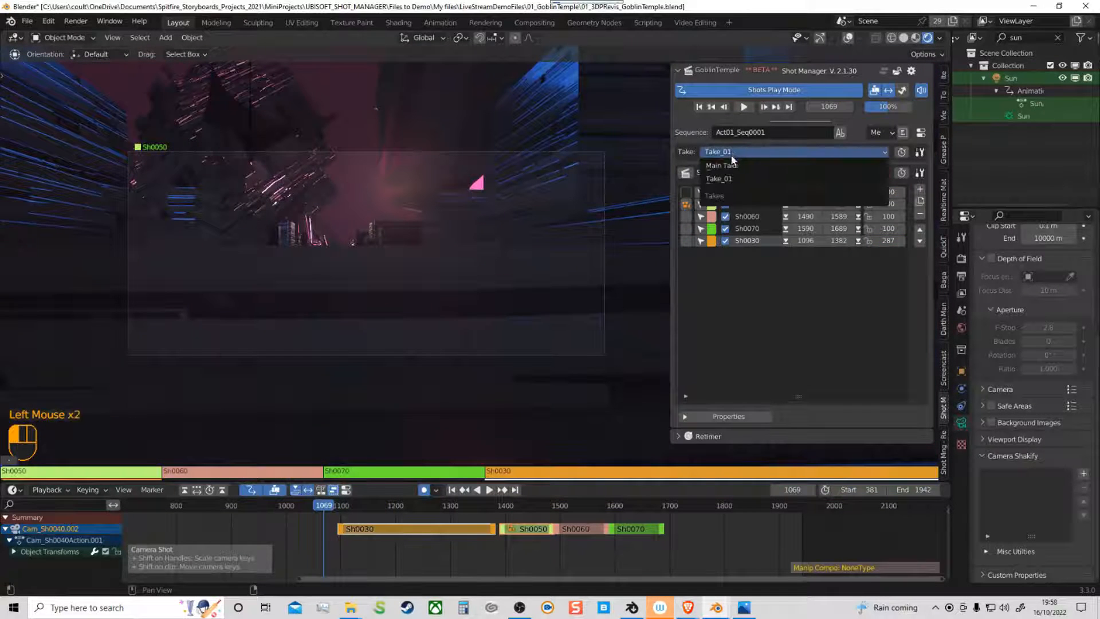
{"action": "left_click", "coordinate": [739, 167]}
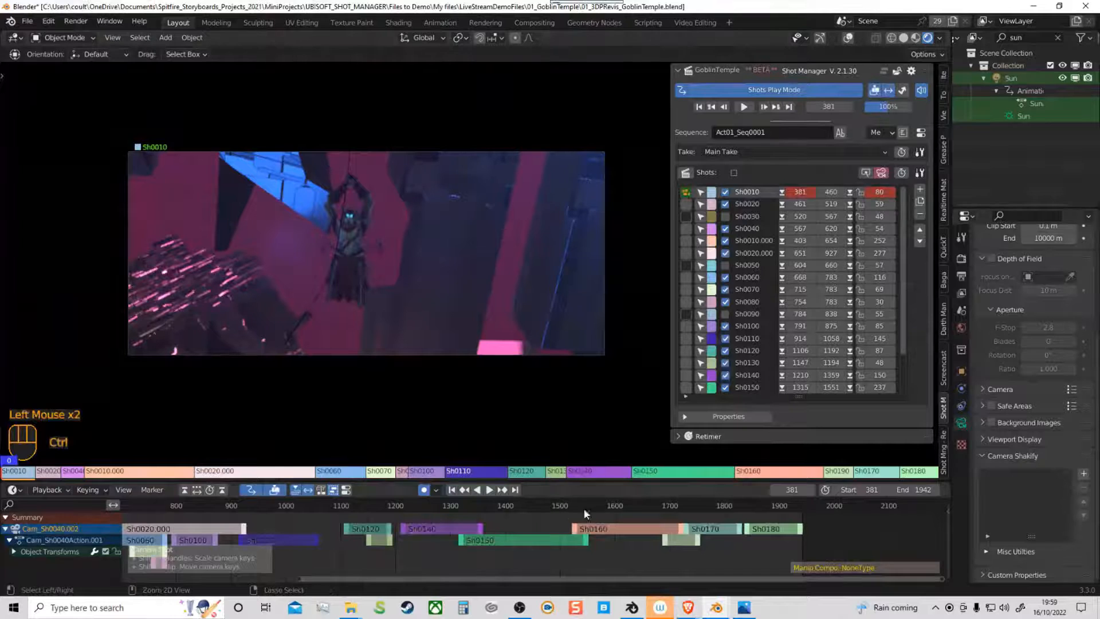
{"action": "middle_click_drag", "start_coordinate": [584, 508], "coordinate": [557, 527], "text": "ctrl"}
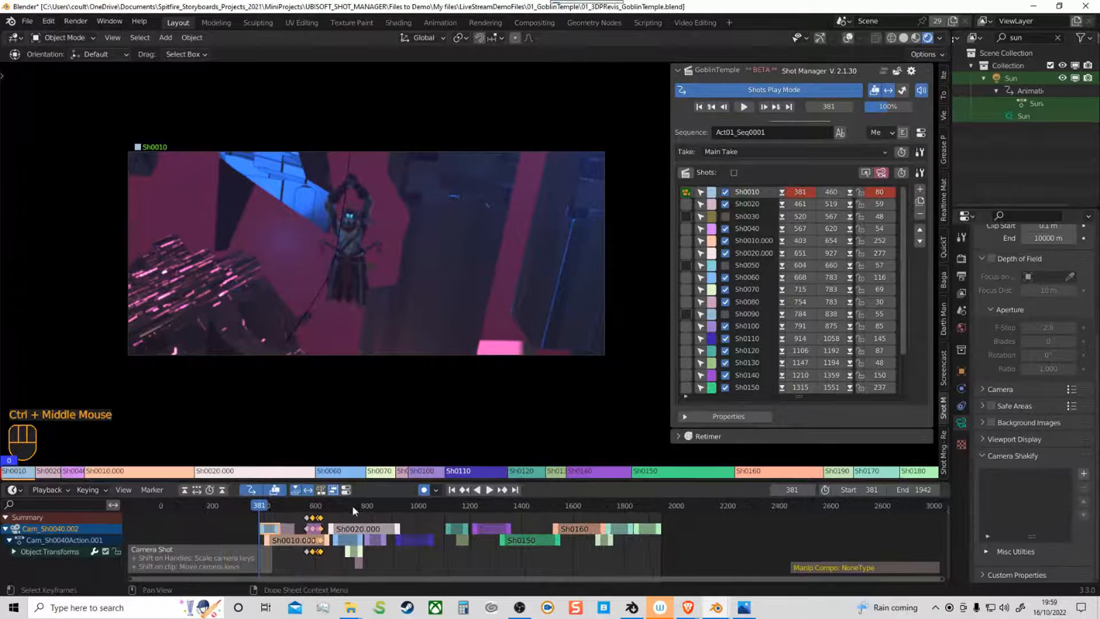
{"action": "left_click", "coordinate": [309, 471]}
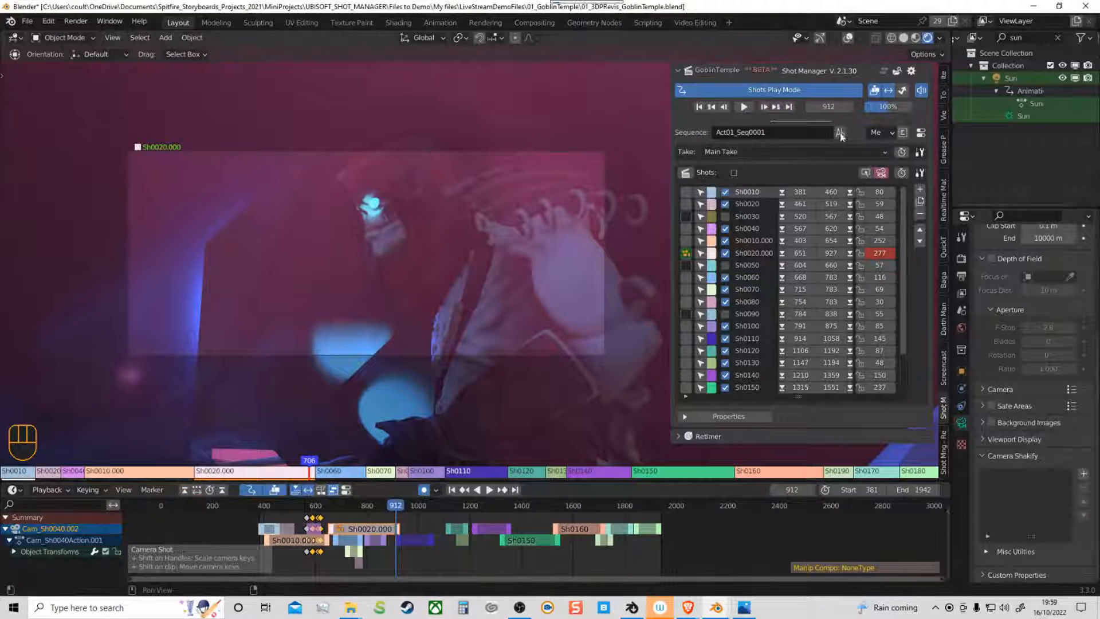
Step: Check the list of scenes in the file without changing it, and move the playhead to frame 1379 in Sh0150
{"action": "left_click", "coordinate": [852, 26]}
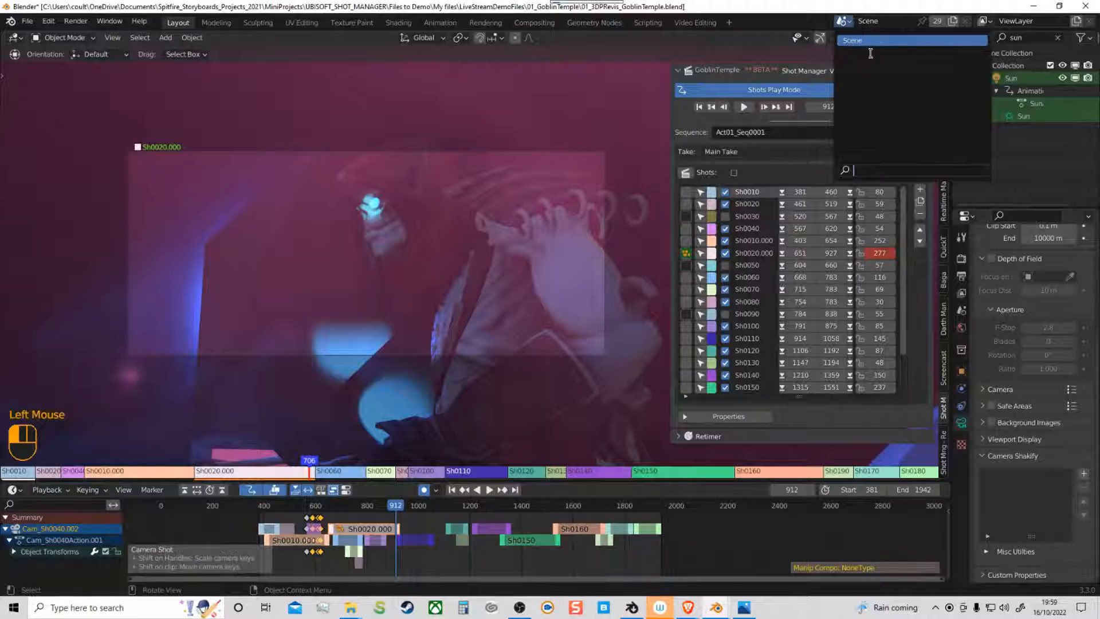
{"action": "left_click", "coordinate": [796, 17]}
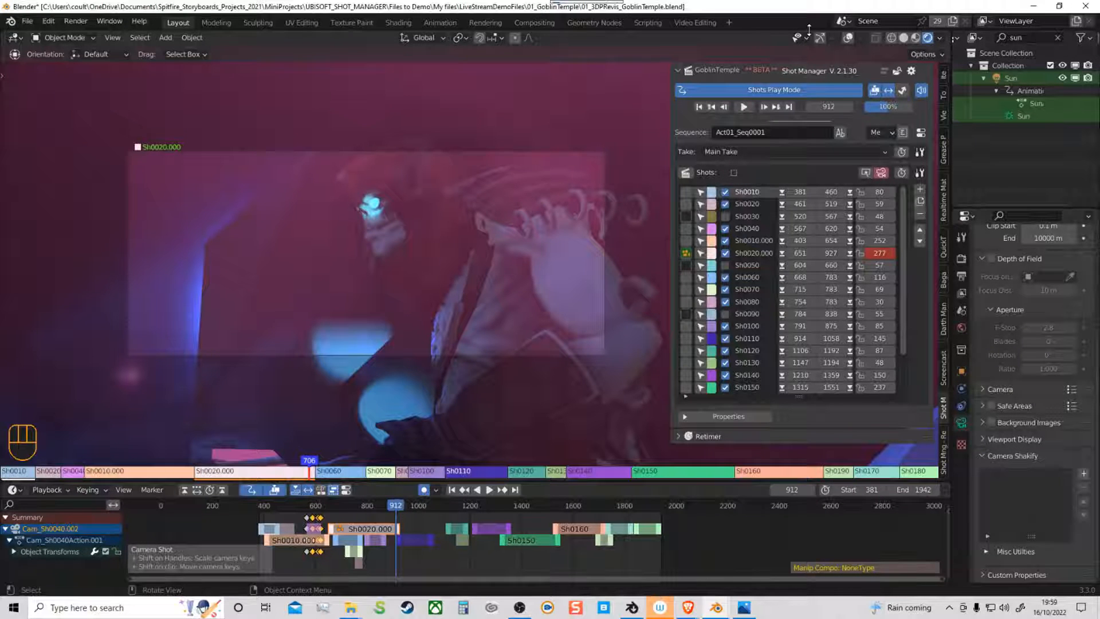
{"action": "left_click", "coordinate": [509, 506]}
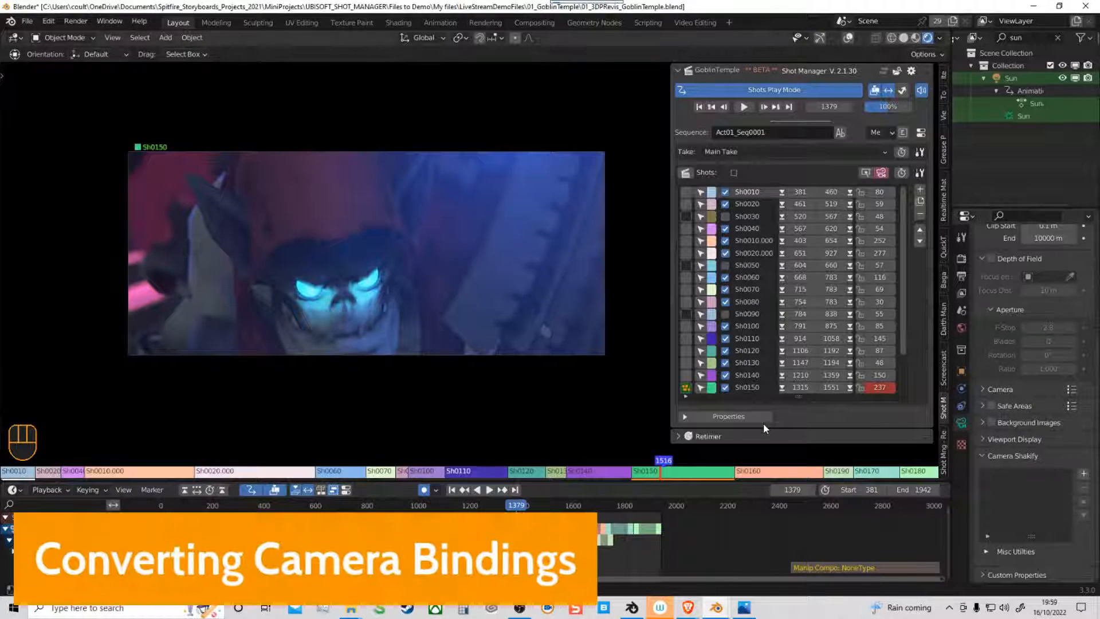
Step: Switch to the 02_CursorSnapper_OBSTACLE_COURSE_Markers.blend window and scrub the playhead to frame 659
{"action": "left_click", "coordinate": [715, 612]}
{"action": "left_click", "coordinate": [811, 570]}
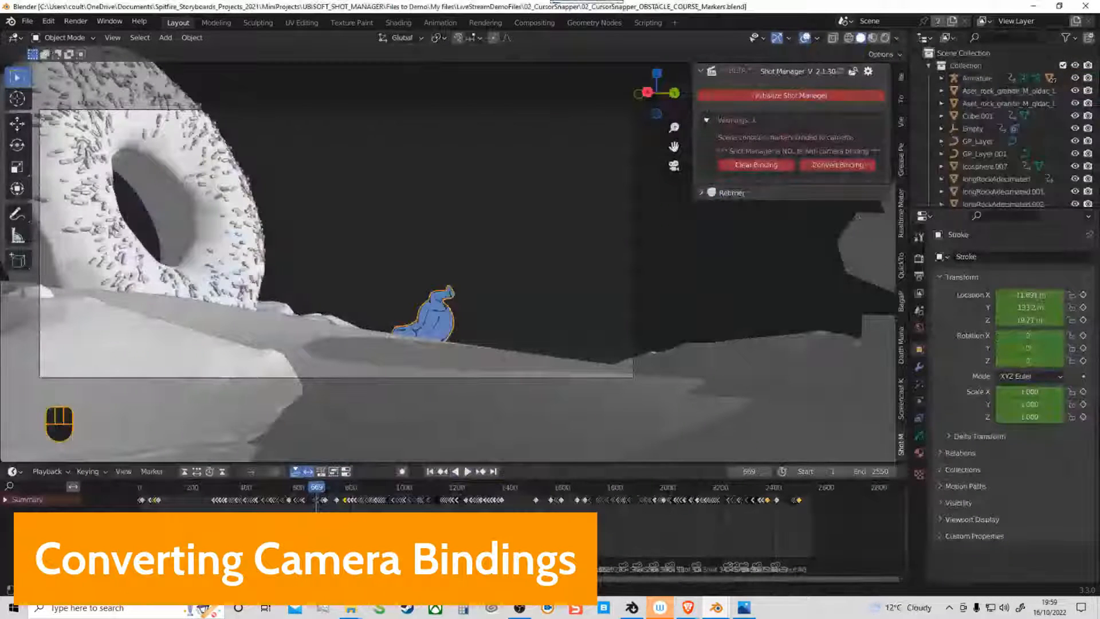
{"action": "middle_click_drag", "start_coordinate": [396, 533], "coordinate": [460, 540], "text": "ctrl"}
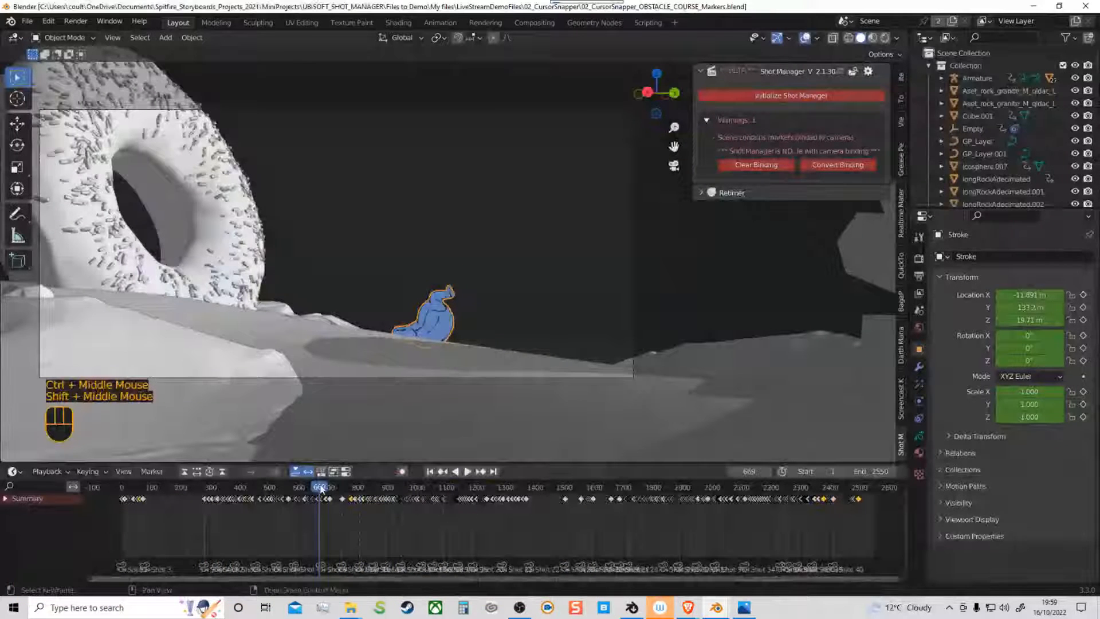
{"action": "mouse_move", "coordinate": [321, 487]}
{"action": "left_mouse_down"}
{"action": "mouse_move", "coordinate": [299, 497]}
{"action": "mouse_move", "coordinate": [319, 498]}
{"action": "left_mouse_up"}
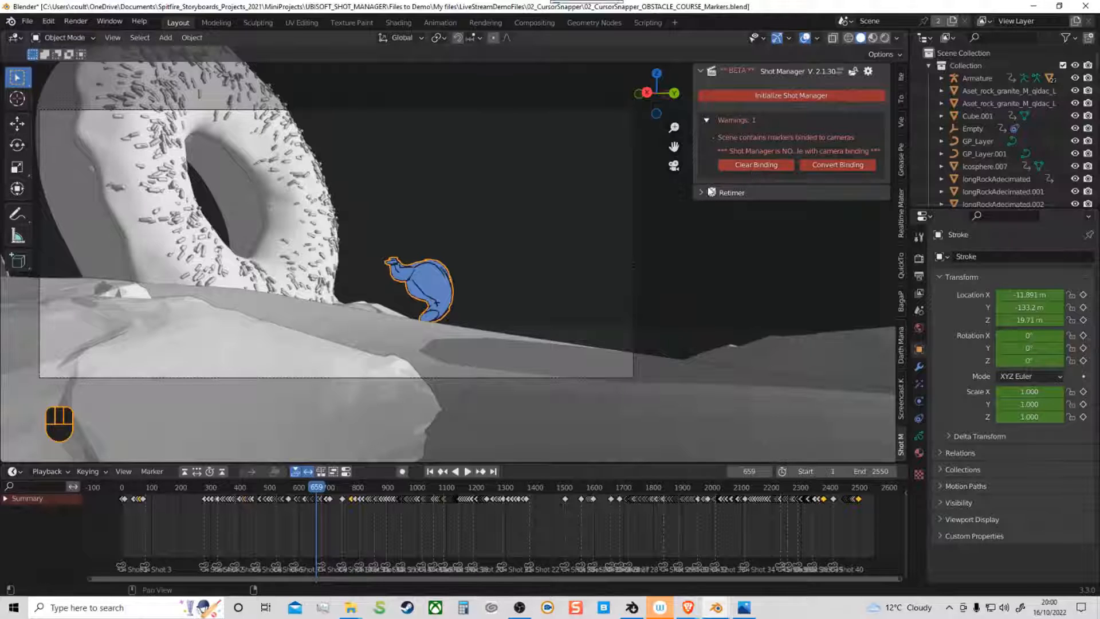
Step: Convert the scene's marker camera bindings into Shot Manager shots and display the shots stack in the timeline
{"action": "left_click", "coordinate": [697, 170]}
{"action": "left_click", "coordinate": [839, 165]}
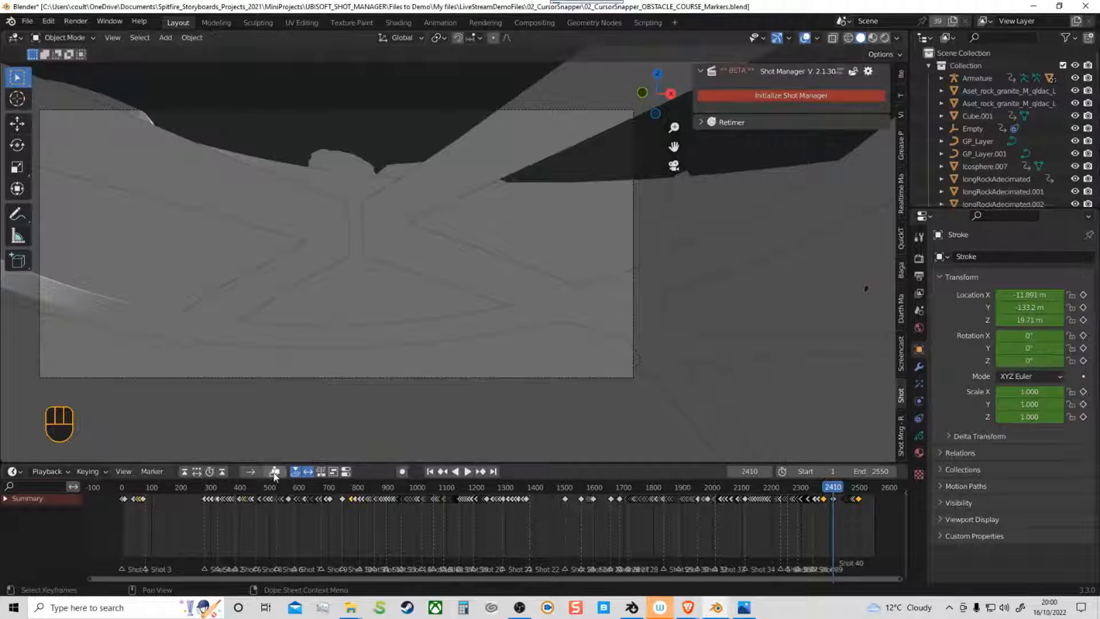
{"action": "left_click", "coordinate": [275, 472]}
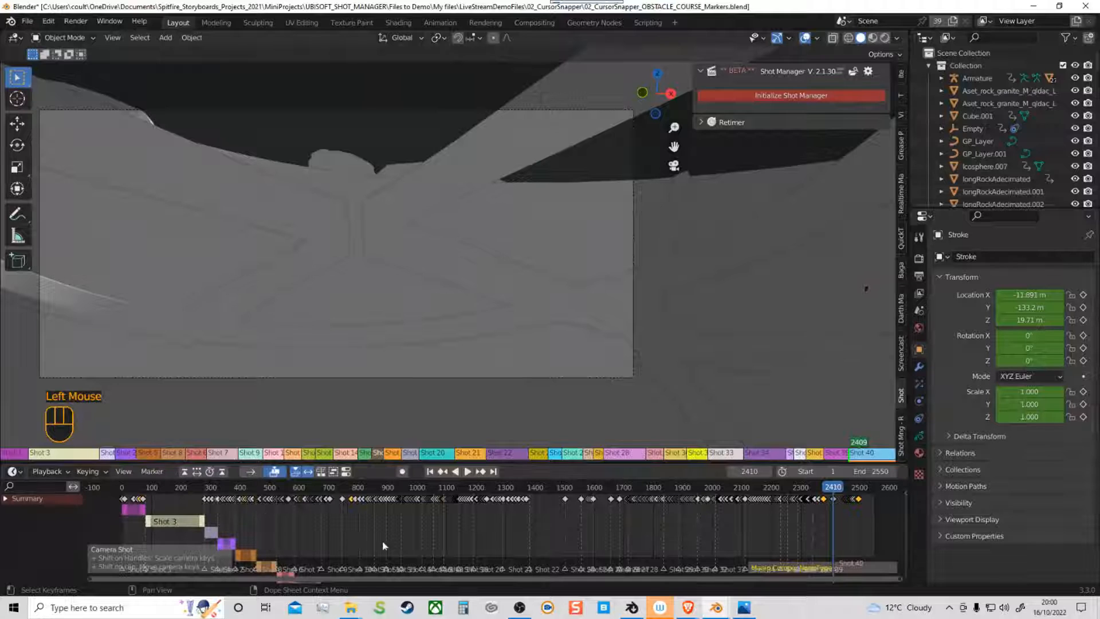
Step: Enlarge the timeline area and compare the shots stack with compact display on and off, leaving compact display off
{"action": "middle_click_drag", "start_coordinate": [383, 541], "coordinate": [411, 552]}
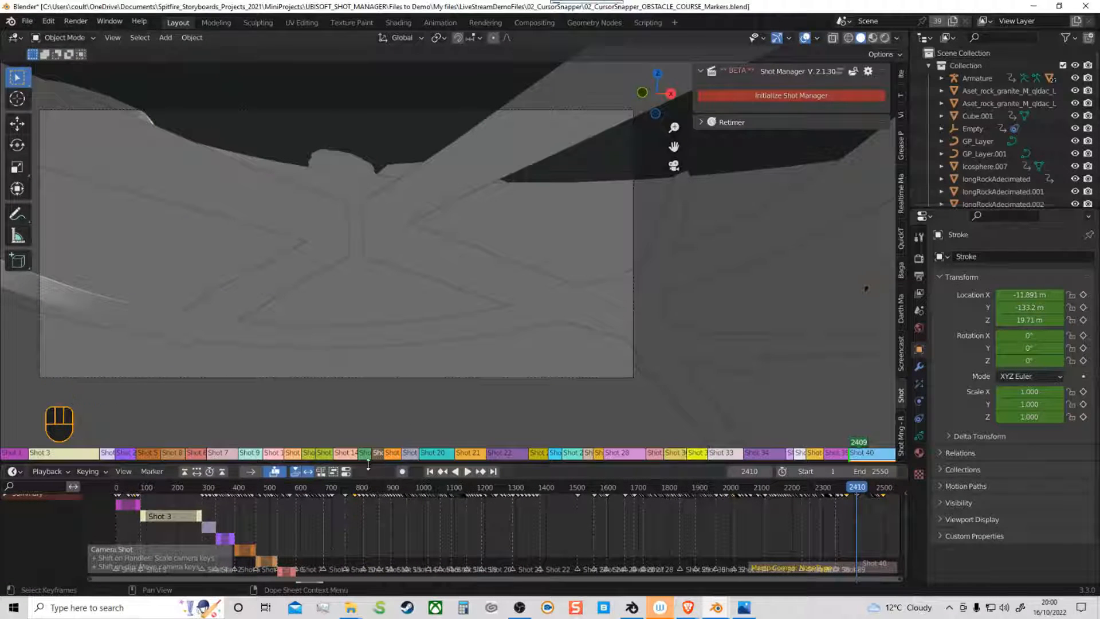
{"action": "left_click_drag", "start_coordinate": [368, 464], "coordinate": [339, 200]}
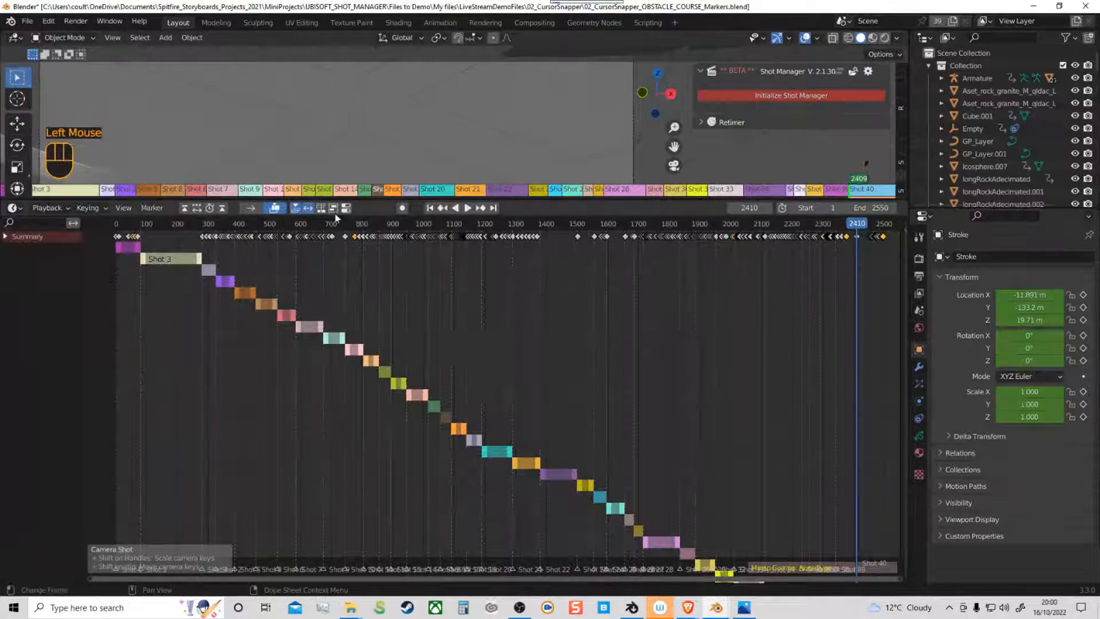
{"action": "left_click", "coordinate": [333, 209]}
{"action": "left_click", "coordinate": [333, 209]}
{"action": "left_click", "coordinate": [333, 209]}
{"action": "left_click", "coordinate": [333, 208]}
{"action": "left_click", "coordinate": [333, 208]}
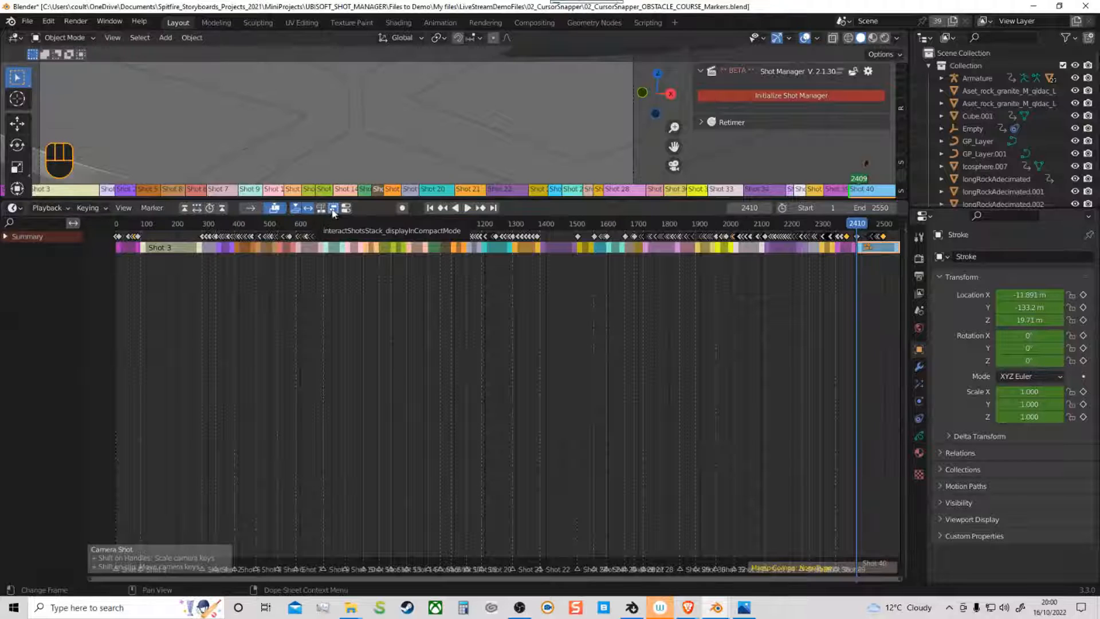
{"action": "left_click", "coordinate": [333, 209]}
{"action": "middle_click_drag", "start_coordinate": [689, 418], "coordinate": [691, 428], "text": "ctrl"}
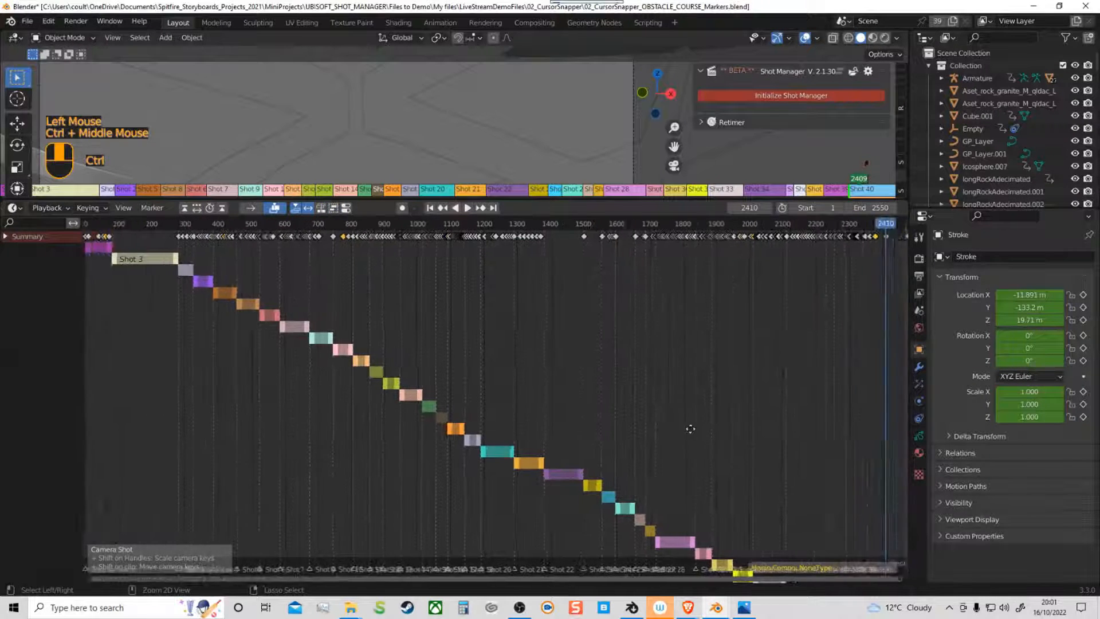
{"action": "middle_click_drag", "start_coordinate": [789, 459], "coordinate": [788, 459], "text": "ctrl"}
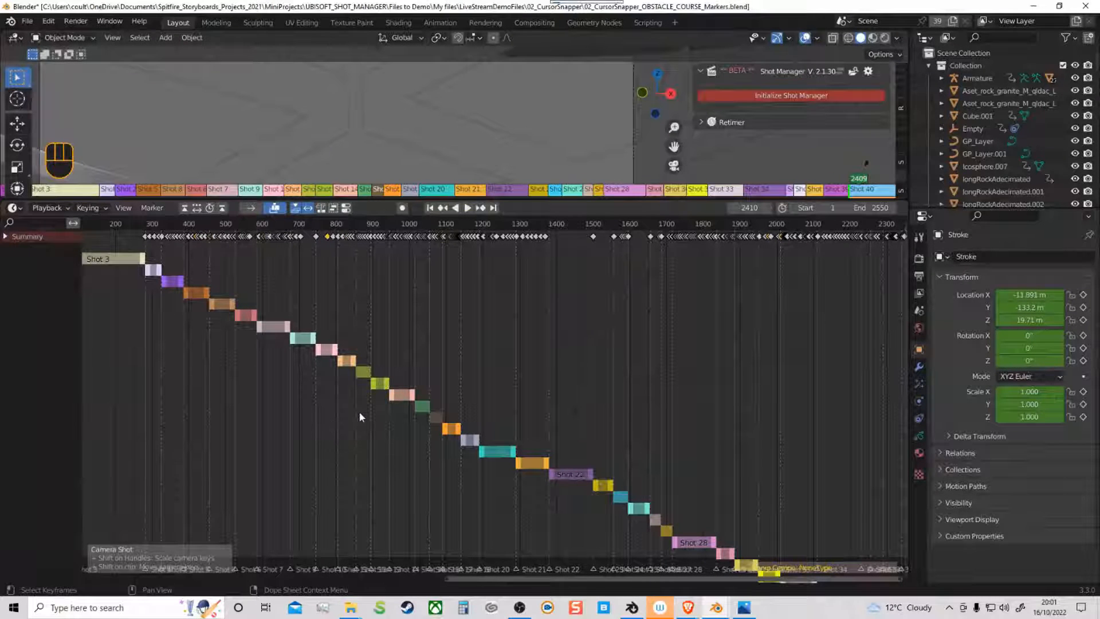
Step: Switch to the 01_3DPRevis_GoblinTemple.blend window and compare its shots stack with compact display off and on in a taller timeline
{"action": "mouse_move", "coordinate": [716, 608]}
{"action": "left_click", "coordinate": [709, 545]}
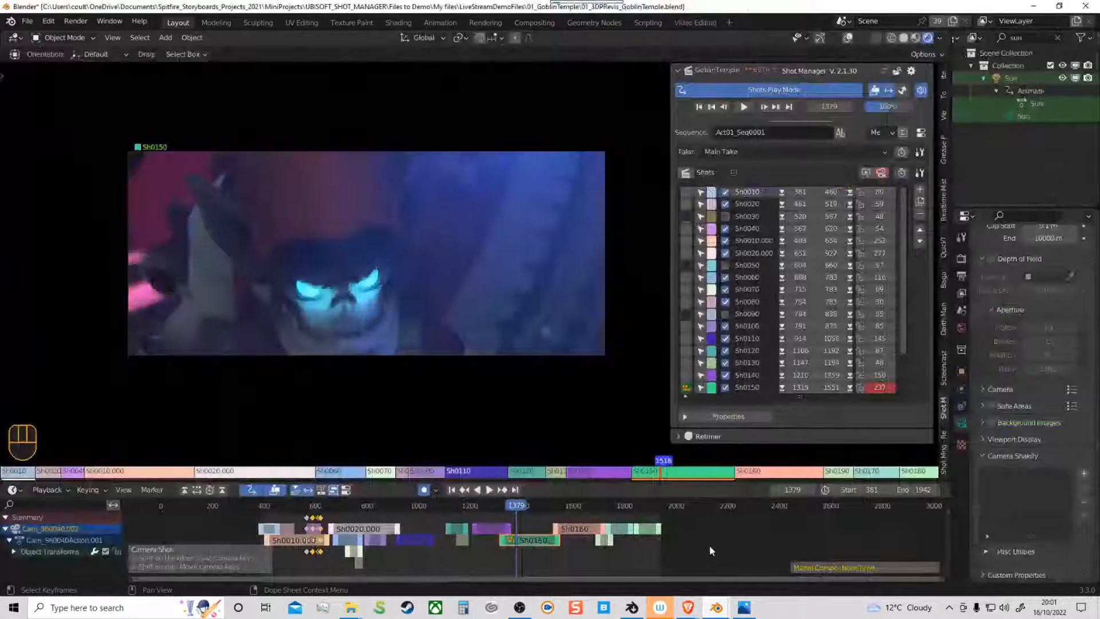
{"action": "left_click_drag", "start_coordinate": [513, 481], "coordinate": [516, 224]}
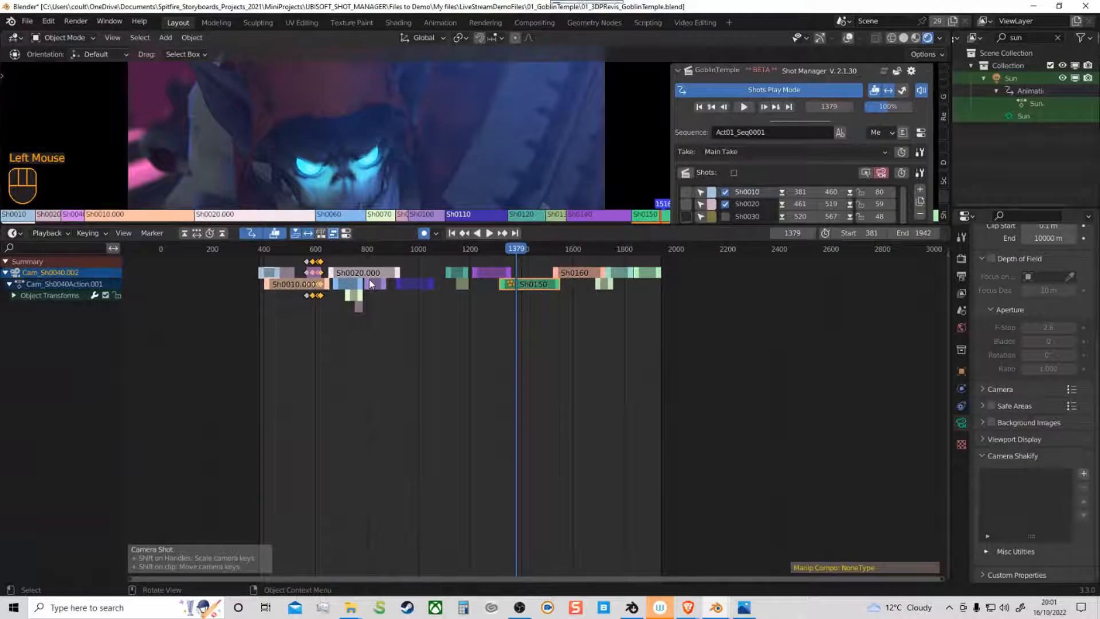
{"action": "left_click", "coordinate": [334, 234]}
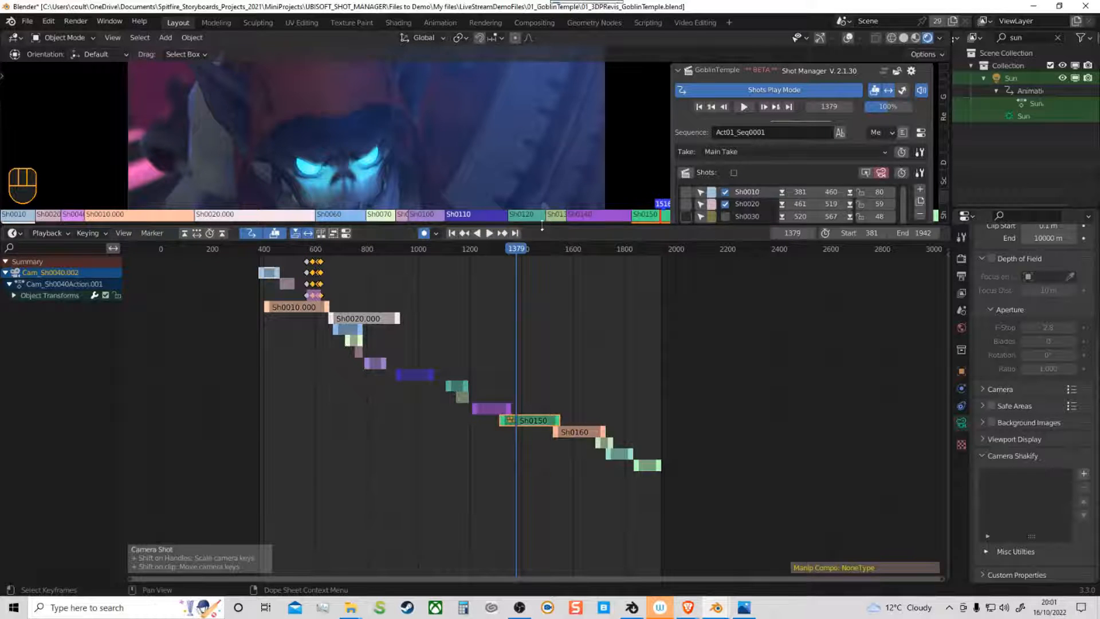
{"action": "left_click_drag", "start_coordinate": [542, 226], "coordinate": [361, 372]}
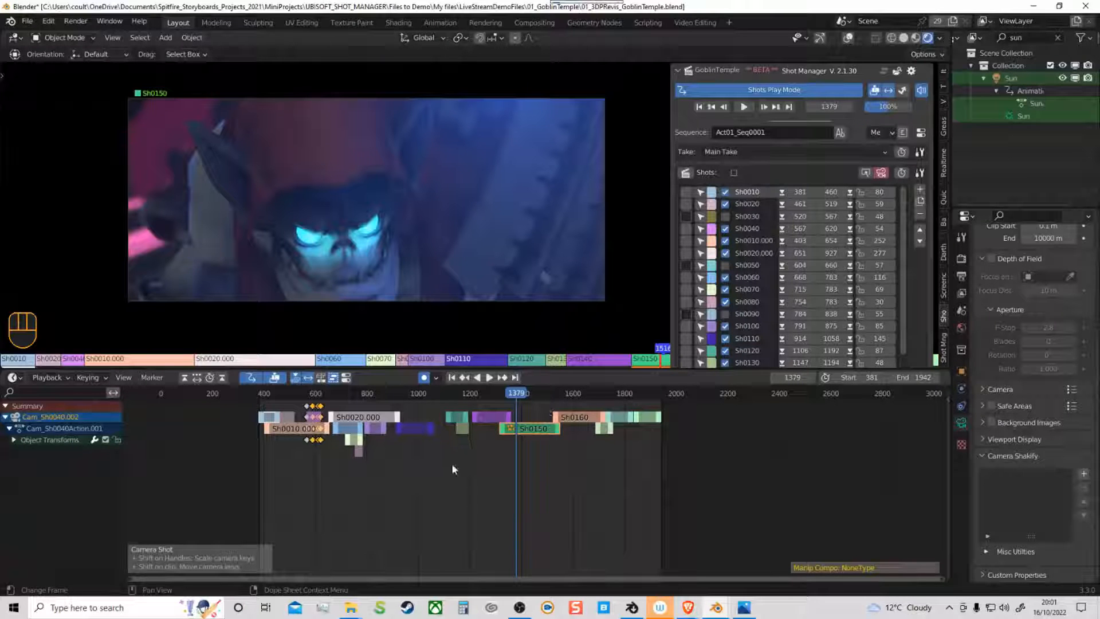
{"action": "middle_click_drag", "start_coordinate": [453, 469], "coordinate": [535, 461], "text": "ctrl"}
{"action": "middle_click_drag", "start_coordinate": [241, 427], "coordinate": [237, 427]}
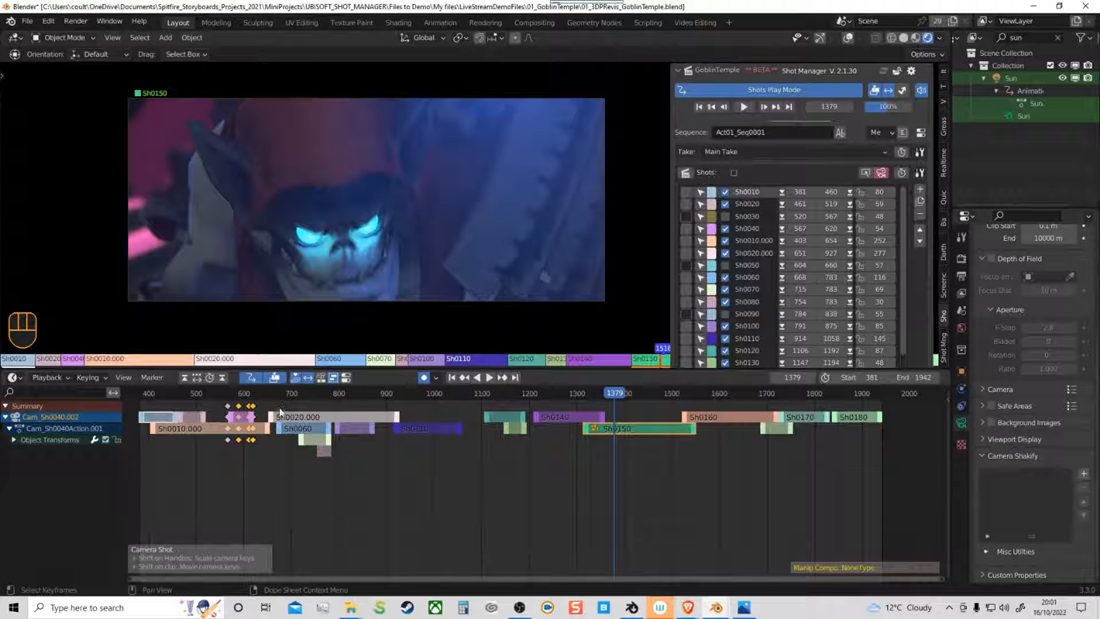
Step: Return to the 02_CursorSnapper_OBSTACLE_COURSE_Markers.blend window and turn on compact display for the shots stack
{"action": "left_click", "coordinate": [716, 608]}
{"action": "left_click", "coordinate": [818, 565]}
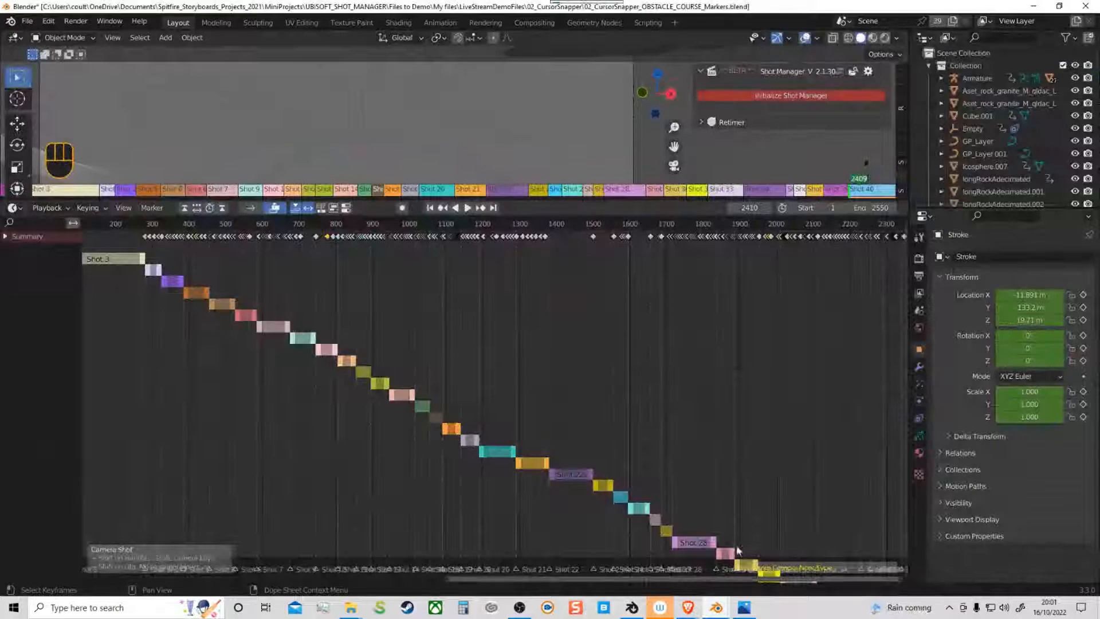
{"action": "left_click", "coordinate": [334, 209]}
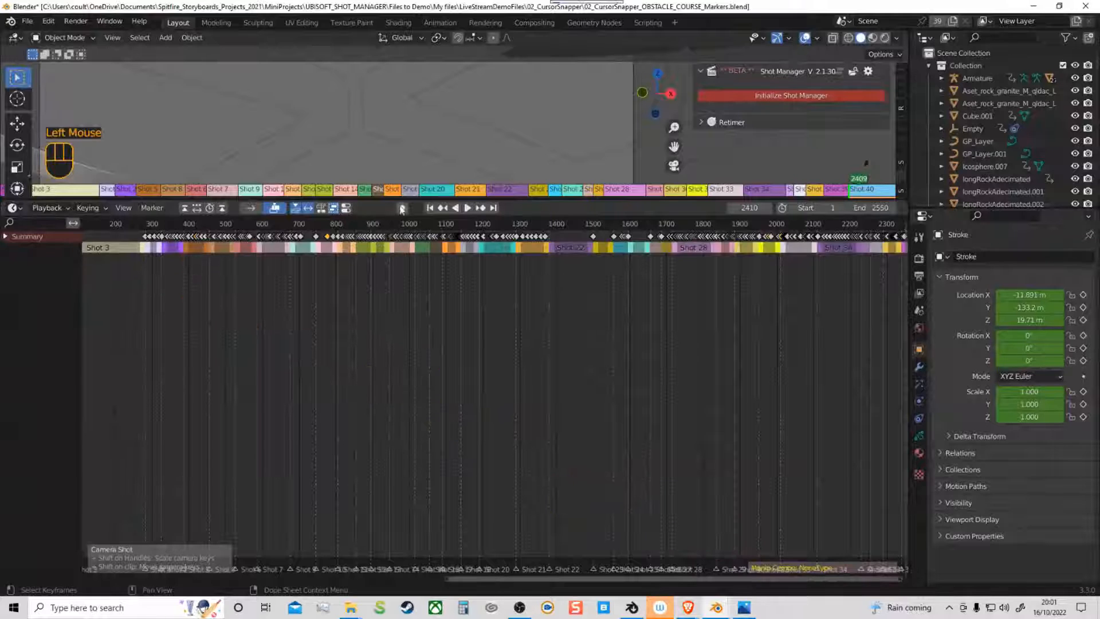
Step: Shorten the timeline area, initialize Shot Manager and lengthen its shots list so it shows from the first shot
{"action": "left_click_drag", "start_coordinate": [390, 199], "coordinate": [400, 445]}
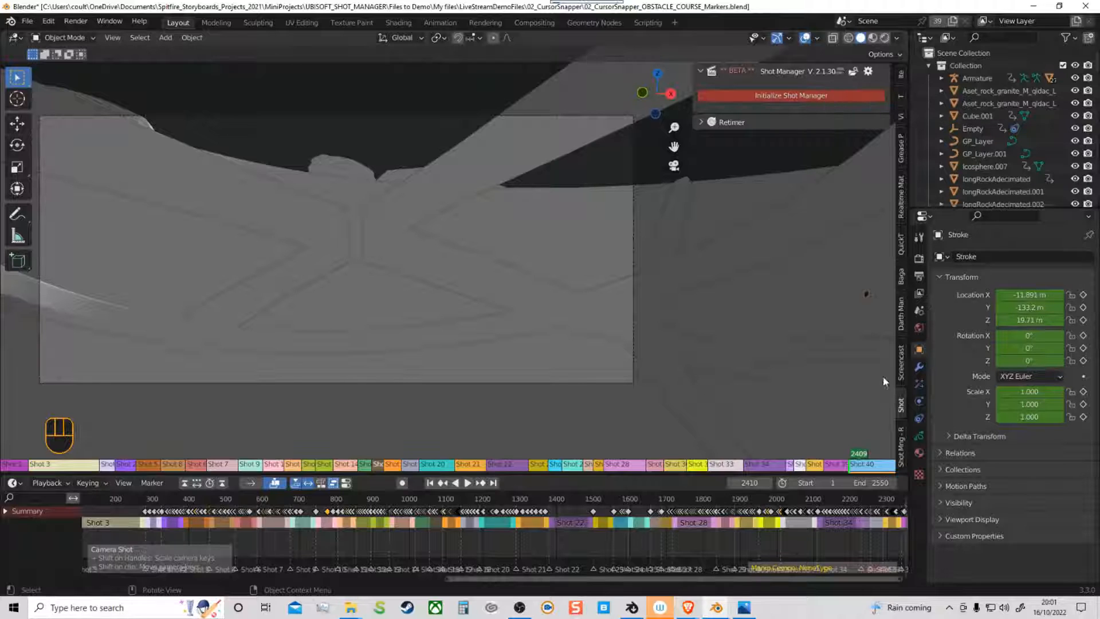
{"action": "left_click", "coordinate": [775, 96]}
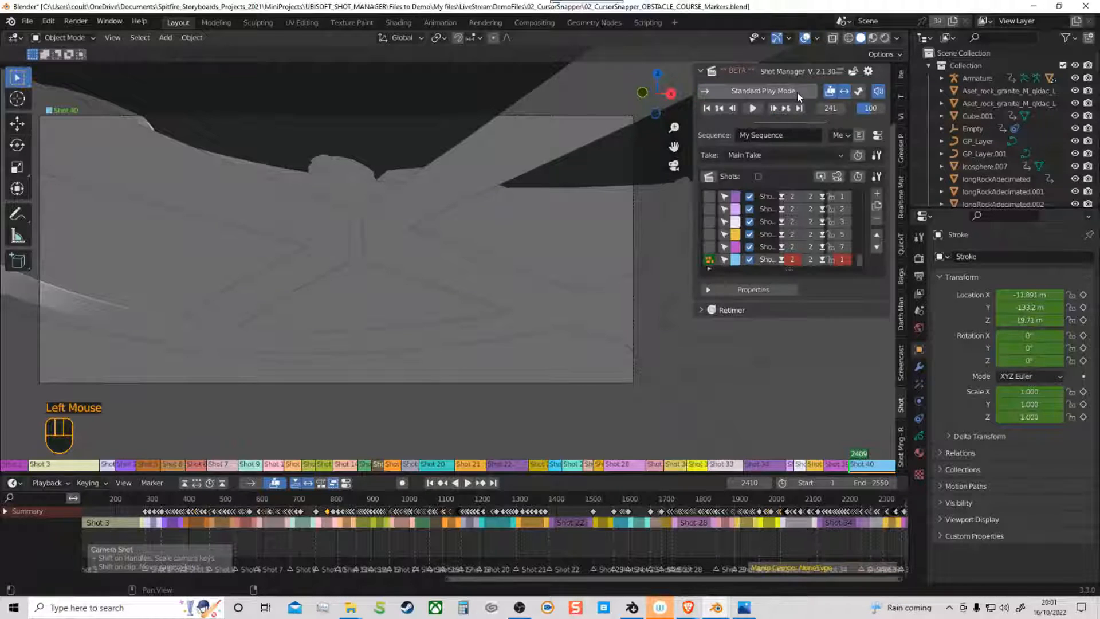
{"action": "double_click", "coordinate": [790, 278]}
{"action": "left_click_drag", "start_coordinate": [790, 278], "coordinate": [790, 434]}
{"action": "left_click_drag", "start_coordinate": [861, 227], "coordinate": [864, 190]}
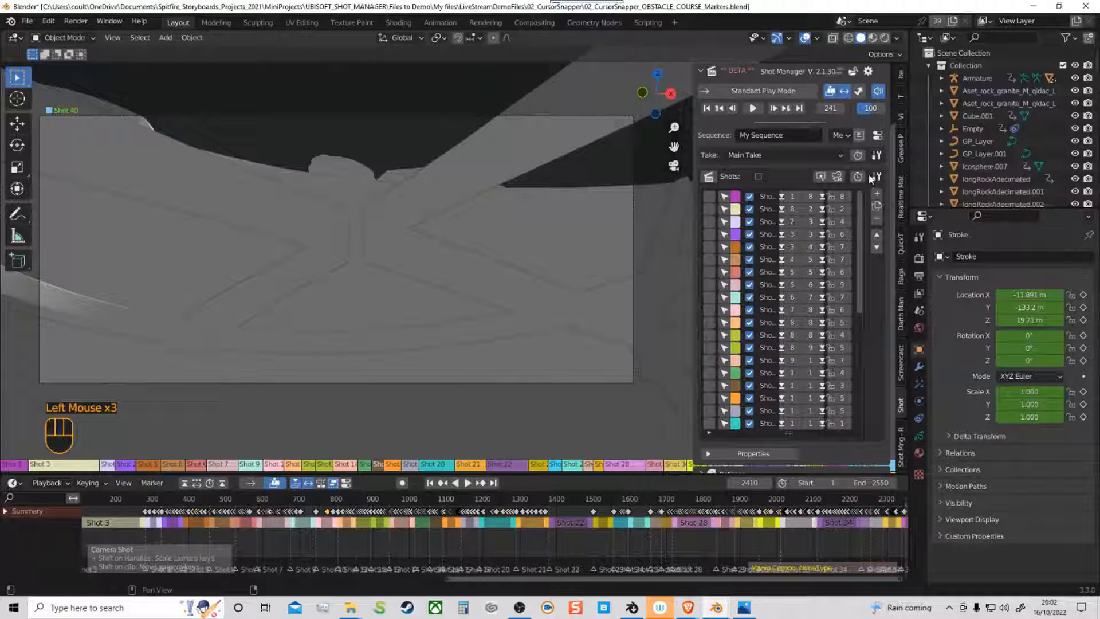
Step: Make Shot 1 the current shot, enable Shots Play Mode and play a short portion
{"action": "left_click", "coordinate": [710, 198]}
{"action": "left_click", "coordinate": [250, 484]}
{"action": "key", "text": "space"}
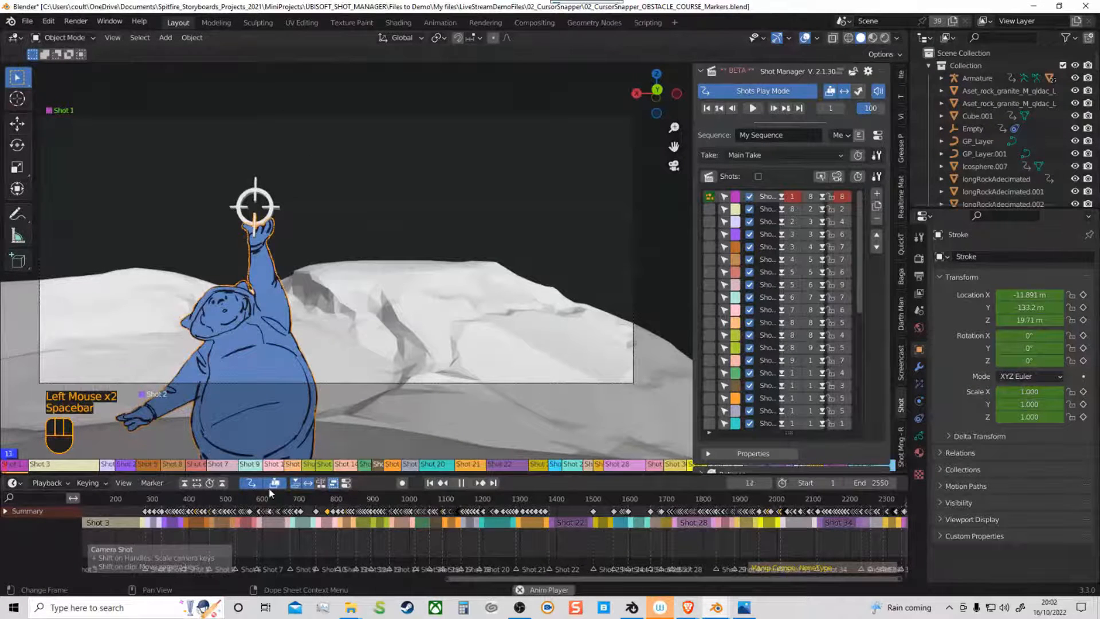
{"action": "key", "text": "space"}
Step: Disable Shot 1 and Shot 3, fit the scene's time range to the take and play it from Shot 4
{"action": "left_click", "coordinate": [749, 197]}
{"action": "left_click", "coordinate": [749, 209]}
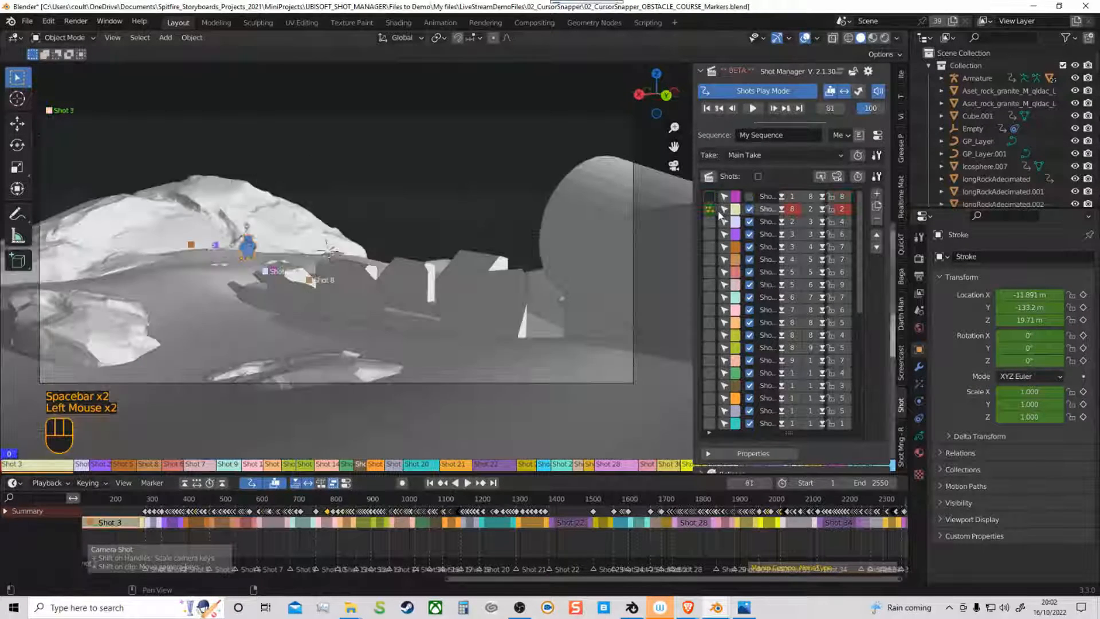
{"action": "left_click", "coordinate": [710, 222]}
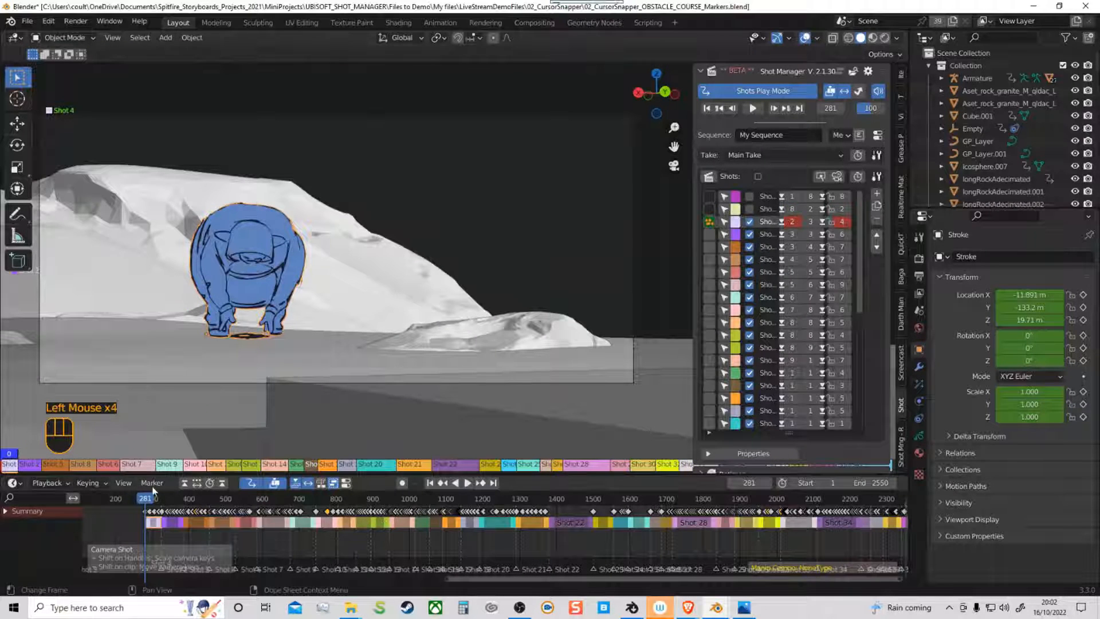
{"action": "left_click", "coordinate": [860, 157]}
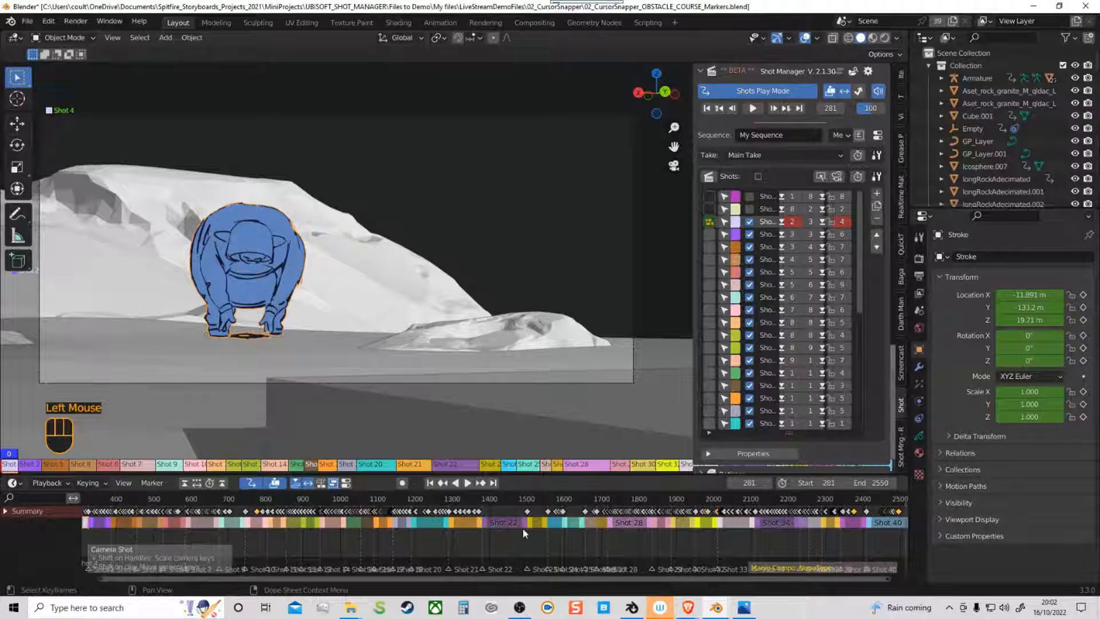
{"action": "left_click", "coordinate": [467, 483]}
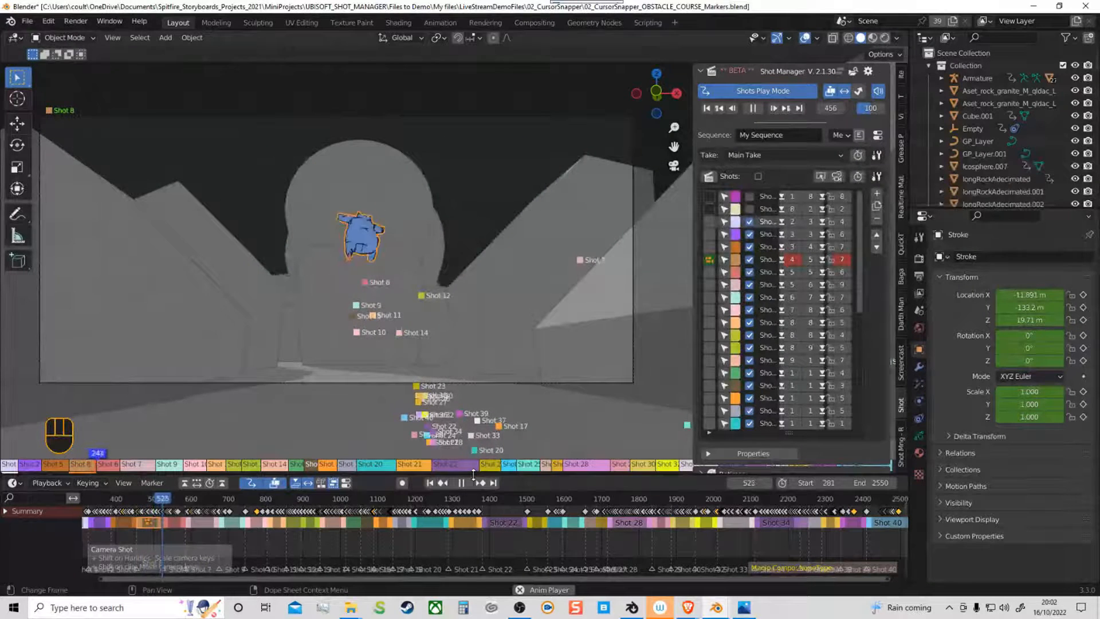
{"action": "key", "text": "space"}
Step: Enable Cavity in the viewport shading with Shadow kept on, and play more of the shots
{"action": "left_click", "coordinate": [896, 38]}
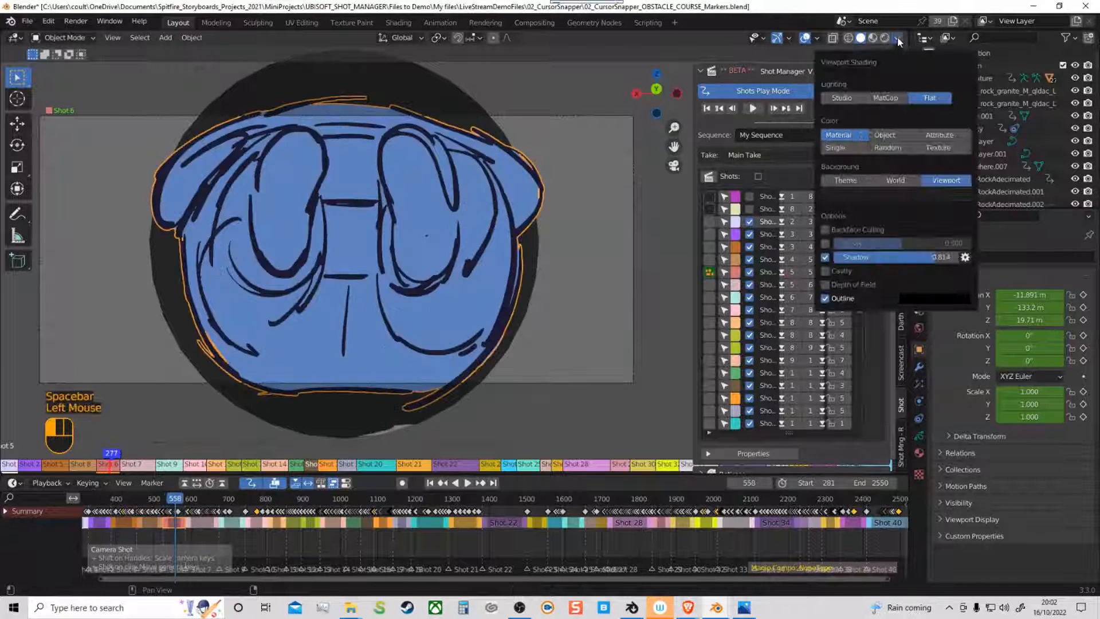
{"action": "left_click", "coordinate": [825, 257]}
{"action": "left_click", "coordinate": [826, 258]}
{"action": "left_click", "coordinate": [826, 271]}
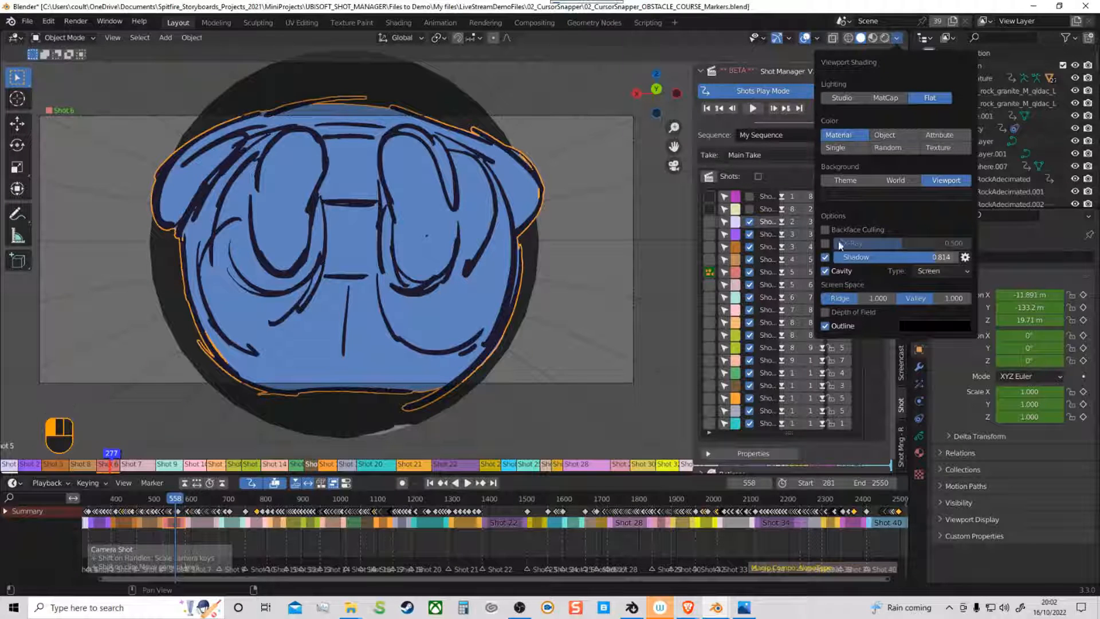
{"action": "key", "text": "space"}
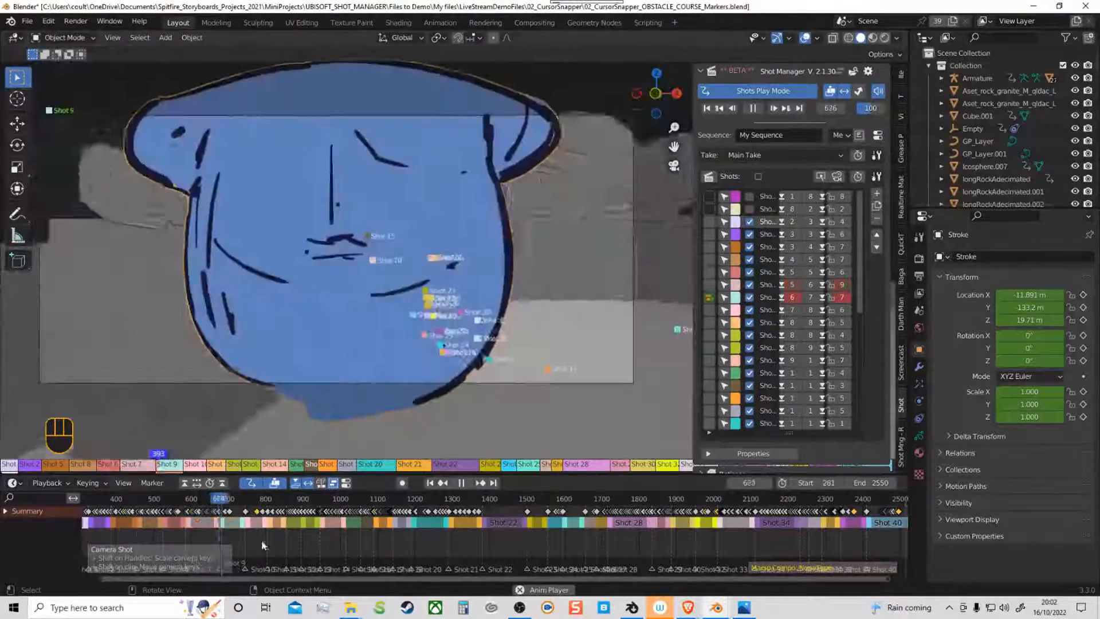
{"action": "key", "text": "space"}
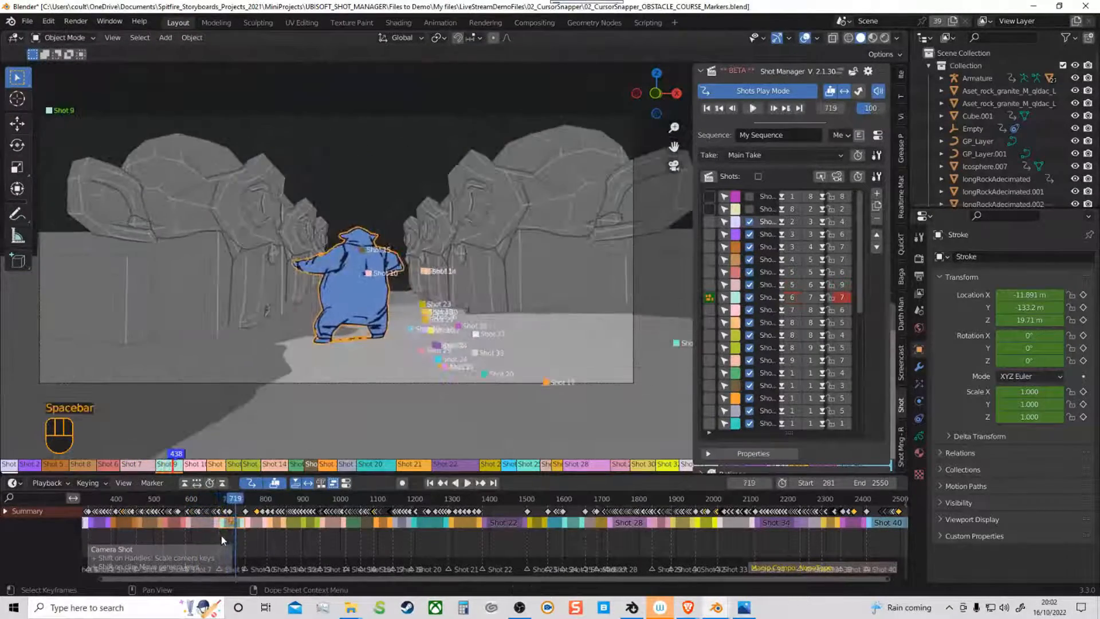
Step: Trim Shot 9, Shot 6 and Shot 5 shorter in the timeline's shots stack, leaving gaps before their following shots
{"action": "left_click_drag", "start_coordinate": [243, 524], "coordinate": [235, 526]}
{"action": "middle_click_drag", "start_coordinate": [253, 539], "coordinate": [619, 555], "text": "ctrl"}
{"action": "middle_click_drag", "start_coordinate": [486, 552], "coordinate": [530, 548], "text": "ctrl"}
{"action": "mouse_move", "coordinate": [417, 523]}
{"action": "left_mouse_down"}
{"action": "mouse_move", "coordinate": [159, 521]}
{"action": "mouse_move", "coordinate": [252, 526]}
{"action": "left_mouse_up"}
{"action": "left_click", "coordinate": [259, 501]}
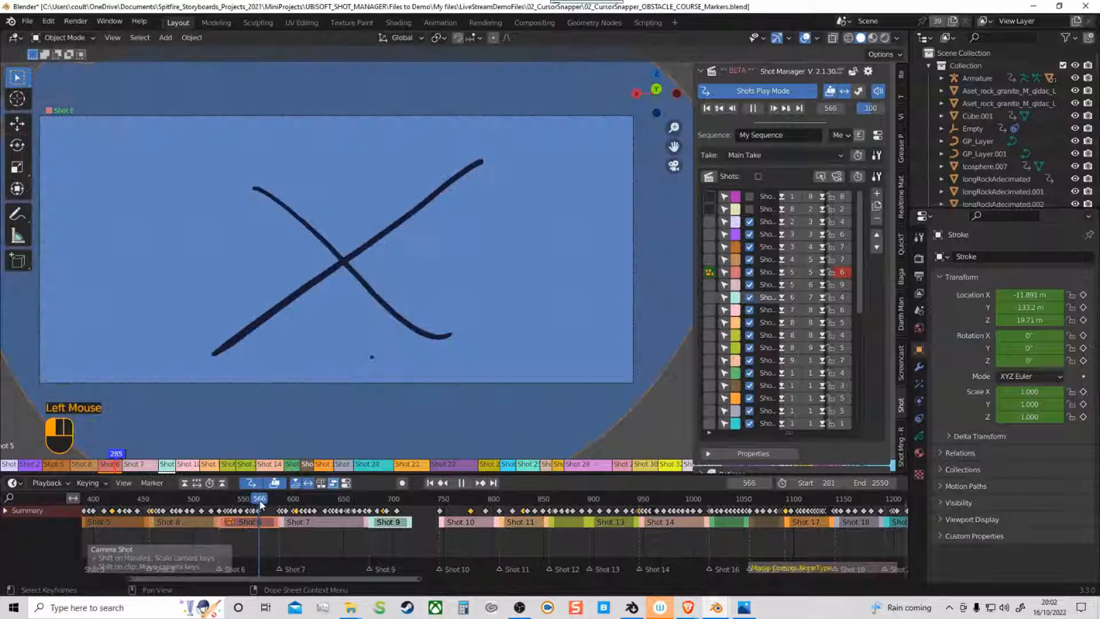
{"action": "double_click", "coordinate": [261, 499]}
{"action": "left_click_drag", "start_coordinate": [275, 525], "coordinate": [483, 524]}
{"action": "left_click", "coordinate": [134, 526]}
{"action": "middle_click_drag", "start_coordinate": [484, 524], "coordinate": [487, 557], "text": "ctrl"}
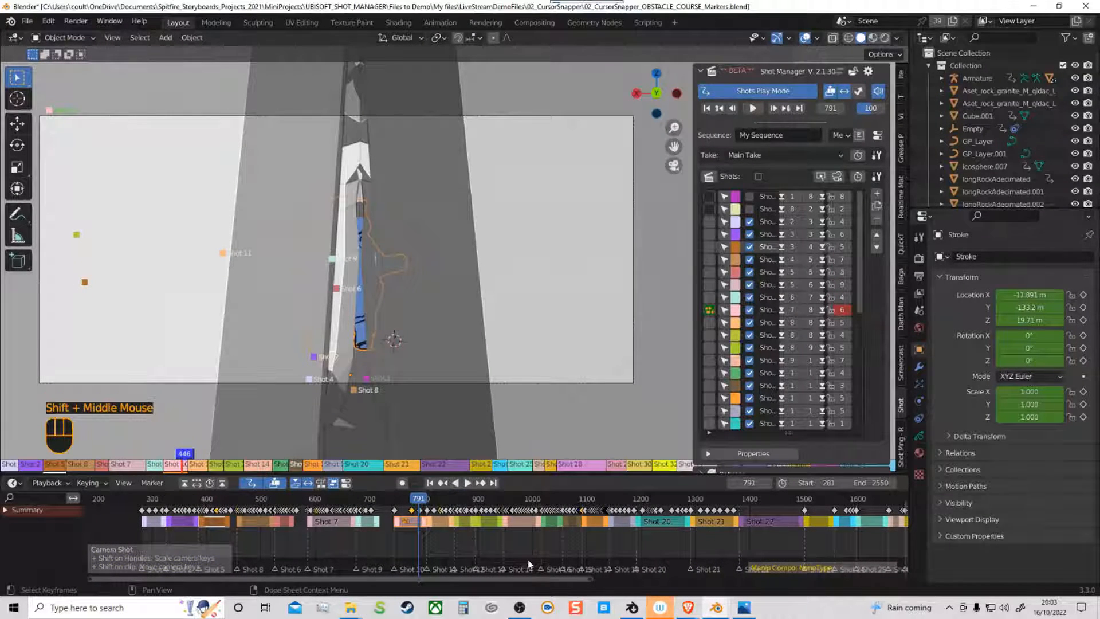
Step: Scrub ahead to frame 907 in Shot 13 and play the shots in bursts through Shot 20
{"action": "left_click_drag", "start_coordinate": [420, 502], "coordinate": [469, 535]}
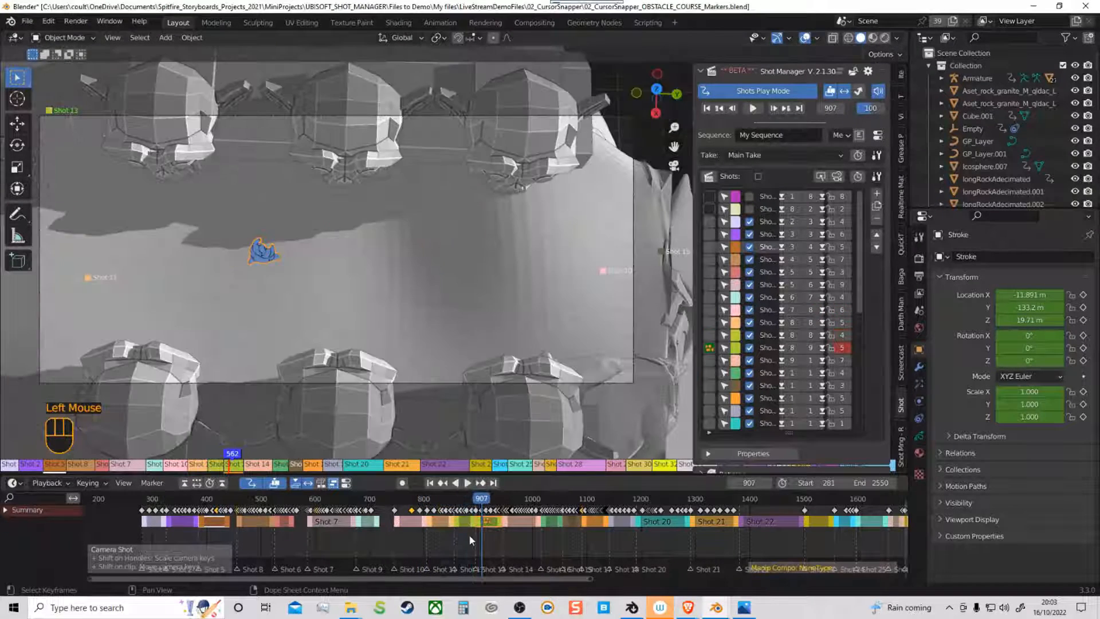
{"action": "key", "text": "space"}
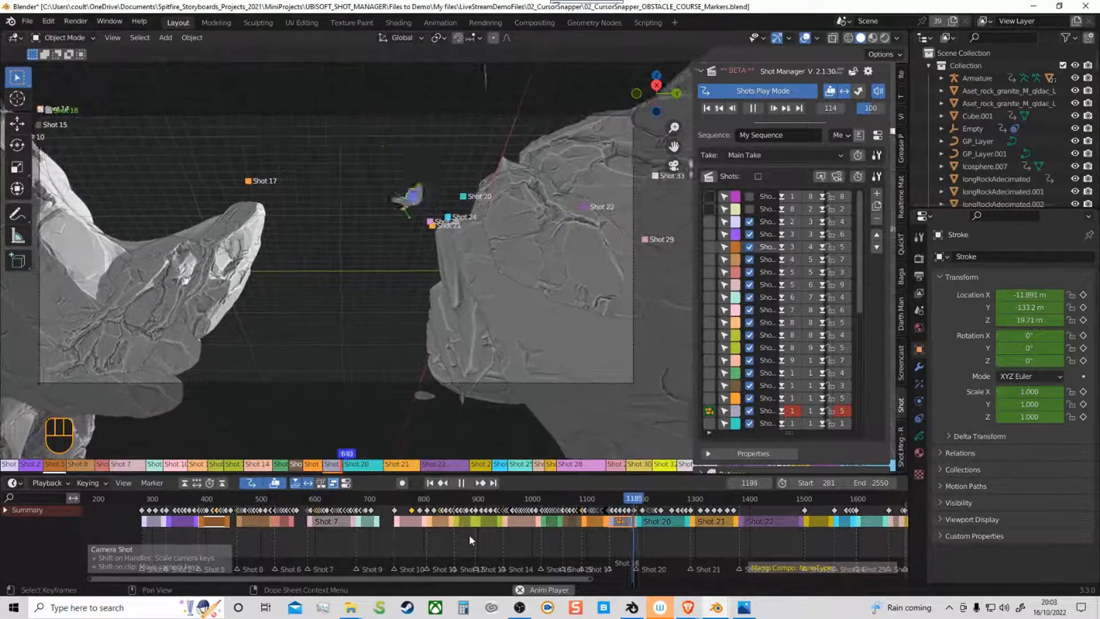
{"action": "key", "text": "space"}
{"action": "key", "text": "space"}
{"action": "key", "text": "space"}
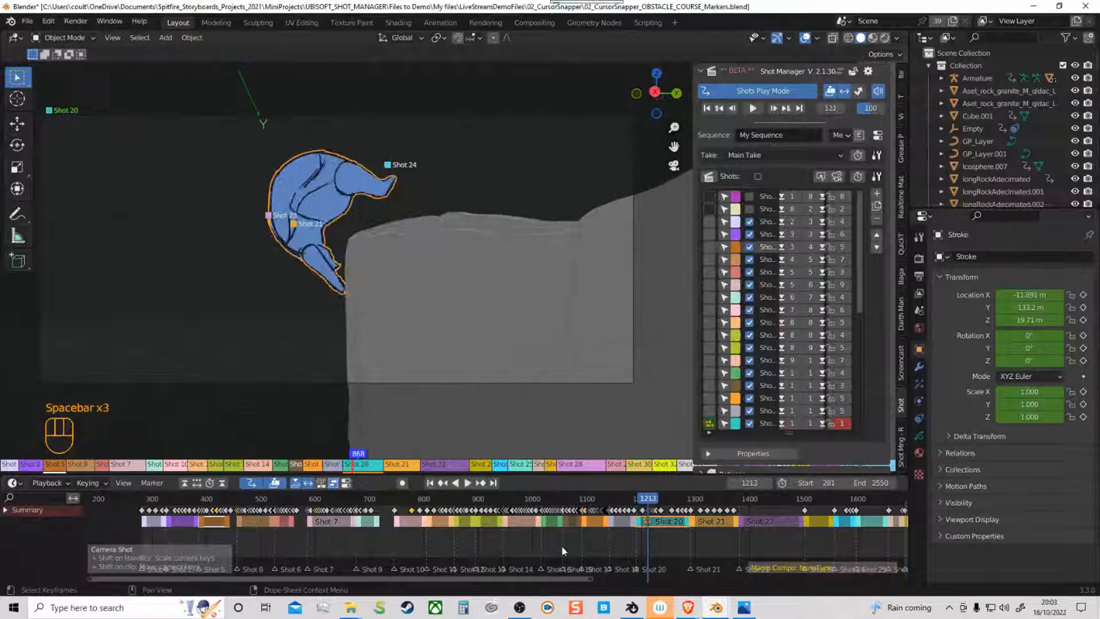
{"action": "key", "text": "space"}
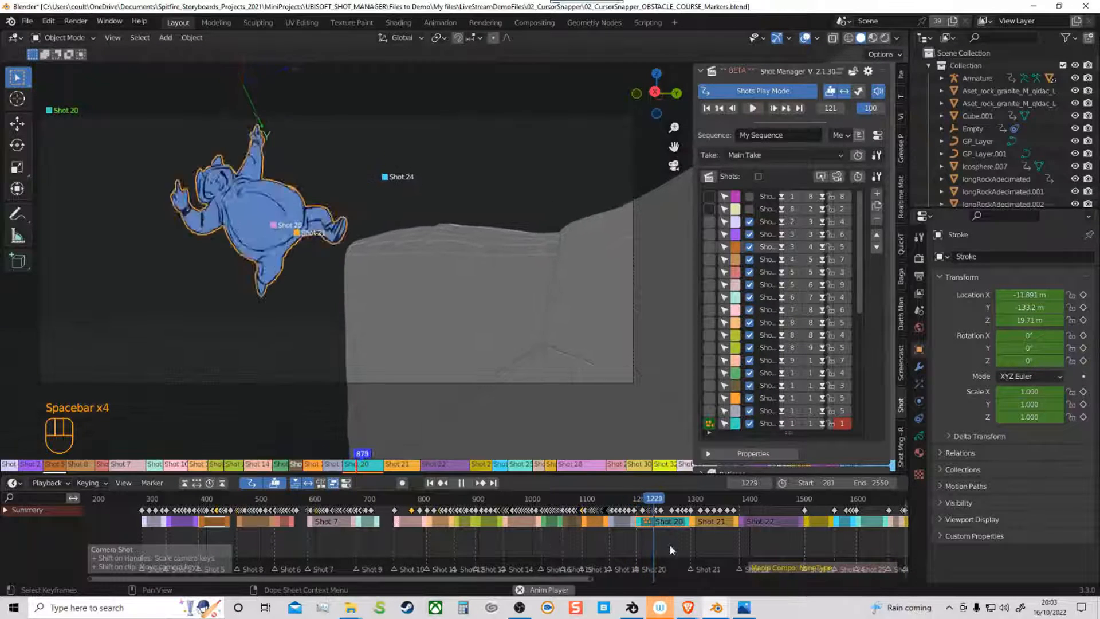
{"action": "key", "text": "space"}
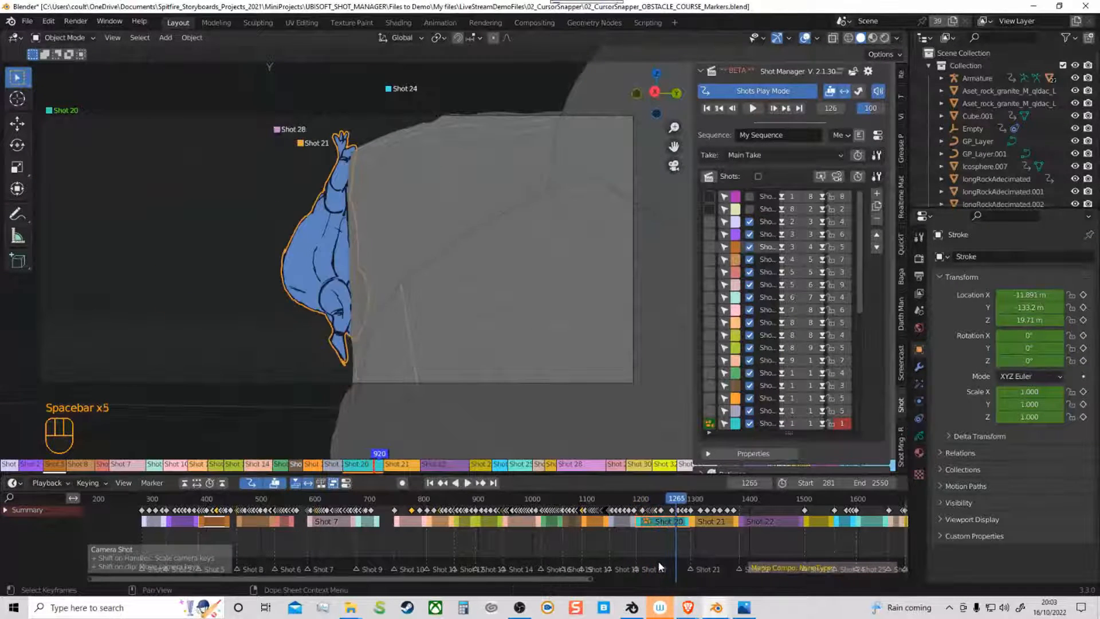
Step: Go back to the early shots, disable Shot 5 and play the take on to Shot 9
{"action": "left_click_drag", "start_coordinate": [677, 496], "coordinate": [197, 535]}
{"action": "key", "text": "space"}
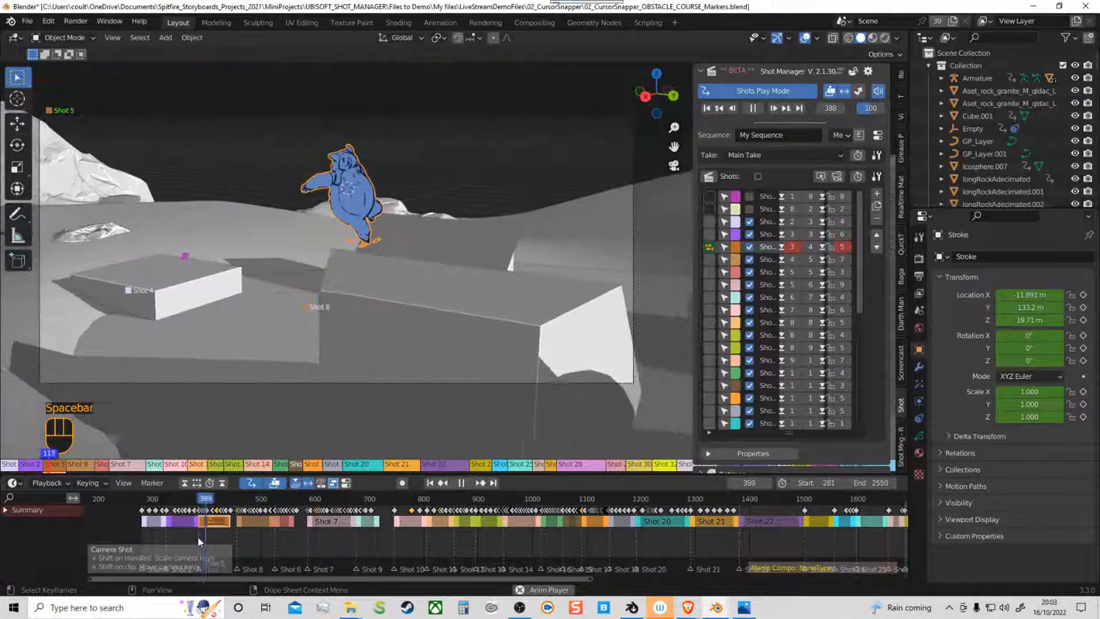
{"action": "key", "text": "space"}
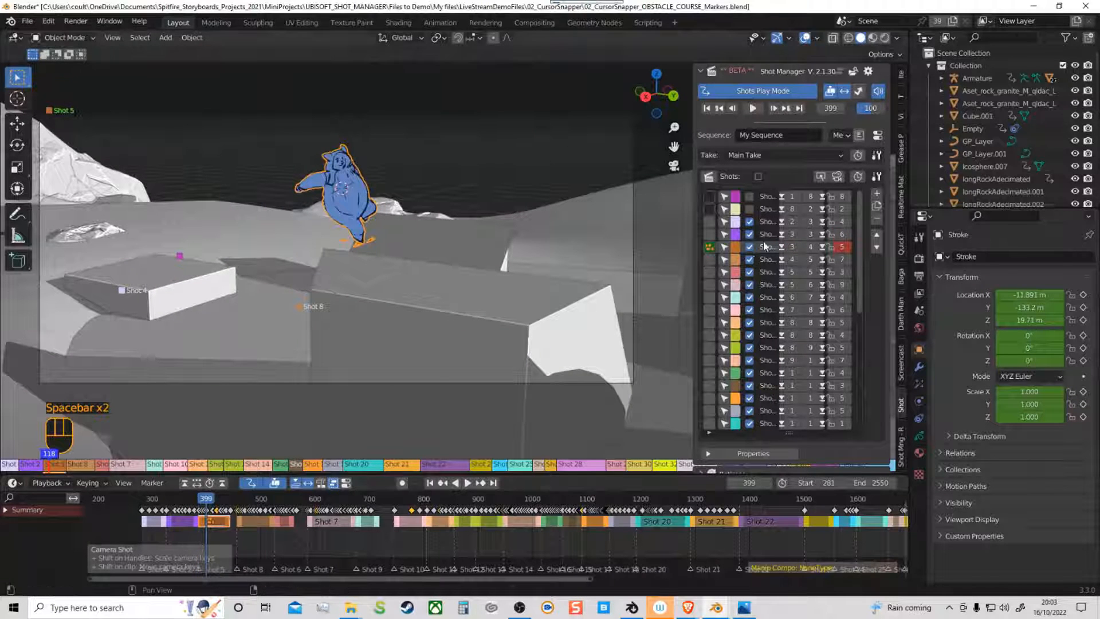
{"action": "left_click", "coordinate": [750, 247]}
{"action": "key", "text": "space"}
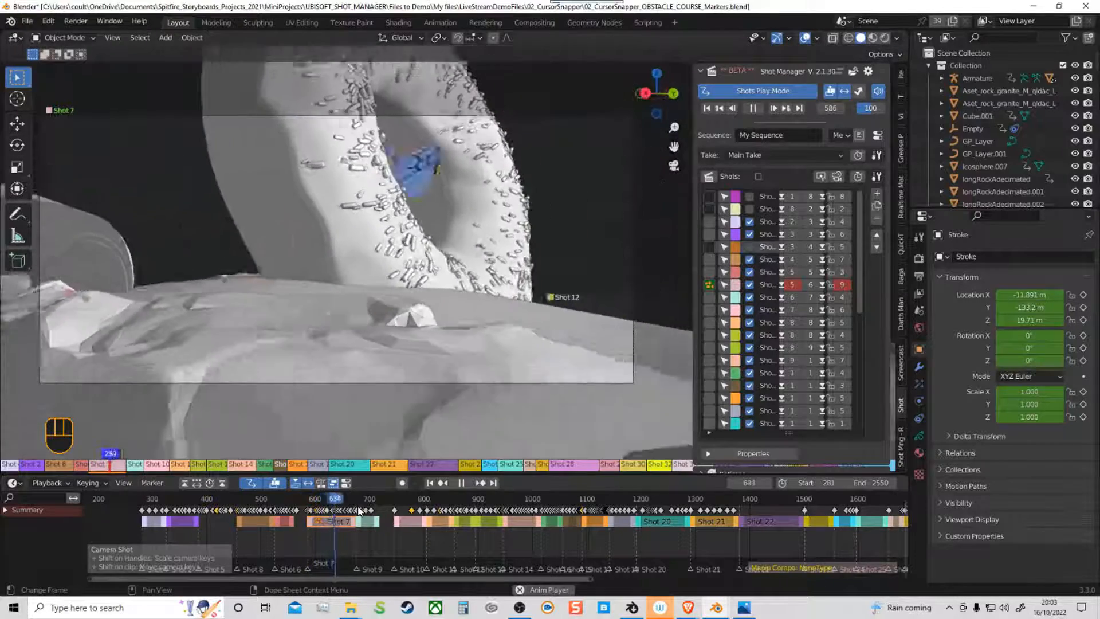
{"action": "key", "text": "space"}
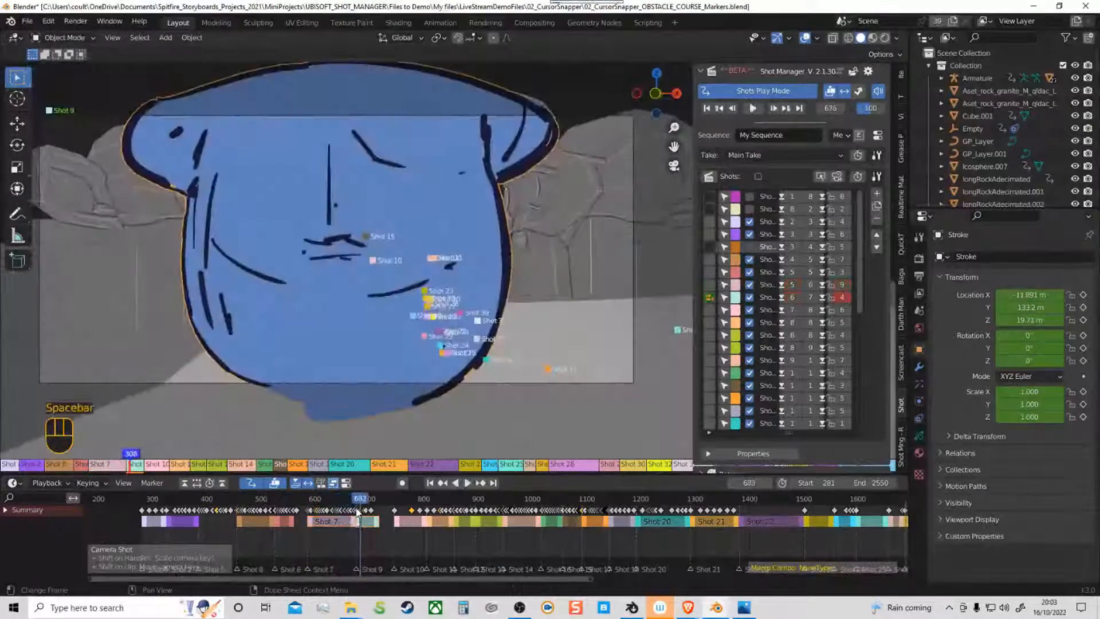
Step: Disable Shots 9, 10, 11 and 12, making Shots 11 and 12 current to check them before disabling each
{"action": "left_click", "coordinate": [750, 298]}
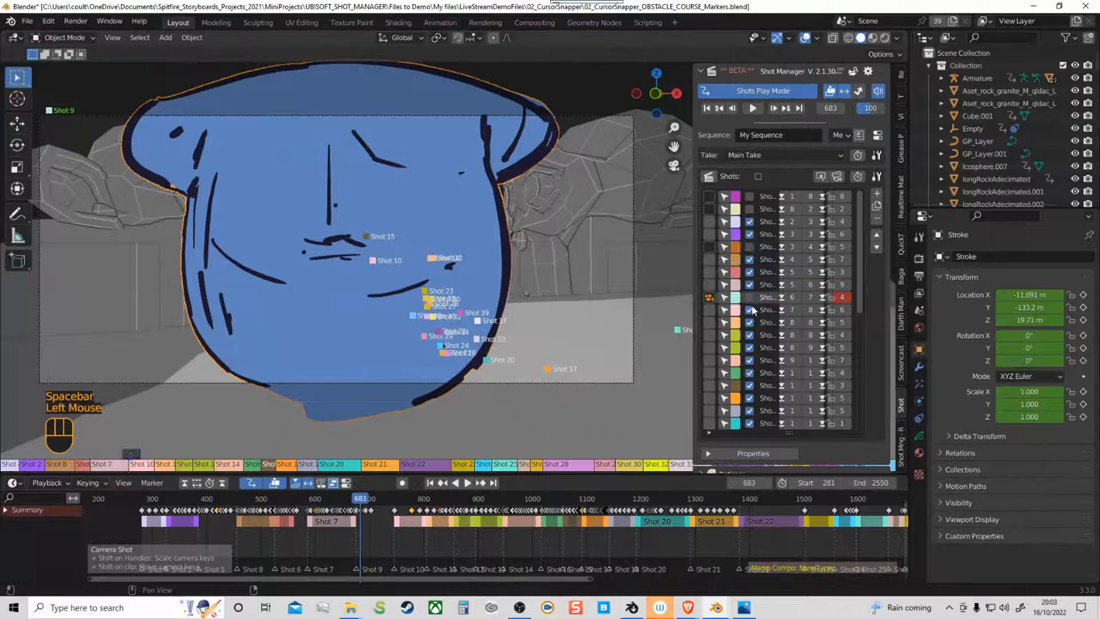
{"action": "left_click", "coordinate": [749, 310]}
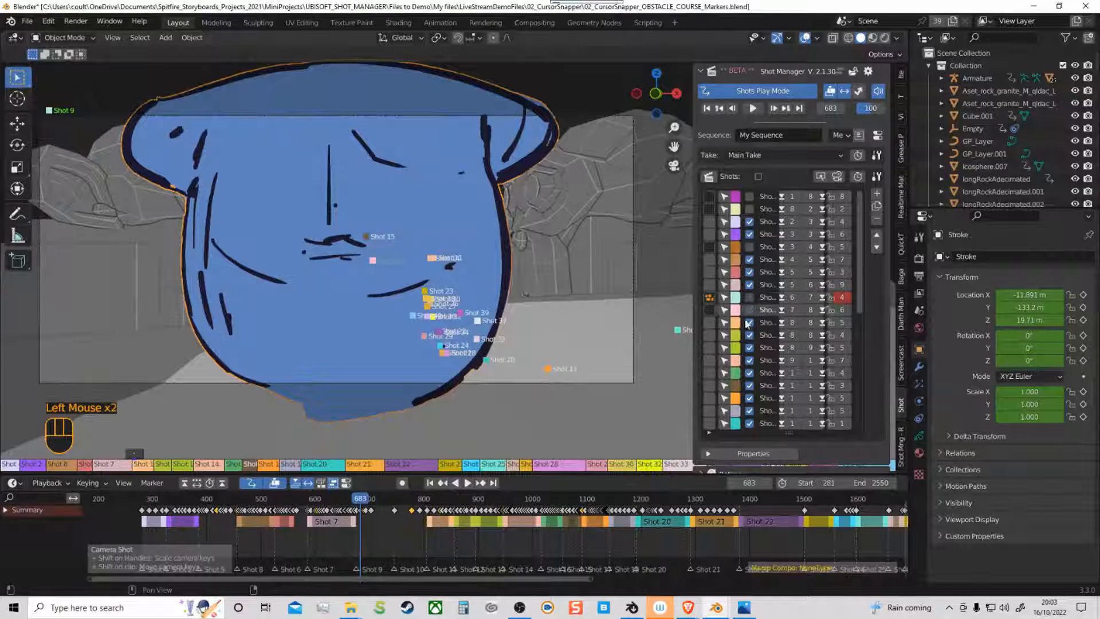
{"action": "left_click", "coordinate": [710, 323]}
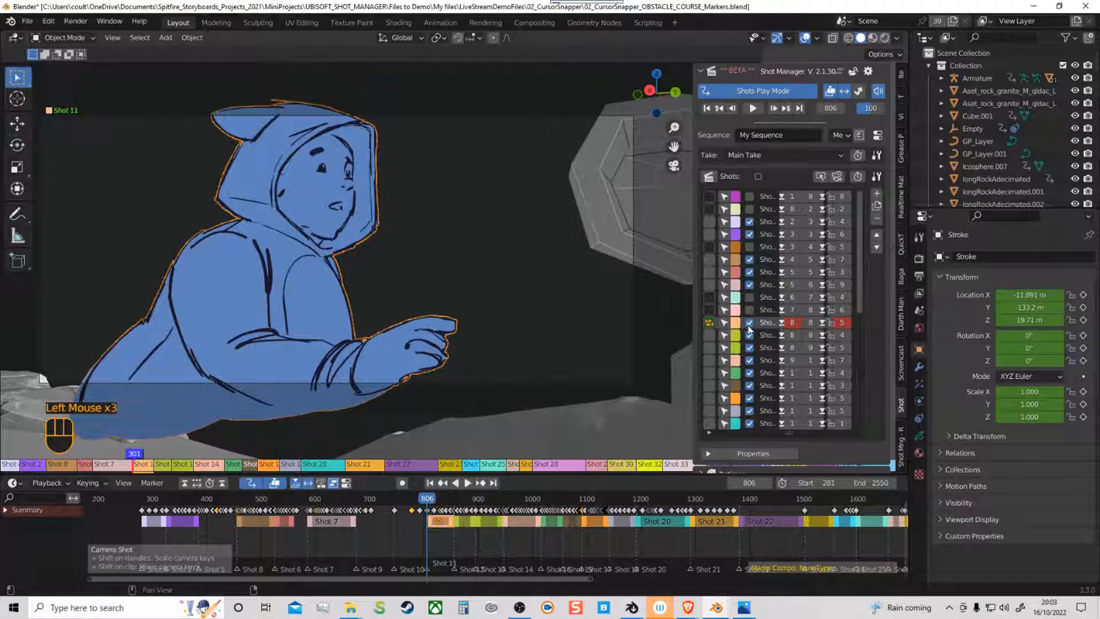
{"action": "left_click", "coordinate": [750, 323]}
{"action": "left_click", "coordinate": [710, 335]}
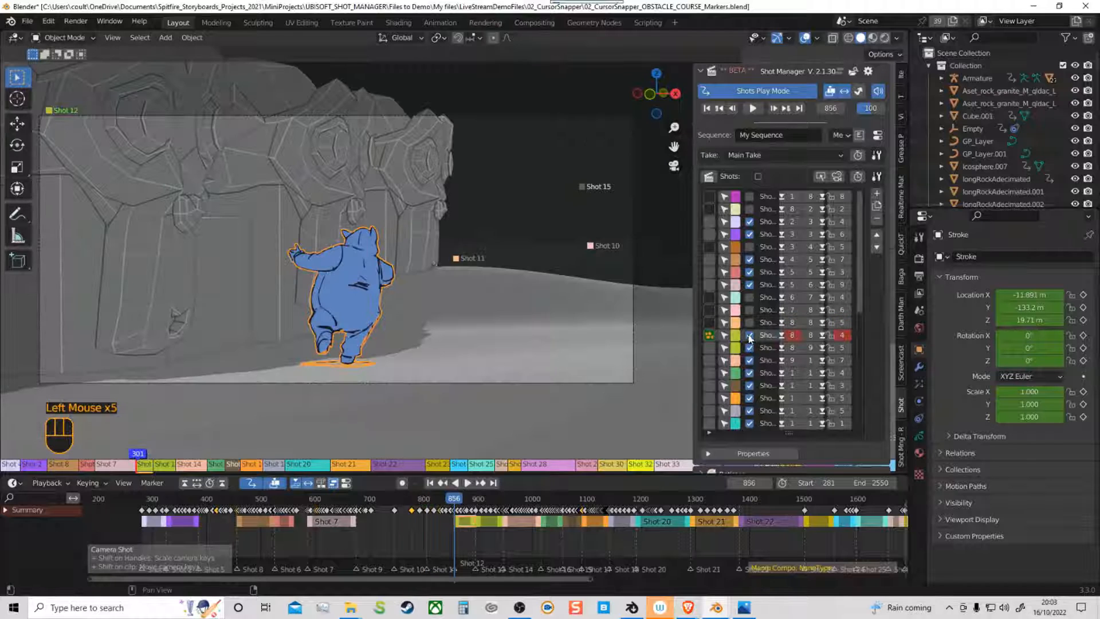
{"action": "left_click", "coordinate": [749, 335]}
Step: Try disabling Shot 13, check Shot 14, and enable Shot 13 again
{"action": "left_click", "coordinate": [710, 348]}
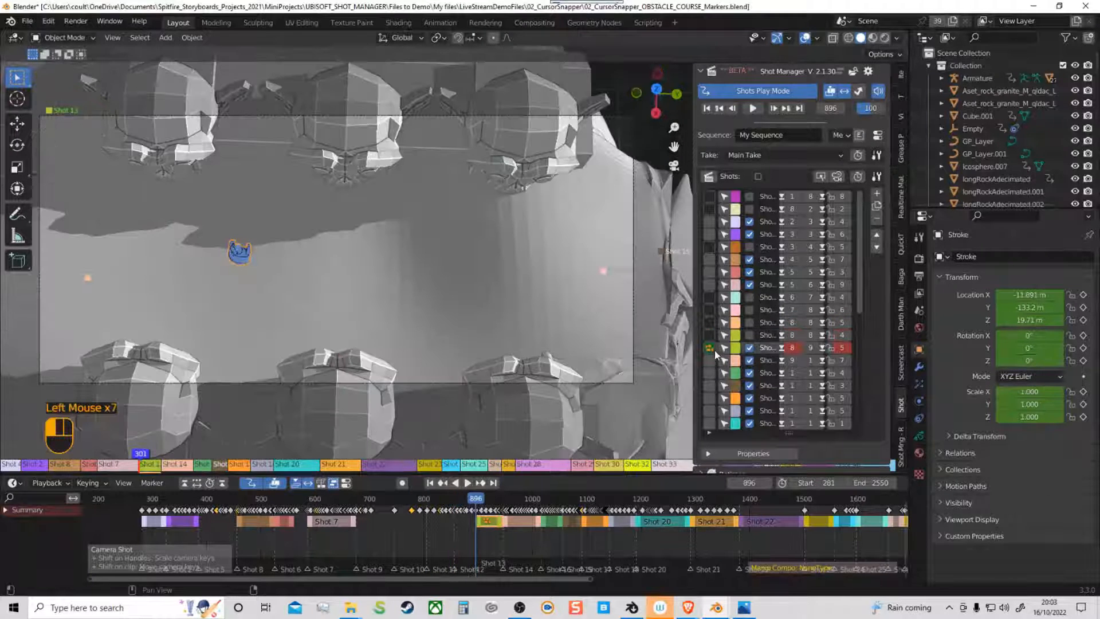
{"action": "left_click", "coordinate": [749, 349]}
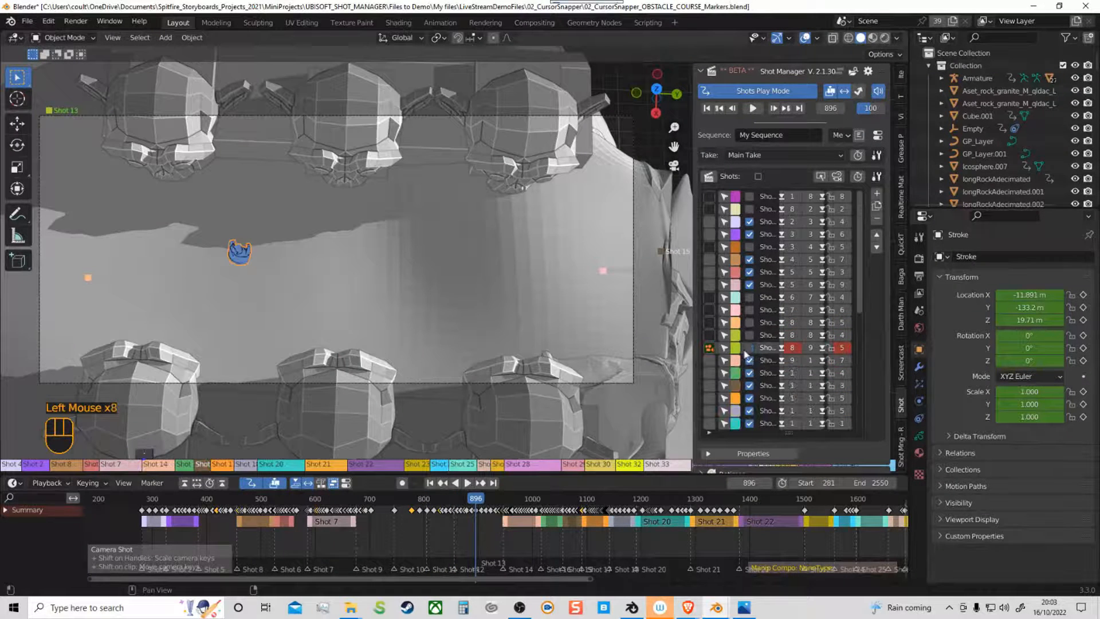
{"action": "left_click", "coordinate": [711, 361]}
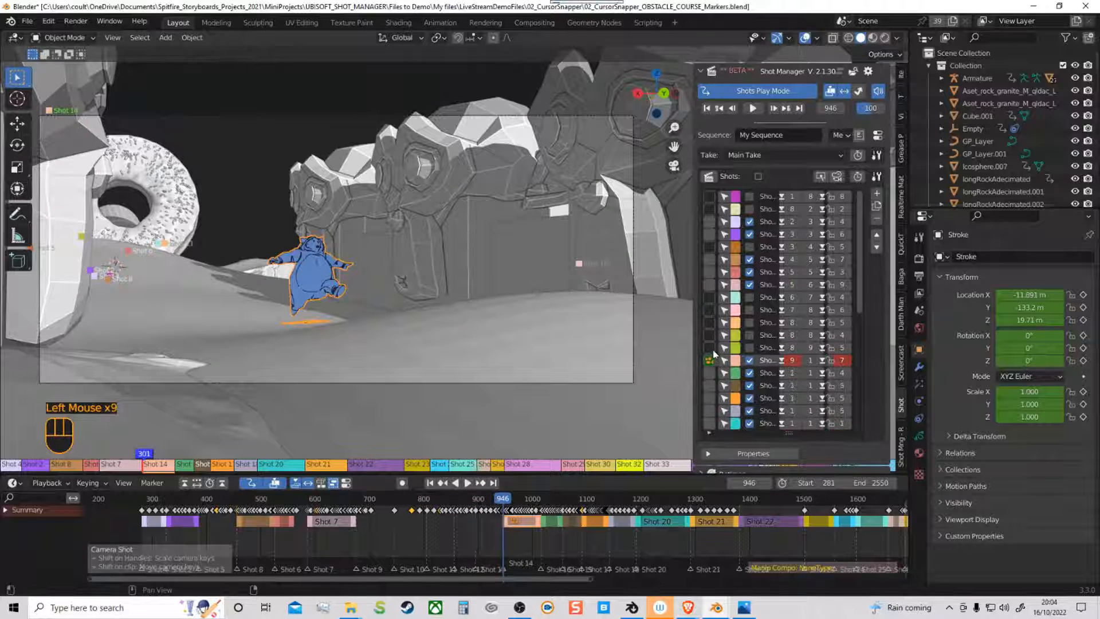
{"action": "left_click", "coordinate": [711, 348]}
{"action": "left_click", "coordinate": [750, 348]}
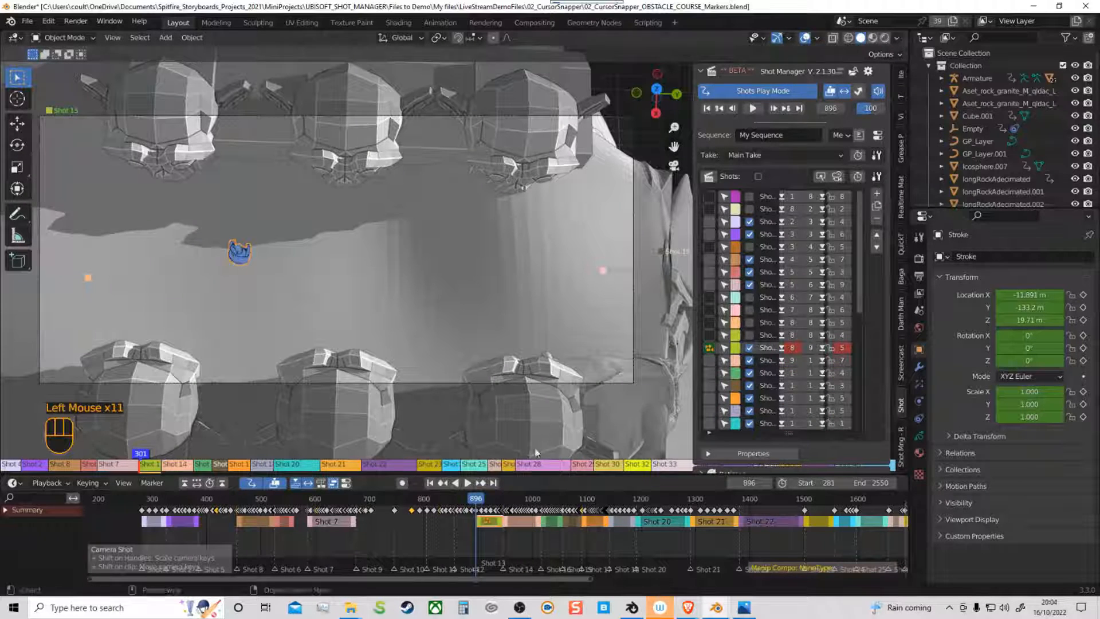
Step: Scrub back to the early shots and play the shortened edit through into Shot 14
{"action": "left_click_drag", "start_coordinate": [475, 499], "coordinate": [170, 528]}
{"action": "key", "text": "space"}
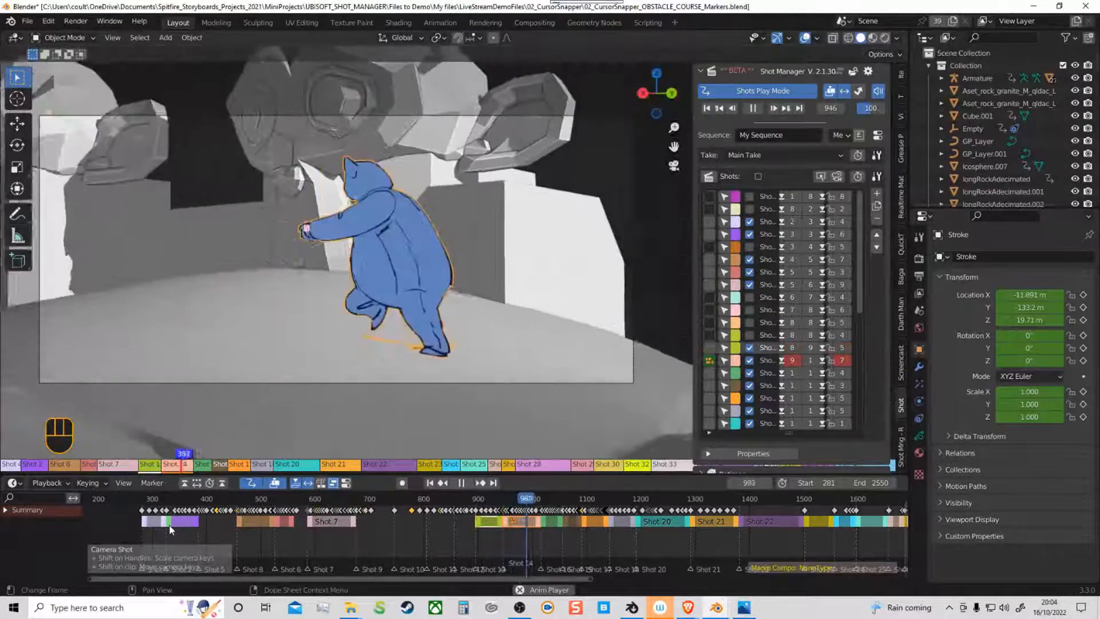
{"action": "key", "text": "space"}
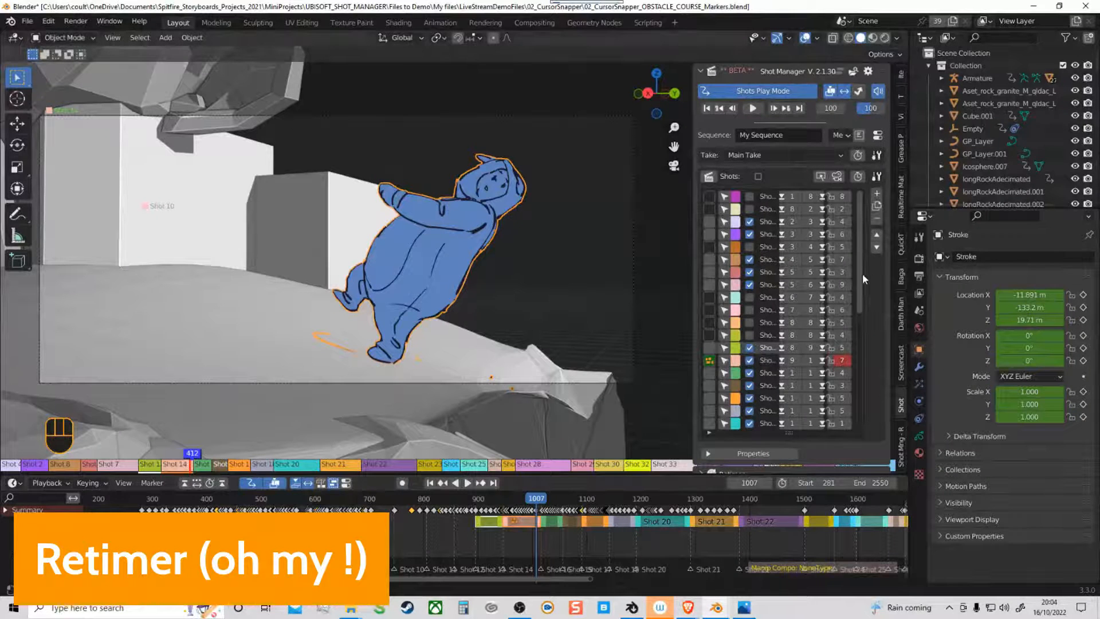
Step: Scroll down the shots list and shrink it to a compact height above the Retimer section
{"action": "left_click_drag", "start_coordinate": [861, 275], "coordinate": [852, 344]}
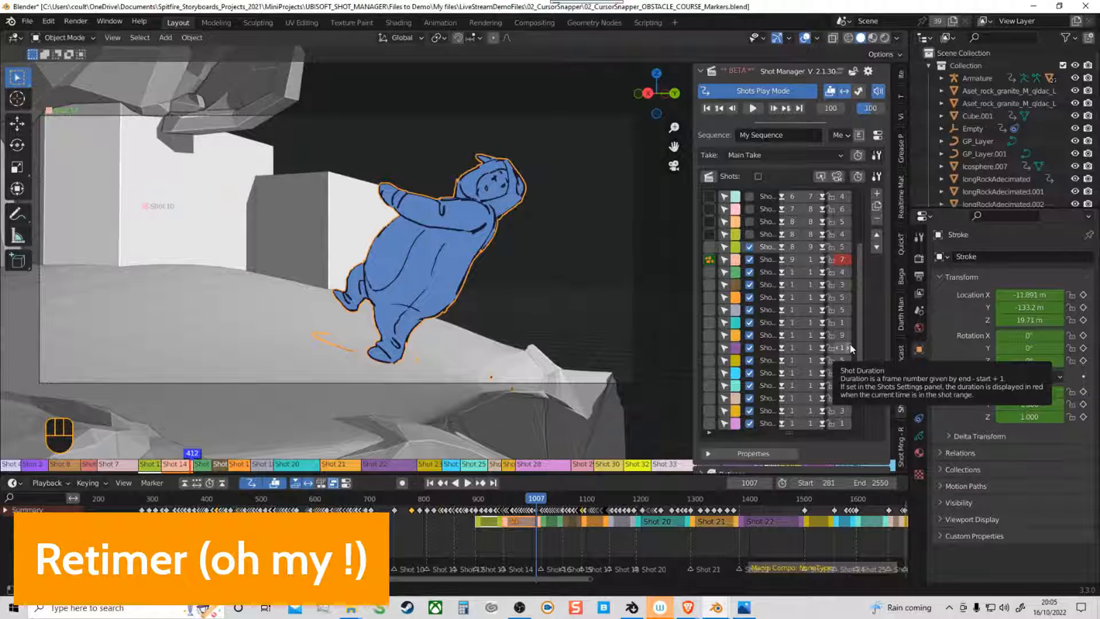
{"action": "left_click_drag", "start_coordinate": [766, 435], "coordinate": [789, 237]}
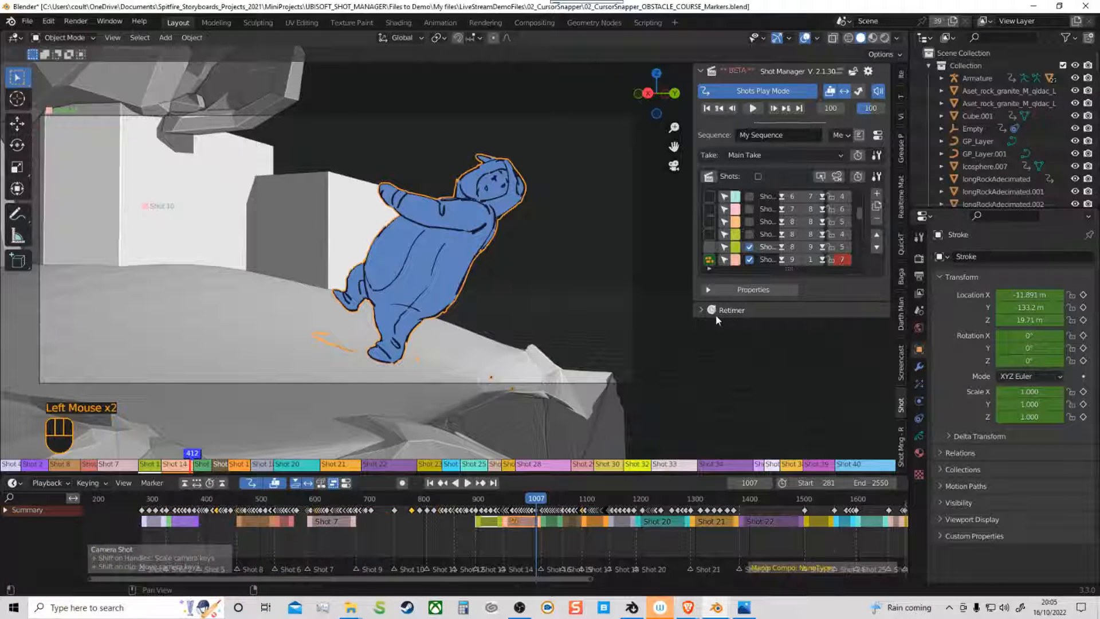
Step: Toggle the Retimer off and on again in Shot Manager's Feature Toggles, and expand the Retimer section
{"action": "left_click", "coordinate": [869, 72]}
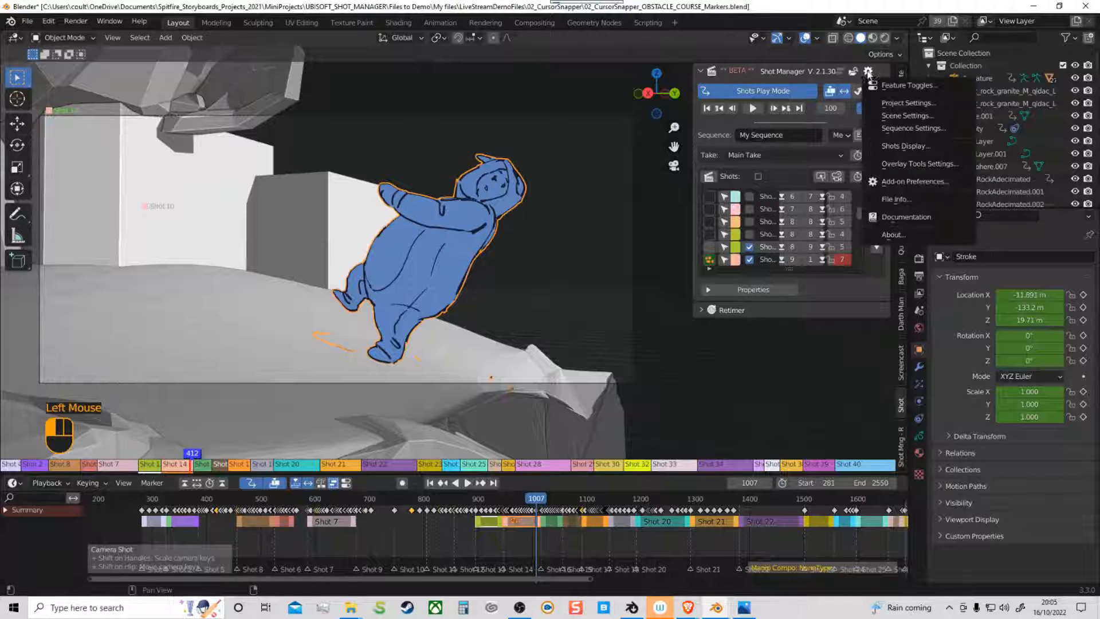
{"action": "left_click", "coordinate": [898, 86]}
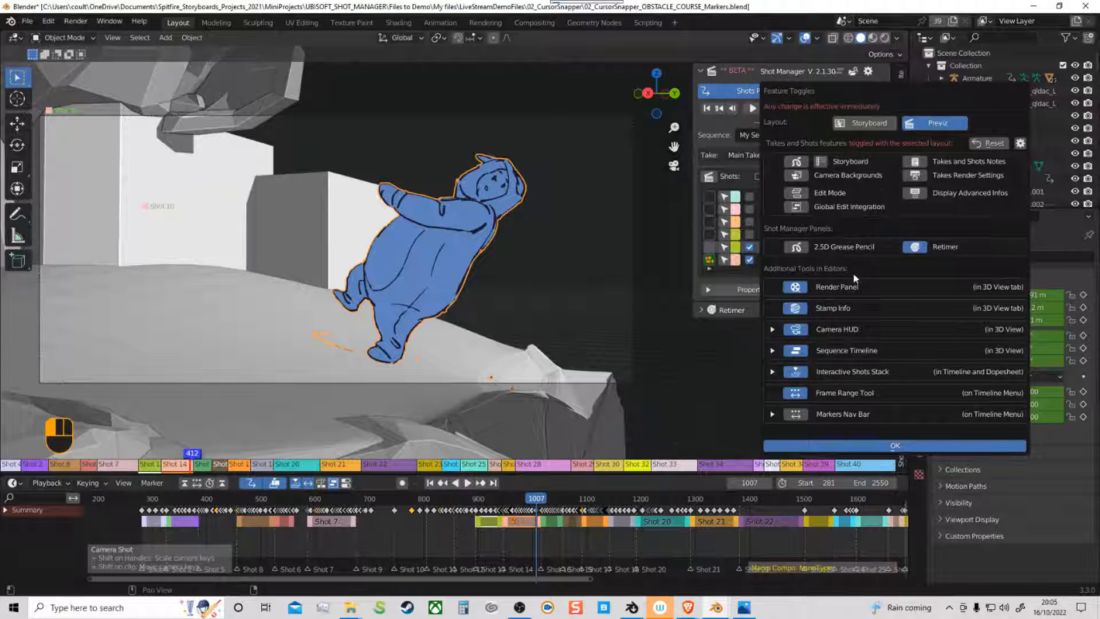
{"action": "left_click", "coordinate": [921, 253]}
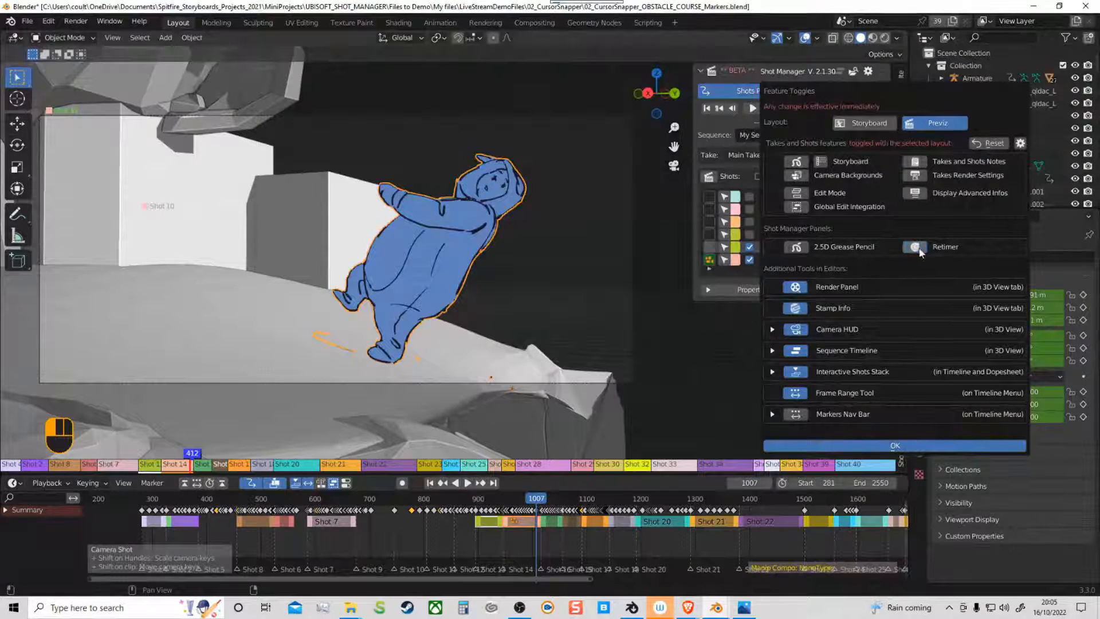
{"action": "left_click", "coordinate": [921, 253]}
{"action": "left_click", "coordinate": [732, 310]}
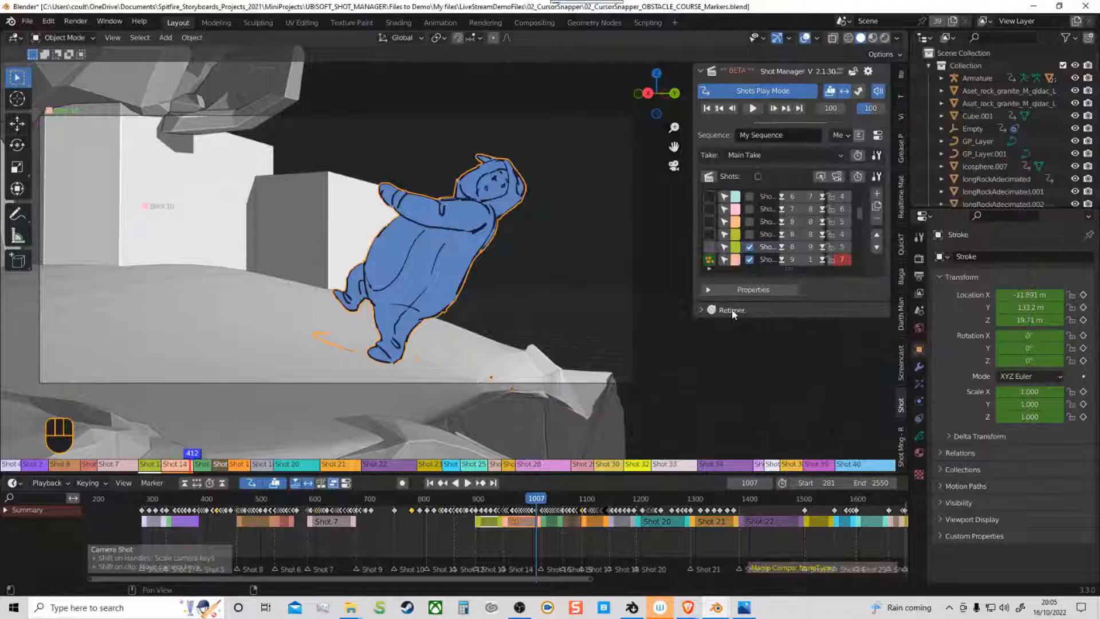
{"action": "left_click", "coordinate": [708, 315]}
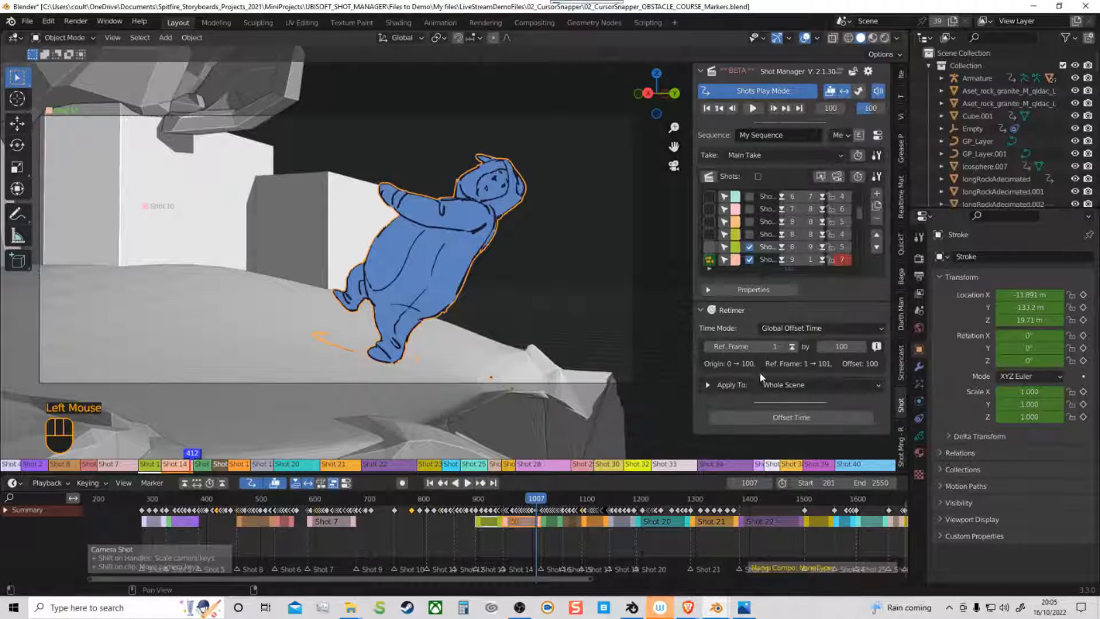
{"action": "middle_click_drag", "start_coordinate": [793, 310], "coordinate": [795, 246]}
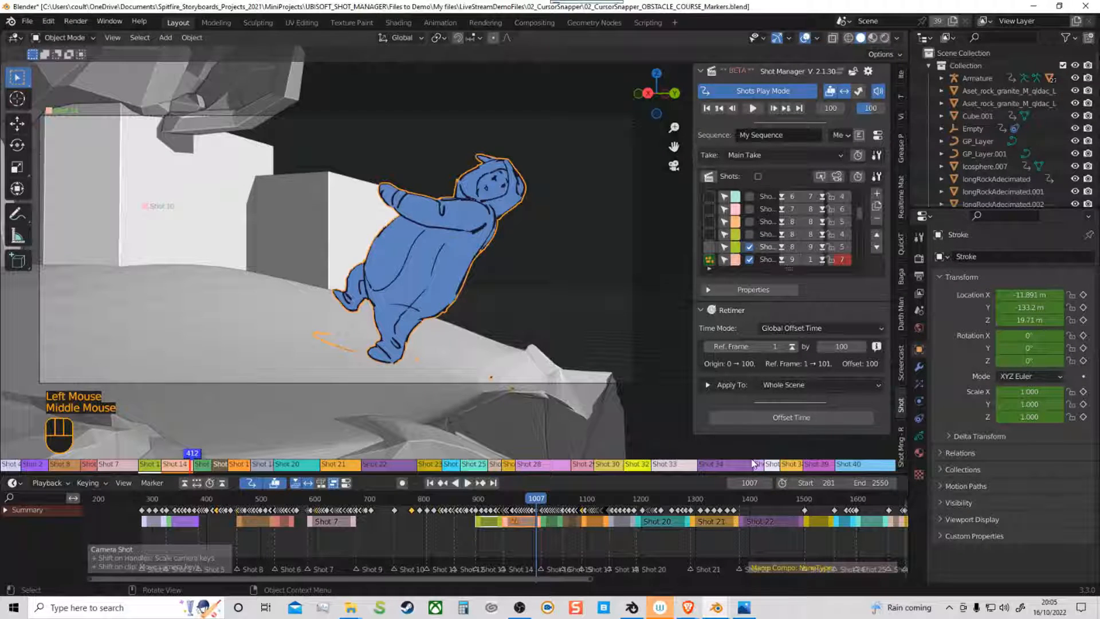
Step: Play Shot 7 and scrub back to its opening frames
{"action": "left_click_drag", "start_coordinate": [536, 502], "coordinate": [333, 512]}
{"action": "key", "text": "space"}
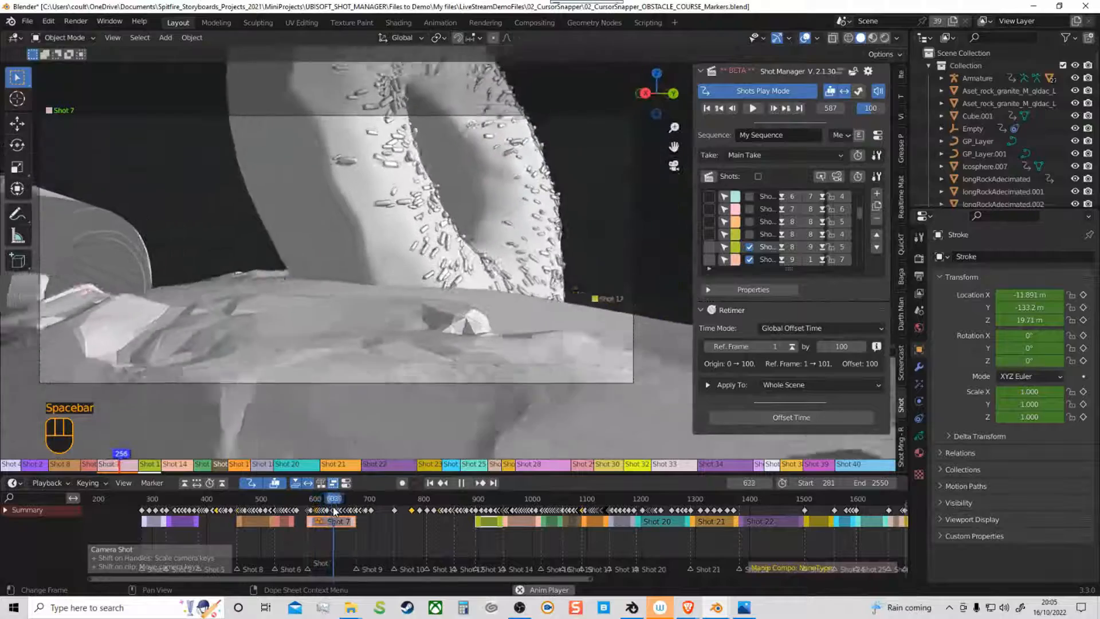
{"action": "key", "text": "space"}
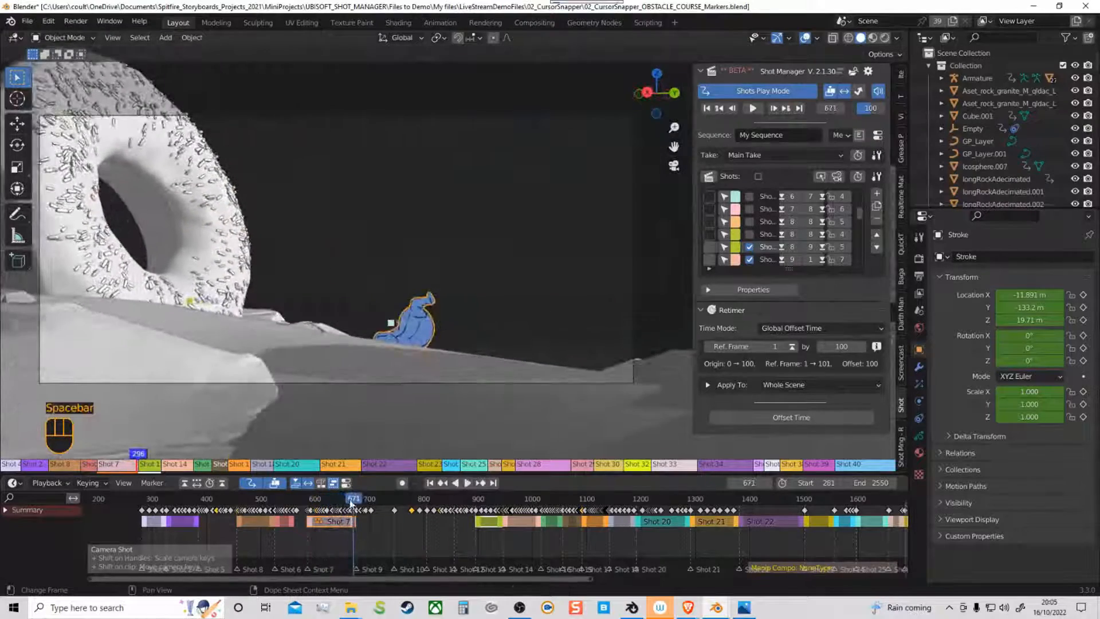
{"action": "left_click_drag", "start_coordinate": [351, 503], "coordinate": [313, 503]}
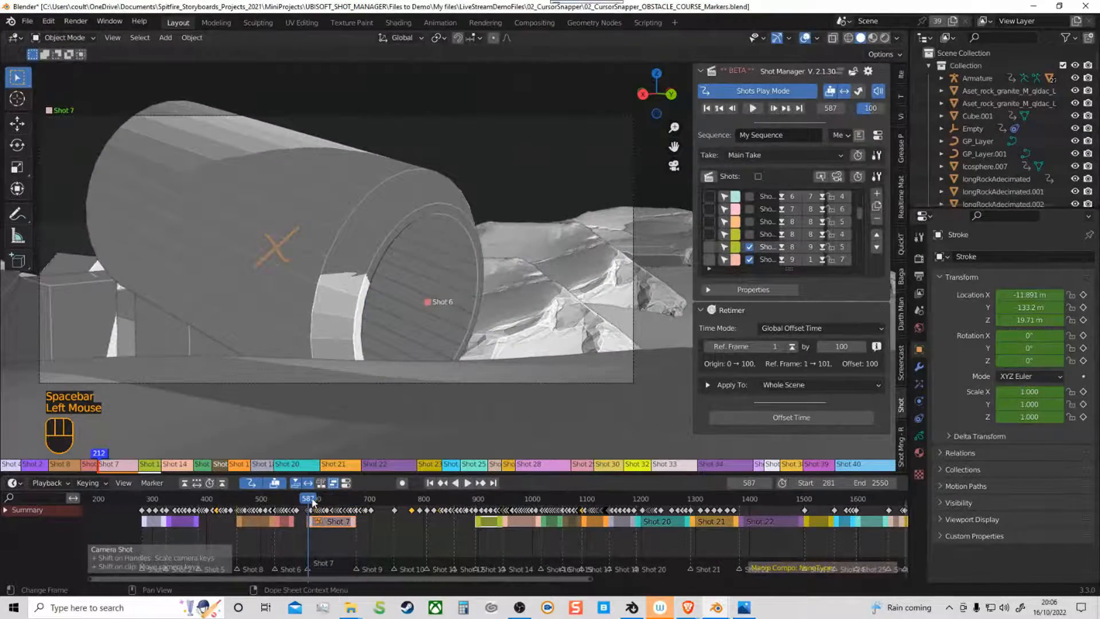
{"action": "left_click", "coordinate": [313, 504]}
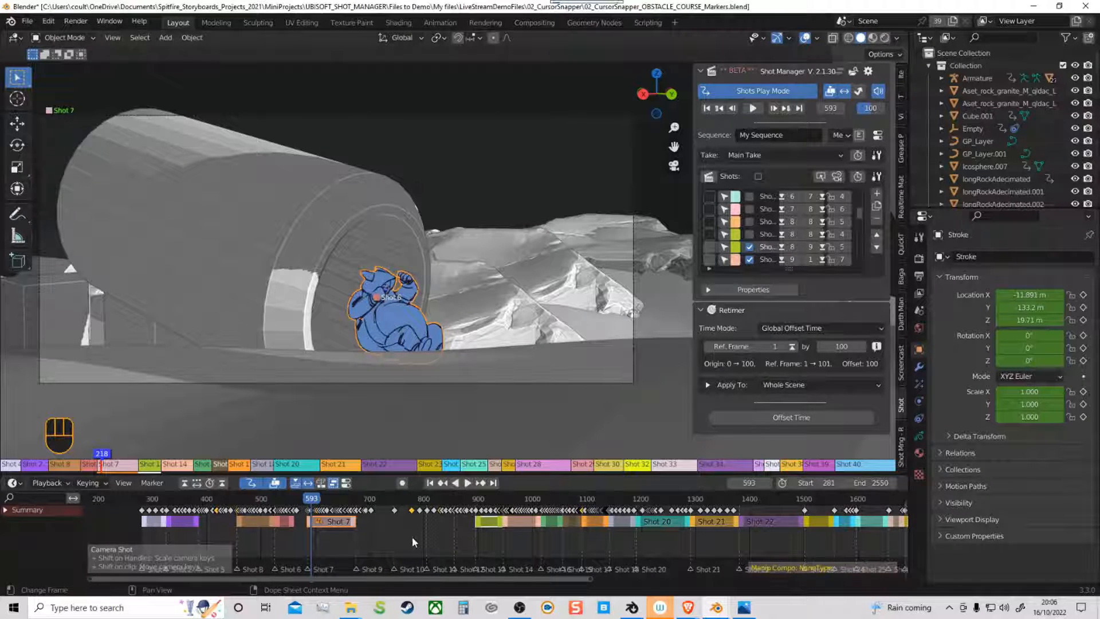
Step: Scrub the timeline back from Shot 7 to frame 0, ahead of the first shots
{"action": "middle_click_drag", "start_coordinate": [386, 541], "coordinate": [395, 544], "text": "ctrl"}
{"action": "middle_click_drag", "start_coordinate": [388, 545], "coordinate": [536, 548], "text": "shift"}
{"action": "left_click_drag", "start_coordinate": [331, 505], "coordinate": [324, 506]}
{"action": "middle_click_drag", "start_coordinate": [392, 570], "coordinate": [417, 512], "text": "ctrl"}
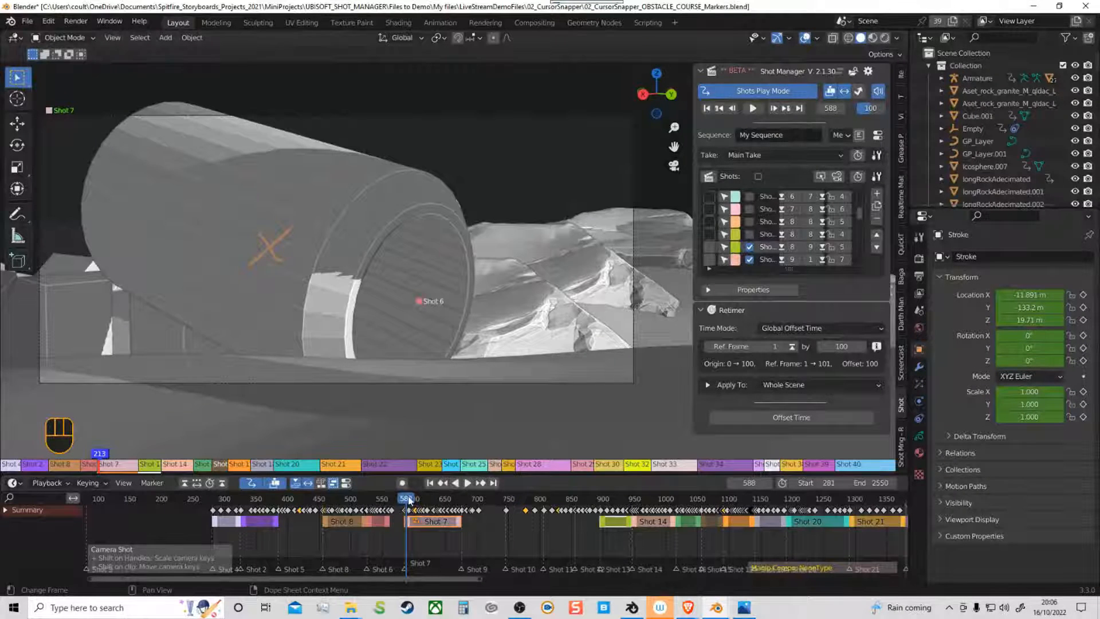
{"action": "left_click", "coordinate": [200, 507]}
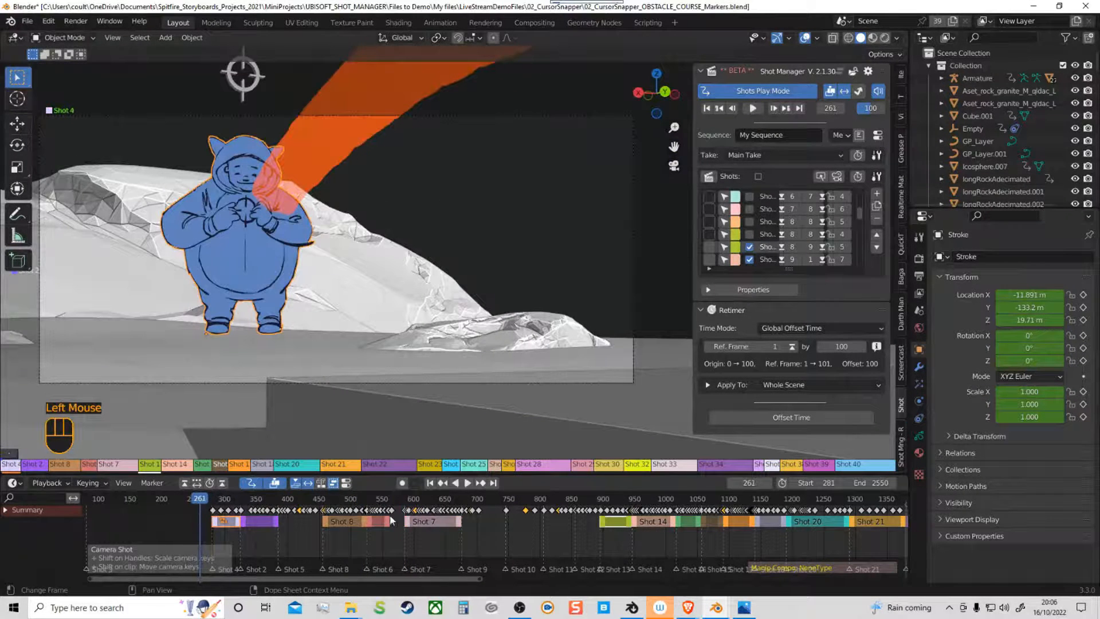
{"action": "middle_click_drag", "start_coordinate": [278, 535], "coordinate": [297, 514], "text": "ctrl"}
{"action": "left_click_drag", "start_coordinate": [305, 501], "coordinate": [207, 503]}
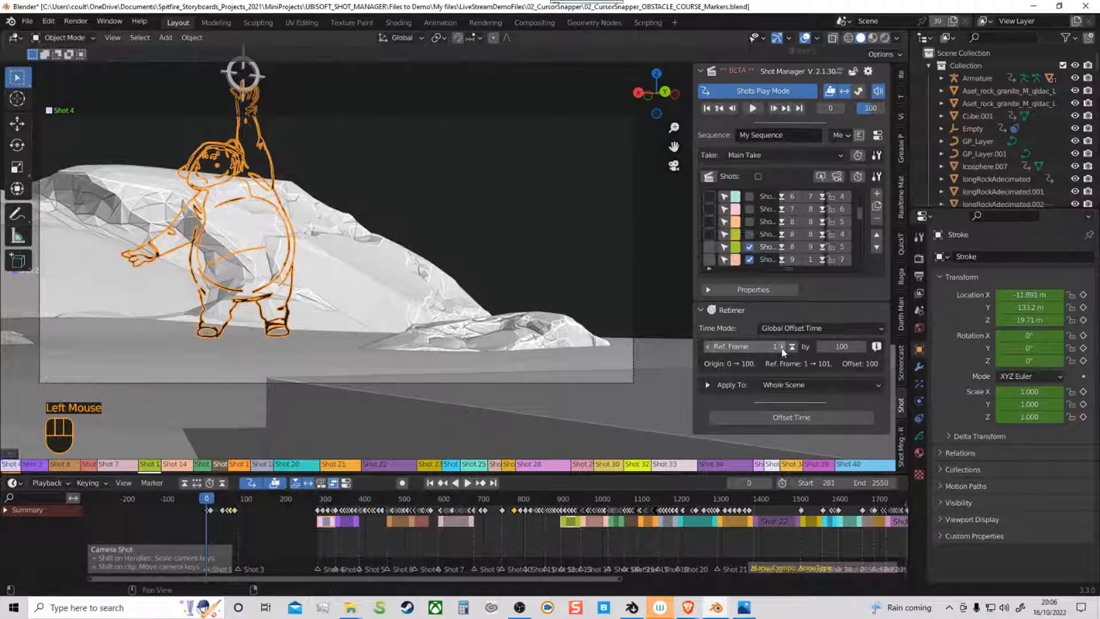
Step: Set the scene's start frame to 1
{"action": "left_click", "coordinate": [842, 347]}
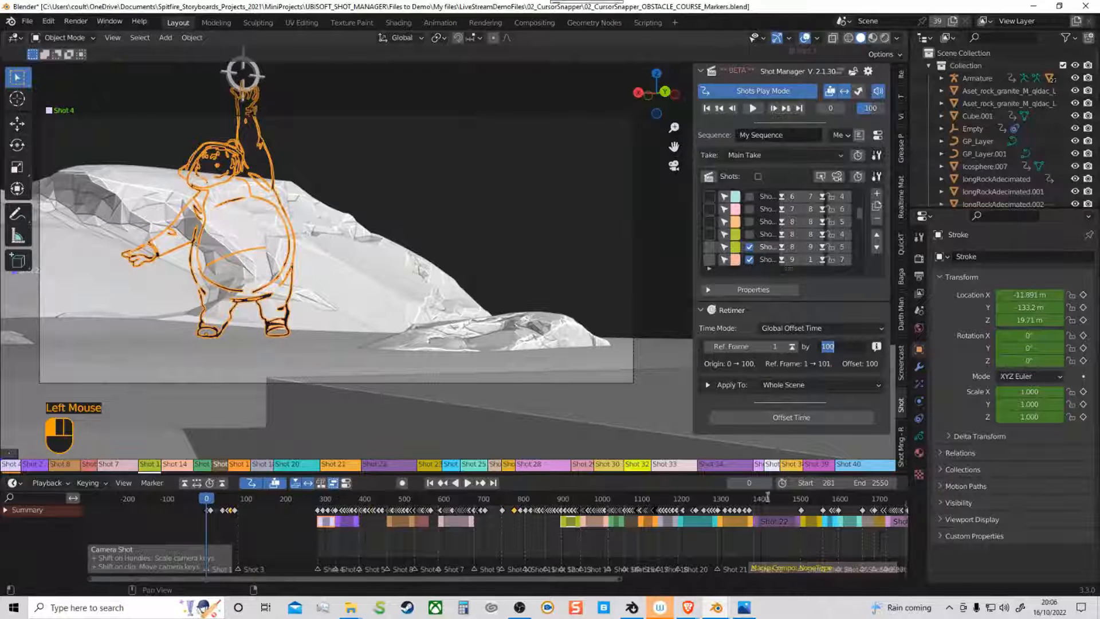
{"action": "left_click", "coordinate": [820, 484]}
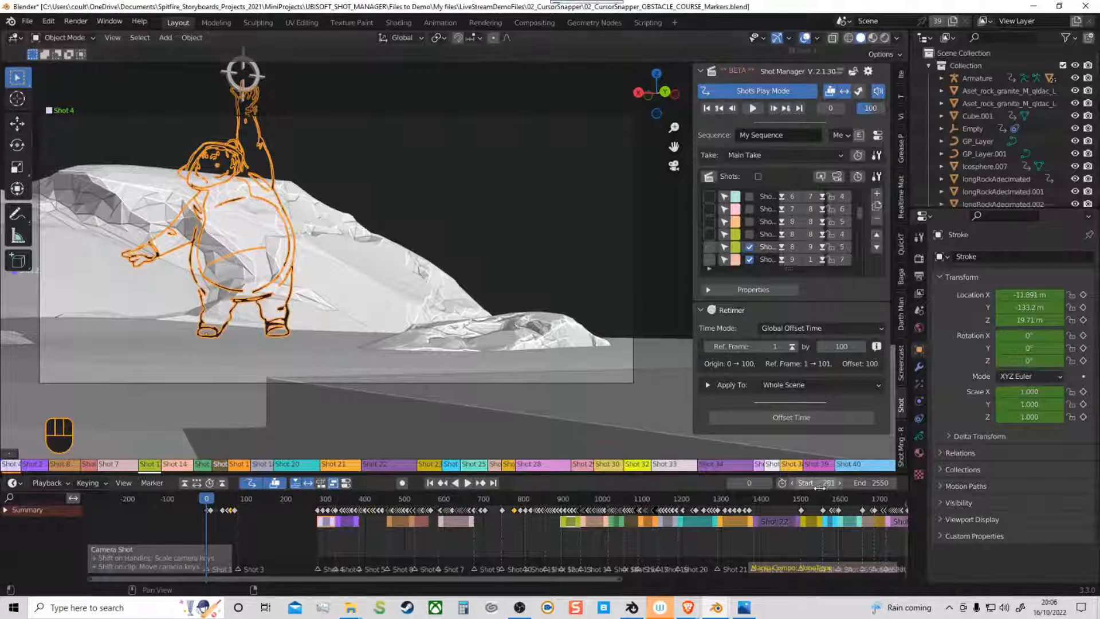
{"action": "left_click", "coordinate": [820, 485]}
{"action": "type", "text": "1"}
{"action": "key", "text": "Return"}
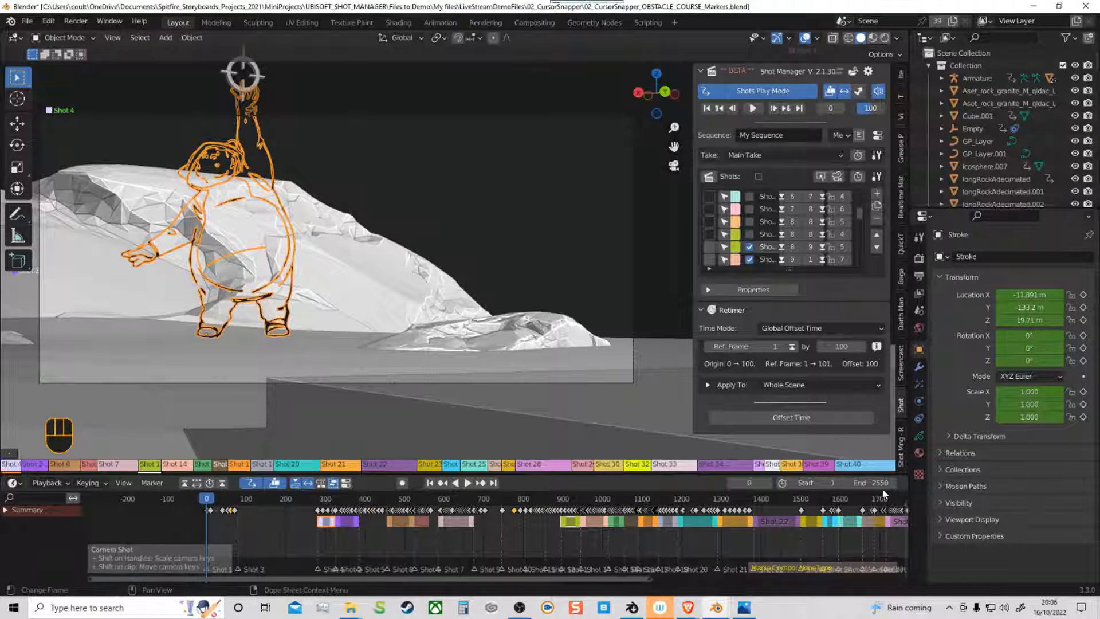
Step: Set the Retimer's Global Offset Time duration to 1000 frames
{"action": "double_click", "coordinate": [842, 346]}
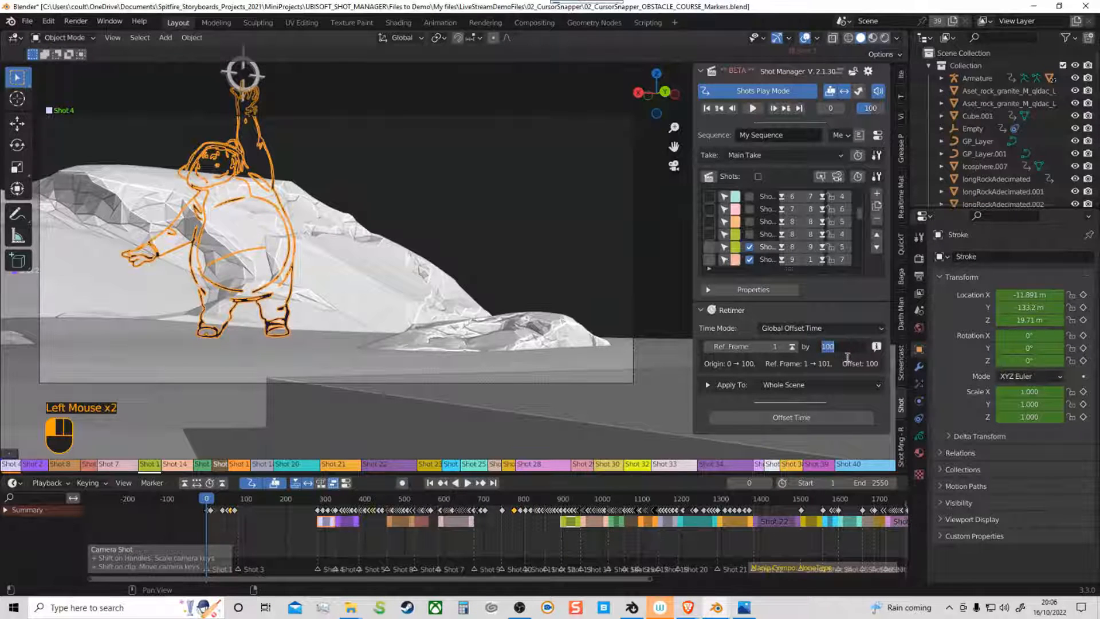
{"action": "type", "text": "1000"}
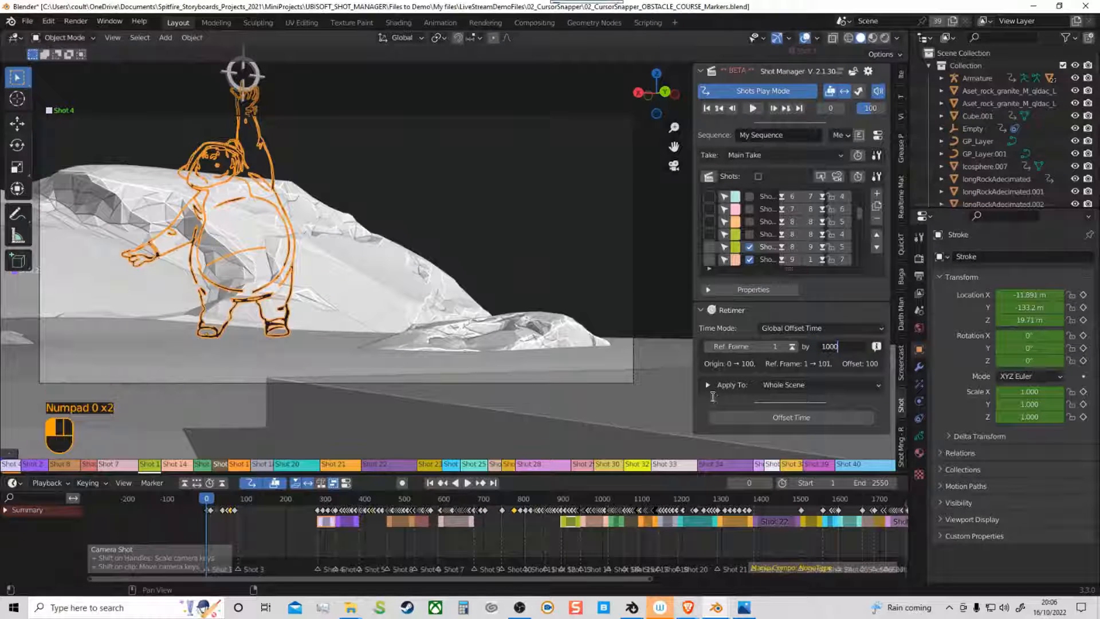
{"action": "left_click", "coordinate": [713, 391]}
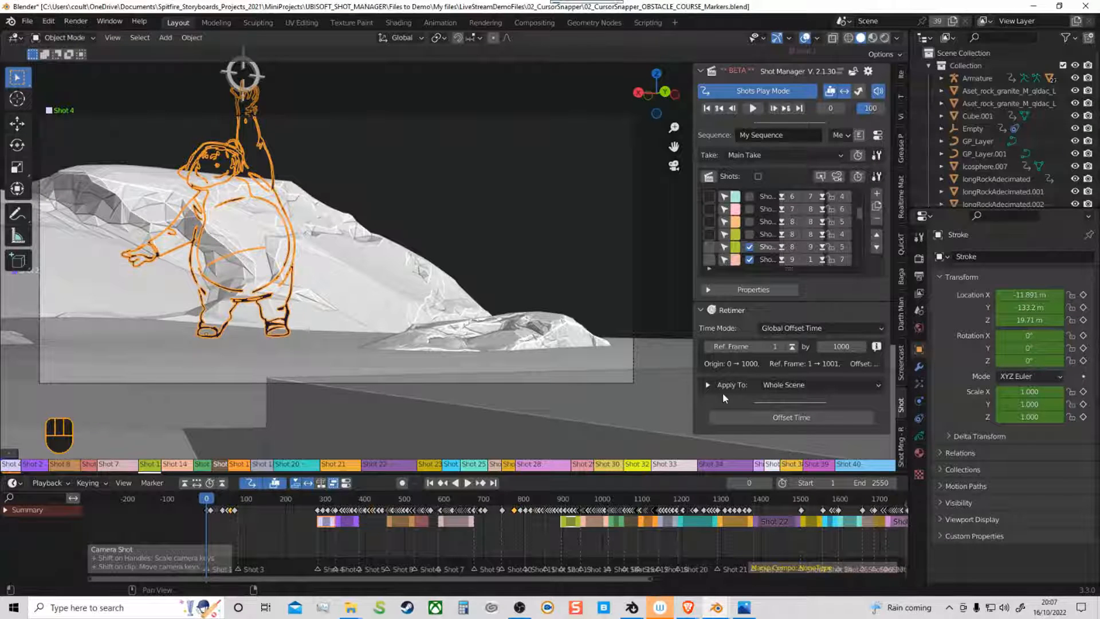
Step: Expand the Retimer's Apply To options, reset the invalid Whole Scene settings, and widen the sidebar to read them in full
{"action": "left_click", "coordinate": [708, 385]}
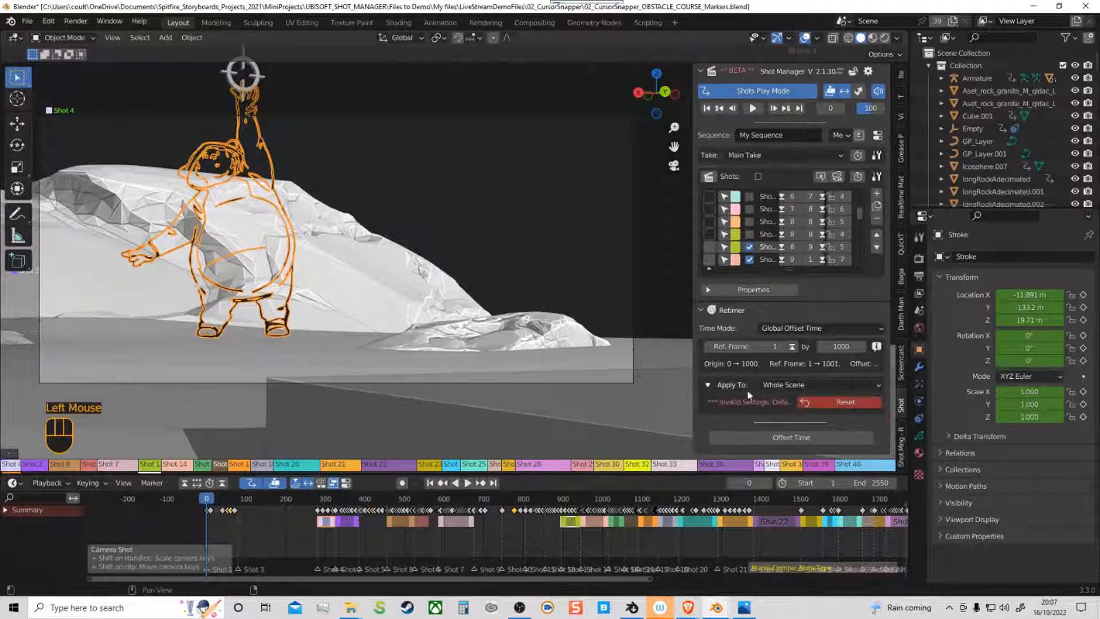
{"action": "middle_click", "coordinate": [788, 413]}
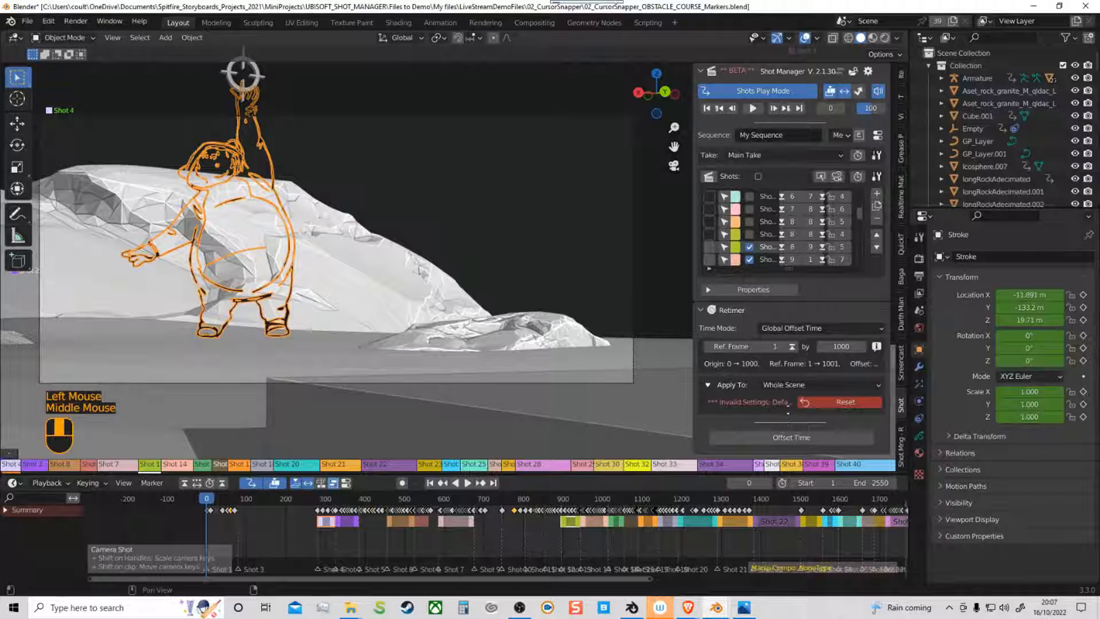
{"action": "left_click", "coordinate": [824, 403]}
{"action": "middle_click_drag", "start_coordinate": [831, 416], "coordinate": [819, 333]}
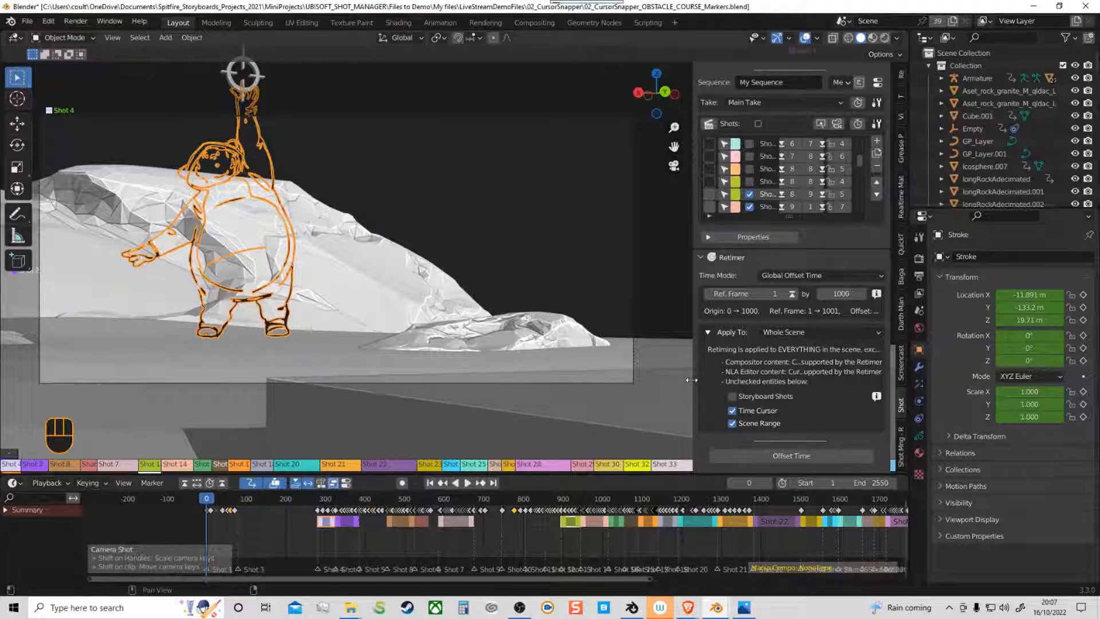
{"action": "left_click_drag", "start_coordinate": [692, 380], "coordinate": [630, 381]}
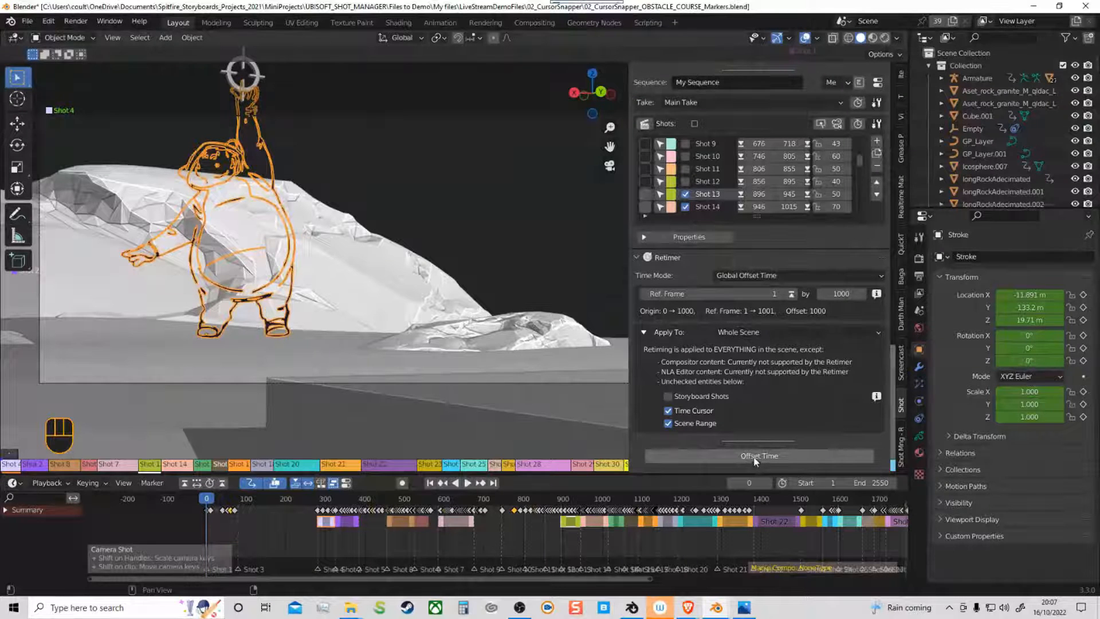
Step: Apply the 1000-frame time offset to the whole scene and play the shifted shots into Shot 8
{"action": "left_click", "coordinate": [787, 461]}
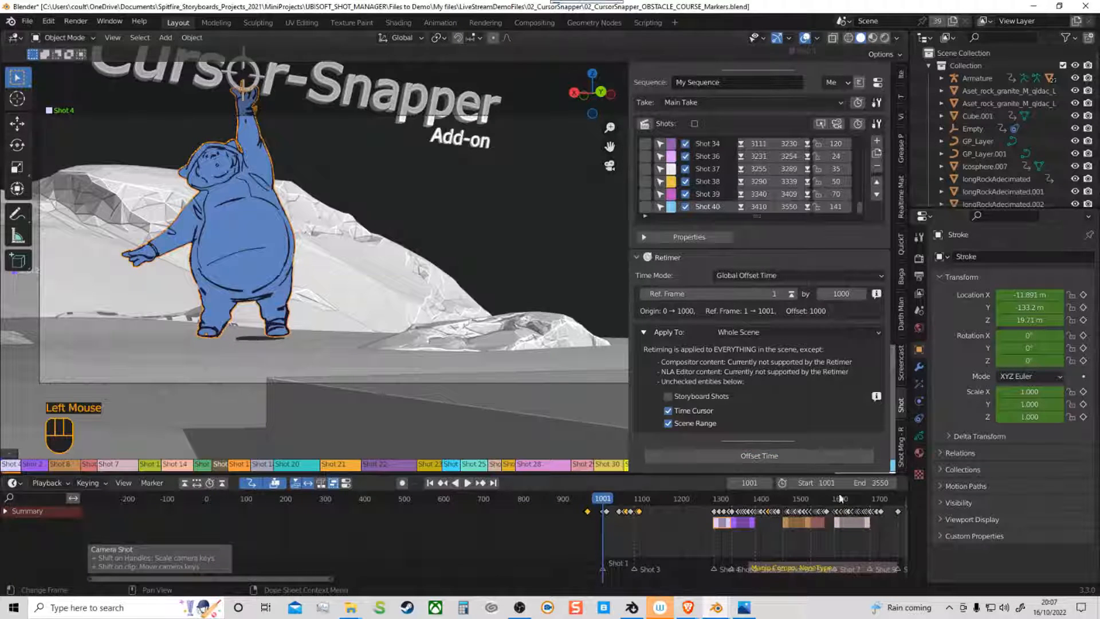
{"action": "middle_click_drag", "start_coordinate": [648, 552], "coordinate": [363, 555], "text": "shift"}
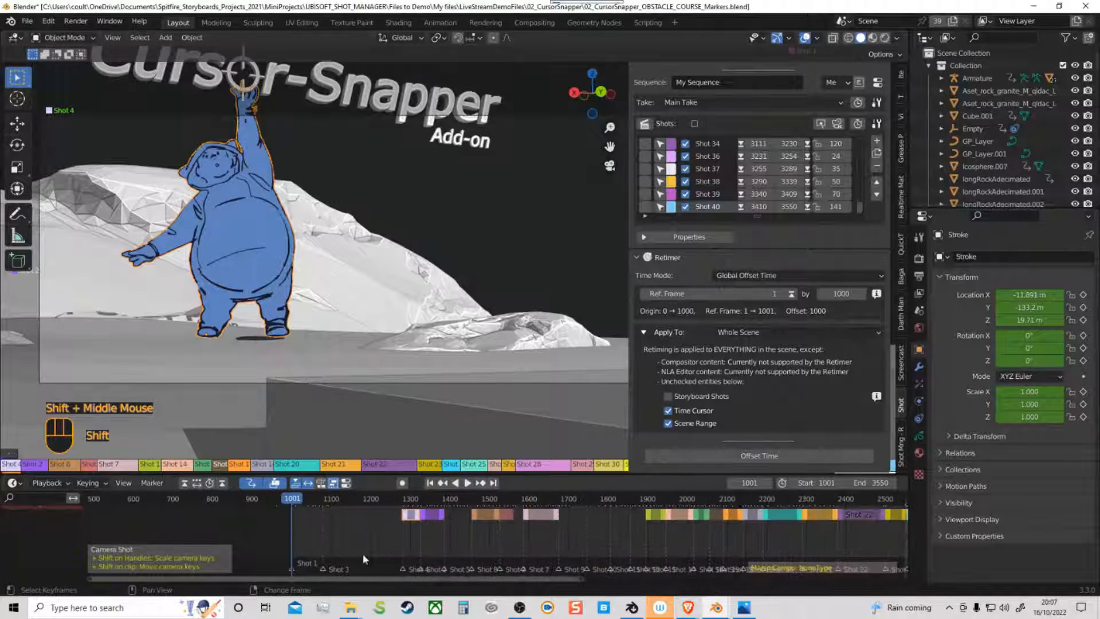
{"action": "middle_click_drag", "start_coordinate": [539, 543], "coordinate": [526, 550]}
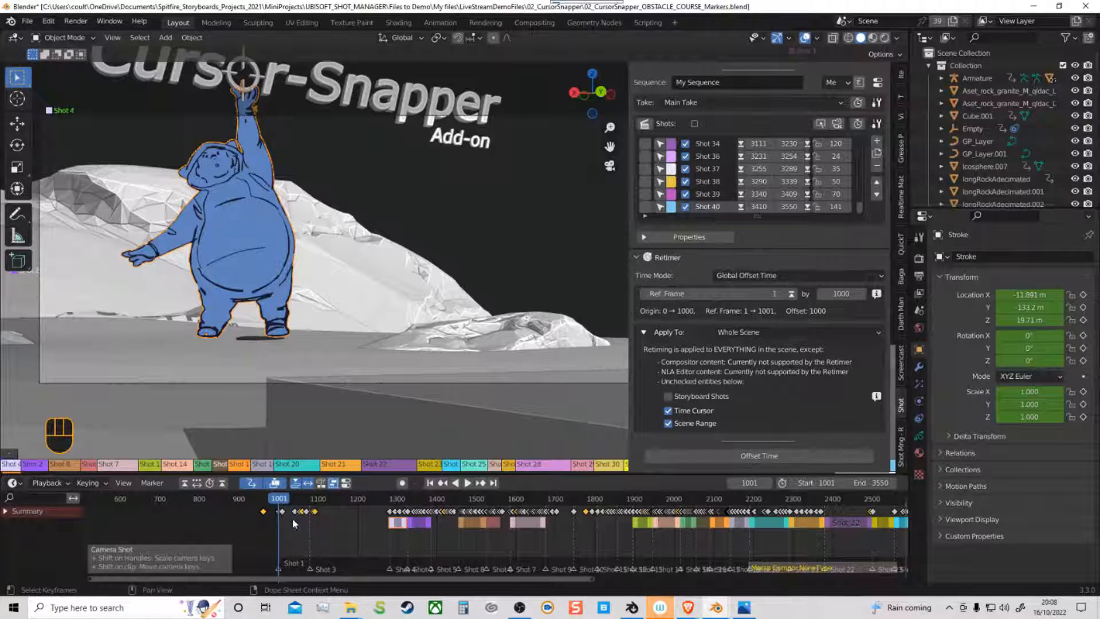
{"action": "key", "text": "space"}
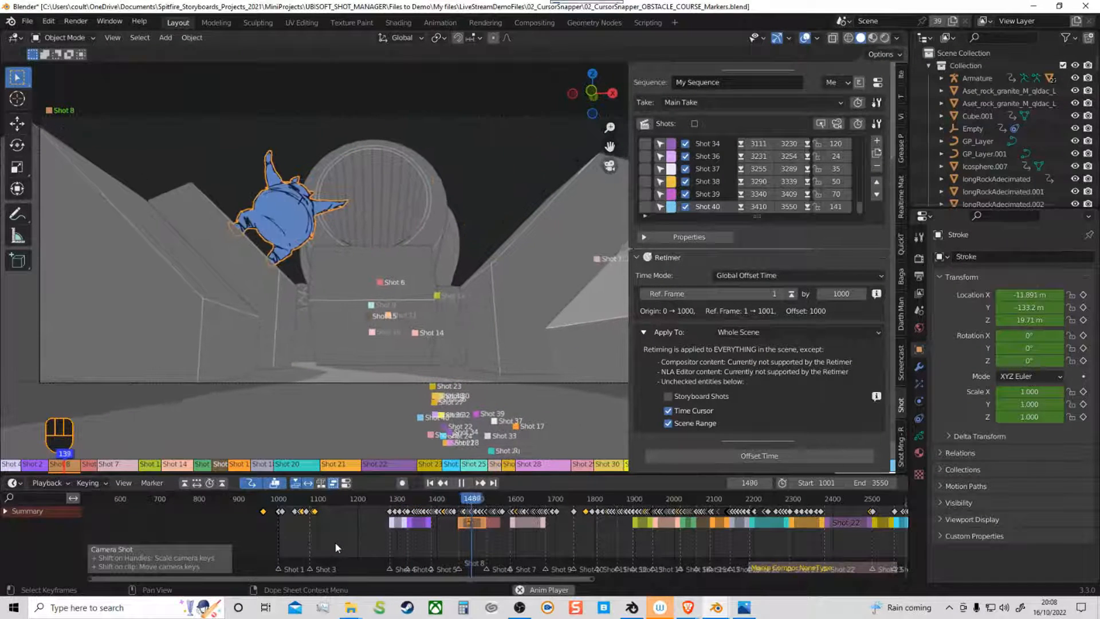
{"action": "key", "text": "space"}
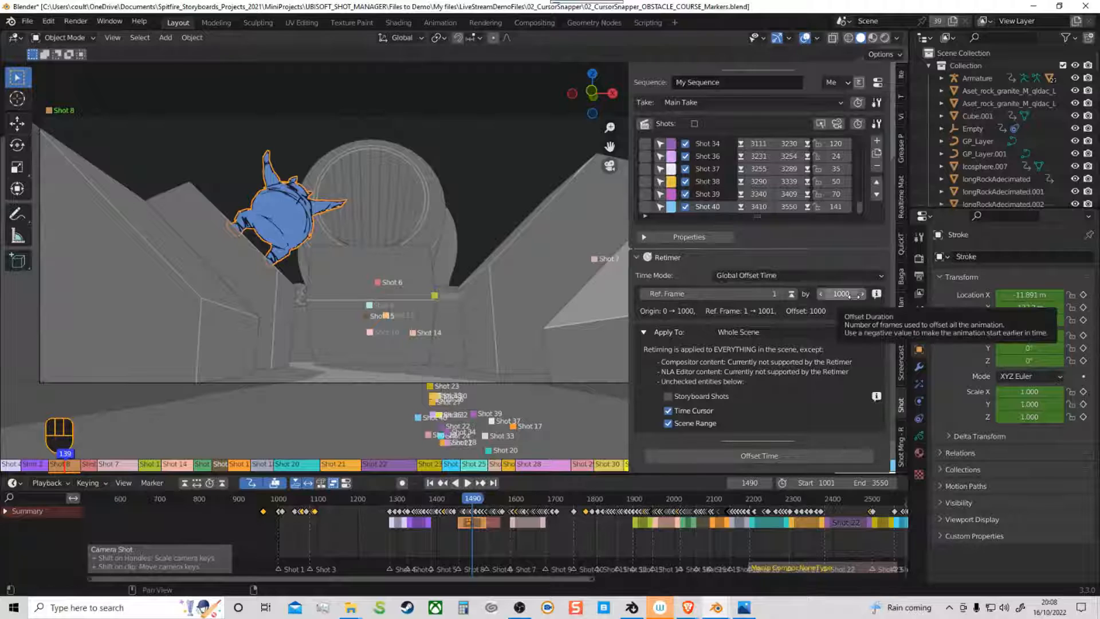
Step: Switch the Retimer's time mode to Insert Time Before
{"action": "left_click", "coordinate": [876, 279]}
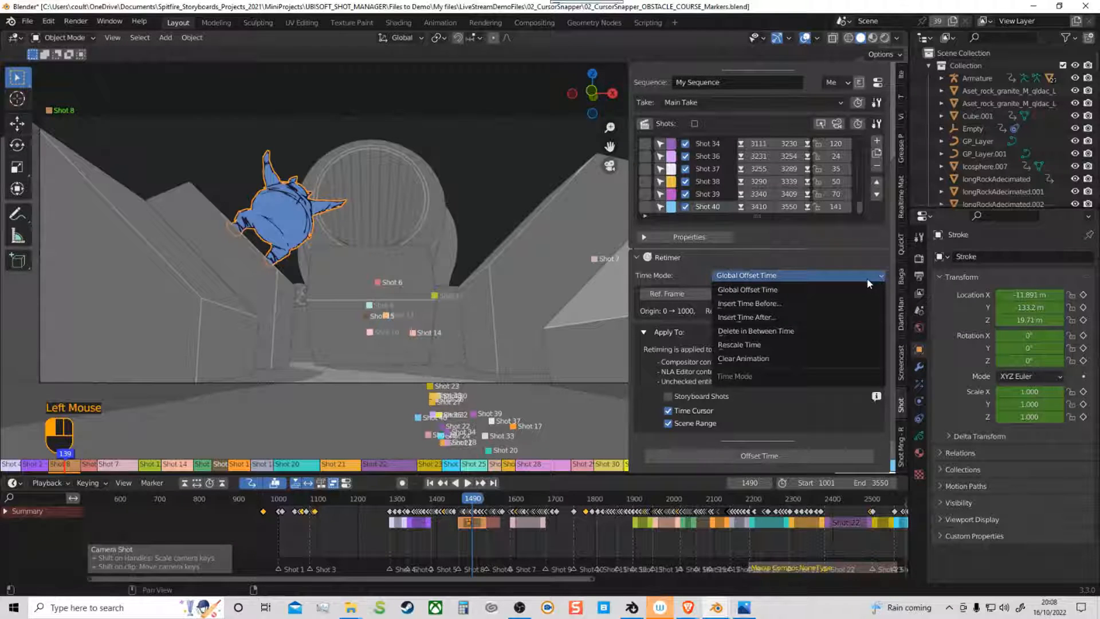
{"action": "left_click", "coordinate": [817, 303]}
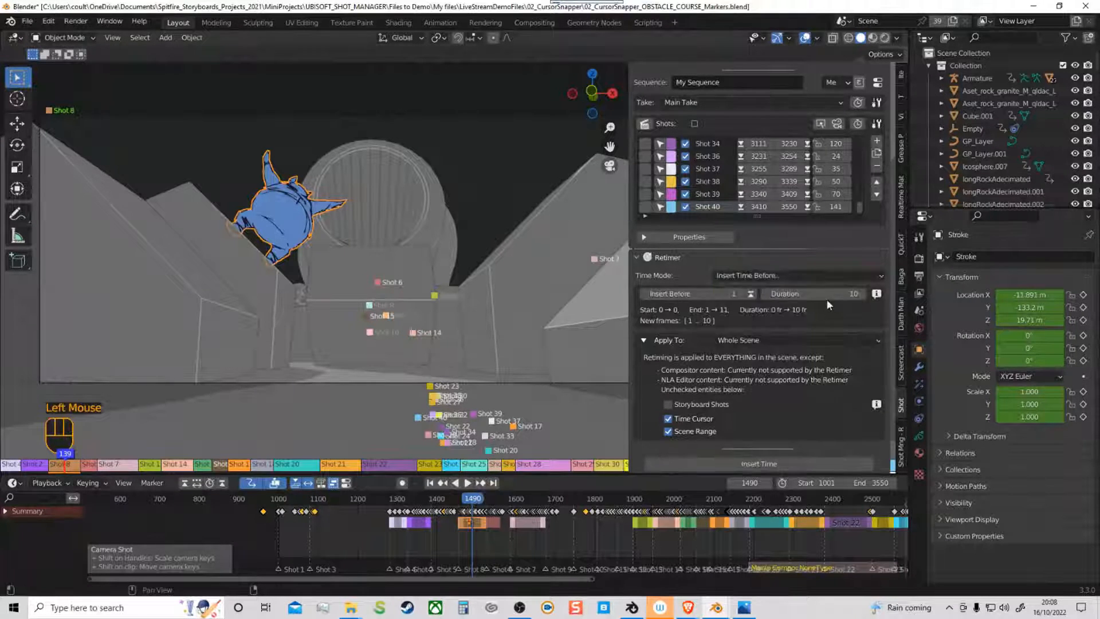
Step: Play parts of the early shots, stop at frame 1569 just after Shot 6, and use that frame as the Insert Before frame
{"action": "left_click_drag", "start_coordinate": [470, 503], "coordinate": [390, 502]}
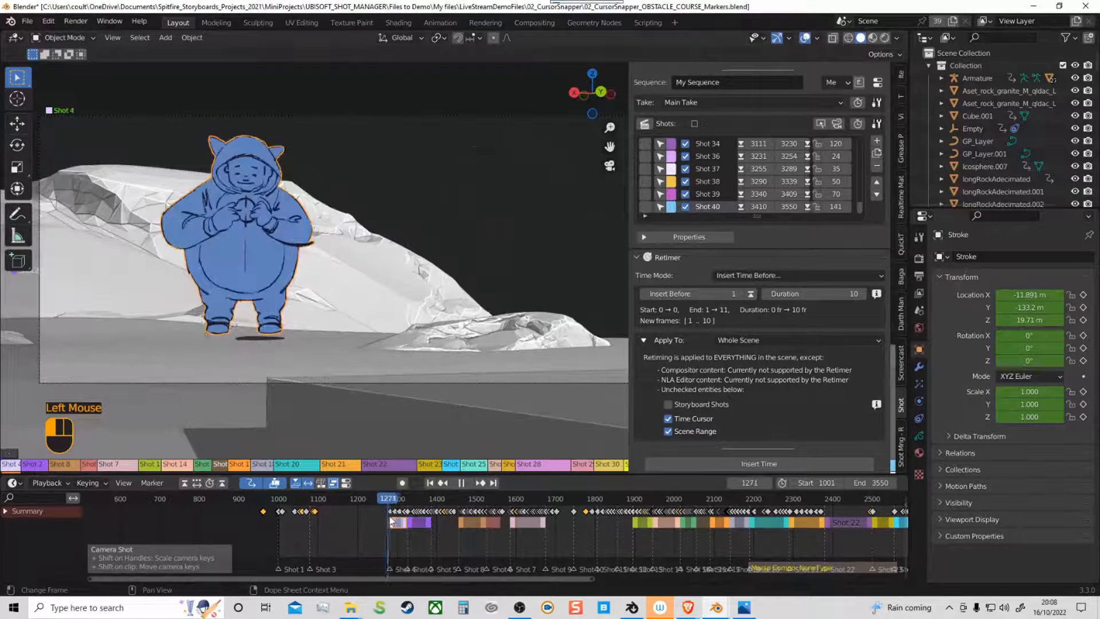
{"action": "key", "text": "space"}
{"action": "left_click", "coordinate": [339, 527]}
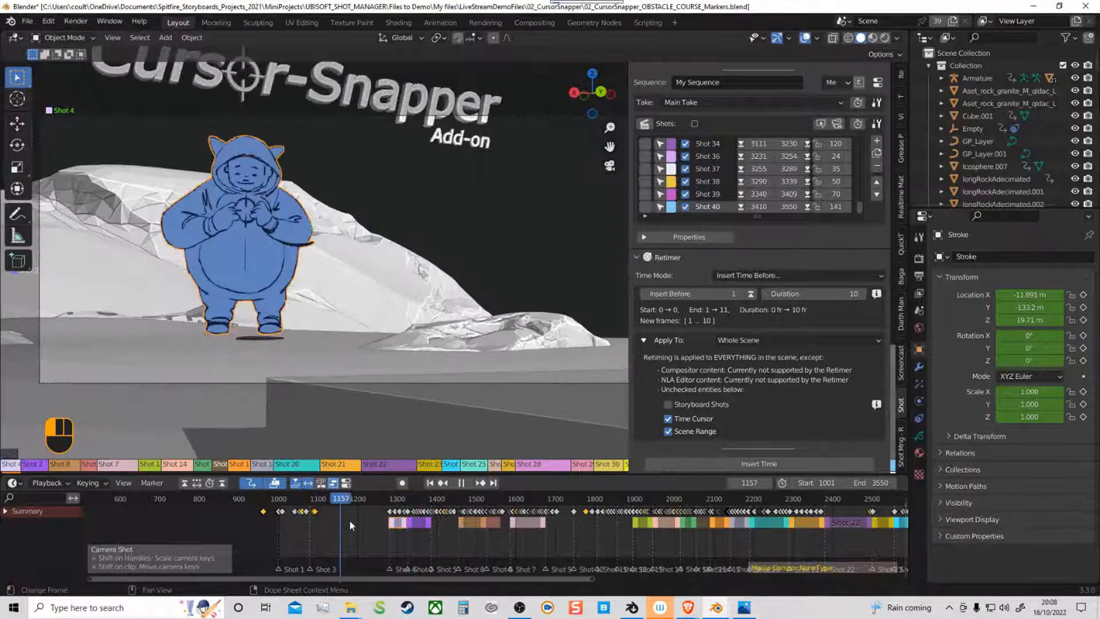
{"action": "key", "text": "space"}
{"action": "key", "text": "space"}
{"action": "left_click", "coordinate": [495, 523]}
{"action": "key", "text": "space"}
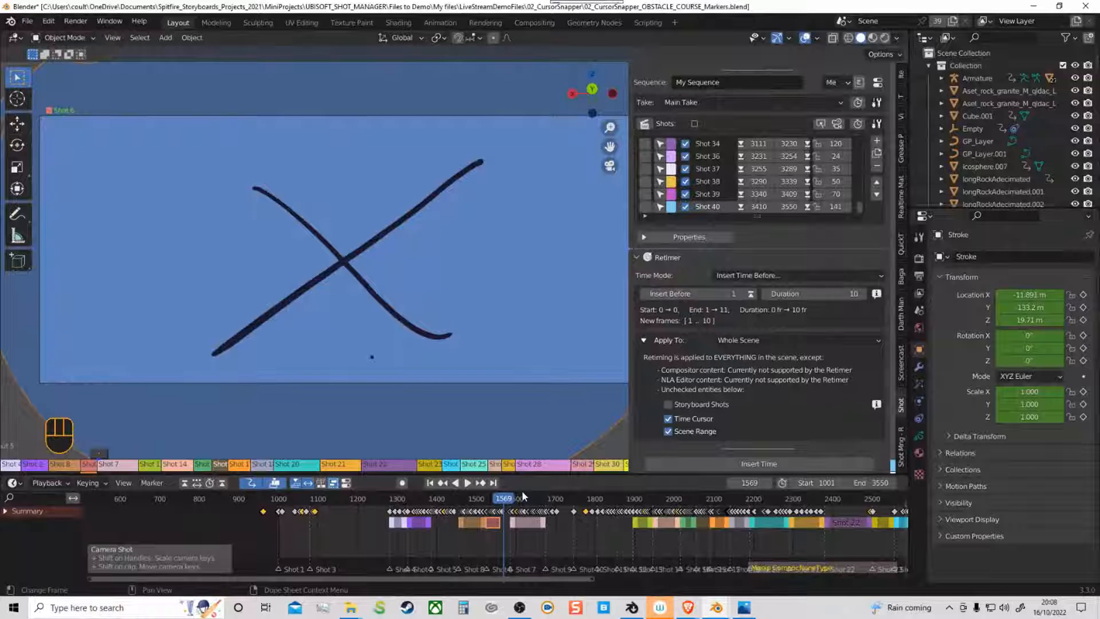
{"action": "middle_click_drag", "start_coordinate": [574, 541], "coordinate": [735, 448], "text": "ctrl"}
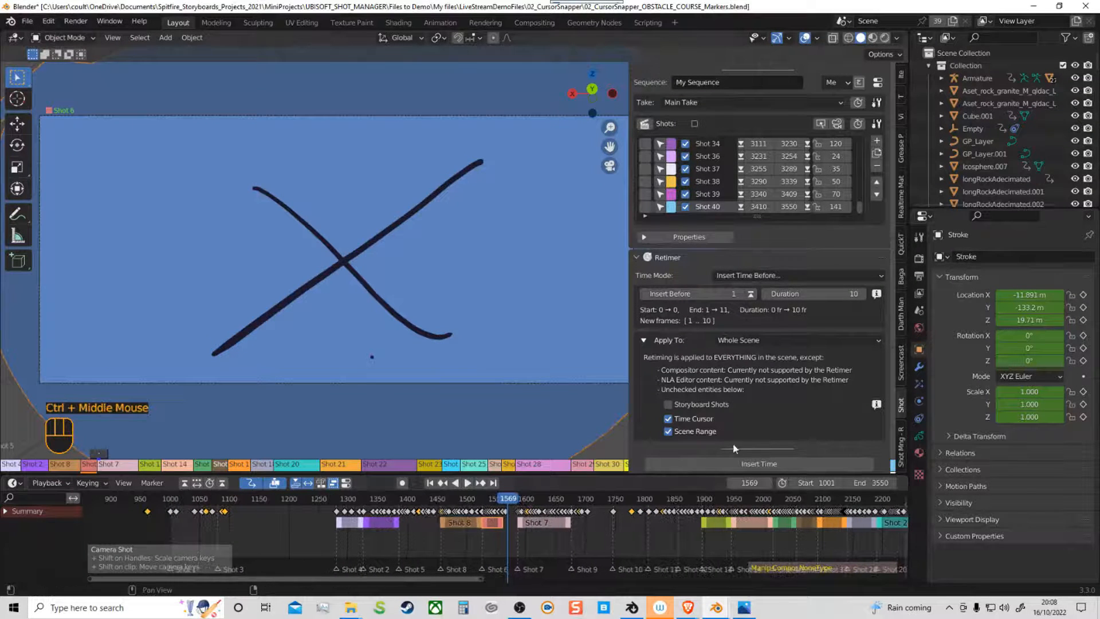
{"action": "left_click", "coordinate": [752, 296]}
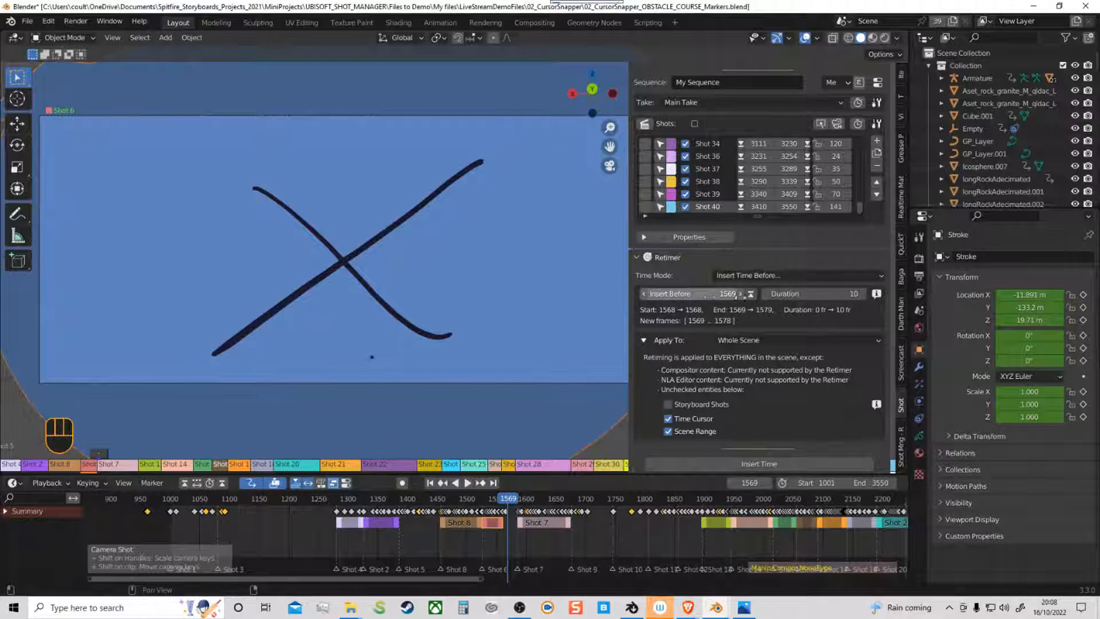
Step: Switch the Retimer to Insert Time After, set the duration to 200 frames, and insert the time into the whole scene after frame 1
{"action": "left_click", "coordinate": [828, 276]}
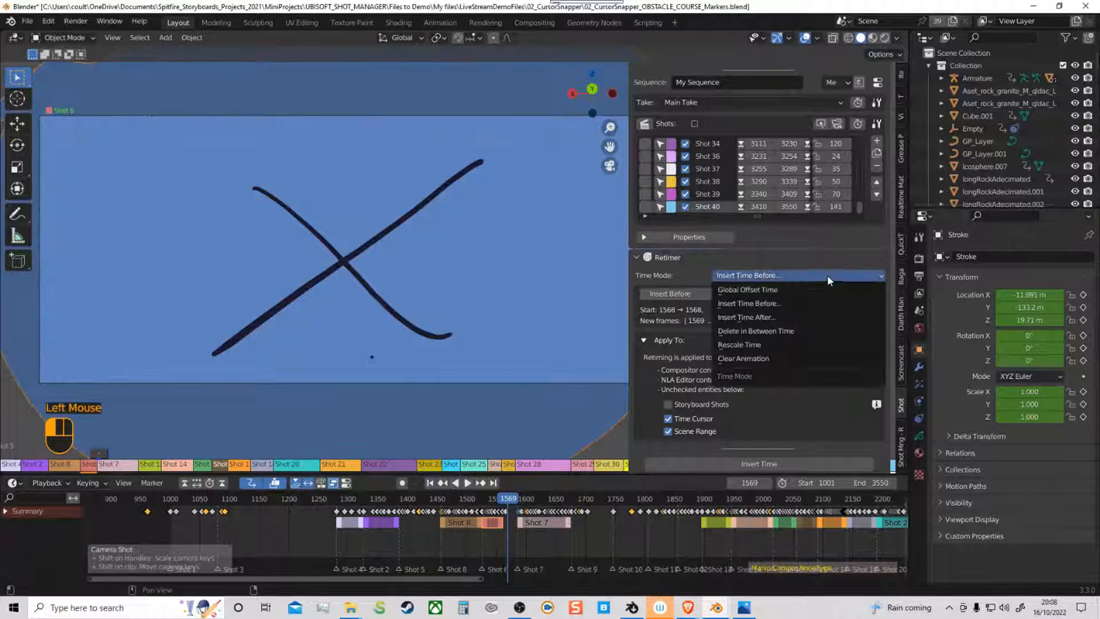
{"action": "left_click", "coordinate": [772, 319]}
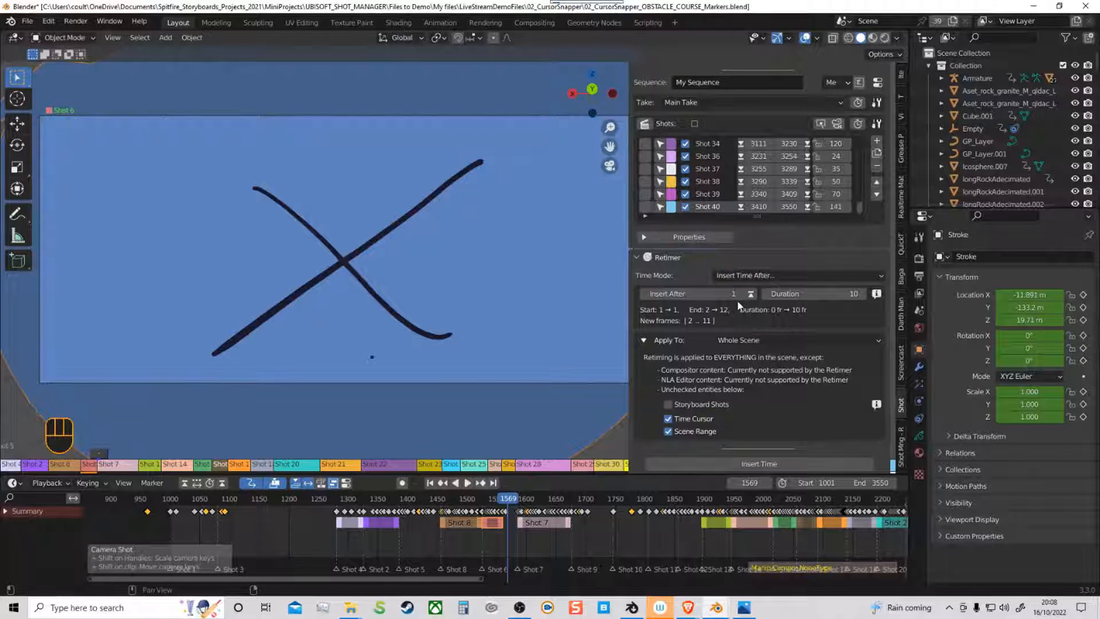
{"action": "left_click", "coordinate": [837, 295]}
{"action": "type", "text": "2"}
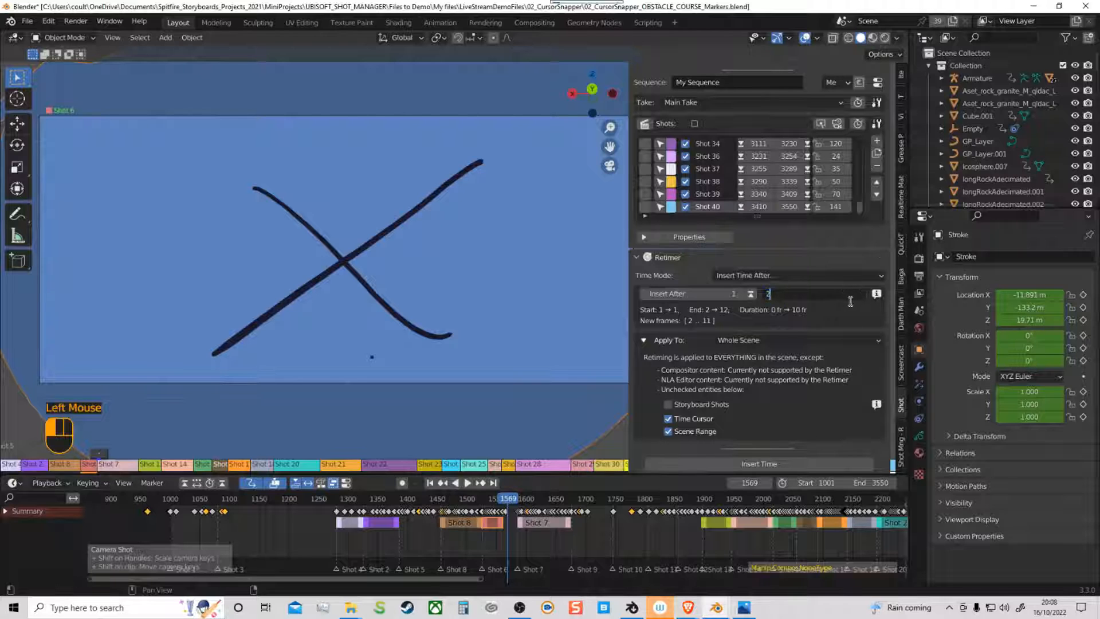
{"action": "type", "text": "000"}
{"action": "key", "text": "BackSpace"}
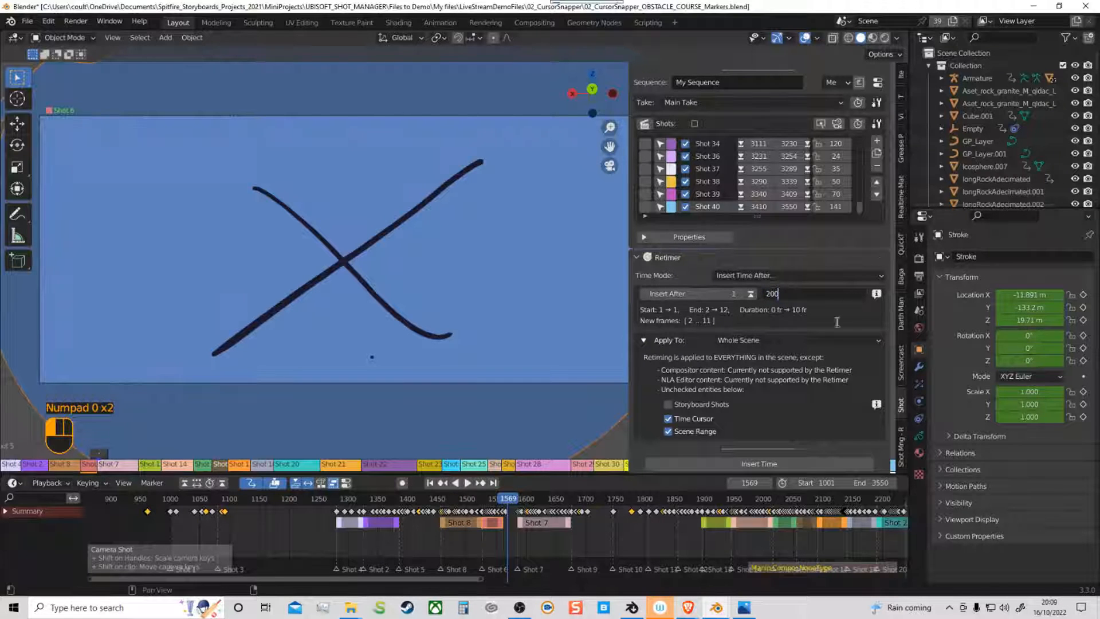
{"action": "key", "text": "Return"}
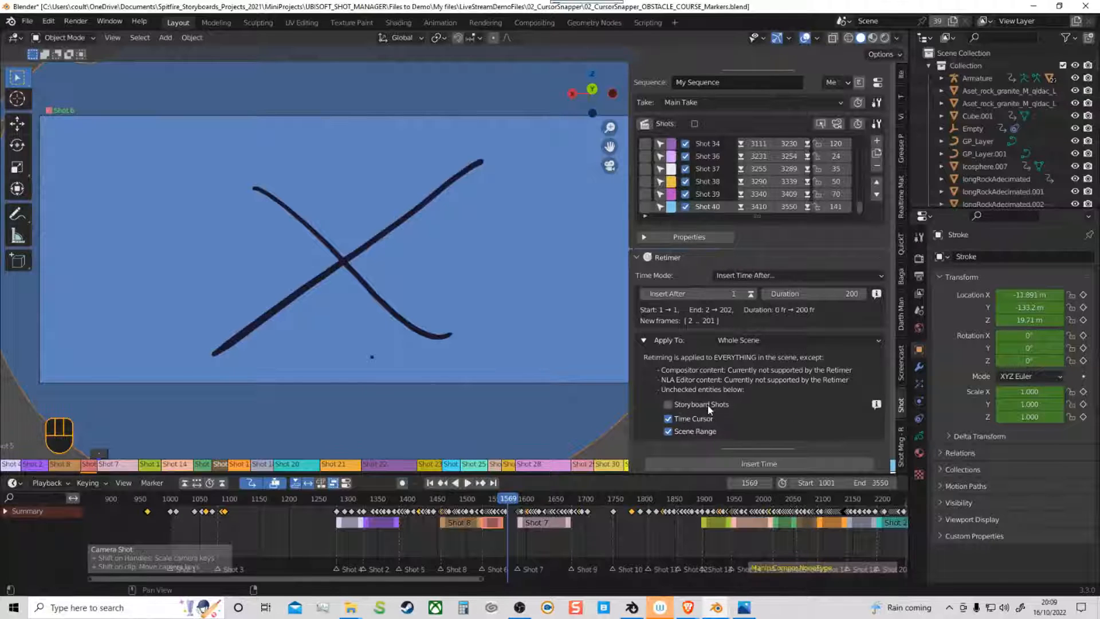
{"action": "left_click", "coordinate": [758, 465]}
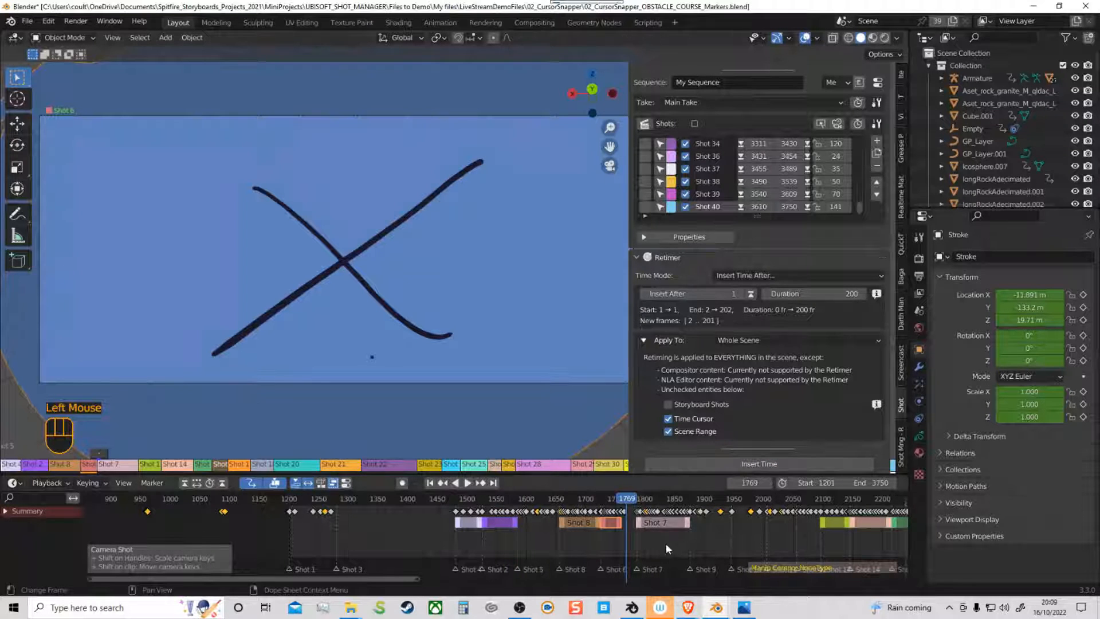
Step: Try inserting 200 frames after frame 1765, just past Shot 6, and undo the insertion
{"action": "middle_click_drag", "start_coordinate": [666, 549], "coordinate": [802, 552], "text": "ctrl"}
{"action": "middle_click_drag", "start_coordinate": [802, 551], "coordinate": [546, 555], "text": "shift"}
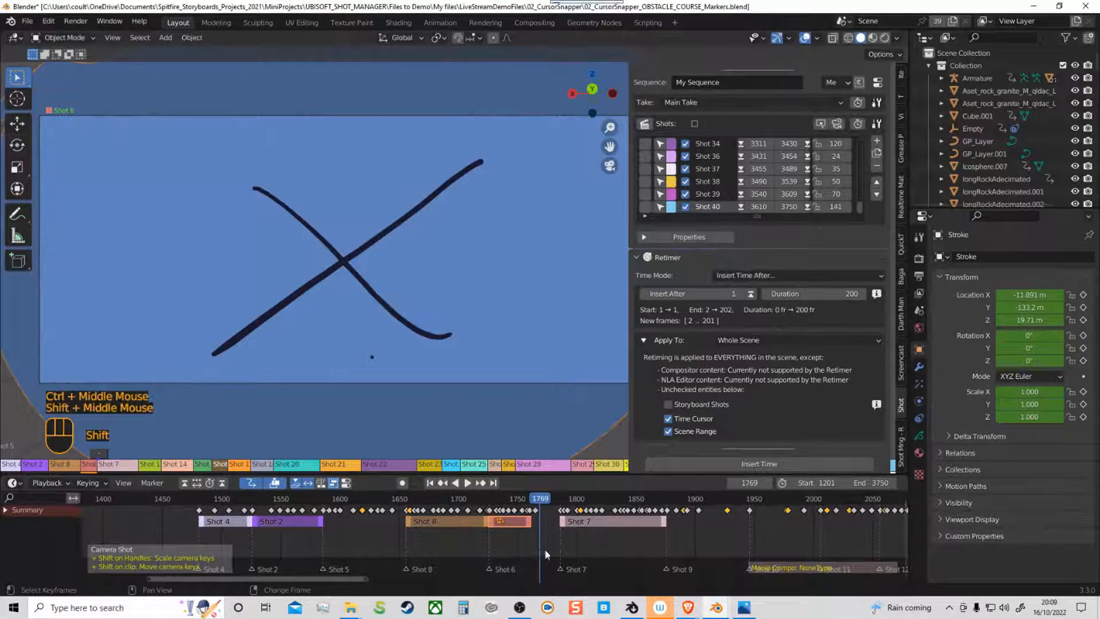
{"action": "left_click_drag", "start_coordinate": [538, 501], "coordinate": [536, 504]}
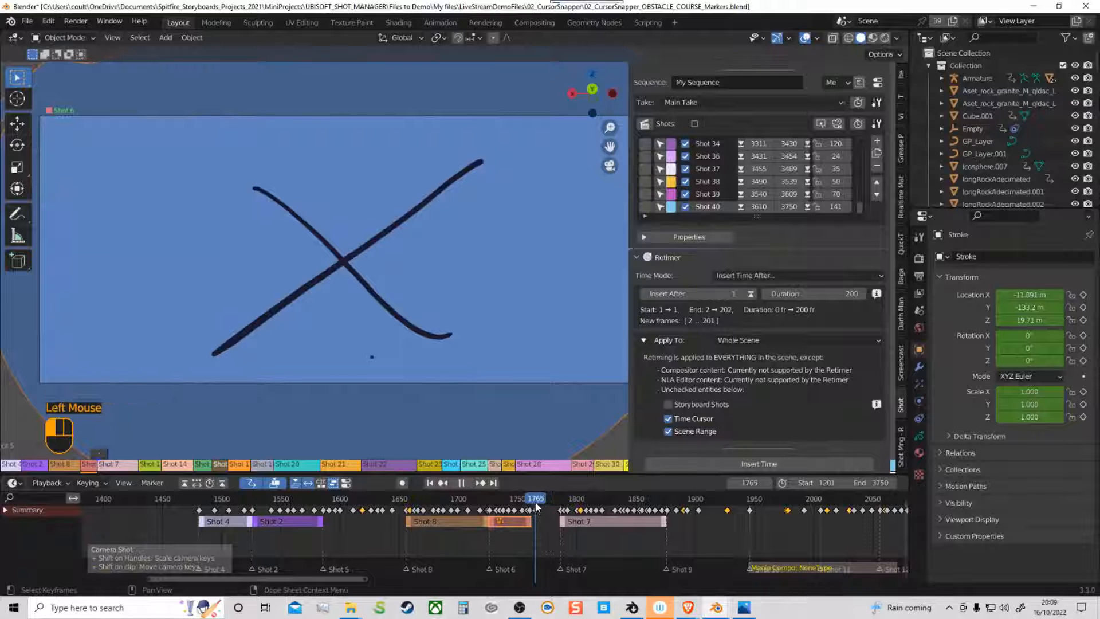
{"action": "left_click", "coordinate": [750, 294]}
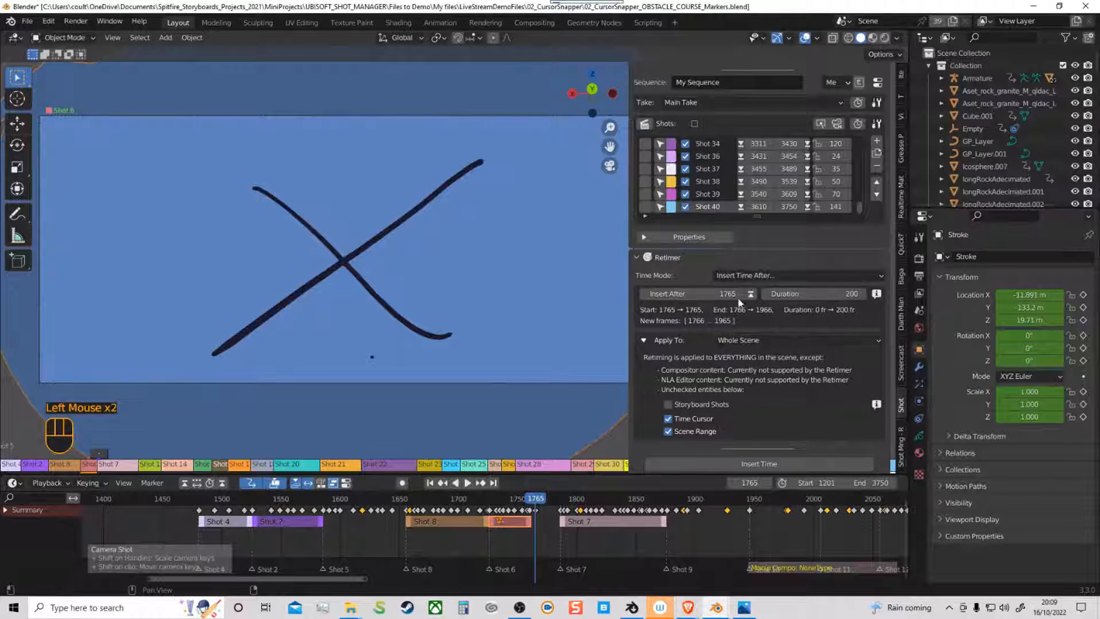
{"action": "left_click", "coordinate": [752, 297]}
{"action": "left_click", "coordinate": [752, 297]}
{"action": "left_click", "coordinate": [753, 297]}
{"action": "left_click", "coordinate": [752, 298]}
{"action": "left_click", "coordinate": [753, 298]}
{"action": "left_click", "coordinate": [752, 297]}
{"action": "left_click", "coordinate": [753, 297]}
{"action": "left_click", "coordinate": [753, 296]}
{"action": "left_click", "coordinate": [753, 297]}
{"action": "left_click", "coordinate": [753, 297]}
{"action": "left_click", "coordinate": [753, 296]}
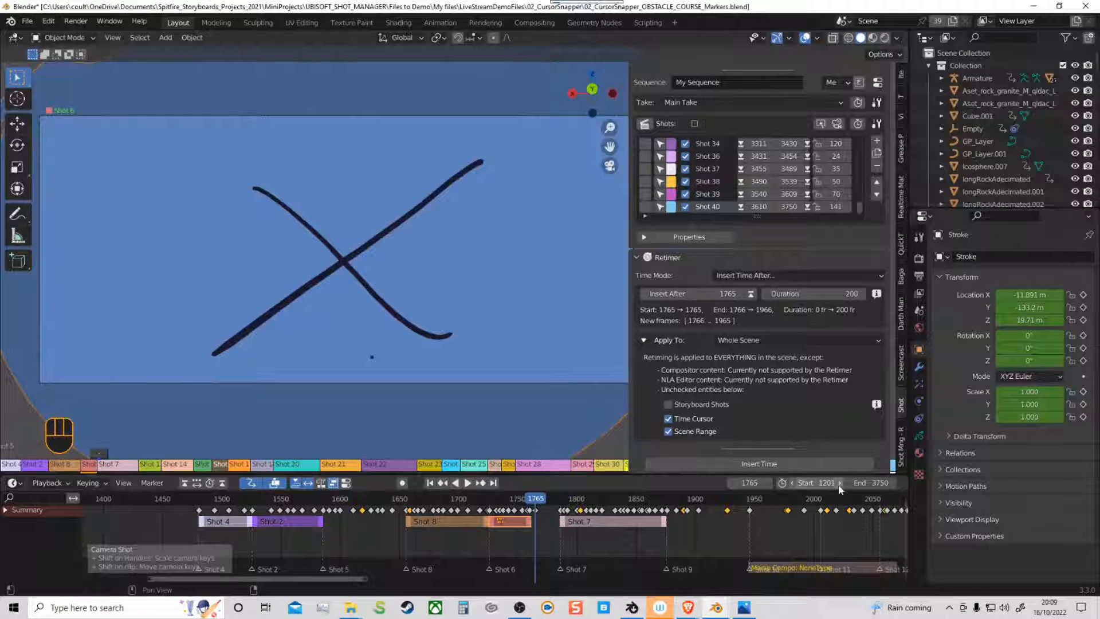
{"action": "left_click", "coordinate": [760, 464]}
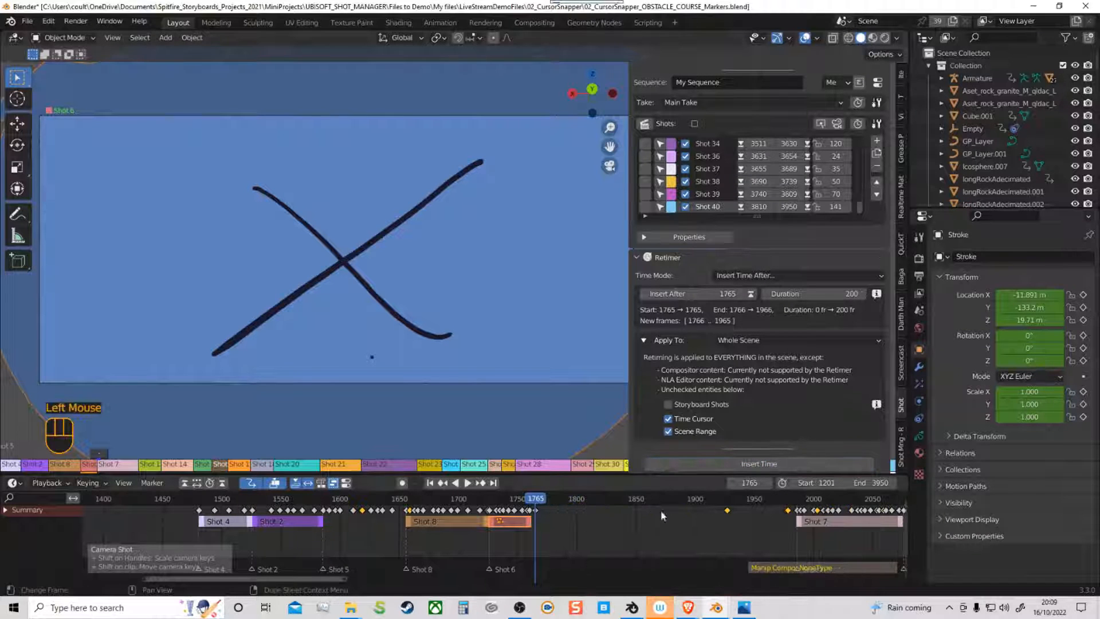
{"action": "middle_click_drag", "start_coordinate": [662, 516], "coordinate": [672, 552], "text": "ctrl"}
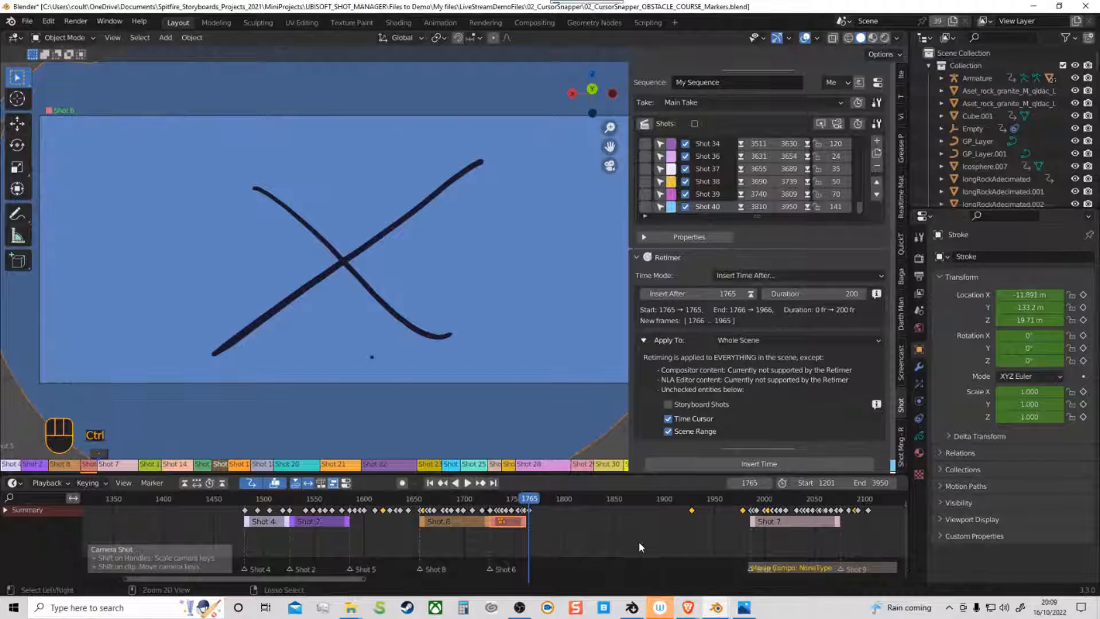
{"action": "key", "text": "ctrl"}
Step: Move to frame 1776 in the gap between Shot 6 and Shot 7 and insert 200 frames after it
{"action": "left_click", "coordinate": [623, 503]}
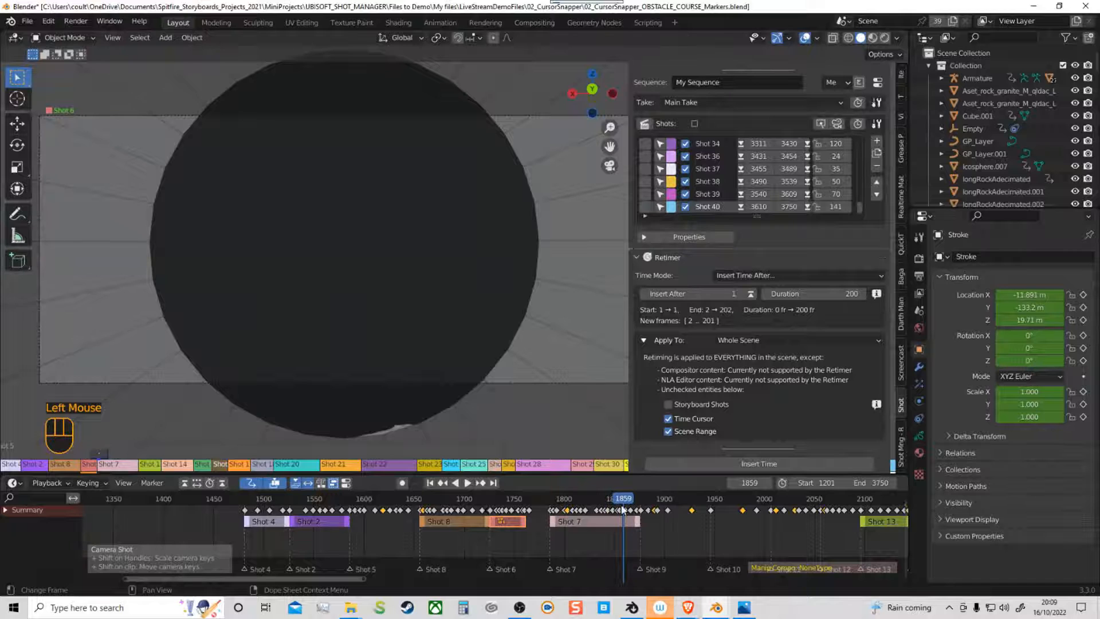
{"action": "left_click", "coordinate": [540, 501]}
{"action": "key", "text": "ctrl+shift+z"}
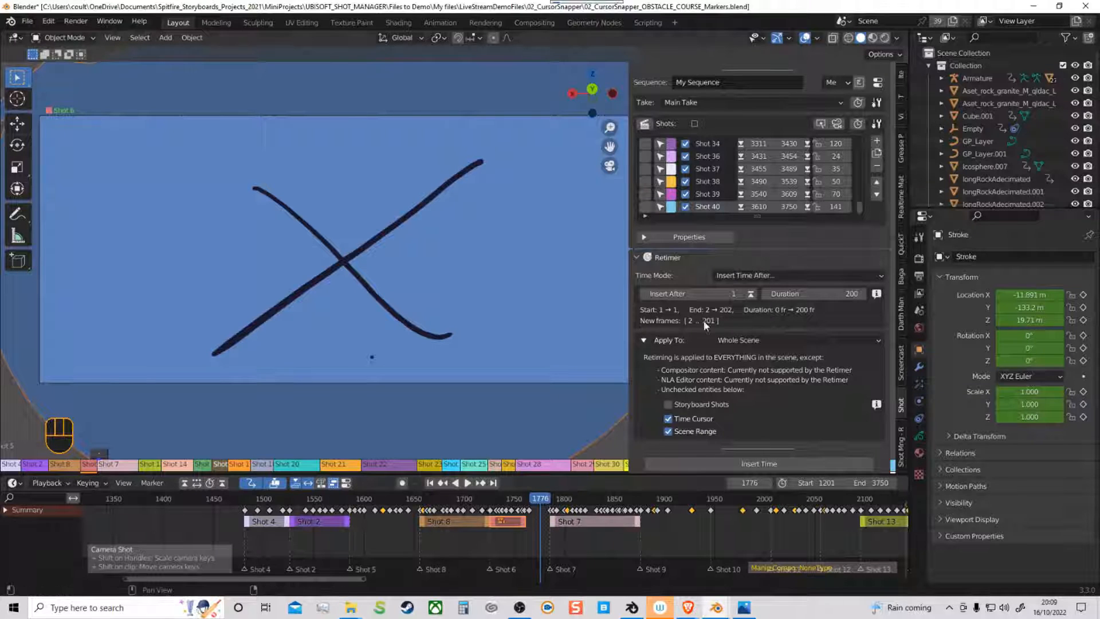
{"action": "left_click", "coordinate": [751, 293]}
{"action": "left_click", "coordinate": [739, 461]}
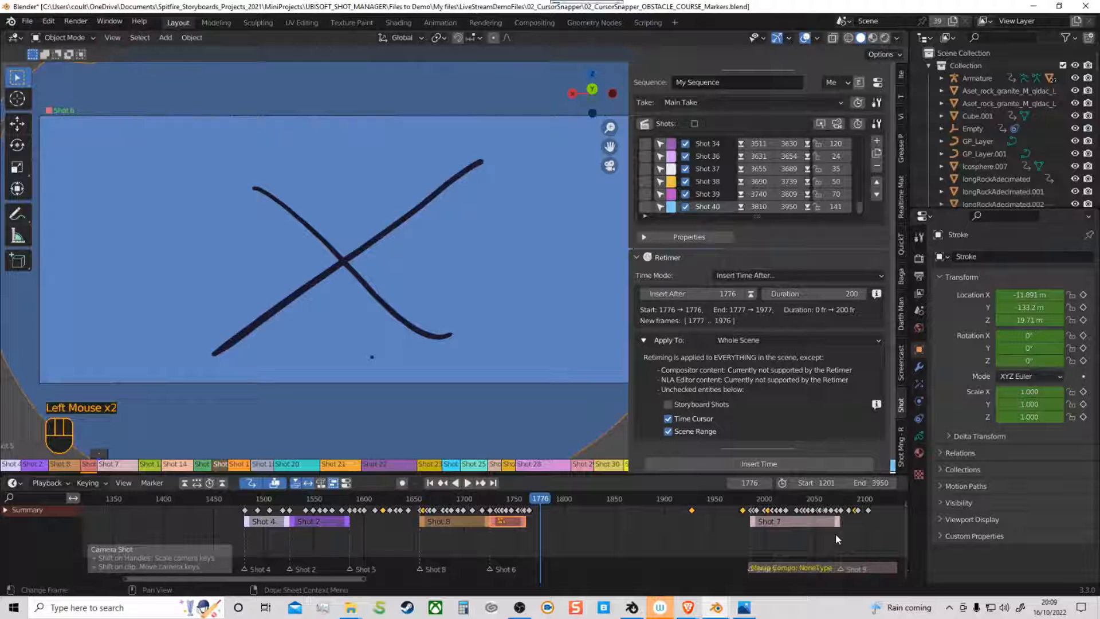
Step: Switch the Retimer to Delete in Between Time and set Delete After to frame 1779, just past Shot 6
{"action": "left_click", "coordinate": [800, 276]}
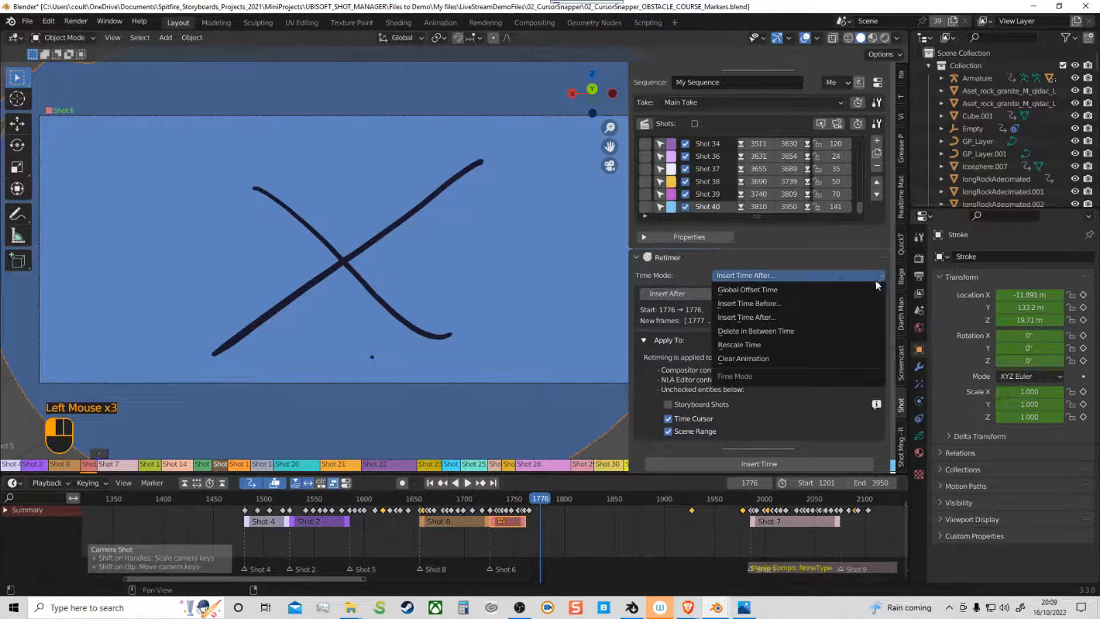
{"action": "left_click", "coordinate": [776, 331]}
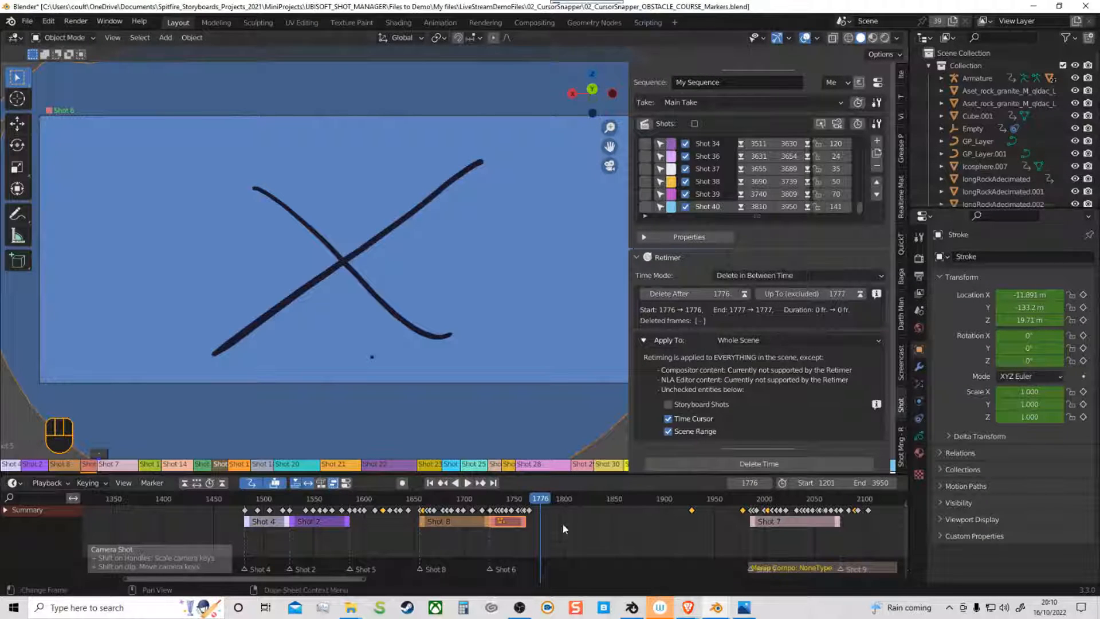
{"action": "left_click", "coordinate": [546, 498]}
{"action": "left_click_drag", "start_coordinate": [553, 502], "coordinate": [543, 527]}
{"action": "left_click", "coordinate": [745, 294]}
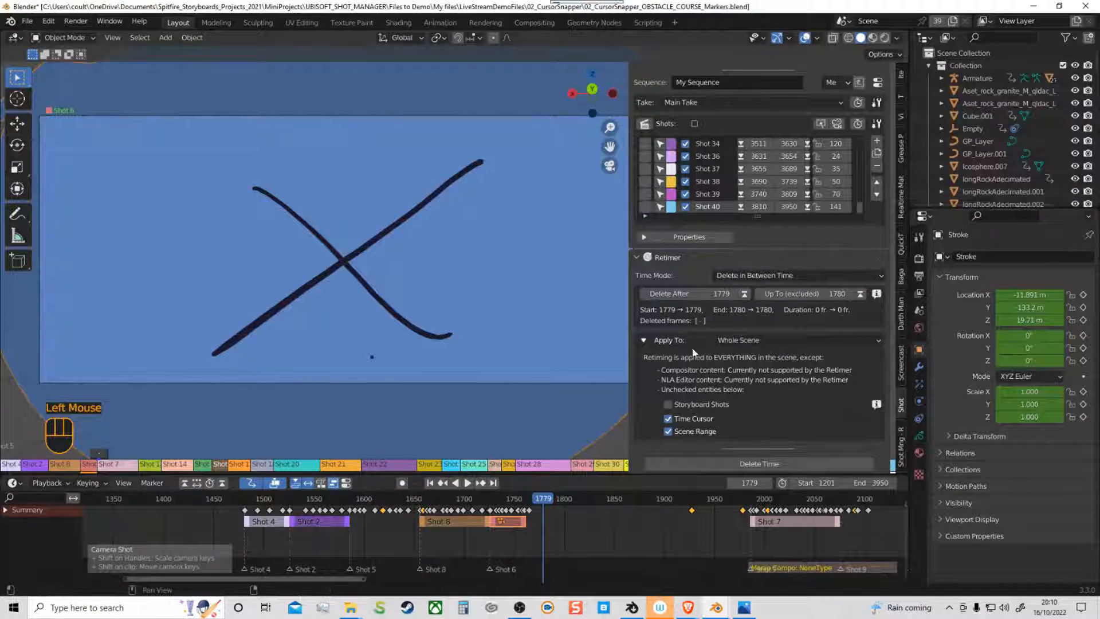
{"action": "left_click", "coordinate": [743, 294]}
Step: Set Up To (excluded) to frame 1848, delete the time in that range, and scrub through the gap before Shot 7
{"action": "left_click_drag", "start_coordinate": [548, 503], "coordinate": [612, 500]}
{"action": "left_click", "coordinate": [860, 294]}
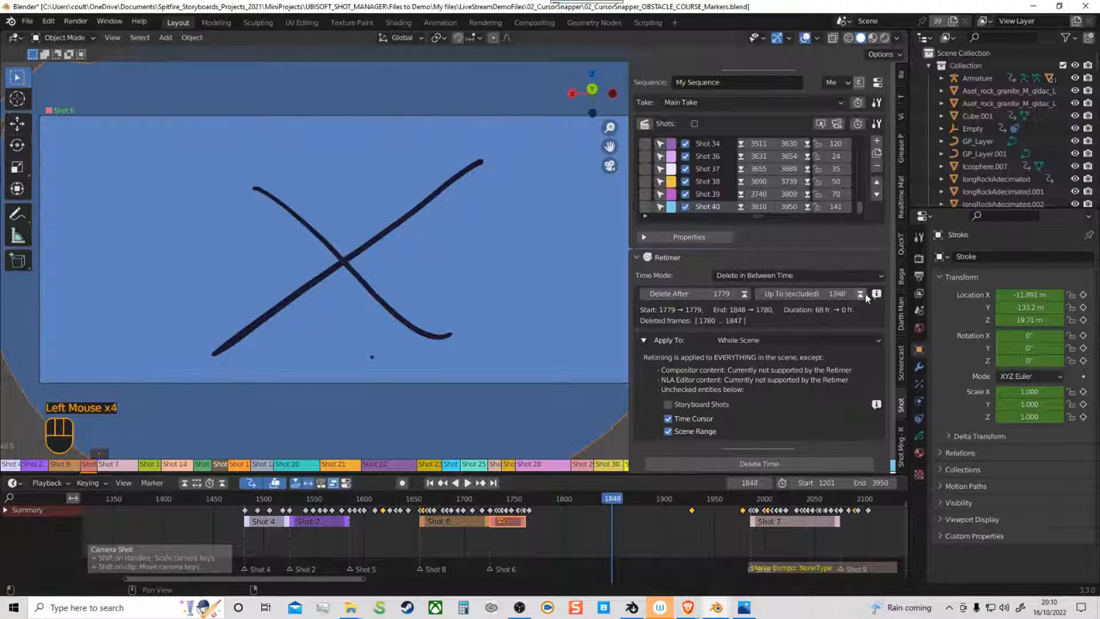
{"action": "left_click", "coordinate": [769, 465]}
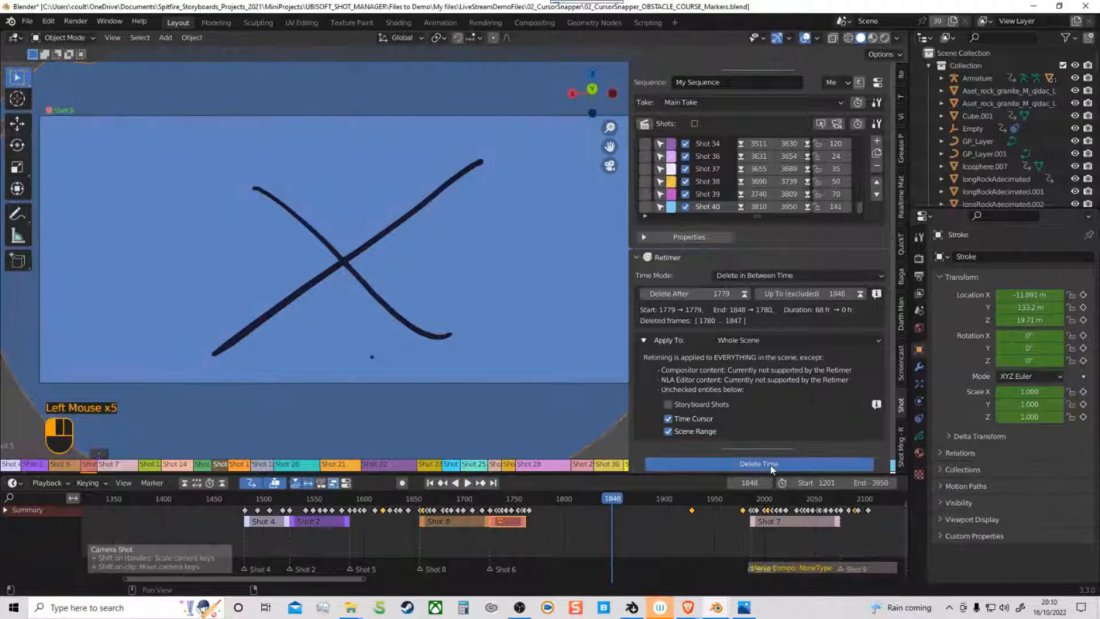
{"action": "mouse_move", "coordinate": [542, 501]}
{"action": "left_mouse_down"}
{"action": "mouse_move", "coordinate": [504, 502]}
{"action": "mouse_move", "coordinate": [724, 510]}
{"action": "mouse_move", "coordinate": [651, 510]}
{"action": "left_mouse_up"}
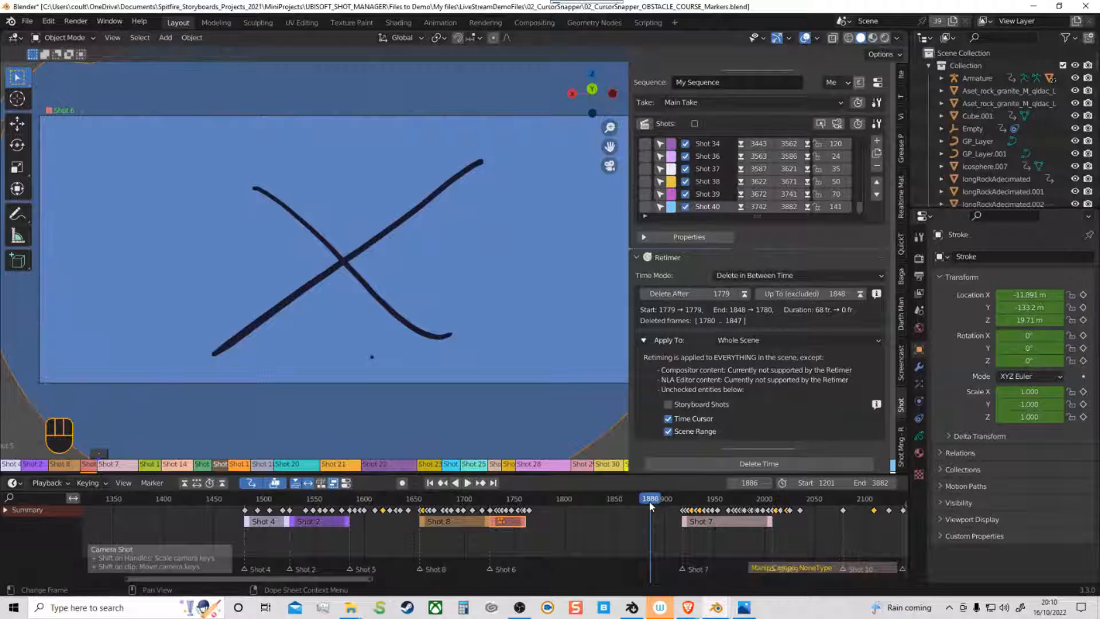
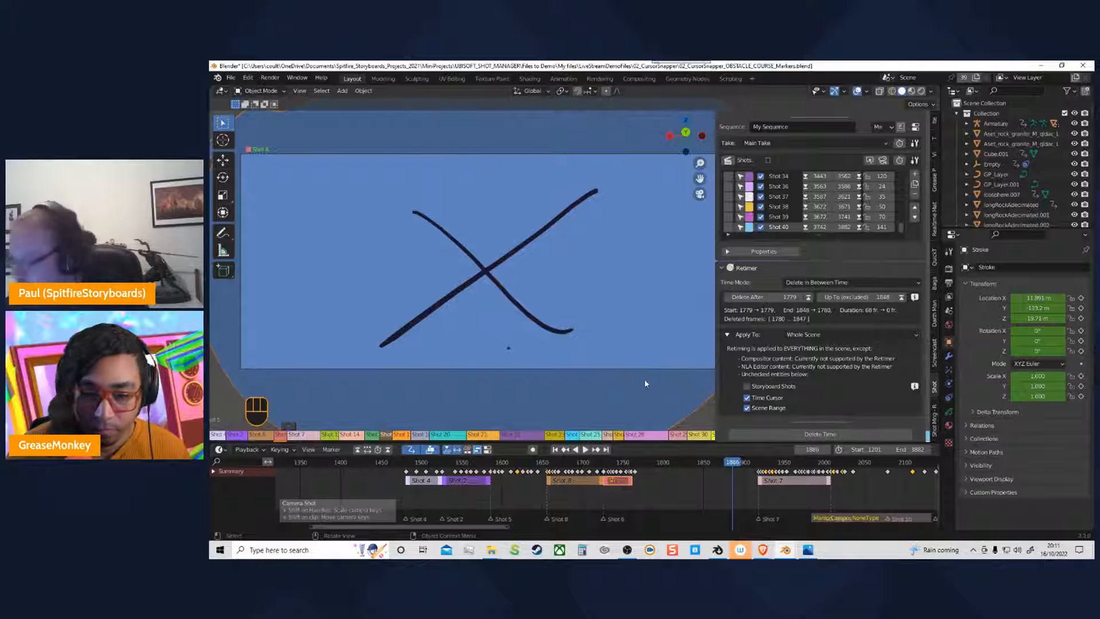
Step: Switch the Retimer to Rescale Time and set its range within Shot 7 from frame 1964 up to frame 1988
{"action": "left_click", "coordinate": [916, 282]}
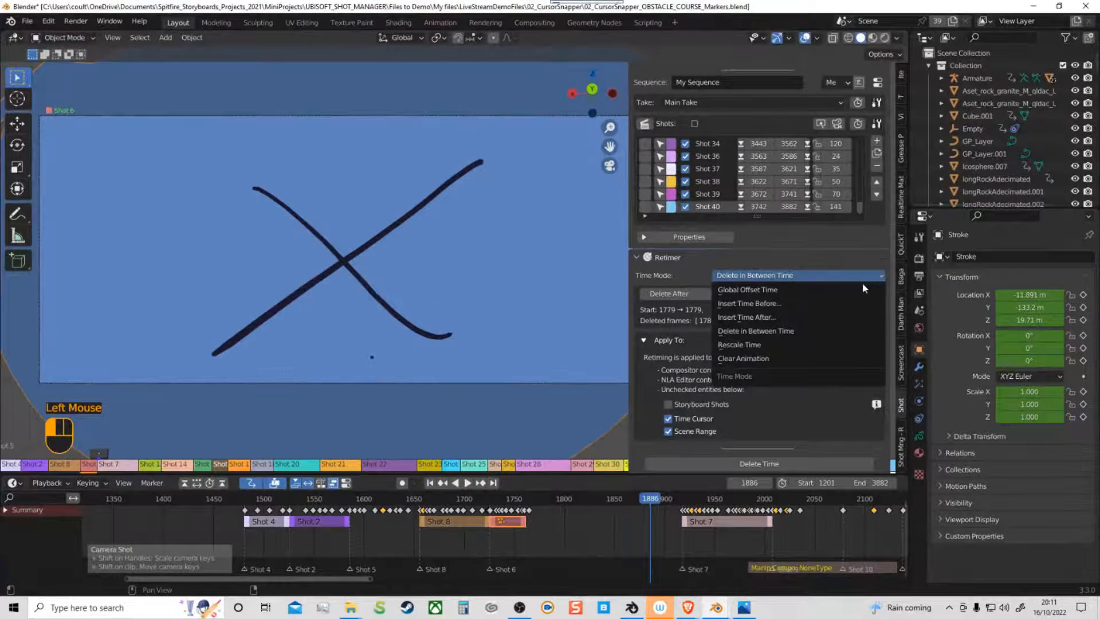
{"action": "left_click", "coordinate": [761, 344]}
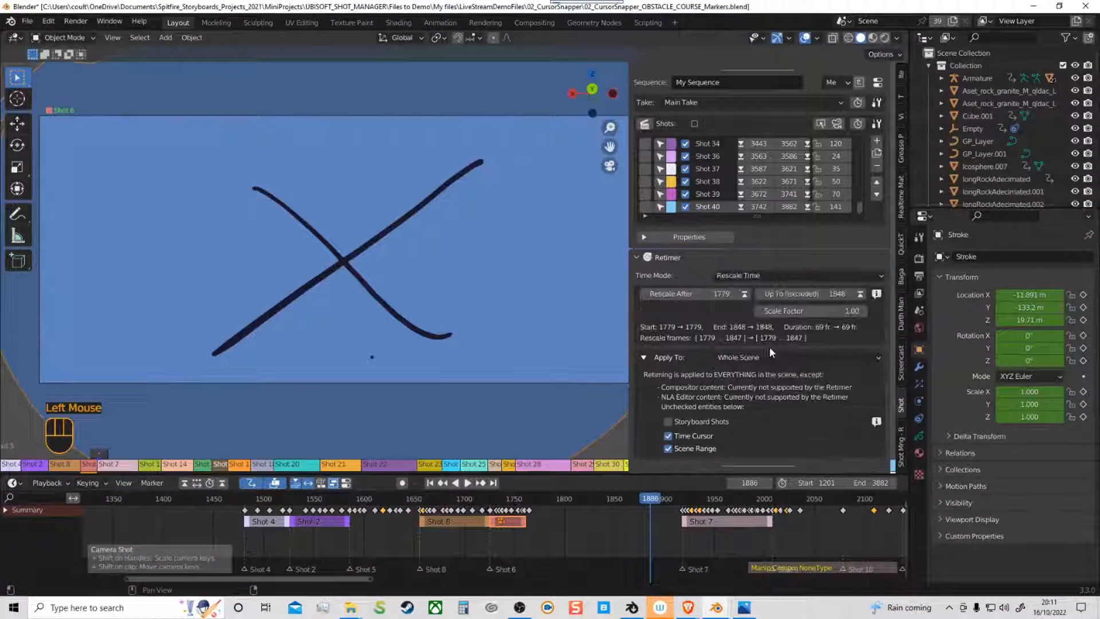
{"action": "middle_click_drag", "start_coordinate": [650, 541], "coordinate": [630, 546], "text": "ctrl"}
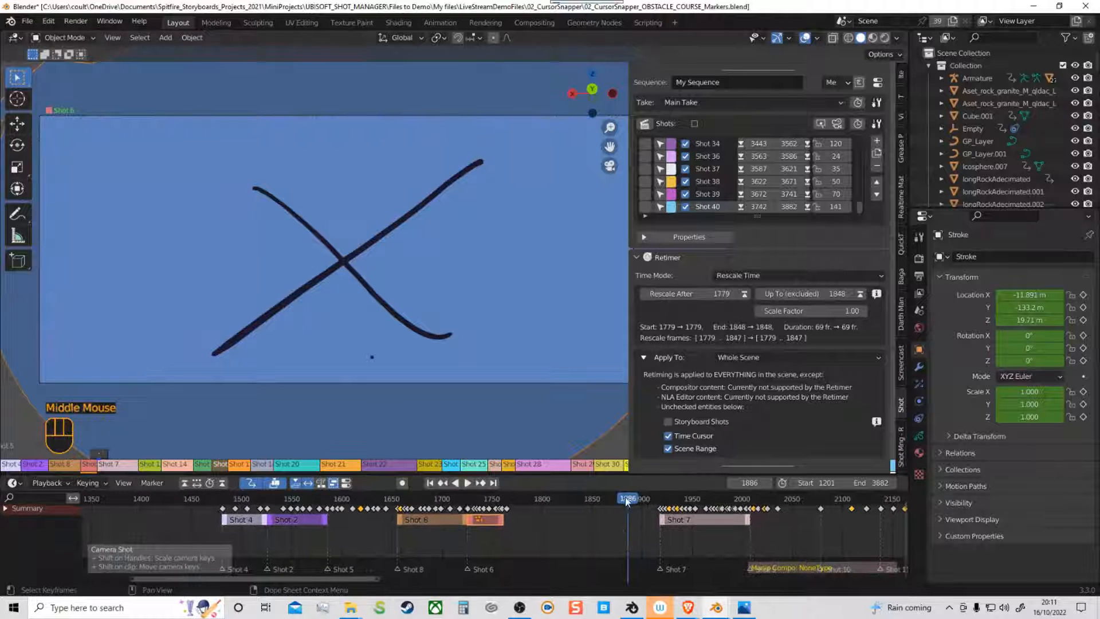
{"action": "left_click_drag", "start_coordinate": [632, 499], "coordinate": [682, 499]}
{"action": "middle_click_drag", "start_coordinate": [701, 525], "coordinate": [373, 539], "text": "shift"}
{"action": "left_click", "coordinate": [468, 484]}
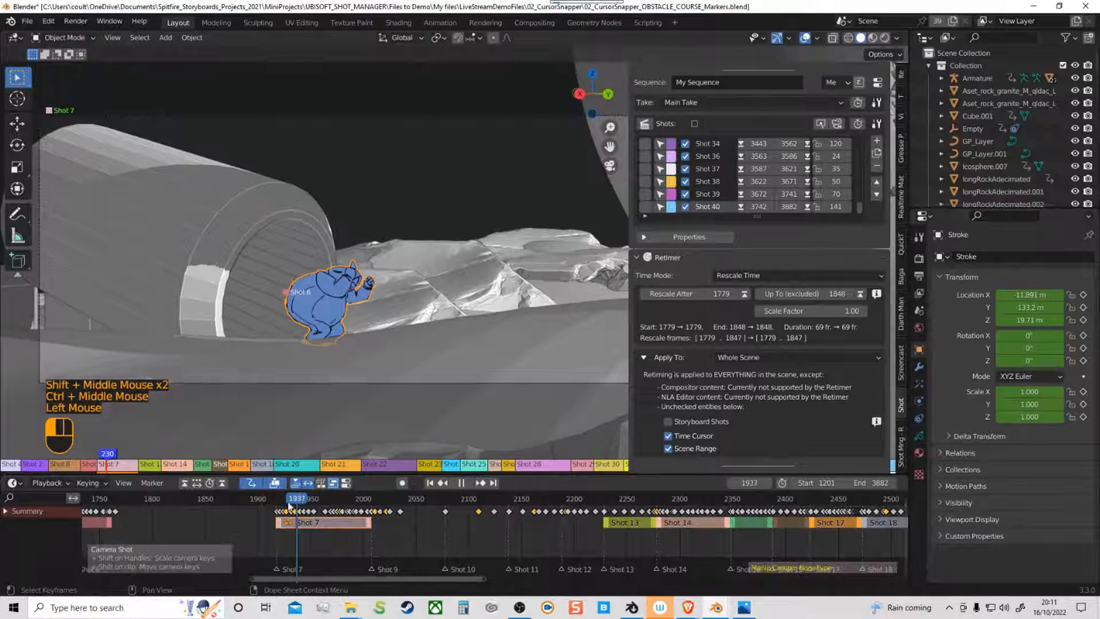
{"action": "left_click_drag", "start_coordinate": [319, 515], "coordinate": [351, 508]}
{"action": "left_click", "coordinate": [744, 294]}
{"action": "left_click", "coordinate": [745, 294]}
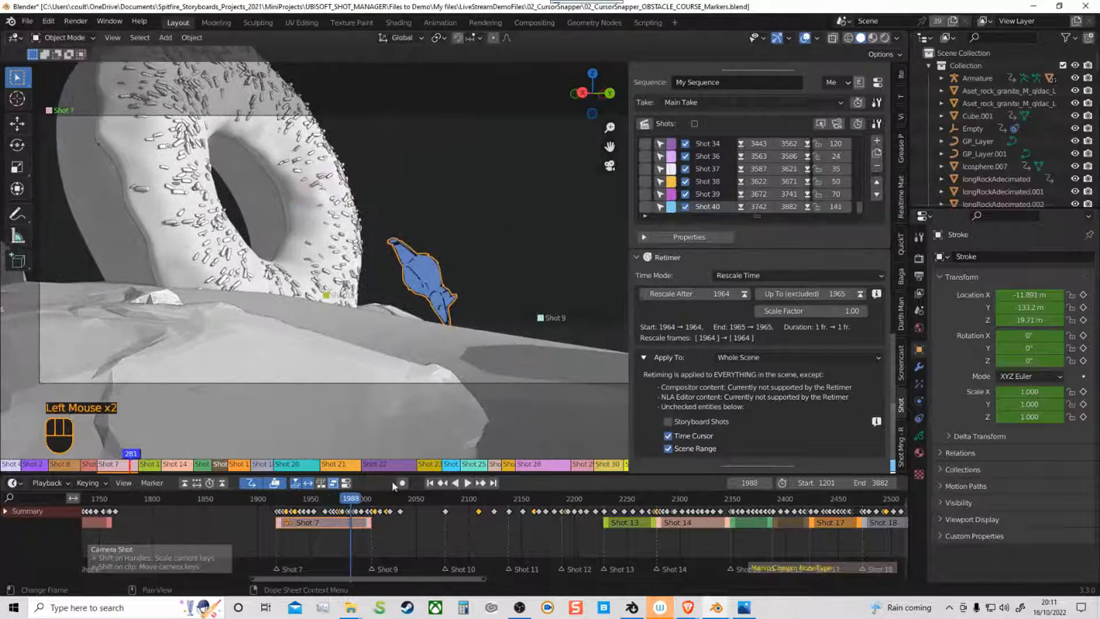
{"action": "left_click", "coordinate": [860, 294]}
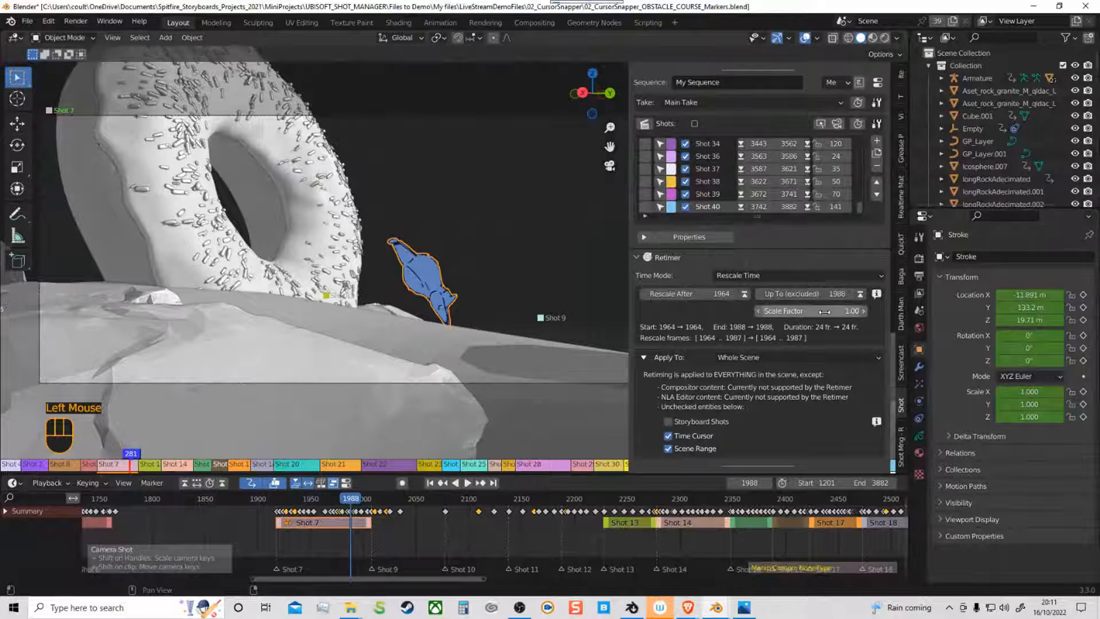
Step: Set the Scale Factor to 2.92 and rescale the time in the chosen part of Shot 7
{"action": "mouse_move", "coordinate": [824, 311]}
{"action": "left_mouse_down"}
{"action": "mouse_move", "coordinate": [870, 318]}
{"action": "mouse_move", "coordinate": [758, 313]}
{"action": "mouse_move", "coordinate": [813, 318]}
{"action": "left_mouse_up"}
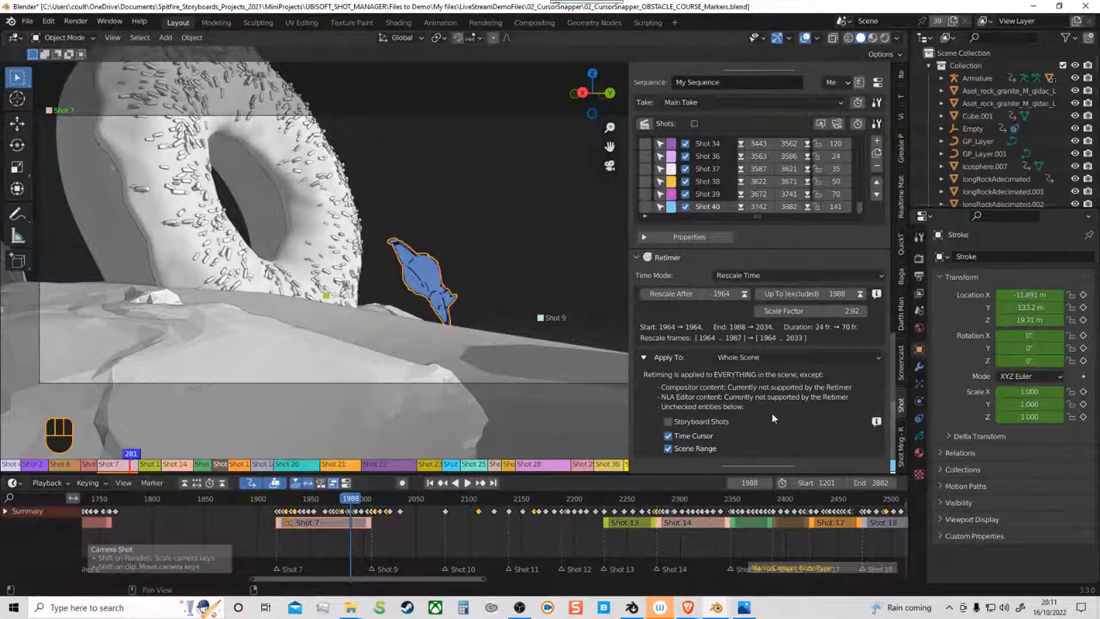
{"action": "middle_click_drag", "start_coordinate": [782, 443], "coordinate": [780, 417]}
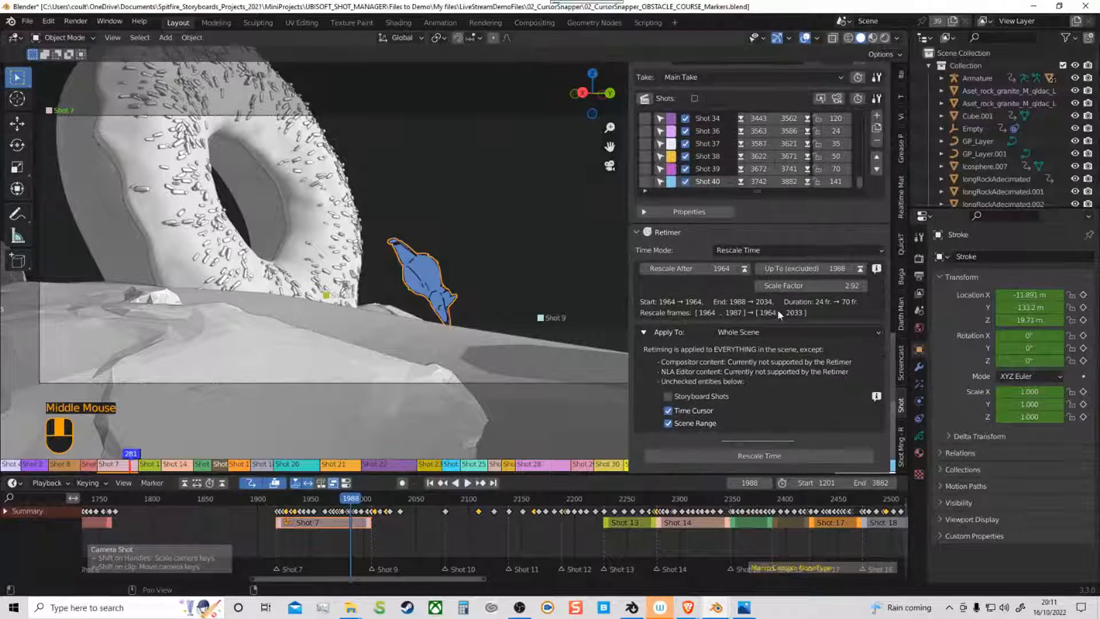
{"action": "left_click", "coordinate": [768, 456]}
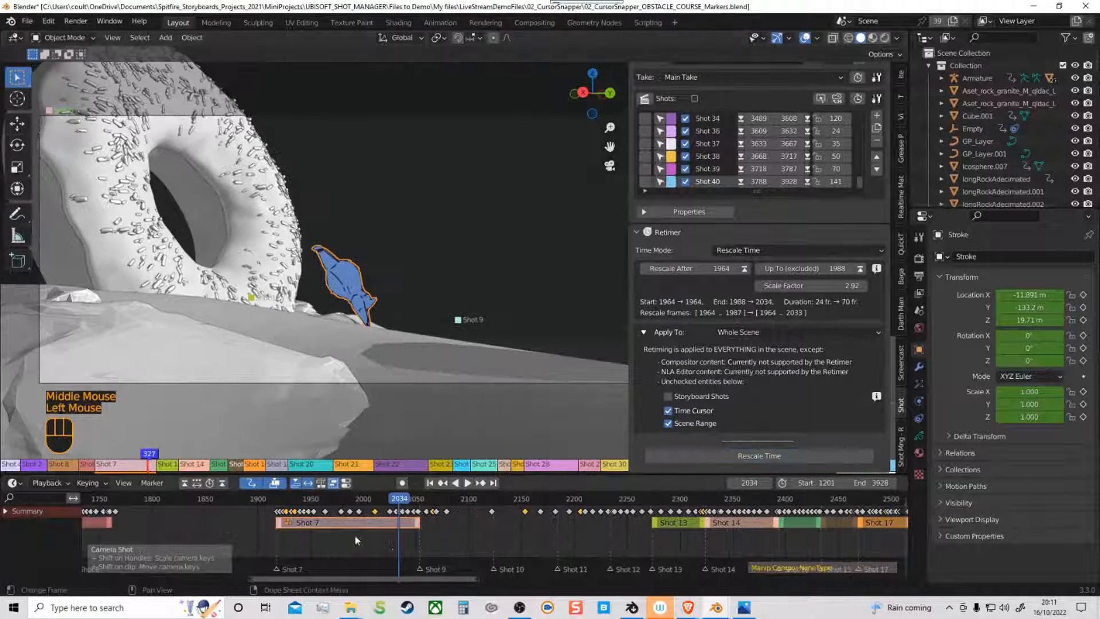
Step: Play the retimed scene from the start of Shot 7 into Shot 13
{"action": "left_click_drag", "start_coordinate": [400, 501], "coordinate": [278, 519]}
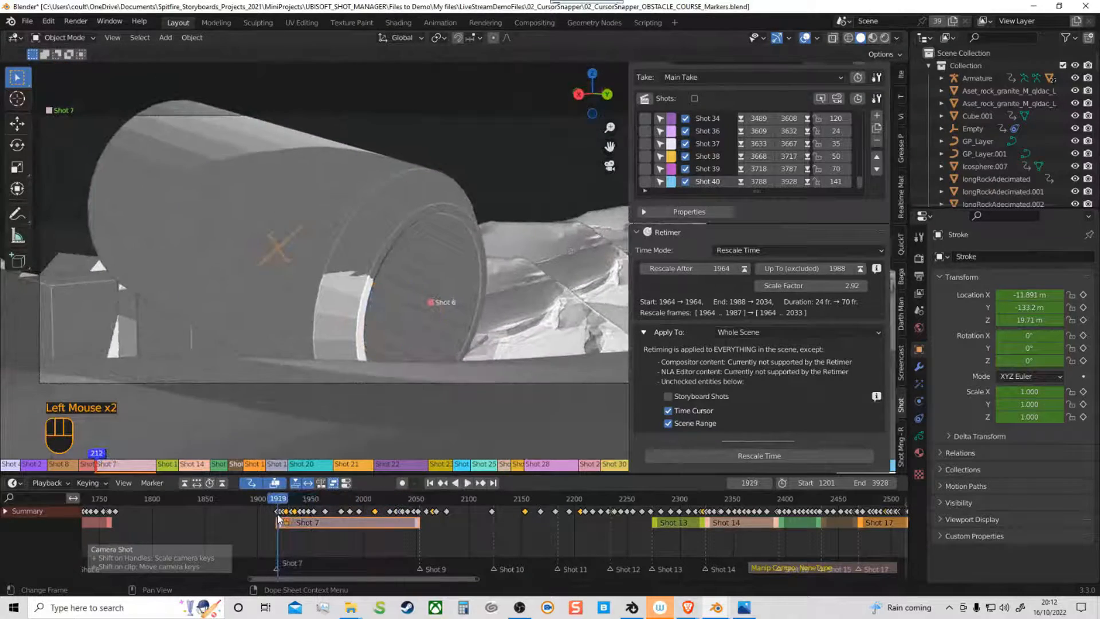
{"action": "key", "text": "space"}
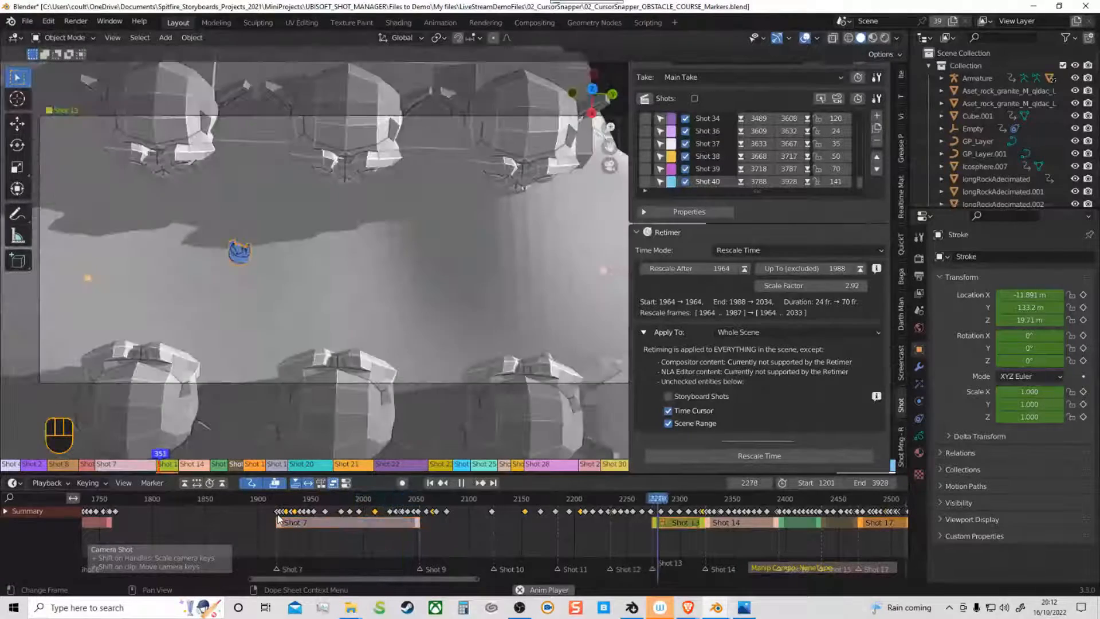
{"action": "key", "text": "space"}
Step: Switch to the Blender window with the GoblinTemple previs file and bring its whole sequence of shots into view in the timeline
{"action": "mouse_move", "coordinate": [717, 607]}
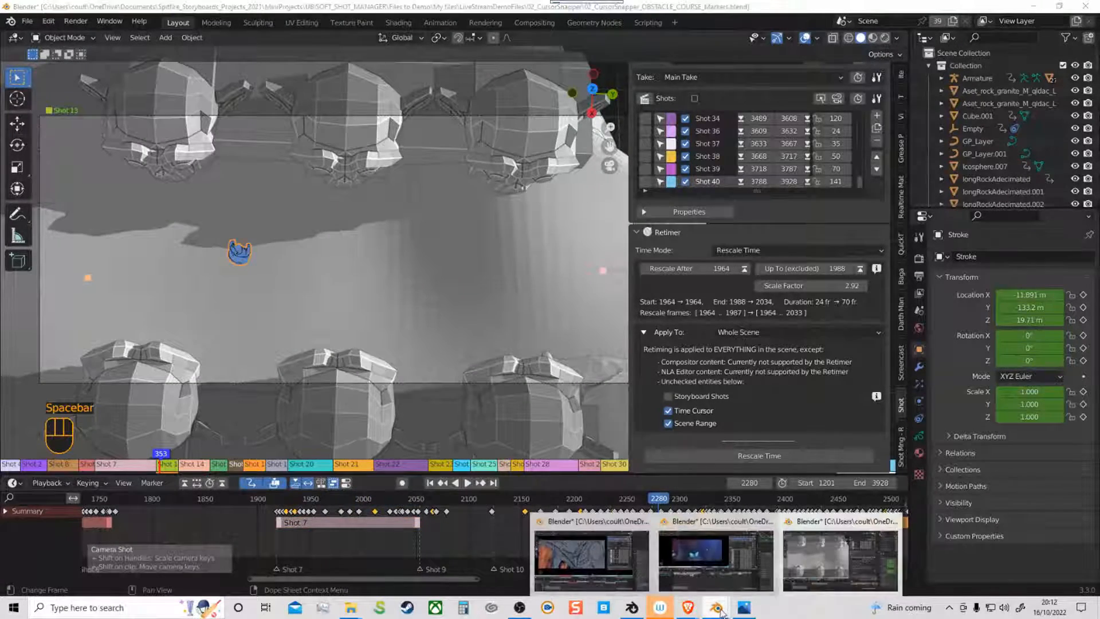
{"action": "left_click", "coordinate": [716, 545]}
{"action": "left_click_drag", "start_coordinate": [580, 404], "coordinate": [223, 409]}
{"action": "mouse_move", "coordinate": [310, 475]}
{"action": "middle_mouse_down"}
{"action": "mouse_move", "coordinate": [294, 489]}
{"action": "mouse_move", "coordinate": [301, 481]}
{"action": "middle_mouse_up"}
{"action": "middle_click_drag", "start_coordinate": [302, 481], "coordinate": [319, 498], "text": "ctrl"}
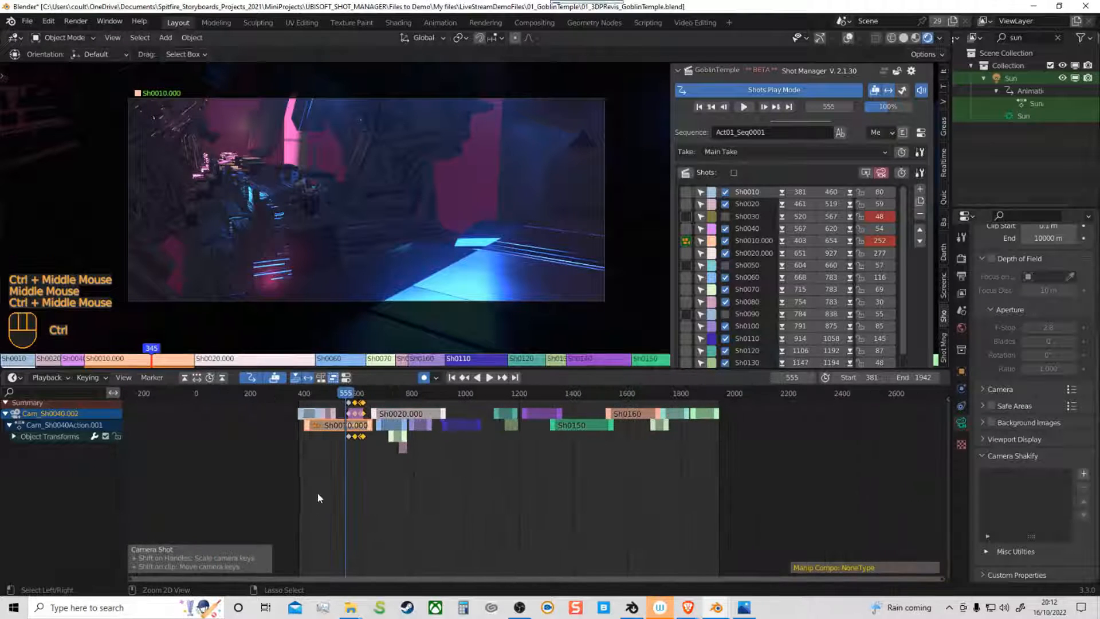
Step: Go to frame 425, toggle all shots of the take on and off repeatedly, and leave every shot disabled
{"action": "left_click_drag", "start_coordinate": [346, 401], "coordinate": [310, 405]}
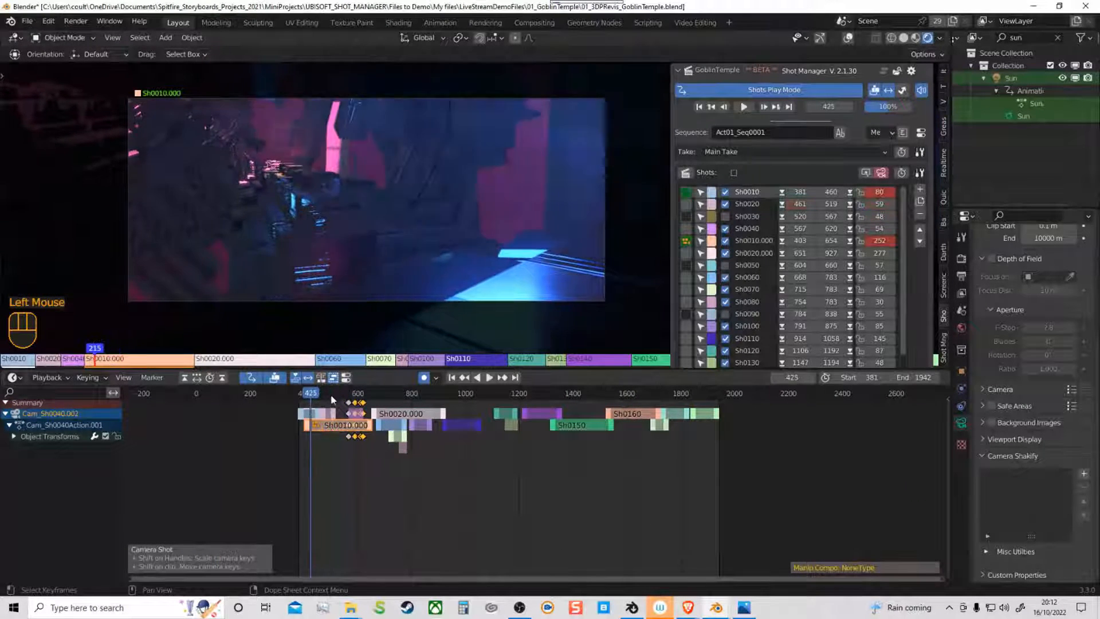
{"action": "left_click", "coordinate": [735, 172]}
{"action": "left_click", "coordinate": [736, 172]}
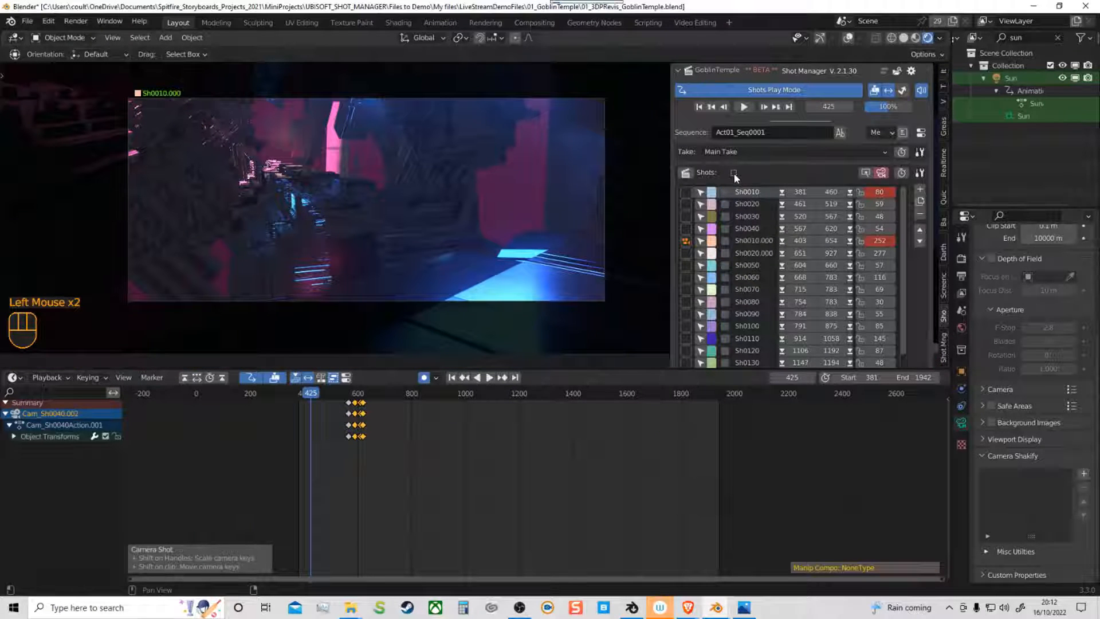
{"action": "left_click", "coordinate": [734, 172]}
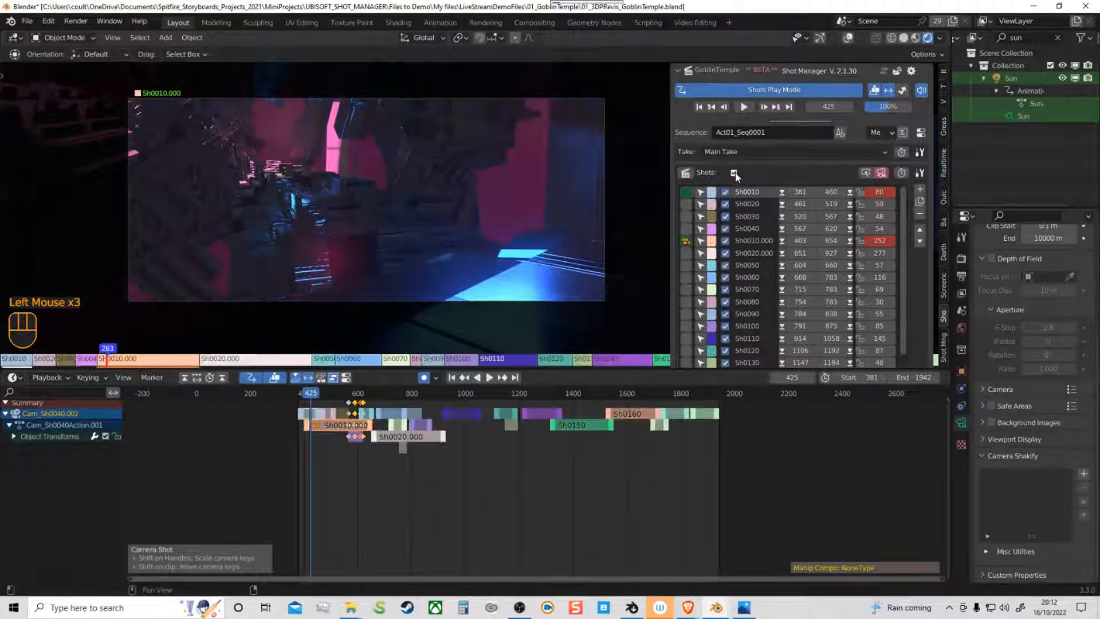
{"action": "left_click", "coordinate": [734, 172]}
{"action": "left_click", "coordinate": [734, 172]}
{"action": "left_click", "coordinate": [734, 172]}
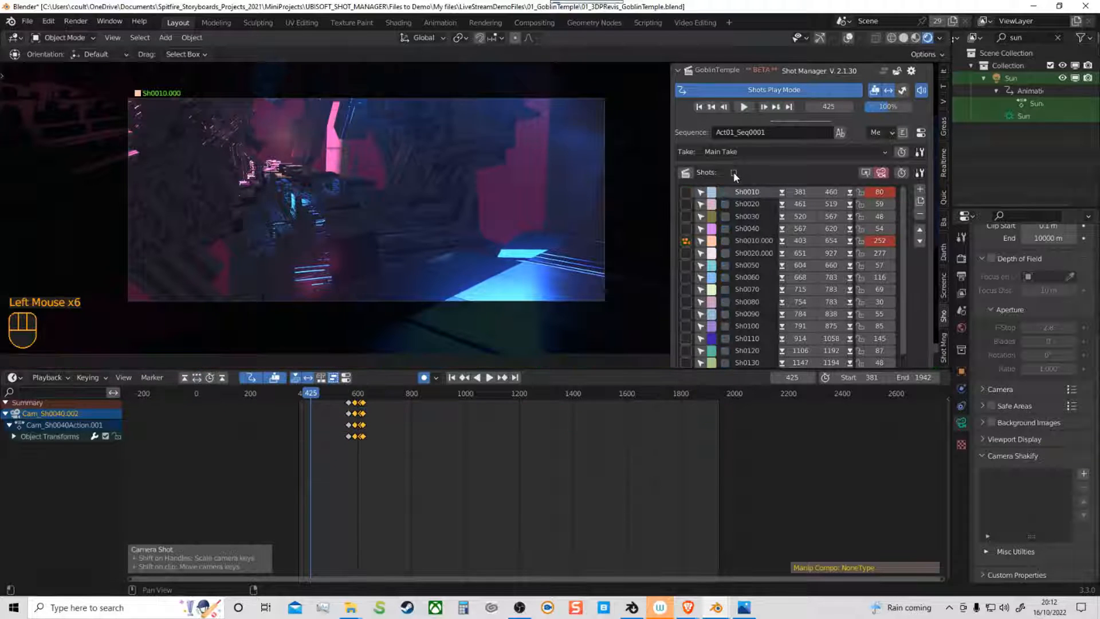
{"action": "left_click", "coordinate": [735, 172]}
{"action": "left_click", "coordinate": [734, 172]}
{"action": "left_click", "coordinate": [735, 172]}
{"action": "left_click", "coordinate": [734, 172]}
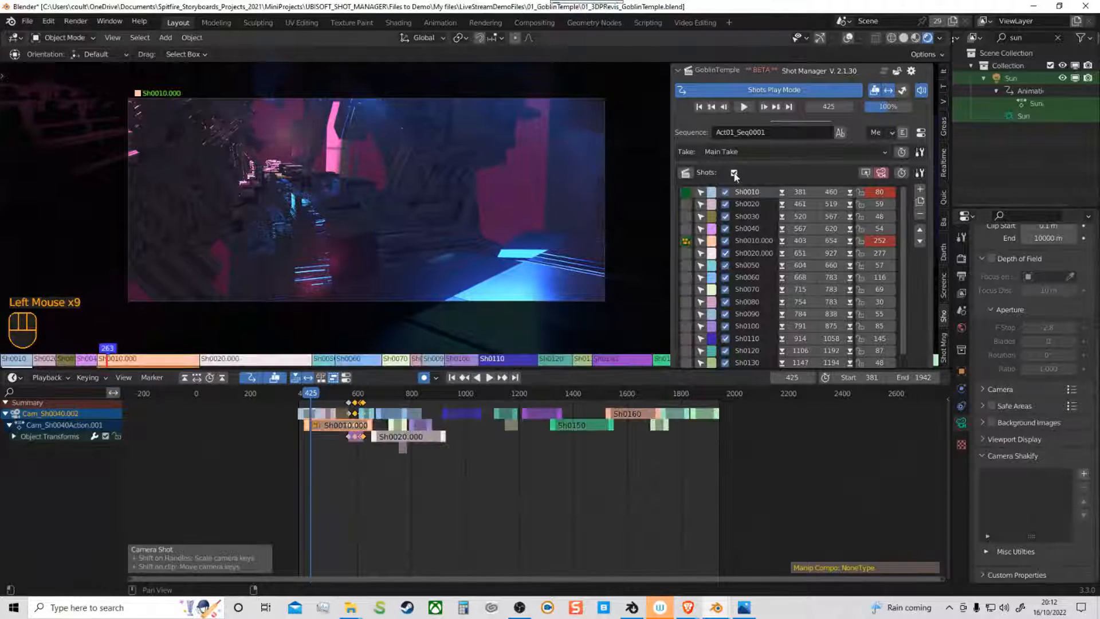
{"action": "left_click", "coordinate": [735, 173]}
{"action": "left_click", "coordinate": [734, 173]}
{"action": "left_click", "coordinate": [734, 173]}
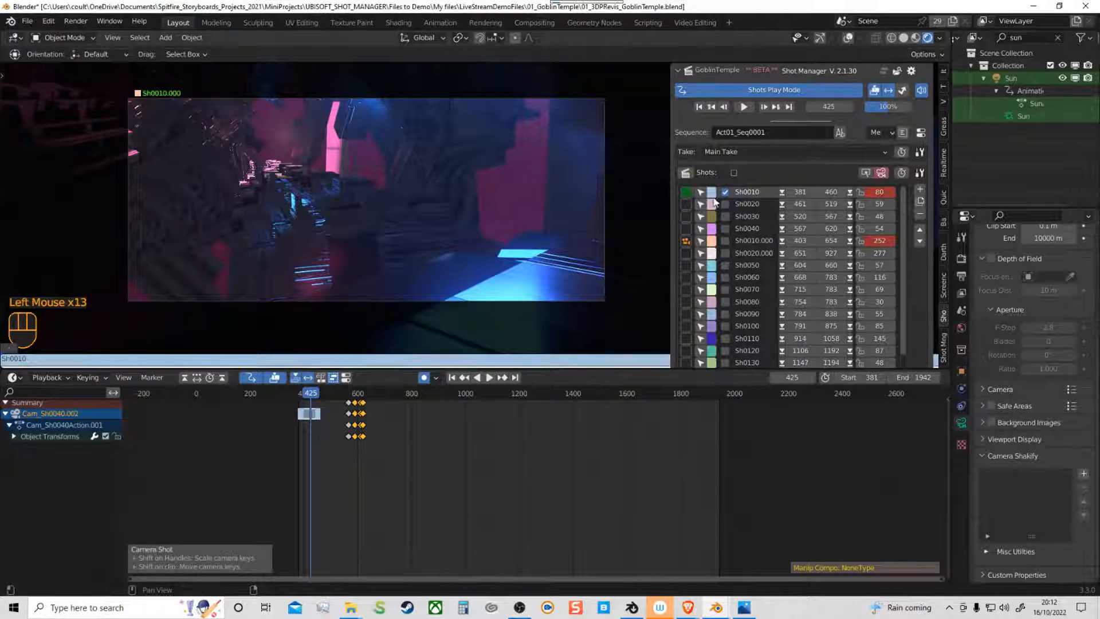
{"action": "left_click", "coordinate": [725, 193]}
Step: Make Sh0040 the current shot and enable it
{"action": "left_click", "coordinate": [690, 216]}
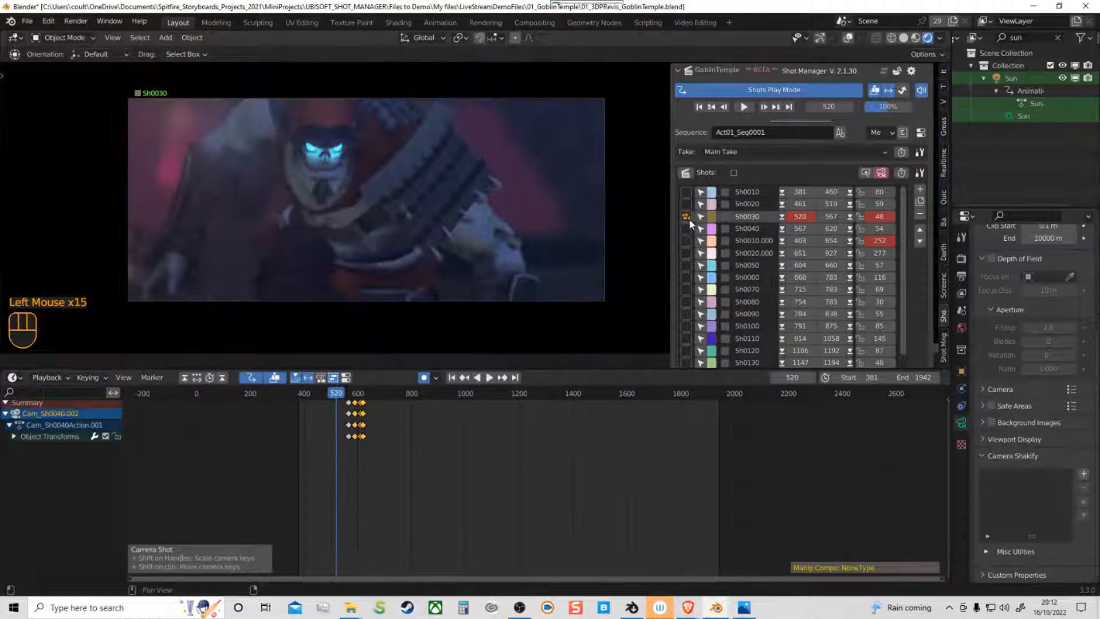
{"action": "left_click", "coordinate": [687, 229]}
{"action": "left_click", "coordinate": [725, 228]}
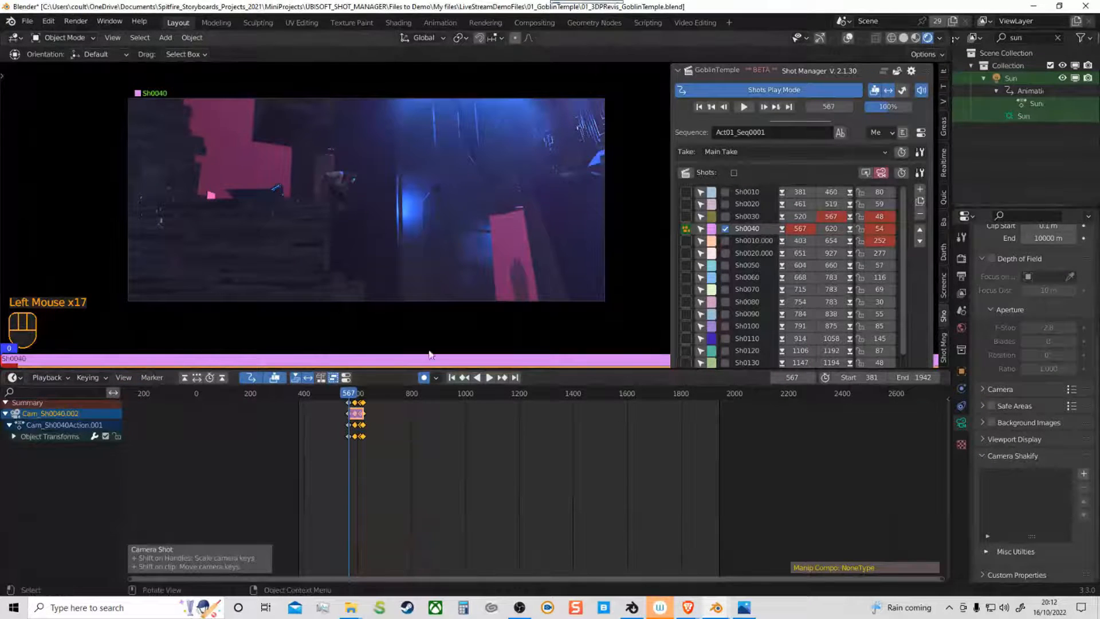
Step: Enlarge the viewport area above the timeline and scrub through Sh0040 to frame 586
{"action": "middle_click", "coordinate": [560, 425]}
{"action": "left_click_drag", "start_coordinate": [571, 370], "coordinate": [124, 457]}
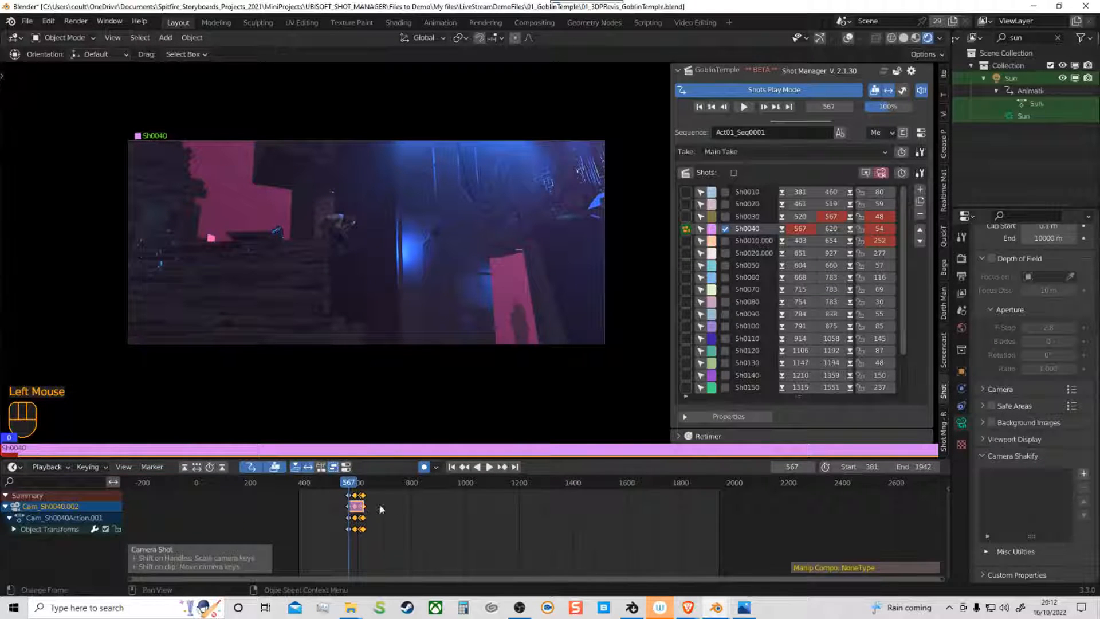
{"action": "middle_click_drag", "start_coordinate": [387, 507], "coordinate": [821, 533], "text": "ctrl"}
{"action": "middle_click_drag", "start_coordinate": [523, 519], "coordinate": [543, 520], "text": "ctrl"}
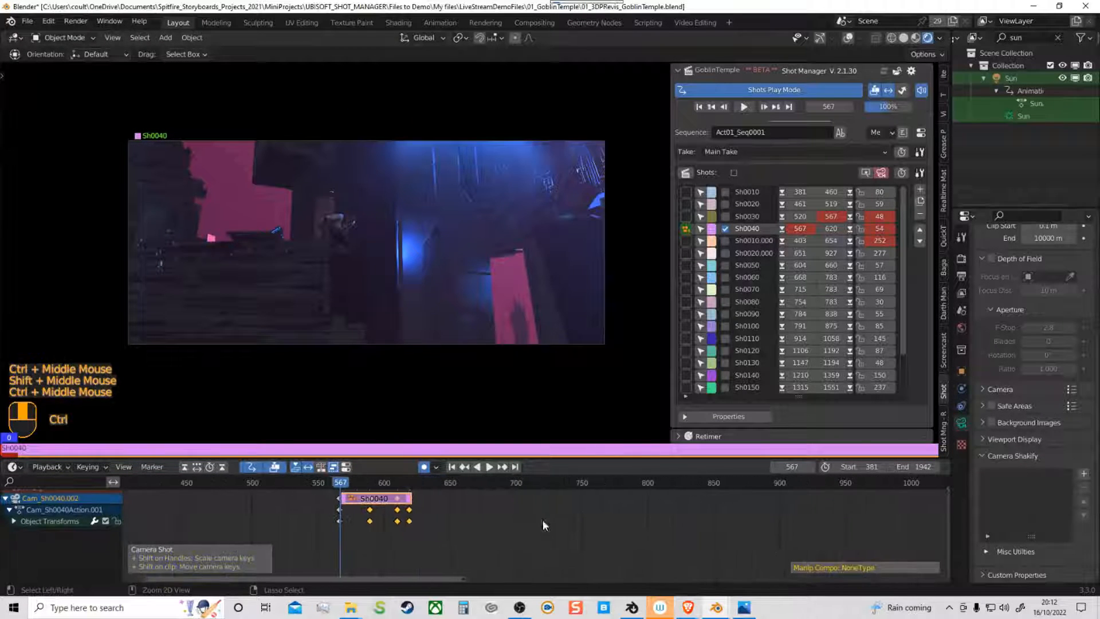
{"action": "middle_click_drag", "start_coordinate": [473, 521], "coordinate": [466, 536]}
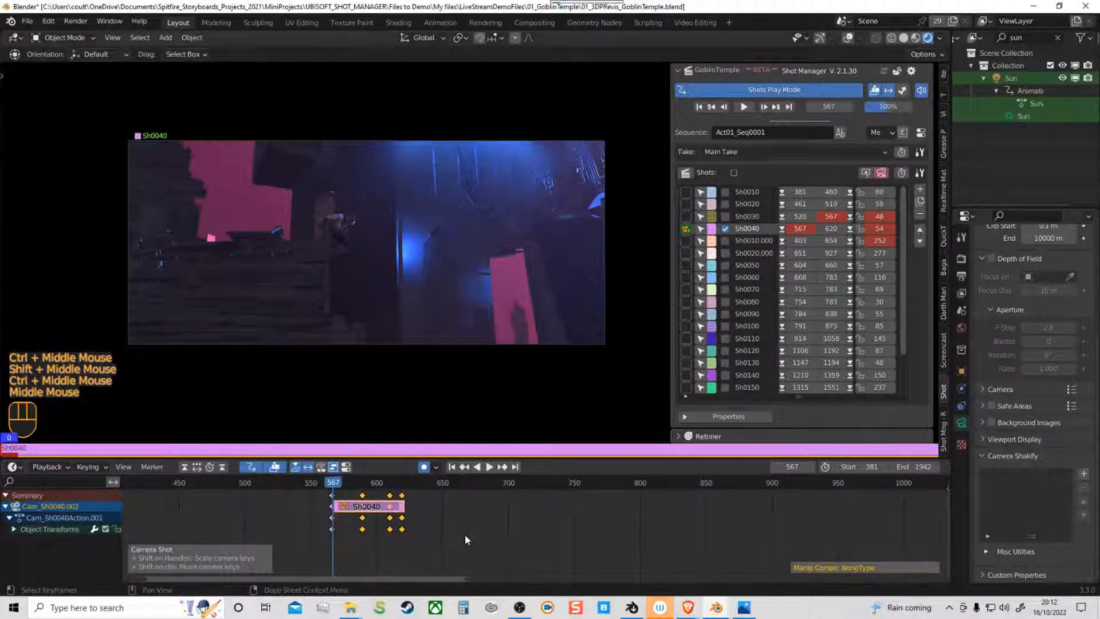
{"action": "double_click", "coordinate": [351, 486]}
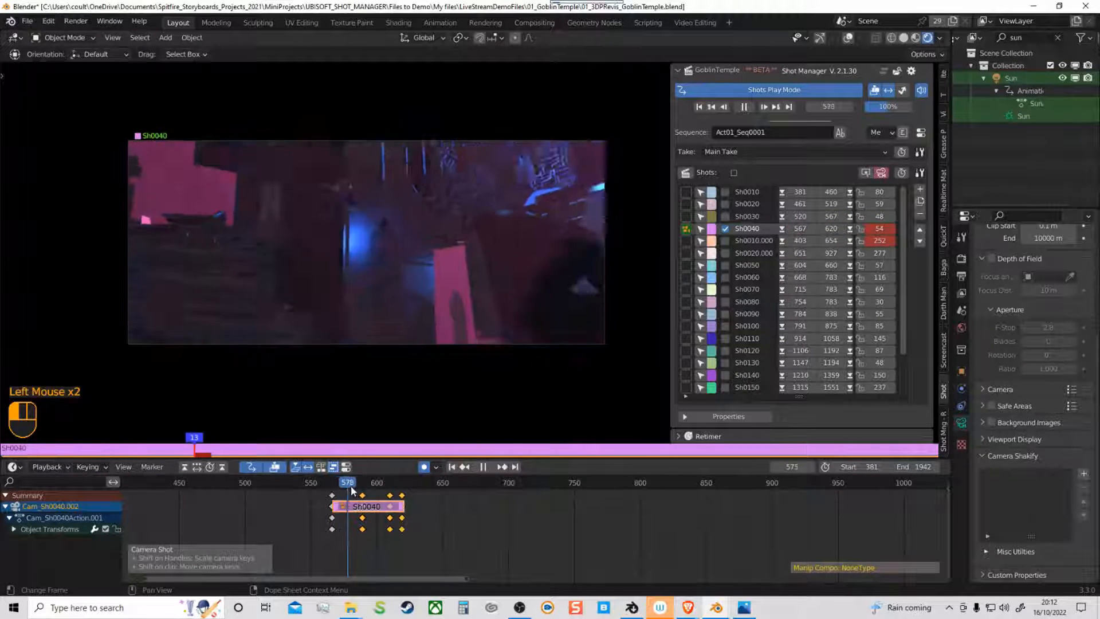
{"action": "left_click_drag", "start_coordinate": [358, 486], "coordinate": [359, 486]}
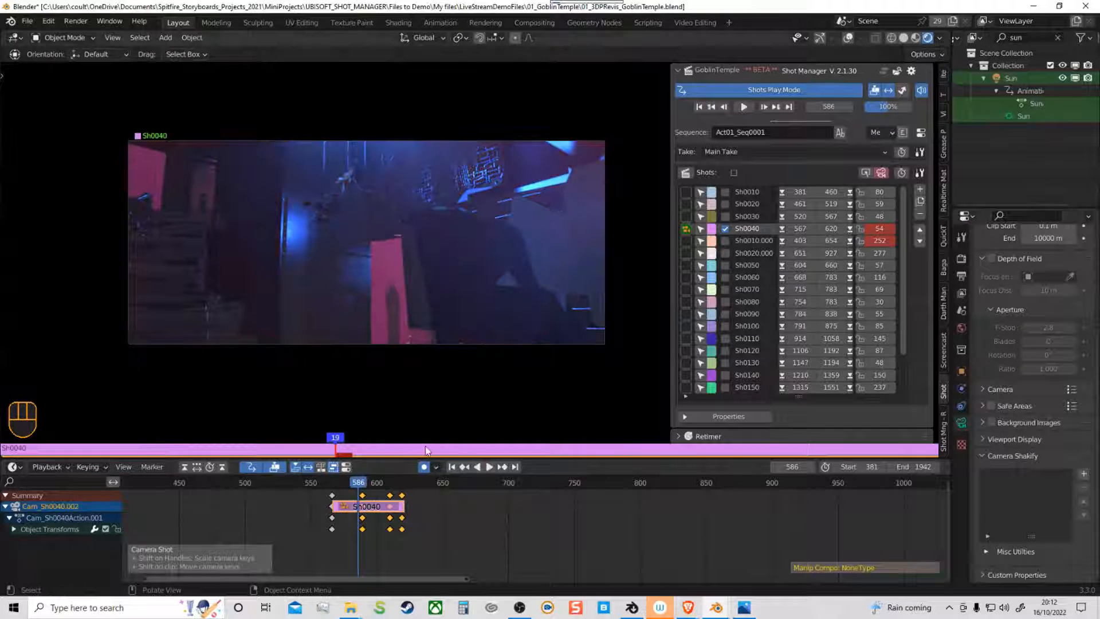
Step: Expand the Retimer and set its Rescale Time range in Sh0040 from frame 586 up to frame 625
{"action": "middle_click", "coordinate": [848, 406]}
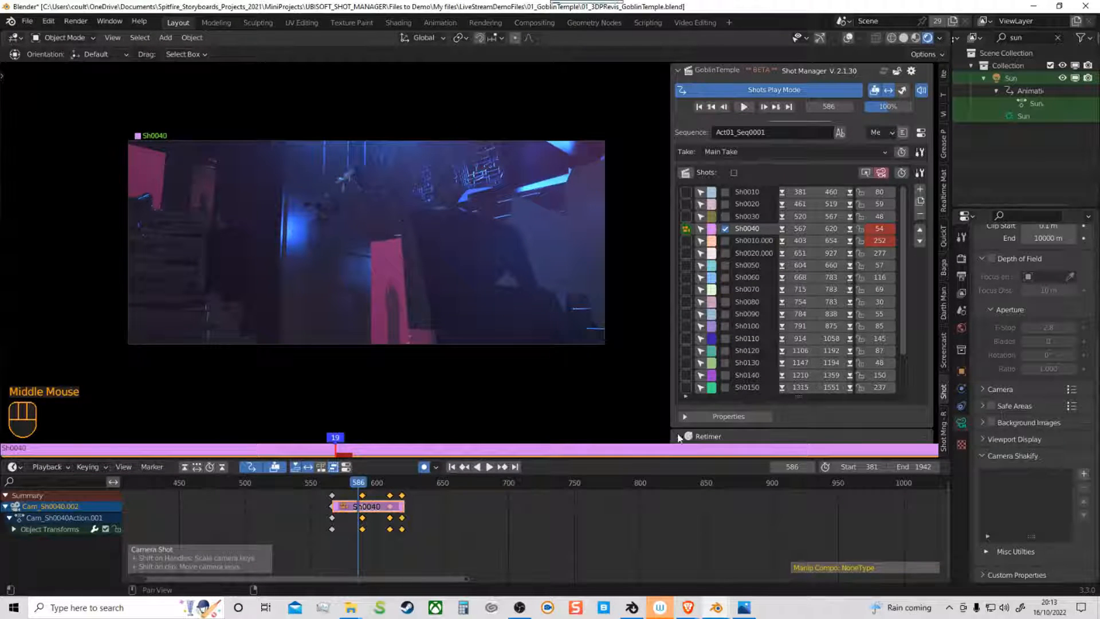
{"action": "left_click", "coordinate": [679, 439]}
{"action": "middle_click_drag", "start_coordinate": [797, 338], "coordinate": [801, 214]}
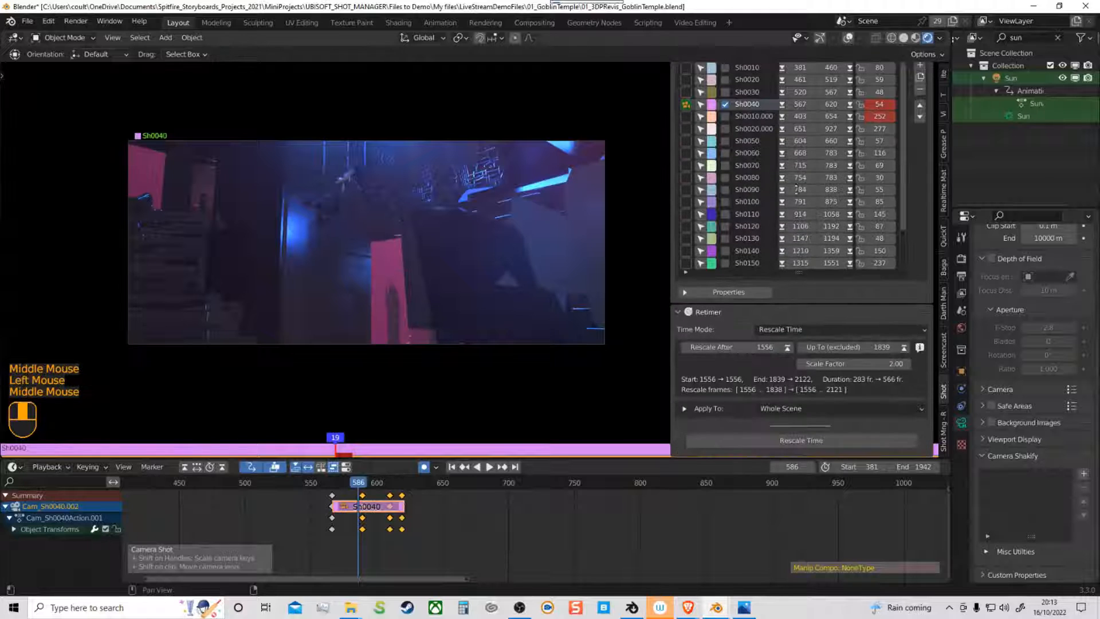
{"action": "left_click", "coordinate": [787, 348]}
{"action": "left_click_drag", "start_coordinate": [367, 486], "coordinate": [405, 492]}
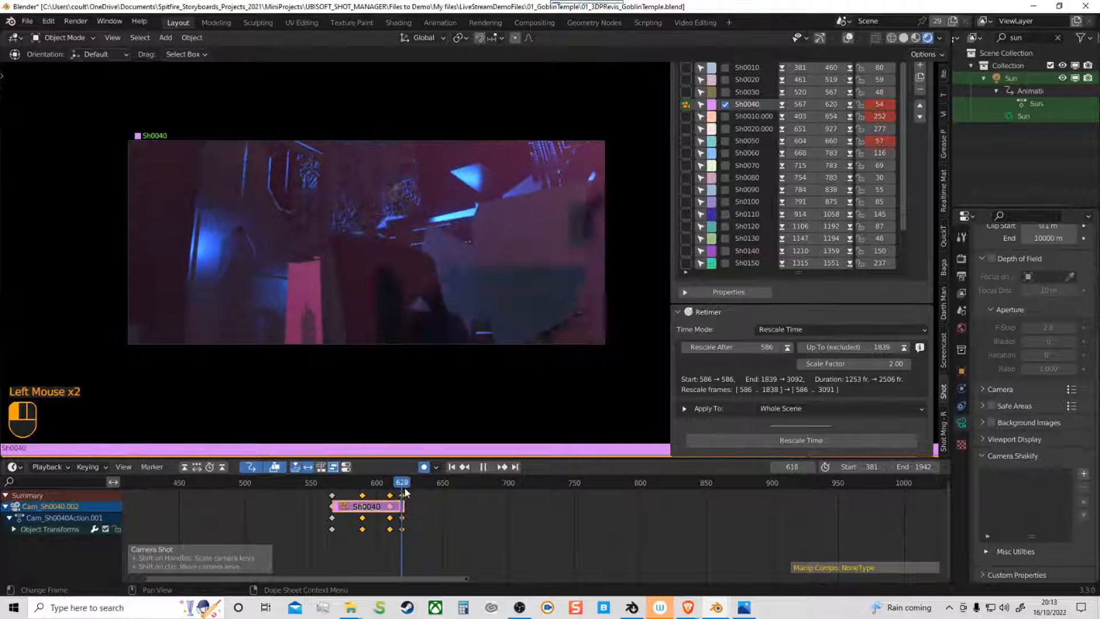
{"action": "key", "text": "space"}
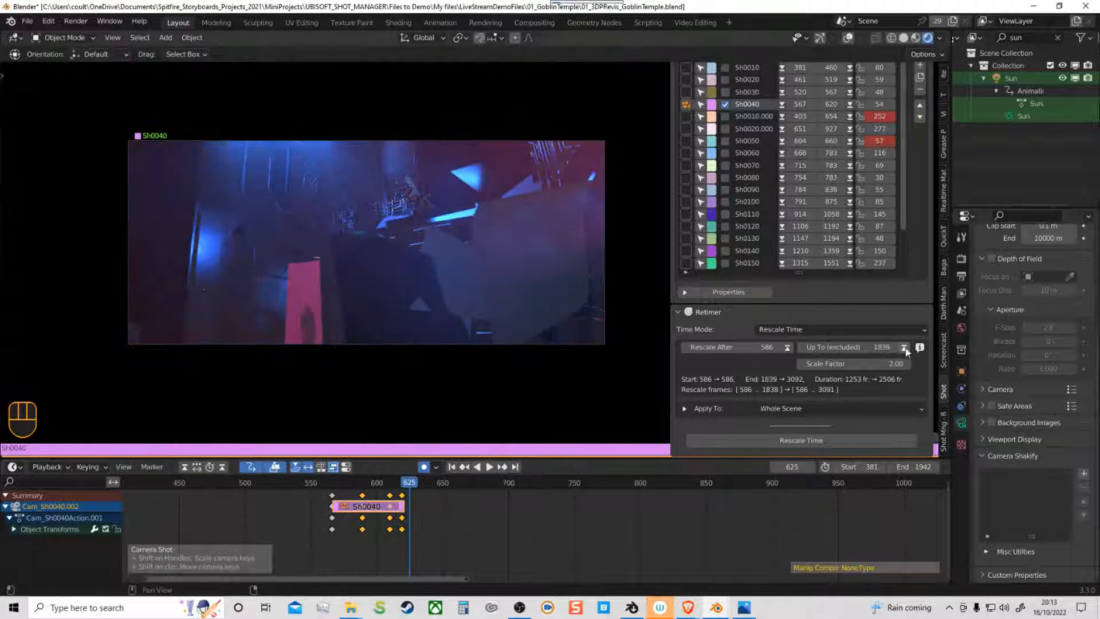
{"action": "left_click", "coordinate": [904, 348]}
Step: Set the Scale Factor to 8.00 and rescale the time in the chosen range for the whole scene
{"action": "double_click", "coordinate": [886, 364]}
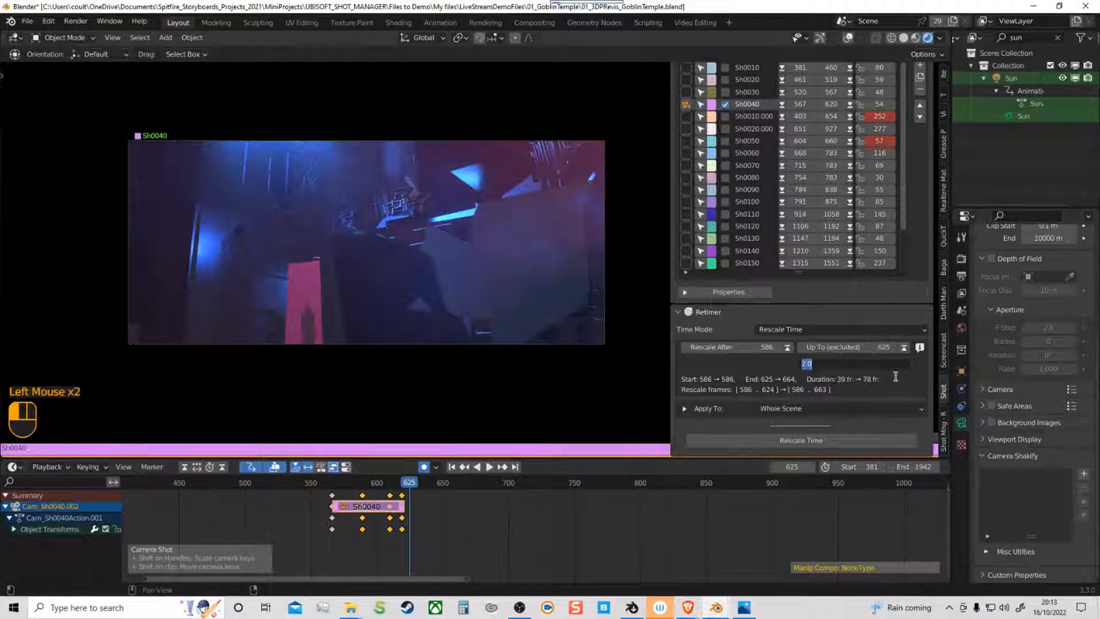
{"action": "type", "text": "8"}
{"action": "key", "text": "Return"}
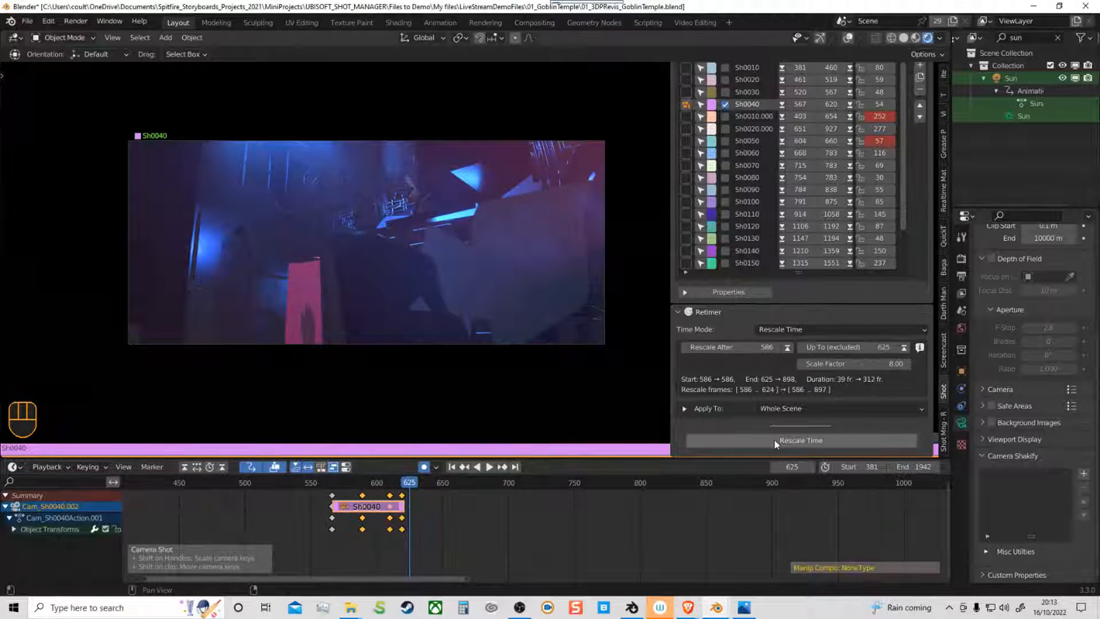
{"action": "left_click", "coordinate": [782, 442]}
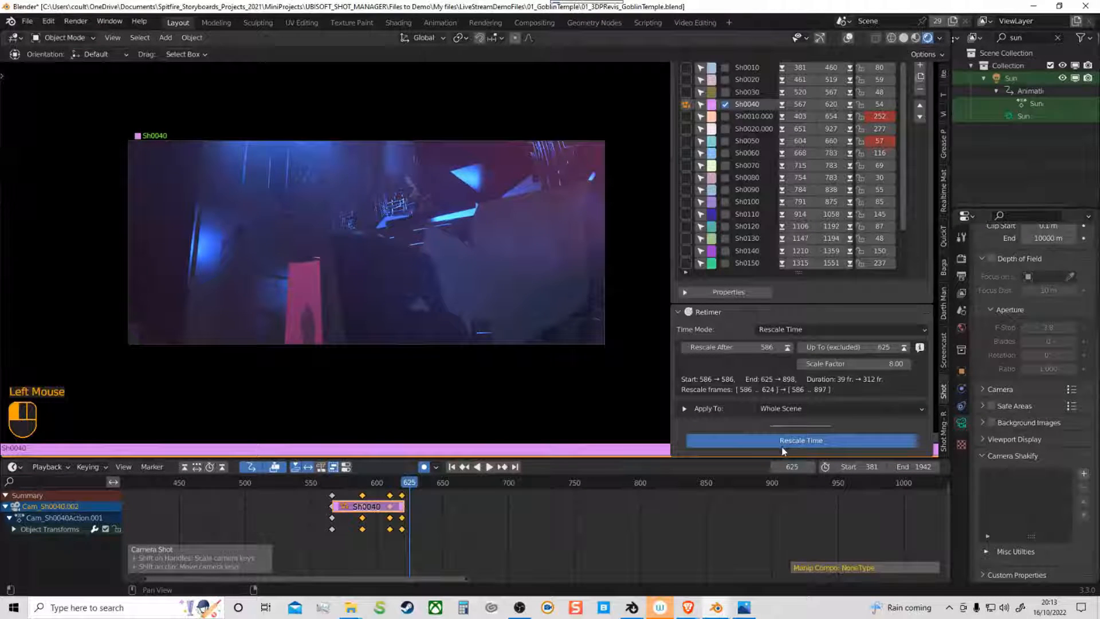
Step: Review the shot list and play the stretched Sh0040 through the camera
{"action": "left_click_drag", "start_coordinate": [337, 484], "coordinate": [344, 497]}
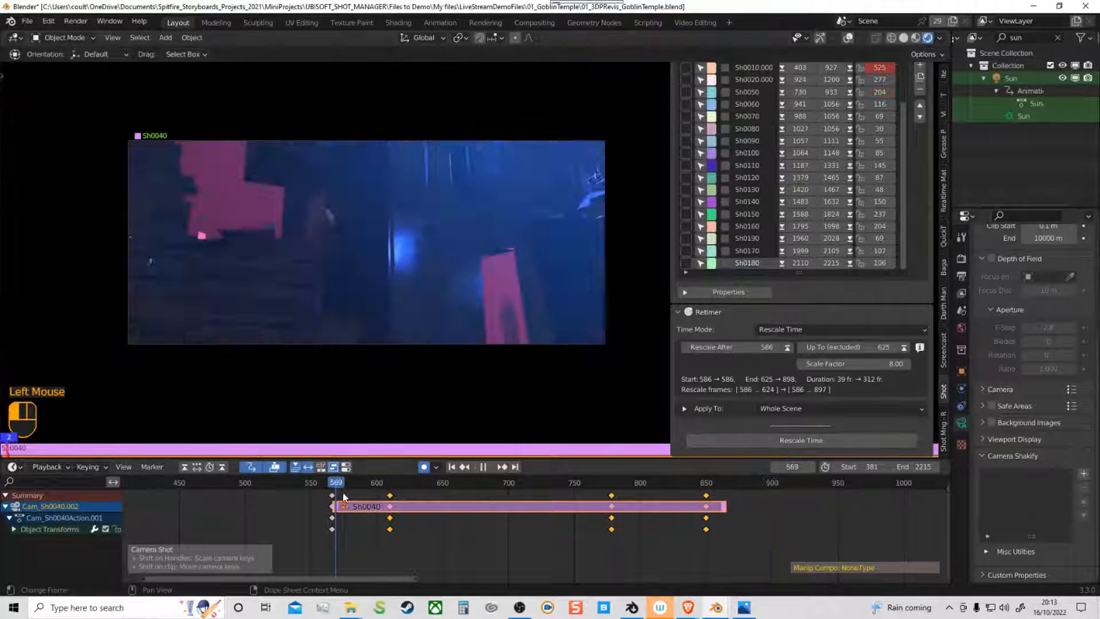
{"action": "mouse_move", "coordinate": [469, 342]}
{"action": "middle_mouse_down", "text": "ctrl"}
{"action": "mouse_move", "coordinate": [485, 300]}
{"action": "mouse_move", "coordinate": [467, 340]}
{"action": "middle_mouse_up", "text": "ctrl"}
{"action": "left_click_drag", "start_coordinate": [907, 238], "coordinate": [900, 144]}
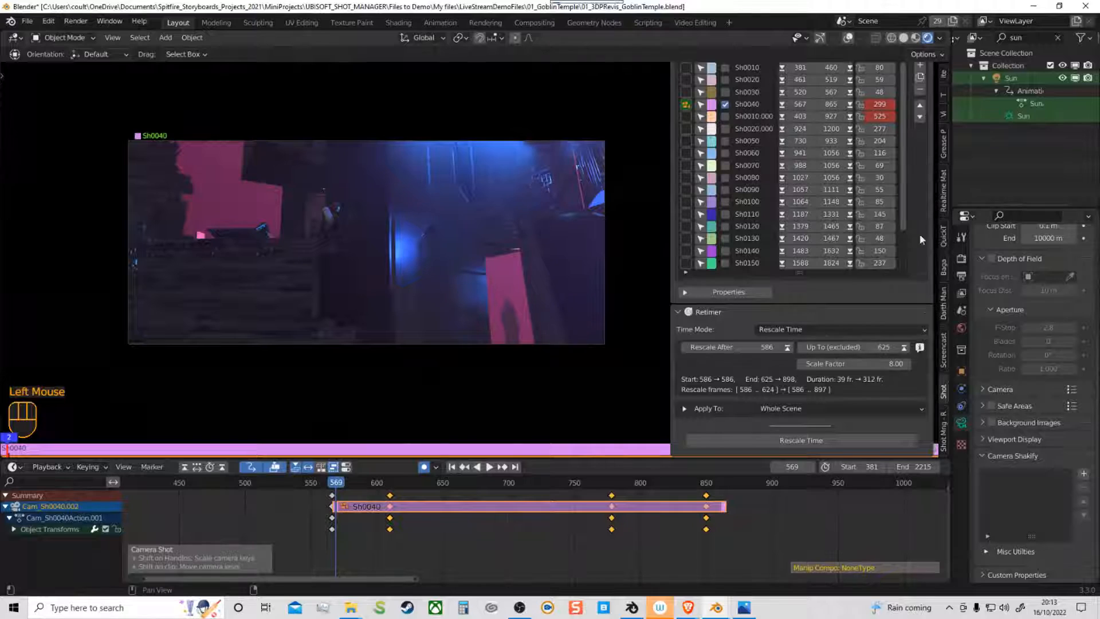
{"action": "middle_click_drag", "start_coordinate": [919, 232], "coordinate": [918, 355]}
{"action": "middle_click_drag", "start_coordinate": [516, 338], "coordinate": [474, 295], "text": "ctrl"}
{"action": "key", "text": "space"}
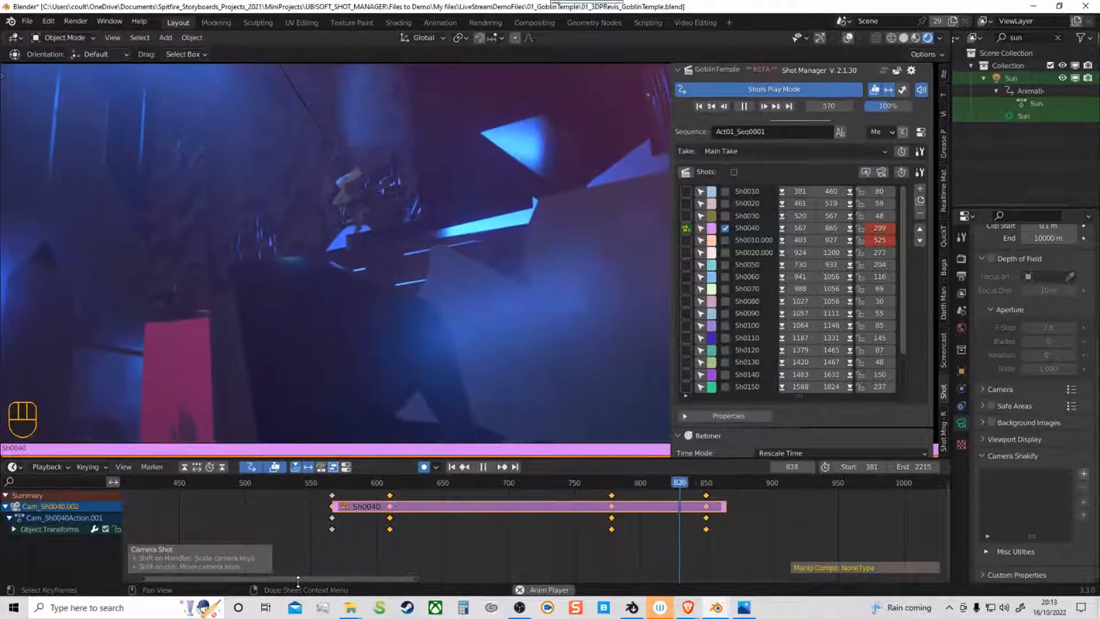
{"action": "key", "text": "space"}
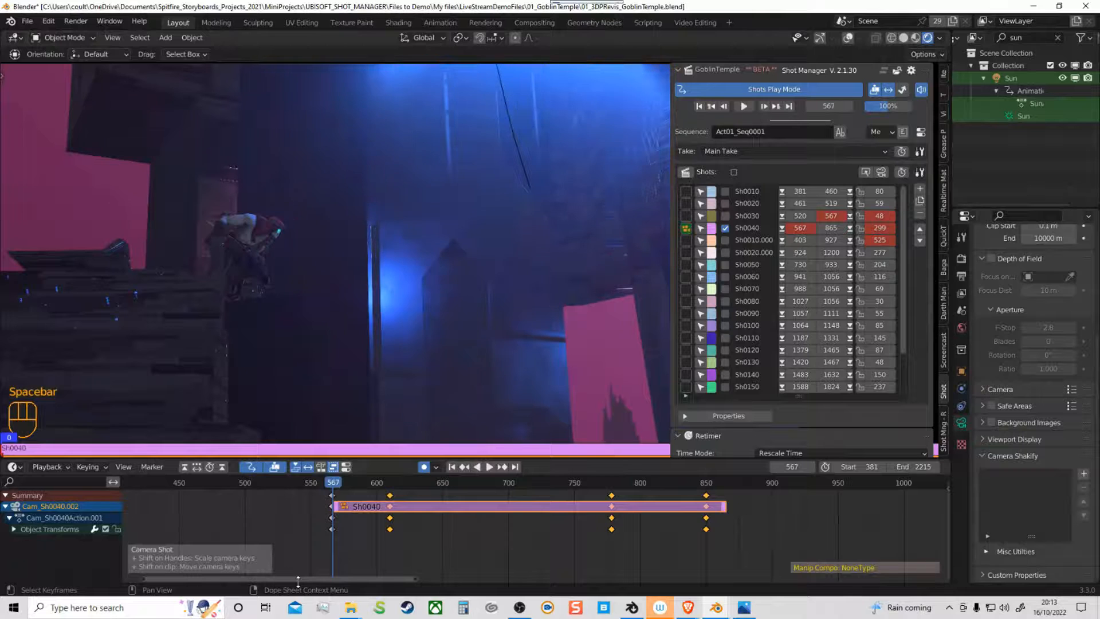
Step: Shorten the shot list and set the Rescale Time range in Sh0040 from frame 584 up to frame 854
{"action": "left_click_drag", "start_coordinate": [336, 488], "coordinate": [356, 486]}
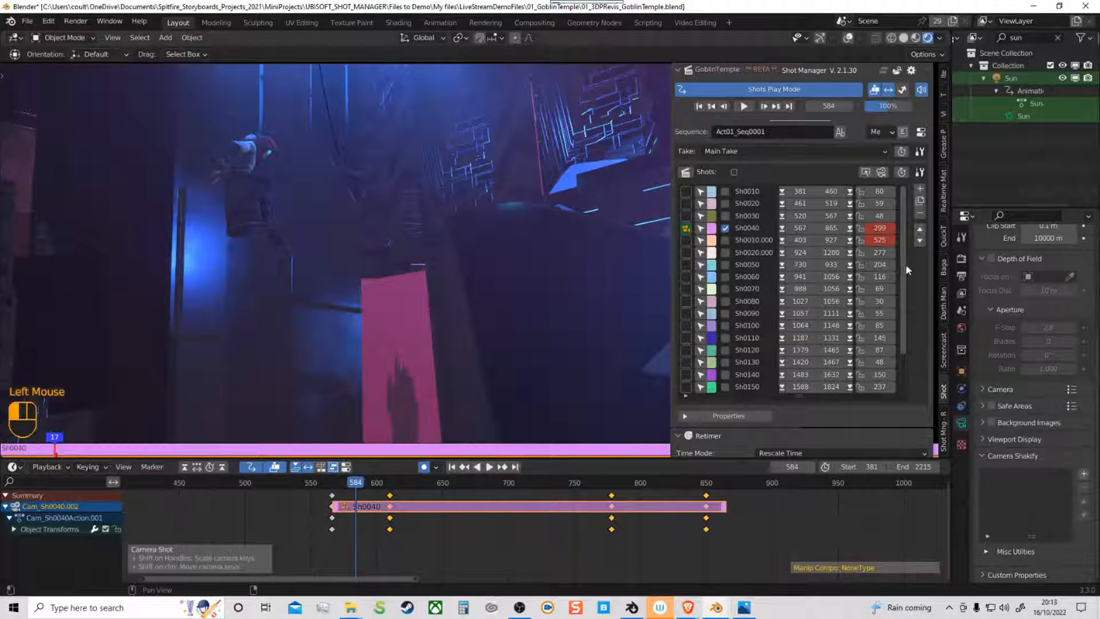
{"action": "left_click_drag", "start_coordinate": [800, 396], "coordinate": [802, 194]}
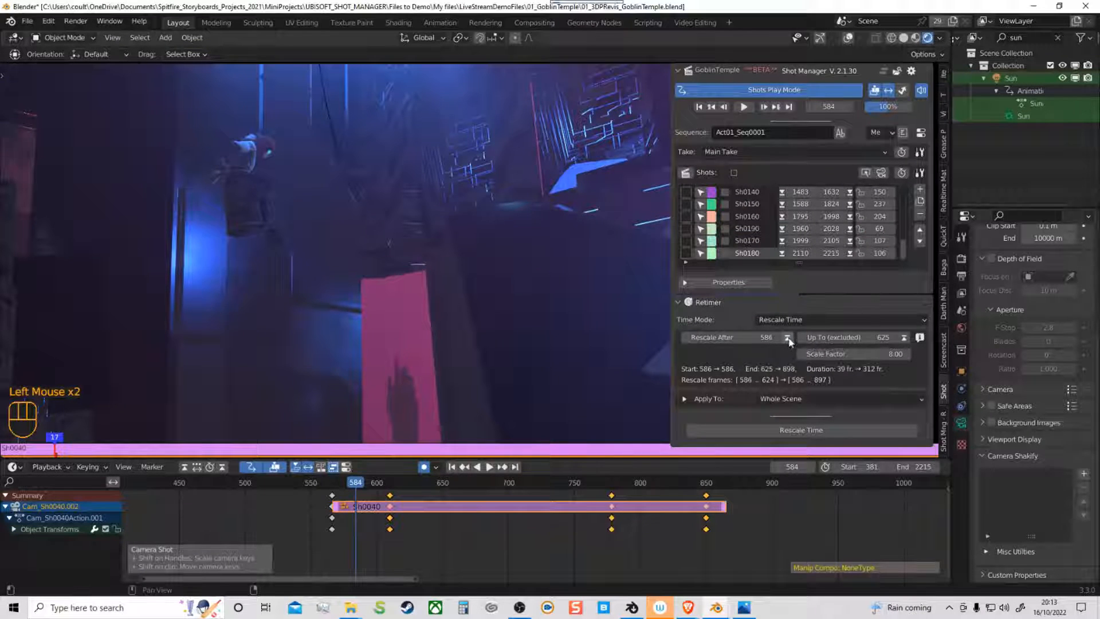
{"action": "left_click_drag", "start_coordinate": [358, 484], "coordinate": [711, 498]}
{"action": "left_click", "coordinate": [905, 338]}
Step: Set the Scale Factor to 0.20 and rescale the time in the chosen part of Sh0040
{"action": "left_click", "coordinate": [892, 354]}
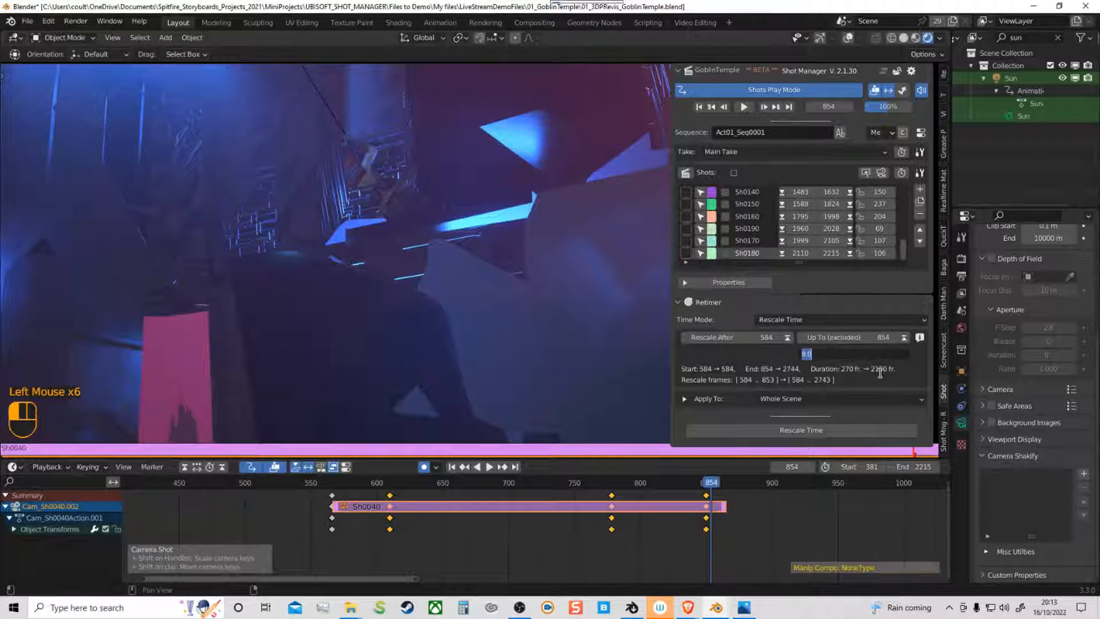
{"action": "type", "text": "0"}
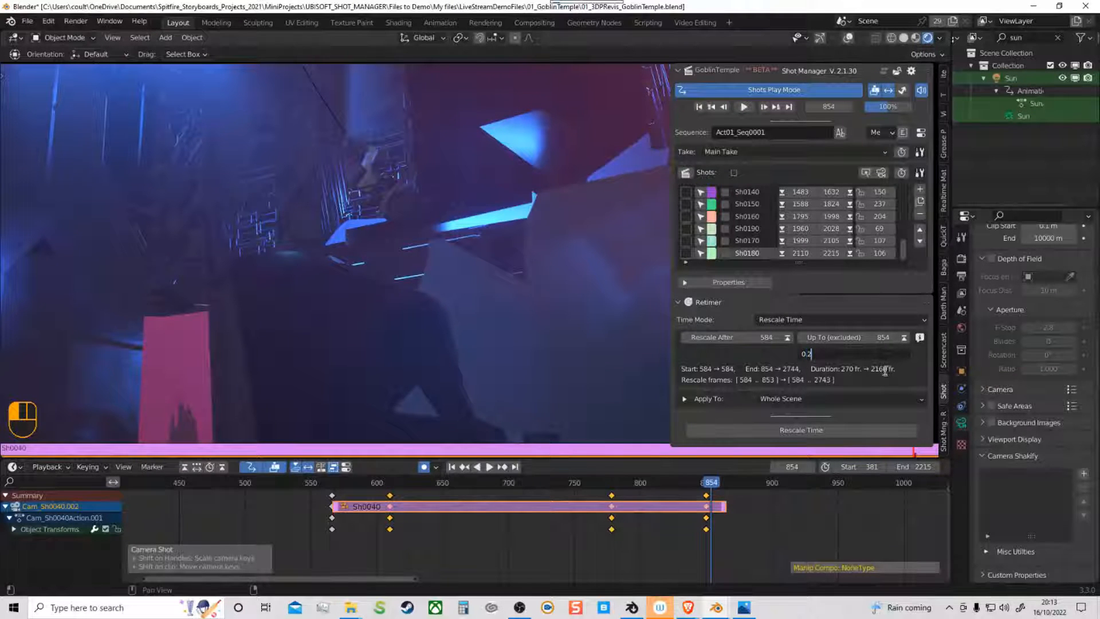
{"action": "type", "text": ".2"}
{"action": "key", "text": "Return"}
{"action": "left_click", "coordinate": [802, 434]}
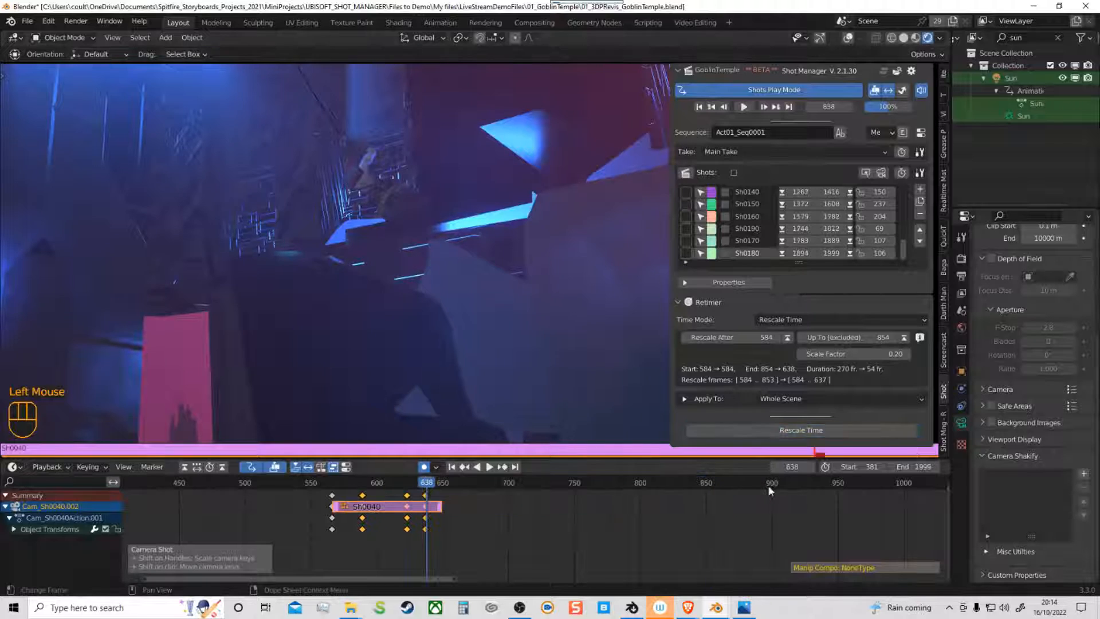
Step: Play the shortened Sh0040 from near its start to check the faster timing
{"action": "left_click", "coordinate": [348, 482]}
{"action": "key", "text": "space"}
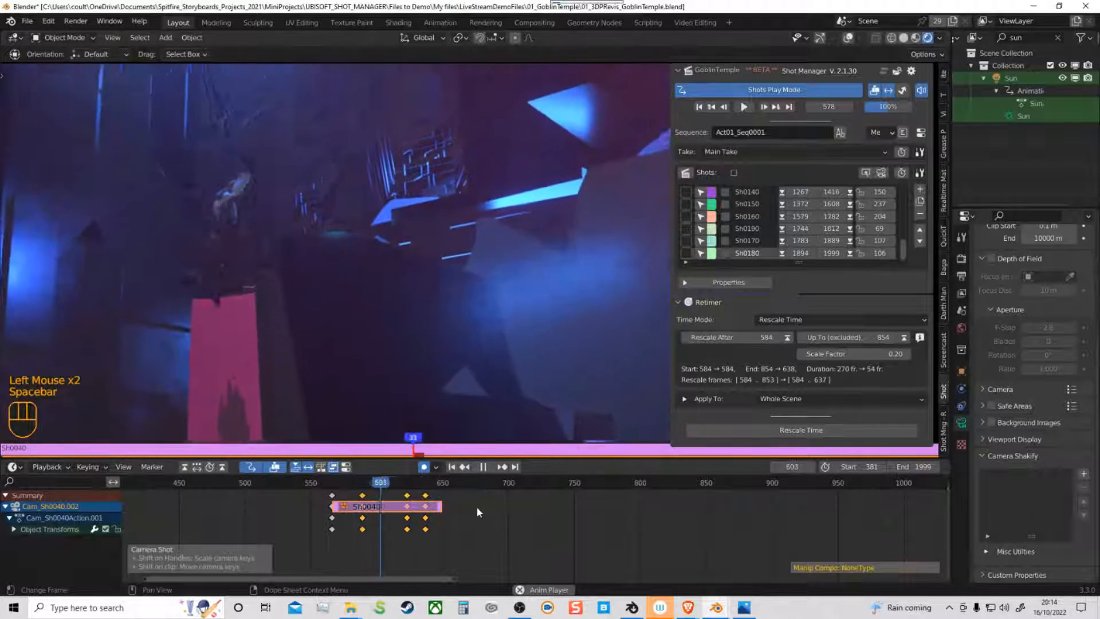
{"action": "key", "text": "space"}
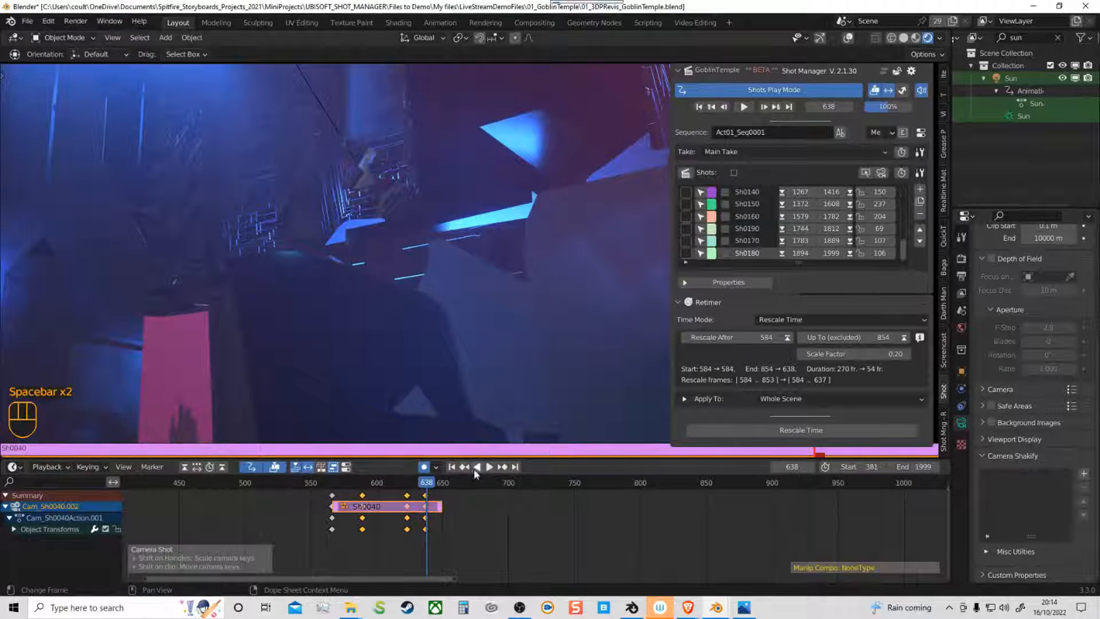
Step: Save the file as a new copy named 01_6DPRevis_GoblinTemple2.blend in the same folder
{"action": "left_click", "coordinate": [27, 20]}
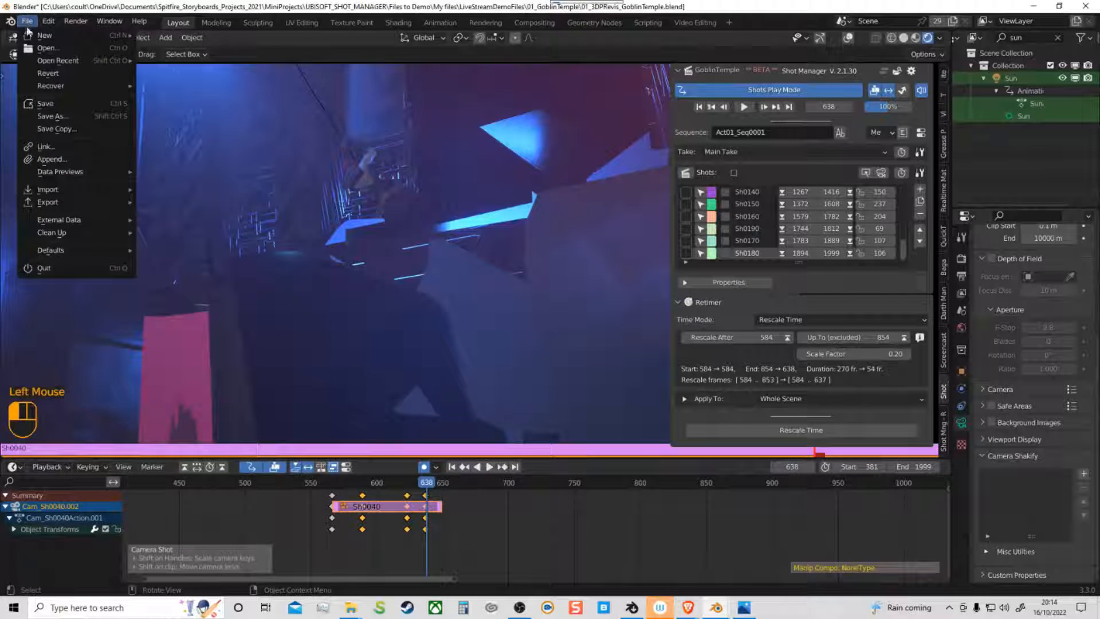
{"action": "left_click", "coordinate": [53, 116]}
{"action": "left_click", "coordinate": [711, 451]}
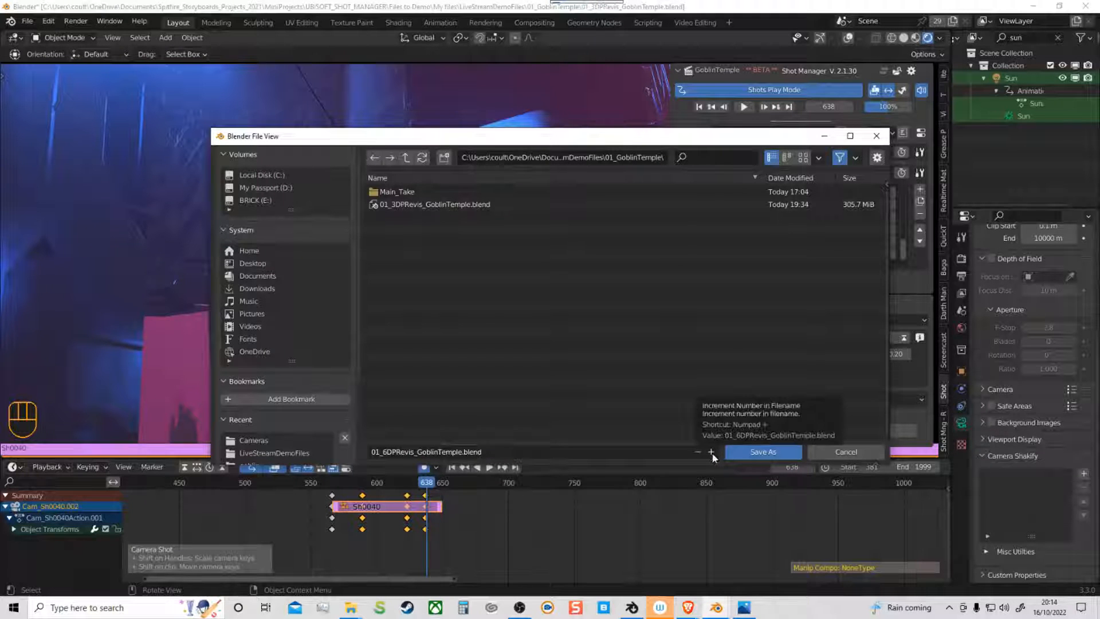
{"action": "left_click", "coordinate": [462, 453]}
{"action": "type", "text": "2"}
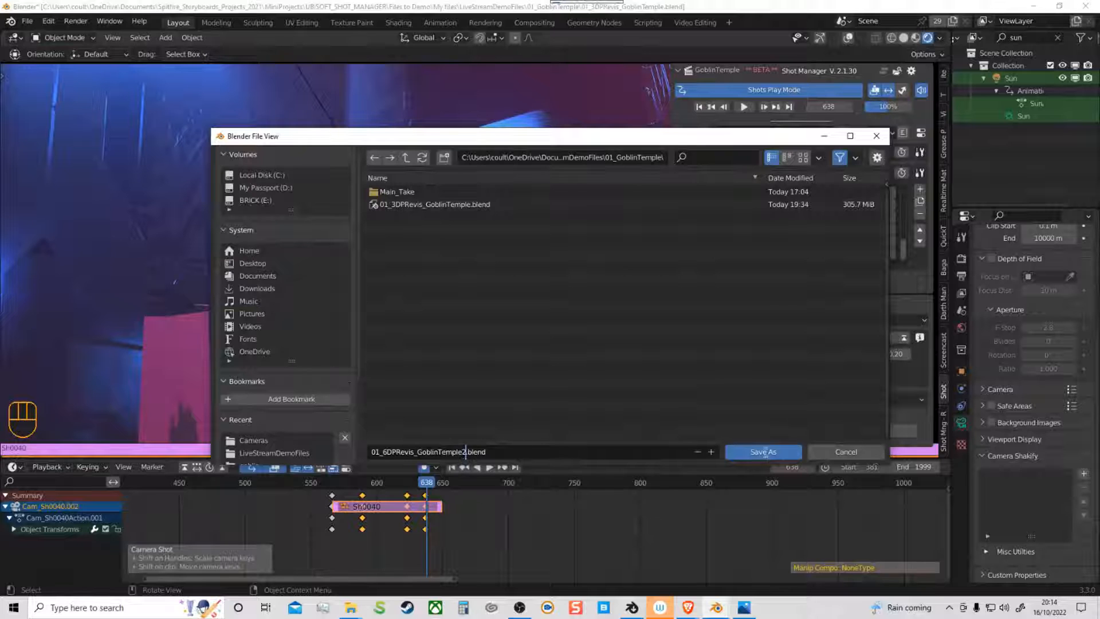
{"action": "left_click", "coordinate": [764, 452]}
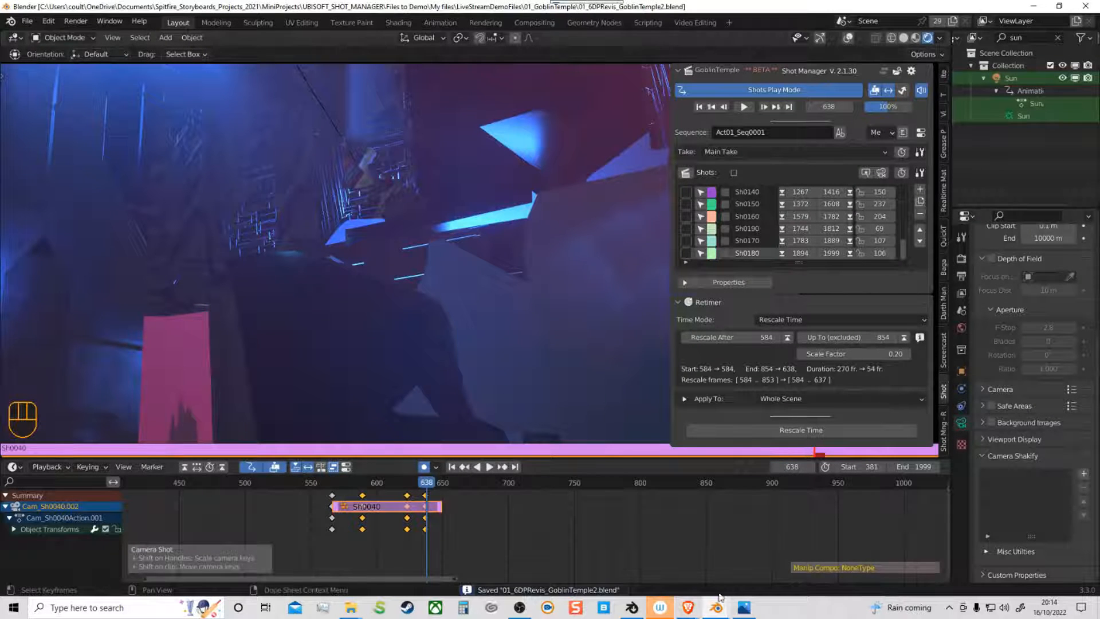
Step: Return to the 01_6DPRevis_GoblinTemple2 file with all shots enabled and fit the whole camera frame beside a narrower Shot Manager panel
{"action": "mouse_move", "coordinate": [717, 609]}
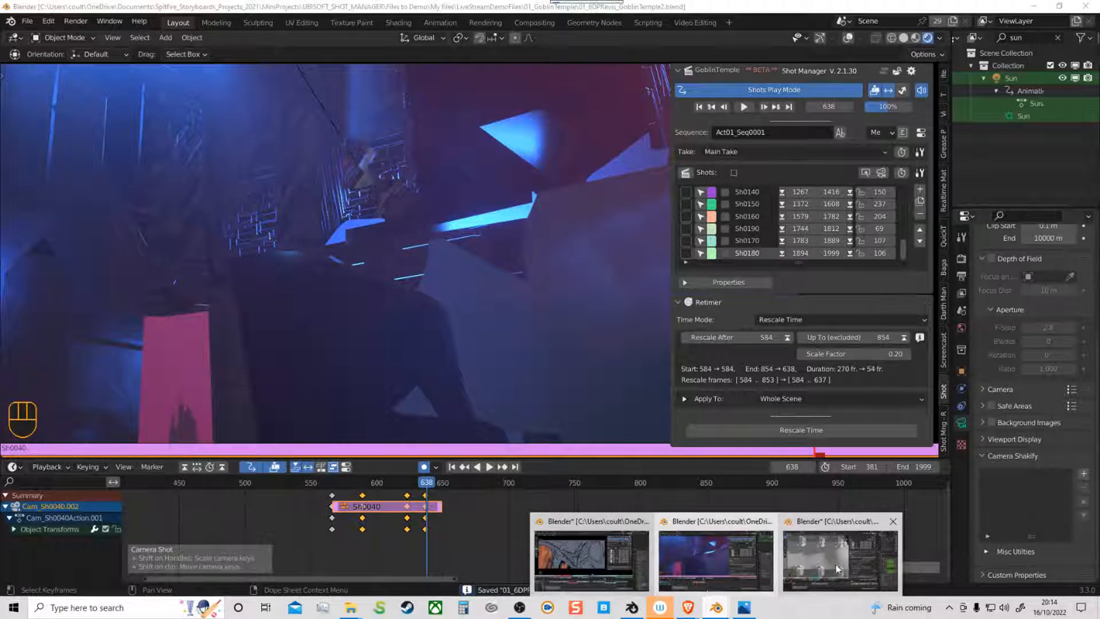
{"action": "left_click", "coordinate": [596, 562]}
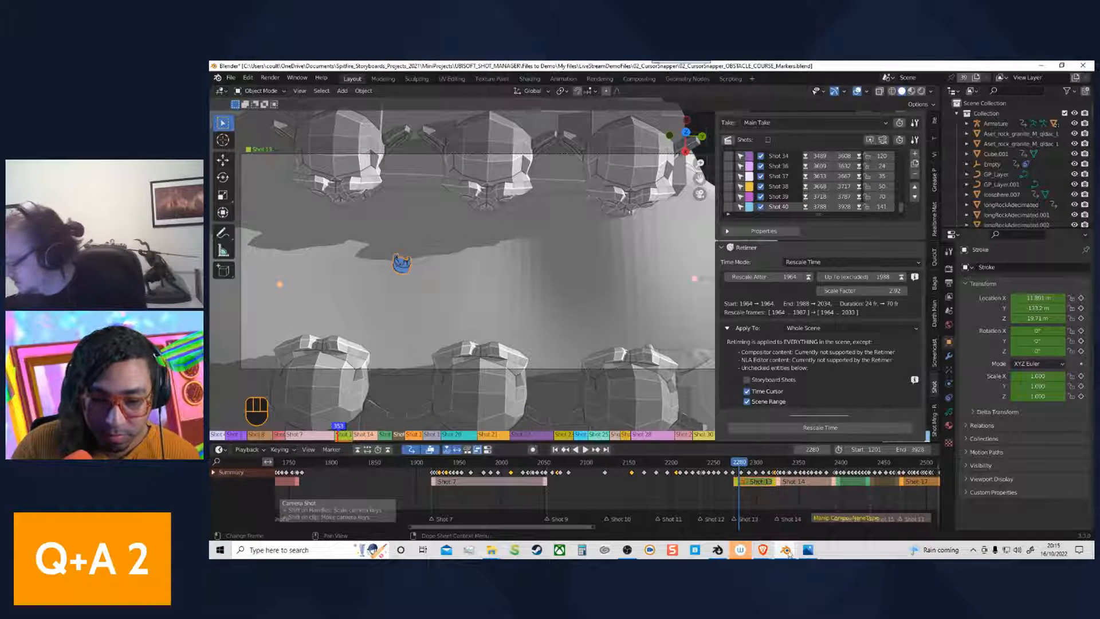
{"action": "mouse_move", "coordinate": [786, 554]}
{"action": "left_click", "coordinate": [783, 527]}
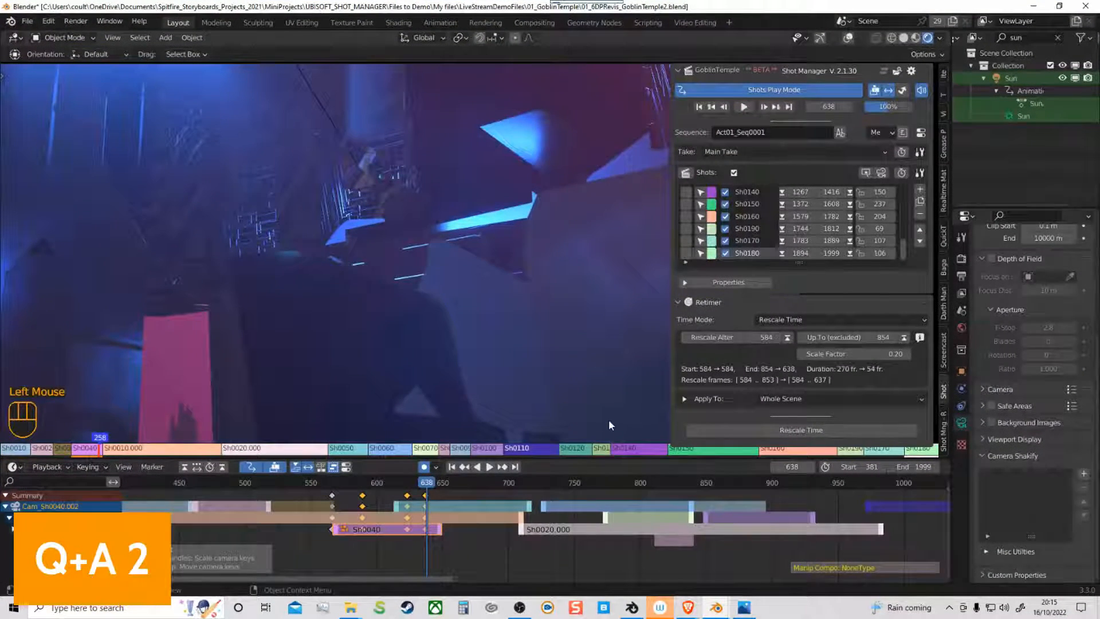
{"action": "middle_click_drag", "start_coordinate": [611, 263], "coordinate": [392, 359], "text": "ctrl"}
{"action": "left_click_drag", "start_coordinate": [672, 311], "coordinate": [725, 293]}
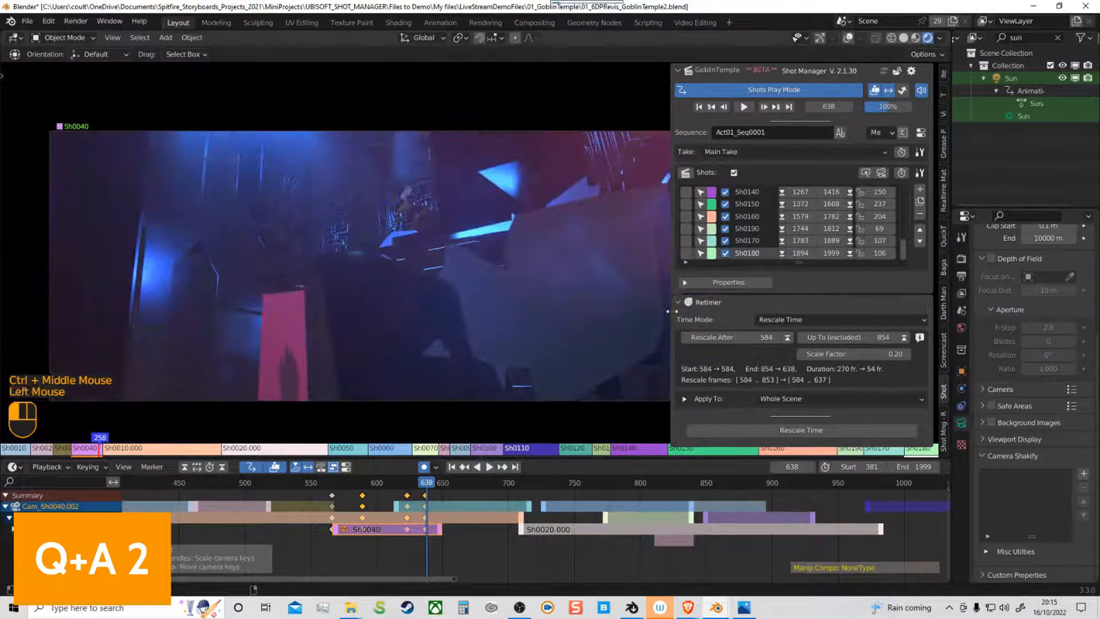
{"action": "middle_click_drag", "start_coordinate": [851, 188], "coordinate": [891, 136]}
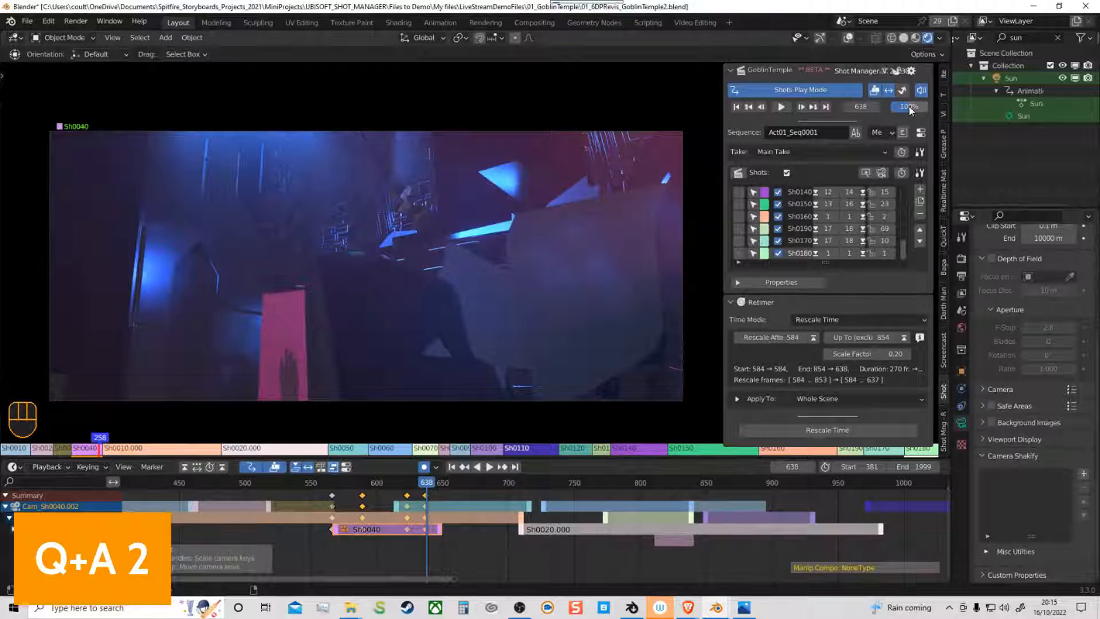
Step: Try a playback speed of 130% and restore the project frame rate with Apply Project FPS
{"action": "left_click_drag", "start_coordinate": [910, 108], "coordinate": [923, 106]}
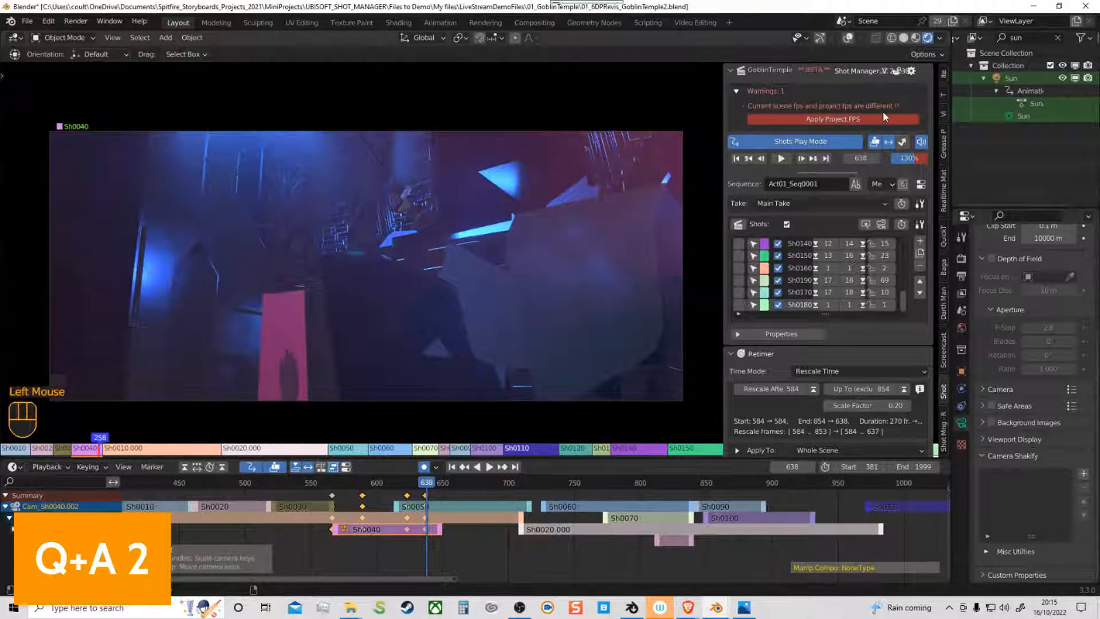
{"action": "left_click", "coordinate": [854, 119]}
{"action": "left_click", "coordinate": [919, 109]}
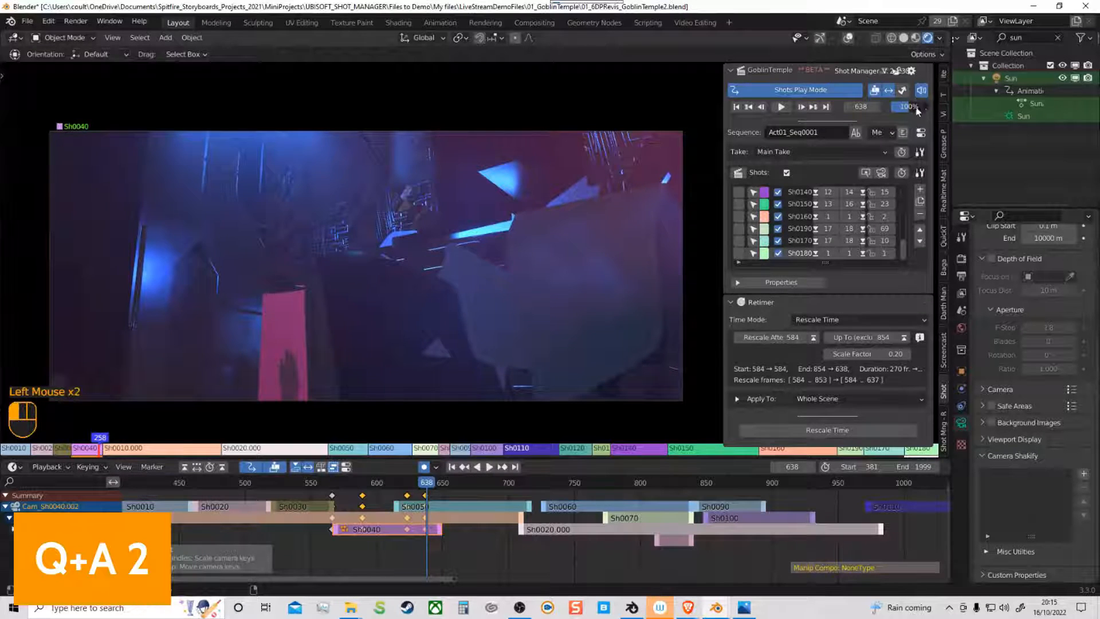
{"action": "left_click", "coordinate": [915, 120]}
Step: Turn off the project settings in Shot Manager and raise the playback speed to 200%
{"action": "left_click", "coordinate": [911, 71]}
{"action": "left_click", "coordinate": [942, 100]}
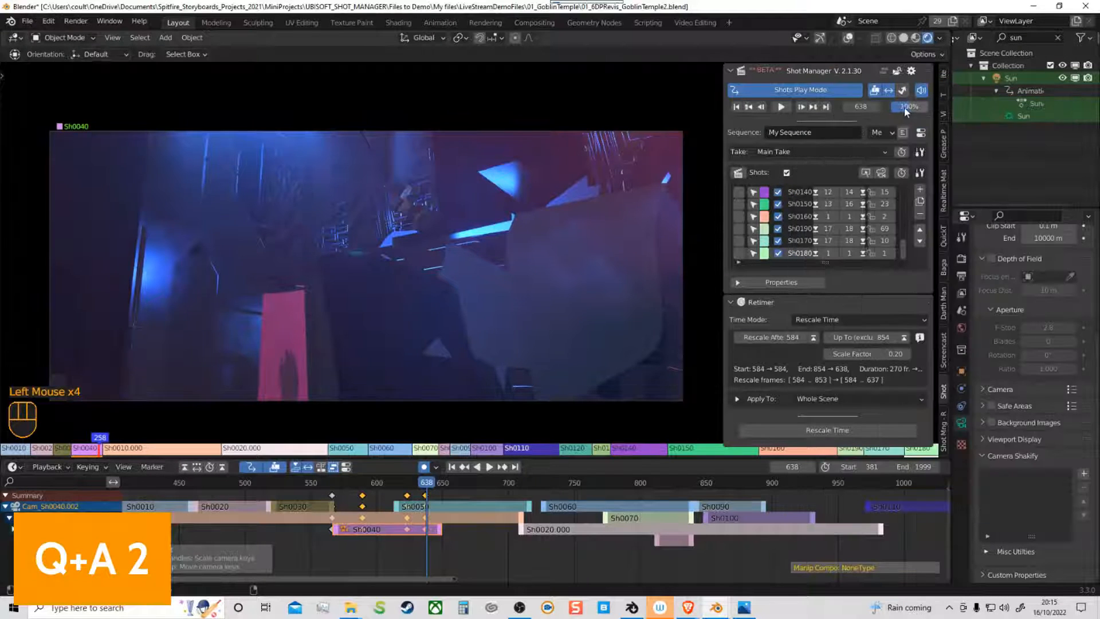
{"action": "left_click_drag", "start_coordinate": [905, 107], "coordinate": [926, 107]}
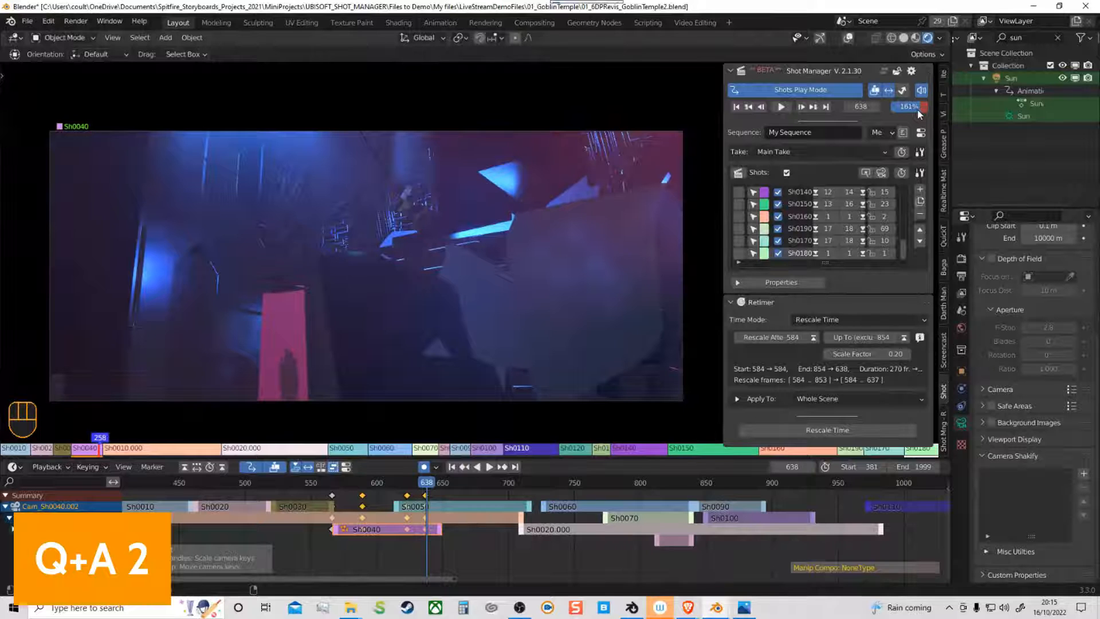
{"action": "left_click_drag", "start_coordinate": [921, 114], "coordinate": [955, 112]}
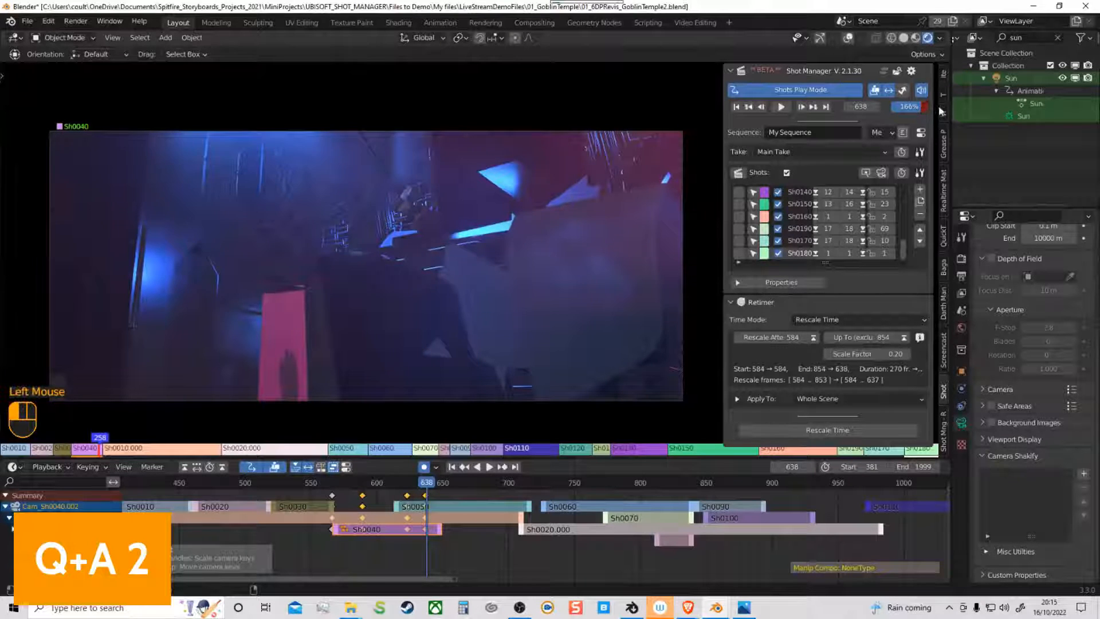
Step: Play the shots from frame 486 in Sh0020 to check the faster playback speed
{"action": "double_click", "coordinate": [227, 483]}
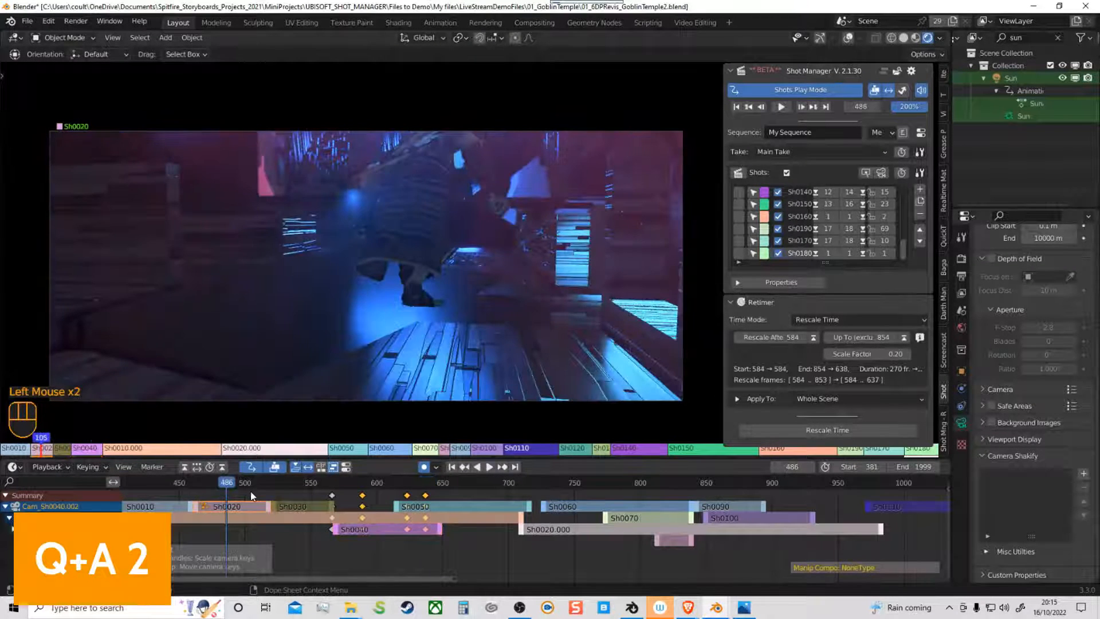
{"action": "key", "text": "space"}
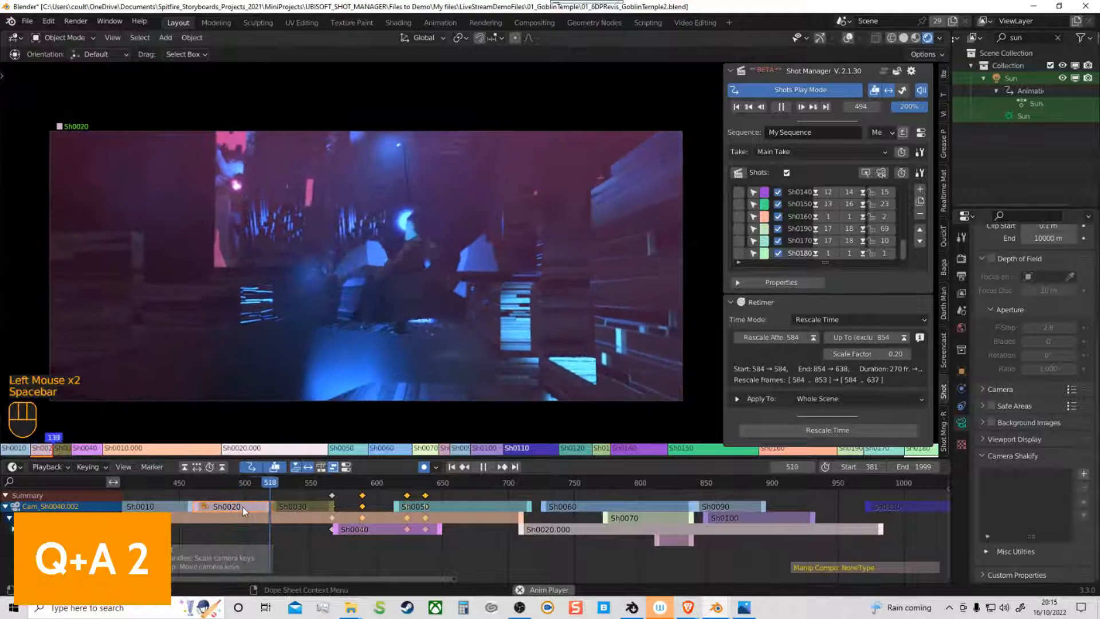
{"action": "key", "text": "space"}
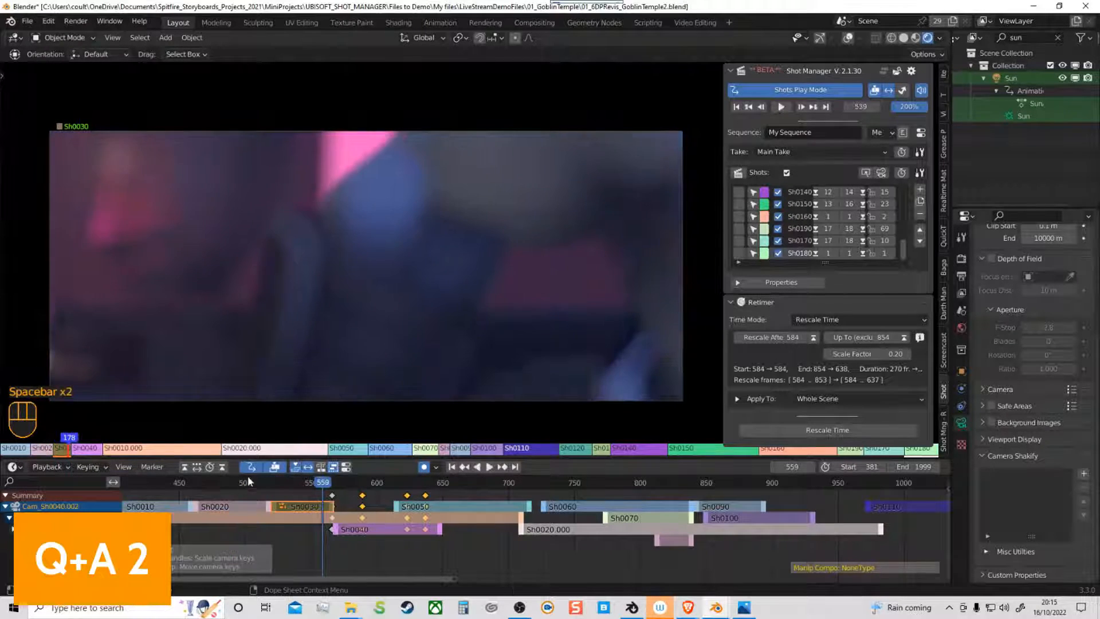
Step: Play part of the timeline in Standard Play Mode for comparison and return to Shots Play Mode with the playhead at frame 377
{"action": "left_click", "coordinate": [322, 498]}
{"action": "middle_click_drag", "start_coordinate": [332, 508], "coordinate": [319, 528], "text": "ctrl"}
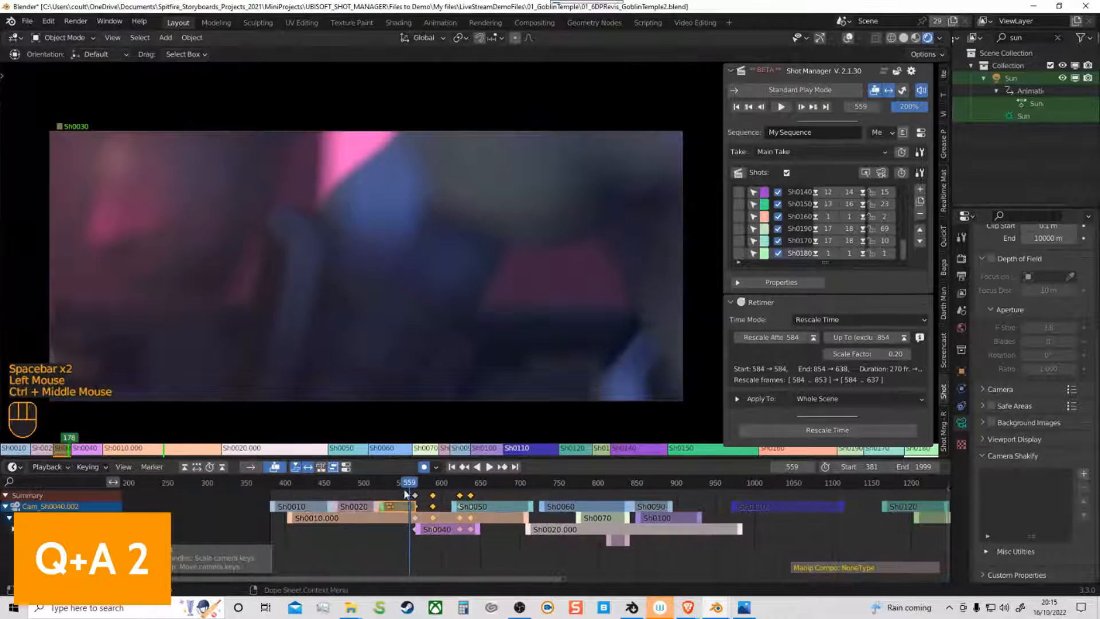
{"action": "left_click_drag", "start_coordinate": [405, 485], "coordinate": [354, 498]}
{"action": "key", "text": "space"}
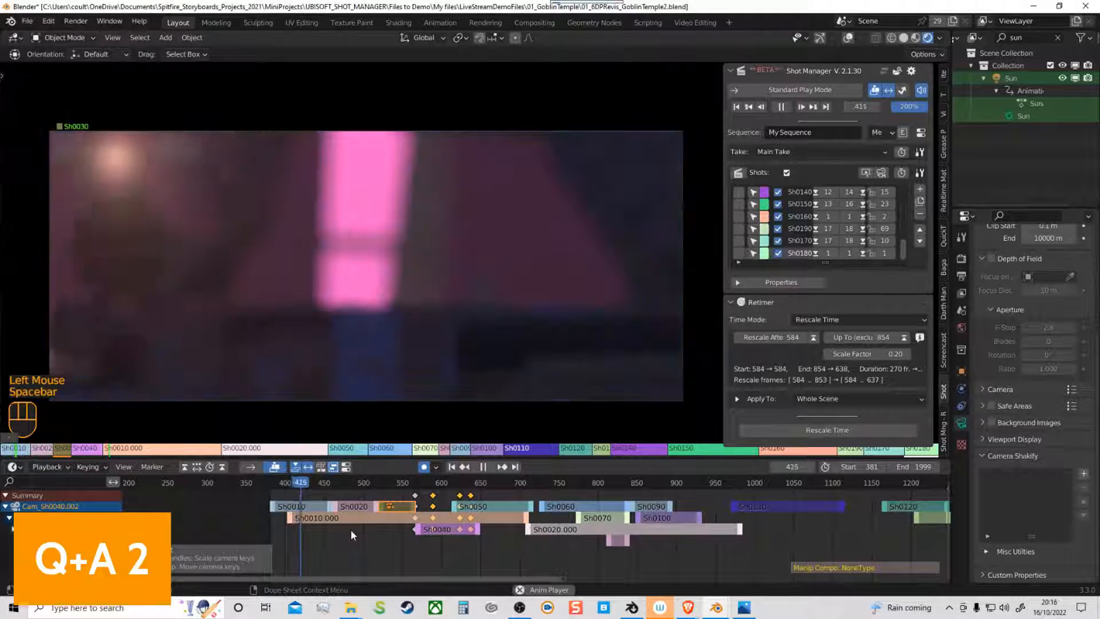
{"action": "key", "text": "space"}
{"action": "left_click_drag", "start_coordinate": [323, 486], "coordinate": [253, 473]}
{"action": "left_click", "coordinate": [251, 467]}
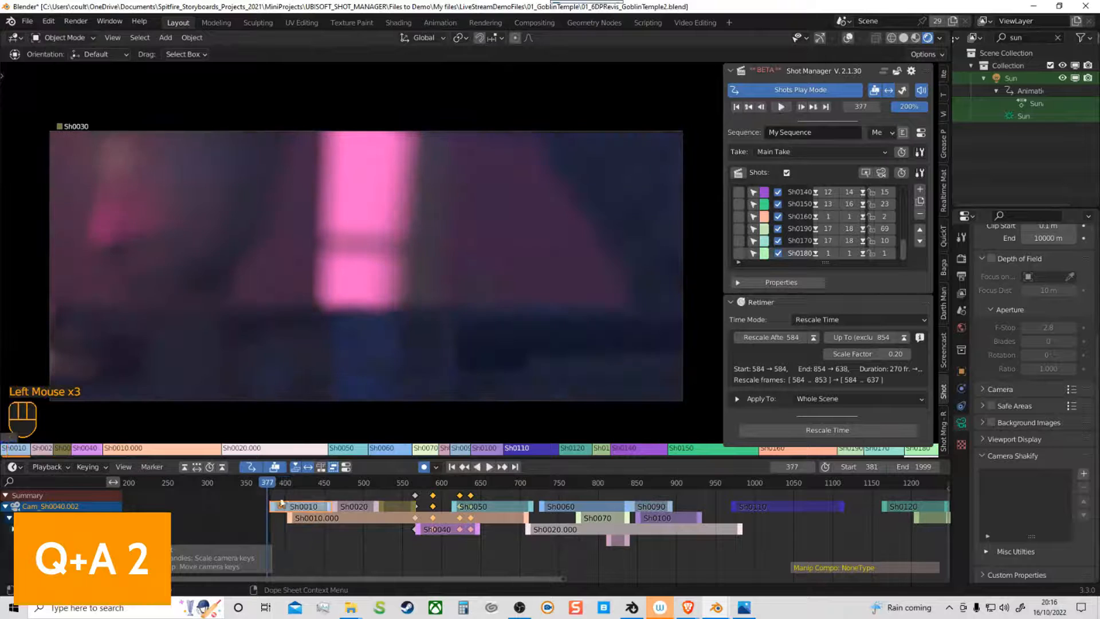
Step: Show the beginning of the shot list and play the sequence from Sh0010 into Sh0020
{"action": "middle_click", "coordinate": [755, 202]}
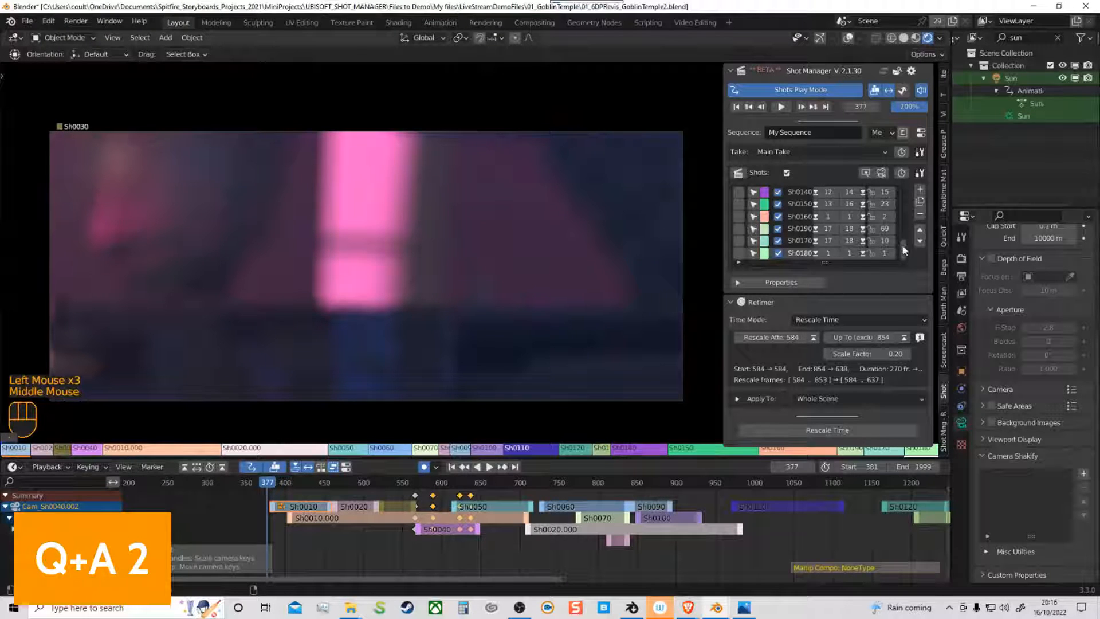
{"action": "left_click_drag", "start_coordinate": [905, 246], "coordinate": [904, 189]}
{"action": "key", "text": "space"}
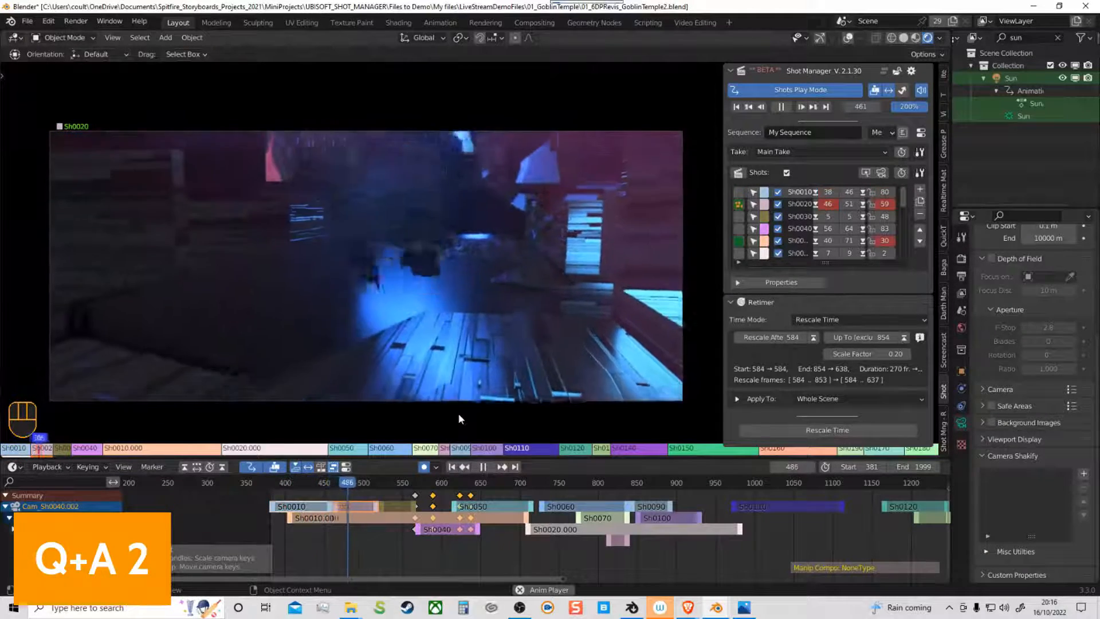
{"action": "key", "text": "space"}
Step: Set Shot Manager's playback speed to 1000%
{"action": "left_click", "coordinate": [914, 109]}
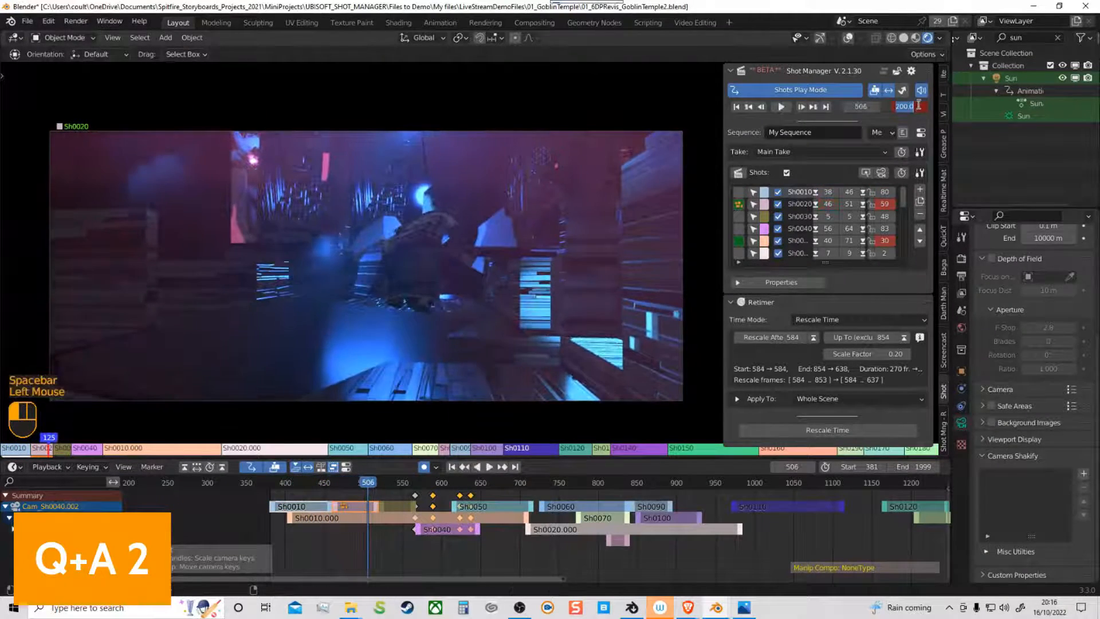
{"action": "type", "text": "600"}
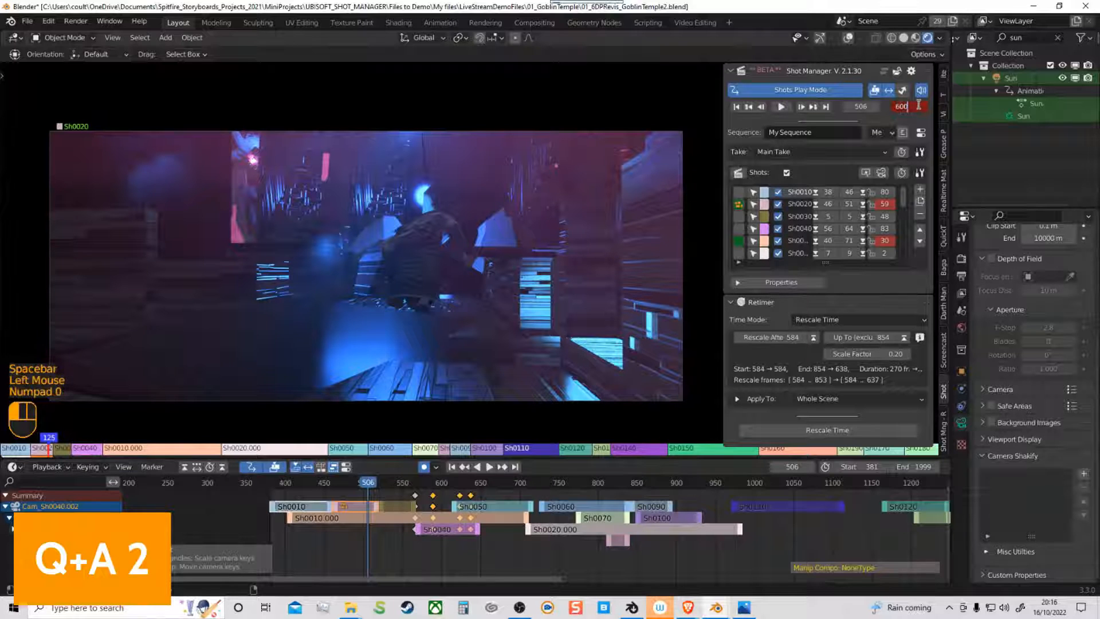
{"action": "left_click_drag", "start_coordinate": [911, 105], "coordinate": [888, 105]}
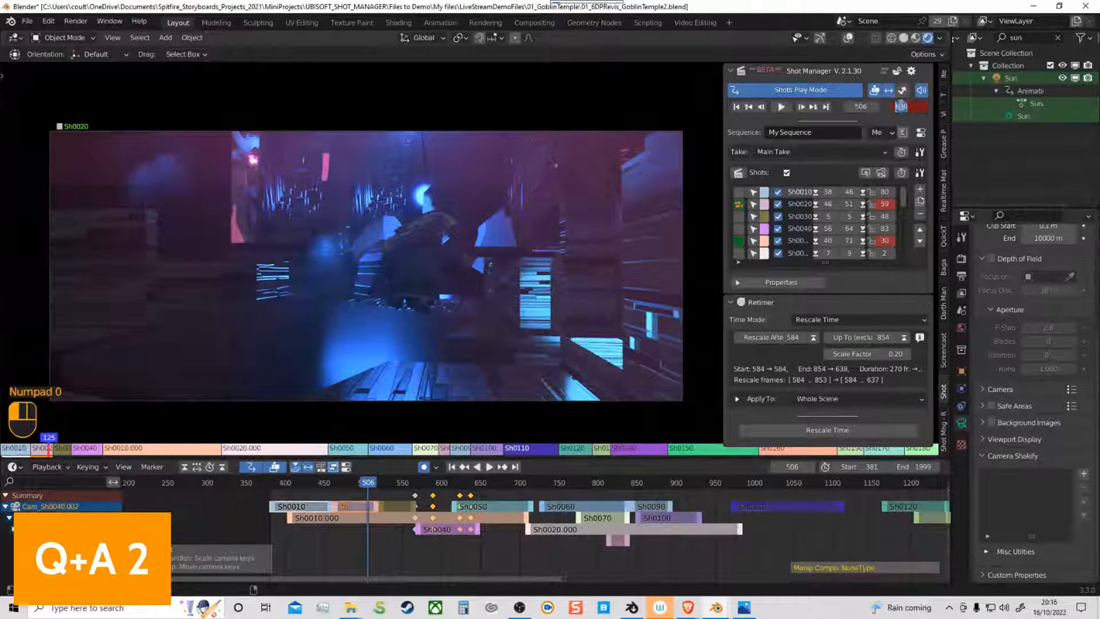
{"action": "type", "text": "1000"}
{"action": "key", "text": "Return"}
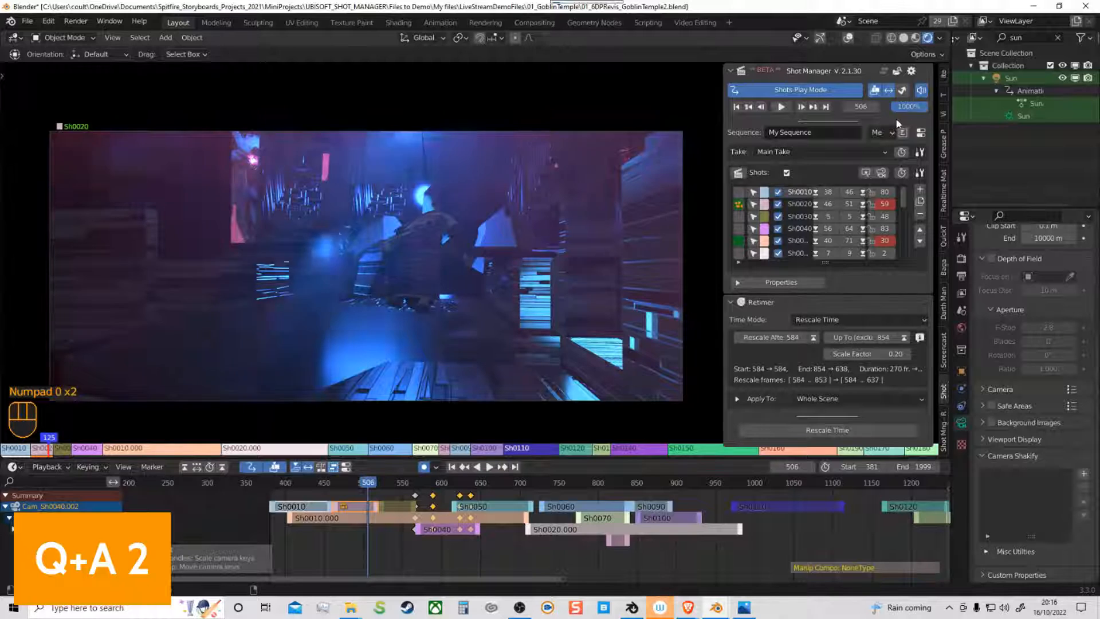
Step: Jump to the start of Sh0010 and play through to Sh0030 to check the maximum speed
{"action": "left_click", "coordinate": [740, 192]}
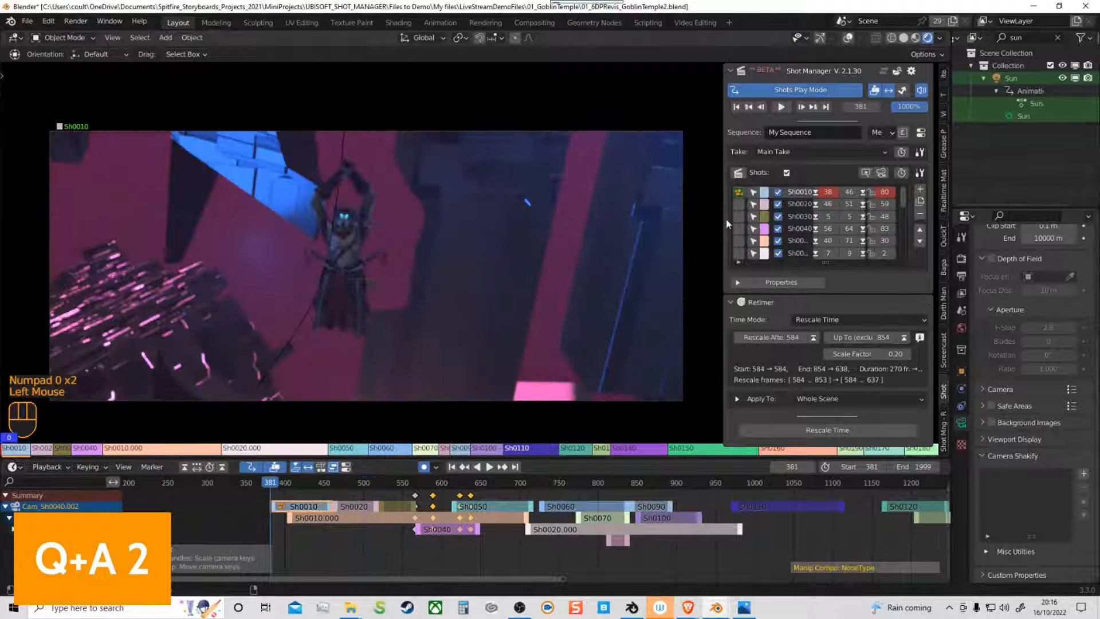
{"action": "key", "text": "space"}
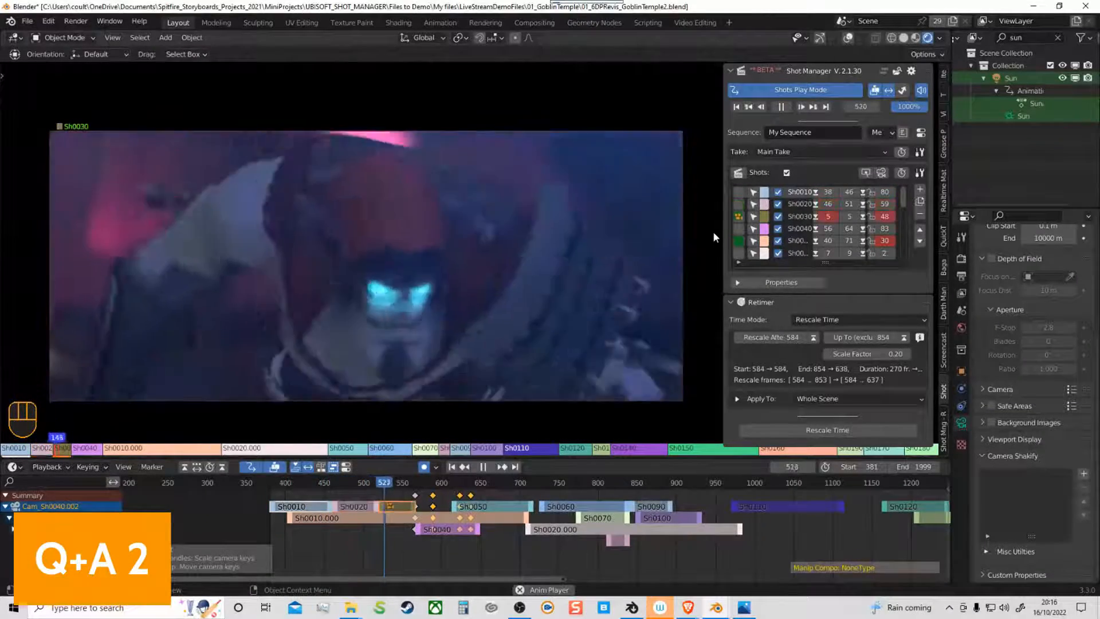
{"action": "key", "text": "space"}
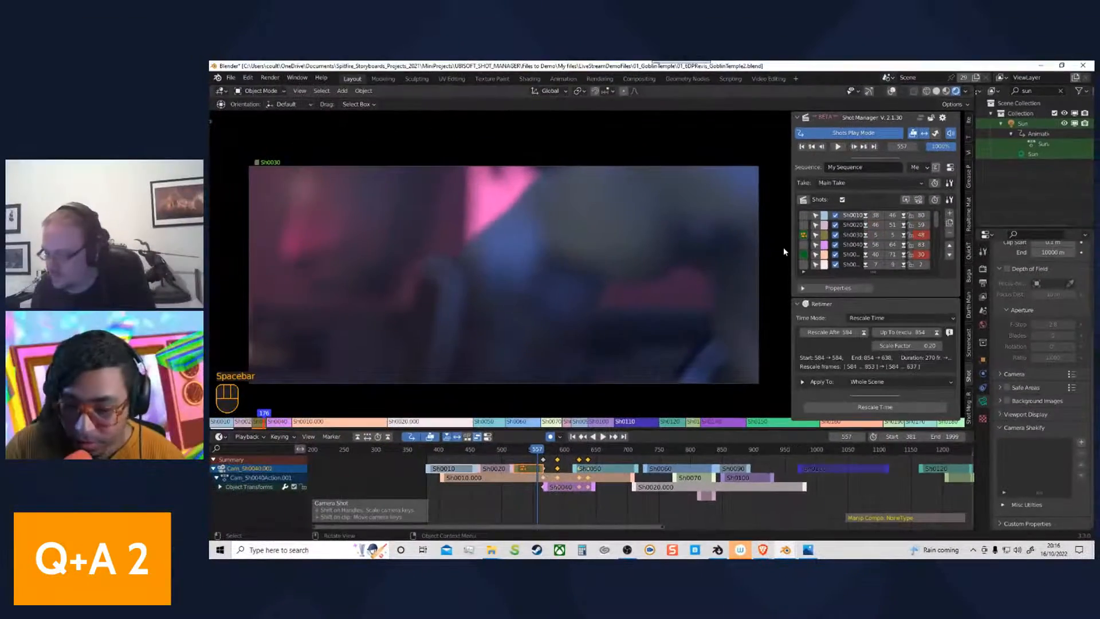
Step: Toggle Standard Play Mode on and off, then replay the shots from around frame 400 in Shots Play Mode
{"action": "left_click", "coordinate": [412, 438]}
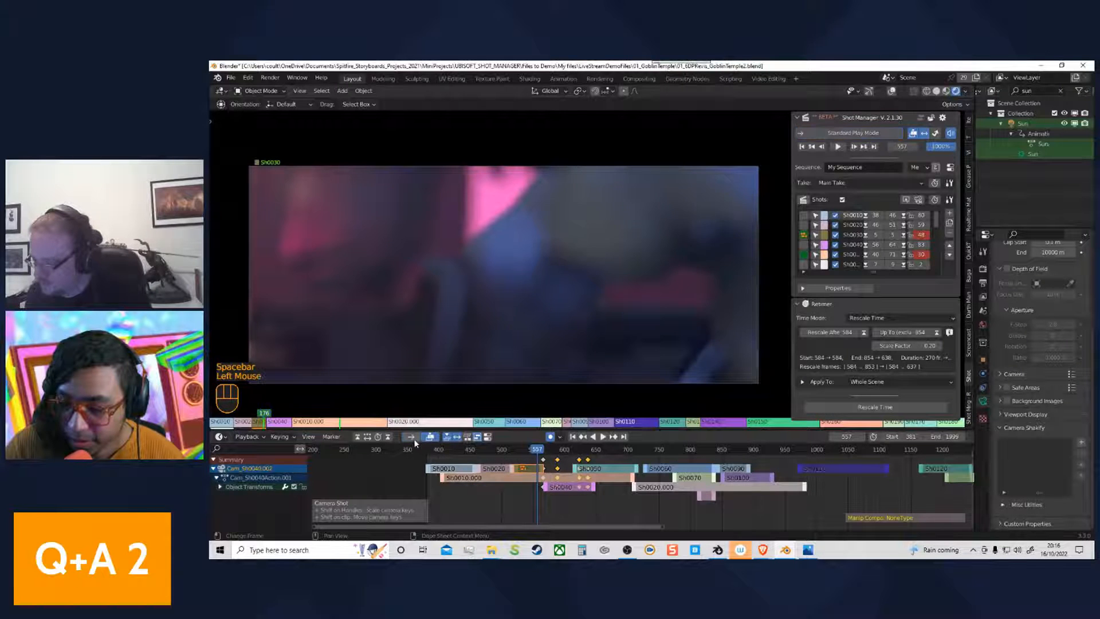
{"action": "left_click", "coordinate": [412, 437]}
{"action": "left_click_drag", "start_coordinate": [442, 450], "coordinate": [446, 464]}
{"action": "key", "text": "space"}
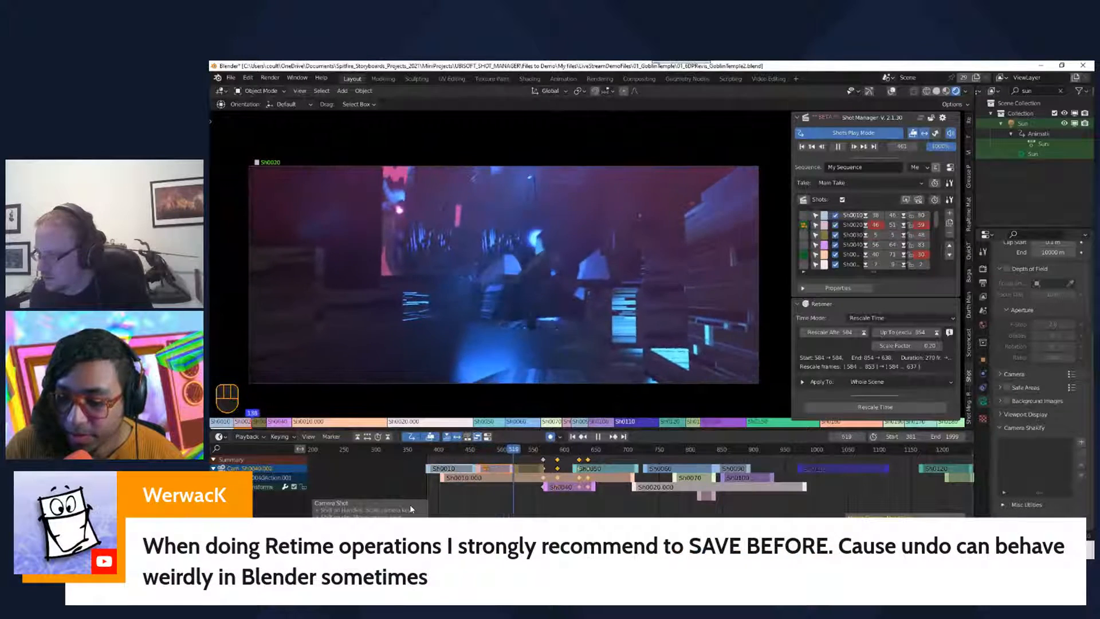
{"action": "key", "text": "space"}
{"action": "key", "text": "space"}
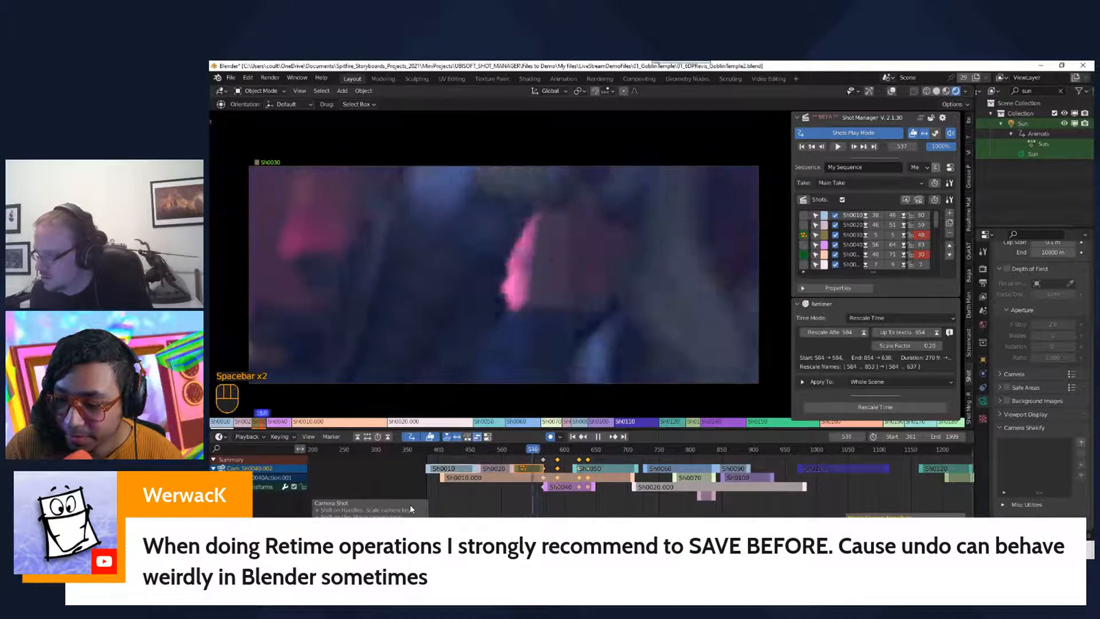
{"action": "key", "text": "space"}
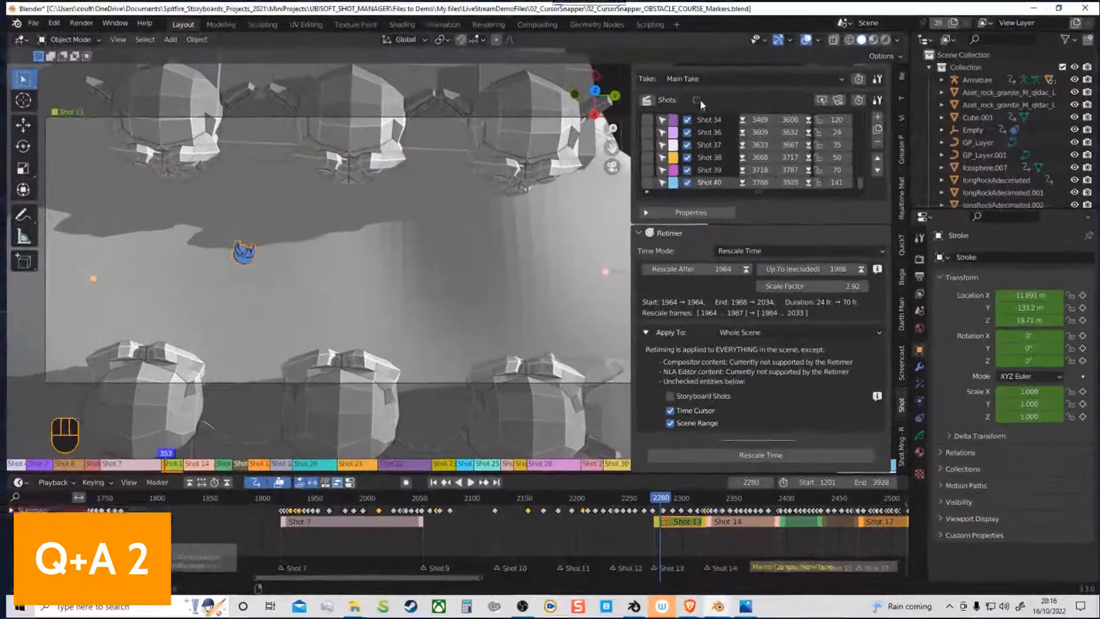
Step: Enable all shots in the 02_CursorSnapper_OBSTACLE_COURSE_Markers file and move the playhead to frame 2101 in Shot 9
{"action": "left_click", "coordinate": [698, 100]}
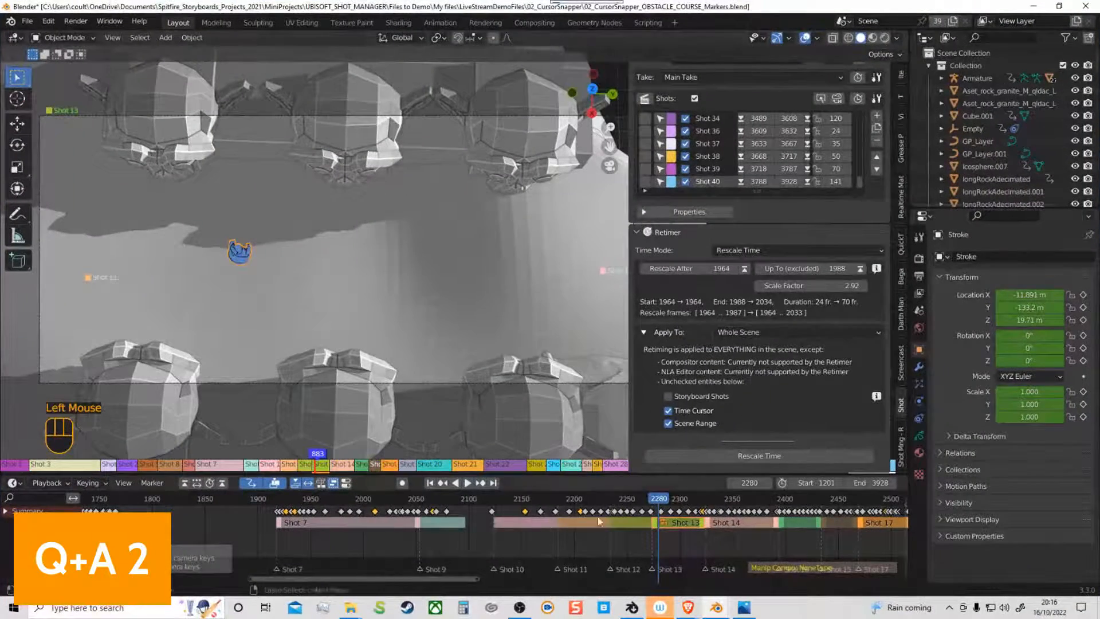
{"action": "middle_click_drag", "start_coordinate": [579, 551], "coordinate": [575, 556], "text": "ctrl"}
{"action": "left_click_drag", "start_coordinate": [497, 499], "coordinate": [488, 500]}
Step: Set the playback speed to 400% for the obstacle course scene
{"action": "middle_click_drag", "start_coordinate": [790, 172], "coordinate": [777, 410]}
{"action": "left_click", "coordinate": [851, 108]}
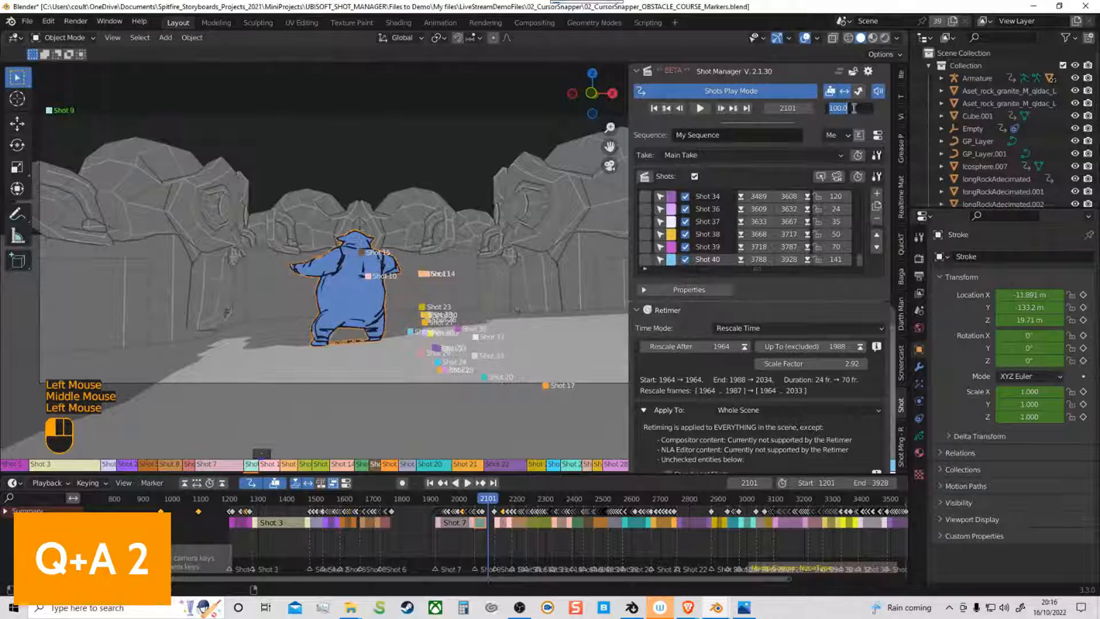
{"action": "type", "text": "400"}
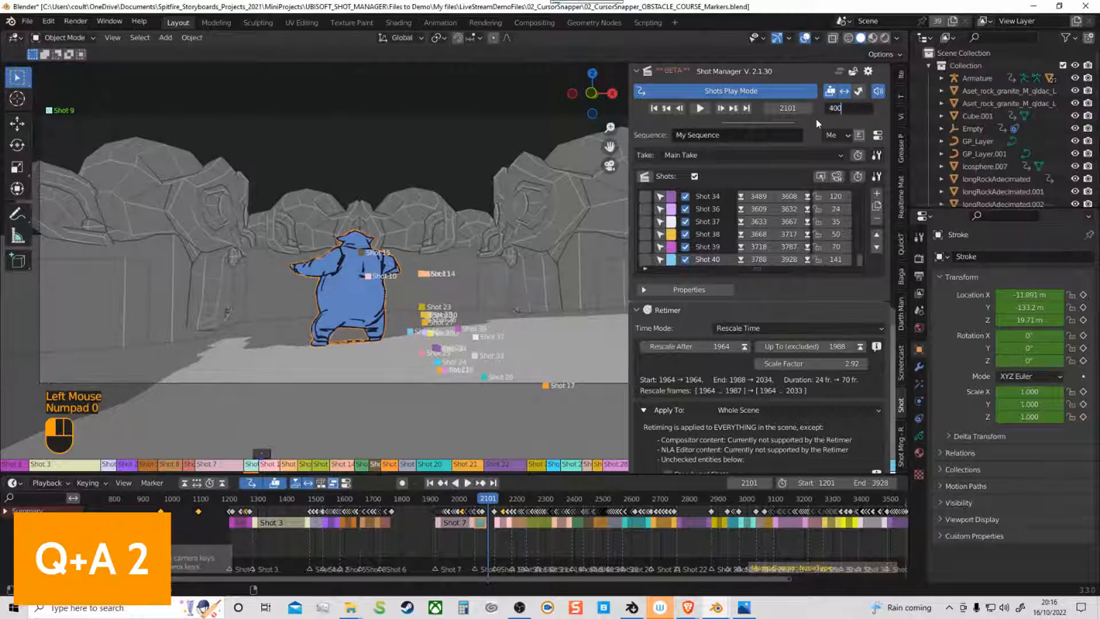
{"action": "key", "text": "Return"}
Step: Play the obstacle course shots from near the start of the timeline, hiding the viewport overlays during playback
{"action": "left_click", "coordinate": [239, 503]}
{"action": "key", "text": "space"}
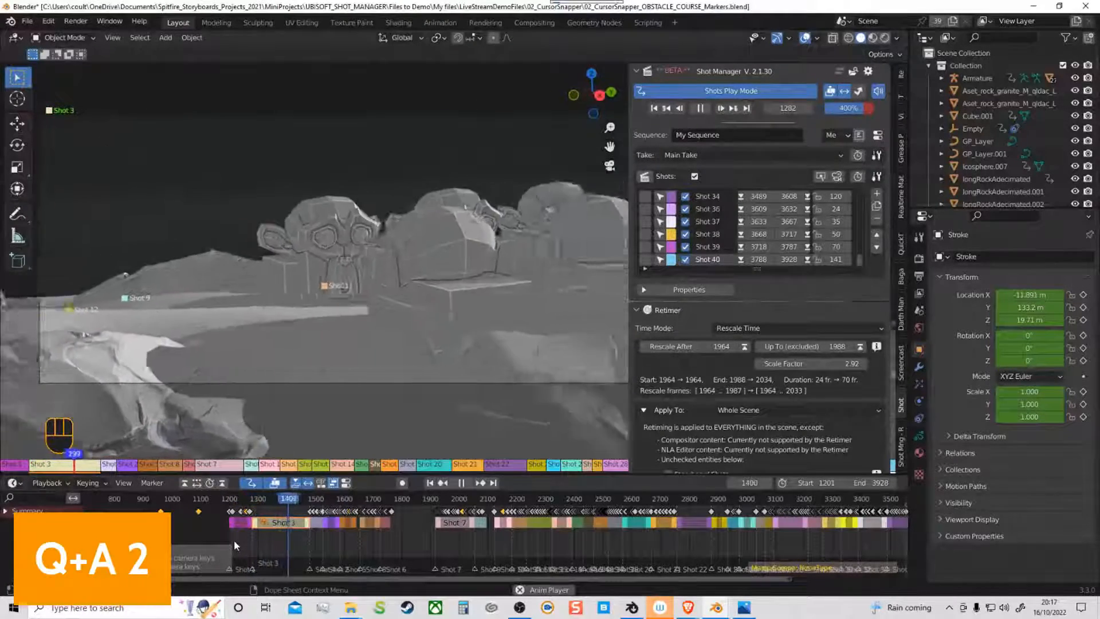
{"action": "left_click", "coordinate": [806, 39]}
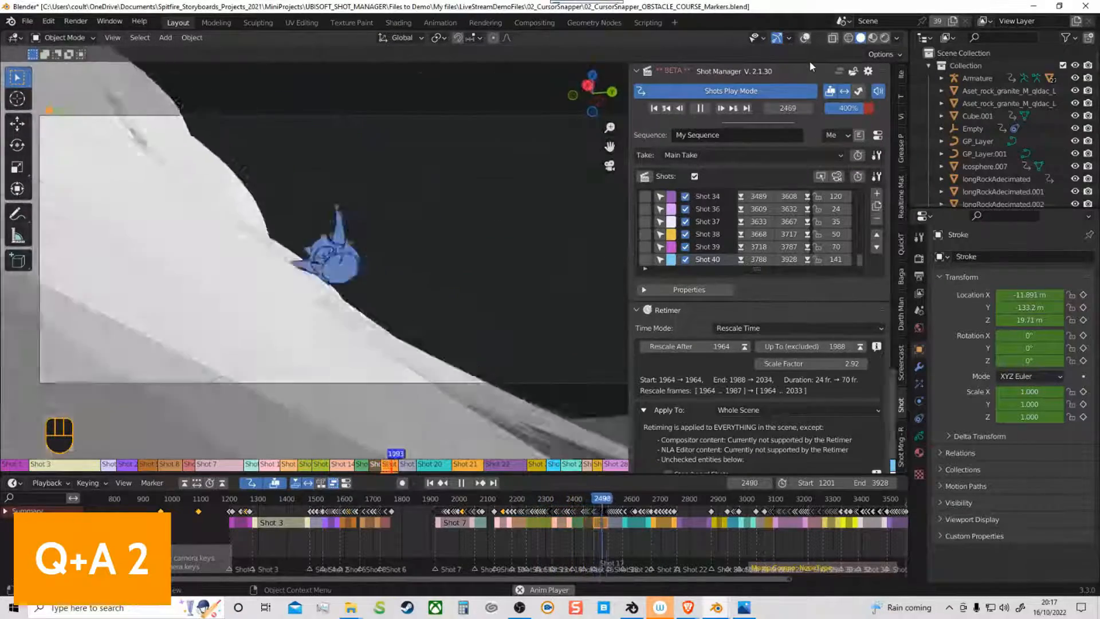
{"action": "key", "text": "space"}
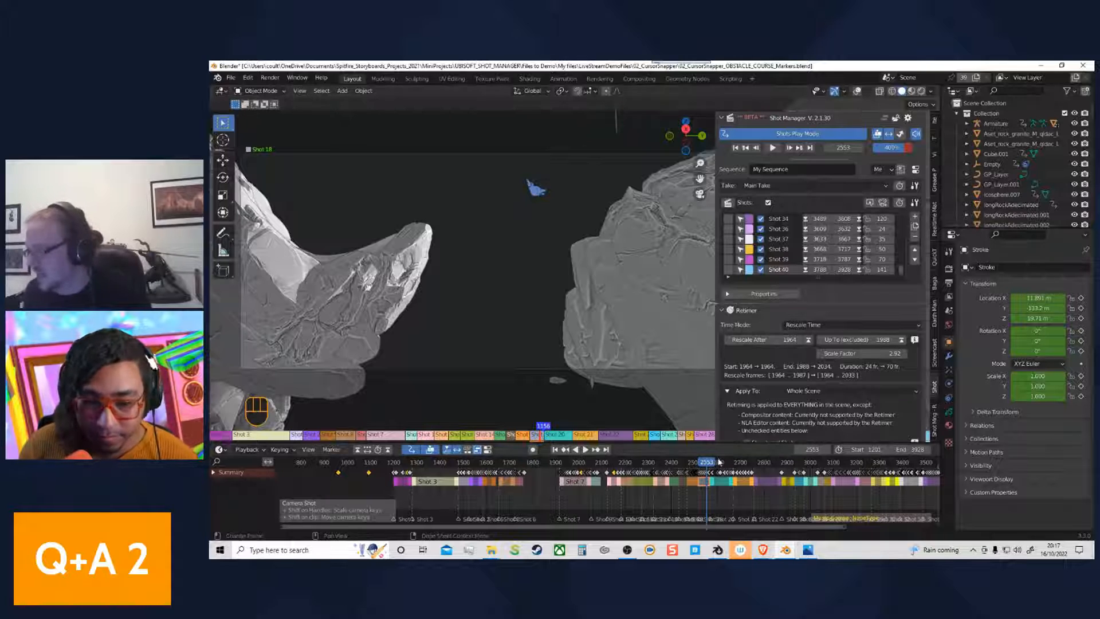
Step: Switch to the GoblinTemple2 file, set its playback speed to 100% and save the file
{"action": "left_click", "coordinate": [787, 554]}
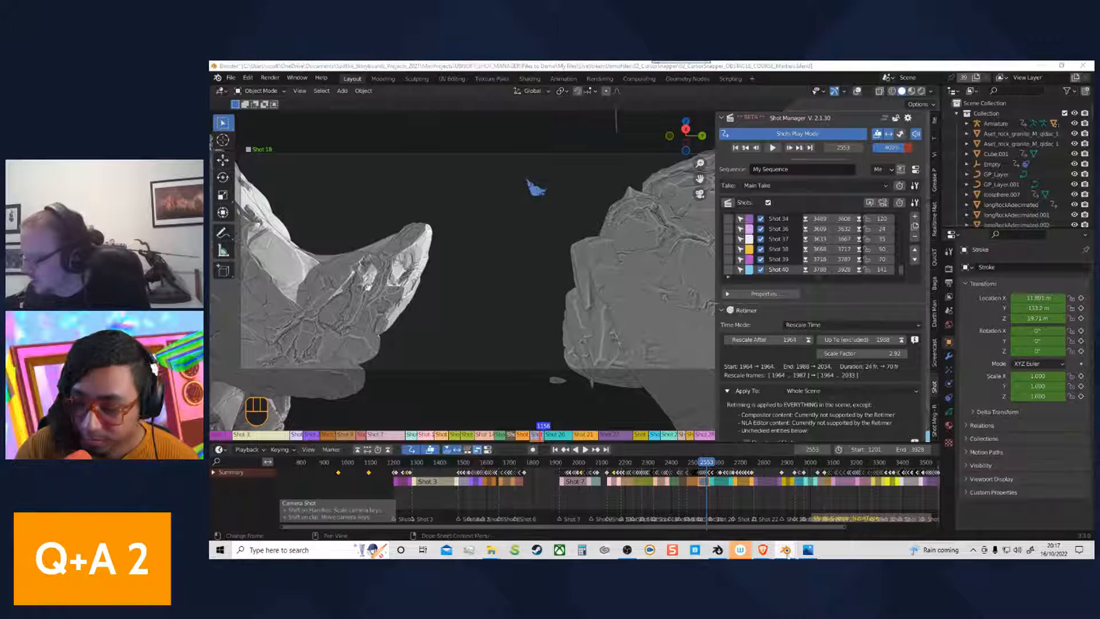
{"action": "left_click", "coordinate": [773, 516]}
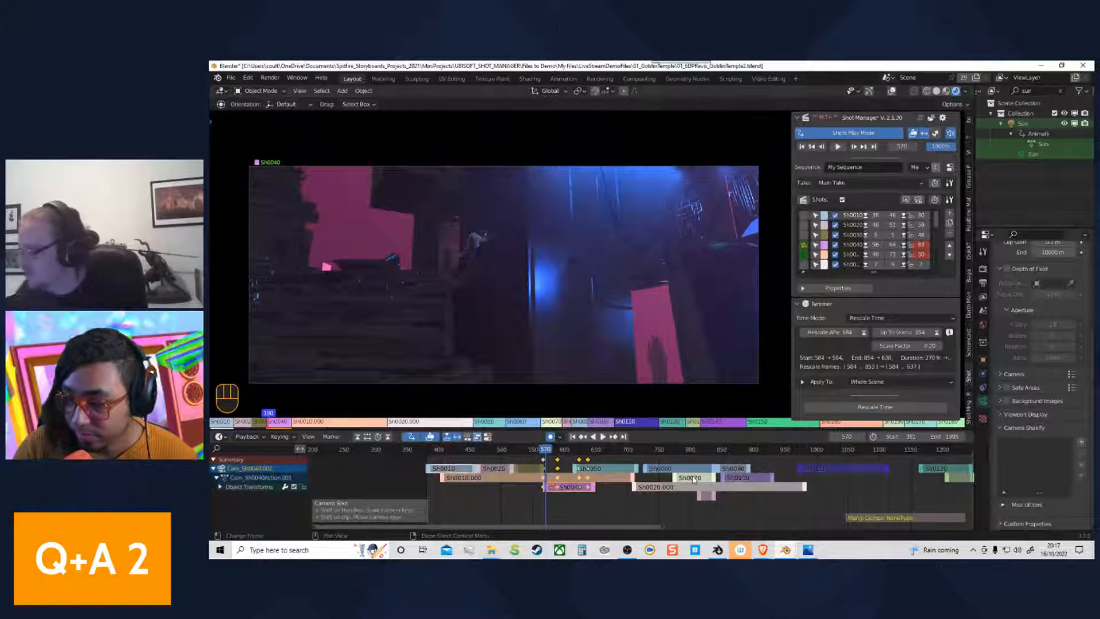
{"action": "left_click", "coordinate": [940, 146]}
{"action": "type", "text": "100"}
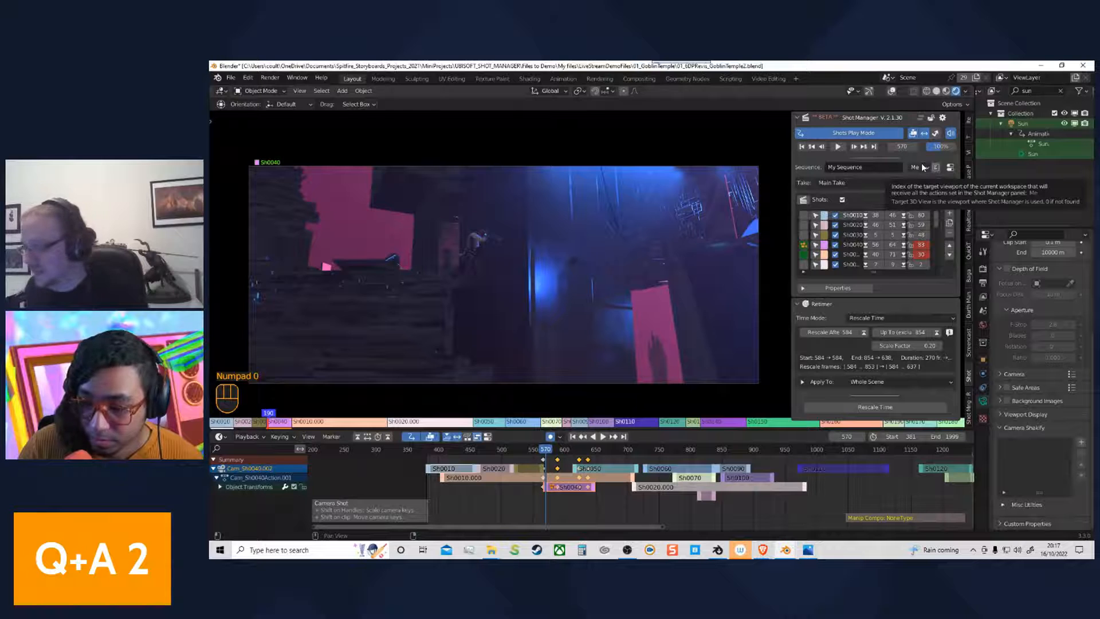
{"action": "key", "text": "ctrl+s"}
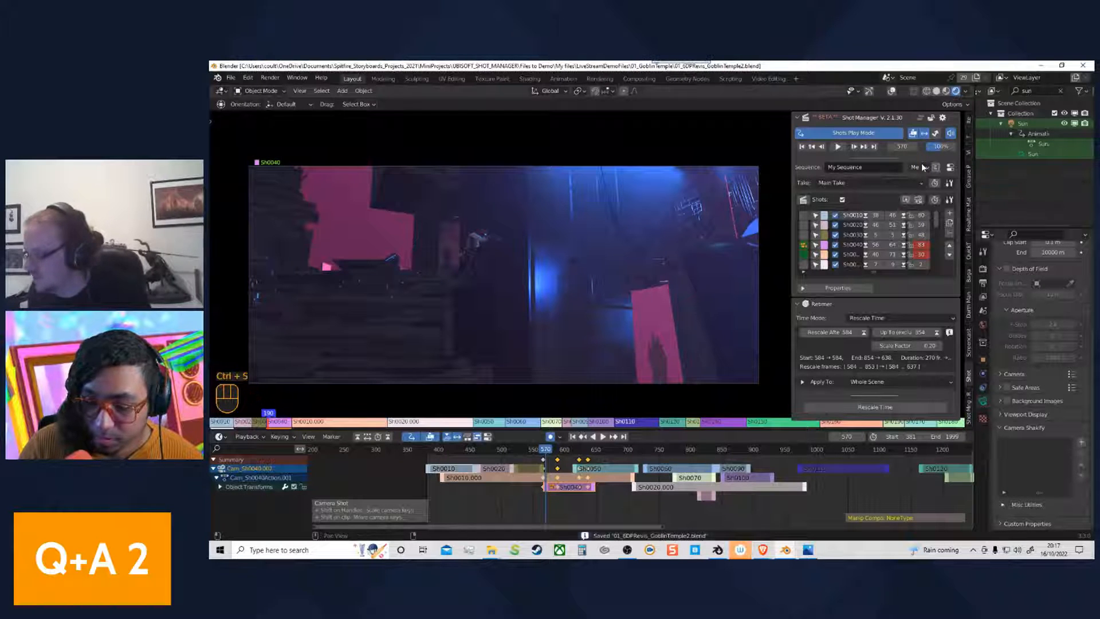
{"action": "left_click_drag", "start_coordinate": [549, 449], "coordinate": [576, 456]}
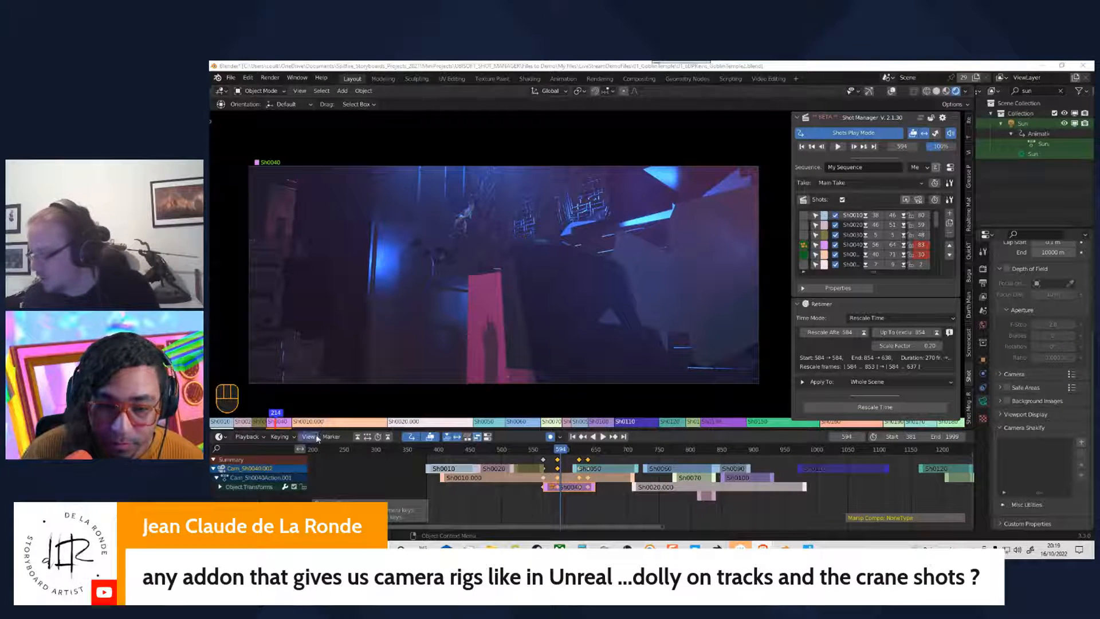
Step: Switch to the 02_CursorSnapper_OBSTACLE_COURSE_Markers file and leave the camera view to show the rocky terrain
{"action": "mouse_move", "coordinate": [786, 548]}
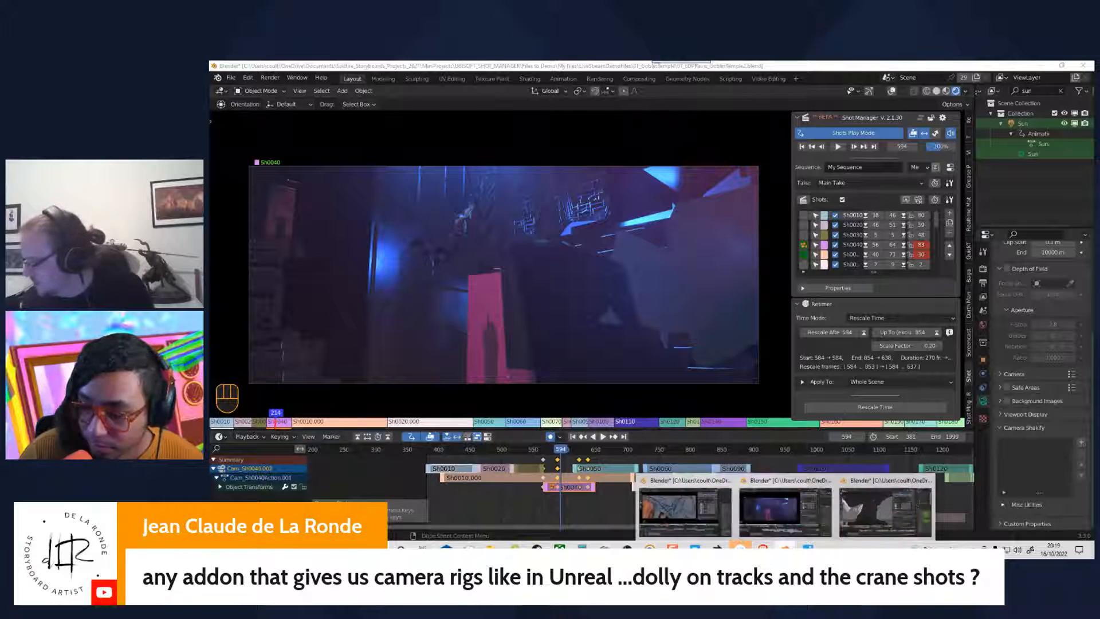
{"action": "left_click", "coordinate": [863, 510]}
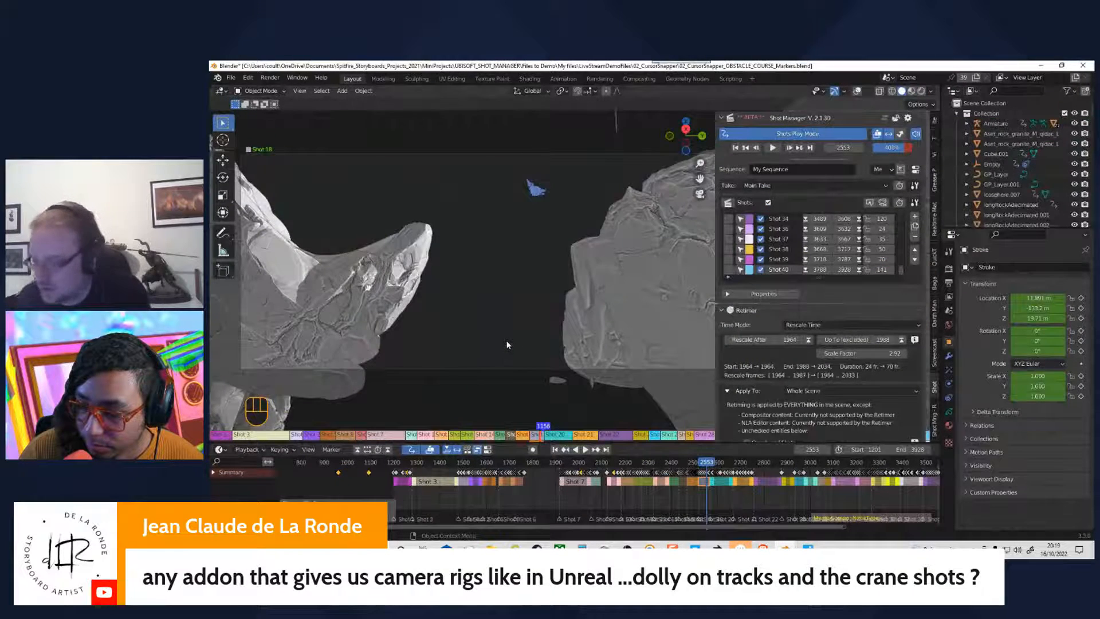
{"action": "key", "text": "KP_0"}
{"action": "mouse_move", "coordinate": [507, 345]}
{"action": "middle_mouse_down"}
{"action": "mouse_move", "coordinate": [526, 293]}
{"action": "mouse_move", "coordinate": [511, 332]}
{"action": "middle_mouse_up"}
{"action": "middle_click_drag", "start_coordinate": [504, 309], "coordinate": [415, 338], "text": "ctrl"}
{"action": "middle_click_drag", "start_coordinate": [404, 273], "coordinate": [401, 355], "text": "shift"}
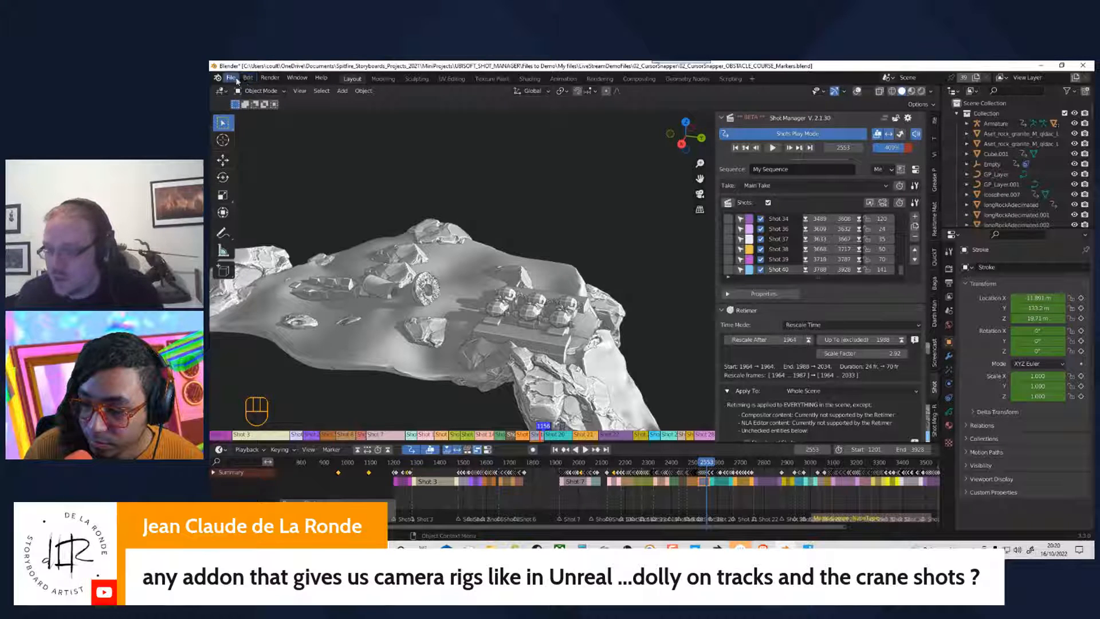
Step: Search the add-on preferences for "rig" and inspect the details of the Camera: Add Camera Rigs add-on
{"action": "left_click", "coordinate": [248, 82]}
{"action": "left_click", "coordinate": [271, 220]}
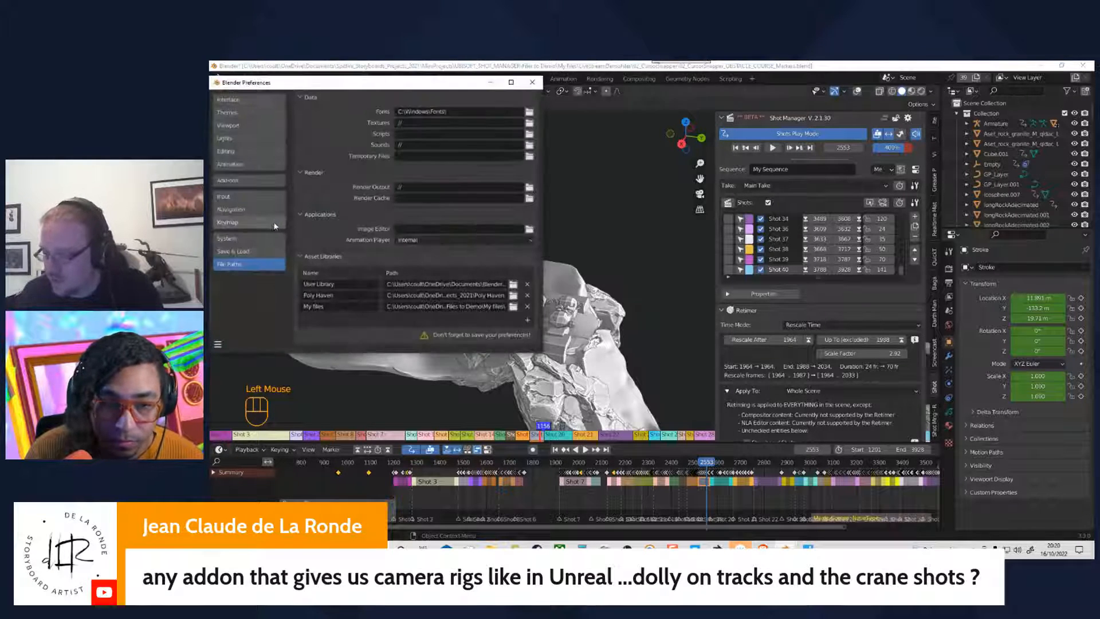
{"action": "left_click", "coordinate": [239, 182]}
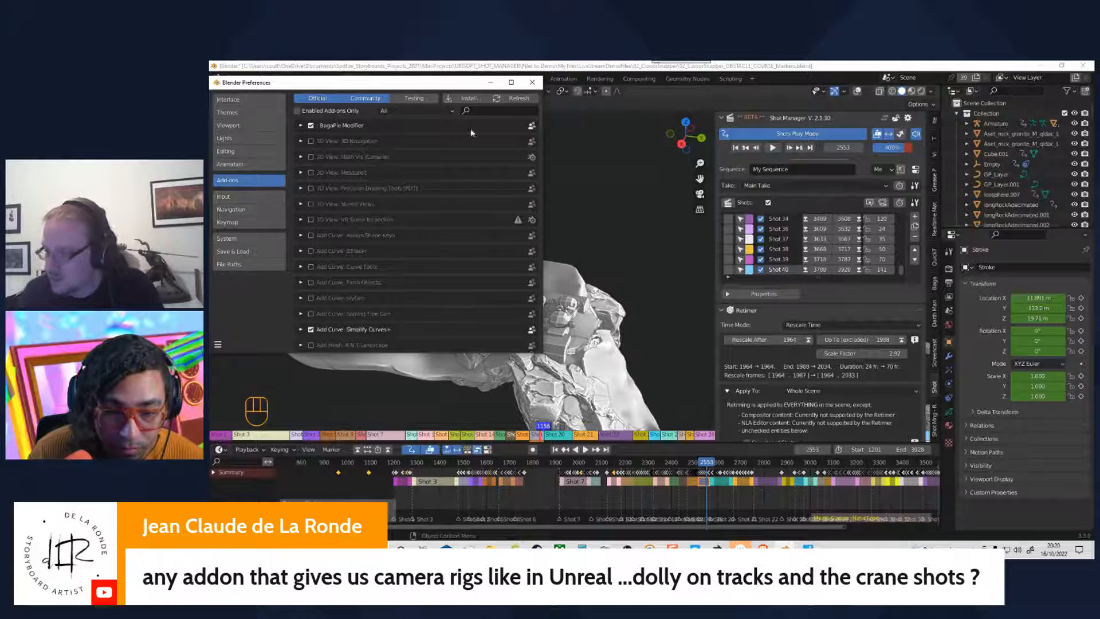
{"action": "left_click", "coordinate": [485, 112]}
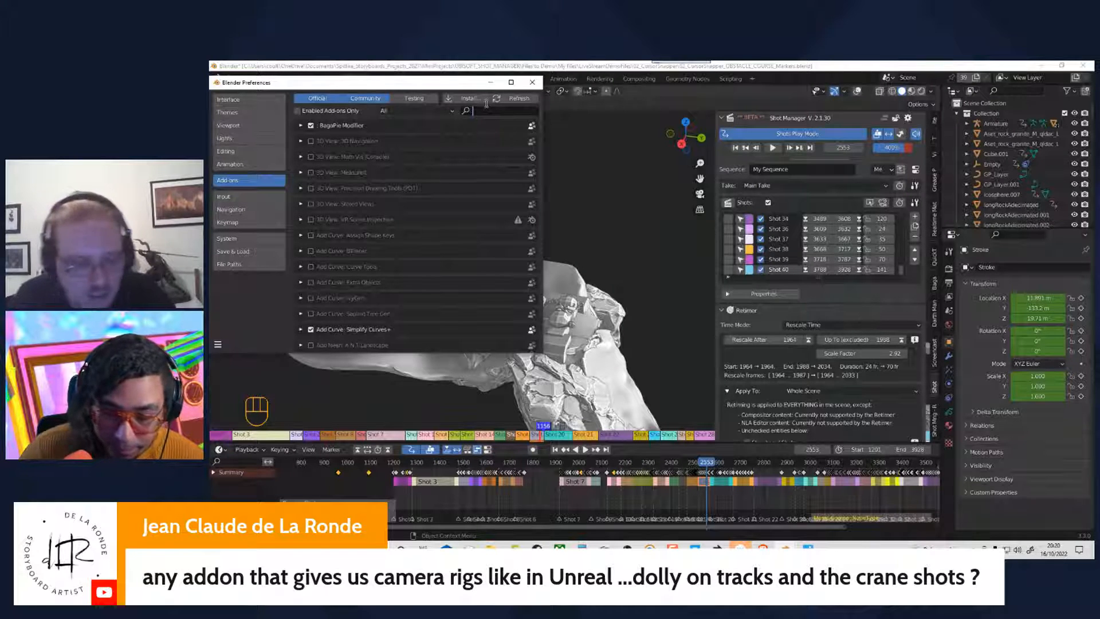
{"action": "type", "text": "rig"}
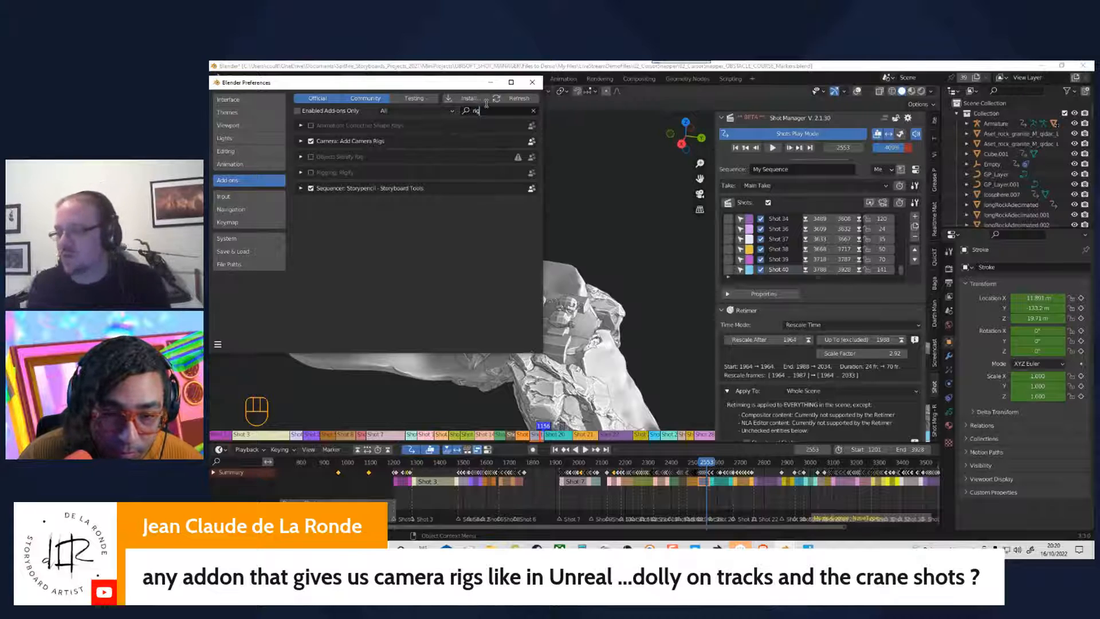
{"action": "left_click", "coordinate": [302, 141]}
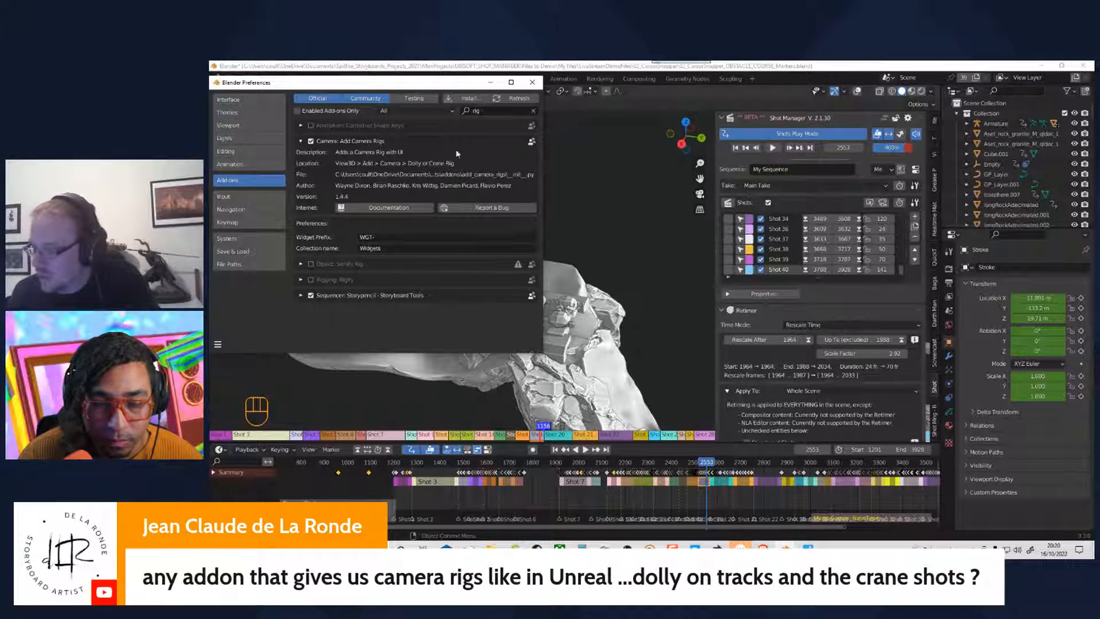
{"action": "left_click", "coordinate": [492, 83]}
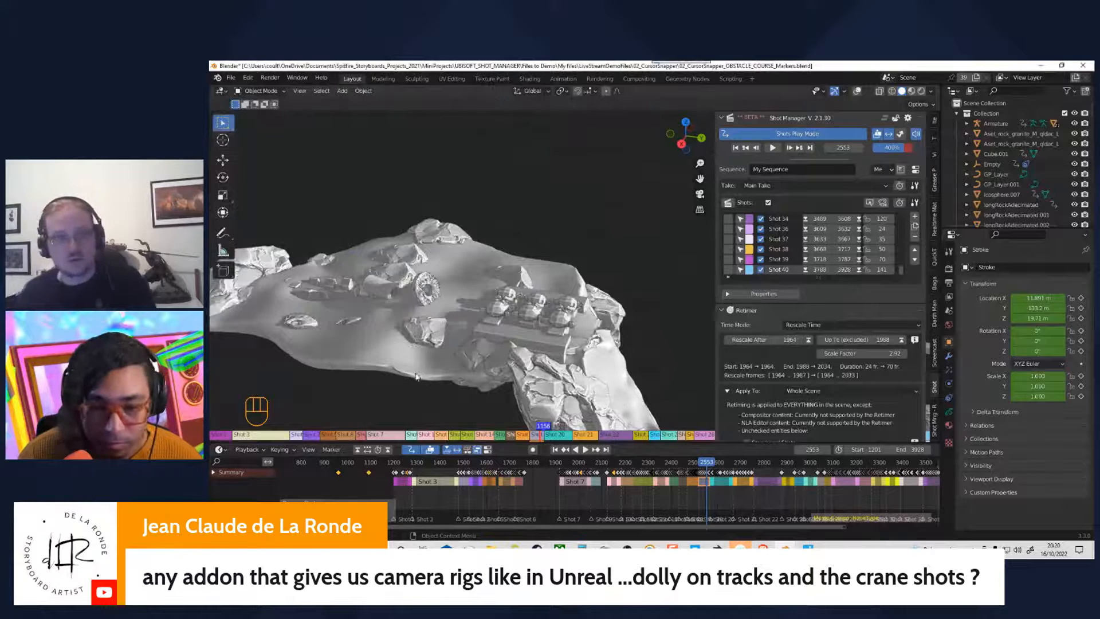
Step: Turn the viewport overlays on, place the 3D cursor on the rock near the ring and add a Crane Camera Rig there
{"action": "middle_click_drag", "start_coordinate": [416, 376], "coordinate": [494, 281]}
{"action": "right_click", "coordinate": [482, 261], "text": "shift"}
{"action": "middle_click_drag", "start_coordinate": [495, 282], "coordinate": [500, 218], "text": "ctrl"}
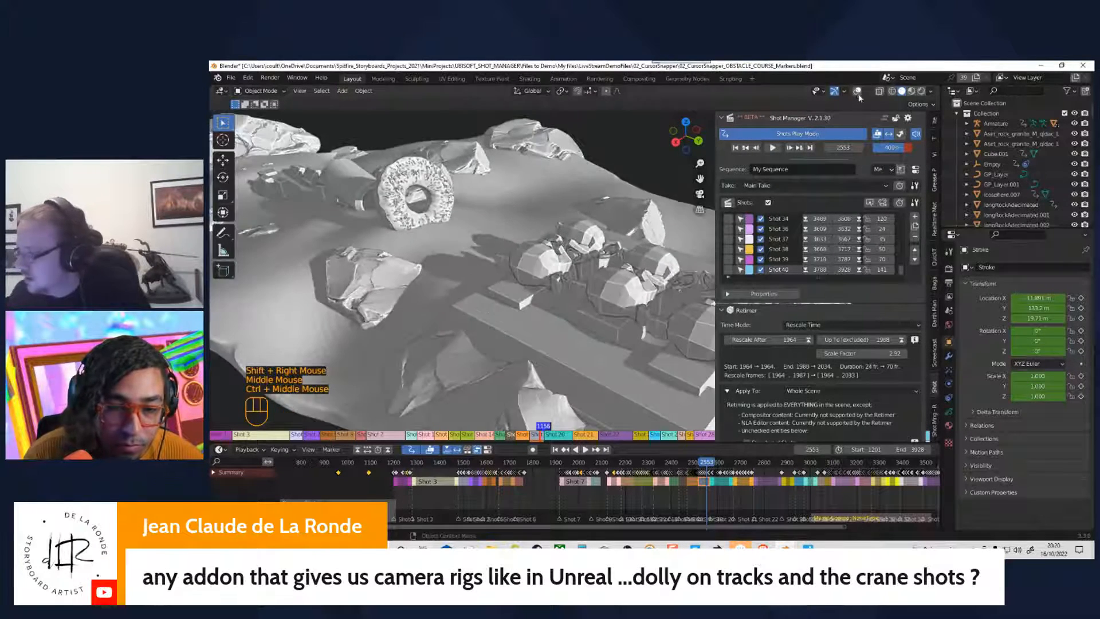
{"action": "left_click", "coordinate": [858, 93]}
{"action": "right_click", "coordinate": [379, 299], "text": "shift"}
{"action": "middle_click_drag", "start_coordinate": [384, 324], "coordinate": [431, 311], "text": "shift"}
{"action": "key", "text": "shift+a"}
{"action": "mouse_move", "coordinate": [427, 323]}
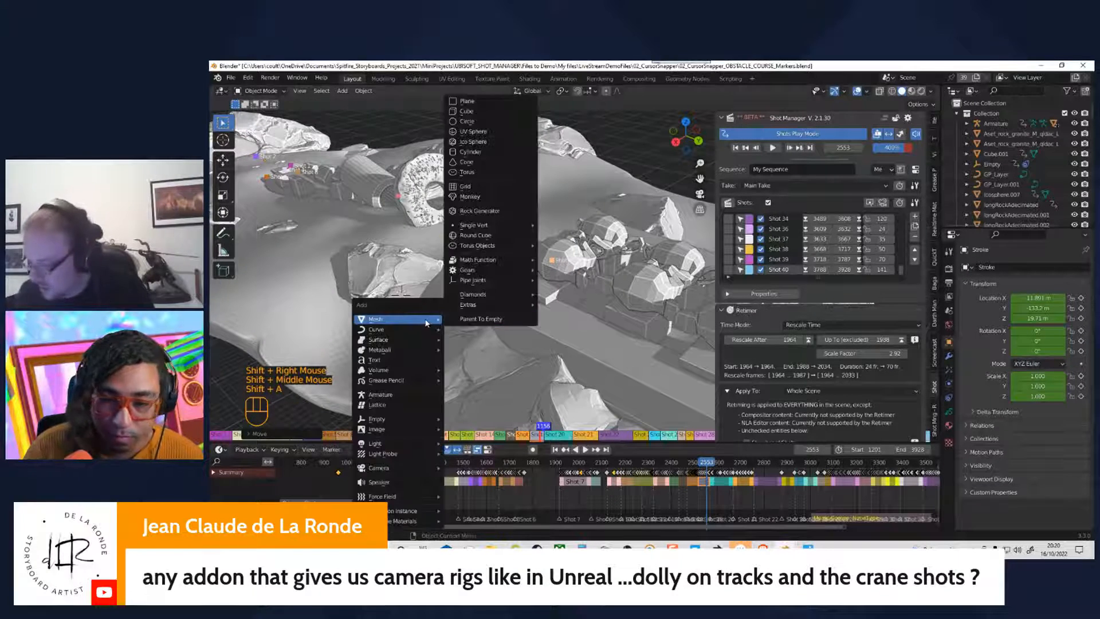
{"action": "mouse_move", "coordinate": [418, 468]}
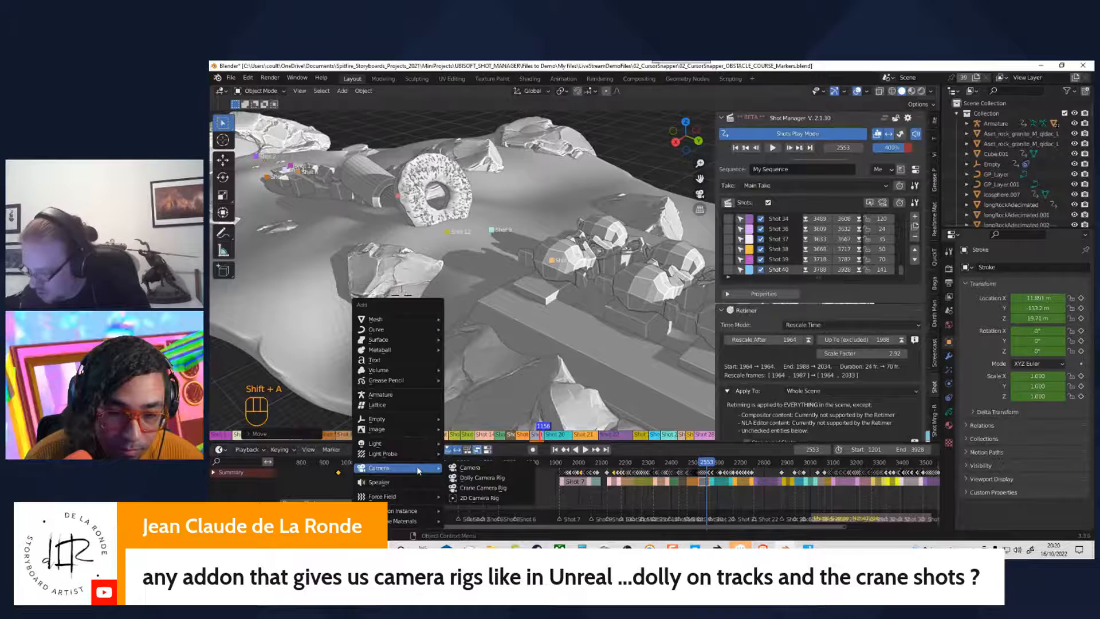
{"action": "left_click", "coordinate": [500, 493]}
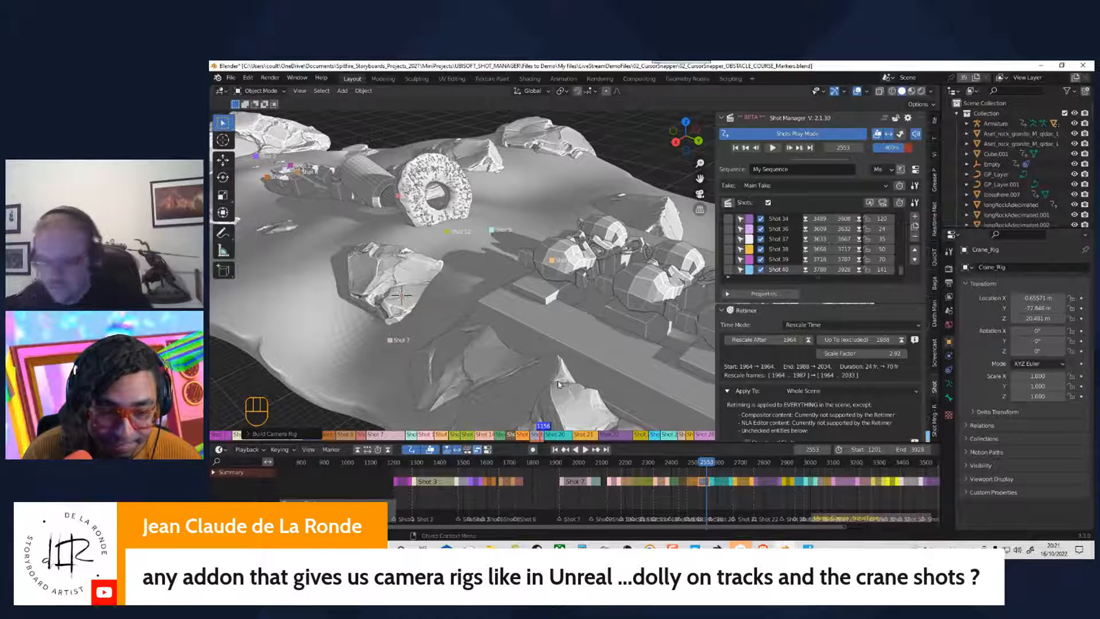
Step: Enable the Extras overlay so cameras are drawn in the viewport around the crane rig
{"action": "key", "text": "KP_Decimal"}
{"action": "middle_click_drag", "start_coordinate": [562, 386], "coordinate": [778, 162]}
{"action": "left_click", "coordinate": [868, 92]}
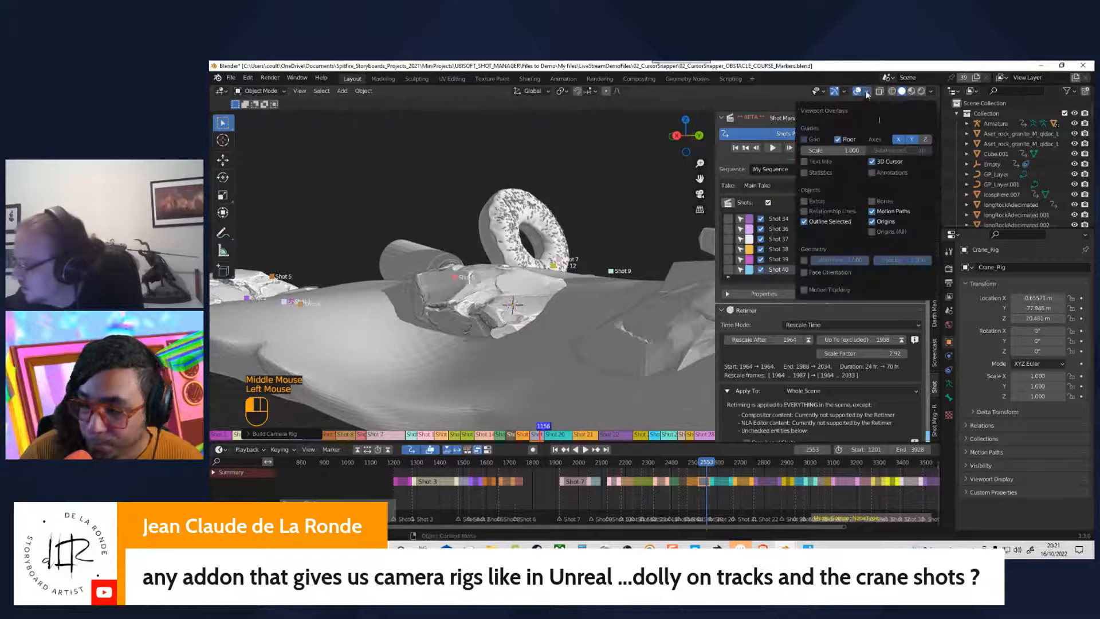
{"action": "left_click", "coordinate": [804, 201]}
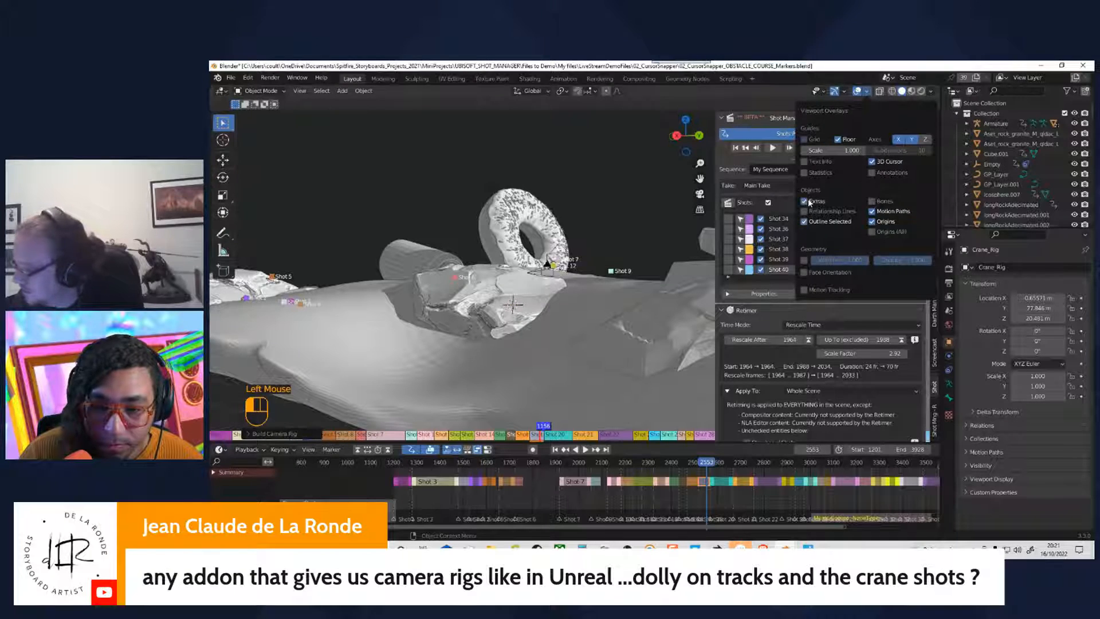
{"action": "middle_click_drag", "start_coordinate": [573, 324], "coordinate": [607, 333]}
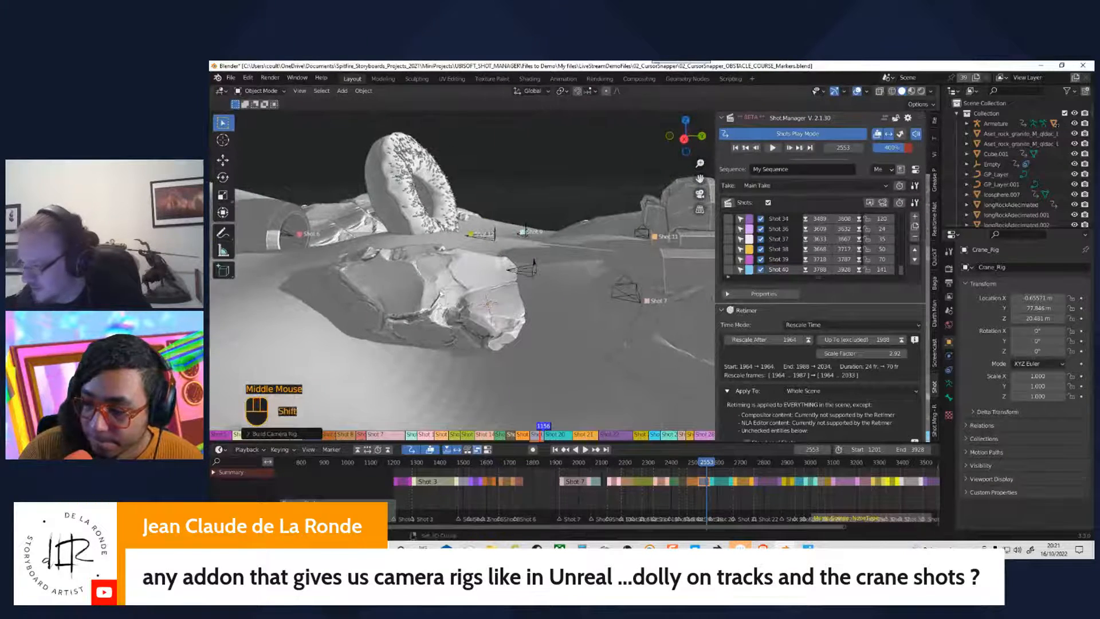
Step: Move the 3D cursor to a new spot on the rock and add a second Crane Camera Rig there
{"action": "right_click", "coordinate": [426, 287], "text": "shift"}
{"action": "middle_click_drag", "start_coordinate": [426, 287], "coordinate": [524, 366], "text": "shift"}
{"action": "key", "text": "shift"}
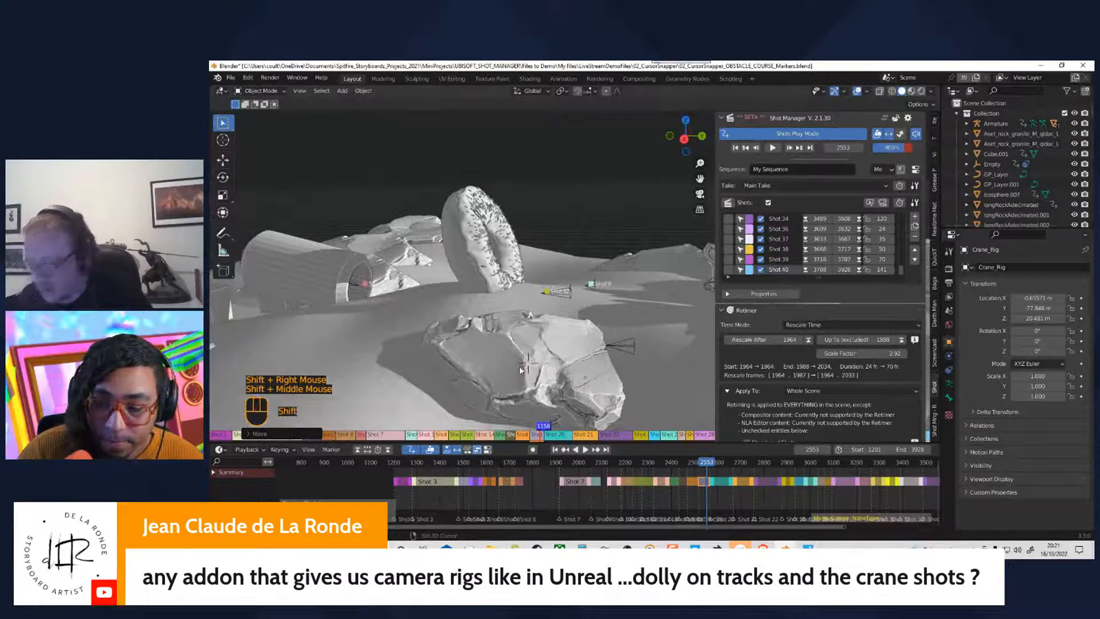
{"action": "key", "text": "shift+a"}
{"action": "mouse_move", "coordinate": [528, 369]}
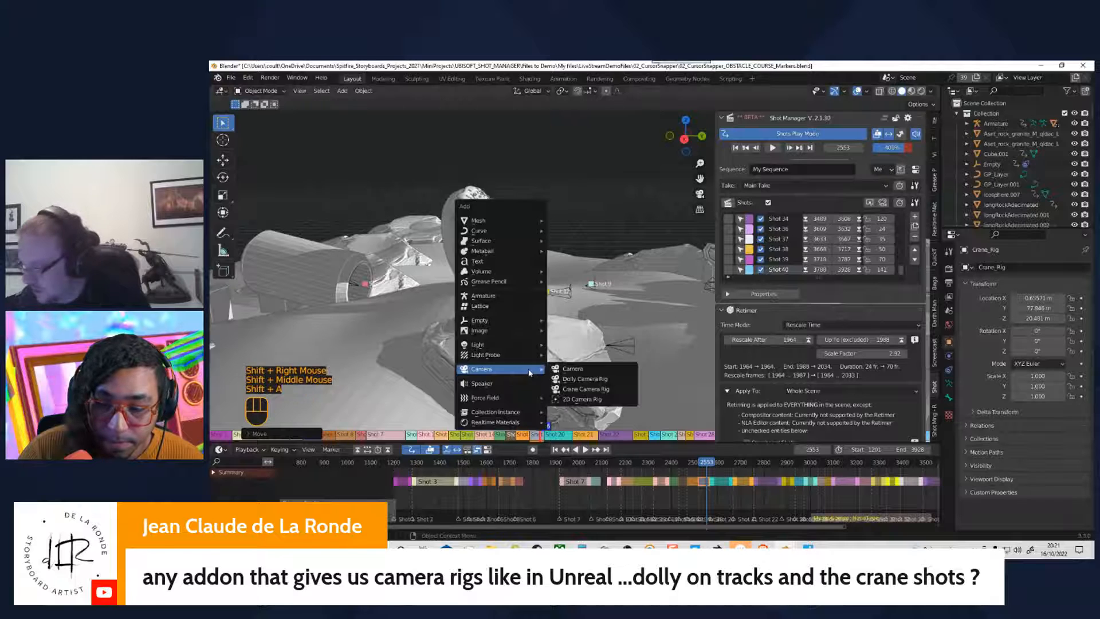
{"action": "left_click", "coordinate": [586, 392]}
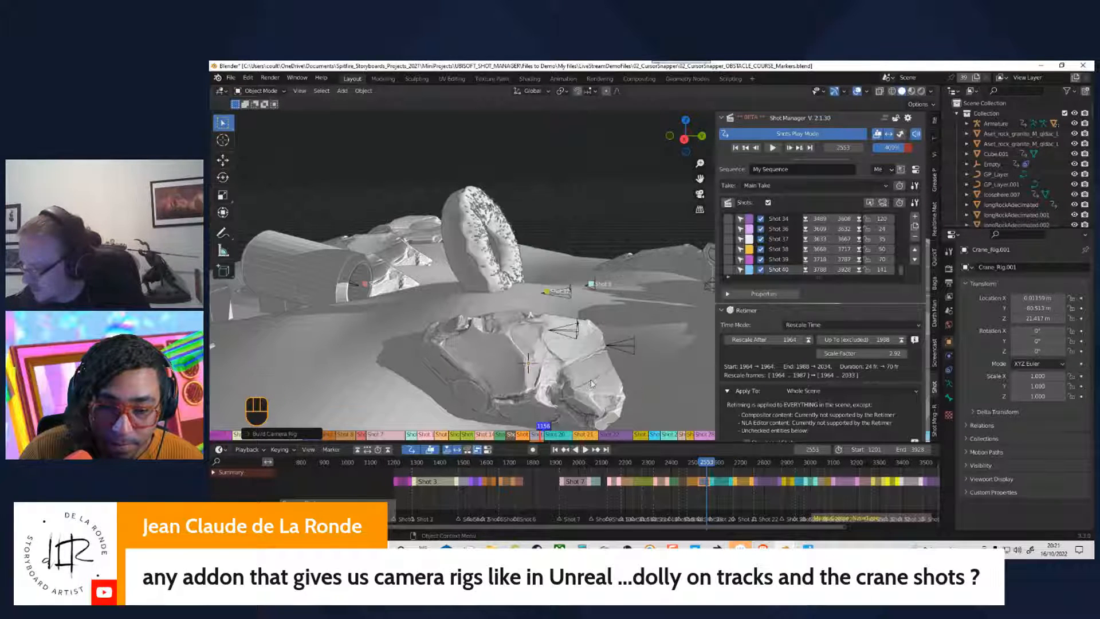
Step: Select the second crane rig's camera and look through it as the active camera
{"action": "mouse_move", "coordinate": [591, 383]}
{"action": "middle_mouse_down"}
{"action": "mouse_move", "coordinate": [583, 315]}
{"action": "mouse_move", "coordinate": [586, 381]}
{"action": "middle_mouse_up"}
{"action": "left_click", "coordinate": [580, 338]}
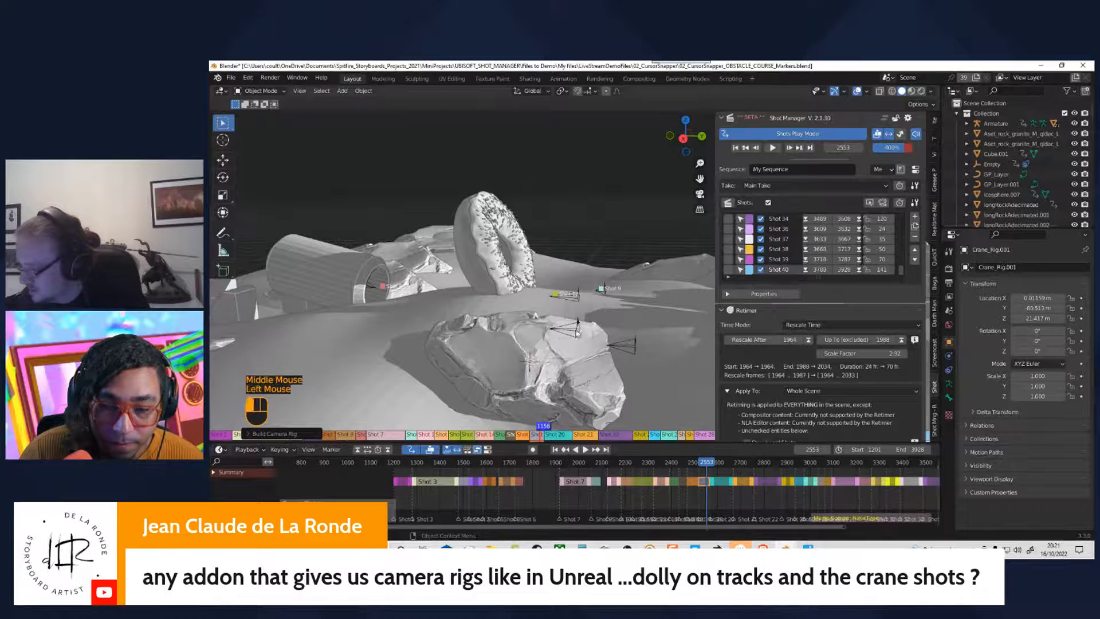
{"action": "key", "text": "KP_0"}
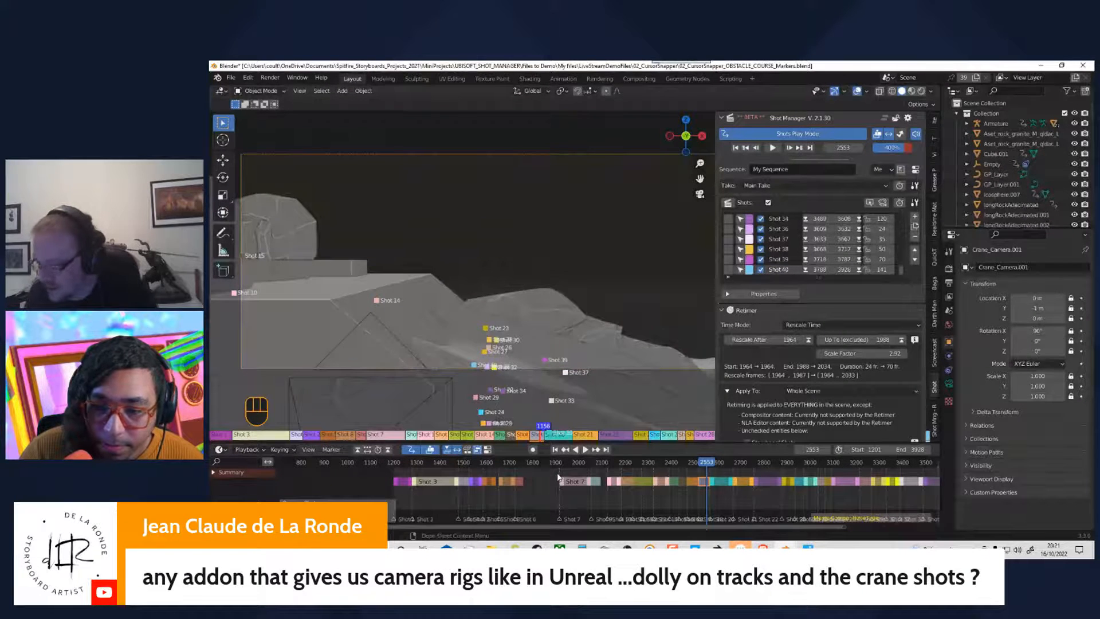
Step: Lock the camera to the view and try to move the crane camera by navigating in its camera view
{"action": "middle_click_drag", "start_coordinate": [555, 324], "coordinate": [605, 335], "text": "shift"}
{"action": "left_click", "coordinate": [886, 205]}
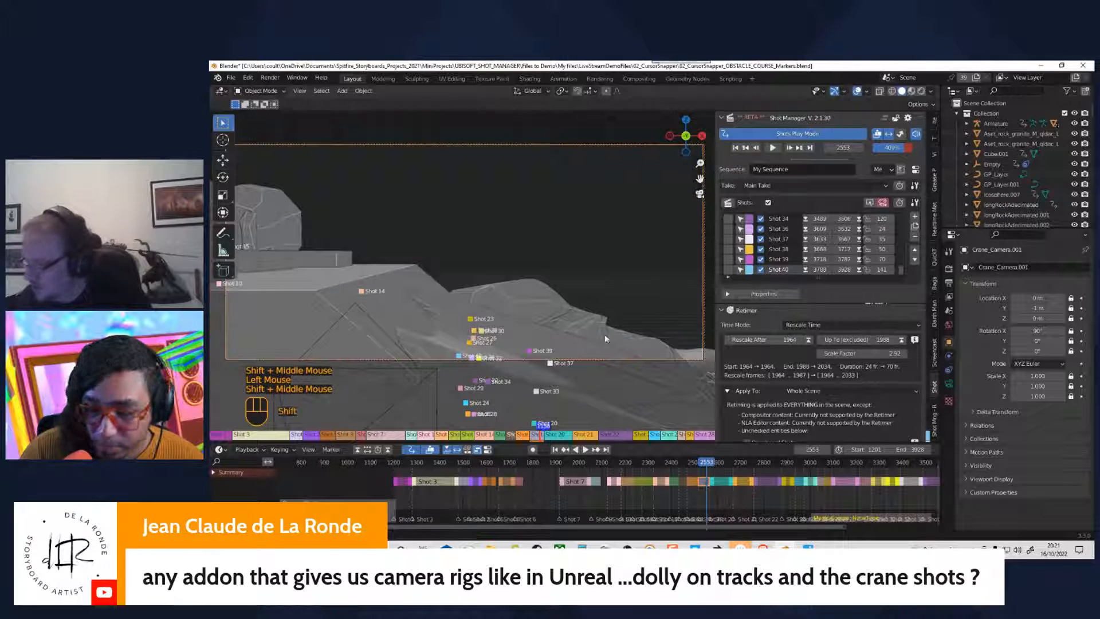
{"action": "middle_click_drag", "start_coordinate": [493, 319], "coordinate": [533, 306], "text": "shift"}
{"action": "middle_click", "coordinate": [510, 319]}
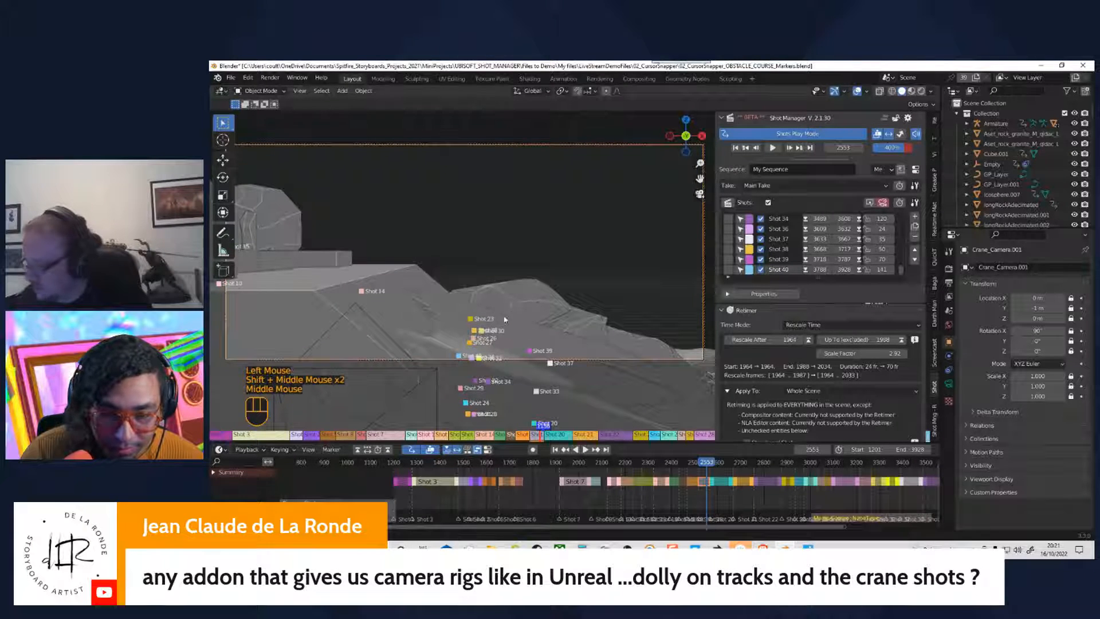
{"action": "left_click", "coordinate": [883, 204]}
{"action": "left_click", "coordinate": [884, 204]}
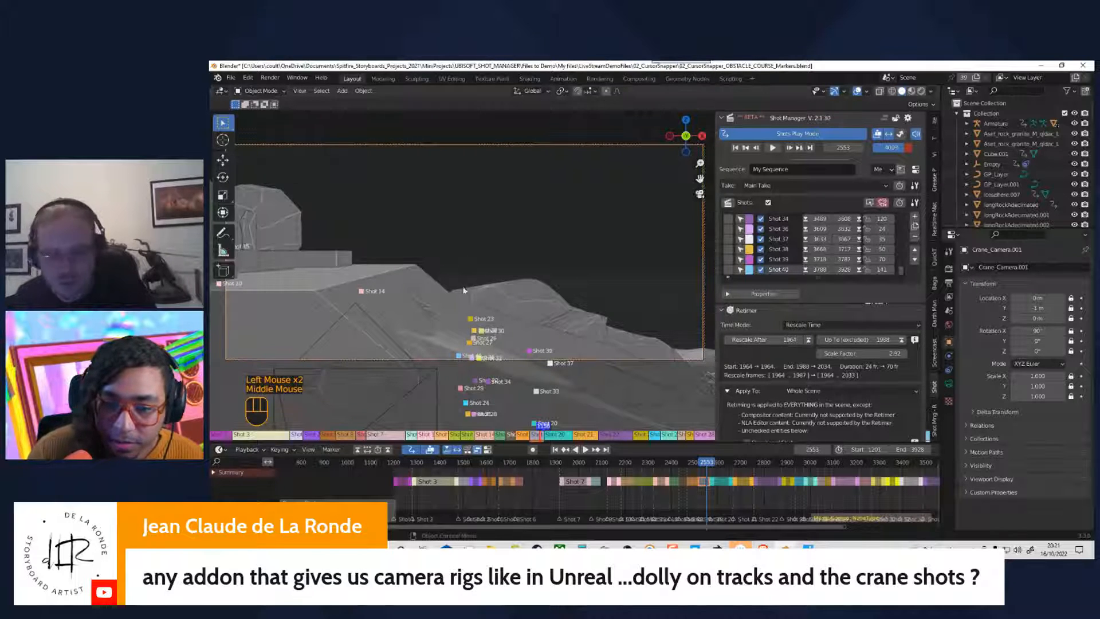
{"action": "key", "text": "Tab"}
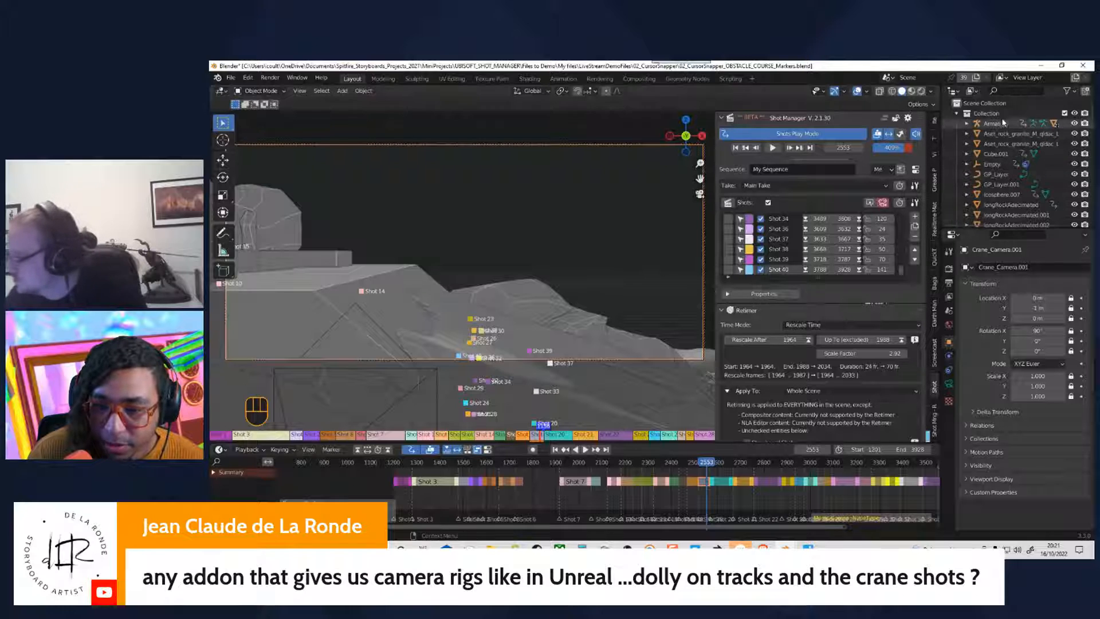
Step: Locate Crane_Camera.001 in the scene hierarchy, expand it and select its camera data
{"action": "left_click", "coordinate": [1017, 92]}
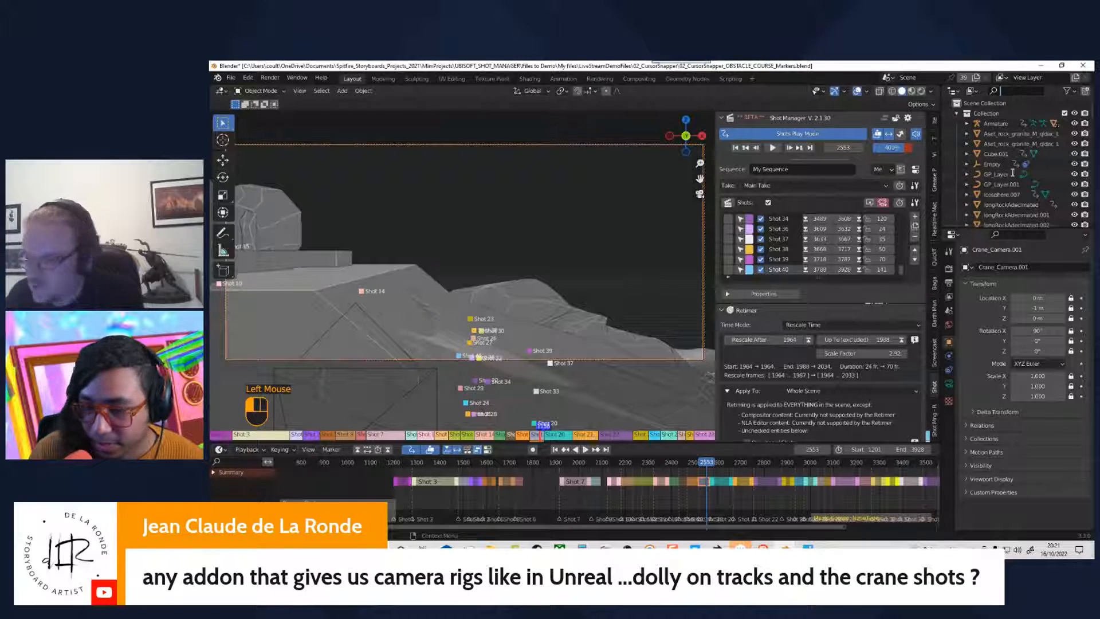
{"action": "key", "text": "KP_Decimal"}
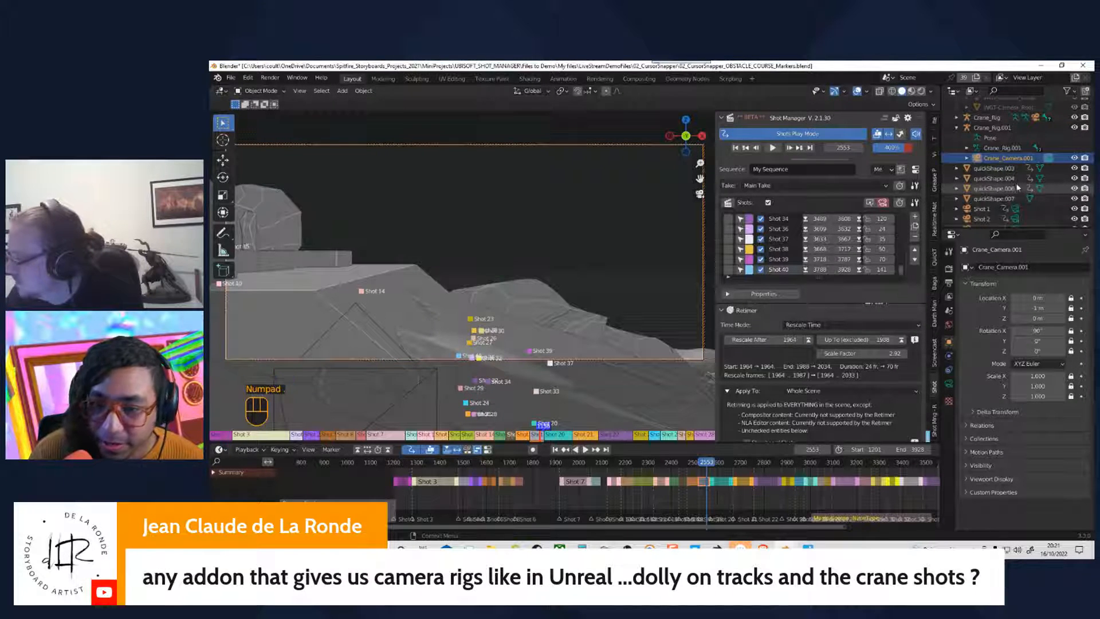
{"action": "left_click", "coordinate": [967, 159]}
{"action": "left_click", "coordinate": [1025, 169]}
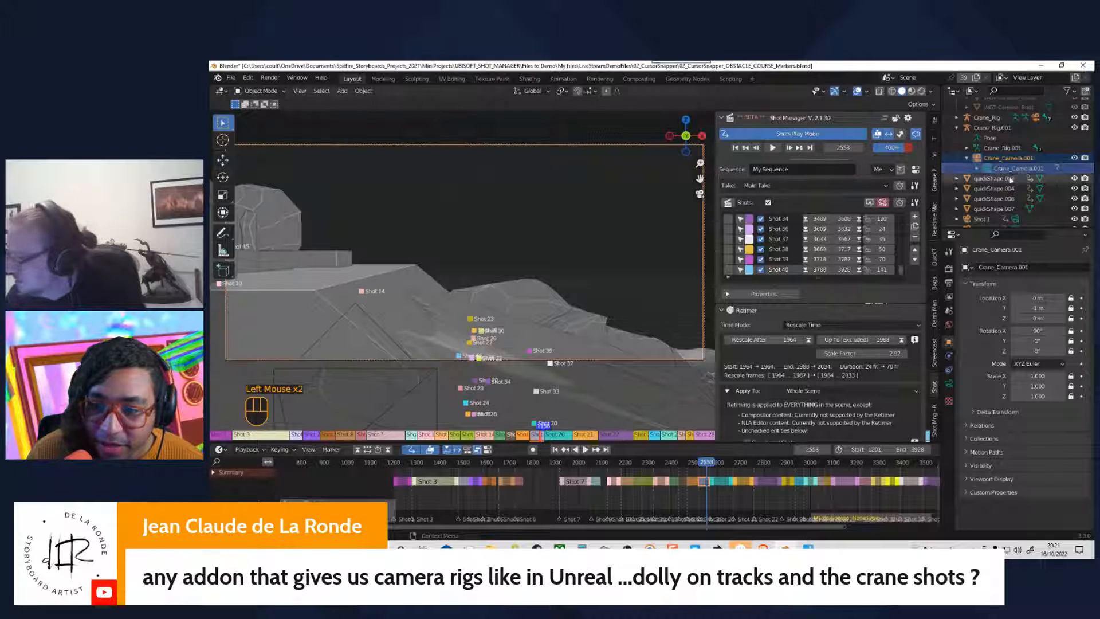
Step: Switch to Standard Play Mode, hide the timeline's shot stack and try again to move the view-locked crane camera
{"action": "left_click", "coordinate": [416, 452]}
{"action": "left_click", "coordinate": [430, 450]}
{"action": "middle_click", "coordinate": [564, 309]}
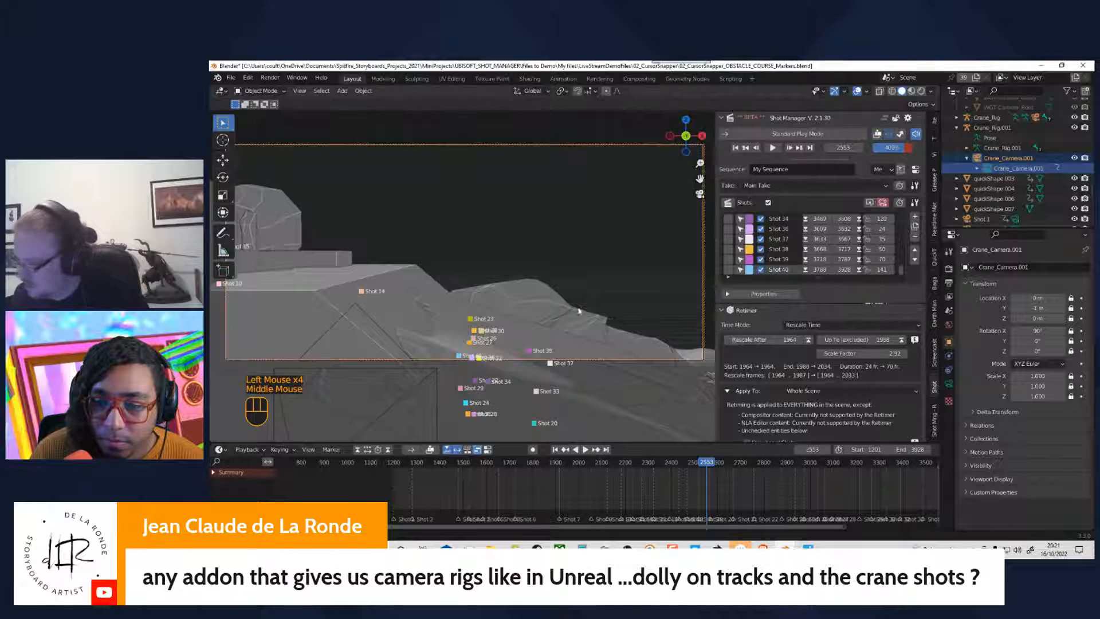
{"action": "left_click", "coordinate": [885, 205]}
{"action": "left_click", "coordinate": [885, 205]}
{"action": "middle_click", "coordinate": [656, 280]}
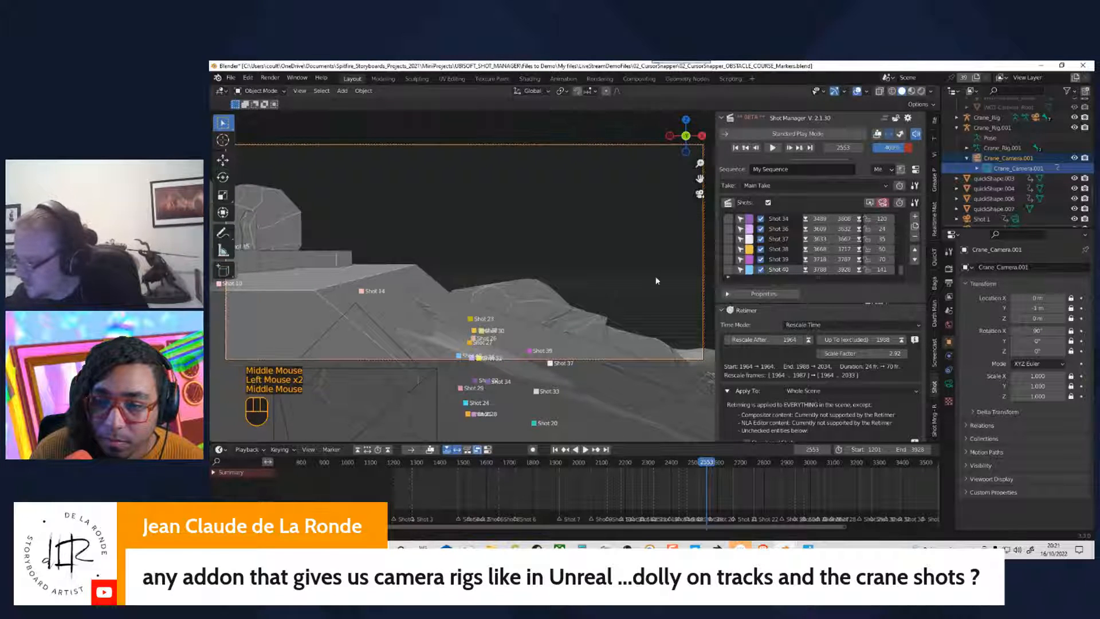
{"action": "middle_click_drag", "start_coordinate": [569, 292], "coordinate": [423, 325]}
{"action": "middle_click_drag", "start_coordinate": [453, 318], "coordinate": [545, 295]}
{"action": "middle_click_drag", "start_coordinate": [510, 291], "coordinate": [427, 295]}
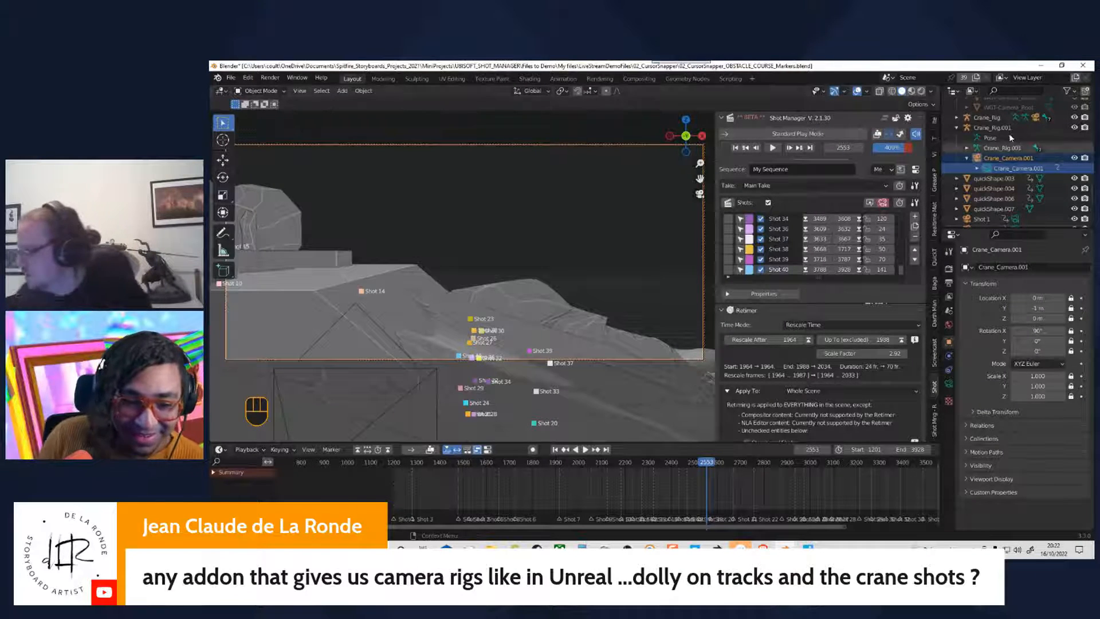
Step: Minimise the open windows, start a separate Blender 3.2.0 session from Blender Launcher and dismiss its splash screen
{"action": "left_click", "coordinate": [1040, 66]}
{"action": "left_click", "coordinate": [1040, 68]}
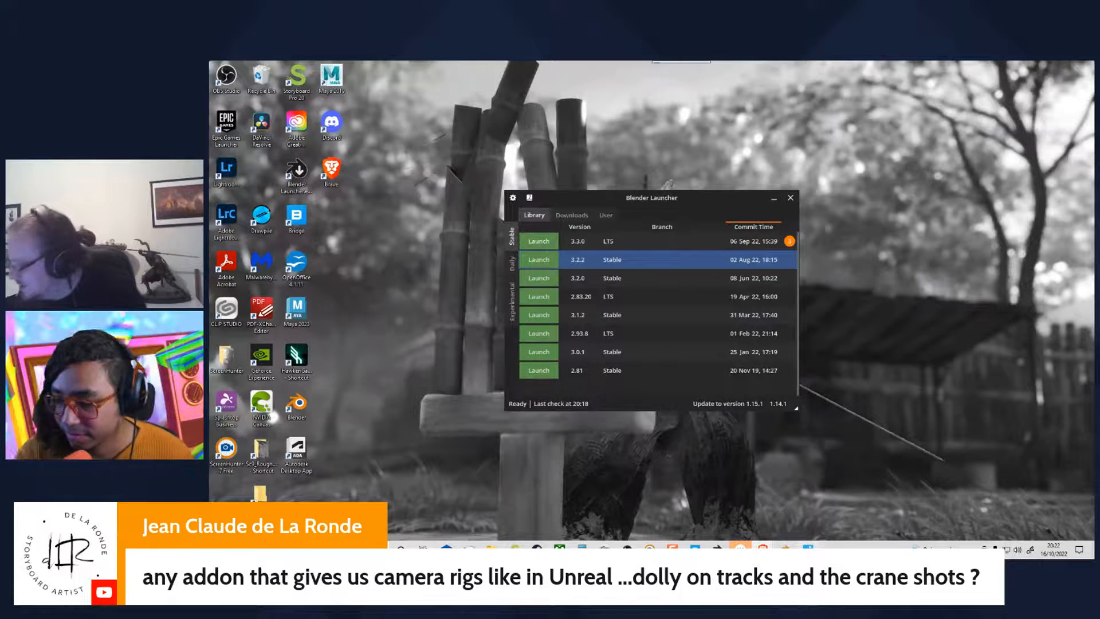
{"action": "left_click", "coordinate": [539, 280]}
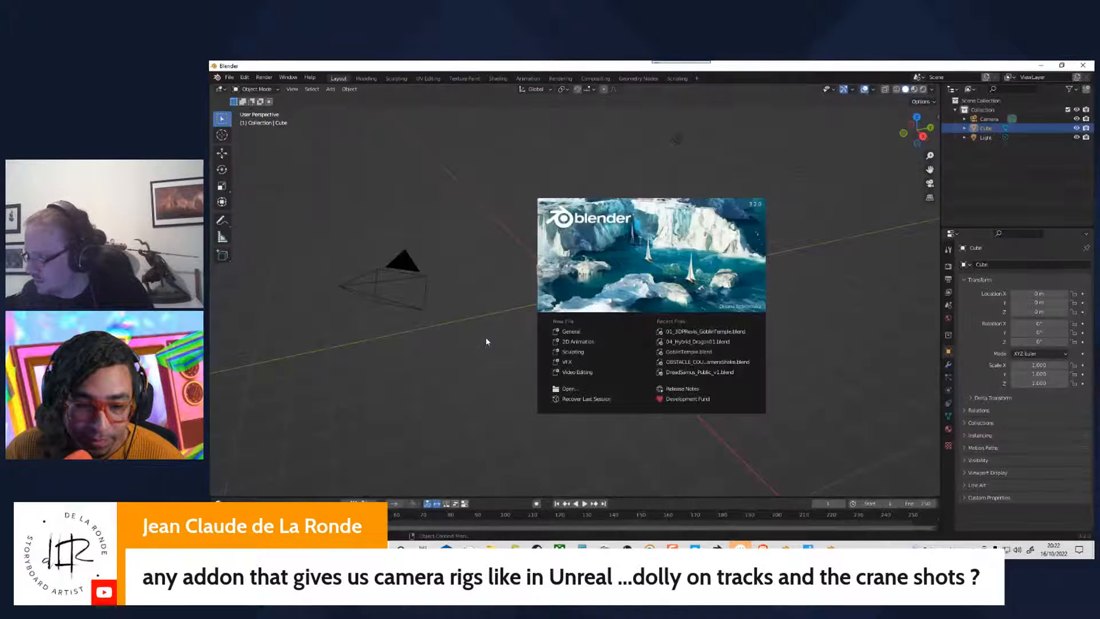
{"action": "left_click", "coordinate": [479, 345]}
{"action": "middle_click_drag", "start_coordinate": [456, 359], "coordinate": [433, 321]}
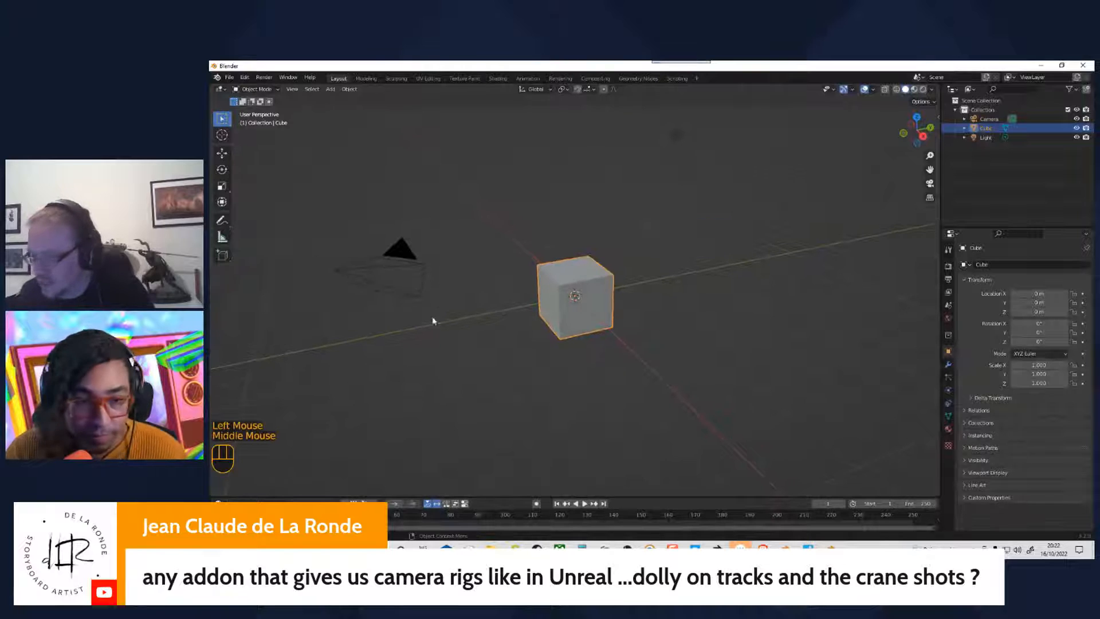
Step: Find the Camera: Add Camera Rigs add-on by searching for "rig" in the preferences, enable it and close the preferences
{"action": "left_click", "coordinate": [245, 77]}
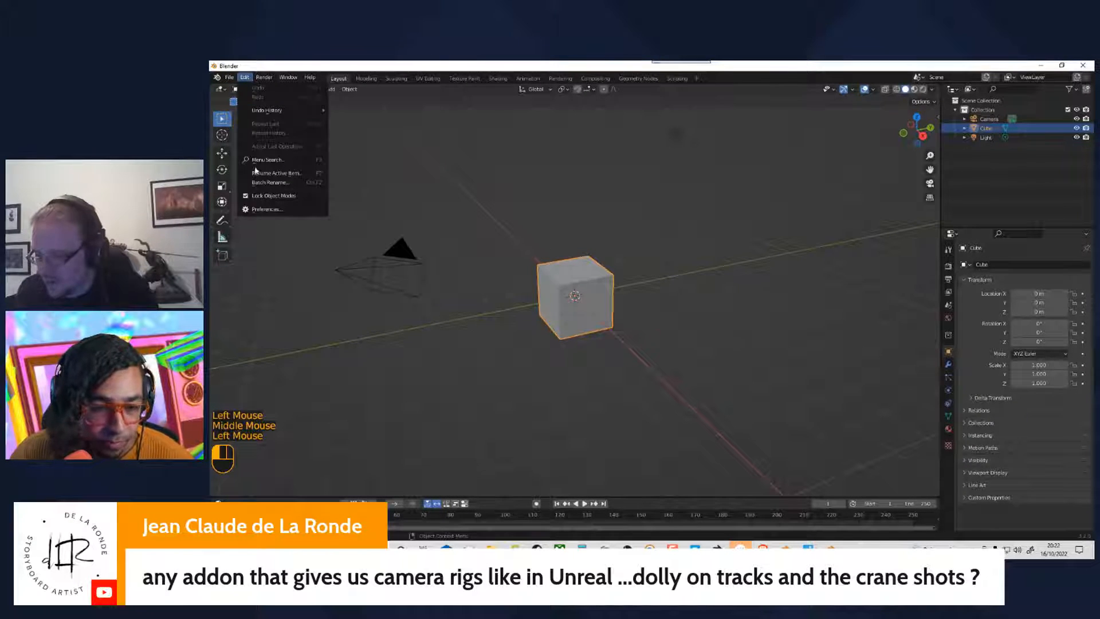
{"action": "left_click", "coordinate": [266, 210]}
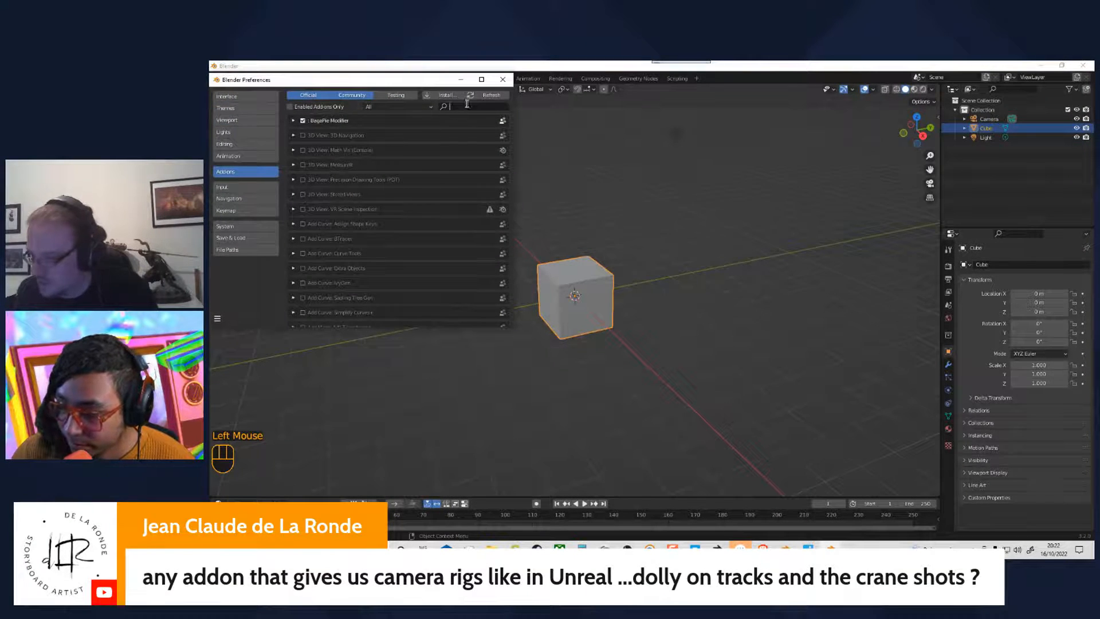
{"action": "type", "text": "rig"}
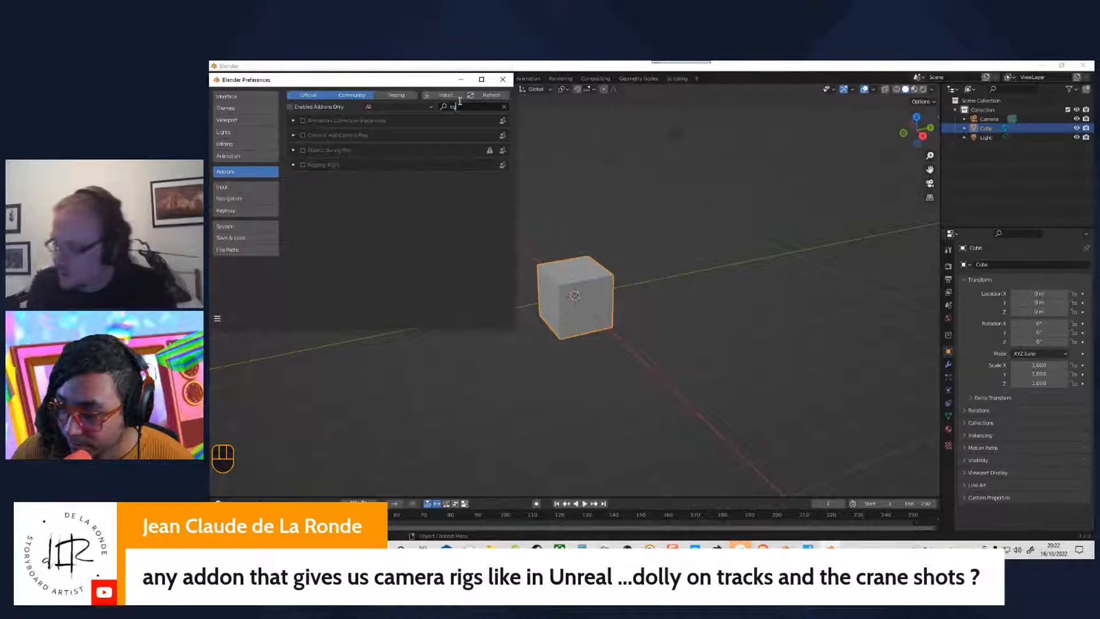
{"action": "left_click", "coordinate": [303, 135]}
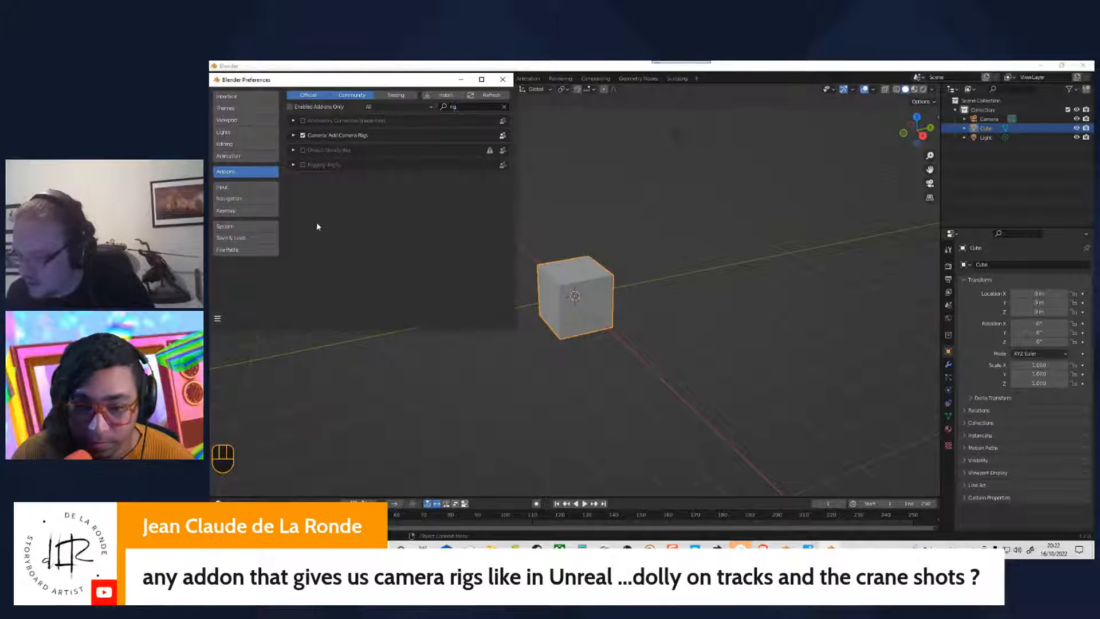
{"action": "left_click", "coordinate": [502, 79]}
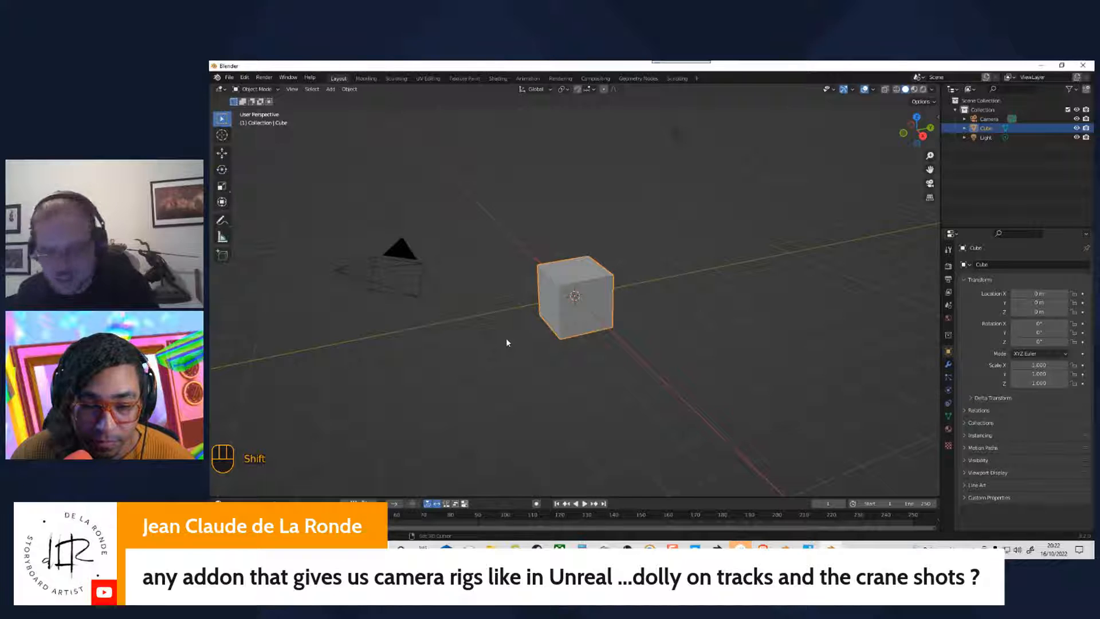
Step: Delete the default scene objects and add a Crane Camera Rig to the empty scene
{"action": "left_click_drag", "start_coordinate": [290, 234], "coordinate": [764, 378]}
{"action": "key", "text": "Delete"}
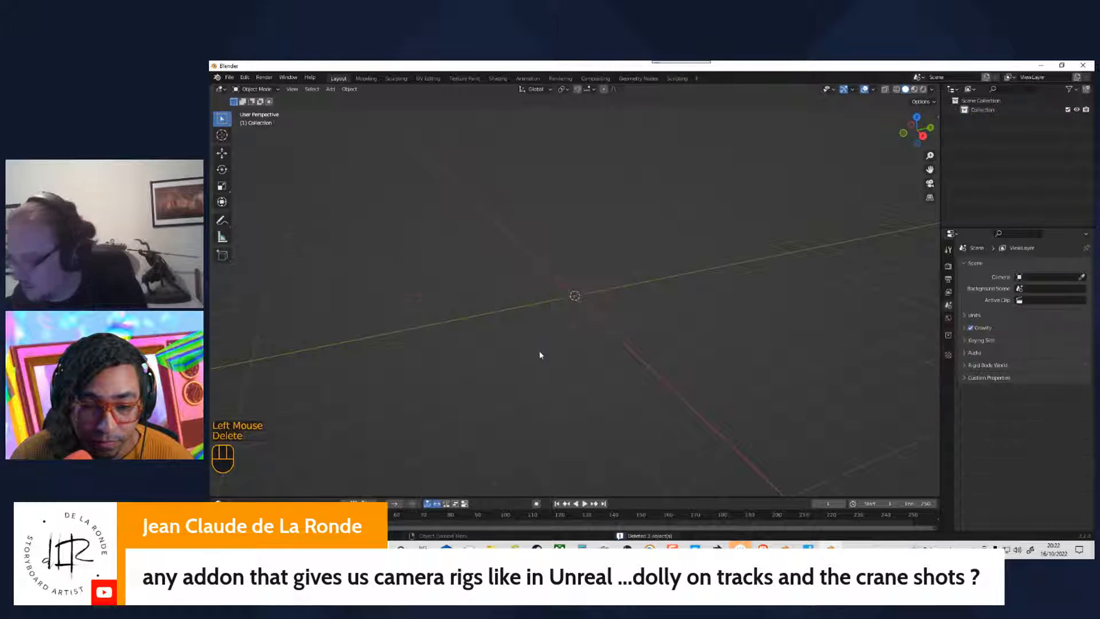
{"action": "key", "text": "shift+a"}
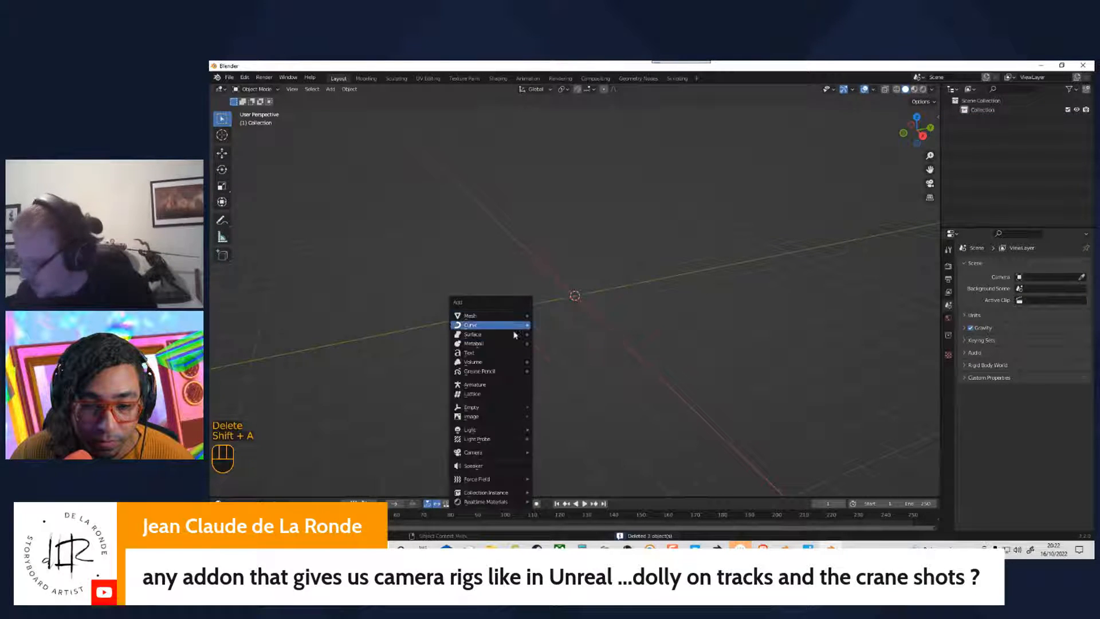
{"action": "mouse_move", "coordinate": [487, 452]}
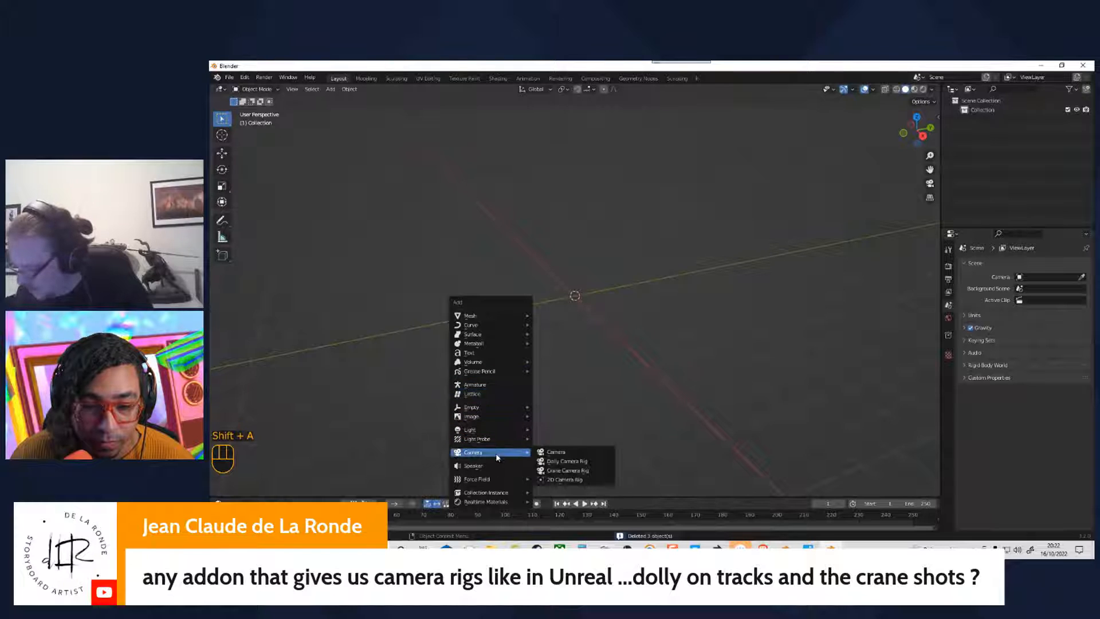
{"action": "left_click", "coordinate": [567, 471]}
{"action": "middle_click_drag", "start_coordinate": [589, 465], "coordinate": [551, 371], "text": "shift"}
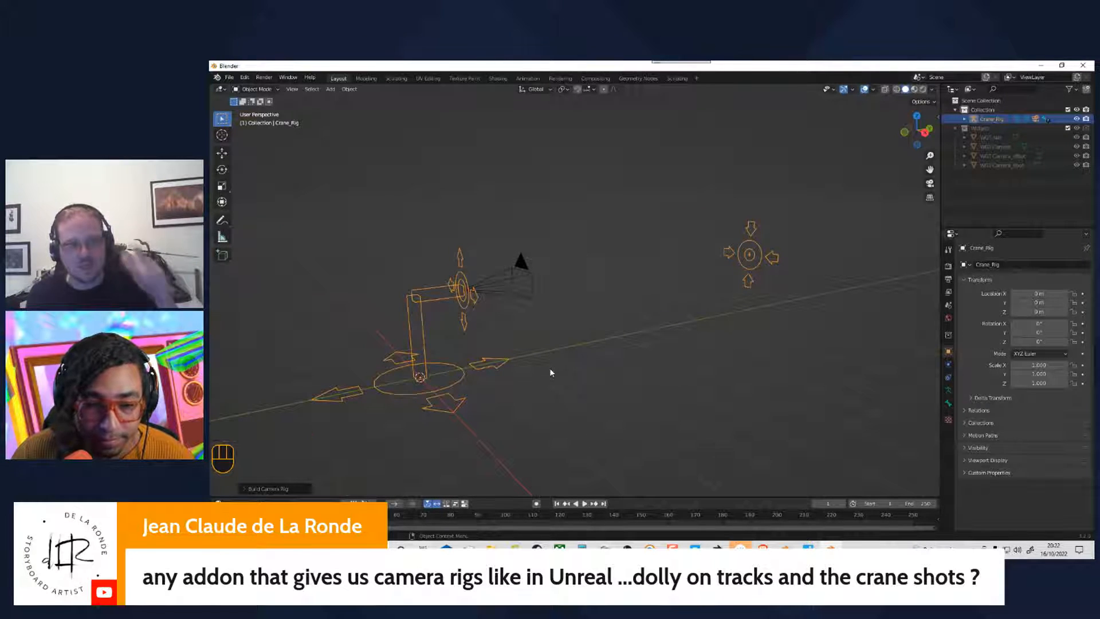
Step: Switch back to 02_CursorSnapper_OBSTACLE_COURSE_Markers.blend, check the viewport gizmo and overlay options and close its Preferences window
{"action": "left_click", "coordinate": [831, 551]}
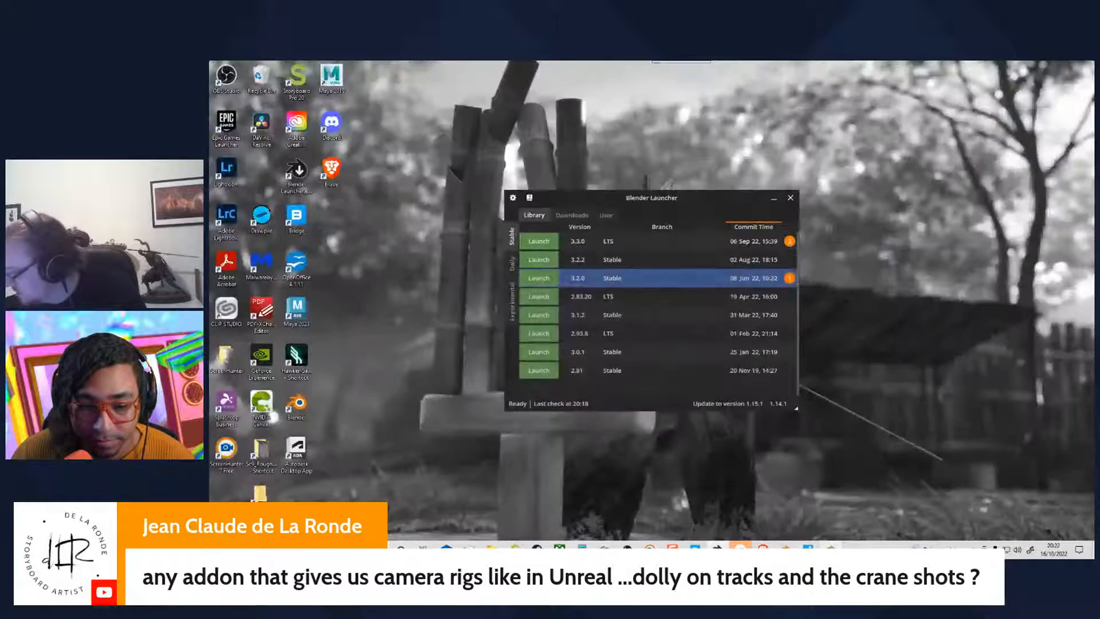
{"action": "mouse_move", "coordinate": [785, 550]}
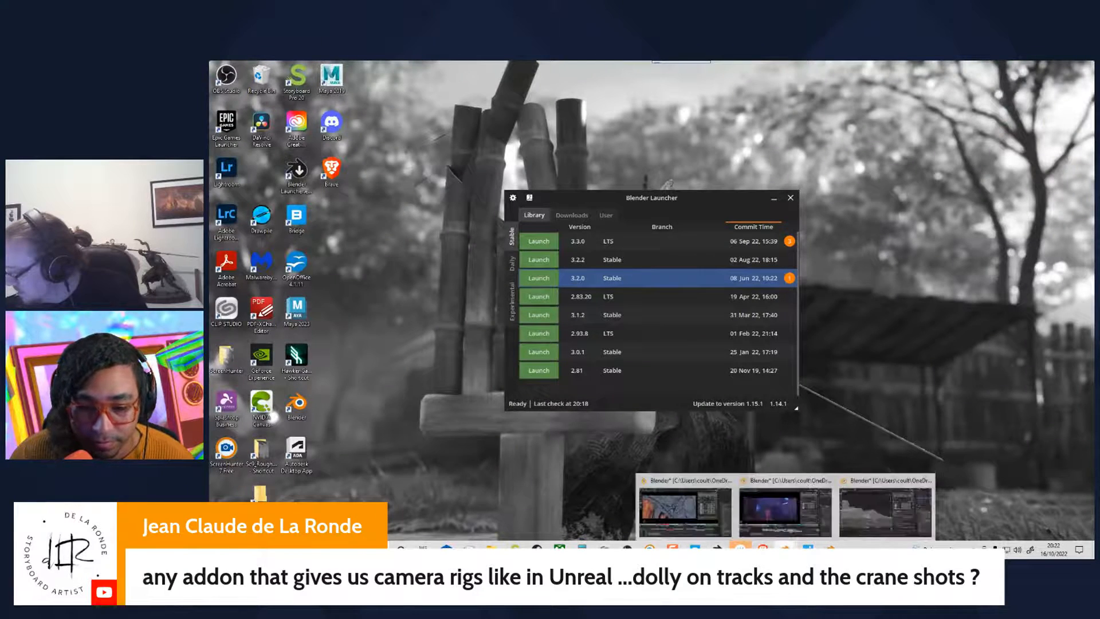
{"action": "left_click", "coordinate": [860, 510]}
{"action": "left_click", "coordinate": [845, 92]}
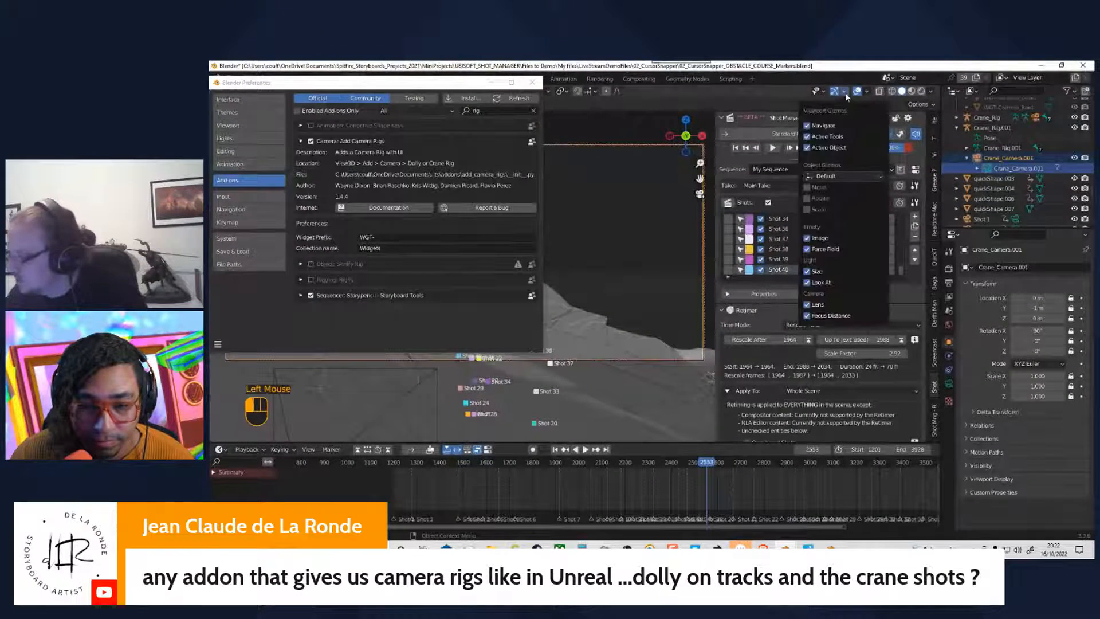
{"action": "left_click", "coordinate": [867, 92]}
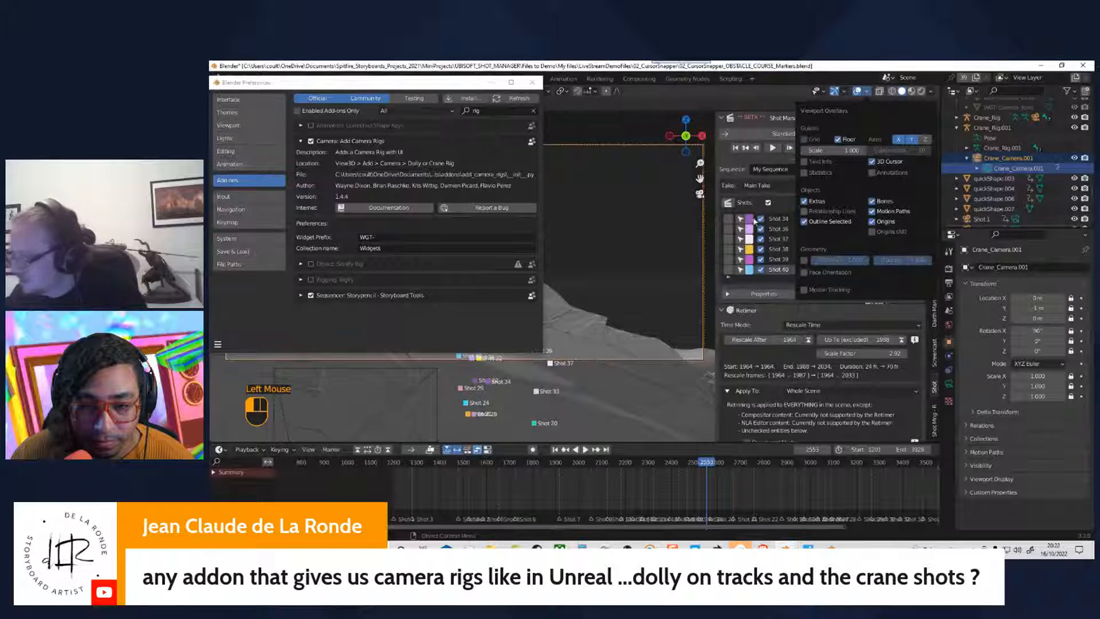
{"action": "left_click", "coordinate": [532, 82]}
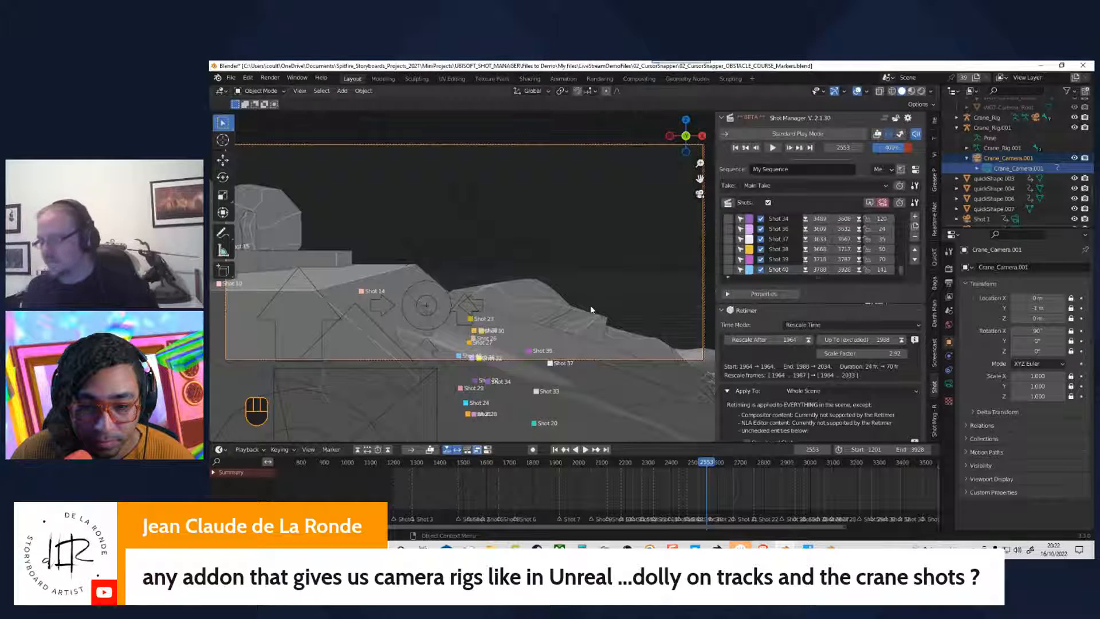
Step: Show the item transform and camera rig properties and select the Crane_Rig.001 armature in the camera view
{"action": "middle_click", "coordinate": [488, 281]}
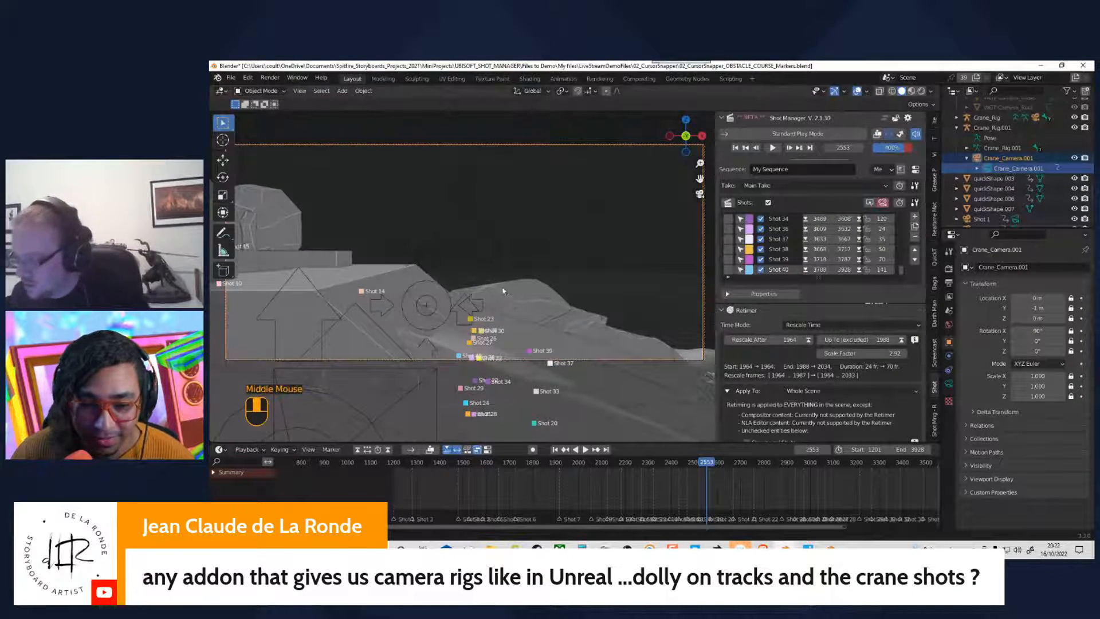
{"action": "middle_click", "coordinate": [516, 306]}
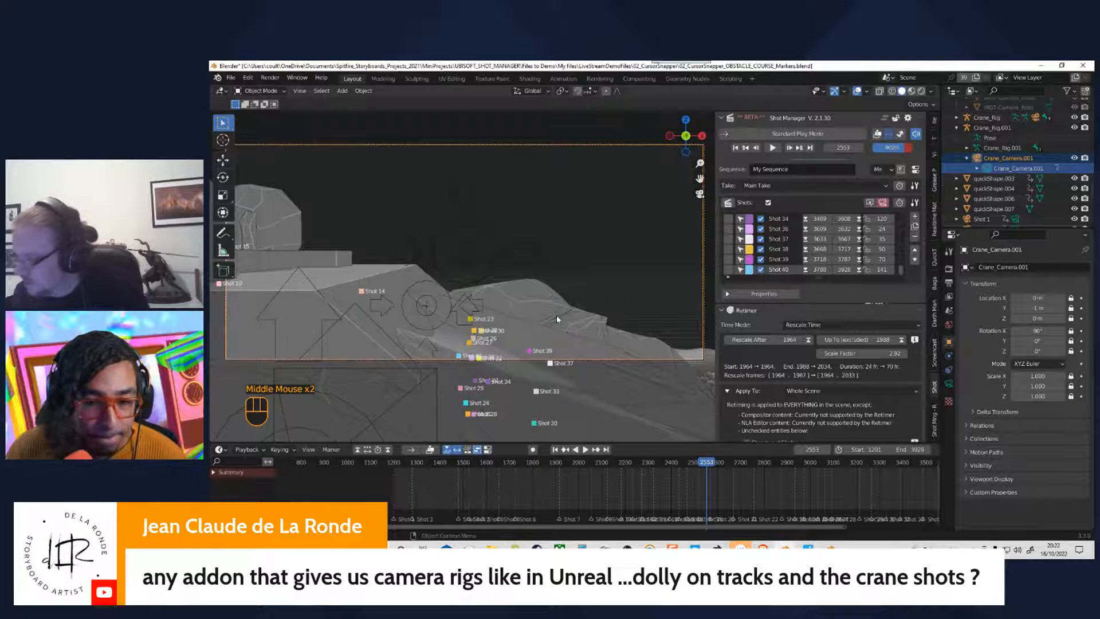
{"action": "middle_click", "coordinate": [556, 320]}
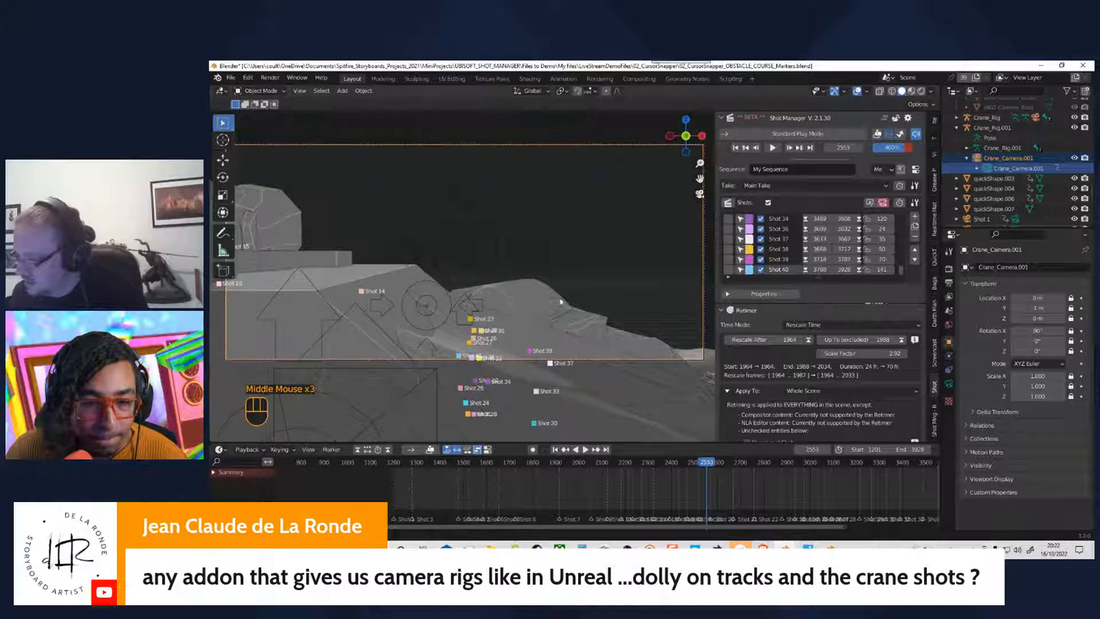
{"action": "left_click", "coordinate": [935, 122]}
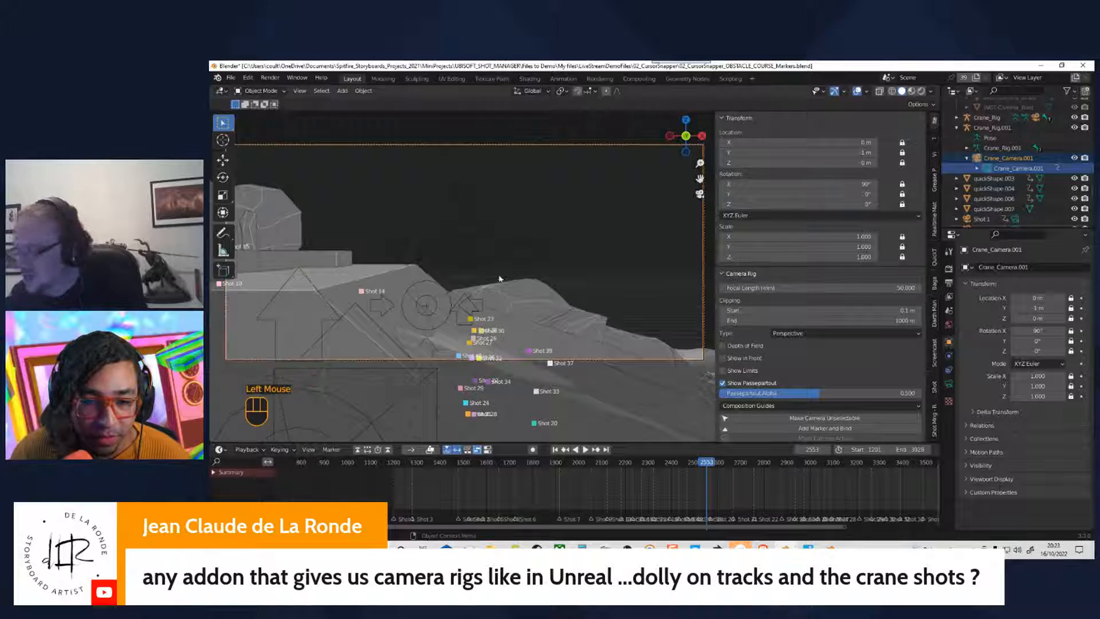
{"action": "left_click", "coordinate": [469, 251]}
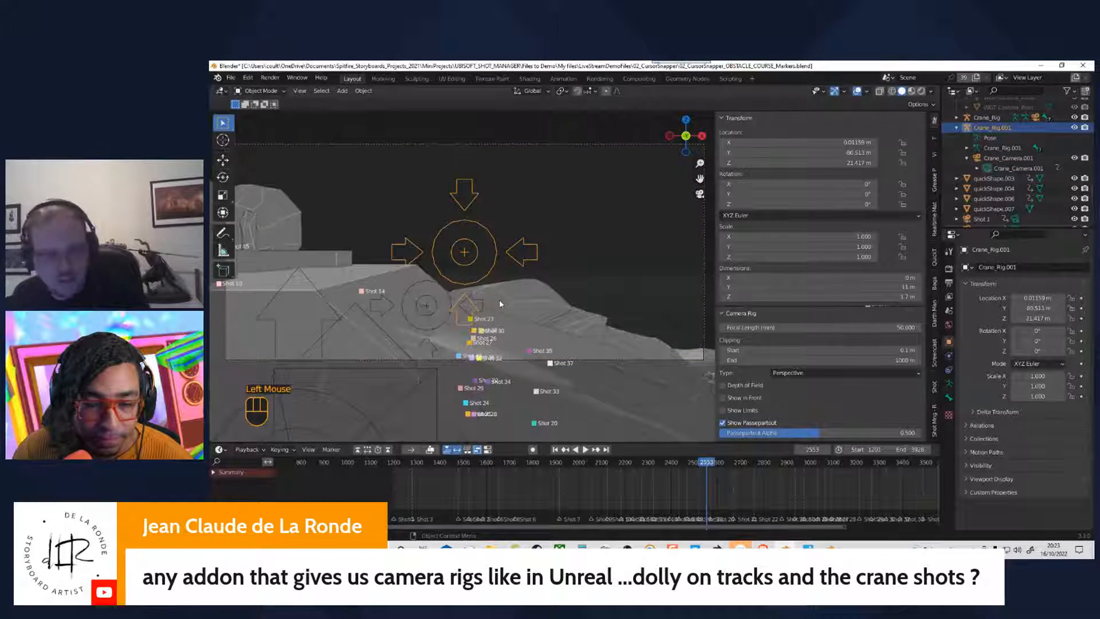
Step: Put Crane_Rig.001 into Pose Mode and select the circular aim control in the middle of the camera frame
{"action": "key", "text": "Tab"}
{"action": "middle_click", "coordinate": [515, 283]}
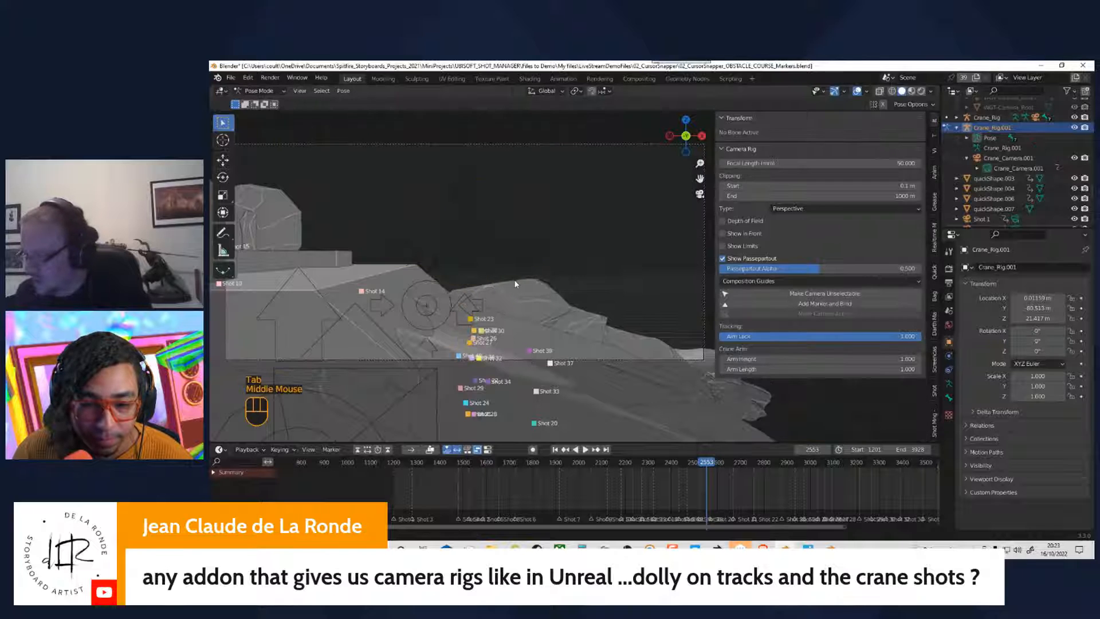
{"action": "key", "text": "g"}
{"action": "left_click", "coordinate": [467, 253]}
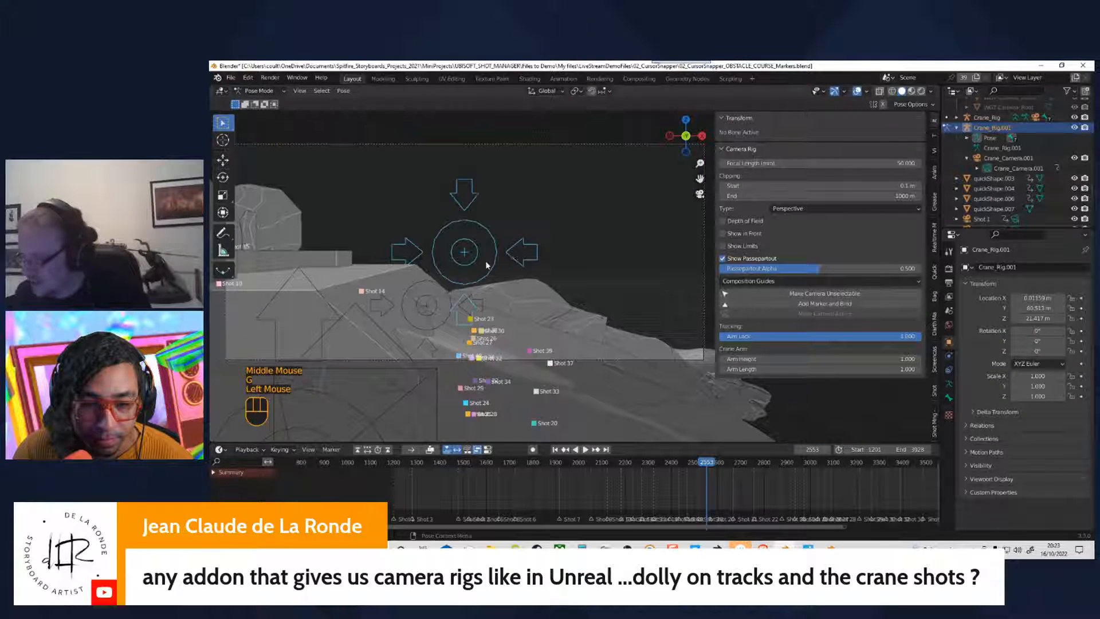
{"action": "left_click", "coordinate": [503, 259]}
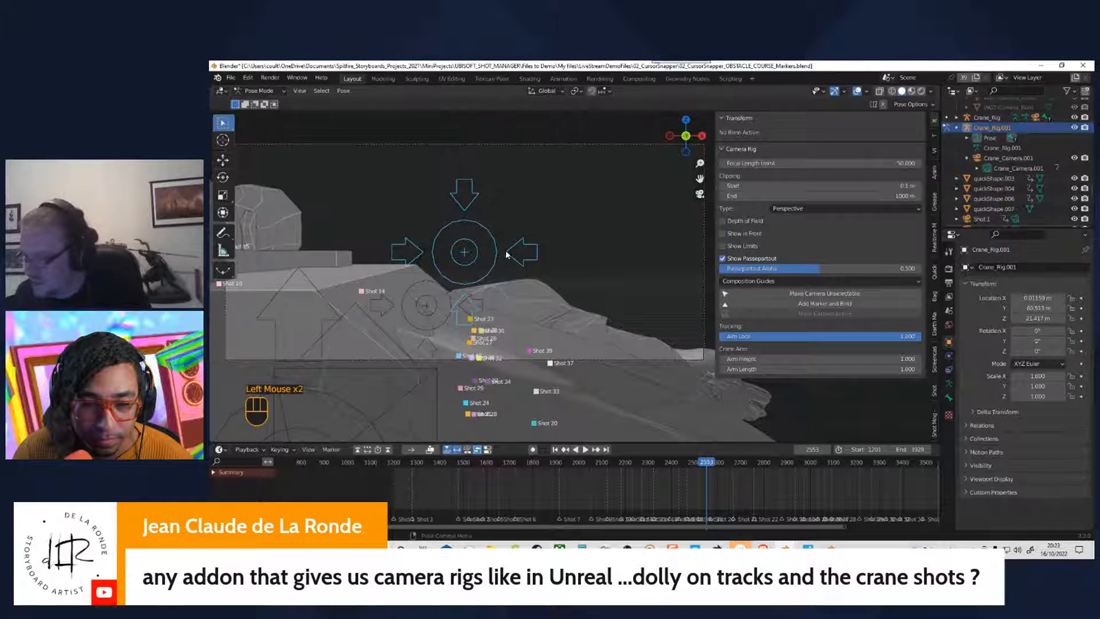
{"action": "left_click", "coordinate": [507, 254]}
{"action": "left_click", "coordinate": [463, 257]}
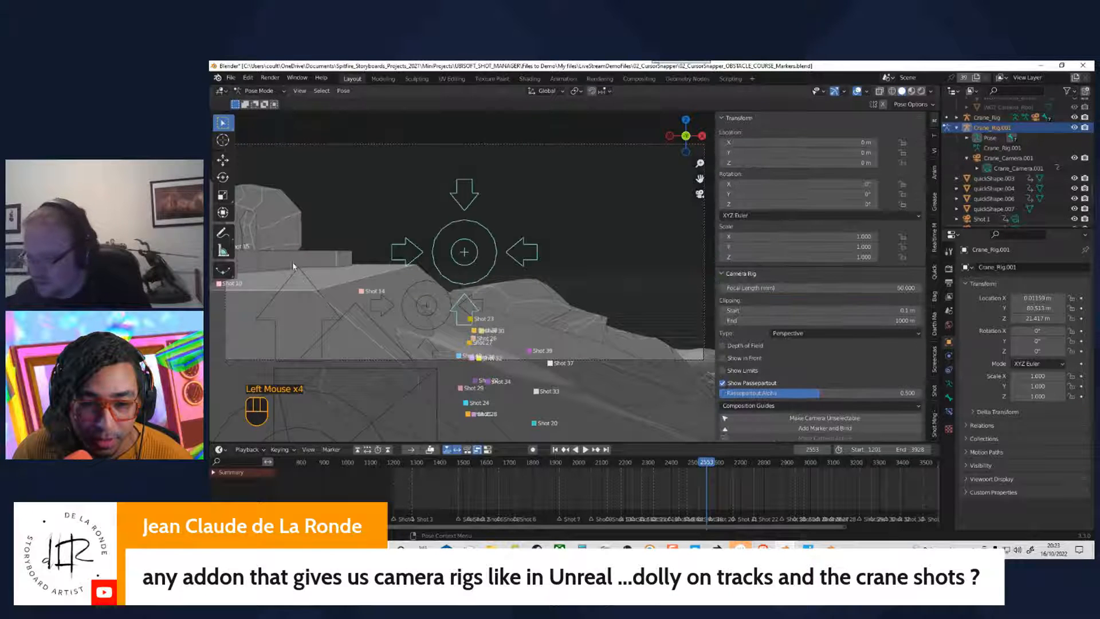
Step: Use the Transform tool to lower the aim control by about 0.23 m and rotate it about 12.2° around Z
{"action": "left_click", "coordinate": [223, 214]}
{"action": "left_click_drag", "start_coordinate": [503, 245], "coordinate": [501, 246]}
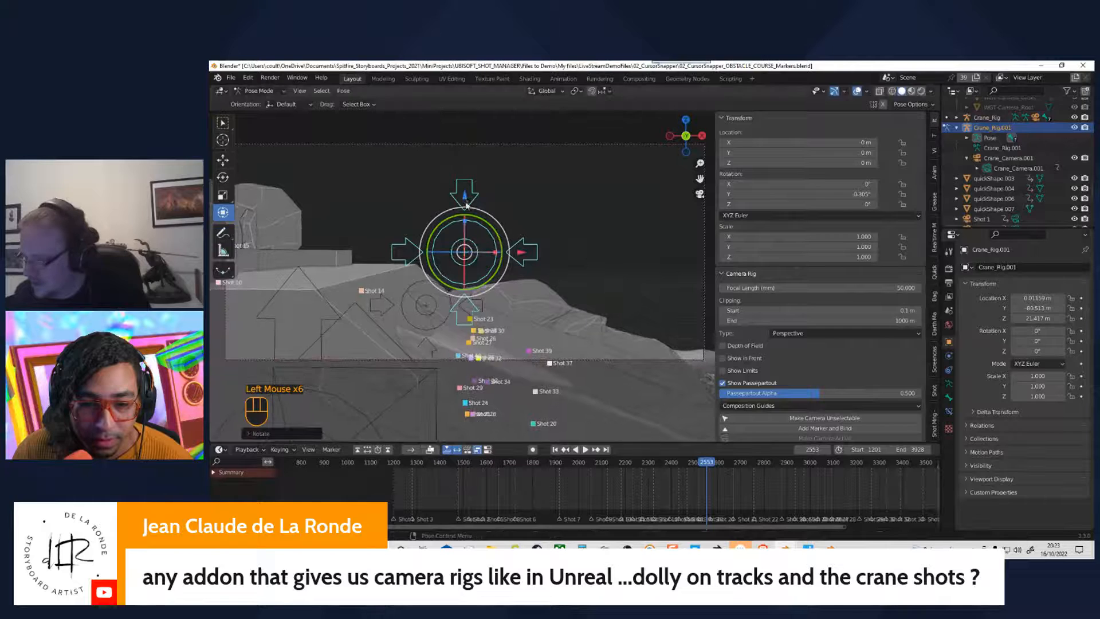
{"action": "mouse_move", "coordinate": [465, 199]}
{"action": "left_mouse_down"}
{"action": "mouse_move", "coordinate": [465, 153]}
{"action": "mouse_move", "coordinate": [466, 251]}
{"action": "mouse_move", "coordinate": [466, 205]}
{"action": "left_mouse_up"}
{"action": "left_click_drag", "start_coordinate": [464, 253], "coordinate": [476, 261]}
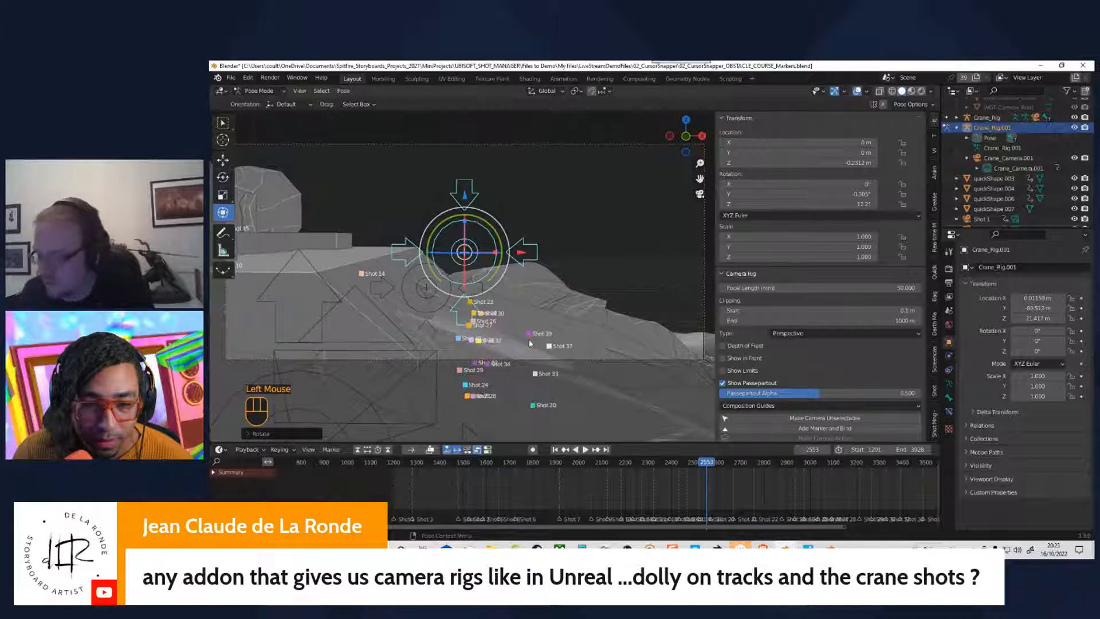
Step: Leave the camera view and examine the crane rig from outside within the obstacle course scene
{"action": "key", "text": "KP_0"}
{"action": "mouse_move", "coordinate": [530, 344]}
{"action": "middle_mouse_down"}
{"action": "mouse_move", "coordinate": [493, 347]}
{"action": "mouse_move", "coordinate": [576, 337]}
{"action": "mouse_move", "coordinate": [527, 355]}
{"action": "middle_mouse_up"}
{"action": "middle_click_drag", "start_coordinate": [527, 355], "coordinate": [429, 421], "text": "ctrl"}
{"action": "middle_click_drag", "start_coordinate": [645, 337], "coordinate": [513, 358], "text": "shift"}
{"action": "middle_click_drag", "start_coordinate": [573, 315], "coordinate": [483, 366], "text": "ctrl"}
{"action": "middle_click_drag", "start_coordinate": [483, 367], "coordinate": [438, 380], "text": "shift"}
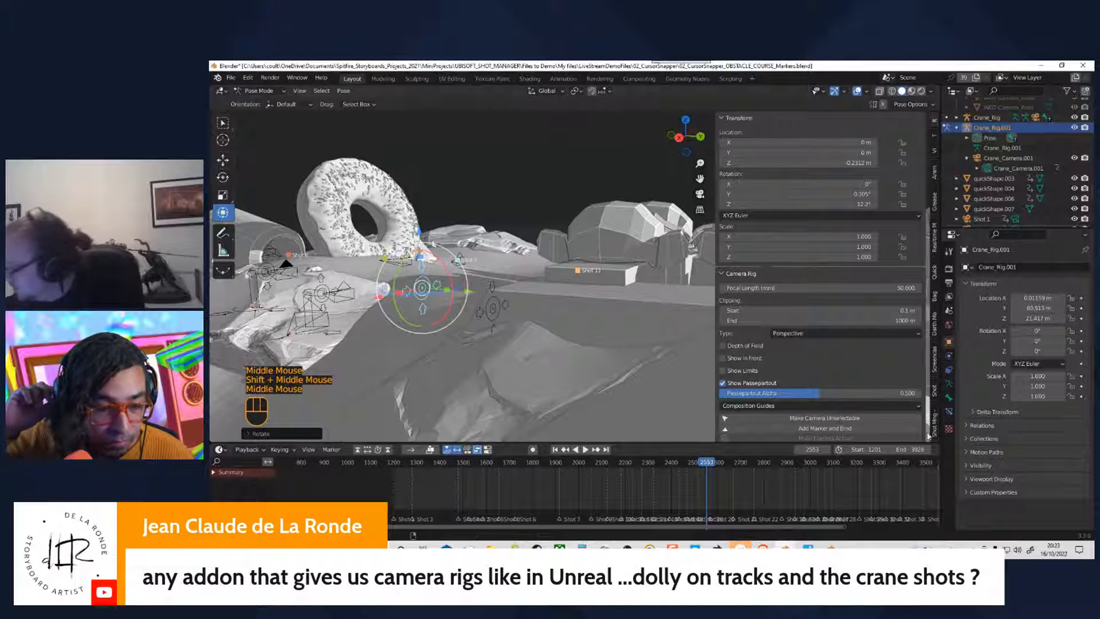
Step: Add shot Sh0380 to the current take in Shot Manager, frames 3929 to 4004, using Crane_Camera.001 as its camera
{"action": "left_click", "coordinate": [933, 427]}
{"action": "scroll", "coordinate": [884, 238], "scroll_direction": "down", "scroll_amount": 3}
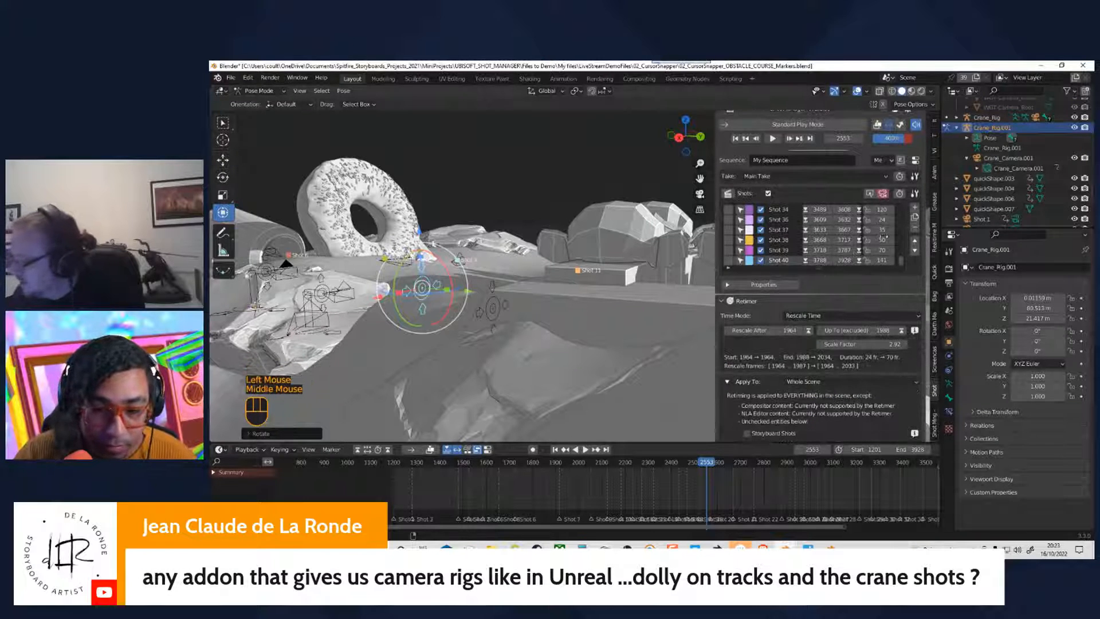
{"action": "left_click", "coordinate": [915, 211]}
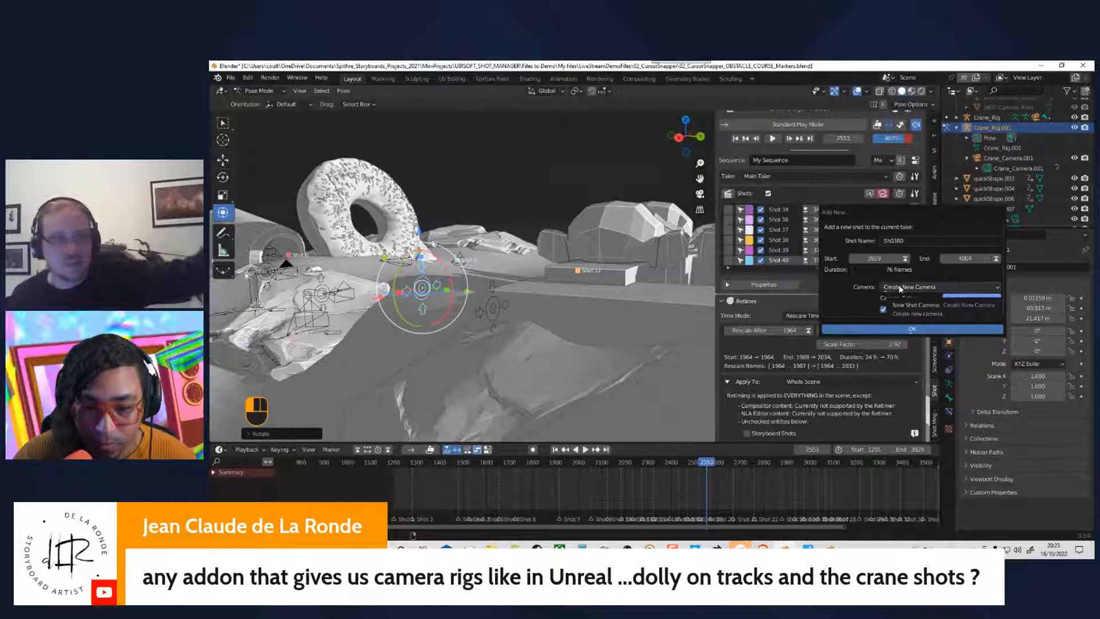
{"action": "left_click", "coordinate": [930, 289]}
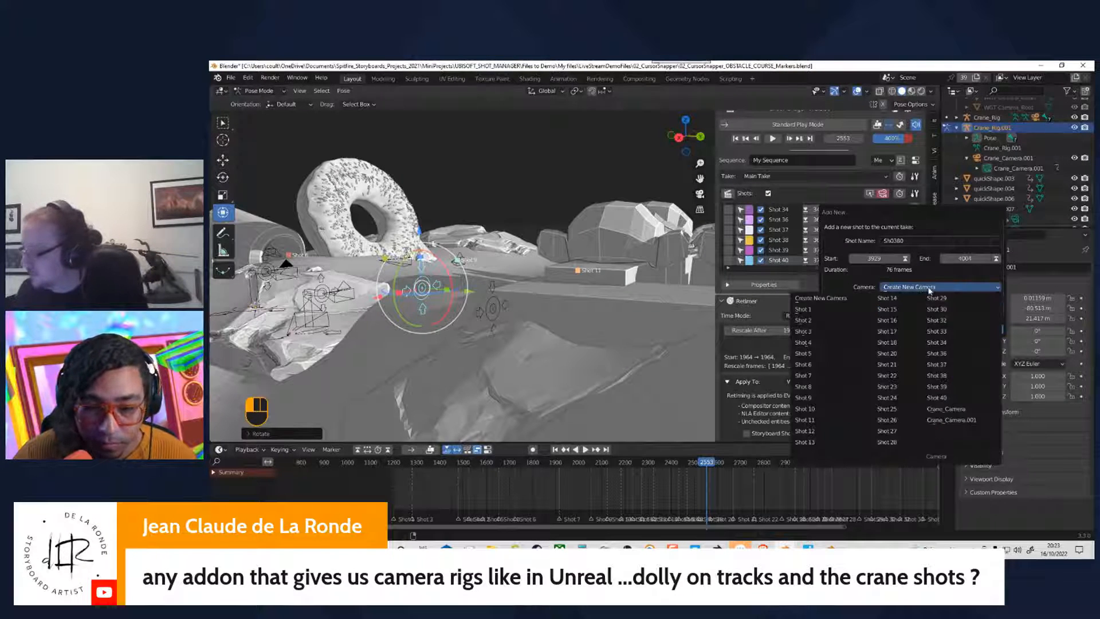
{"action": "left_click", "coordinate": [960, 420]}
{"action": "left_click", "coordinate": [916, 331]}
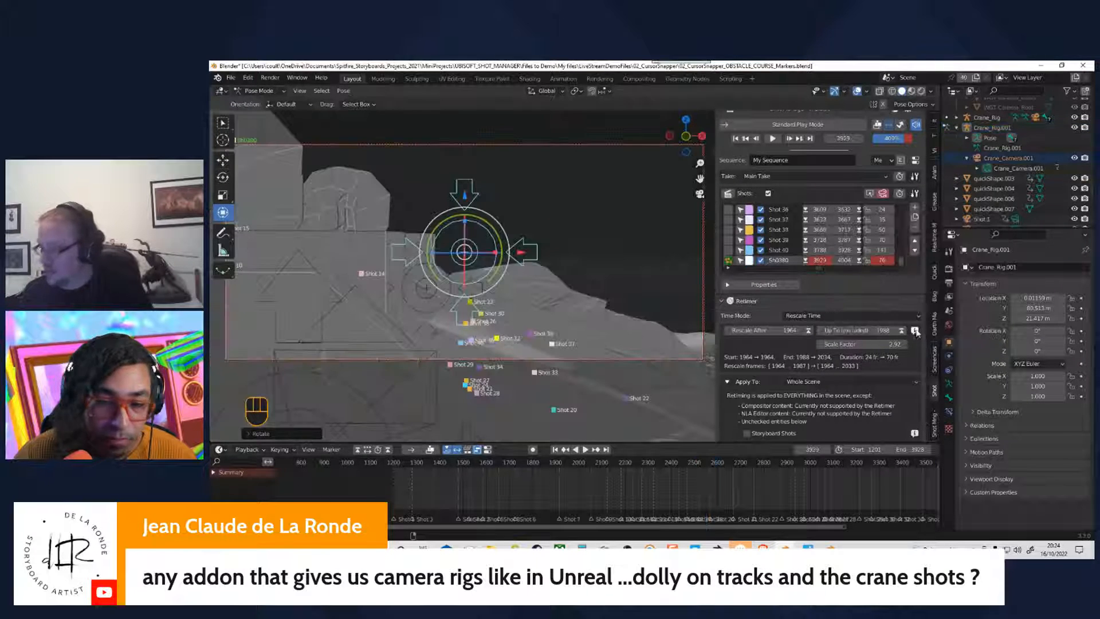
Step: Set the Retimer's Rescale After frame to 1965
{"action": "left_click", "coordinate": [801, 332]}
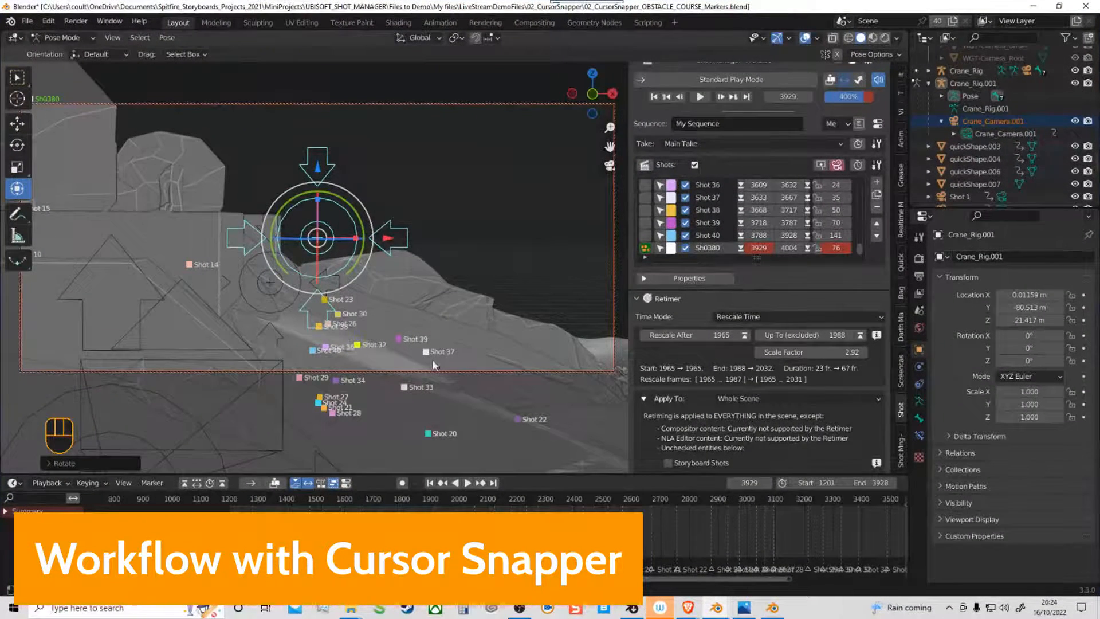
Step: Reopen 02_CursorSnapper_OBSTACLE_COURSE_Markers.blend, discarding the unsaved changes
{"action": "left_click", "coordinate": [27, 21]}
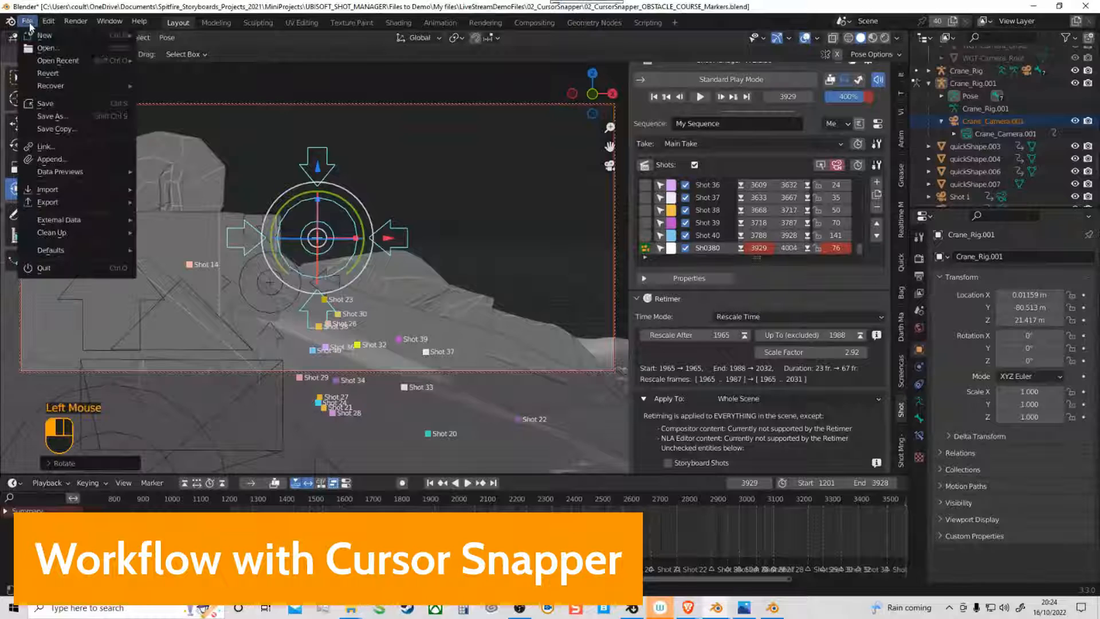
{"action": "left_click", "coordinate": [52, 48]}
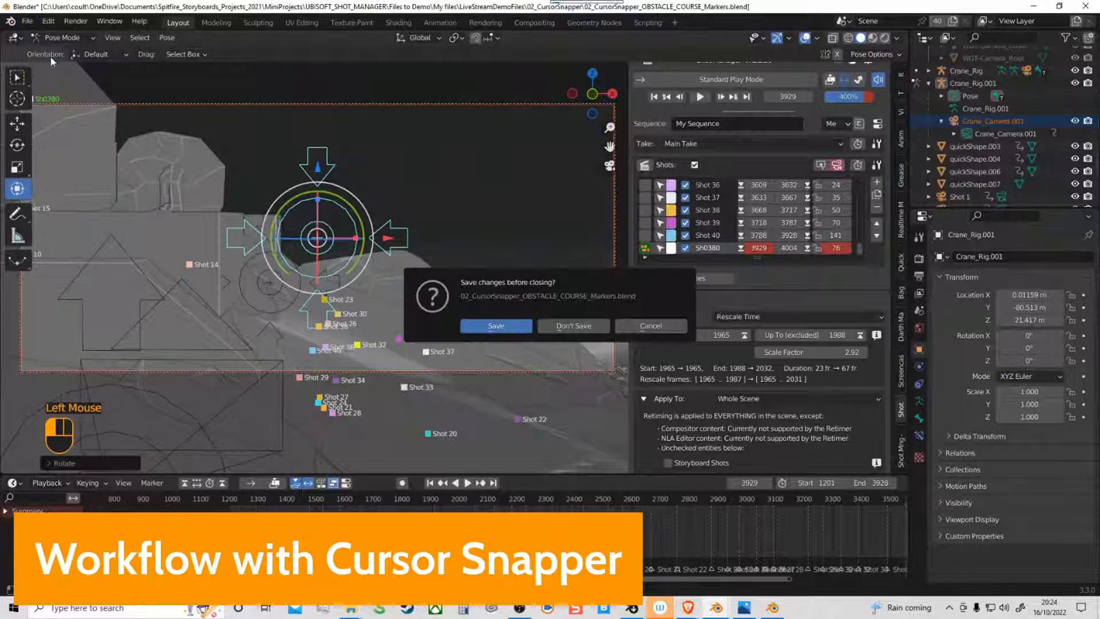
{"action": "left_click", "coordinate": [574, 326]}
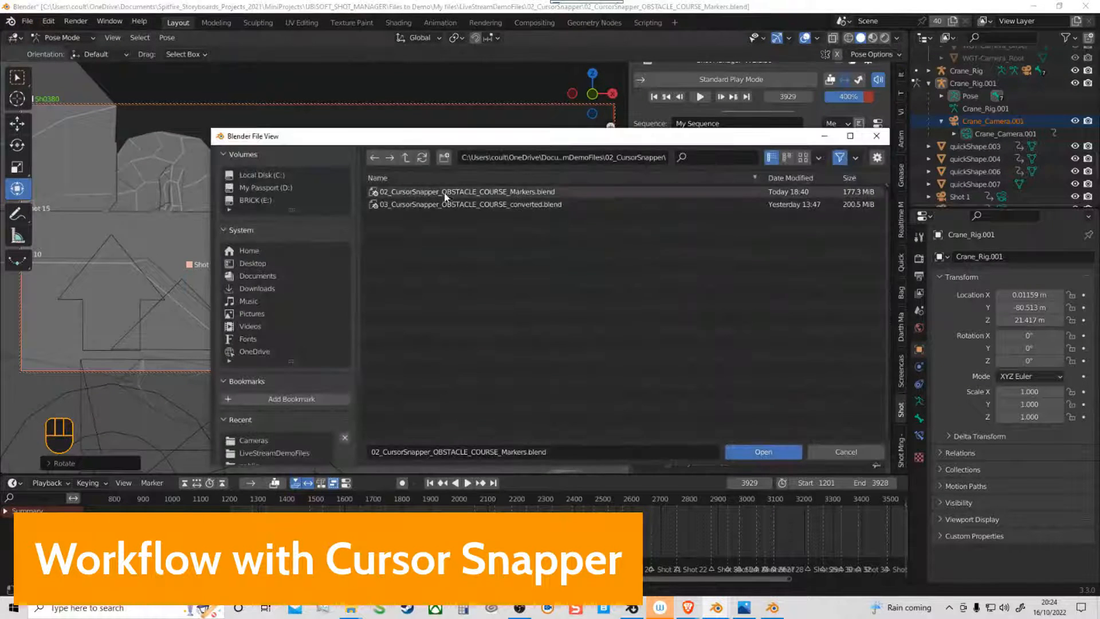
{"action": "left_click", "coordinate": [755, 451]}
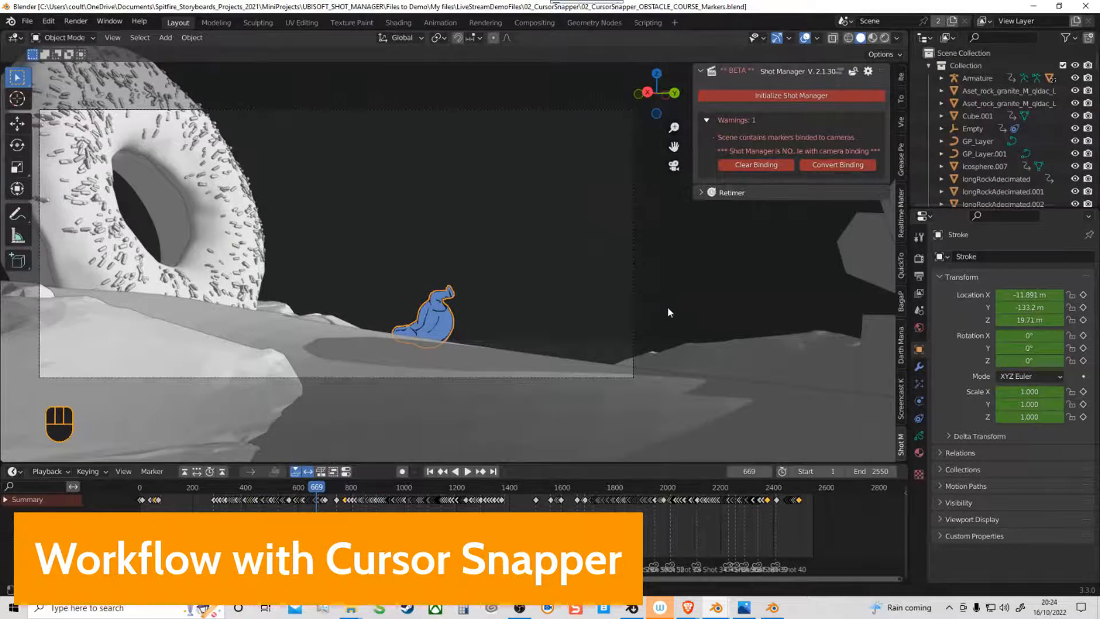
Step: Convert the camera-bound markers to shots and show them as a compact shot stack in the timeline with Shots Play Mode on
{"action": "left_click", "coordinate": [825, 167]}
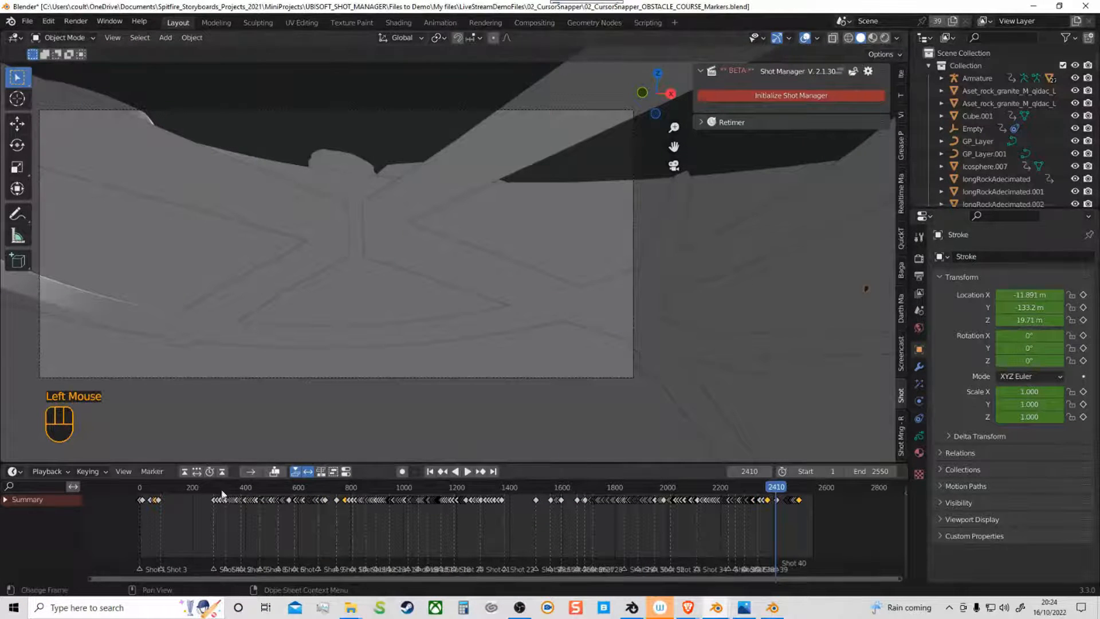
{"action": "left_click", "coordinate": [251, 471]}
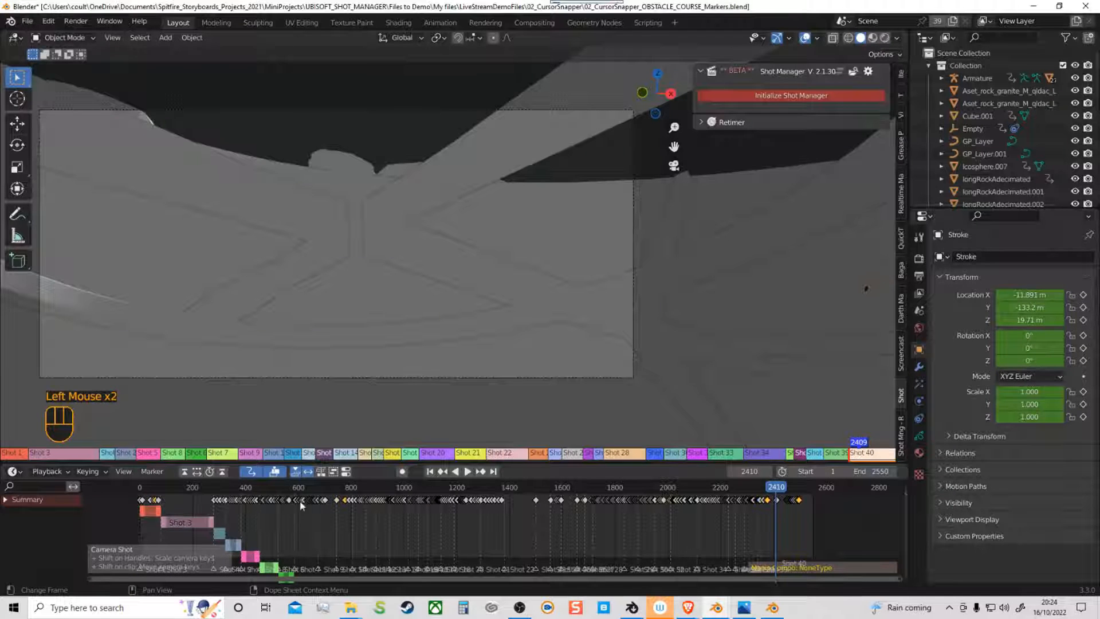
{"action": "left_click", "coordinate": [334, 471]}
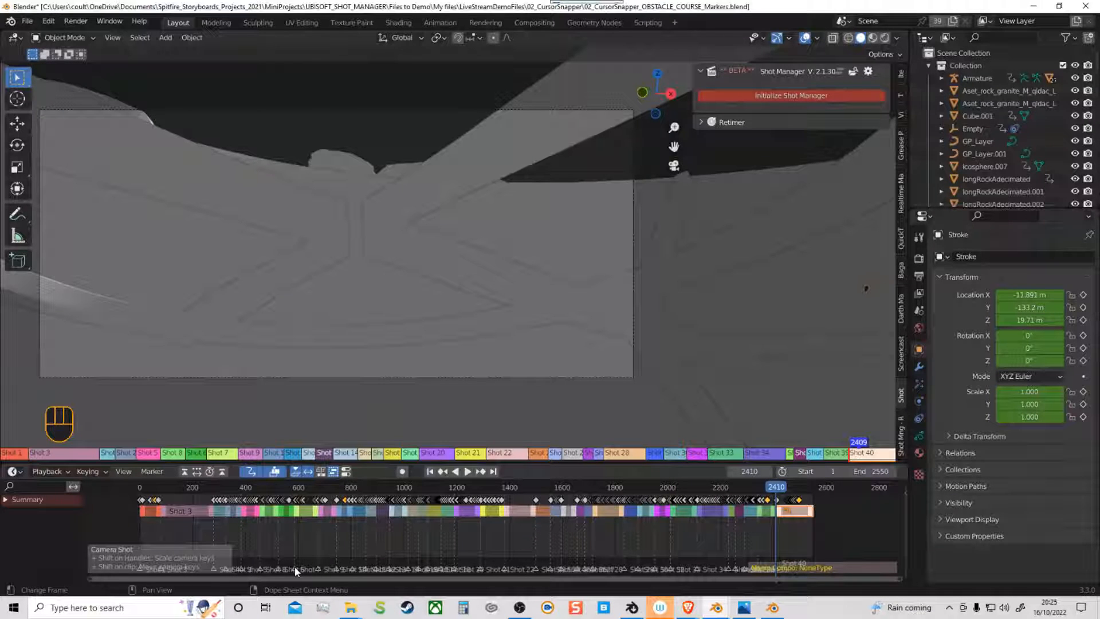
Step: Go to frame 543 and enable Cavity in the viewport shading
{"action": "left_click", "coordinate": [267, 491]}
{"action": "left_click_drag", "start_coordinate": [270, 491], "coordinate": [283, 491]}
{"action": "left_click", "coordinate": [898, 39]}
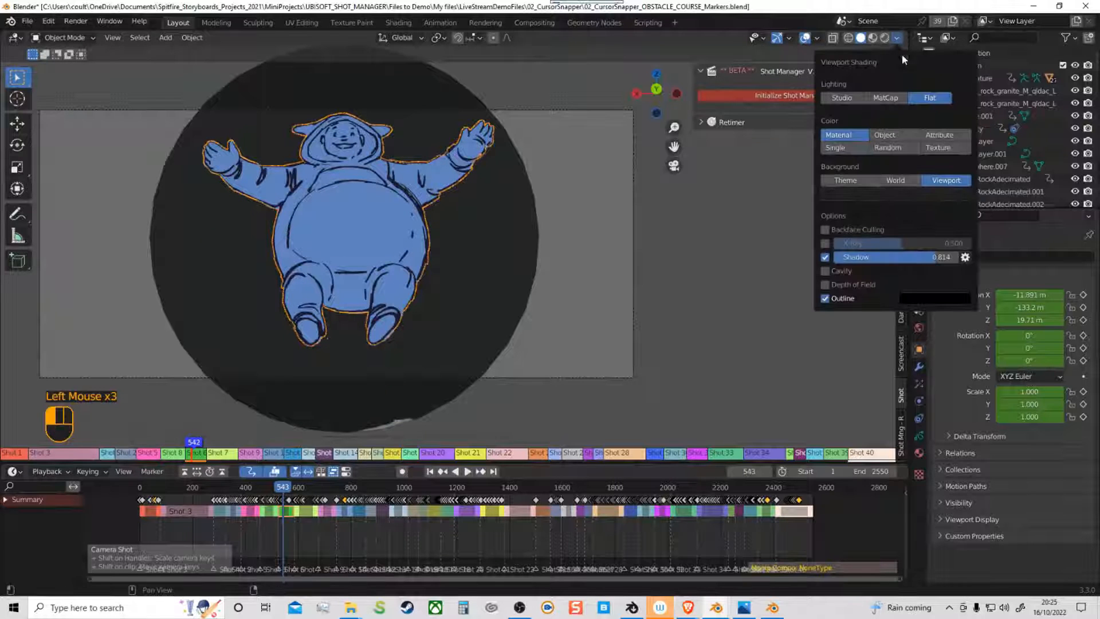
{"action": "left_click", "coordinate": [825, 270]}
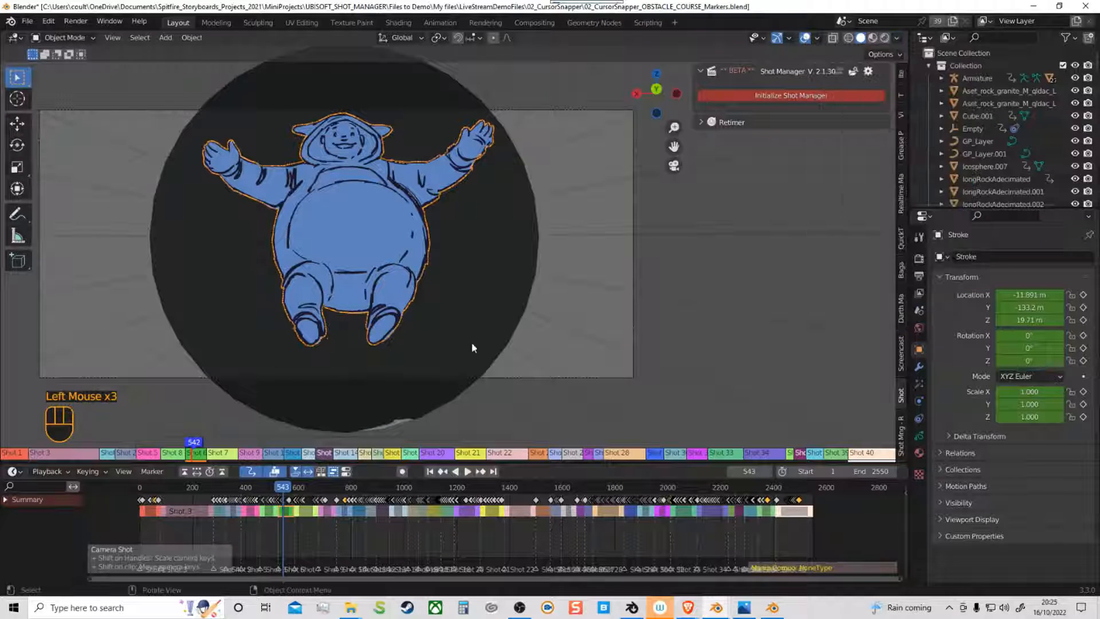
Step: Scrub the timeline to about frame 780 and initialize Shot Manager for the scene
{"action": "left_click_drag", "start_coordinate": [285, 491], "coordinate": [348, 500]}
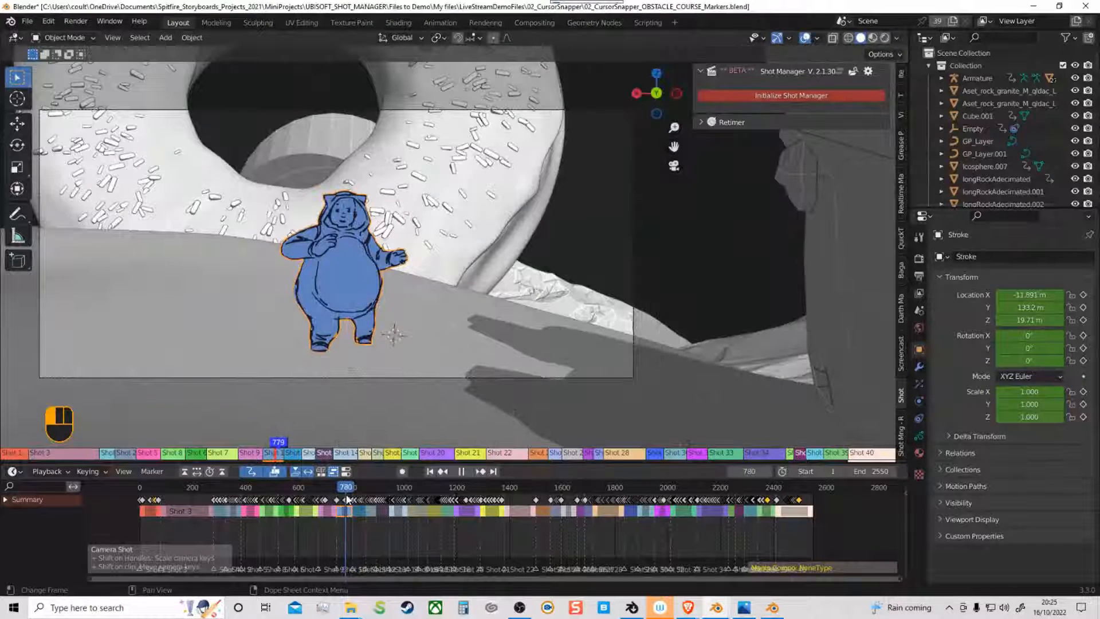
{"action": "middle_click_drag", "start_coordinate": [367, 546], "coordinate": [449, 541], "text": "ctrl"}
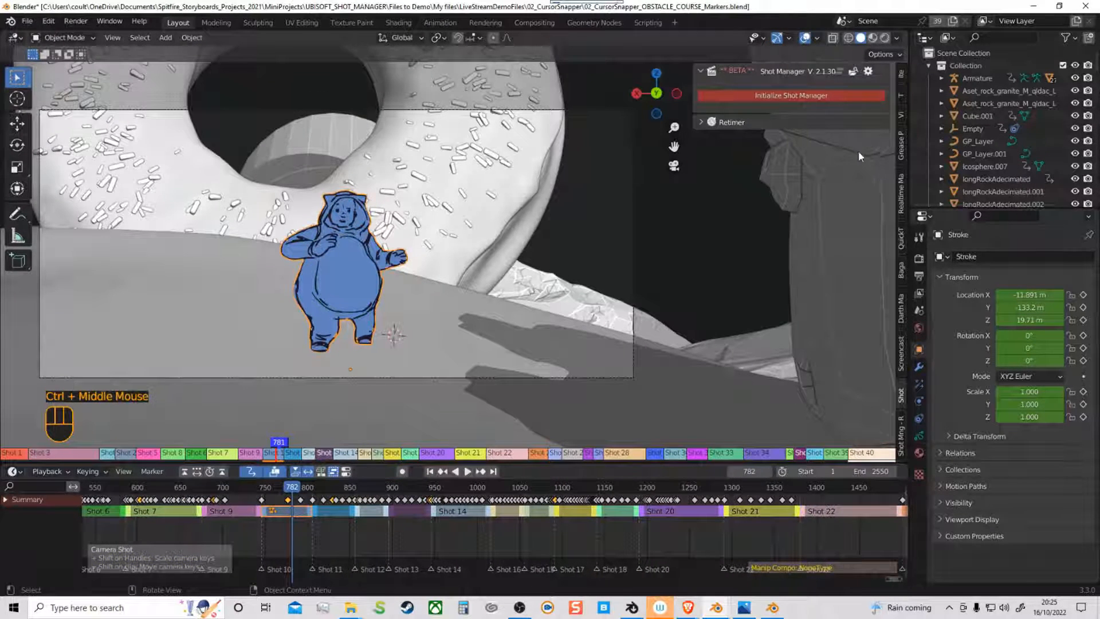
{"action": "left_click", "coordinate": [797, 97]}
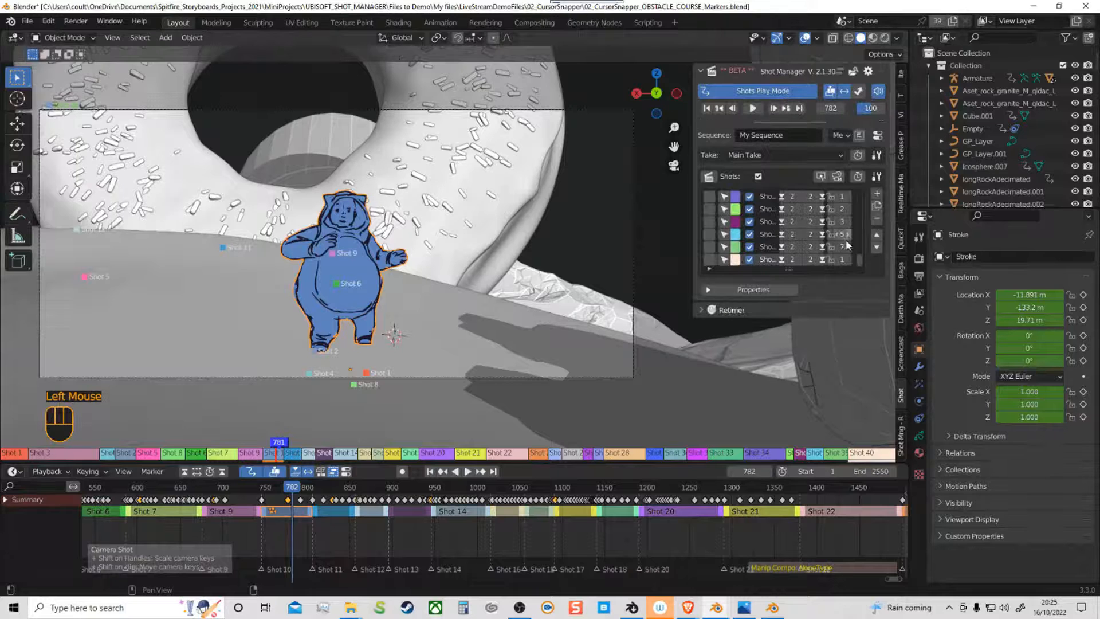
Step: Make Shot 10 the current shot and disable every shot after it in the Shot Manager list
{"action": "double_click", "coordinate": [295, 508]}
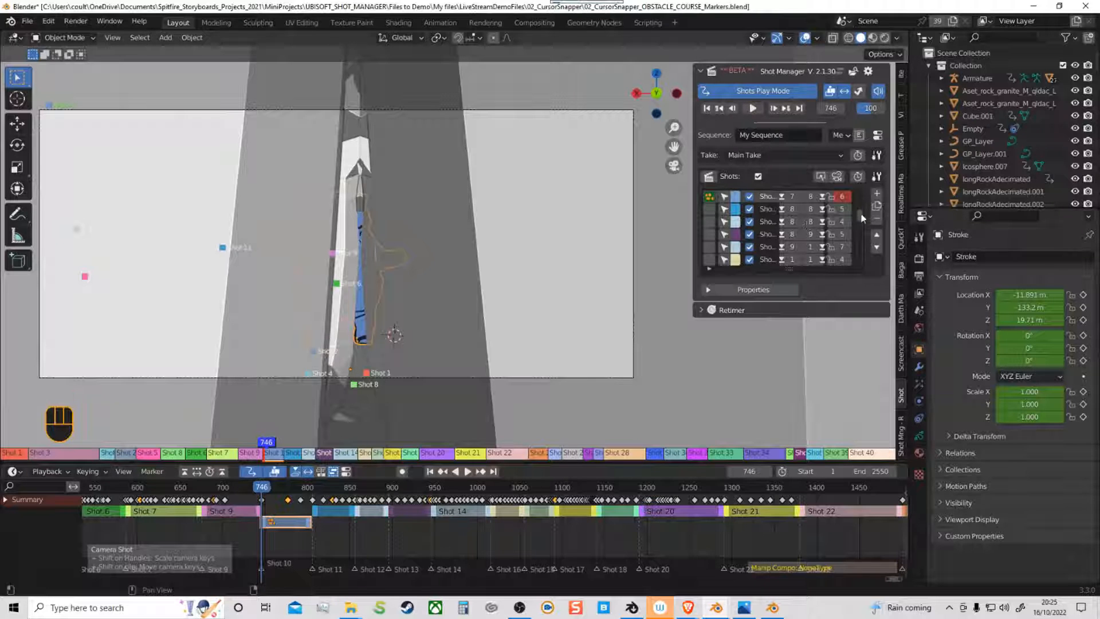
{"action": "mouse_move", "coordinate": [862, 216]}
{"action": "left_mouse_down"}
{"action": "mouse_move", "coordinate": [859, 204]}
{"action": "mouse_move", "coordinate": [860, 214]}
{"action": "left_mouse_up"}
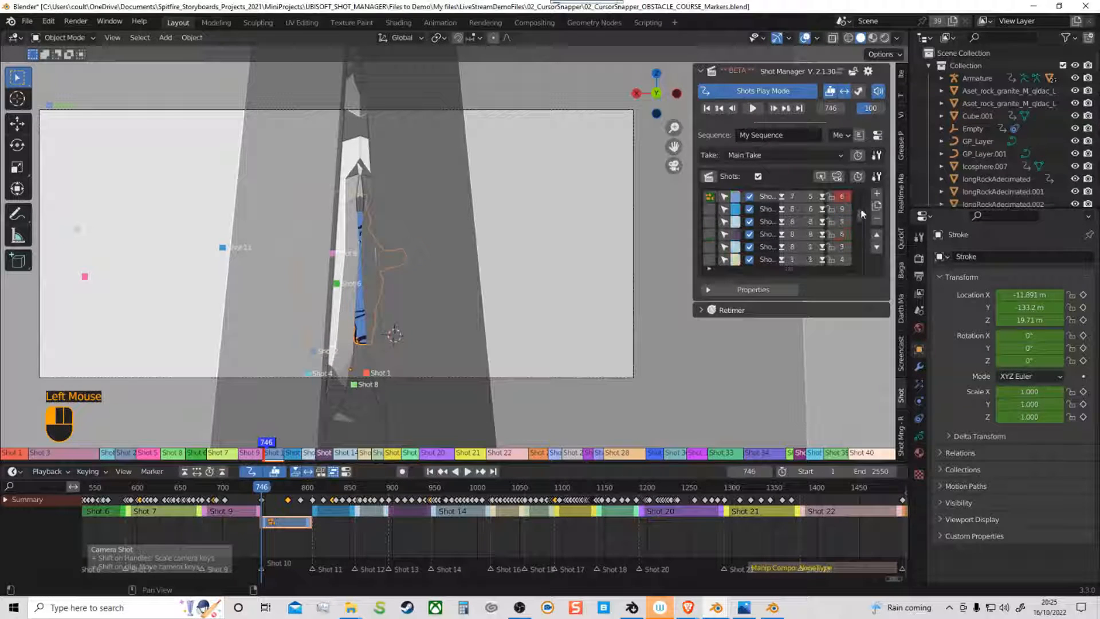
{"action": "left_click", "coordinate": [751, 209]}
{"action": "left_click", "coordinate": [751, 222]}
{"action": "left_click", "coordinate": [750, 235]}
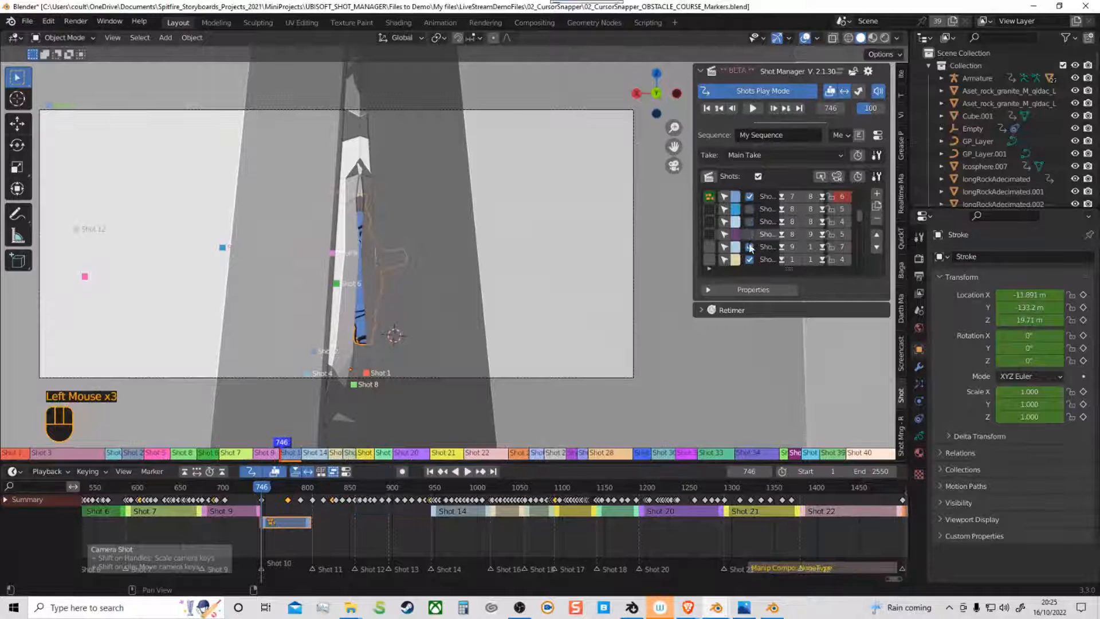
{"action": "left_click", "coordinate": [750, 247]}
{"action": "left_click", "coordinate": [750, 259]}
{"action": "left_click_drag", "start_coordinate": [863, 218], "coordinate": [860, 241]}
{"action": "left_click", "coordinate": [750, 223]}
{"action": "left_click", "coordinate": [750, 235]}
{"action": "left_click", "coordinate": [750, 247]}
{"action": "left_click", "coordinate": [750, 260]}
{"action": "left_click", "coordinate": [750, 222]}
{"action": "left_click", "coordinate": [750, 235]}
{"action": "left_click", "coordinate": [751, 247]}
{"action": "left_click", "coordinate": [750, 259]}
{"action": "left_click", "coordinate": [750, 222]}
{"action": "left_click", "coordinate": [750, 235]}
{"action": "left_click", "coordinate": [750, 247]}
{"action": "left_click", "coordinate": [750, 260]}
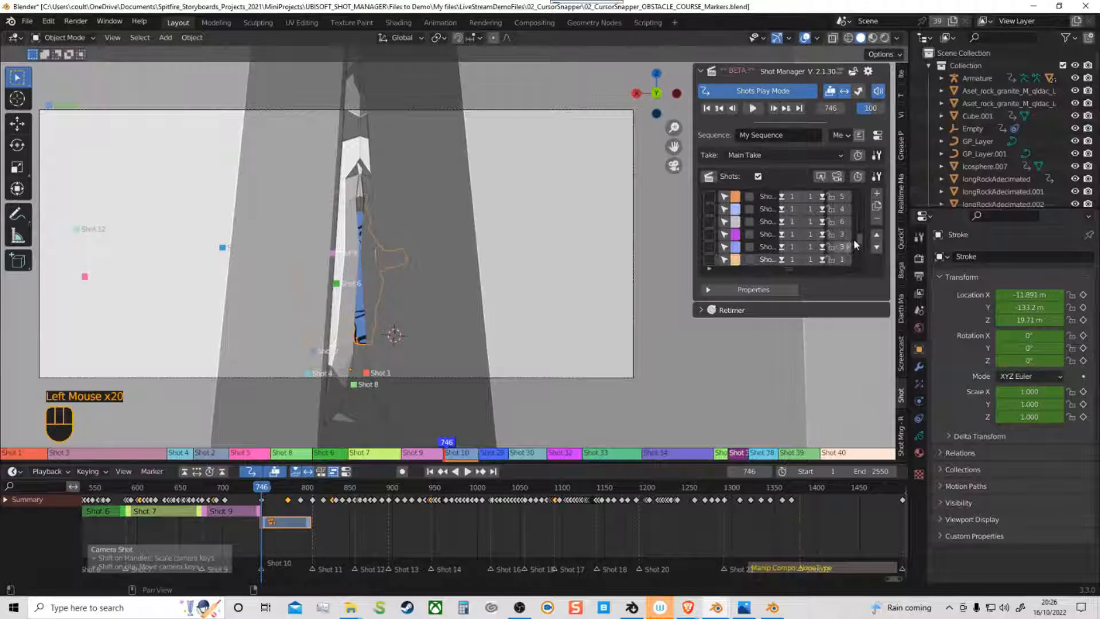
{"action": "left_click_drag", "start_coordinate": [857, 247], "coordinate": [861, 260]}
{"action": "left_click", "coordinate": [750, 223]}
{"action": "left_click", "coordinate": [750, 235]}
{"action": "left_click", "coordinate": [750, 247]}
{"action": "left_click", "coordinate": [750, 260]}
{"action": "left_click", "coordinate": [750, 223]}
{"action": "left_click", "coordinate": [750, 235]}
{"action": "left_click", "coordinate": [750, 247]}
{"action": "left_click", "coordinate": [751, 260]}
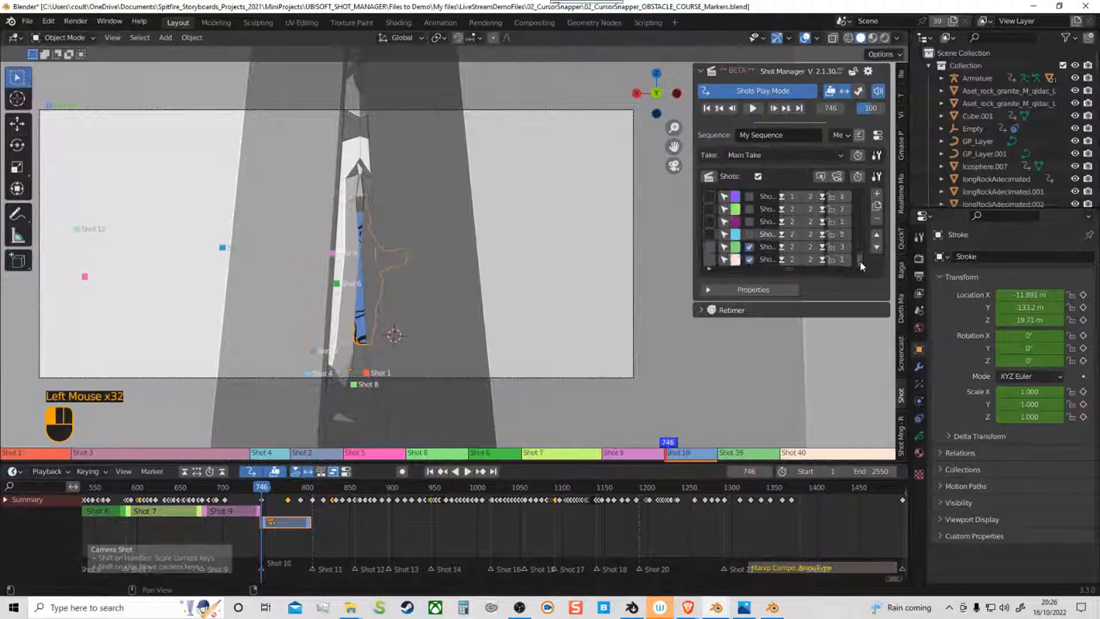
{"action": "left_click", "coordinate": [750, 247]}
{"action": "left_click", "coordinate": [750, 260]}
Step: Save the file under the incremented name 04_CursorSnapper_OBSTACLE_COURSE_Markers.blend
{"action": "left_click", "coordinate": [27, 21]}
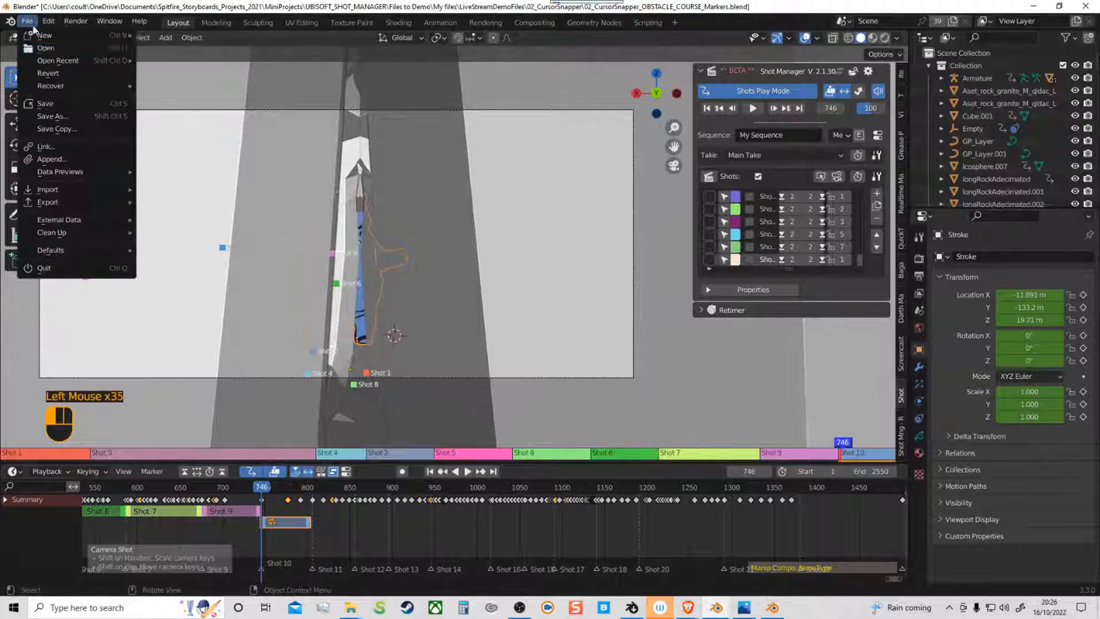
{"action": "left_click", "coordinate": [43, 106]}
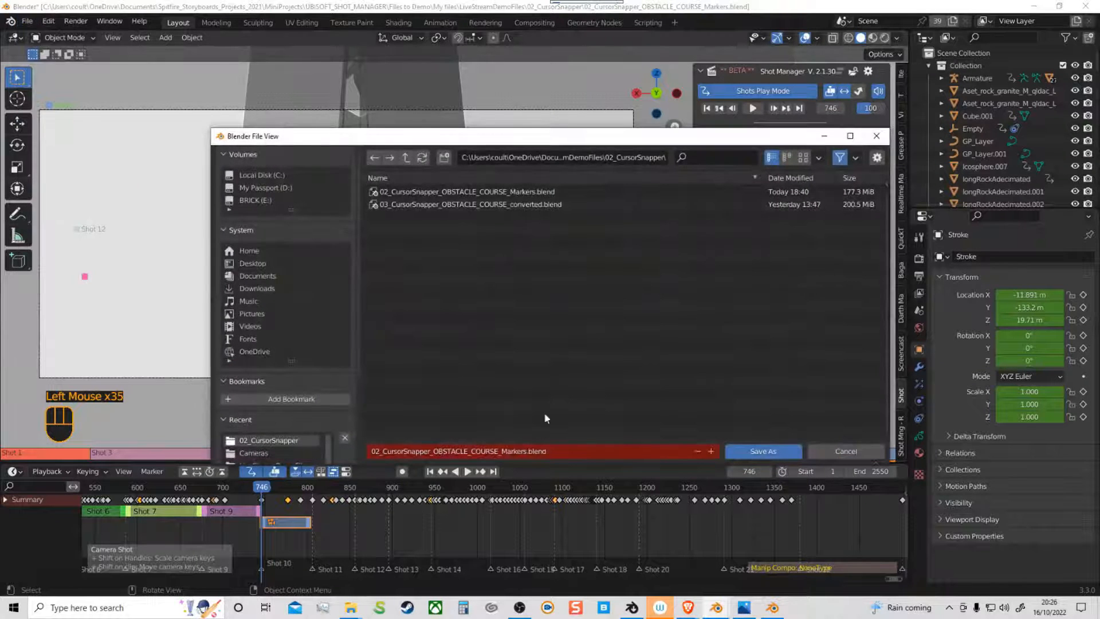
{"action": "left_click", "coordinate": [710, 451]}
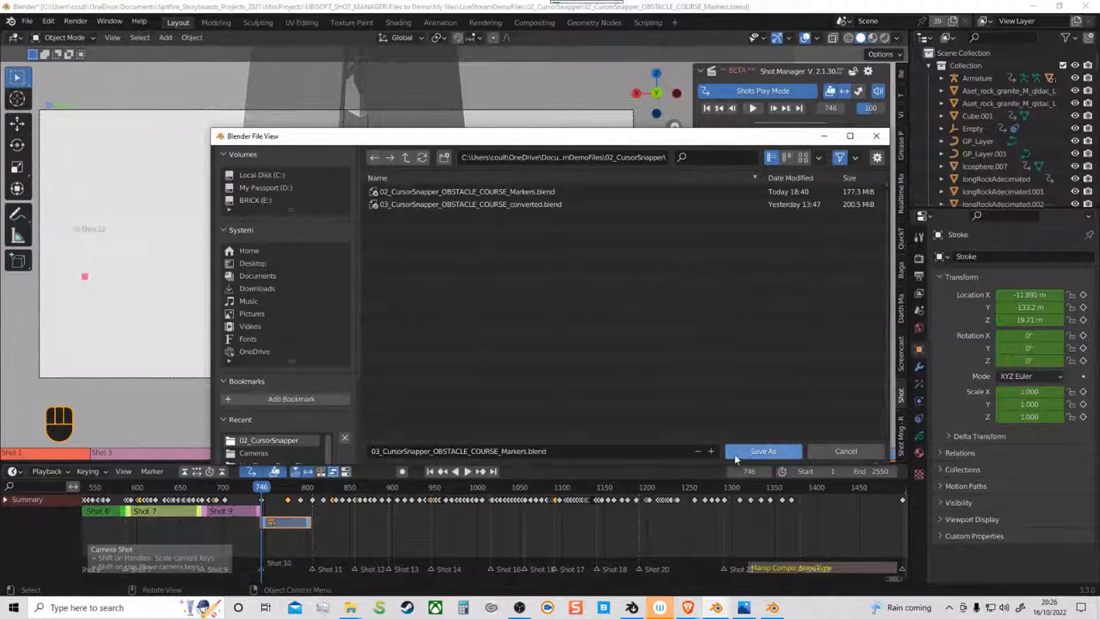
{"action": "left_click", "coordinate": [710, 451]}
{"action": "left_click", "coordinate": [752, 454]}
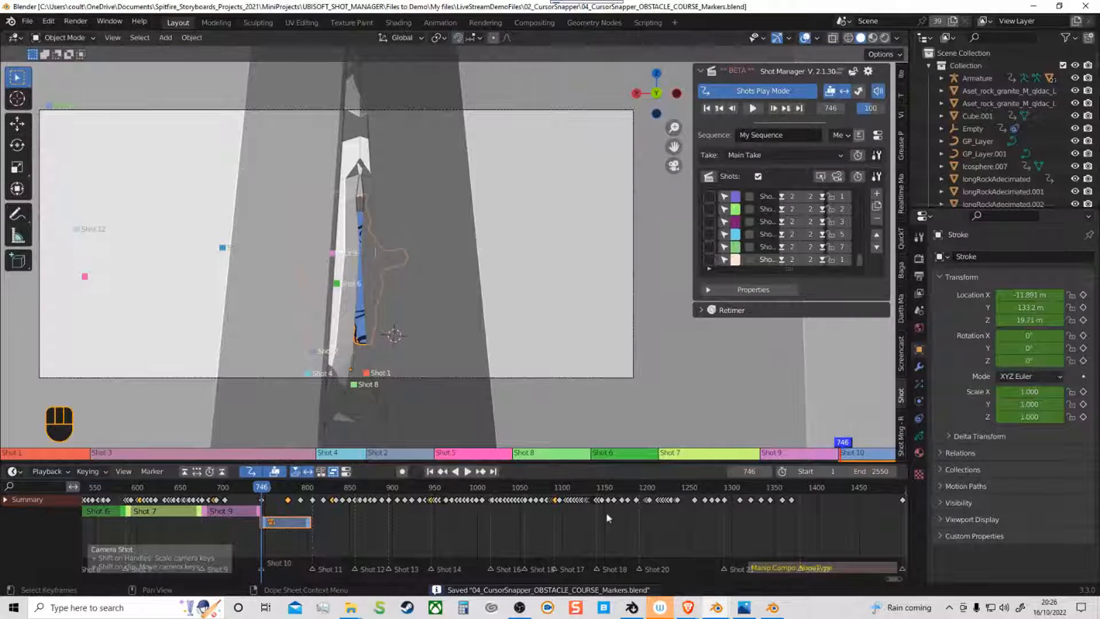
Step: Scrub through Shot 10 to frame 790, and make Shot 10 current again from the shot list
{"action": "left_click_drag", "start_coordinate": [263, 490], "coordinate": [298, 504]}
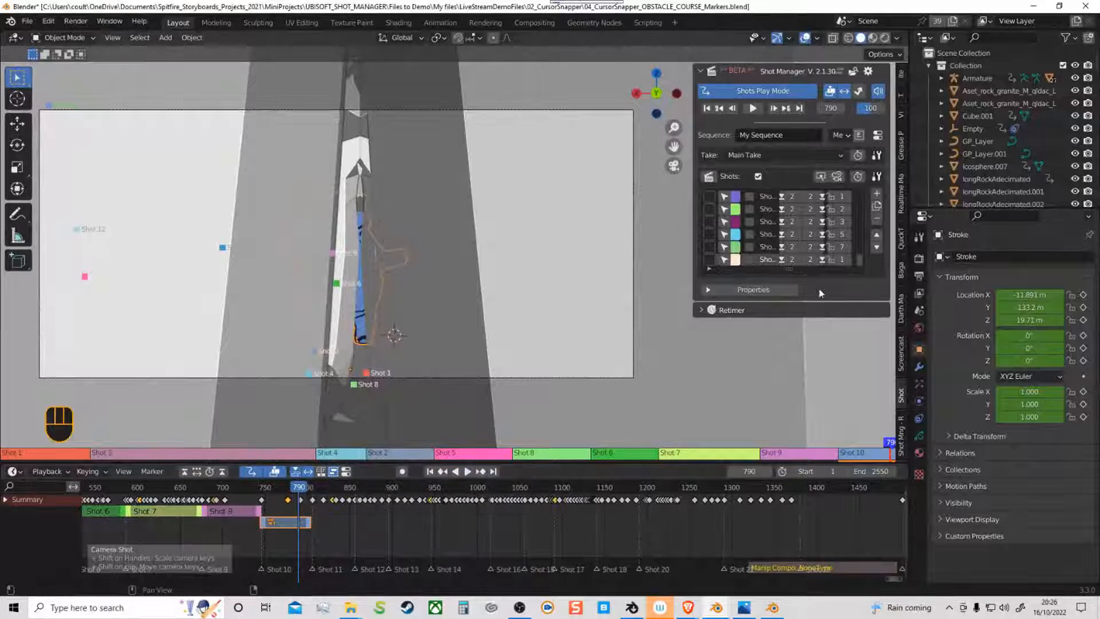
{"action": "left_click_drag", "start_coordinate": [864, 252], "coordinate": [858, 211]}
{"action": "left_click", "coordinate": [711, 223]}
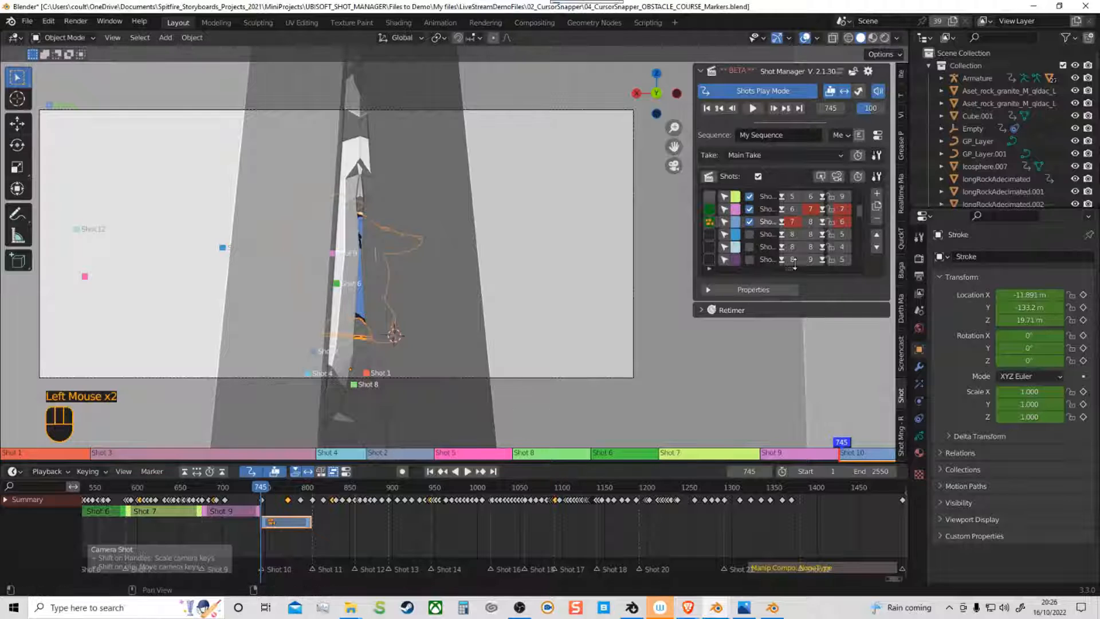
Step: Go to the end frame of Shot 10 and frame the blue character outside the camera view
{"action": "left_click", "coordinate": [826, 224]}
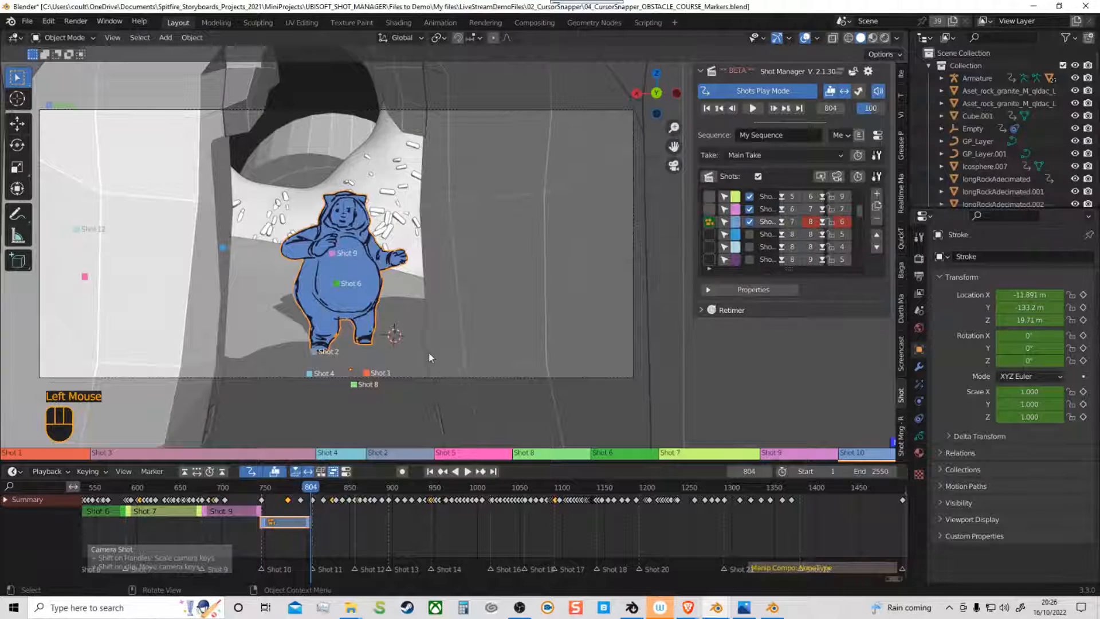
{"action": "key", "text": "KP_0"}
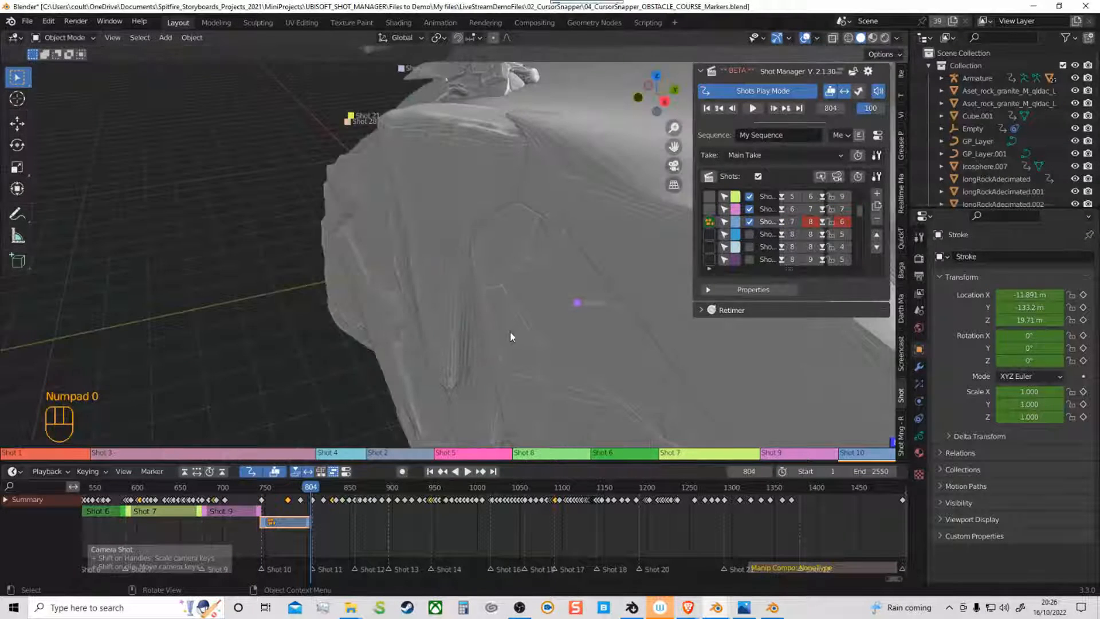
{"action": "key", "text": "KP_Decimal"}
{"action": "mouse_move", "coordinate": [492, 342]}
{"action": "middle_mouse_down"}
{"action": "mouse_move", "coordinate": [555, 346]}
{"action": "mouse_move", "coordinate": [400, 397]}
{"action": "mouse_move", "coordinate": [367, 324]}
{"action": "mouse_move", "coordinate": [416, 352]}
{"action": "mouse_move", "coordinate": [391, 337]}
{"action": "middle_mouse_up"}
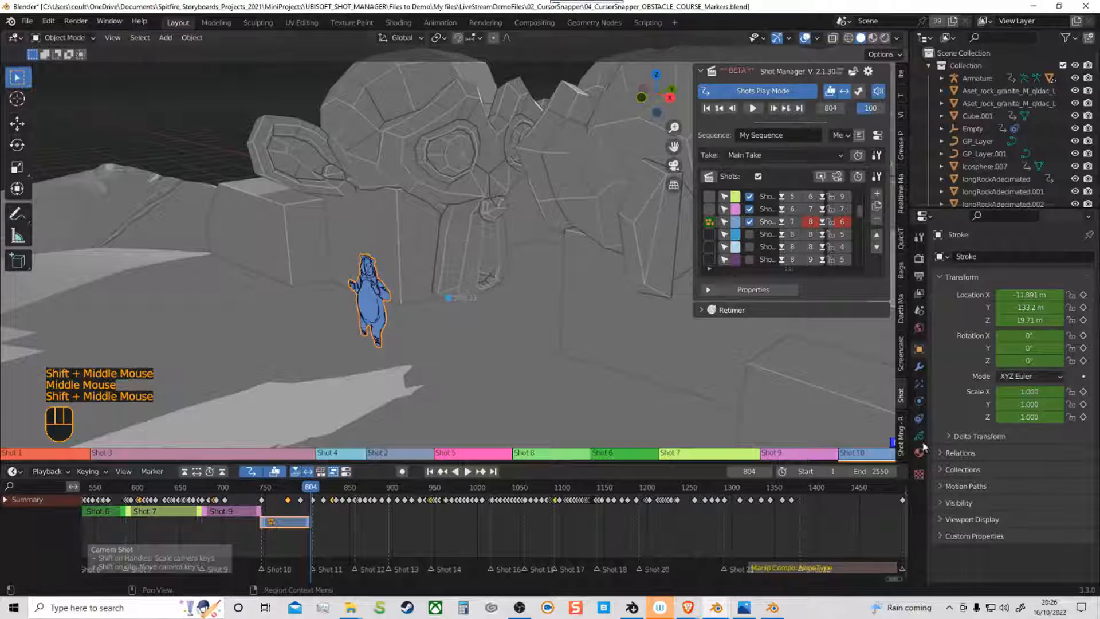
Step: Bring up the 3D Cursor Snapper settings for the selected Stroke object
{"action": "left_click", "coordinate": [901, 116]}
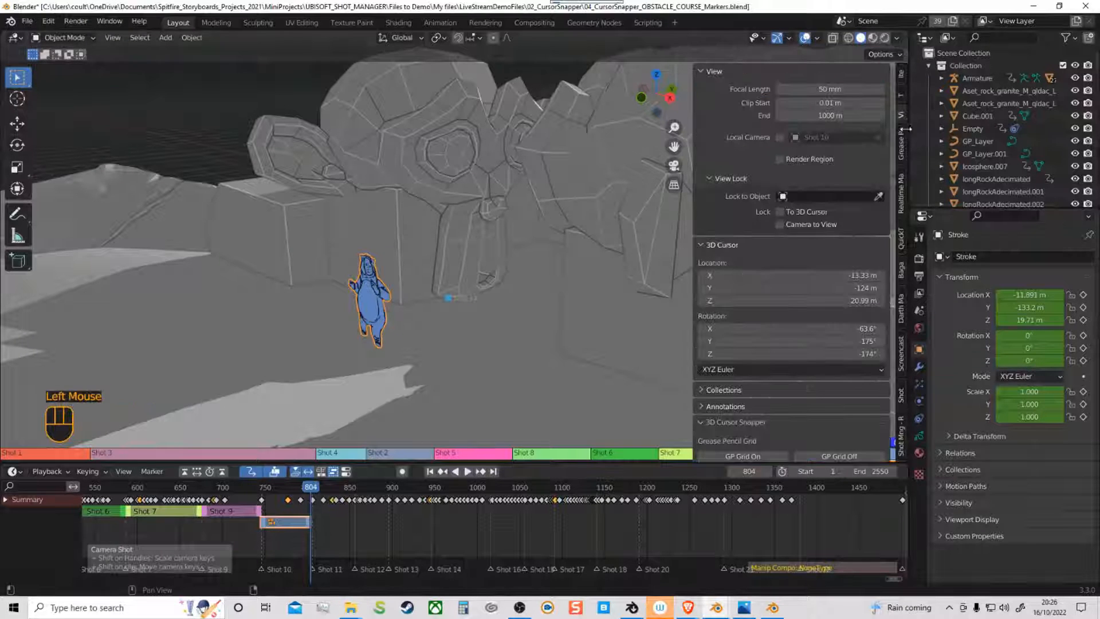
{"action": "middle_click_drag", "start_coordinate": [839, 276], "coordinate": [839, 215]}
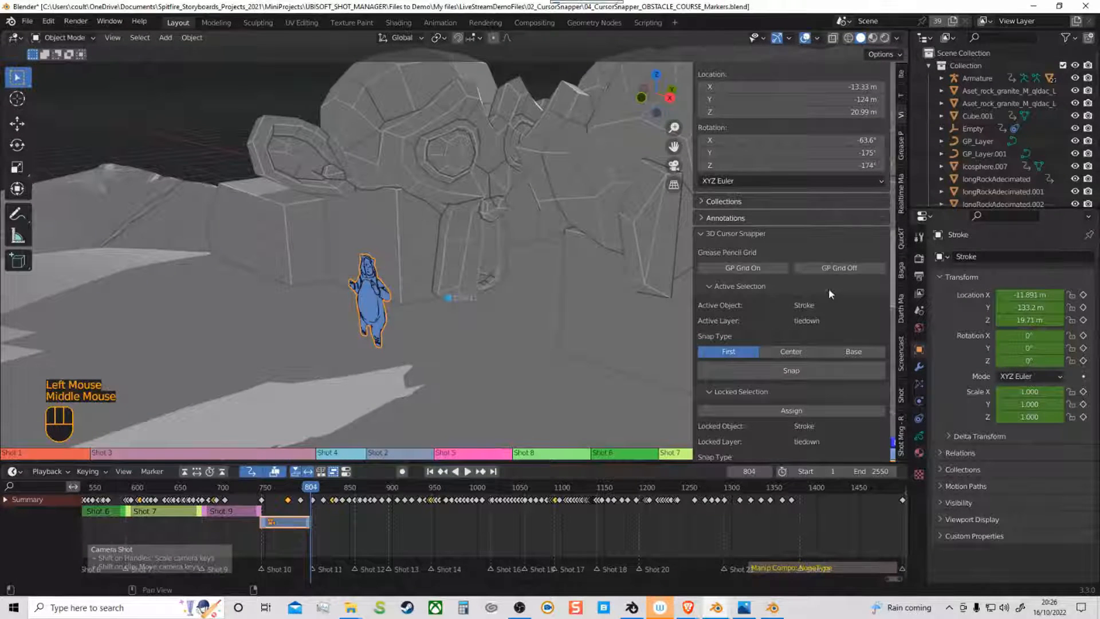
{"action": "middle_click_drag", "start_coordinate": [804, 382], "coordinate": [825, 282]}
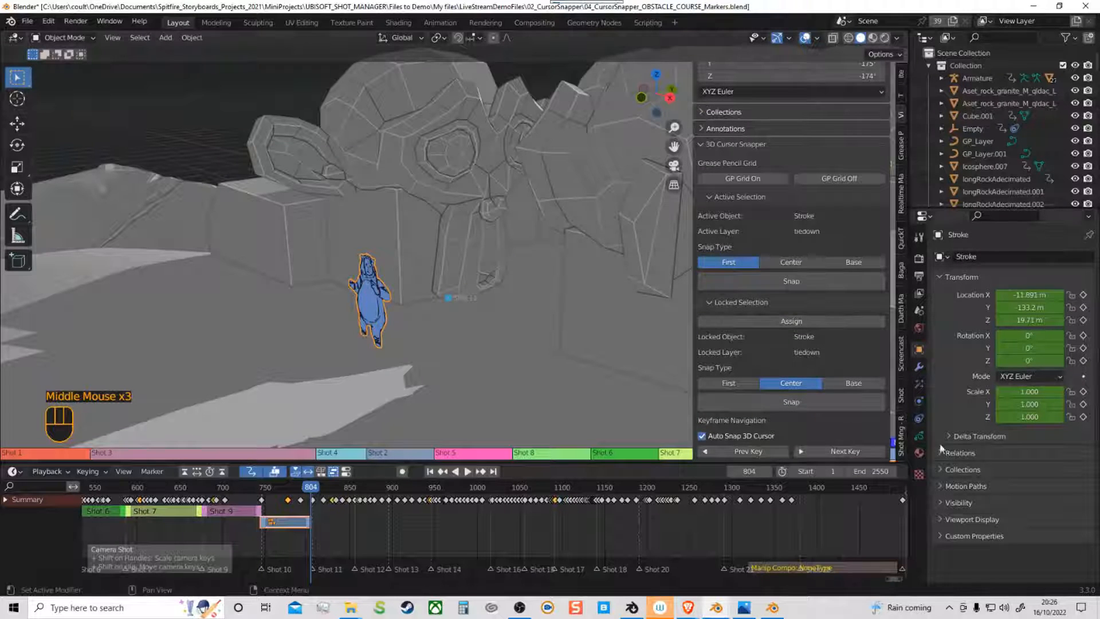
Step: Open the Stroke object's layer list, show the Rough layer briefly and hide it again
{"action": "left_click", "coordinate": [920, 437]}
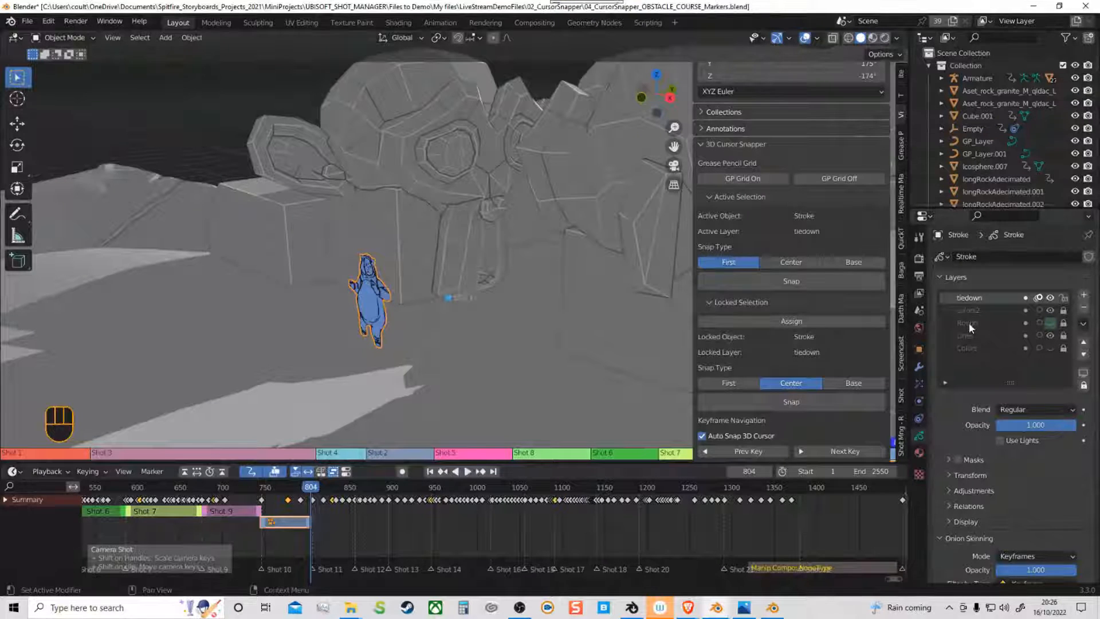
{"action": "left_click", "coordinate": [1051, 324]}
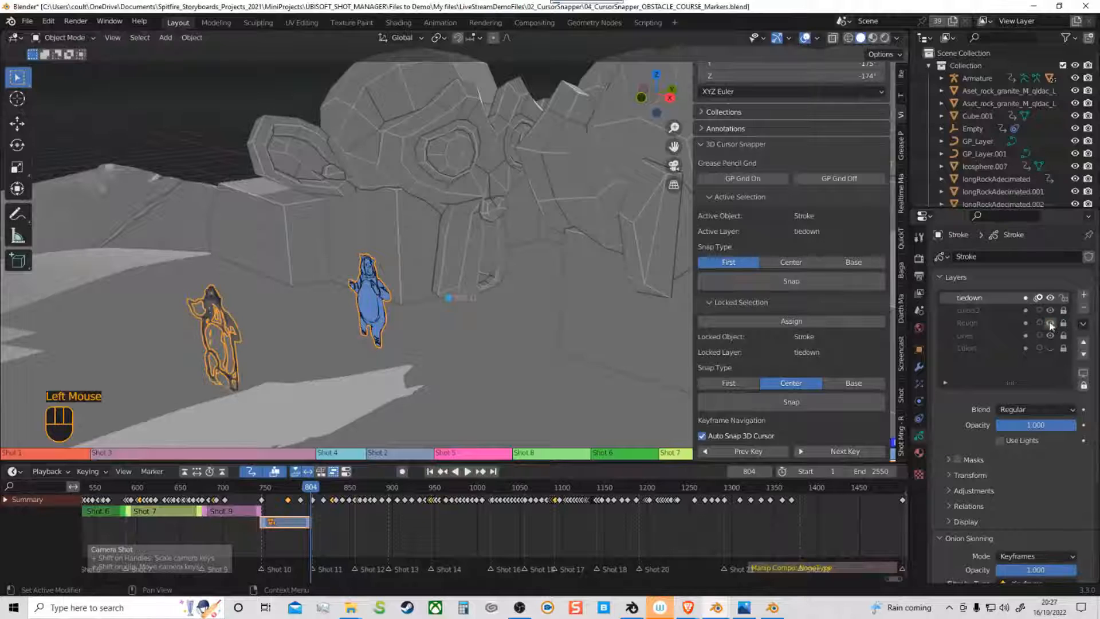
{"action": "left_click", "coordinate": [1051, 324]}
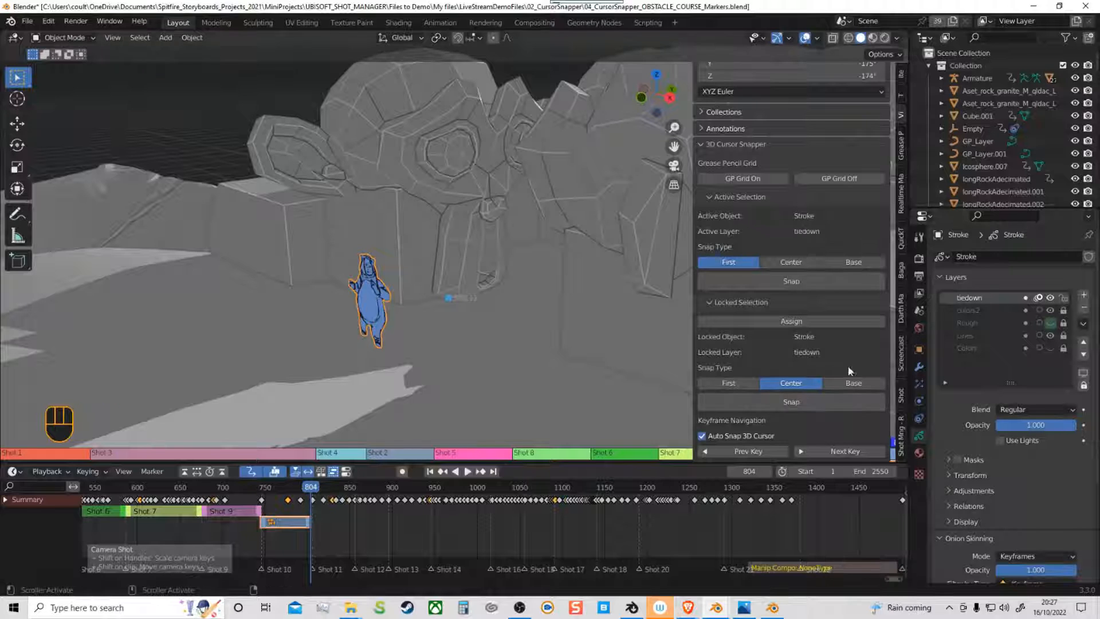
Step: Snap the 3D cursor to the locked tiedown layer's center, assign the locked selection, and step back and forth through the shot keyframes
{"action": "left_click", "coordinate": [800, 401]}
{"action": "left_click", "coordinate": [800, 322]}
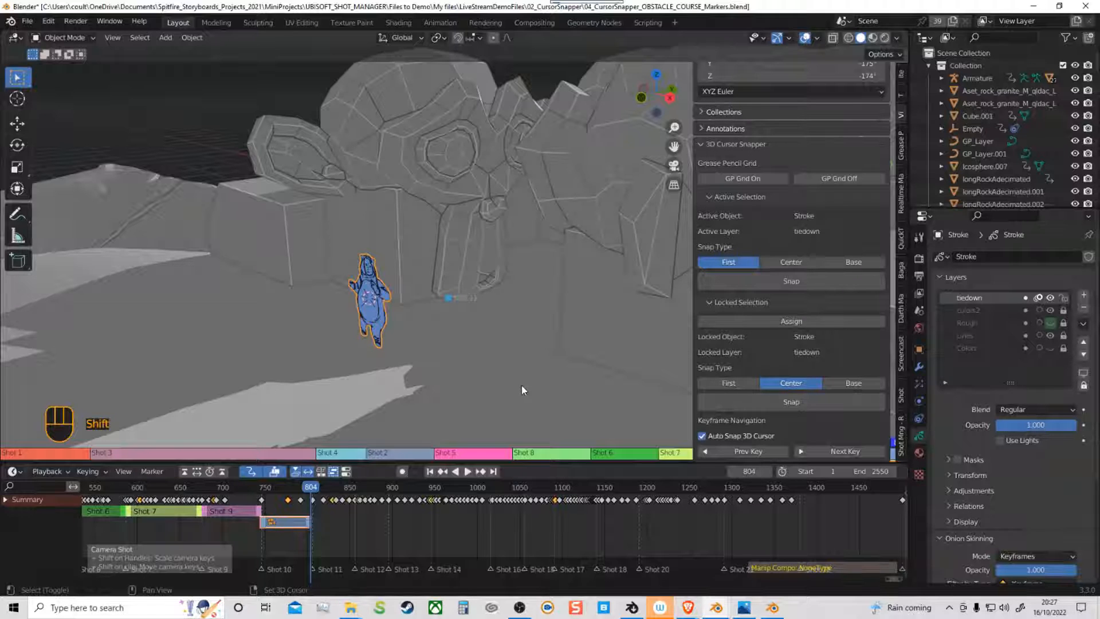
{"action": "key", "text": "shift+Down"}
{"action": "key", "text": "shift+Down"}
{"action": "key", "text": "shift+Down"}
{"action": "key", "text": "shift+Up"}
{"action": "key", "text": "shift+Up"}
{"action": "key", "text": "shift+Up"}
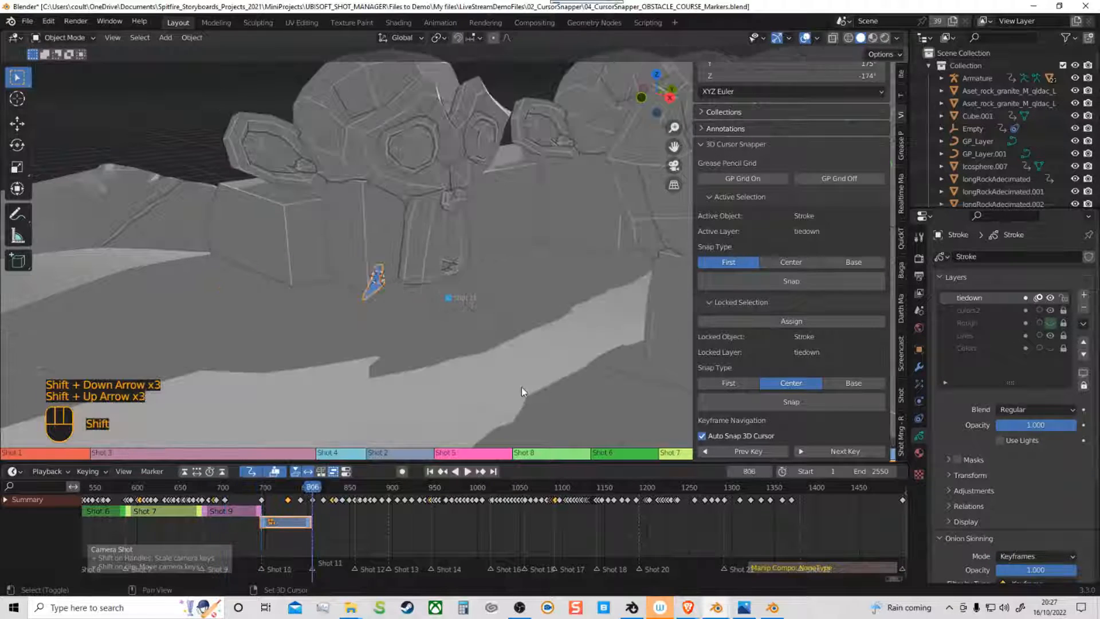
{"action": "key", "text": "shift+Down"}
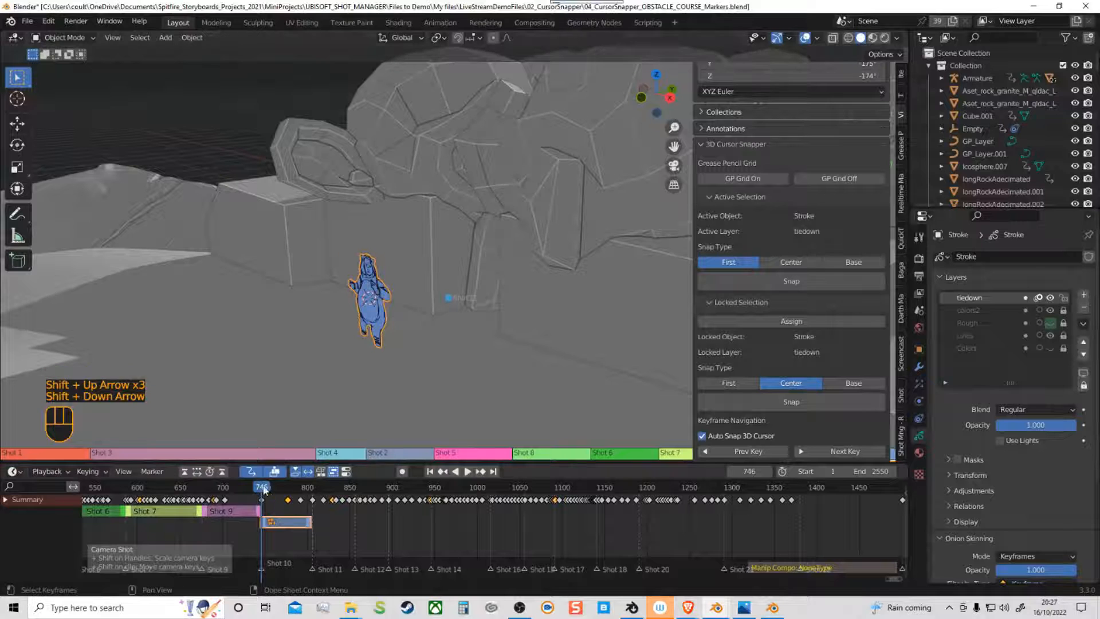
Step: Scrub the timeline around the boundary between Shot 10 and Shot 11, checking inside and outside the camera view
{"action": "left_click_drag", "start_coordinate": [265, 490], "coordinate": [309, 498]}
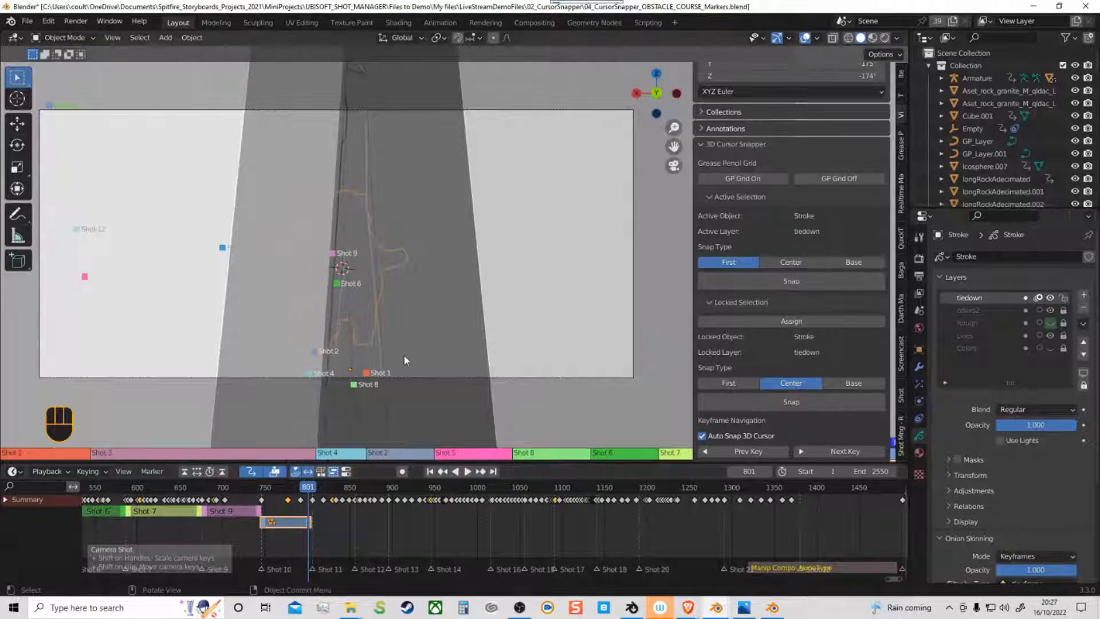
{"action": "key", "text": "KP_0"}
{"action": "left_click", "coordinate": [311, 492]}
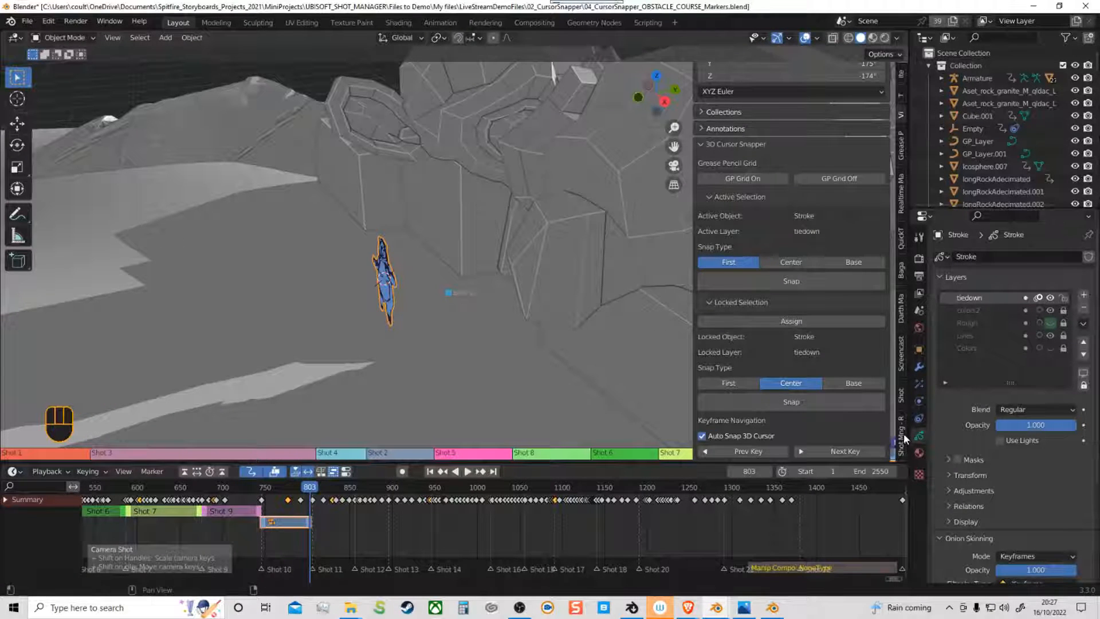
{"action": "left_click", "coordinate": [315, 490]}
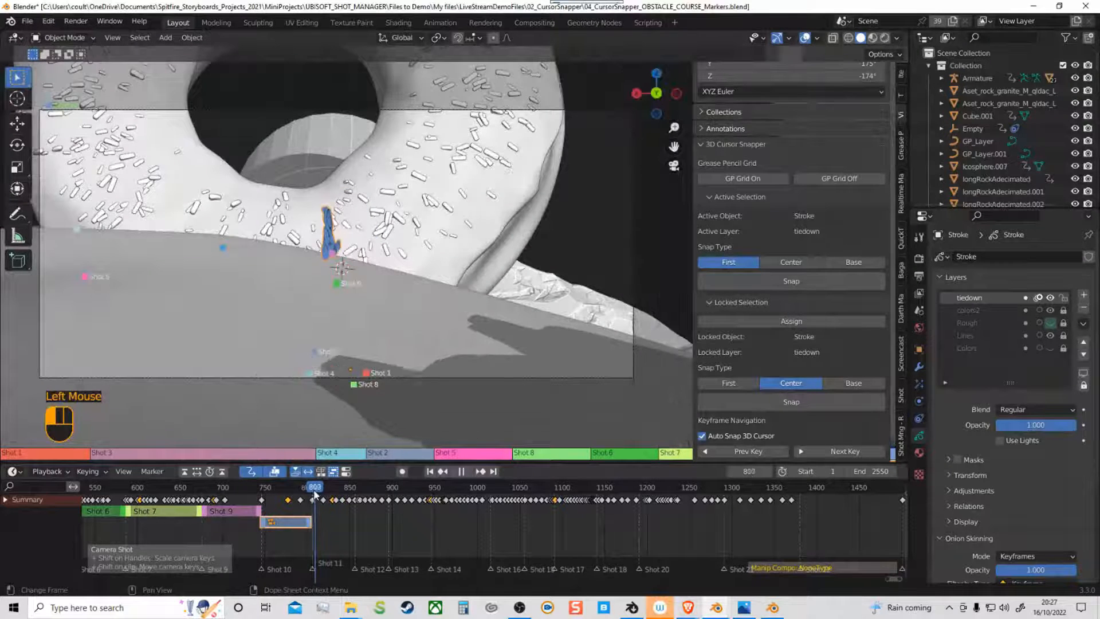
Step: Switch to Standard Play Mode and scrub past the end of Shot 10 outside the camera view, returning to frame 807
{"action": "left_click", "coordinate": [313, 486]}
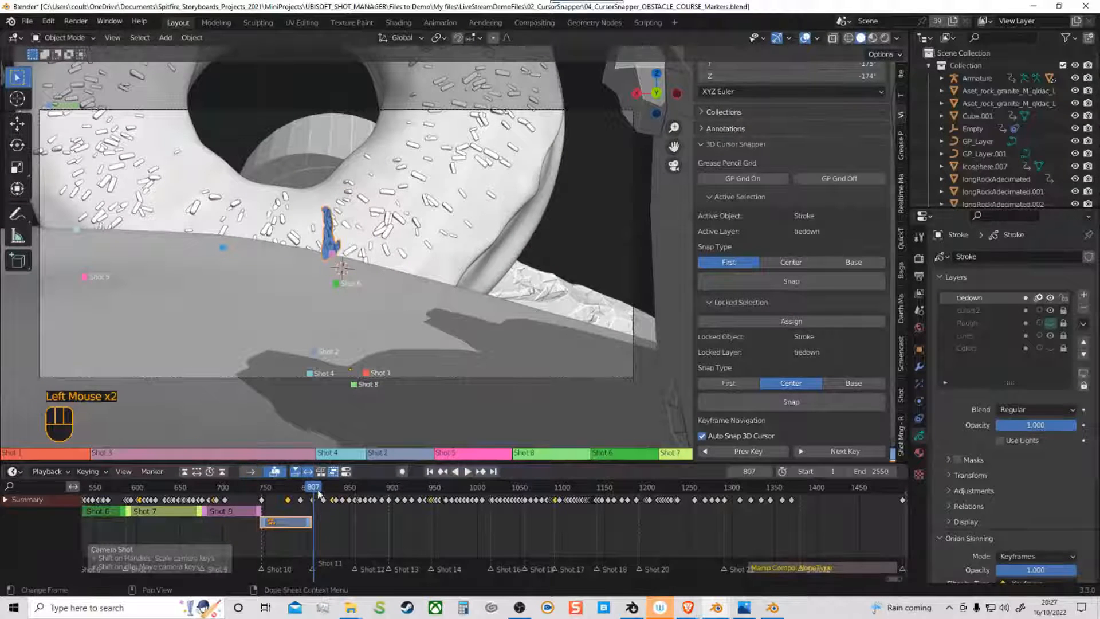
{"action": "left_click", "coordinate": [250, 472]}
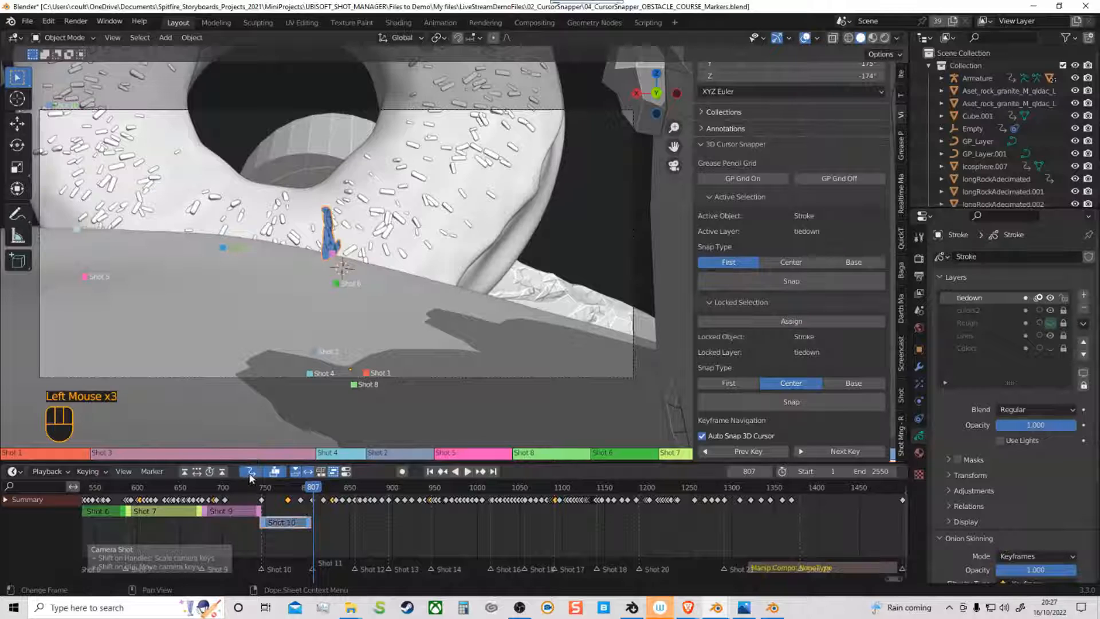
{"action": "key", "text": "KP_0"}
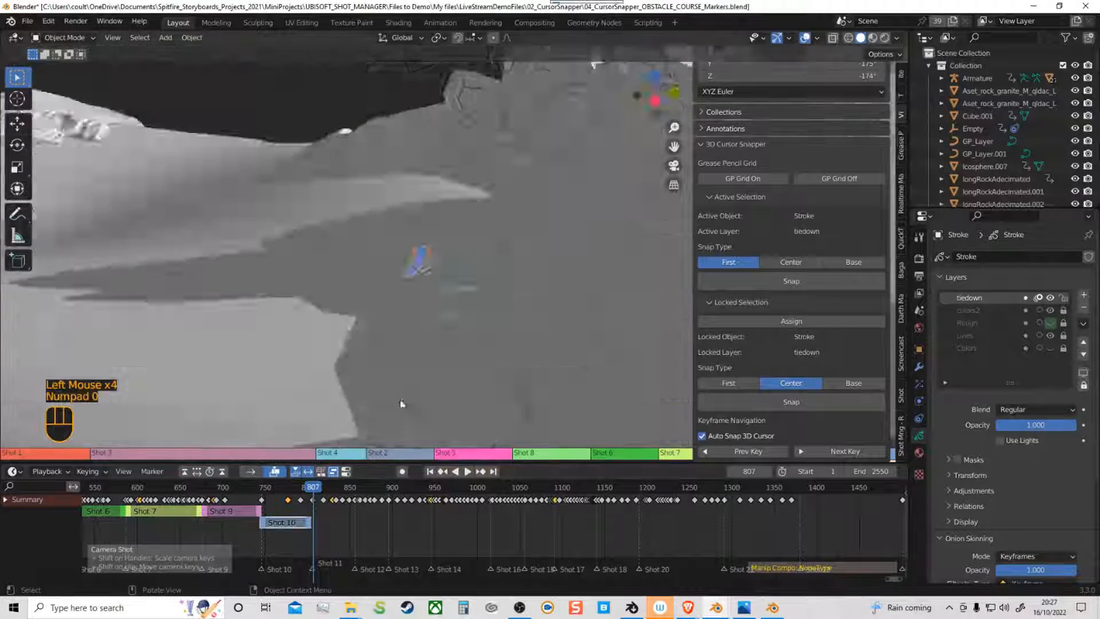
{"action": "left_click_drag", "start_coordinate": [314, 490], "coordinate": [319, 492]}
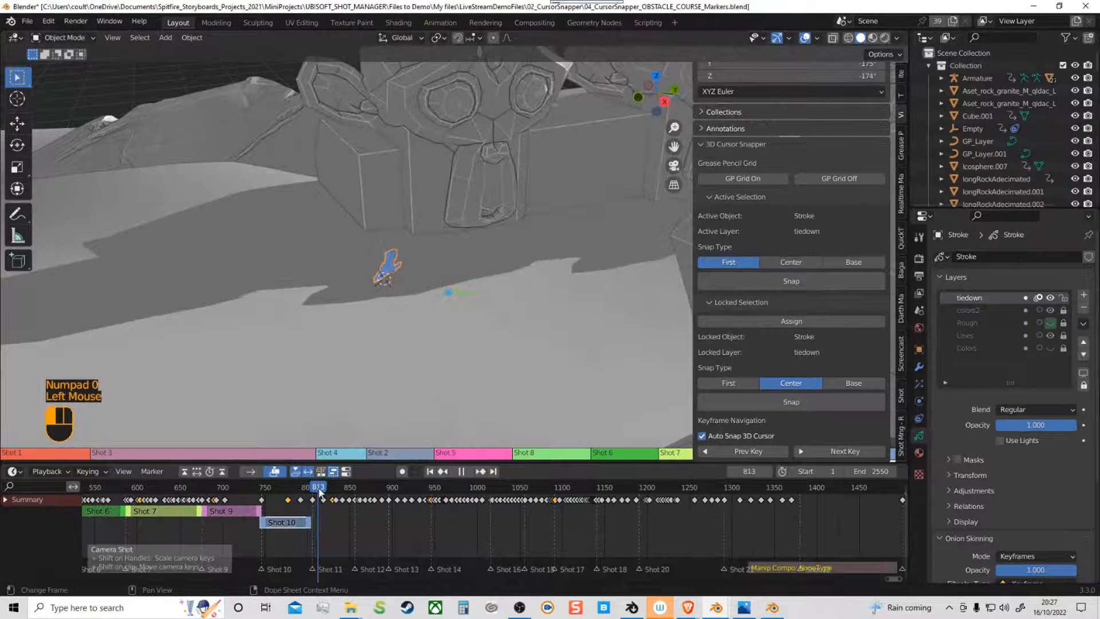
{"action": "middle_click_drag", "start_coordinate": [401, 387], "coordinate": [432, 368]}
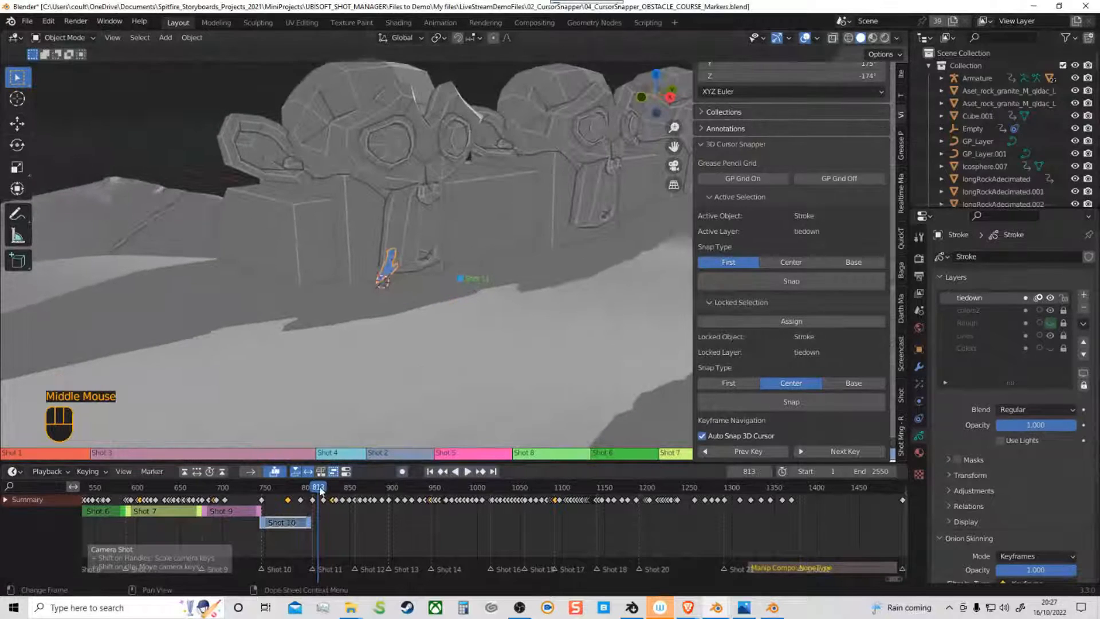
{"action": "left_click_drag", "start_coordinate": [319, 490], "coordinate": [313, 490]}
Step: Enable the grease pencil Onion Skin overlay in the 3D viewport
{"action": "middle_click_drag", "start_coordinate": [416, 374], "coordinate": [379, 352], "text": "ctrl"}
{"action": "left_click", "coordinate": [818, 38]}
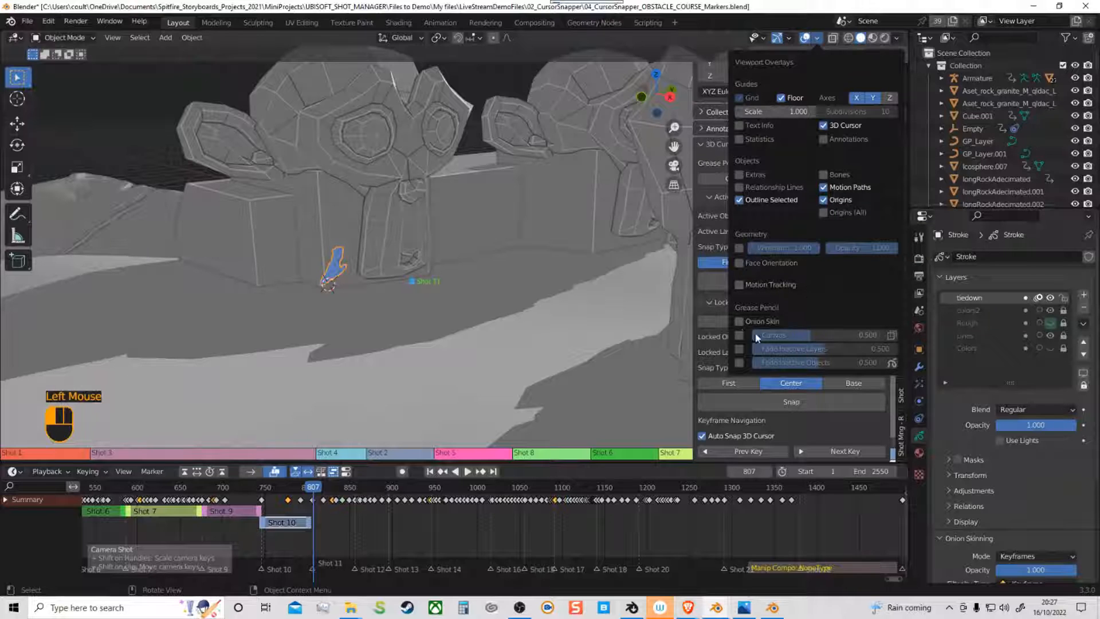
{"action": "left_click", "coordinate": [740, 321]}
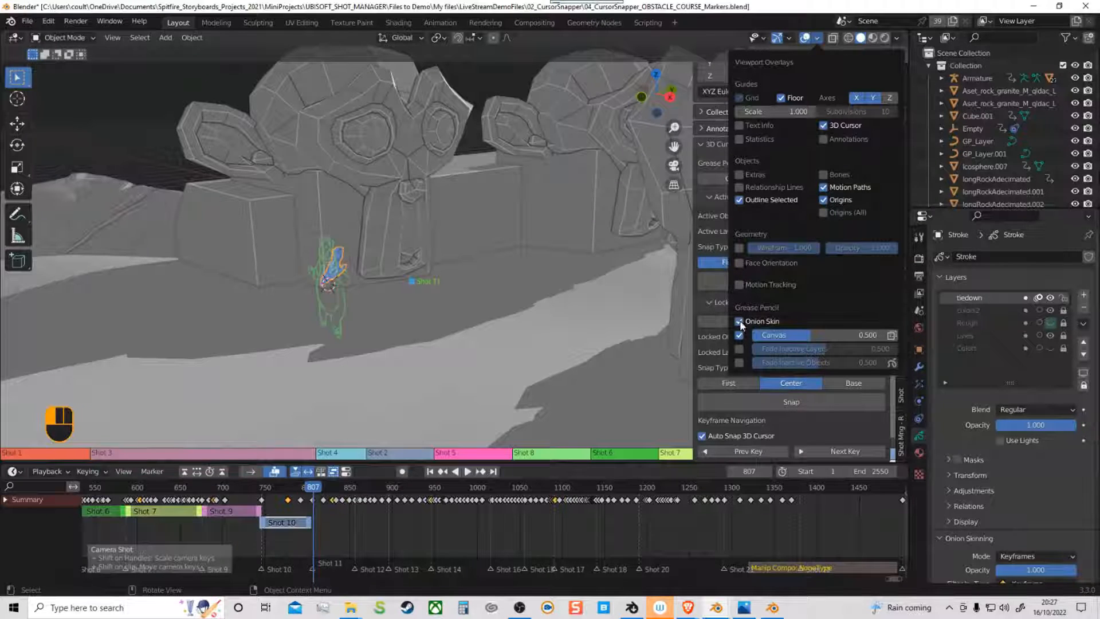
{"action": "left_click", "coordinate": [740, 322]}
{"action": "left_click", "coordinate": [739, 321]}
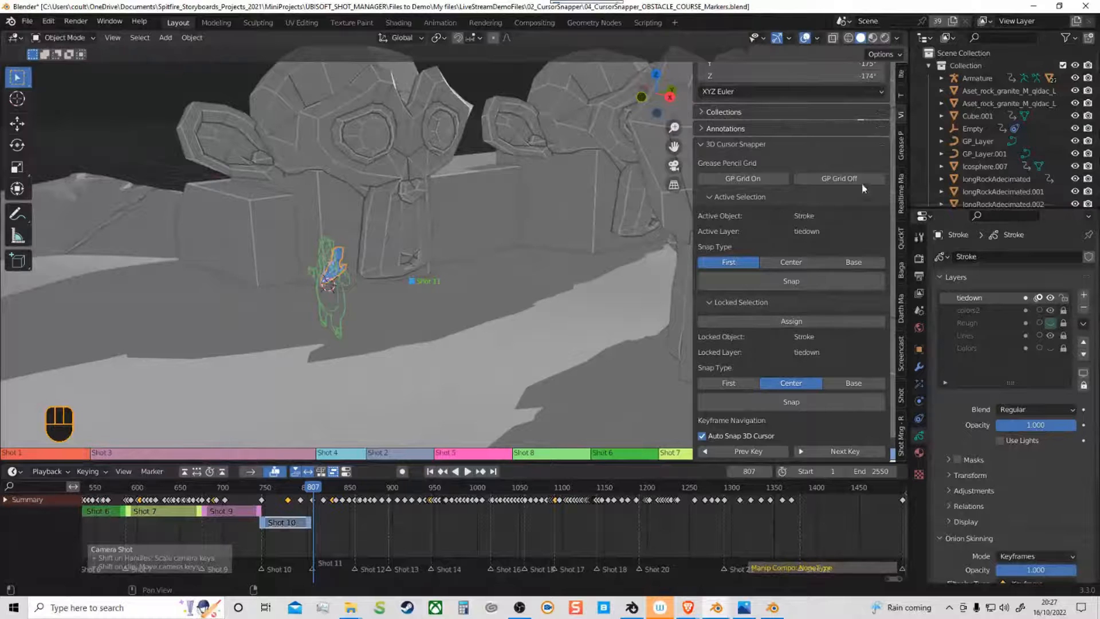
Step: Return to the Shot Manager settings and enable the Storyboard feature in its Feature Toggles
{"action": "middle_click_drag", "start_coordinate": [828, 294], "coordinate": [892, 453]}
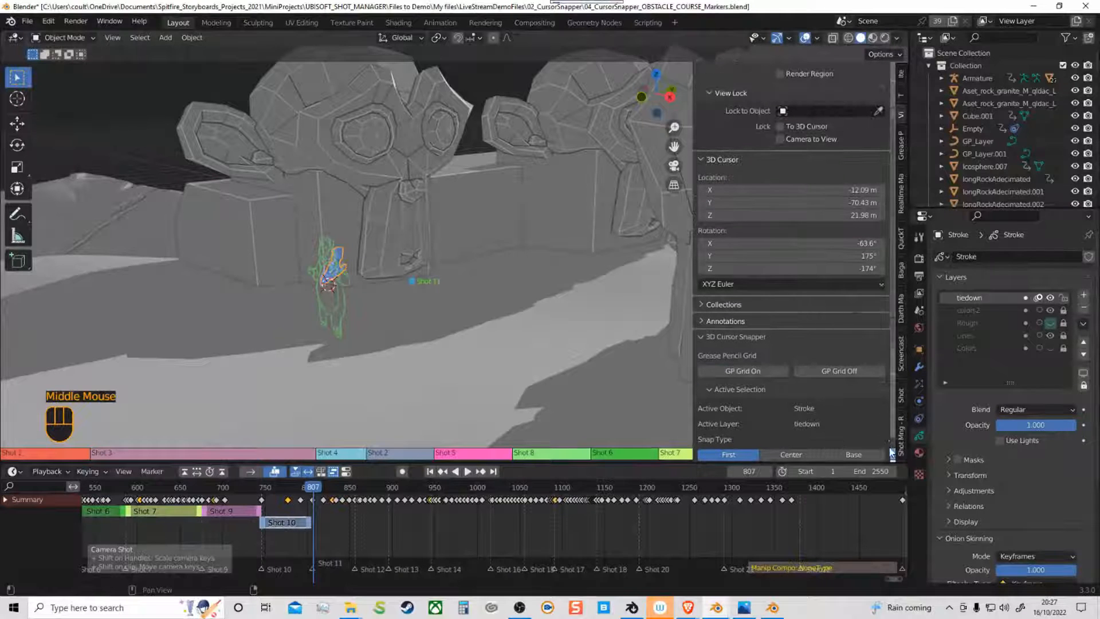
{"action": "left_click", "coordinate": [901, 396]}
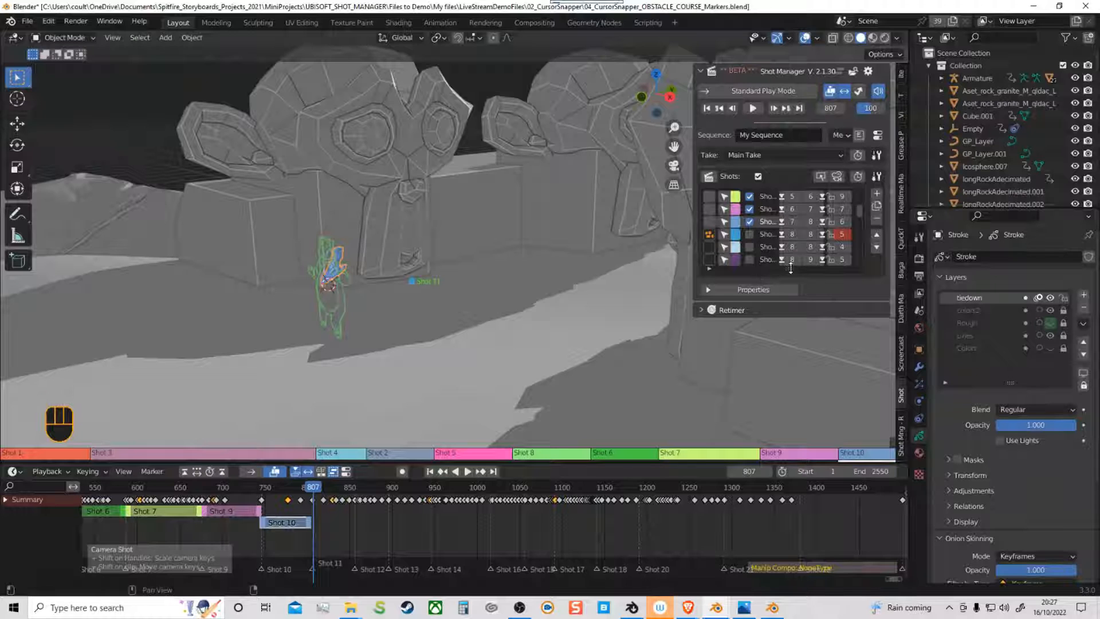
{"action": "left_click", "coordinate": [856, 175]}
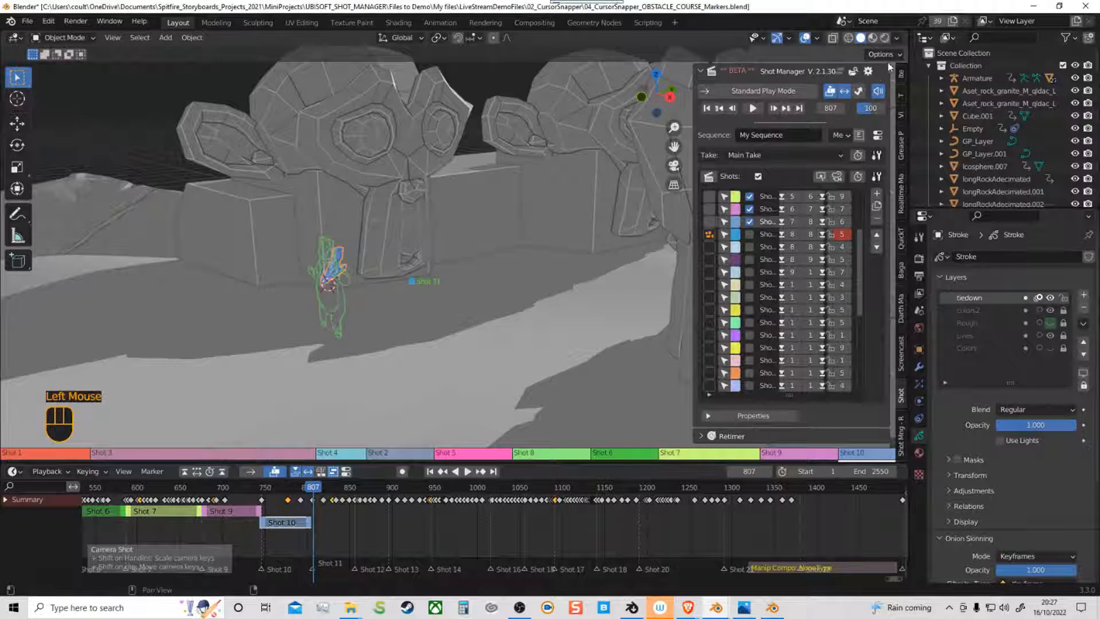
{"action": "left_click", "coordinate": [869, 72]}
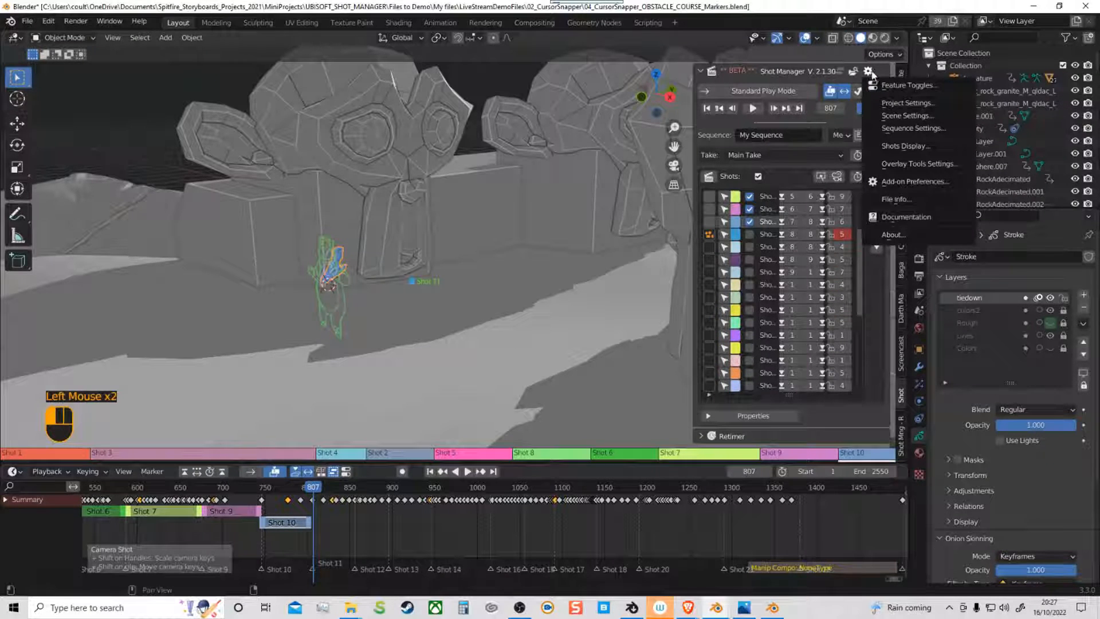
{"action": "left_click", "coordinate": [908, 85]}
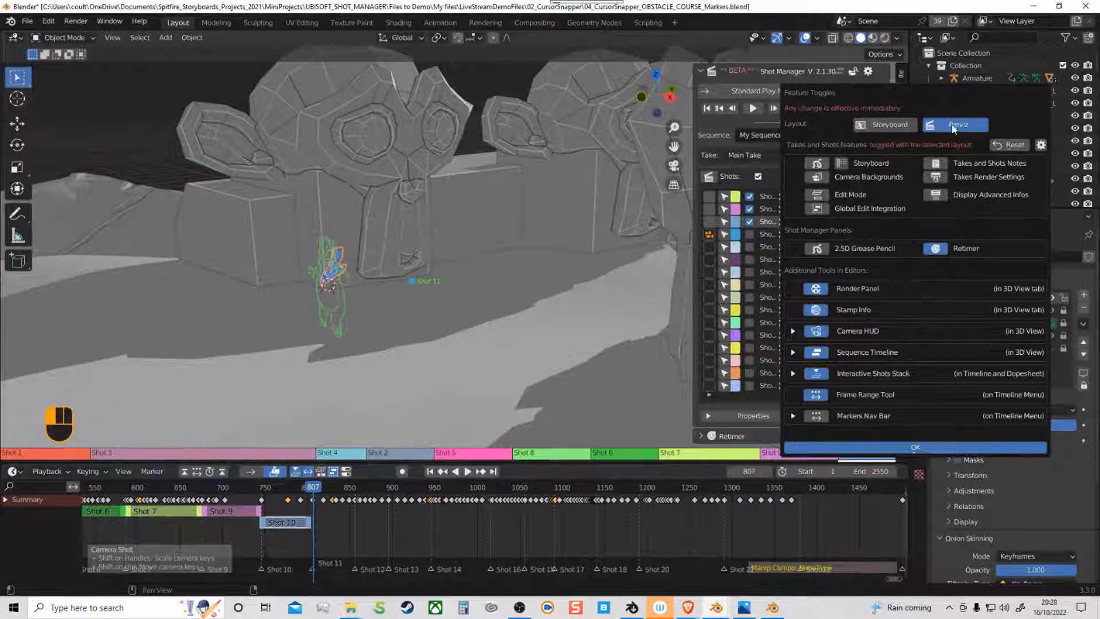
{"action": "left_click", "coordinate": [820, 166]}
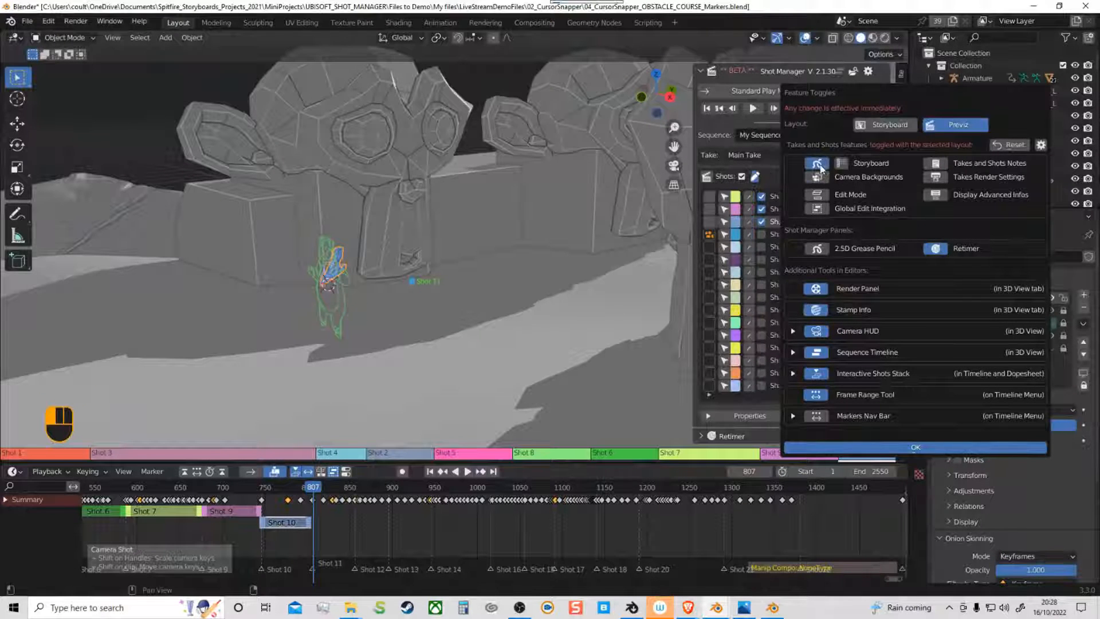
Step: Expand the Shot Manager's Storyboard settings and set the Canvas overlay to 0.85 with the overlay enabled
{"action": "left_click", "coordinate": [755, 177]}
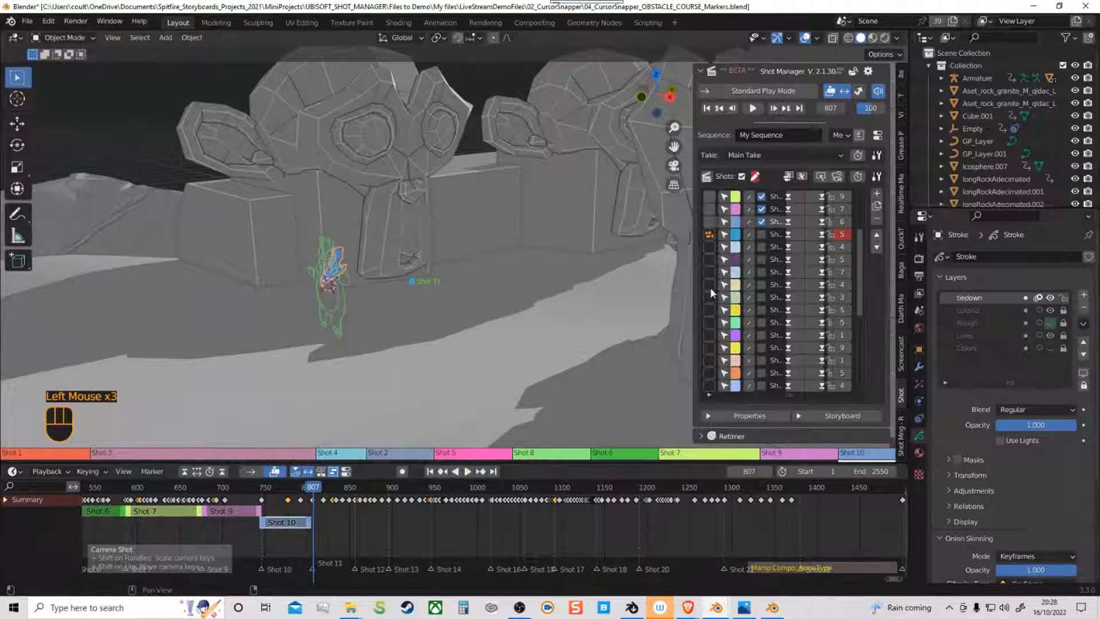
{"action": "left_click", "coordinate": [802, 415]}
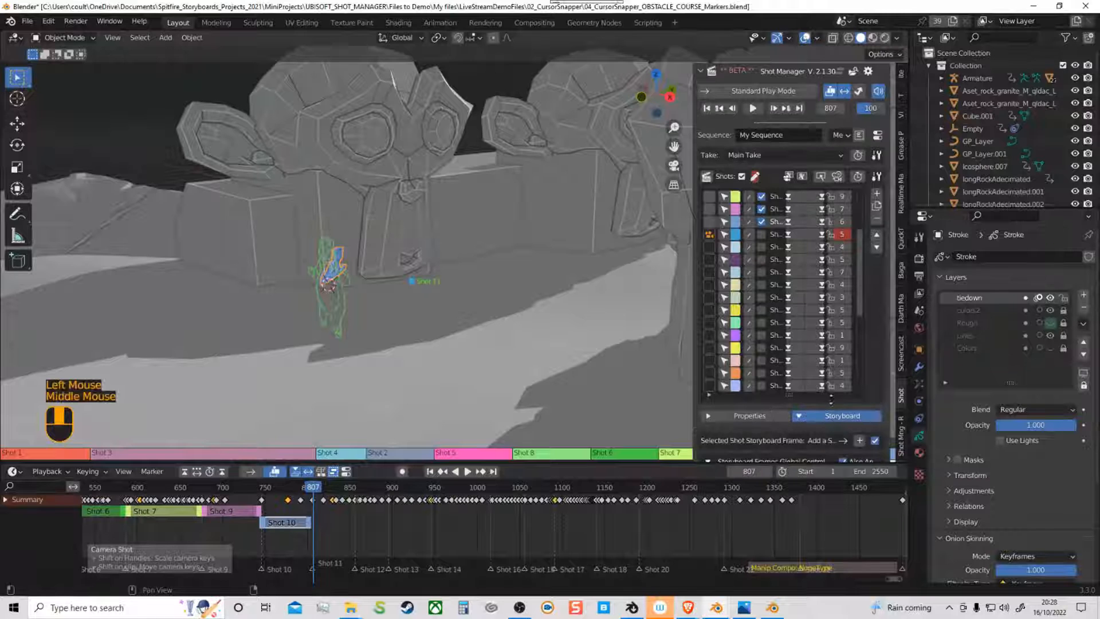
{"action": "middle_click_drag", "start_coordinate": [803, 416], "coordinate": [845, 167]}
{"action": "left_click", "coordinate": [763, 412]}
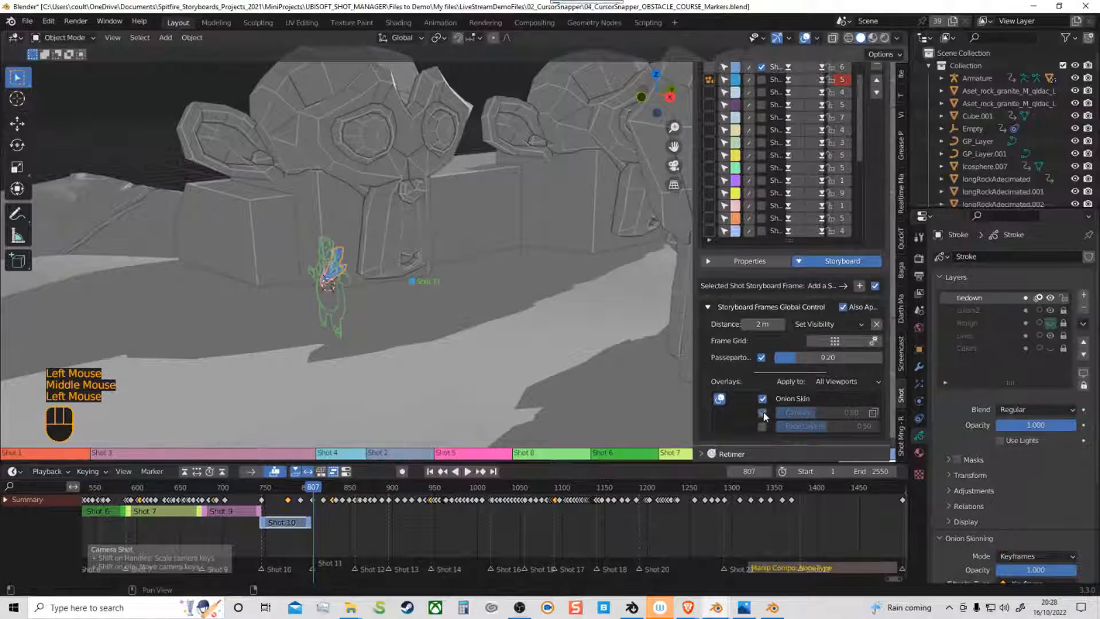
{"action": "left_click", "coordinate": [762, 412]}
{"action": "left_click_drag", "start_coordinate": [830, 413], "coordinate": [867, 414]}
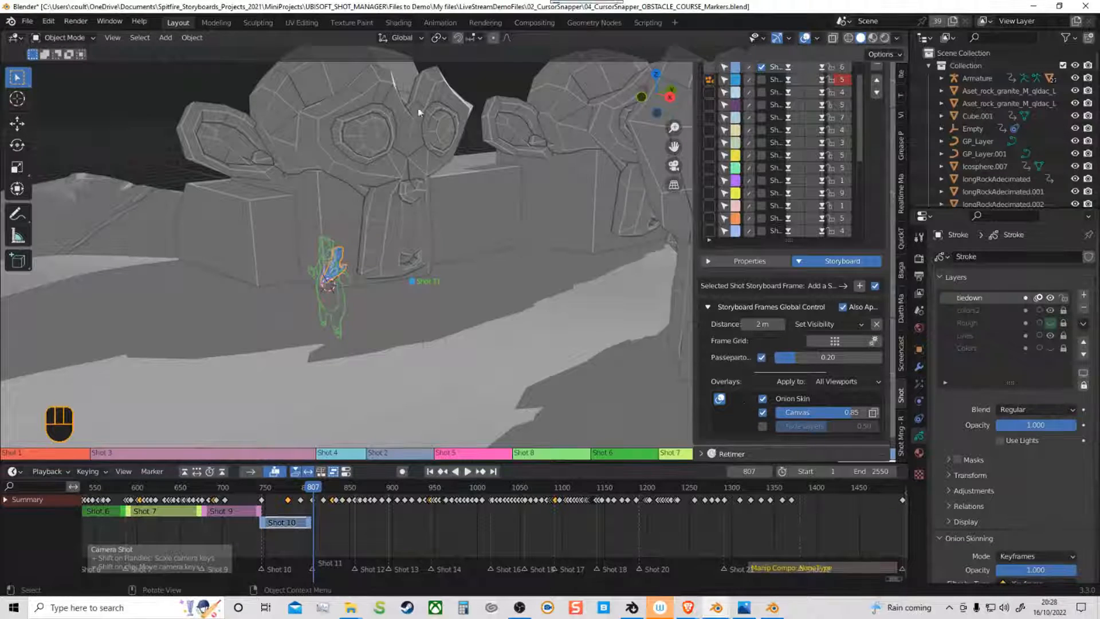
Step: Switch the grease pencil object to Draw Mode and set its drawing plane to Front (X-Z)
{"action": "key", "text": "ctrl+Tab"}
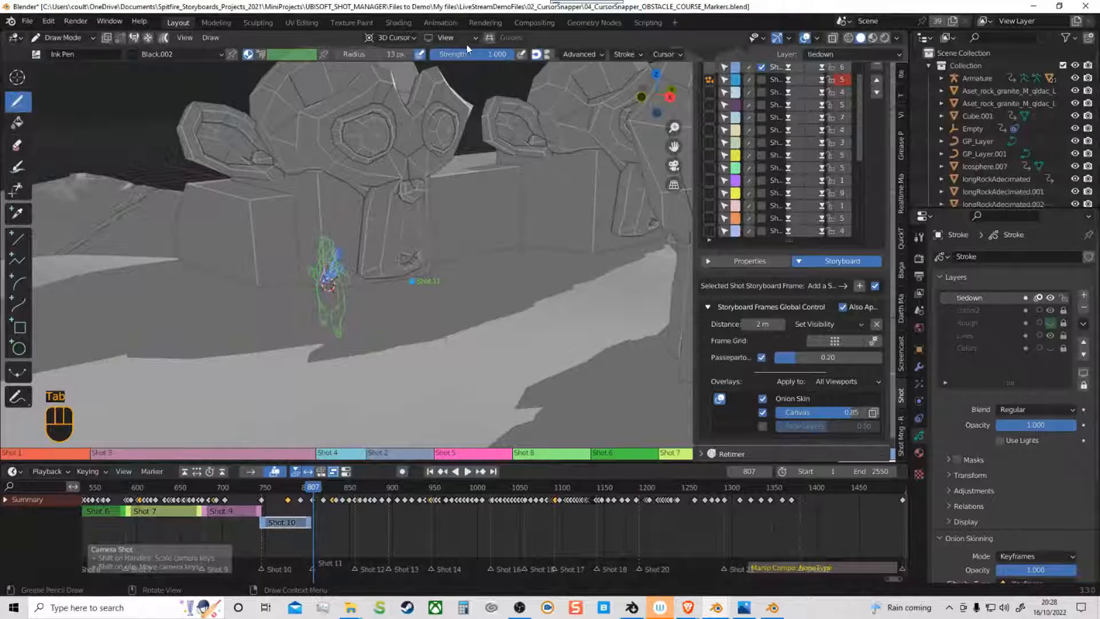
{"action": "left_click", "coordinate": [475, 38]}
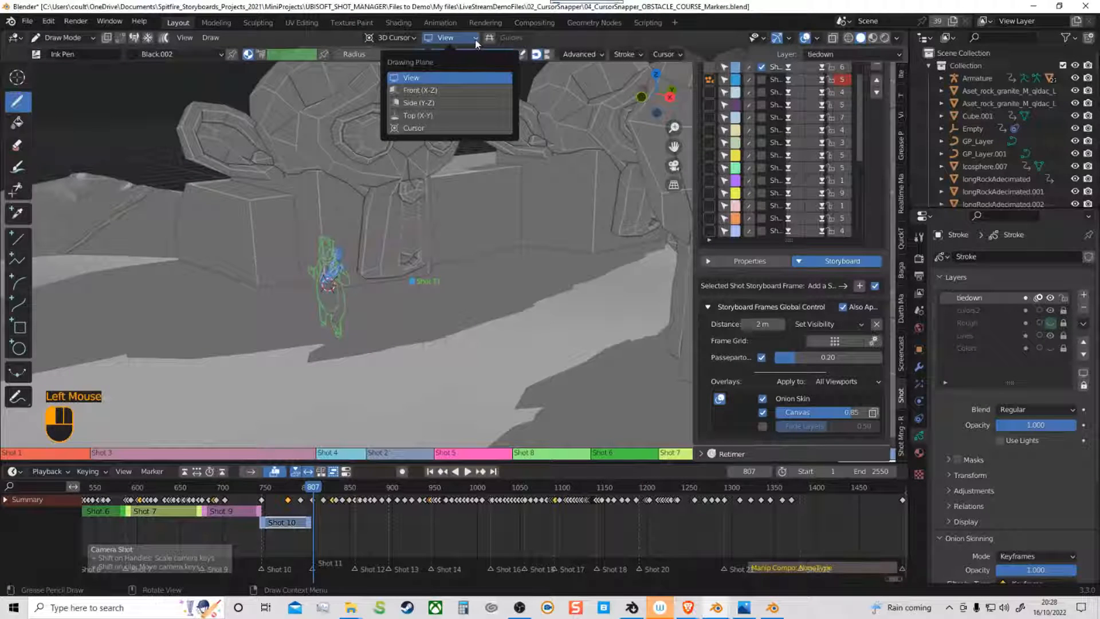
{"action": "left_click", "coordinate": [421, 90]}
Step: Examine the grease pencil's onion skinning, layer display, relations and viewport display settings for drawing canvas options
{"action": "scroll", "coordinate": [1010, 536], "scroll_direction": "down", "scroll_amount": 3}
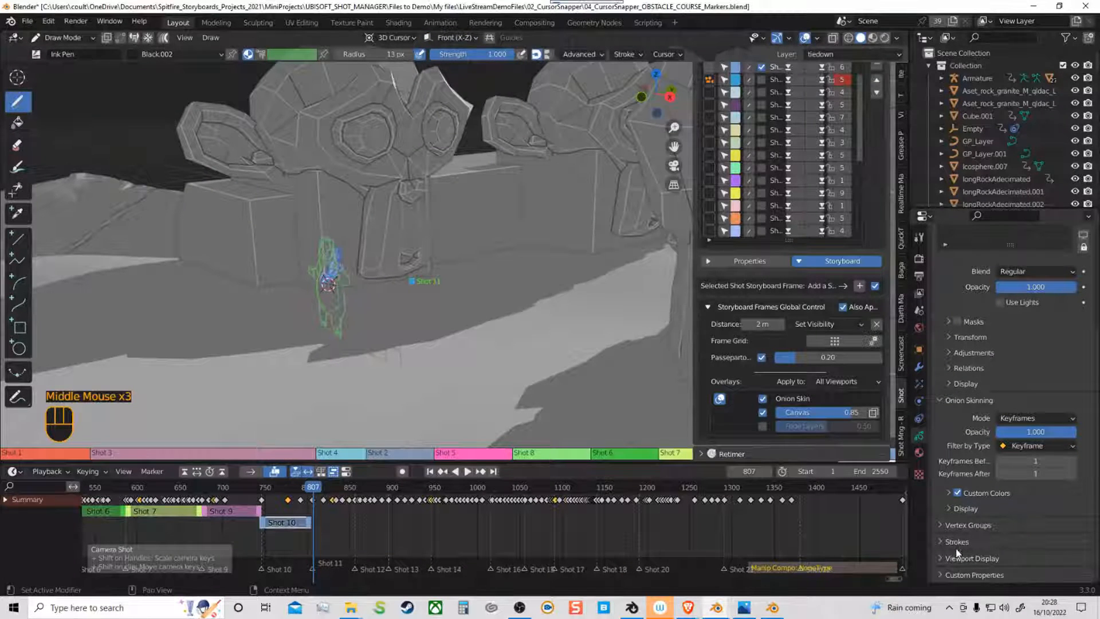
{"action": "left_click", "coordinate": [966, 509]}
{"action": "scroll", "coordinate": [968, 508], "scroll_direction": "down", "scroll_amount": 2}
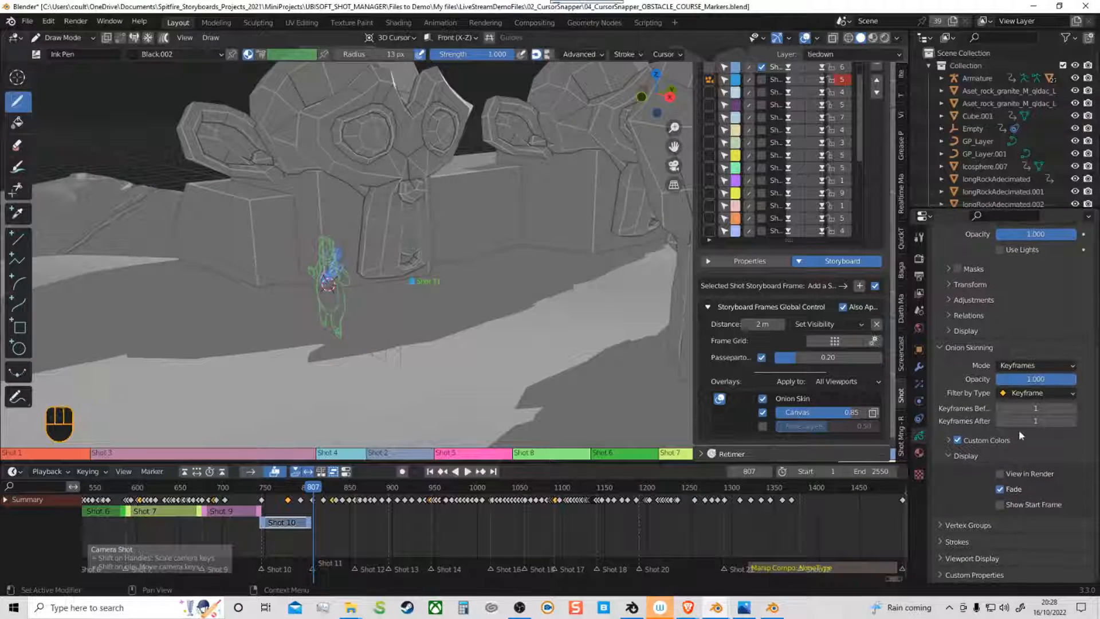
{"action": "left_click", "coordinate": [940, 559]}
{"action": "middle_click_drag", "start_coordinate": [942, 559], "coordinate": [945, 522]}
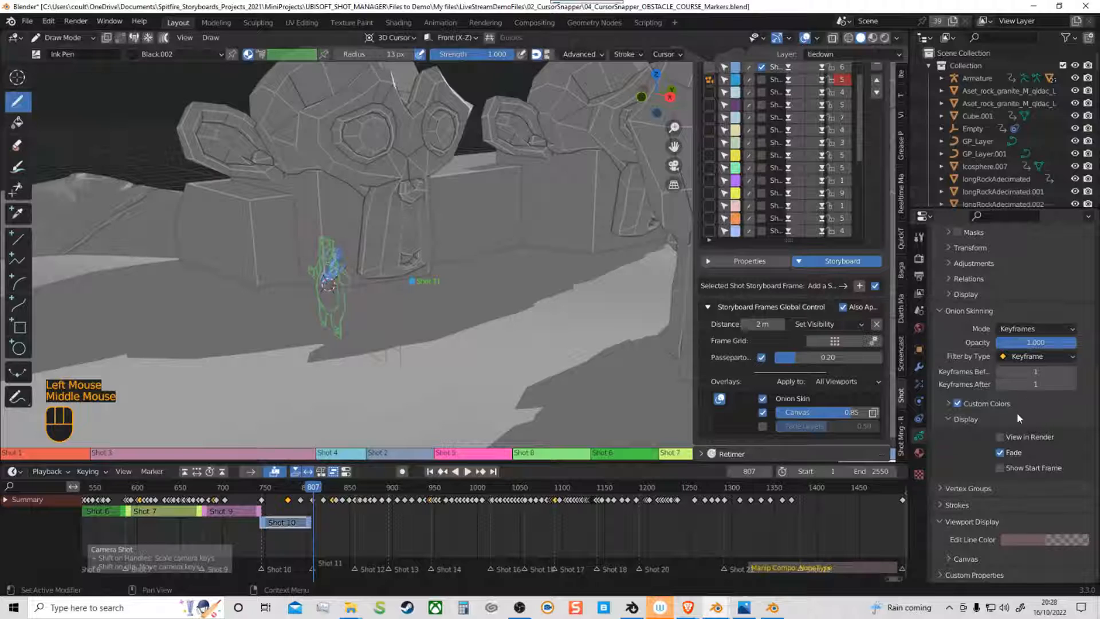
{"action": "mouse_move", "coordinate": [996, 436]}
{"action": "middle_mouse_down"}
{"action": "mouse_move", "coordinate": [987, 541]}
{"action": "mouse_move", "coordinate": [985, 517]}
{"action": "middle_mouse_up"}
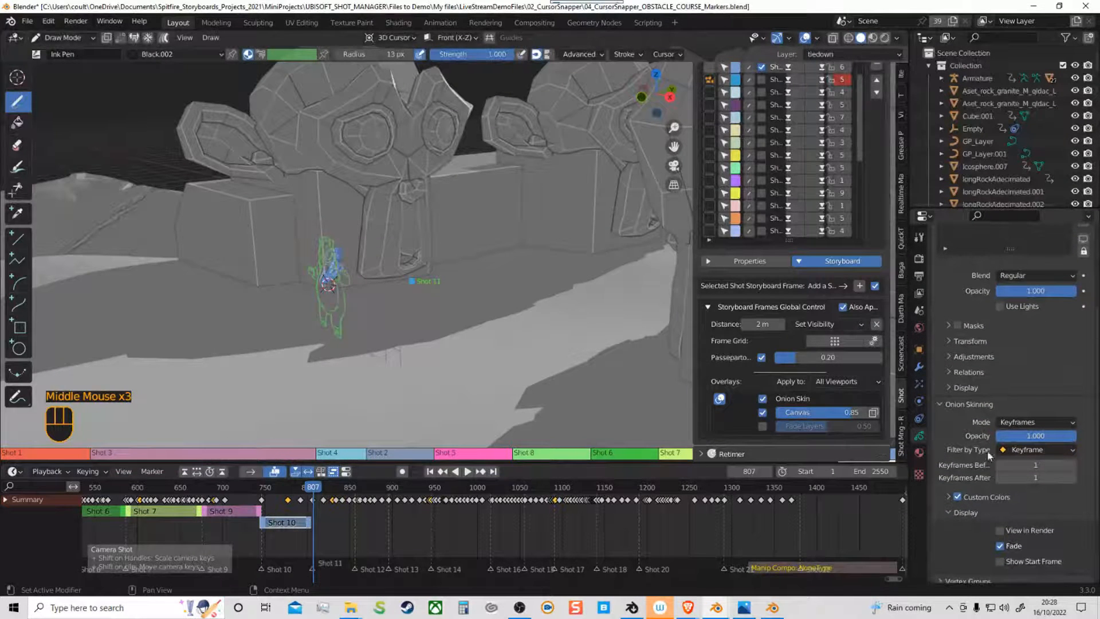
{"action": "middle_click_drag", "start_coordinate": [988, 470], "coordinate": [981, 400]}
{"action": "left_click", "coordinate": [974, 318]}
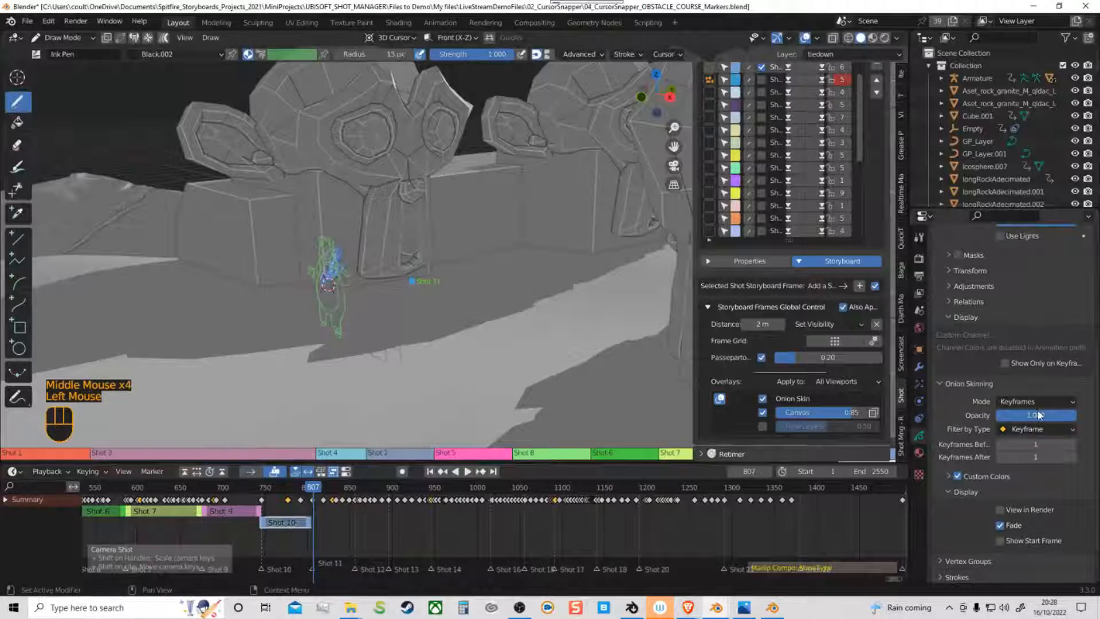
{"action": "left_click", "coordinate": [958, 304]}
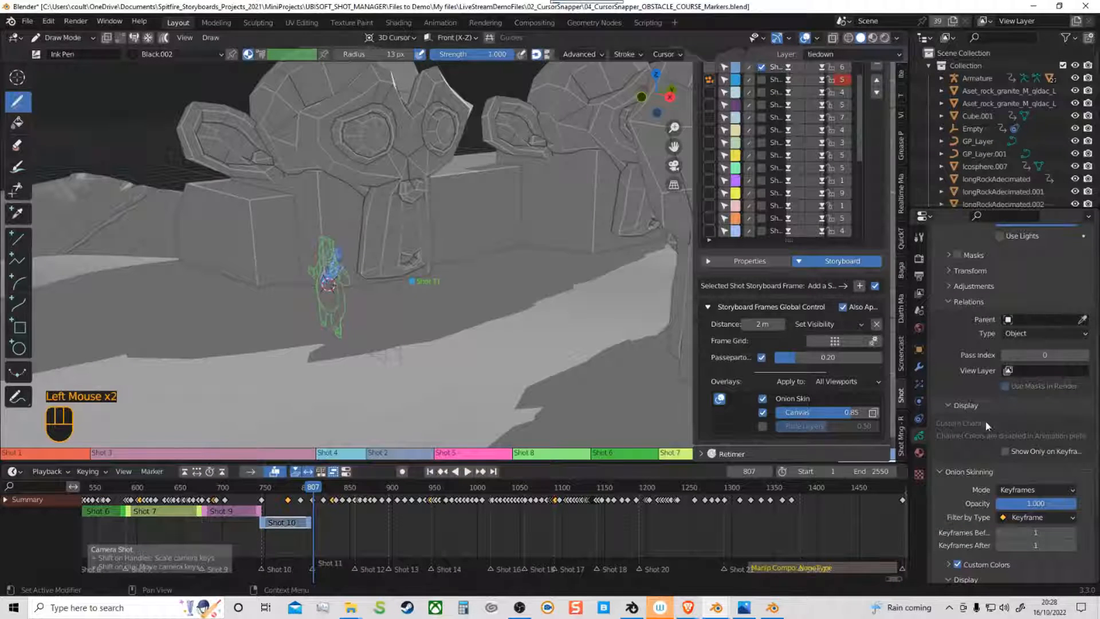
{"action": "left_click", "coordinate": [954, 302]}
{"action": "middle_click_drag", "start_coordinate": [954, 303], "coordinate": [976, 198]}
Step: Change the grease pencil's Edit Line Color to black in its Viewport Display settings
{"action": "left_click", "coordinate": [1021, 539]}
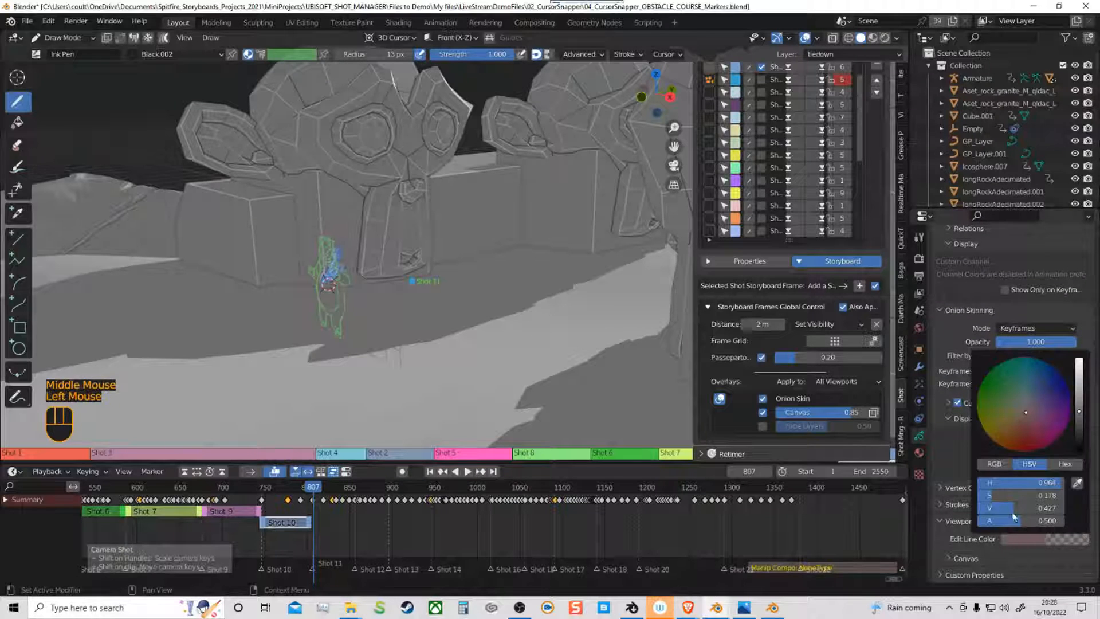
{"action": "left_click_drag", "start_coordinate": [1058, 392], "coordinate": [1076, 374]}
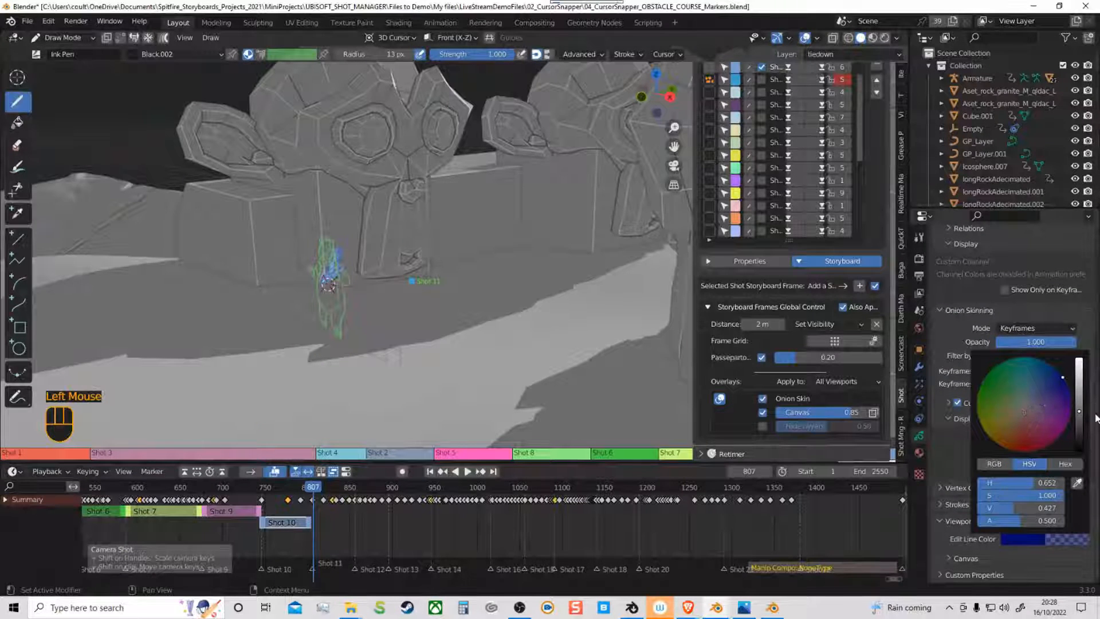
{"action": "left_click_drag", "start_coordinate": [1080, 444], "coordinate": [1079, 487]}
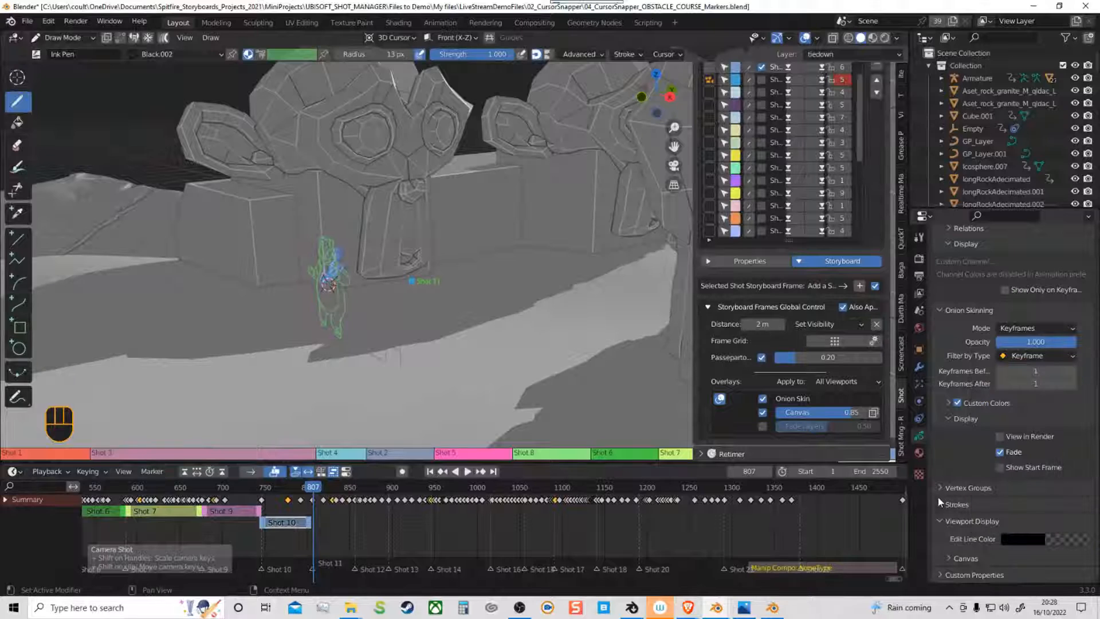
{"action": "middle_click", "coordinate": [1004, 554]}
{"action": "middle_click", "coordinate": [1005, 550]}
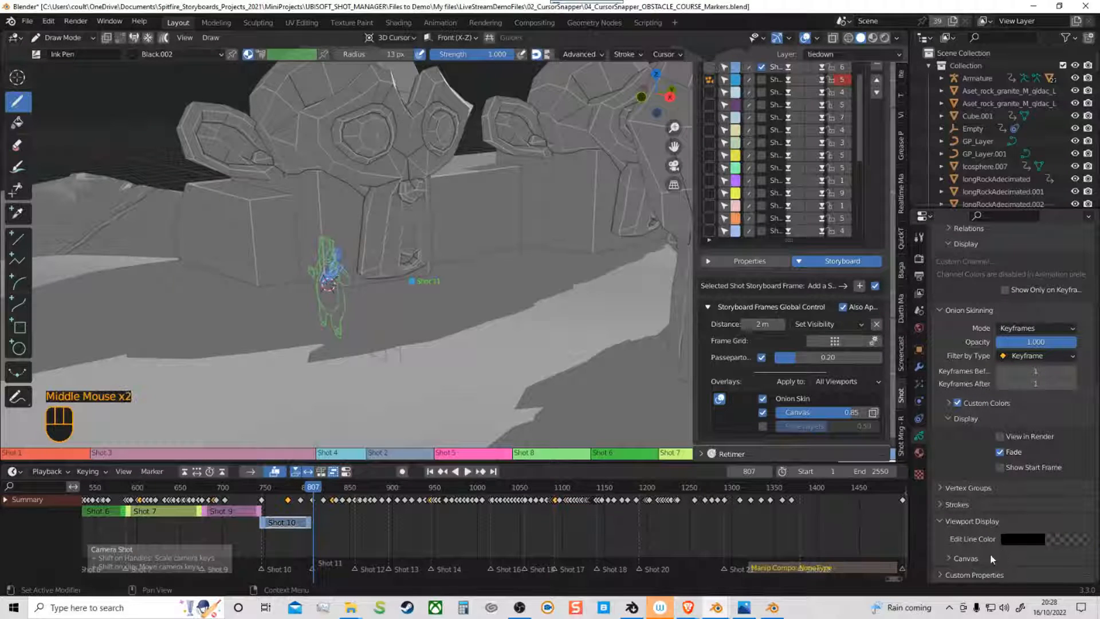
Step: Expand the Canvas settings under Viewport Display and darken the canvas grid colour
{"action": "left_click", "coordinate": [955, 559]}
{"action": "middle_click_drag", "start_coordinate": [956, 559], "coordinate": [955, 469]}
{"action": "left_click", "coordinate": [1032, 486]}
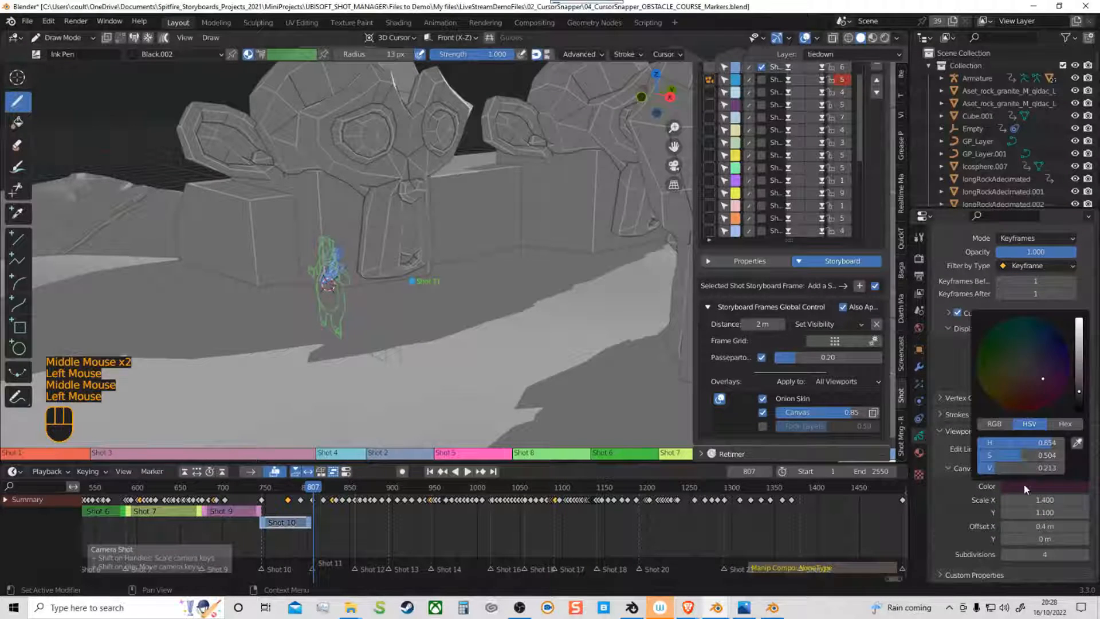
{"action": "mouse_move", "coordinate": [1074, 389]}
{"action": "left_mouse_down"}
{"action": "mouse_move", "coordinate": [1079, 418]}
{"action": "mouse_move", "coordinate": [1073, 401]}
{"action": "left_mouse_up"}
Step: Turn off Shadow in the viewport shading options so the canvas grid stands out behind the character
{"action": "middle_click_drag", "start_coordinate": [389, 319], "coordinate": [376, 349]}
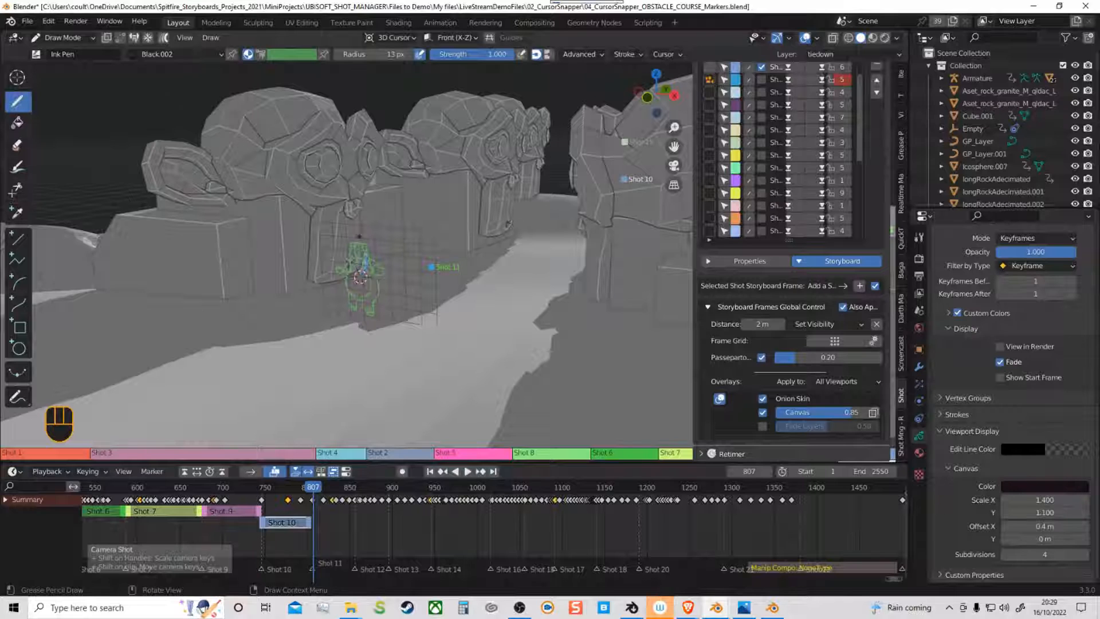
{"action": "left_click", "coordinate": [362, 248]}
{"action": "left_click", "coordinate": [364, 251]}
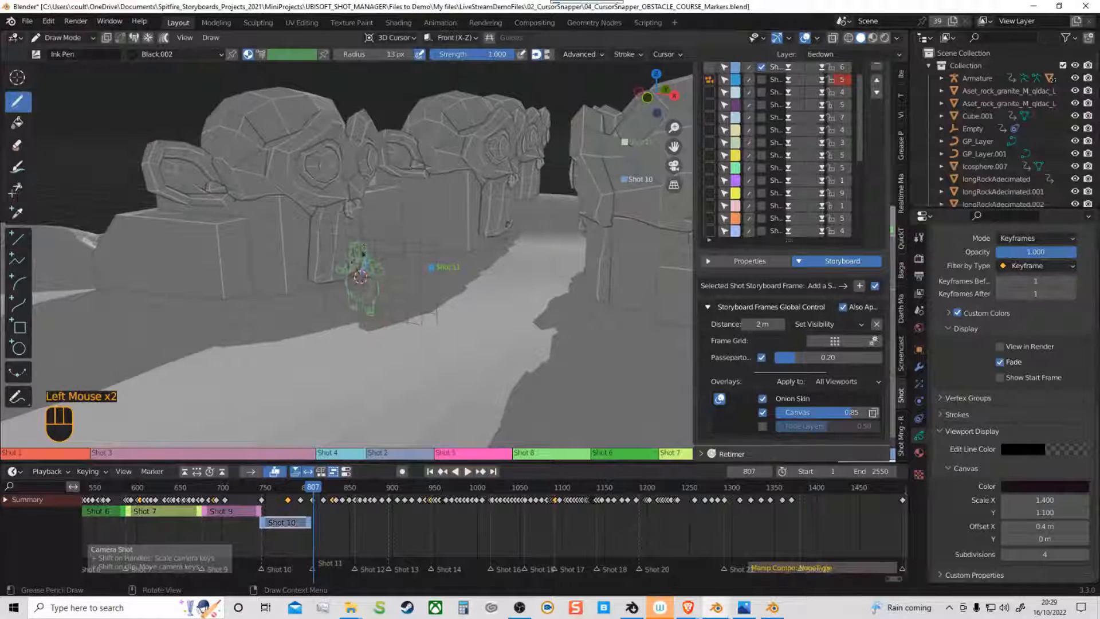
{"action": "middle_click_drag", "start_coordinate": [364, 254], "coordinate": [833, 84], "text": "ctrl"}
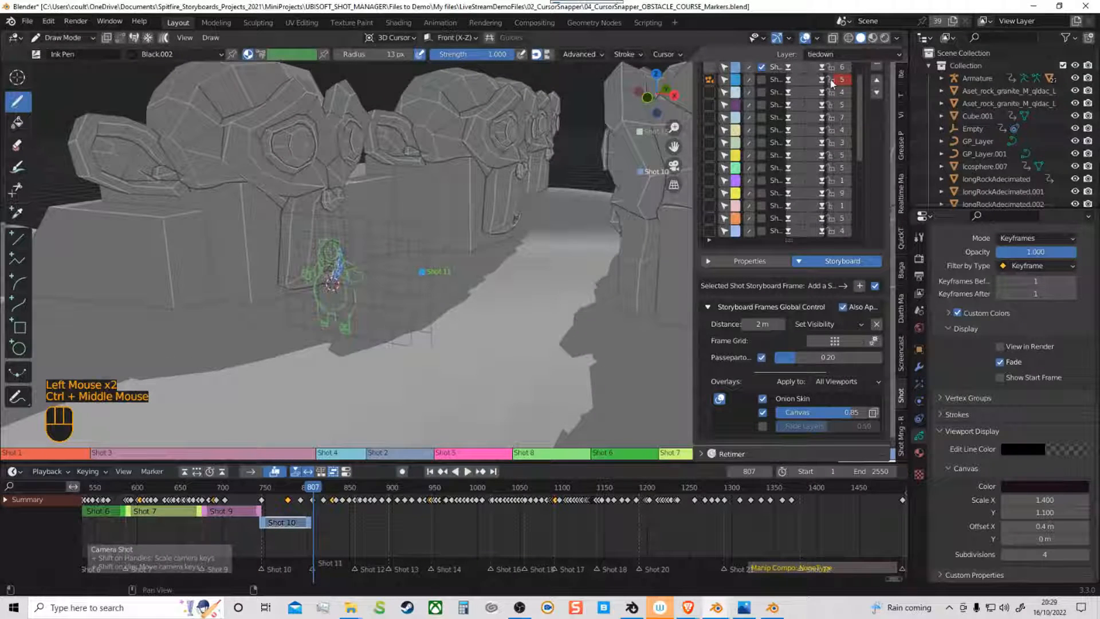
{"action": "left_click", "coordinate": [897, 38]}
{"action": "left_click", "coordinate": [825, 257]}
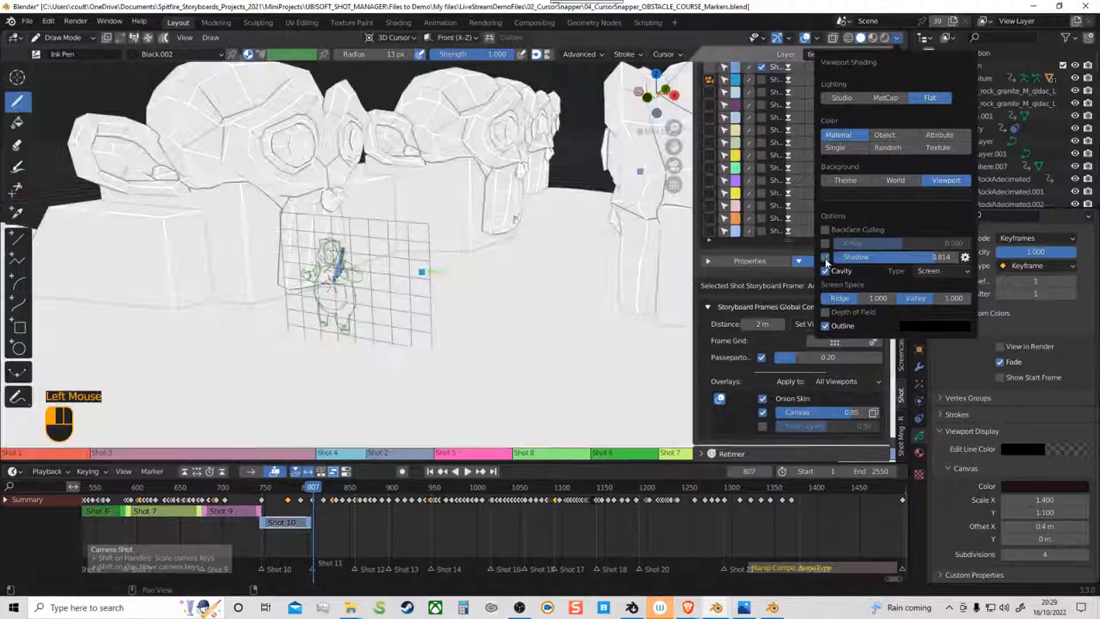
{"action": "middle_click_drag", "start_coordinate": [381, 309], "coordinate": [361, 301]}
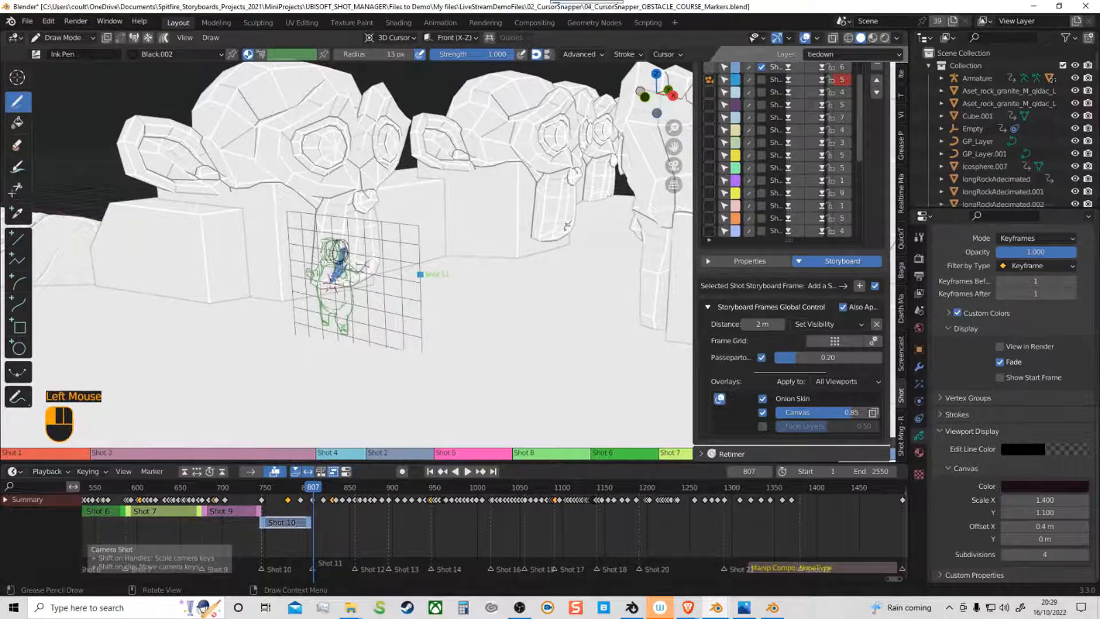
Step: Set the Ink Pen radius to 38 px and draw the character's head, ears, arms, body and legs over its existing outline at frame 807
{"action": "key", "text": "g"}
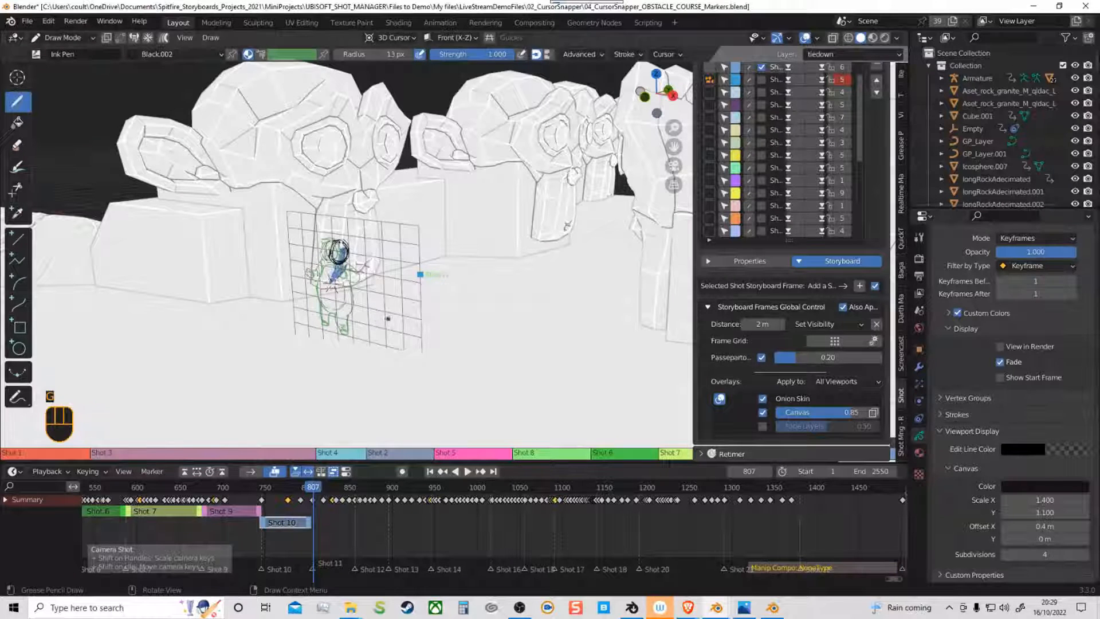
{"action": "key", "text": "f"}
{"action": "left_click", "coordinate": [412, 318]}
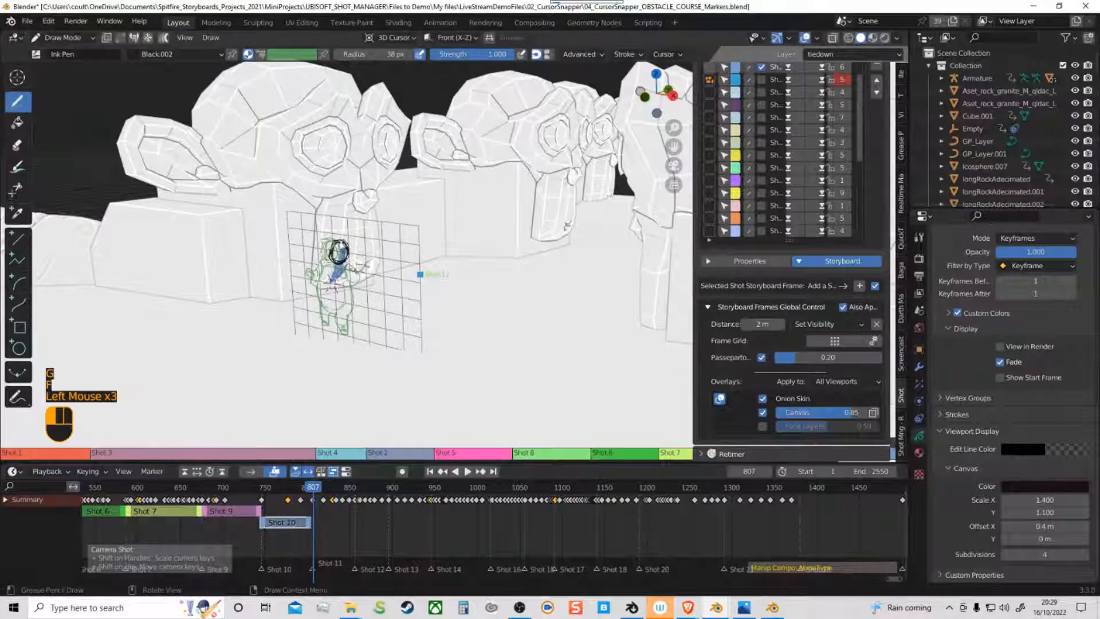
{"action": "mouse_move", "coordinate": [328, 261]}
{"action": "left_mouse_down"}
{"action": "mouse_move", "coordinate": [316, 297]}
{"action": "mouse_move", "coordinate": [347, 310]}
{"action": "left_mouse_up"}
{"action": "left_click_drag", "start_coordinate": [359, 276], "coordinate": [344, 312]}
{"action": "left_click_drag", "start_coordinate": [360, 291], "coordinate": [346, 333]}
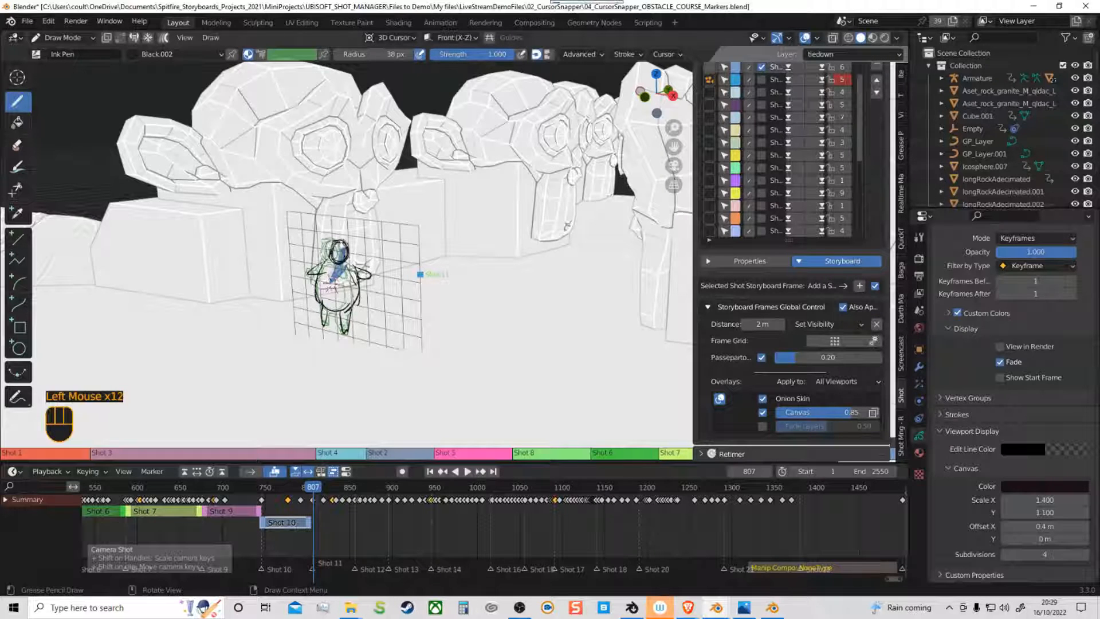
{"action": "mouse_move", "coordinate": [339, 241]}
{"action": "left_mouse_down"}
{"action": "mouse_move", "coordinate": [334, 256]}
{"action": "mouse_move", "coordinate": [344, 259]}
{"action": "left_mouse_up"}
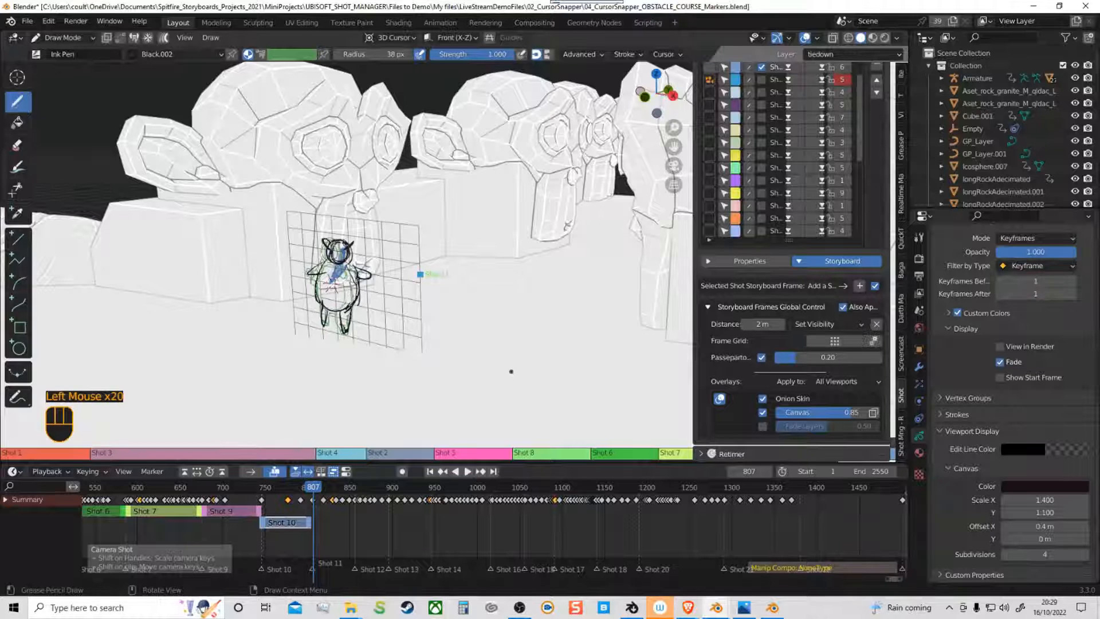
Step: Play the animation forward to frame 816 and place the 3D cursor on the ground in front of the character
{"action": "key", "text": "space"}
{"action": "key", "text": "space"}
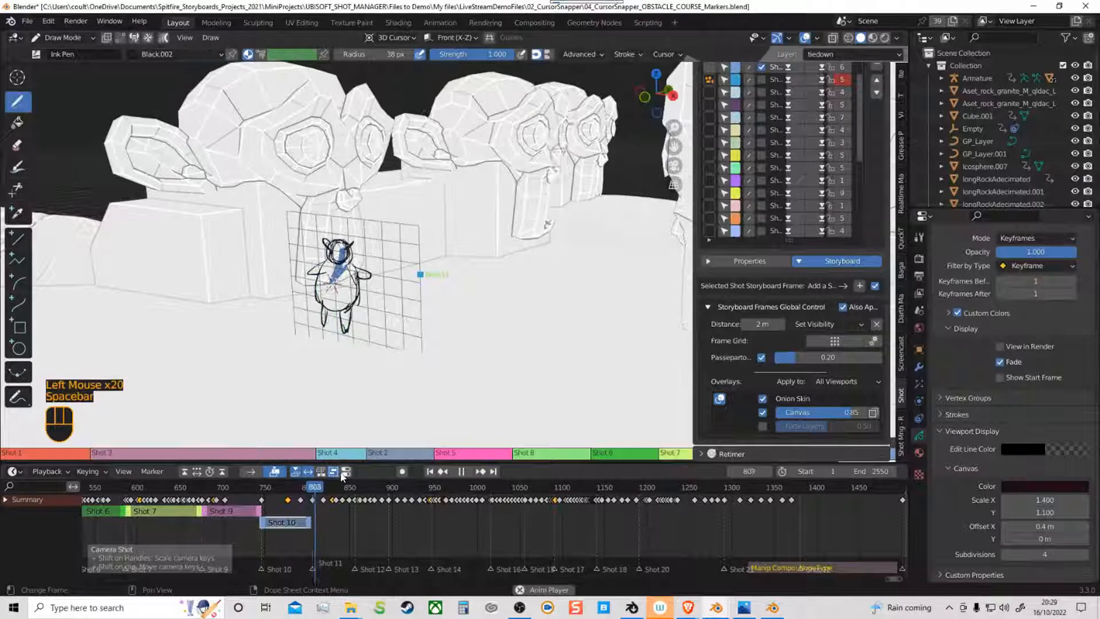
{"action": "right_click", "coordinate": [356, 360], "text": "shift"}
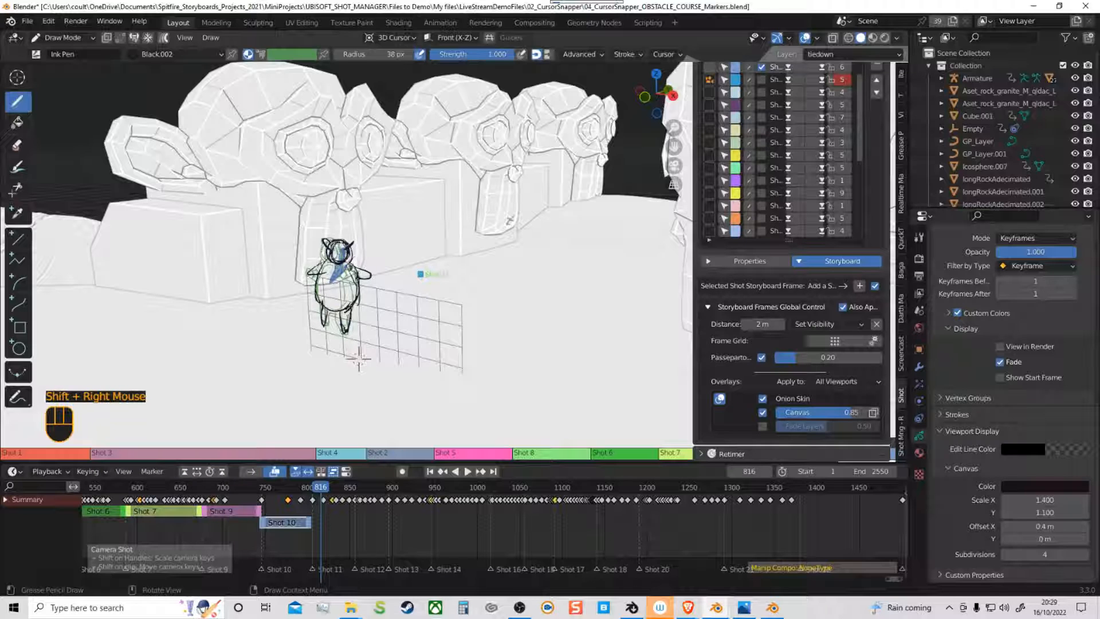
Step: Try sketching a new arm on the character, and undo the strokes along with the move to frame 816
{"action": "left_click_drag", "start_coordinate": [352, 266], "coordinate": [370, 273]}
{"action": "left_click_drag", "start_coordinate": [357, 260], "coordinate": [360, 259]}
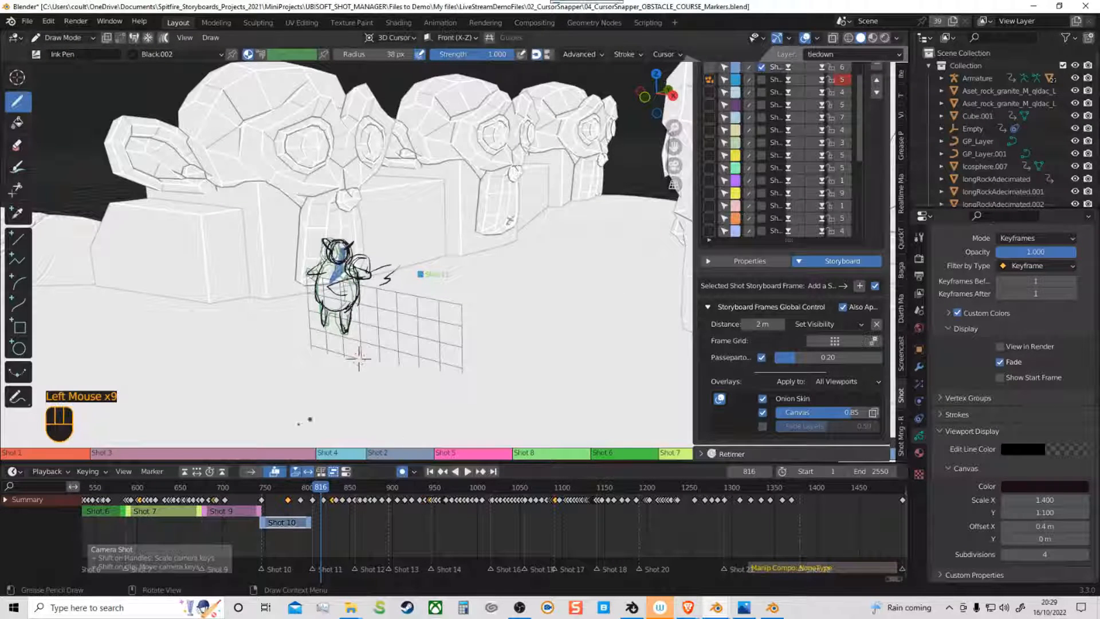
{"action": "key", "text": "ctrl+z"}
{"action": "key", "text": "ctrl+z"}
{"action": "key", "text": "ctrl+z"}
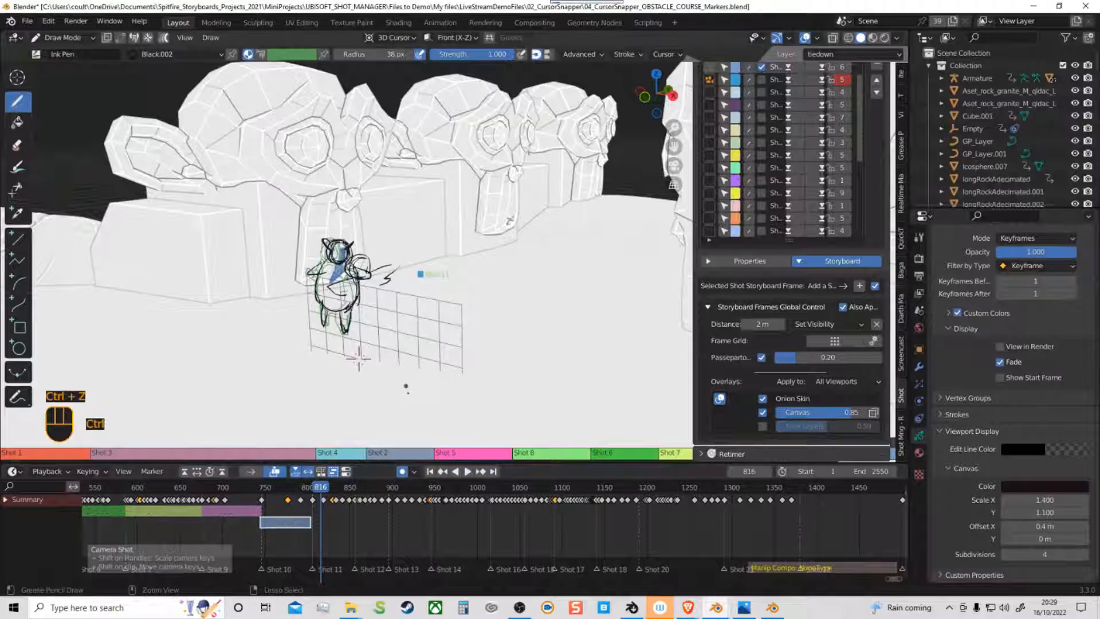
{"action": "key", "text": "ctrl+z"}
{"action": "key", "text": "ctrl+z"}
{"action": "key", "text": "ctrl+z"}
{"action": "key", "text": "ctrl+z"}
{"action": "key", "text": "ctrl+z"}
{"action": "key", "text": "ctrl+z"}
{"action": "key", "text": "ctrl+z"}
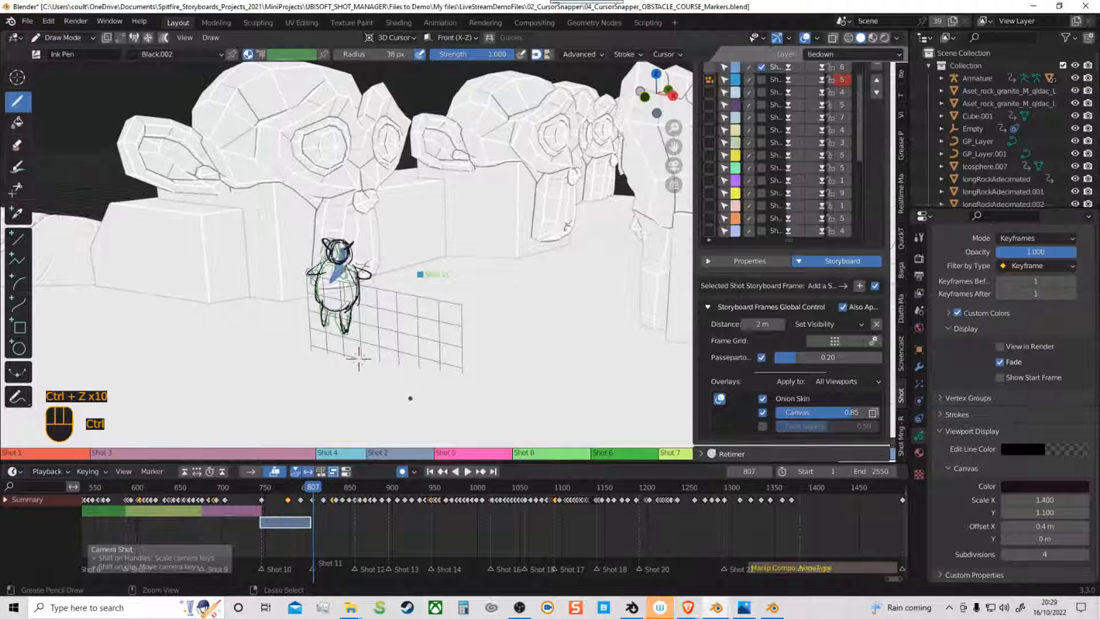
Step: Draw the character in a new pose at the 3D cursor, one step forward of the previous drawing, on frame 807
{"action": "middle_click_drag", "start_coordinate": [359, 359], "coordinate": [356, 360]}
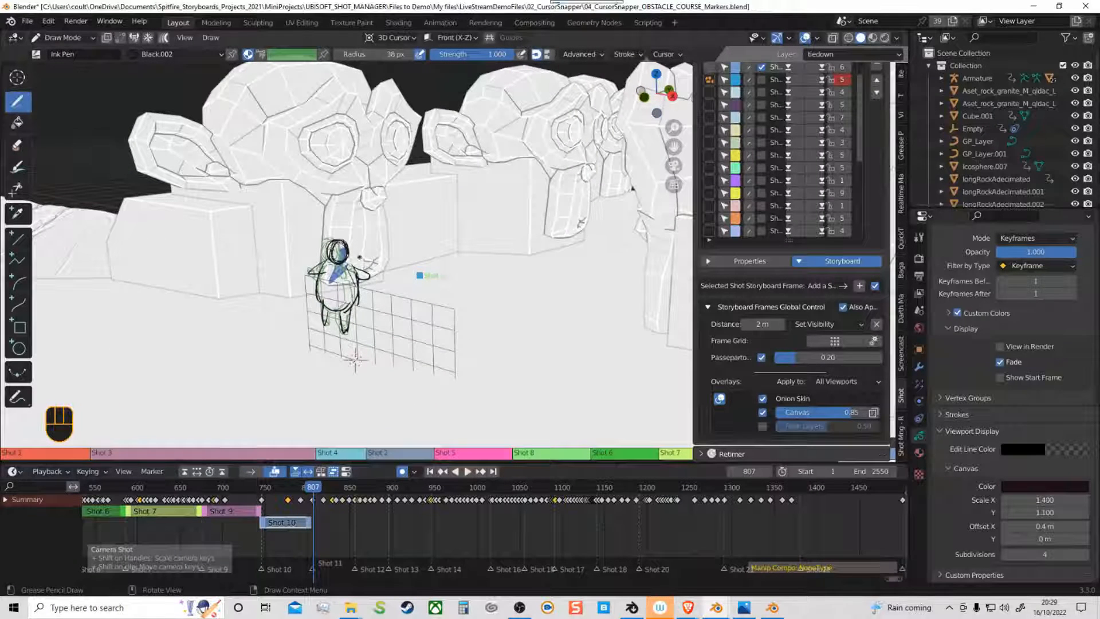
{"action": "left_click", "coordinate": [359, 259]}
{"action": "left_click", "coordinate": [360, 263]}
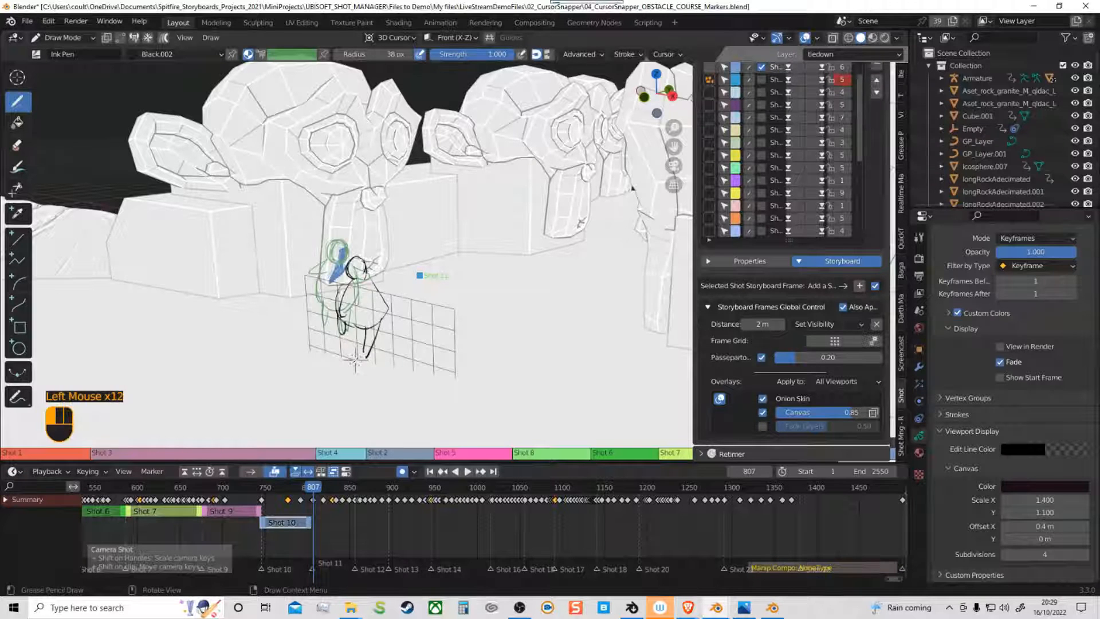
Step: Play forward to frame 813 and place the 3D cursor on the ground ahead of the second character pose
{"action": "key", "text": "space"}
{"action": "key", "text": "space"}
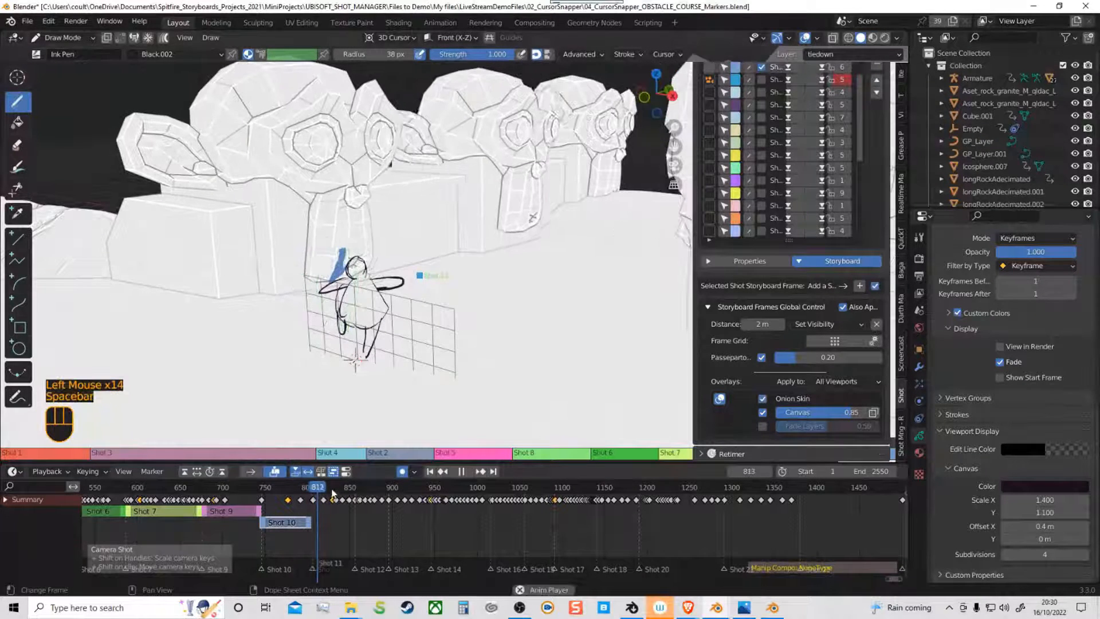
{"action": "right_click", "coordinate": [347, 393], "text": "shift"}
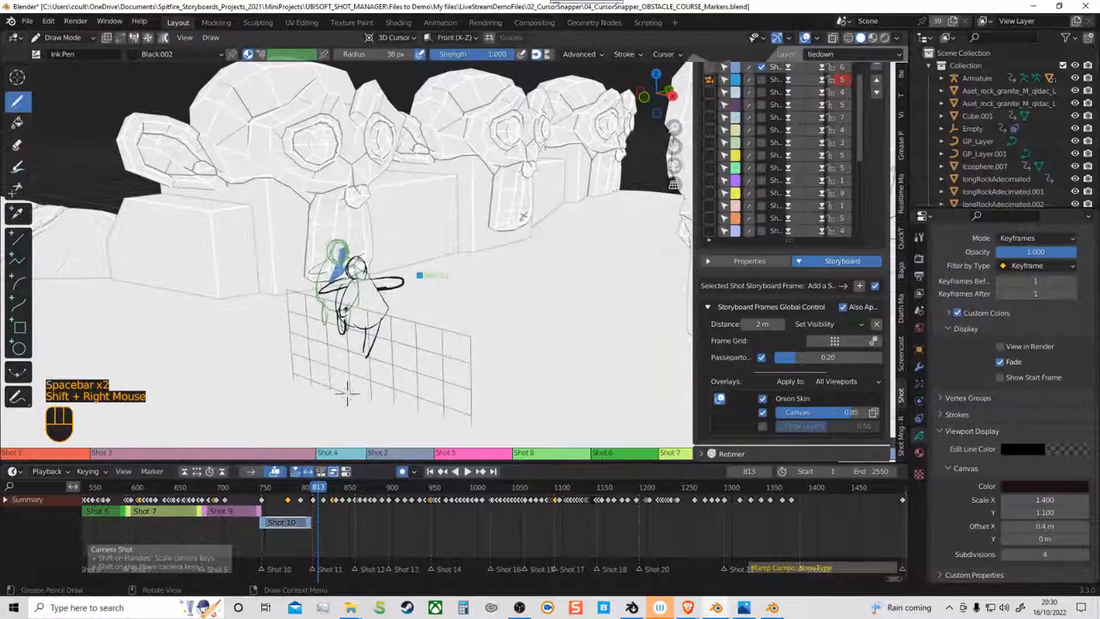
Step: Scrub back to frame 809 and set the grease pencil stroke placement to Surface
{"action": "middle_click_drag", "start_coordinate": [394, 345], "coordinate": [333, 419]}
{"action": "middle_click_drag", "start_coordinate": [431, 370], "coordinate": [384, 335], "text": "shift"}
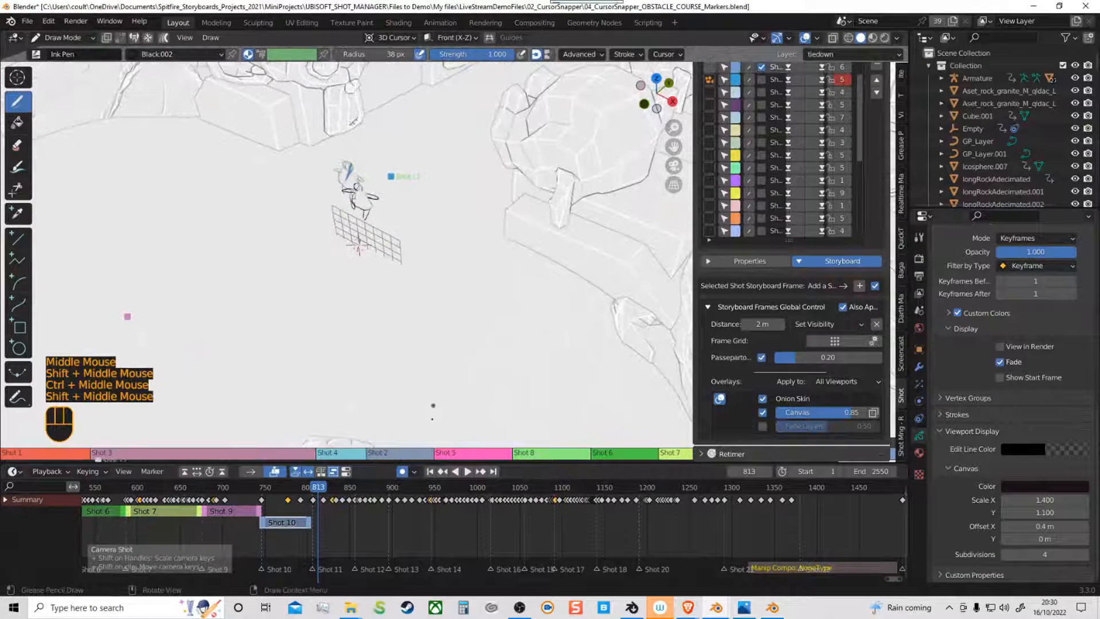
{"action": "left_click_drag", "start_coordinate": [318, 492], "coordinate": [314, 491]}
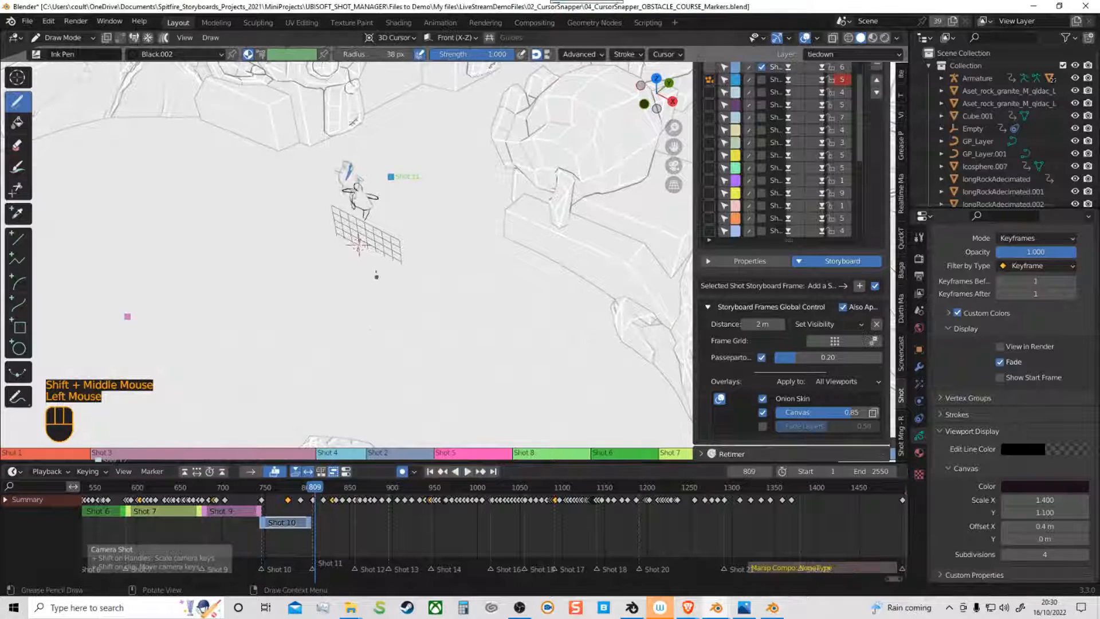
{"action": "left_click", "coordinate": [412, 39]}
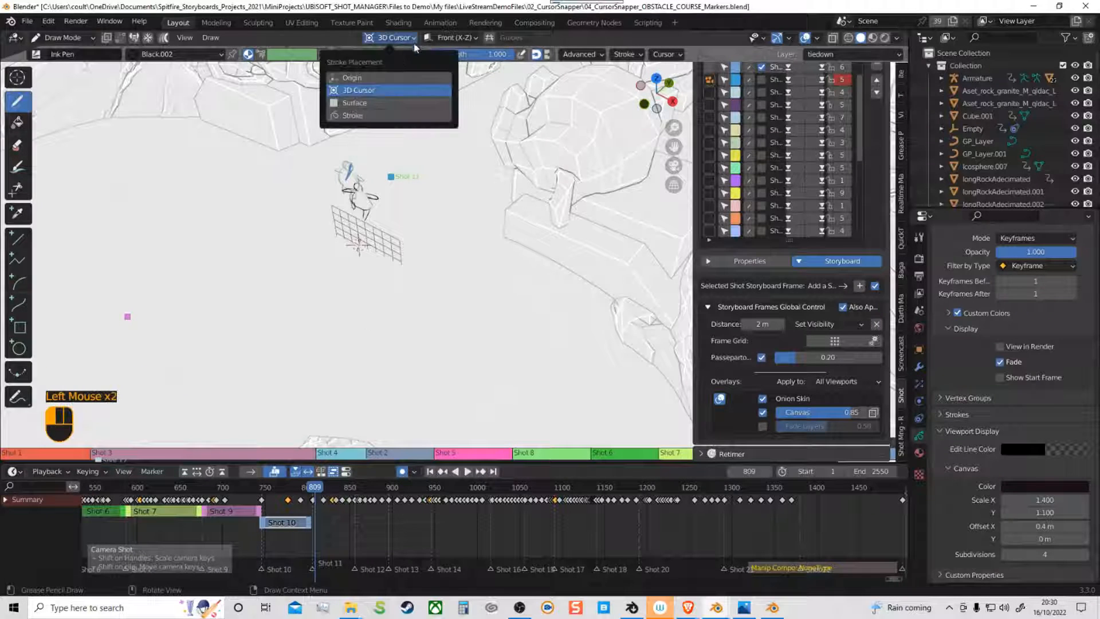
{"action": "left_click", "coordinate": [378, 103]}
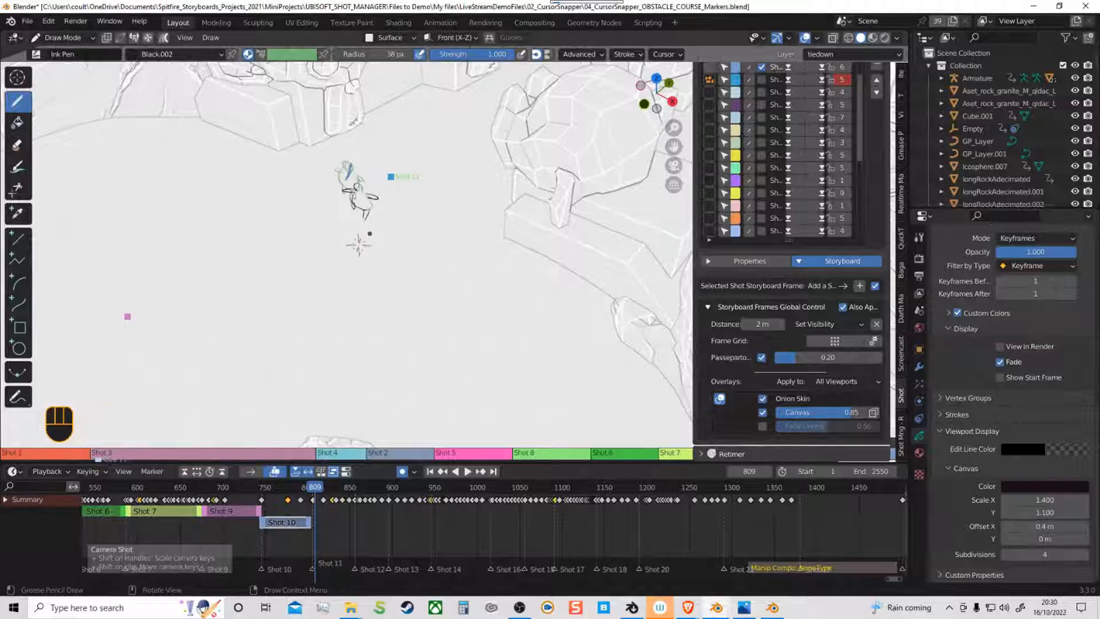
Step: Play the animation from frame 809 and dot grease pencil marks along the ground surface ahead of the character, then stop playback
{"action": "left_click", "coordinate": [367, 269]}
{"action": "key", "text": "space"}
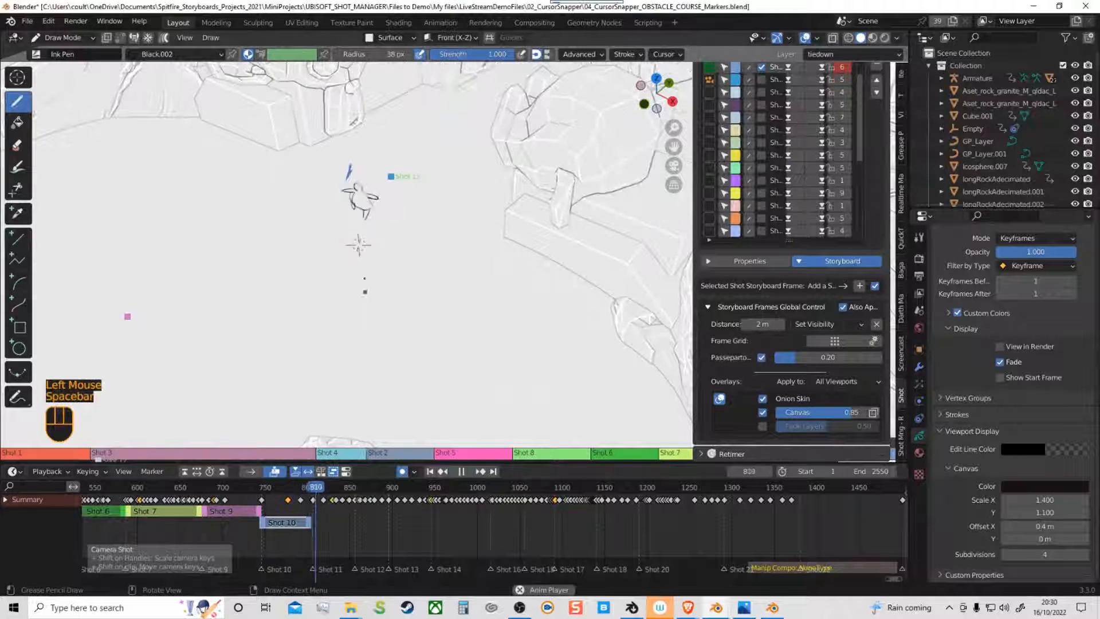
{"action": "left_click", "coordinate": [349, 281]}
{"action": "left_click", "coordinate": [336, 306]}
{"action": "left_click", "coordinate": [295, 342]}
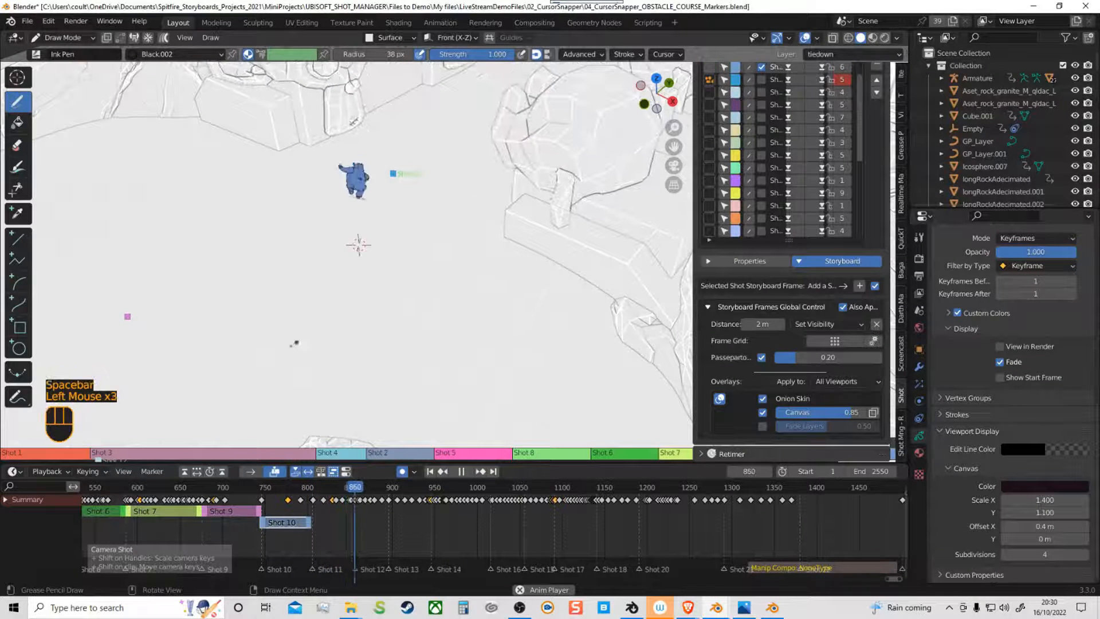
{"action": "left_click", "coordinate": [226, 377]}
{"action": "left_click", "coordinate": [183, 380]}
{"action": "left_click", "coordinate": [143, 383]}
{"action": "left_click", "coordinate": [167, 413]}
{"action": "middle_click_drag", "start_coordinate": [190, 403], "coordinate": [395, 318], "text": "shift"}
{"action": "left_click", "coordinate": [304, 317]}
{"action": "middle_click_drag", "start_coordinate": [305, 317], "coordinate": [309, 284]}
{"action": "left_click", "coordinate": [310, 285]}
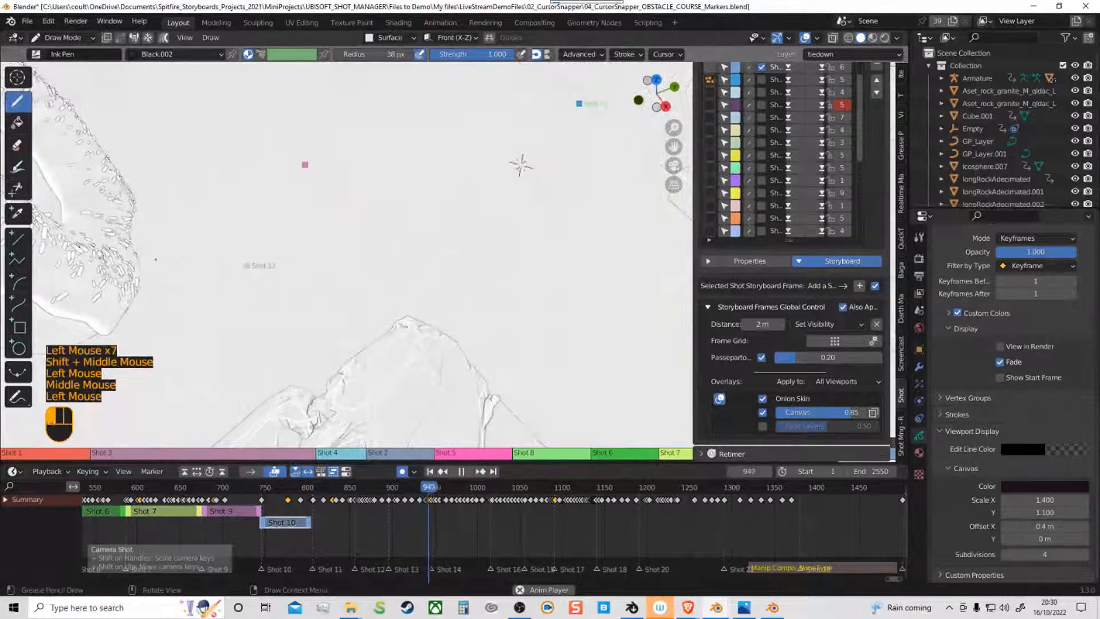
{"action": "key", "text": "space"}
Step: Go to frame 925, step back through the keyframes to 903, and set the stroke placement to 3D Cursor
{"action": "left_click", "coordinate": [413, 487]}
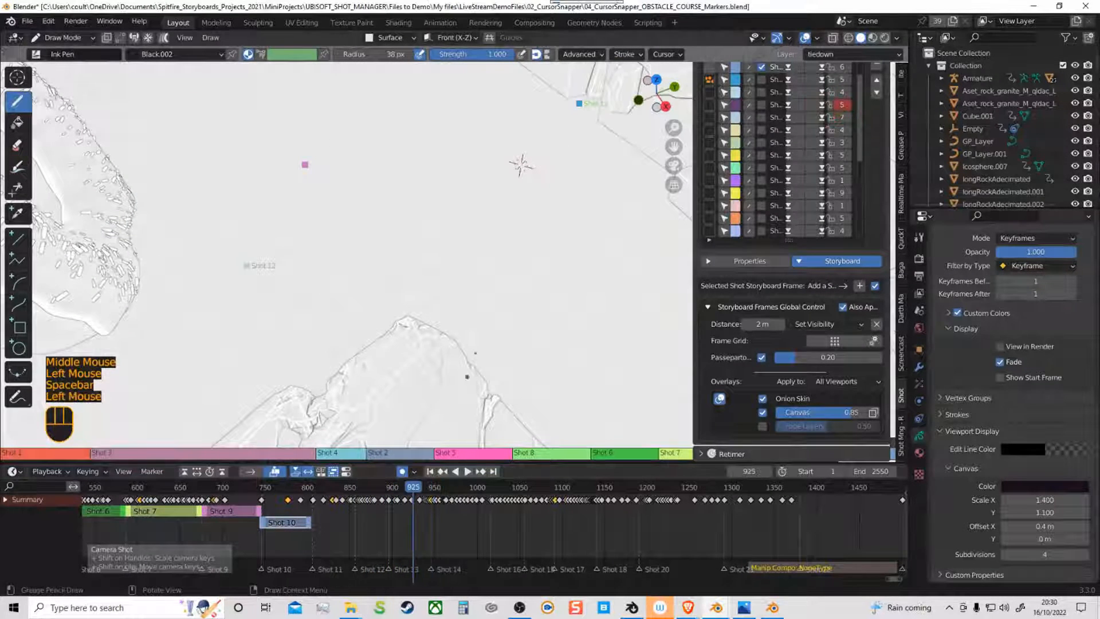
{"action": "key", "text": "shift+Down"}
{"action": "key", "text": "shift+Down"}
{"action": "key", "text": "shift+Down"}
{"action": "key", "text": "shift+Down"}
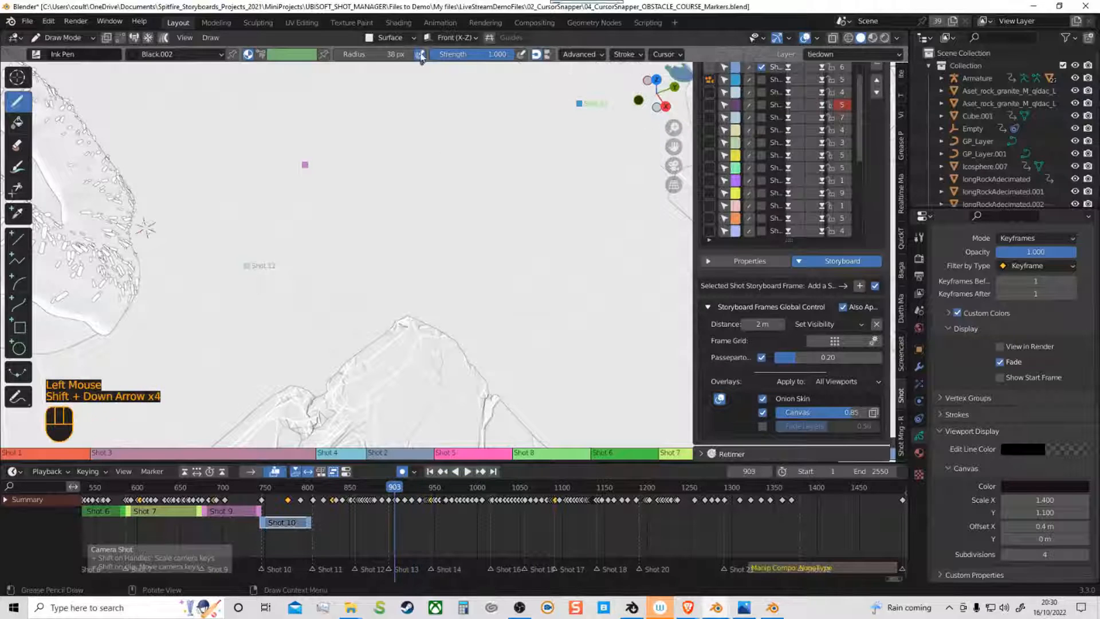
{"action": "left_click", "coordinate": [411, 39]}
{"action": "left_click", "coordinate": [355, 90]}
Step: Step back through the keyframes to around frame 868 and examine the canvas position relative to the character drawing
{"action": "key", "text": "shift+Down"}
{"action": "key", "text": "shift+Down"}
{"action": "key", "text": "shift+Down"}
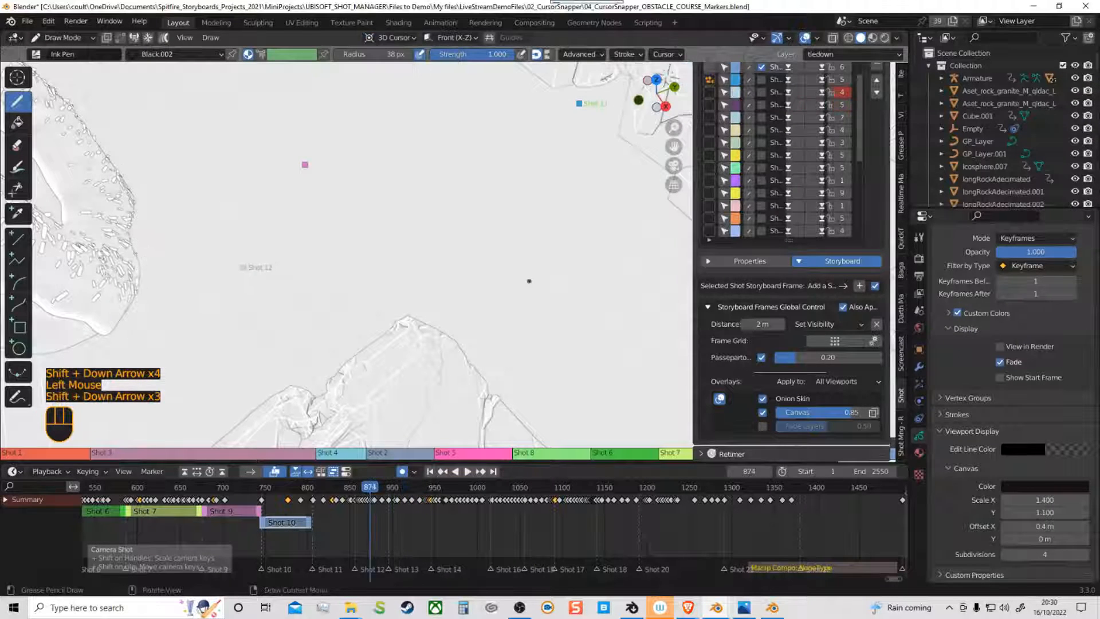
{"action": "middle_click_drag", "start_coordinate": [510, 275], "coordinate": [485, 317], "text": "shift"}
{"action": "key", "text": "shift+Down"}
{"action": "key", "text": "shift+Down"}
{"action": "key", "text": "shift+Down"}
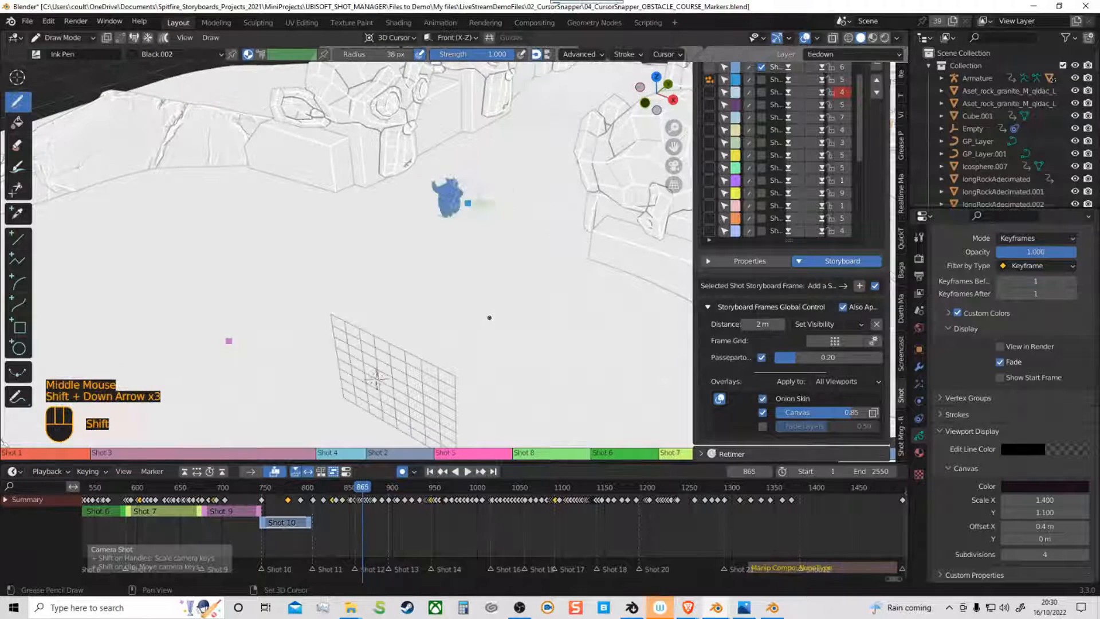
{"action": "key", "text": "shift+Up"}
{"action": "key", "text": "shift+Down"}
{"action": "key", "text": "shift+Up"}
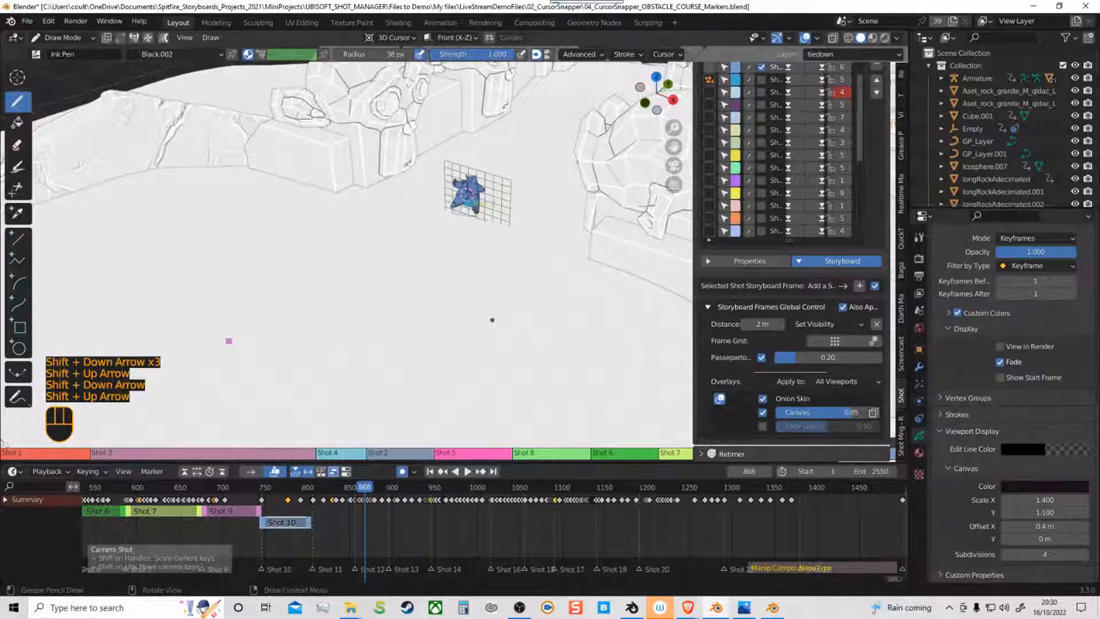
{"action": "middle_click_drag", "start_coordinate": [479, 361], "coordinate": [496, 307]}
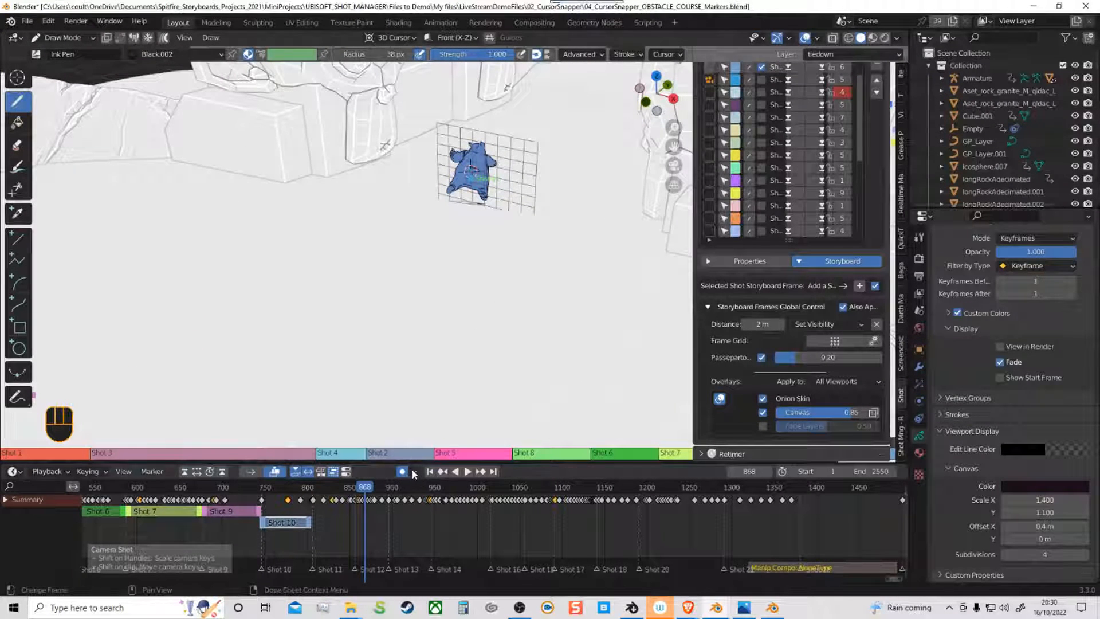
{"action": "middle_click_drag", "start_coordinate": [494, 290], "coordinate": [394, 337], "text": "shift"}
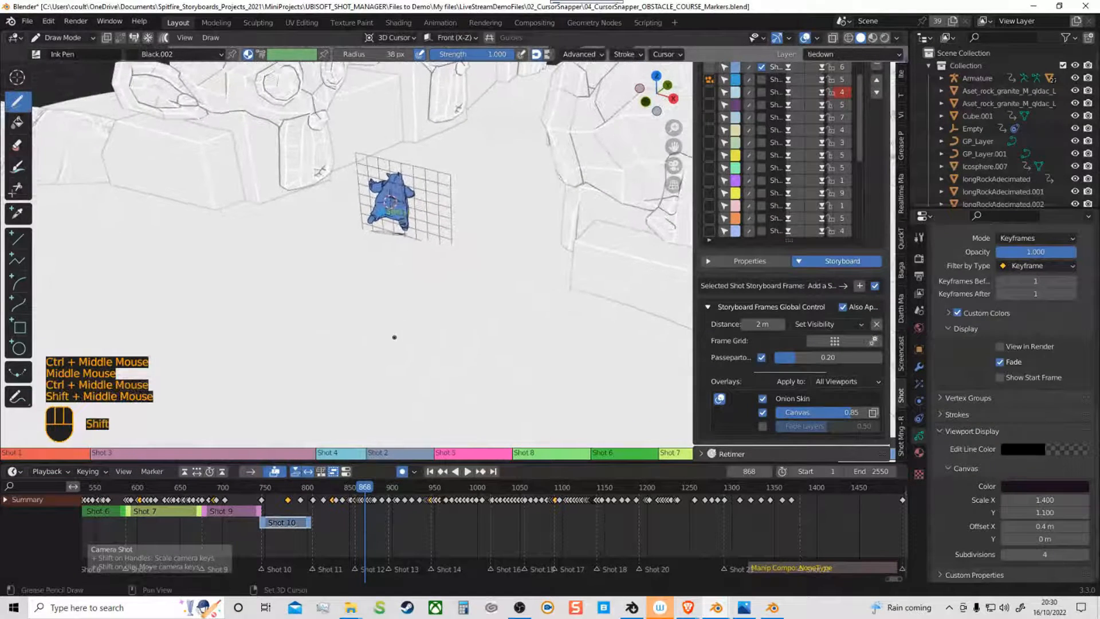
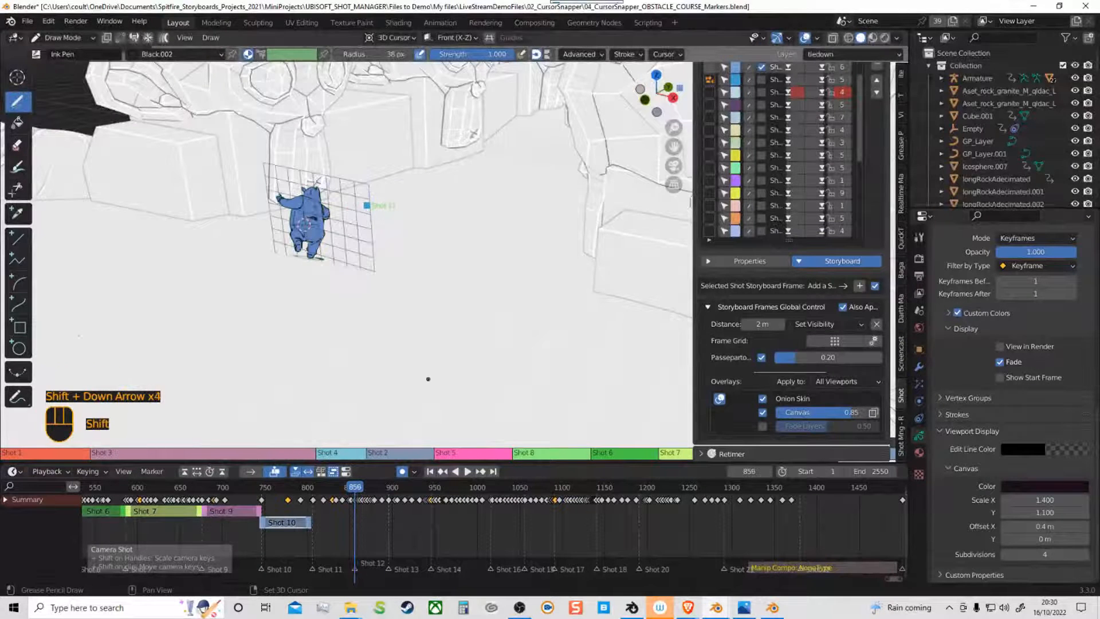
Step: Step through the earlier keyframes down to frame 819 and examine how the canvas lines up with each pose
{"action": "key", "text": "shift+Down"}
{"action": "key", "text": "shift+Down"}
{"action": "key", "text": "shift+Down"}
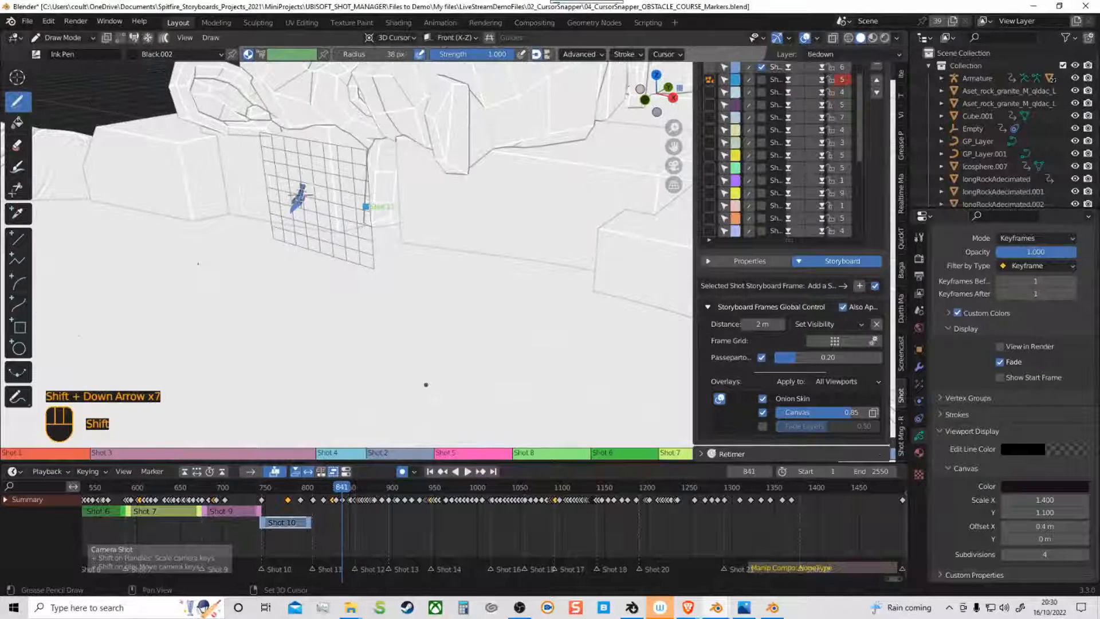
{"action": "key", "text": "shift+Up"}
{"action": "key", "text": "shift+Down"}
{"action": "key", "text": "shift+Down"}
{"action": "key", "text": "shift+Down"}
{"action": "key", "text": "shift+Down"}
{"action": "key", "text": "shift+Down"}
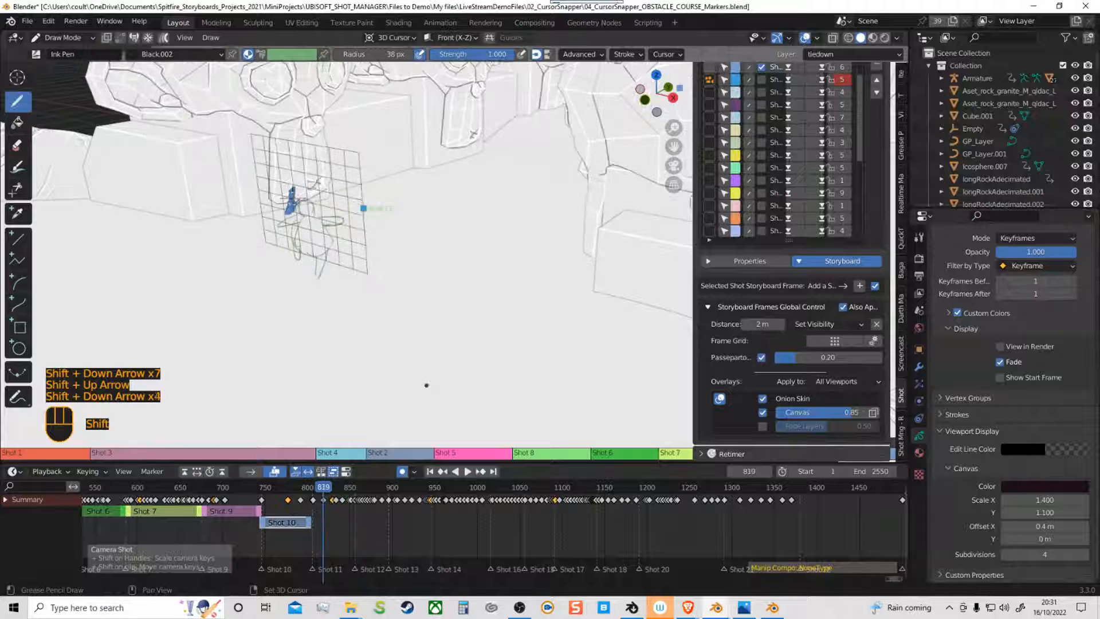
{"action": "key", "text": "shift+Up"}
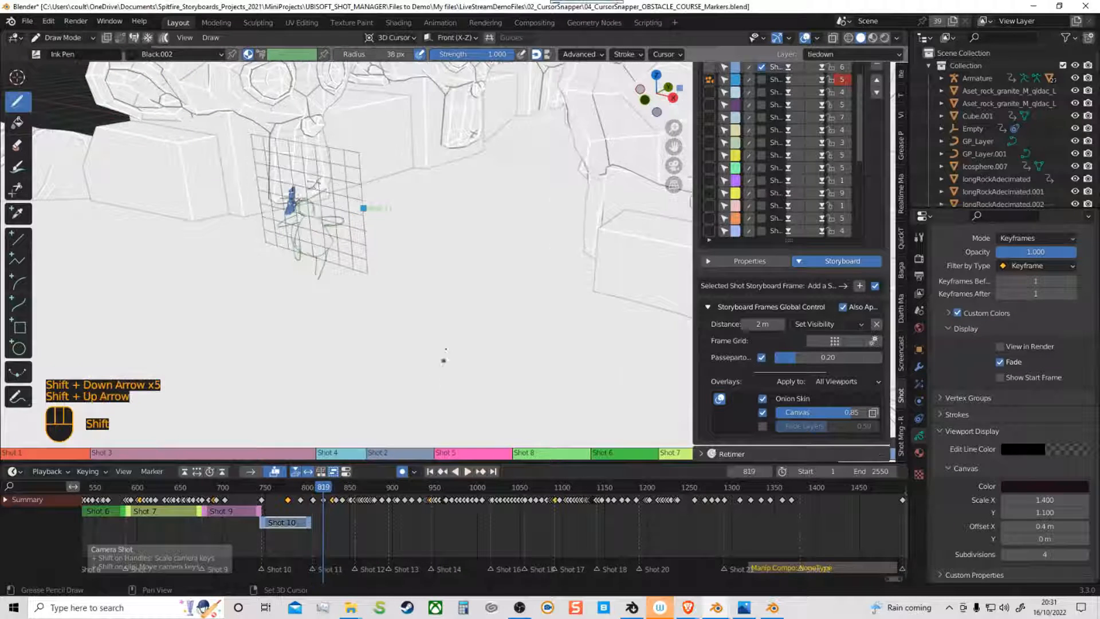
{"action": "key", "text": "shift+Up"}
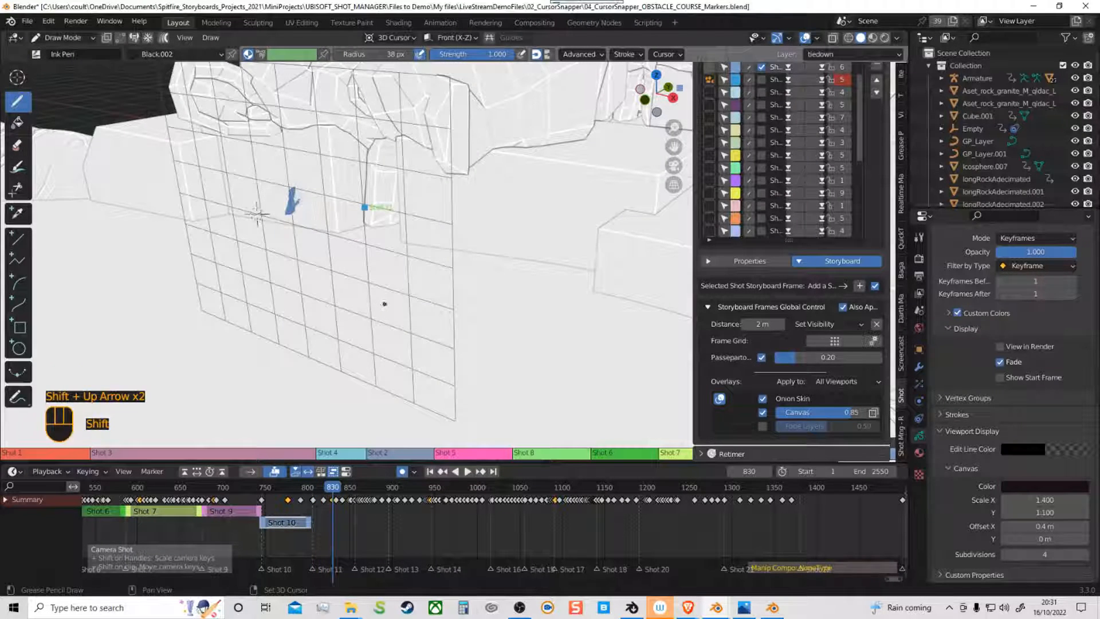
{"action": "key", "text": "shift+Down"}
{"action": "middle_click_drag", "start_coordinate": [412, 327], "coordinate": [381, 361], "text": "ctrl"}
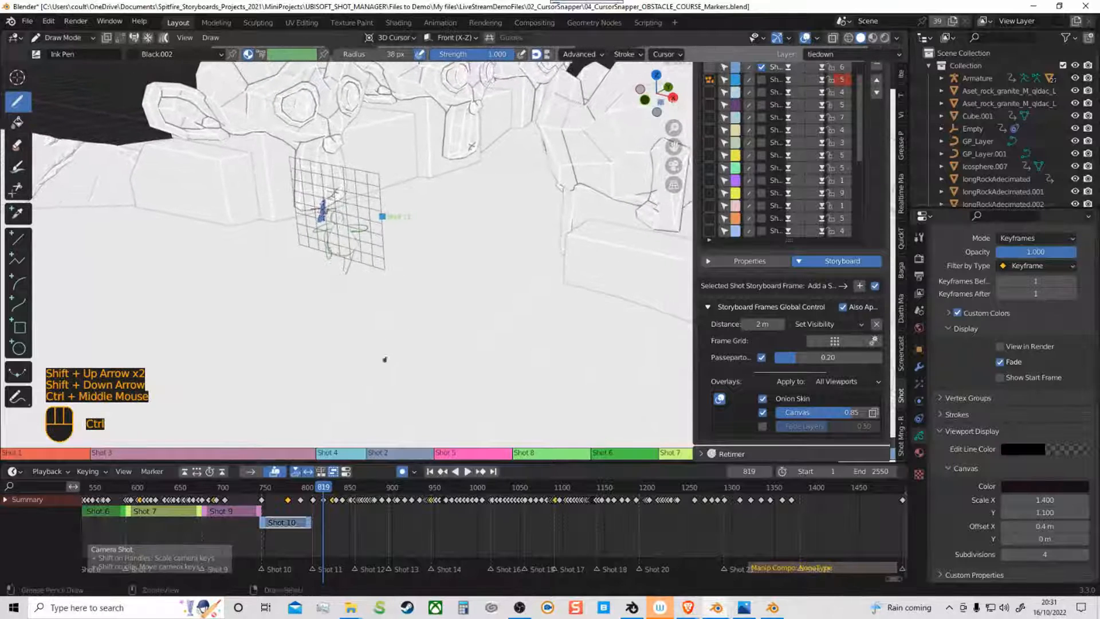
Step: Compare the canvas position at frames 819 and 830, switching the onion skin overlay off and back on
{"action": "key", "text": "shift+Up"}
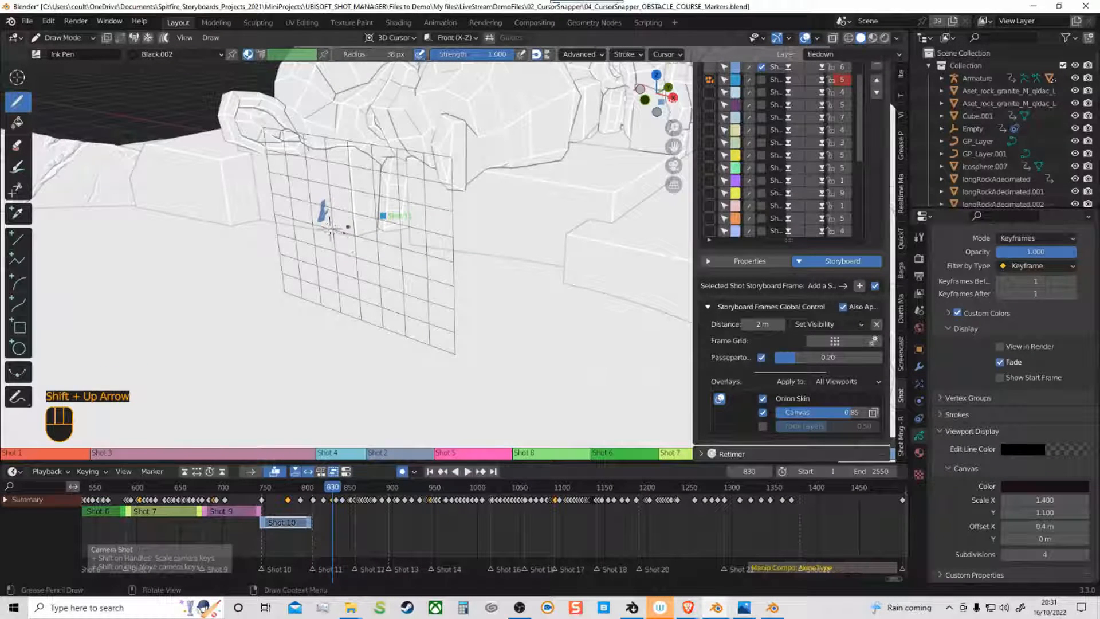
{"action": "left_click", "coordinate": [762, 400]}
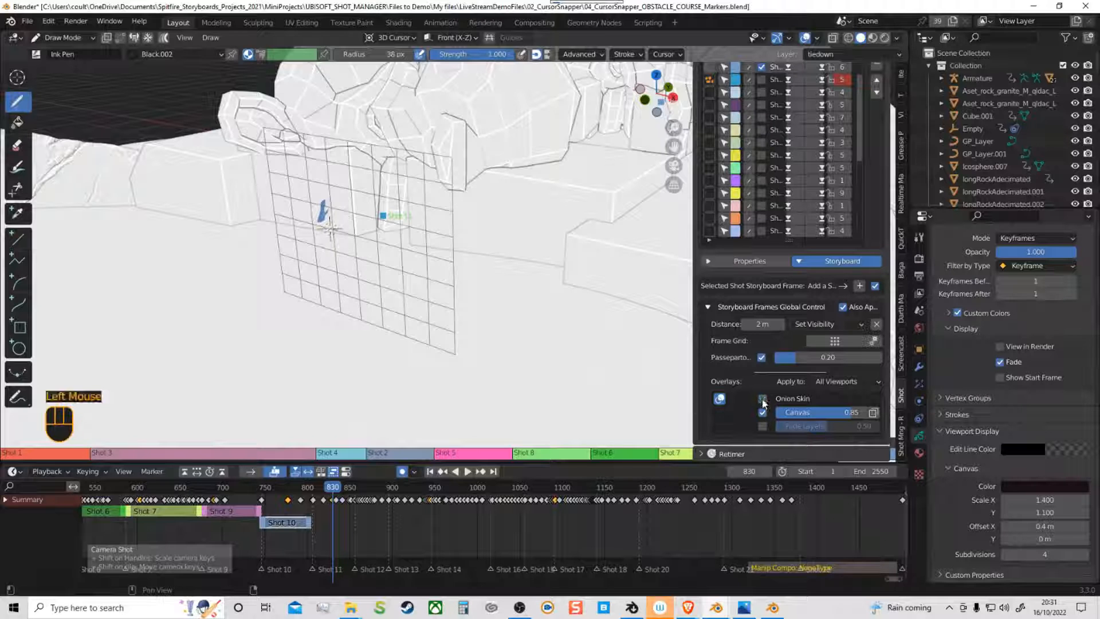
{"action": "key", "text": "shift+Down"}
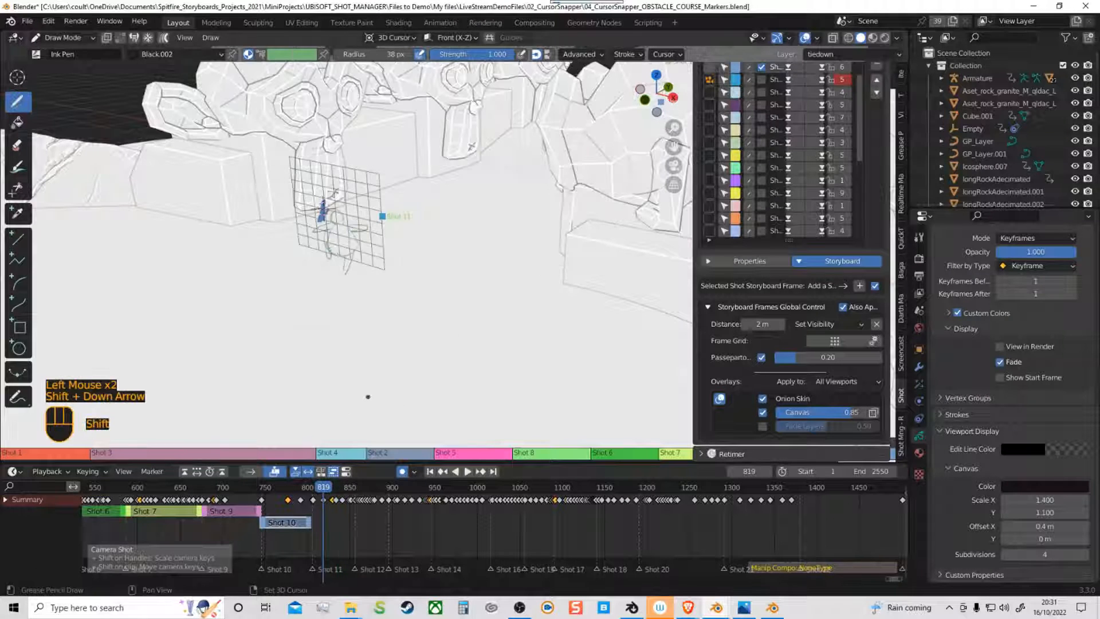
{"action": "key", "text": "shift+Down"}
{"action": "key", "text": "shift+Up"}
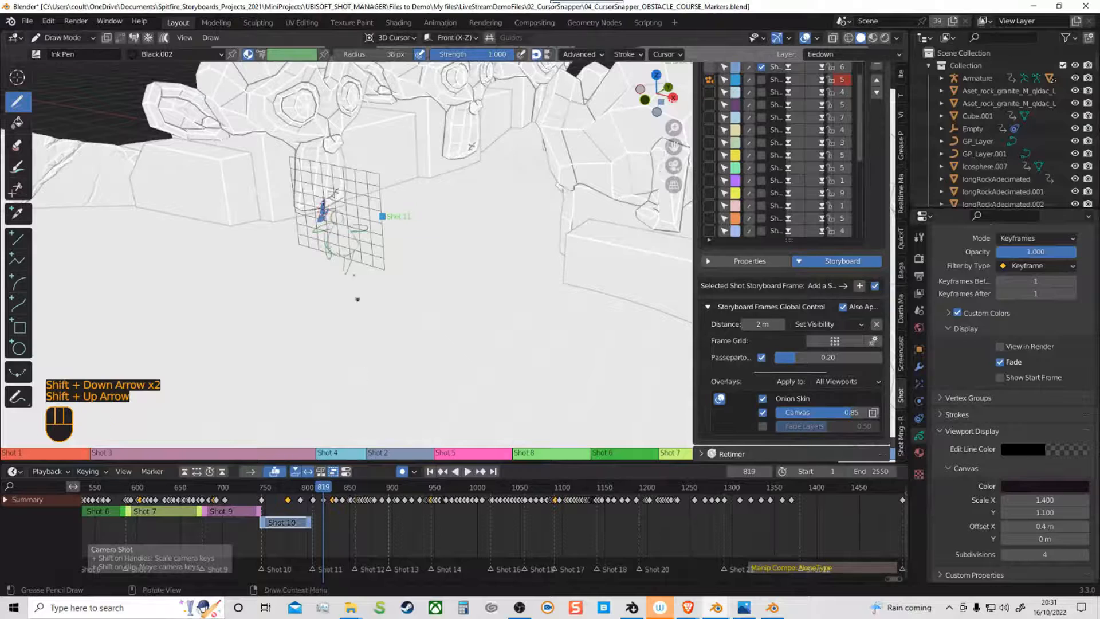
{"action": "middle_click_drag", "start_coordinate": [382, 288], "coordinate": [395, 325]}
{"action": "key", "text": "shift+Up"}
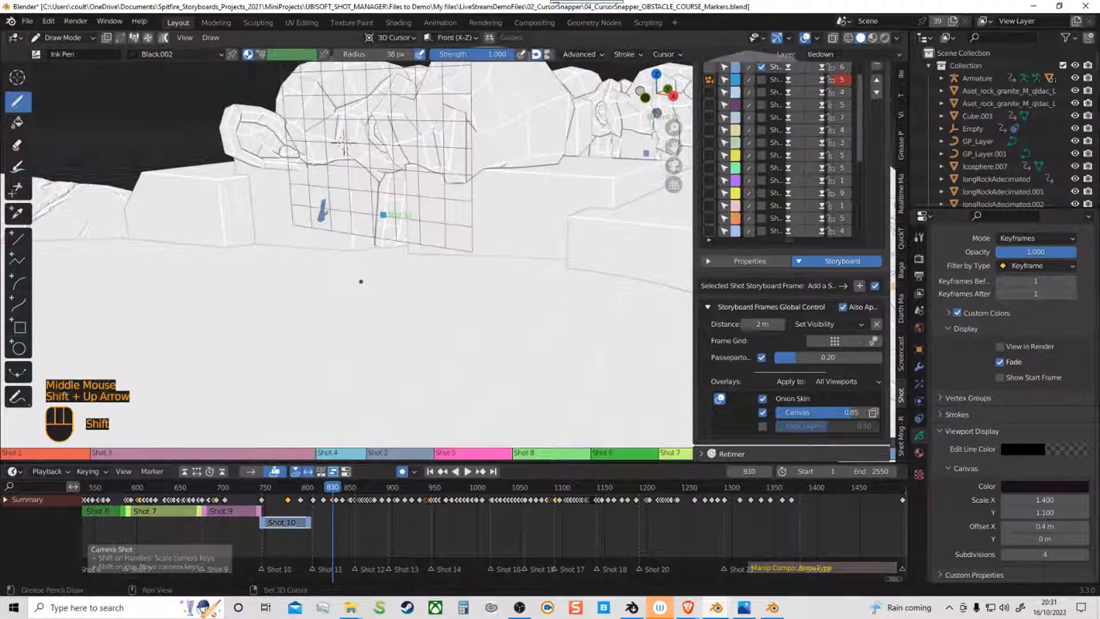
{"action": "middle_click_drag", "start_coordinate": [361, 287], "coordinate": [381, 321]}
{"action": "middle_click_drag", "start_coordinate": [381, 321], "coordinate": [403, 373], "text": "ctrl"}
Step: Undo the last five actions, going back to frame 904
{"action": "key", "text": "ctrl+z"}
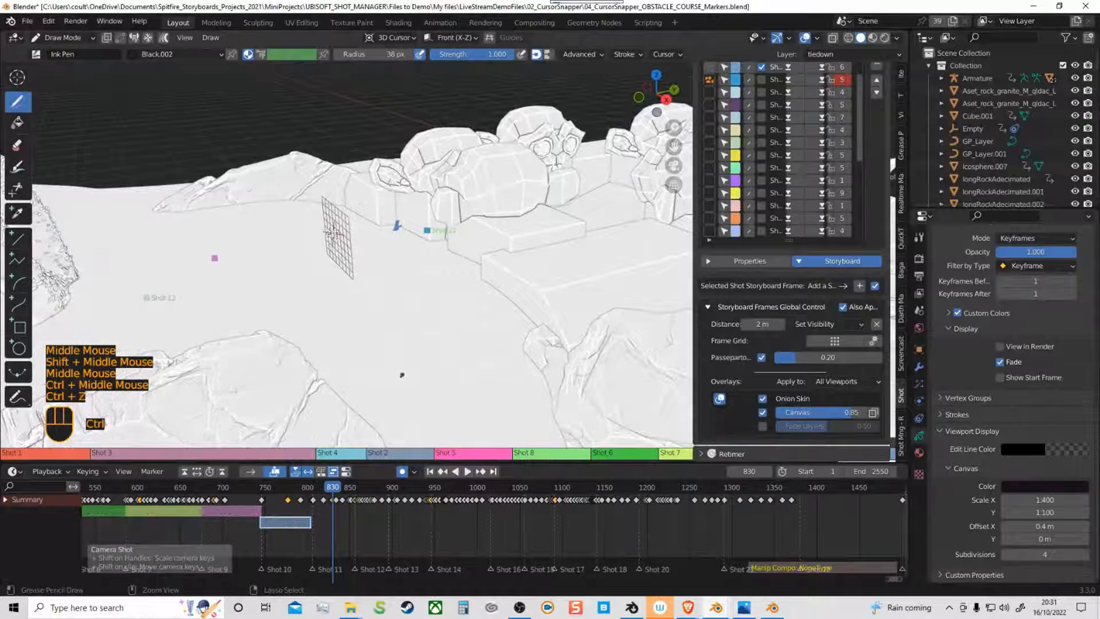
{"action": "key", "text": "ctrl+z"}
{"action": "key", "text": "ctrl+z"}
{"action": "key", "text": "ctrl+z"}
{"action": "key", "text": "ctrl+z"}
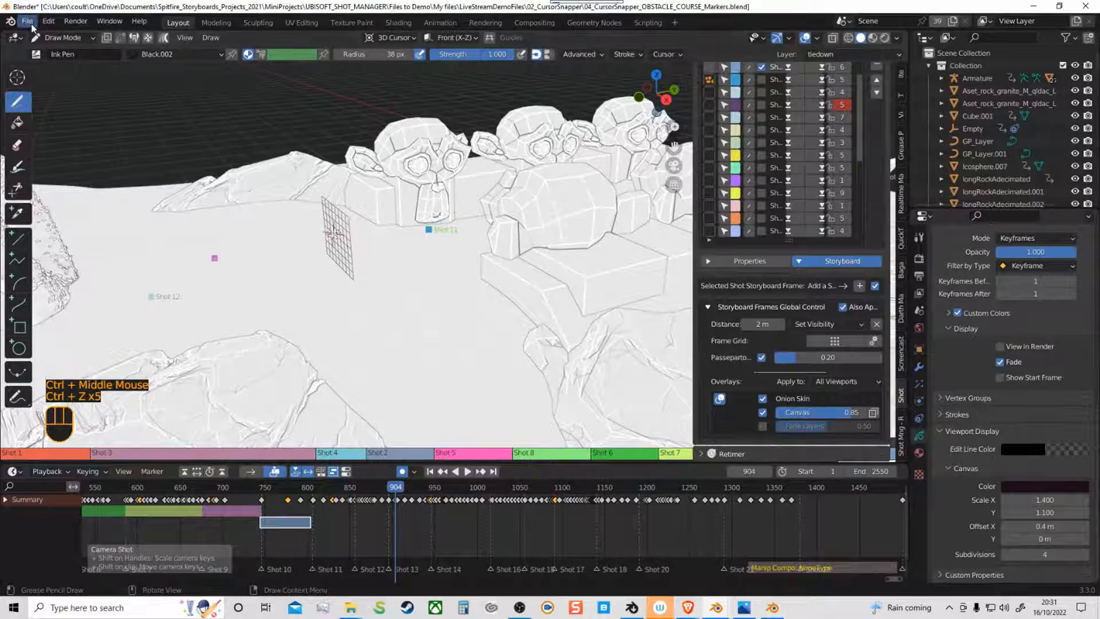
Step: Start a new General file, saving the changes to the current storyboard file
{"action": "left_click", "coordinate": [29, 23]}
{"action": "mouse_move", "coordinate": [59, 41]}
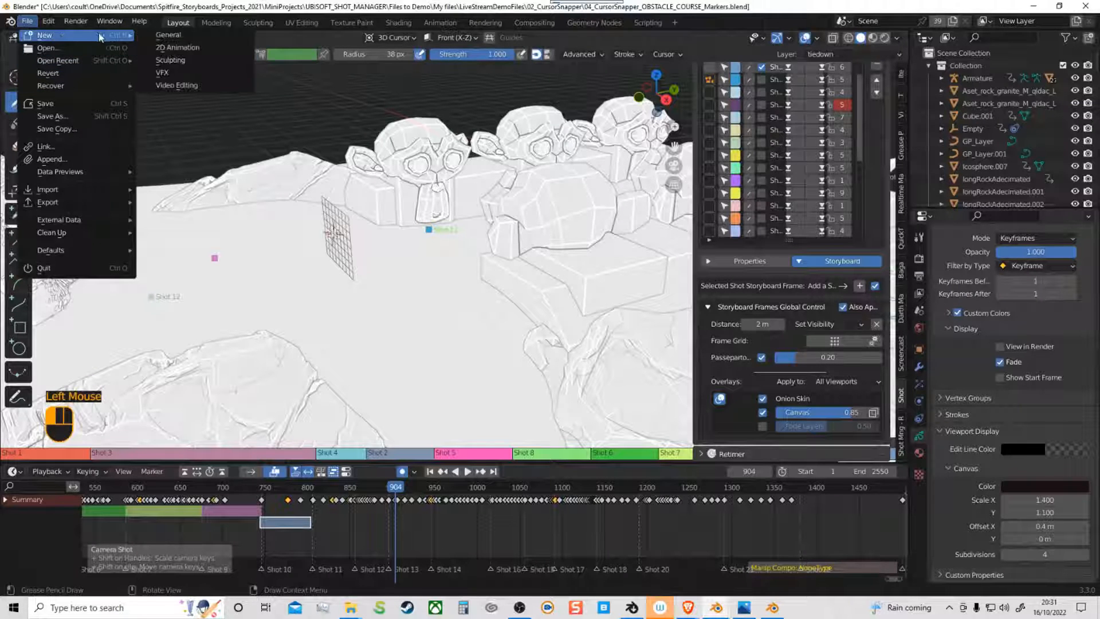
{"action": "left_click", "coordinate": [196, 37]}
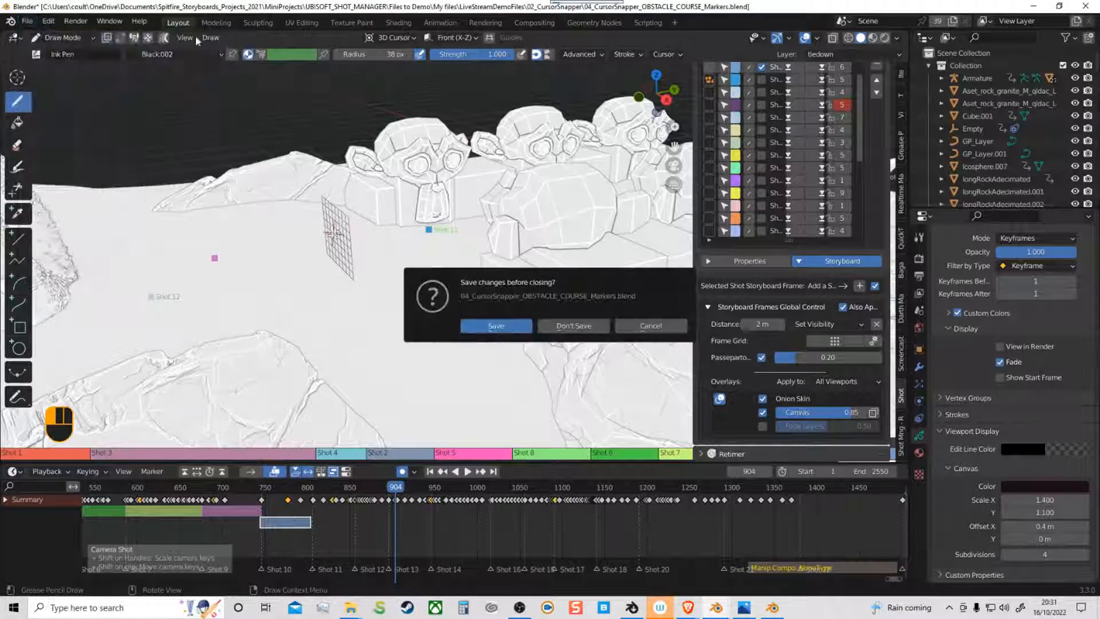
{"action": "left_click", "coordinate": [496, 326]}
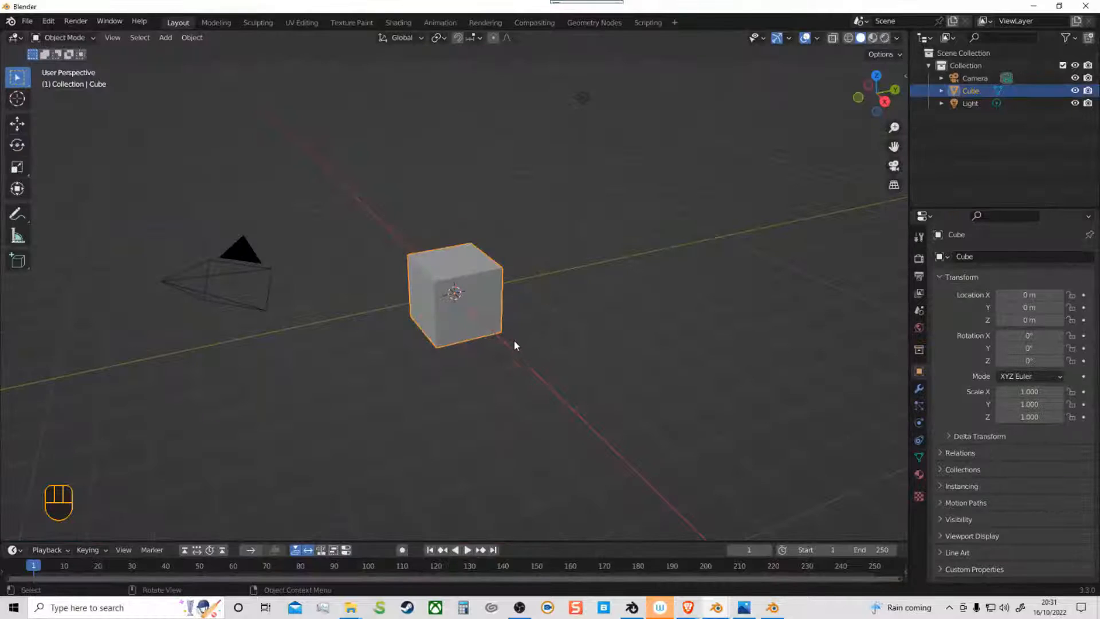
Step: Delete the default cube and add a mesh plane scaled up about 14.6 times as the ground
{"action": "key", "text": "Delete"}
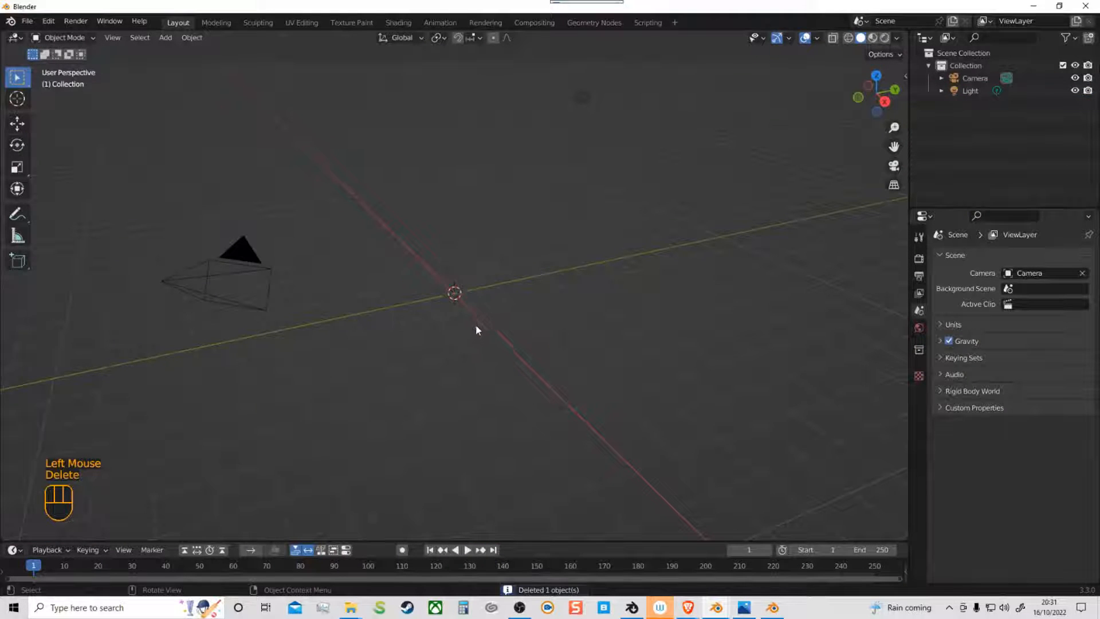
{"action": "key", "text": "shift+a"}
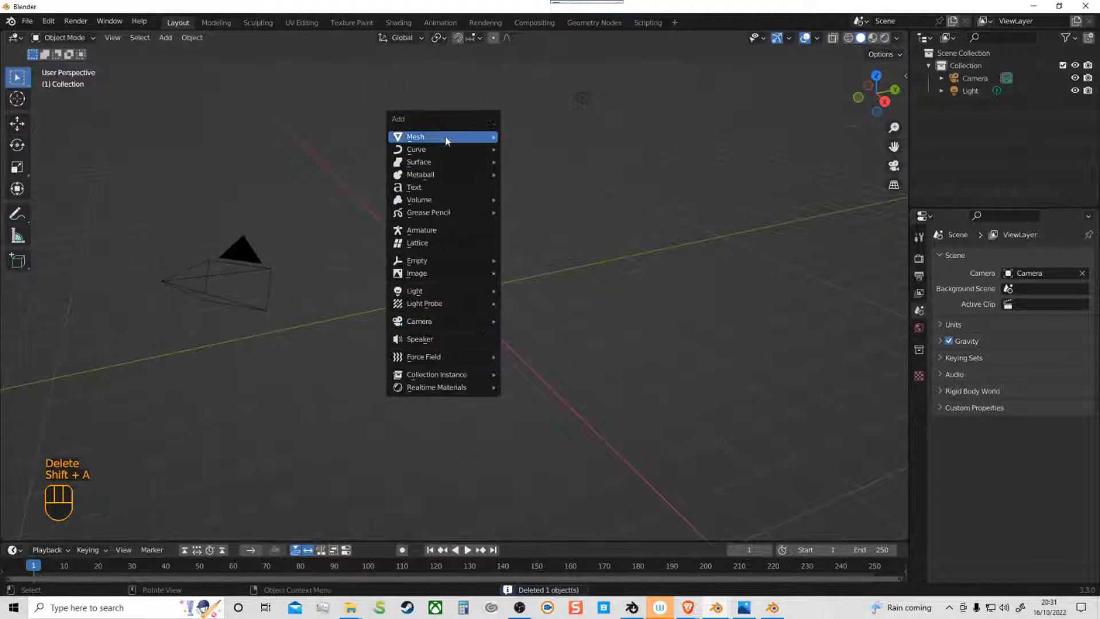
{"action": "mouse_move", "coordinate": [446, 140]}
{"action": "left_click", "coordinate": [564, 139]}
{"action": "key", "text": "s"}
{"action": "left_click", "coordinate": [847, 429]}
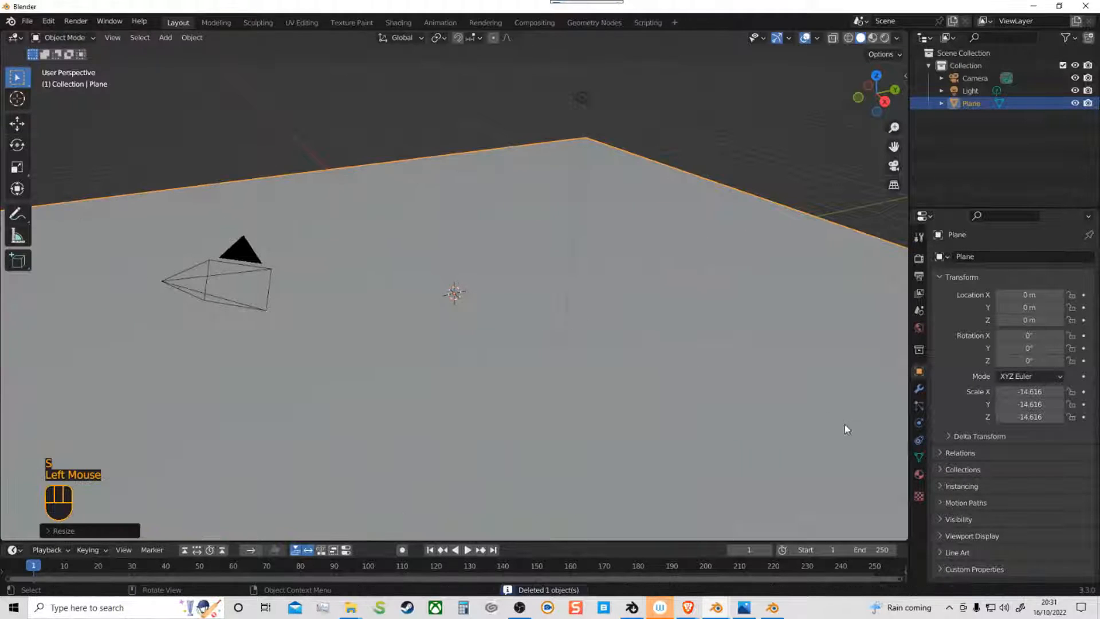
Step: Add a grease pencil Stroke object at the 3D cursor on the plane
{"action": "middle_click_drag", "start_coordinate": [494, 299], "coordinate": [435, 333], "text": "shift"}
{"action": "key", "text": "shift+a"}
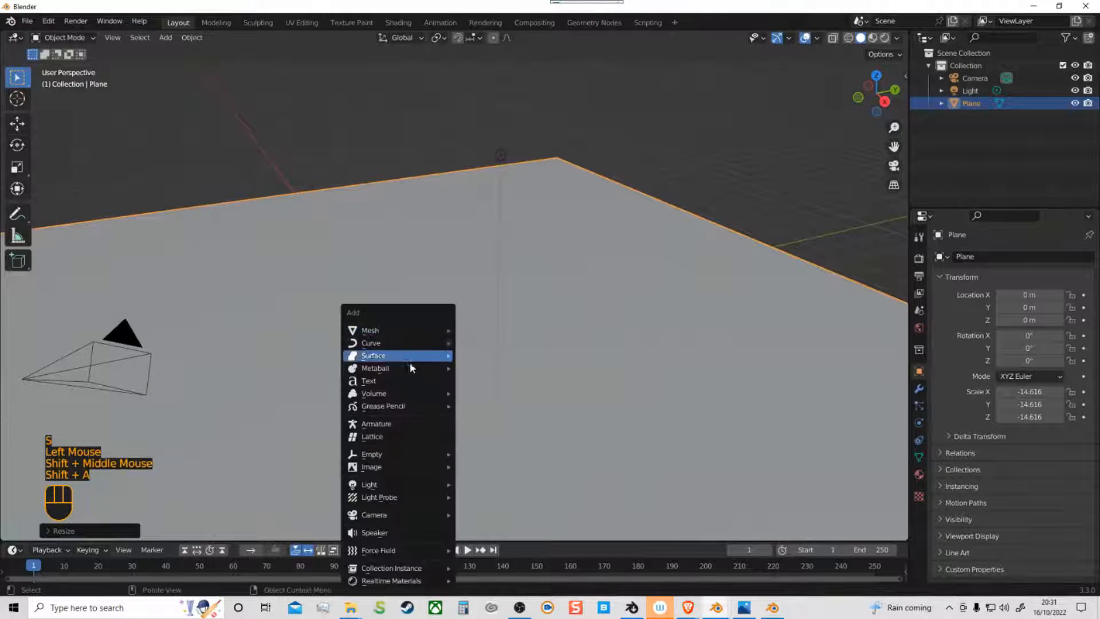
{"action": "mouse_move", "coordinate": [416, 405]}
{"action": "left_click", "coordinate": [493, 420]}
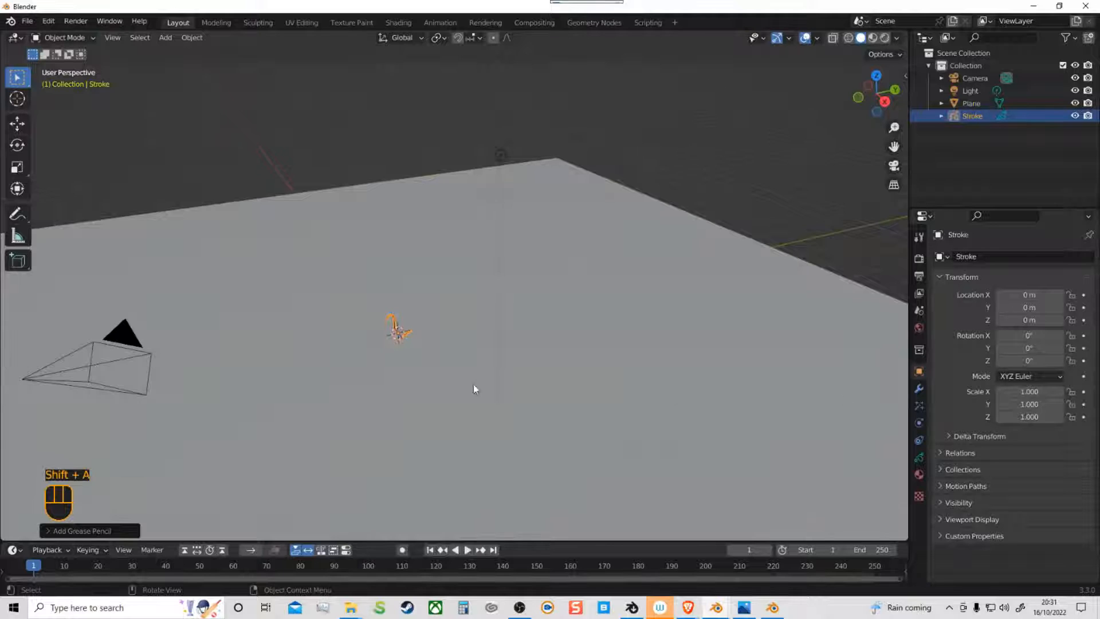
{"action": "mouse_move", "coordinate": [474, 384]}
{"action": "middle_mouse_down"}
{"action": "mouse_move", "coordinate": [457, 378]}
{"action": "mouse_move", "coordinate": [455, 311]}
{"action": "mouse_move", "coordinate": [394, 373]}
{"action": "middle_mouse_up"}
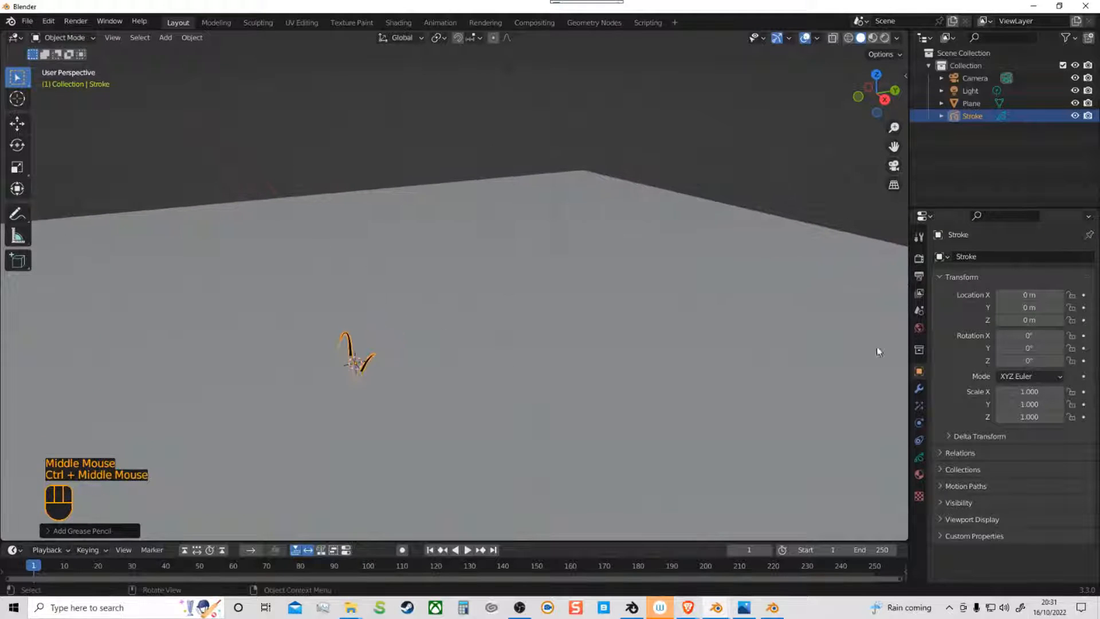
Step: Remove the Stroke object's line layer, keeping Colors, and add a new empty layer
{"action": "left_click", "coordinate": [919, 458]}
{"action": "left_click", "coordinate": [1081, 306]}
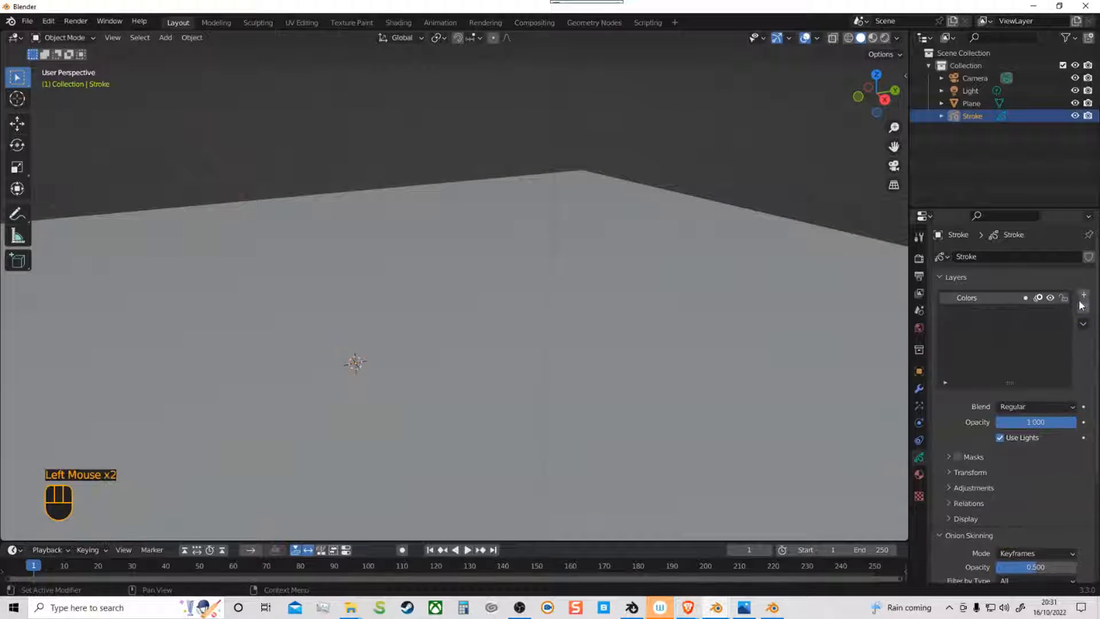
{"action": "left_click", "coordinate": [1084, 297]}
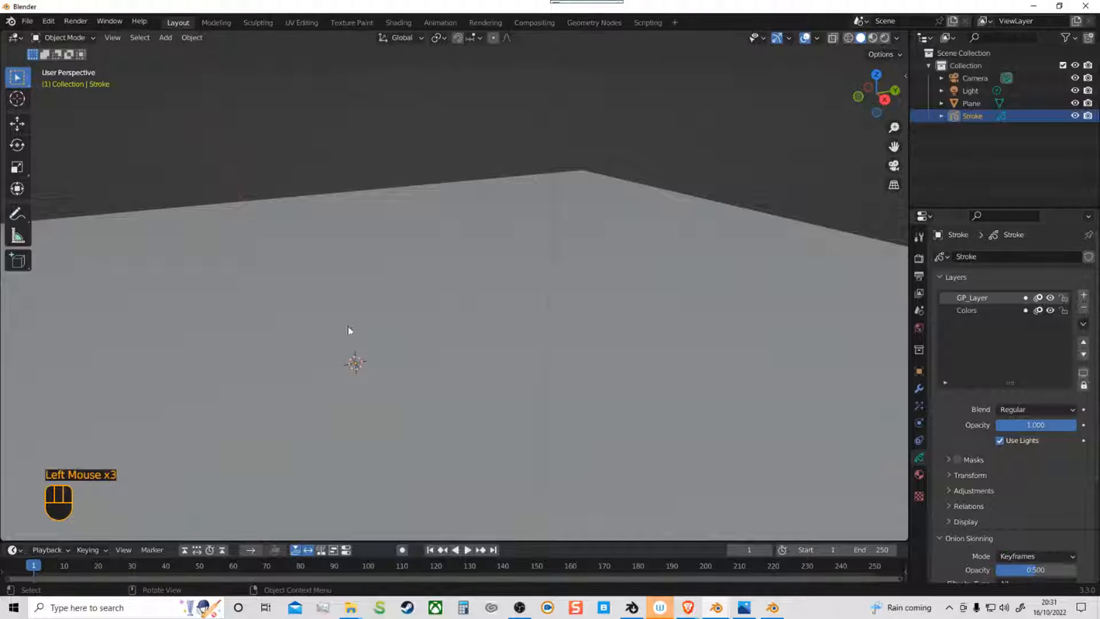
Step: Enter Draw Mode on the Stroke object and set stroke placement to 3D Cursor with the Front (X-Z) drawing plane
{"action": "key", "text": "Tab"}
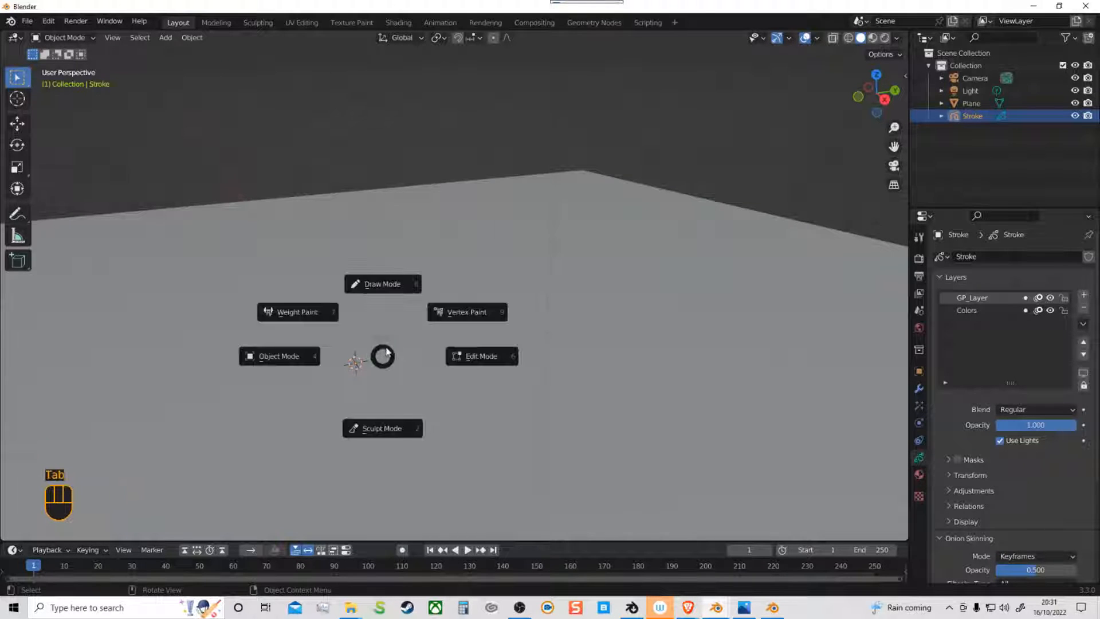
{"action": "left_click", "coordinate": [411, 39]}
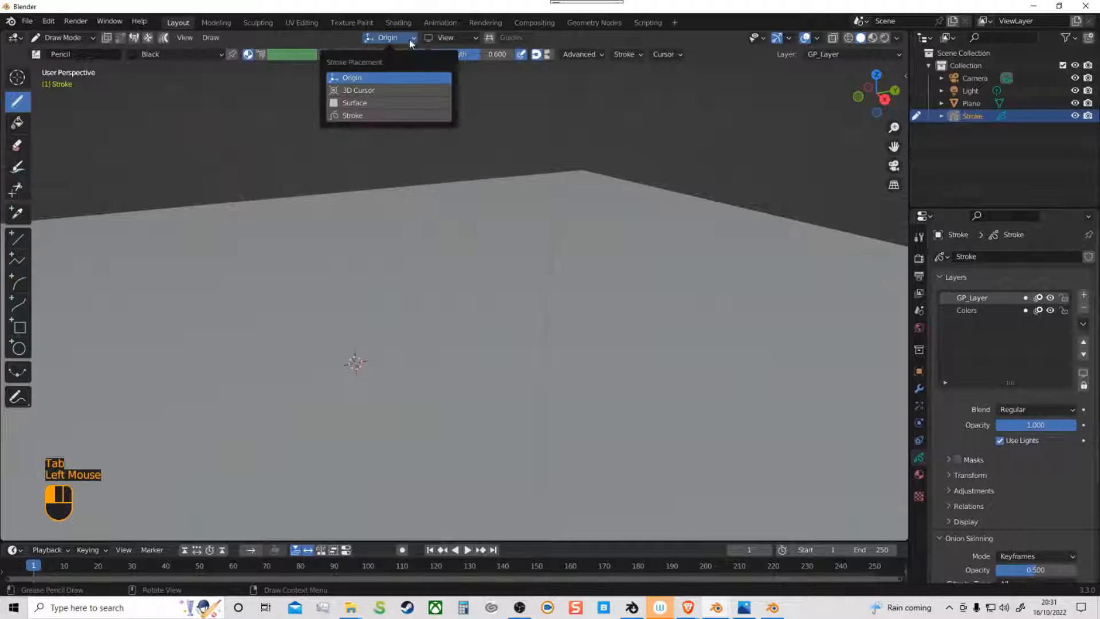
{"action": "left_click", "coordinate": [368, 90]}
{"action": "left_click", "coordinate": [470, 37]}
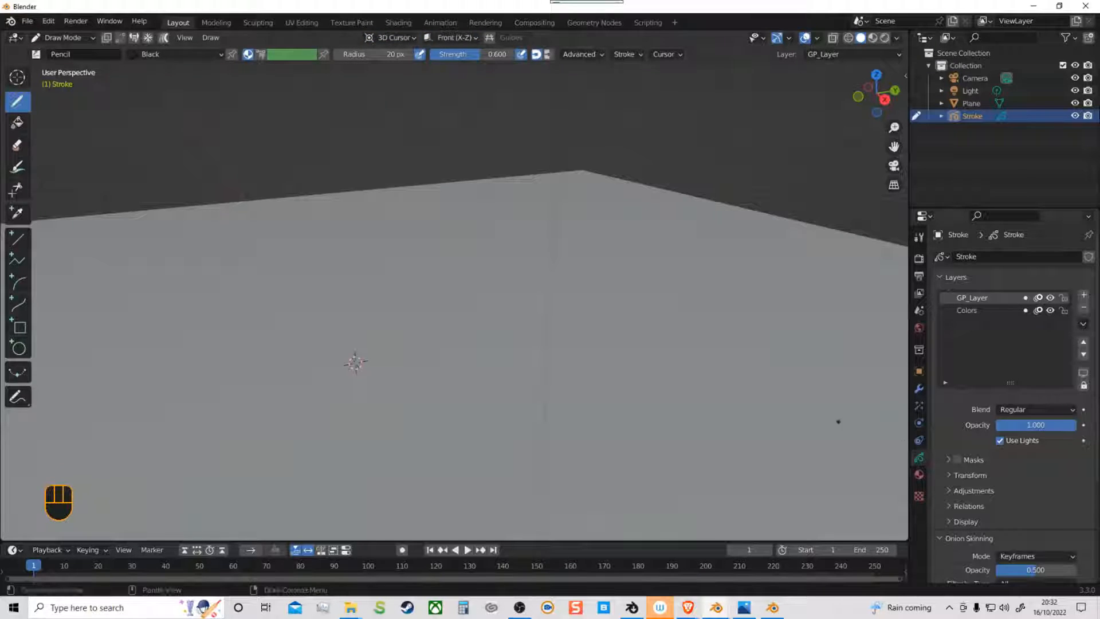
Step: Show the viewport sidebar and enable the grease pencil Canvas overlay around the 3D cursor
{"action": "key", "text": "n"}
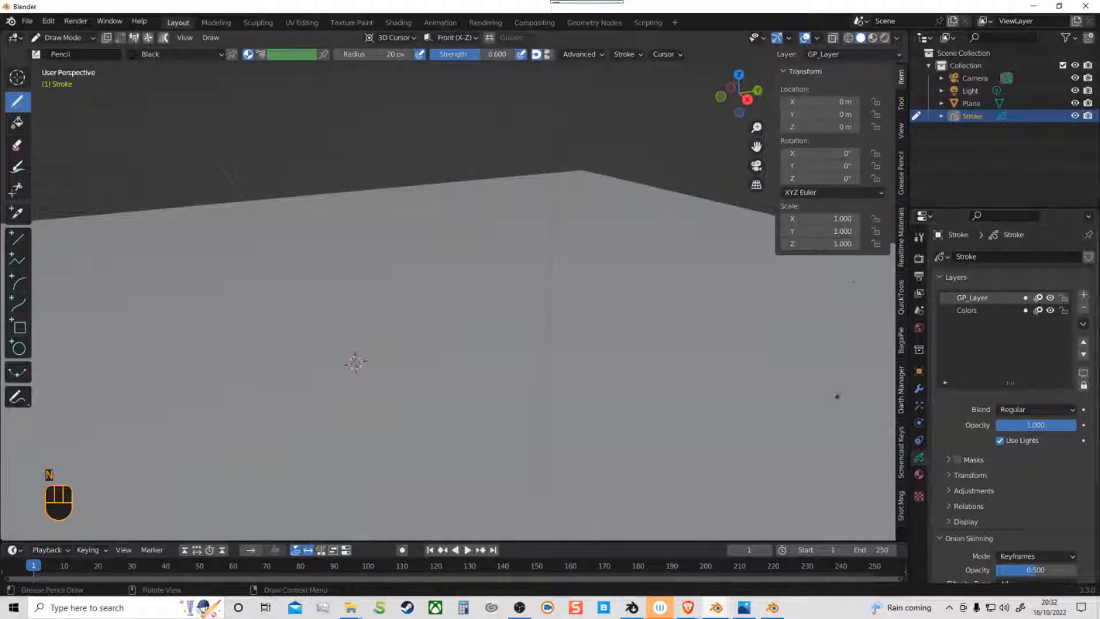
{"action": "left_click", "coordinate": [901, 507]}
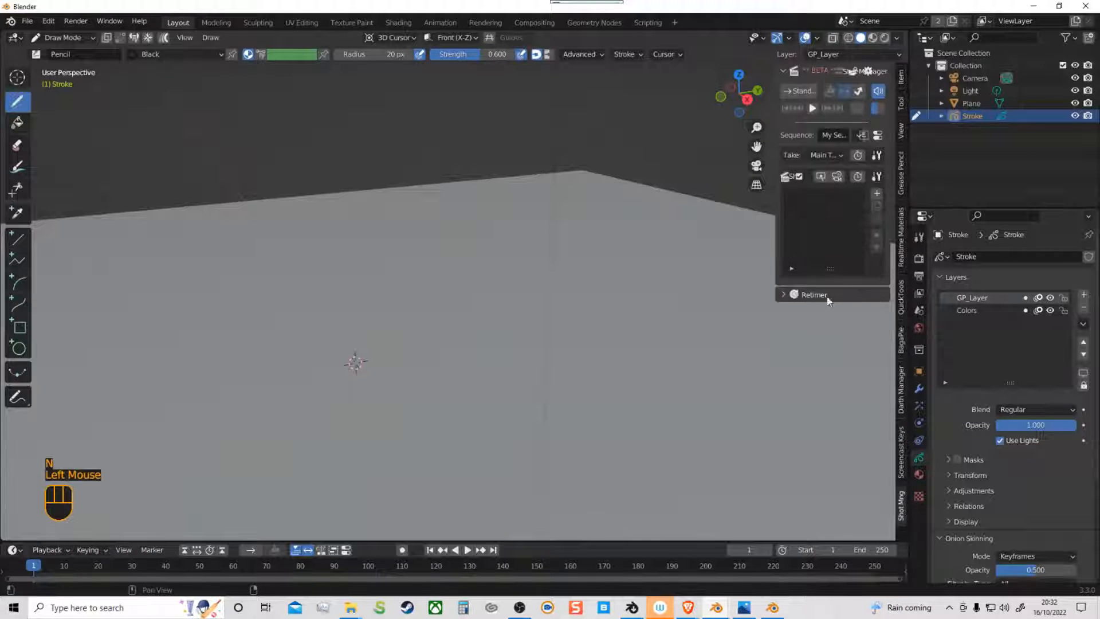
{"action": "left_click", "coordinate": [816, 39]}
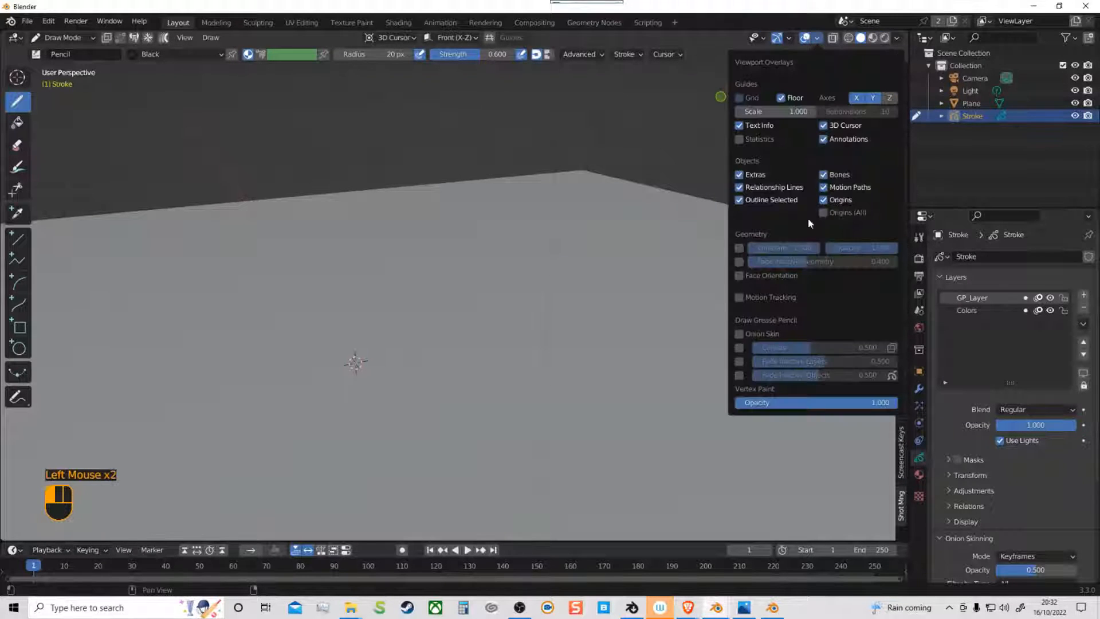
{"action": "left_click", "coordinate": [740, 348]}
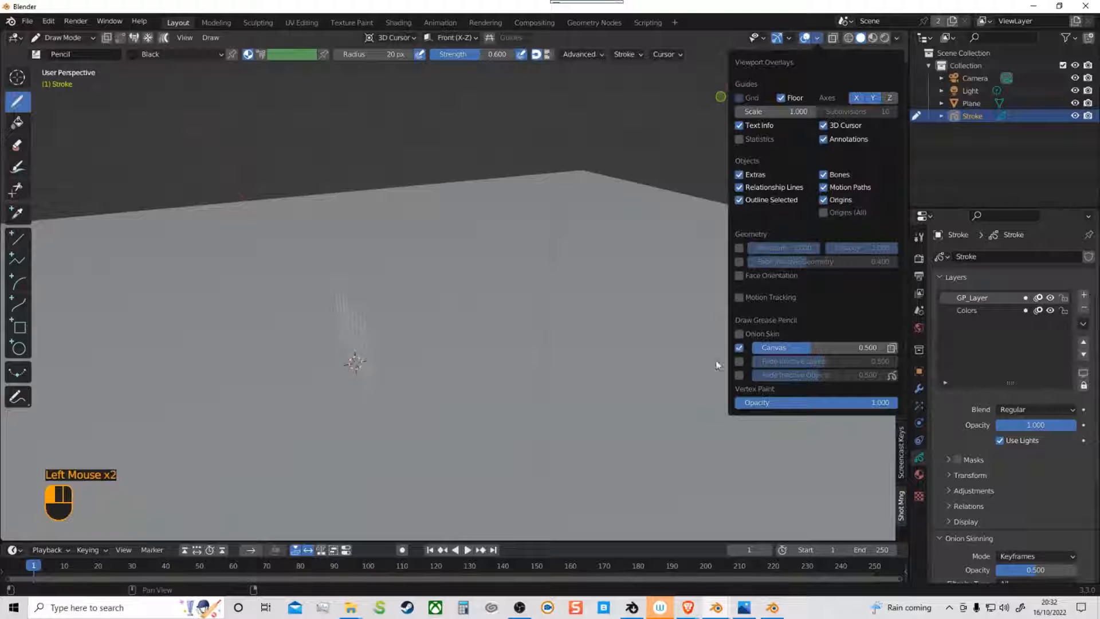
{"action": "middle_click_drag", "start_coordinate": [716, 365], "coordinate": [449, 373]}
{"action": "left_click", "coordinate": [817, 39]}
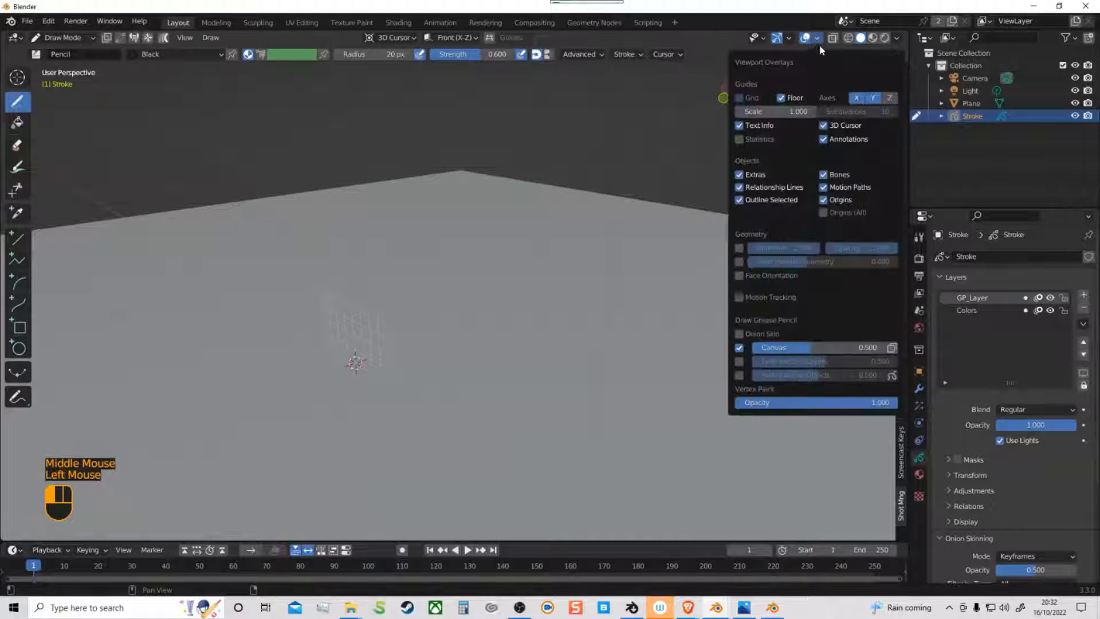
{"action": "middle_click_drag", "start_coordinate": [631, 367], "coordinate": [425, 348]}
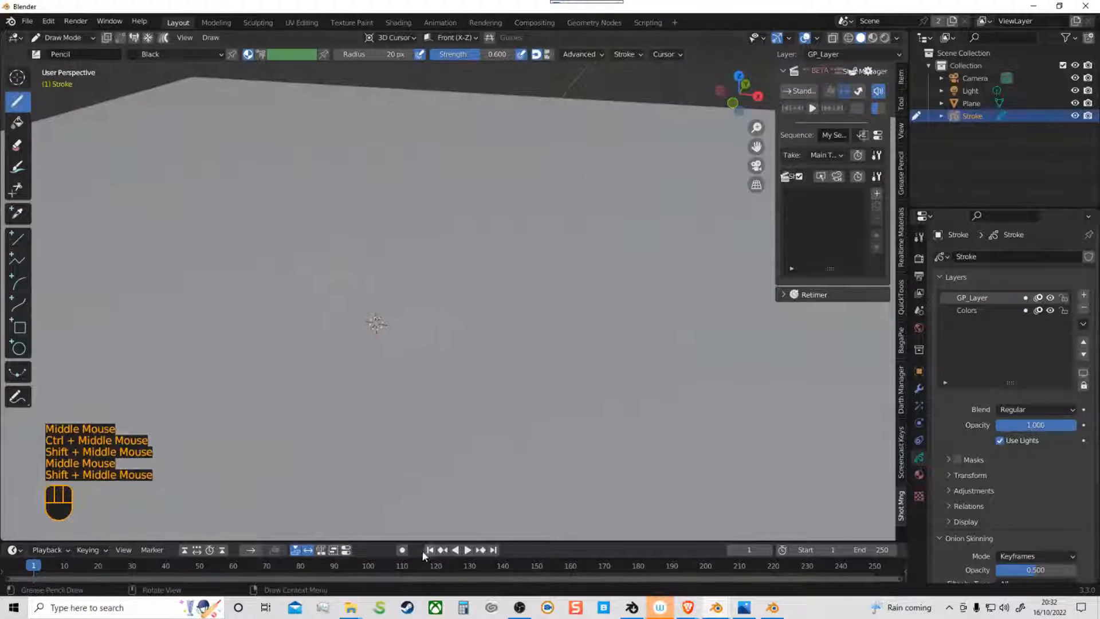
Step: Enable auto keying in an enlarged timeline and set stroke placement to Surface
{"action": "left_click", "coordinate": [402, 549]}
{"action": "mouse_move", "coordinate": [389, 540]}
{"action": "left_mouse_down"}
{"action": "mouse_move", "coordinate": [393, 401]}
{"action": "mouse_move", "coordinate": [401, 439]}
{"action": "left_mouse_up"}
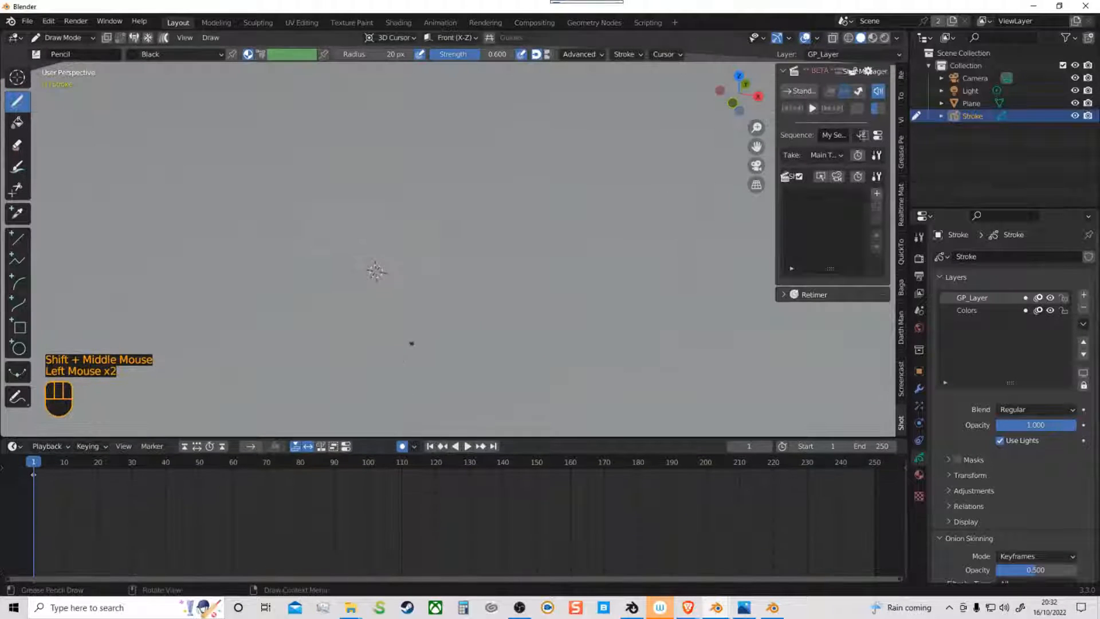
{"action": "left_click", "coordinate": [408, 39]}
{"action": "left_click", "coordinate": [354, 103]}
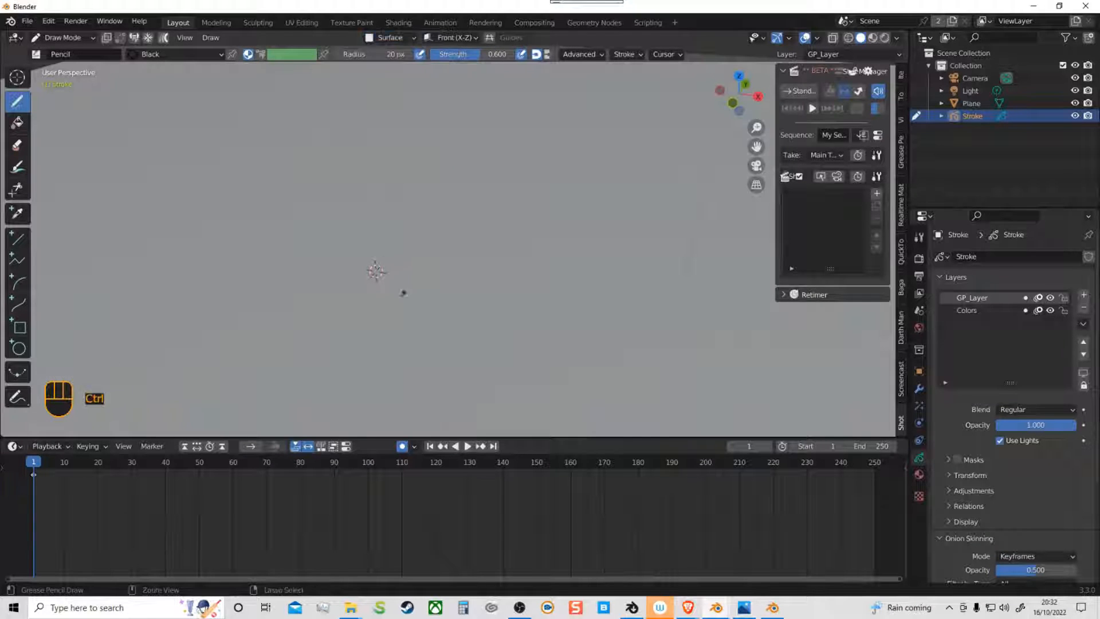
Step: Mark dots along a curved path on the ground plane while the animation plays, starting at frame 1, and stop playback
{"action": "mouse_move", "coordinate": [402, 290]}
{"action": "middle_mouse_down", "text": "ctrl"}
{"action": "mouse_move", "coordinate": [341, 378]}
{"action": "mouse_move", "coordinate": [435, 270]}
{"action": "middle_mouse_up", "text": "ctrl"}
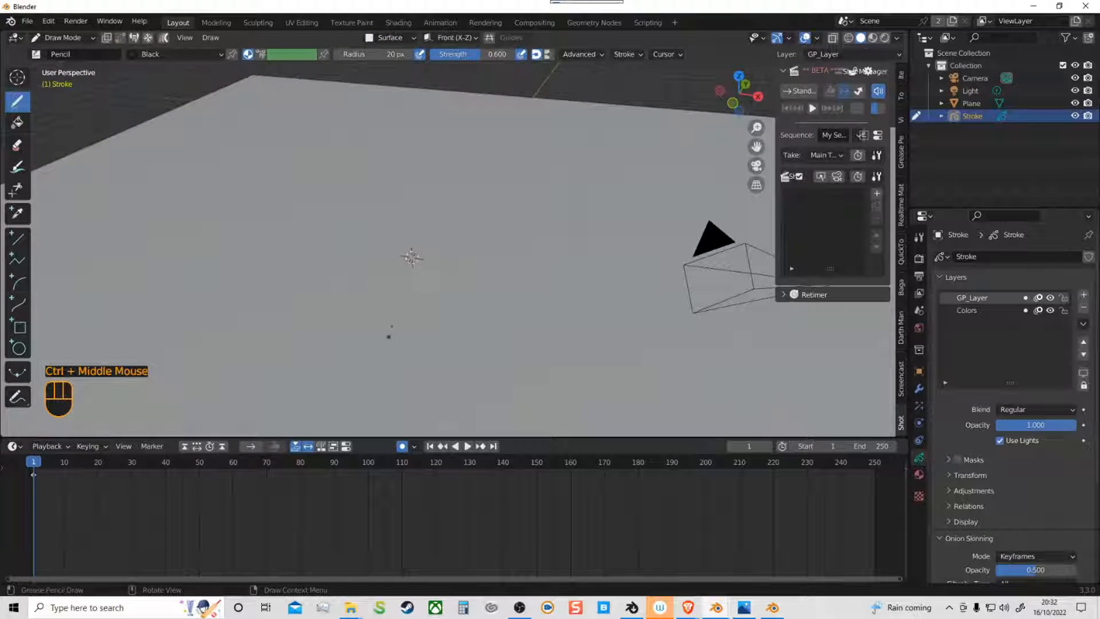
{"action": "left_click", "coordinate": [411, 278]}
{"action": "key", "text": "space"}
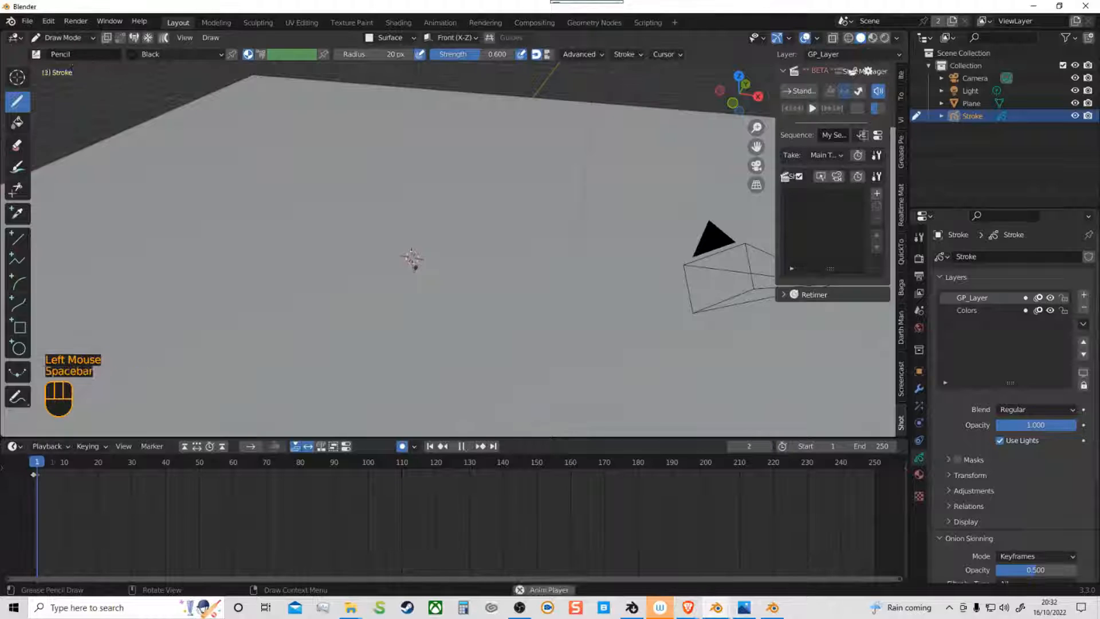
{"action": "left_click", "coordinate": [413, 309]}
{"action": "left_click", "coordinate": [417, 317]}
{"action": "left_click", "coordinate": [443, 340]}
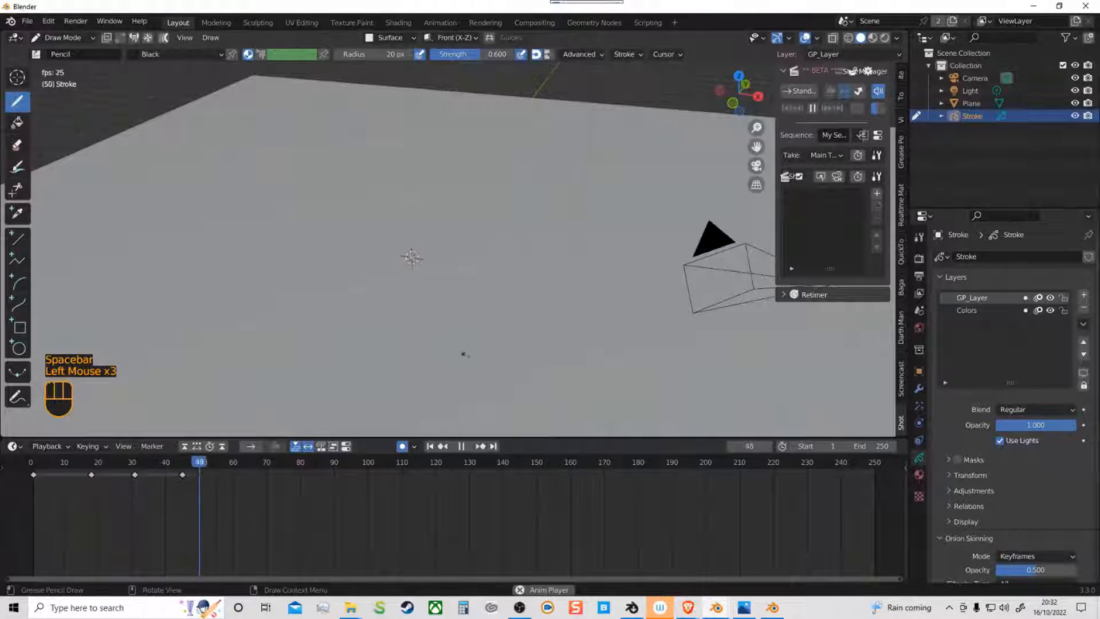
{"action": "left_click", "coordinate": [505, 359]}
{"action": "left_click", "coordinate": [531, 363]}
{"action": "left_click", "coordinate": [565, 352]}
{"action": "left_click", "coordinate": [602, 327]}
{"action": "left_click", "coordinate": [624, 292]}
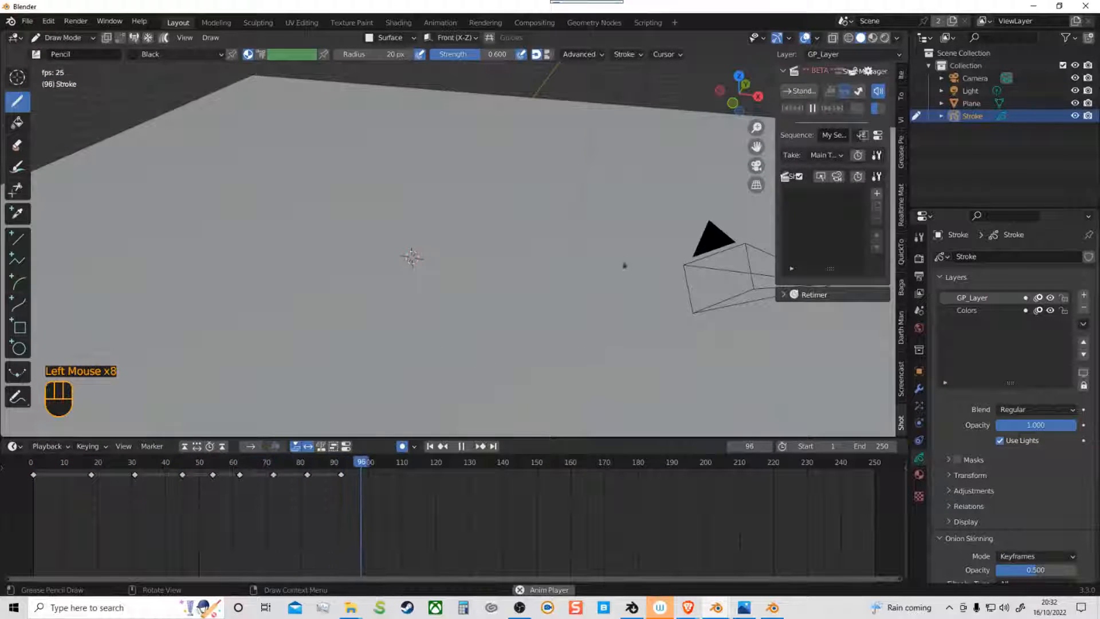
{"action": "left_click", "coordinate": [621, 259]}
{"action": "left_click", "coordinate": [596, 239]}
{"action": "left_click", "coordinate": [567, 208]}
{"action": "key", "text": "space"}
Step: Go to frame 86 and assign the Stroke's GP_Layer as the locked selection in 3D Cursor Snapper
{"action": "left_click_drag", "start_coordinate": [441, 463], "coordinate": [321, 460]}
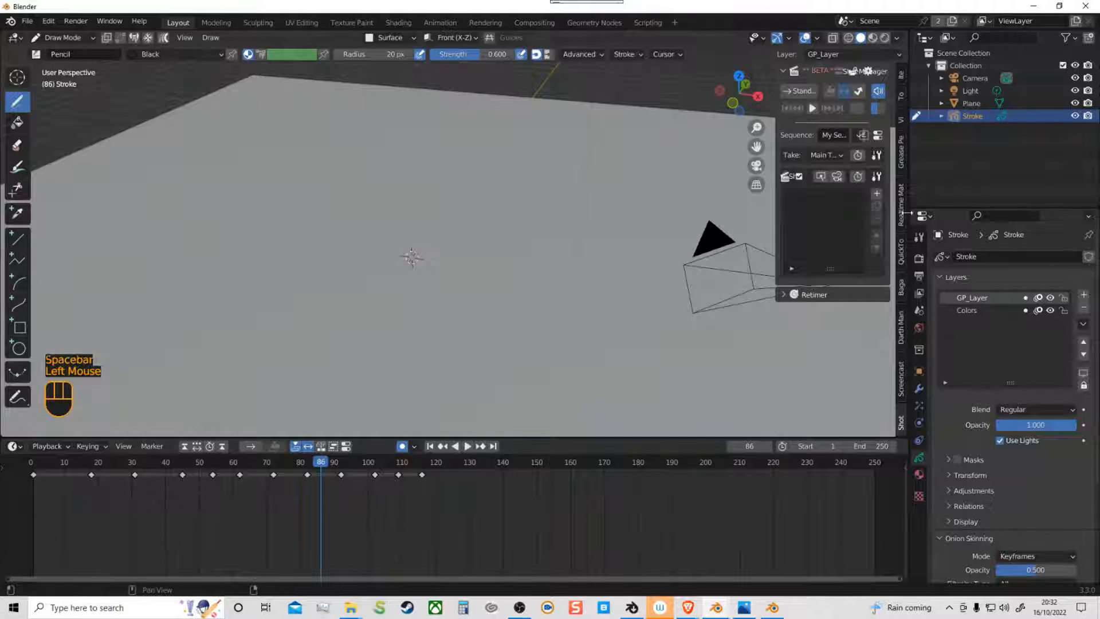
{"action": "left_click", "coordinate": [900, 122]}
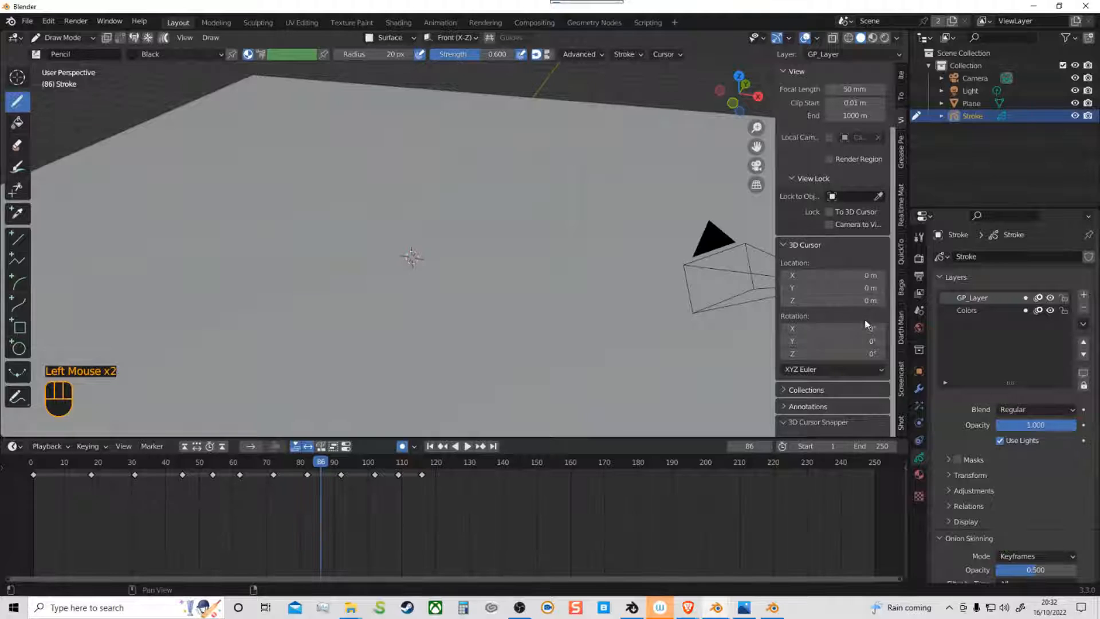
{"action": "middle_click_drag", "start_coordinate": [863, 353], "coordinate": [823, 275]}
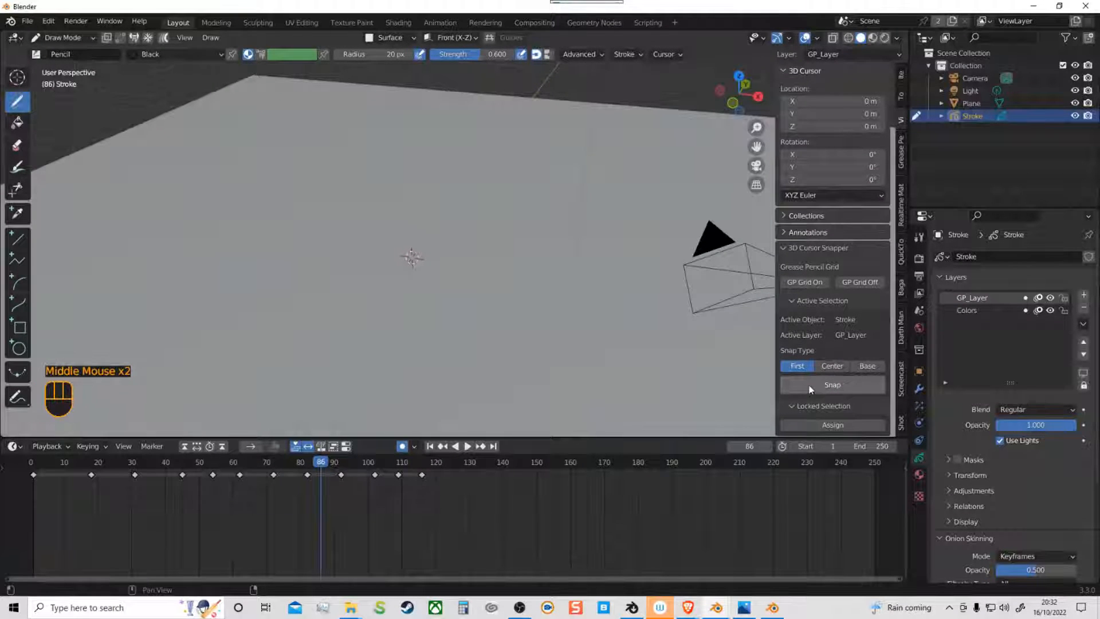
{"action": "left_click", "coordinate": [837, 427]}
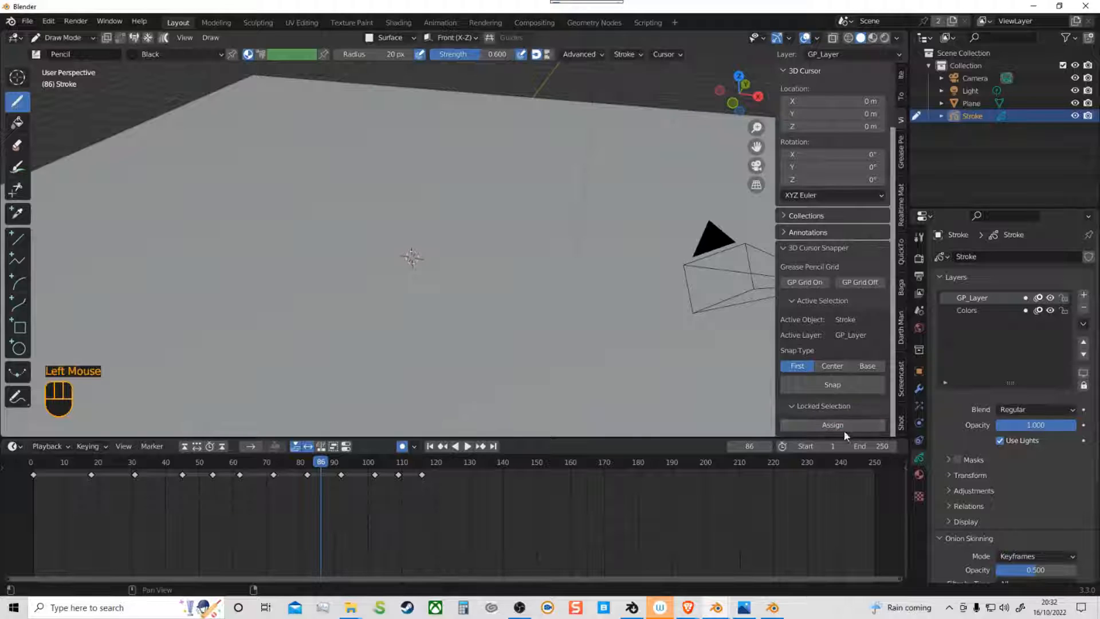
Step: Step back through the keyframes to frame 54 so the 3D cursor snaps to each surface mark
{"action": "key", "text": "shift+Down"}
{"action": "key", "text": "shift+Down"}
{"action": "key", "text": "shift+Down"}
{"action": "key", "text": "shift+Down"}
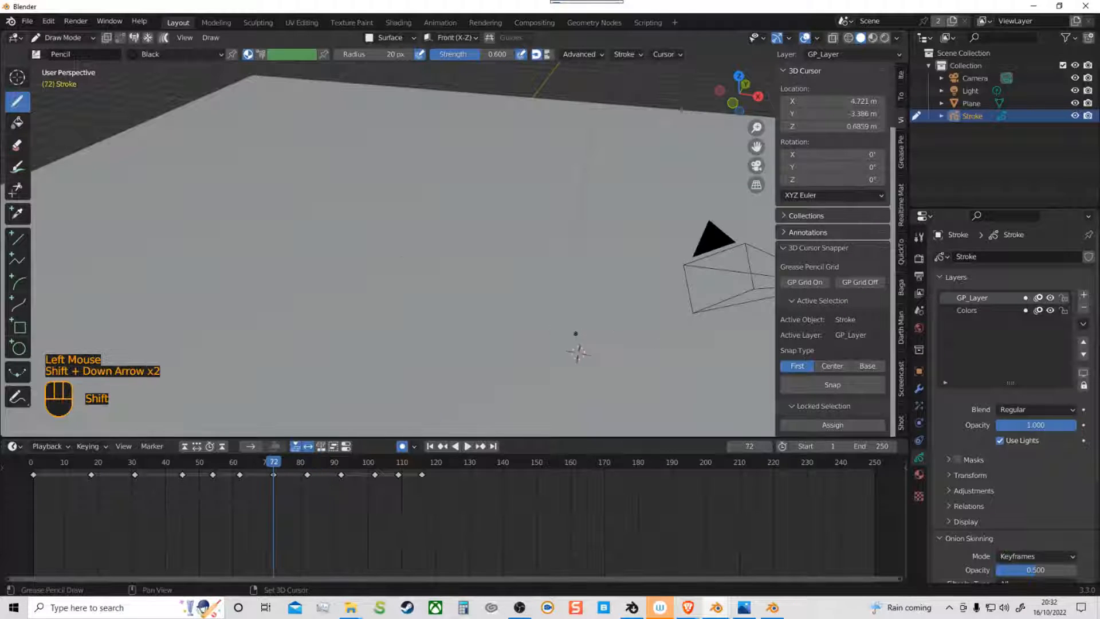
{"action": "mouse_move", "coordinate": [541, 376]}
{"action": "middle_mouse_down"}
{"action": "mouse_move", "coordinate": [499, 335]}
{"action": "mouse_move", "coordinate": [509, 351]}
{"action": "middle_mouse_up"}
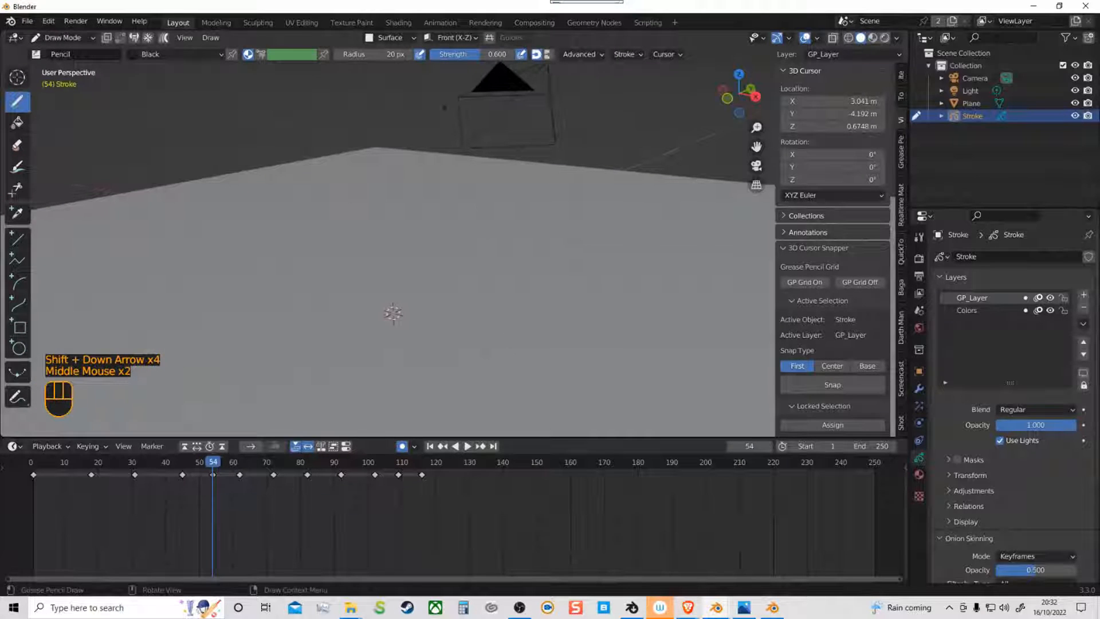
Step: Set stroke placement to 3D Cursor and step the snapped cursor back through the keyframes to frame 1
{"action": "left_click", "coordinate": [391, 37]}
{"action": "left_click", "coordinate": [367, 90]}
{"action": "key", "text": "shift+Down"}
{"action": "key", "text": "shift+Up"}
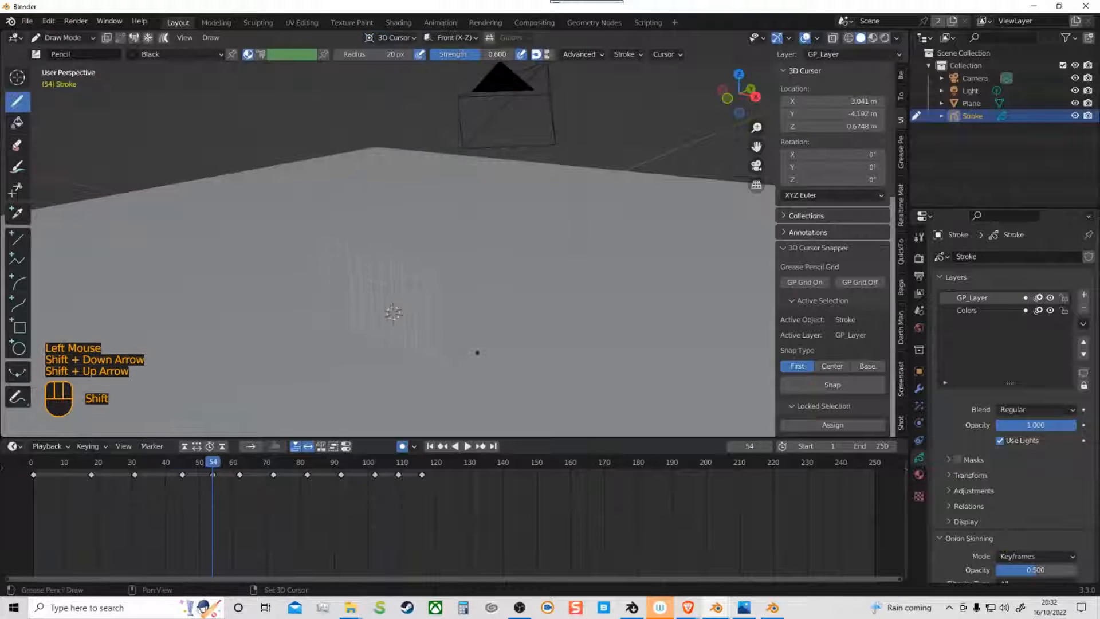
{"action": "key", "text": "shift+Down"}
{"action": "key", "text": "shift+Down"}
{"action": "key", "text": "shift+Down"}
{"action": "key", "text": "shift+Down"}
Step: Choose the Ink Pen brush and sketch a simple figure with arms and legs around the 3D cursor on frame 1
{"action": "middle_click_drag", "start_coordinate": [466, 329], "coordinate": [412, 238], "text": "ctrl"}
{"action": "left_click", "coordinate": [385, 222]}
{"action": "left_click", "coordinate": [382, 222]}
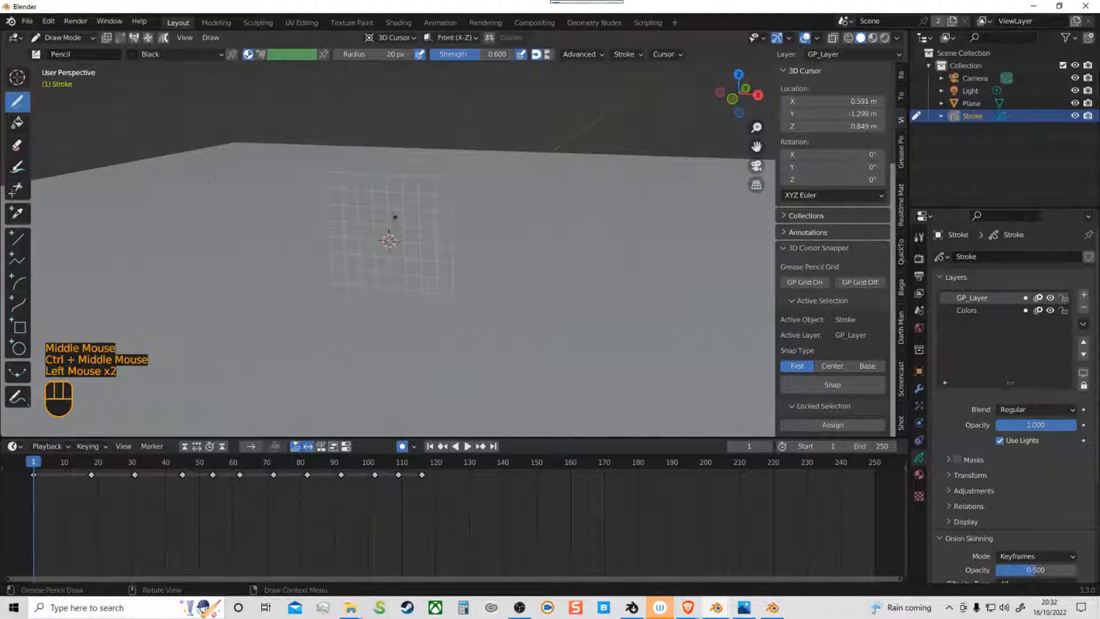
{"action": "left_click", "coordinate": [93, 58]}
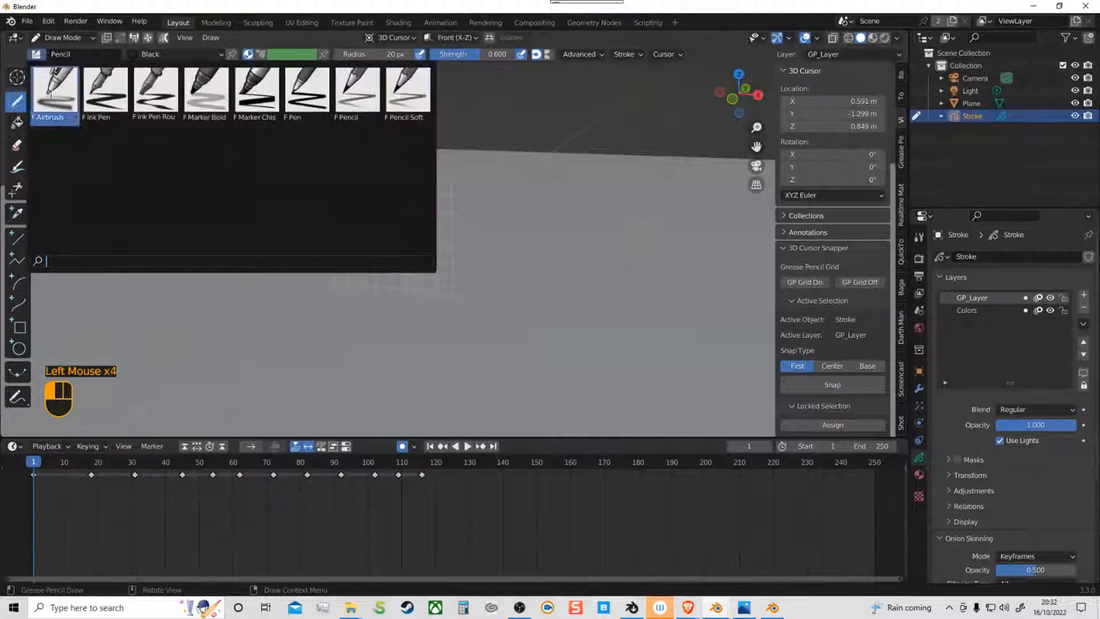
{"action": "left_click", "coordinate": [155, 99]}
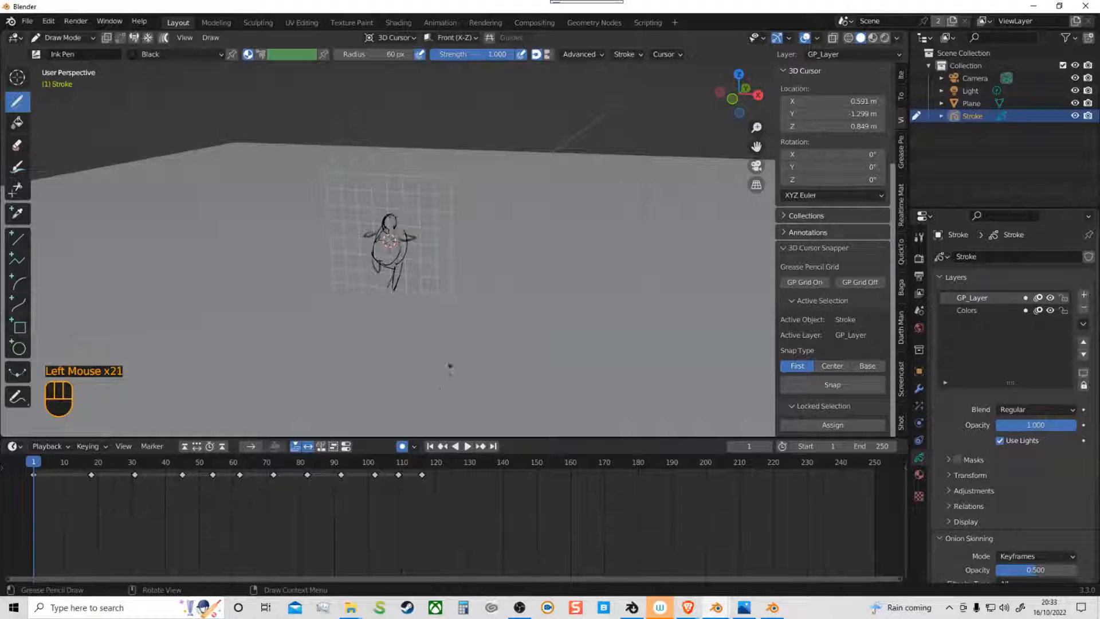
Step: Move to the keyframe at frame 18 and sketch the figure's next pose around the snapped 3D cursor
{"action": "key", "text": "shift+Up"}
{"action": "key", "text": "shift+Down"}
{"action": "key", "text": "shift+Up"}
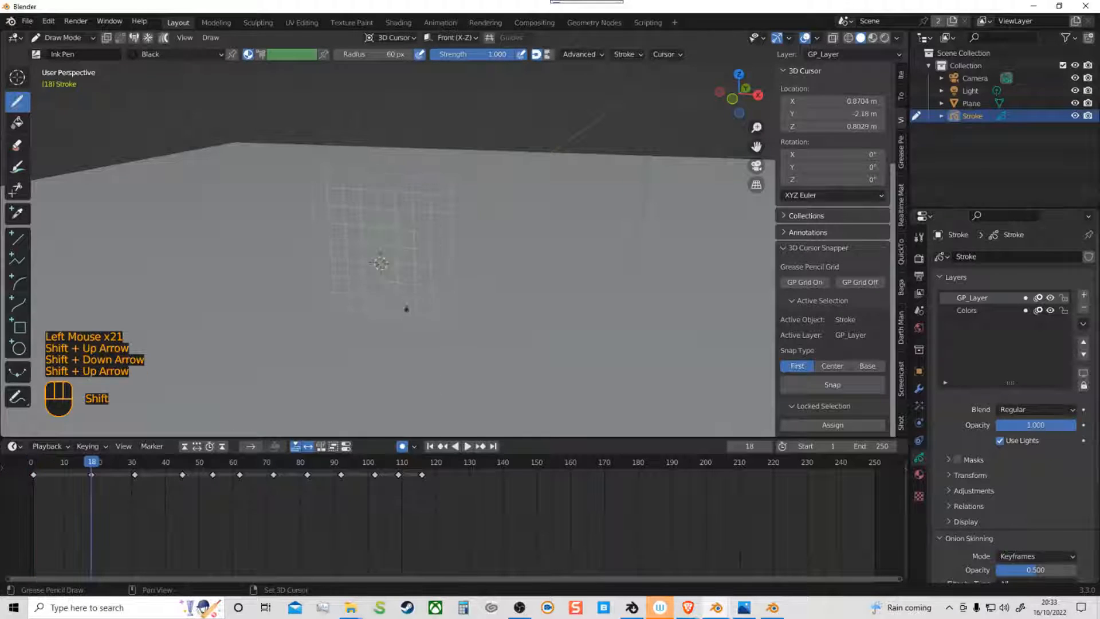
{"action": "left_click_drag", "start_coordinate": [377, 279], "coordinate": [373, 306]}
{"action": "left_click_drag", "start_coordinate": [390, 230], "coordinate": [378, 272]}
{"action": "left_click_drag", "start_coordinate": [376, 256], "coordinate": [368, 289]}
Step: Sketch the figure's poses around the snapped 3D cursor on the keyframes at frames 31 and 45
{"action": "key", "text": "shift+Up"}
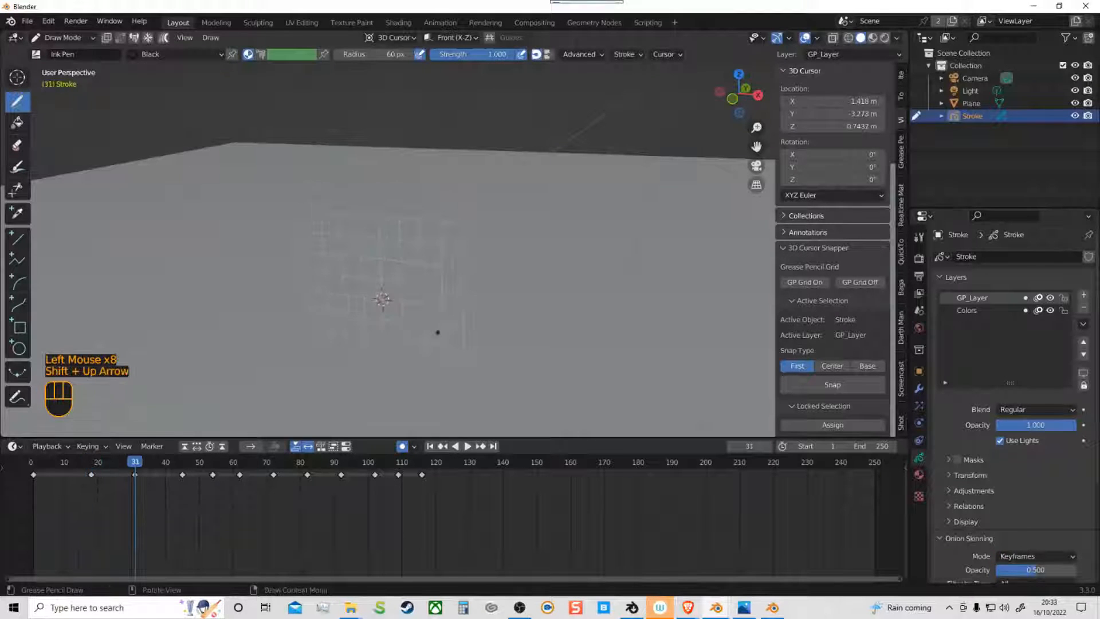
{"action": "mouse_move", "coordinate": [395, 303]}
{"action": "left_mouse_down"}
{"action": "mouse_move", "coordinate": [387, 327]}
{"action": "mouse_move", "coordinate": [394, 305]}
{"action": "left_mouse_up"}
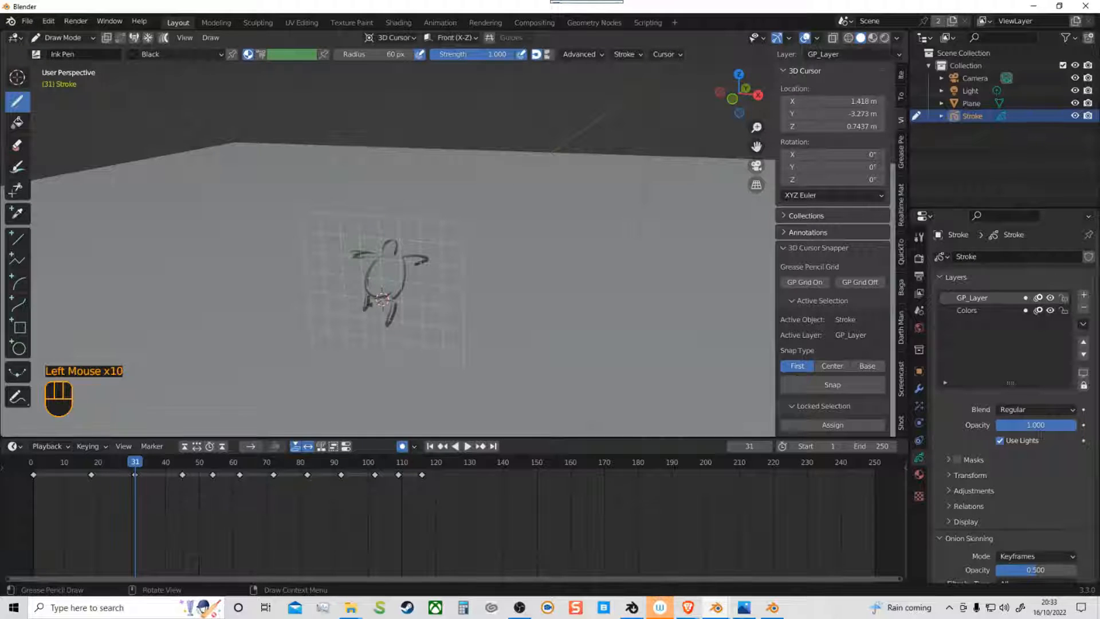
{"action": "key", "text": "shift+Up"}
{"action": "left_click_drag", "start_coordinate": [381, 324], "coordinate": [393, 365]}
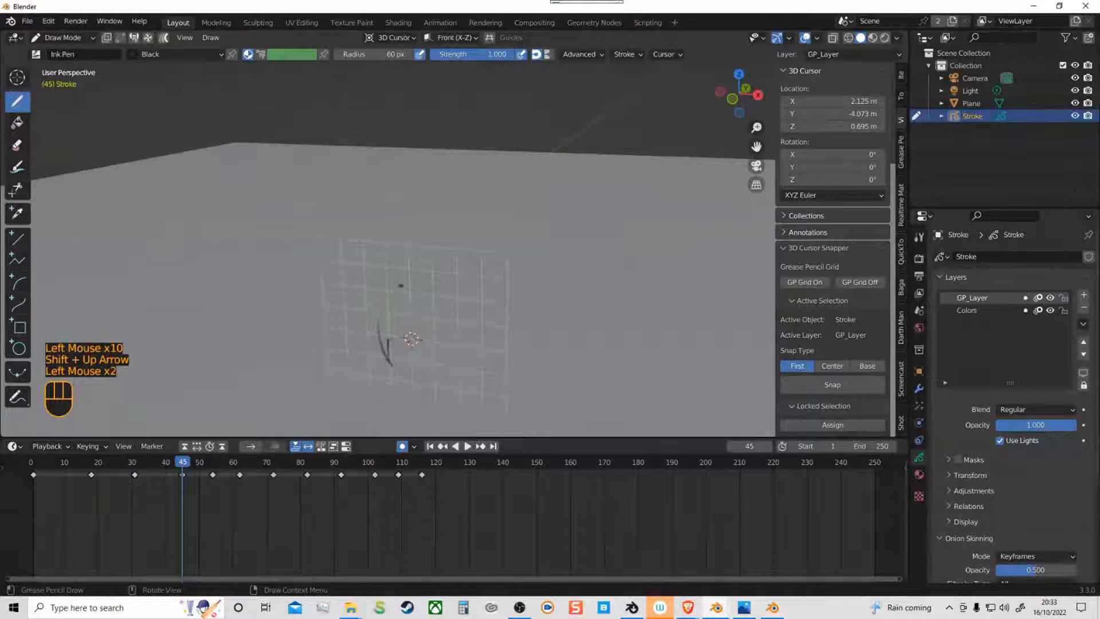
{"action": "mouse_move", "coordinate": [394, 282]}
{"action": "left_mouse_down"}
{"action": "mouse_move", "coordinate": [420, 299]}
{"action": "mouse_move", "coordinate": [396, 277]}
{"action": "left_mouse_up"}
{"action": "left_click_drag", "start_coordinate": [420, 290], "coordinate": [433, 289]}
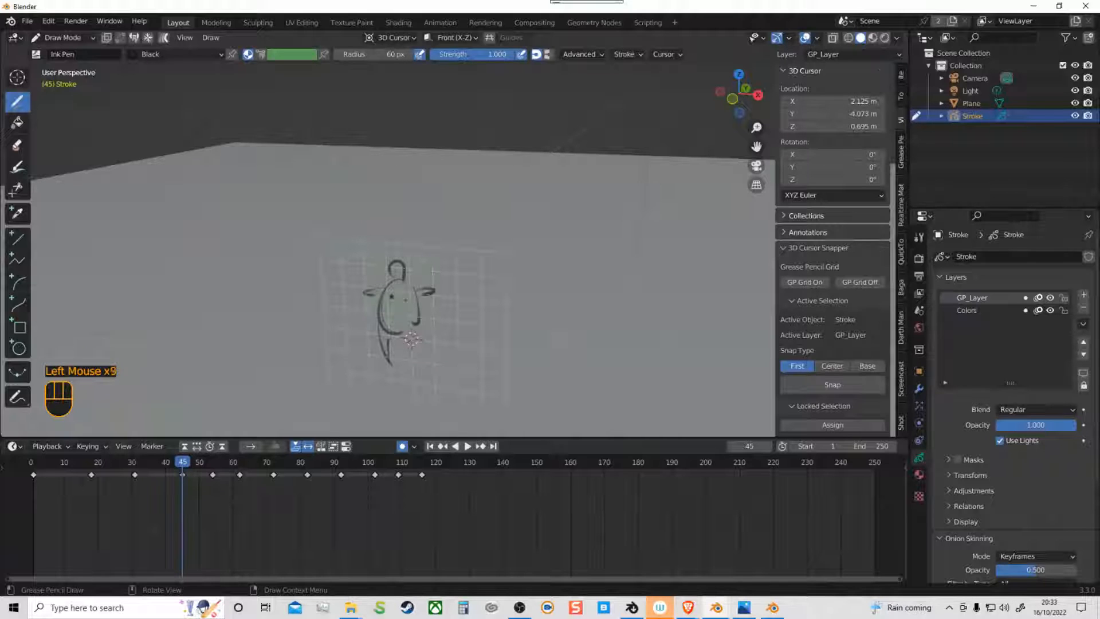
Step: Move to the keyframe at frame 54 and sketch the figure with one outstretched arm and a short ground line beneath it
{"action": "key", "text": "shift+Up"}
{"action": "left_click", "coordinate": [495, 354]}
{"action": "left_click", "coordinate": [495, 357]}
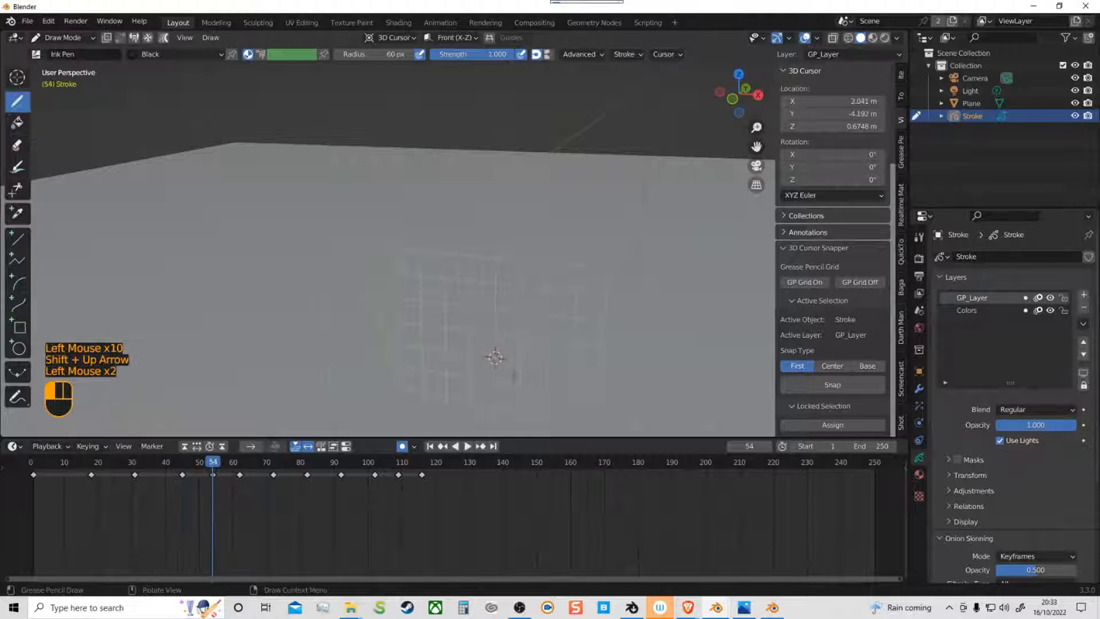
{"action": "mouse_move", "coordinate": [496, 293]}
{"action": "left_mouse_down"}
{"action": "mouse_move", "coordinate": [505, 298]}
{"action": "mouse_move", "coordinate": [448, 309]}
{"action": "left_mouse_up"}
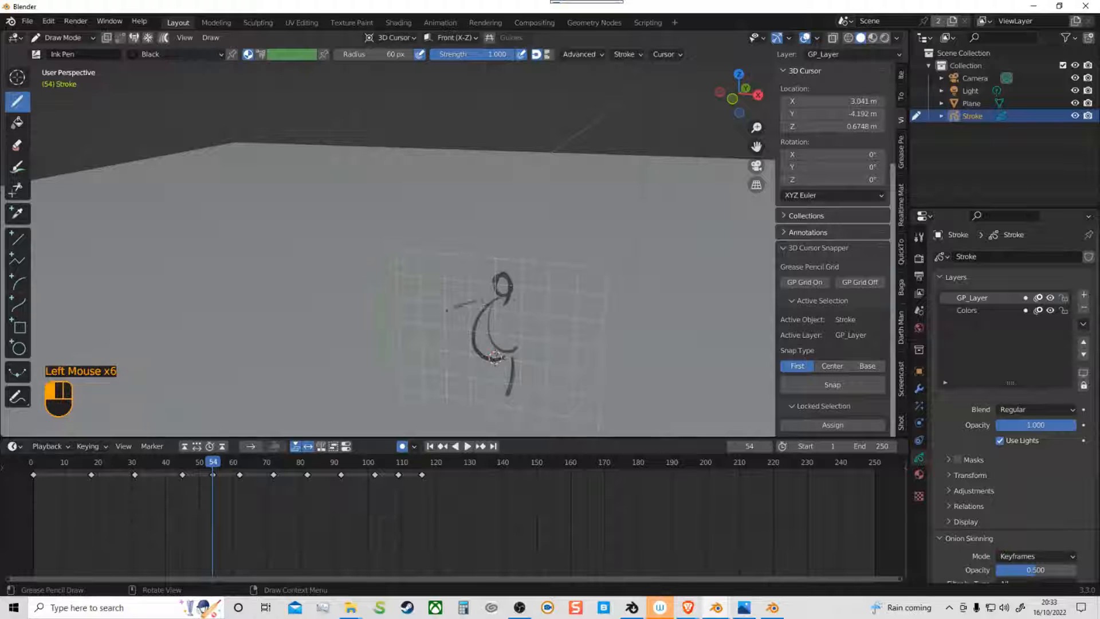
{"action": "left_click", "coordinate": [498, 404]}
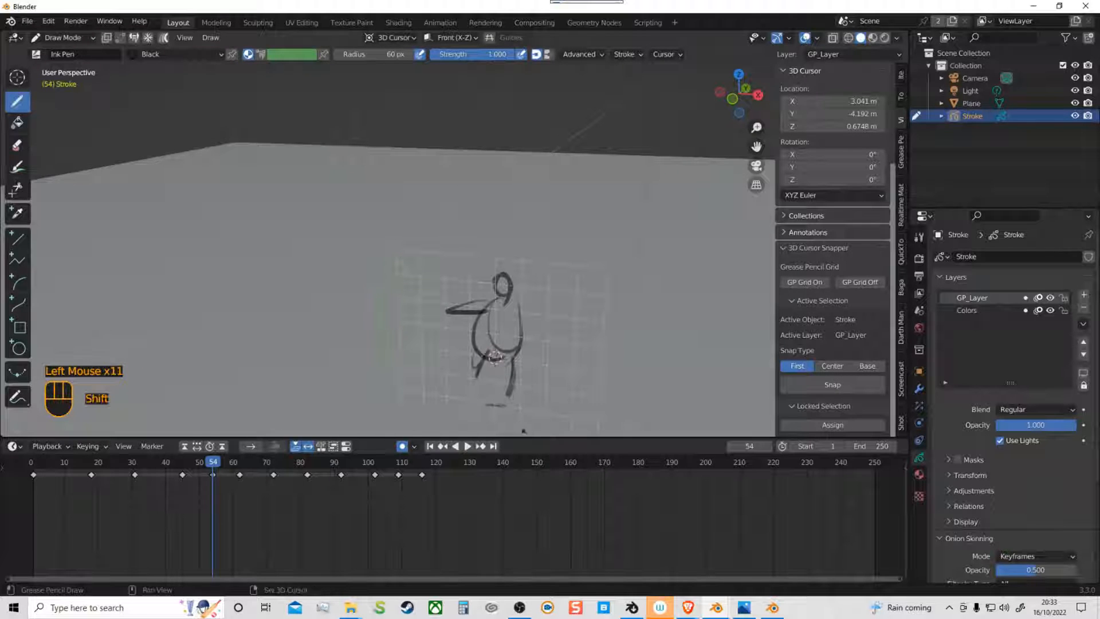
Step: Move to the keyframe at frame 62 and sketch the figure's next pose around the snapped 3D cursor
{"action": "key", "text": "shift+Down"}
{"action": "key", "text": "shift+Up"}
{"action": "key", "text": "shift+Up"}
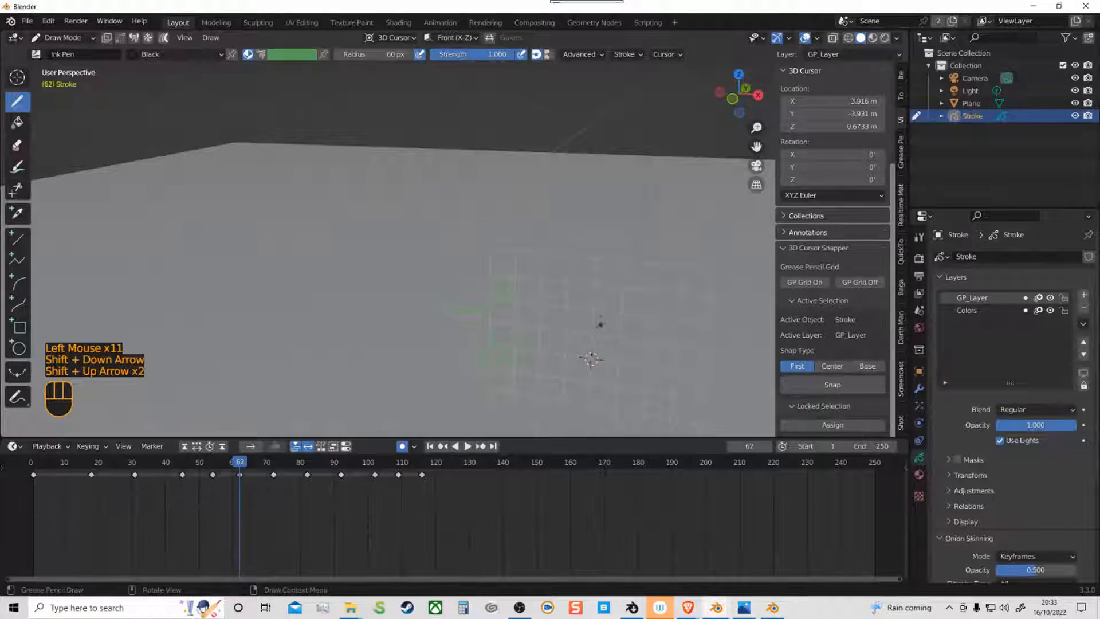
{"action": "mouse_move", "coordinate": [598, 305]}
{"action": "left_mouse_down"}
{"action": "mouse_move", "coordinate": [590, 359]}
{"action": "mouse_move", "coordinate": [616, 332]}
{"action": "left_mouse_up"}
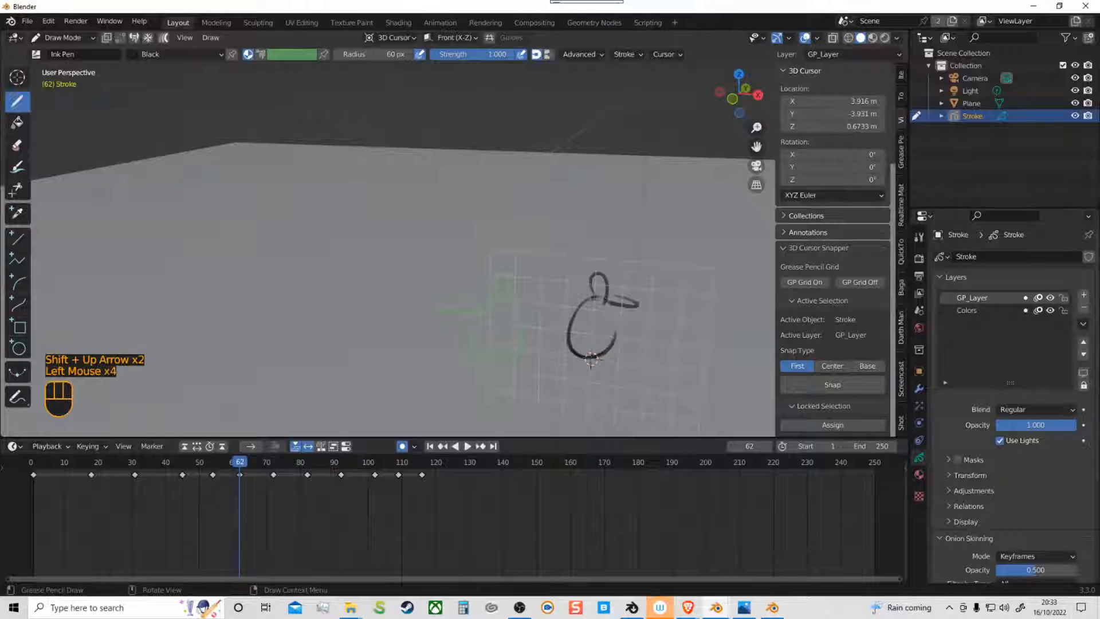
{"action": "left_click_drag", "start_coordinate": [569, 292], "coordinate": [576, 302]}
{"action": "left_click_drag", "start_coordinate": [611, 354], "coordinate": [594, 409]}
Step: Sketch the figure's leaning and following poses around the snapped 3D cursor on the keyframes at frames 72 and 82
{"action": "key", "text": "shift+Up"}
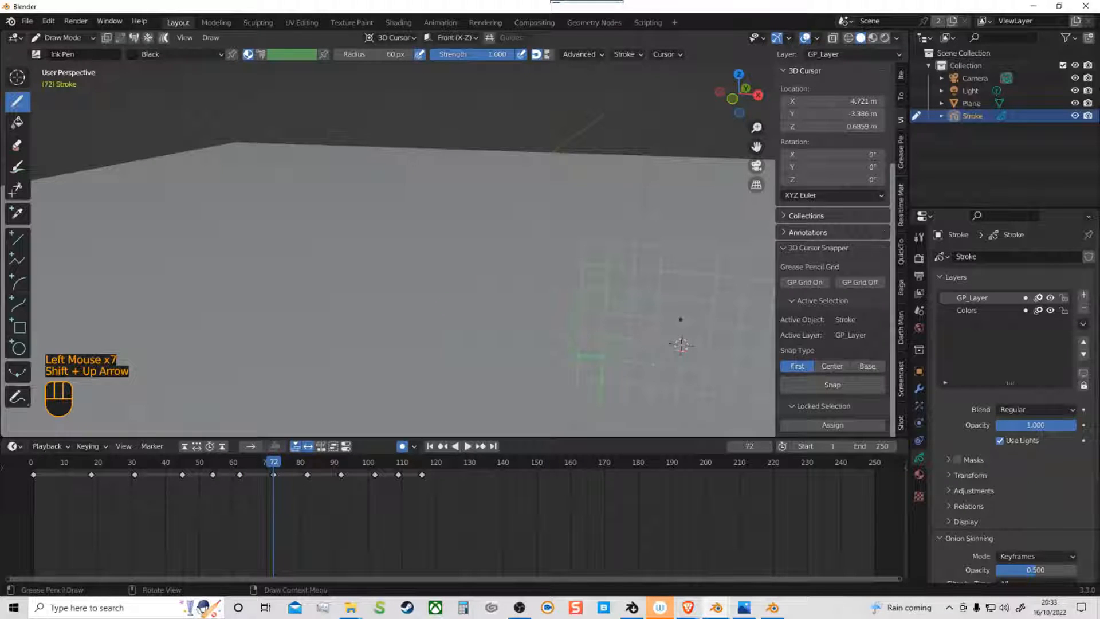
{"action": "middle_click_drag", "start_coordinate": [692, 371], "coordinate": [371, 337], "text": "shift"}
{"action": "left_click_drag", "start_coordinate": [374, 265], "coordinate": [346, 350]}
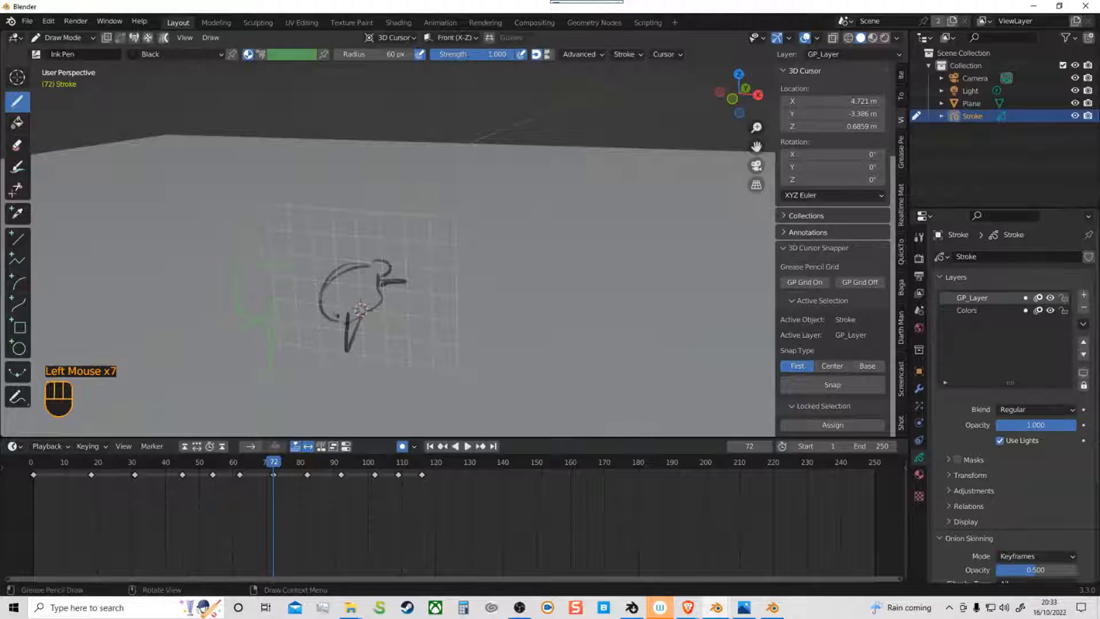
{"action": "key", "text": "shift+Up"}
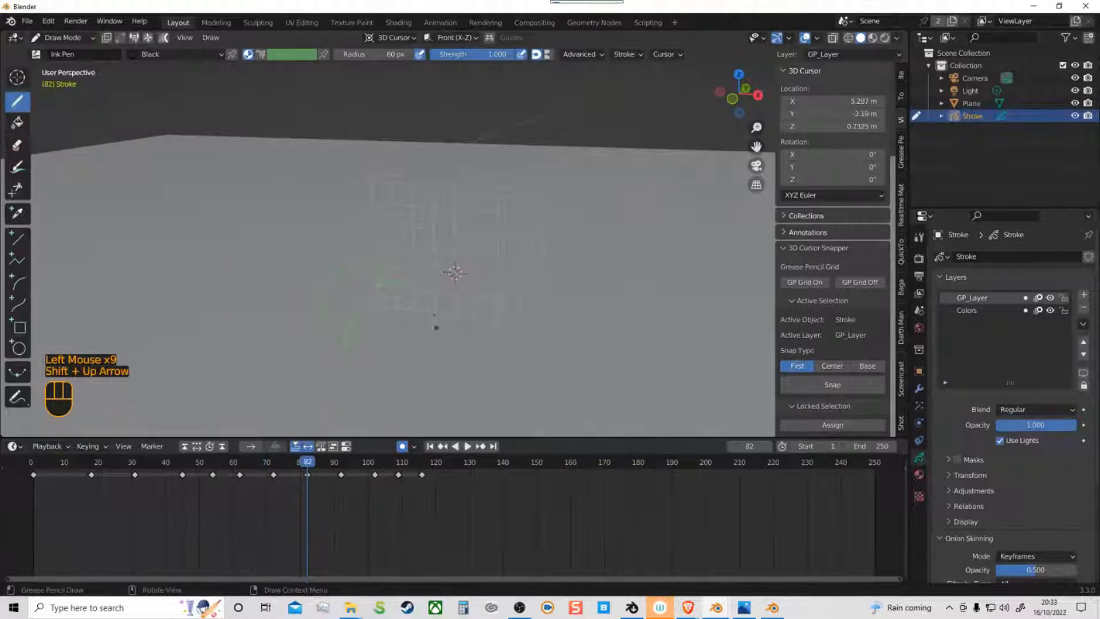
{"action": "mouse_move", "coordinate": [444, 247]}
{"action": "left_mouse_down"}
{"action": "mouse_move", "coordinate": [434, 240]}
{"action": "mouse_move", "coordinate": [475, 300]}
{"action": "left_mouse_up"}
{"action": "mouse_move", "coordinate": [475, 300]}
{"action": "left_mouse_down"}
{"action": "mouse_move", "coordinate": [457, 281]}
{"action": "mouse_move", "coordinate": [439, 294]}
{"action": "left_mouse_up"}
Step: Sketch the figure's tumbling poses around the snapped 3D cursor on the keyframes at frames 92 and 102
{"action": "key", "text": "shift+Up"}
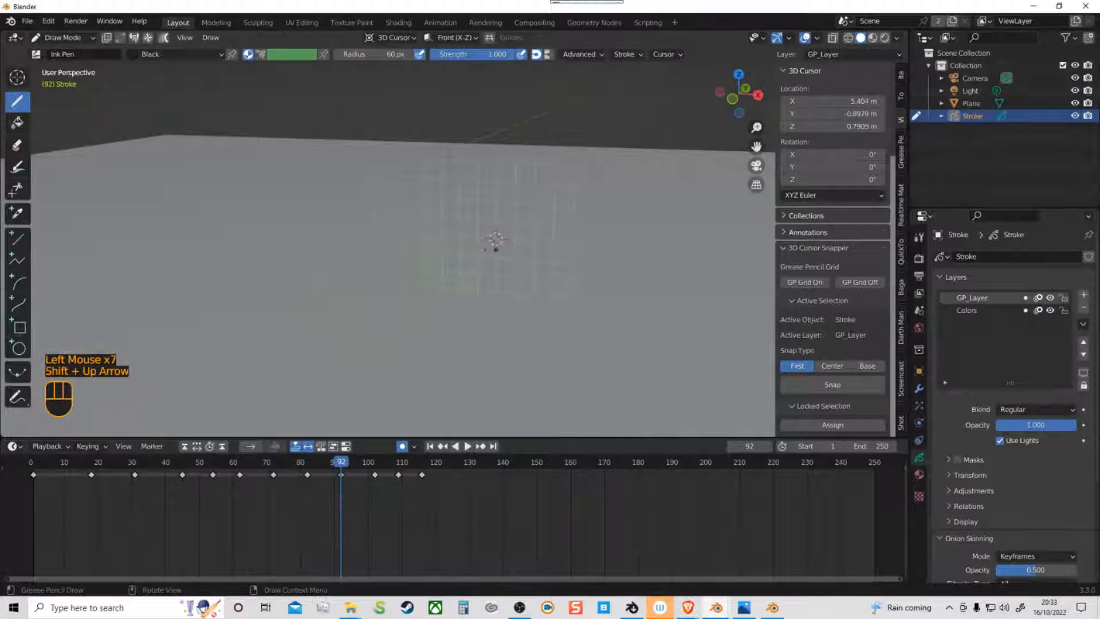
{"action": "mouse_move", "coordinate": [494, 230]}
{"action": "left_mouse_down"}
{"action": "mouse_move", "coordinate": [485, 234]}
{"action": "mouse_move", "coordinate": [500, 272]}
{"action": "left_mouse_up"}
{"action": "left_click_drag", "start_coordinate": [492, 264], "coordinate": [478, 271]}
{"action": "mouse_move", "coordinate": [497, 221]}
{"action": "left_mouse_down"}
{"action": "mouse_move", "coordinate": [509, 231]}
{"action": "mouse_move", "coordinate": [482, 225]}
{"action": "mouse_move", "coordinate": [525, 224]}
{"action": "left_mouse_up"}
{"action": "key", "text": "shift+Up"}
{"action": "left_click_drag", "start_coordinate": [524, 226], "coordinate": [503, 245]}
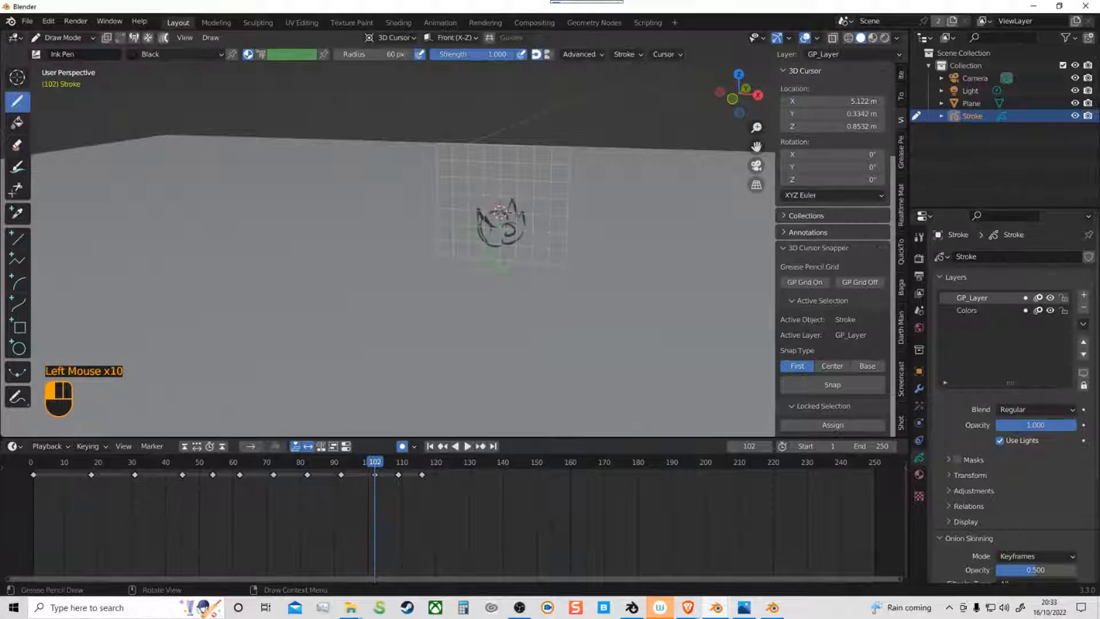
Step: Sketch the figure's last two poses around the snapped 3D cursor on the keyframes at frames 109 and 116
{"action": "key", "text": "shift+Up"}
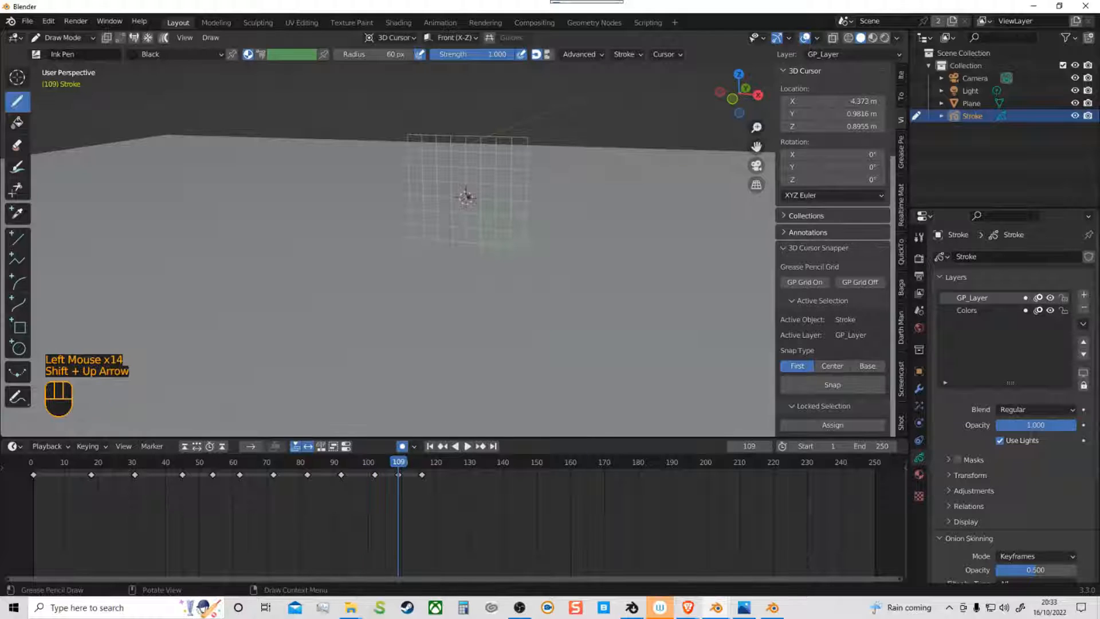
{"action": "left_click_drag", "start_coordinate": [467, 185], "coordinate": [457, 212]}
{"action": "mouse_move", "coordinate": [458, 213]}
{"action": "left_mouse_down"}
{"action": "mouse_move", "coordinate": [477, 218]}
{"action": "mouse_move", "coordinate": [465, 235]}
{"action": "left_mouse_up"}
{"action": "left_click_drag", "start_coordinate": [485, 224], "coordinate": [490, 223]}
{"action": "key", "text": "shift+Up"}
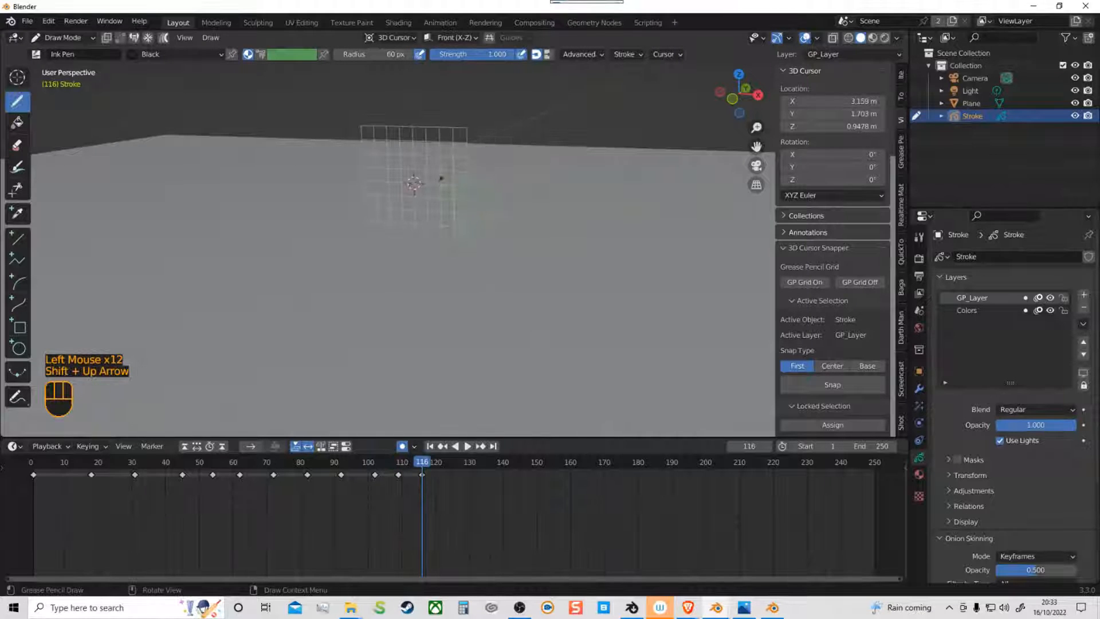
{"action": "left_click_drag", "start_coordinate": [415, 185], "coordinate": [417, 198]}
{"action": "mouse_move", "coordinate": [419, 200]}
{"action": "left_mouse_down"}
{"action": "mouse_move", "coordinate": [440, 191]}
{"action": "mouse_move", "coordinate": [431, 164]}
{"action": "left_mouse_up"}
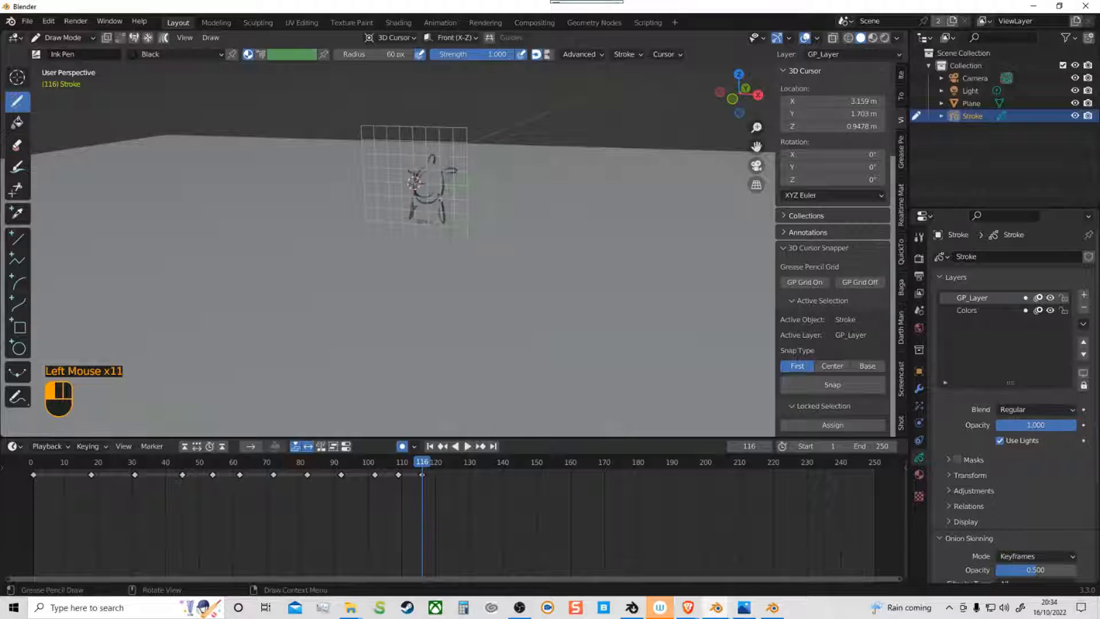
Step: Try to step the 3D cursor back through the keyframes from frames 116 and 114
{"action": "key", "text": "Down"}
{"action": "key", "text": "shift+Down"}
{"action": "key", "text": "shift+Down"}
{"action": "key", "text": "shift+Down"}
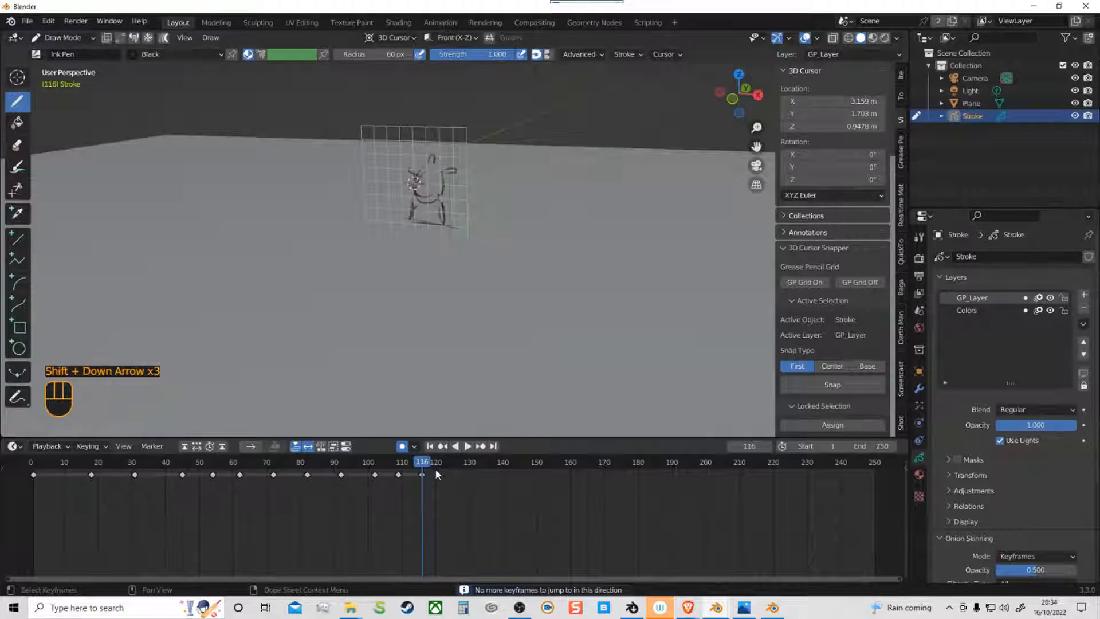
{"action": "key", "text": "shift+Down"}
{"action": "key", "text": "shift+Down"}
{"action": "key", "text": "shift+Down"}
{"action": "key", "text": "shift+Down"}
{"action": "key", "text": "shift+Down"}
{"action": "key", "text": "shift+Down"}
{"action": "left_click", "coordinate": [404, 479]}
{"action": "key", "text": "shift+Down"}
{"action": "key", "text": "shift+Down"}
{"action": "key", "text": "shift+Down"}
{"action": "key", "text": "shift+Down"}
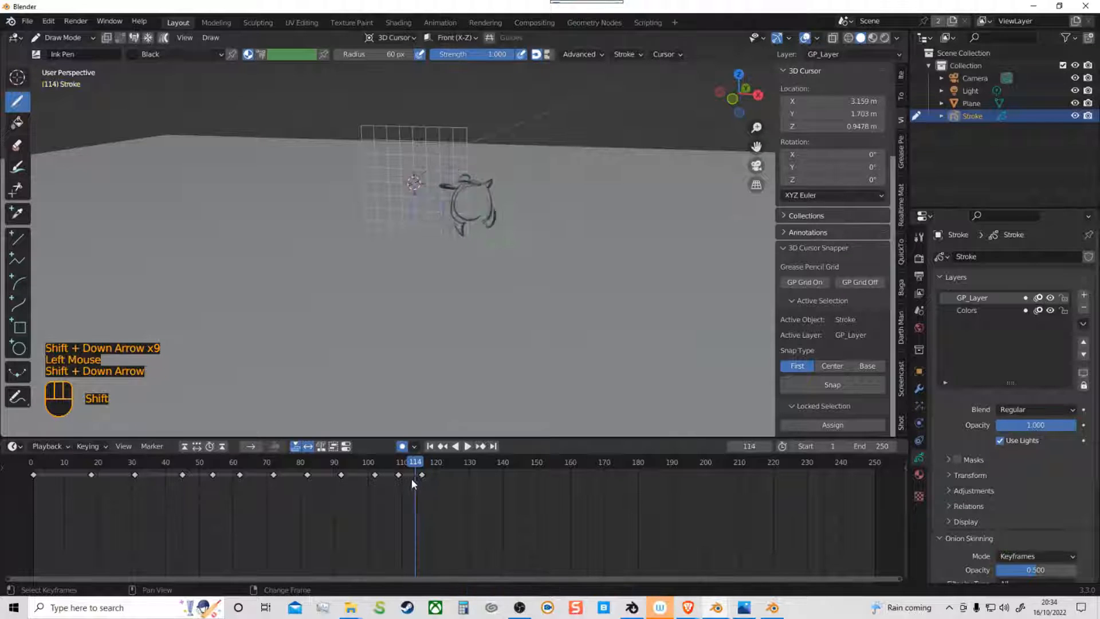
{"action": "key", "text": "shift+Down"}
{"action": "key", "text": "shift+Down"}
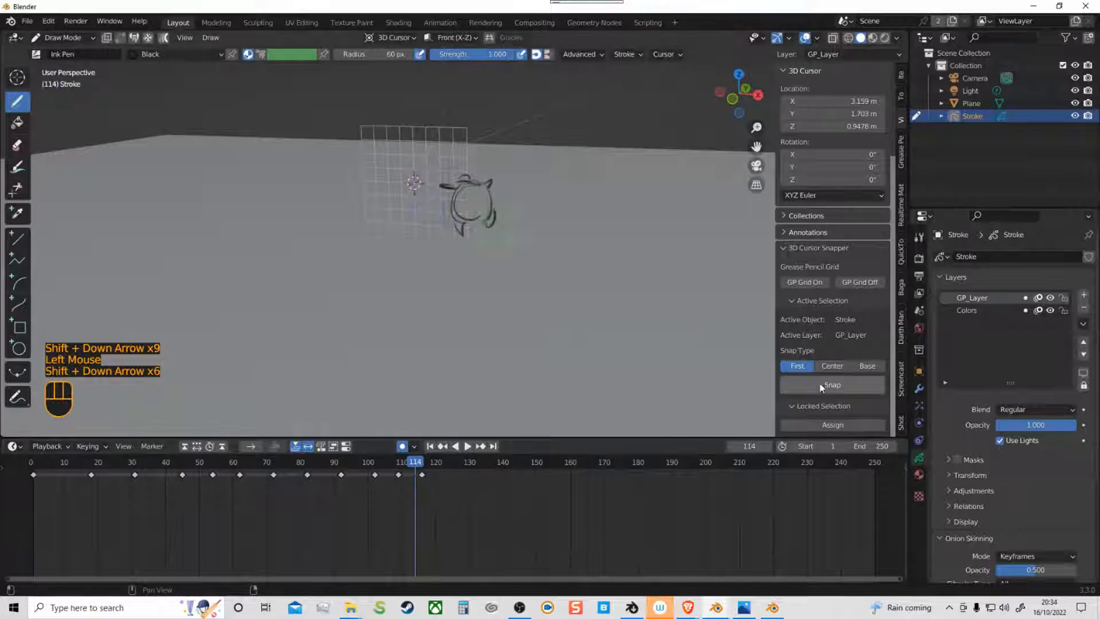
Step: Assign the 3D Cursor Snapper's locked selection and snap the cursor back through the keyframes to the first one
{"action": "left_click", "coordinate": [838, 425]}
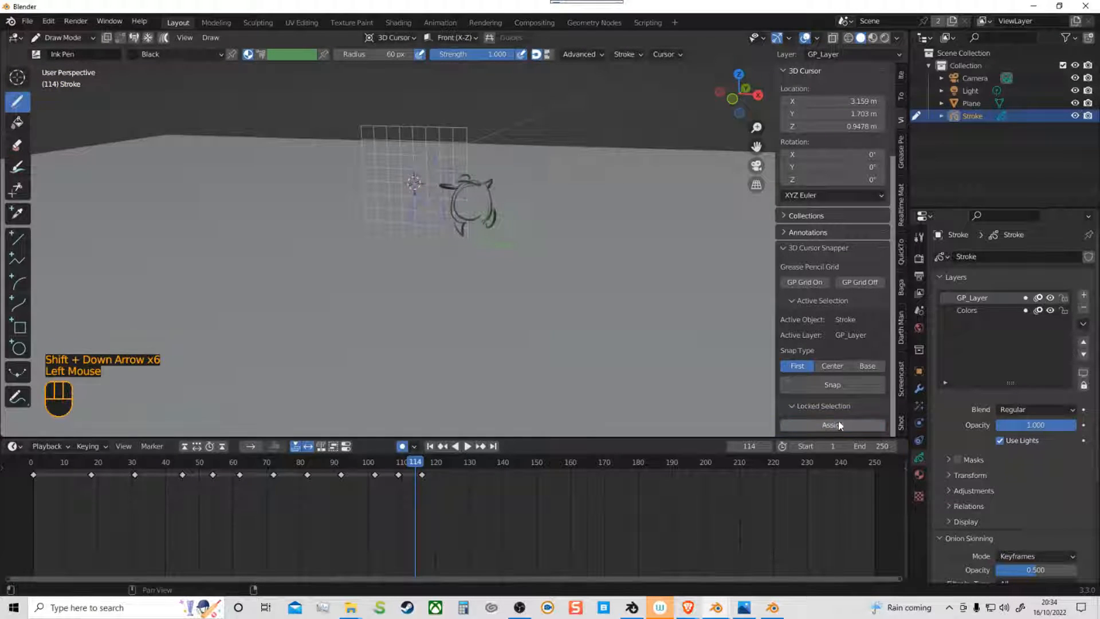
{"action": "left_click", "coordinate": [831, 384]}
{"action": "key", "text": "shift+Down"}
{"action": "key", "text": "shift+Down"}
{"action": "key", "text": "shift+Down"}
{"action": "key", "text": "shift+Down"}
{"action": "key", "text": "shift+Down"}
{"action": "key", "text": "shift+Down"}
{"action": "key", "text": "shift+Down"}
{"action": "key", "text": "shift+Down"}
{"action": "key", "text": "shift+Down"}
{"action": "key", "text": "shift+Down"}
{"action": "key", "text": "shift+Down"}
{"action": "key", "text": "shift+Down"}
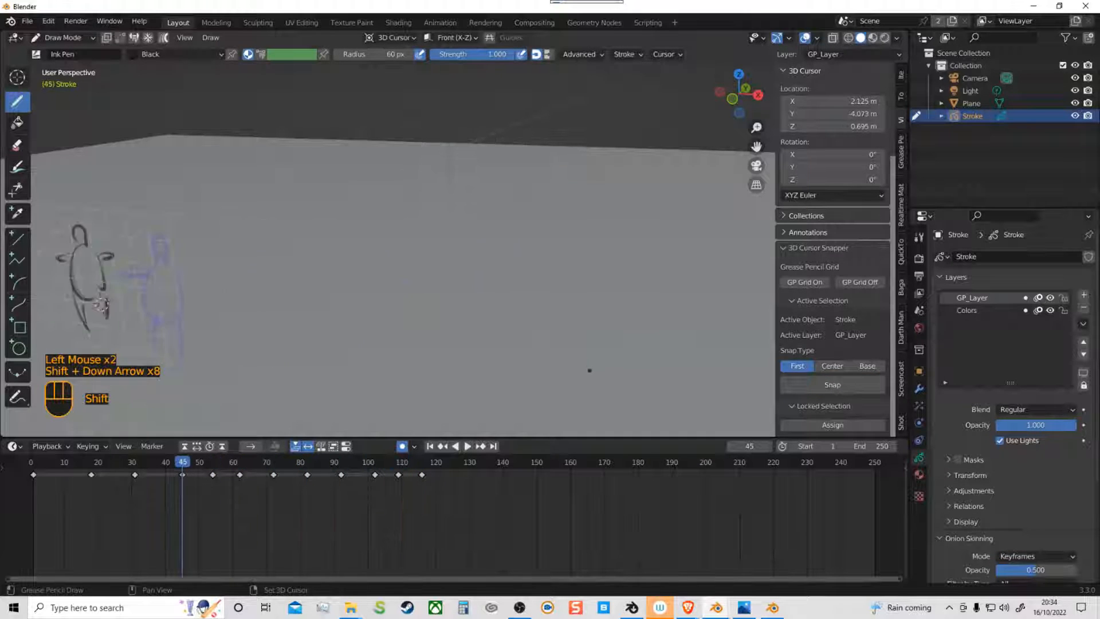
{"action": "key", "text": "shift+Down"}
Step: Play the figure's animation from the first keyframe and stop at frame 71
{"action": "key", "text": "space"}
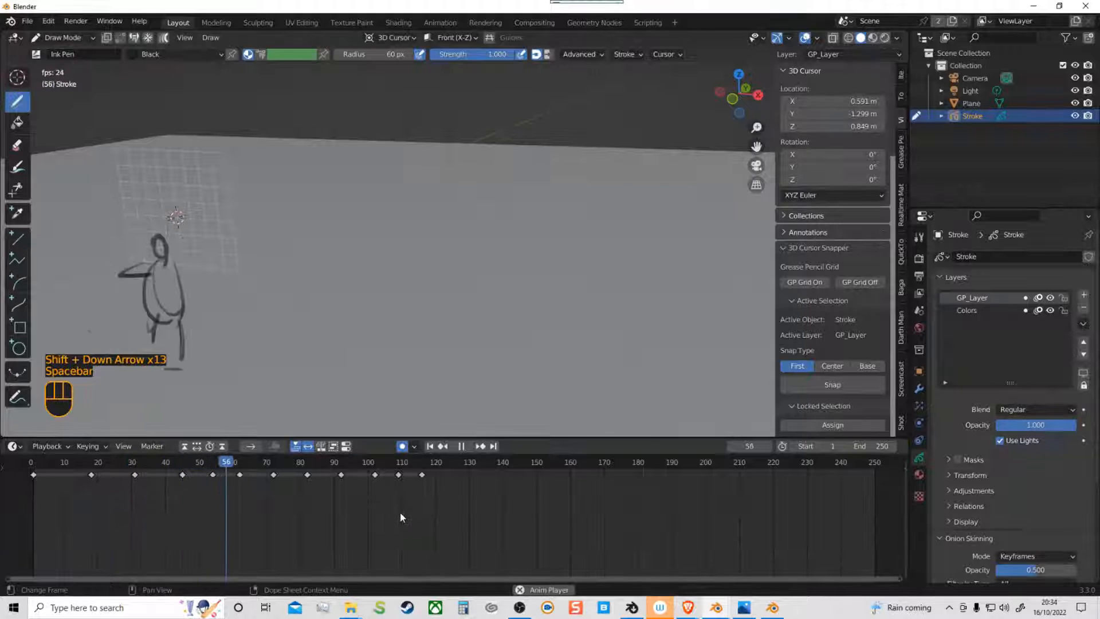
{"action": "key", "text": "space"}
{"action": "key", "text": "shift"}
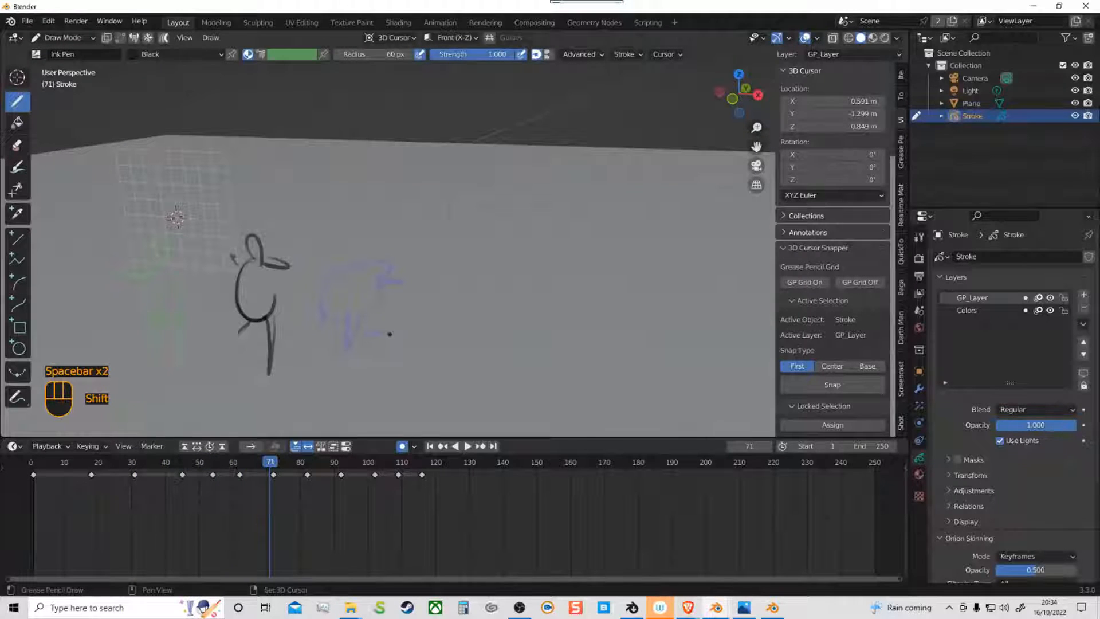
Step: Switch the grease pencil object to Object Mode and add a cube mesh at the 3D cursor
{"action": "key", "text": "shift+a"}
{"action": "key", "text": "Tab"}
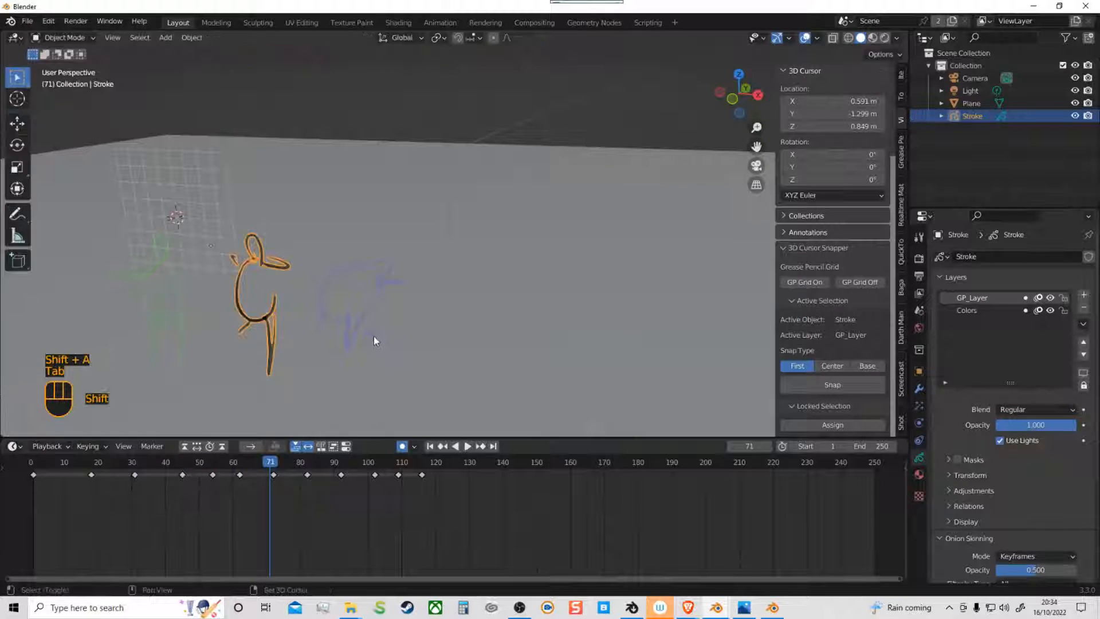
{"action": "key", "text": "shift+a"}
{"action": "mouse_move", "coordinate": [350, 264]}
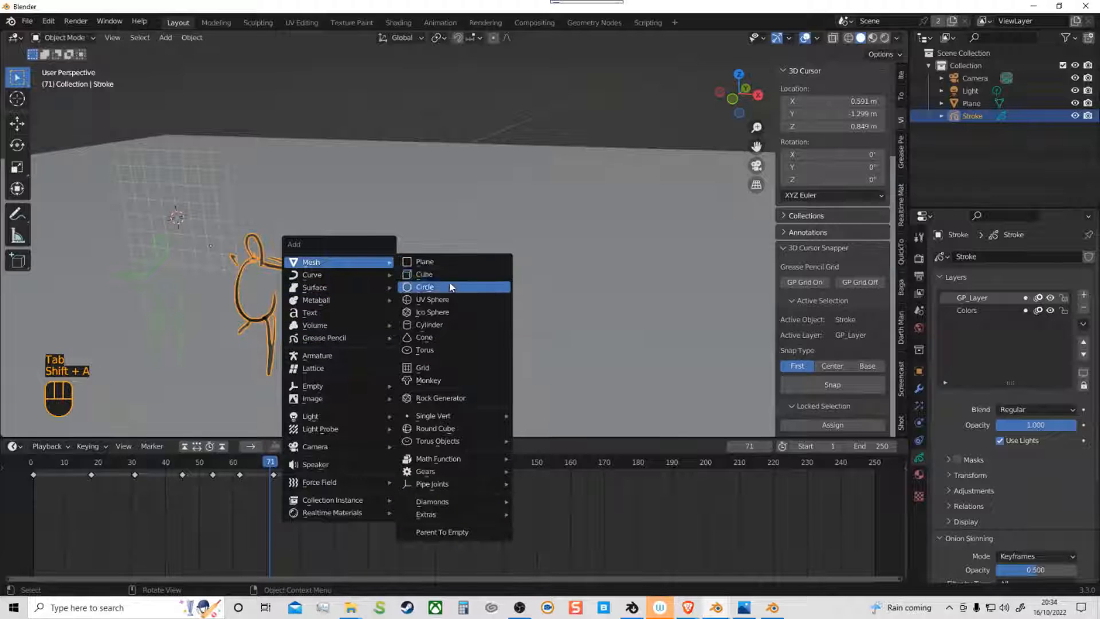
{"action": "left_click", "coordinate": [453, 274]}
Step: Move the new cube behind the figure on the plane and scale it down
{"action": "key", "text": "g"}
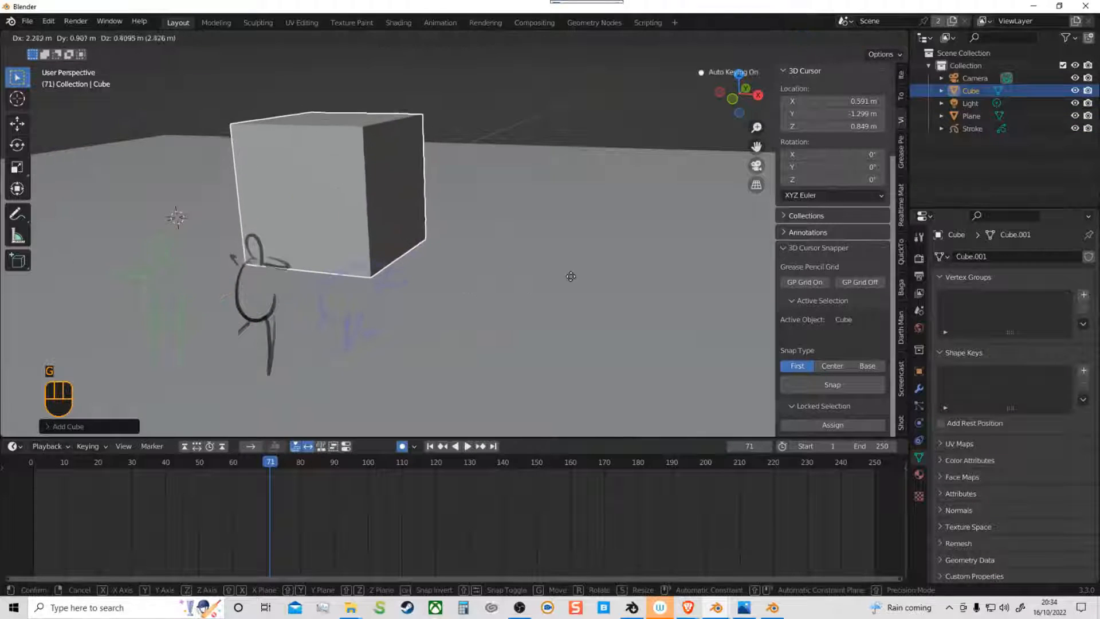
{"action": "left_click", "coordinate": [554, 290]}
{"action": "key", "text": "s"}
{"action": "left_click", "coordinate": [434, 287]}
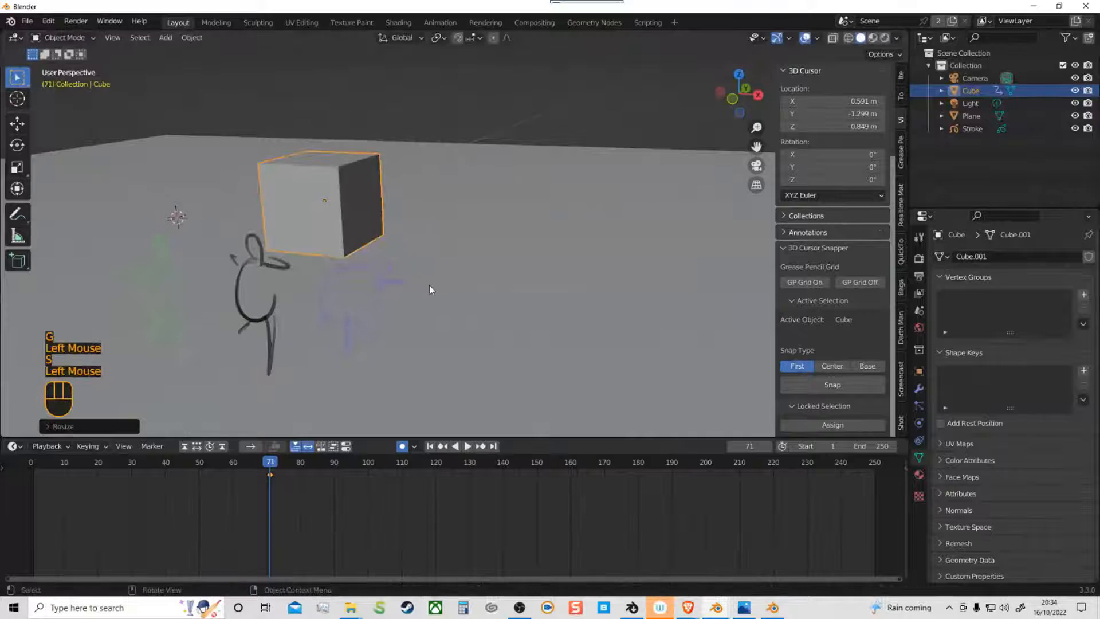
{"action": "key", "text": "g"}
{"action": "left_click", "coordinate": [433, 286]}
Step: Place a linked duplicate of the cube on the far side of the figure's path and clear its scale
{"action": "key", "text": "alt+d"}
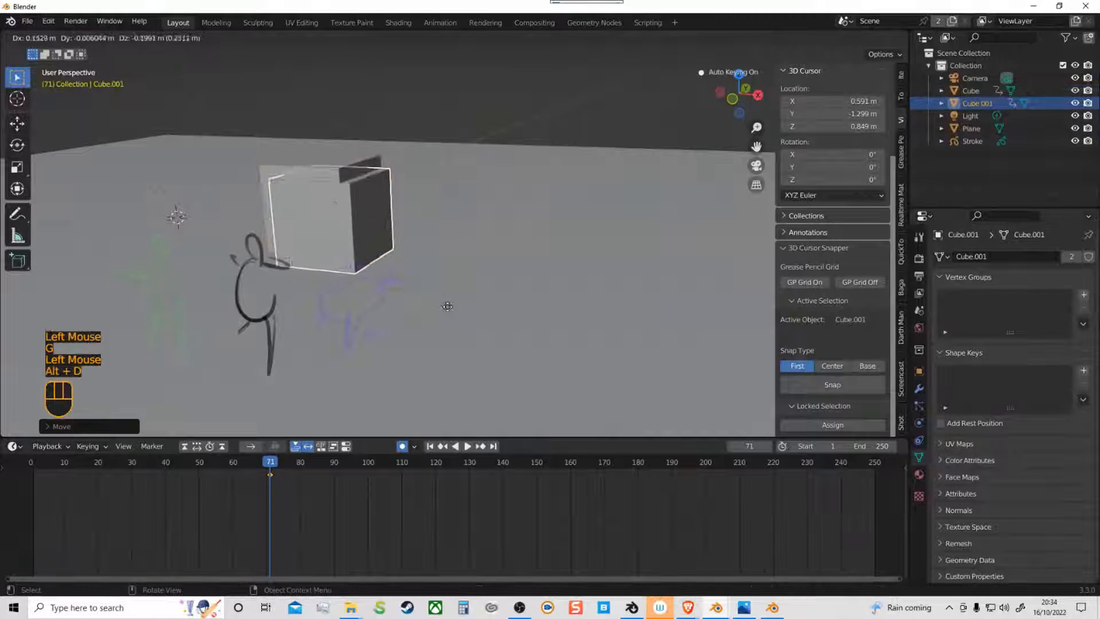
{"action": "left_click", "coordinate": [689, 362]}
{"action": "key", "text": "shift+alt+d"}
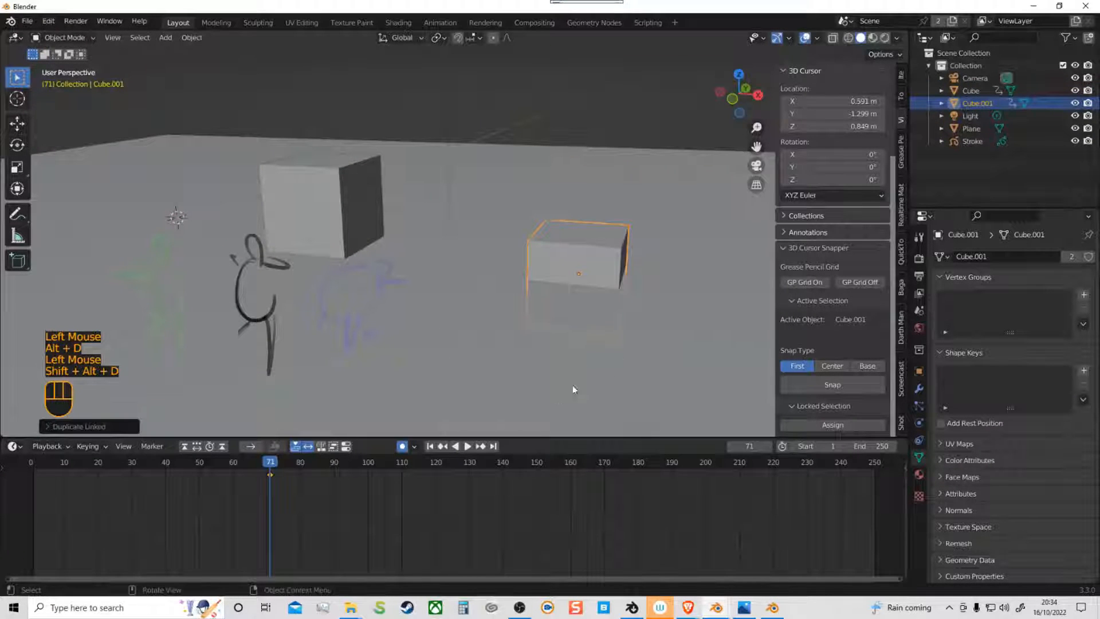
{"action": "key", "text": "alt+s"}
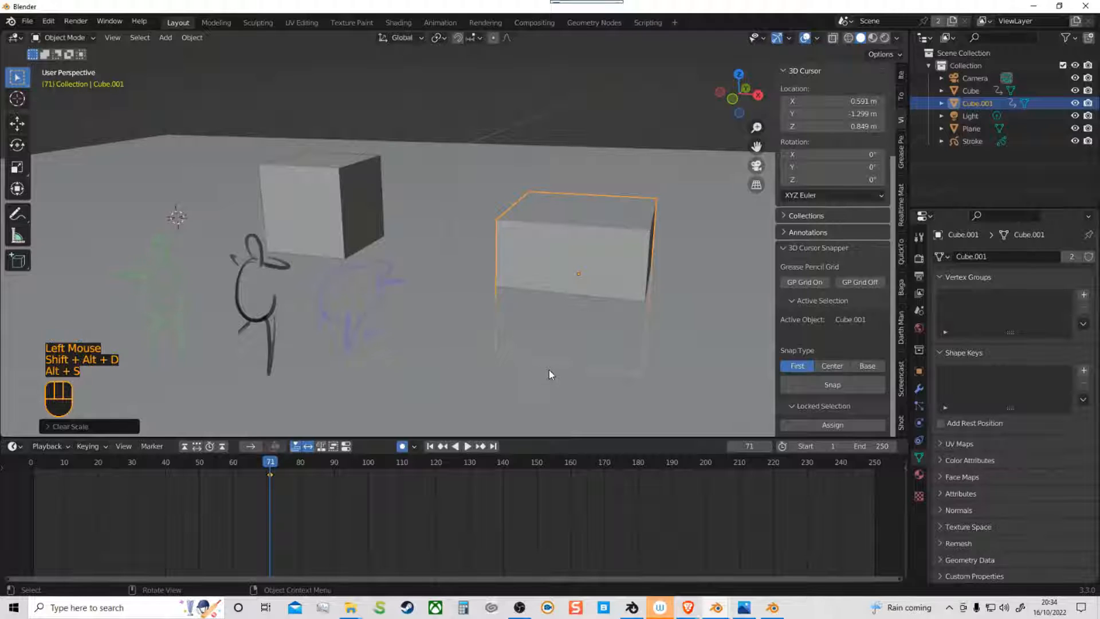
{"action": "key", "text": "g"}
{"action": "left_click", "coordinate": [568, 370]}
Step: Duplicate the larger cube and place the copy partly sunk in the plane at the opposite end of the scene
{"action": "key", "text": "shift+d"}
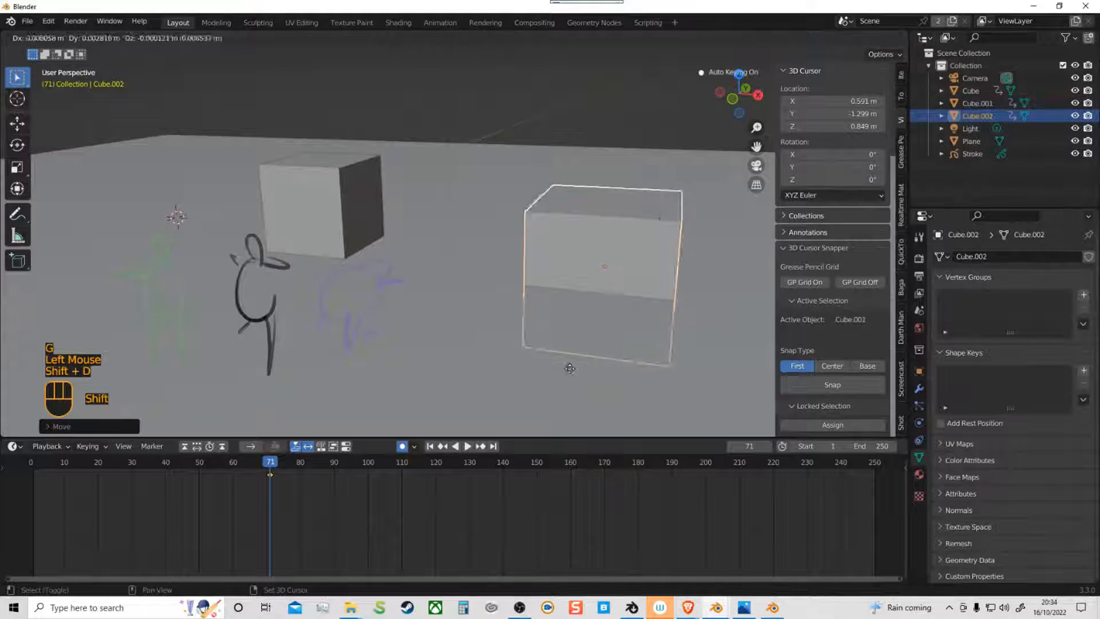
{"action": "left_click", "coordinate": [112, 342]}
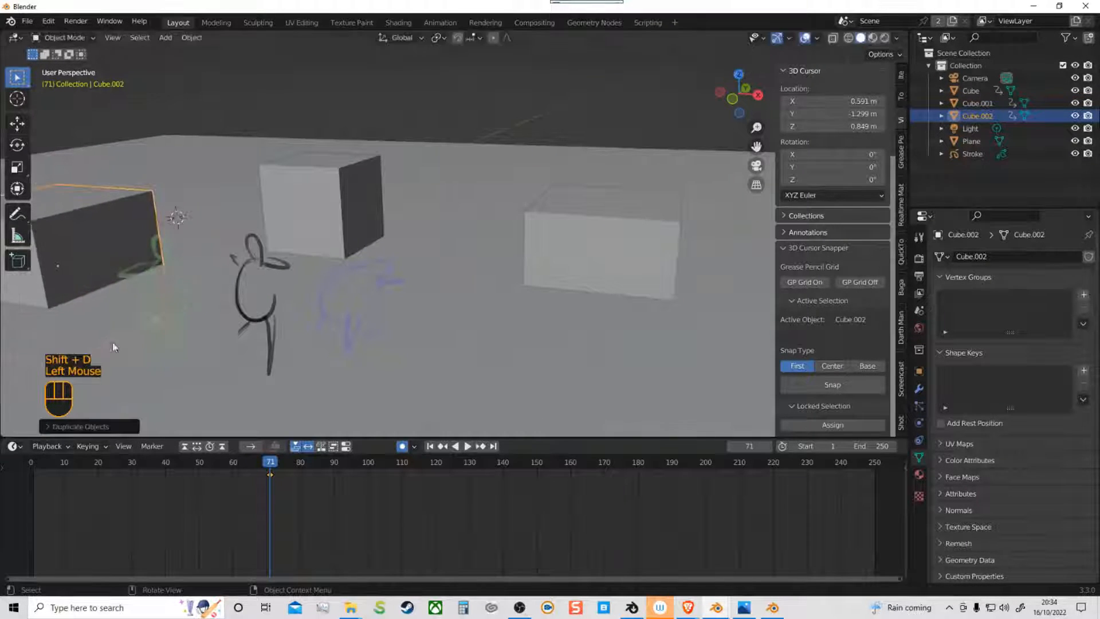
{"action": "middle_click_drag", "start_coordinate": [113, 342], "coordinate": [339, 347], "text": "shift"}
{"action": "key", "text": "g"}
{"action": "left_click", "coordinate": [325, 365]}
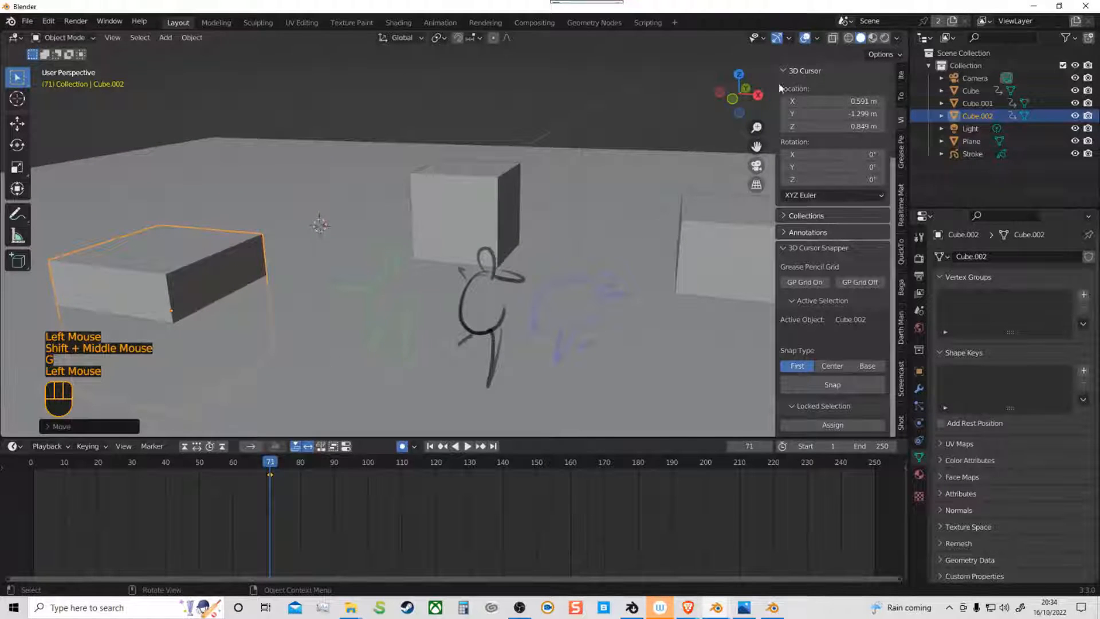
Step: Turn off the viewport overlays and preview the figure moving among the cubes, stopping at frame 52
{"action": "left_click", "coordinate": [805, 38]}
{"action": "middle_click_drag", "start_coordinate": [552, 369], "coordinate": [516, 360], "text": "shift"}
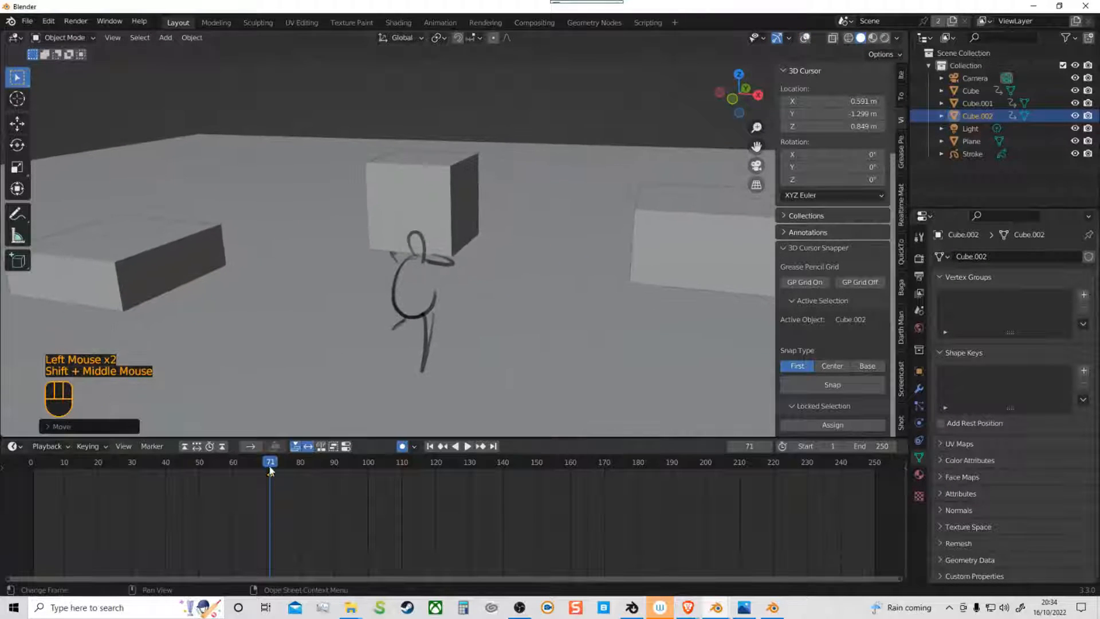
{"action": "left_click", "coordinate": [101, 489]}
{"action": "key", "text": "space"}
{"action": "key", "text": "space"}
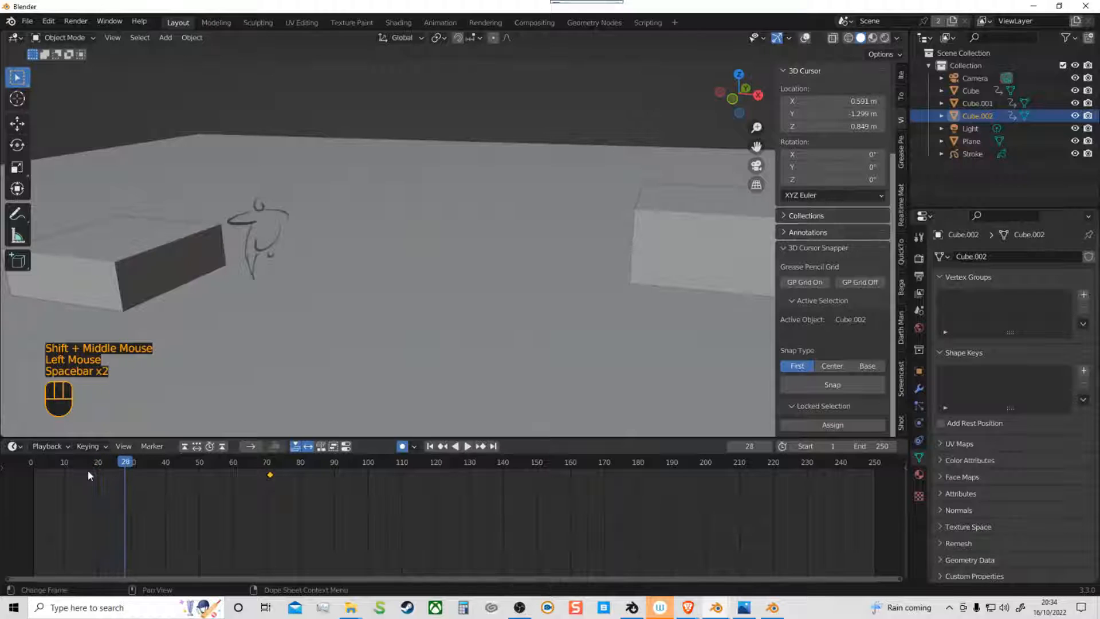
{"action": "mouse_move", "coordinate": [87, 474]}
{"action": "left_mouse_down"}
{"action": "mouse_move", "coordinate": [271, 481]}
{"action": "mouse_move", "coordinate": [290, 494]}
{"action": "mouse_move", "coordinate": [328, 483]}
{"action": "mouse_move", "coordinate": [309, 503]}
{"action": "mouse_move", "coordinate": [208, 504]}
{"action": "mouse_move", "coordinate": [207, 493]}
{"action": "left_mouse_up"}
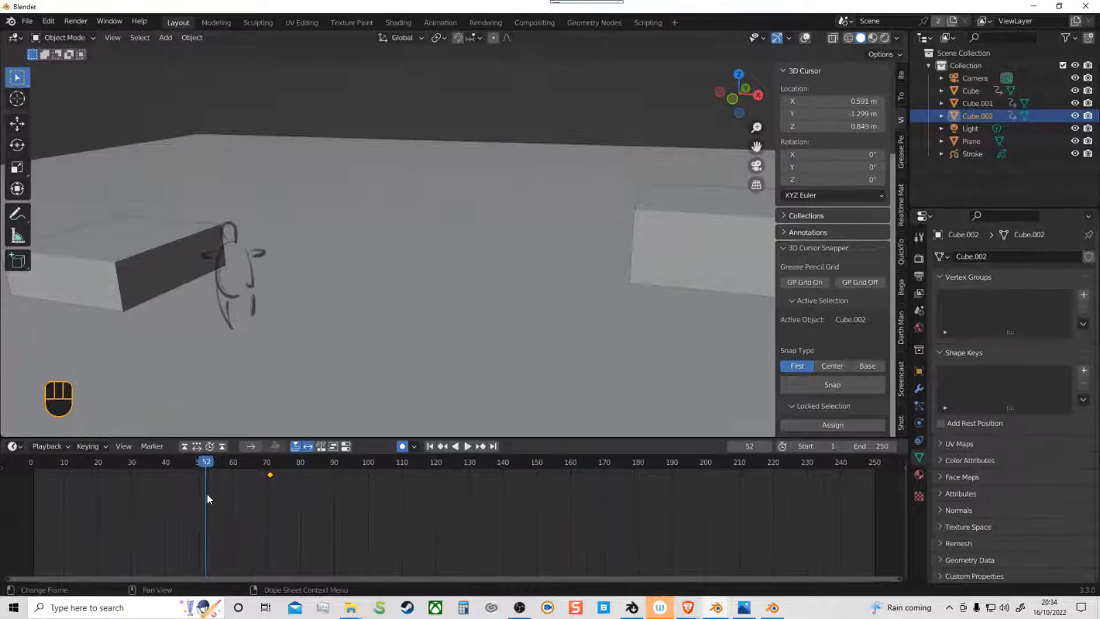
Step: Duplicate the cube again and place the copy mid-plane behind the figure, restricting its move to the XY plane
{"action": "left_click", "coordinate": [215, 309], "text": "shift"}
{"action": "key", "text": "shift+d"}
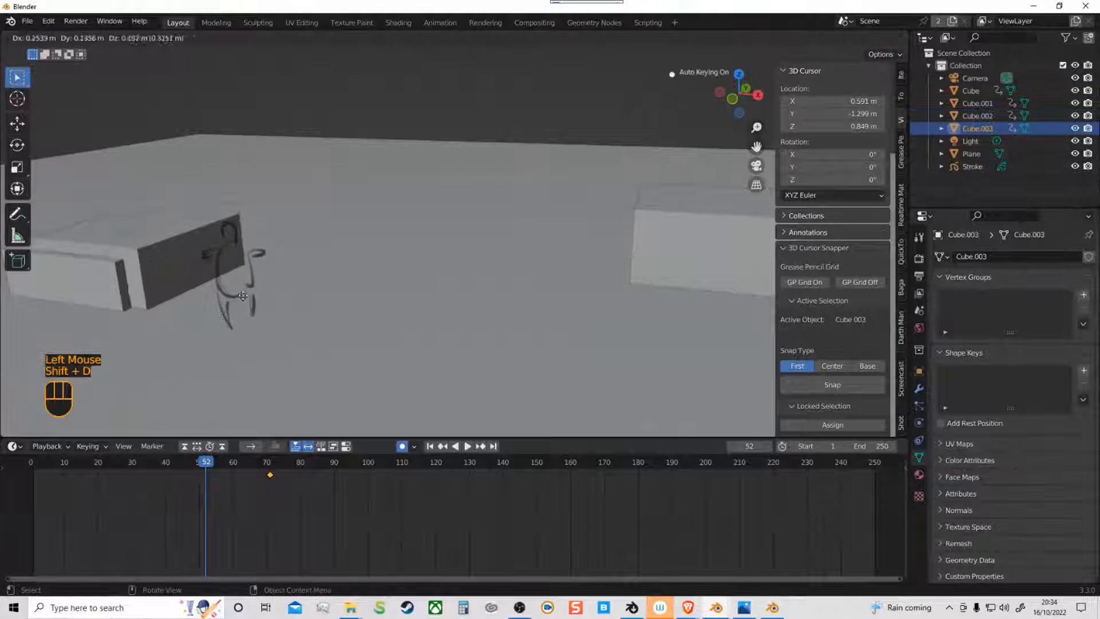
{"action": "left_click", "coordinate": [399, 250]}
{"action": "key", "text": "g"}
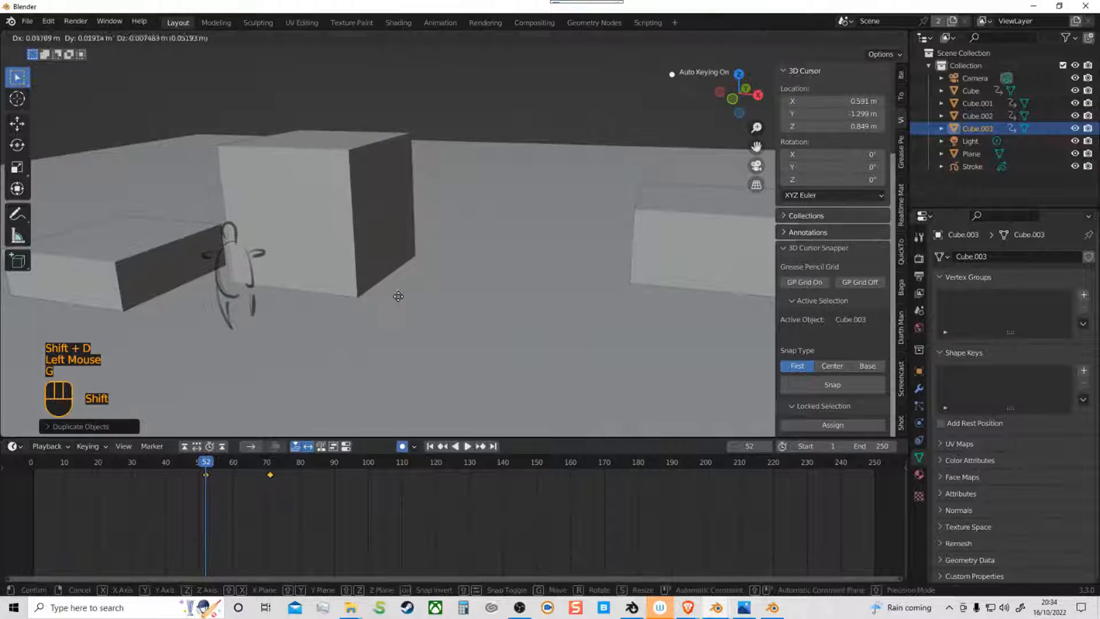
{"action": "key", "text": "shift+z"}
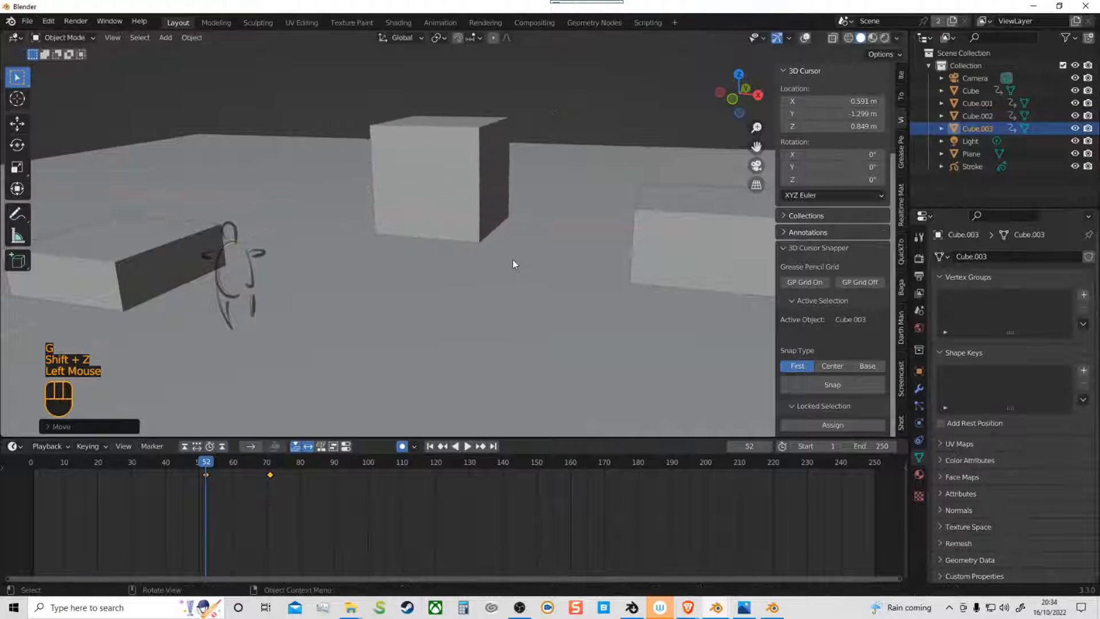
{"action": "left_click", "coordinate": [498, 292]}
Step: Delete the newest cube's keyframe at frame 71 and turn off automatic keyframing
{"action": "mouse_move", "coordinate": [205, 464]}
{"action": "left_mouse_down"}
{"action": "mouse_move", "coordinate": [285, 473]}
{"action": "mouse_move", "coordinate": [281, 483]}
{"action": "mouse_move", "coordinate": [207, 486]}
{"action": "left_mouse_up"}
{"action": "left_click", "coordinate": [270, 485]}
{"action": "key", "text": "Delete"}
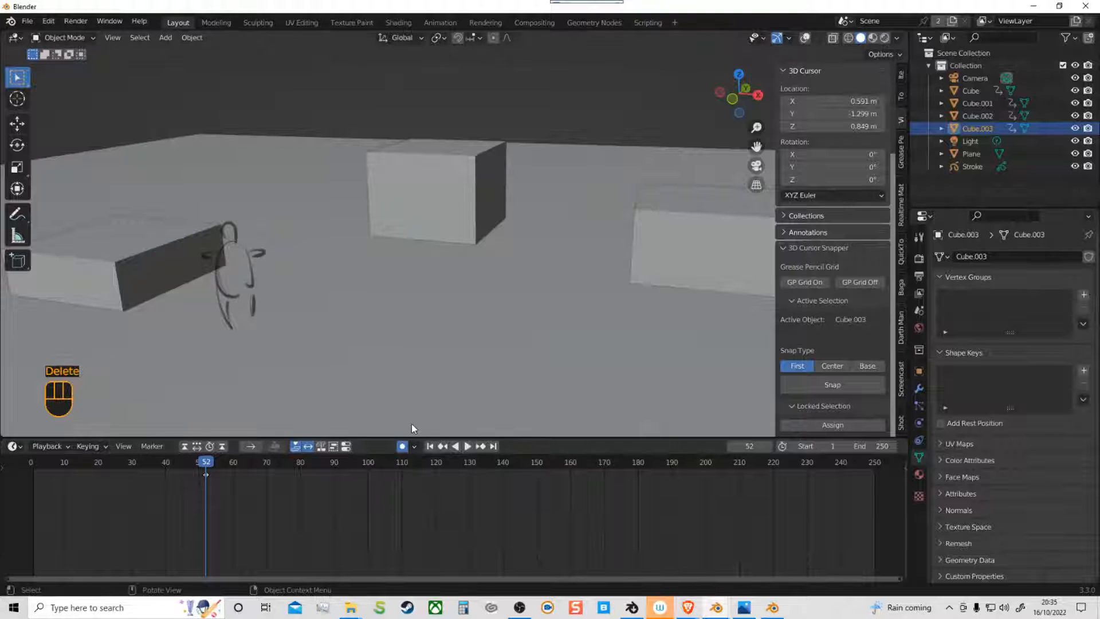
{"action": "left_click", "coordinate": [409, 447]}
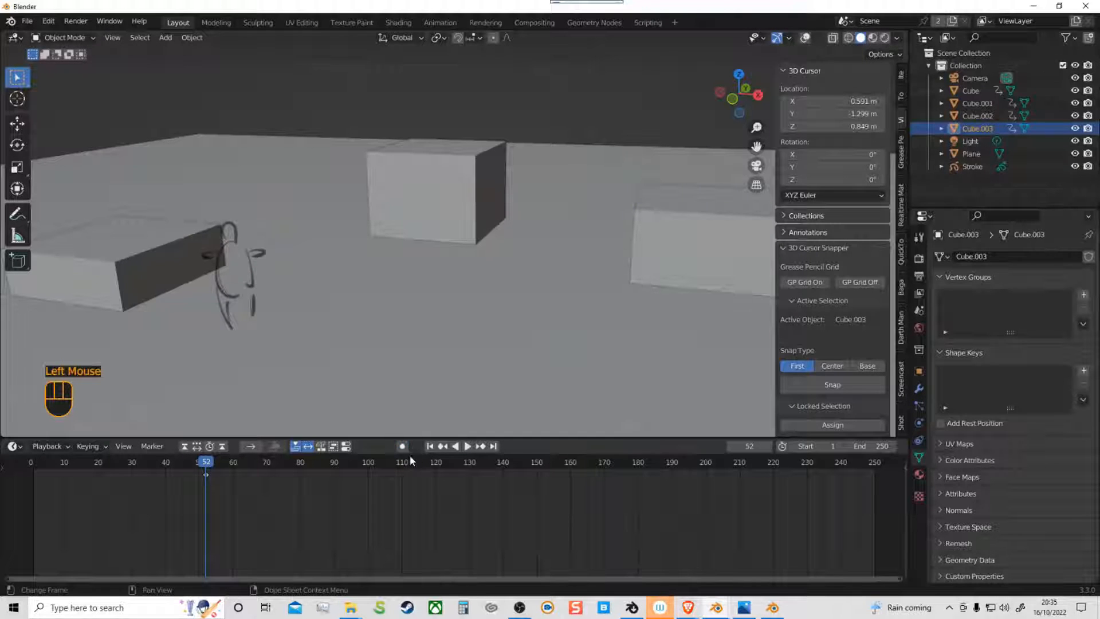
Step: Turn automatic keyframing back on and preview the figure's movement among the cubes, ending on frame 29
{"action": "left_click", "coordinate": [403, 446]}
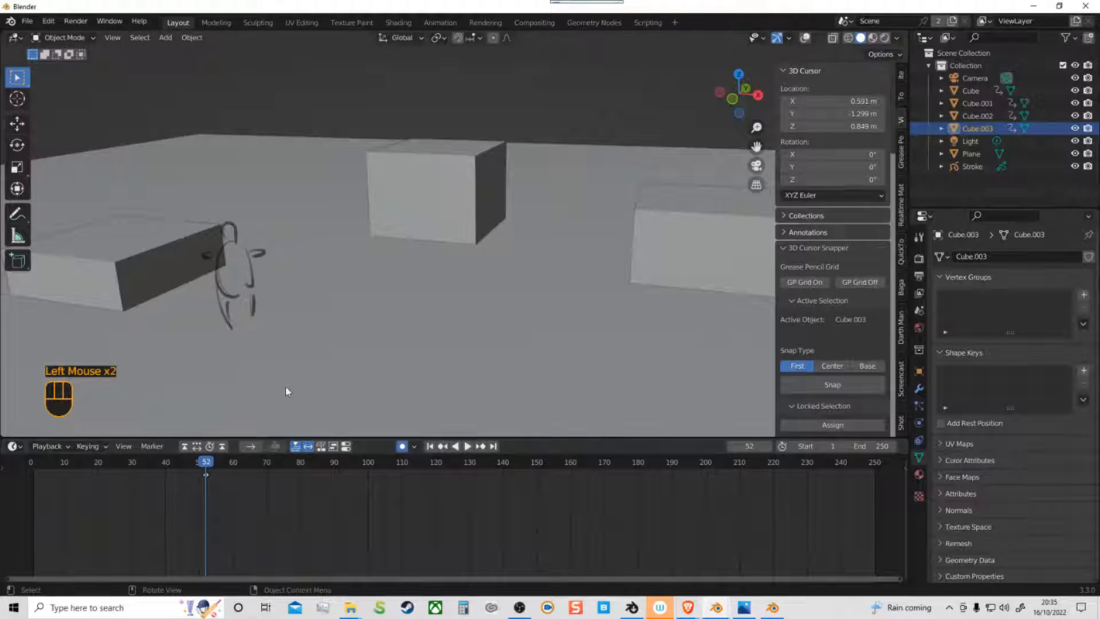
{"action": "left_click", "coordinate": [89, 473]}
{"action": "key", "text": "space"}
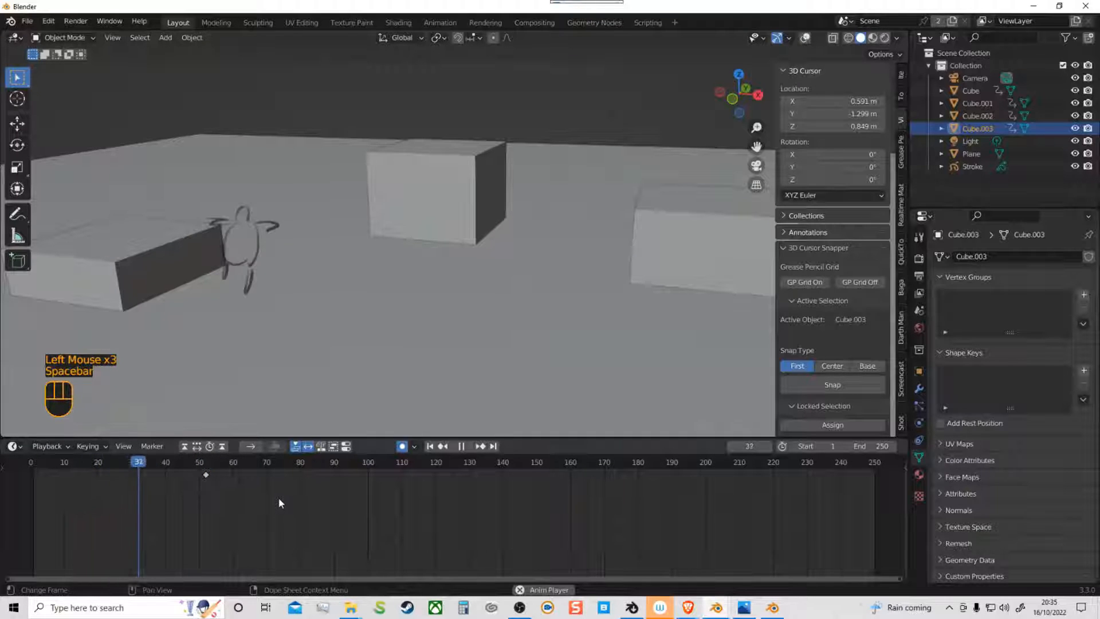
{"action": "key", "text": "space"}
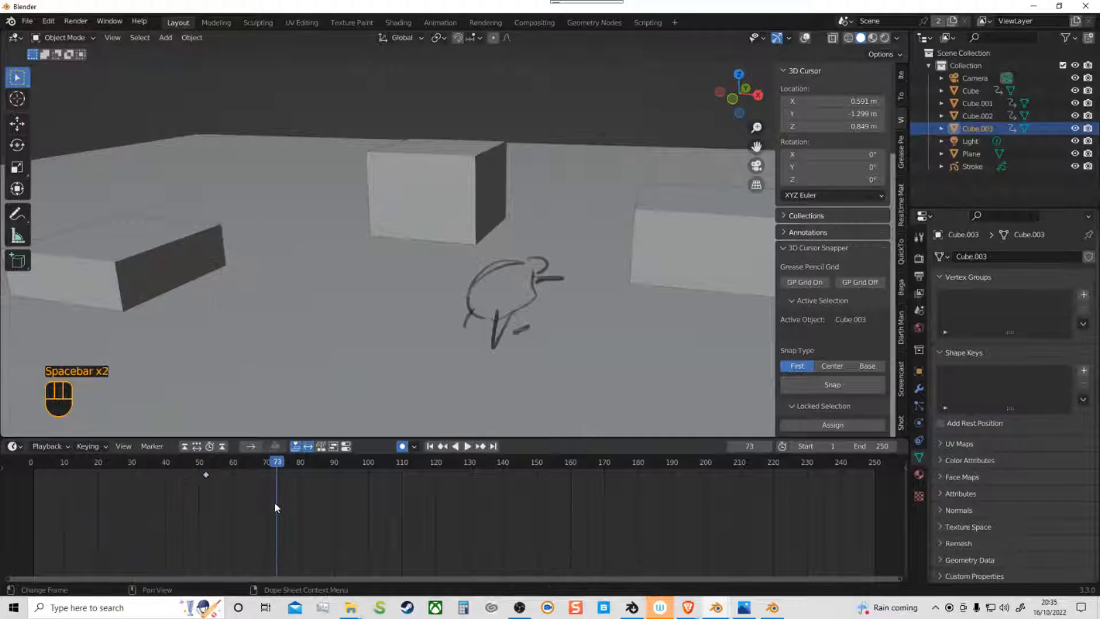
{"action": "mouse_move", "coordinate": [275, 464]}
{"action": "left_mouse_down"}
{"action": "mouse_move", "coordinate": [410, 477]}
{"action": "mouse_move", "coordinate": [337, 486]}
{"action": "mouse_move", "coordinate": [492, 484]}
{"action": "mouse_move", "coordinate": [135, 491]}
{"action": "mouse_move", "coordinate": [129, 476]}
{"action": "left_mouse_up"}
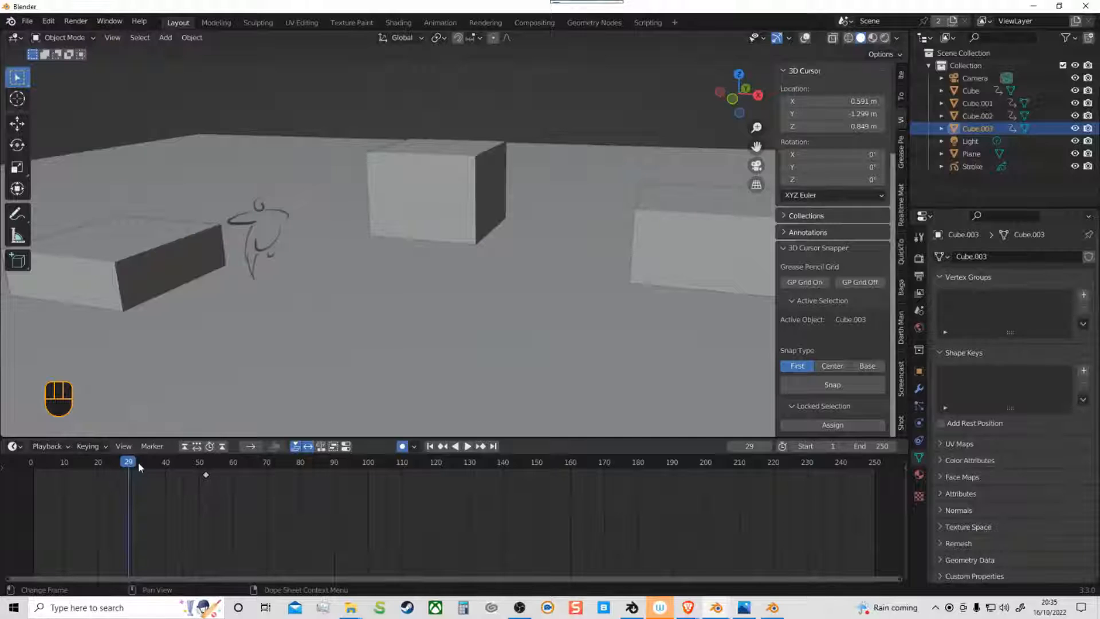
Step: Enlarge the Shot Manager, add shot Sh0010 for frames 29–104 with a new view-aligned camera, and lock the camera to the view
{"action": "middle_click_drag", "start_coordinate": [458, 322], "coordinate": [452, 351]}
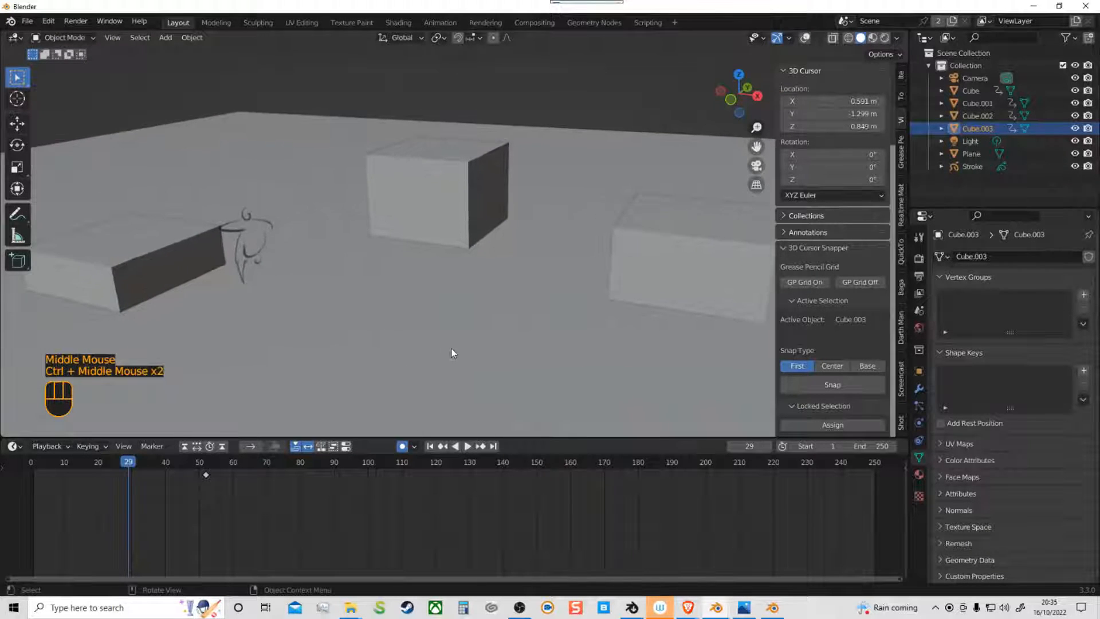
{"action": "left_click", "coordinate": [902, 424]}
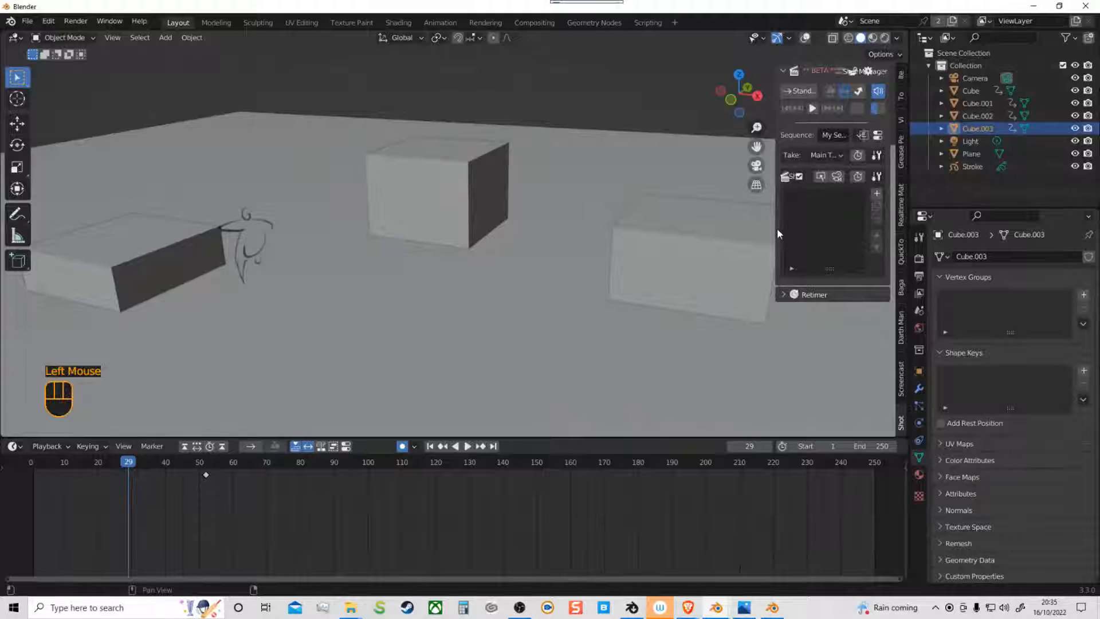
{"action": "left_click_drag", "start_coordinate": [775, 231], "coordinate": [653, 230]}
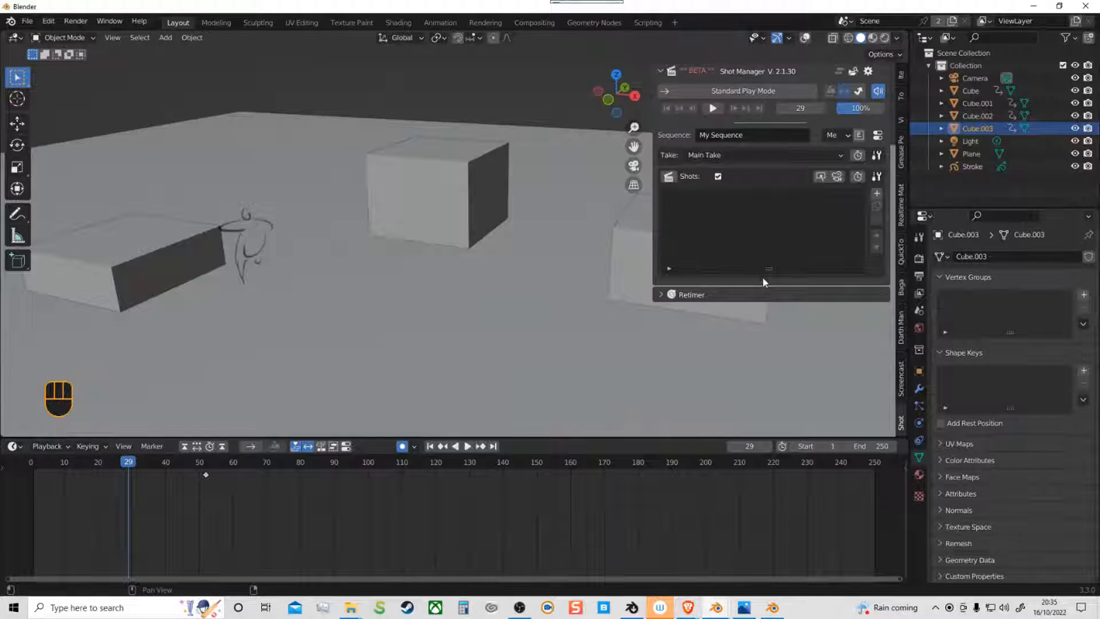
{"action": "left_click_drag", "start_coordinate": [771, 270], "coordinate": [769, 387]}
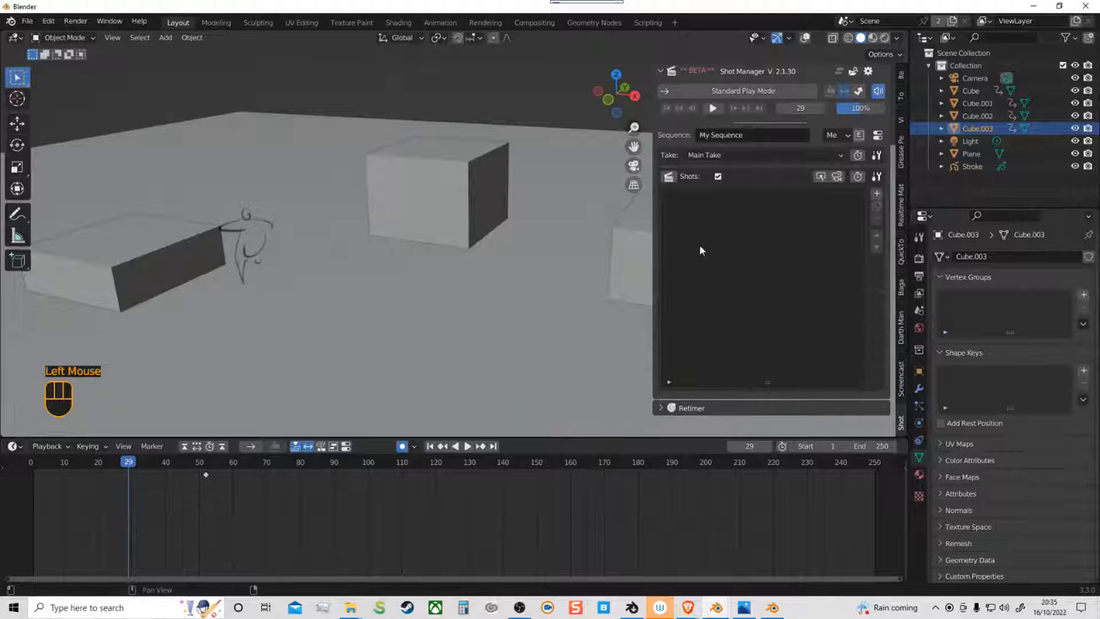
{"action": "left_click", "coordinate": [876, 193]}
{"action": "left_click", "coordinate": [863, 342]}
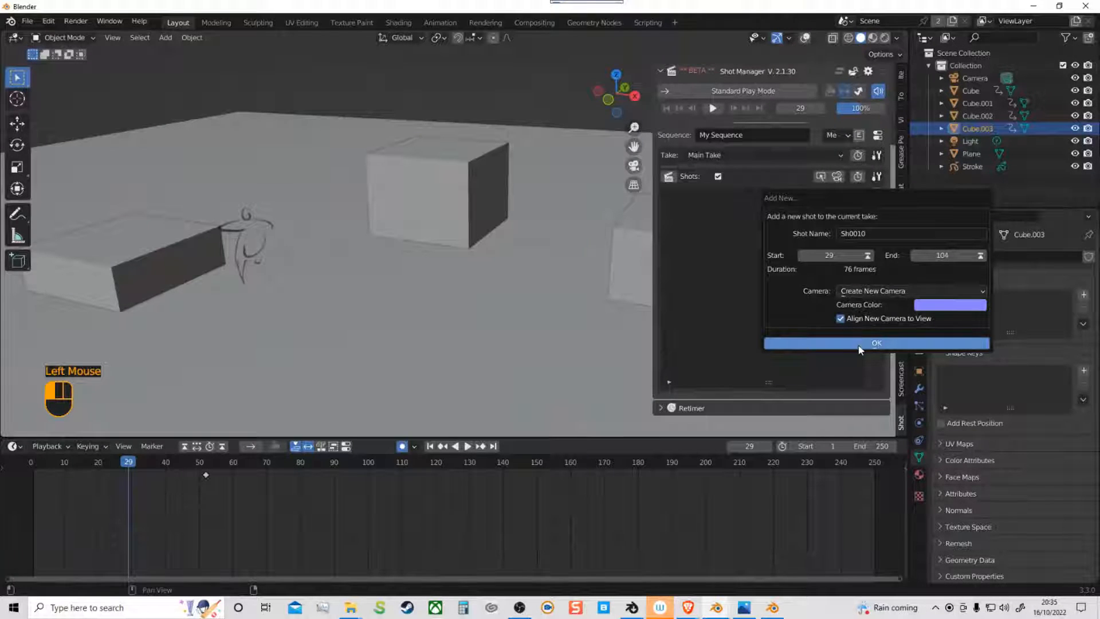
{"action": "left_click", "coordinate": [838, 176]}
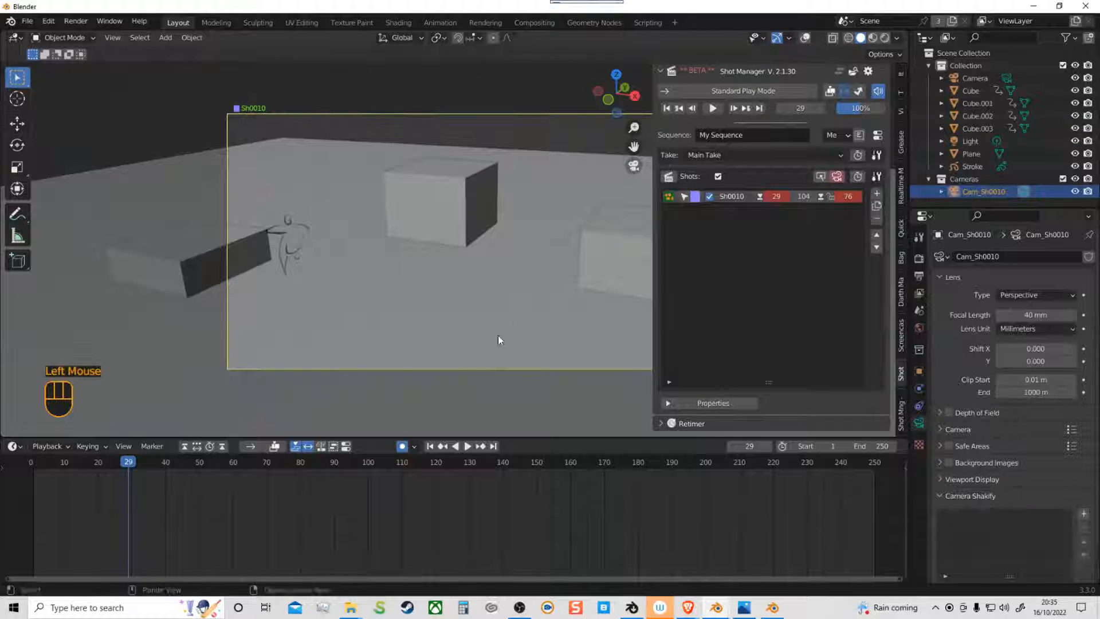
Step: At frame 2, move the Sh0010 camera in low and close so the figure is framed between the cubes
{"action": "middle_click_drag", "start_coordinate": [499, 339], "coordinate": [432, 302], "text": "shift"}
{"action": "left_click_drag", "start_coordinate": [132, 466], "coordinate": [41, 466]}
{"action": "left_click_drag", "start_coordinate": [129, 475], "coordinate": [34, 481]}
{"action": "middle_click_drag", "start_coordinate": [309, 302], "coordinate": [391, 303], "text": "shift"}
{"action": "left_click", "coordinate": [539, 313]}
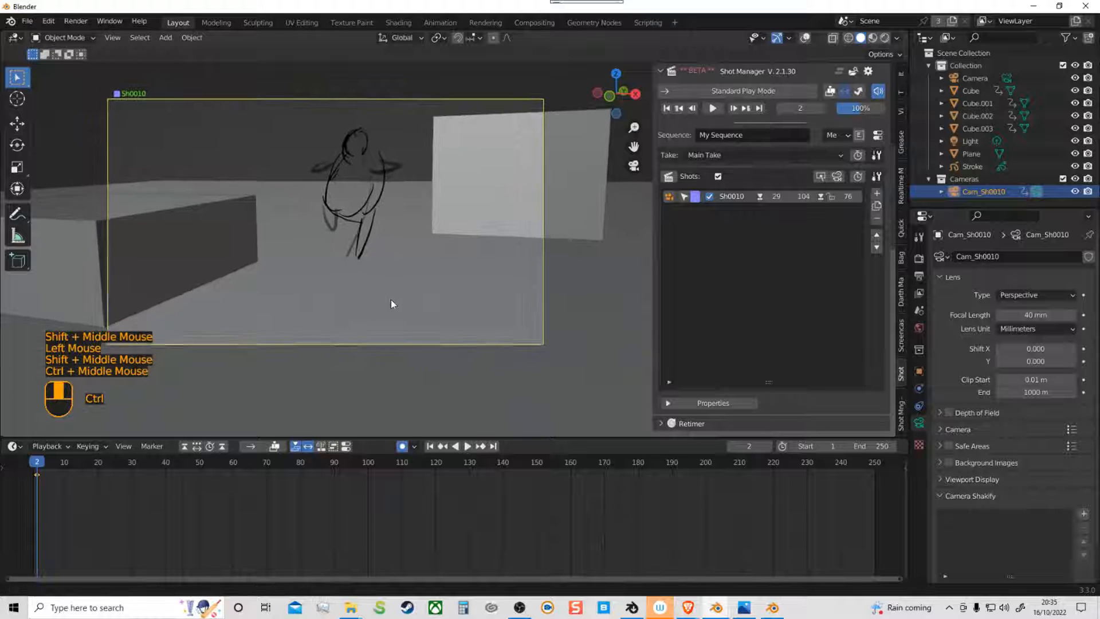
Step: Advance the playback to frames 50 and 72, turning the Sh0010 camera at each to follow the figure with keyframes
{"action": "key", "text": "space"}
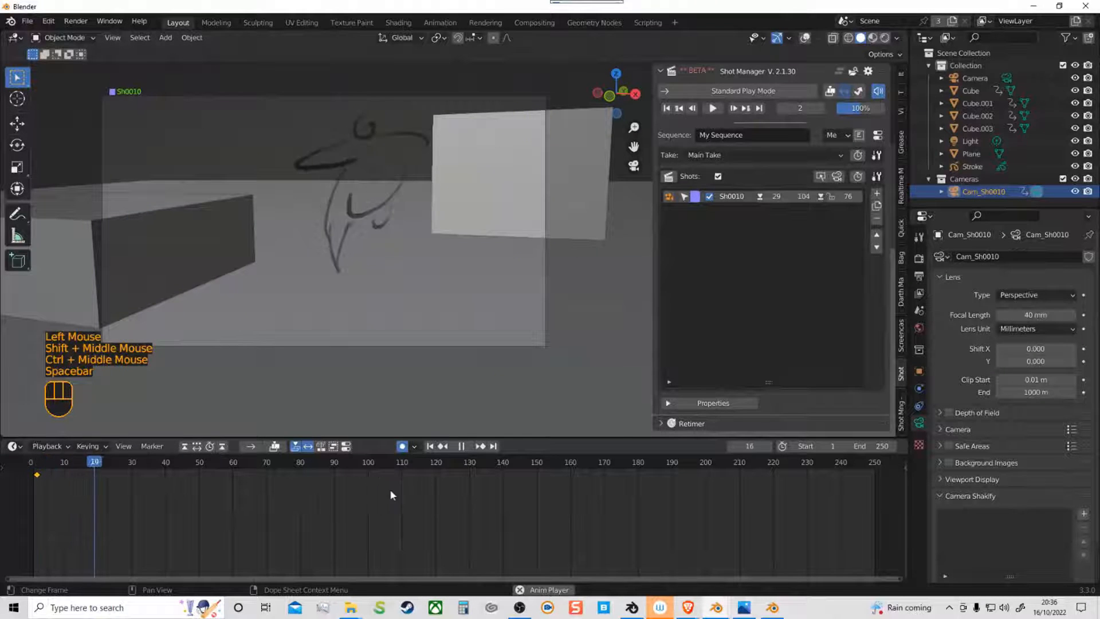
{"action": "key", "text": "space"}
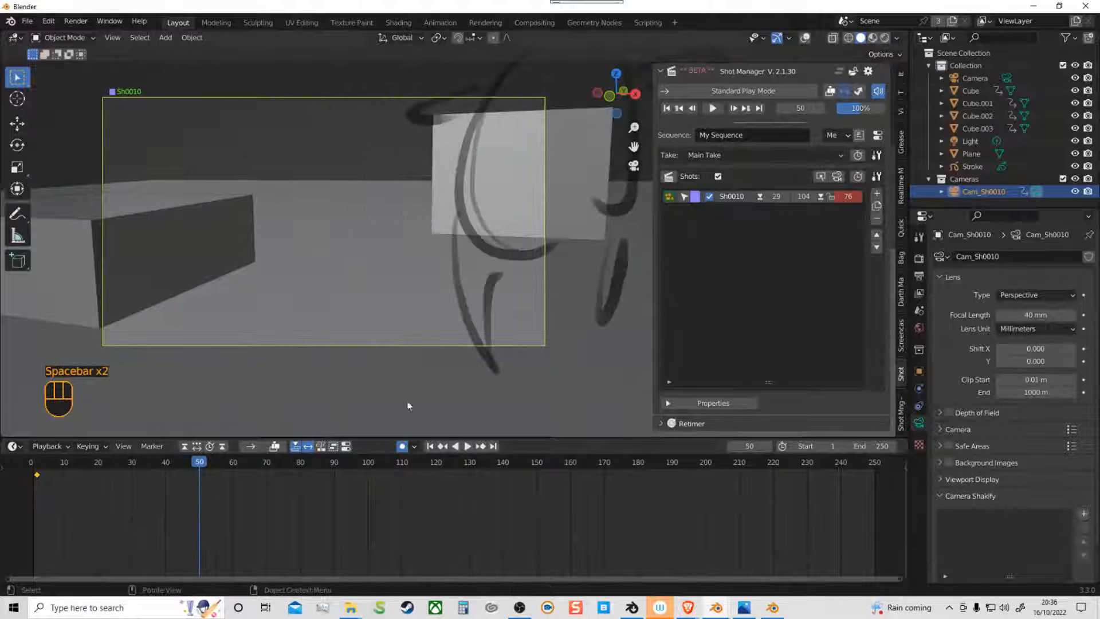
{"action": "middle_click_drag", "start_coordinate": [458, 378], "coordinate": [523, 368]}
{"action": "left_click", "coordinate": [801, 216]}
{"action": "key", "text": "KP_0"}
{"action": "key", "text": "space"}
{"action": "key", "text": "space"}
Step: Continue the playback to frame 114, turn the Sh0010 camera towards the figure there, and check the following frames
{"action": "key", "text": "space"}
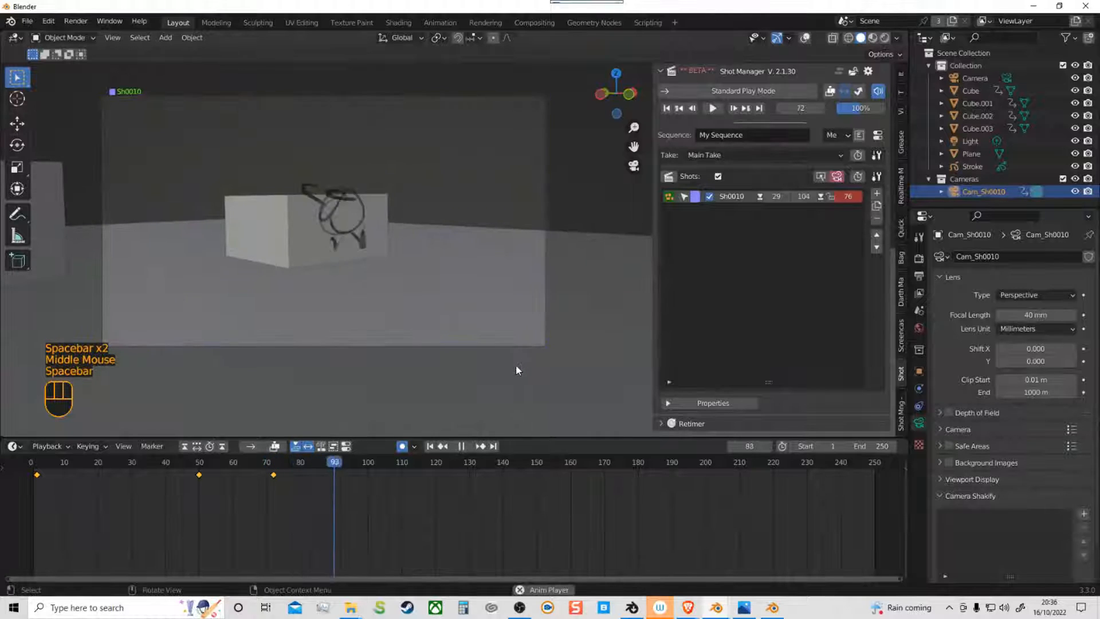
{"action": "key", "text": "space"}
{"action": "key", "text": "space"}
{"action": "mouse_move", "coordinate": [512, 371]}
{"action": "middle_mouse_down"}
{"action": "mouse_move", "coordinate": [479, 371]}
{"action": "mouse_move", "coordinate": [504, 371]}
{"action": "middle_mouse_up"}
{"action": "key", "text": "space"}
{"action": "key", "text": "space"}
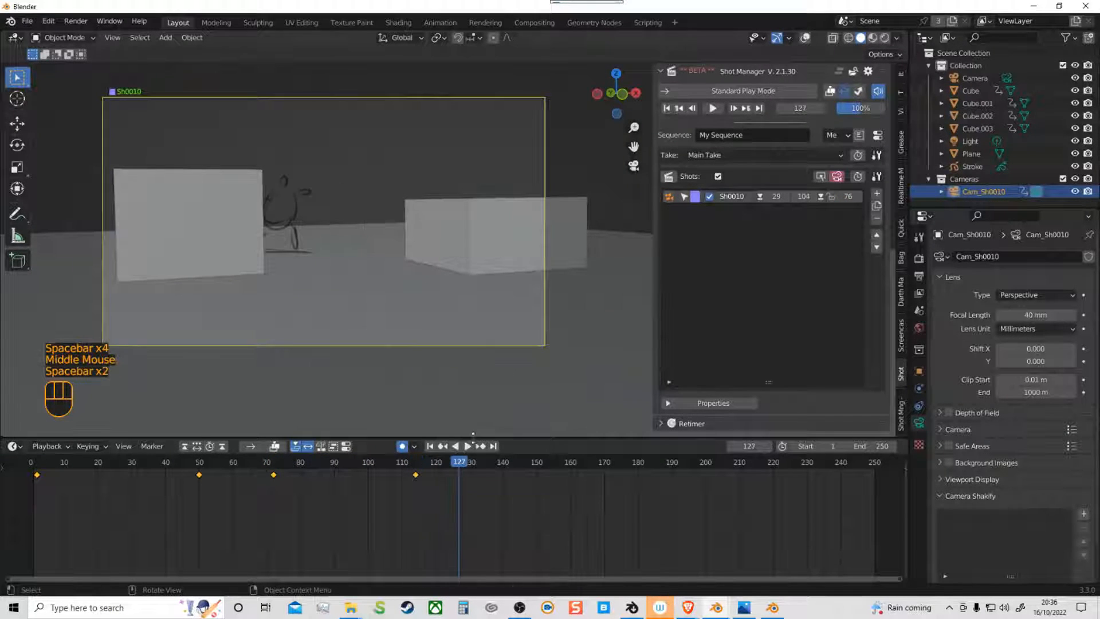
Step: Replay the Sh0010 camera move from about frame 15 and scrub to frame 67 to examine the figure's framing
{"action": "left_click_drag", "start_coordinate": [423, 464], "coordinate": [81, 469]}
{"action": "key", "text": "space"}
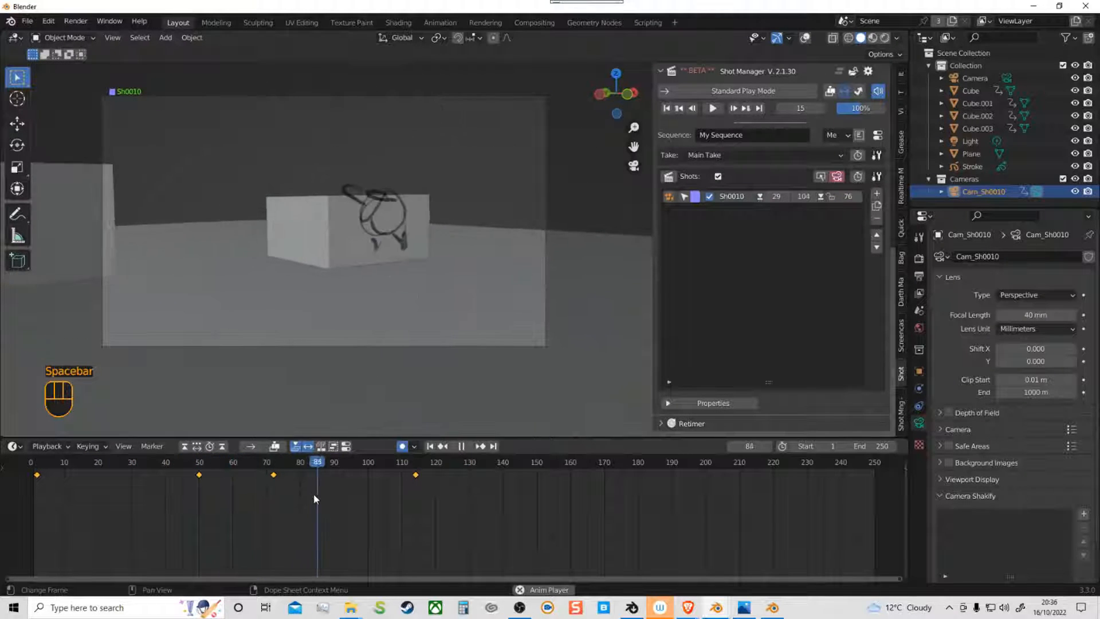
{"action": "key", "text": "space"}
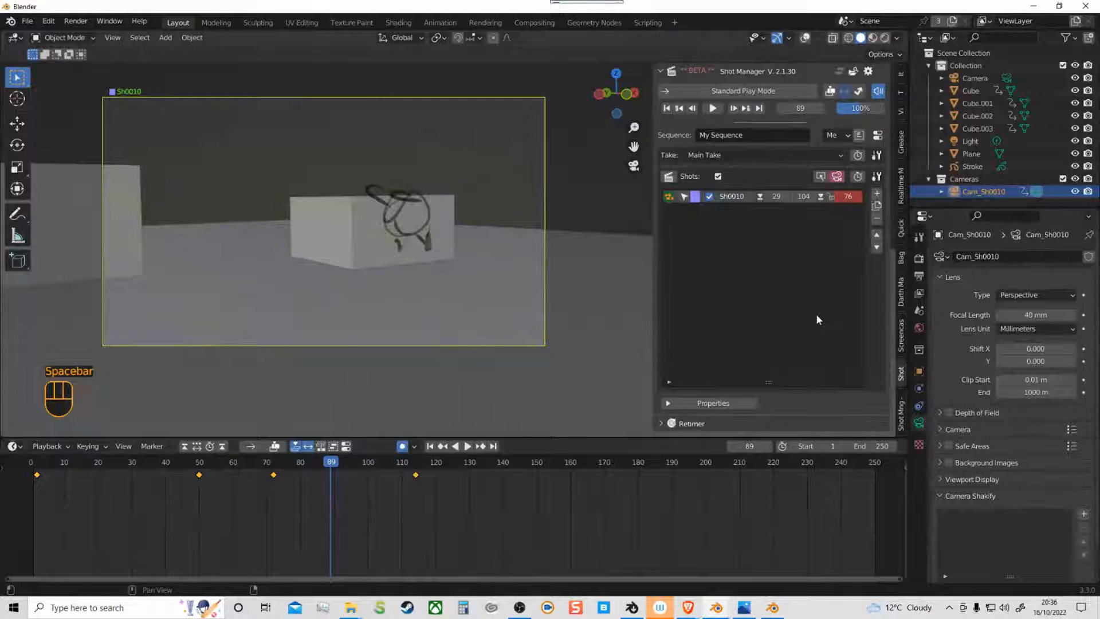
{"action": "key", "text": "space"}
{"action": "left_click_drag", "start_coordinate": [355, 461], "coordinate": [255, 480]}
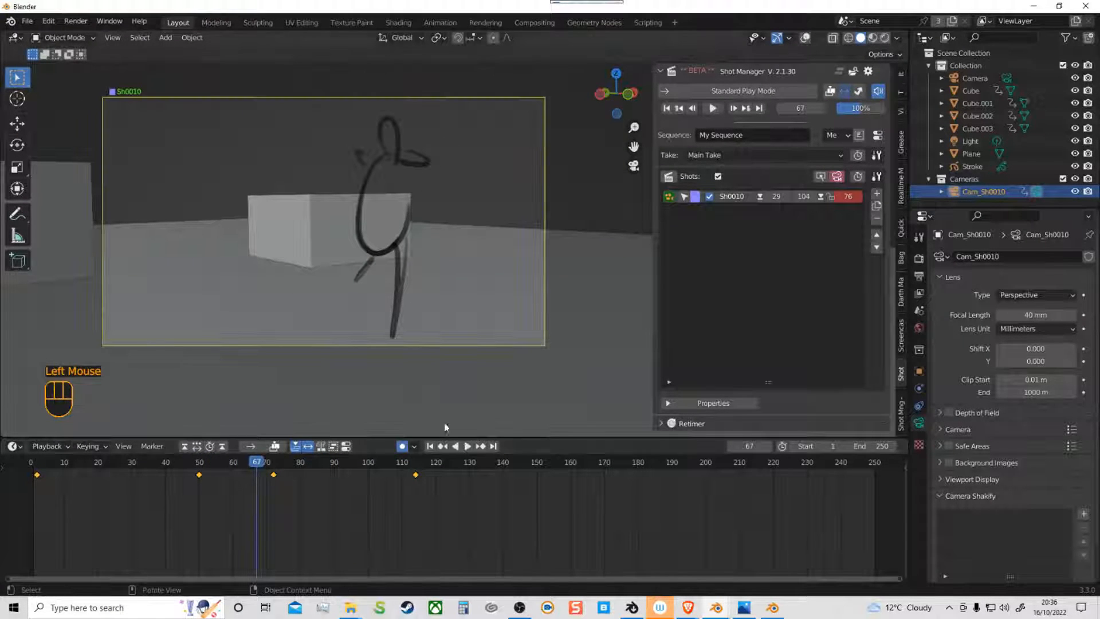
Step: Switch to Shots Play Mode and set shot Sh0010 to run from frame 1 to 70
{"action": "double_click", "coordinate": [266, 475]}
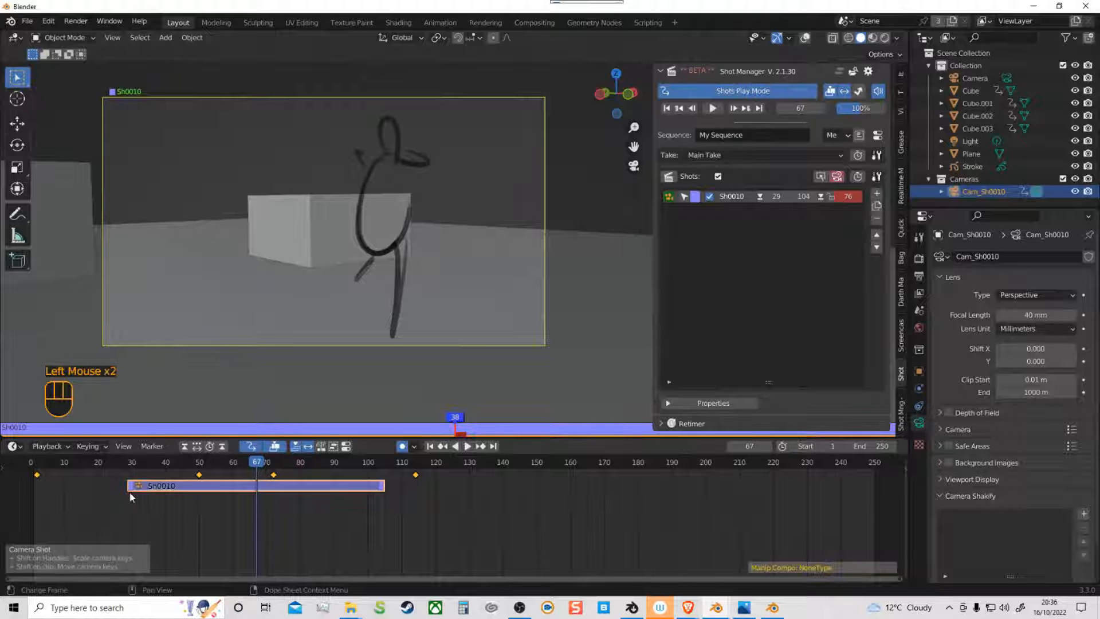
{"action": "left_click_drag", "start_coordinate": [129, 486], "coordinate": [36, 486]}
{"action": "left_click_drag", "start_coordinate": [330, 481], "coordinate": [273, 492]}
{"action": "left_click_drag", "start_coordinate": [346, 494], "coordinate": [270, 492]}
{"action": "left_click", "coordinate": [379, 508]}
{"action": "left_click", "coordinate": [263, 493]}
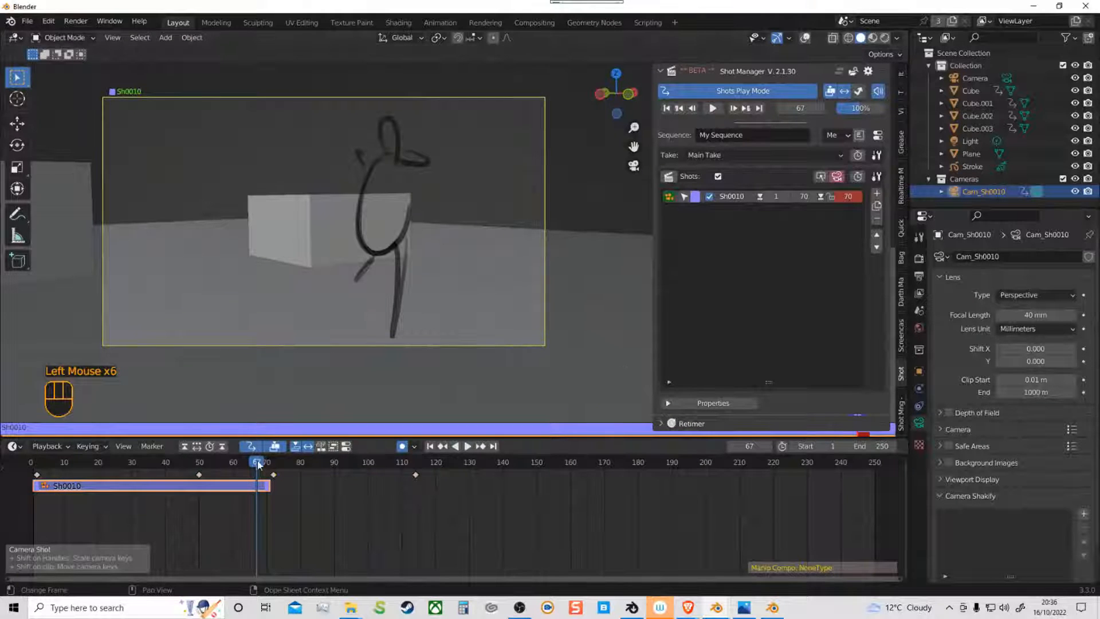
Step: Save the file as untitled.blend and add shot Sh0020 for frames 71–146 with a new camera aligned to the view
{"action": "key", "text": "ctrl+s"}
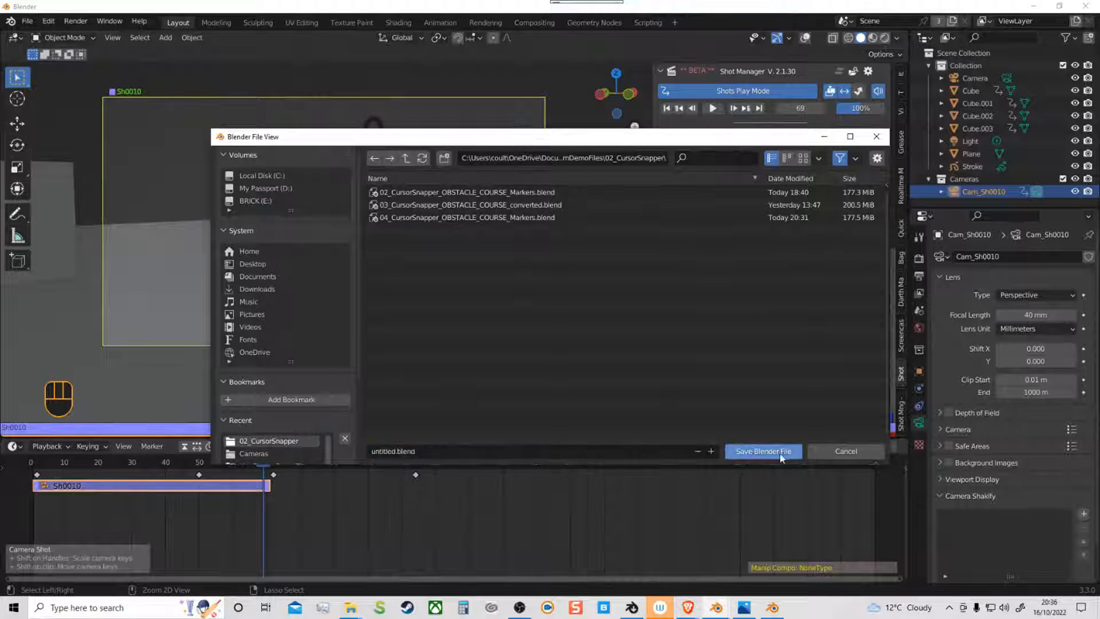
{"action": "left_click", "coordinate": [762, 451]}
{"action": "left_click", "coordinate": [876, 193]}
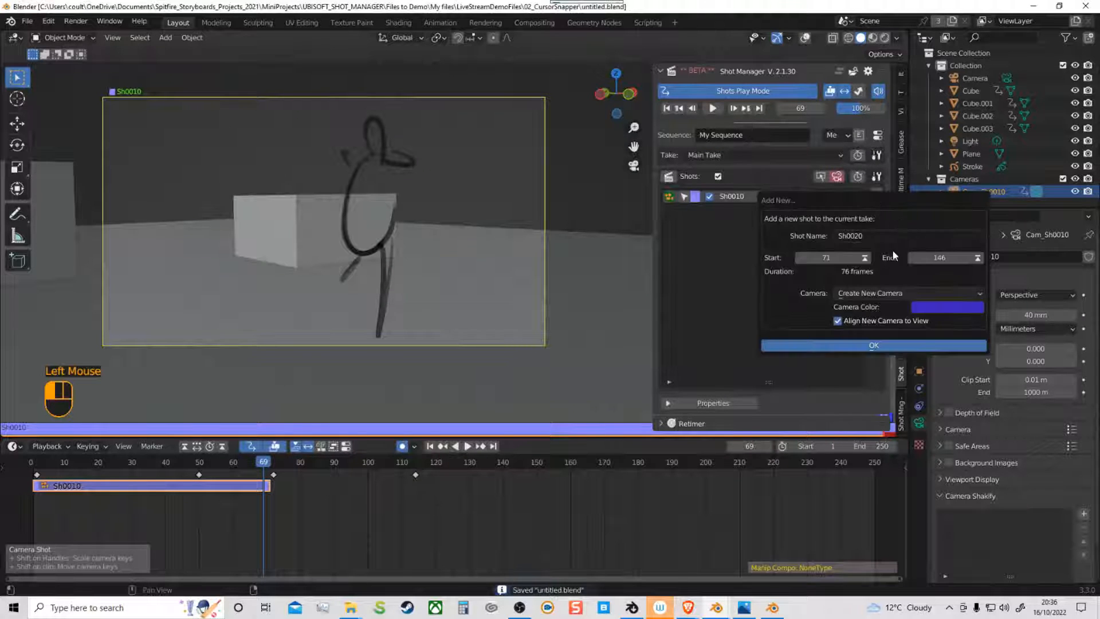
{"action": "left_click", "coordinate": [873, 349]}
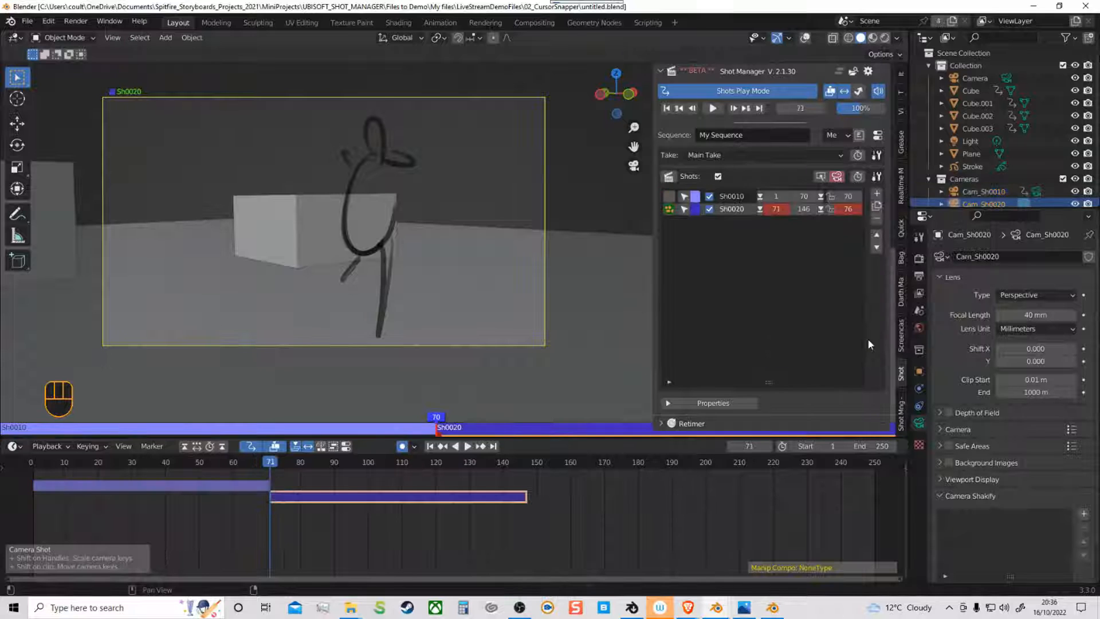
Step: Select shot Sh0020 and pull its camera back to a high, wide view of the cubes and the figure
{"action": "double_click", "coordinate": [677, 213]}
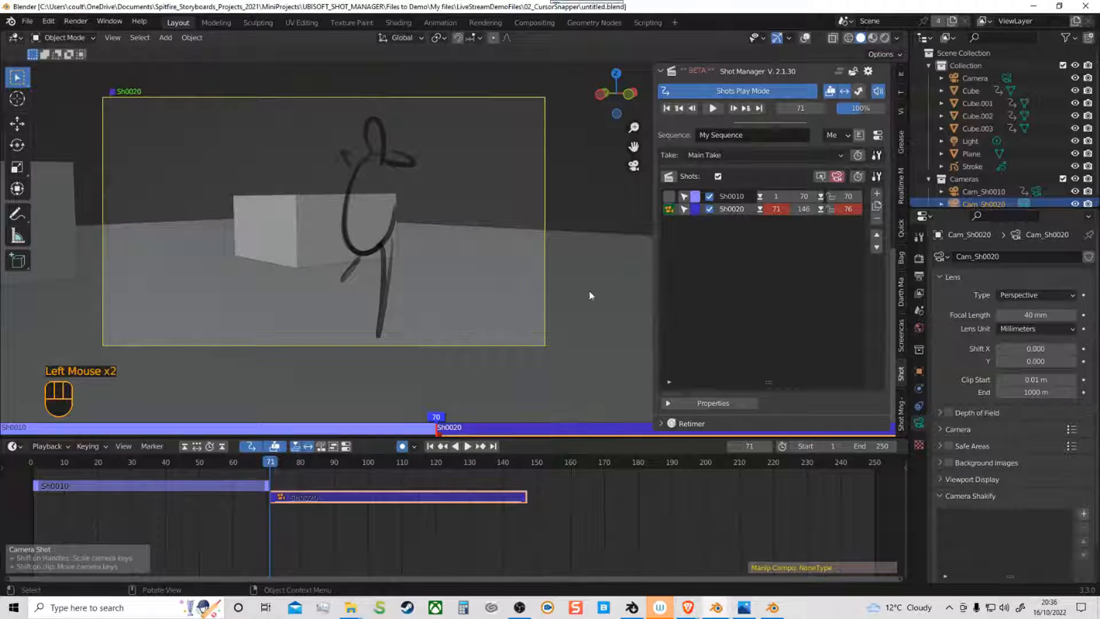
{"action": "middle_click_drag", "start_coordinate": [498, 363], "coordinate": [388, 319], "text": "shift"}
{"action": "middle_click_drag", "start_coordinate": [388, 319], "coordinate": [400, 317]}
Step: Play shot Sh0020, then retime the shots so Sh0010 covers frames 1–54 and Sh0020 covers frames 55–100
{"action": "key", "text": "space"}
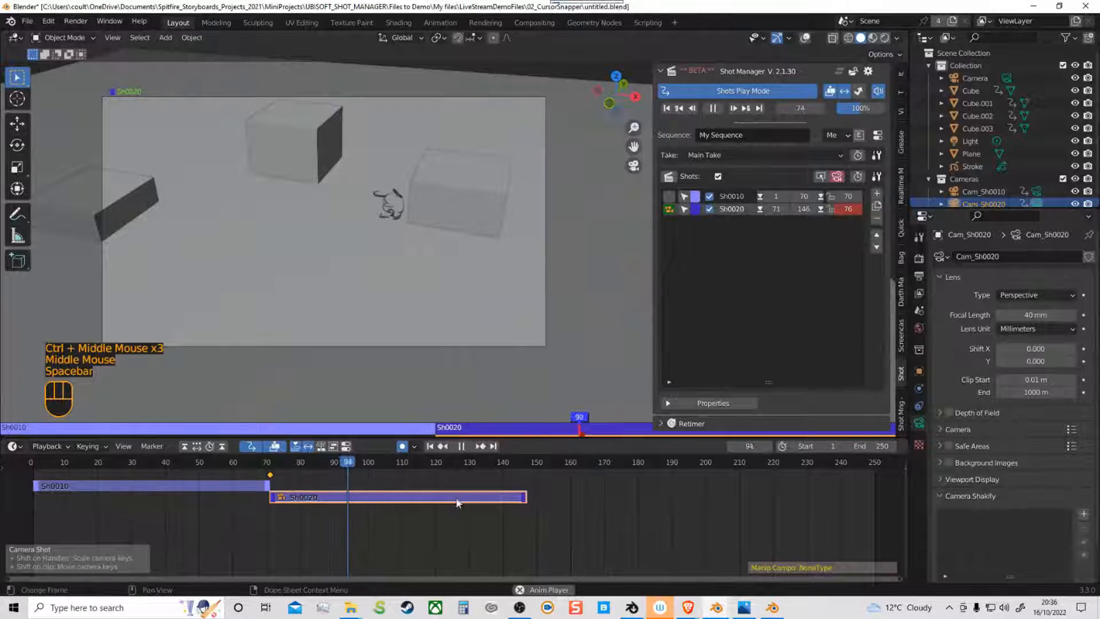
{"action": "key", "text": "space"}
{"action": "left_click_drag", "start_coordinate": [521, 497], "coordinate": [421, 507]}
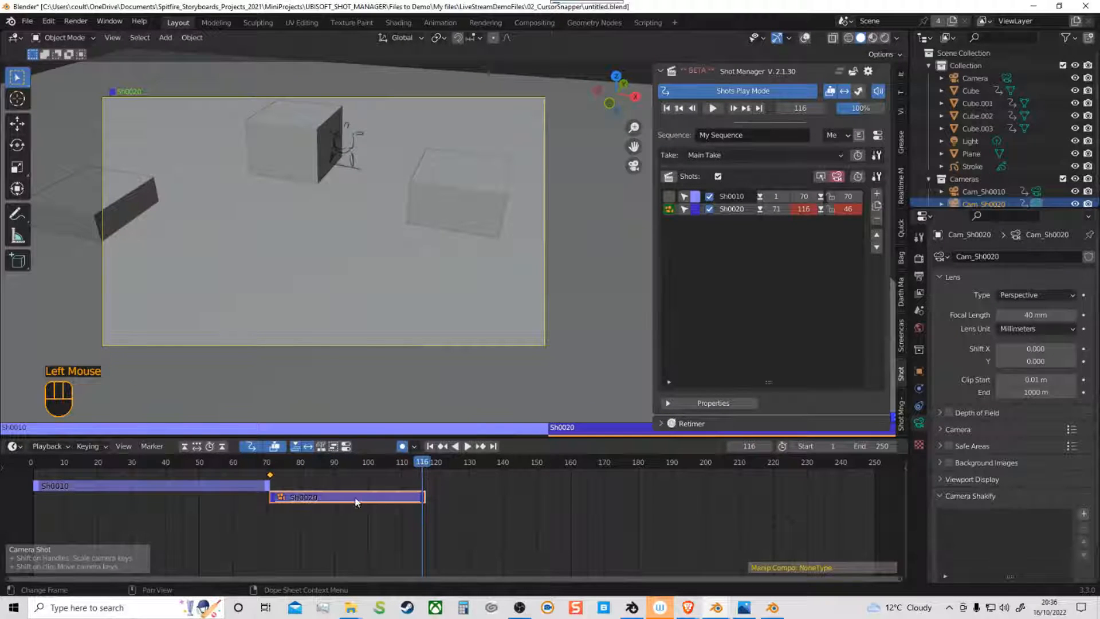
{"action": "left_click_drag", "start_coordinate": [268, 486], "coordinate": [212, 477]}
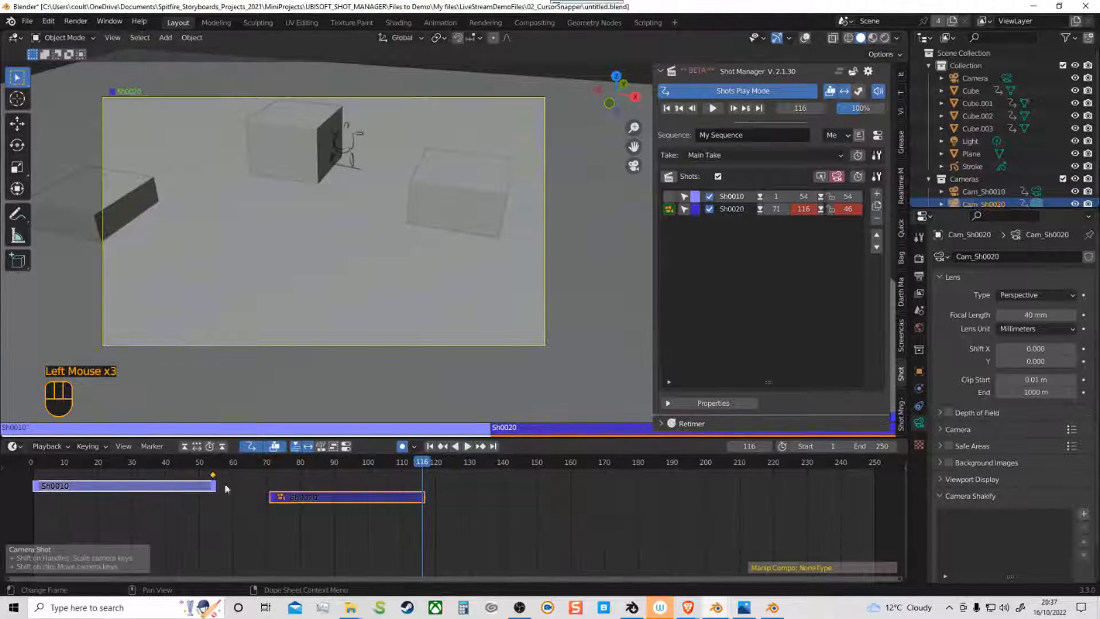
{"action": "left_click_drag", "start_coordinate": [295, 497], "coordinate": [247, 503]}
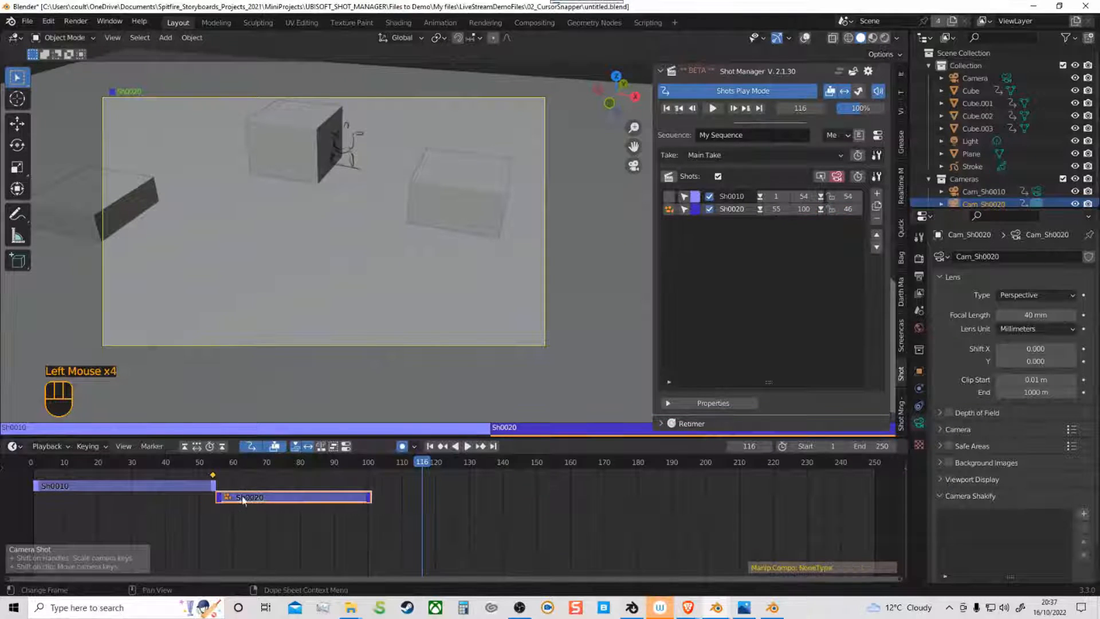
Step: Select the Sh0010 camera, move its keyframes from frames 50 and 72 to about 28 and 60, and play the shot
{"action": "left_click", "coordinate": [150, 488]}
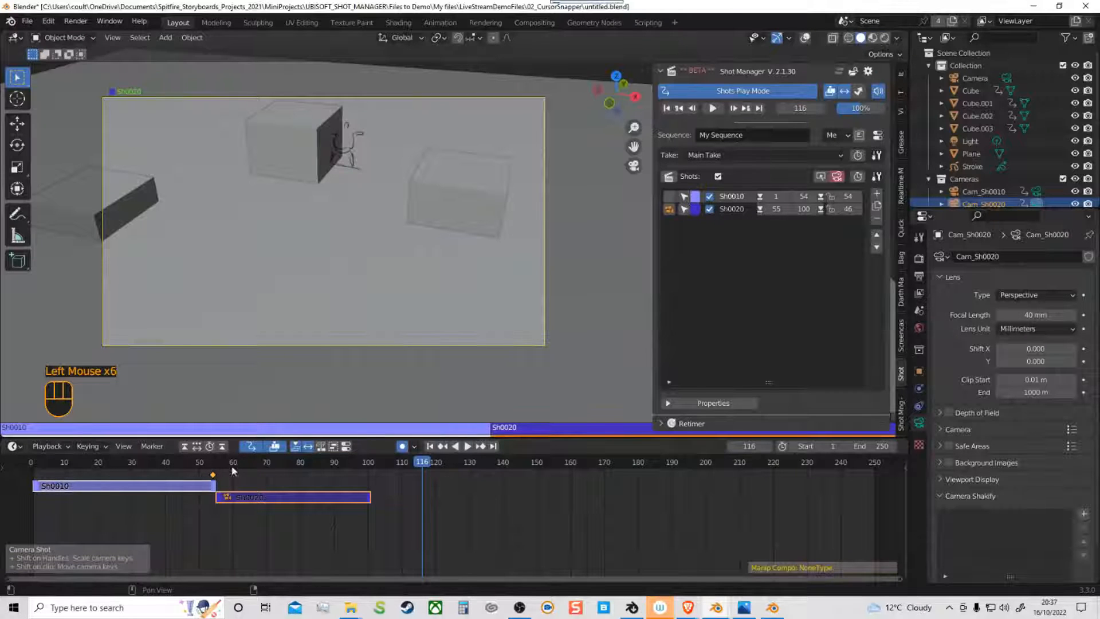
{"action": "left_click", "coordinate": [685, 196]}
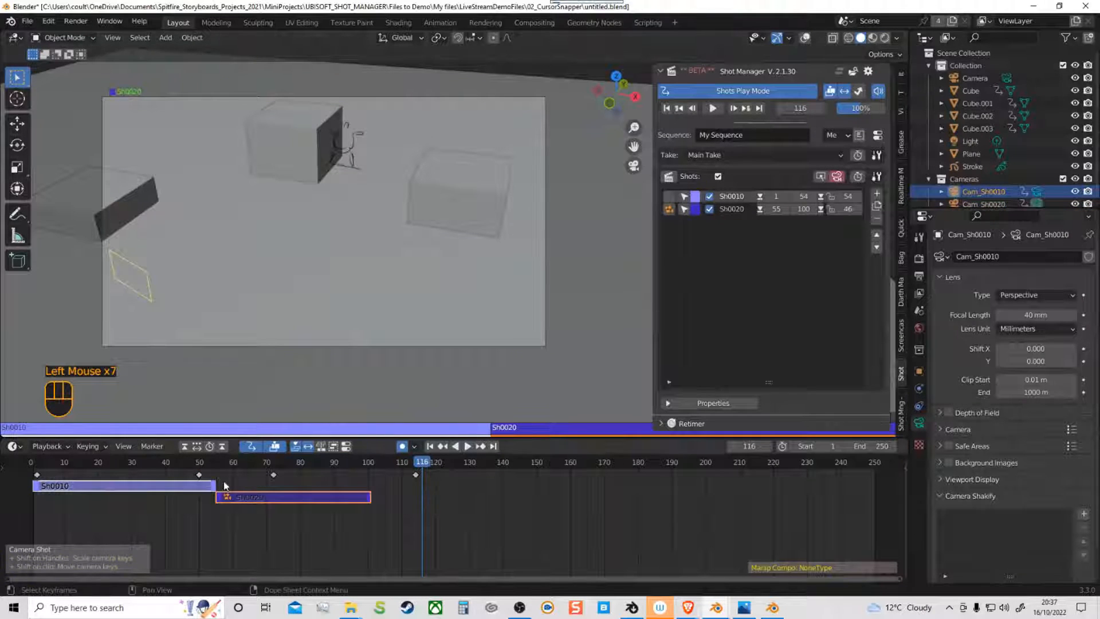
{"action": "left_click_drag", "start_coordinate": [451, 482], "coordinate": [265, 472]}
{"action": "left_click_drag", "start_coordinate": [199, 475], "coordinate": [124, 474]}
{"action": "left_click_drag", "start_coordinate": [273, 475], "coordinate": [233, 474]}
{"action": "key", "text": "space"}
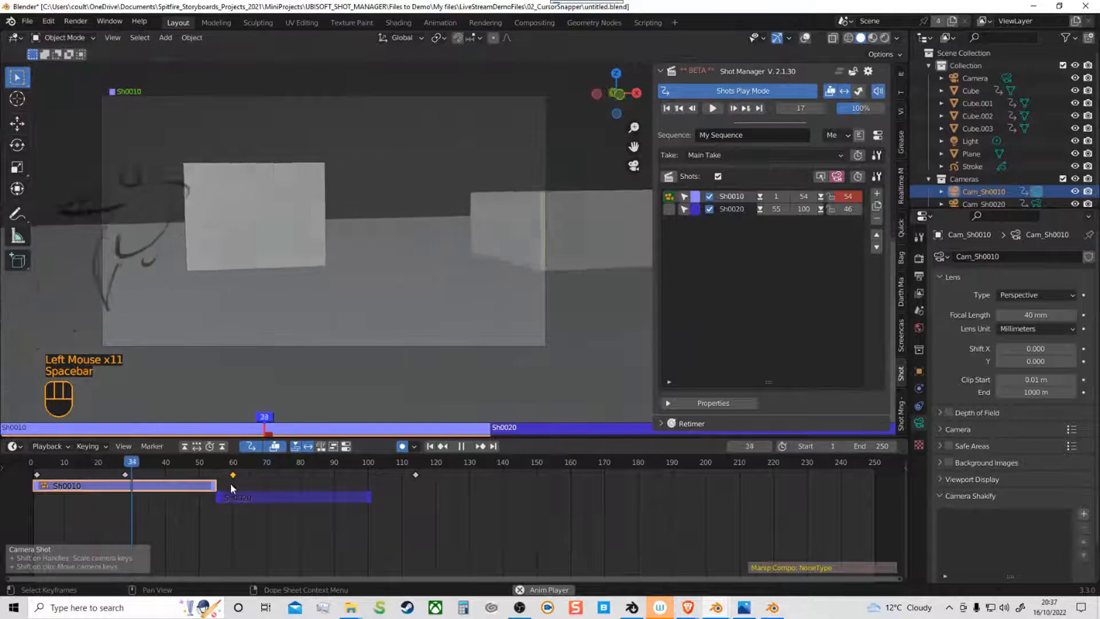
{"action": "key", "text": "space"}
Step: Move the Sh0010 camera's keyframe from about frame 28 to 43 and play through the cut into Sh0020
{"action": "left_click_drag", "start_coordinate": [136, 474], "coordinate": [187, 475]}
{"action": "key", "text": "space"}
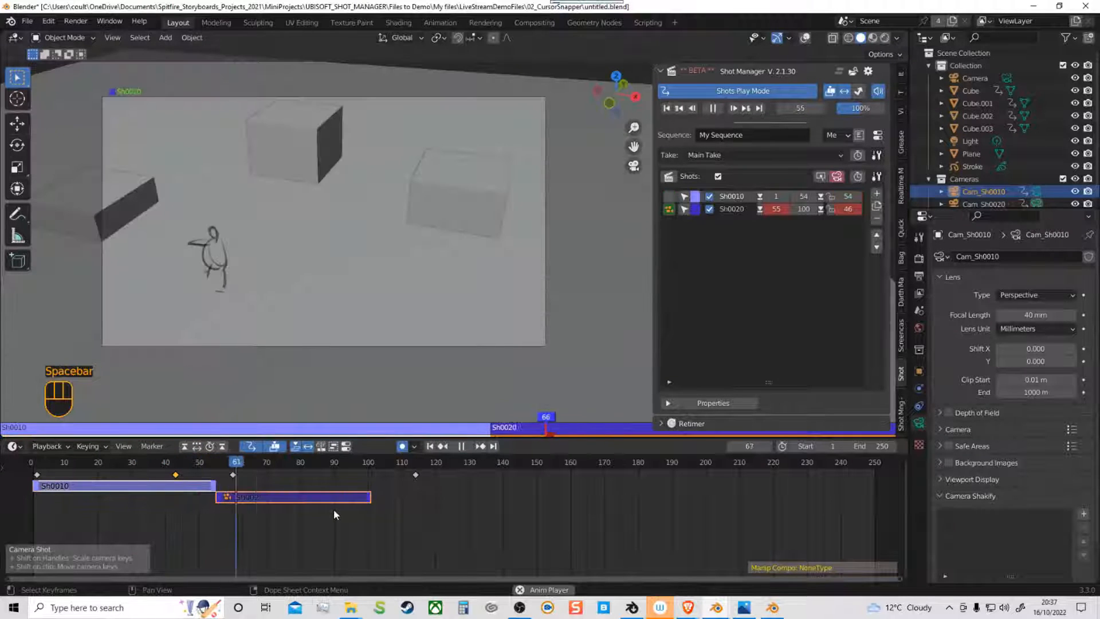
{"action": "key", "text": "space"}
Step: Trim shot Sh0020 to end at frame 94 and add shot Sh0030 for frames 95–170 with a new view-aligned camera
{"action": "left_click_drag", "start_coordinate": [370, 498], "coordinate": [351, 497]}
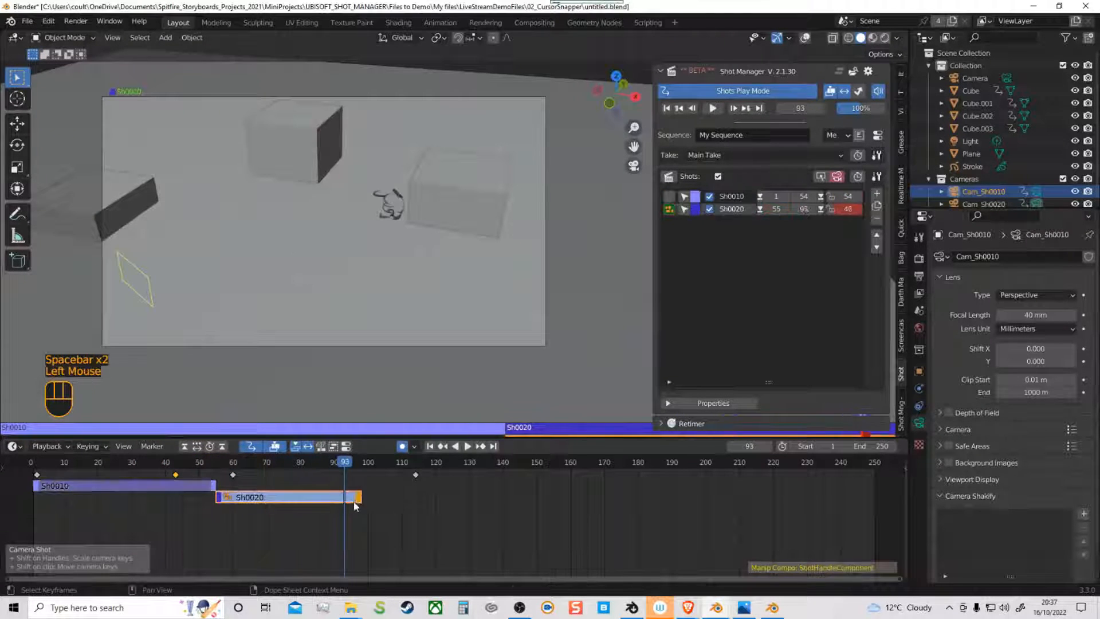
{"action": "left_click", "coordinate": [876, 196]}
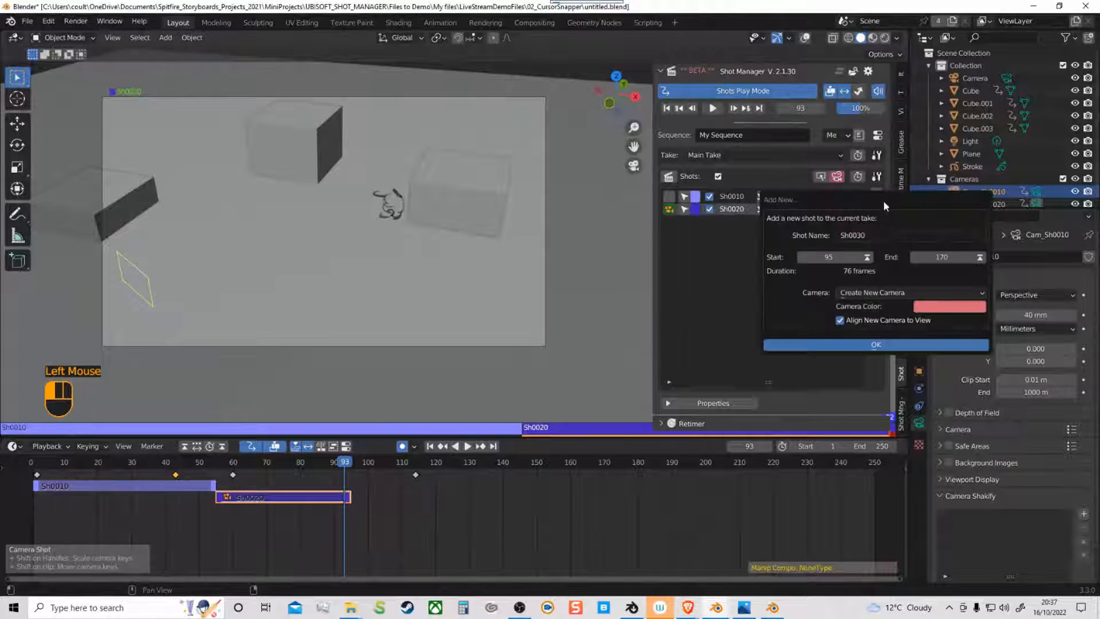
{"action": "left_click", "coordinate": [850, 344]}
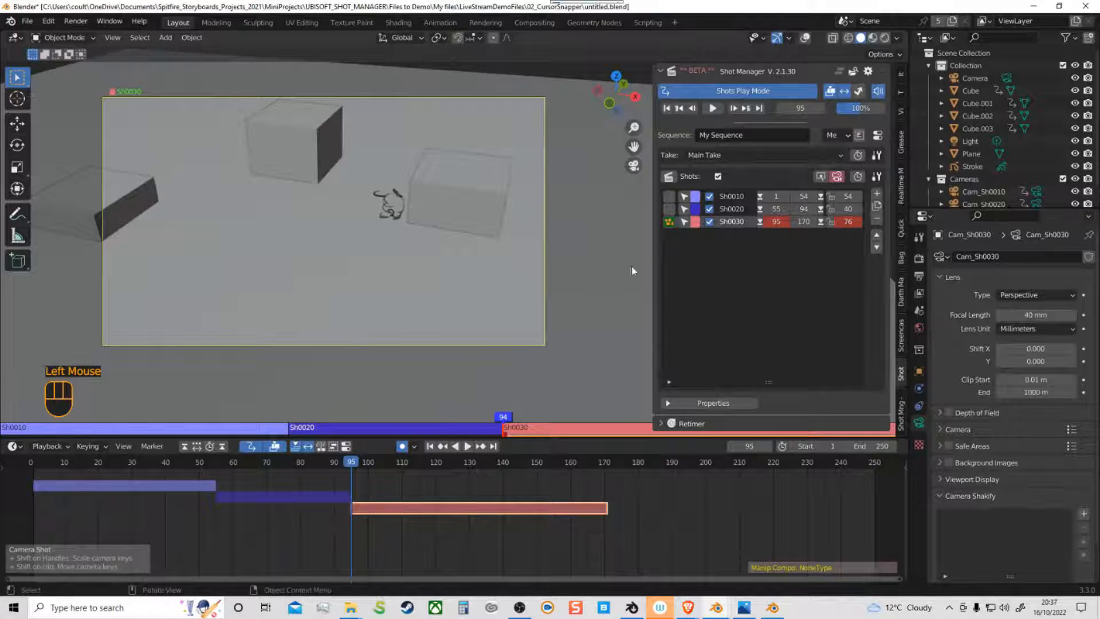
Step: Reposition the Sh0030 camera at frame 95 to a low, close view past a cube, with the figure at the frame edge
{"action": "middle_click_drag", "start_coordinate": [487, 356], "coordinate": [425, 342]}
{"action": "middle_click_drag", "start_coordinate": [541, 360], "coordinate": [179, 314], "text": "shift"}
{"action": "middle_click_drag", "start_coordinate": [463, 375], "coordinate": [413, 266], "text": "shift"}
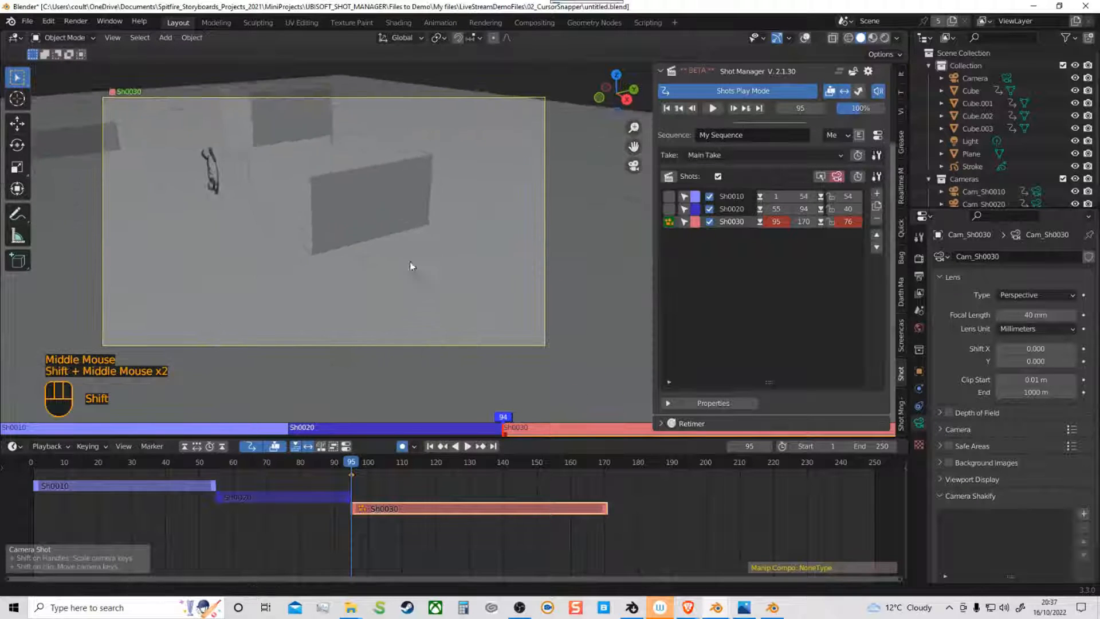
{"action": "middle_click_drag", "start_coordinate": [394, 308], "coordinate": [496, 263], "text": "ctrl"}
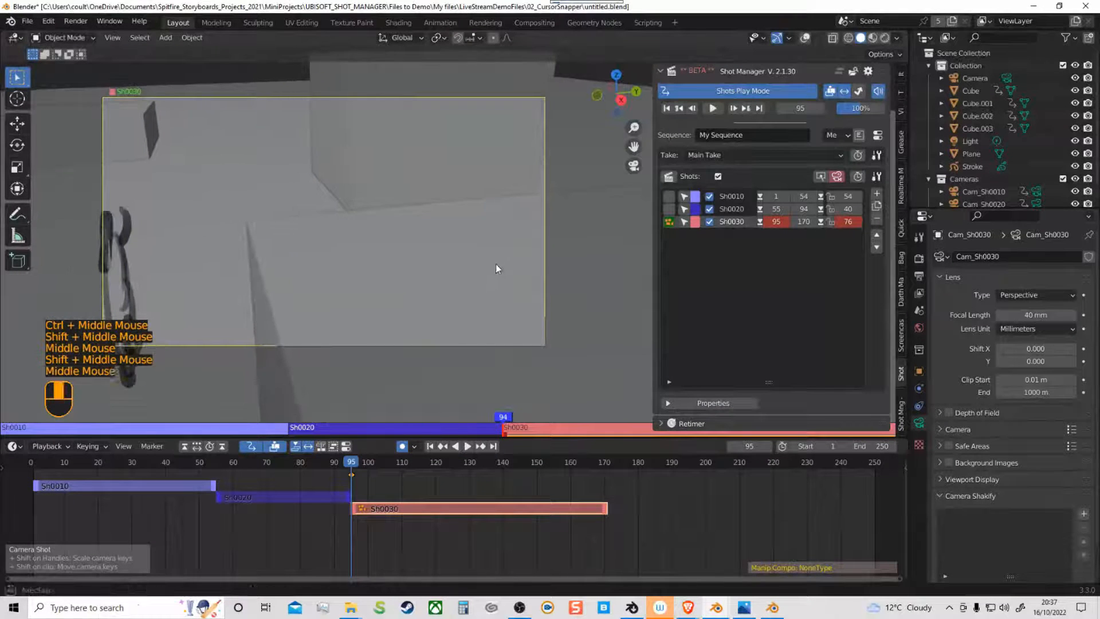
Step: Play the sequence from frame 11 in Sh0010 through the cuts to frame 130 in Sh0030
{"action": "left_click_drag", "start_coordinate": [348, 466], "coordinate": [207, 466]}
{"action": "key", "text": "space"}
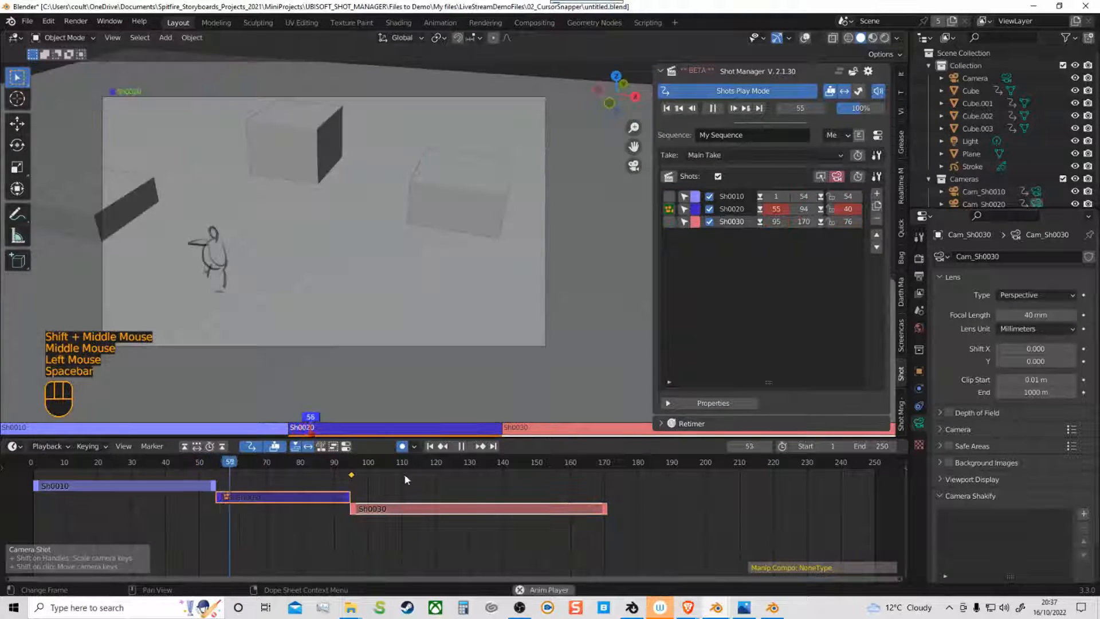
{"action": "key", "text": "space"}
{"action": "left_click_drag", "start_coordinate": [310, 462], "coordinate": [304, 462]}
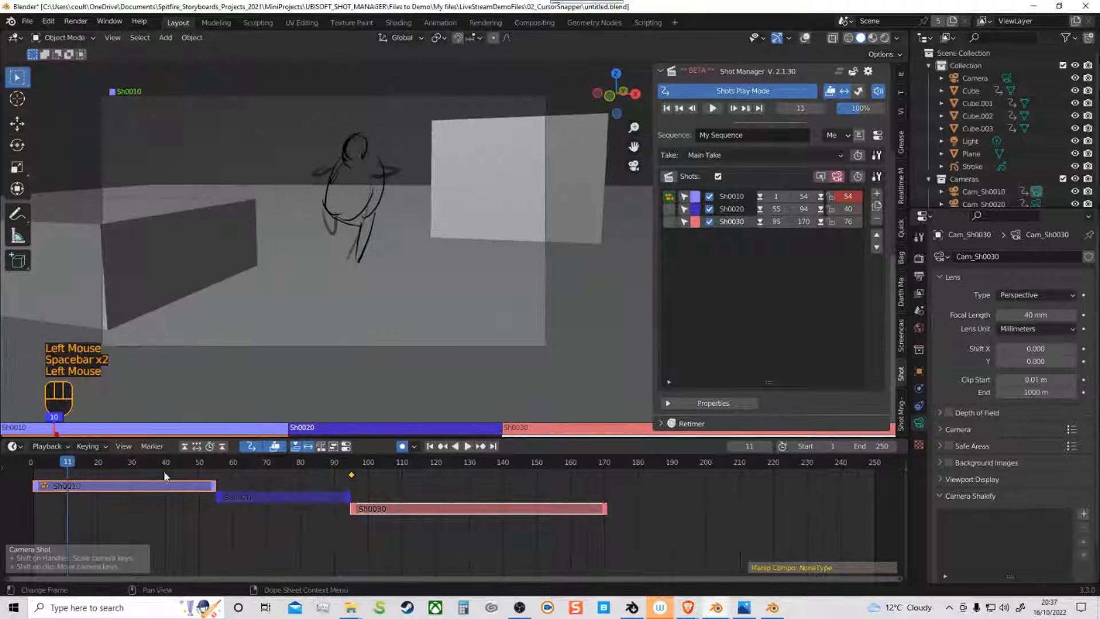
{"action": "key", "text": "space"}
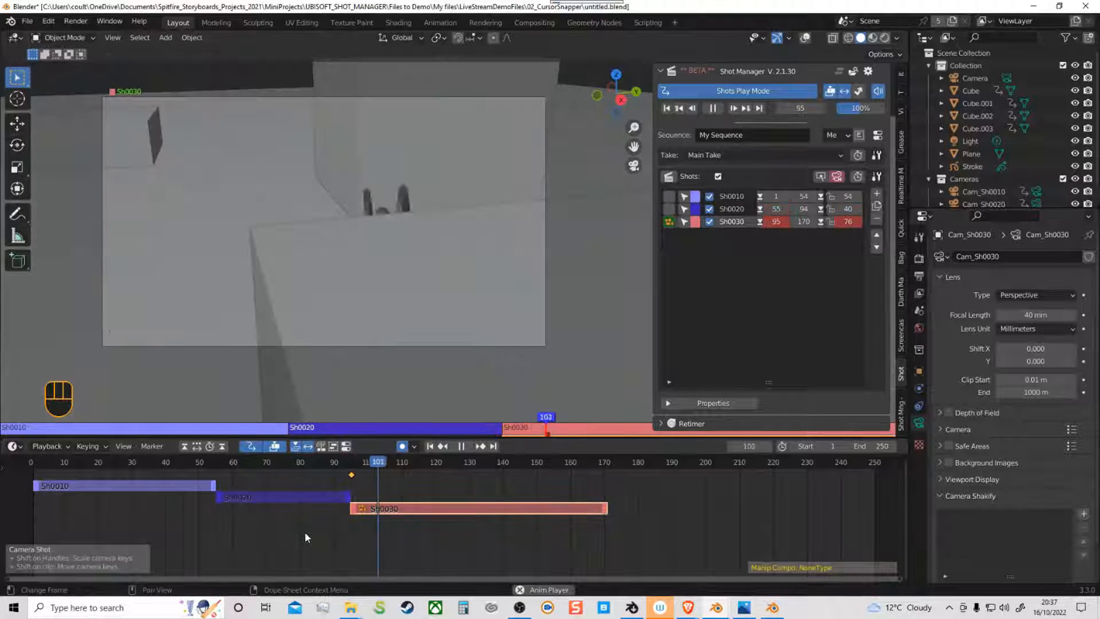
{"action": "key", "text": "space"}
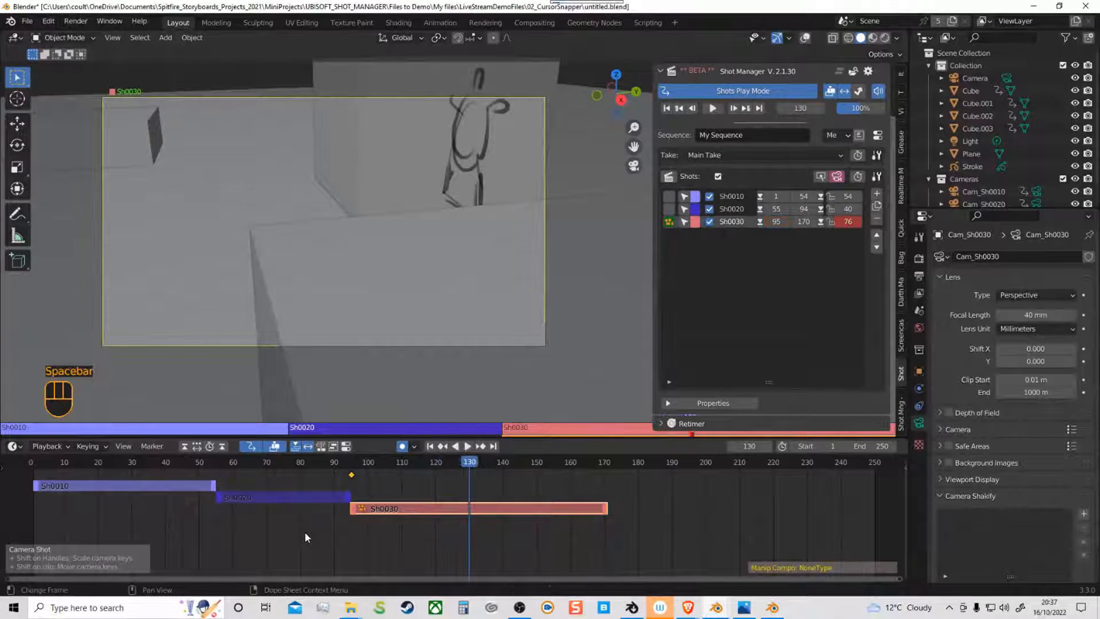
Step: Select the Sh0030 camera, reframe it on the figure in front of the cube at frame 130, and play the shot
{"action": "left_click", "coordinate": [683, 223]}
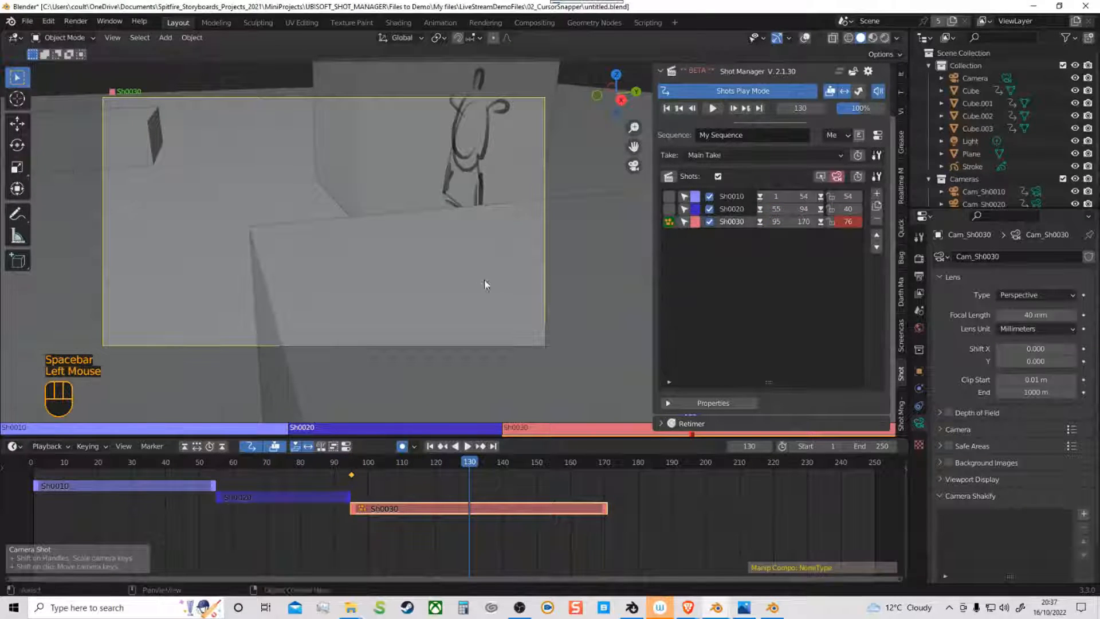
{"action": "middle_click_drag", "start_coordinate": [484, 285], "coordinate": [507, 263]}
{"action": "left_click", "coordinate": [521, 505]}
{"action": "key", "text": "space"}
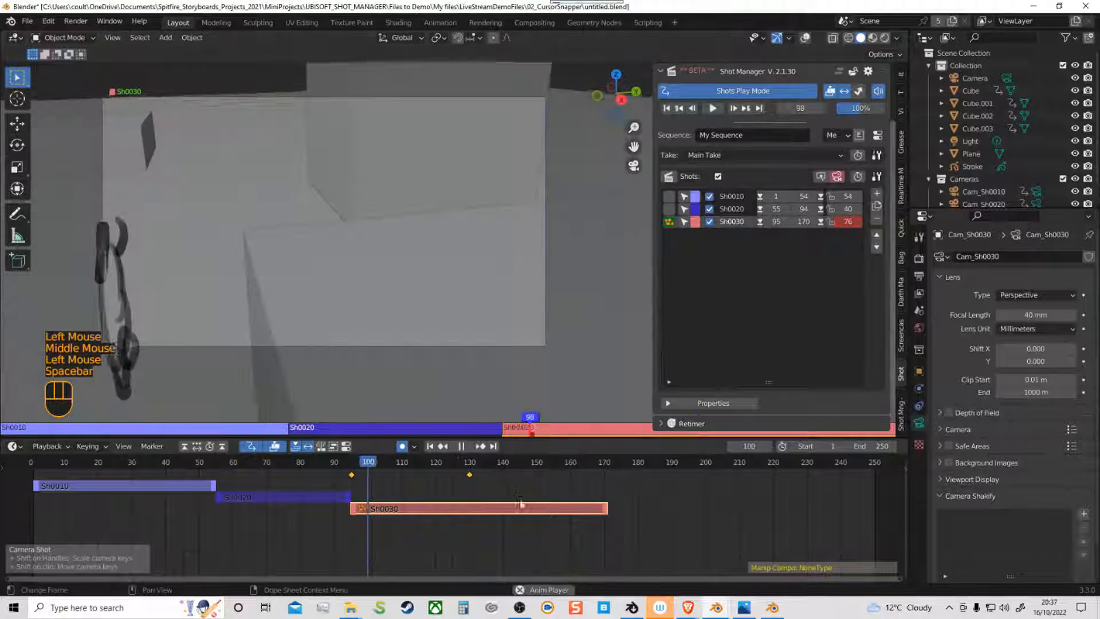
{"action": "key", "text": "space"}
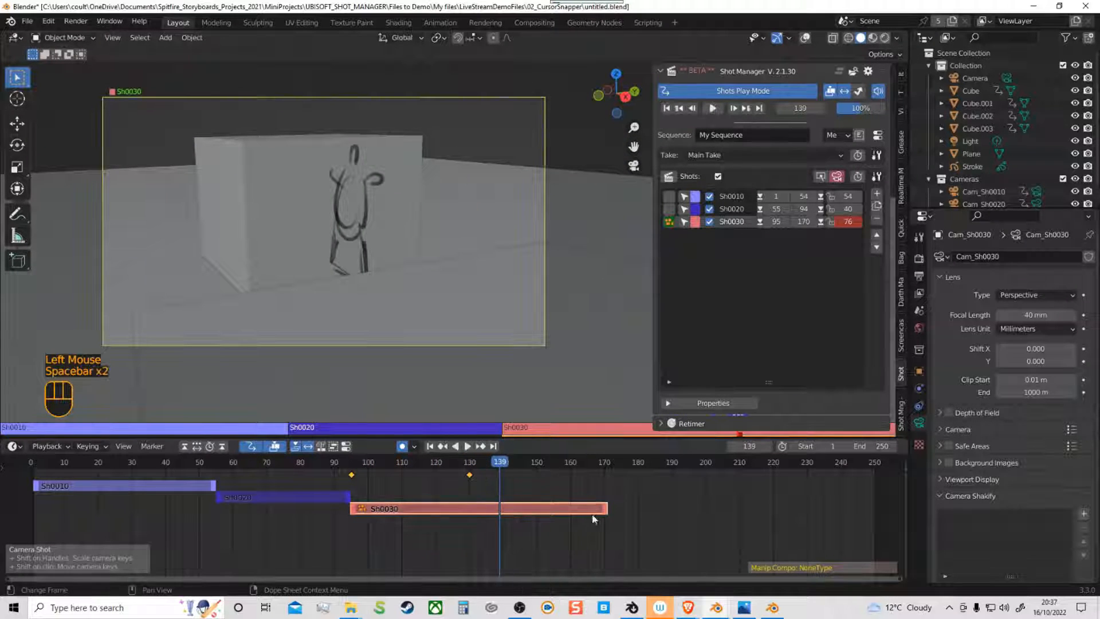
Step: Move shot Sh0030 to cover frames 93–168 and review it around frame 128
{"action": "mouse_move", "coordinate": [593, 512]}
{"action": "left_mouse_down"}
{"action": "mouse_move", "coordinate": [576, 513]}
{"action": "mouse_move", "coordinate": [593, 514]}
{"action": "left_mouse_up"}
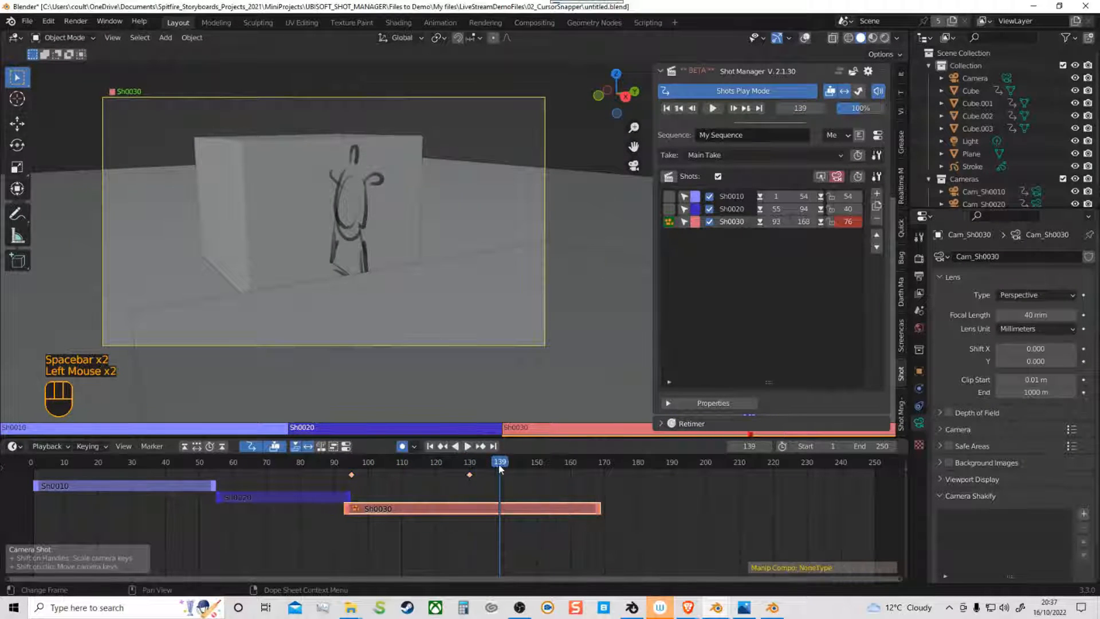
{"action": "left_click_drag", "start_coordinate": [500, 468], "coordinate": [459, 496]}
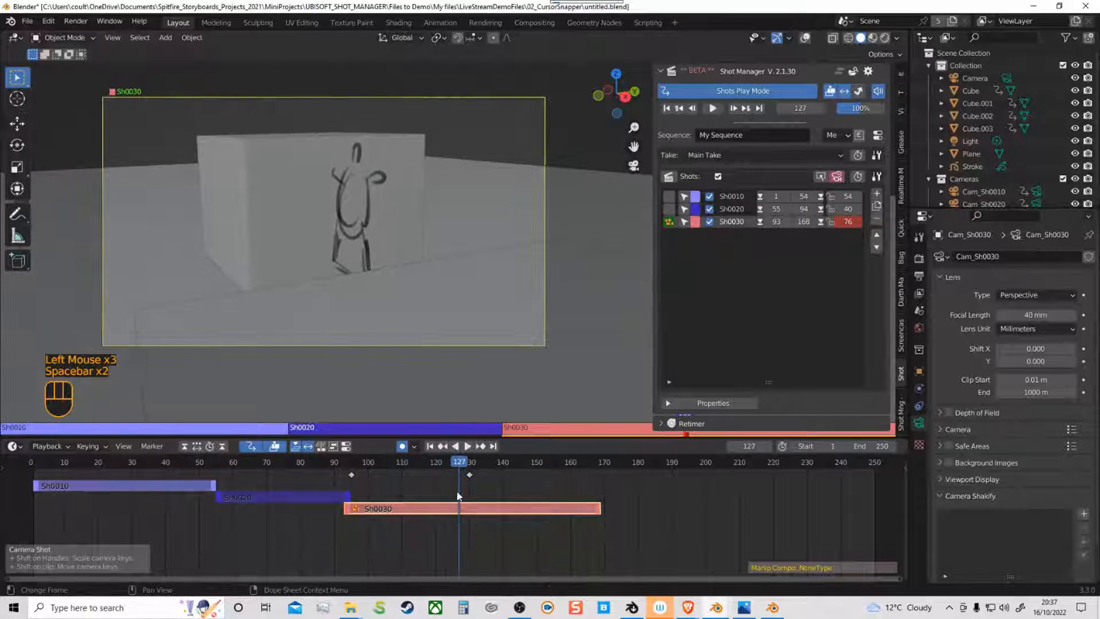
{"action": "left_click", "coordinate": [462, 496]}
Step: Select the grease pencil figure and switch it to Draw Mode
{"action": "key", "text": "Tab"}
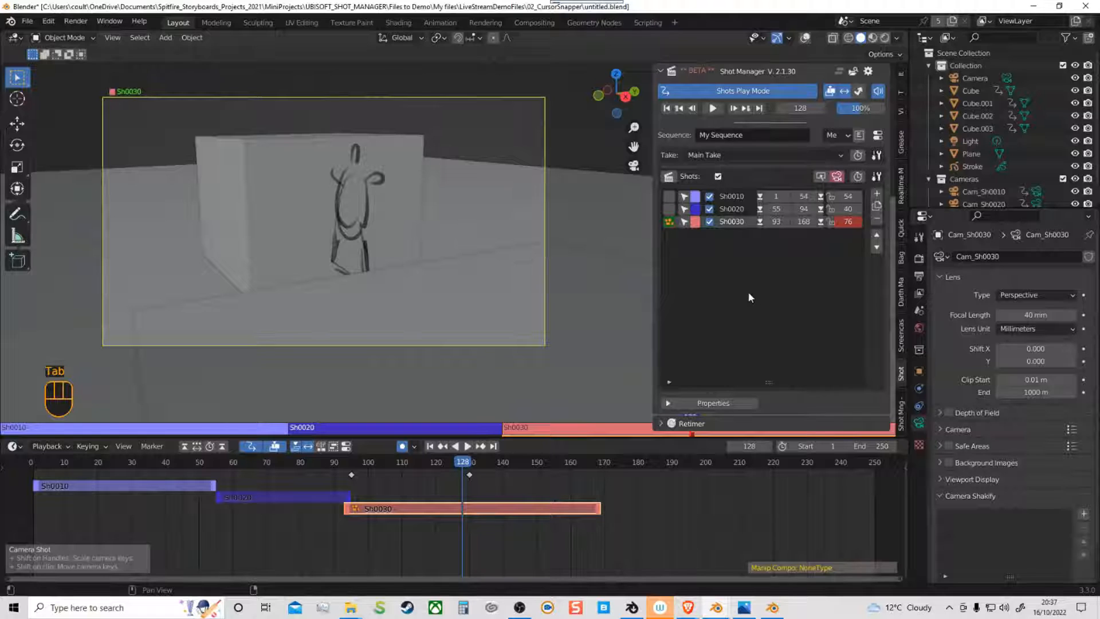
{"action": "left_click", "coordinate": [366, 203]}
{"action": "key", "text": "Tab"}
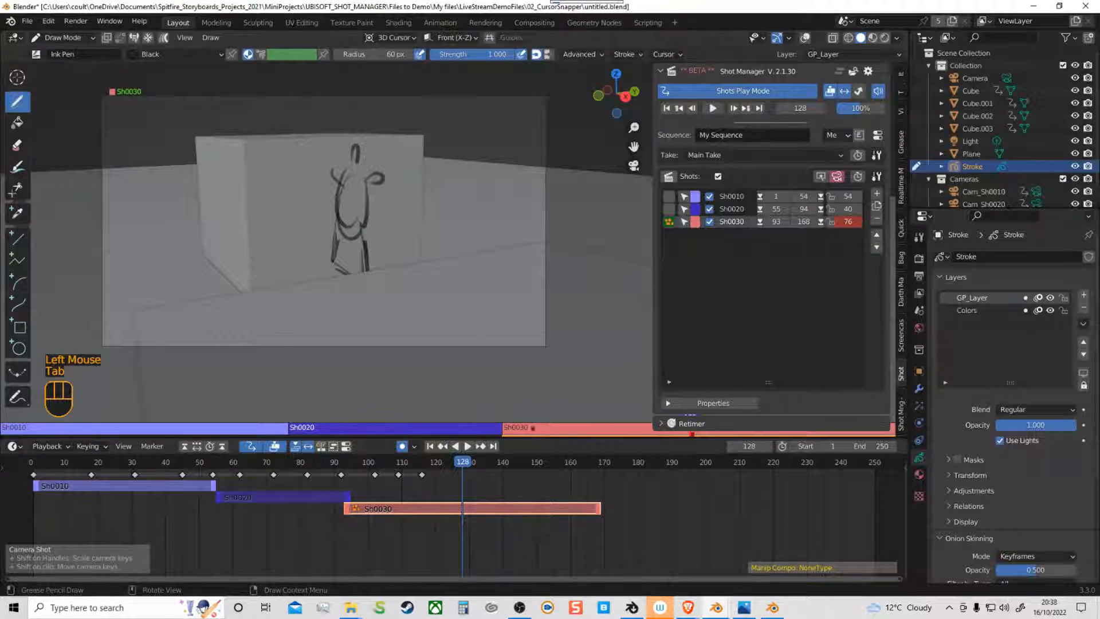
Step: Create a copy of GP_Layer with empty keyframes and place the new layer above GP_Layer in the stack
{"action": "left_click_drag", "start_coordinate": [480, 466], "coordinate": [119, 508]}
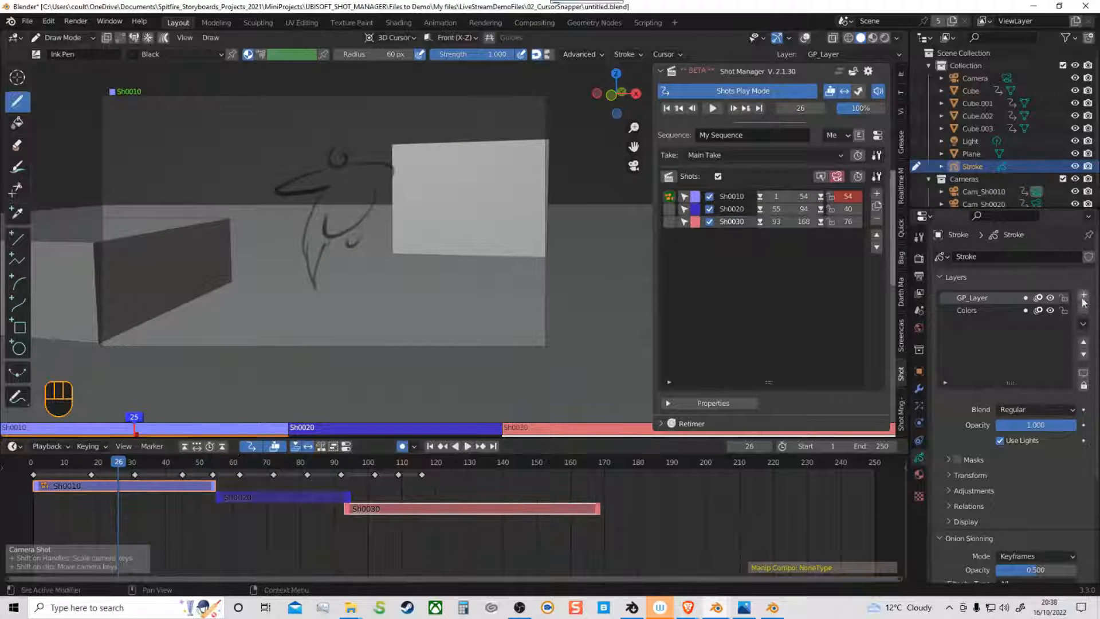
{"action": "left_click", "coordinate": [1084, 322]}
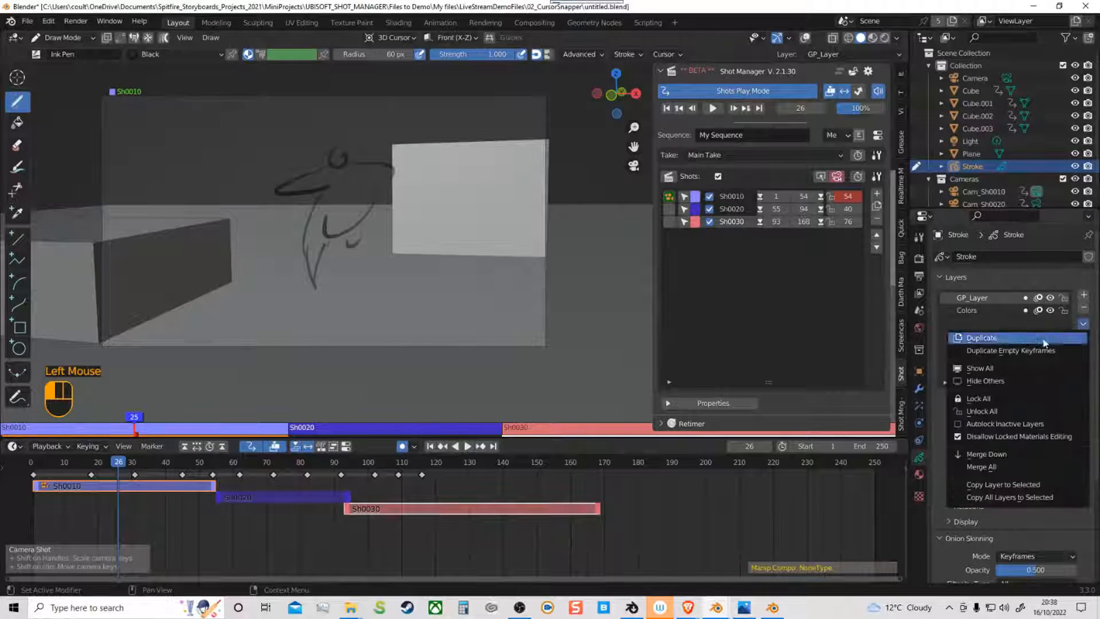
{"action": "left_click", "coordinate": [1031, 356]}
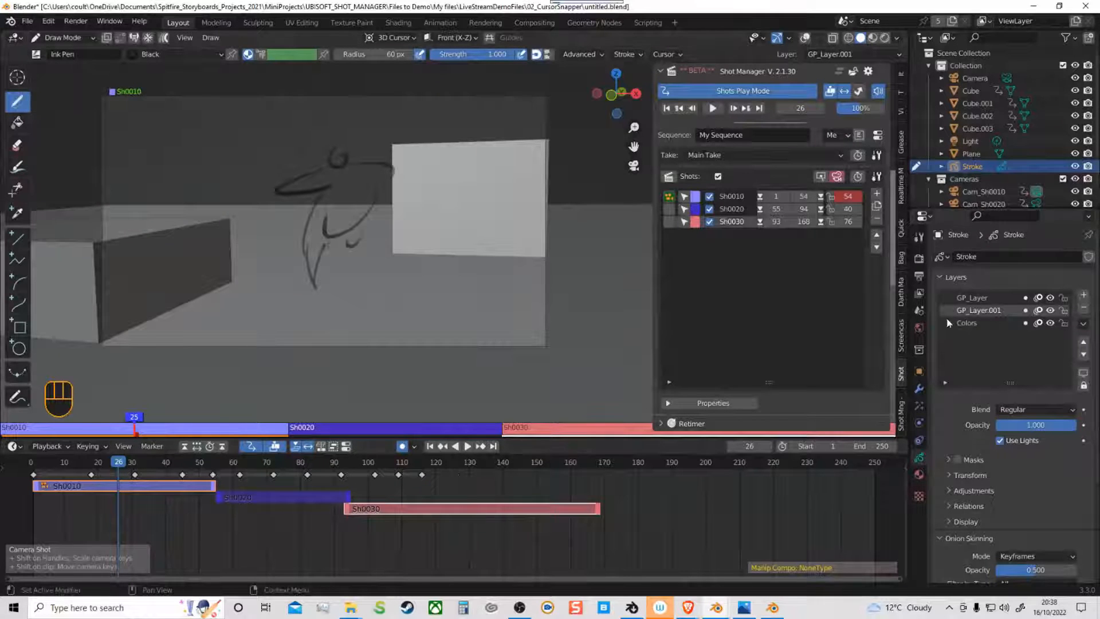
{"action": "left_click", "coordinate": [975, 298]}
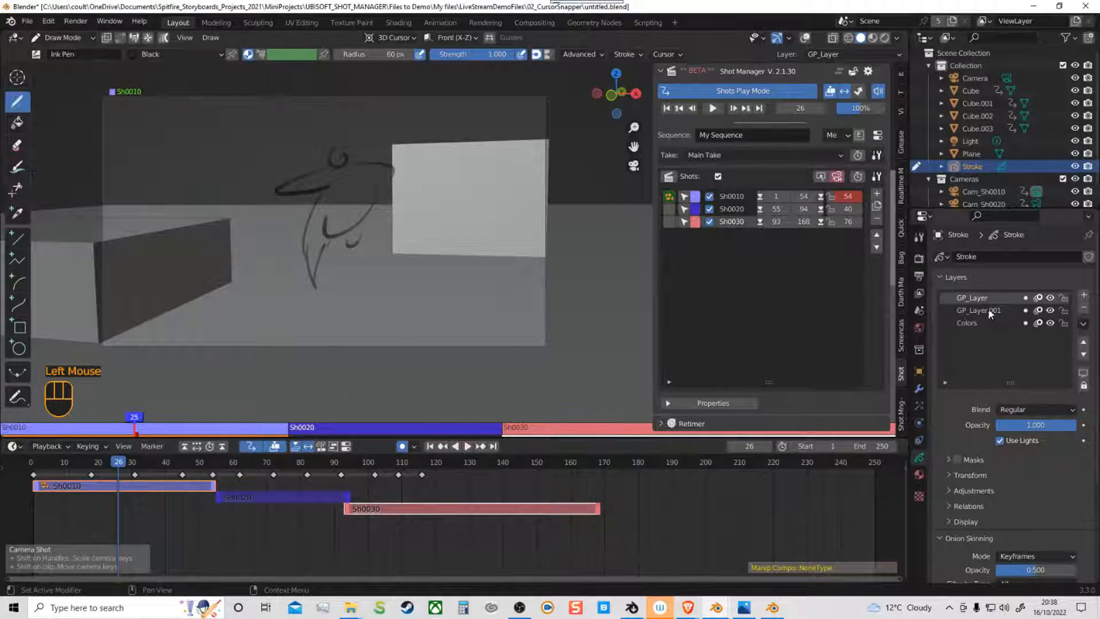
{"action": "left_click", "coordinate": [990, 311]}
{"action": "left_click", "coordinate": [1084, 342]}
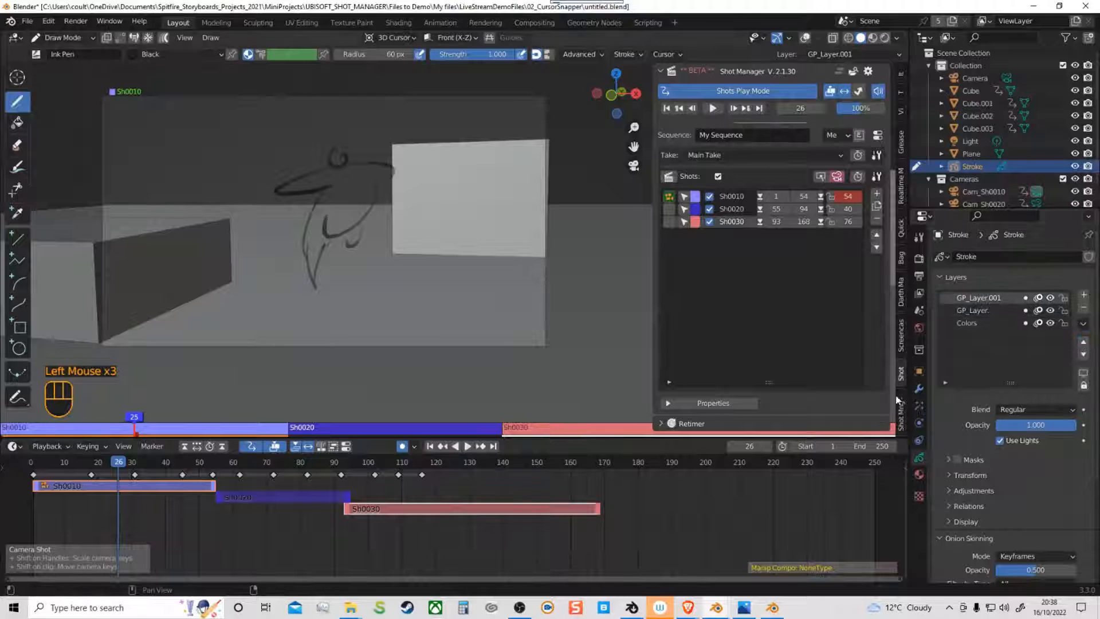
Step: Show the 3D Cursor Snapper settings and step back through the drawing keyframes to frame 1
{"action": "left_click", "coordinate": [900, 115]}
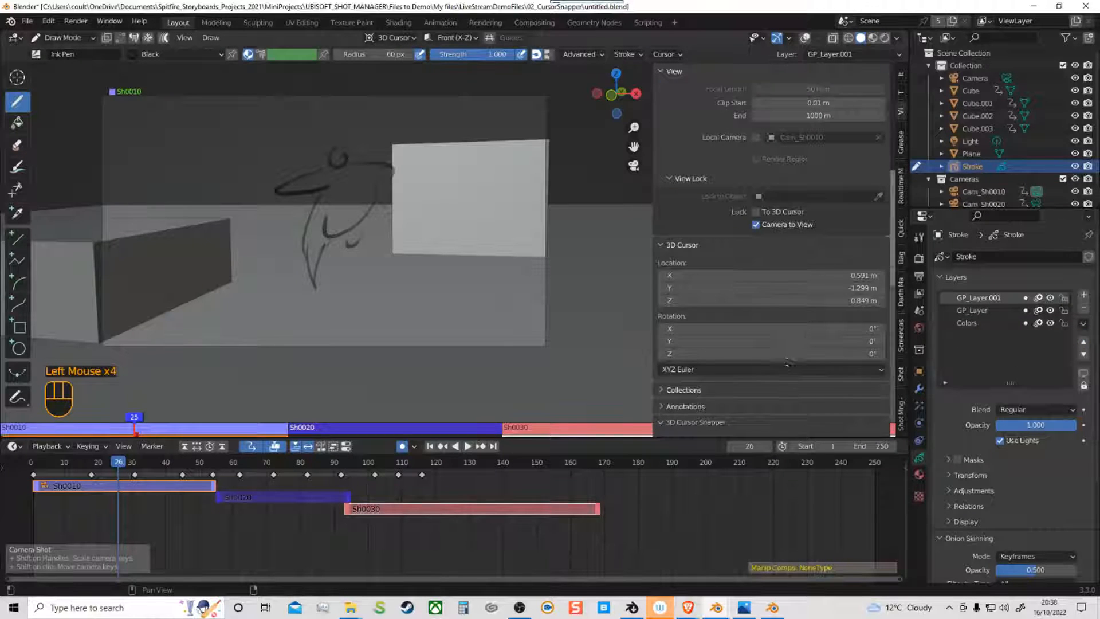
{"action": "middle_click_drag", "start_coordinate": [803, 298], "coordinate": [779, 254]}
{"action": "middle_click_drag", "start_coordinate": [768, 381], "coordinate": [774, 338]}
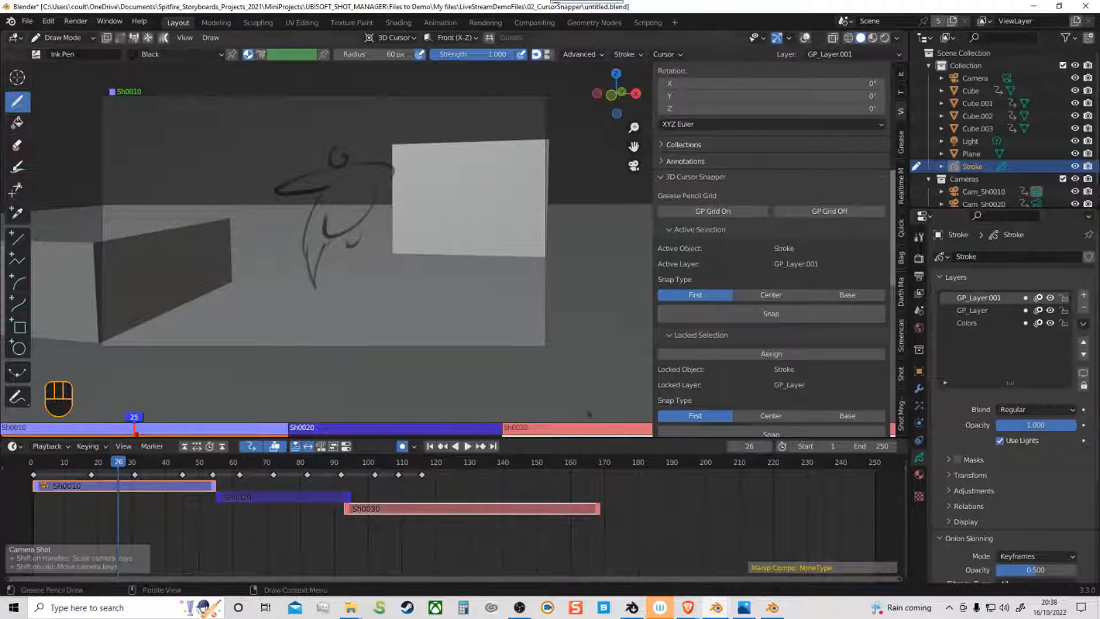
{"action": "key", "text": "shift+Down"}
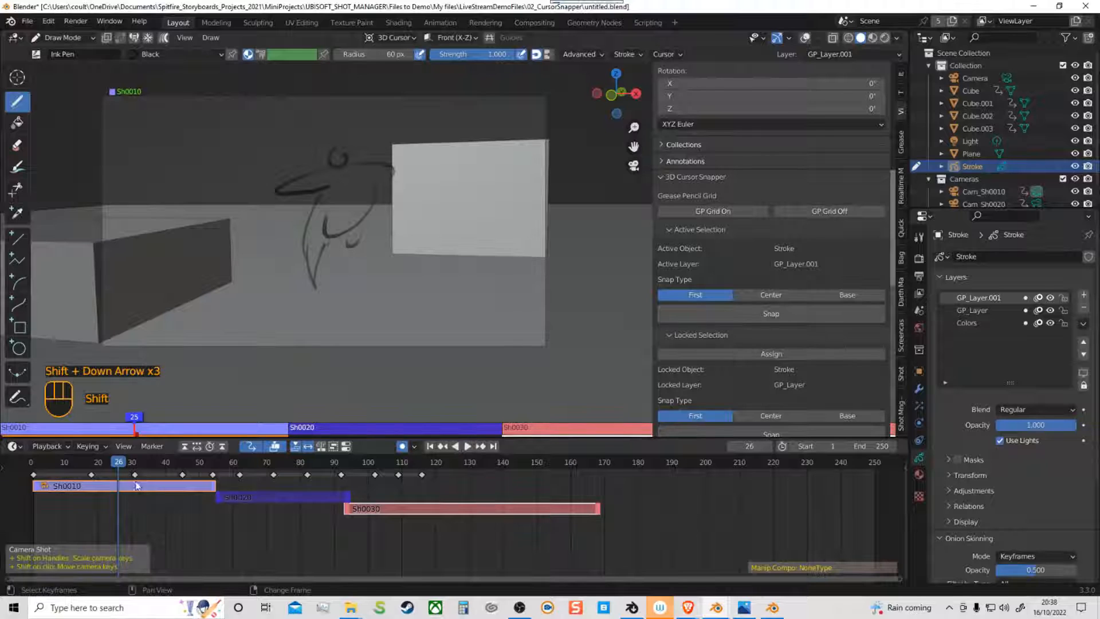
{"action": "key", "text": "shift+Down"}
{"action": "key", "text": "shift+Down"}
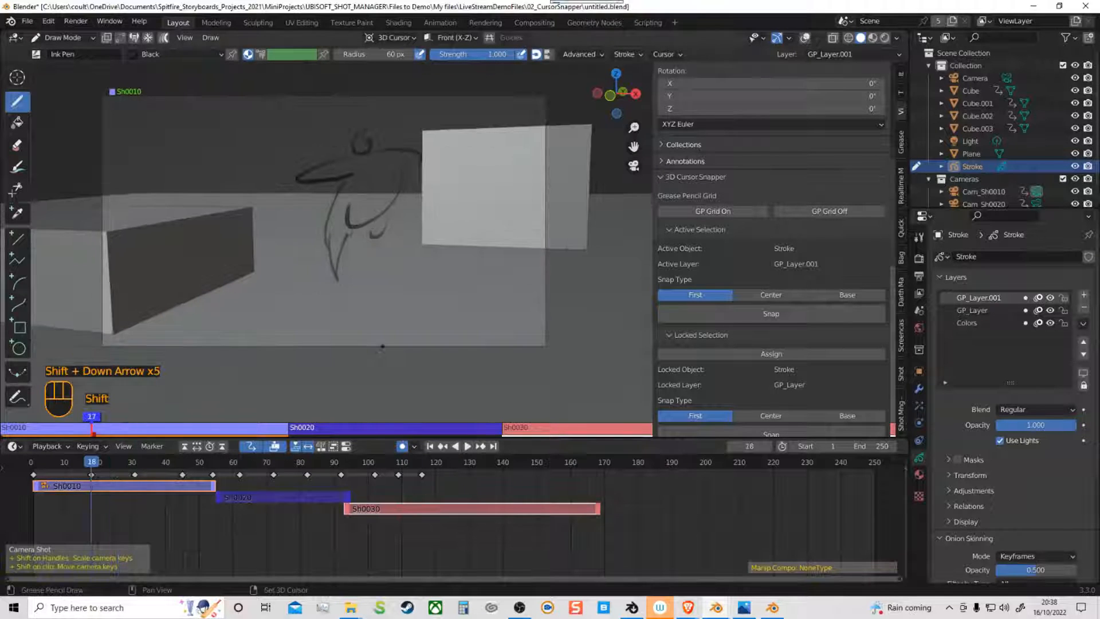
{"action": "key", "text": "shift+Down"}
{"action": "key", "text": "shift+Down"}
{"action": "key", "text": "shift+Down"}
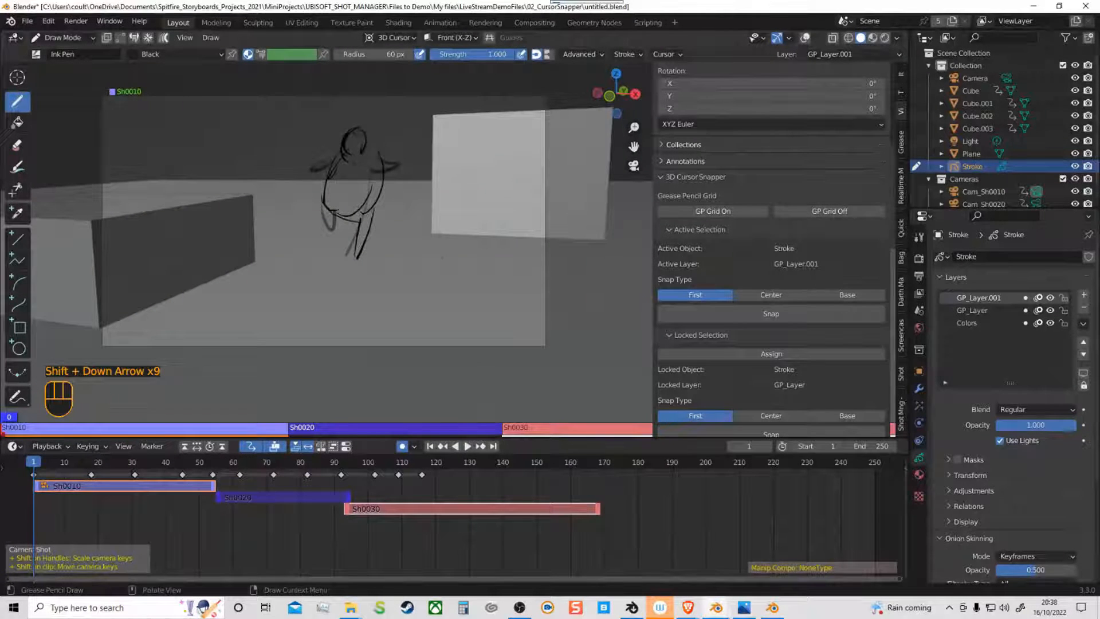
Step: Lower the opacity of GP_Layer so it serves as a faint guide, and make GP_Layer.001 active
{"action": "left_click", "coordinate": [1001, 310]}
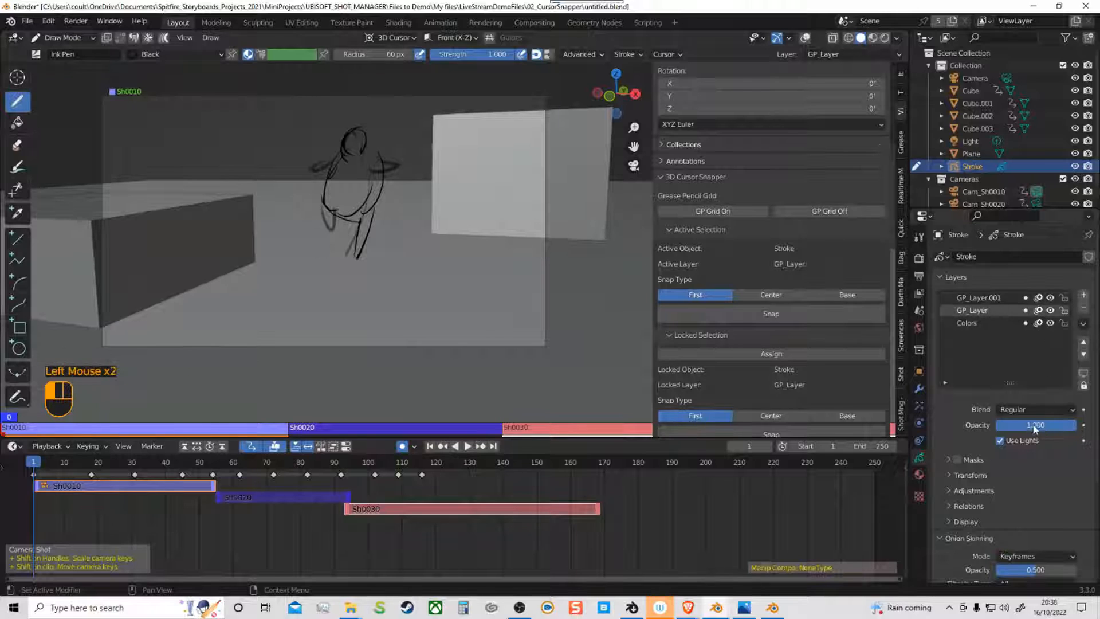
{"action": "left_click_drag", "start_coordinate": [1054, 424], "coordinate": [1001, 433]}
{"action": "left_click", "coordinate": [989, 298]}
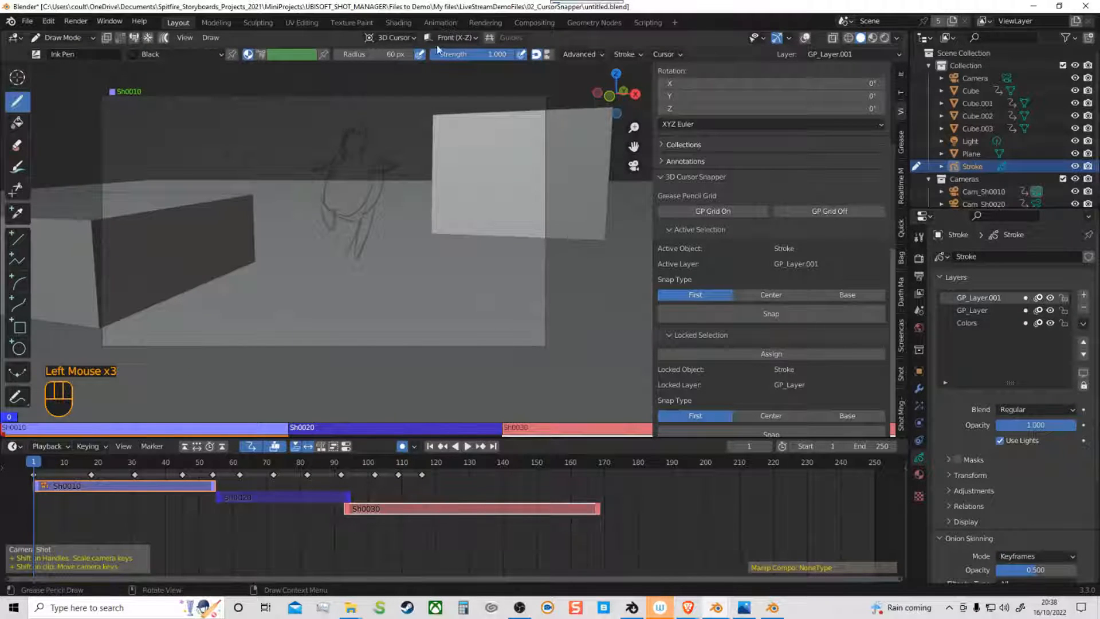
Step: Set the drawing plane to View and draw the figure with a top hat and raised arm at frame 1
{"action": "left_click", "coordinate": [459, 38]}
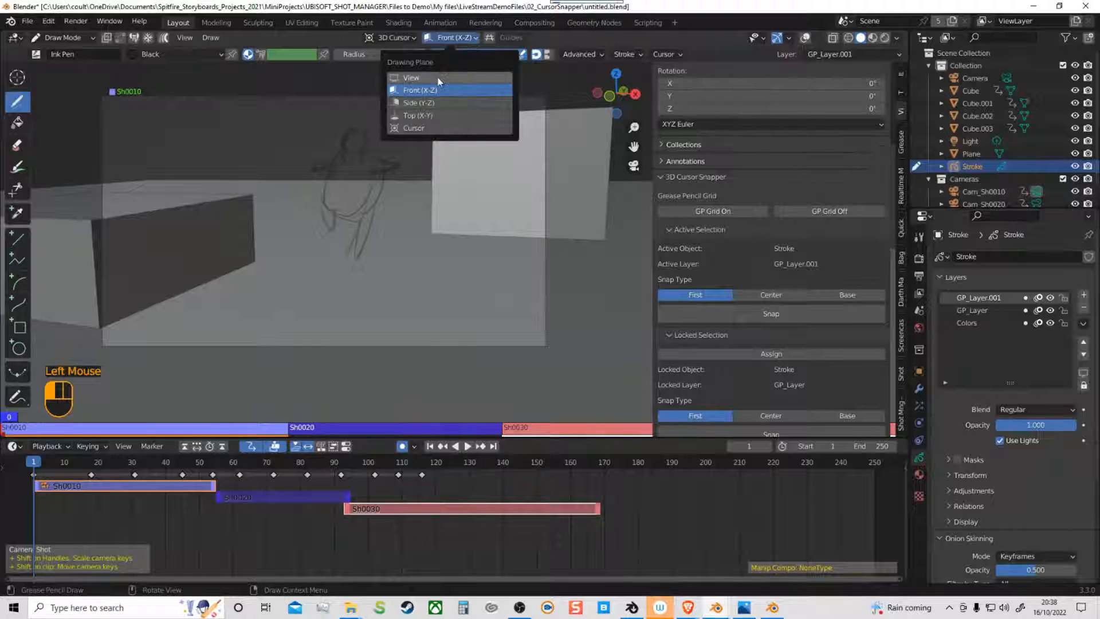
{"action": "left_click", "coordinate": [357, 117]}
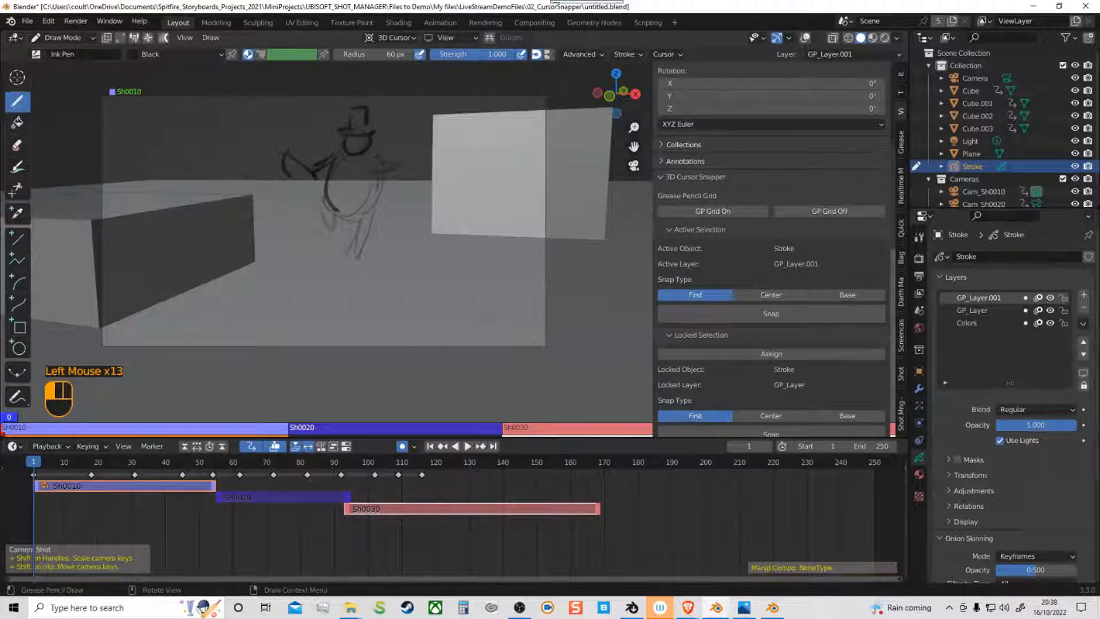
{"action": "left_click_drag", "start_coordinate": [372, 215], "coordinate": [356, 254]}
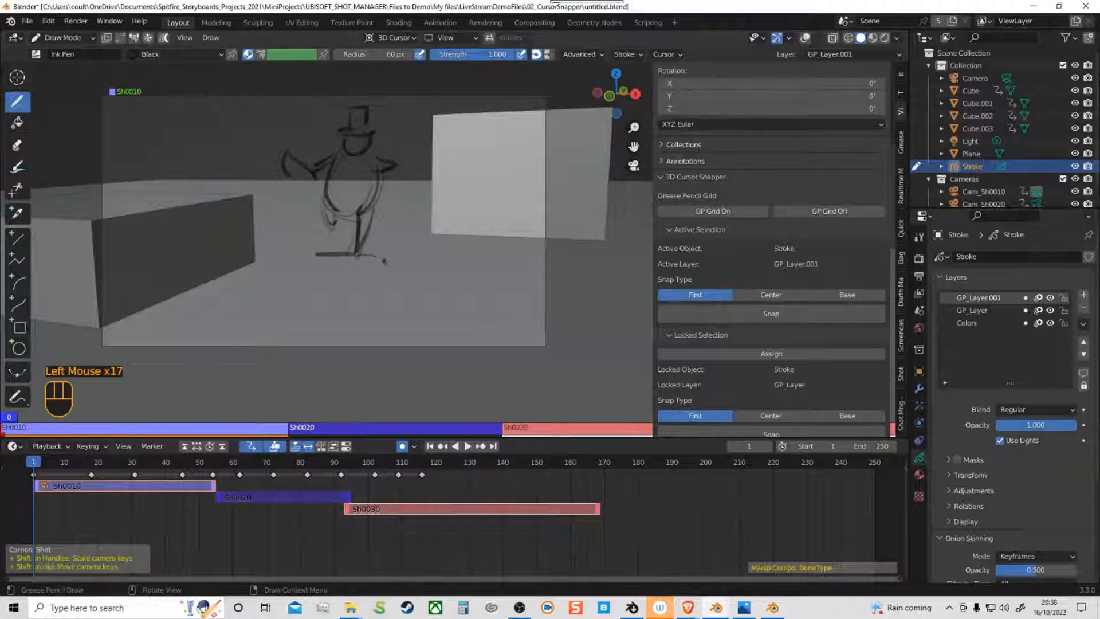
Step: Draw the top-hatted figure holding a cane over the rough pose at frame 18
{"action": "key", "text": "shift+Up"}
{"action": "left_click", "coordinate": [410, 305]}
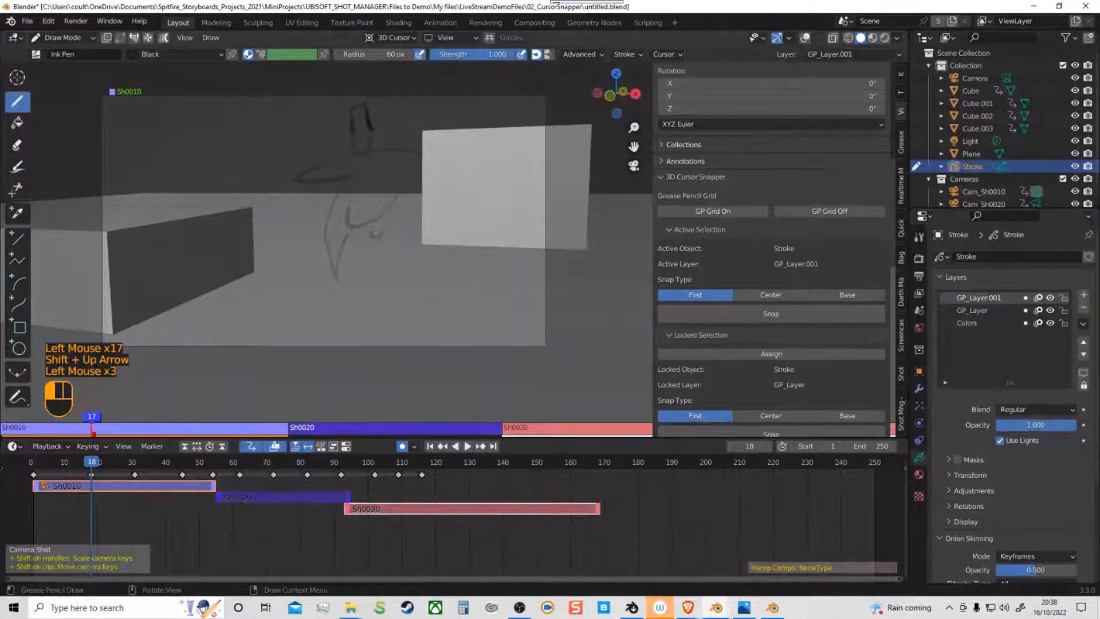
{"action": "left_click_drag", "start_coordinate": [356, 136], "coordinate": [379, 158]}
{"action": "mouse_move", "coordinate": [300, 147]}
{"action": "left_mouse_down"}
{"action": "mouse_move", "coordinate": [296, 173]}
{"action": "mouse_move", "coordinate": [387, 169]}
{"action": "left_mouse_up"}
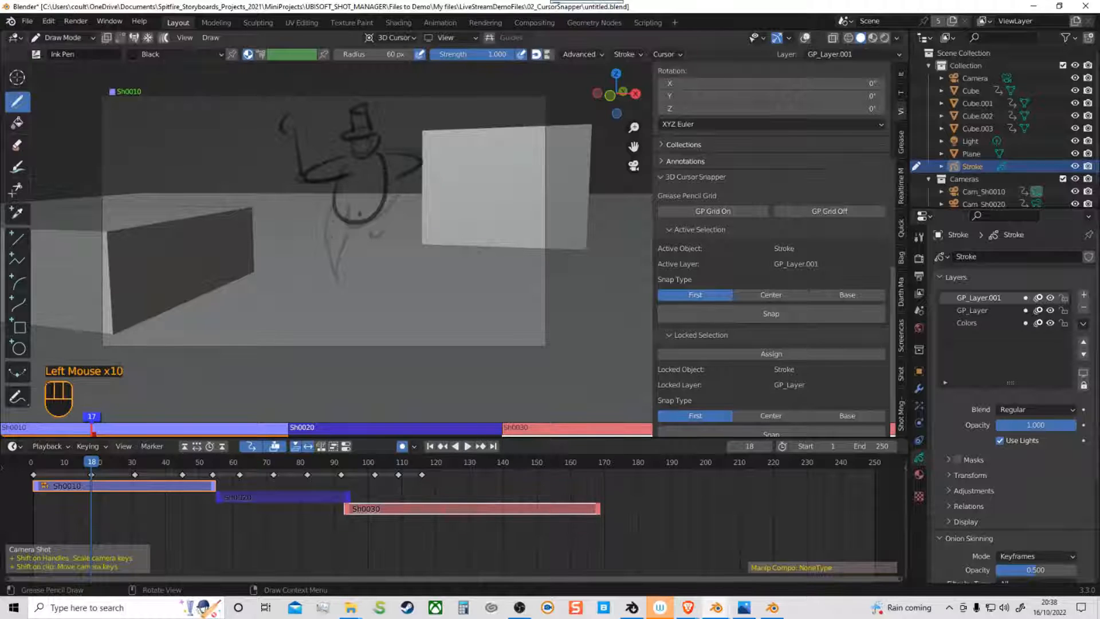
{"action": "left_click_drag", "start_coordinate": [352, 221], "coordinate": [335, 219]}
{"action": "left_click", "coordinate": [378, 271]}
Step: Draw the figure's top hat over the rough pose at frame 31
{"action": "key", "text": "shift+Up"}
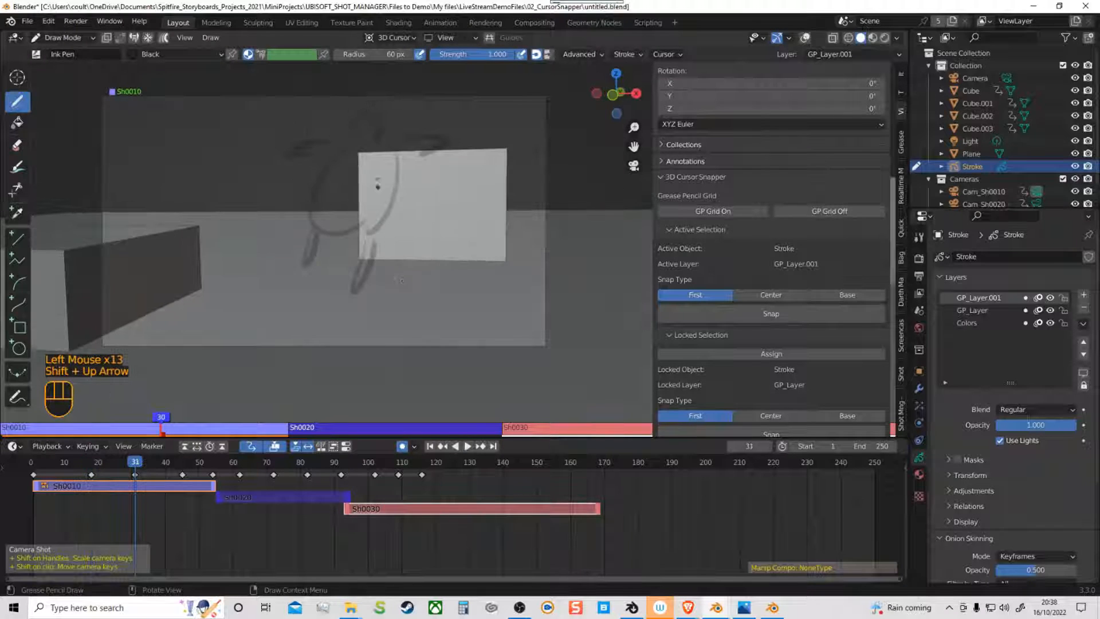
{"action": "left_click_drag", "start_coordinate": [362, 113], "coordinate": [351, 116]}
{"action": "left_click_drag", "start_coordinate": [350, 115], "coordinate": [392, 115]}
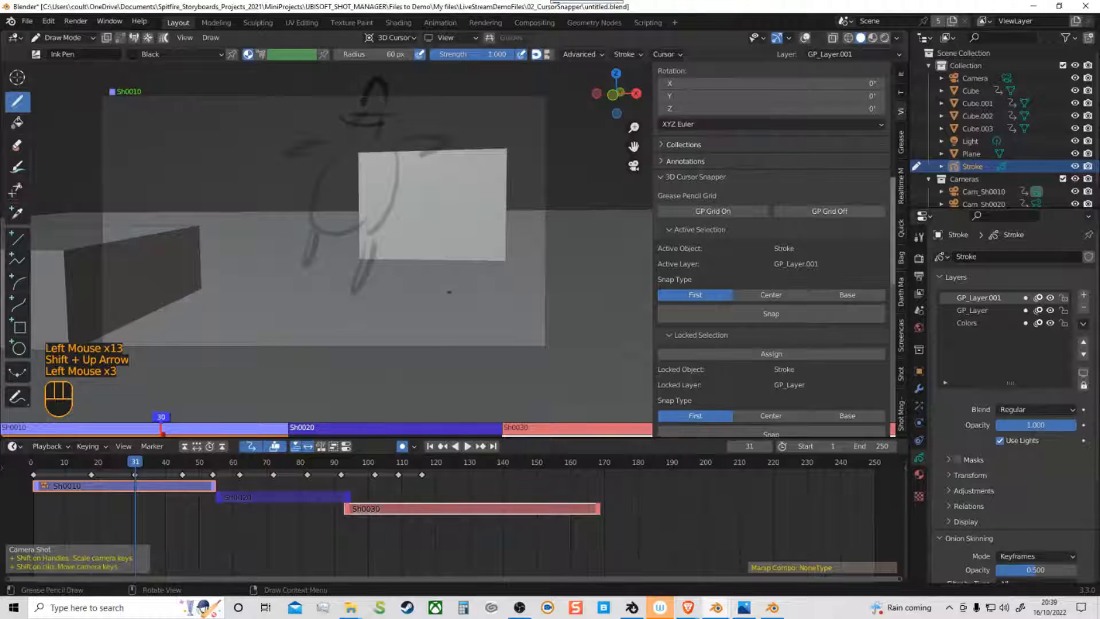
Step: Flip through the drawing keyframes on GP_Layer.001 and scrub through the figure's action in shots Sh0010 and Sh0020
{"action": "key", "text": "shift+Down"}
{"action": "key", "text": "shift+Down"}
{"action": "key", "text": "shift+Down"}
{"action": "key", "text": "shift+Up"}
{"action": "key", "text": "shift+Up"}
{"action": "key", "text": "shift+Up"}
{"action": "left_click_drag", "start_coordinate": [148, 469], "coordinate": [349, 480]}
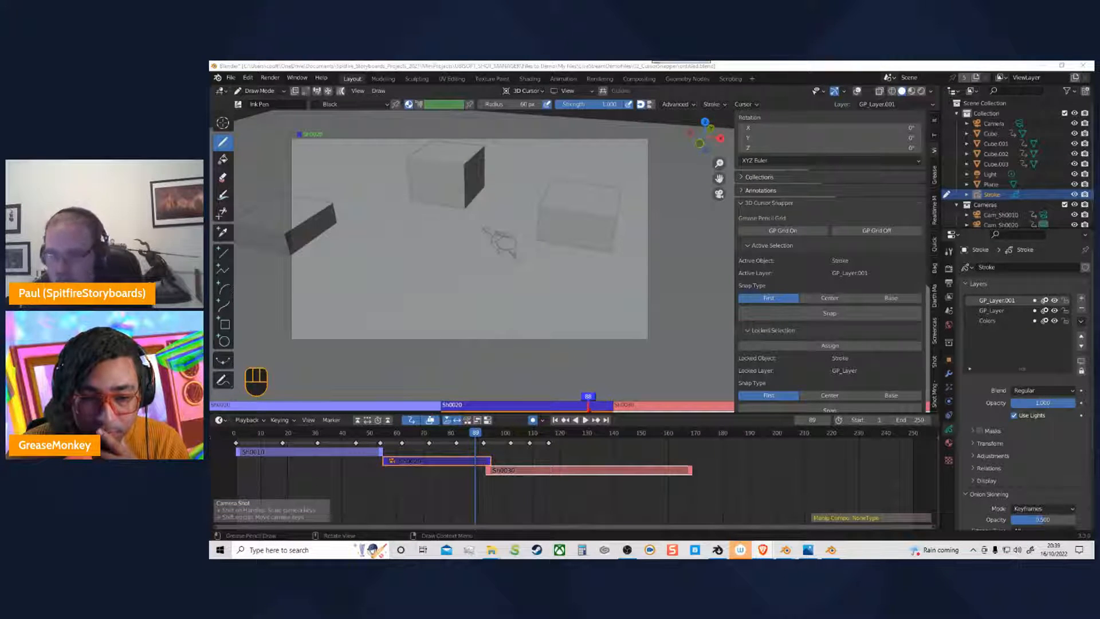
{"action": "left_click_drag", "start_coordinate": [476, 440], "coordinate": [352, 456]}
{"action": "left_click_drag", "start_coordinate": [356, 456], "coordinate": [440, 471]}
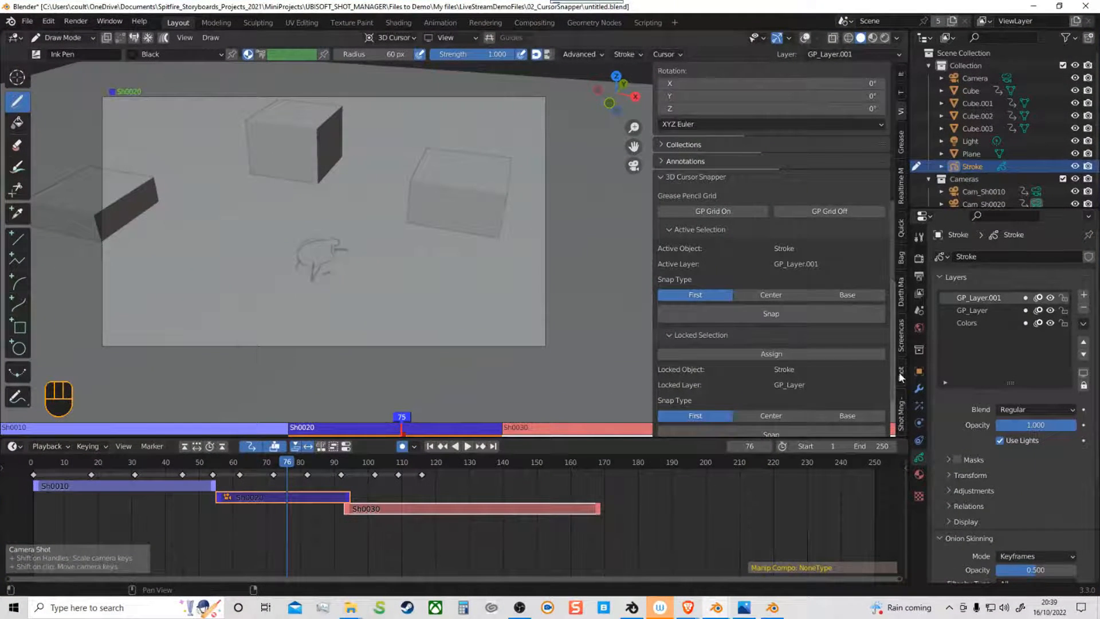
Step: Add shot Sh0040 starting at frame 76 with a new camera aligned to the view, and trim its end to frame 108
{"action": "left_click", "coordinate": [902, 378]}
{"action": "left_click", "coordinate": [879, 197]}
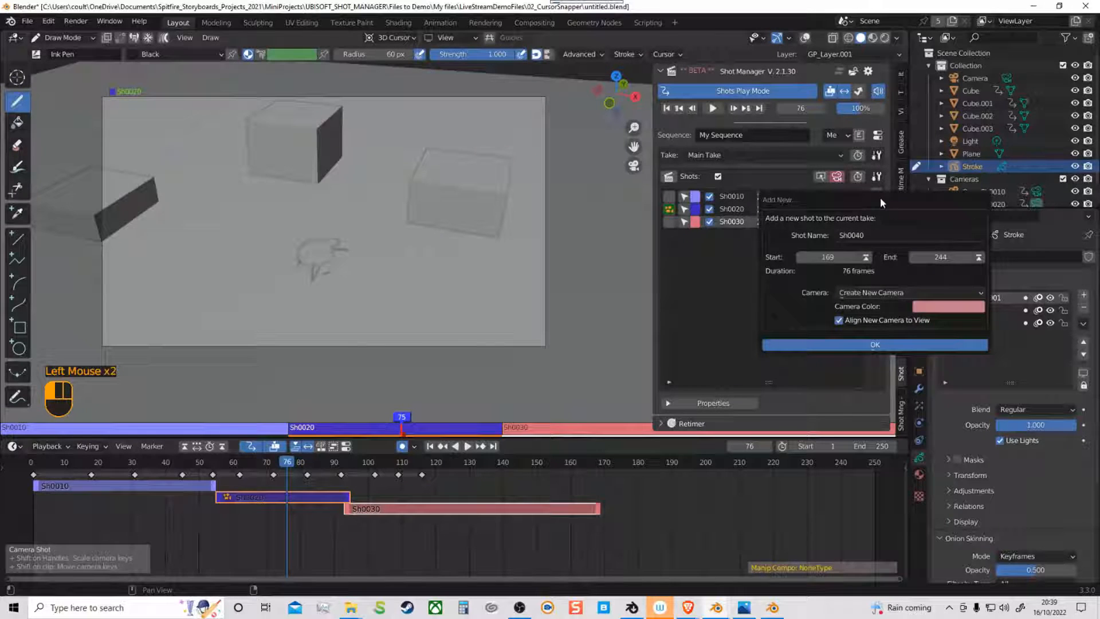
{"action": "left_click", "coordinate": [866, 256]}
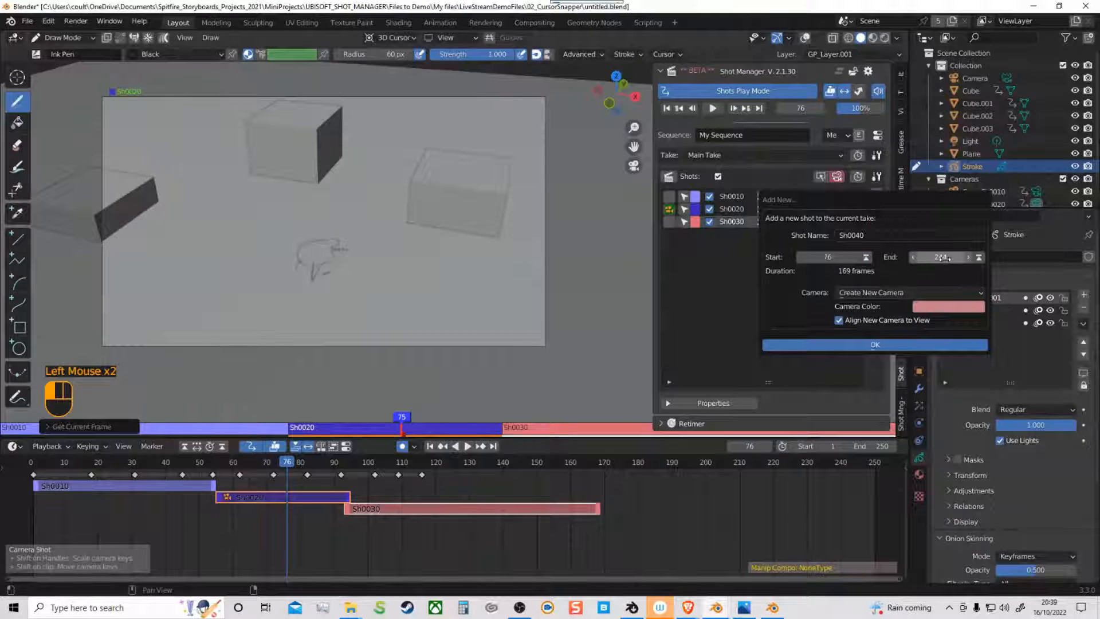
{"action": "left_click", "coordinate": [946, 258]}
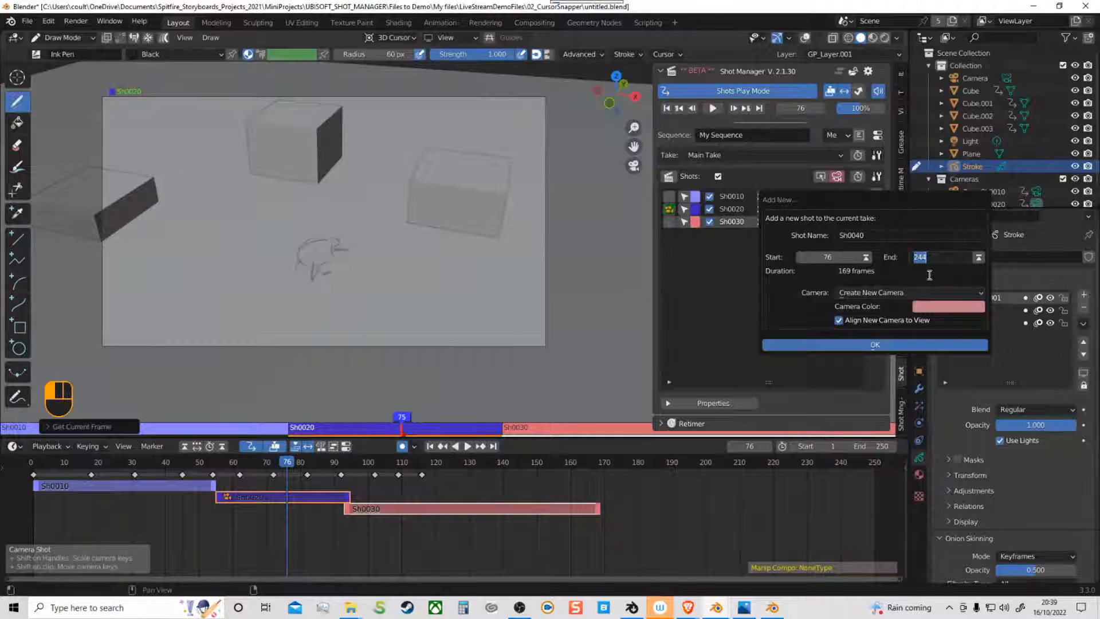
{"action": "type", "text": "140"}
{"action": "left_click", "coordinate": [878, 345]}
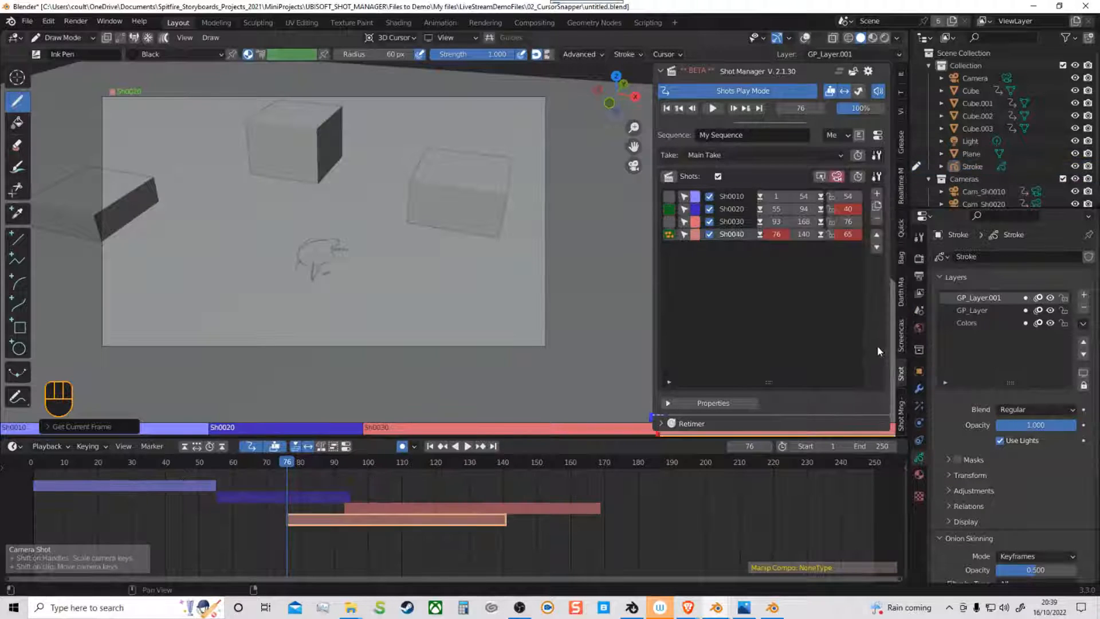
{"action": "left_click_drag", "start_coordinate": [505, 522], "coordinate": [399, 529]}
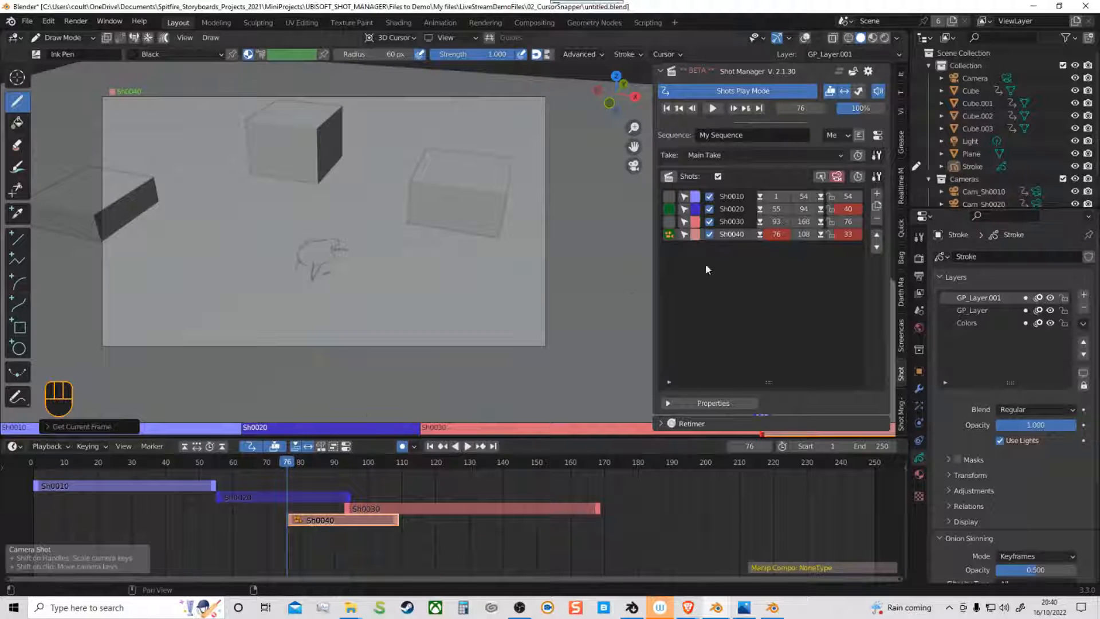
Step: Animate the Sh0040 camera by framing the figure in close-up at frame 76 and reframing it around frame 92
{"action": "left_click", "coordinate": [684, 234]}
{"action": "middle_click_drag", "start_coordinate": [373, 326], "coordinate": [345, 219], "text": "shift"}
{"action": "middle_click_drag", "start_coordinate": [341, 204], "coordinate": [380, 298], "text": "shift"}
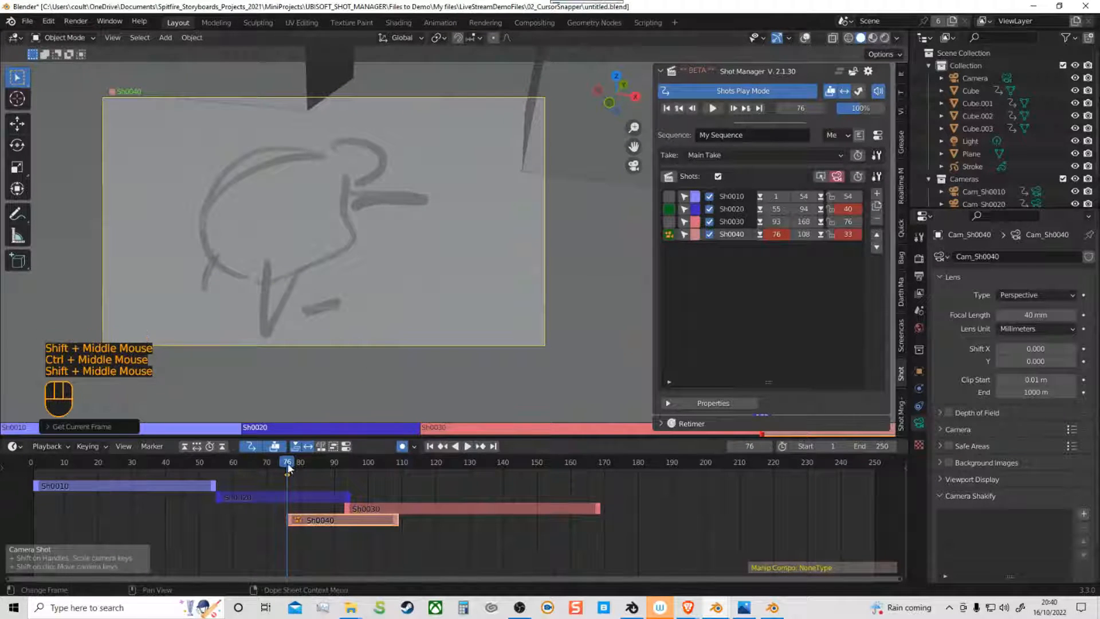
{"action": "left_click", "coordinate": [314, 456]}
{"action": "key", "text": "space"}
{"action": "key", "text": "space"}
{"action": "middle_click_drag", "start_coordinate": [362, 380], "coordinate": [401, 321]}
Step: Play back the shots from frame 60 in Sh0020 to check the cut to the following shot
{"action": "left_click_drag", "start_coordinate": [341, 462], "coordinate": [256, 462]}
{"action": "left_click", "coordinate": [218, 521]}
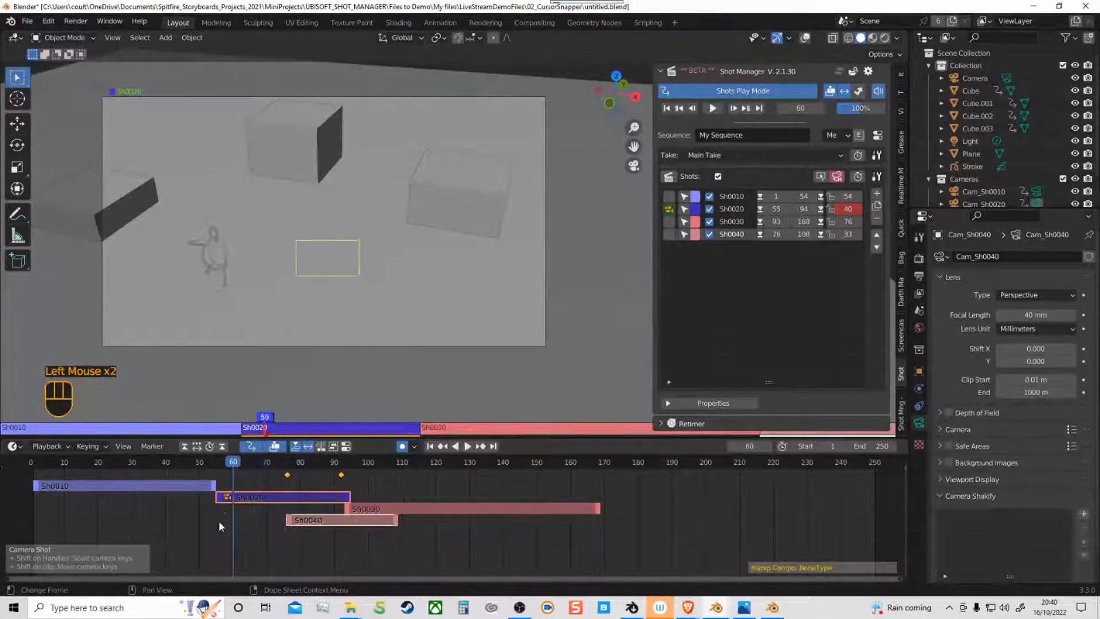
{"action": "key", "text": "space"}
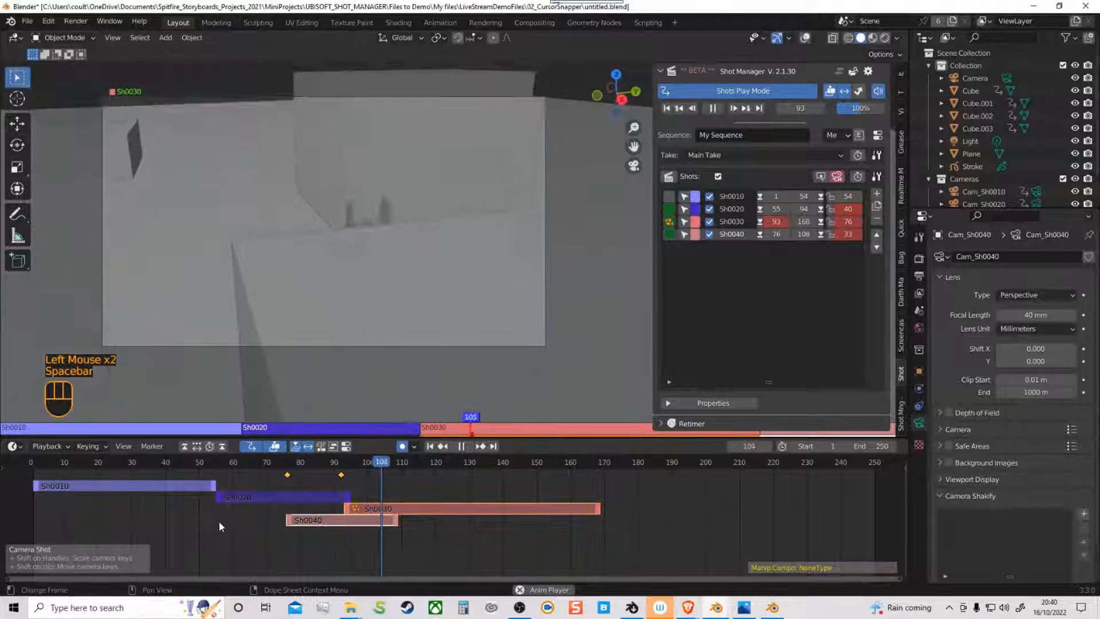
{"action": "key", "text": "space"}
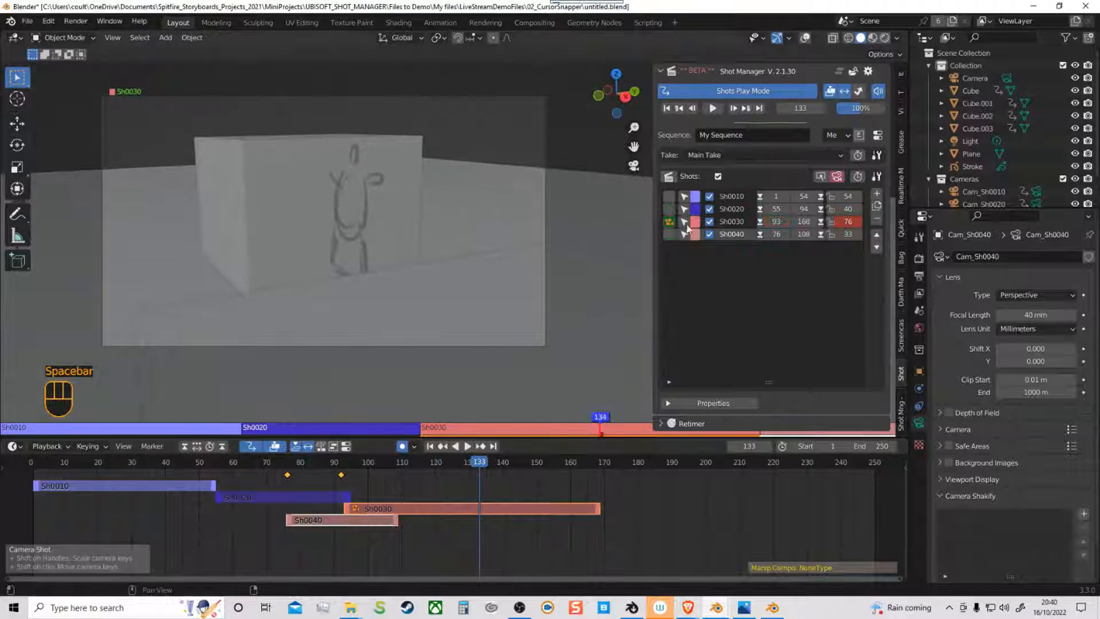
Step: Move shot Sh0040 ahead of Sh0030 in the shot order and play across its cut with Sh0020
{"action": "left_click", "coordinate": [876, 235]}
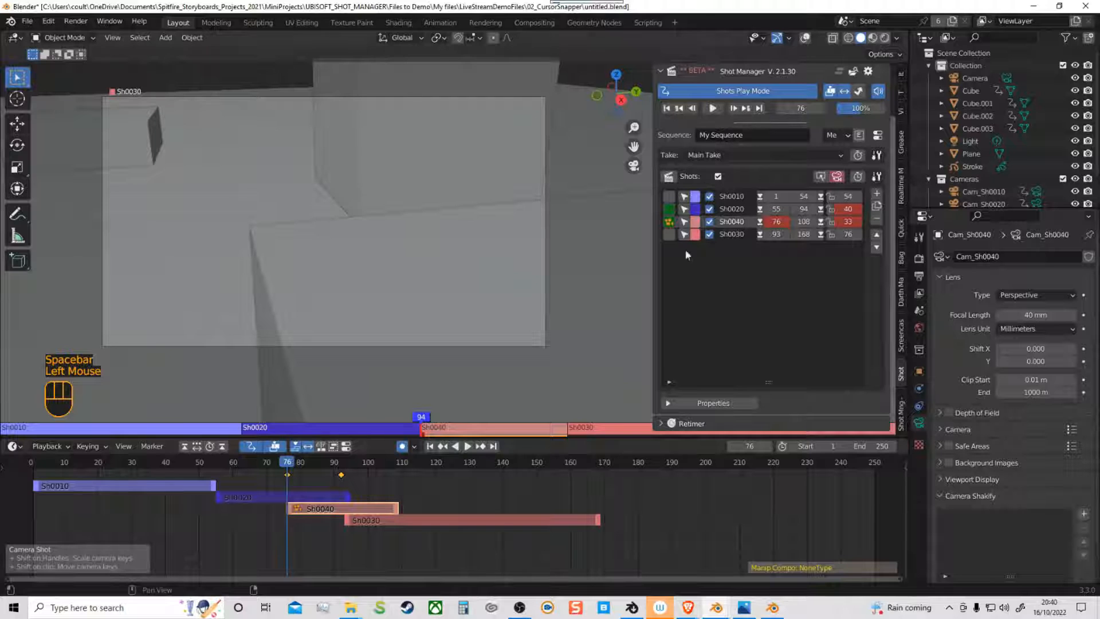
{"action": "left_click", "coordinate": [304, 460]}
{"action": "key", "text": "space"}
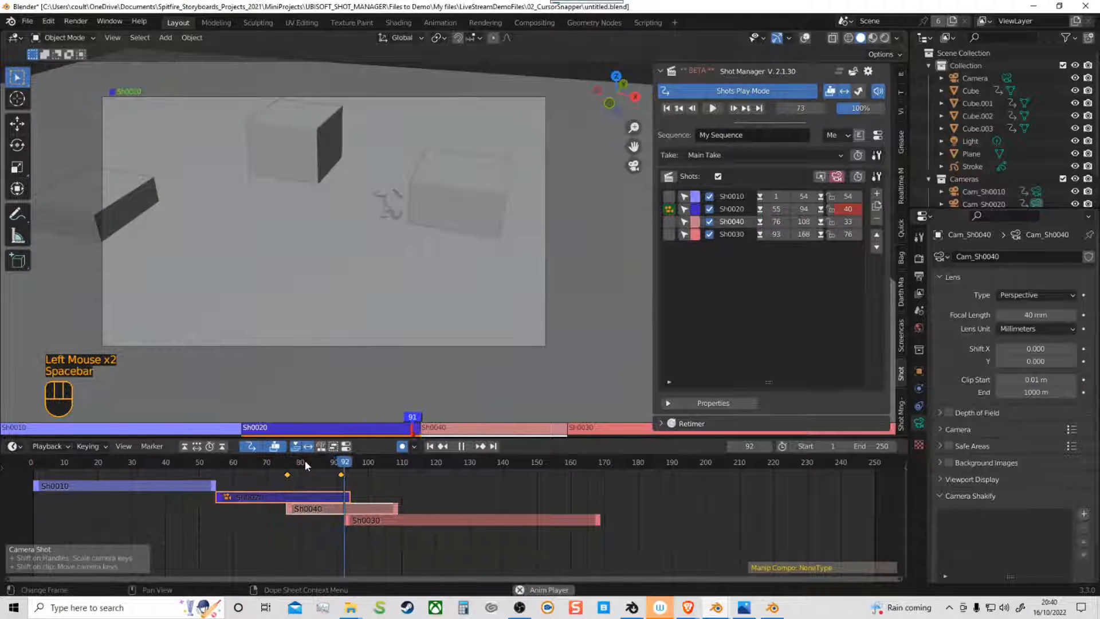
{"action": "key", "text": "space"}
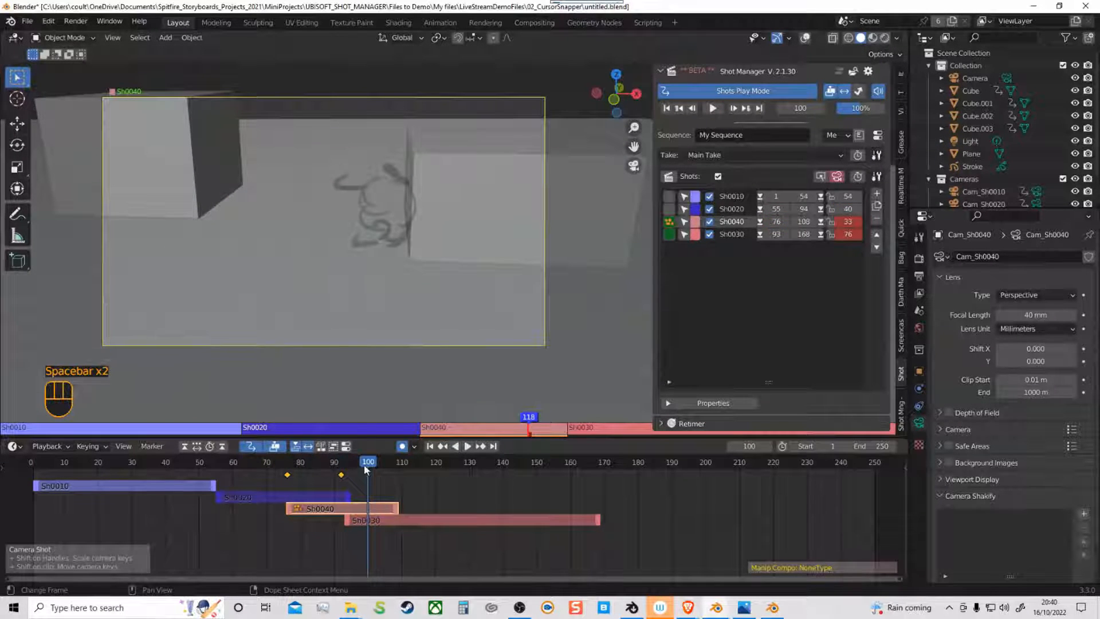
{"action": "left_click_drag", "start_coordinate": [367, 469], "coordinate": [299, 472]}
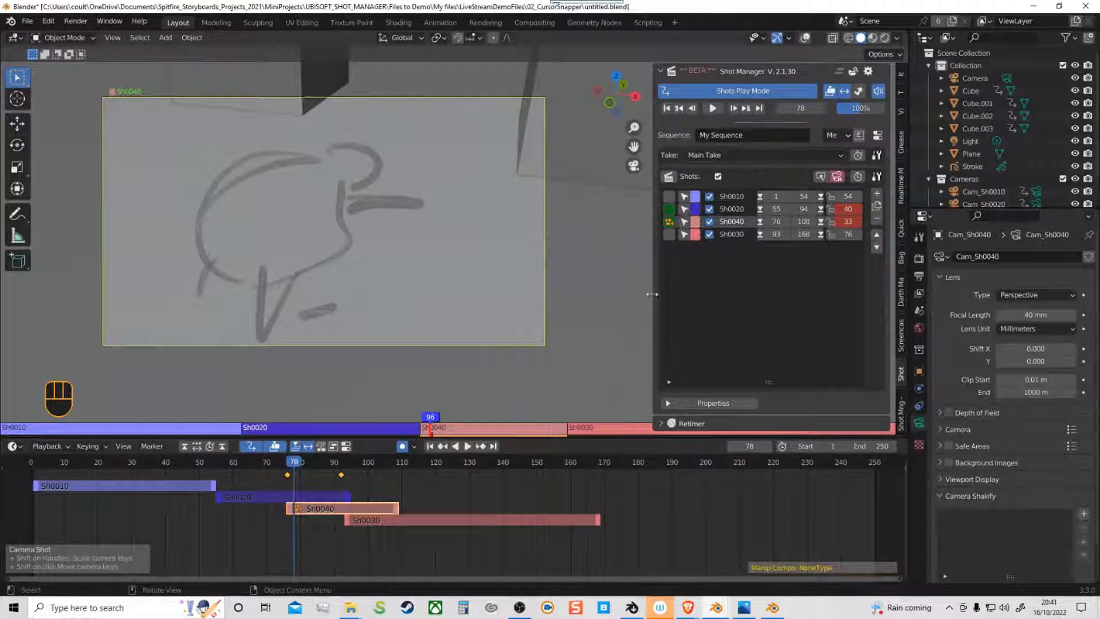
Step: Turn on Shot Manager's Storyboard feature for takes and shots, and save the file
{"action": "left_click", "coordinate": [868, 71]}
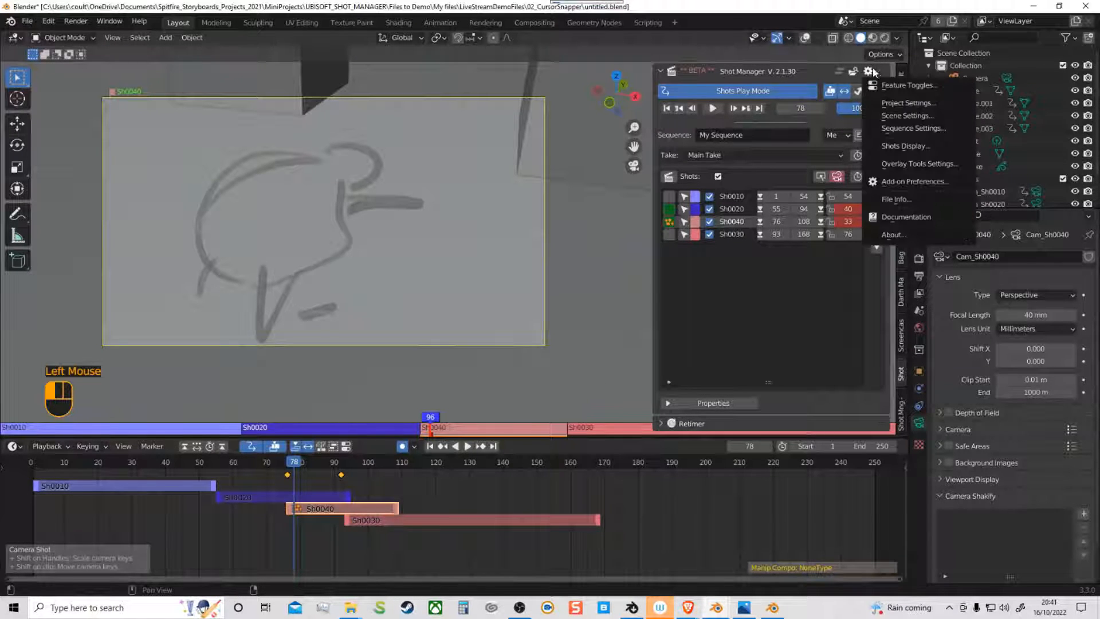
{"action": "left_click", "coordinate": [910, 86]}
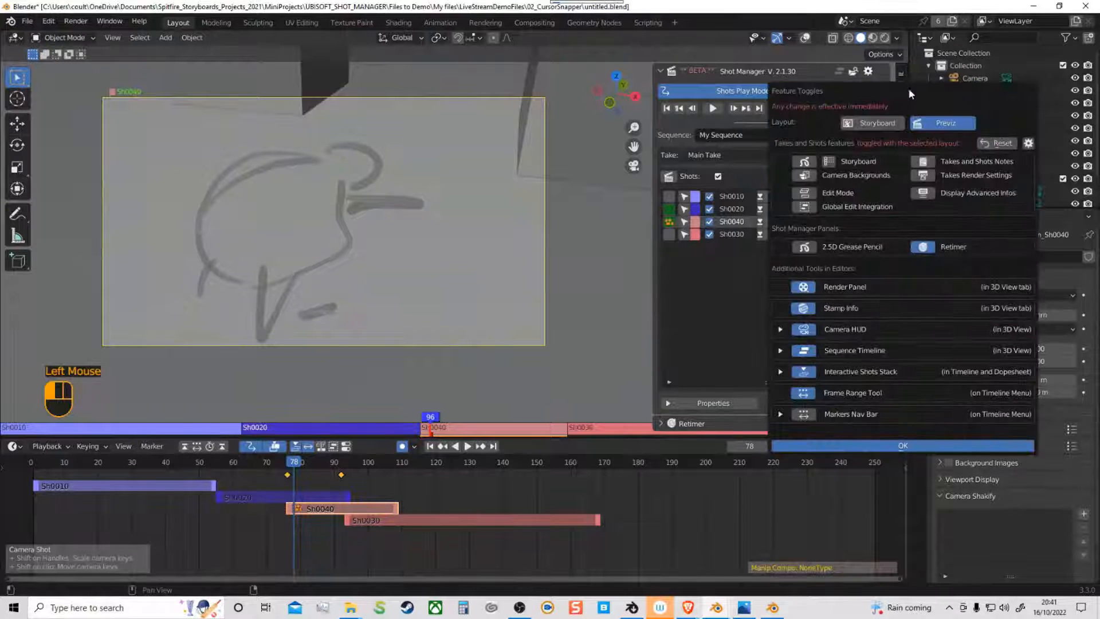
{"action": "left_click", "coordinate": [804, 161]}
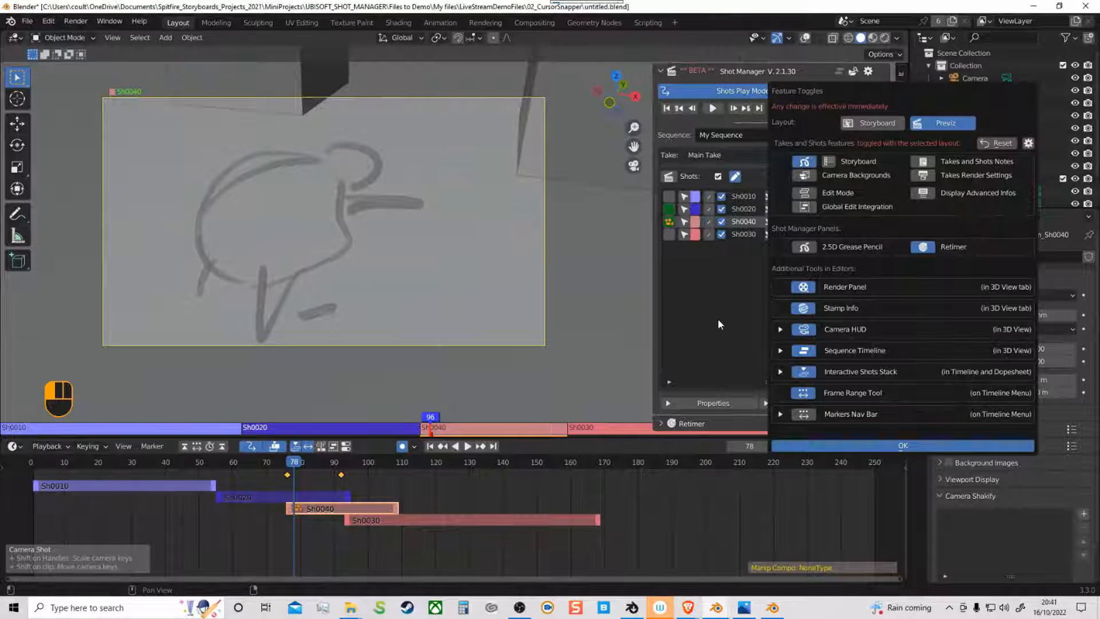
{"action": "key", "text": "ctrl+s"}
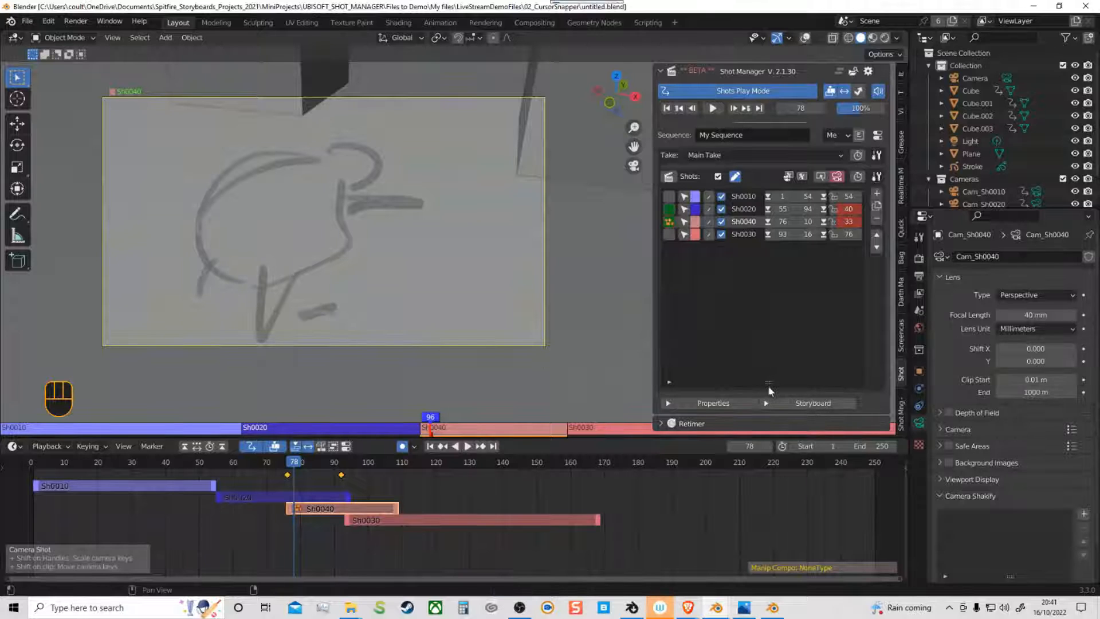
Step: Add a storyboard frame to shot Sh0040 and lower its canvas opacity to 0.32
{"action": "left_click_drag", "start_coordinate": [769, 382], "coordinate": [768, 265]}
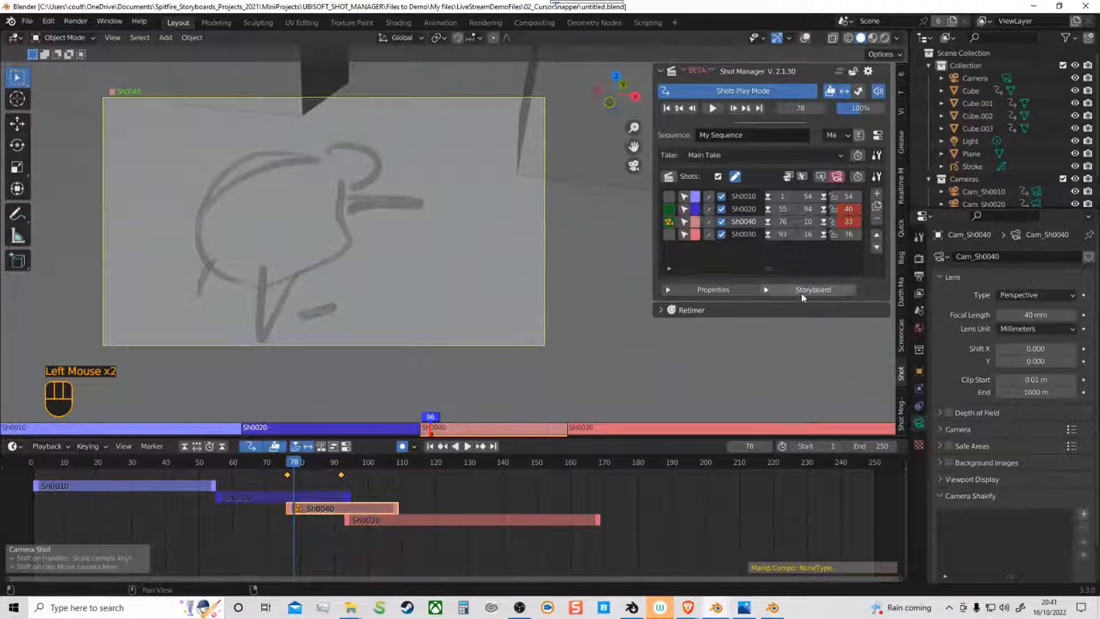
{"action": "left_click", "coordinate": [774, 291]}
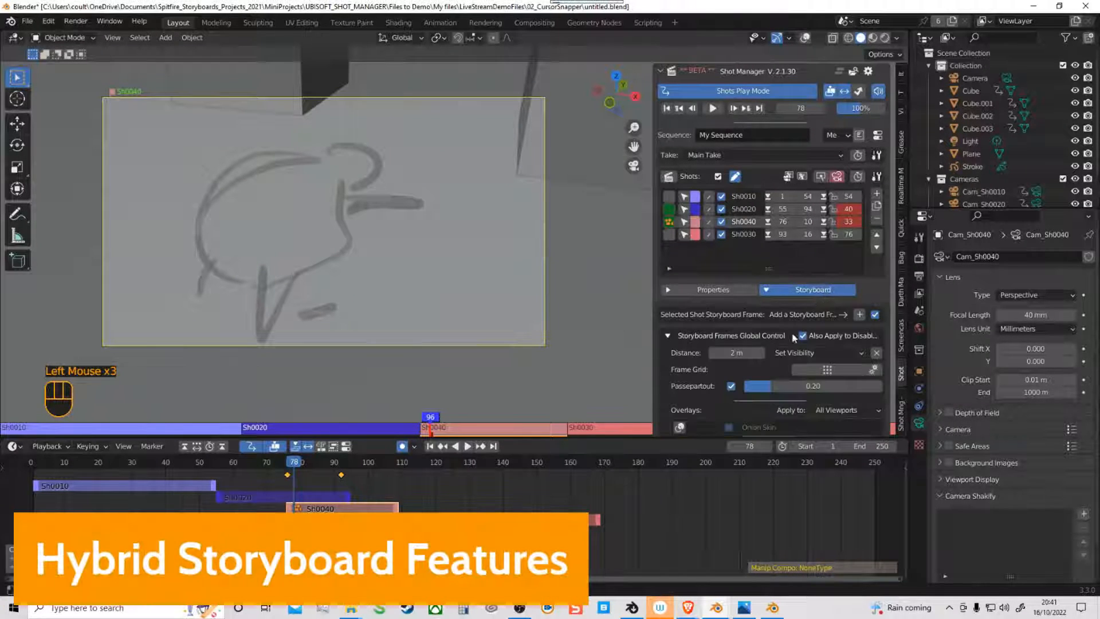
{"action": "scroll", "coordinate": [774, 374], "scroll_direction": "down", "scroll_amount": 2}
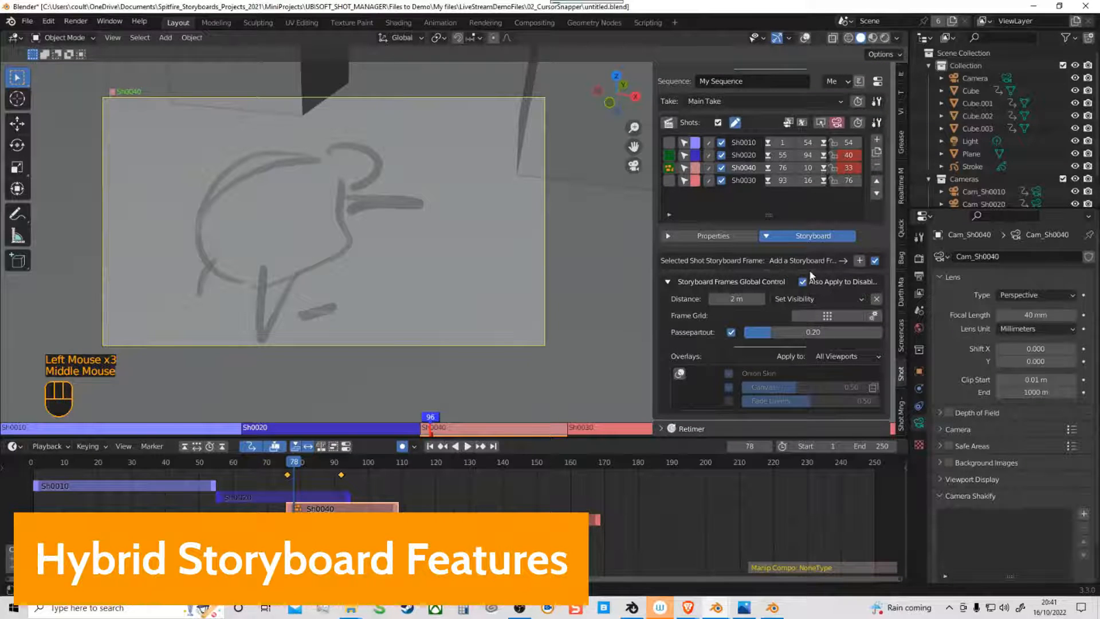
{"action": "left_click", "coordinate": [859, 261]}
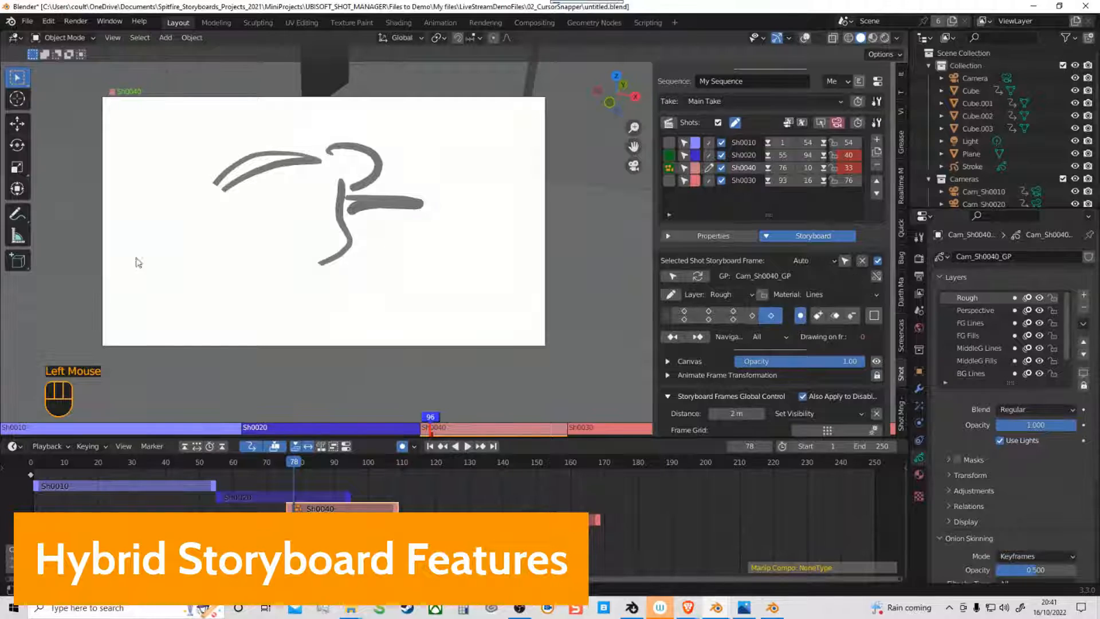
{"action": "mouse_move", "coordinate": [842, 362]}
{"action": "left_mouse_down"}
{"action": "mouse_move", "coordinate": [745, 368]}
{"action": "mouse_move", "coordinate": [785, 367]}
{"action": "left_mouse_up"}
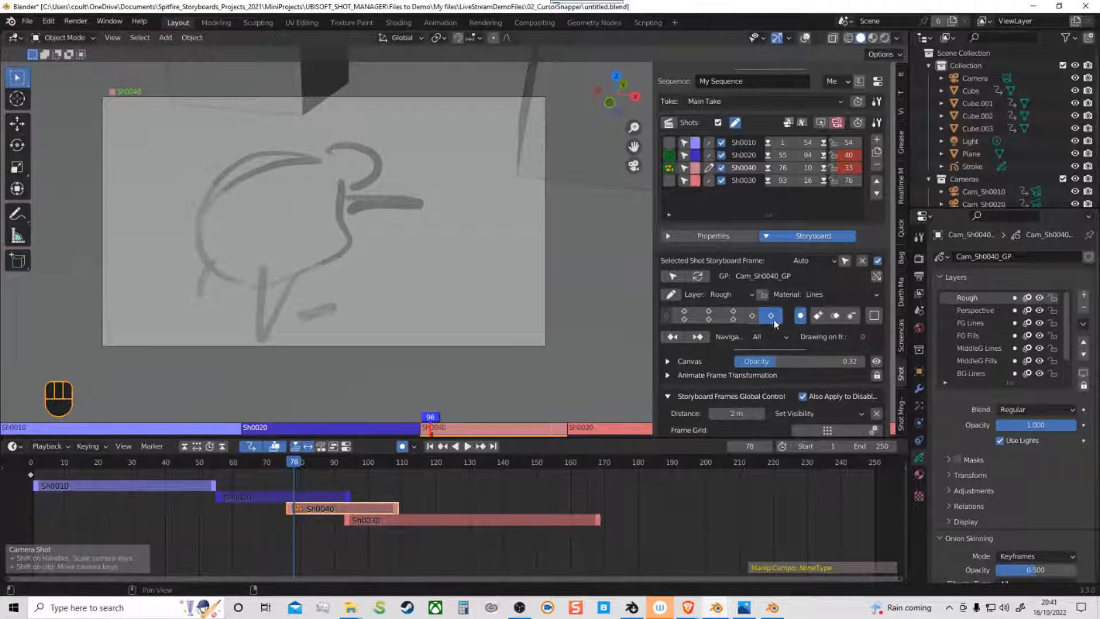
Step: Sketch a rough top hat above the figure's head on the Rough layer of Sh0040's storyboard frame at frame 78
{"action": "left_click", "coordinate": [671, 294]}
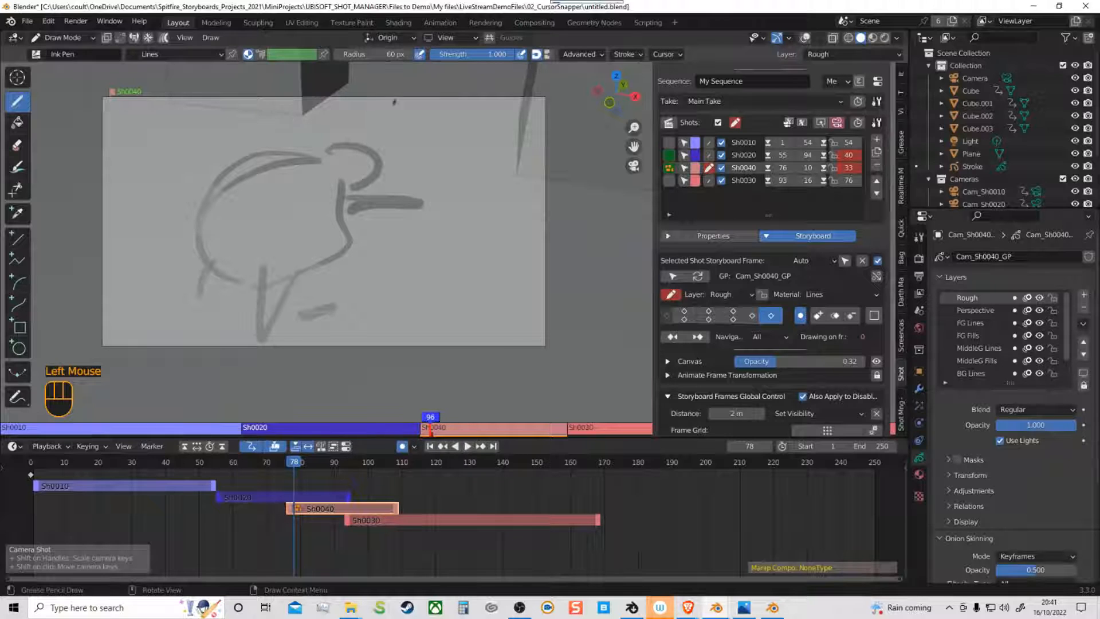
{"action": "mouse_move", "coordinate": [336, 127]}
{"action": "left_mouse_down"}
{"action": "mouse_move", "coordinate": [333, 140]}
{"action": "mouse_move", "coordinate": [387, 110]}
{"action": "left_mouse_up"}
{"action": "left_click_drag", "start_coordinate": [384, 114], "coordinate": [376, 151]}
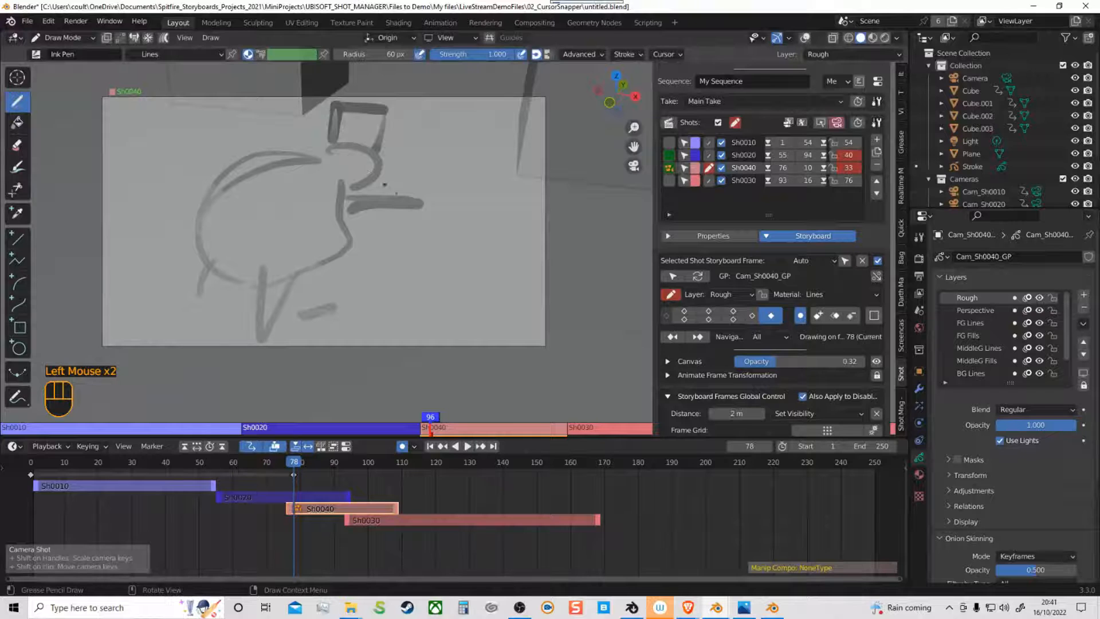
Step: Set the brush radius to 19 px without pressure-based strength, and ink the figure's top hat, head and outstretched hand
{"action": "key", "text": "f"}
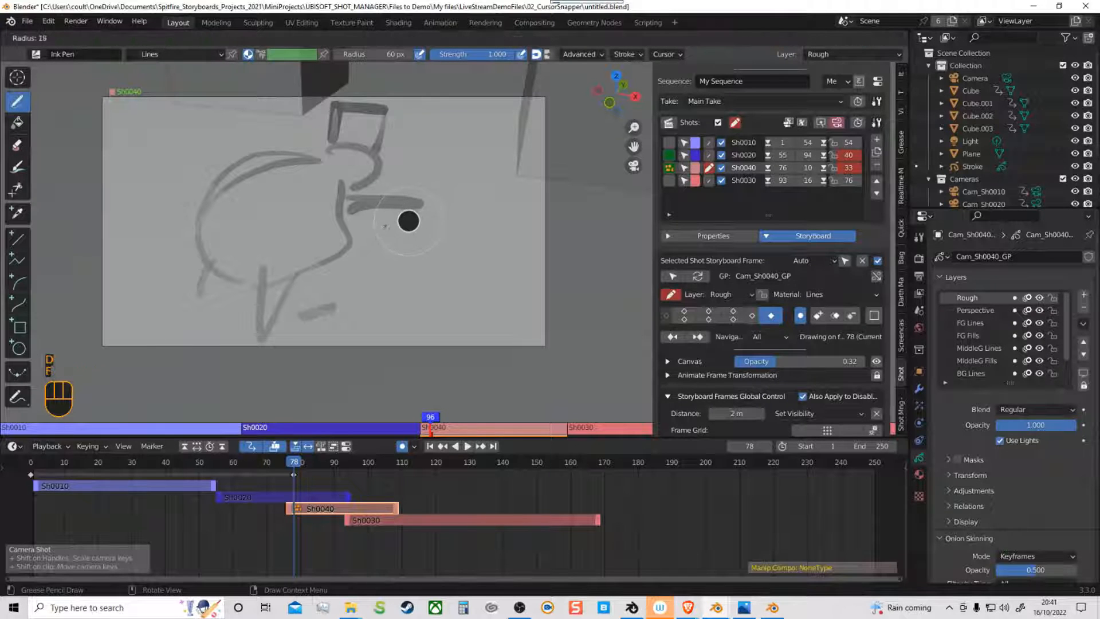
{"action": "left_click", "coordinate": [385, 227]}
{"action": "left_click_drag", "start_coordinate": [310, 140], "coordinate": [406, 157]}
{"action": "left_click", "coordinate": [521, 55]}
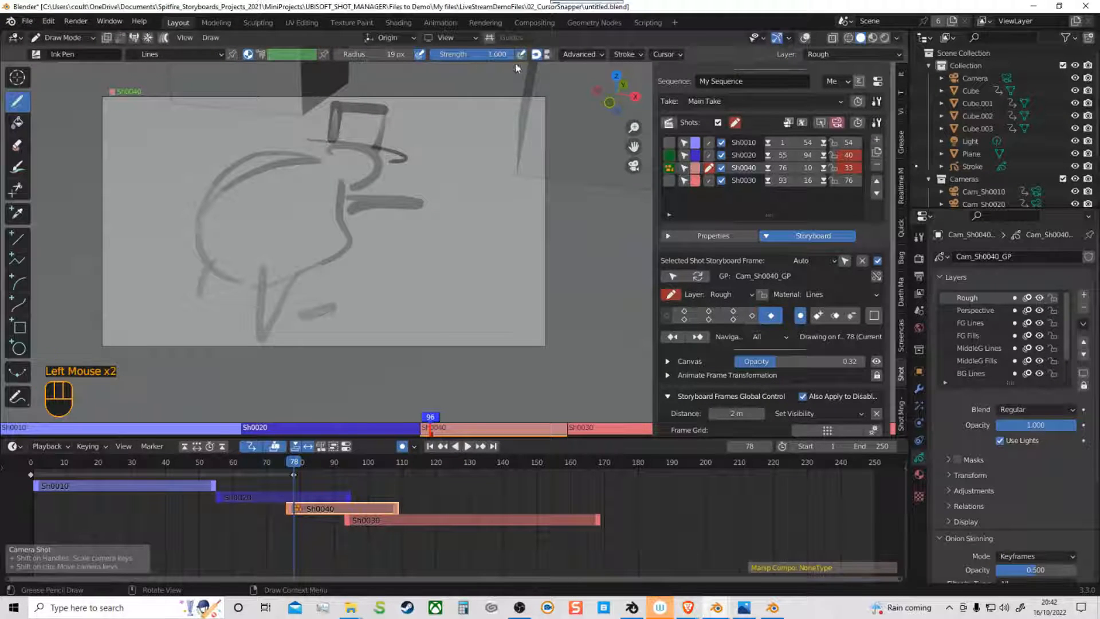
{"action": "mouse_move", "coordinate": [306, 139]}
{"action": "left_mouse_down"}
{"action": "mouse_move", "coordinate": [372, 146]}
{"action": "mouse_move", "coordinate": [373, 164]}
{"action": "left_mouse_up"}
{"action": "left_click_drag", "start_coordinate": [391, 104], "coordinate": [383, 147]}
{"action": "mouse_move", "coordinate": [337, 98]}
{"action": "left_mouse_down"}
{"action": "mouse_move", "coordinate": [393, 105]}
{"action": "mouse_move", "coordinate": [334, 140]}
{"action": "left_mouse_up"}
{"action": "mouse_move", "coordinate": [303, 145]}
{"action": "left_mouse_down"}
{"action": "mouse_move", "coordinate": [326, 149]}
{"action": "mouse_move", "coordinate": [364, 193]}
{"action": "mouse_move", "coordinate": [431, 216]}
{"action": "mouse_move", "coordinate": [370, 224]}
{"action": "left_mouse_up"}
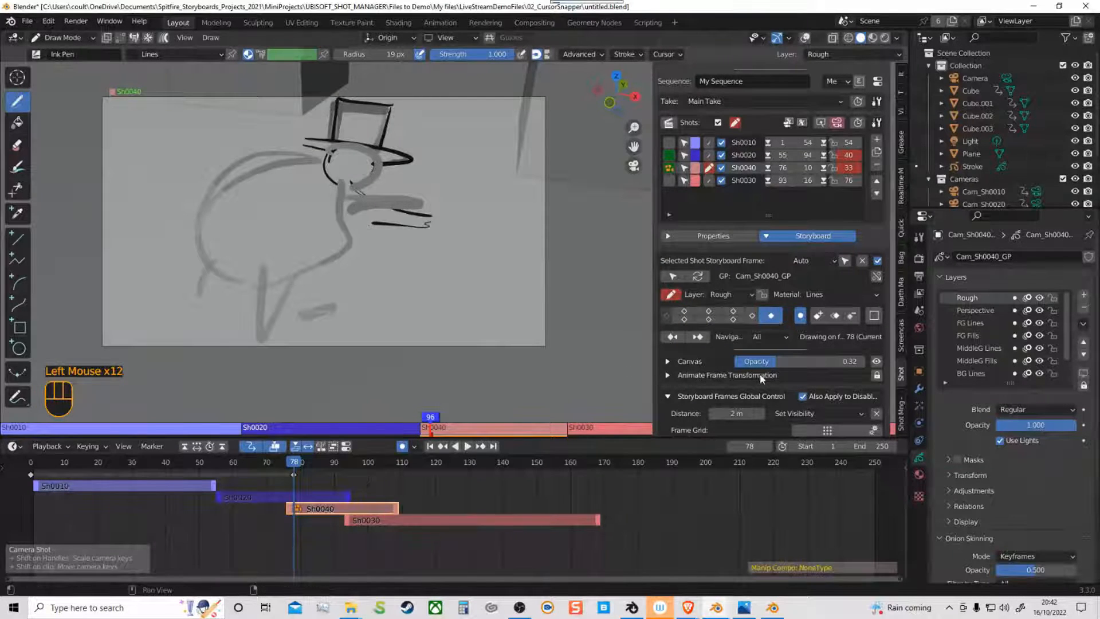
Step: Set the distance of the storyboard frames from the camera to 4.9 m
{"action": "left_click_drag", "start_coordinate": [737, 421], "coordinate": [845, 413]}
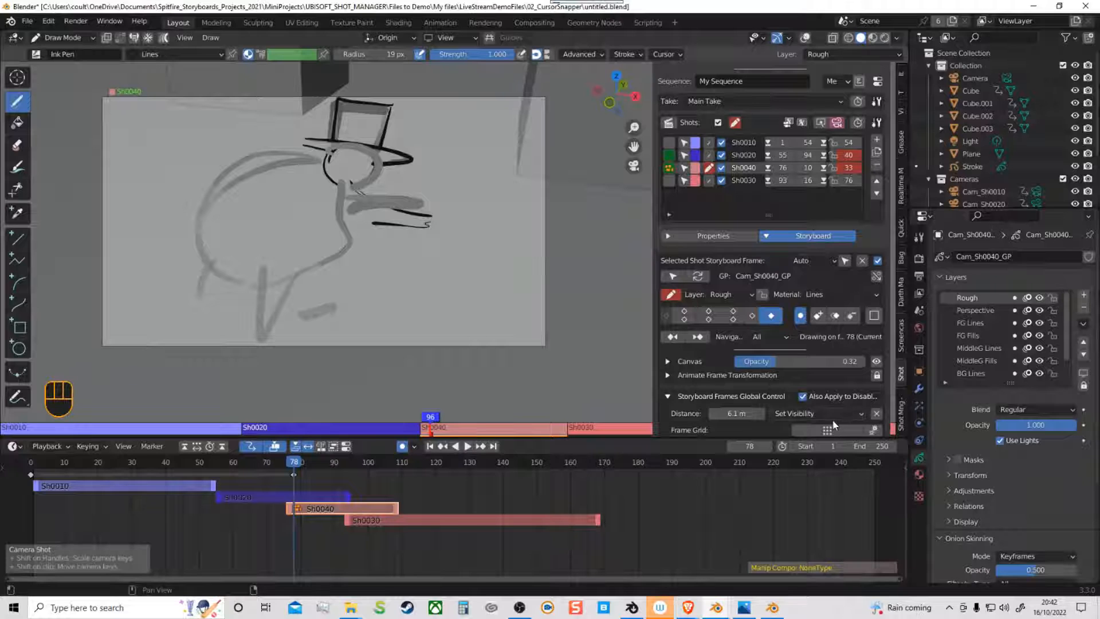
{"action": "left_click_drag", "start_coordinate": [730, 419], "coordinate": [730, 419]}
{"action": "left_click_drag", "start_coordinate": [615, 426], "coordinate": [517, 421]}
{"action": "mouse_move", "coordinate": [739, 415]}
{"action": "left_mouse_down"}
{"action": "mouse_move", "coordinate": [695, 420]}
{"action": "mouse_move", "coordinate": [754, 424]}
{"action": "left_mouse_up"}
{"action": "middle_click_drag", "start_coordinate": [754, 424], "coordinate": [762, 382]}
{"action": "mouse_move", "coordinate": [749, 359]}
{"action": "left_mouse_down"}
{"action": "mouse_move", "coordinate": [715, 360]}
{"action": "mouse_move", "coordinate": [747, 359]}
{"action": "left_mouse_up"}
Step: Ink the figure's round body and both arms over the rough pose at frame 78
{"action": "mouse_move", "coordinate": [317, 165]}
{"action": "left_mouse_down"}
{"action": "mouse_move", "coordinate": [211, 214]}
{"action": "mouse_move", "coordinate": [217, 242]}
{"action": "left_mouse_up"}
{"action": "mouse_move", "coordinate": [220, 197]}
{"action": "left_mouse_down"}
{"action": "mouse_move", "coordinate": [280, 273]}
{"action": "mouse_move", "coordinate": [312, 164]}
{"action": "left_mouse_up"}
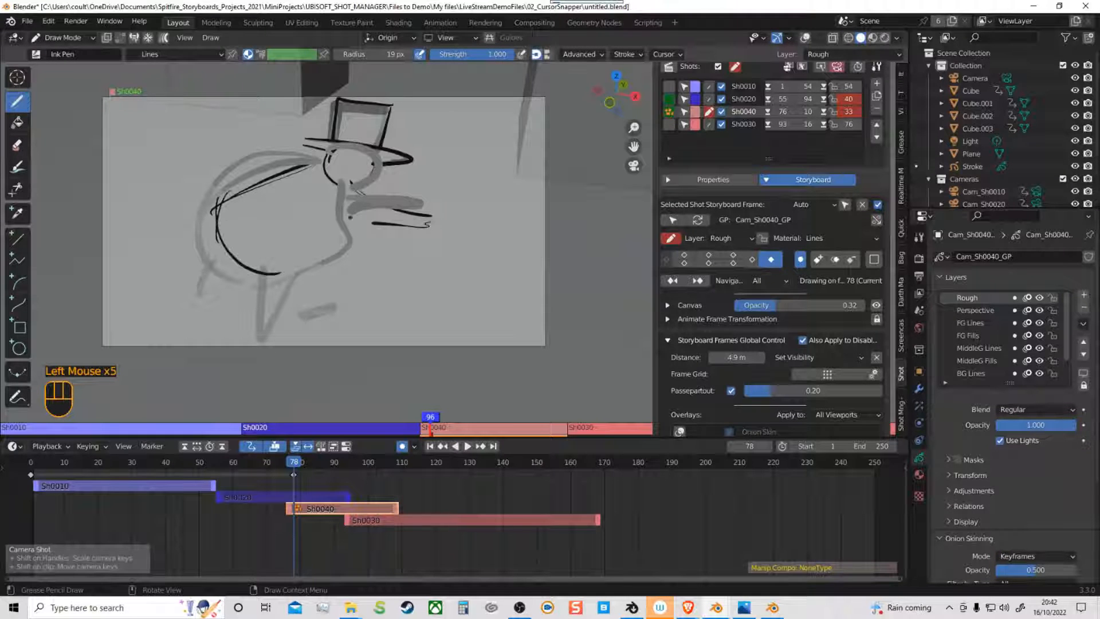
{"action": "left_click_drag", "start_coordinate": [351, 214], "coordinate": [284, 285]}
{"action": "left_click_drag", "start_coordinate": [284, 284], "coordinate": [344, 234]}
{"action": "left_click_drag", "start_coordinate": [347, 201], "coordinate": [446, 227]}
{"action": "left_click_drag", "start_coordinate": [311, 160], "coordinate": [247, 149]}
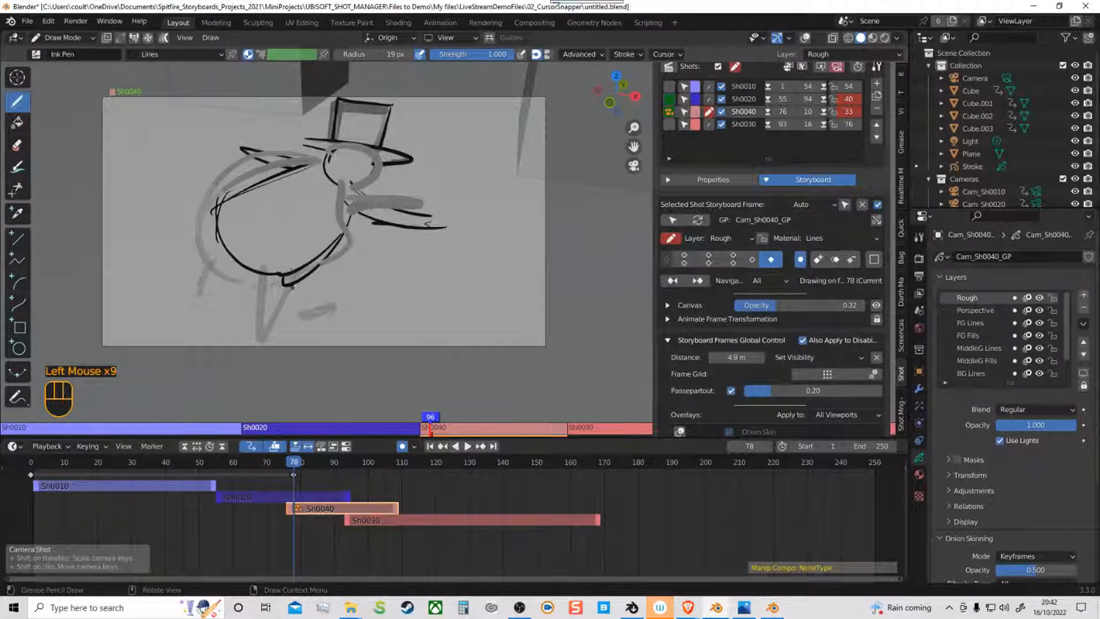
Step: Ink the figure's legs and foot, and add the facial lines, hat band and darker hat outlines
{"action": "mouse_move", "coordinate": [282, 277]}
{"action": "left_mouse_down"}
{"action": "mouse_move", "coordinate": [284, 333]}
{"action": "mouse_move", "coordinate": [299, 331]}
{"action": "left_mouse_up"}
{"action": "left_click_drag", "start_coordinate": [286, 334], "coordinate": [310, 321]}
{"action": "left_click_drag", "start_coordinate": [221, 232], "coordinate": [189, 277]}
{"action": "left_click_drag", "start_coordinate": [220, 250], "coordinate": [184, 289]}
{"action": "left_click_drag", "start_coordinate": [257, 181], "coordinate": [219, 193]}
{"action": "left_click_drag", "start_coordinate": [354, 151], "coordinate": [324, 183]}
{"action": "left_click_drag", "start_coordinate": [341, 110], "coordinate": [335, 141]}
{"action": "left_click_drag", "start_coordinate": [340, 124], "coordinate": [381, 128]}
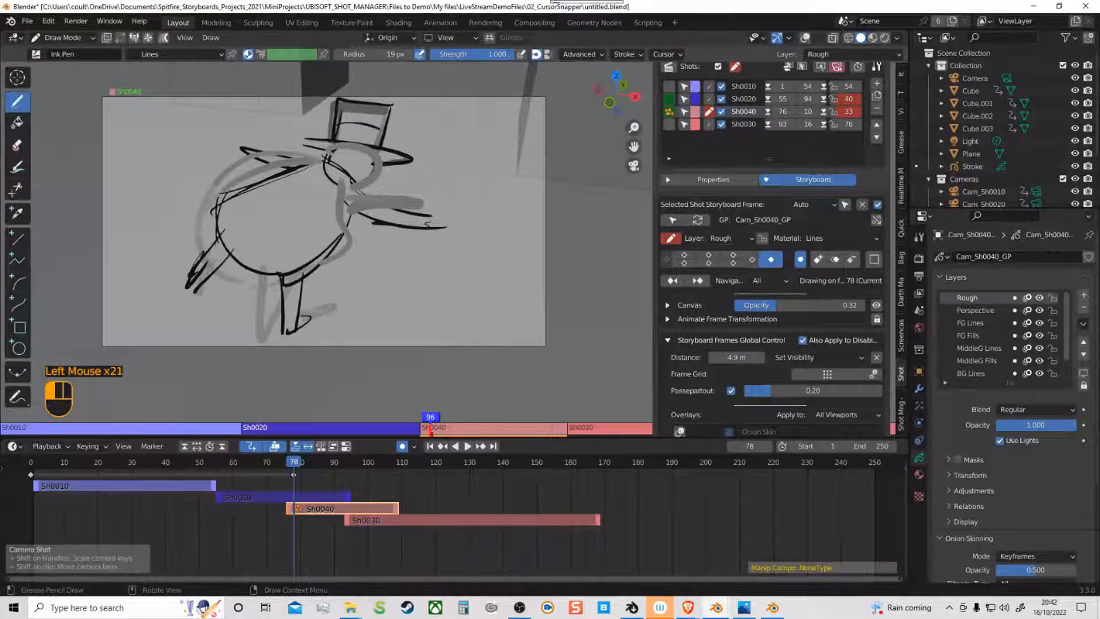
{"action": "mouse_move", "coordinate": [338, 99]}
{"action": "left_mouse_down"}
{"action": "mouse_move", "coordinate": [393, 105]}
{"action": "mouse_move", "coordinate": [382, 143]}
{"action": "left_mouse_up"}
{"action": "left_click_drag", "start_coordinate": [381, 148], "coordinate": [416, 163]}
{"action": "left_click_drag", "start_coordinate": [308, 144], "coordinate": [359, 183]}
{"action": "left_click_drag", "start_coordinate": [354, 181], "coordinate": [366, 194]}
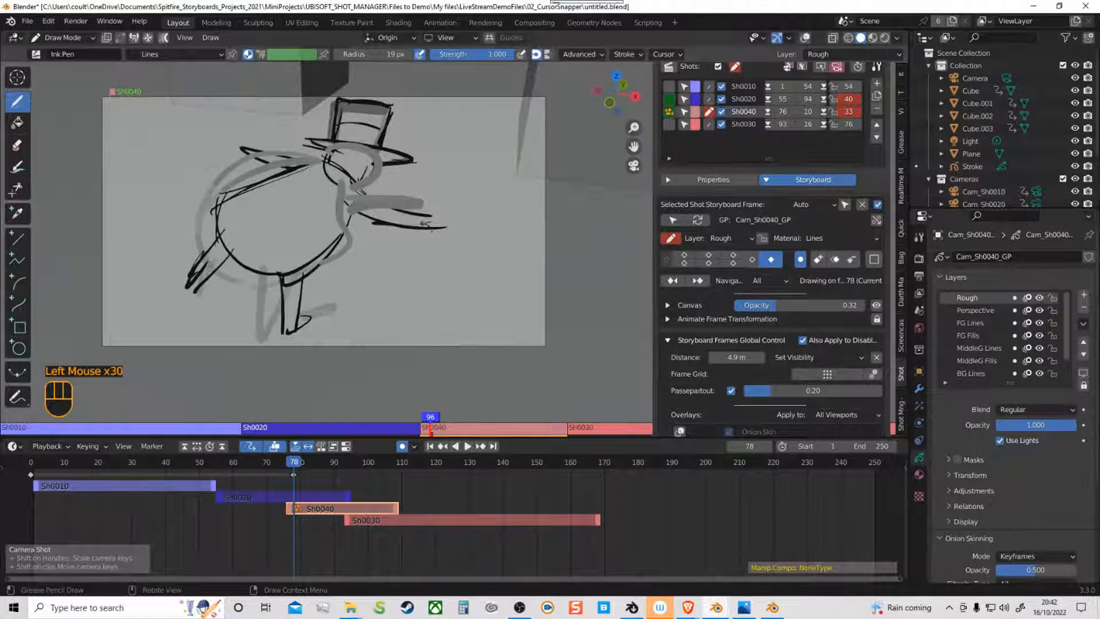
Step: Draw the top-hatted figure with spread arms and legs over the rough pose at frame 88 in Sh0040
{"action": "key", "text": "space"}
{"action": "key", "text": "space"}
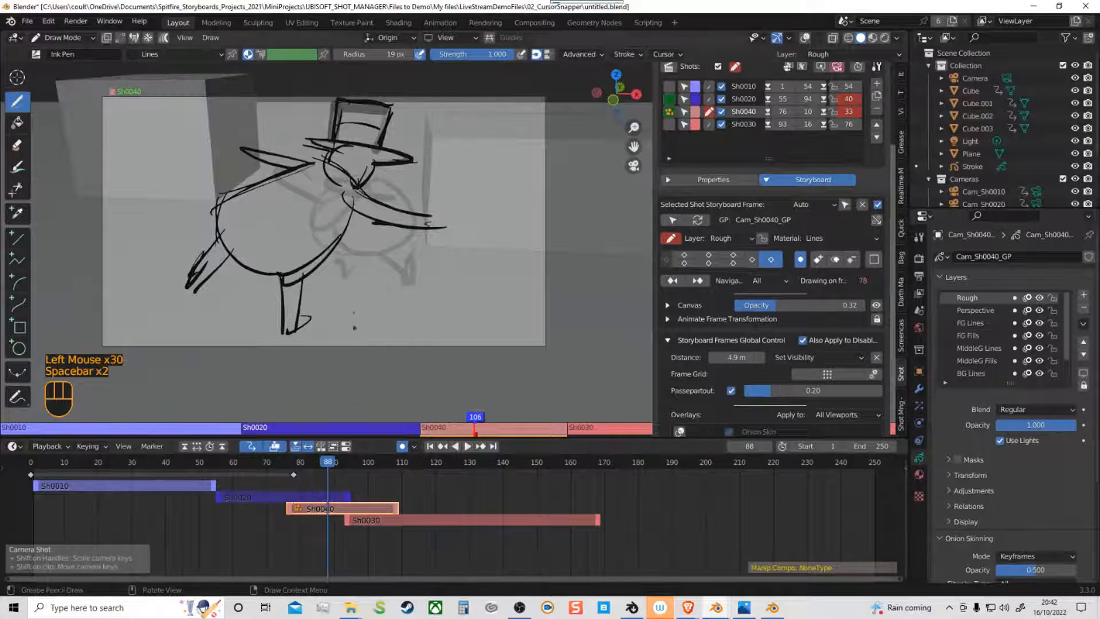
{"action": "left_click_drag", "start_coordinate": [354, 172], "coordinate": [329, 229]}
{"action": "mouse_move", "coordinate": [334, 189]}
{"action": "left_mouse_down"}
{"action": "mouse_move", "coordinate": [351, 251]}
{"action": "mouse_move", "coordinate": [387, 177]}
{"action": "left_mouse_up"}
{"action": "left_click_drag", "start_coordinate": [385, 176], "coordinate": [362, 247]}
{"action": "mouse_move", "coordinate": [317, 147]}
{"action": "left_mouse_down"}
{"action": "mouse_move", "coordinate": [362, 137]}
{"action": "mouse_move", "coordinate": [354, 155]}
{"action": "left_mouse_up"}
{"action": "mouse_move", "coordinate": [331, 135]}
{"action": "left_mouse_down"}
{"action": "mouse_move", "coordinate": [332, 111]}
{"action": "mouse_move", "coordinate": [356, 137]}
{"action": "left_mouse_up"}
{"action": "left_click_drag", "start_coordinate": [375, 142], "coordinate": [338, 158]}
{"action": "left_click_drag", "start_coordinate": [334, 162], "coordinate": [331, 180]}
{"action": "left_click_drag", "start_coordinate": [354, 153], "coordinate": [396, 187]}
{"action": "left_click_drag", "start_coordinate": [319, 187], "coordinate": [330, 204]}
{"action": "left_click_drag", "start_coordinate": [335, 249], "coordinate": [404, 243]}
{"action": "left_click_drag", "start_coordinate": [403, 248], "coordinate": [426, 292]}
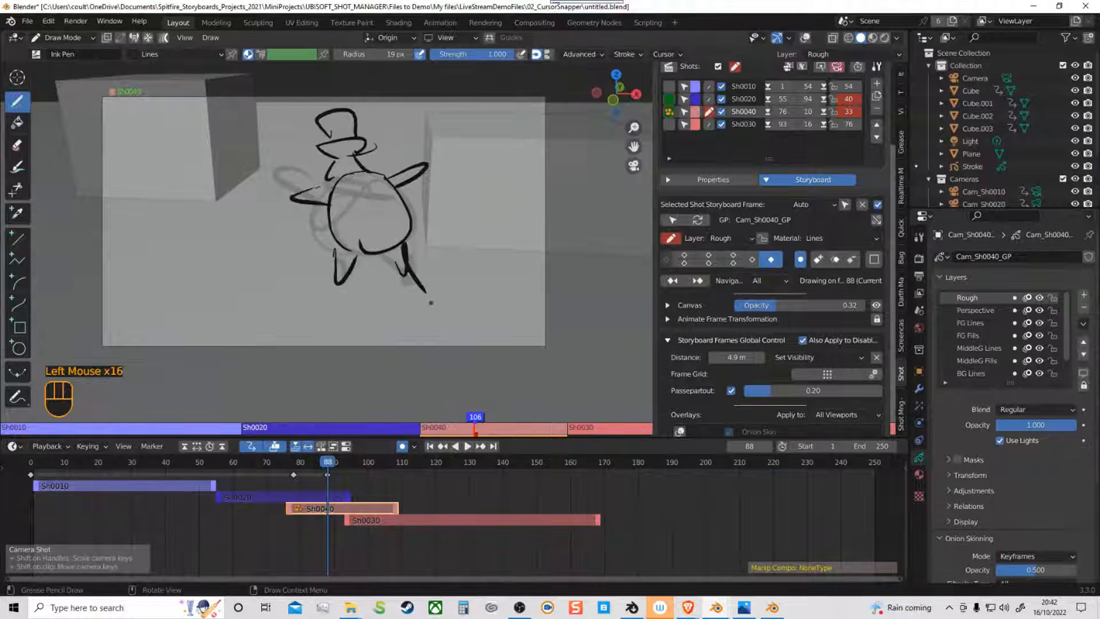
Step: Scrub back from the frame 88 drawing into shot Sh0020 to review the storyboard drawings
{"action": "left_click", "coordinate": [327, 465]}
{"action": "left_click_drag", "start_coordinate": [326, 464], "coordinate": [291, 463]}
{"action": "left_click", "coordinate": [269, 464]}
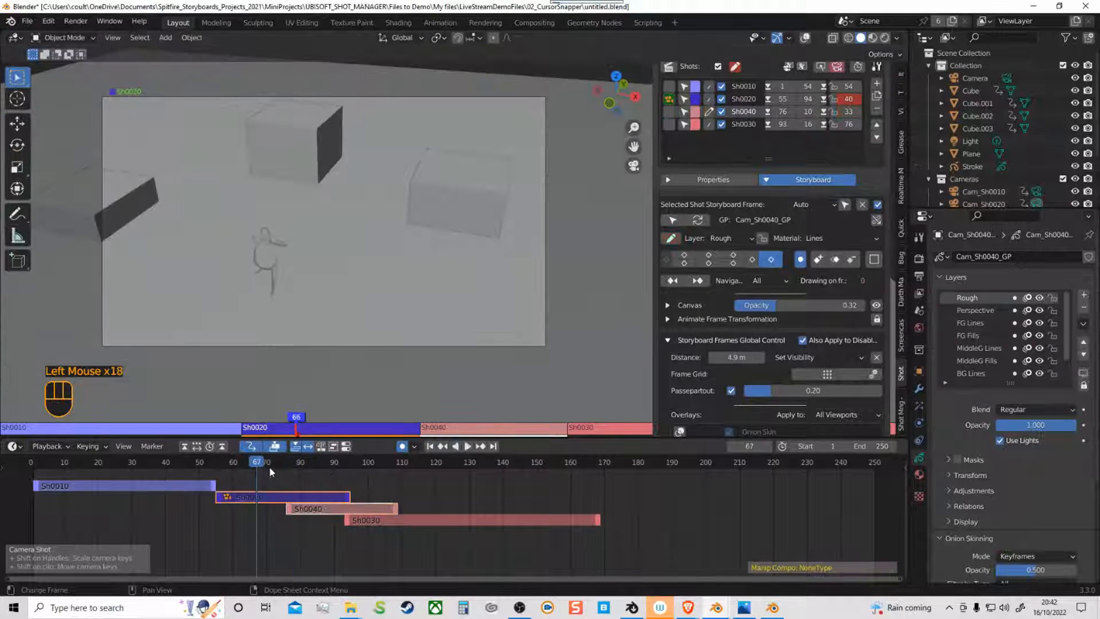
Step: Play the shots through Sh0030, then replay them from Sh0020 into Sh0040 to review the storyboard drawings
{"action": "key", "text": "space"}
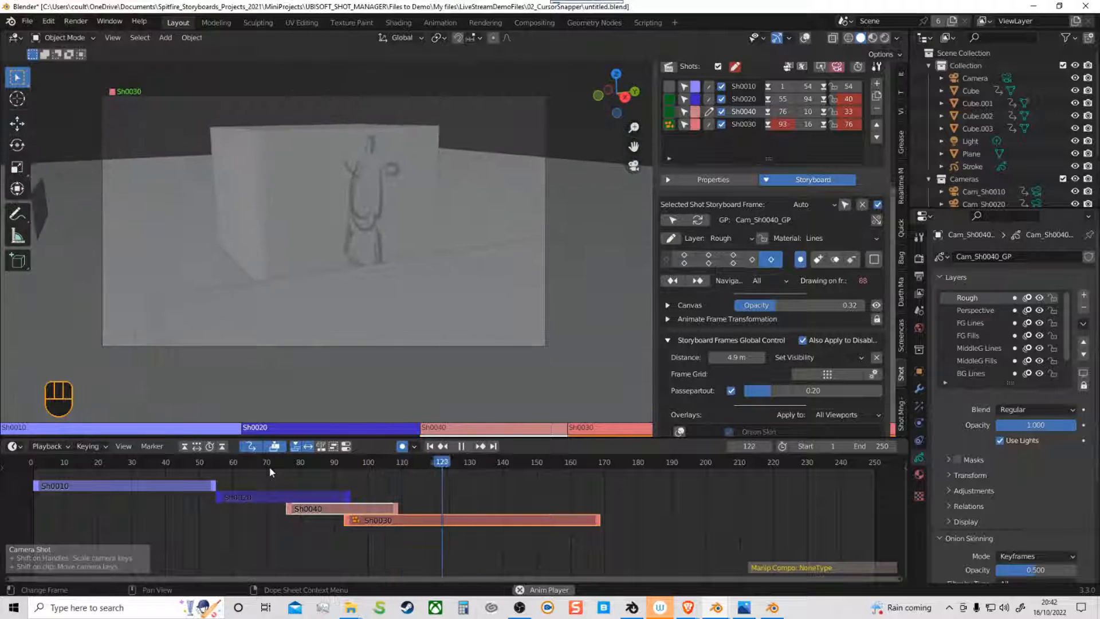
{"action": "key", "text": "space"}
{"action": "left_click_drag", "start_coordinate": [501, 465], "coordinate": [342, 477]}
{"action": "key", "text": "space"}
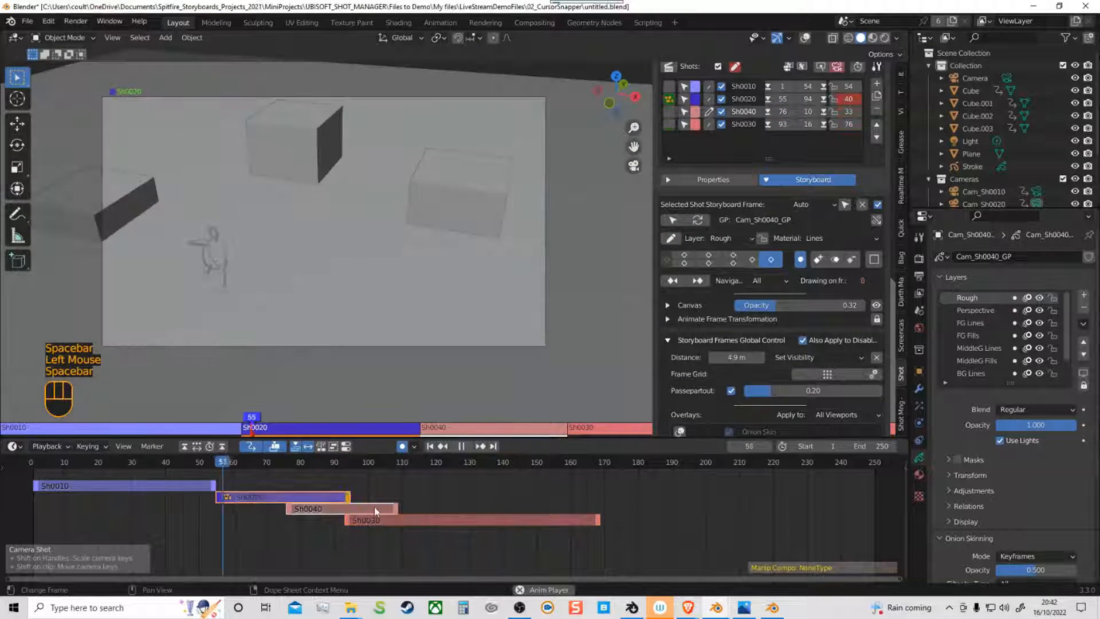
{"action": "key", "text": "space"}
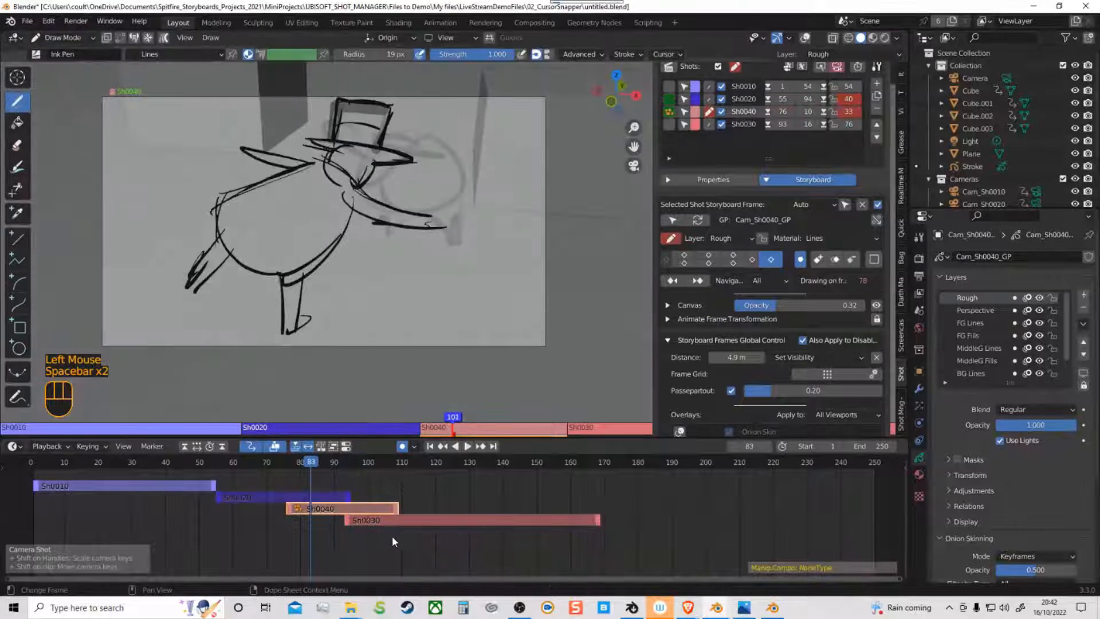
Step: Switch to the Blender window with 04_Hybrid_Dragon01.blend and scrub its timeline back towards the early dragon shots
{"action": "left_click", "coordinate": [772, 608]}
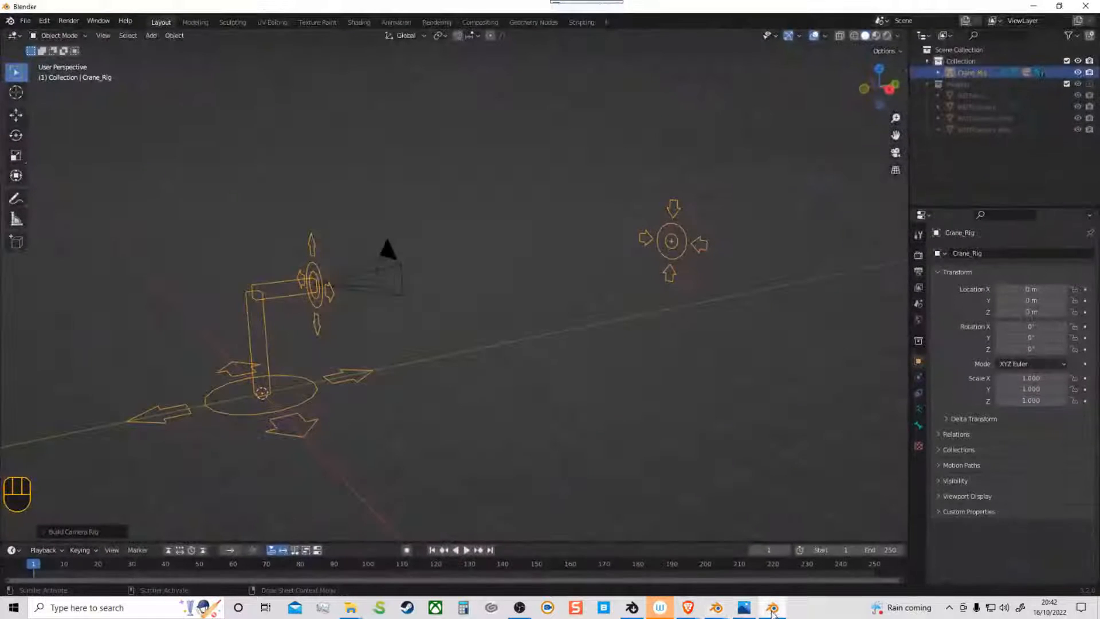
{"action": "mouse_move", "coordinate": [743, 611]}
{"action": "left_click", "coordinate": [571, 562]}
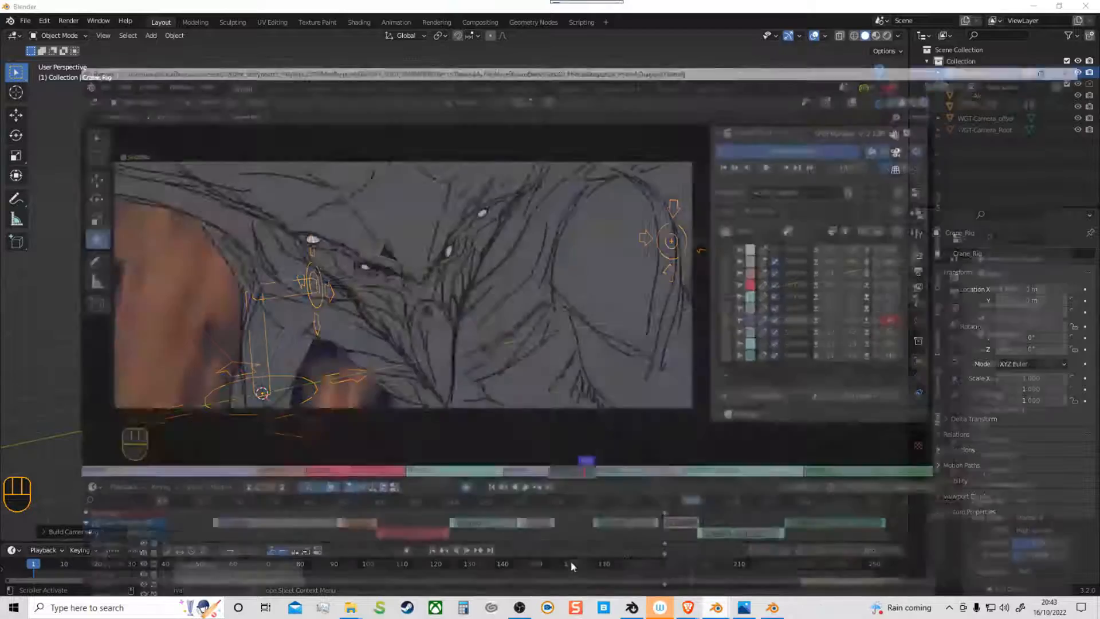
{"action": "left_click_drag", "start_coordinate": [665, 485], "coordinate": [291, 492]}
{"action": "middle_click_drag", "start_coordinate": [346, 524], "coordinate": [327, 542], "text": "ctrl"}
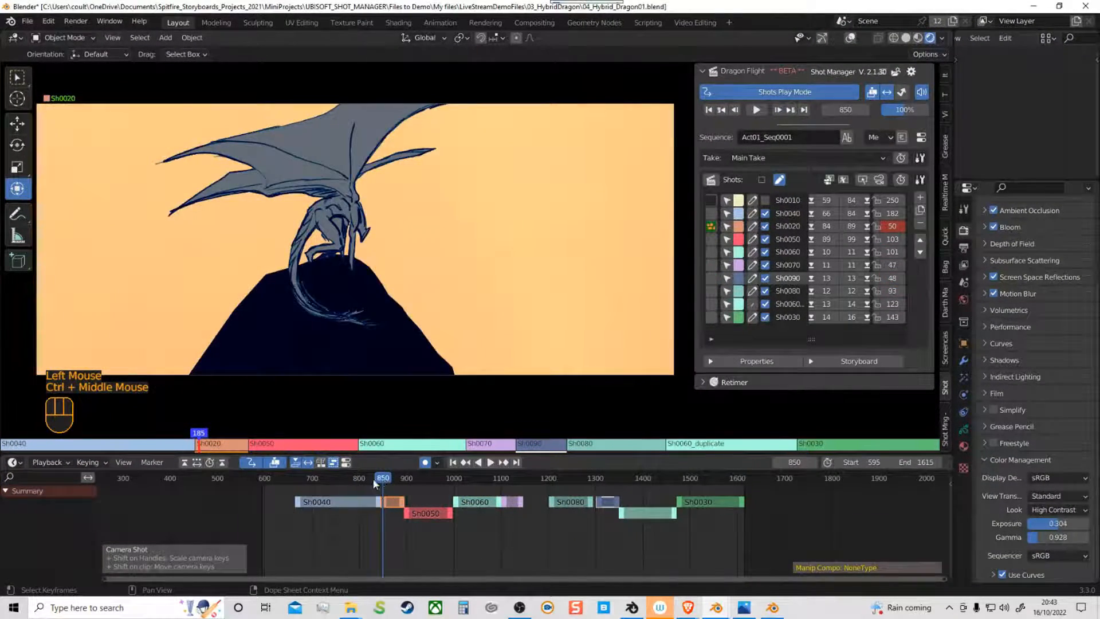
Step: Make Sh0010 the current shot at its first frame and enable it in the shot list
{"action": "left_click_drag", "start_coordinate": [372, 478], "coordinate": [282, 494]}
{"action": "double_click", "coordinate": [713, 201]}
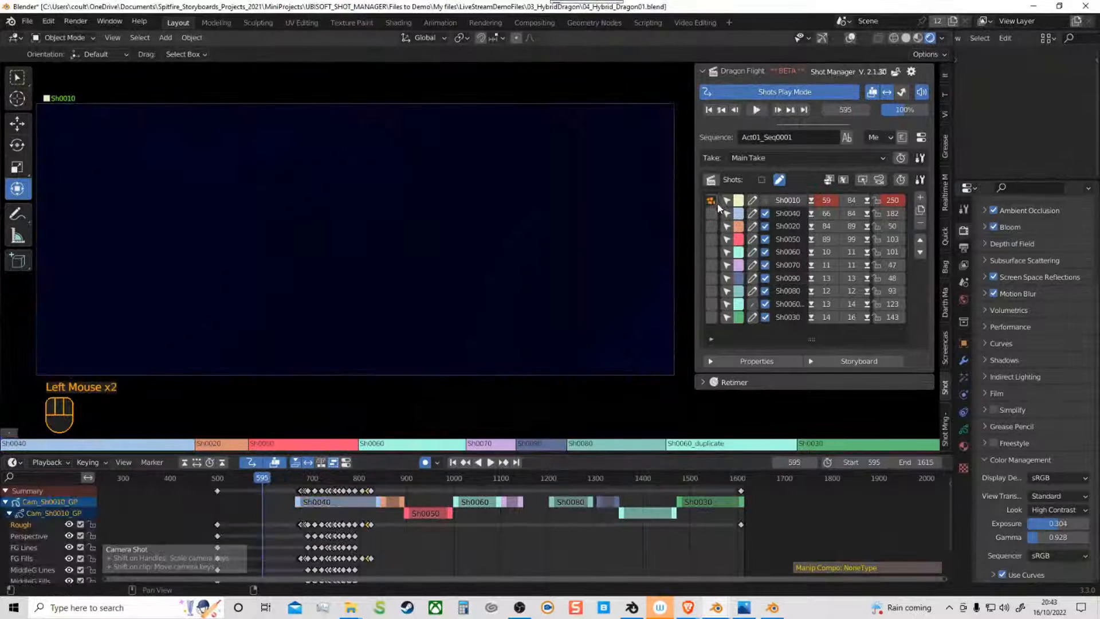
{"action": "left_click", "coordinate": [765, 200]}
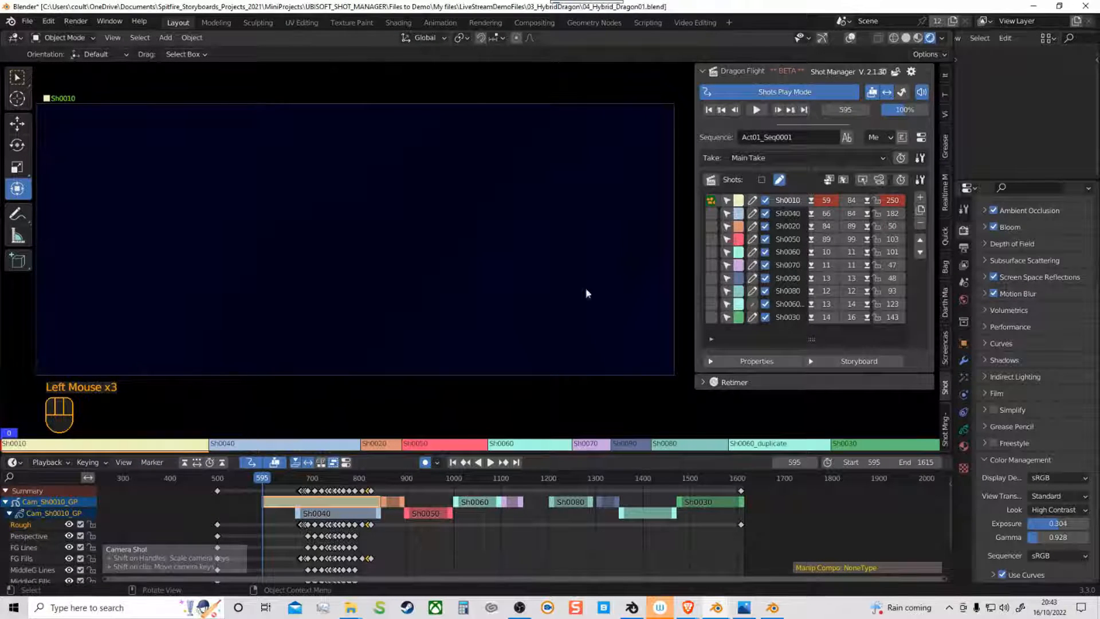
Step: Play the dragon sequence from frame 615 in Sh0010 through to Sh0050
{"action": "left_click", "coordinate": [269, 480]}
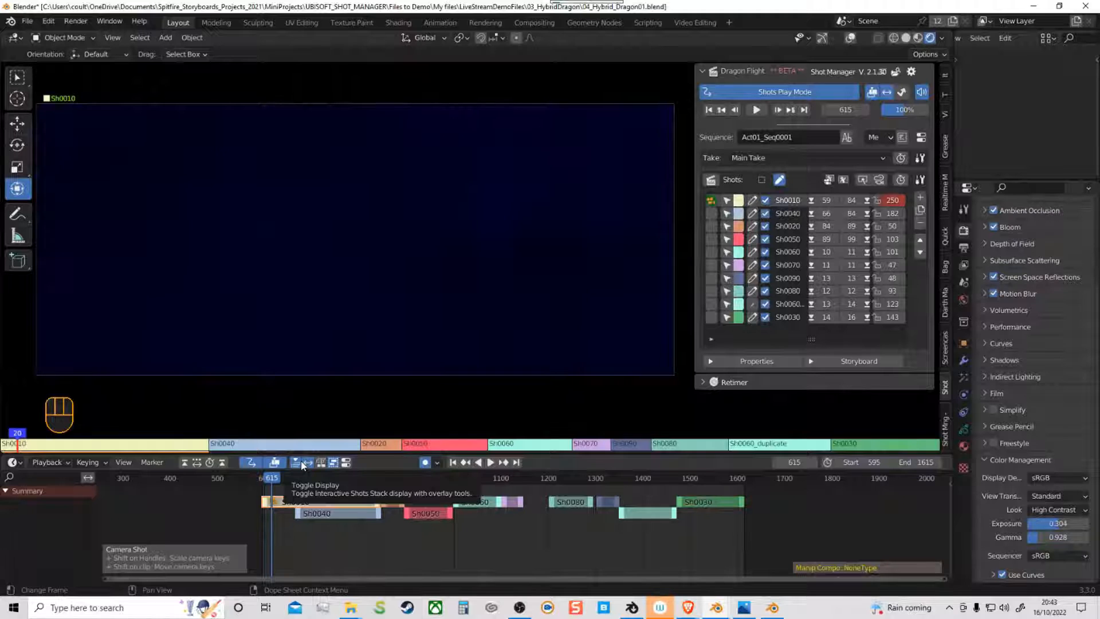
{"action": "key", "text": "space"}
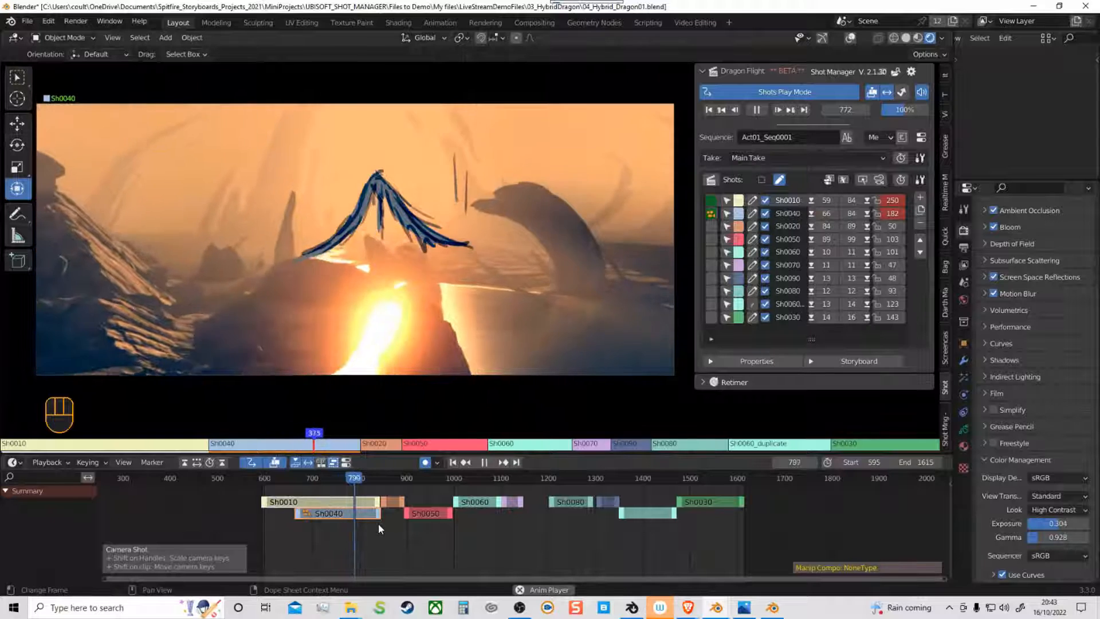
{"action": "key", "text": "space"}
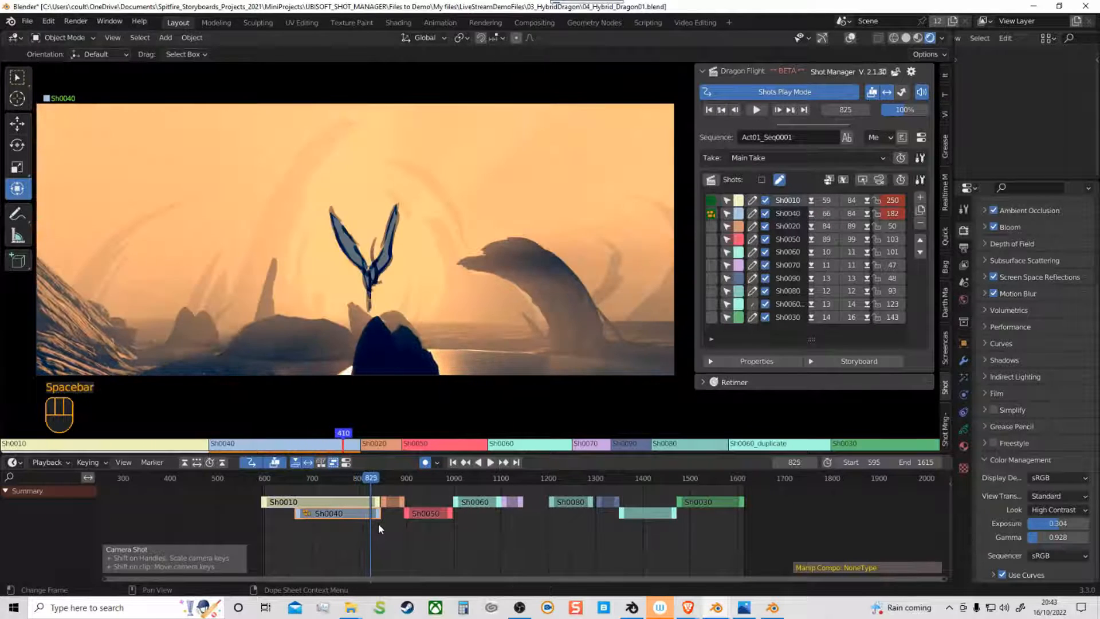
{"action": "key", "text": "space"}
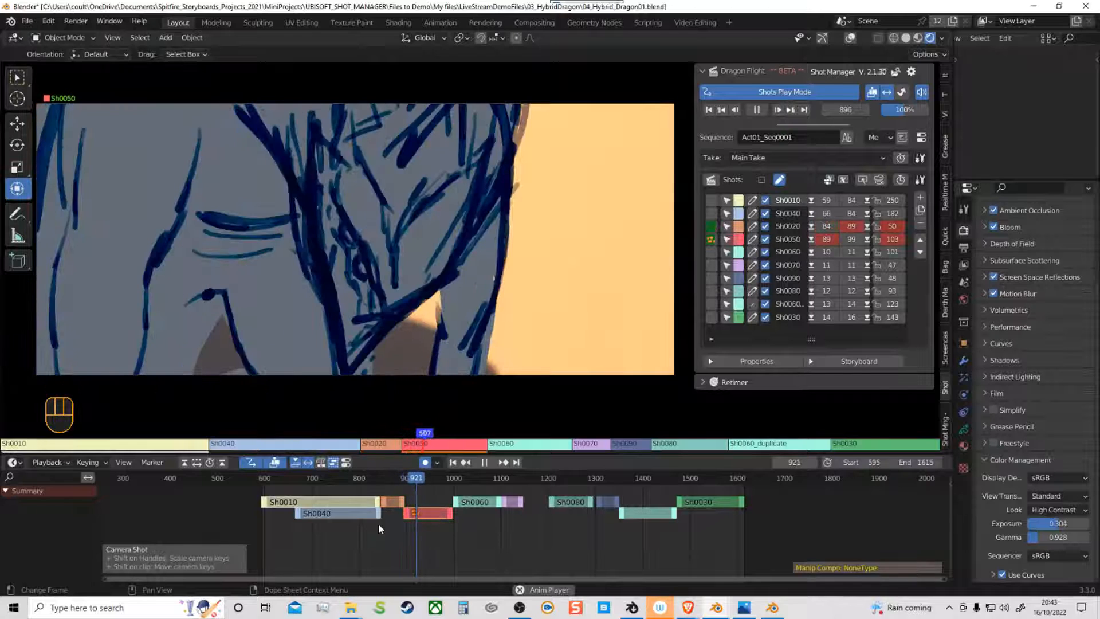
{"action": "key", "text": "space"}
Step: Replay the dragon sequence from the early part of Sh0010 and stop in Sh0060
{"action": "left_click", "coordinate": [284, 477]}
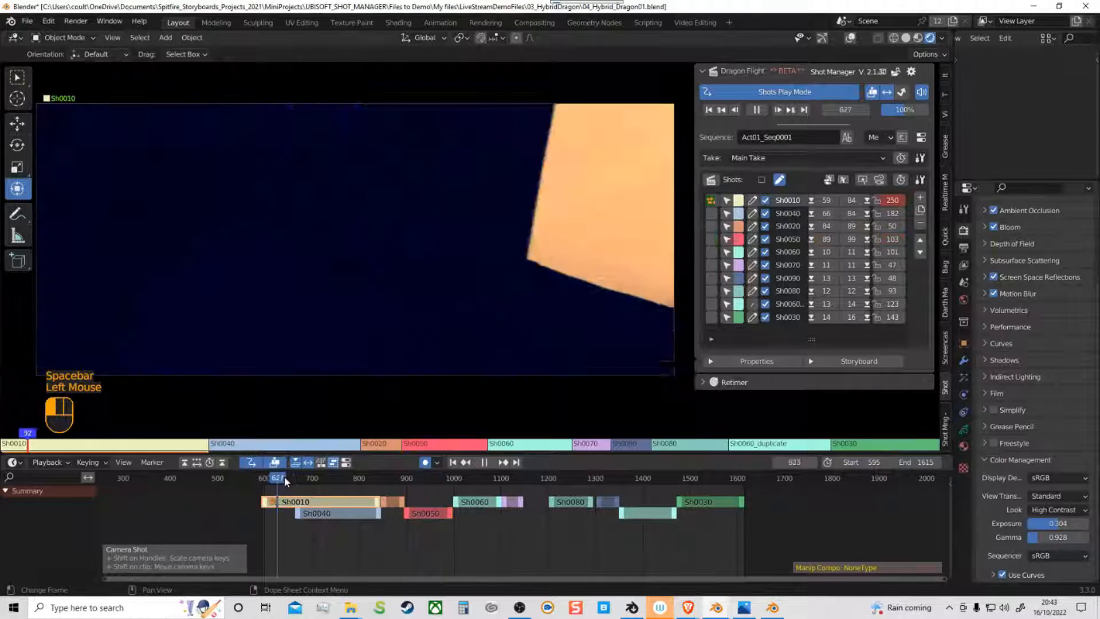
{"action": "key", "text": "space"}
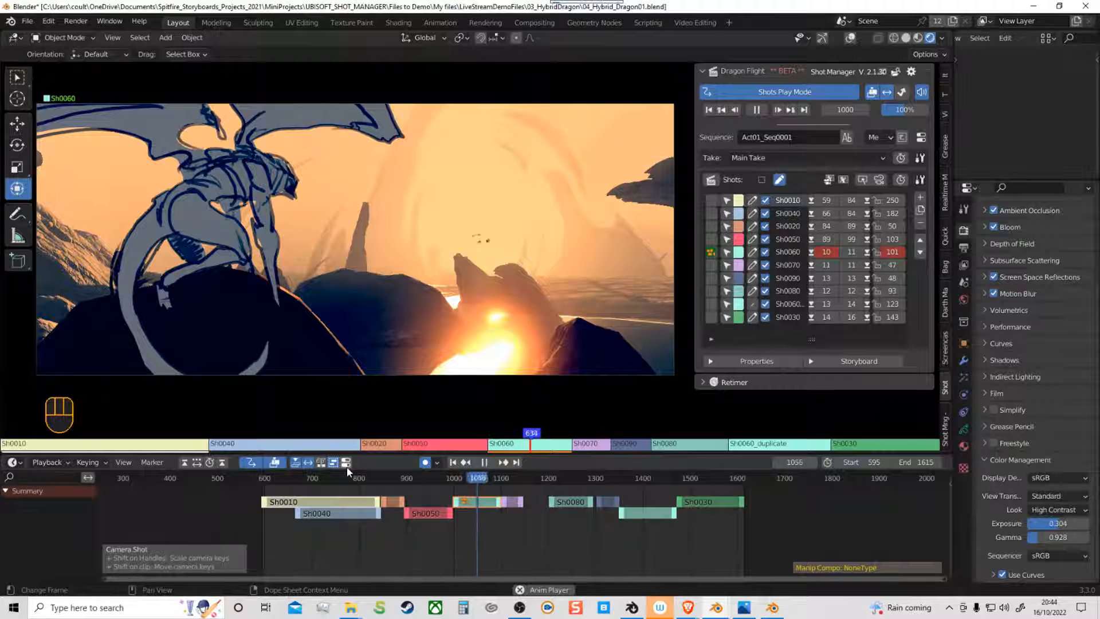
{"action": "key", "text": "space"}
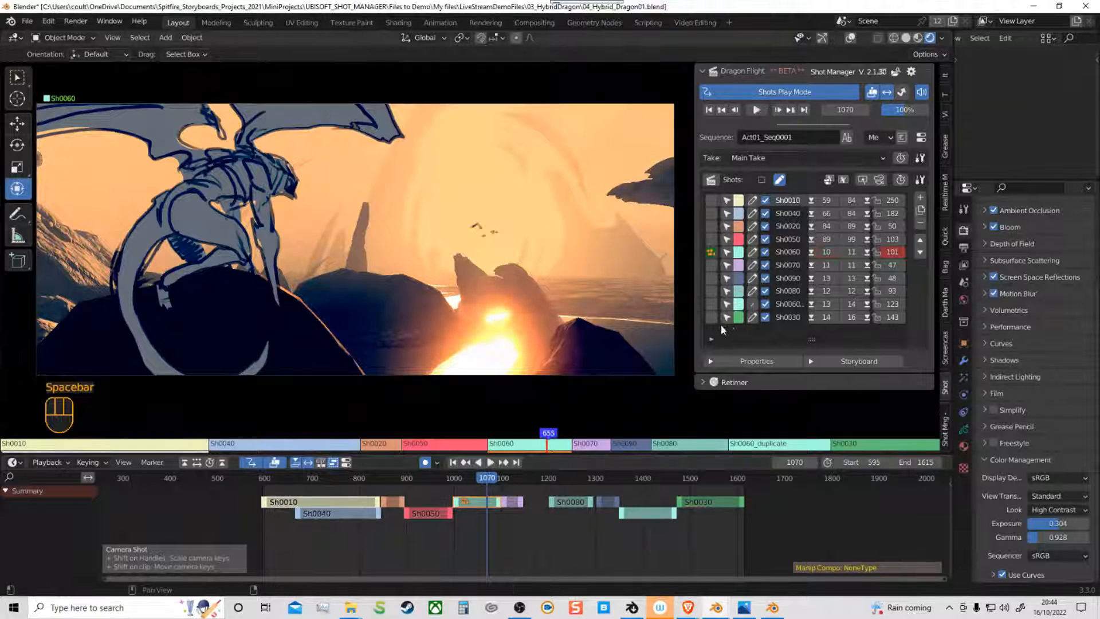
Step: From Sh0030, add shot Sh0110 spanning frames 1616 to 1691, with a new camera aligned to the view and a storyboard frame
{"action": "left_click", "coordinate": [711, 239]}
{"action": "double_click", "coordinate": [712, 317]}
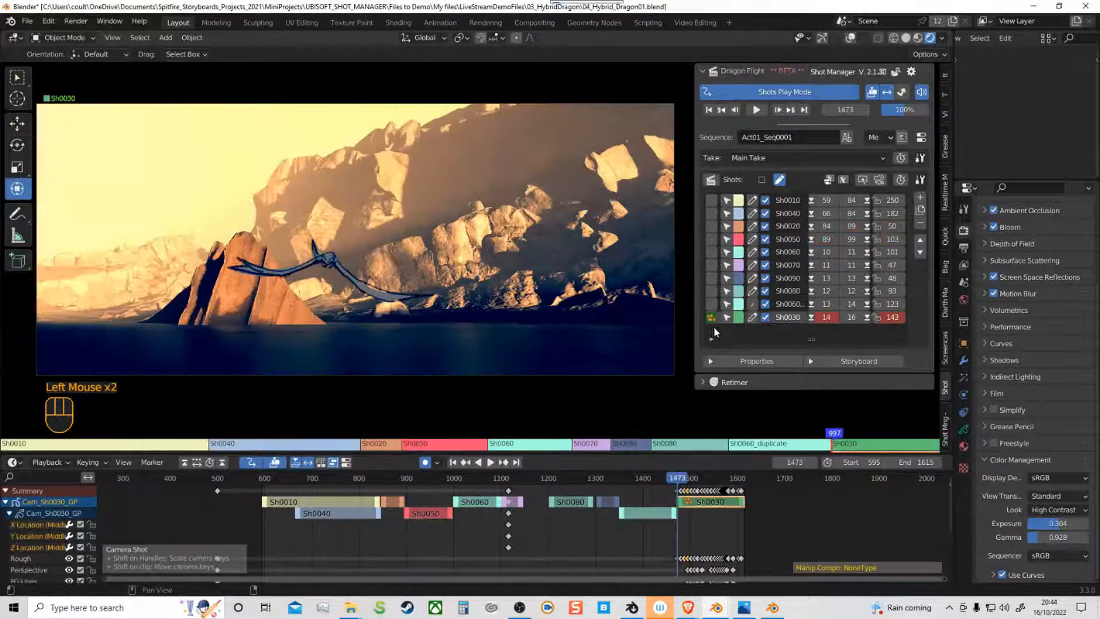
{"action": "left_click", "coordinate": [921, 198]}
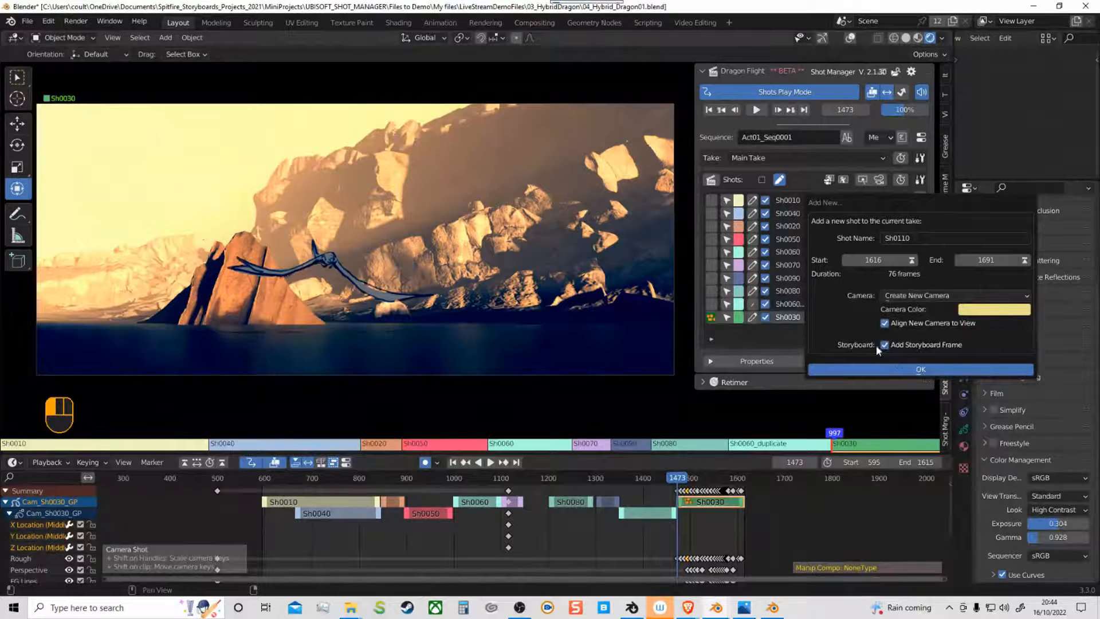
{"action": "left_click", "coordinate": [917, 369]}
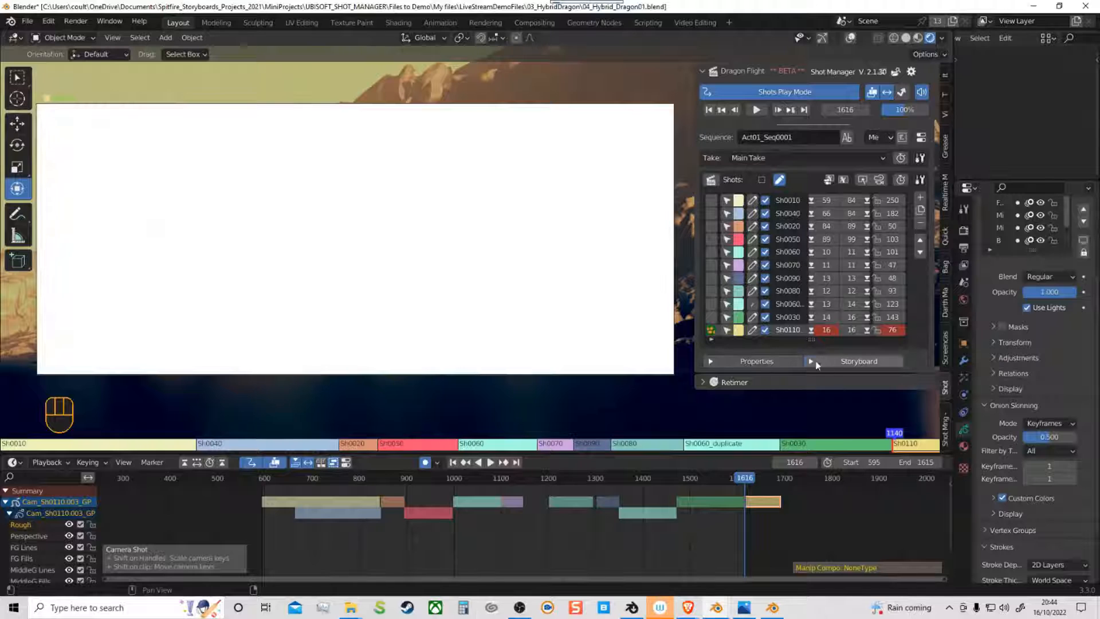
Step: Open the Storyboard settings for Sh0110 and set its canvas opacity to 0.18
{"action": "left_click", "coordinate": [854, 361]}
{"action": "middle_click_drag", "start_coordinate": [854, 361], "coordinate": [863, 302]}
{"action": "left_click_drag", "start_coordinate": [885, 313], "coordinate": [778, 313]}
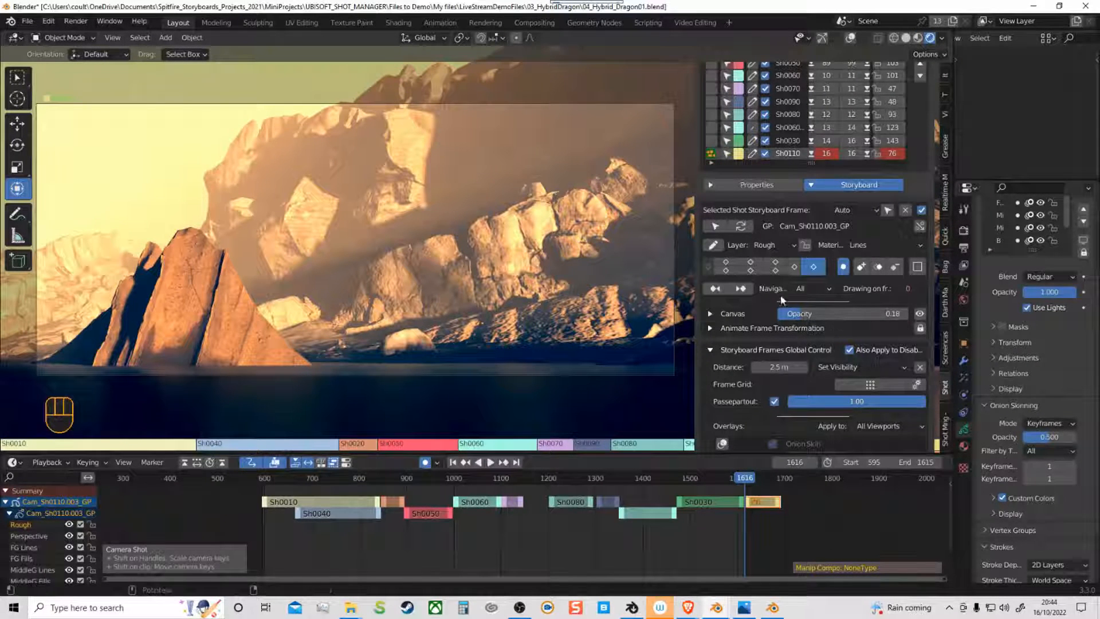
Step: Draw a rough flying dragon with spread wings and tail on Sh0110's storyboard frame at frame 1616
{"action": "key", "text": "Tab"}
{"action": "left_click", "coordinate": [397, 189]}
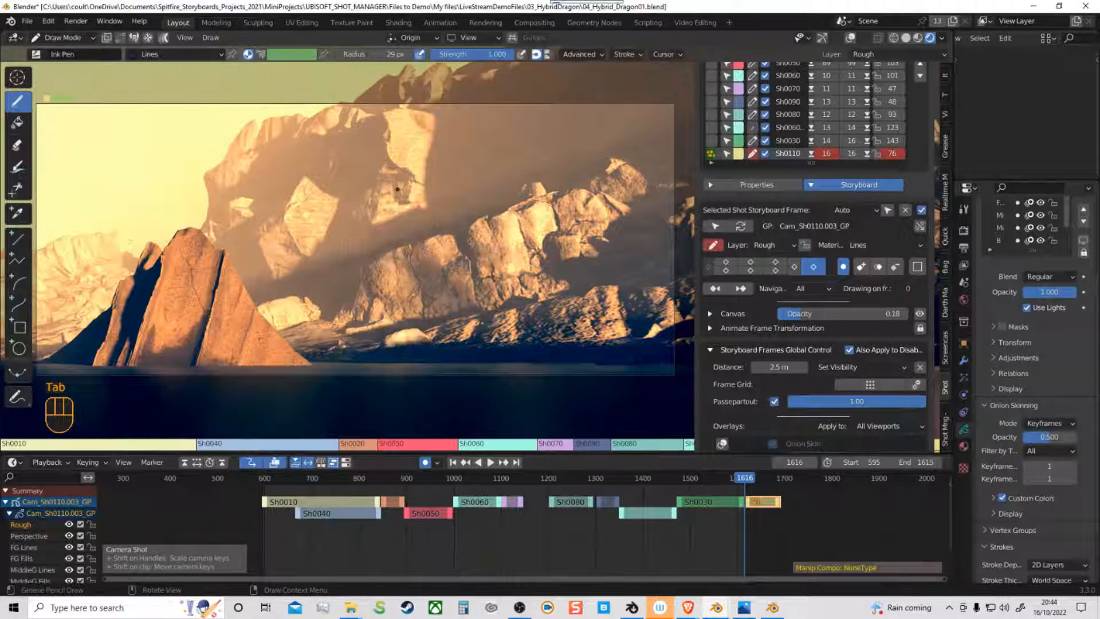
{"action": "left_click", "coordinate": [361, 179]}
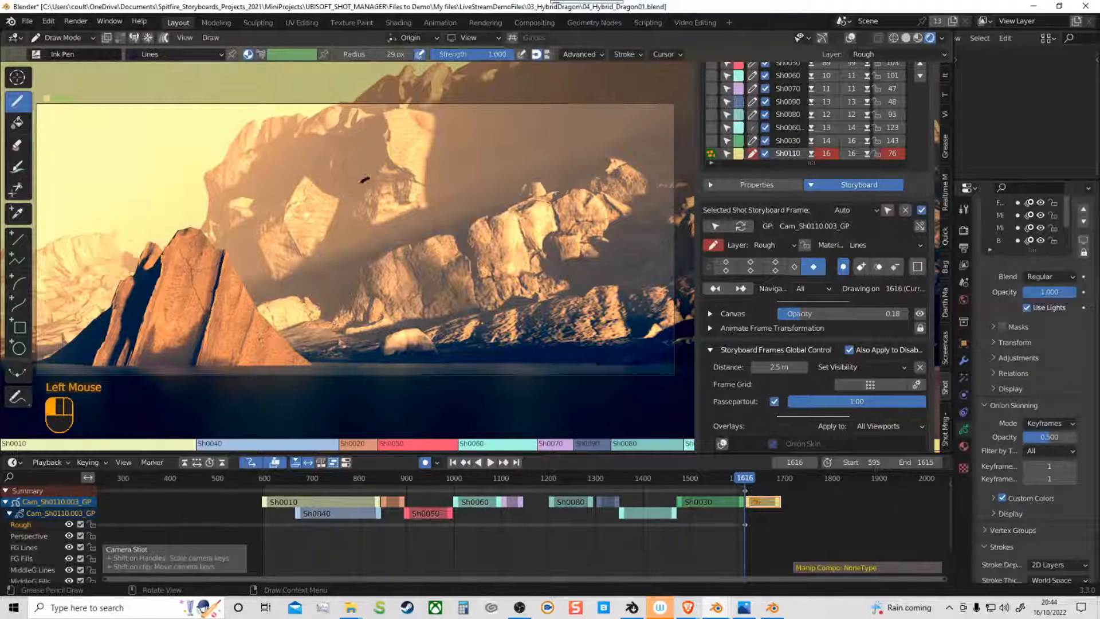
{"action": "mouse_move", "coordinate": [344, 185]}
{"action": "left_mouse_down"}
{"action": "mouse_move", "coordinate": [252, 172]}
{"action": "mouse_move", "coordinate": [333, 205]}
{"action": "left_mouse_up"}
{"action": "left_click_drag", "start_coordinate": [389, 201], "coordinate": [468, 204]}
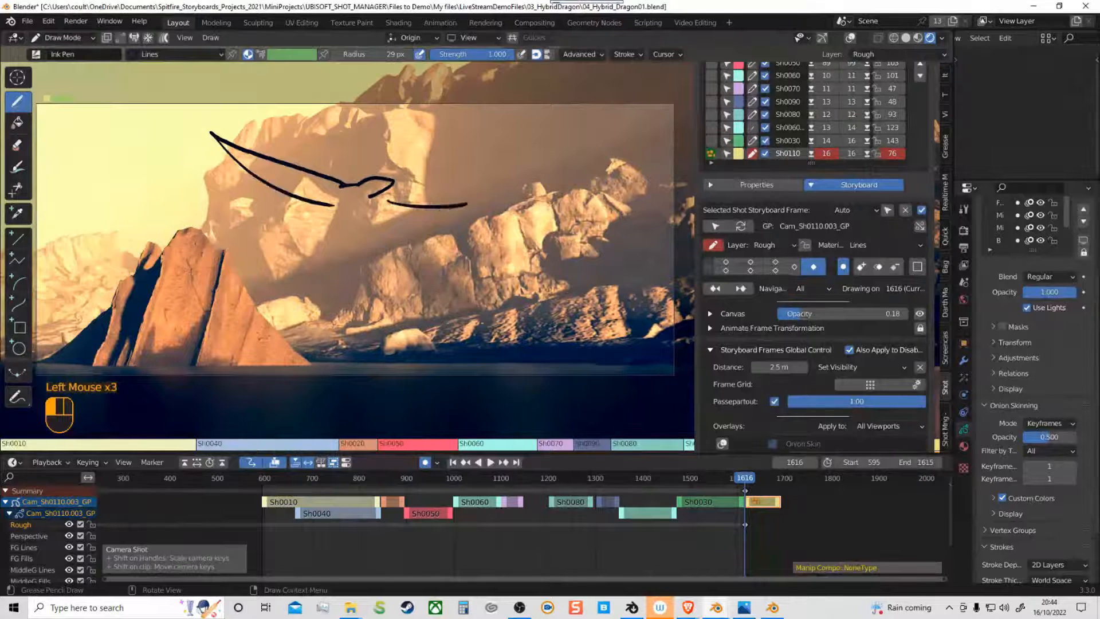
{"action": "mouse_move", "coordinate": [308, 206]}
{"action": "left_mouse_down"}
{"action": "mouse_move", "coordinate": [328, 226]}
{"action": "mouse_move", "coordinate": [314, 221]}
{"action": "left_mouse_up"}
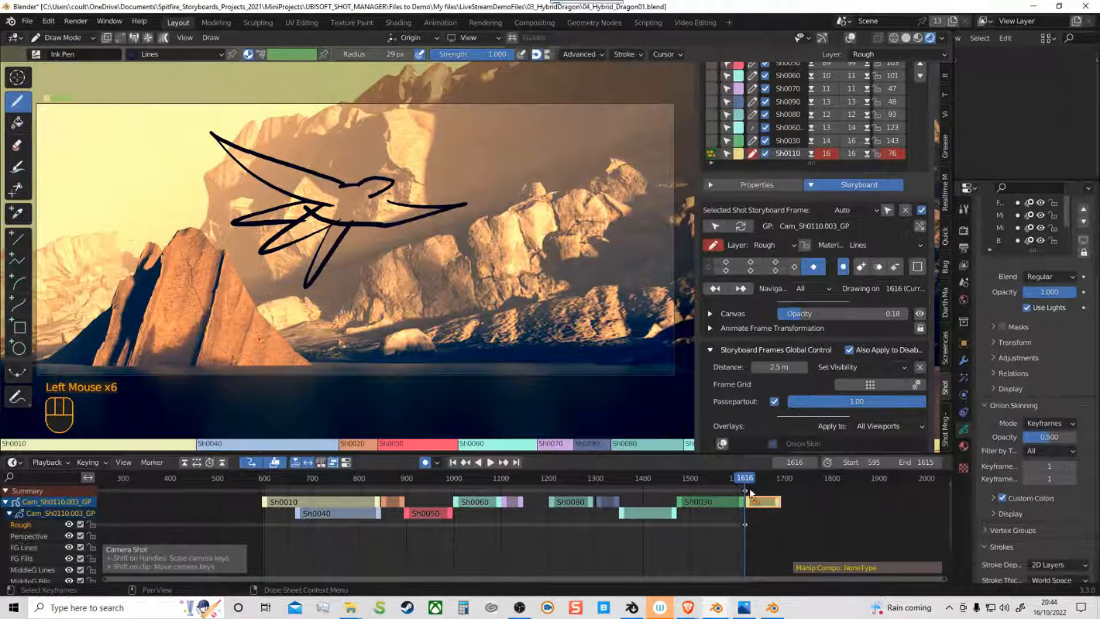
Step: Leave Draw Mode, select the Sh0110 camera at frame 1616 and look through it
{"action": "mouse_move", "coordinate": [748, 480]}
{"action": "left_mouse_down"}
{"action": "mouse_move", "coordinate": [772, 480]}
{"action": "mouse_move", "coordinate": [745, 484]}
{"action": "mouse_move", "coordinate": [761, 486]}
{"action": "left_mouse_up"}
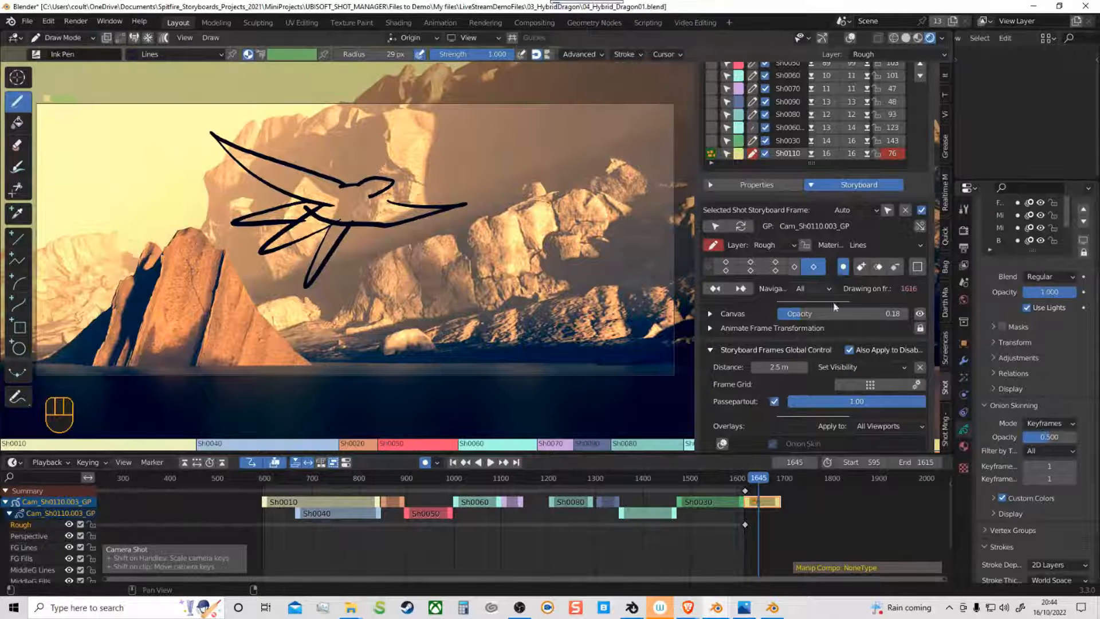
{"action": "left_click", "coordinate": [720, 247]}
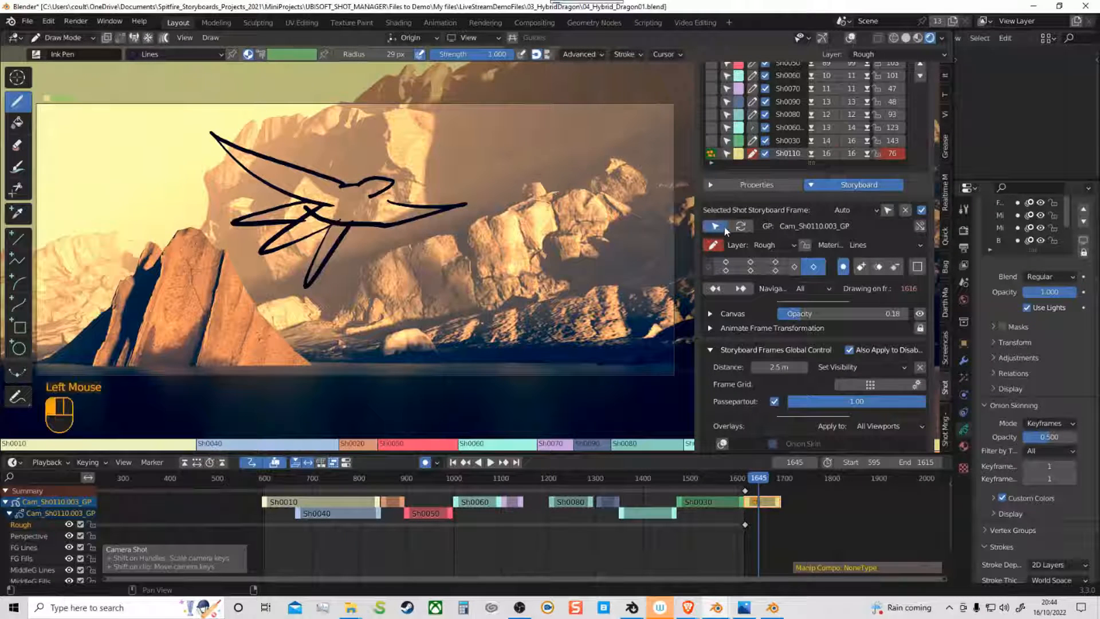
{"action": "middle_click_drag", "start_coordinate": [730, 178], "coordinate": [730, 199]}
{"action": "left_click", "coordinate": [726, 176]}
{"action": "middle_click_drag", "start_coordinate": [391, 281], "coordinate": [510, 285]}
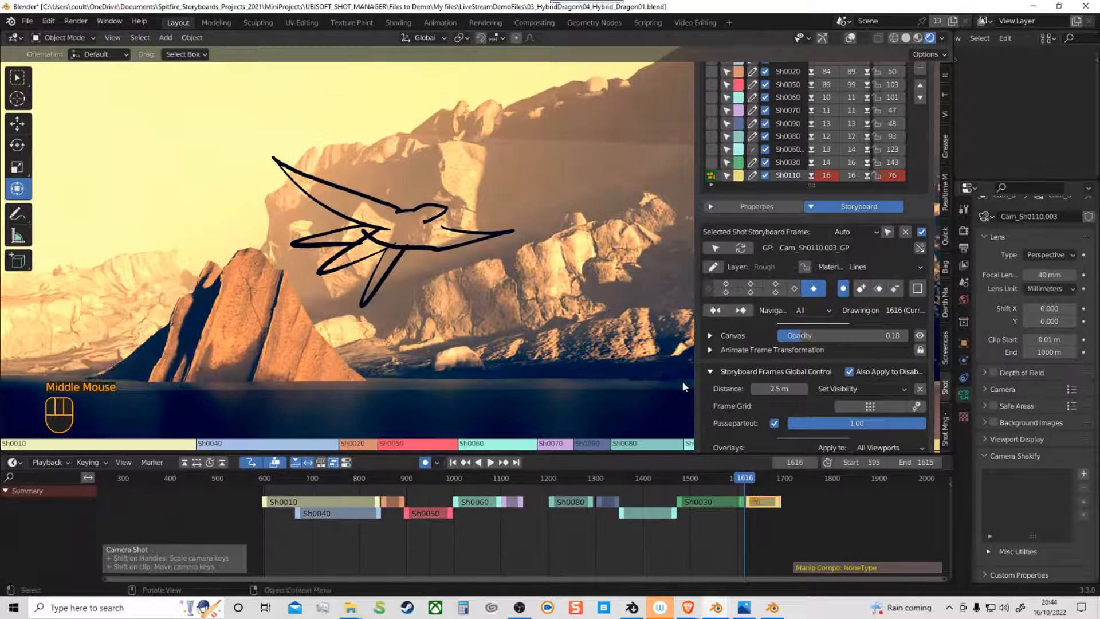
{"action": "key", "text": "KP_0"}
Step: Lock the camera to the view and shift the Sh0110 framing so more water shows beneath the rocks
{"action": "middle_click", "coordinate": [823, 265], "text": "shift"}
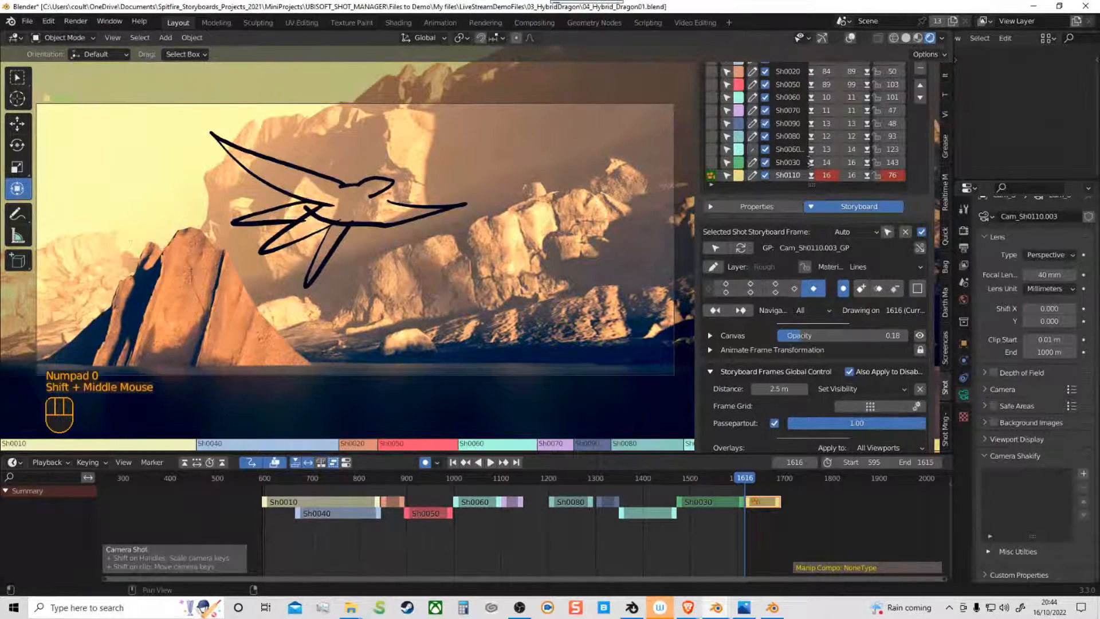
{"action": "middle_click_drag", "start_coordinate": [809, 161], "coordinate": [821, 315]}
{"action": "left_click", "coordinate": [879, 180]}
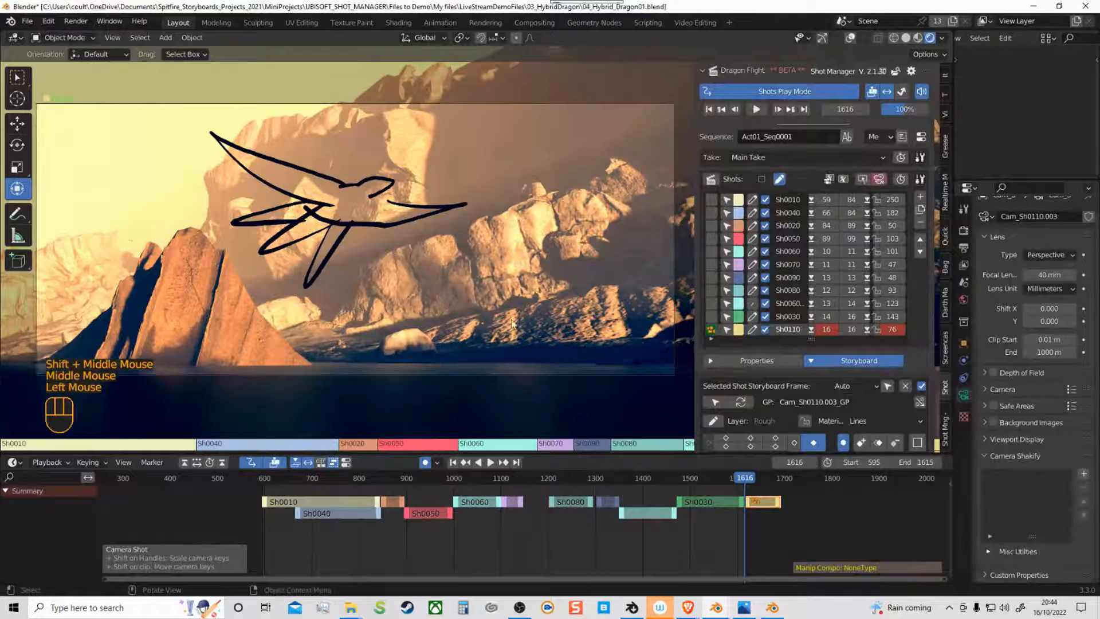
{"action": "middle_click_drag", "start_coordinate": [511, 325], "coordinate": [488, 324]}
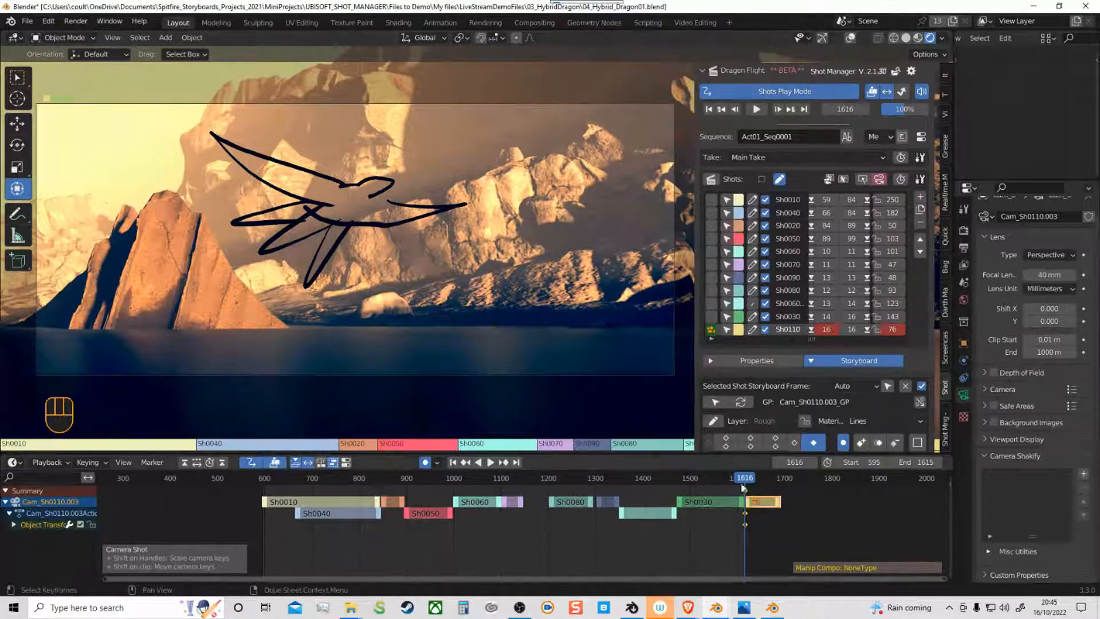
Step: Play back the shot sequence from Sh0010 onward to examine the storyboard drawings and the cuts
{"action": "left_click_drag", "start_coordinate": [743, 487], "coordinate": [284, 502]}
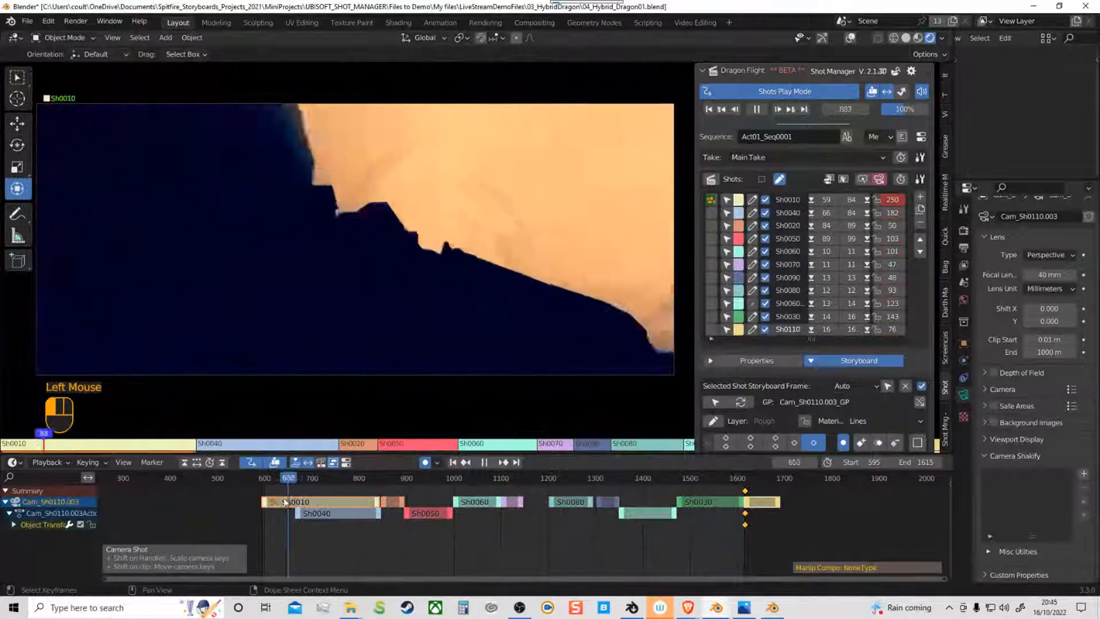
{"action": "key", "text": "space"}
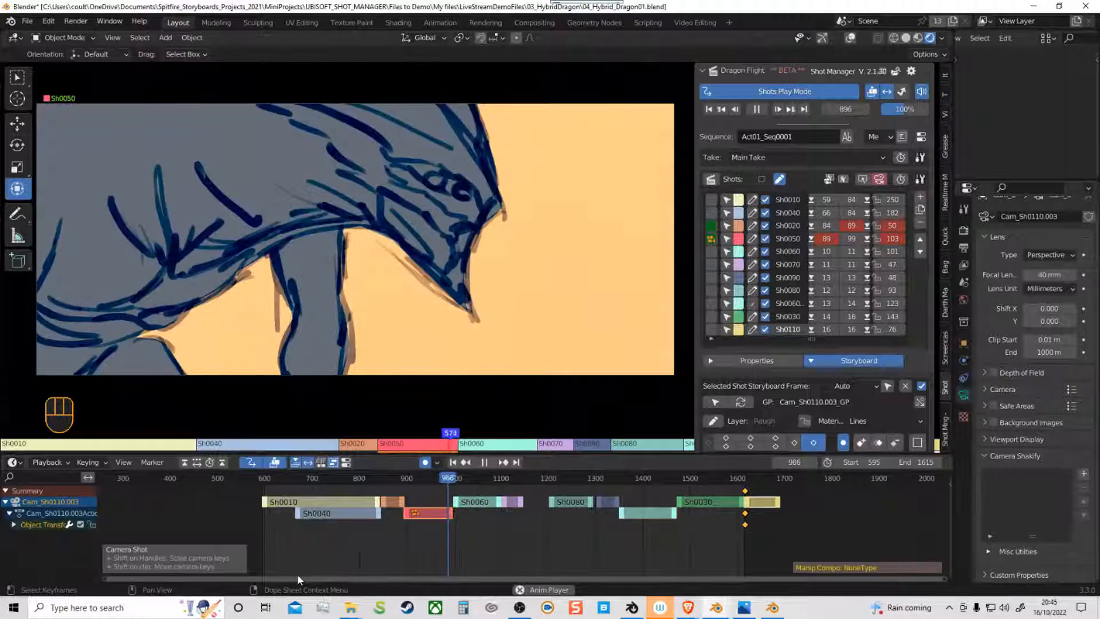
{"action": "key", "text": "space"}
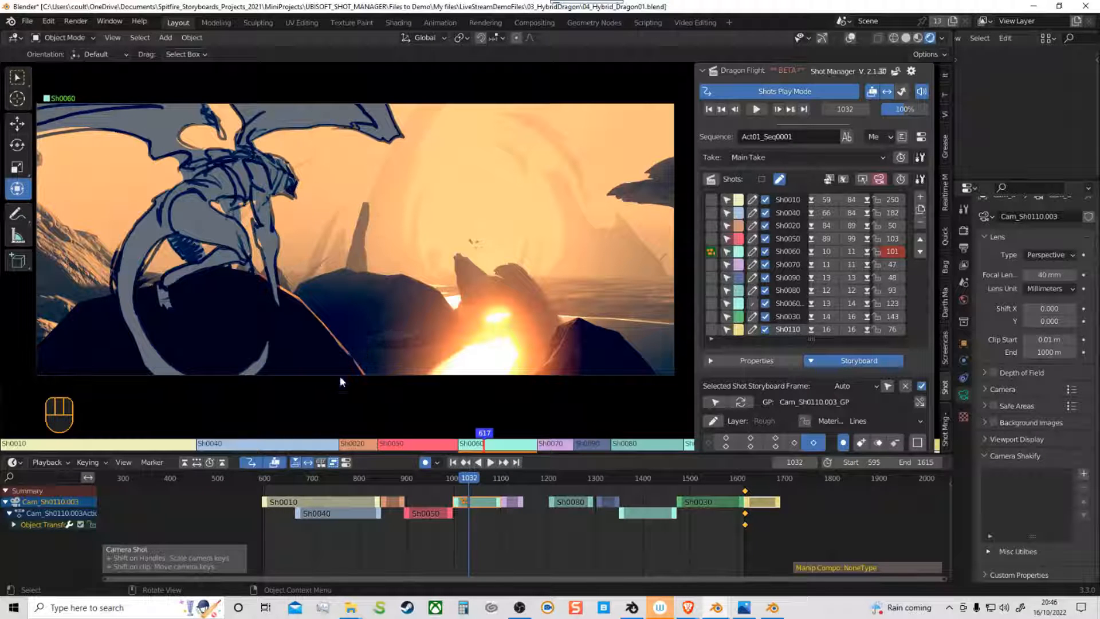
{"action": "key", "text": "space"}
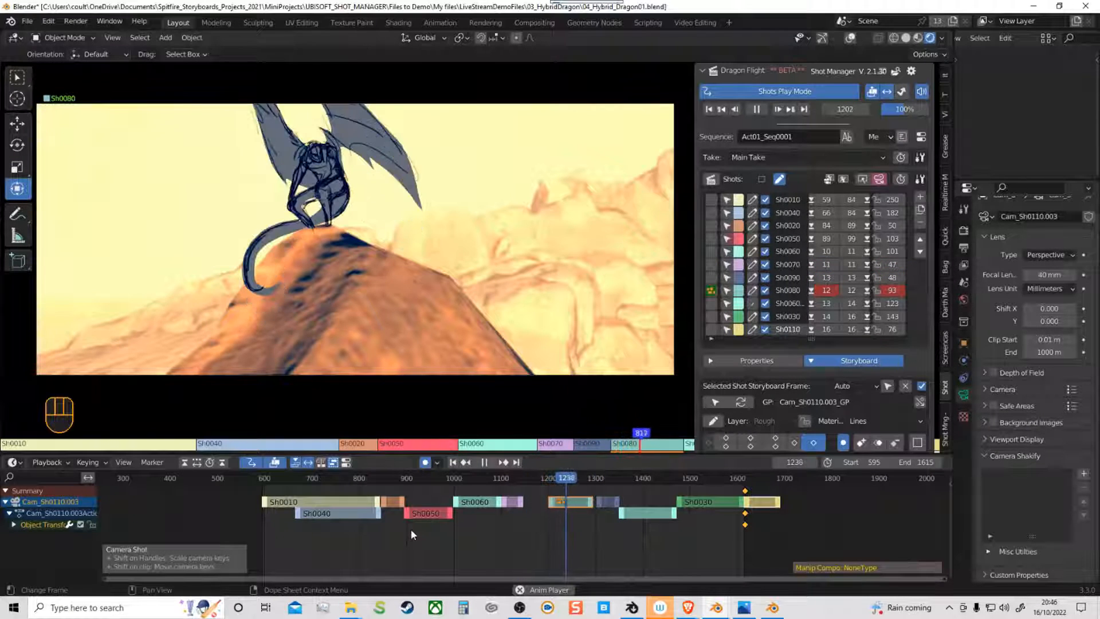
{"action": "key", "text": "space"}
Step: Play short passages from shots Sh0030, Sh0040 and Sh0050 to examine how their drawings work in the scene
{"action": "left_click", "coordinate": [692, 477]}
{"action": "key", "text": "space"}
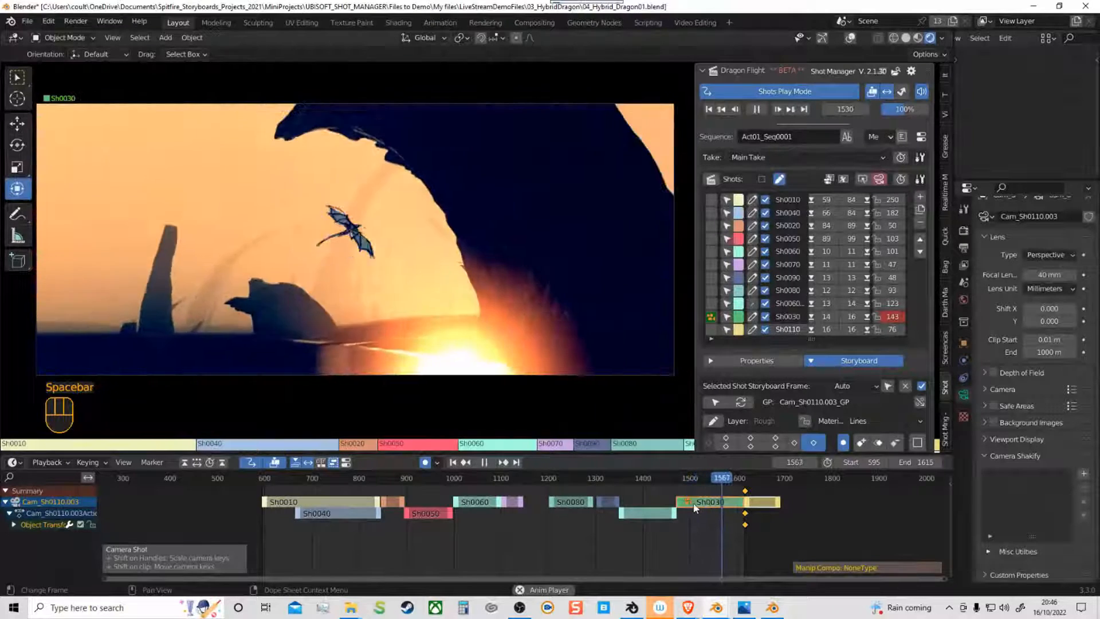
{"action": "key", "text": "space"}
{"action": "left_click", "coordinate": [350, 479]}
{"action": "key", "text": "space"}
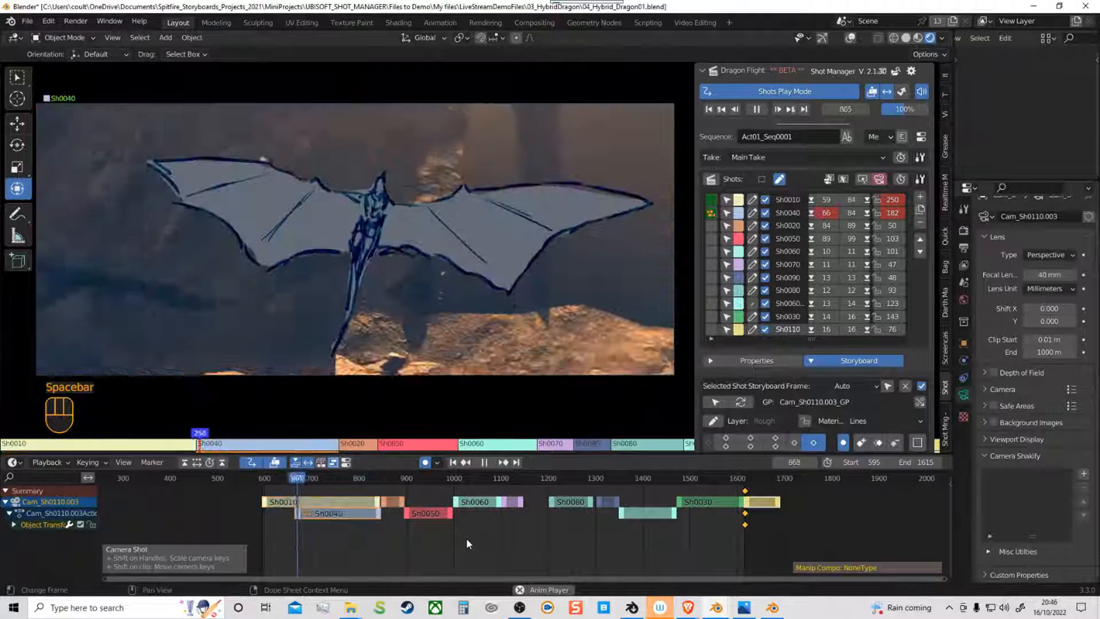
{"action": "key", "text": "space"}
{"action": "left_click", "coordinate": [431, 479]}
{"action": "key", "text": "space"}
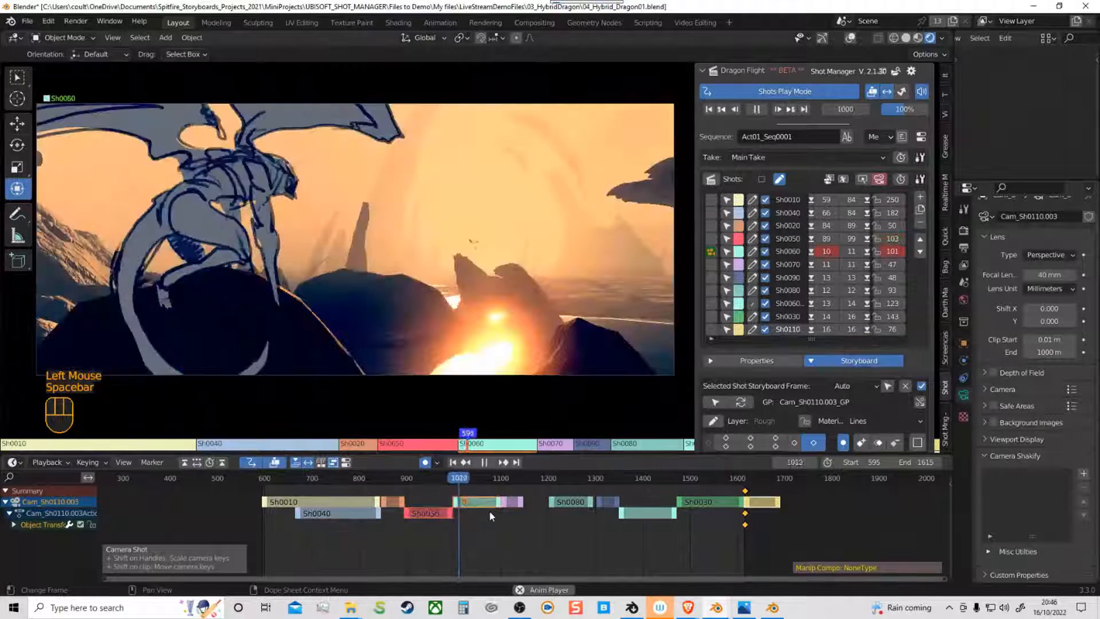
Step: Play passages of shots Sh0070 and Sh0080, replaying the creature's landing on the rock in Sh0080
{"action": "key", "text": "space"}
{"action": "left_click", "coordinate": [512, 479]}
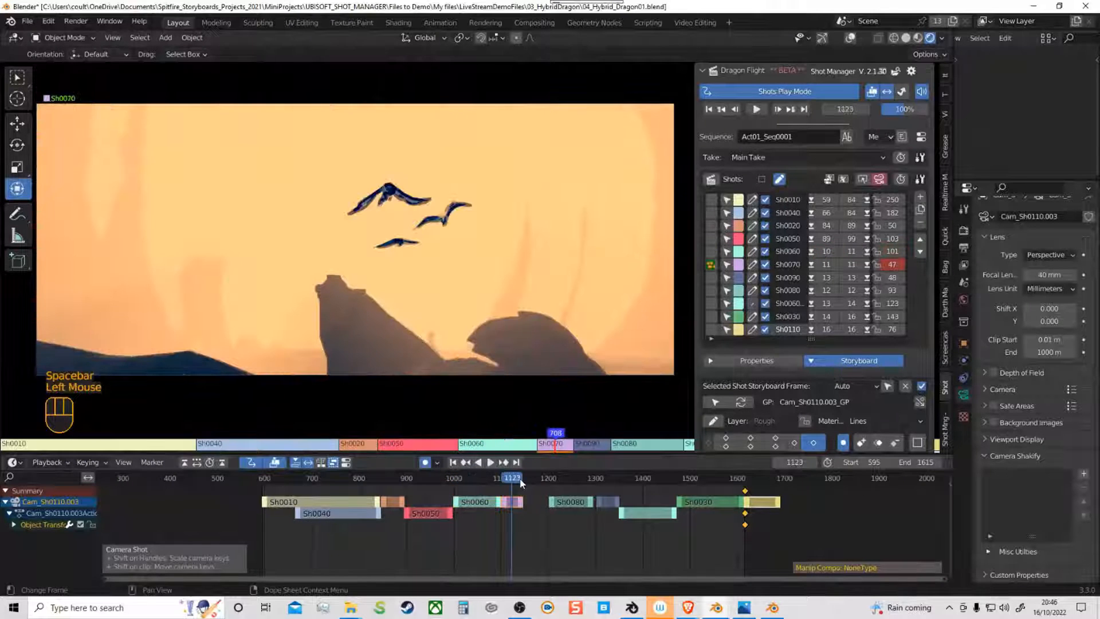
{"action": "key", "text": "space"}
{"action": "key", "text": "space"}
{"action": "left_click", "coordinate": [574, 480]}
{"action": "key", "text": "space"}
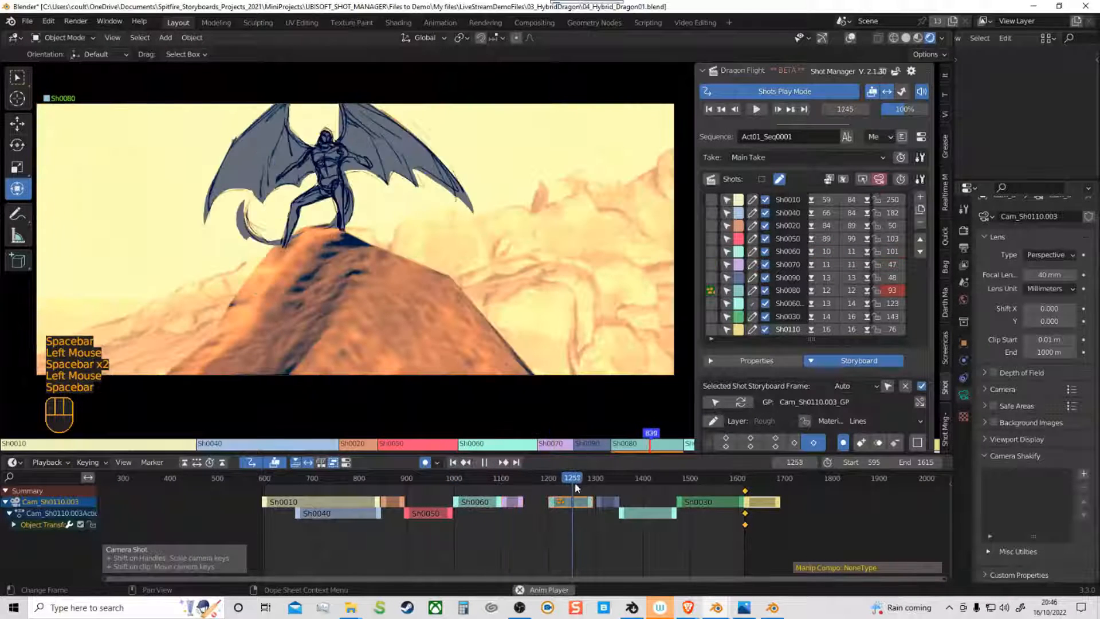
{"action": "key", "text": "space"}
{"action": "left_click", "coordinate": [563, 479]}
{"action": "key", "text": "space"}
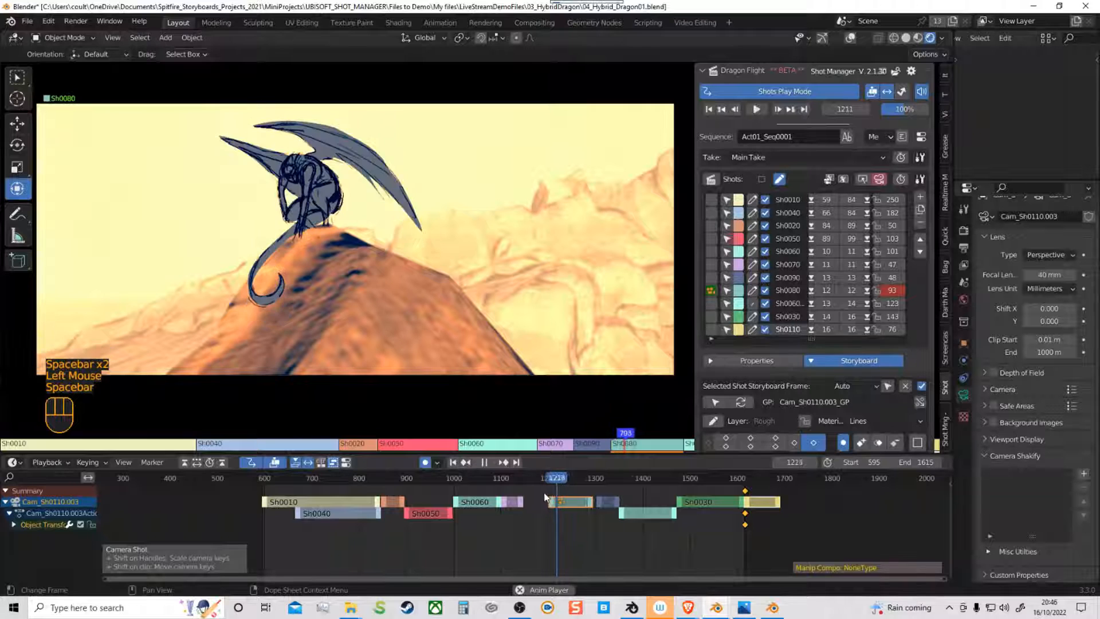
{"action": "key", "text": "space"}
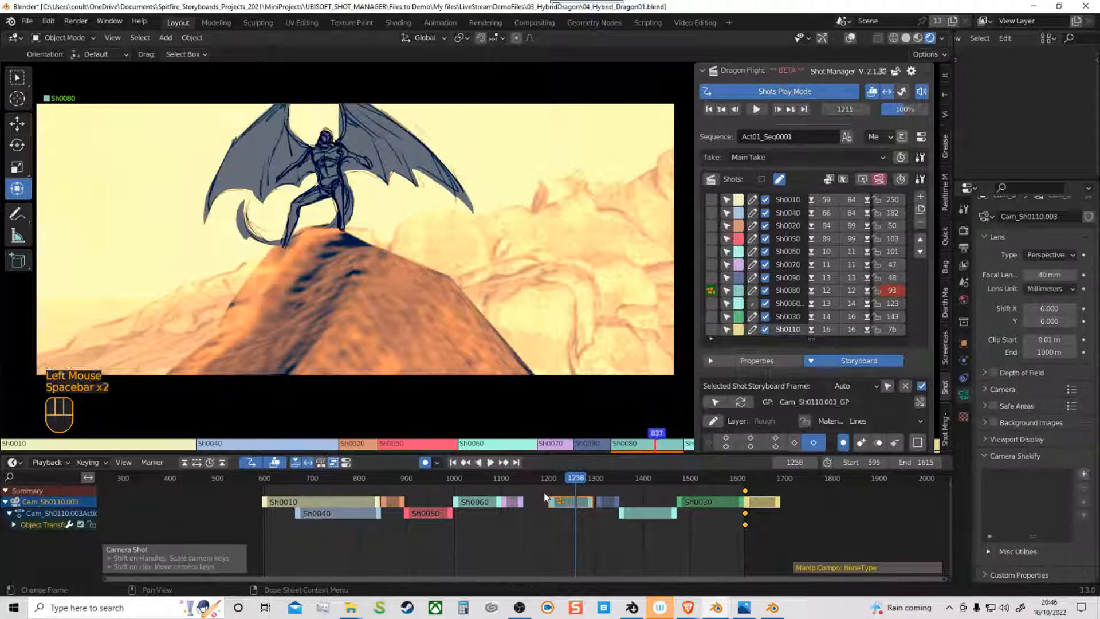
Step: Play shot Sh0060_duplicate from near its beginning and return to frame 1368 to examine the take-off drawing
{"action": "left_click", "coordinate": [638, 479]}
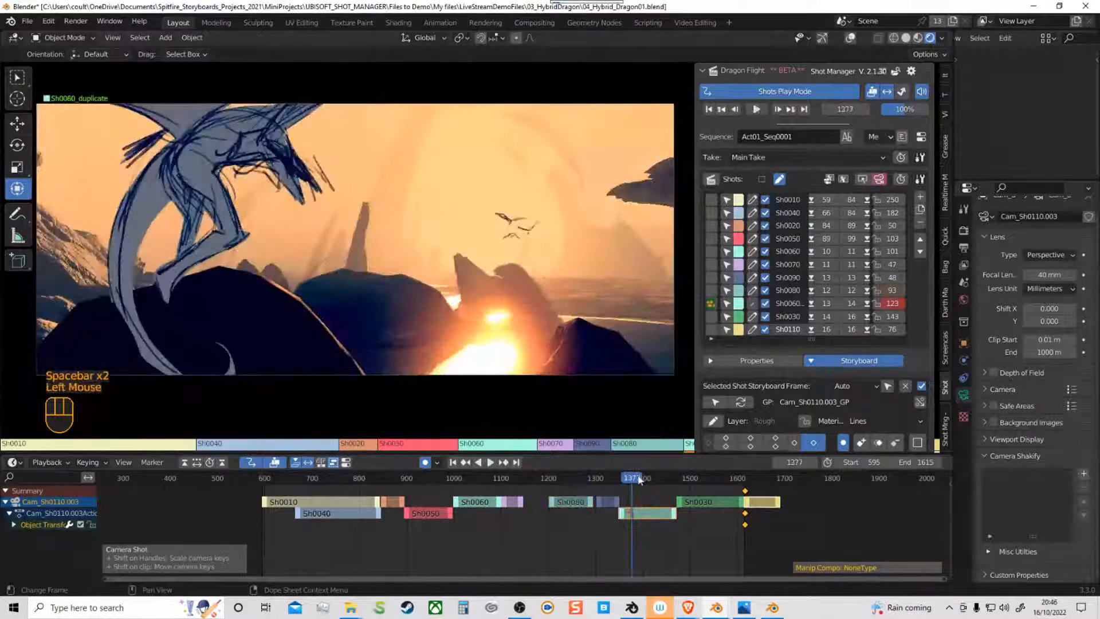
{"action": "left_click", "coordinate": [624, 479]}
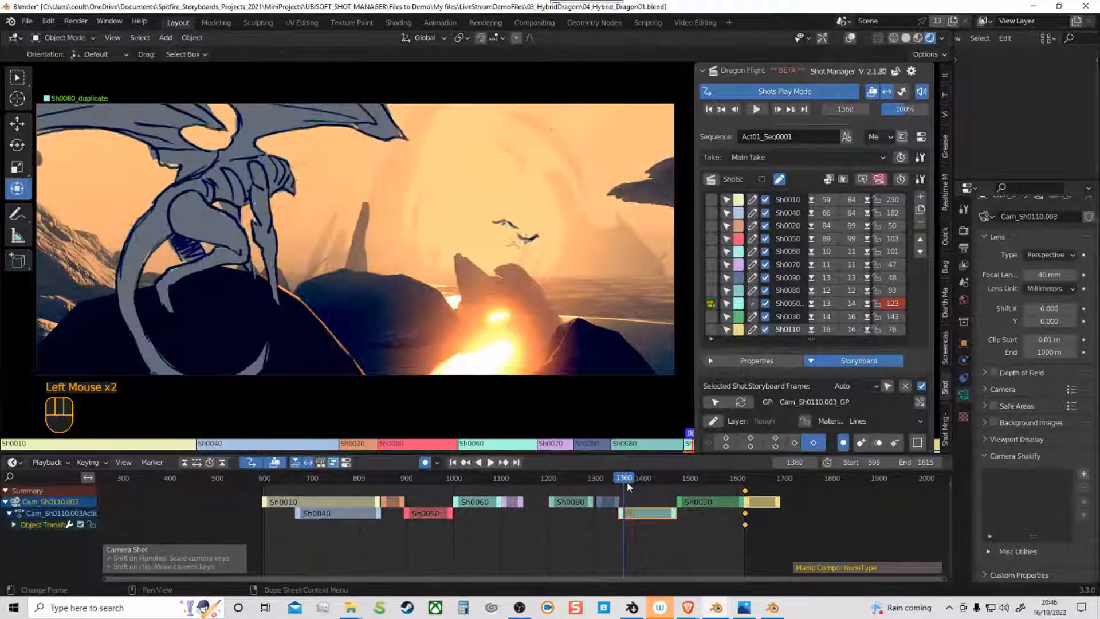
{"action": "key", "text": "space"}
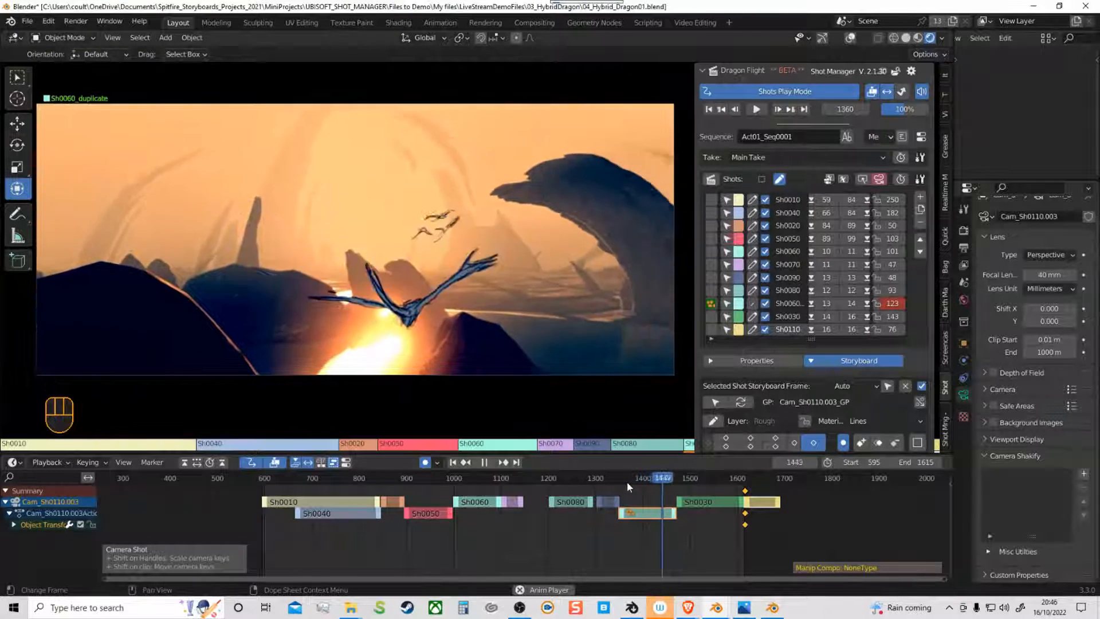
{"action": "key", "text": "space"}
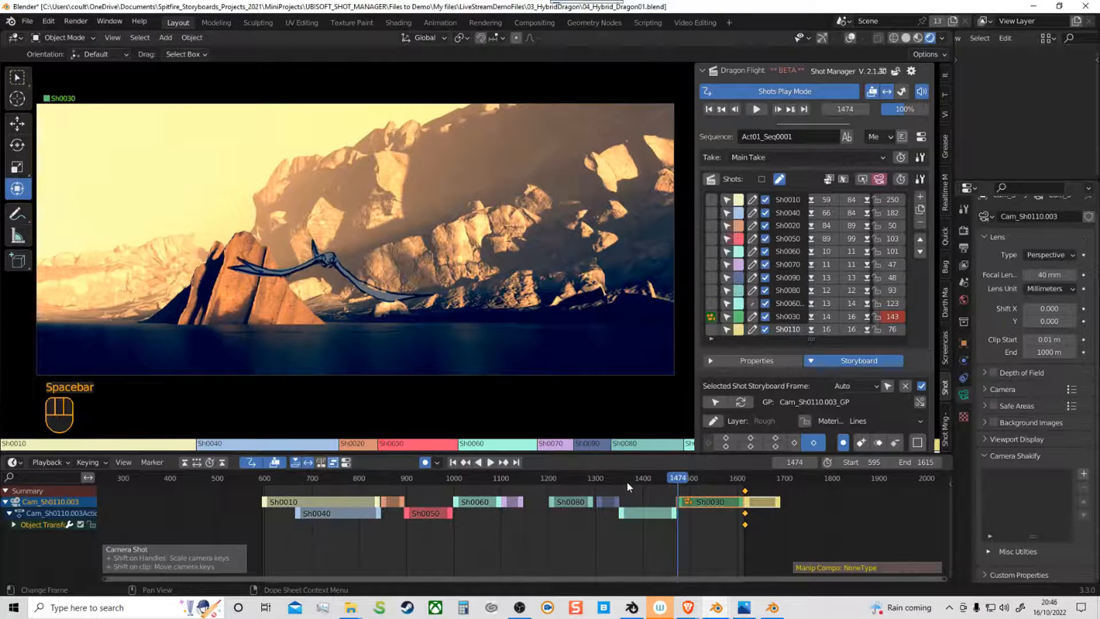
{"action": "left_click_drag", "start_coordinate": [678, 485], "coordinate": [627, 488]}
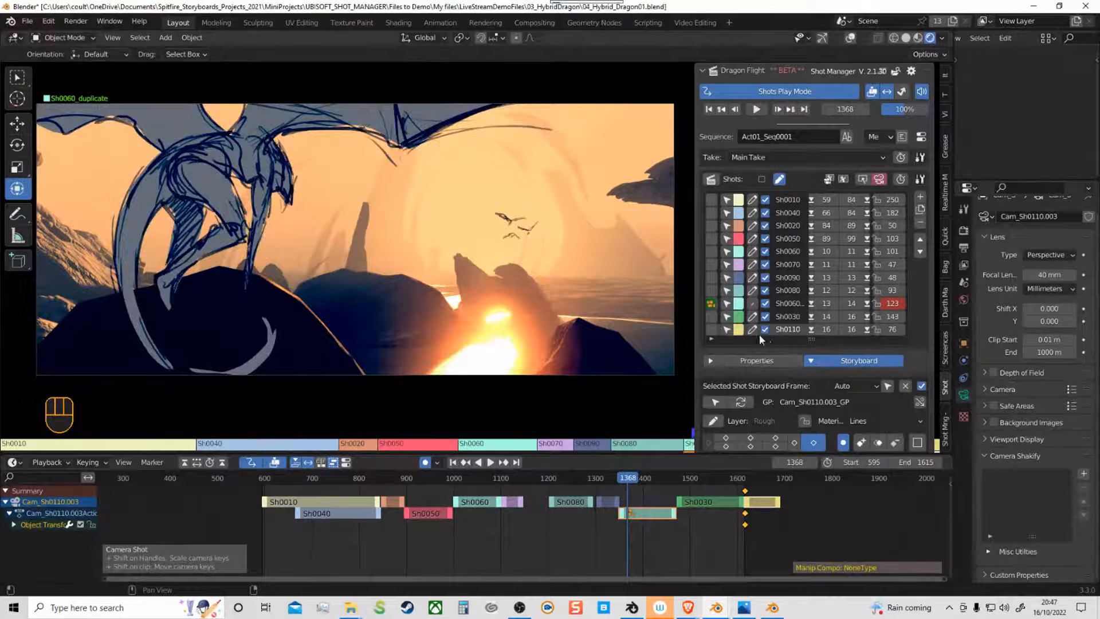
Step: Make Sh0080 the selected shot and detach its storyboard frame from the shot camera
{"action": "left_click", "coordinate": [568, 491]}
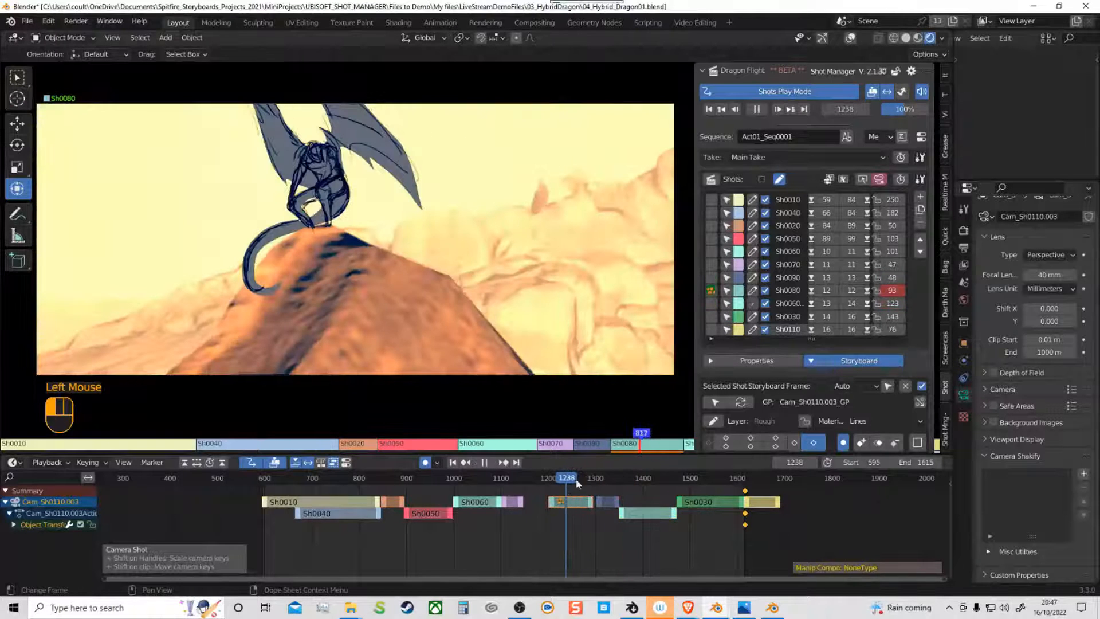
{"action": "middle_click_drag", "start_coordinate": [832, 355], "coordinate": [850, 226]}
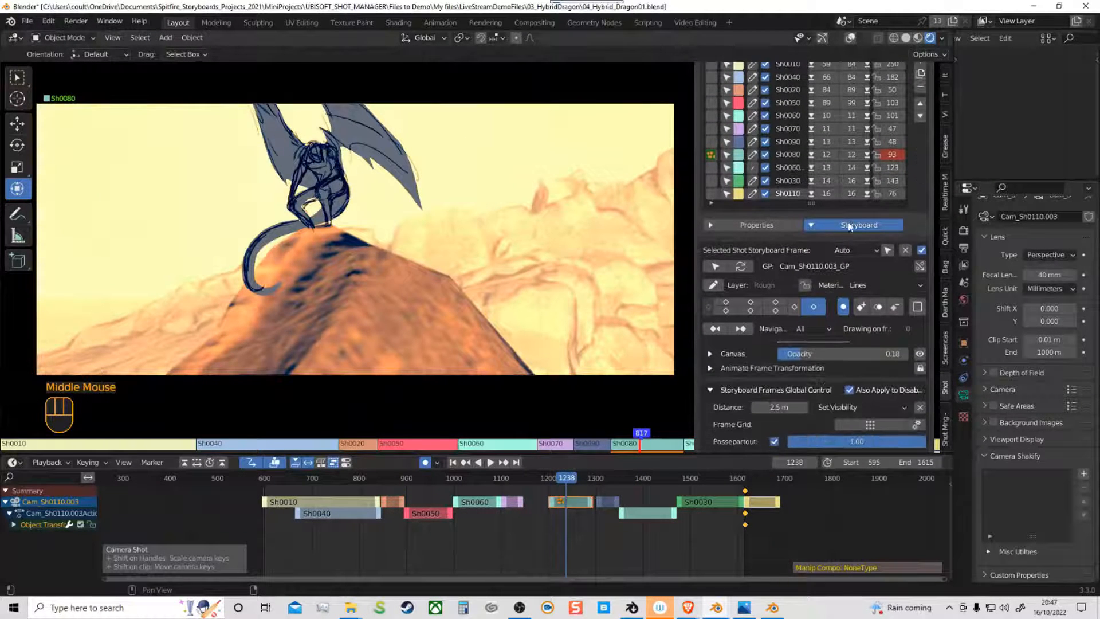
{"action": "middle_click_drag", "start_coordinate": [848, 392], "coordinate": [856, 355]}
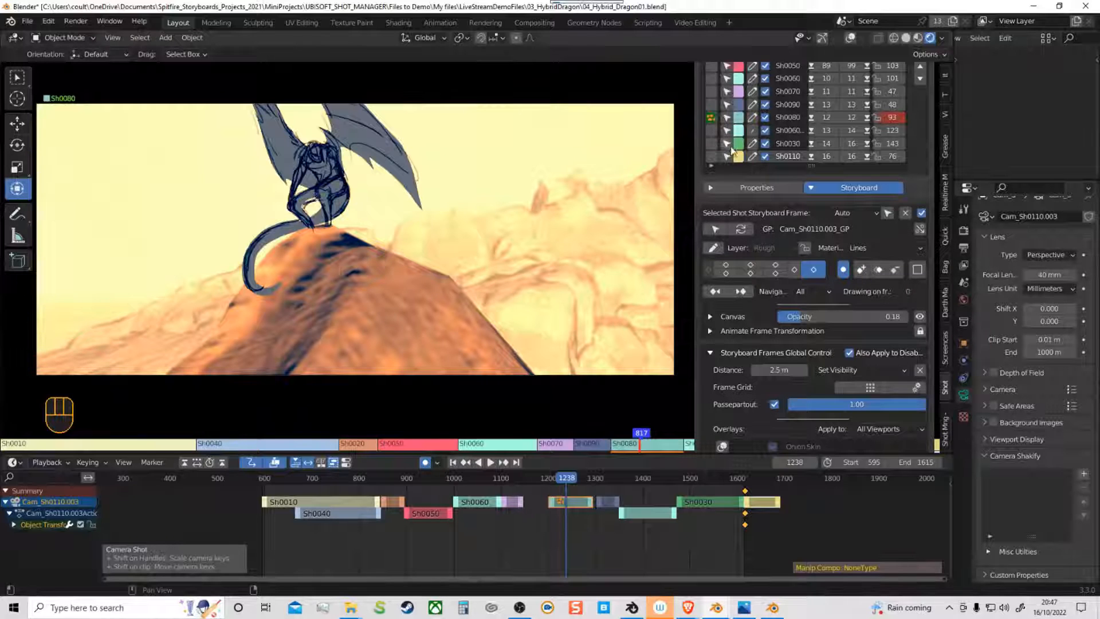
{"action": "double_click", "coordinate": [727, 117]}
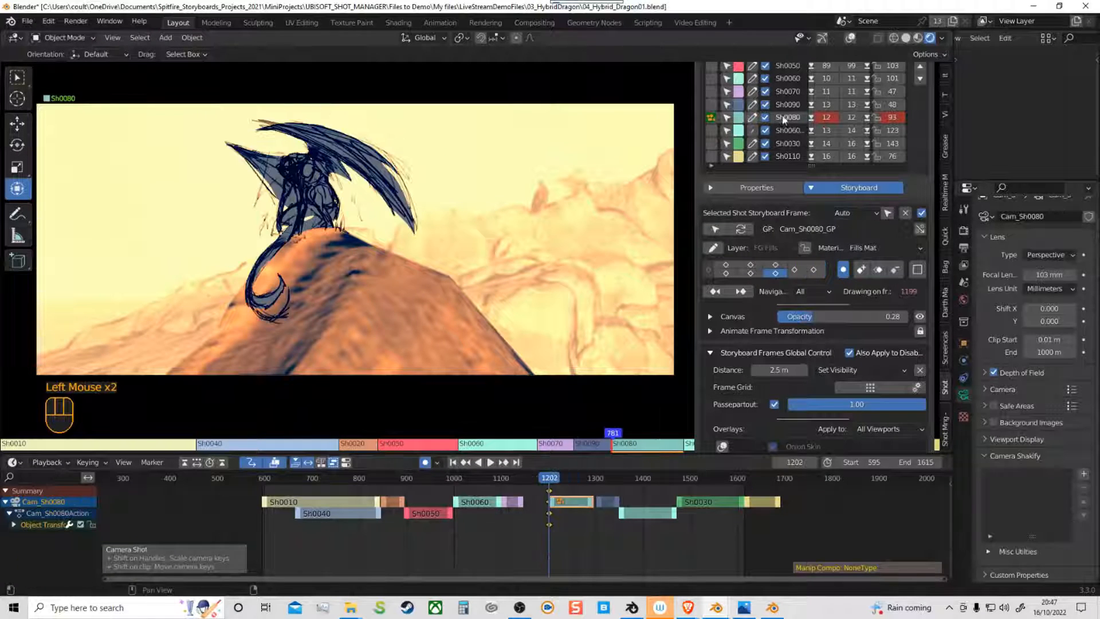
{"action": "left_click", "coordinate": [920, 229]}
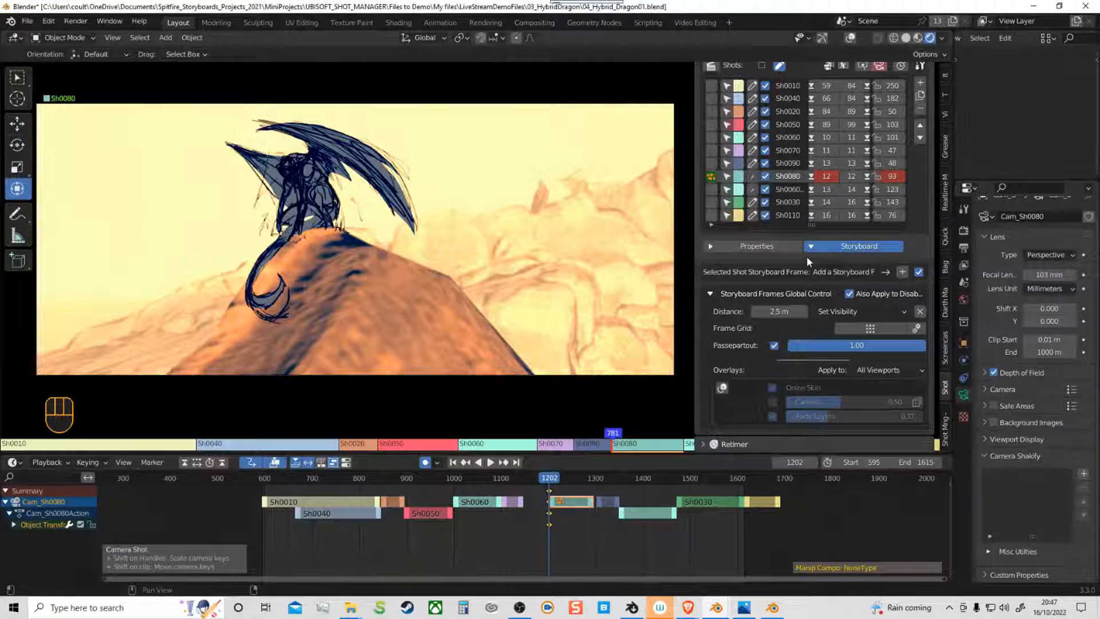
Step: Select the freed Sh0080 creature drawing, show the viewport overlays and move the drawing slightly within the camera view
{"action": "left_click", "coordinate": [317, 188]}
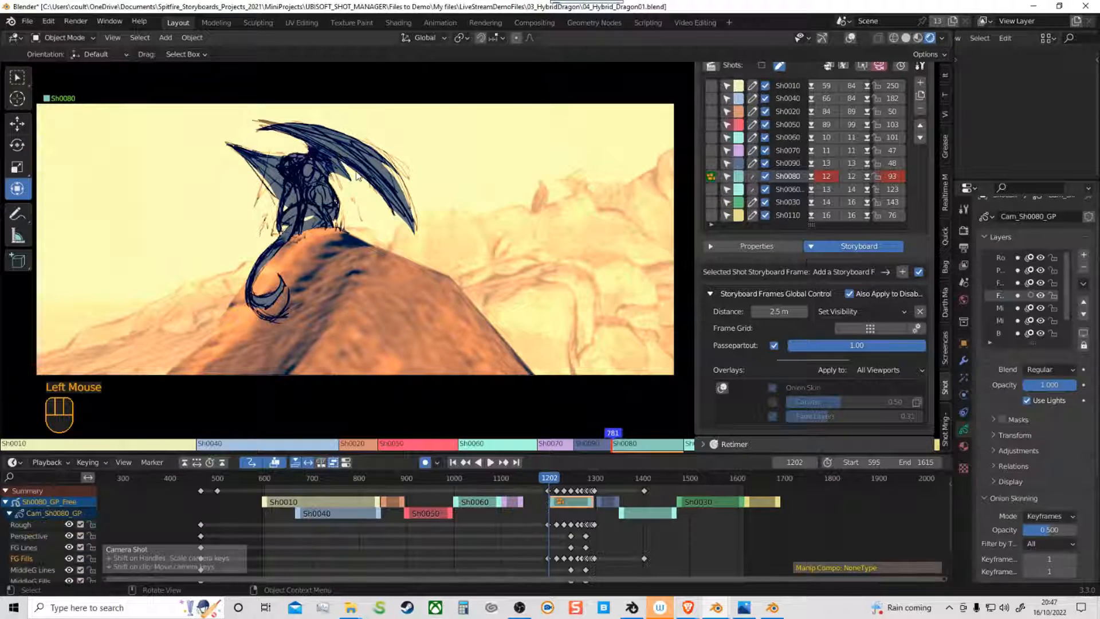
{"action": "left_click", "coordinate": [851, 39]}
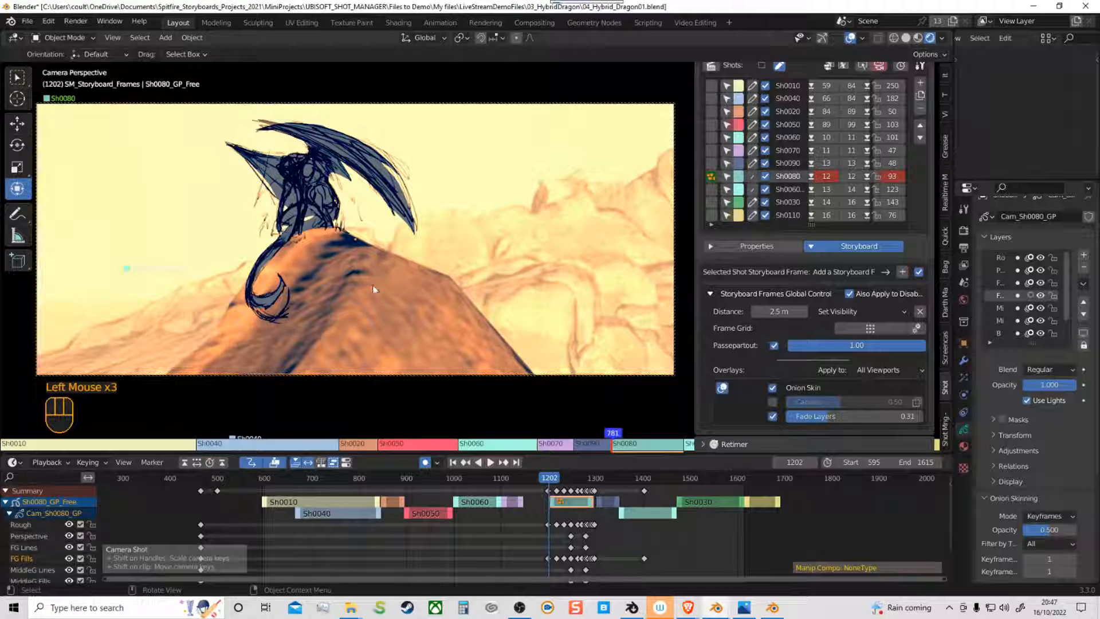
{"action": "key", "text": "g"}
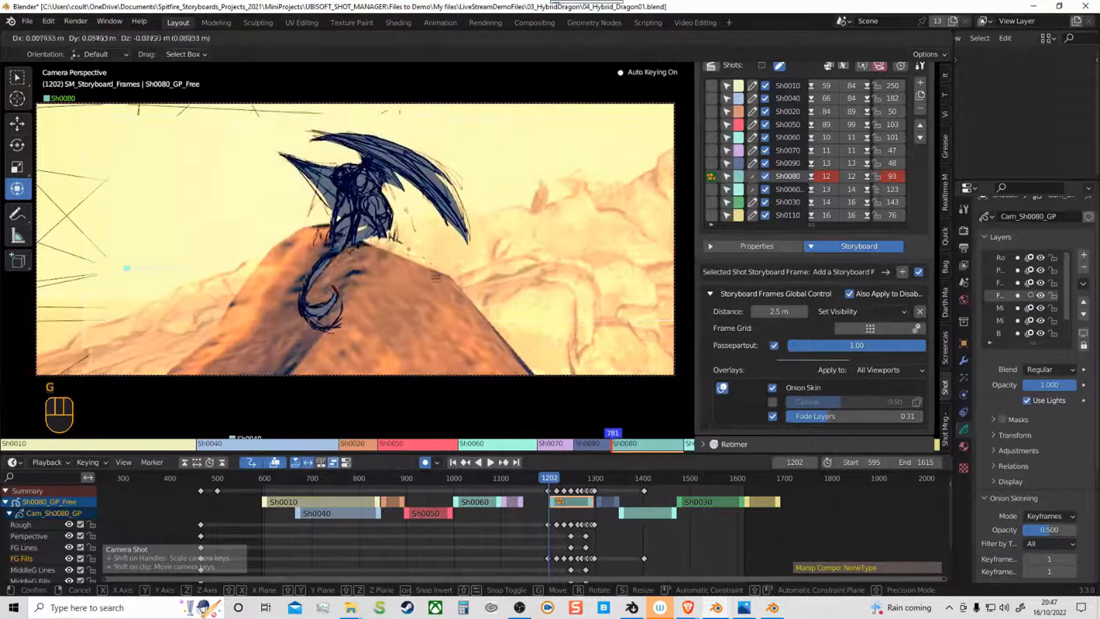
{"action": "left_click", "coordinate": [400, 283]}
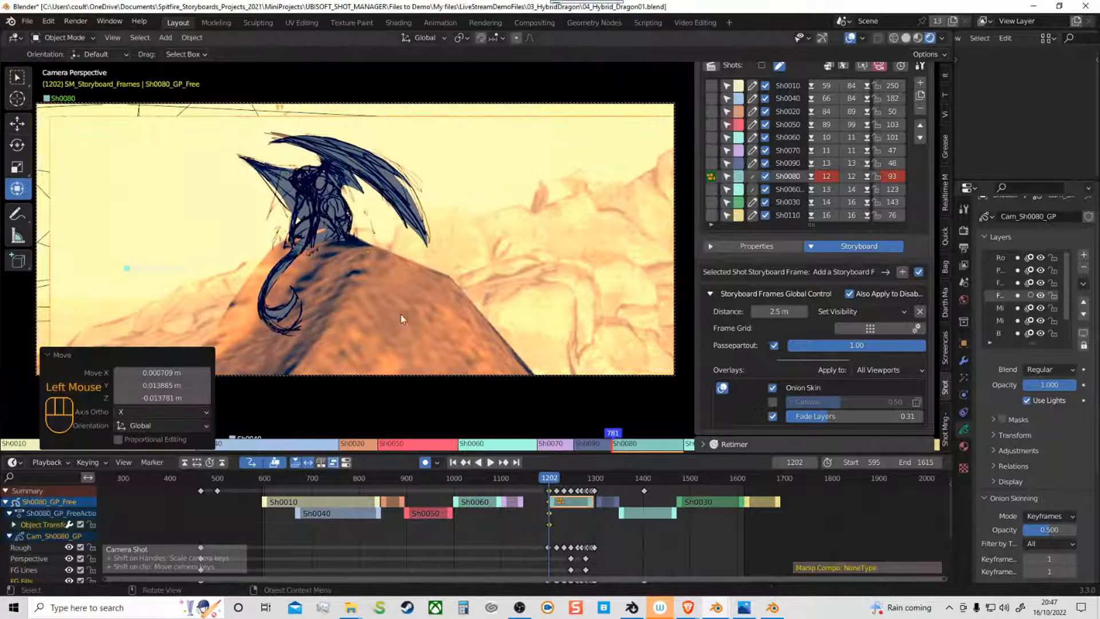
Step: Leave the camera view, frame the freed drawing in the scene and scale it up to about 1.59 times
{"action": "key", "text": "KP_0"}
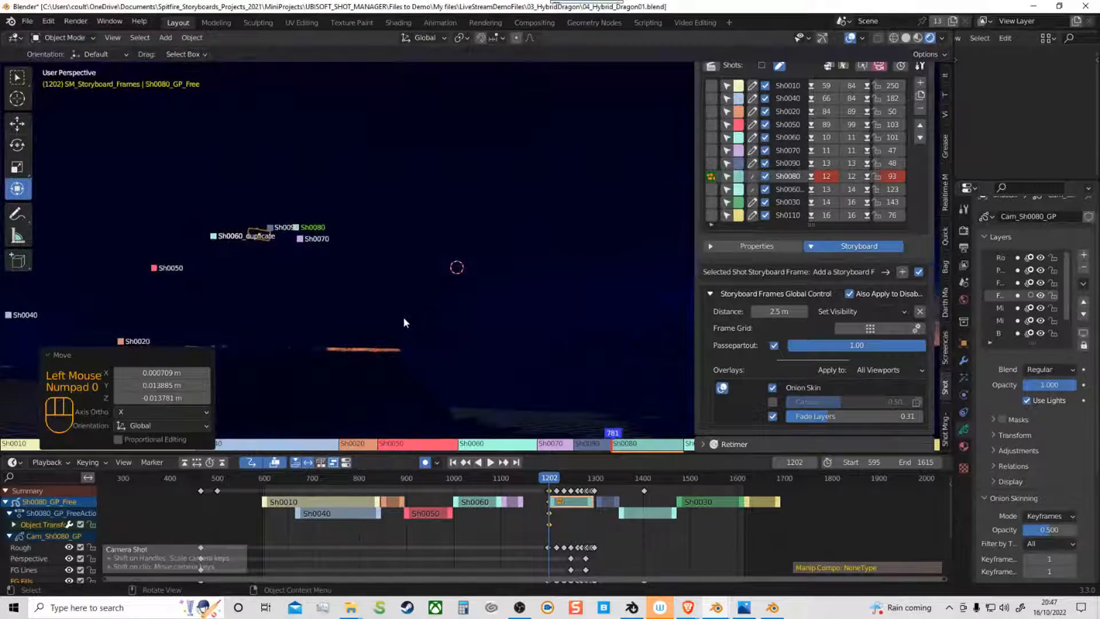
{"action": "key", "text": "KP_Decimal"}
{"action": "middle_click_drag", "start_coordinate": [410, 322], "coordinate": [438, 326]}
{"action": "middle_click_drag", "start_coordinate": [439, 326], "coordinate": [453, 327], "text": "shift"}
{"action": "key", "text": "s"}
{"action": "left_click", "coordinate": [551, 390]}
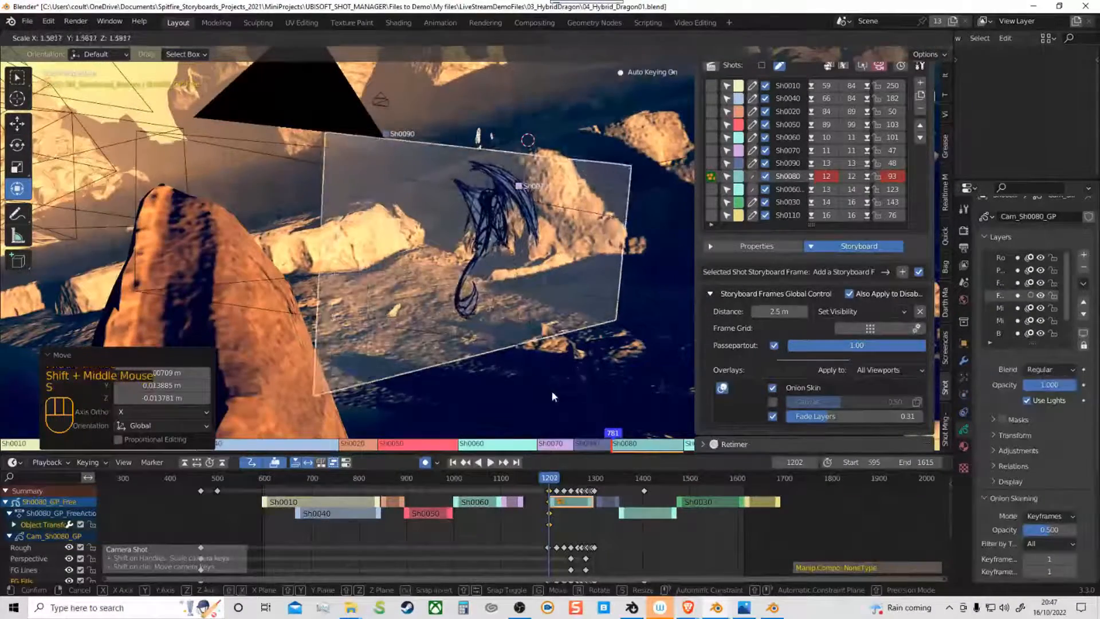
Step: Move the drawing horizontally onto the rock, adjust its height to sit the creature on the peak, and enlarge it slightly
{"action": "key", "text": "g"}
{"action": "key", "text": "shift+z"}
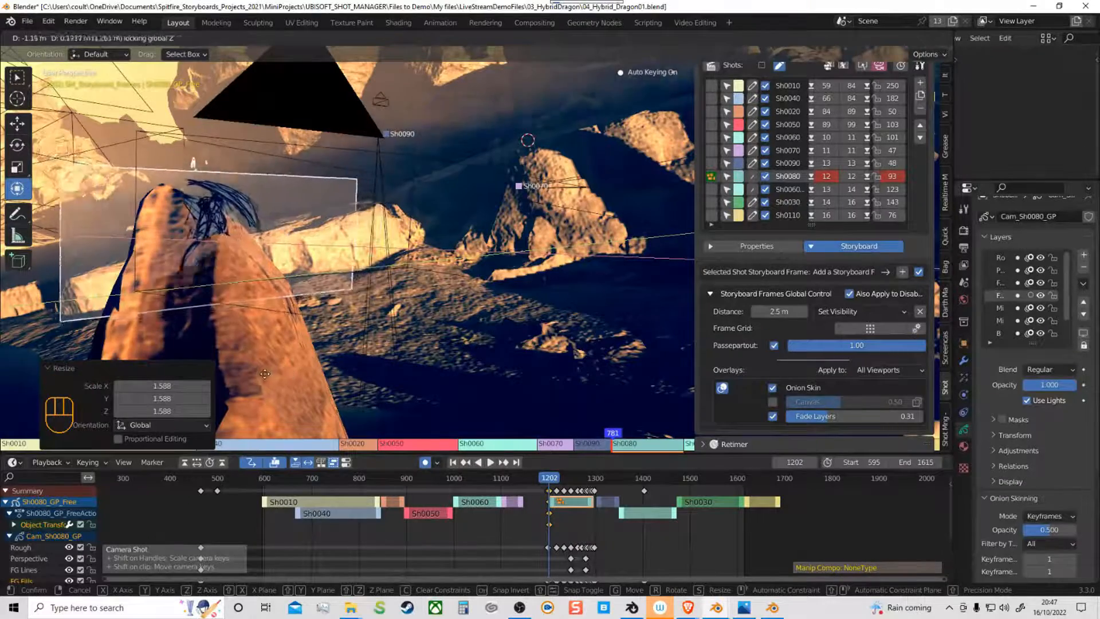
{"action": "left_click", "coordinate": [294, 347]}
{"action": "key", "text": "g"}
{"action": "left_click", "coordinate": [298, 335]}
{"action": "key", "text": "s"}
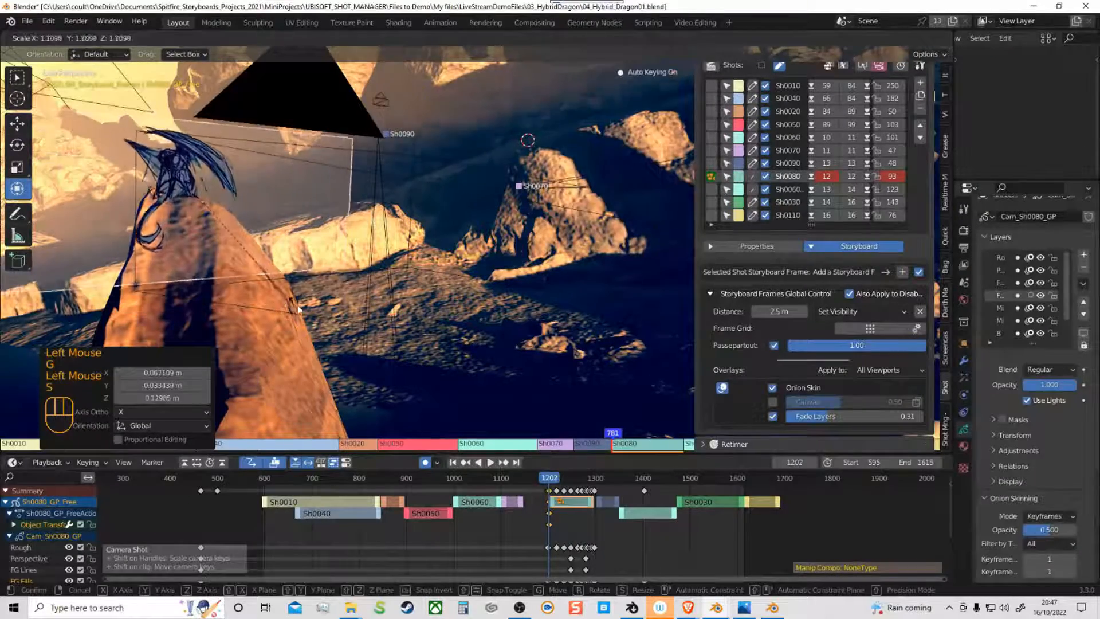
{"action": "left_click", "coordinate": [302, 317]}
Step: From another angle, reposition the drawing horizontally and vertically against the peak and scale it by 1.09
{"action": "middle_click_drag", "start_coordinate": [302, 317], "coordinate": [400, 333]}
{"action": "key", "text": "g"}
{"action": "key", "text": "shift+z"}
{"action": "left_click", "coordinate": [255, 370]}
{"action": "key", "text": "g"}
{"action": "left_click", "coordinate": [324, 334]}
{"action": "key", "text": "s"}
{"action": "left_click", "coordinate": [407, 342]}
Step: Fine-tune the drawing's position so the creature perches on top of the rock peak
{"action": "key", "text": "g"}
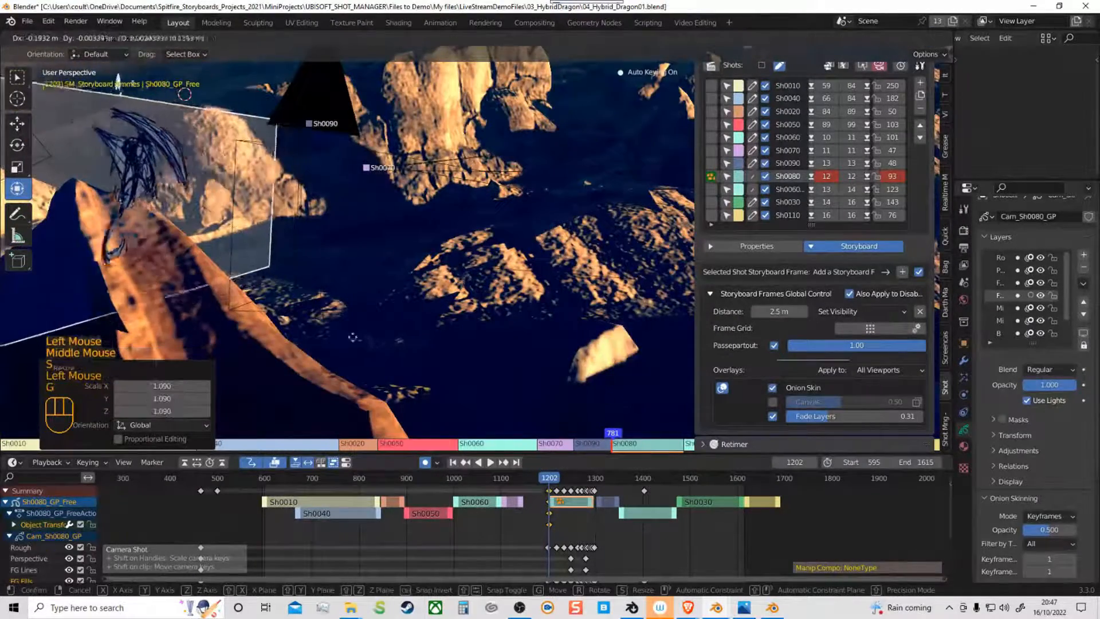
{"action": "left_click", "coordinate": [339, 337]}
{"action": "middle_click_drag", "start_coordinate": [340, 337], "coordinate": [346, 340]}
{"action": "key", "text": "g"}
{"action": "left_click", "coordinate": [358, 353]}
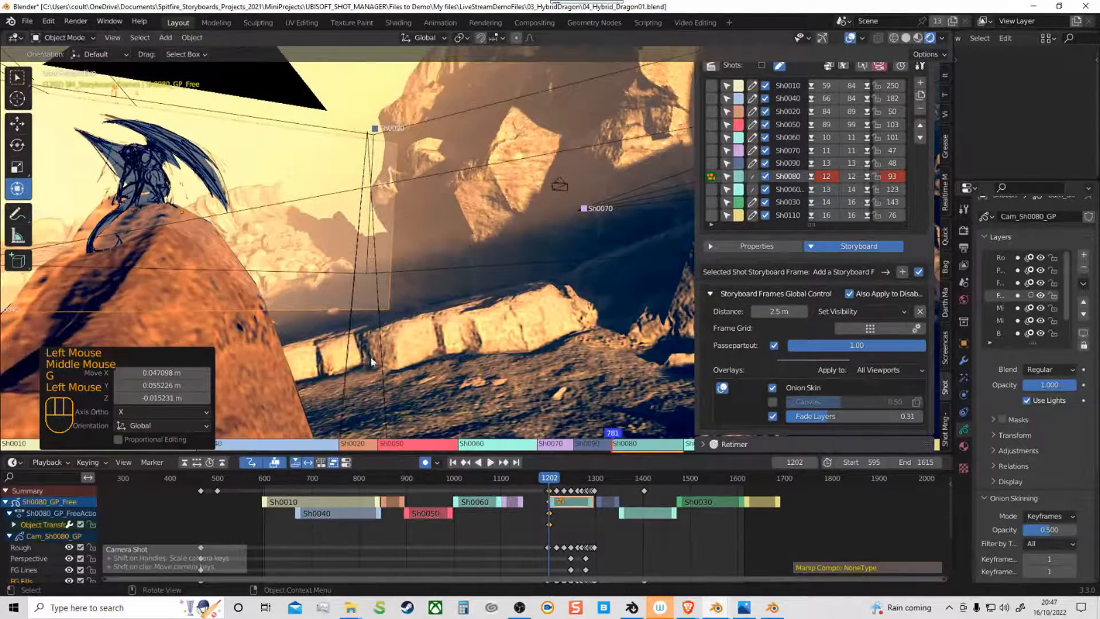
Step: Return to the Sh0080 camera view and play the shot to check the repositioned creature, replaying it from the shot's start
{"action": "key", "text": "KP_0"}
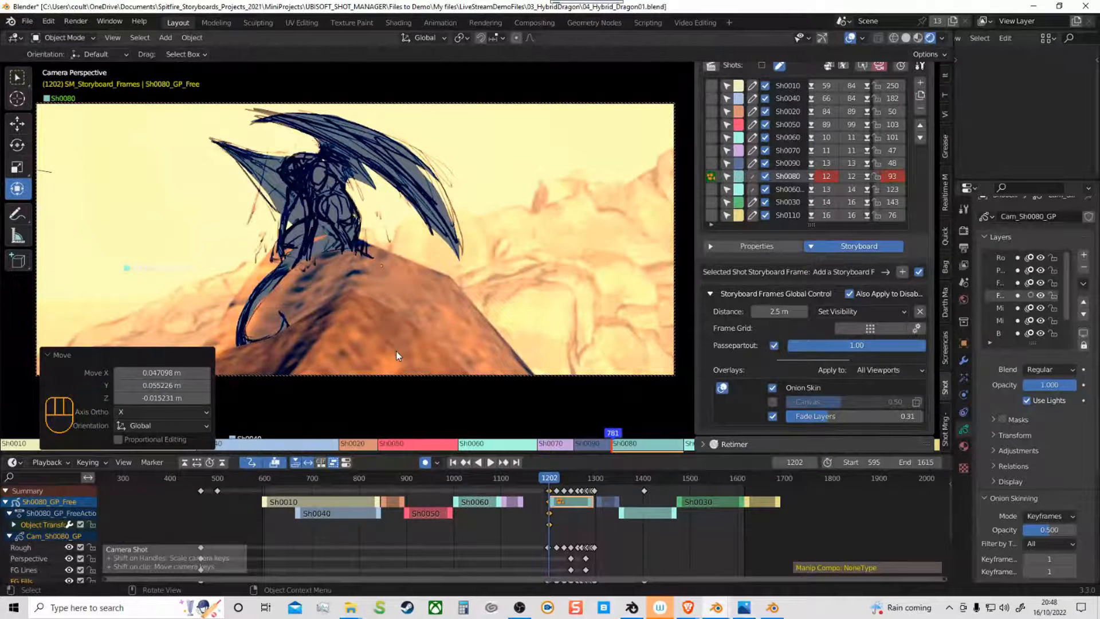
{"action": "key", "text": "space"}
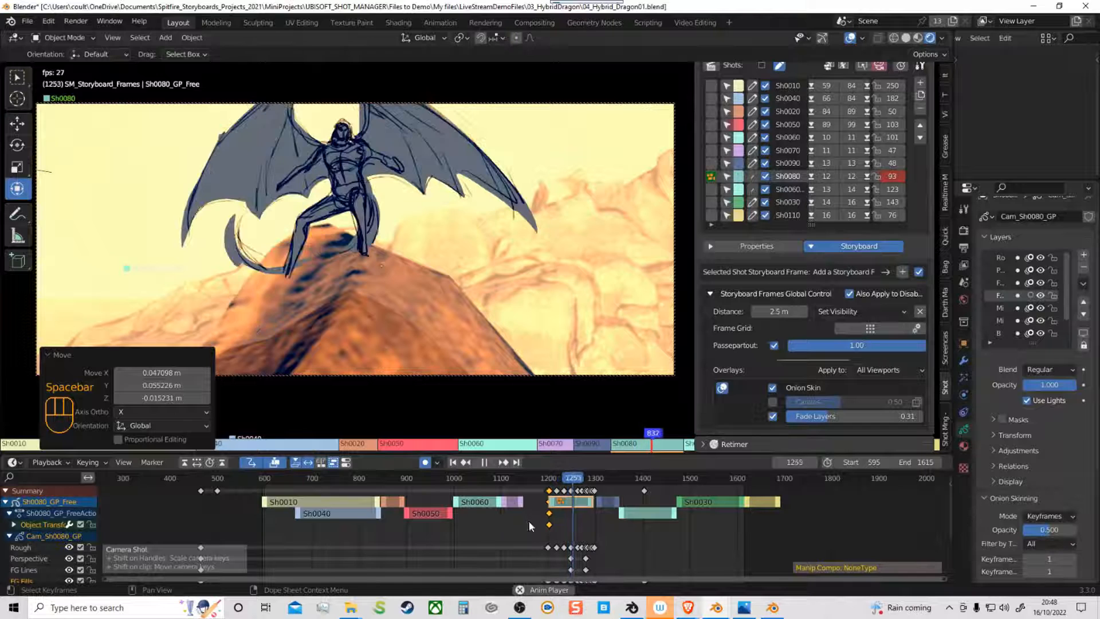
{"action": "key", "text": "space"}
{"action": "left_click", "coordinate": [728, 179]}
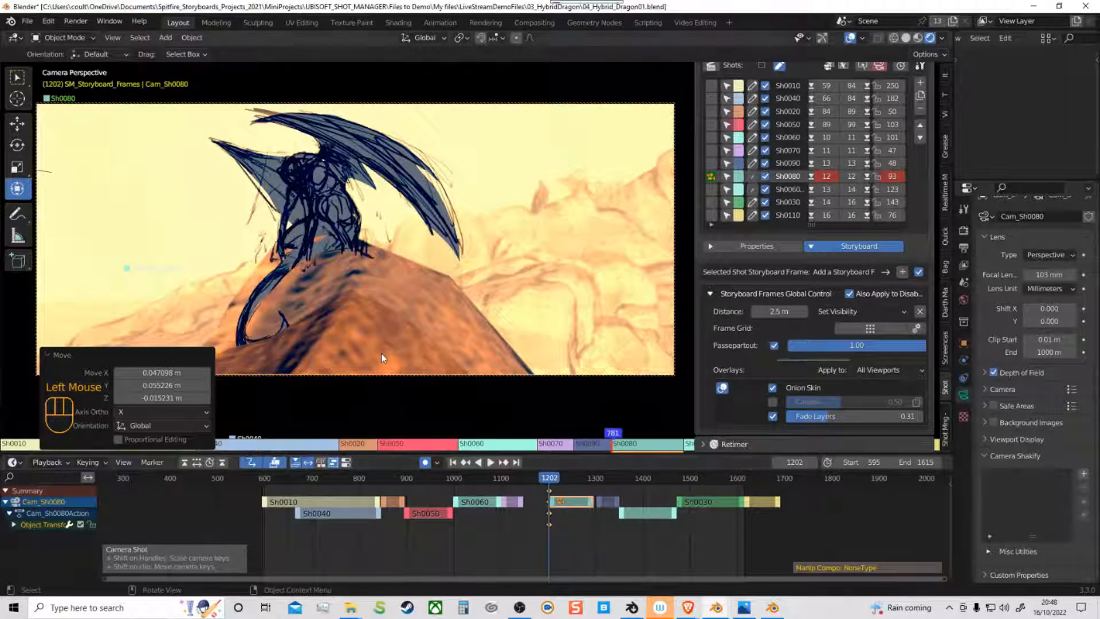
{"action": "key", "text": "space"}
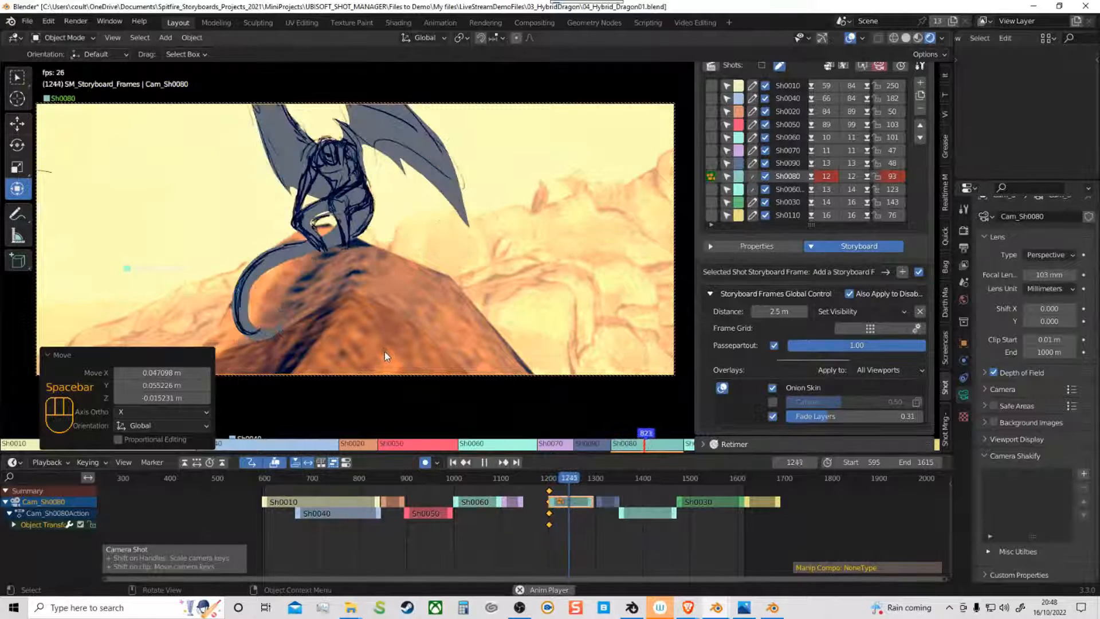
Step: Play Sh0080 in short bursts and adjust its camera framing at intervals to keyframe a camera move up to frame 1292
{"action": "key", "text": "space"}
{"action": "key", "text": "space"}
{"action": "key", "text": "space"}
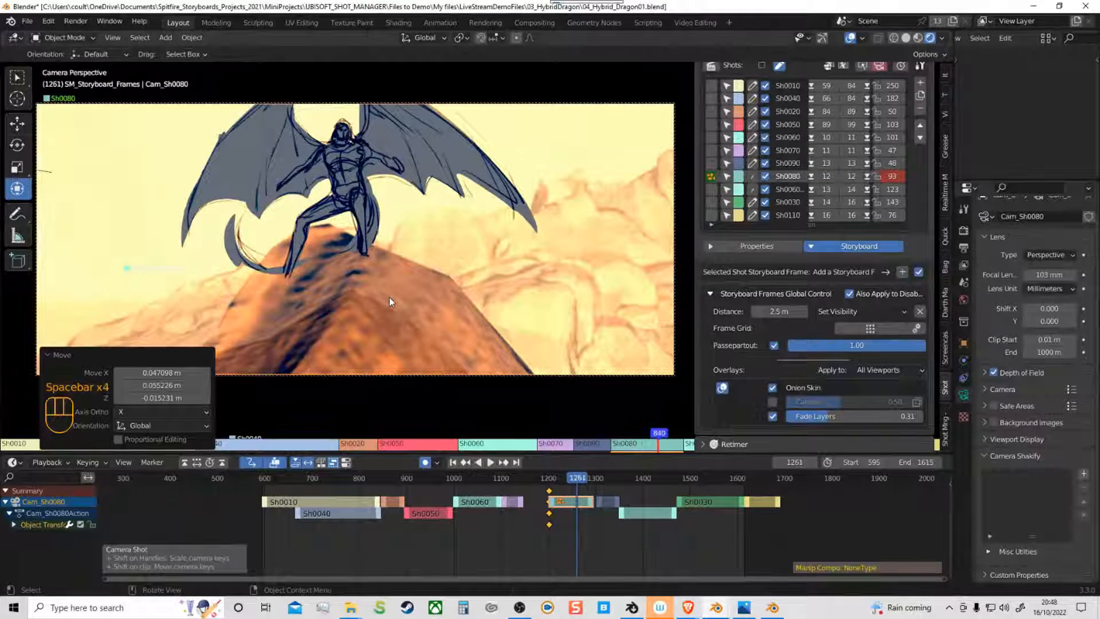
{"action": "middle_click_drag", "start_coordinate": [390, 296], "coordinate": [402, 296]}
{"action": "key", "text": "space"}
{"action": "key", "text": "space"}
{"action": "key", "text": "space"}
{"action": "key", "text": "space"}
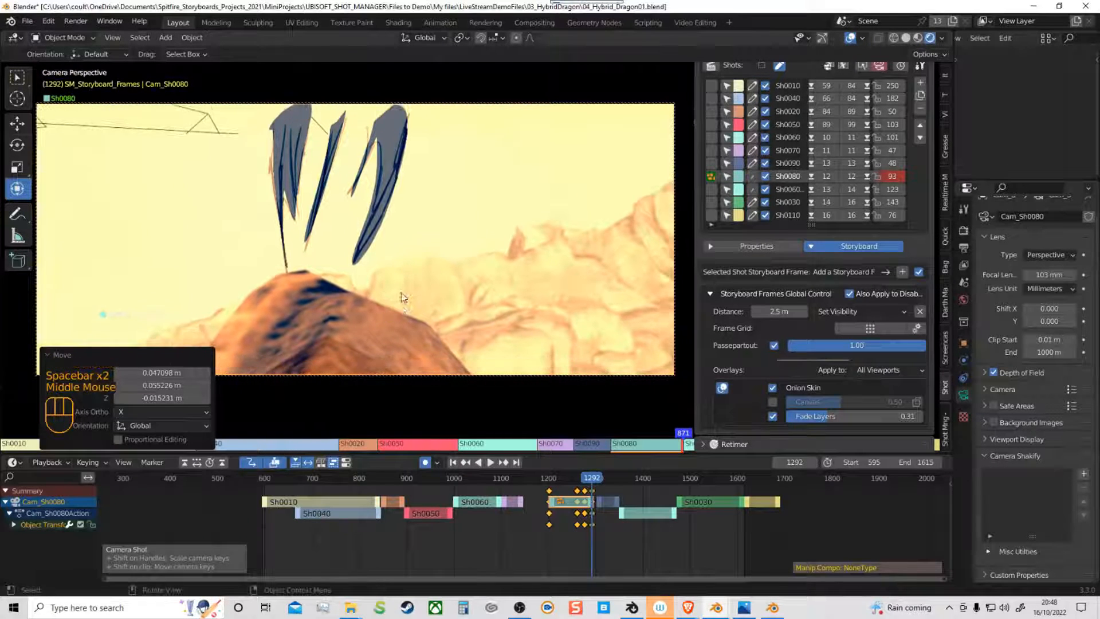
Step: Replay Sh0080 from its start and scrub over its second half to check the camera move around the creature
{"action": "key", "text": "space"}
{"action": "key", "text": "space"}
{"action": "left_click", "coordinate": [550, 478]}
{"action": "key", "text": "space"}
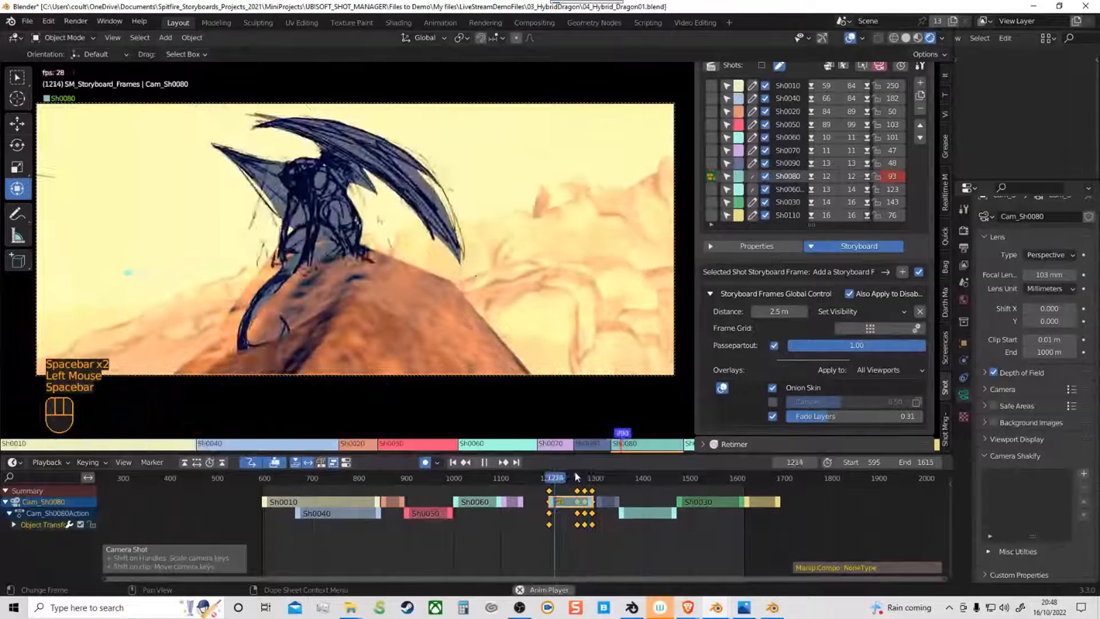
{"action": "key", "text": "space"}
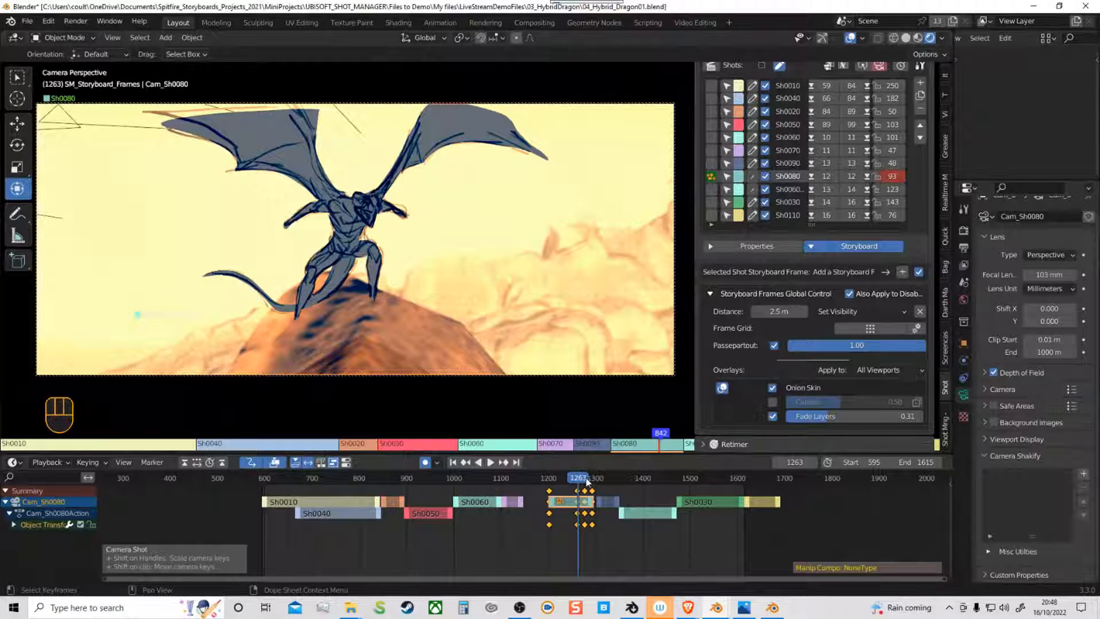
{"action": "mouse_move", "coordinate": [585, 483]}
{"action": "left_mouse_down"}
{"action": "mouse_move", "coordinate": [646, 489]}
{"action": "mouse_move", "coordinate": [576, 484]}
{"action": "left_mouse_up"}
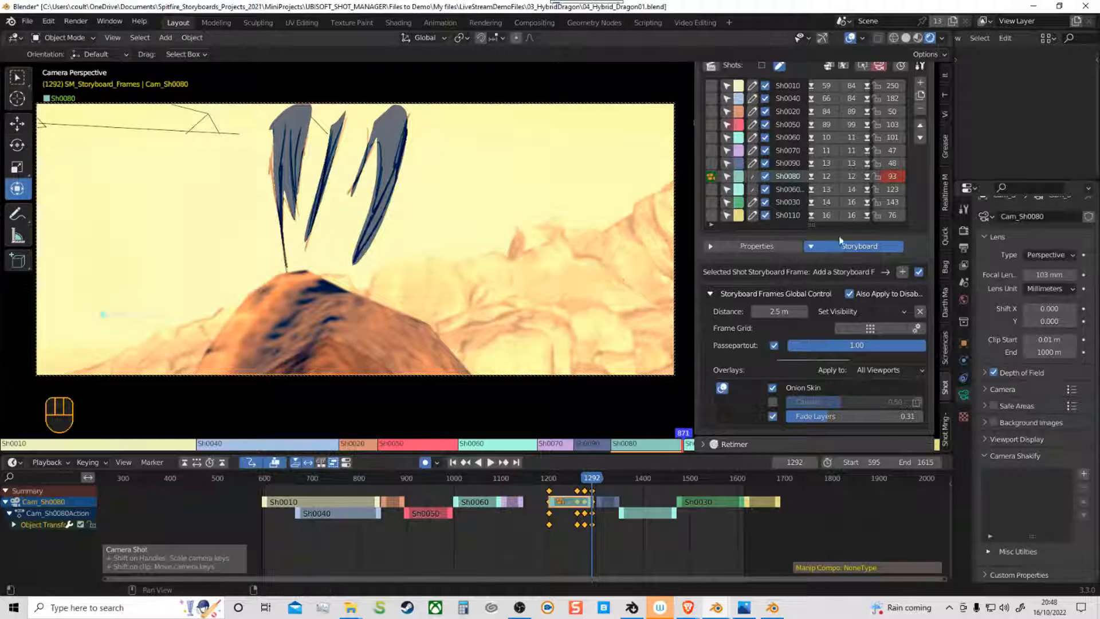
Step: Try to locate the selected shot camera in the Outliner list
{"action": "key", "text": "KP_Decimal"}
{"action": "left_click", "coordinate": [1025, 120]}
{"action": "key", "text": "KP_Decimal"}
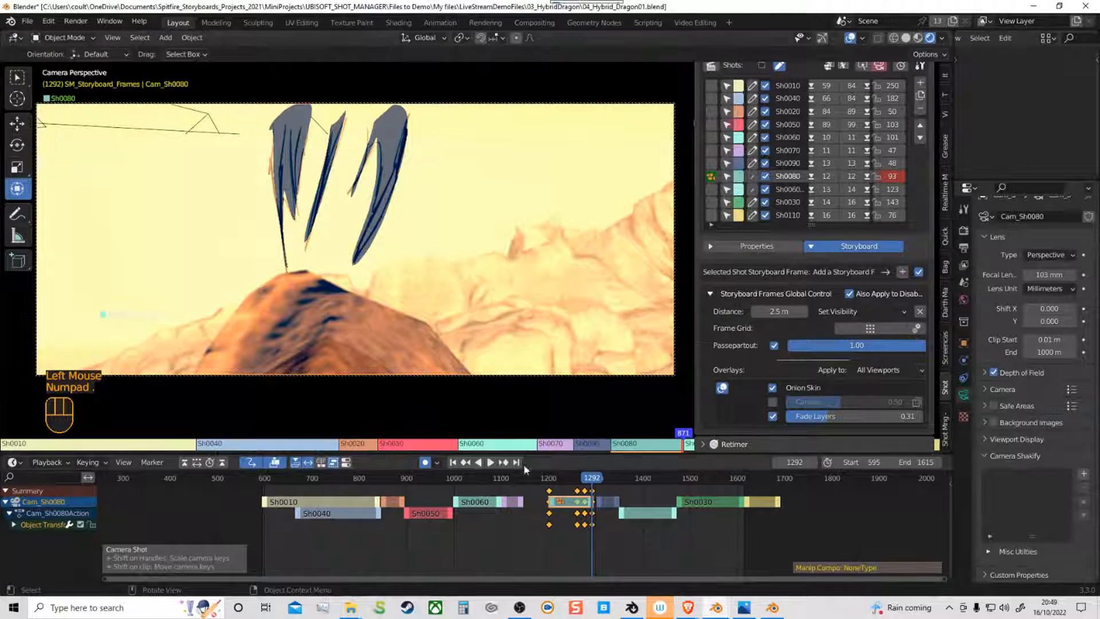
Step: Scrub over Sh0080 and back into Sh0010, play the sequence up to Sh0070, and stop at frame 1140
{"action": "left_click", "coordinate": [585, 486]}
{"action": "left_click_drag", "start_coordinate": [585, 486], "coordinate": [581, 485]}
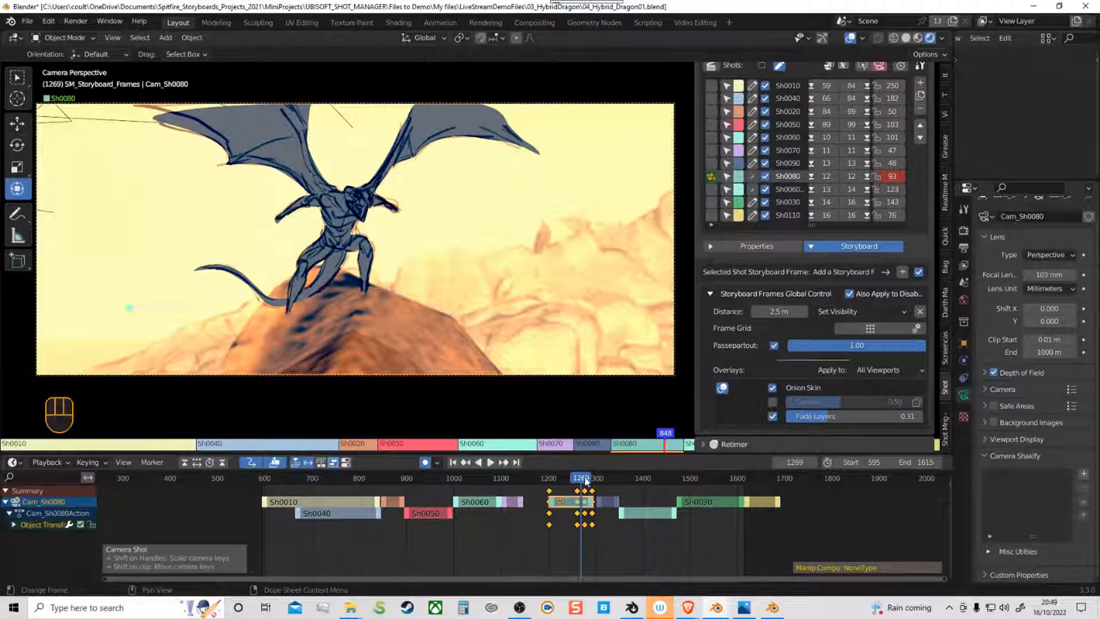
{"action": "left_click", "coordinate": [588, 483]}
{"action": "mouse_move", "coordinate": [589, 483]}
{"action": "left_mouse_down"}
{"action": "mouse_move", "coordinate": [725, 491]}
{"action": "mouse_move", "coordinate": [332, 490]}
{"action": "left_mouse_up"}
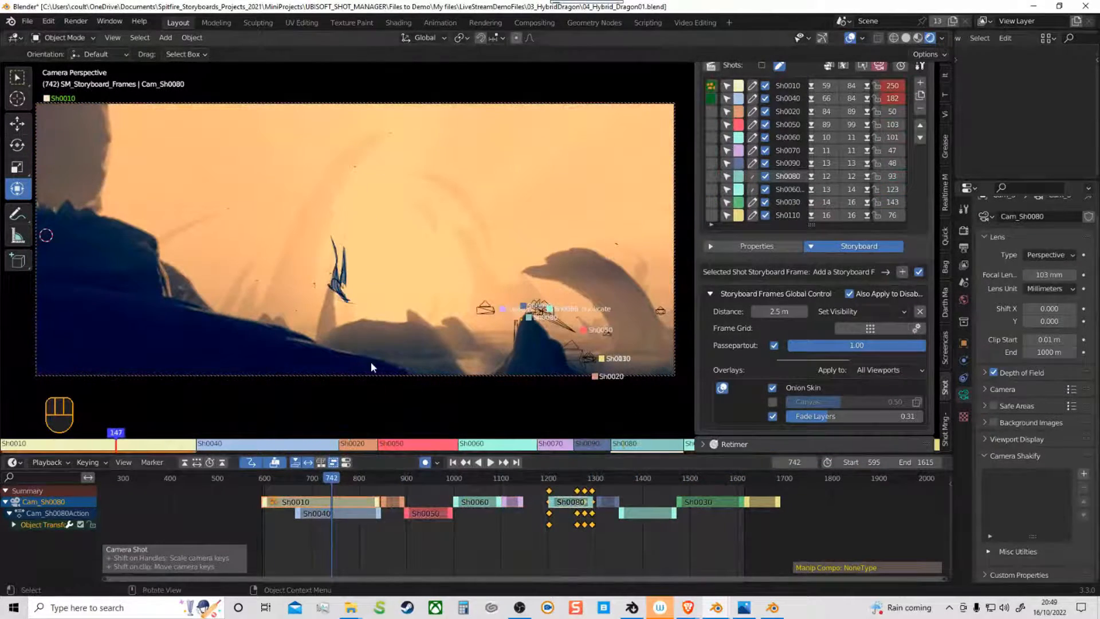
{"action": "mouse_move", "coordinate": [337, 491]}
{"action": "left_mouse_down"}
{"action": "mouse_move", "coordinate": [499, 485]}
{"action": "mouse_move", "coordinate": [488, 487]}
{"action": "left_mouse_up"}
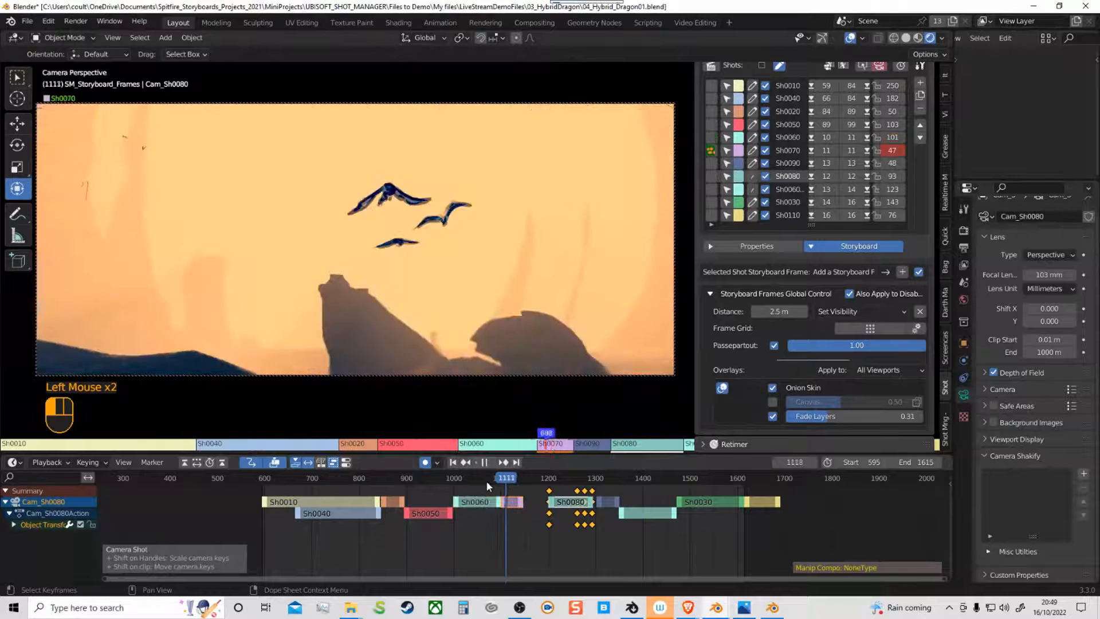
{"action": "key", "text": "space"}
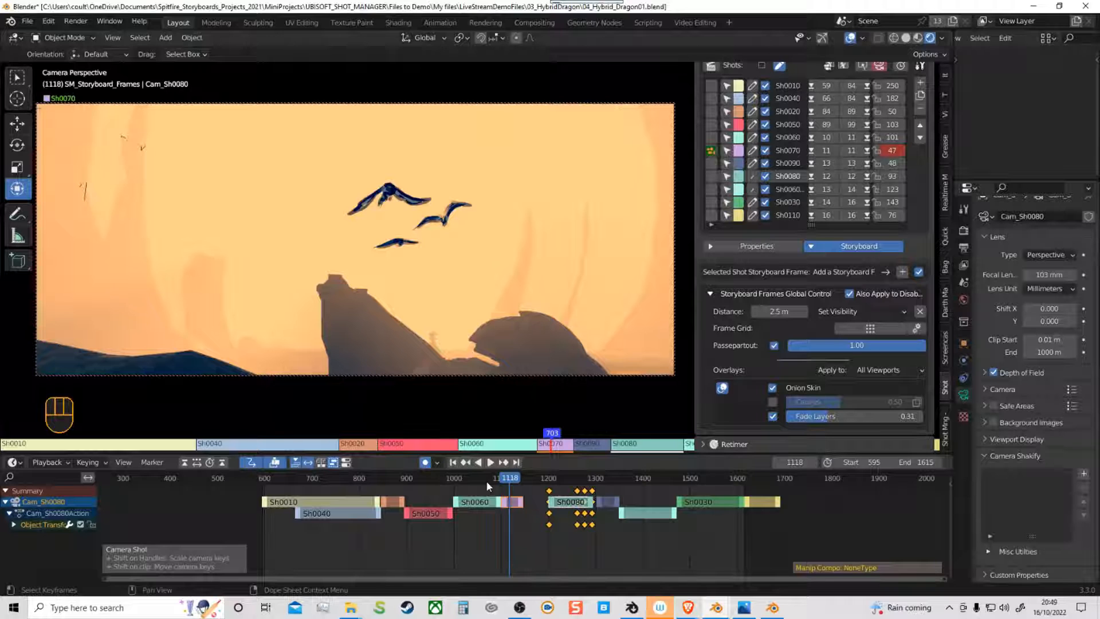
{"action": "left_click", "coordinate": [519, 481]}
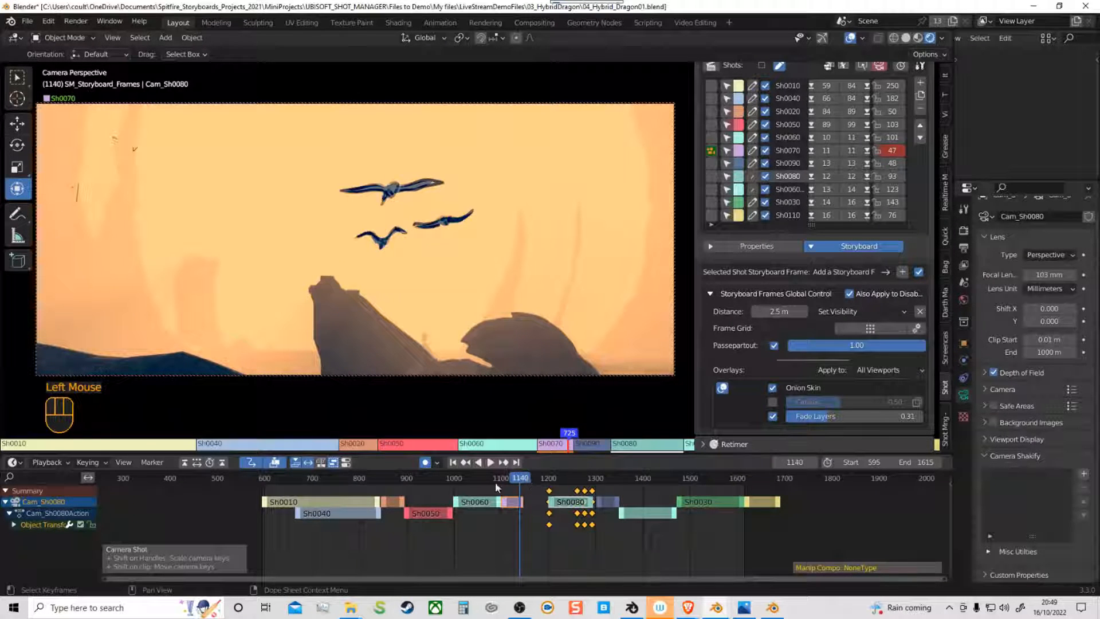
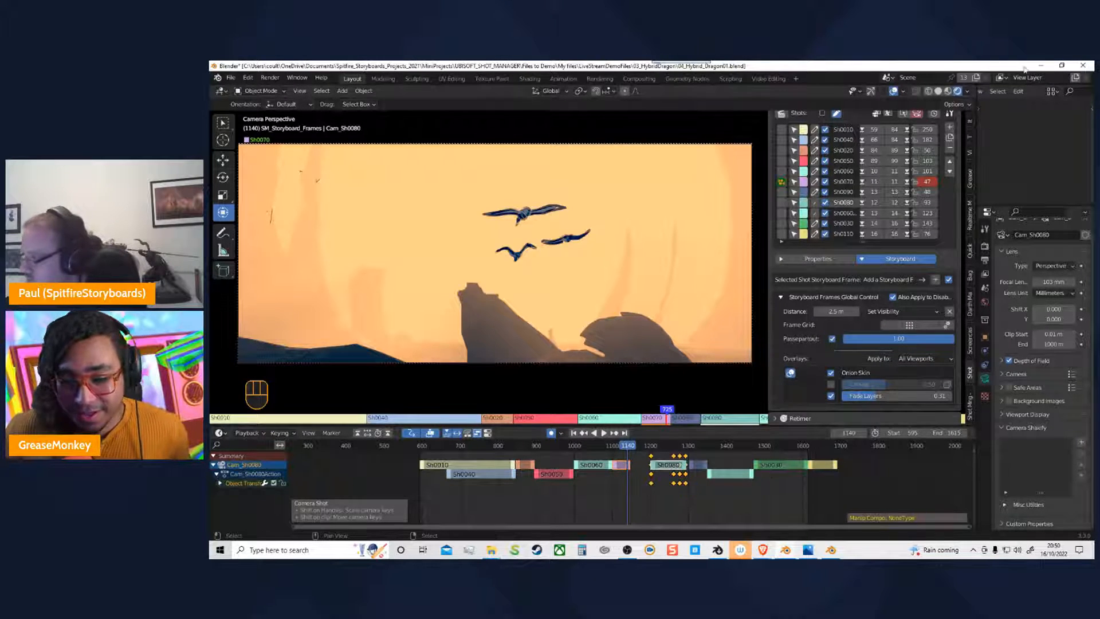
Step: Switch to the other Blender window and start a new General file without saving the crane rig scene
{"action": "left_click", "coordinate": [1042, 66]}
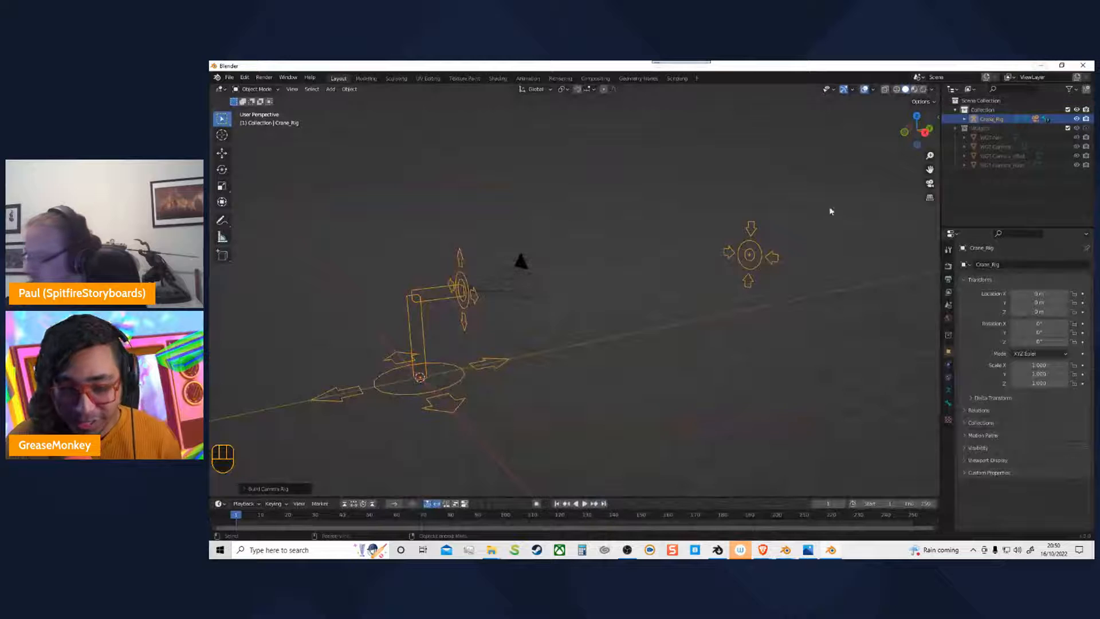
{"action": "left_click", "coordinate": [229, 77]}
{"action": "mouse_move", "coordinate": [256, 88]}
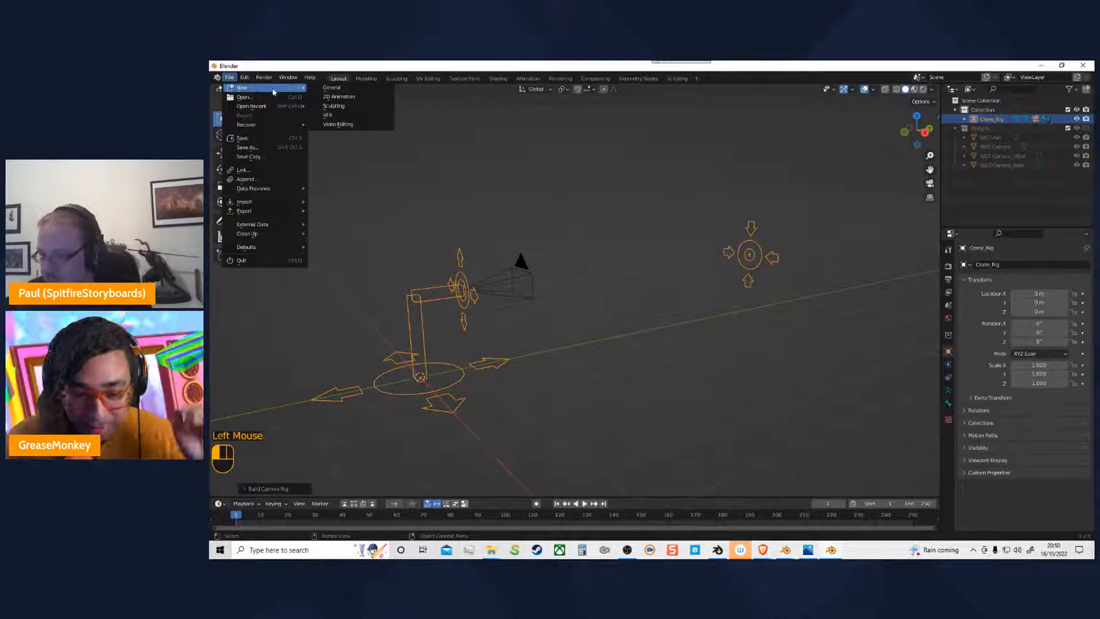
{"action": "left_click", "coordinate": [351, 97]}
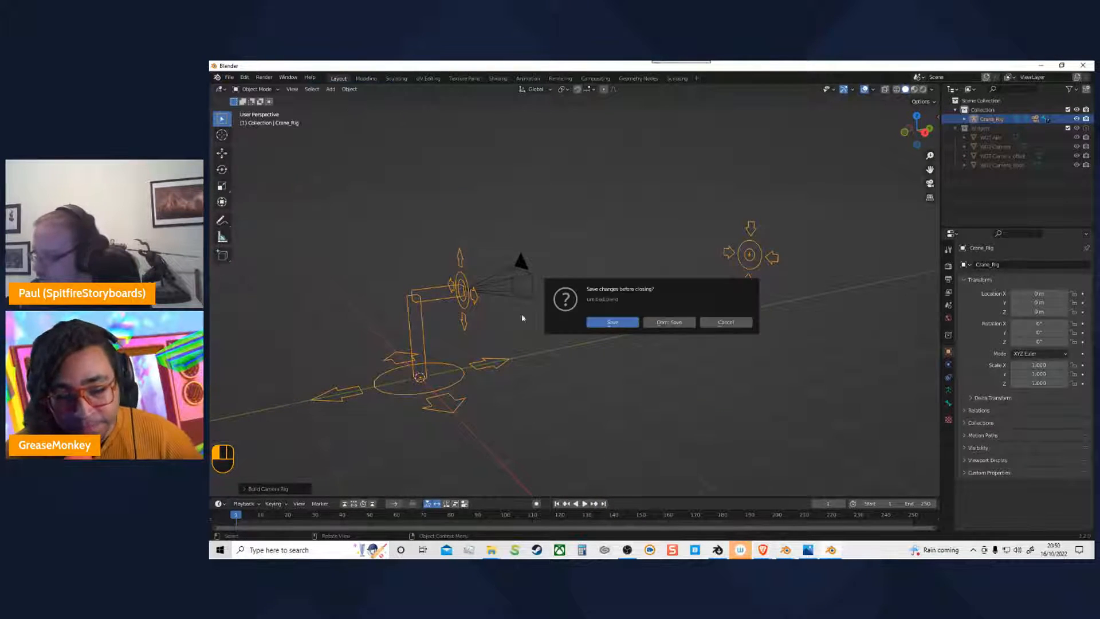
{"action": "left_click", "coordinate": [670, 322]}
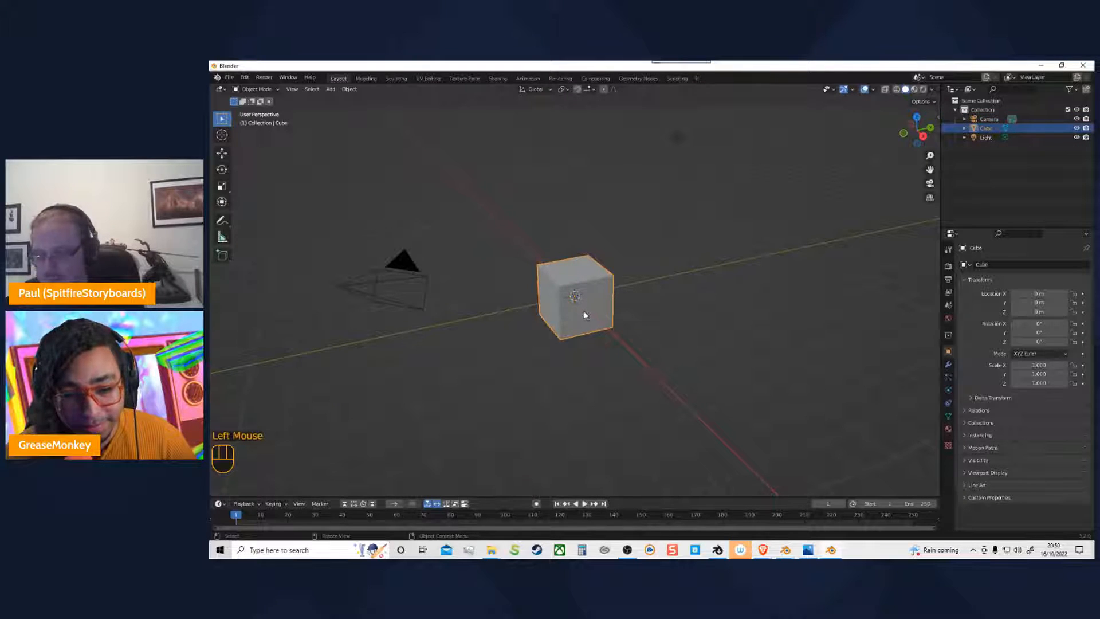
Step: Delete the default cube and camera from the new scene
{"action": "key", "text": "Delete"}
{"action": "left_click", "coordinate": [407, 264]}
{"action": "key", "text": "Delete"}
{"action": "middle_click_drag", "start_coordinate": [464, 334], "coordinate": [621, 330]}
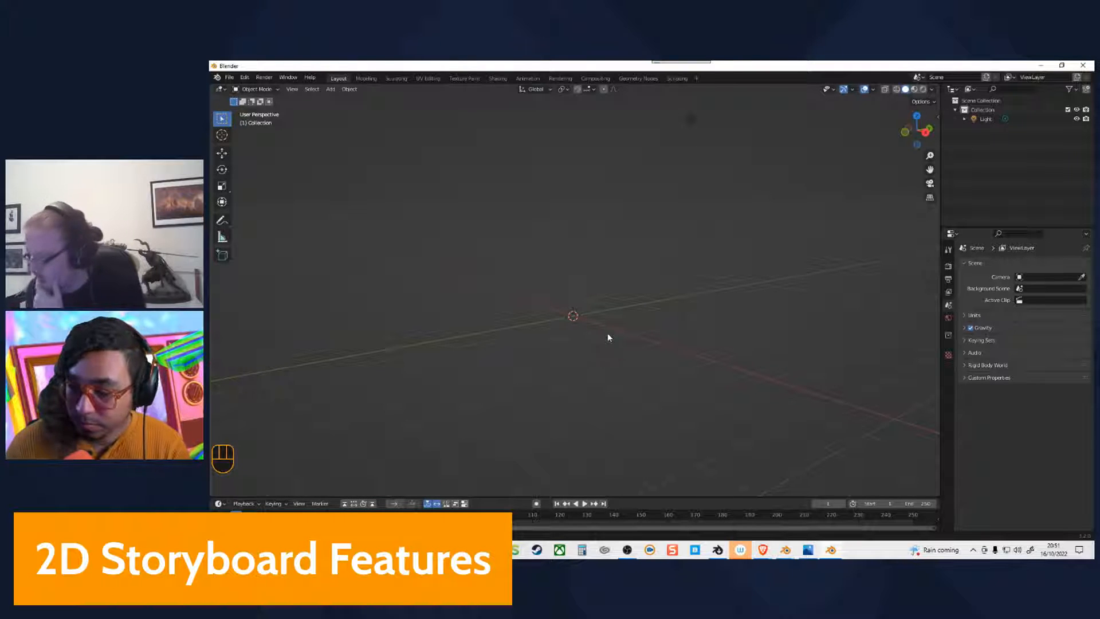
Step: Switch to the Brave browser and play the Ubisoft Shot Manager "Previz in a nutshell" video, skipping ahead to the shots stack chapter
{"action": "left_click", "coordinate": [763, 550]}
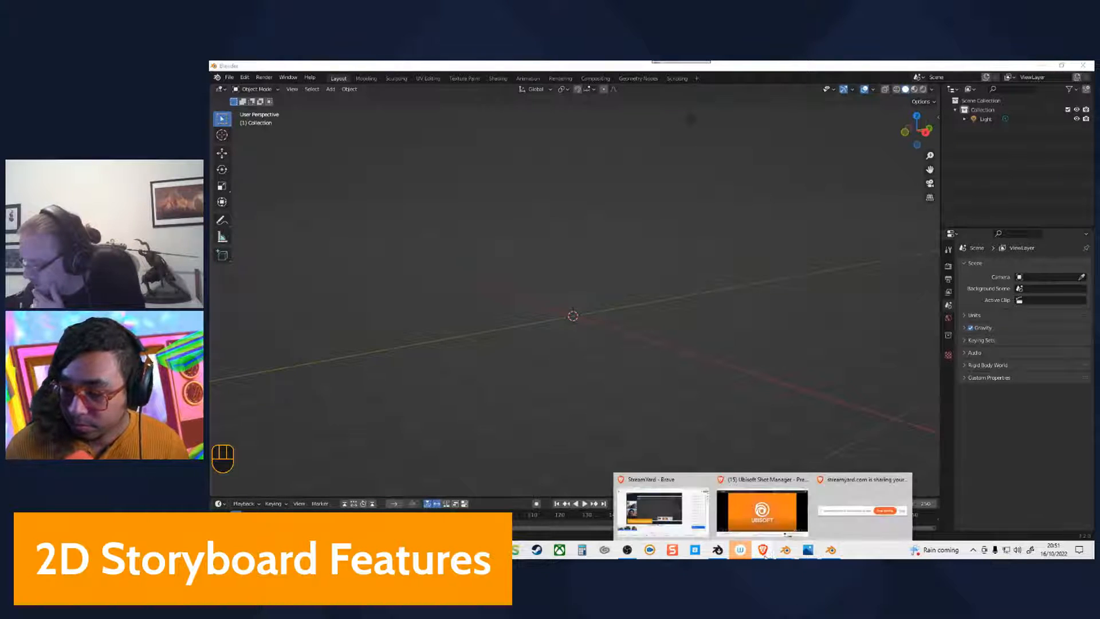
{"action": "left_click", "coordinate": [762, 510]}
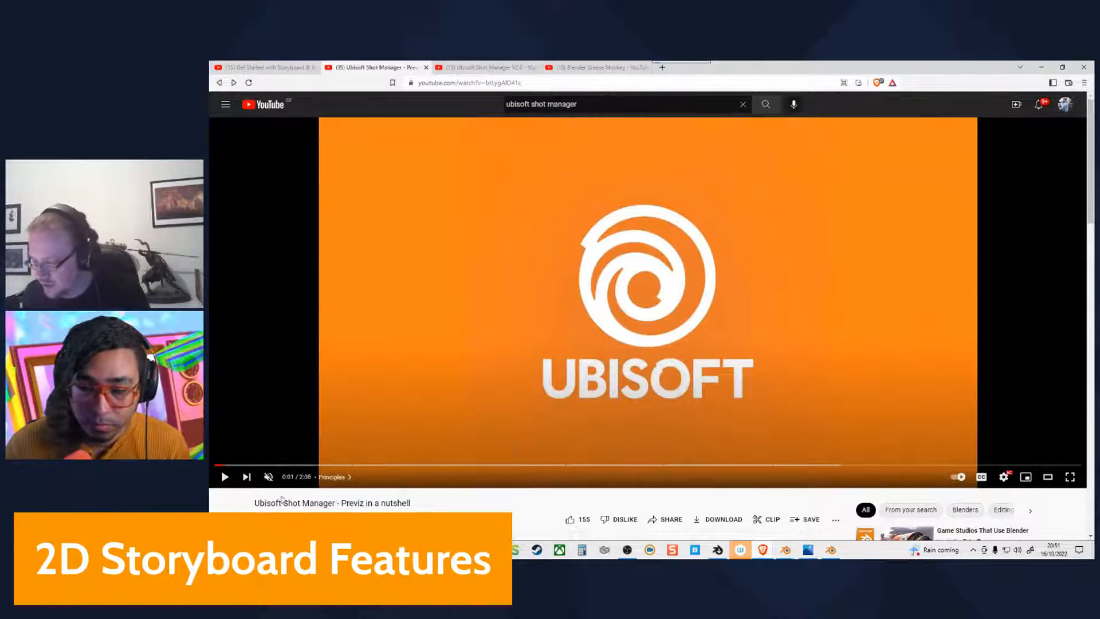
{"action": "left_click", "coordinate": [224, 476]}
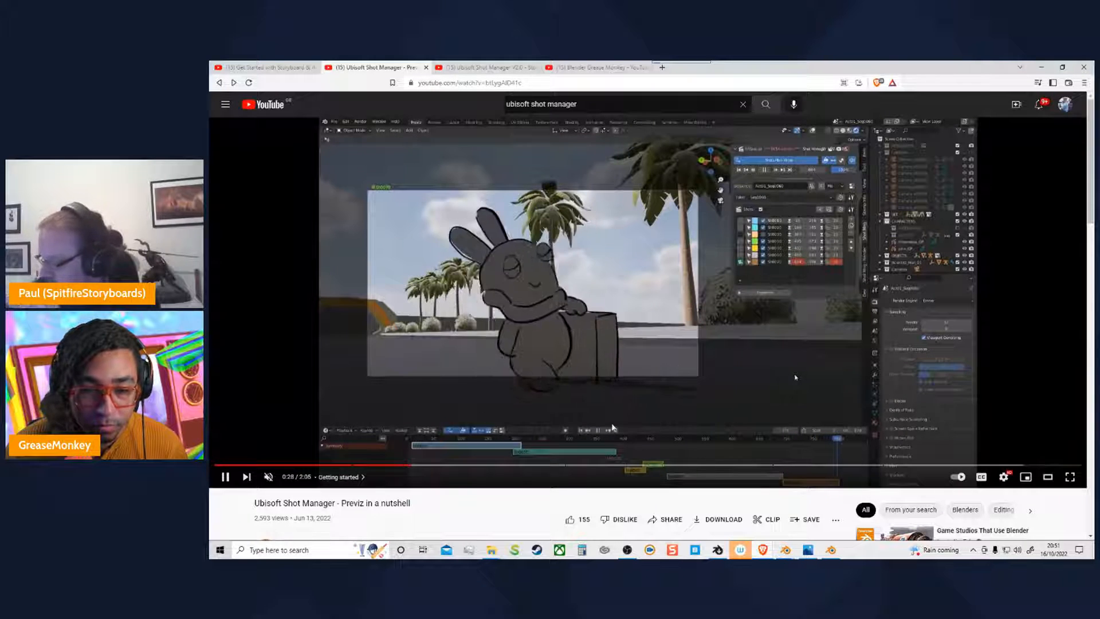
{"action": "left_click", "coordinate": [590, 466]}
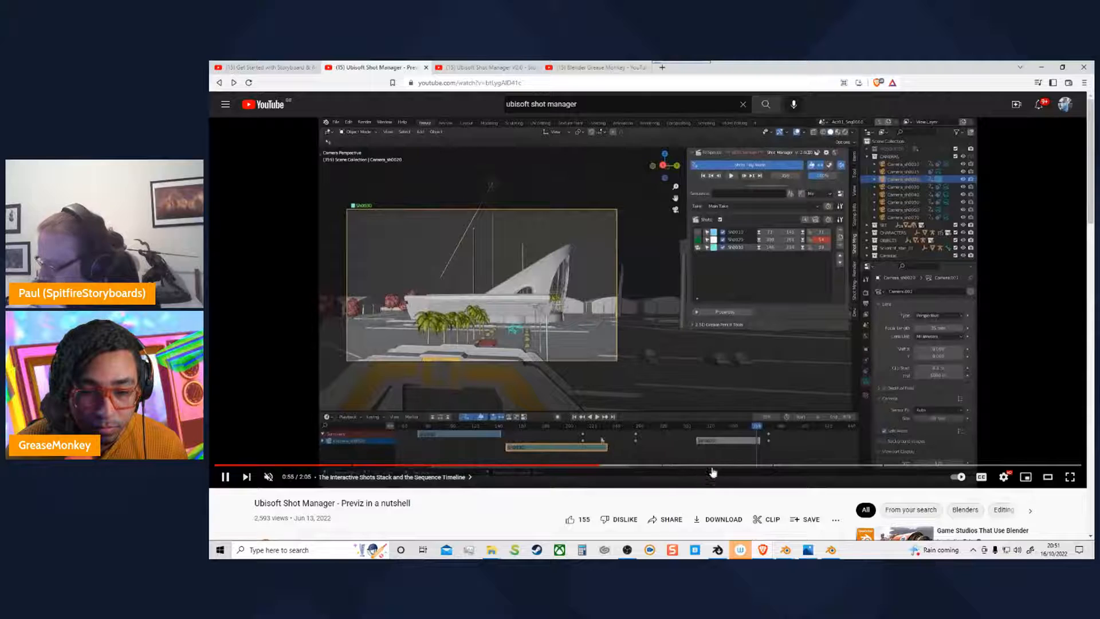
Step: Open the Ubisoft Shot Manager V2.0 Storyboarding Teaser and play it muted in full screen
{"action": "left_click", "coordinate": [483, 67]}
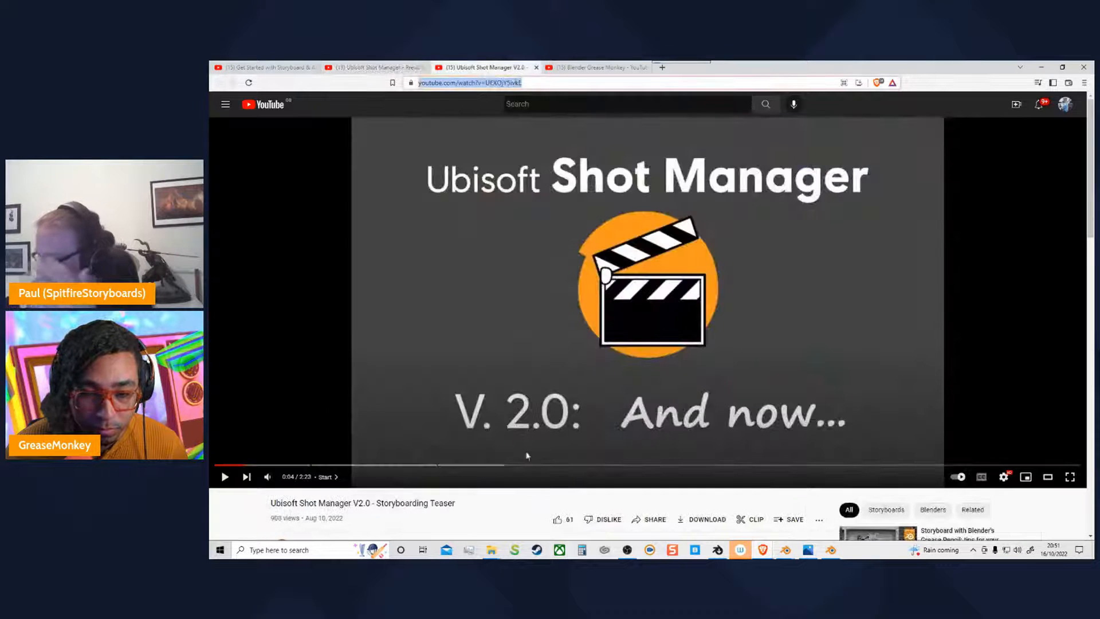
{"action": "left_click", "coordinate": [225, 476]}
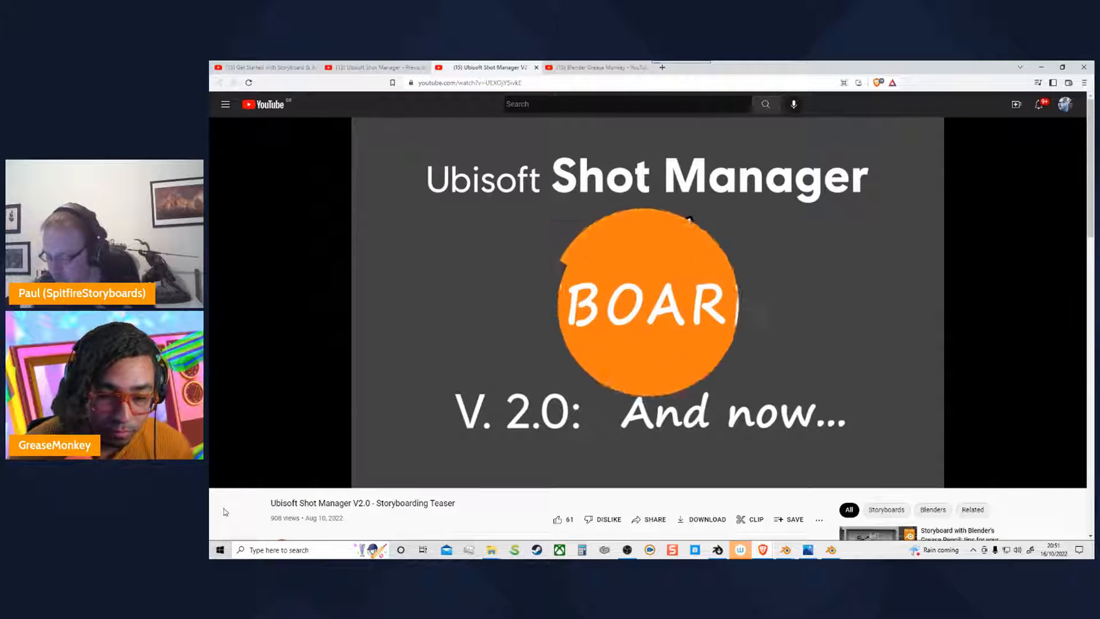
{"action": "left_click", "coordinate": [269, 481]}
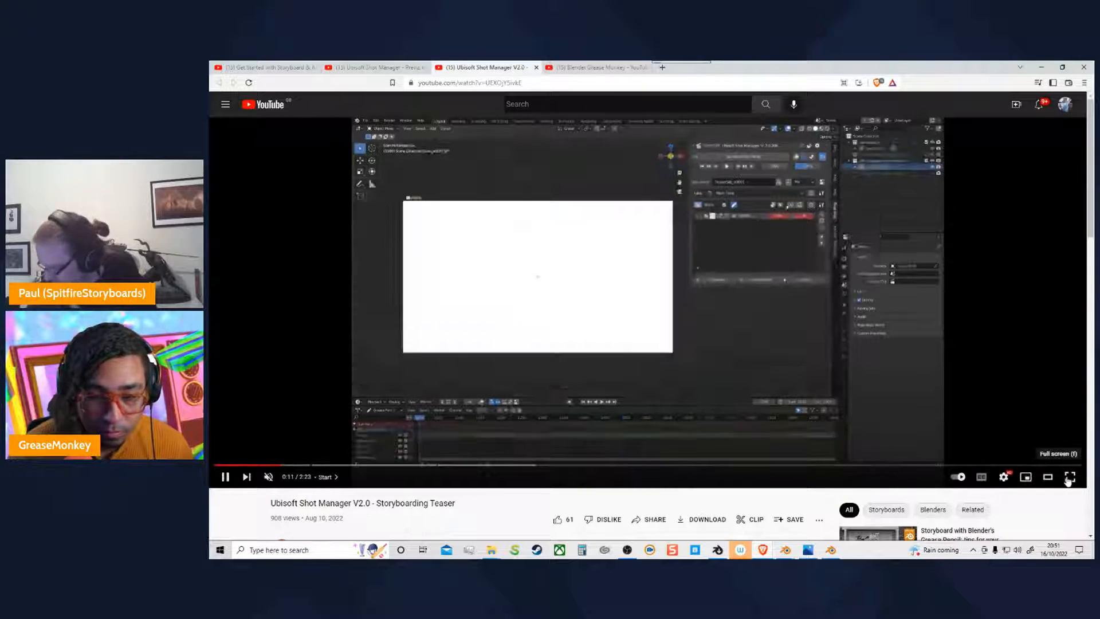
{"action": "left_click", "coordinate": [1069, 478]}
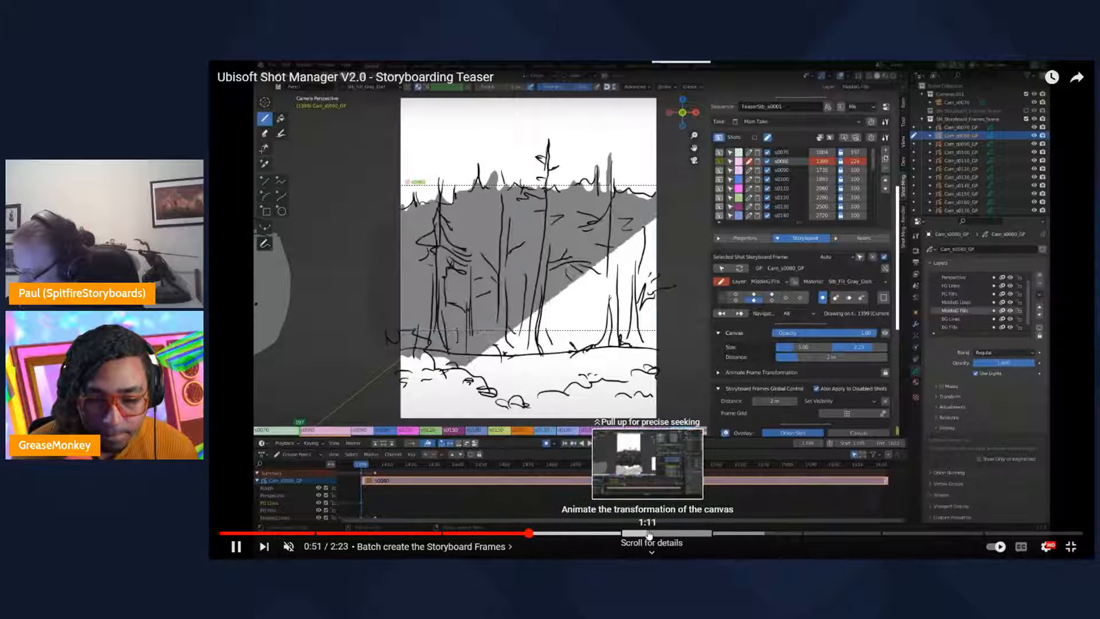
Step: Skip through the teaser's chapters on canvas animation, continuous drawing and real-time playback, leave full screen and pause the video
{"action": "left_click", "coordinate": [643, 533]}
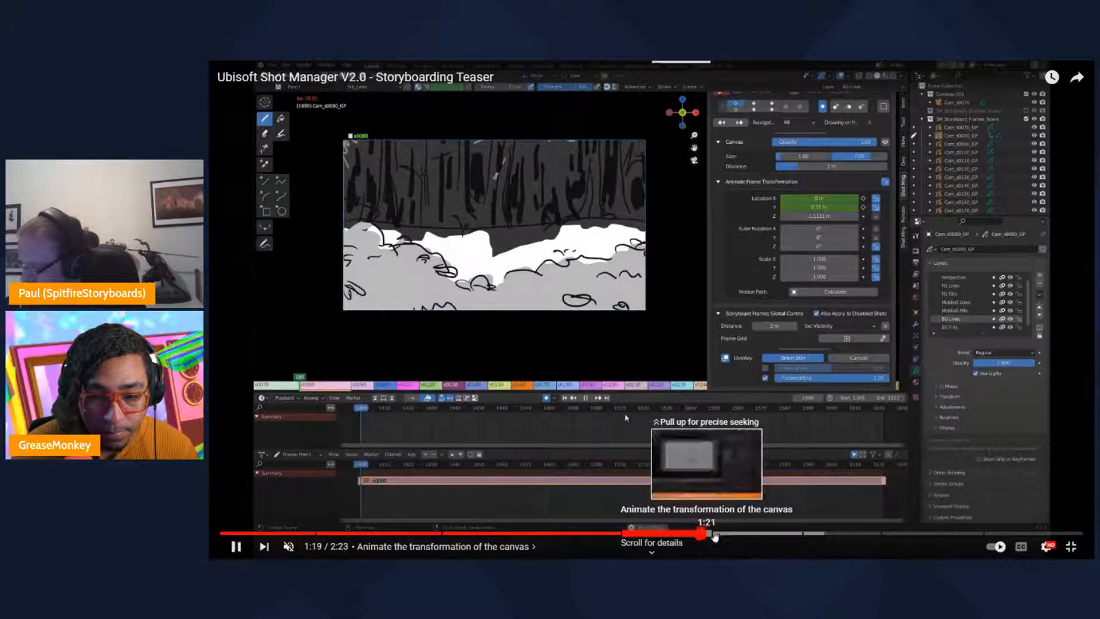
{"action": "left_click", "coordinate": [721, 533]}
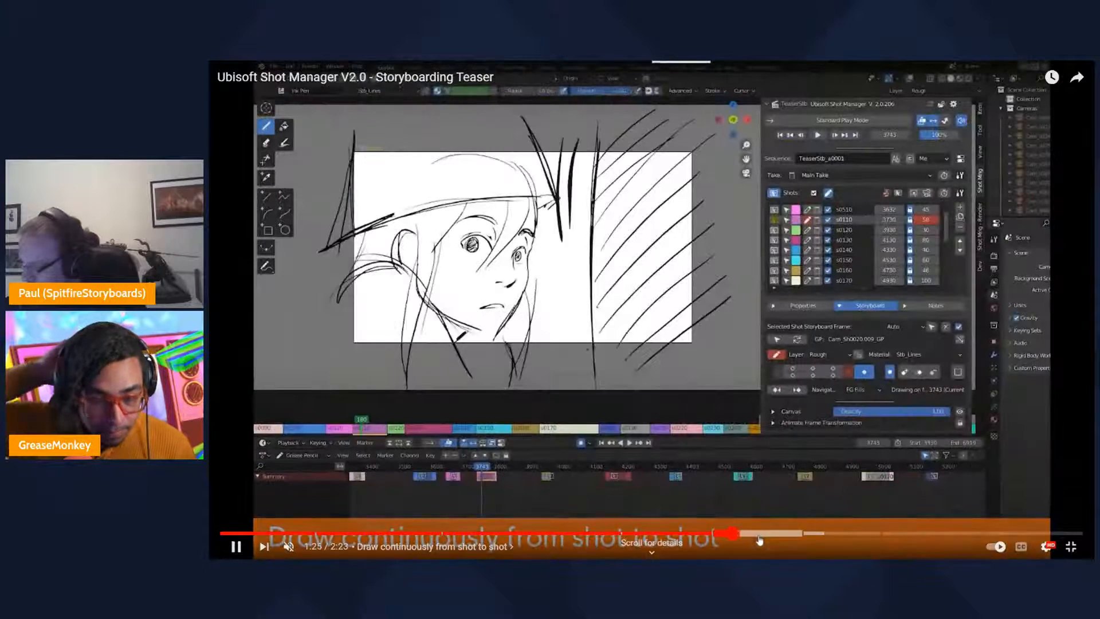
{"action": "left_click", "coordinate": [790, 533]}
{"action": "left_click", "coordinate": [841, 533]}
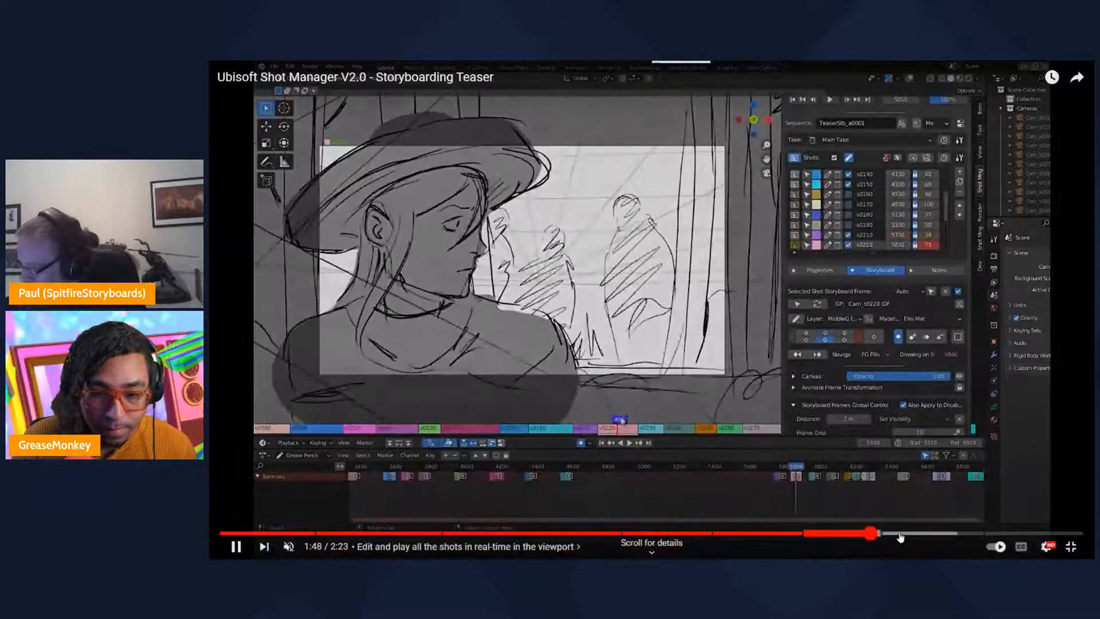
{"action": "left_click", "coordinate": [919, 533]}
{"action": "left_click_drag", "start_coordinate": [895, 535], "coordinate": [874, 534]}
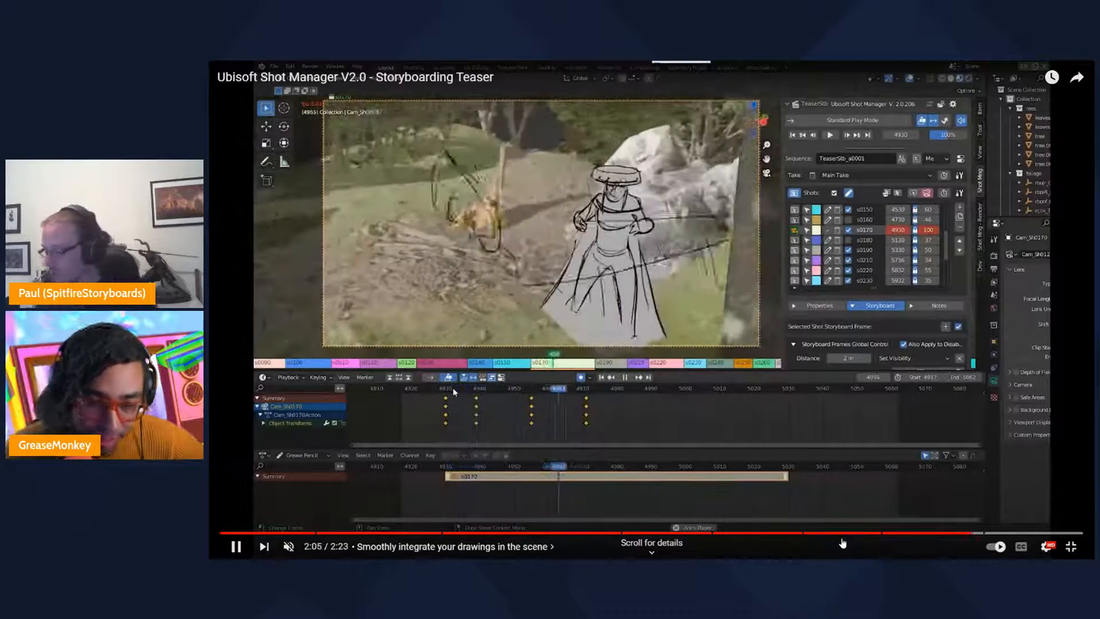
{"action": "key", "text": "Escape"}
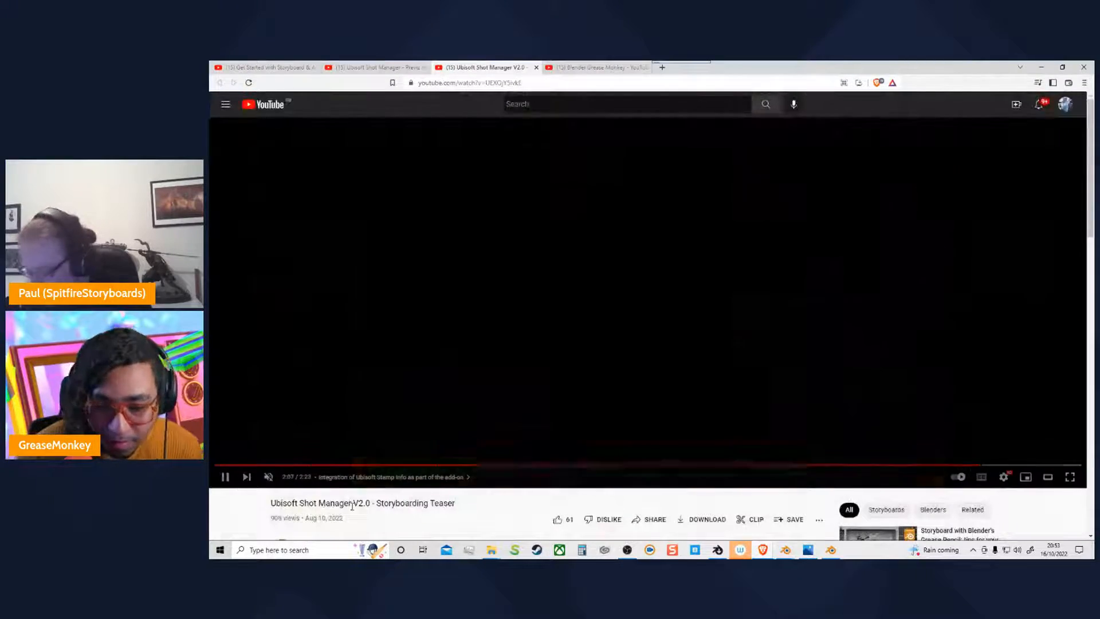
{"action": "left_click", "coordinate": [226, 476]}
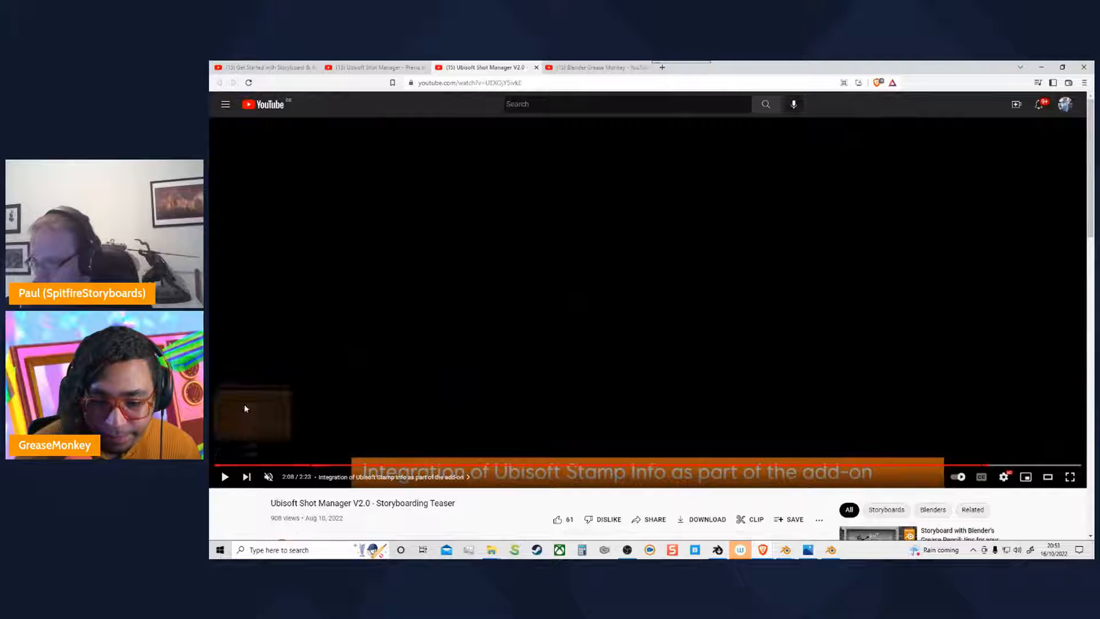
Step: Play the "Get Started with Storyboard & Animatic add-on for Blender" video and skip ahead past the setup chapter
{"action": "left_click", "coordinate": [285, 69]}
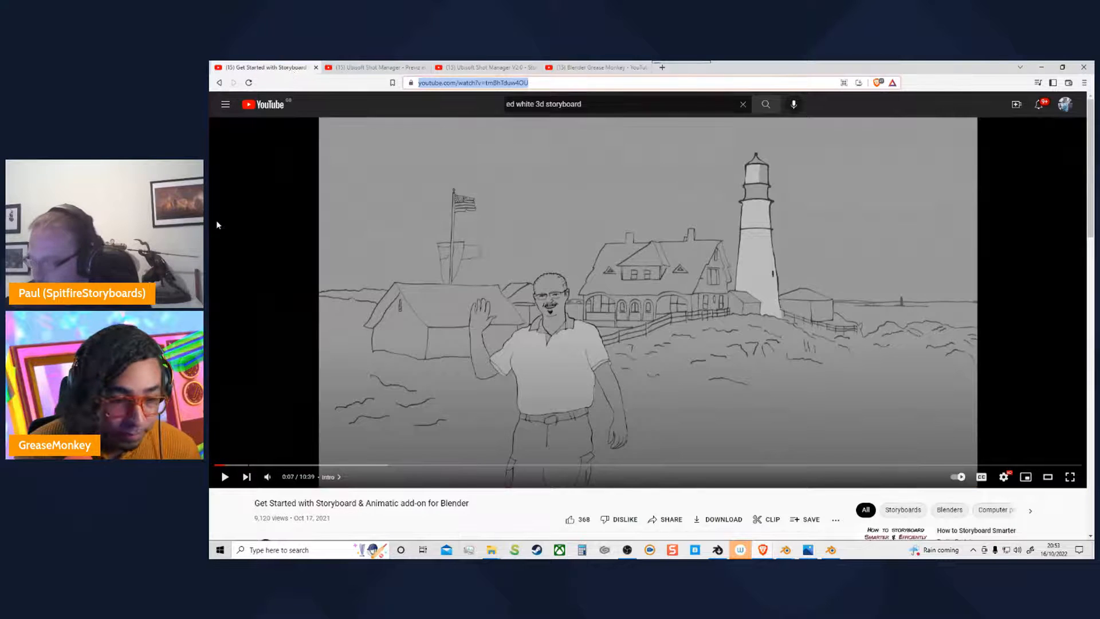
{"action": "left_click", "coordinate": [225, 478]}
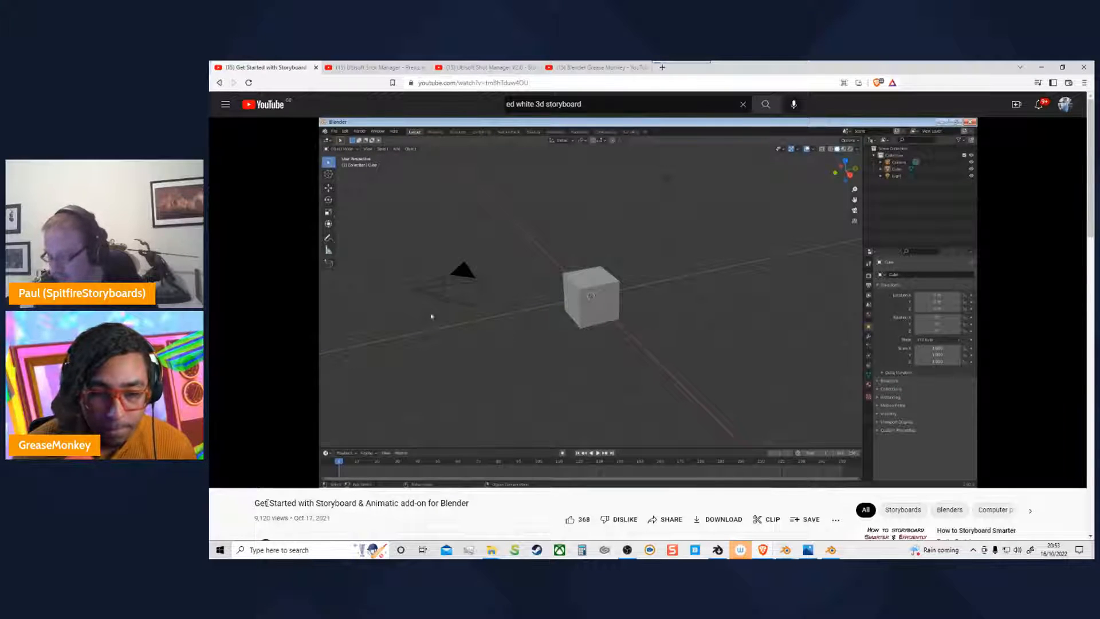
{"action": "mouse_move", "coordinate": [433, 465]}
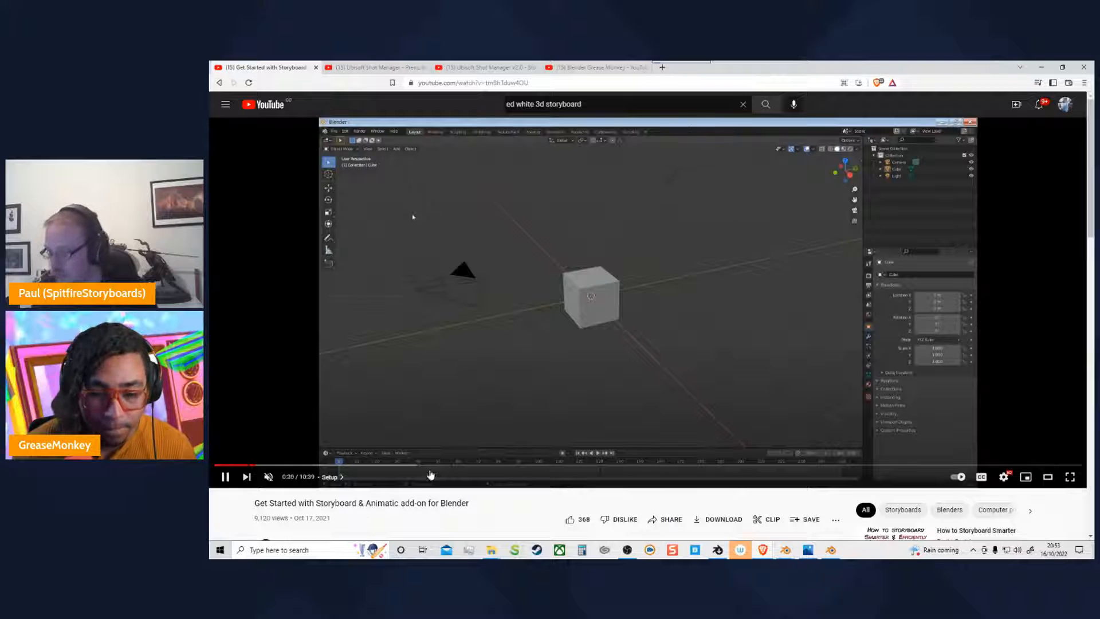
{"action": "left_click", "coordinate": [319, 466]}
{"action": "left_click", "coordinate": [375, 466]}
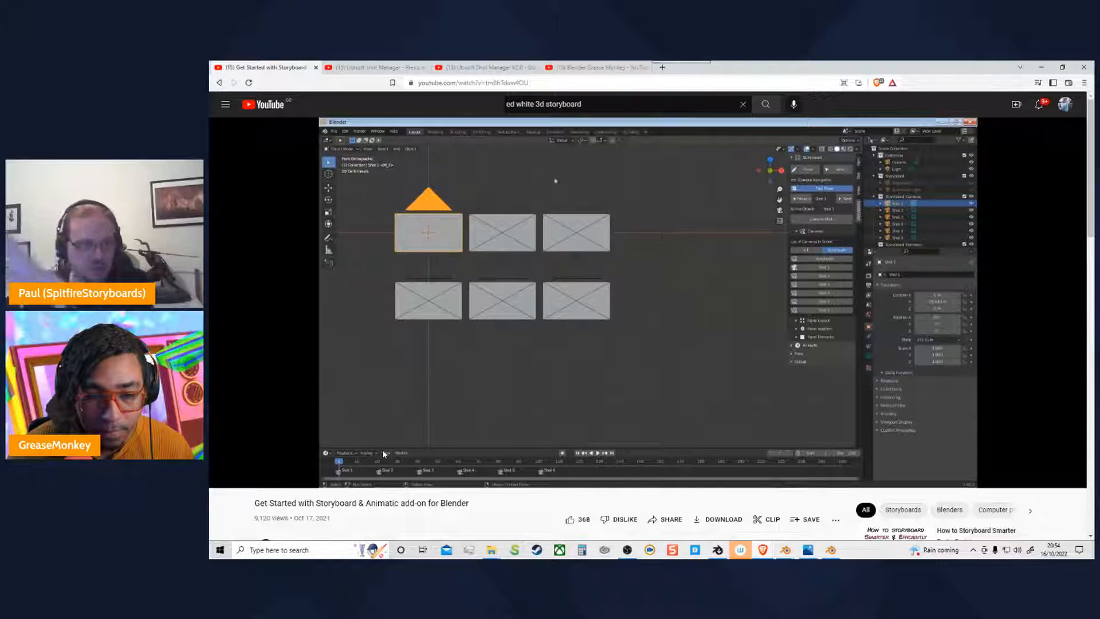
Step: Skip through the Storyboard & Animatic add-on video's camera views, storyboard camera, grease pencil and navigation tools chapters and pause it
{"action": "mouse_move", "coordinate": [595, 457]}
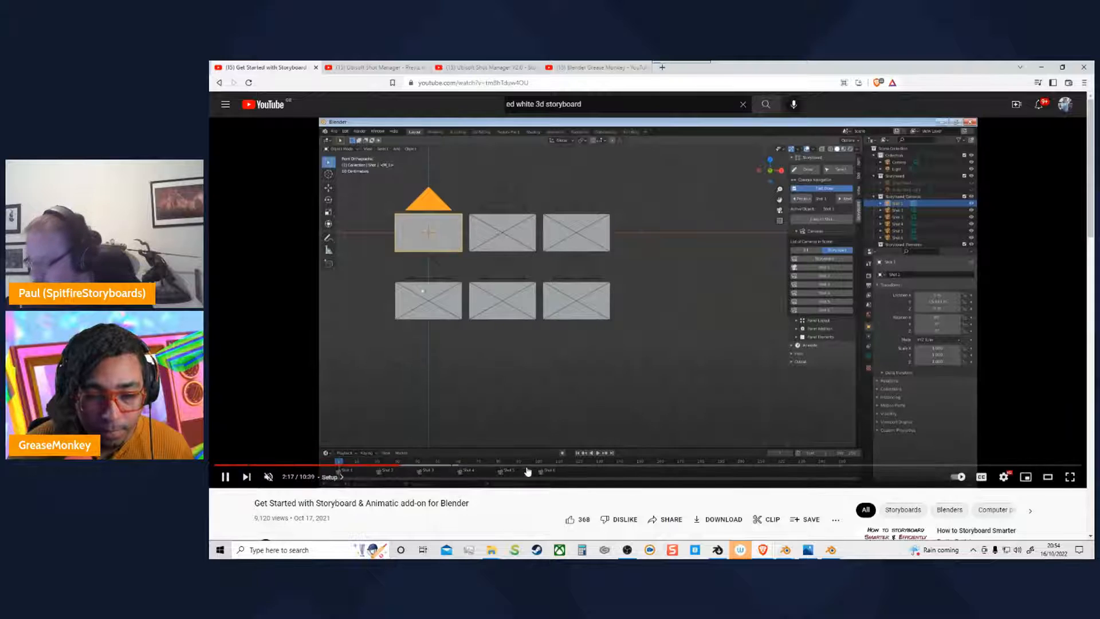
{"action": "left_click_drag", "start_coordinate": [549, 471], "coordinate": [602, 470]}
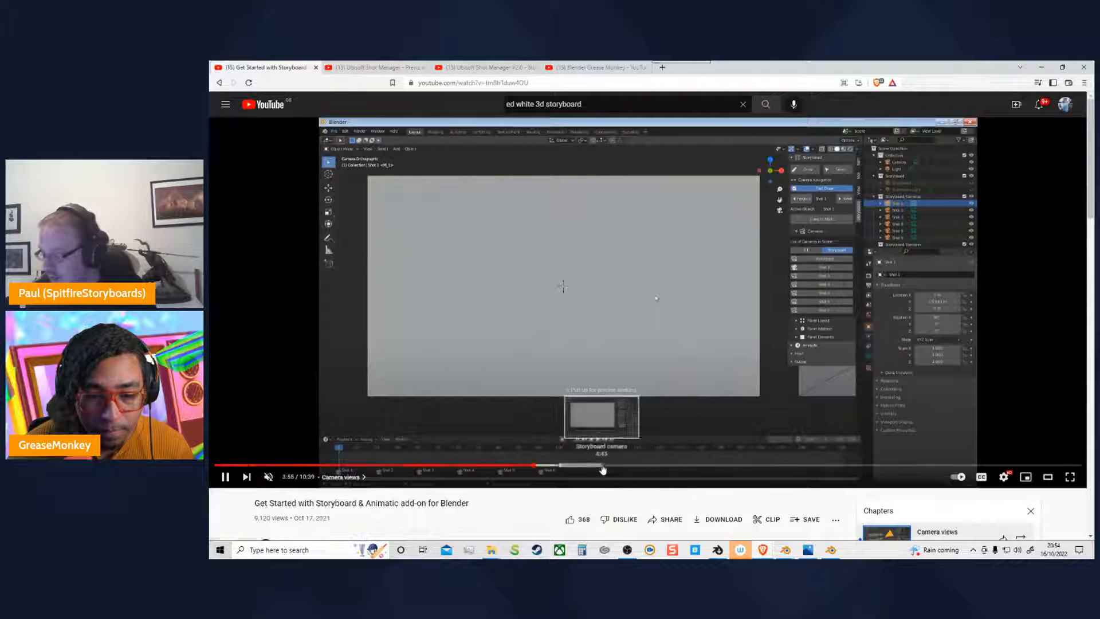
{"action": "left_click", "coordinate": [647, 469]}
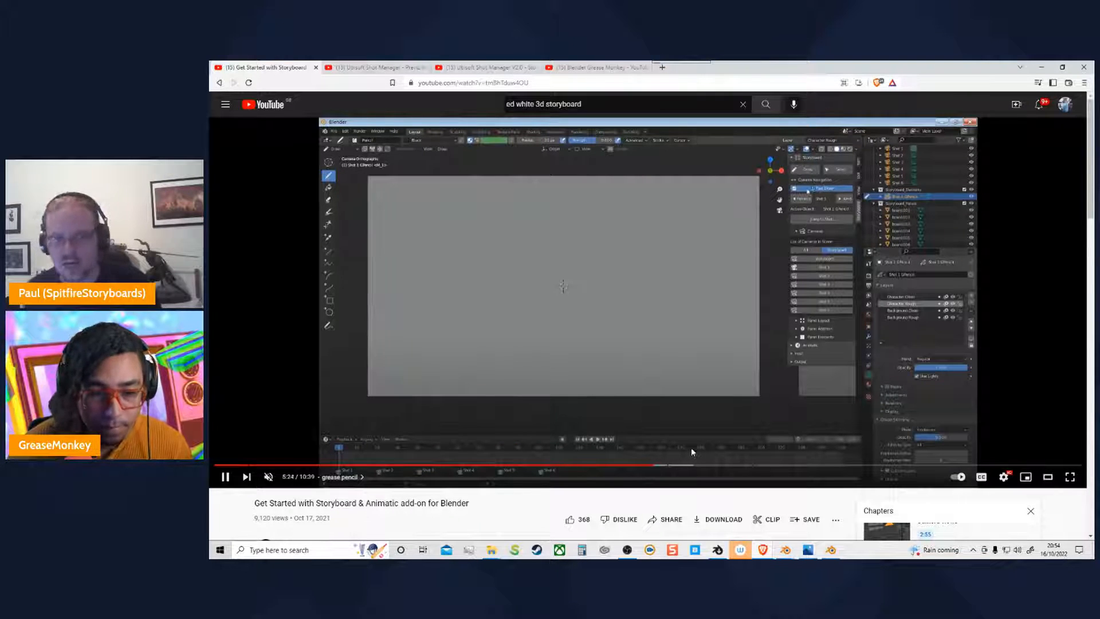
{"action": "left_click", "coordinate": [721, 470]}
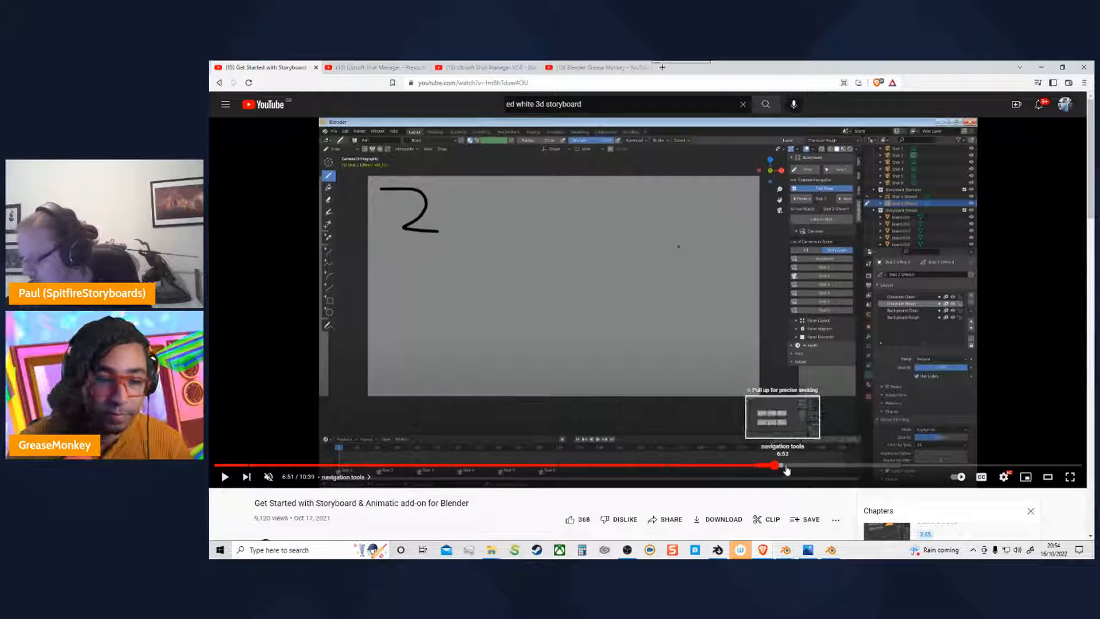
{"action": "left_click", "coordinate": [773, 468]}
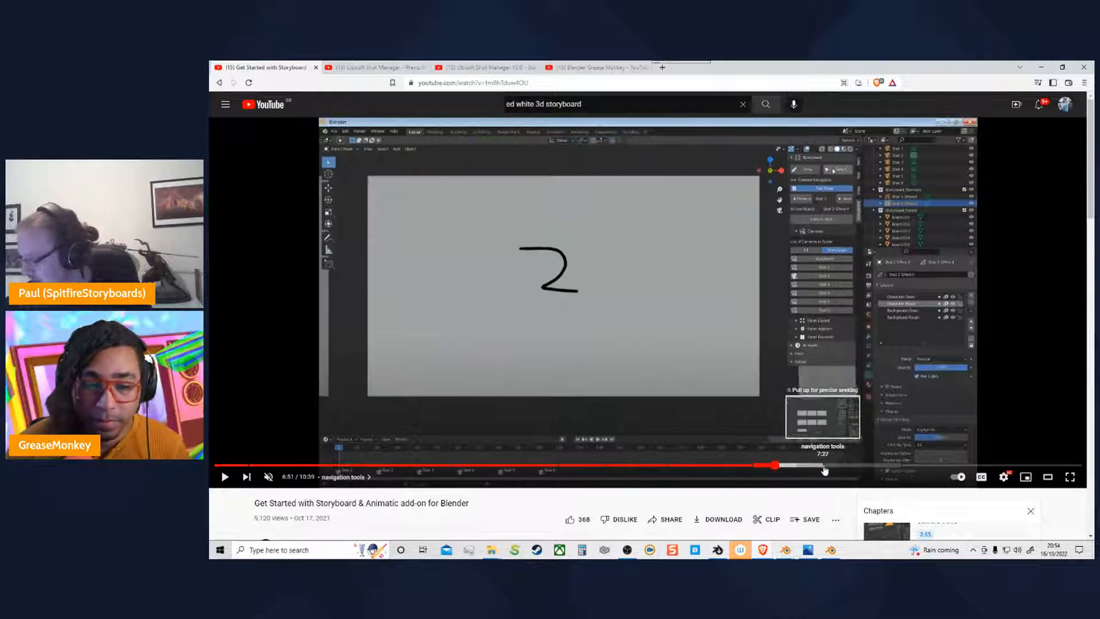
{"action": "left_click", "coordinate": [877, 468]}
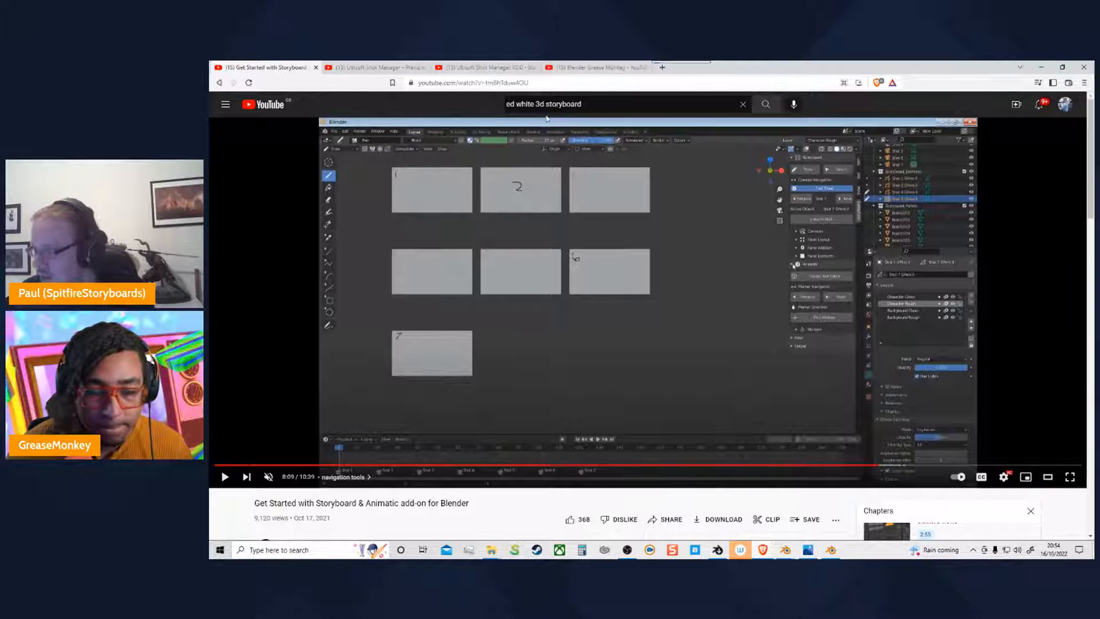
Step: Show the Blender Grease Monkey YouTube channel page and return to the empty Blender scene
{"action": "left_click", "coordinate": [596, 68]}
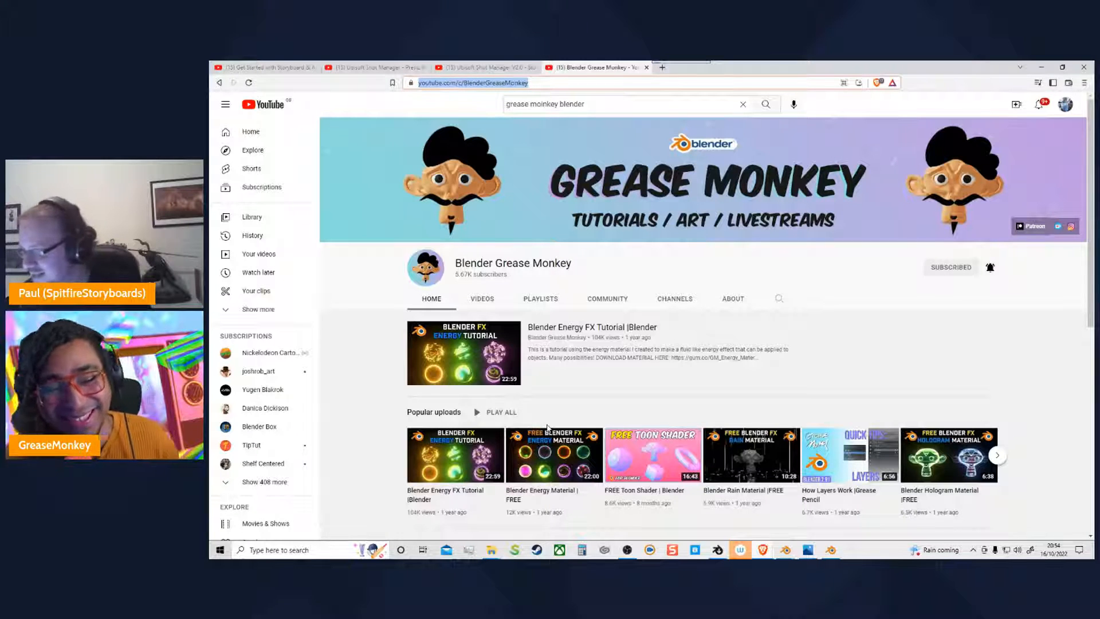
{"action": "left_click", "coordinate": [1020, 67]}
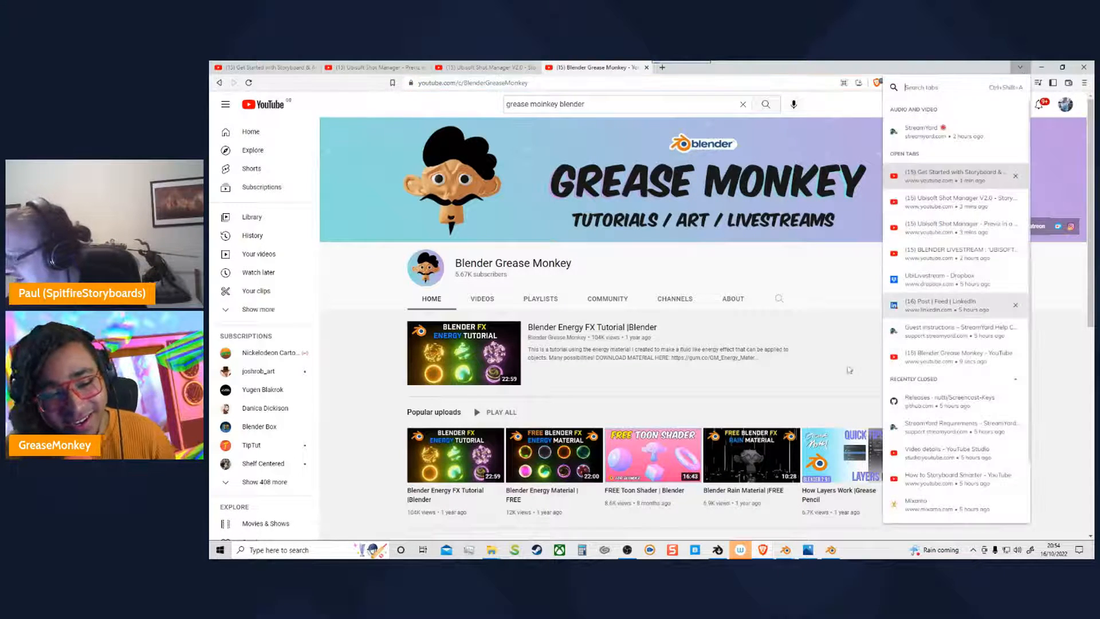
{"action": "left_click", "coordinate": [1042, 67]}
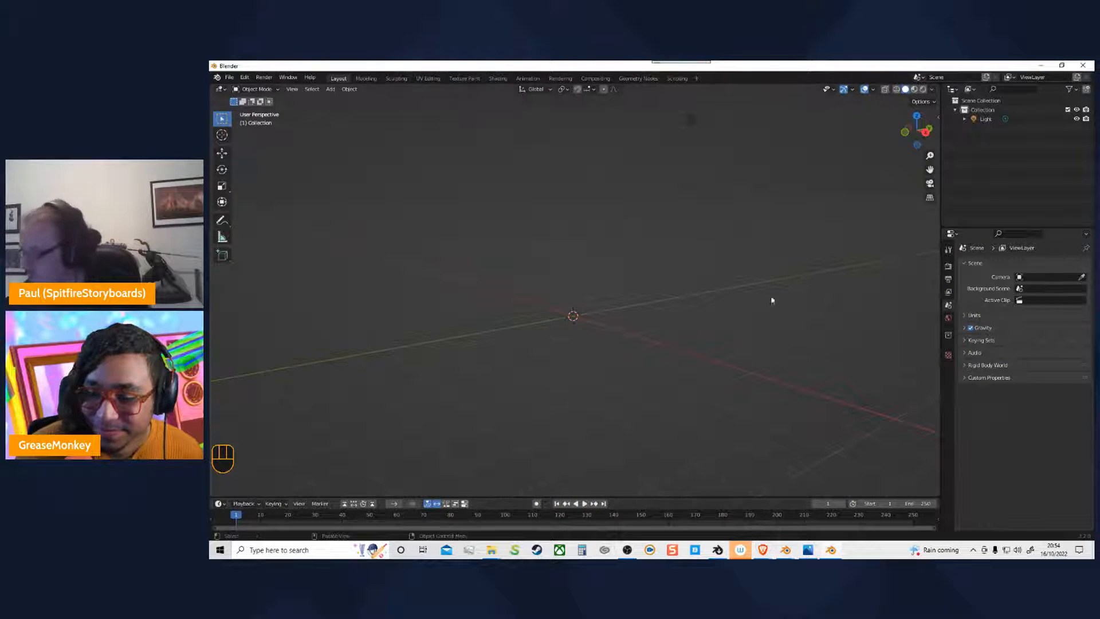
Step: Show the Shot Manager add-on's controls with a taller shots list and a much wider sidebar
{"action": "key", "text": "n"}
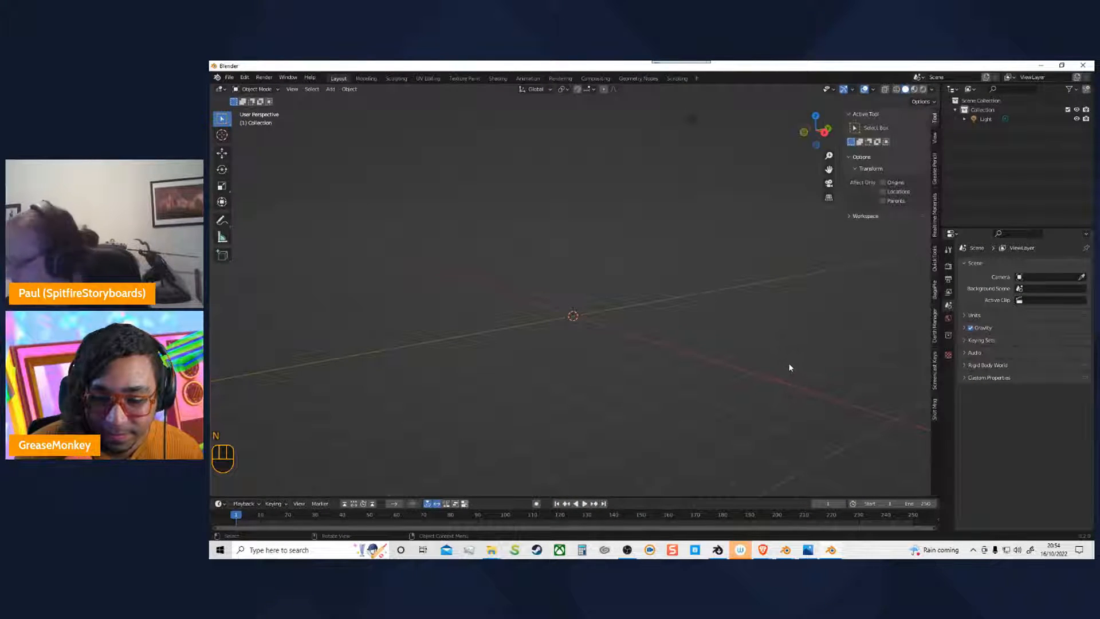
{"action": "left_click", "coordinate": [938, 414]}
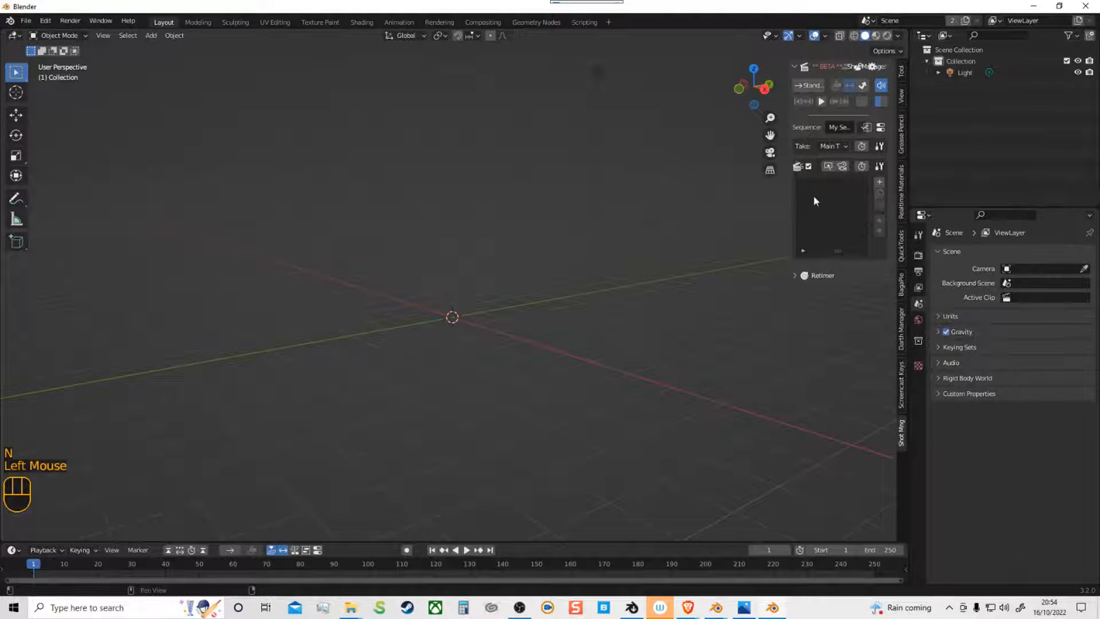
{"action": "left_click_drag", "start_coordinate": [838, 251], "coordinate": [838, 433]}
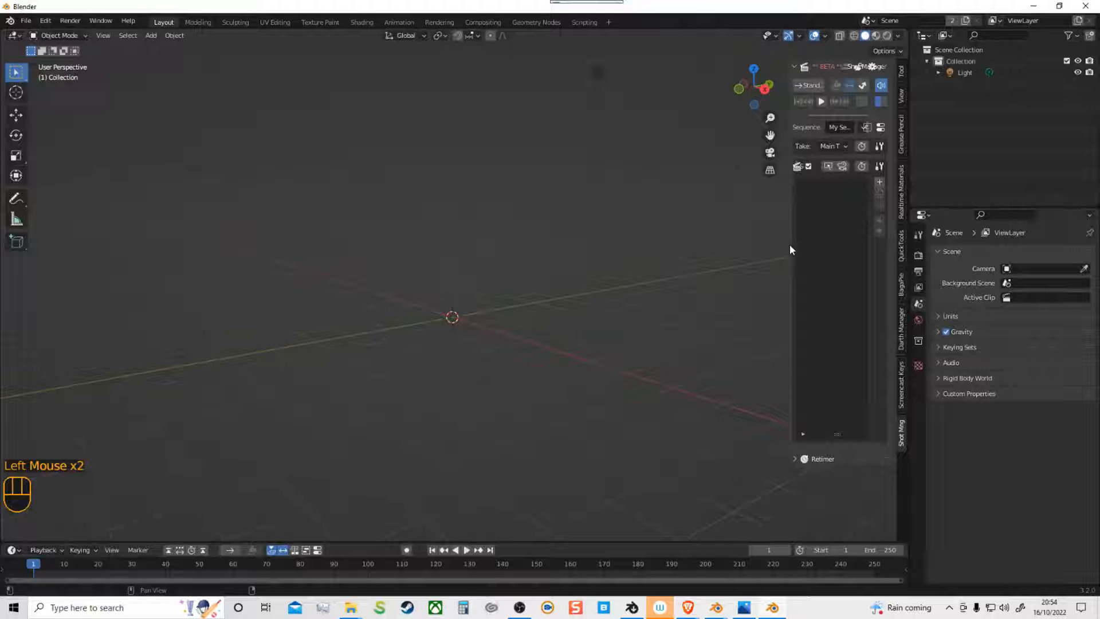
{"action": "left_click_drag", "start_coordinate": [788, 246], "coordinate": [537, 287]}
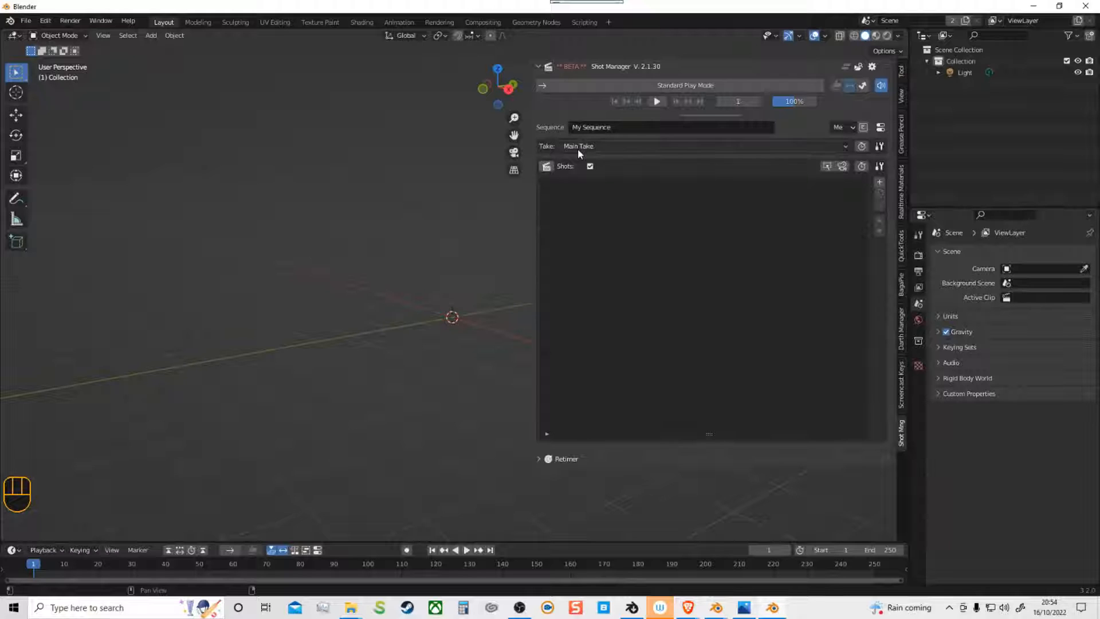
Step: Try the storyboard layout, return to the previz layout and add shot Sh0010 (frames 1 to 51) with a new camera aligned to the view
{"action": "left_click", "coordinate": [547, 167]}
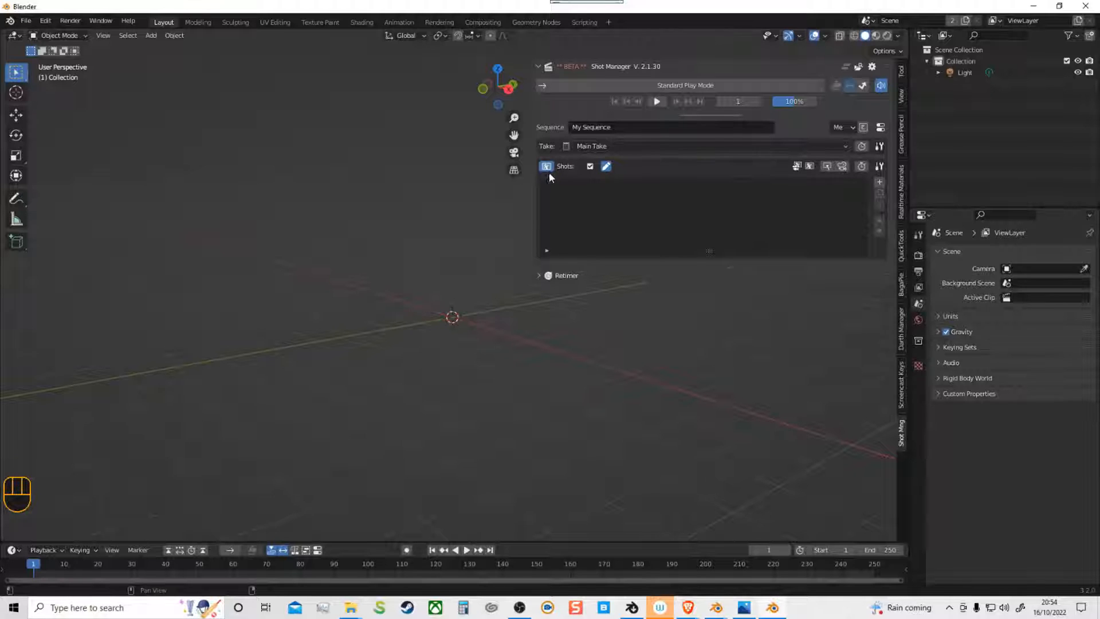
{"action": "left_click", "coordinate": [548, 168]}
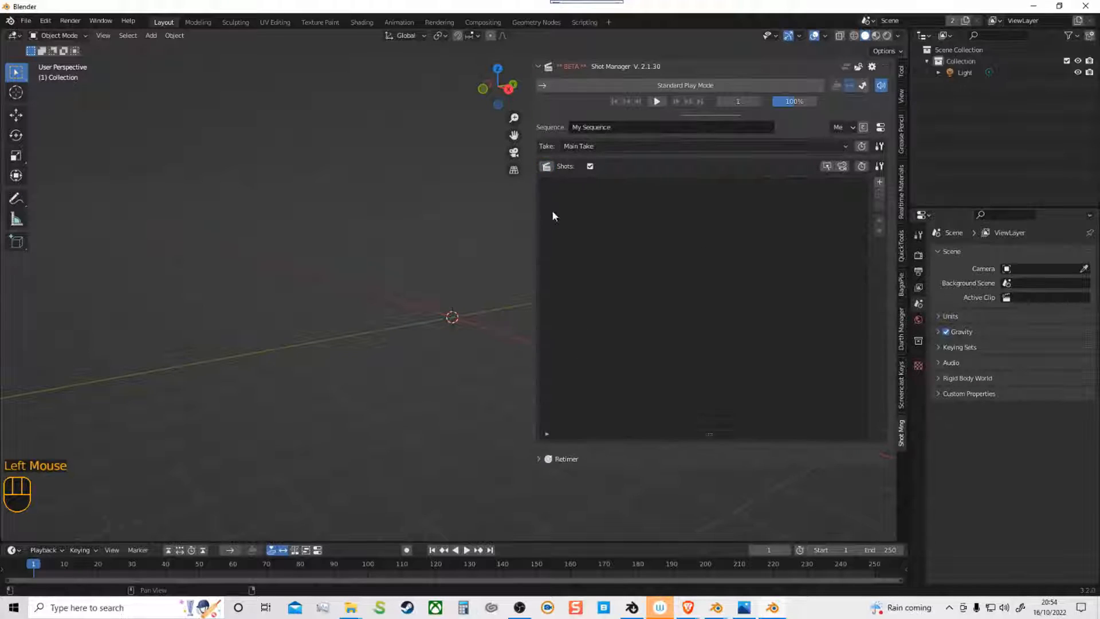
{"action": "left_click", "coordinate": [880, 185]}
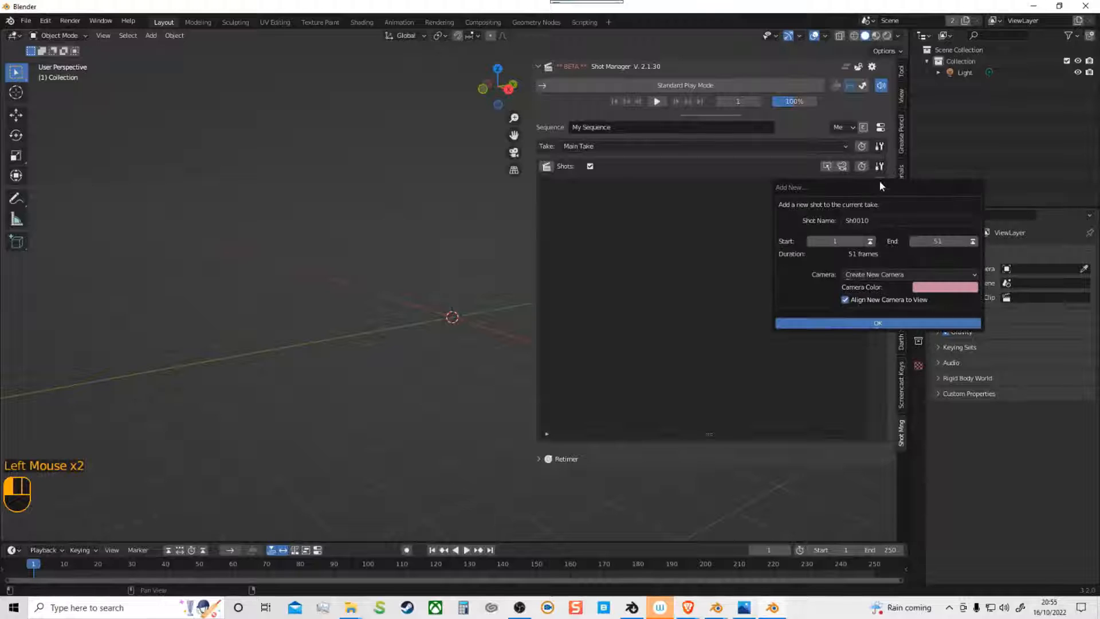
{"action": "left_click", "coordinate": [864, 323]}
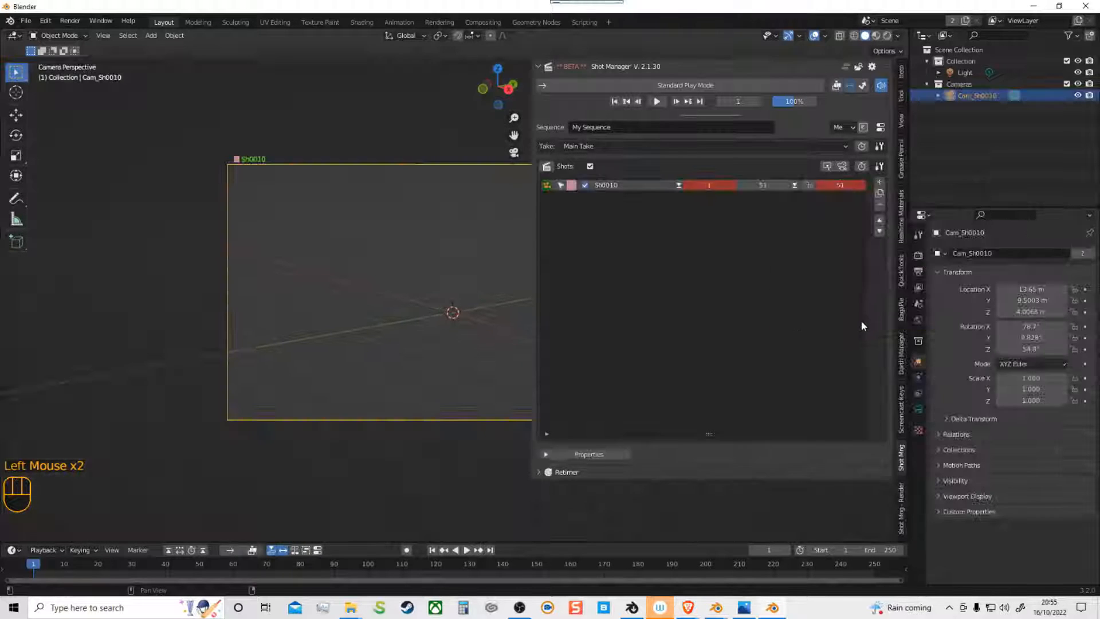
Step: Expand Sh0010's properties, enlarge the timeline, and enable Shots Play Mode with the interactive shots stack
{"action": "left_click", "coordinate": [589, 454]}
{"action": "middle_click_drag", "start_coordinate": [679, 340], "coordinate": [681, 263]}
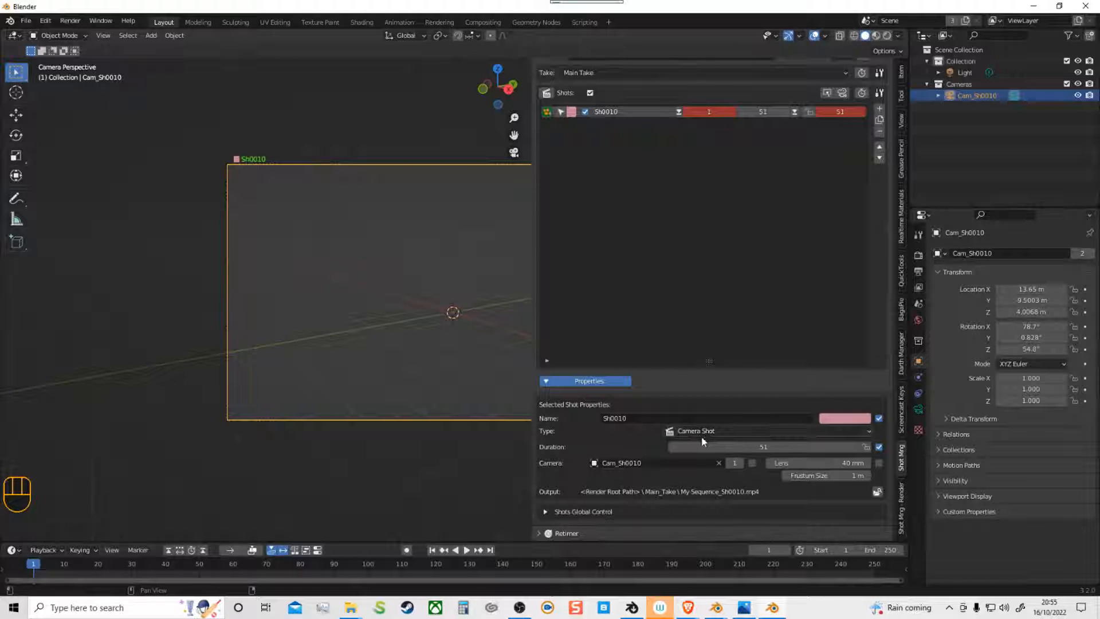
{"action": "left_click_drag", "start_coordinate": [367, 540], "coordinate": [376, 502]}
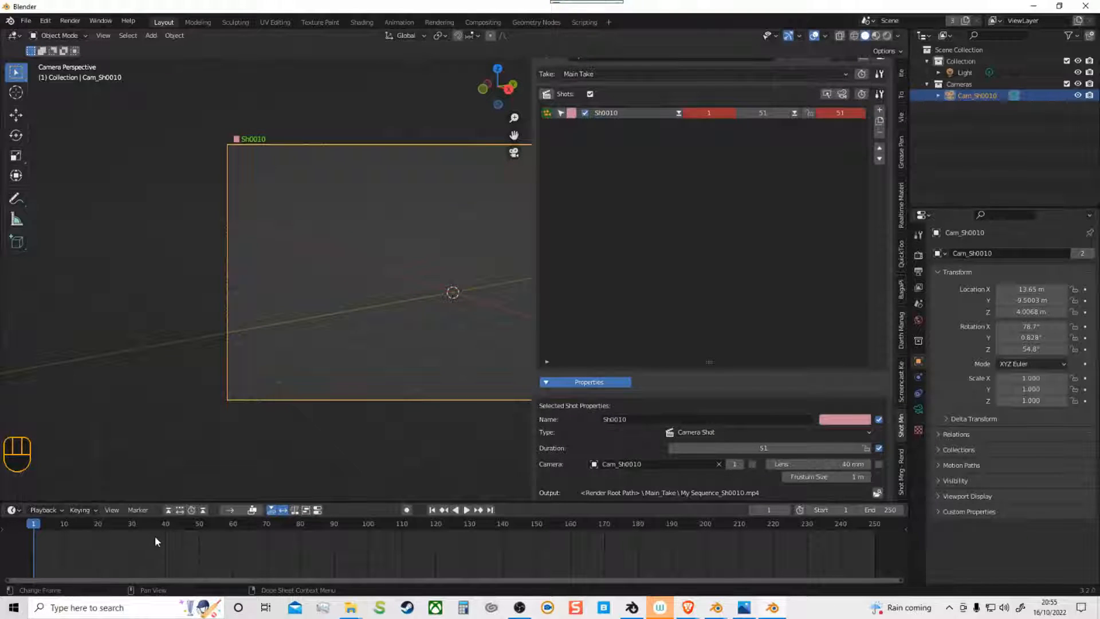
{"action": "left_click", "coordinate": [230, 510]}
{"action": "left_click", "coordinate": [252, 510]}
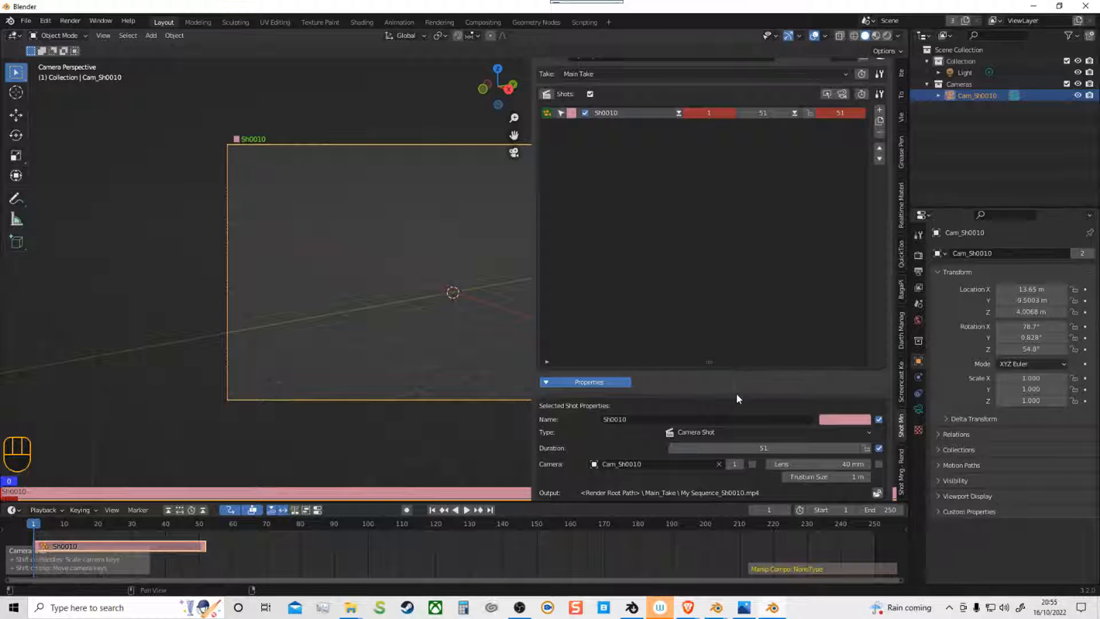
Step: Remove shot Sh0010 without deleting its camera and switch Shot Manager to the storyboard layout
{"action": "middle_click_drag", "start_coordinate": [647, 233], "coordinate": [655, 299]}
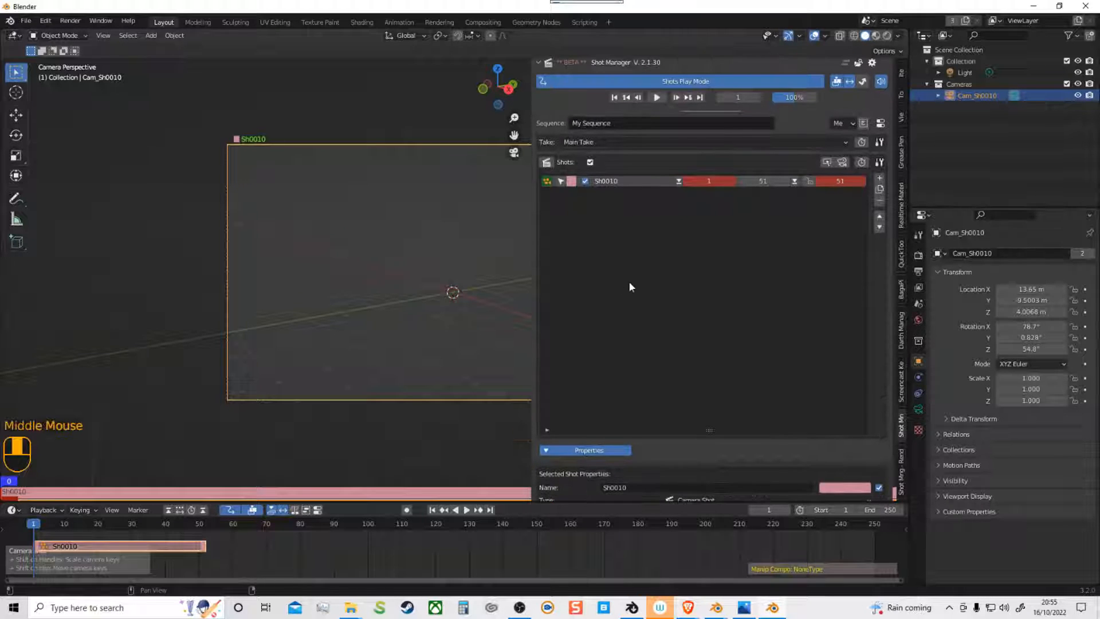
{"action": "left_click", "coordinate": [880, 204]}
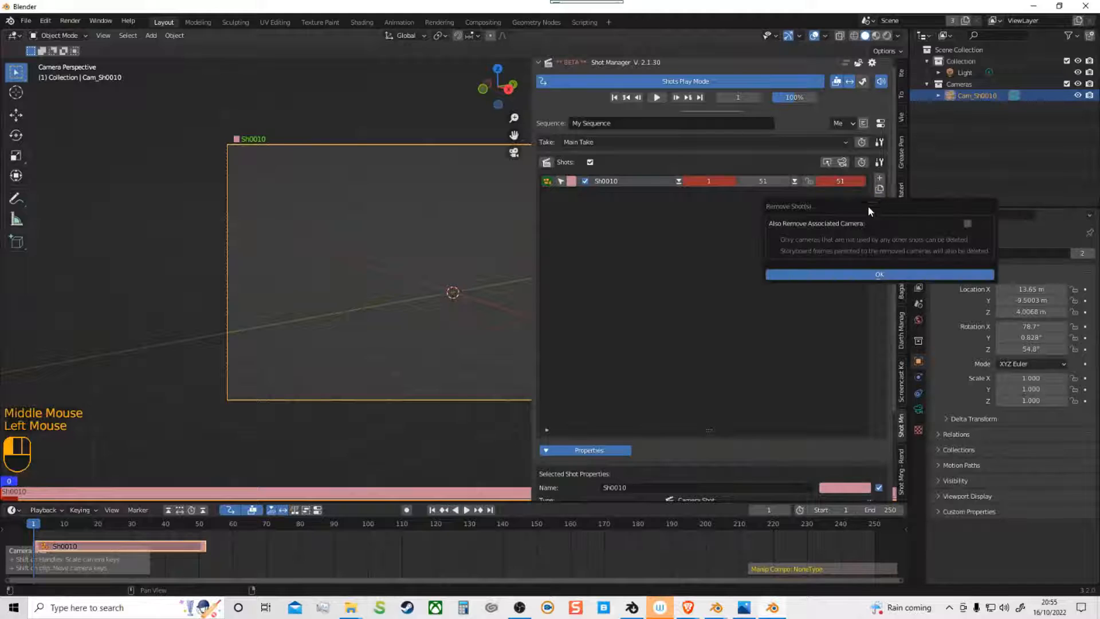
{"action": "left_click", "coordinate": [847, 274]}
{"action": "double_click", "coordinate": [548, 167]}
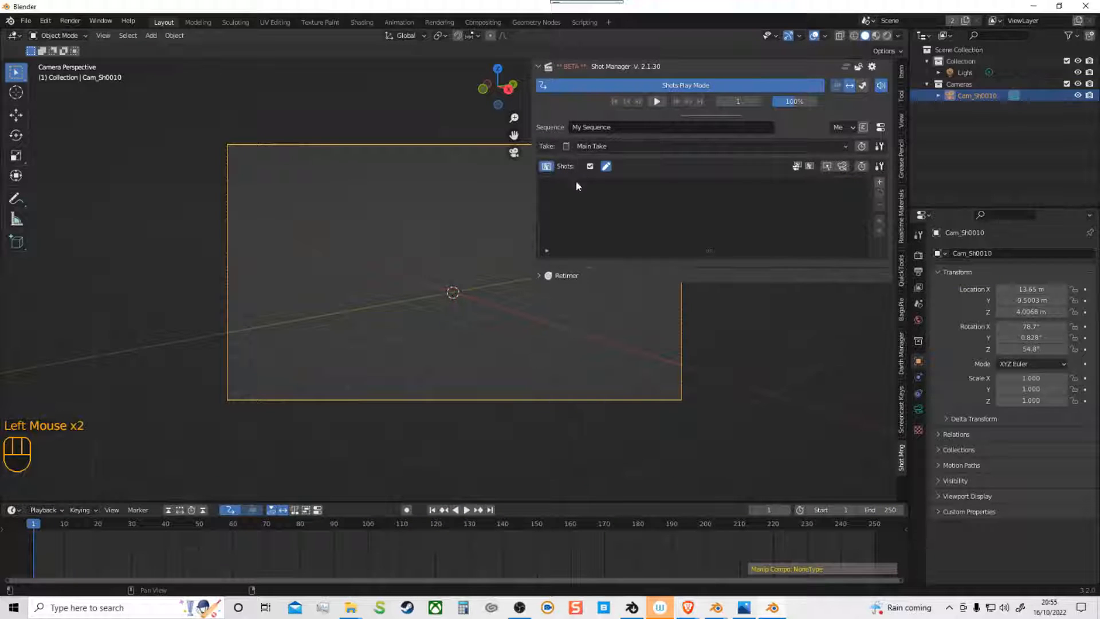
Step: Add a new storyboard frame named Sh0010 and narrow the sidebar to leave room for the whole white canvas
{"action": "left_click", "coordinate": [883, 186]}
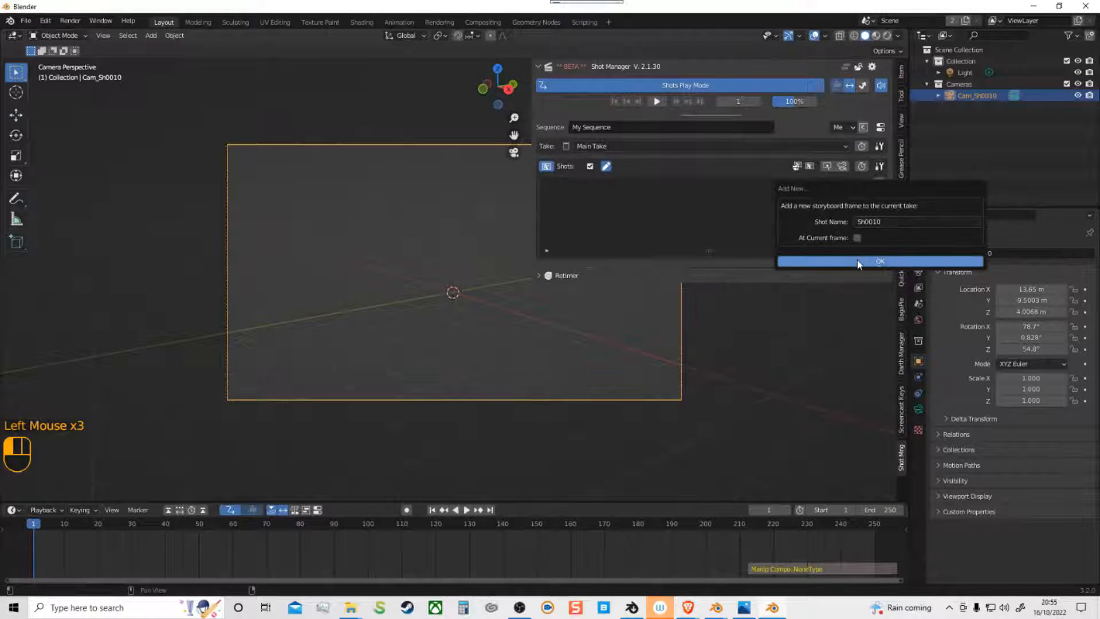
{"action": "left_click", "coordinate": [780, 268]}
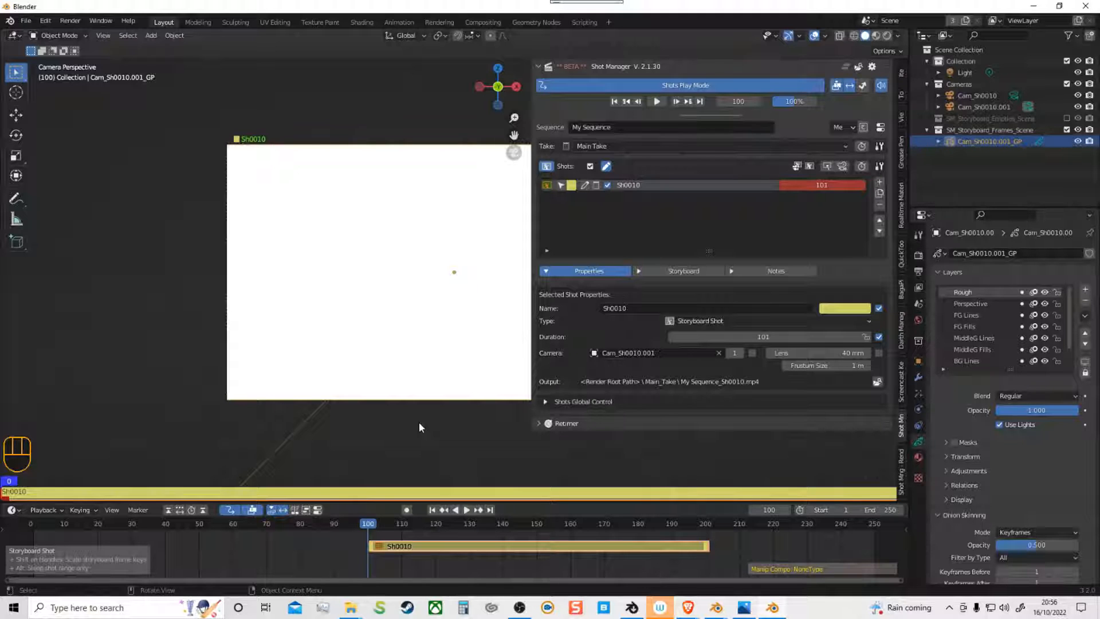
{"action": "mouse_move", "coordinate": [441, 352]}
{"action": "middle_mouse_down", "text": "shift"}
{"action": "mouse_move", "coordinate": [287, 356]}
{"action": "mouse_move", "coordinate": [430, 361]}
{"action": "middle_mouse_up", "text": "shift"}
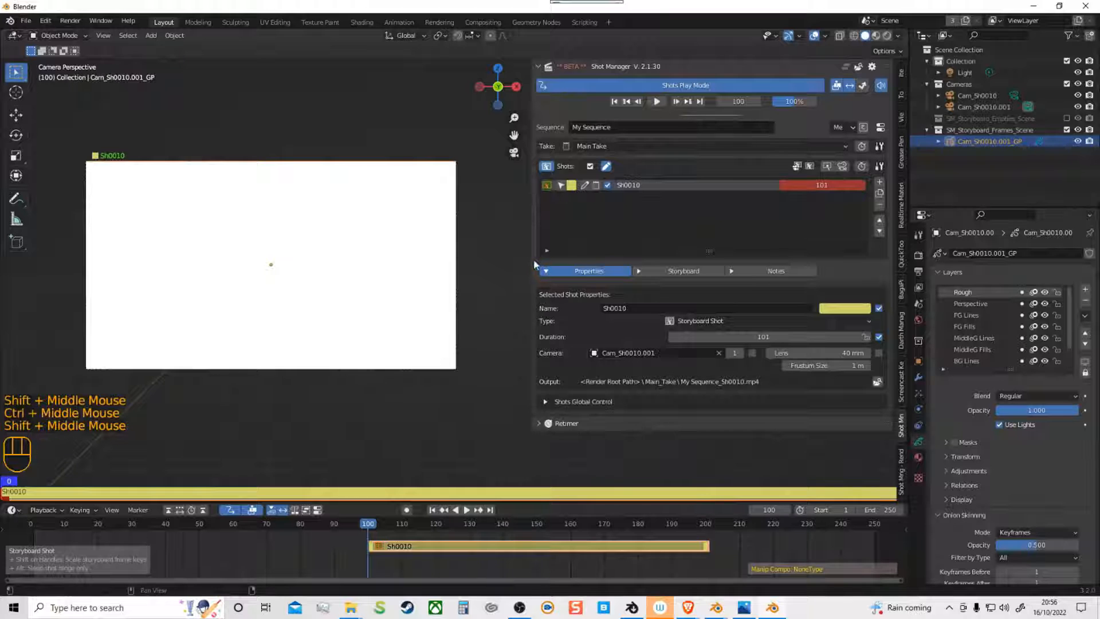
{"action": "left_click_drag", "start_coordinate": [533, 260], "coordinate": [627, 260]}
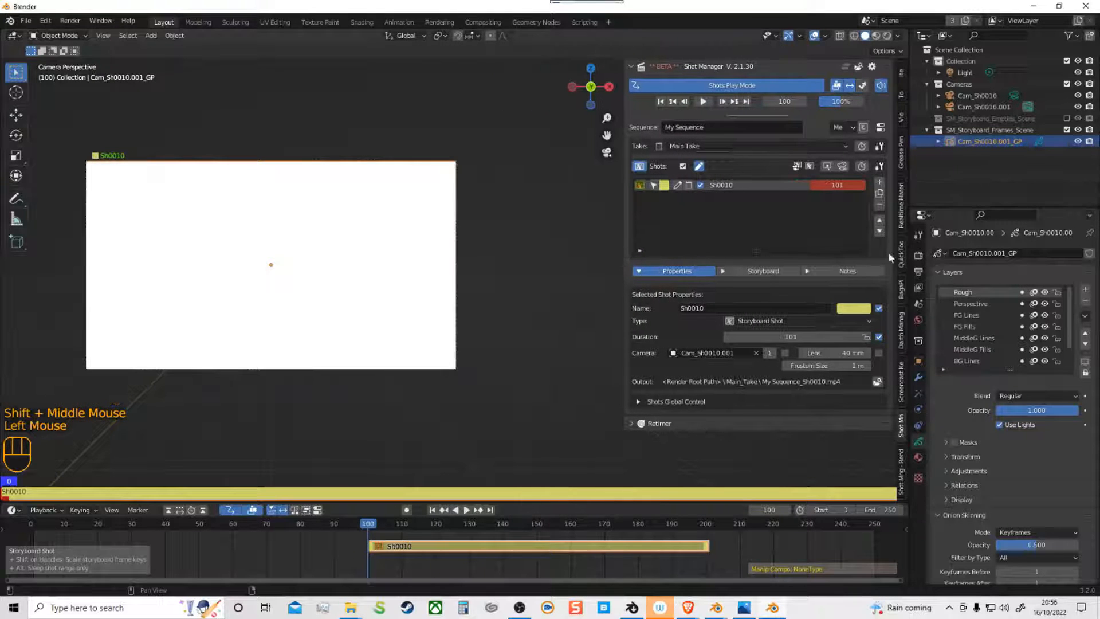
Step: Create 10 shots with storyboard frames, first index 0, index step 10, start 100, duration 100 and time offset 96
{"action": "left_click", "coordinate": [880, 167]}
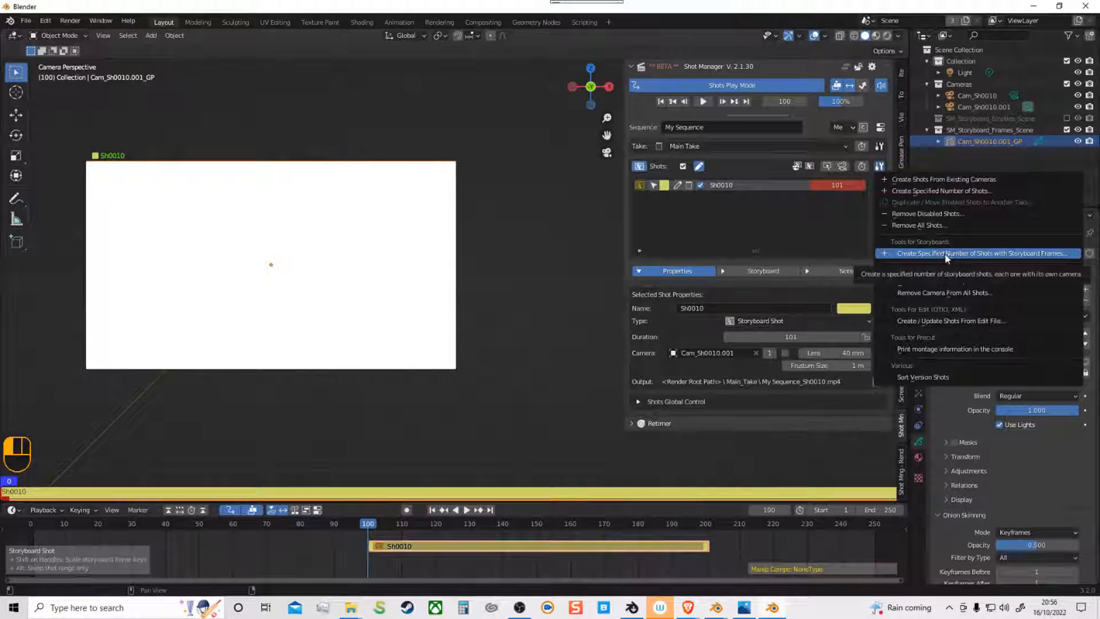
{"action": "left_click", "coordinate": [948, 253]}
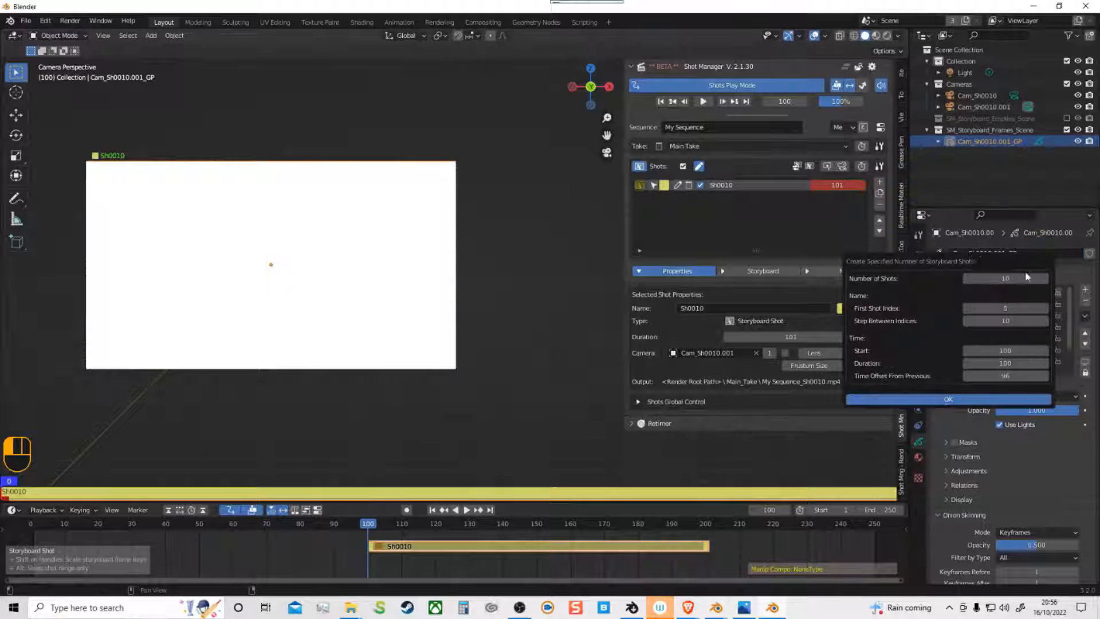
{"action": "left_click", "coordinate": [977, 394]}
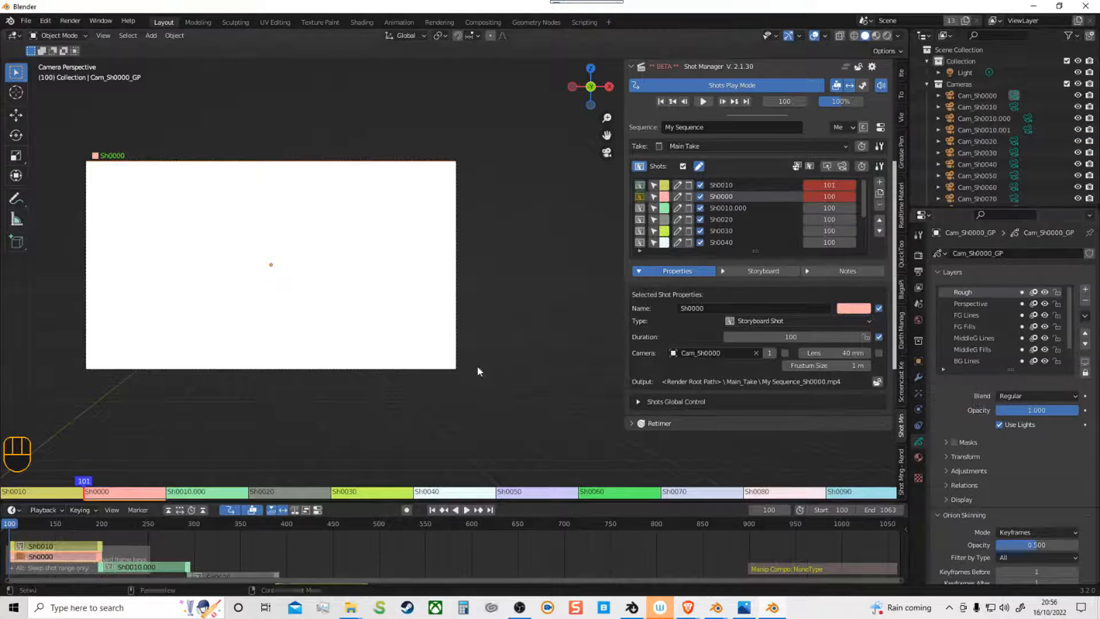
Step: Leave the camera view to examine the grid of storyboard frames and select the first frame
{"action": "key", "text": "KP_0"}
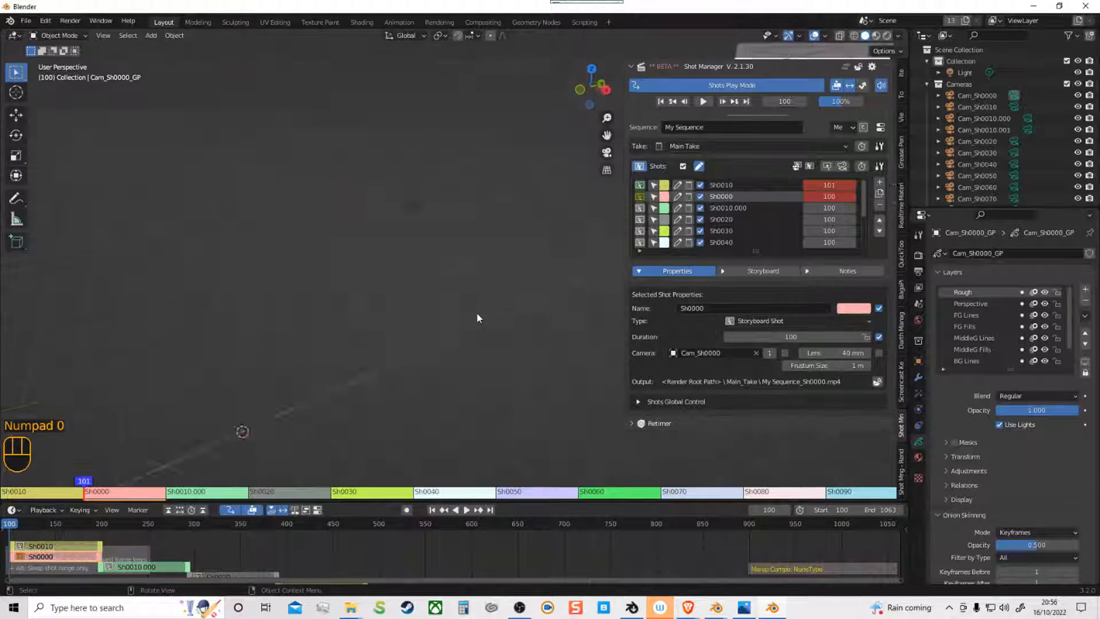
{"action": "middle_click_drag", "start_coordinate": [479, 314], "coordinate": [456, 252]}
{"action": "middle_click_drag", "start_coordinate": [453, 246], "coordinate": [486, 316], "text": "shift"}
{"action": "left_click", "coordinate": [309, 253]}
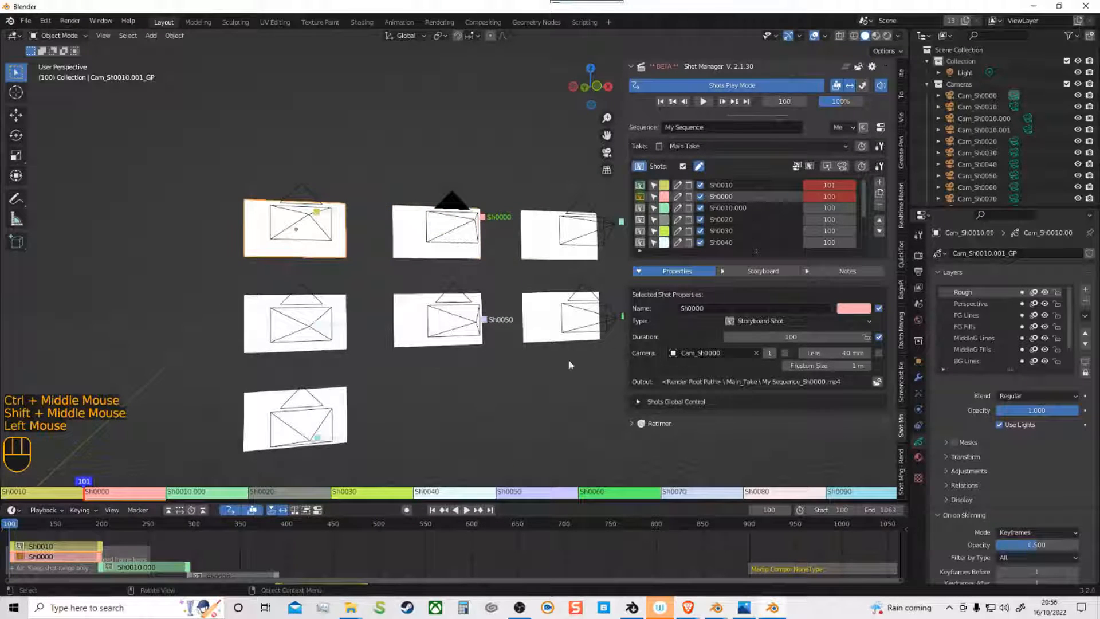
Step: Make the first shot Sh0010 current, show its storyboard frame settings and enter draw mode on its canvas
{"action": "double_click", "coordinate": [641, 185]}
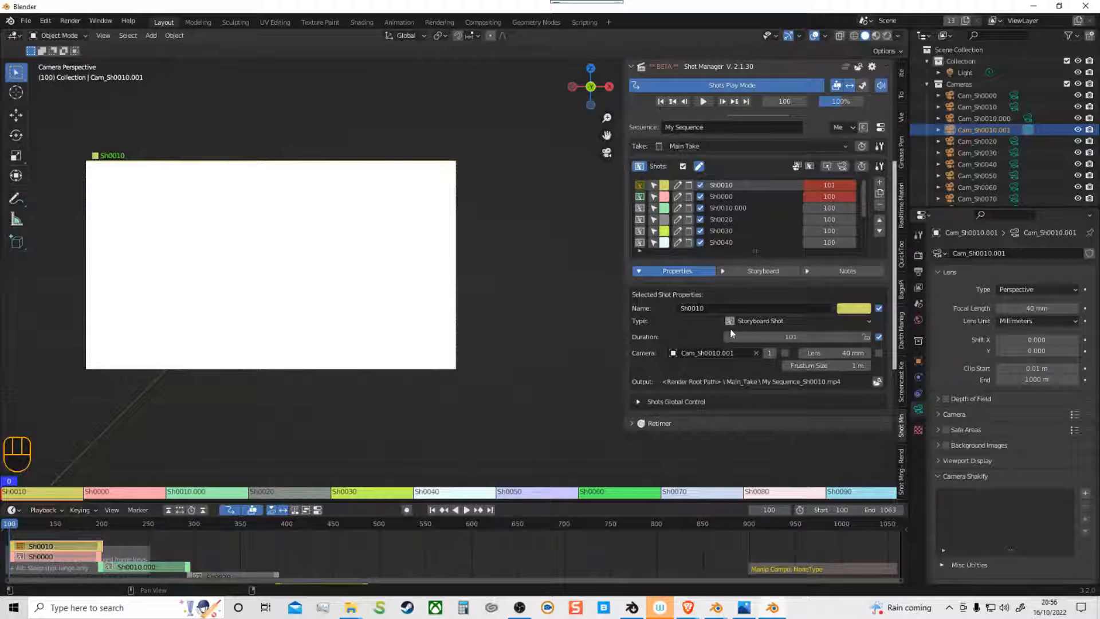
{"action": "left_click", "coordinate": [768, 271]}
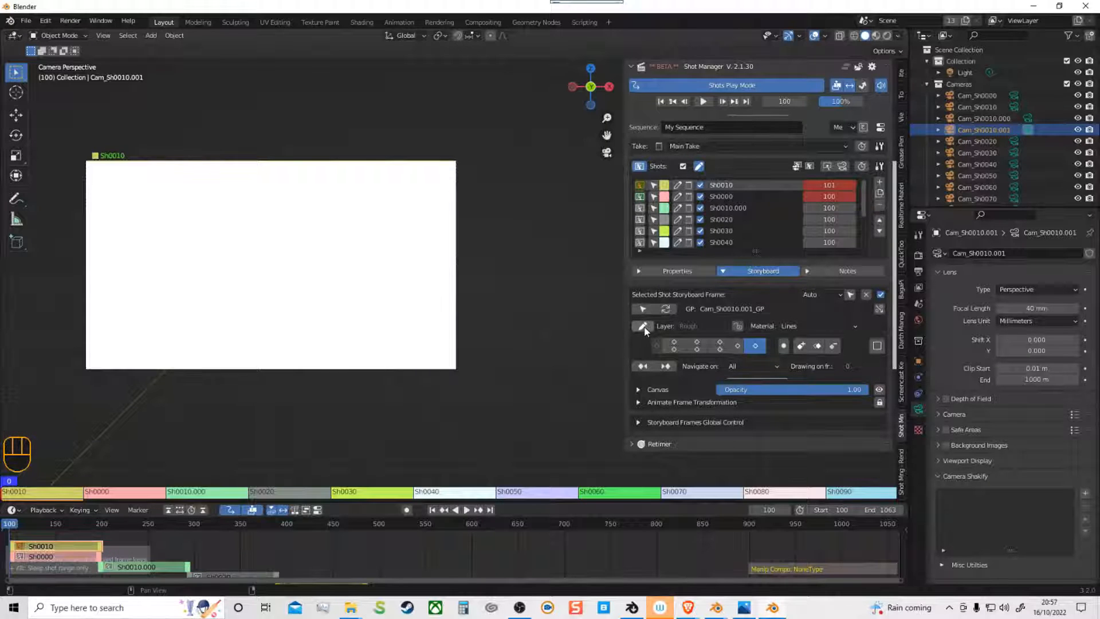
{"action": "left_click", "coordinate": [702, 167]}
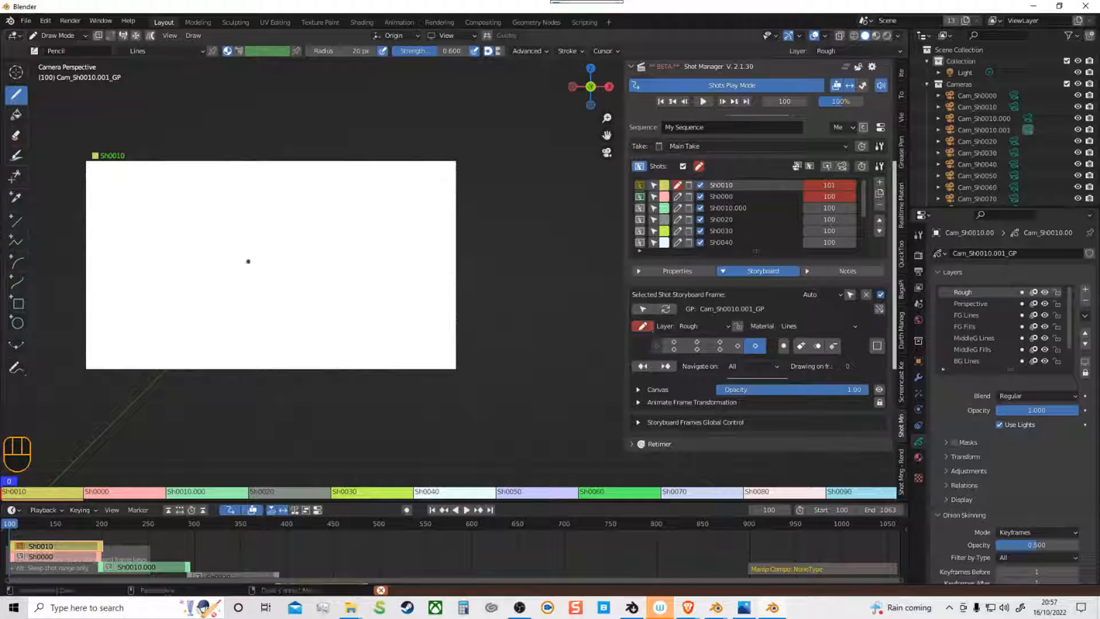
Step: Choose the Ink Pen brush, write a circled 1 in the upper-left of the Sh0010 canvas and set the brush radius to 19 px
{"action": "left_click", "coordinate": [34, 51]}
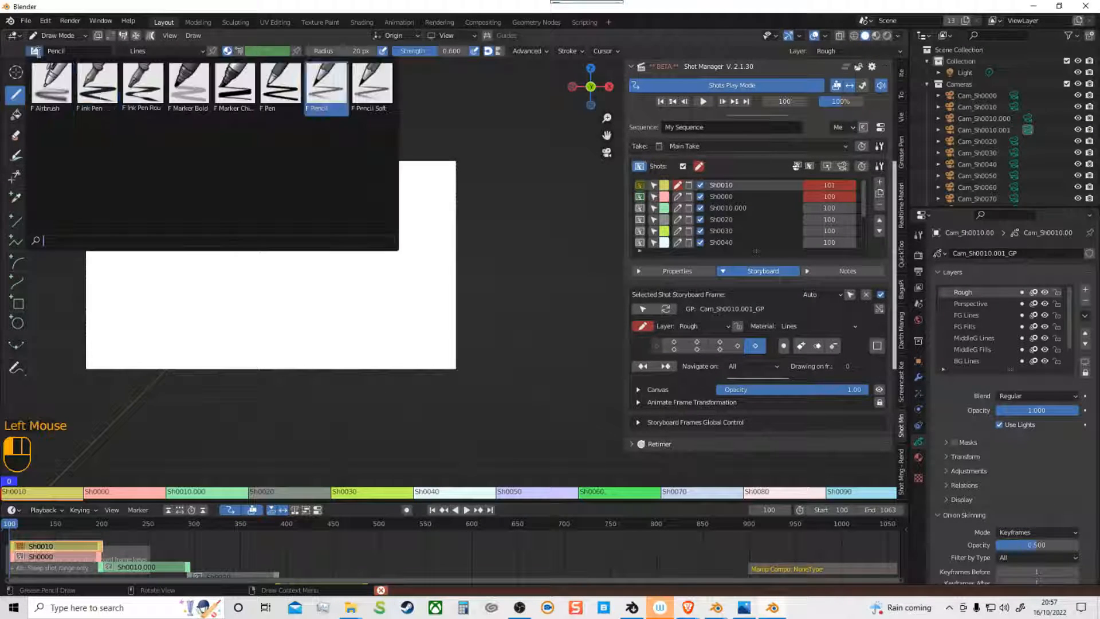
{"action": "left_click", "coordinate": [103, 89]}
{"action": "mouse_move", "coordinate": [156, 182]}
{"action": "left_mouse_down"}
{"action": "mouse_move", "coordinate": [137, 172]}
{"action": "mouse_move", "coordinate": [166, 175]}
{"action": "left_mouse_up"}
{"action": "key", "text": "f"}
{"action": "left_click", "coordinate": [212, 267]}
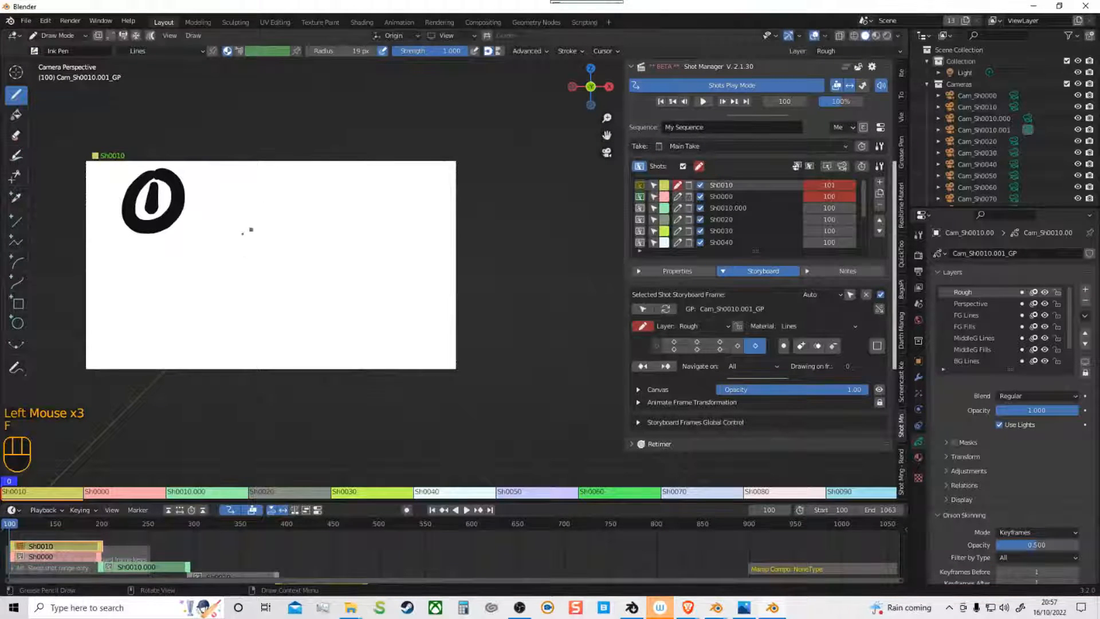
Step: Sketch a landscape on the Sh0010 canvas with a ground line, a central hill arc, spiky shapes and near-horizontal cloud lines
{"action": "left_click_drag", "start_coordinate": [98, 332], "coordinate": [451, 337]}
{"action": "left_click_drag", "start_coordinate": [381, 337], "coordinate": [405, 339]}
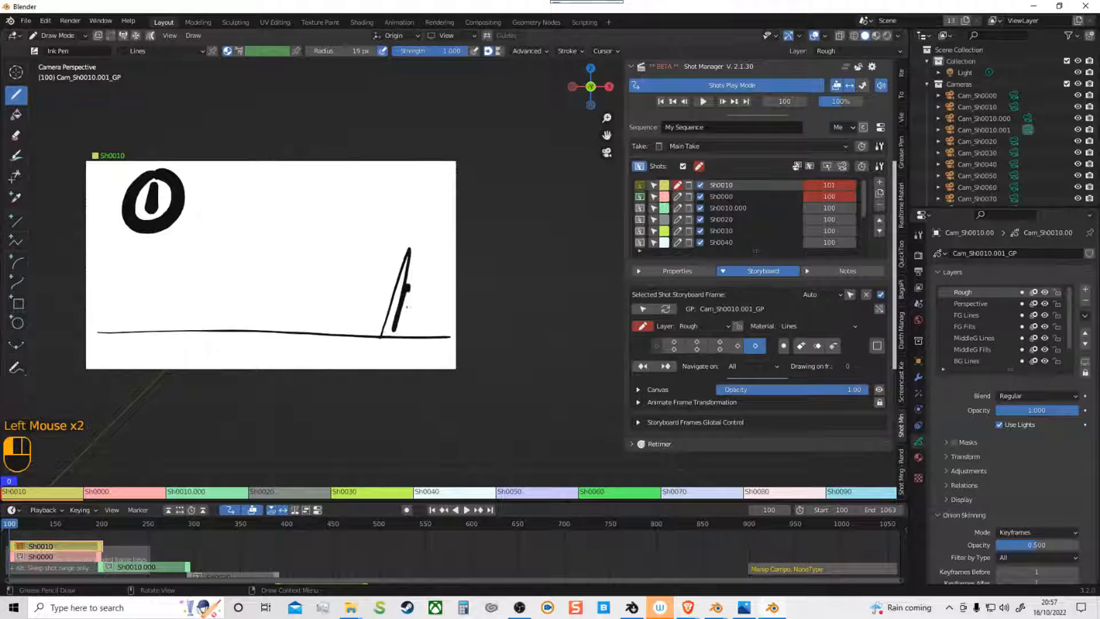
{"action": "left_click_drag", "start_coordinate": [408, 285], "coordinate": [395, 331]}
{"action": "mouse_move", "coordinate": [167, 321]}
{"action": "left_mouse_down"}
{"action": "mouse_move", "coordinate": [150, 331]}
{"action": "mouse_move", "coordinate": [336, 332]}
{"action": "left_mouse_up"}
{"action": "left_click_drag", "start_coordinate": [97, 302], "coordinate": [131, 293]}
{"action": "left_click_drag", "start_coordinate": [129, 299], "coordinate": [140, 292]}
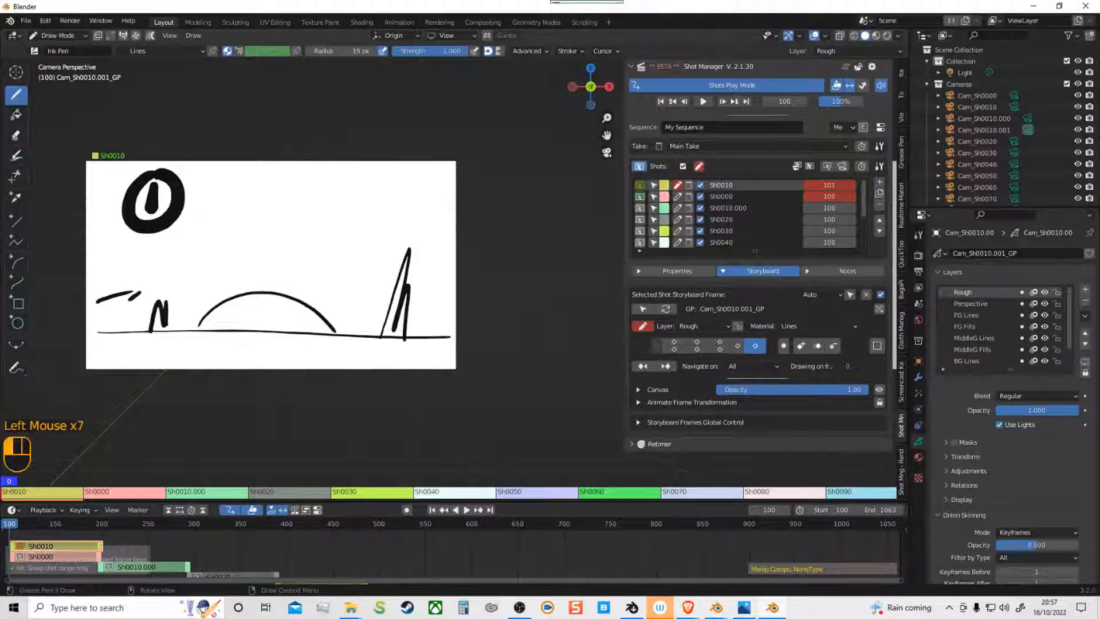
{"action": "left_click_drag", "start_coordinate": [377, 273], "coordinate": [444, 258]}
{"action": "left_click_drag", "start_coordinate": [117, 263], "coordinate": [275, 260]}
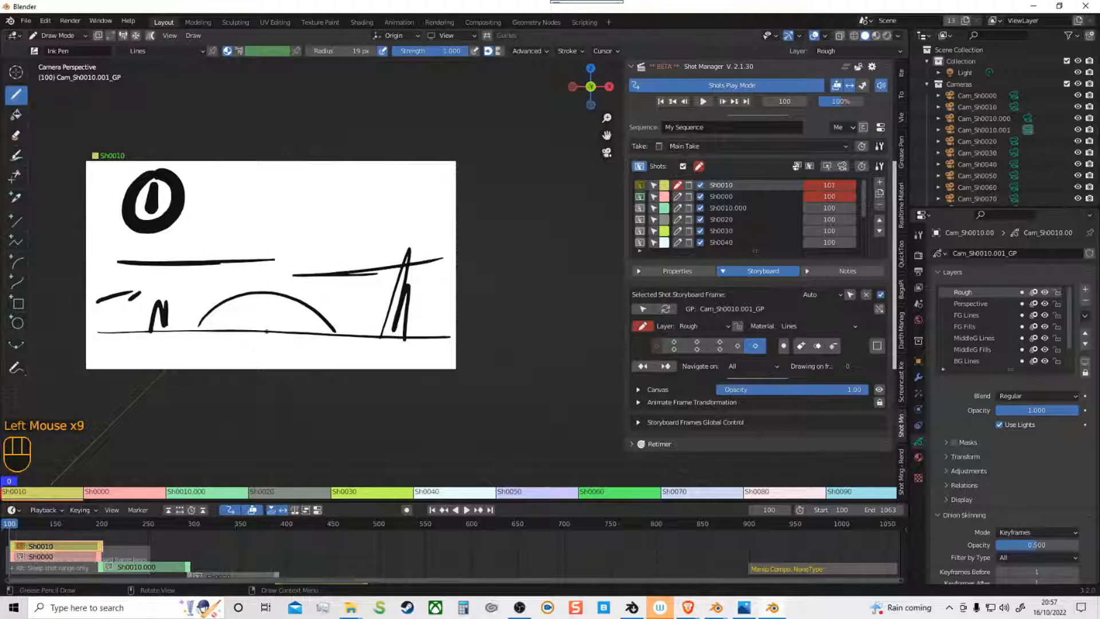
Step: Add foreground marks along the ground line in Sh0010, with a path below the hill and dark scribbled masses at both ends
{"action": "left_click_drag", "start_coordinate": [267, 332], "coordinate": [246, 368]}
{"action": "mouse_move", "coordinate": [258, 337]}
{"action": "left_mouse_down"}
{"action": "mouse_move", "coordinate": [196, 348]}
{"action": "mouse_move", "coordinate": [124, 335]}
{"action": "left_mouse_up"}
{"action": "left_click_drag", "start_coordinate": [370, 336], "coordinate": [390, 347]}
{"action": "mouse_move", "coordinate": [412, 347]}
{"action": "left_mouse_down"}
{"action": "mouse_move", "coordinate": [450, 299]}
{"action": "mouse_move", "coordinate": [474, 322]}
{"action": "left_mouse_up"}
{"action": "left_click_drag", "start_coordinate": [107, 320], "coordinate": [149, 351]}
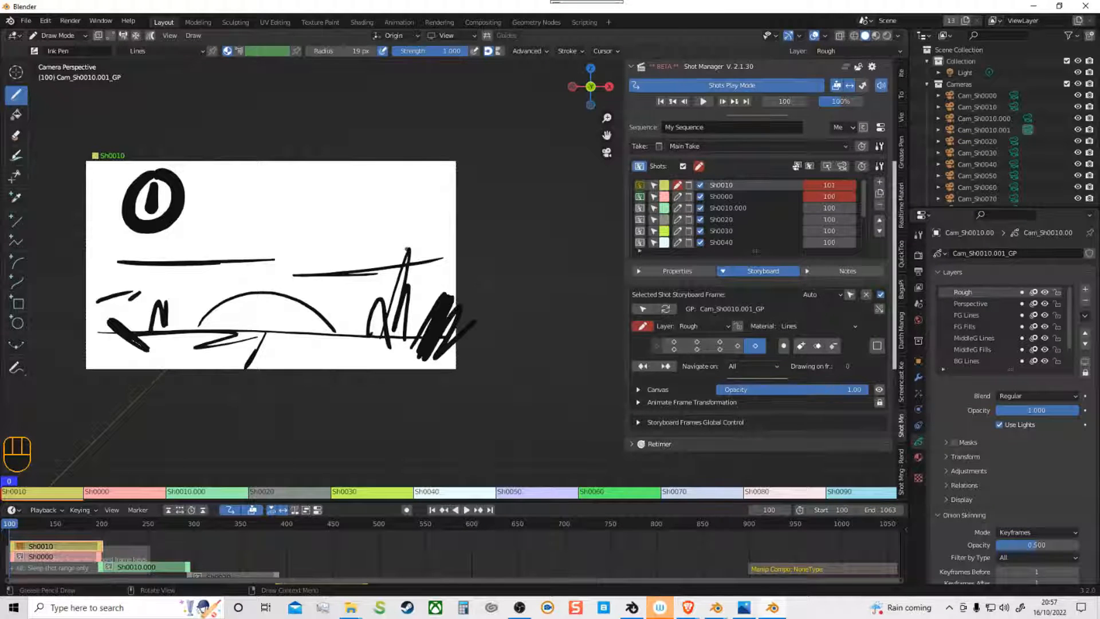
Step: Go to the next shot, Sh0000, and write a circled 2 in the upper-left corner of its canvas
{"action": "key", "text": "ctrl"}
{"action": "key", "text": "ctrl"}
{"action": "key", "text": "ctrl+Up"}
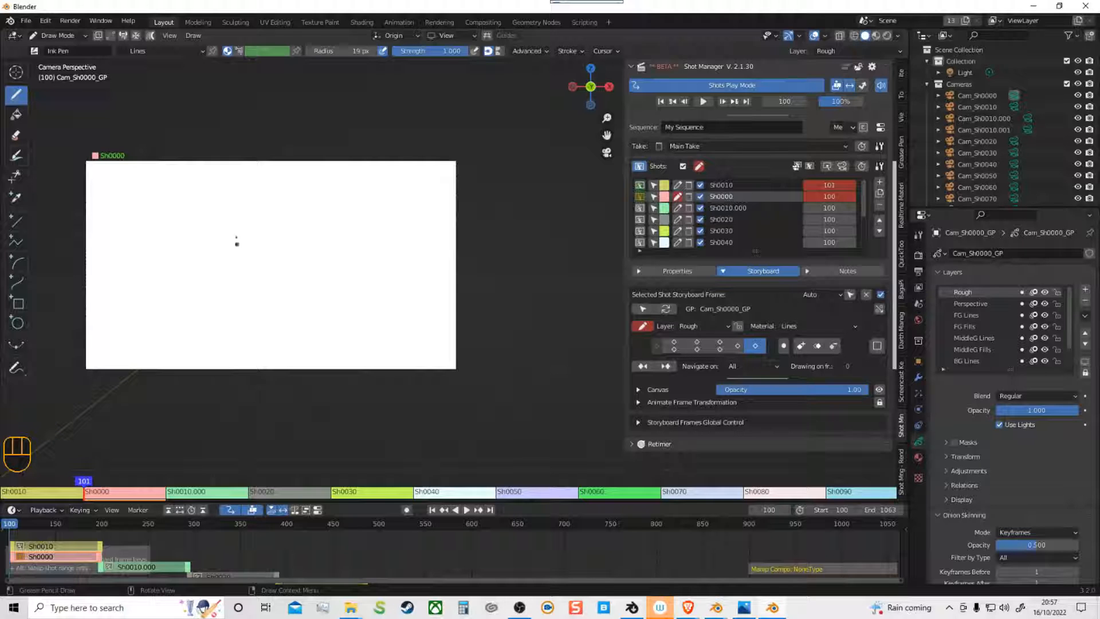
{"action": "mouse_move", "coordinate": [105, 179]}
{"action": "left_mouse_down"}
{"action": "mouse_move", "coordinate": [116, 172]}
{"action": "mouse_move", "coordinate": [125, 198]}
{"action": "left_mouse_up"}
{"action": "mouse_move", "coordinate": [121, 165]}
{"action": "left_mouse_down"}
{"action": "mouse_move", "coordinate": [132, 182]}
{"action": "mouse_move", "coordinate": [123, 166]}
{"action": "left_mouse_up"}
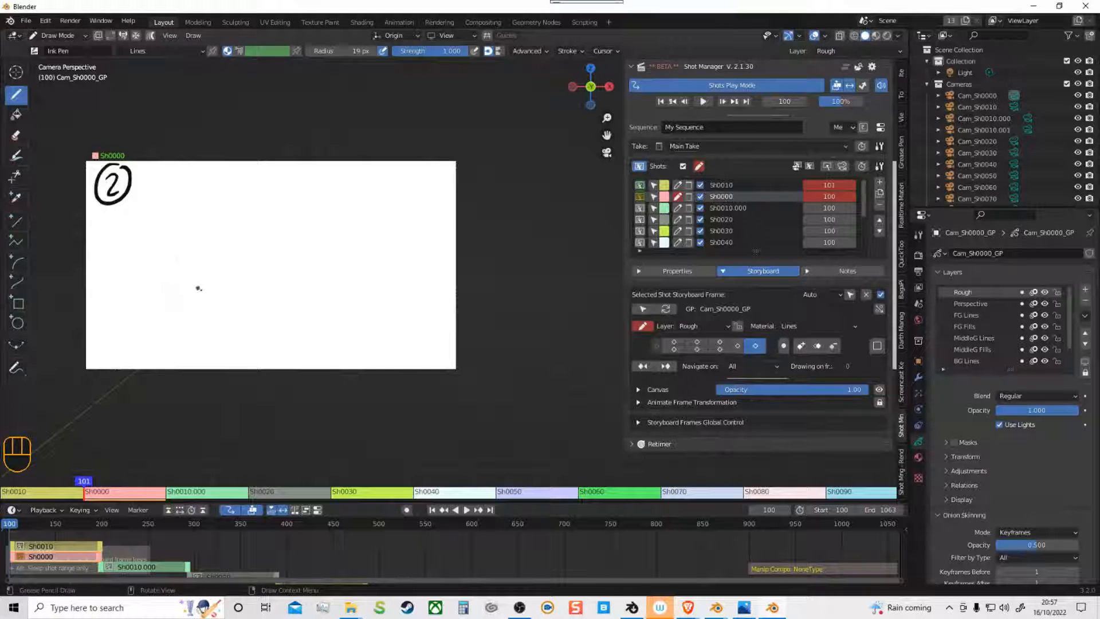
Step: Draw a standing stick figure with head, torso, arms and legs in the middle of the Sh0000 canvas
{"action": "mouse_move", "coordinate": [272, 200]}
{"action": "left_mouse_down"}
{"action": "mouse_move", "coordinate": [270, 227]}
{"action": "mouse_move", "coordinate": [287, 226]}
{"action": "left_mouse_up"}
{"action": "mouse_move", "coordinate": [280, 221]}
{"action": "left_mouse_down"}
{"action": "mouse_move", "coordinate": [298, 233]}
{"action": "mouse_move", "coordinate": [252, 237]}
{"action": "left_mouse_up"}
{"action": "mouse_move", "coordinate": [255, 232]}
{"action": "left_mouse_down"}
{"action": "mouse_move", "coordinate": [244, 242]}
{"action": "mouse_move", "coordinate": [282, 270]}
{"action": "mouse_move", "coordinate": [262, 314]}
{"action": "left_mouse_up"}
{"action": "left_click_drag", "start_coordinate": [284, 264], "coordinate": [282, 316]}
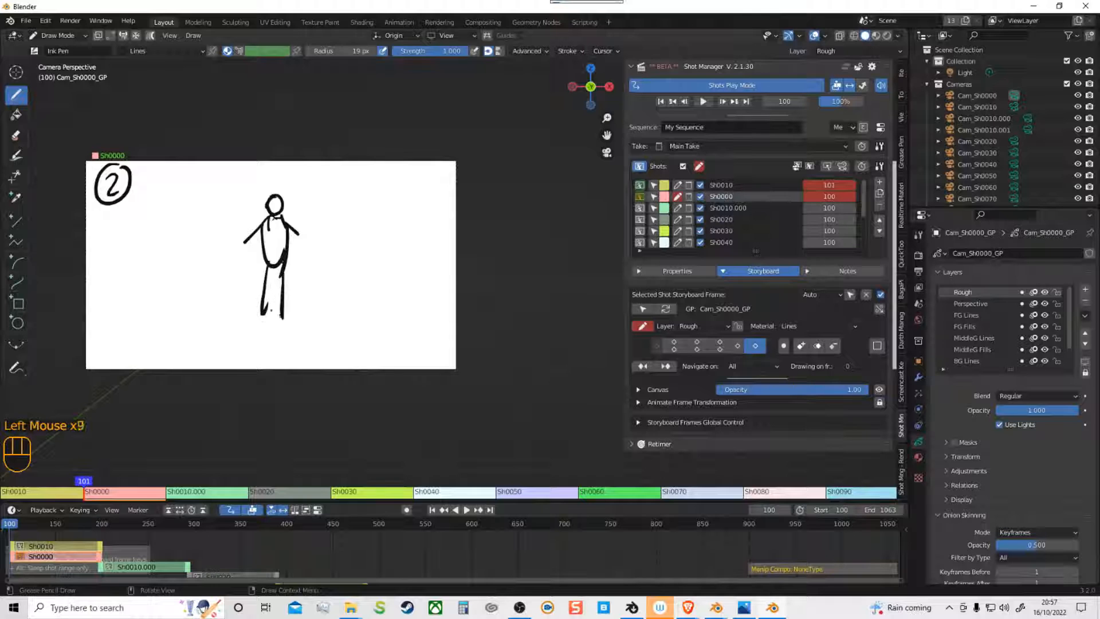
Step: Draw ground lines under the standing figure in Sh0000, spanning the canvas with loose curved lines below
{"action": "mouse_move", "coordinate": [115, 317]}
{"action": "left_mouse_down"}
{"action": "mouse_move", "coordinate": [456, 313]}
{"action": "mouse_move", "coordinate": [402, 314]}
{"action": "left_mouse_up"}
{"action": "left_click_drag", "start_coordinate": [272, 313], "coordinate": [86, 318]}
{"action": "mouse_move", "coordinate": [275, 364]}
{"action": "left_mouse_down"}
{"action": "mouse_move", "coordinate": [91, 340]}
{"action": "mouse_move", "coordinate": [125, 326]}
{"action": "left_mouse_up"}
{"action": "left_click_drag", "start_coordinate": [322, 321], "coordinate": [458, 333]}
{"action": "left_click_drag", "start_coordinate": [400, 331], "coordinate": [512, 336]}
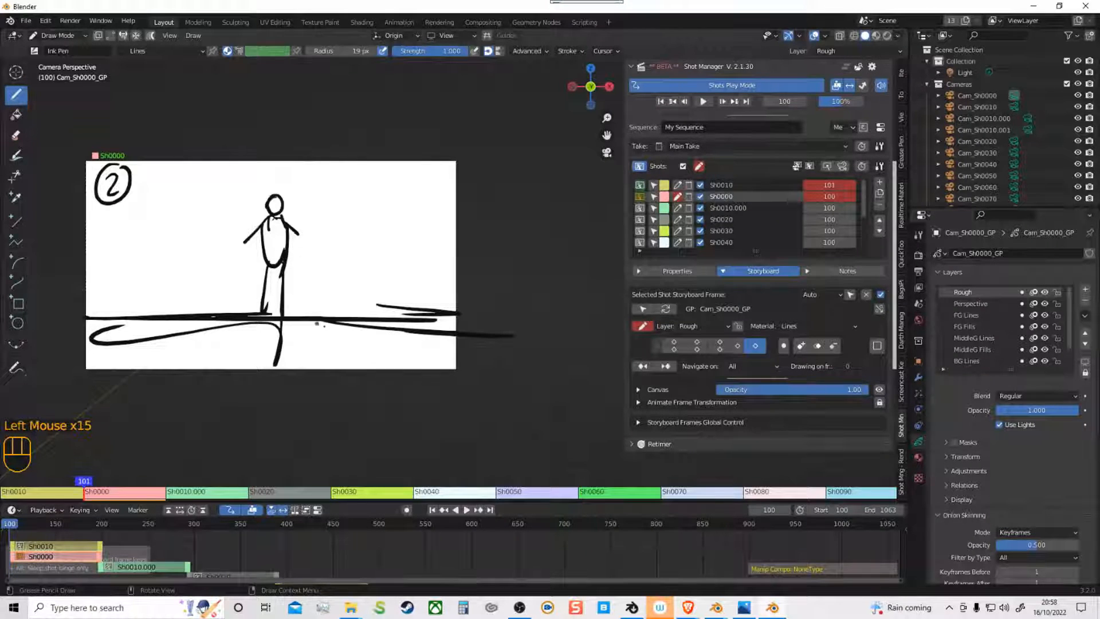
Step: Go to shot Sh0010.000 and draw a close-up face with eyes, nose, mouth, neck and shoulders, marked with a circled 3
{"action": "key", "text": "ctrl+Up"}
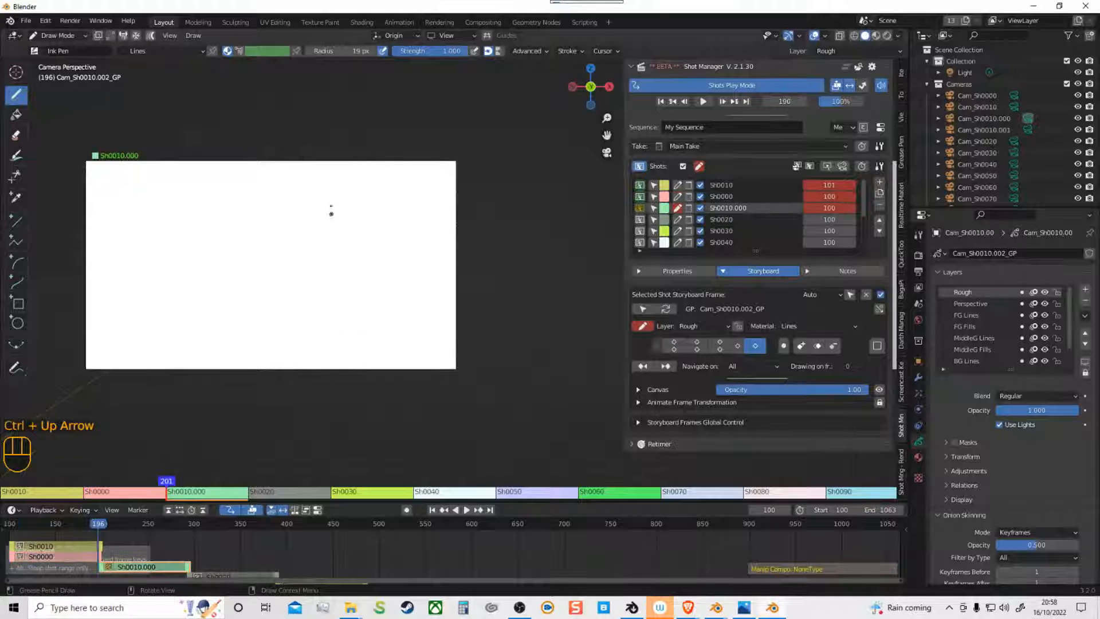
{"action": "left_click_drag", "start_coordinate": [238, 140], "coordinate": [285, 316]}
{"action": "left_click_drag", "start_coordinate": [364, 139], "coordinate": [300, 320]}
{"action": "left_click_drag", "start_coordinate": [213, 202], "coordinate": [201, 216]}
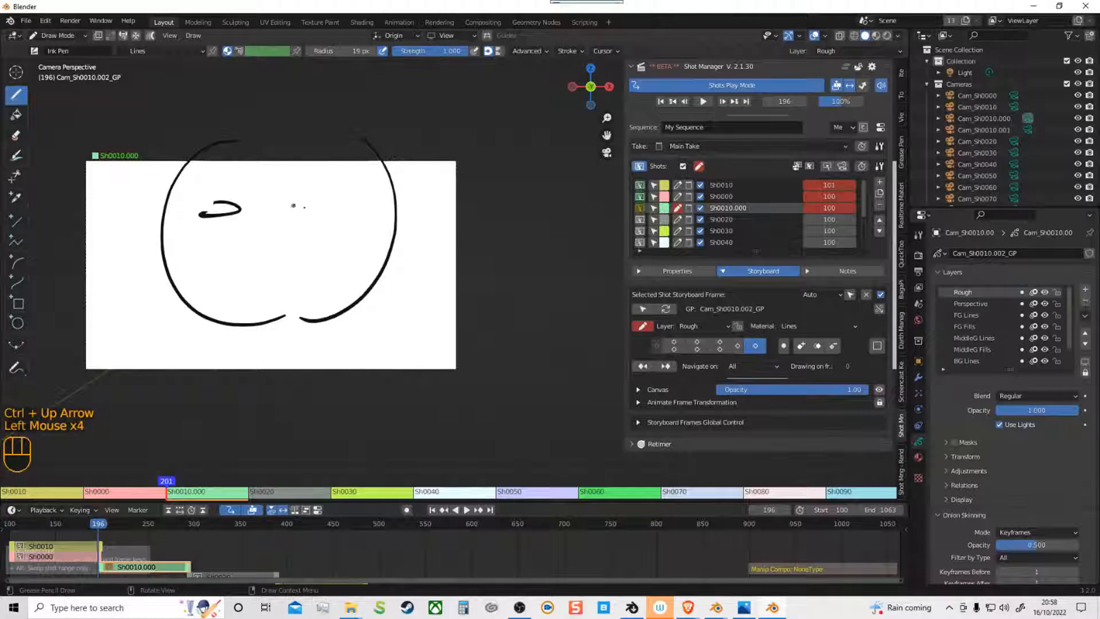
{"action": "left_click_drag", "start_coordinate": [298, 210], "coordinate": [308, 219]}
{"action": "left_click_drag", "start_coordinate": [251, 253], "coordinate": [295, 290]}
{"action": "mouse_move", "coordinate": [239, 322]}
{"action": "left_mouse_down"}
{"action": "mouse_move", "coordinate": [317, 321]}
{"action": "mouse_move", "coordinate": [313, 353]}
{"action": "mouse_move", "coordinate": [204, 360]}
{"action": "left_mouse_up"}
{"action": "left_click_drag", "start_coordinate": [332, 322], "coordinate": [379, 367]}
{"action": "left_click_drag", "start_coordinate": [102, 179], "coordinate": [109, 199]}
{"action": "mouse_move", "coordinate": [112, 164]}
{"action": "left_mouse_down"}
{"action": "mouse_move", "coordinate": [98, 206]}
{"action": "mouse_move", "coordinate": [138, 172]}
{"action": "mouse_move", "coordinate": [174, 169]}
{"action": "mouse_move", "coordinate": [167, 228]}
{"action": "mouse_move", "coordinate": [206, 247]}
{"action": "mouse_move", "coordinate": [240, 334]}
{"action": "left_mouse_up"}
Step: Go to shot Sh0020 and draw a large foreground figure with a round head, body and arm on the canvas's left side
{"action": "key", "text": "ctrl+Up"}
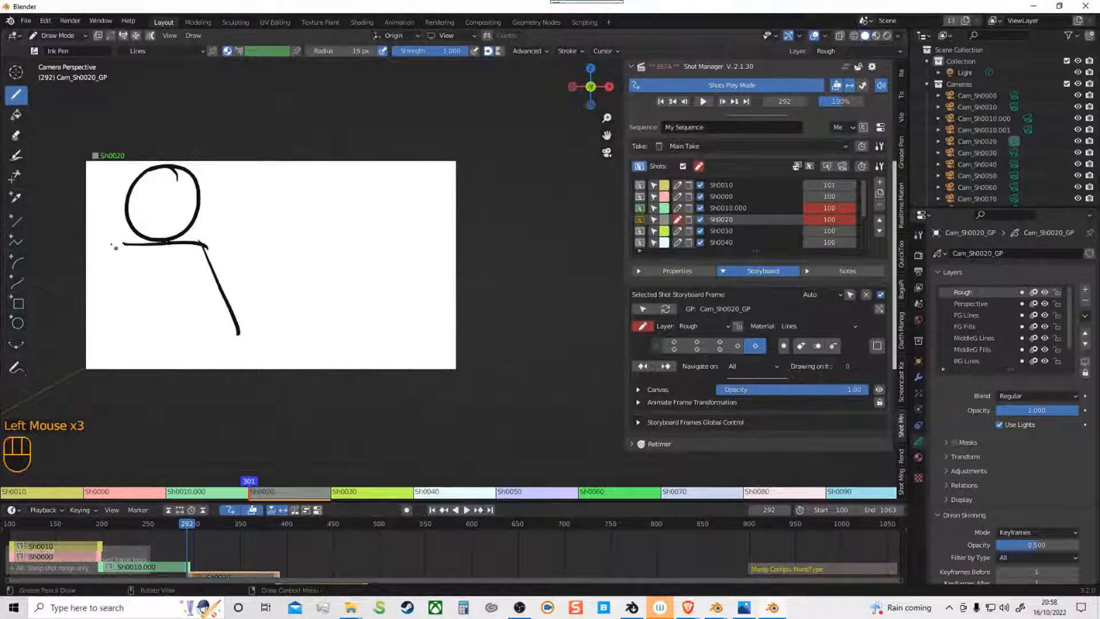
{"action": "left_click_drag", "start_coordinate": [108, 239], "coordinate": [106, 363]}
{"action": "left_click_drag", "start_coordinate": [200, 246], "coordinate": [201, 375]}
{"action": "left_click_drag", "start_coordinate": [220, 294], "coordinate": [241, 372]}
Step: Sketch horizontal ground lines and small huts in the background beside the large figure in Sh0020
{"action": "mouse_move", "coordinate": [246, 326]}
{"action": "left_mouse_down"}
{"action": "mouse_move", "coordinate": [262, 393]}
{"action": "mouse_move", "coordinate": [389, 327]}
{"action": "mouse_move", "coordinate": [421, 328]}
{"action": "left_mouse_up"}
{"action": "left_click_drag", "start_coordinate": [244, 316], "coordinate": [468, 319]}
{"action": "left_click_drag", "start_coordinate": [373, 303], "coordinate": [362, 310]}
{"action": "left_click_drag", "start_coordinate": [401, 280], "coordinate": [403, 312]}
{"action": "mouse_move", "coordinate": [400, 280]}
{"action": "left_mouse_down"}
{"action": "mouse_move", "coordinate": [424, 314]}
{"action": "mouse_move", "coordinate": [435, 283]}
{"action": "left_mouse_up"}
{"action": "mouse_move", "coordinate": [304, 289]}
{"action": "left_mouse_down"}
{"action": "mouse_move", "coordinate": [325, 318]}
{"action": "mouse_move", "coordinate": [329, 290]}
{"action": "mouse_move", "coordinate": [274, 299]}
{"action": "left_mouse_up"}
{"action": "left_click_drag", "start_coordinate": [256, 282], "coordinate": [253, 301]}
Step: Add diagonal lines in the sky above the huts in Sh0020 and a reinforcing line along their base
{"action": "left_click_drag", "start_coordinate": [232, 178], "coordinate": [310, 248]}
{"action": "left_click_drag", "start_coordinate": [311, 197], "coordinate": [343, 238]}
{"action": "left_click_drag", "start_coordinate": [407, 220], "coordinate": [386, 252]}
{"action": "left_click_drag", "start_coordinate": [324, 314], "coordinate": [444, 312]}
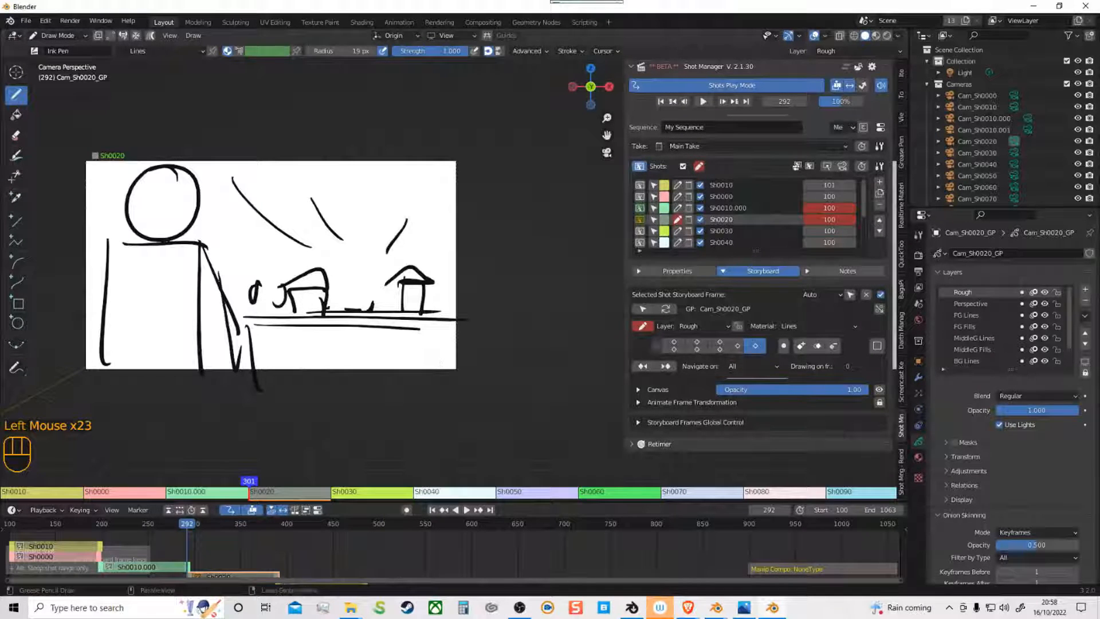
Step: Flip back and forth through the drawn shots from Sh0010 to Sh0020 to review the storyboard sequence
{"action": "key", "text": "ctrl+Down"}
{"action": "key", "text": "ctrl+Down"}
{"action": "key", "text": "ctrl+Down"}
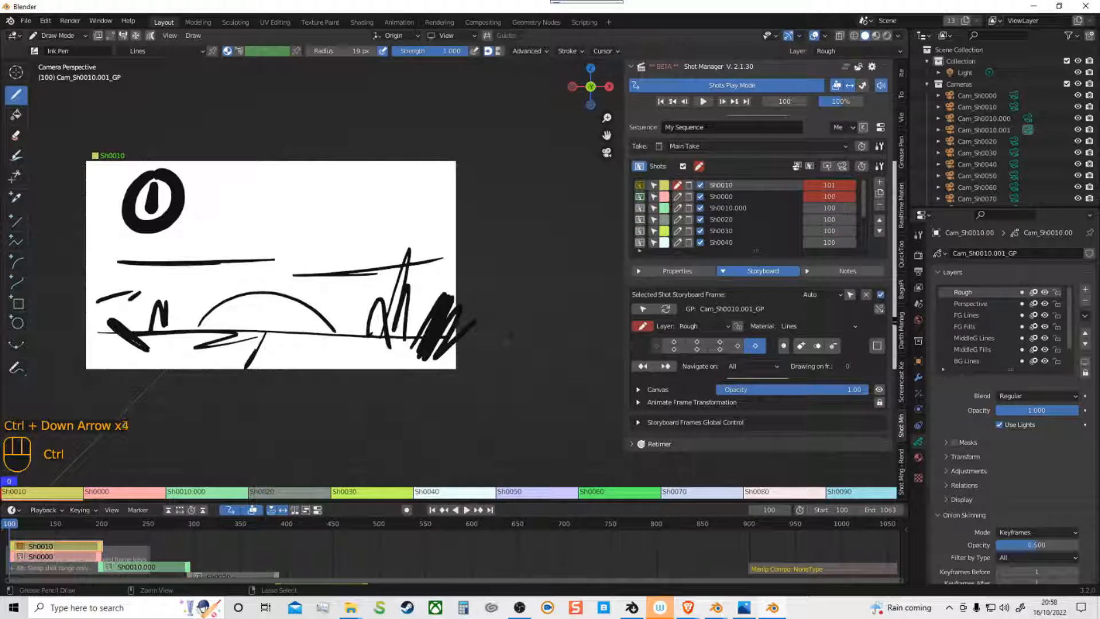
{"action": "key", "text": "ctrl+Up"}
{"action": "key", "text": "ctrl+Up"}
{"action": "key", "text": "ctrl+Up"}
{"action": "key", "text": "ctrl+Down"}
{"action": "key", "text": "ctrl+Down"}
{"action": "key", "text": "ctrl+Down"}
{"action": "key", "text": "ctrl+Up"}
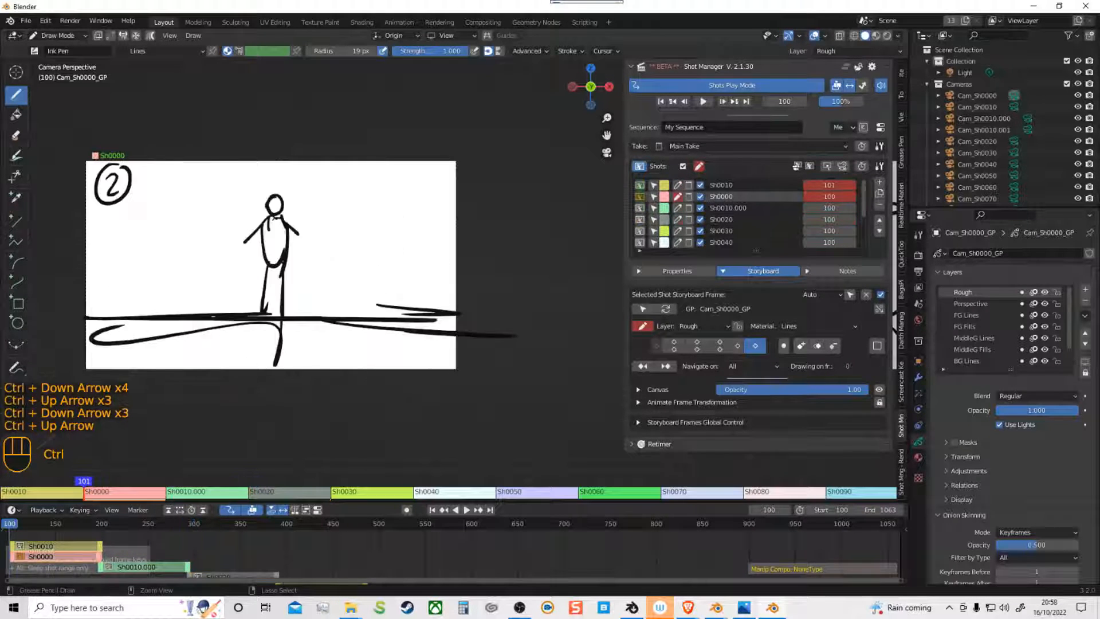
{"action": "key", "text": "ctrl+Down"}
{"action": "key", "text": "ctrl+Down"}
{"action": "key", "text": "ctrl+Down"}
{"action": "key", "text": "ctrl+Up"}
{"action": "key", "text": "ctrl+Up"}
{"action": "key", "text": "ctrl+Up"}
{"action": "key", "text": "ctrl+Up"}
{"action": "key", "text": "ctrl+Down"}
{"action": "key", "text": "ctrl+Down"}
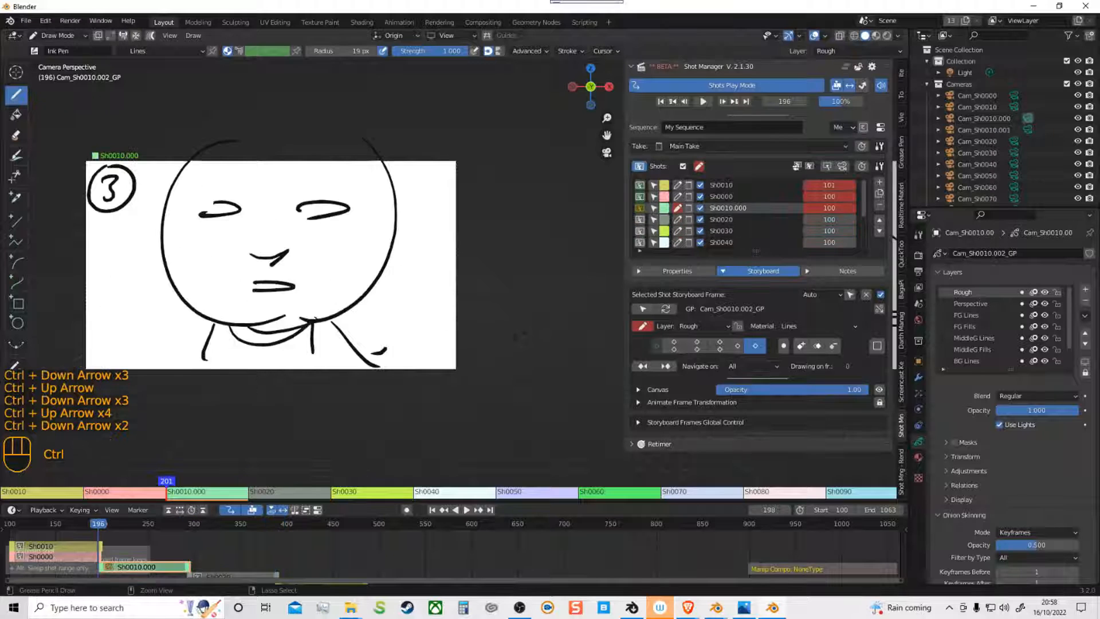
Step: Move to frame 144 in shot Sh0010 and enable automatic keyframing
{"action": "left_click", "coordinate": [71, 534]}
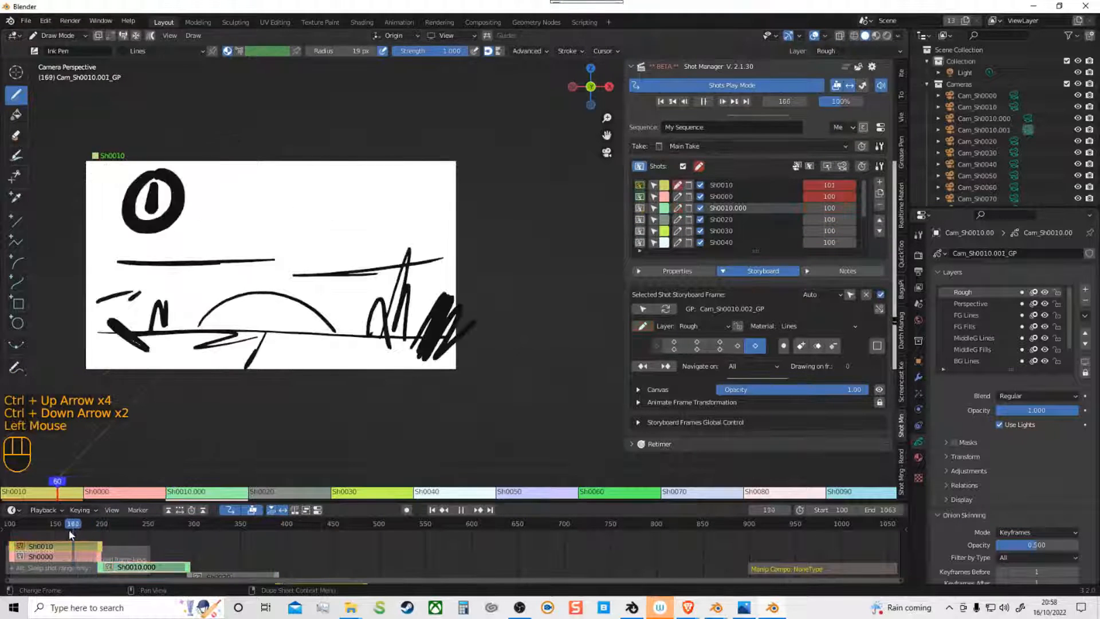
{"action": "left_click_drag", "start_coordinate": [71, 535], "coordinate": [50, 530]}
{"action": "left_click", "coordinate": [407, 509]}
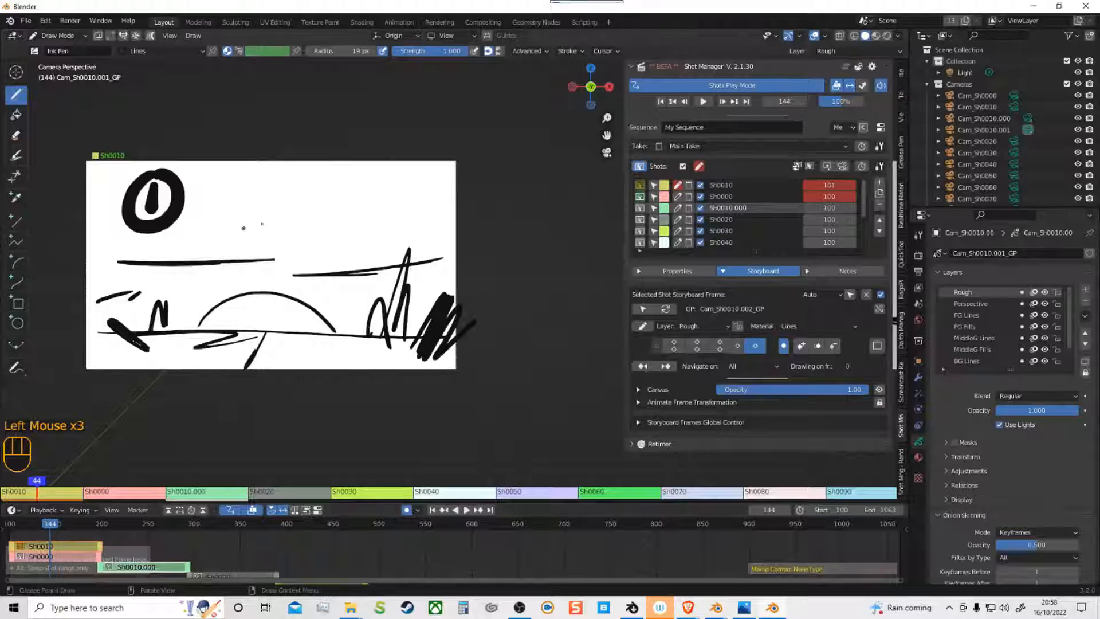
Step: Draw a new version of the hill arc and cloud lines at frame 144 of shot Sh0010
{"action": "left_click_drag", "start_coordinate": [219, 306], "coordinate": [278, 295]}
{"action": "left_click_drag", "start_coordinate": [275, 294], "coordinate": [331, 319]}
{"action": "left_click_drag", "start_coordinate": [206, 312], "coordinate": [255, 289]}
{"action": "left_click_drag", "start_coordinate": [138, 255], "coordinate": [303, 268]}
{"action": "left_click_drag", "start_coordinate": [171, 269], "coordinate": [408, 281]}
{"action": "left_click_drag", "start_coordinate": [364, 281], "coordinate": [404, 280]}
Step: Move to frame 169 in shot Sh0010 and draw another hill arc with slanted lines above it on both sides
{"action": "left_click_drag", "start_coordinate": [51, 530], "coordinate": [73, 530]}
{"action": "left_click_drag", "start_coordinate": [338, 262], "coordinate": [432, 236]}
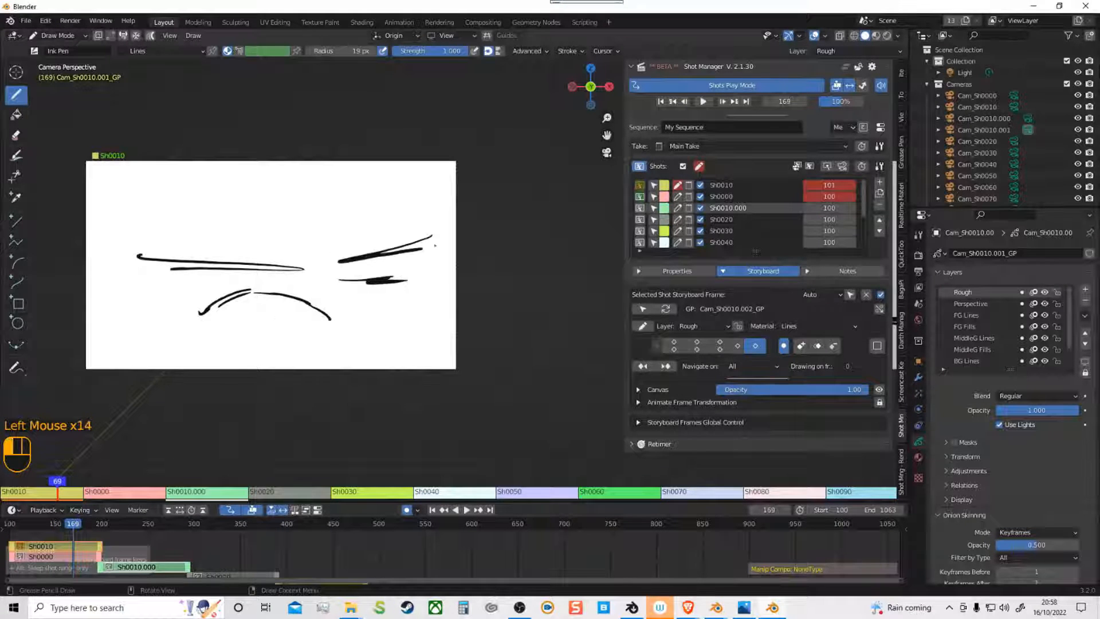
{"action": "left_click_drag", "start_coordinate": [124, 232], "coordinate": [244, 249]}
{"action": "mouse_move", "coordinate": [231, 310]}
{"action": "left_mouse_down"}
{"action": "mouse_move", "coordinate": [291, 274]}
{"action": "mouse_move", "coordinate": [336, 283]}
{"action": "mouse_move", "coordinate": [367, 312]}
{"action": "left_mouse_up"}
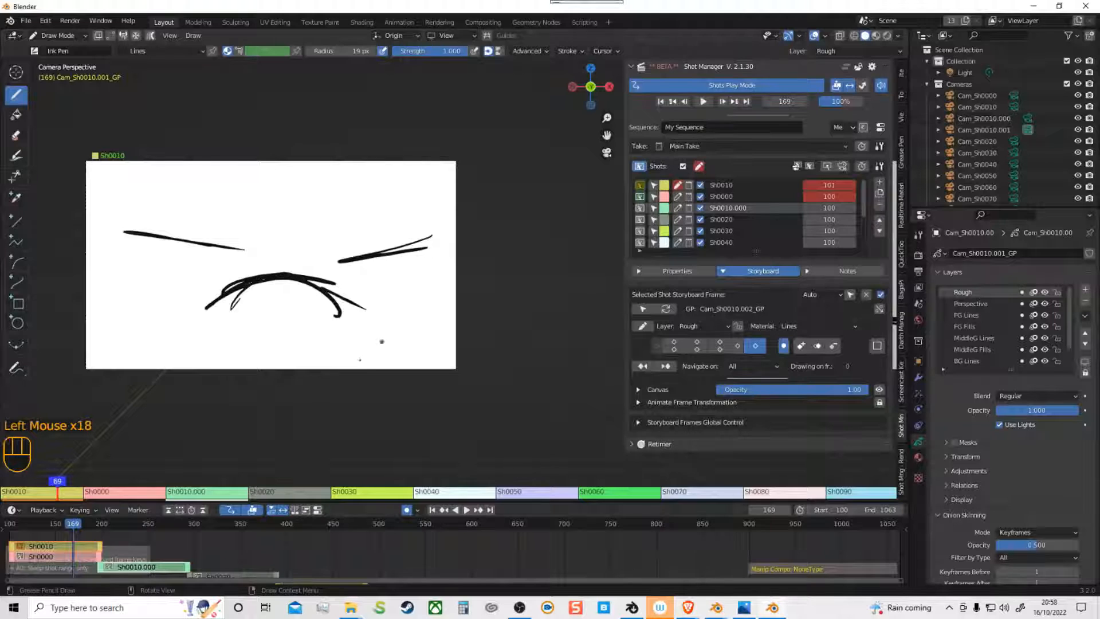
Step: Go to frame 117 of shot Sh0000 and draw the figure with outstretched arms standing on a short ground line
{"action": "key", "text": "ctrl+Up"}
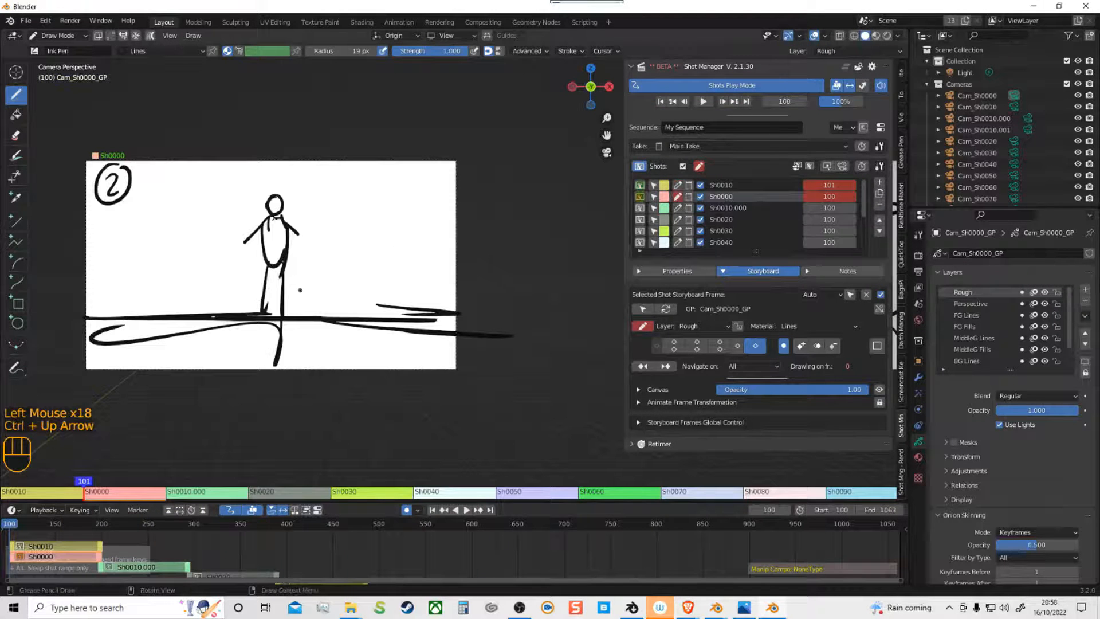
{"action": "left_click", "coordinate": [19, 529]}
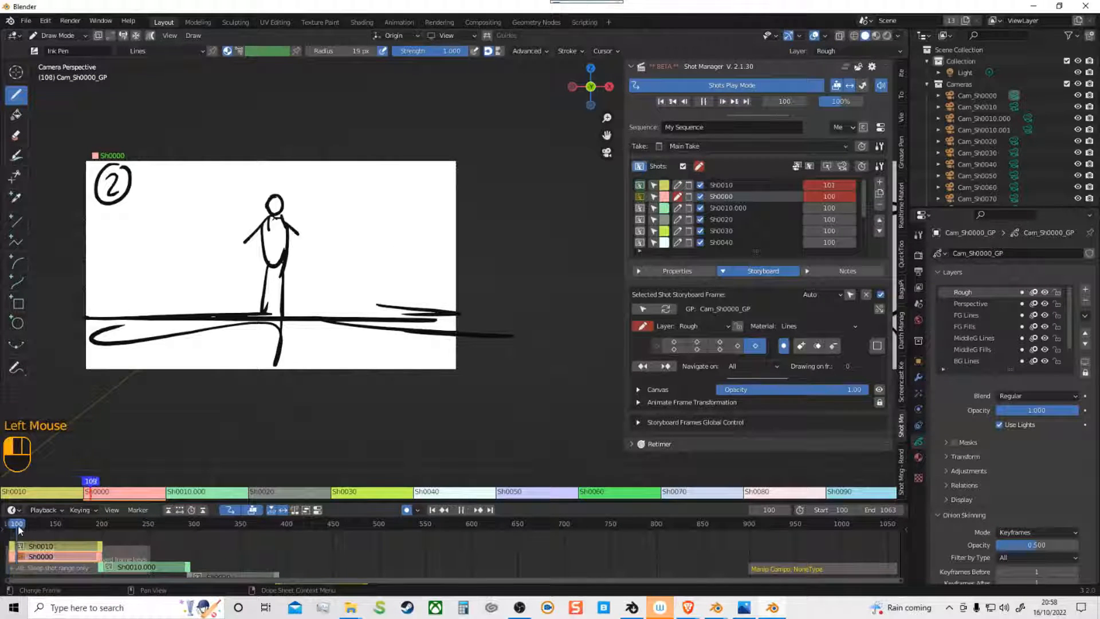
{"action": "left_click_drag", "start_coordinate": [18, 529], "coordinate": [25, 529]}
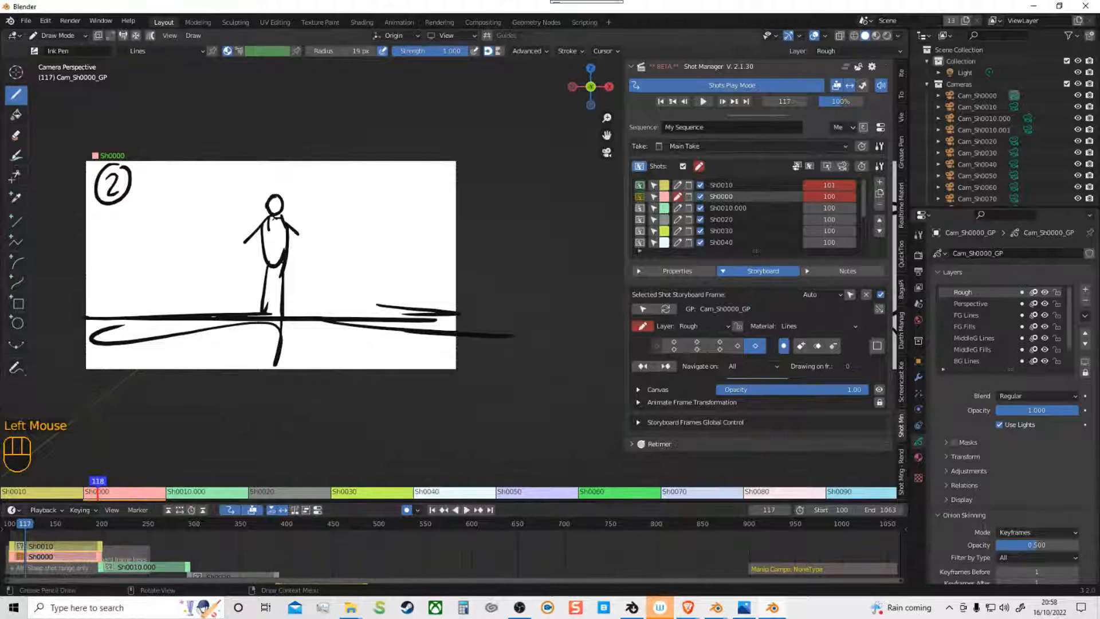
{"action": "left_click_drag", "start_coordinate": [260, 263], "coordinate": [270, 321]}
{"action": "left_click_drag", "start_coordinate": [287, 219], "coordinate": [268, 266]}
{"action": "mouse_move", "coordinate": [269, 184]}
{"action": "left_mouse_down"}
{"action": "mouse_move", "coordinate": [271, 203]}
{"action": "mouse_move", "coordinate": [324, 213]}
{"action": "left_mouse_up"}
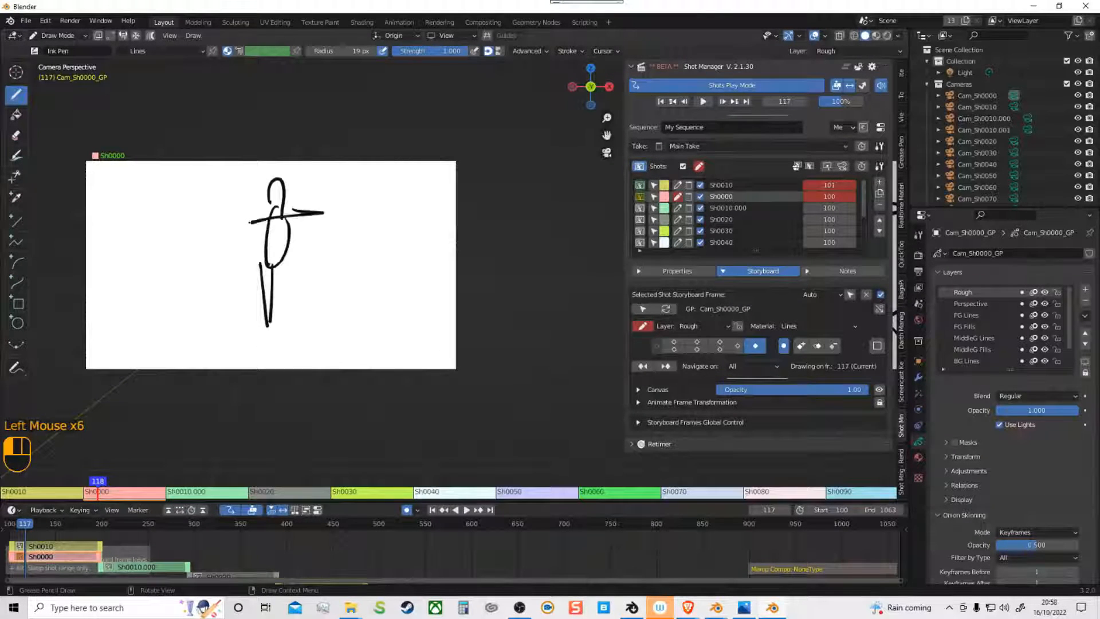
{"action": "left_click_drag", "start_coordinate": [286, 256], "coordinate": [283, 310]}
{"action": "left_click_drag", "start_coordinate": [198, 319], "coordinate": [339, 319]}
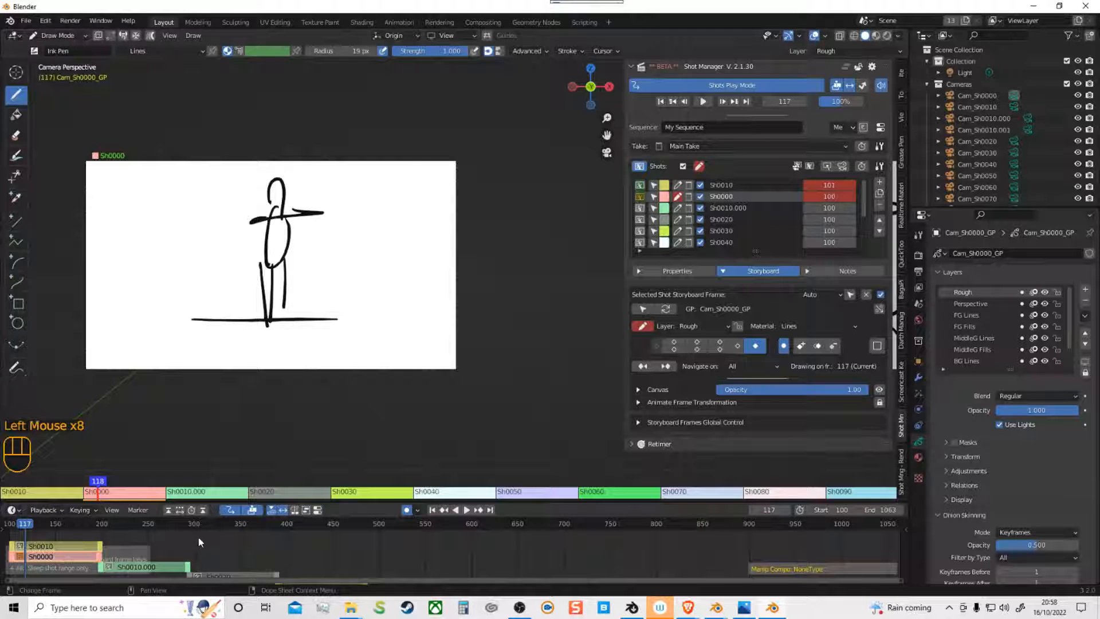
Step: Move to frame 135 in shot Sh0000 and draw a new pose with tilted arms, one raised leg and a ground line
{"action": "middle_click_drag", "start_coordinate": [199, 543], "coordinate": [308, 535], "text": "ctrl"}
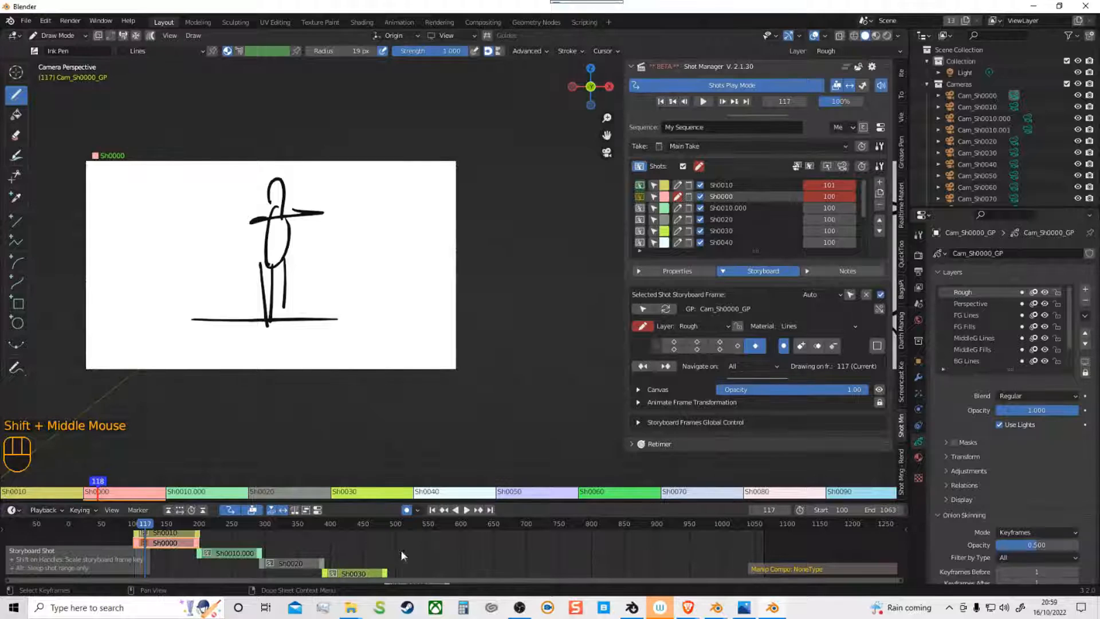
{"action": "middle_click_drag", "start_coordinate": [379, 375], "coordinate": [361, 399], "text": "shift"}
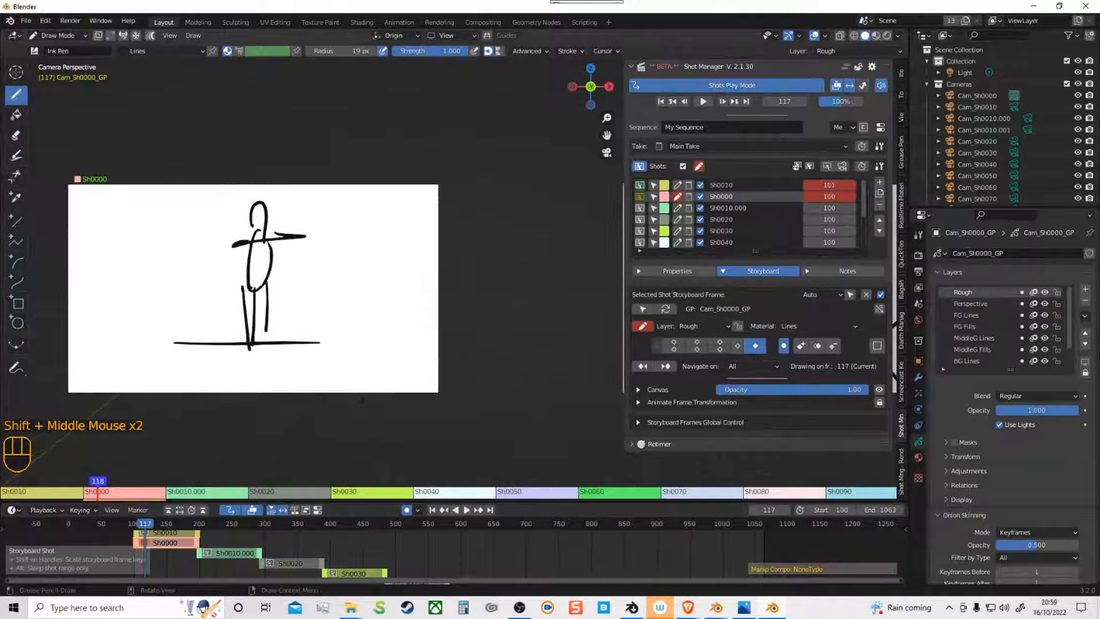
{"action": "left_click", "coordinate": [156, 523]}
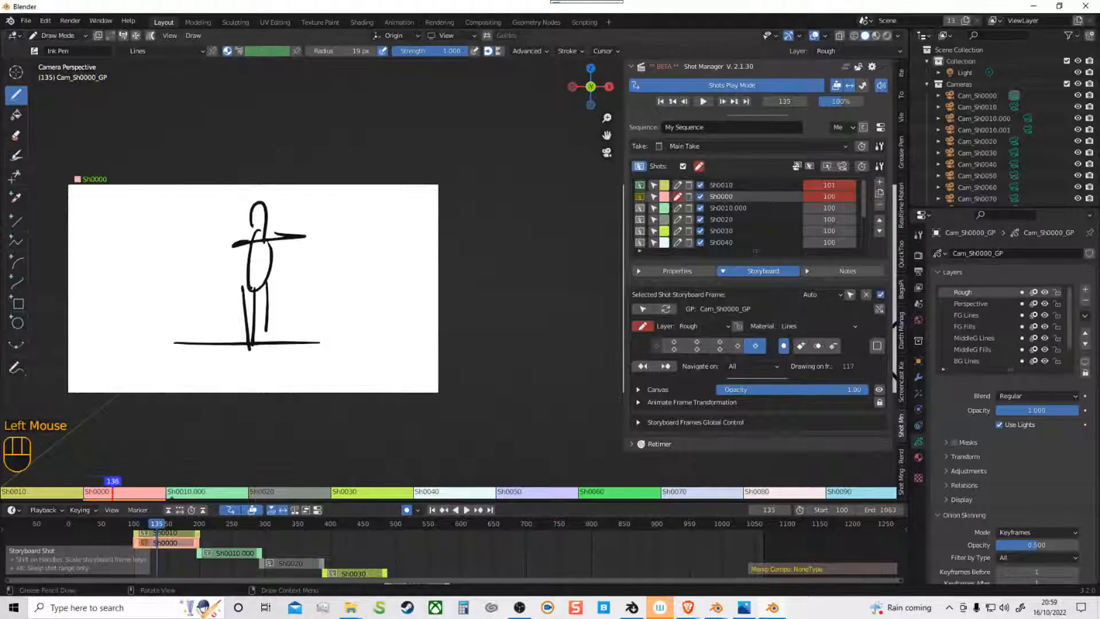
{"action": "left_click_drag", "start_coordinate": [277, 301], "coordinate": [265, 356]}
{"action": "left_click_drag", "start_coordinate": [272, 257], "coordinate": [261, 235]}
{"action": "mouse_move", "coordinate": [285, 233]}
{"action": "left_mouse_down"}
{"action": "mouse_move", "coordinate": [304, 231]}
{"action": "mouse_move", "coordinate": [252, 248]}
{"action": "left_mouse_up"}
{"action": "left_click_drag", "start_coordinate": [251, 280], "coordinate": [247, 331]}
{"action": "left_click_drag", "start_coordinate": [181, 354], "coordinate": [194, 361]}
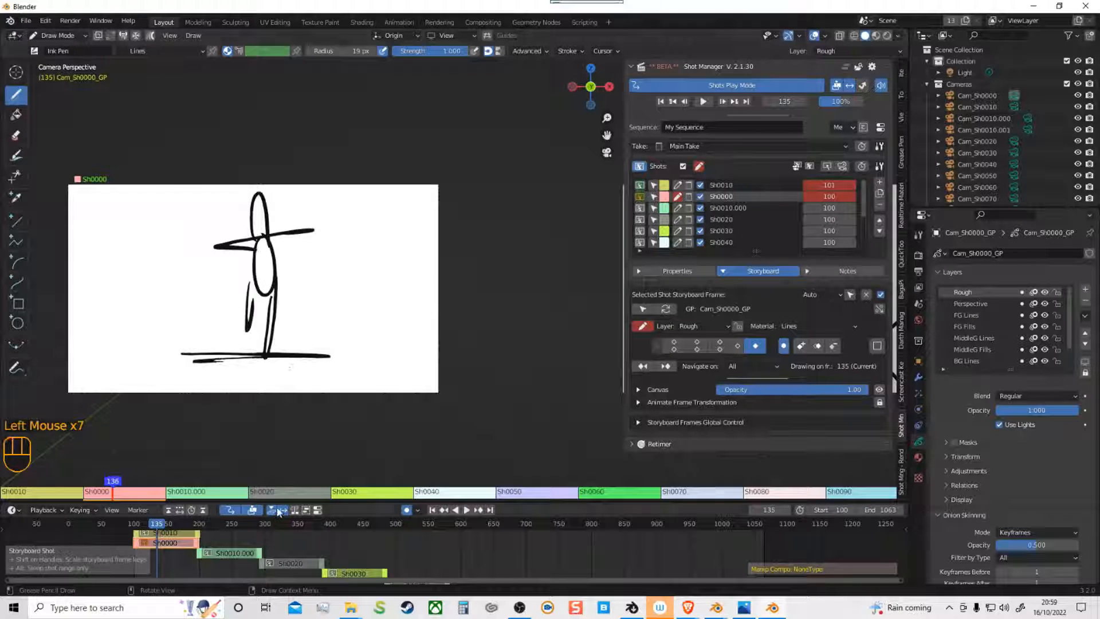
Step: Move to frame 161 in shot Sh0000 and draw a further figure pose with spread arms above a ground line
{"action": "key", "text": "Up"}
{"action": "key", "text": "Up"}
{"action": "key", "text": "Down"}
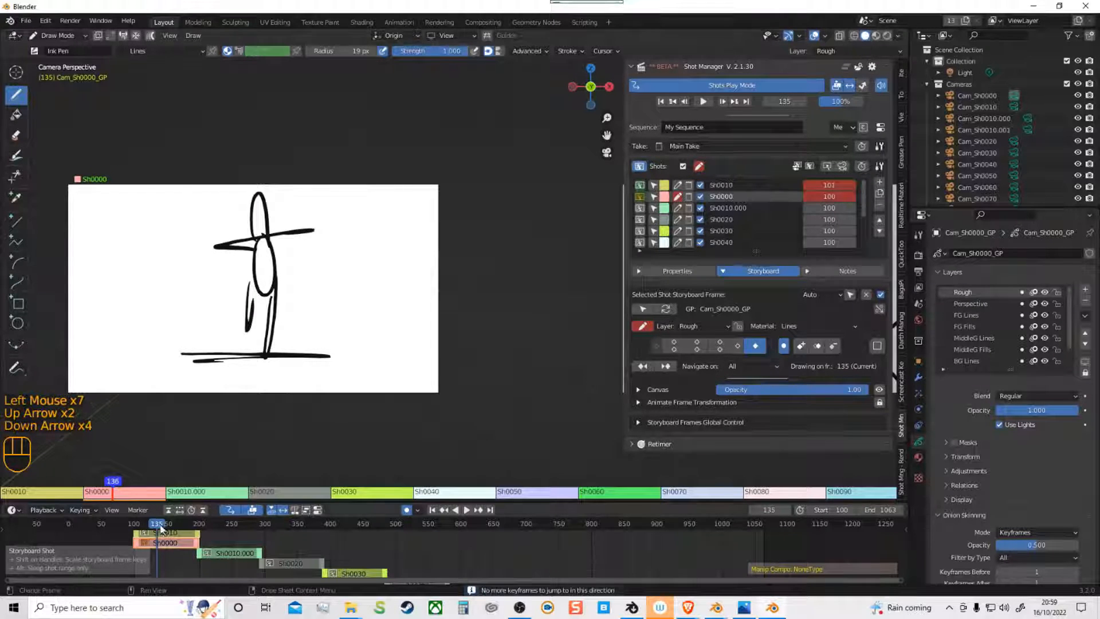
{"action": "left_click_drag", "start_coordinate": [163, 524], "coordinate": [173, 524]}
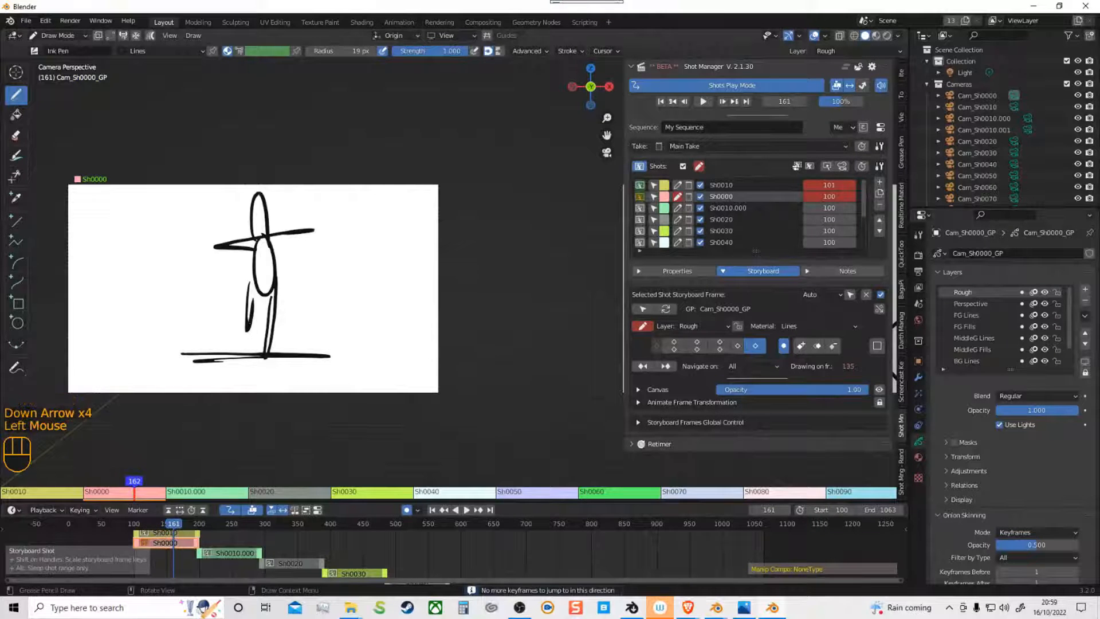
{"action": "left_click_drag", "start_coordinate": [248, 305], "coordinate": [250, 338]}
{"action": "mouse_move", "coordinate": [246, 285]}
{"action": "left_mouse_down"}
{"action": "mouse_move", "coordinate": [252, 368]}
{"action": "mouse_move", "coordinate": [253, 286]}
{"action": "left_mouse_up"}
{"action": "mouse_move", "coordinate": [254, 287]}
{"action": "left_mouse_down"}
{"action": "mouse_move", "coordinate": [256, 303]}
{"action": "mouse_move", "coordinate": [278, 283]}
{"action": "left_mouse_up"}
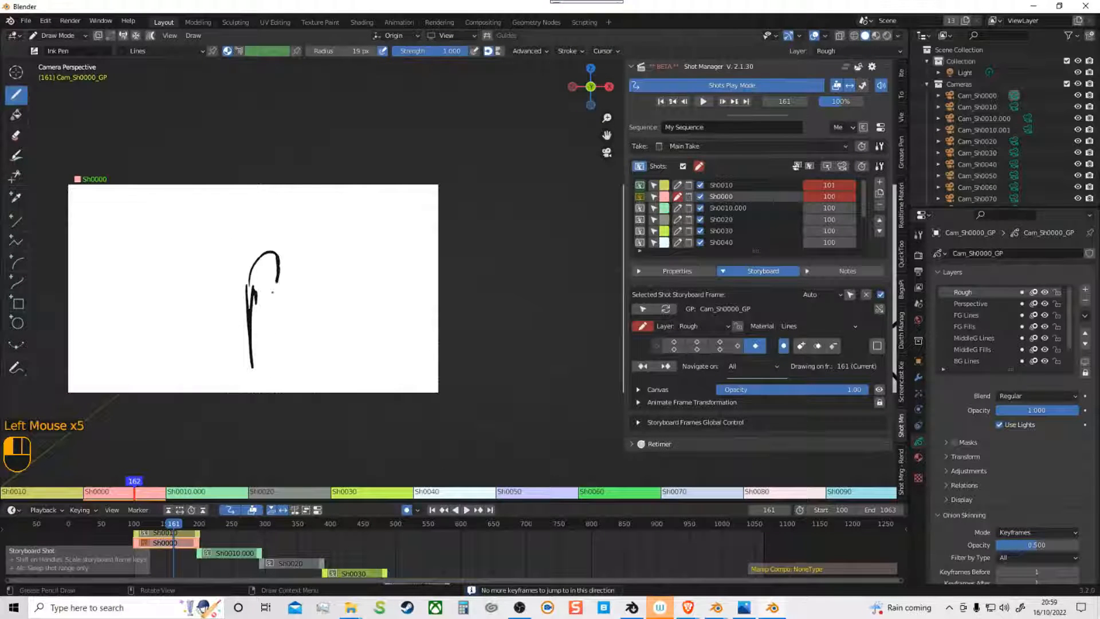
{"action": "left_click_drag", "start_coordinate": [264, 234], "coordinate": [302, 234]}
{"action": "left_click_drag", "start_coordinate": [220, 246], "coordinate": [275, 324]}
{"action": "left_click_drag", "start_coordinate": [215, 368], "coordinate": [329, 371]}
Step: Step back through the drawings of shot Sh0000 to its first frame, 100, to review the poses
{"action": "left_click_drag", "start_coordinate": [175, 525], "coordinate": [151, 530]}
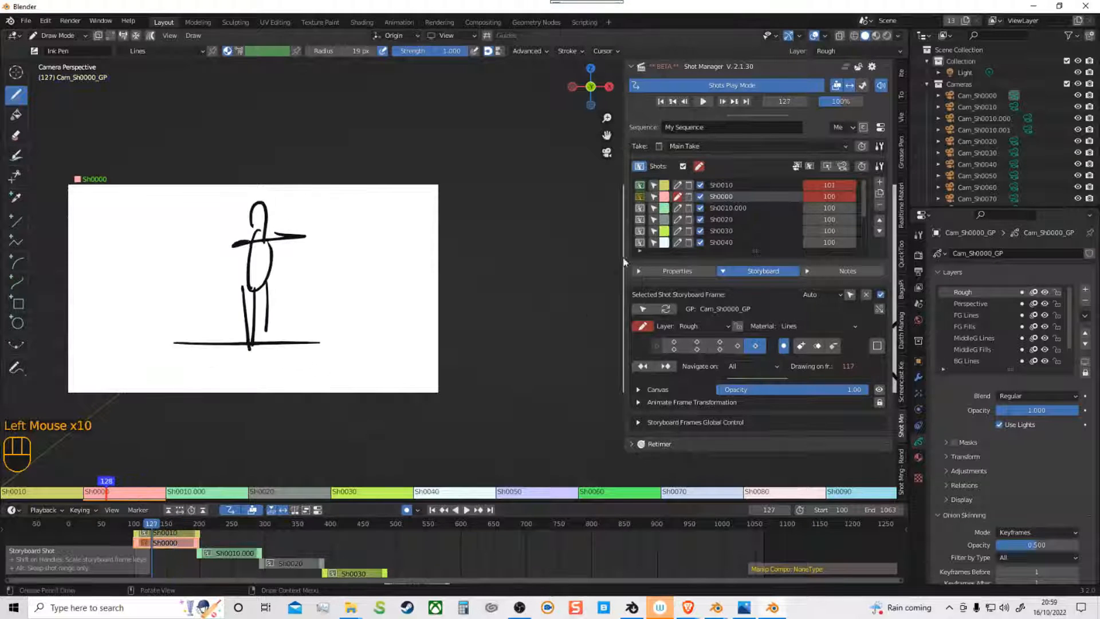
{"action": "key", "text": "shift+Down"}
{"action": "key", "text": "shift+Left"}
{"action": "key", "text": "shift+Left"}
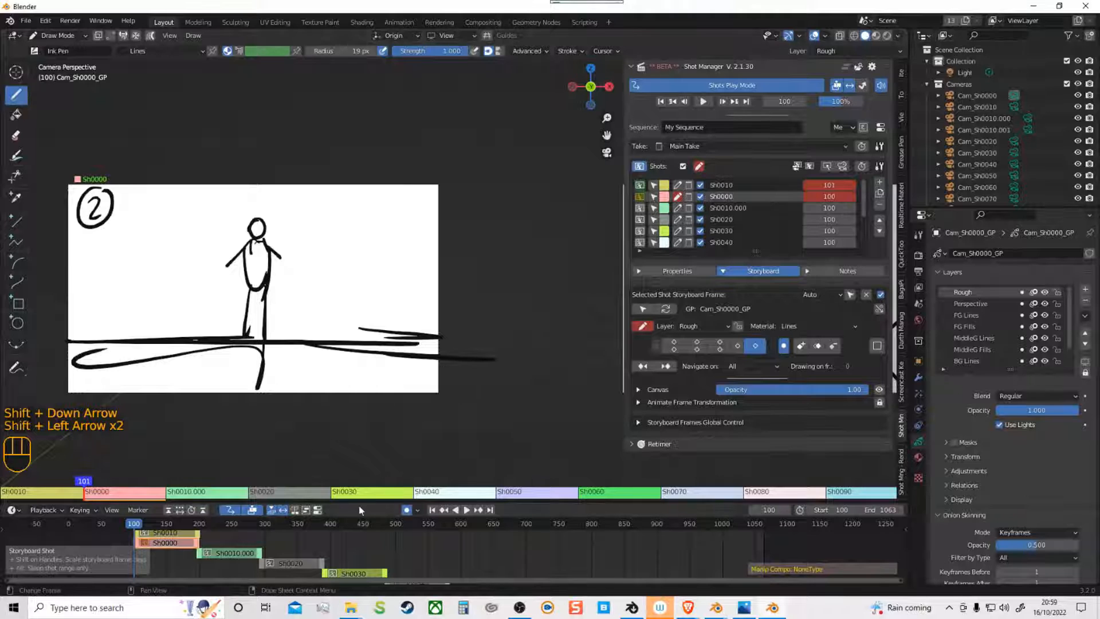
Step: Enlarge the timeline area and reveal its channel list with the Summary row beside the shots
{"action": "left_click_drag", "start_coordinate": [376, 503], "coordinate": [372, 461]}
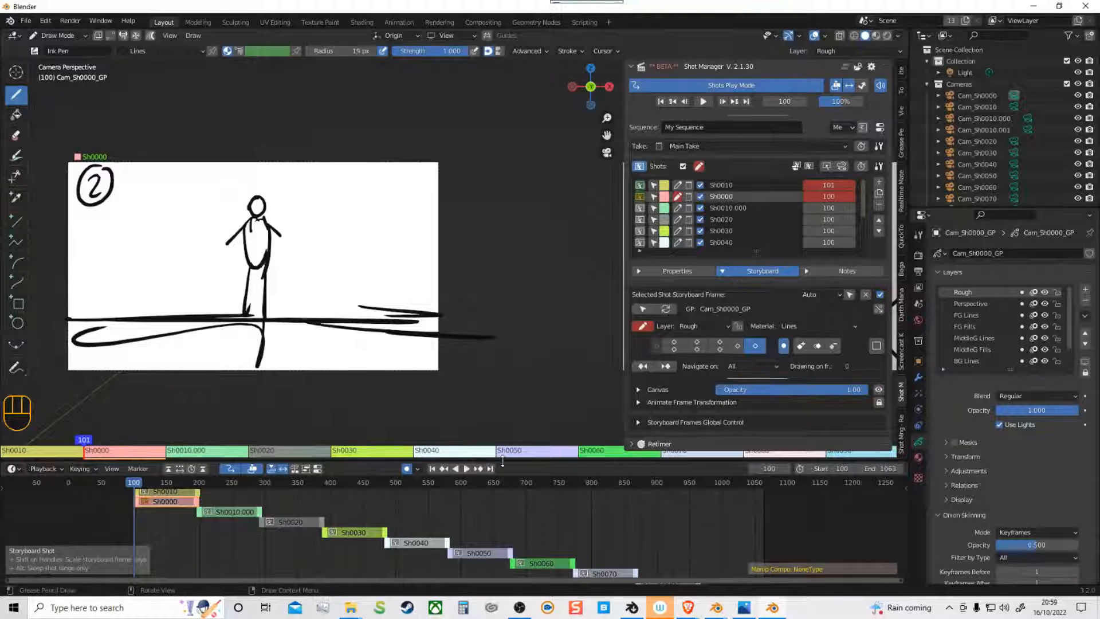
{"action": "left_click_drag", "start_coordinate": [492, 459], "coordinate": [492, 463]}
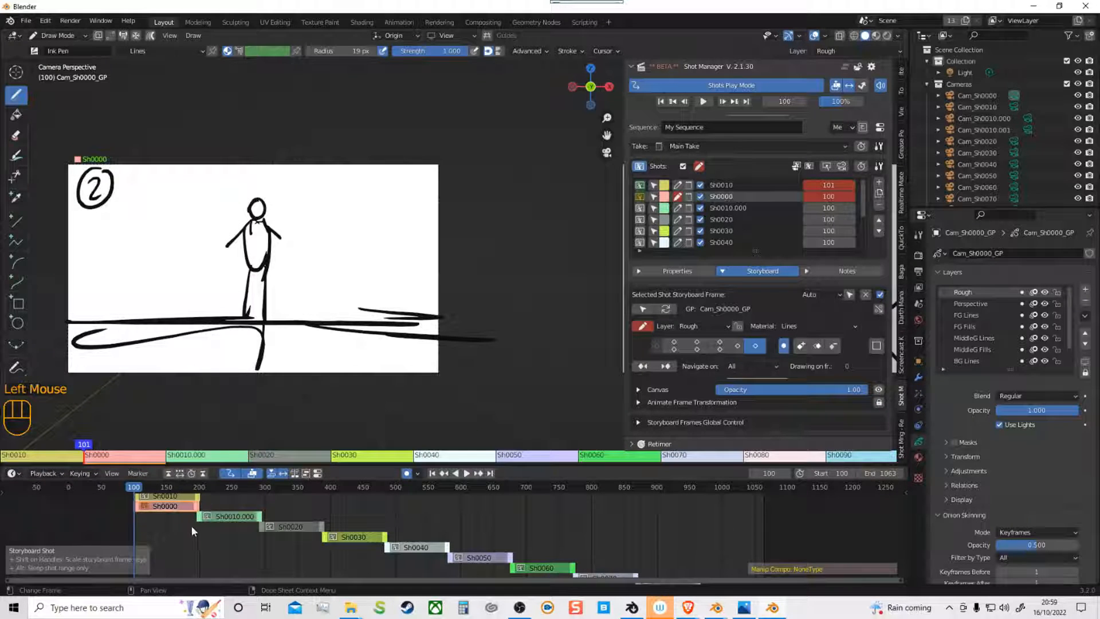
{"action": "middle_click_drag", "start_coordinate": [192, 524], "coordinate": [192, 526]}
{"action": "left_click", "coordinate": [7, 500]}
{"action": "left_click_drag", "start_coordinate": [23, 494], "coordinate": [82, 494]}
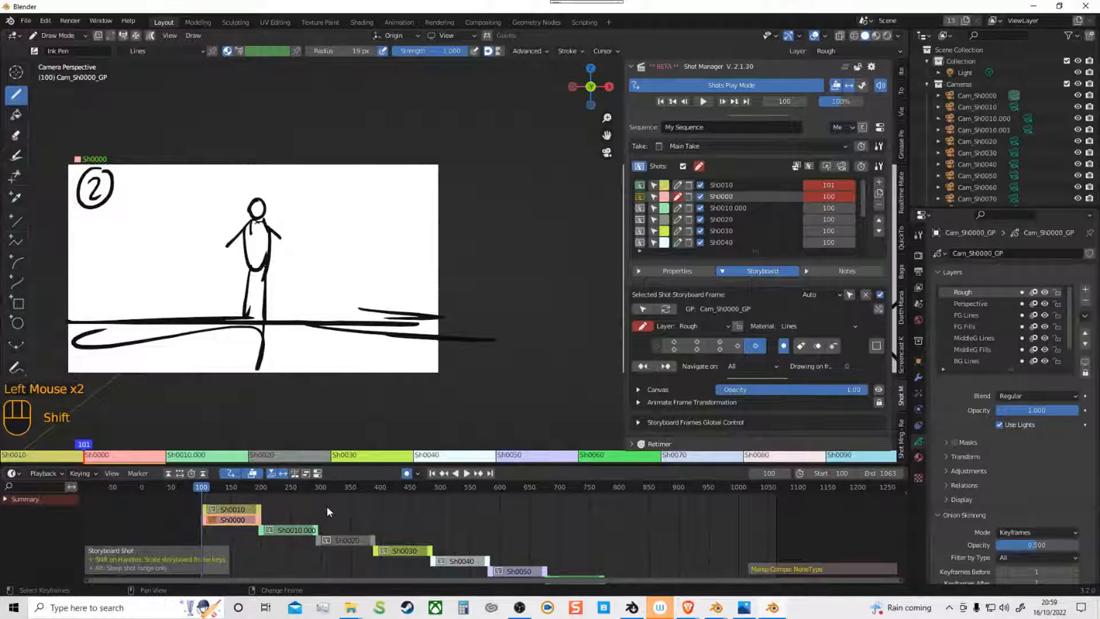
Step: Try to step forward and back between the drawing keyframes of shot Sh0000 from frame 100
{"action": "key", "text": "shift+Up"}
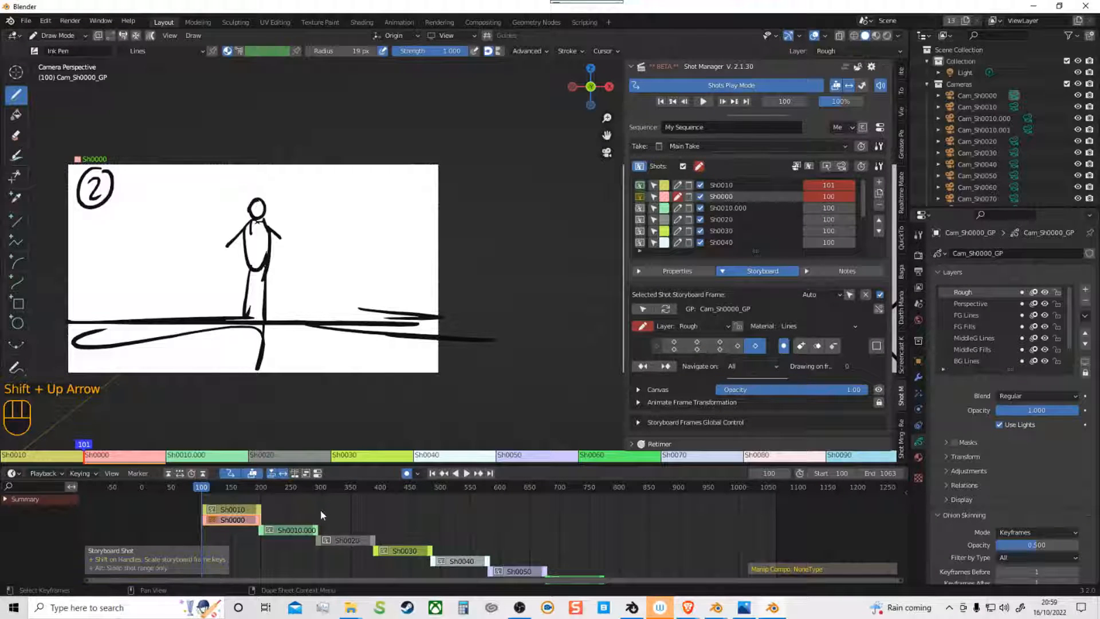
{"action": "key", "text": "Up"}
{"action": "key", "text": "Up"}
{"action": "key", "text": "Up"}
{"action": "key", "text": "Up"}
{"action": "key", "text": "Down"}
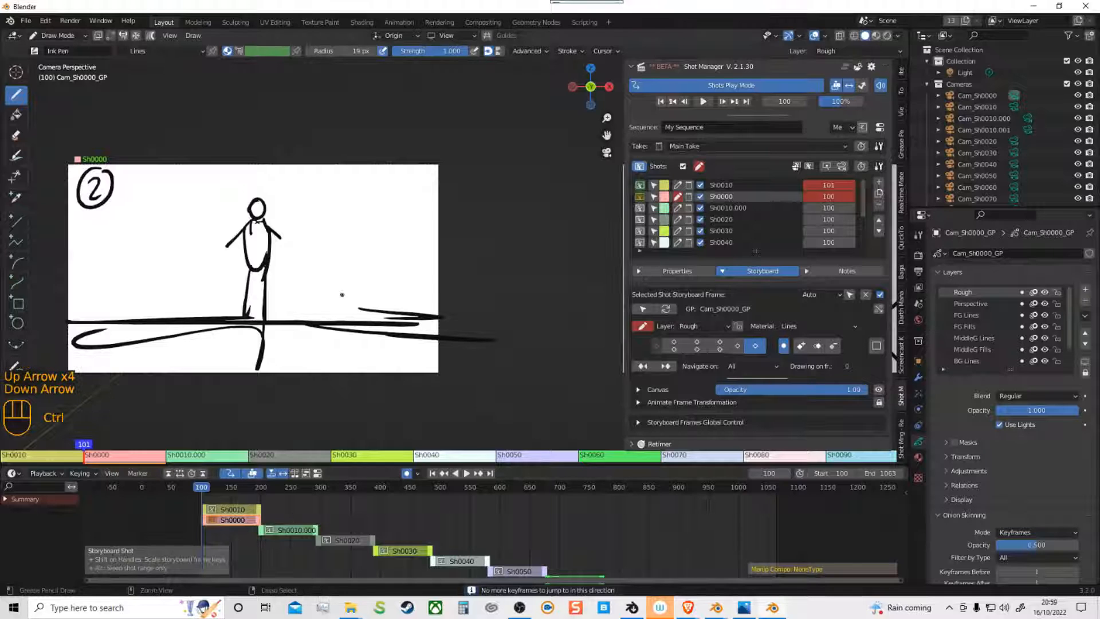
Step: Start saving the untitled file as 2d.blend and browse to the Spitfire storyboard projects folder
{"action": "key", "text": "ctrl+s"}
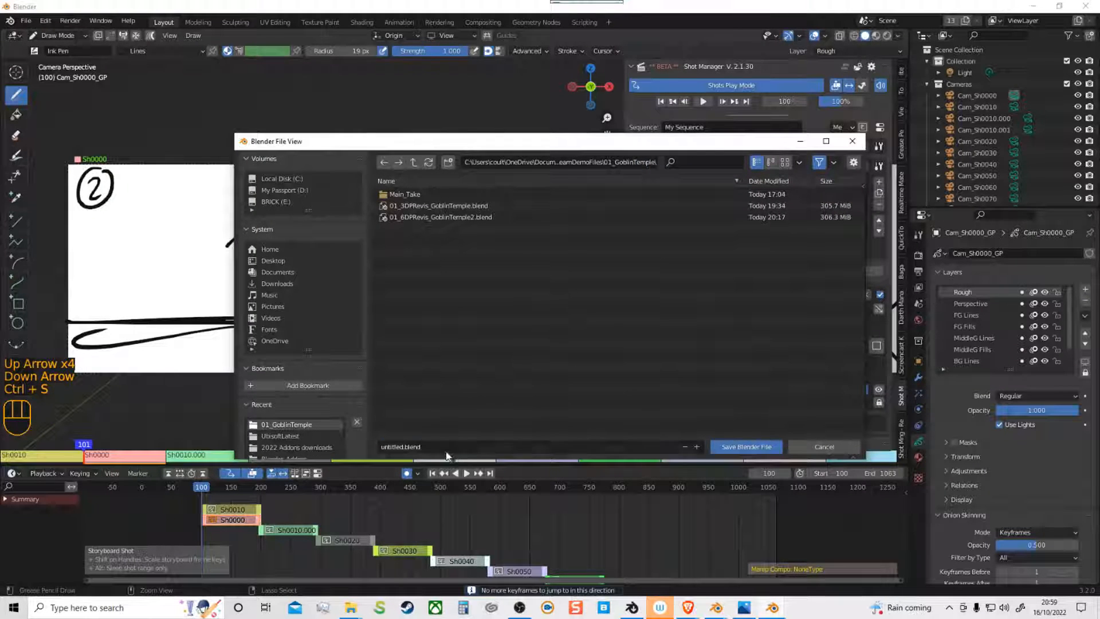
{"action": "type", "text": "2d.blend"}
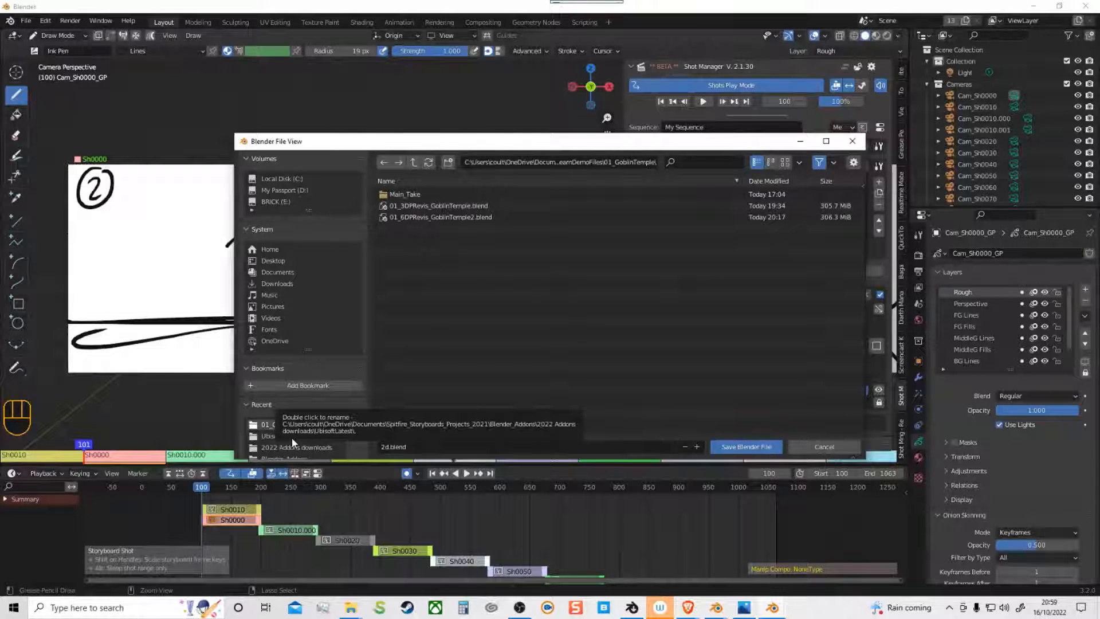
{"action": "left_click", "coordinate": [292, 437]}
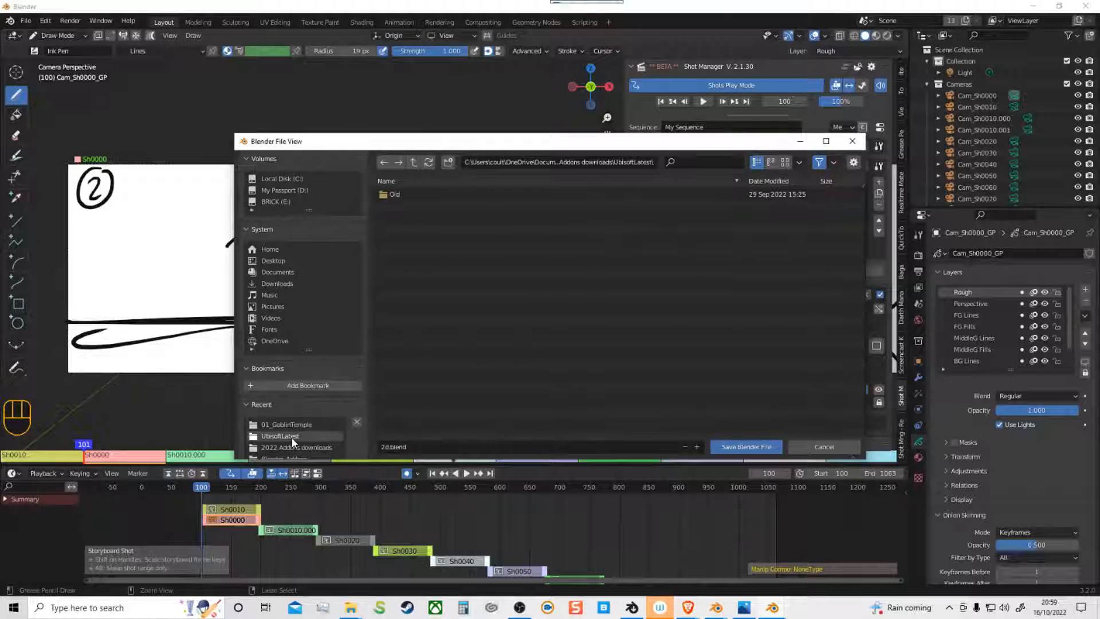
{"action": "left_click", "coordinate": [416, 167]}
{"action": "left_click", "coordinate": [416, 168]}
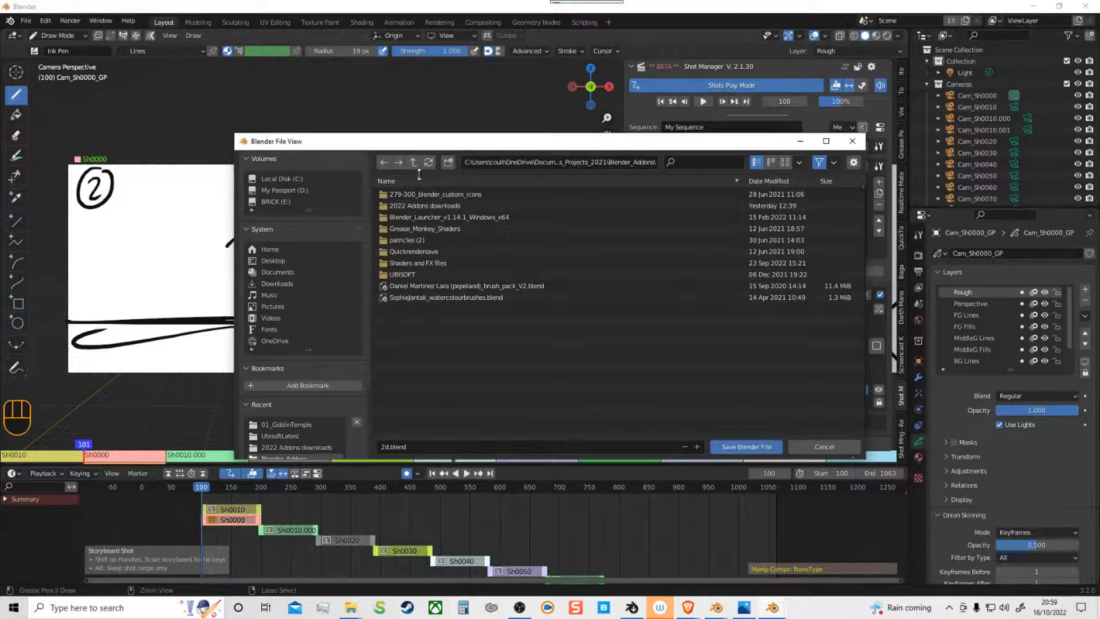
{"action": "left_click", "coordinate": [408, 275]}
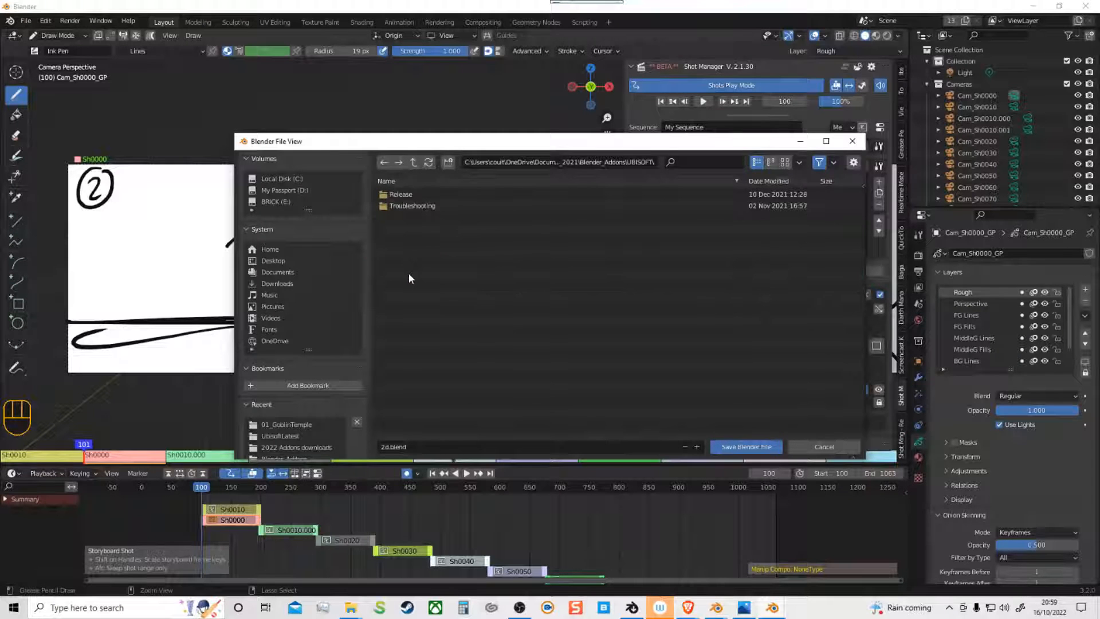
{"action": "left_click", "coordinate": [415, 163]}
{"action": "left_click", "coordinate": [416, 166]}
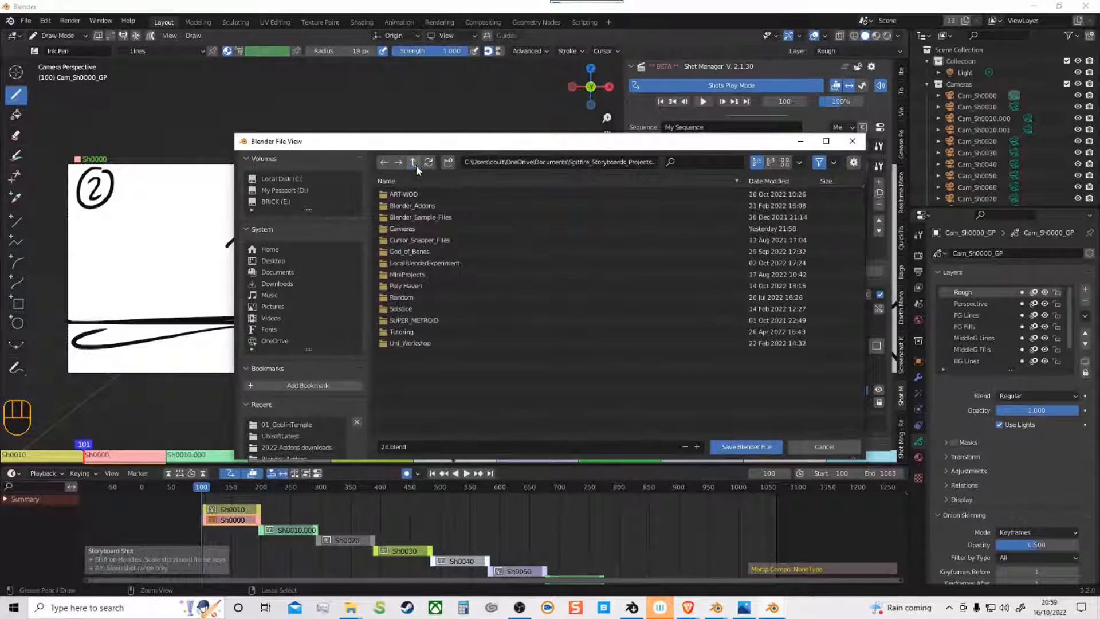
Step: Save 2d.blend into LiveStreamDemoFiles, inside the My files folder of UBISOFT_SHOT_MANAGER's Files to Demo under MiniProjects
{"action": "left_click", "coordinate": [412, 275]}
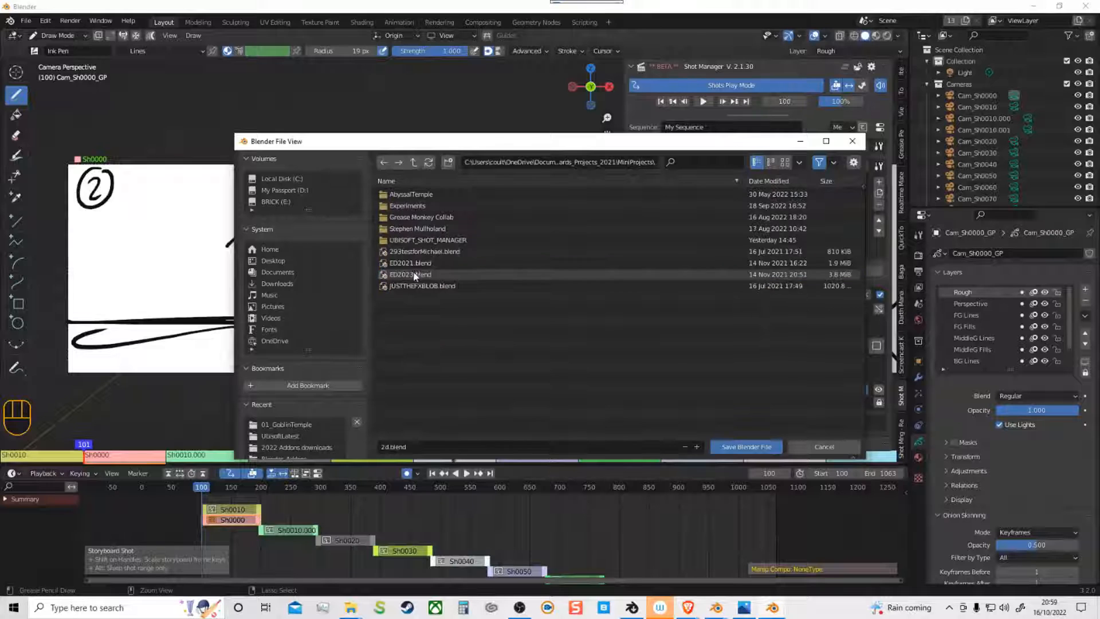
{"action": "double_click", "coordinate": [423, 243]}
{"action": "double_click", "coordinate": [418, 219]}
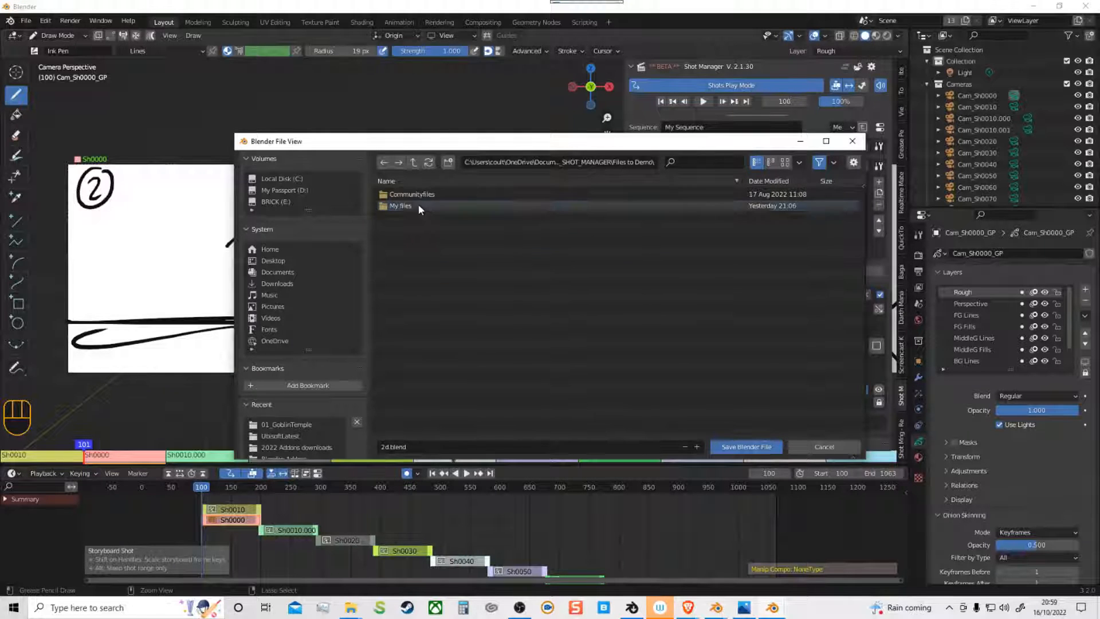
{"action": "double_click", "coordinate": [419, 207]}
{"action": "double_click", "coordinate": [416, 195]}
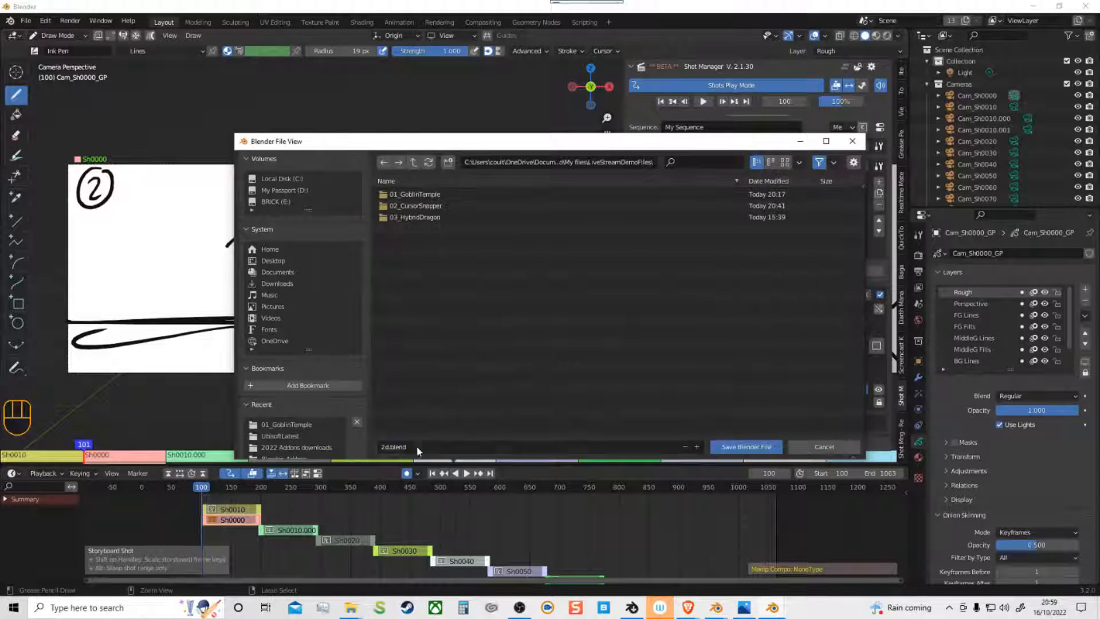
{"action": "left_click", "coordinate": [745, 447]}
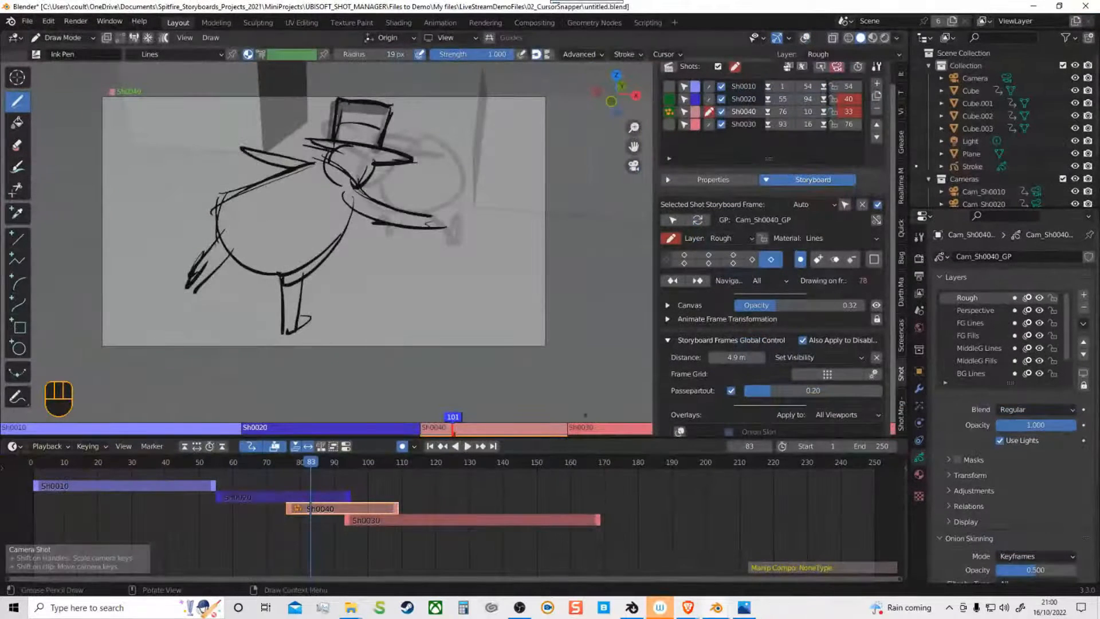
Step: Close the remaining untitled.blend session without saving its changes and launch Blender 3.3.0 from Blender Launcher
{"action": "left_click", "coordinate": [1085, 6]}
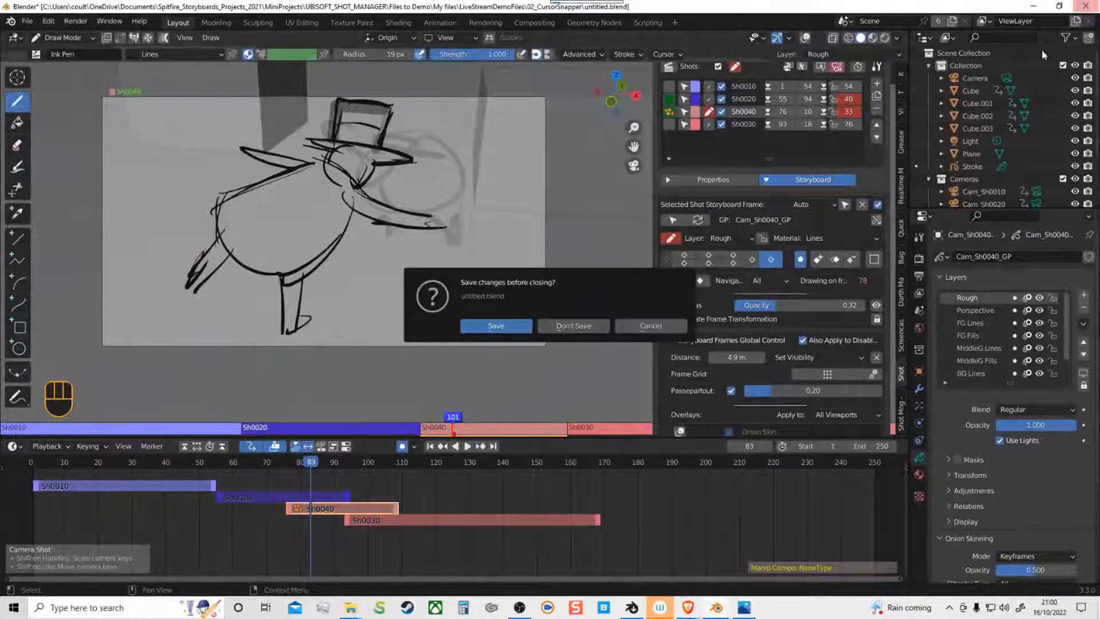
{"action": "left_click", "coordinate": [596, 326]}
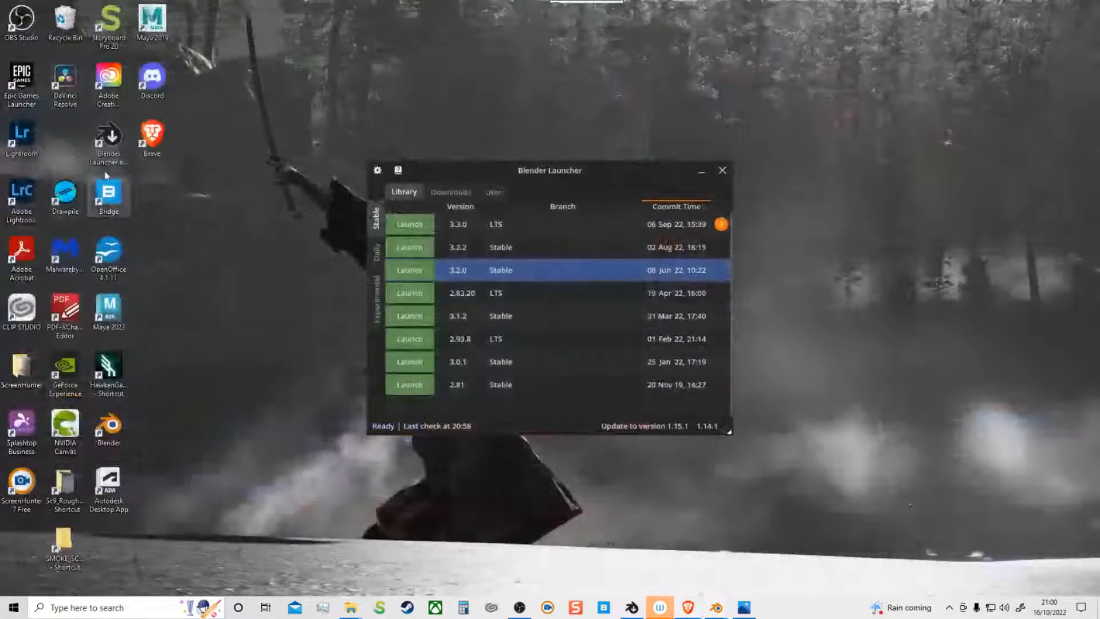
{"action": "left_click", "coordinate": [409, 224]}
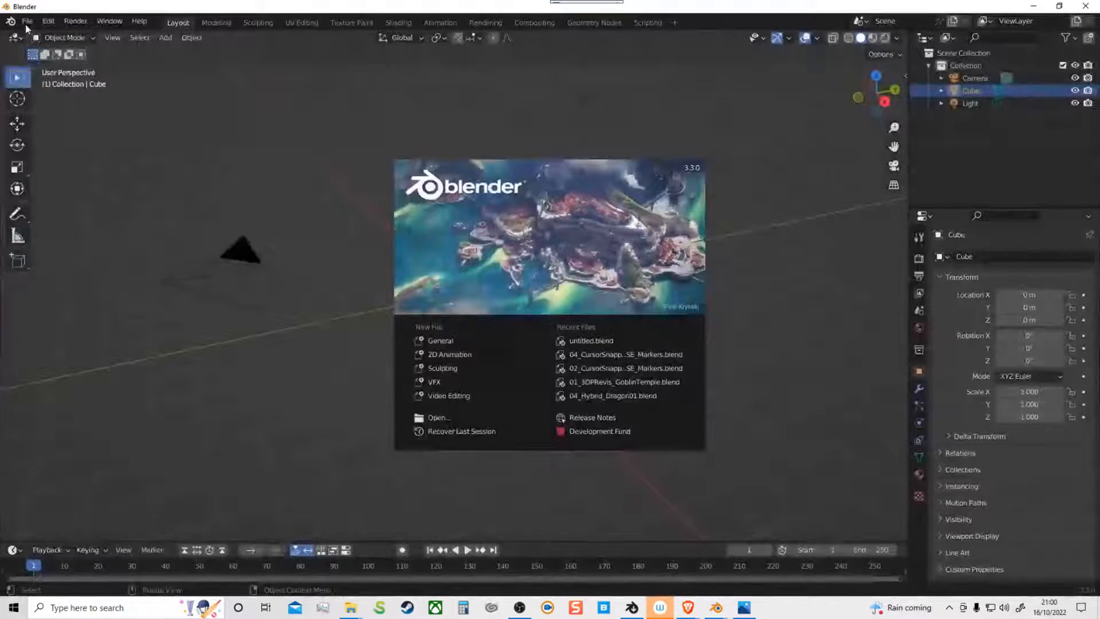
Step: Dismiss the splash screen and open 2d.blend from the LiveStreamDemoFiles folder
{"action": "left_click", "coordinate": [25, 24]}
{"action": "left_click", "coordinate": [27, 21]}
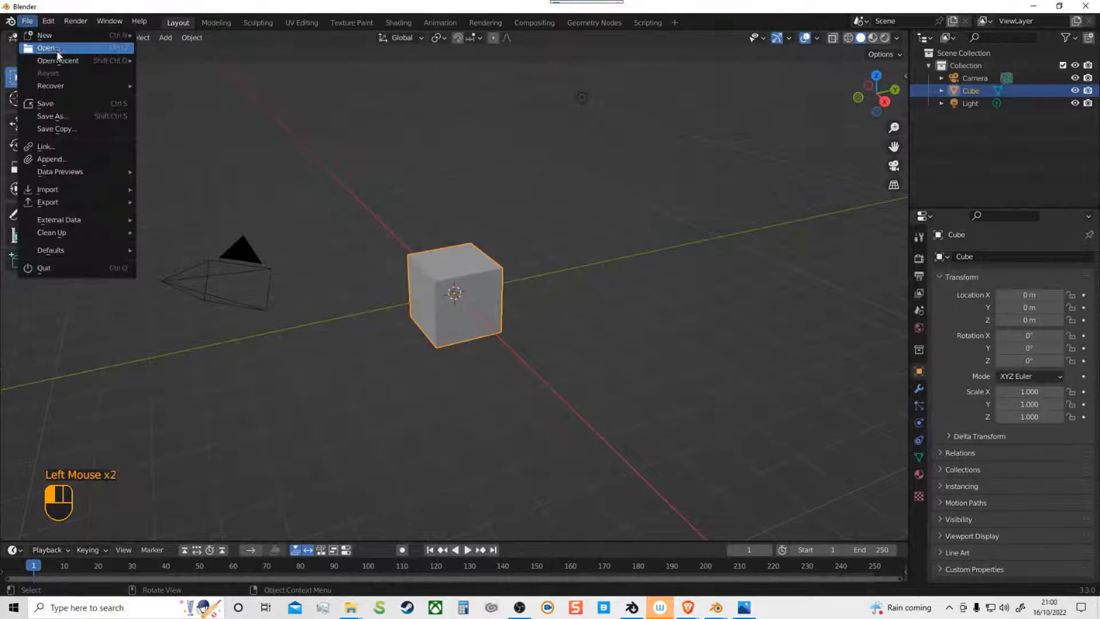
{"action": "left_click", "coordinate": [46, 48]}
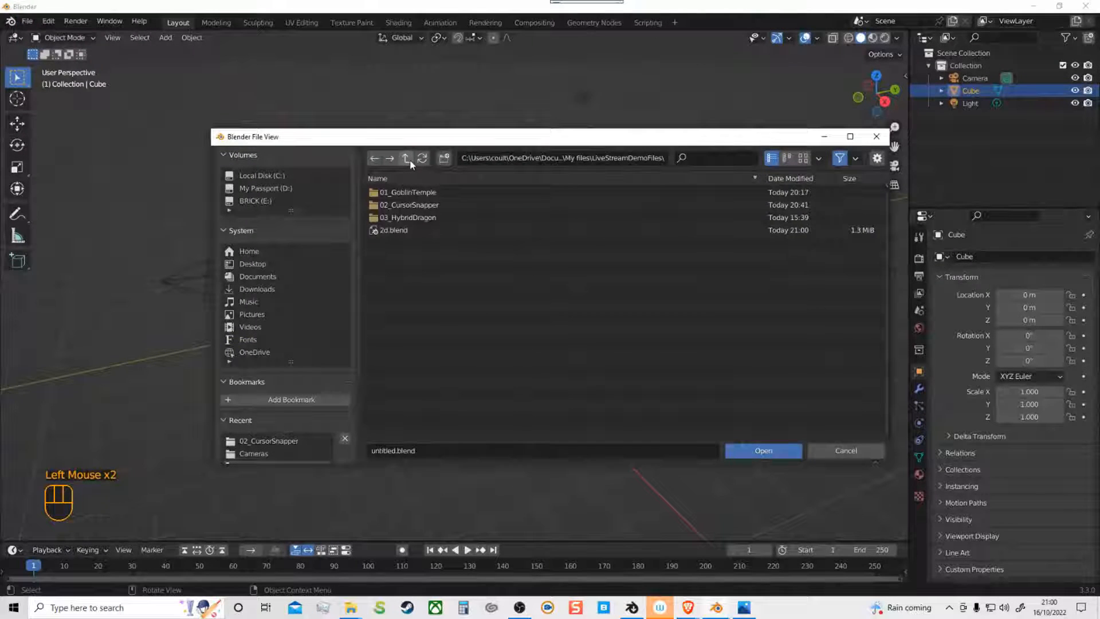
{"action": "double_click", "coordinate": [394, 229]}
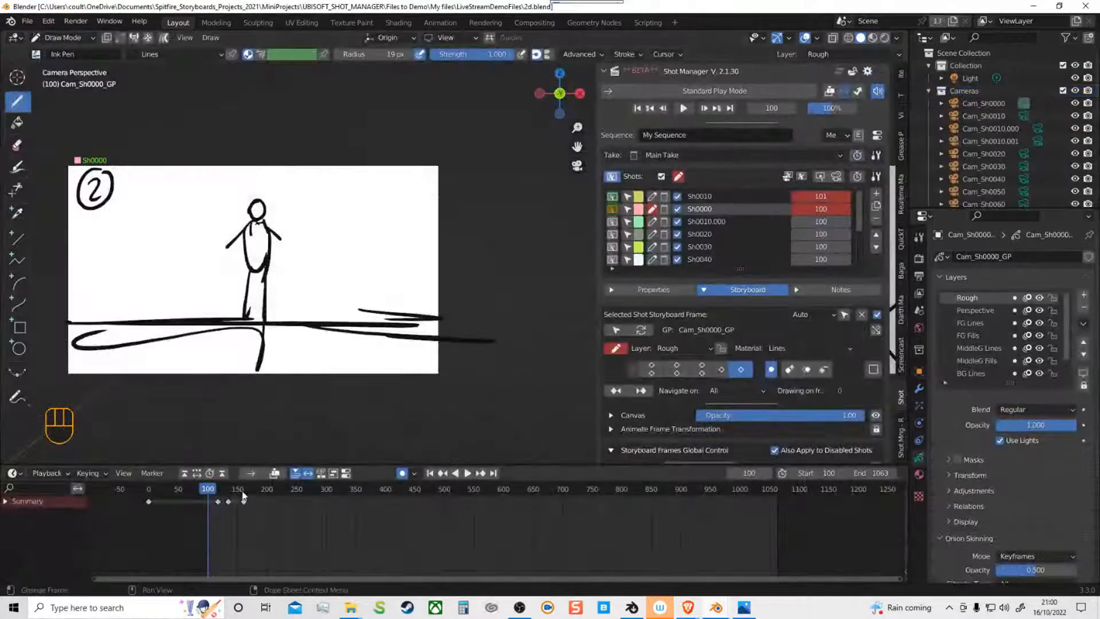
Step: Make Sh0010 the current shot with its storyboard frame in draw mode, and save the file
{"action": "left_click", "coordinate": [632, 199]}
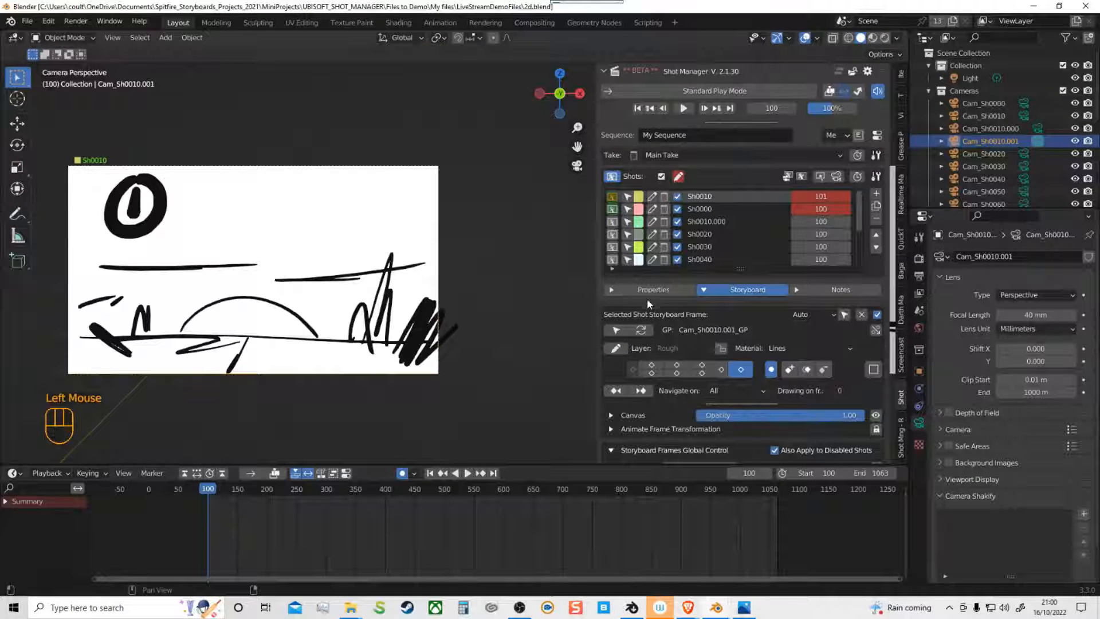
{"action": "left_click", "coordinate": [616, 347]}
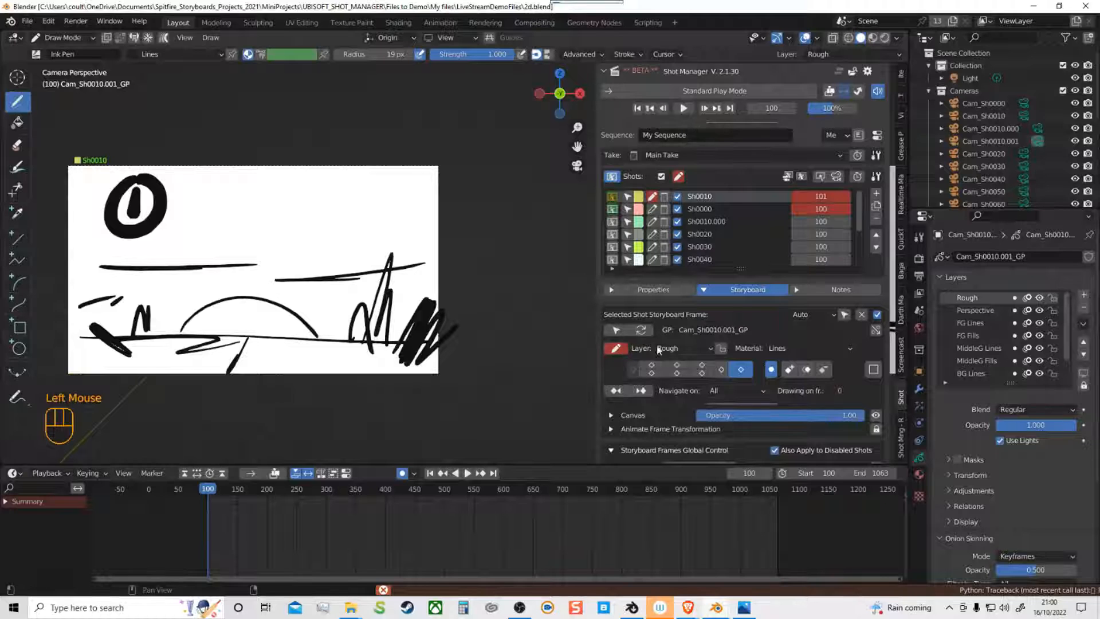
{"action": "key", "text": "ctrl+s"}
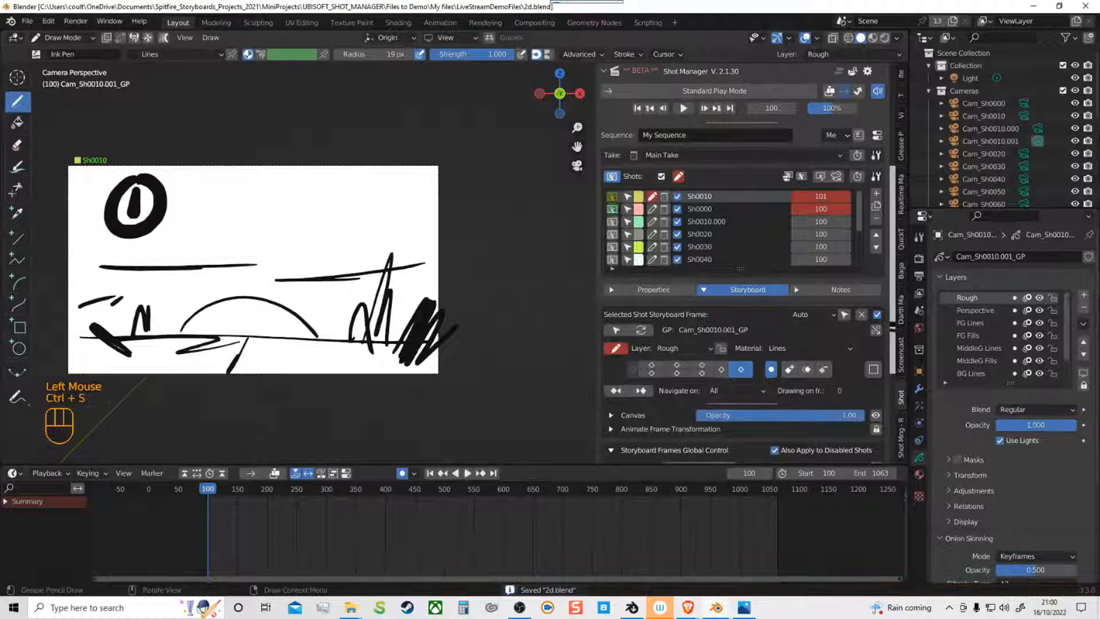
{"action": "left_click", "coordinate": [628, 196]}
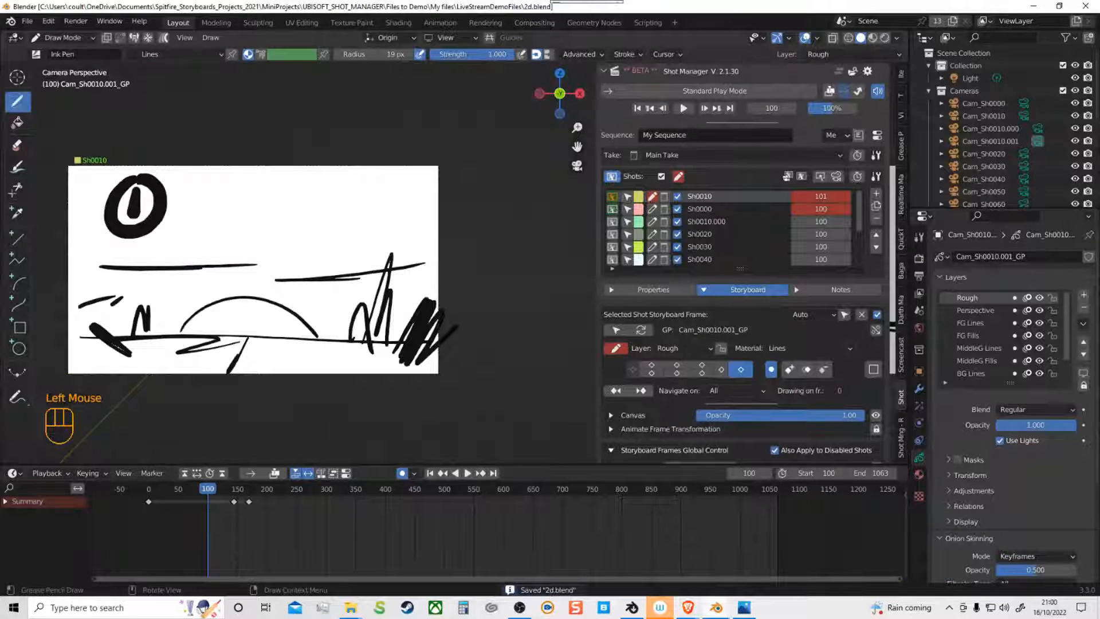
Step: Try to step forward to the following drawing keyframes in shot Sh0010
{"action": "key", "text": "Up"}
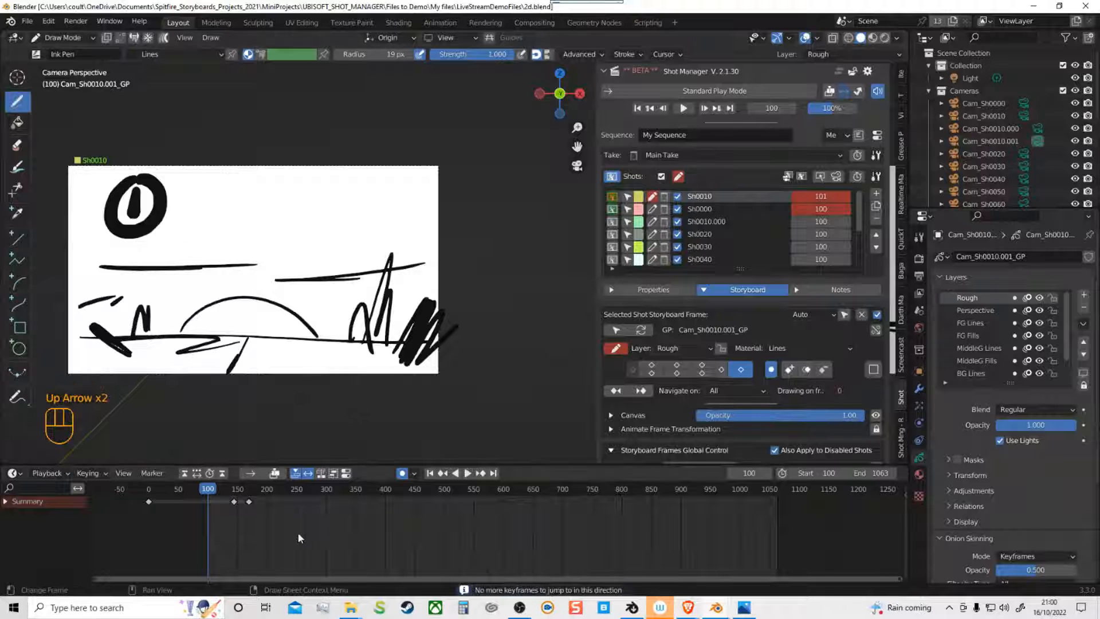
{"action": "key", "text": "Up"}
{"action": "key", "text": "Up"}
{"action": "key", "text": "Up"}
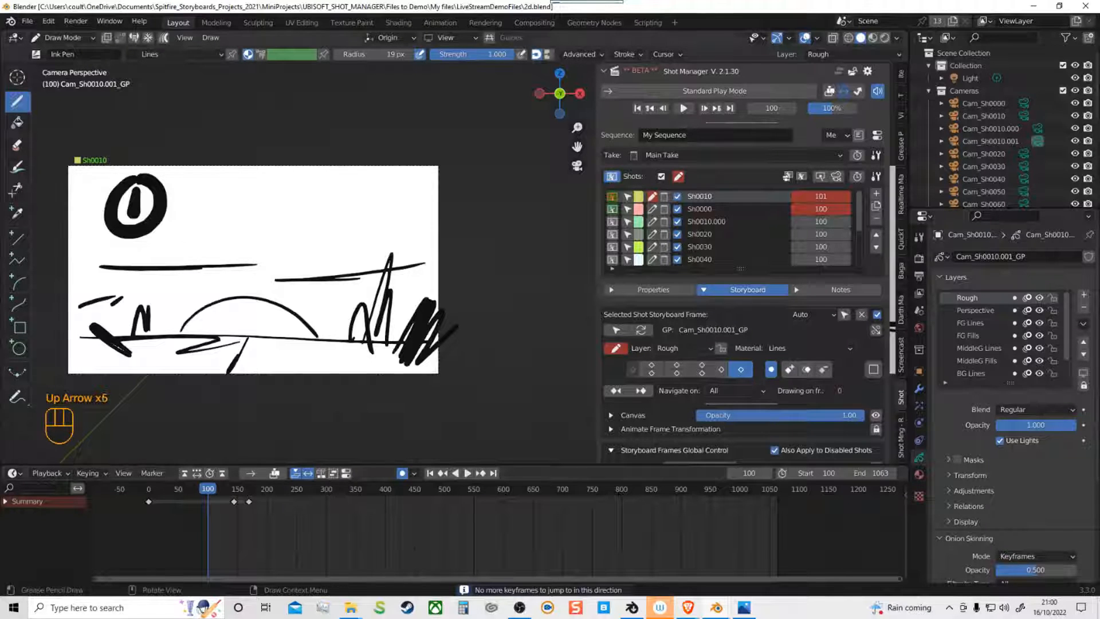
Step: Move on to shot Sh0000 and try stepping forward and back through its drawing keyframes
{"action": "key", "text": "ctrl+Up"}
{"action": "key", "text": "Up"}
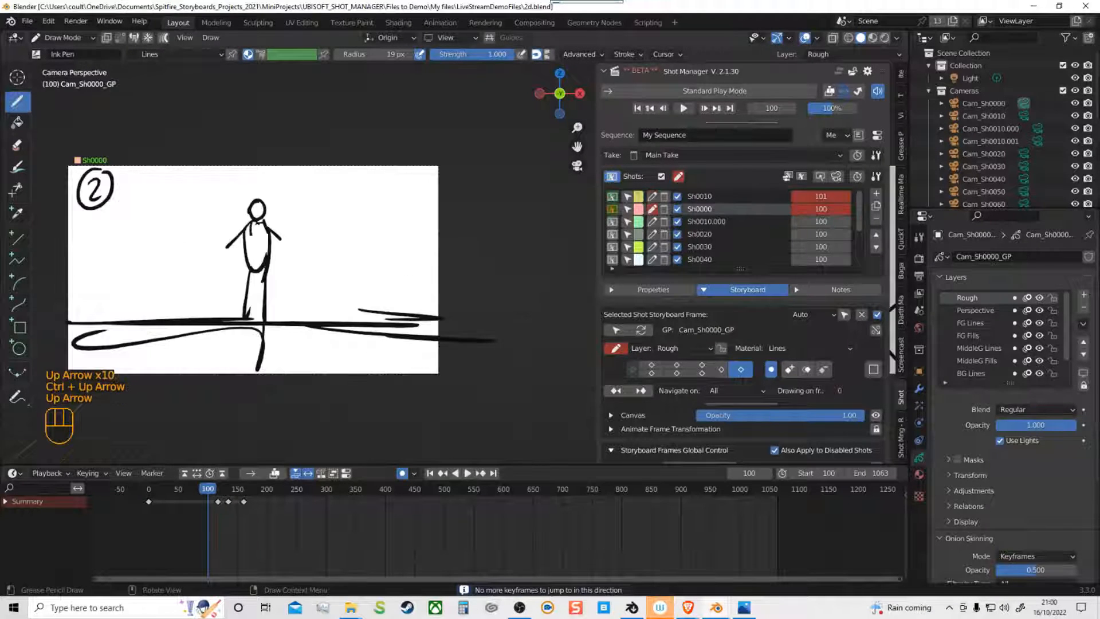
{"action": "key", "text": "Up"}
{"action": "key", "text": "Up"}
{"action": "key", "text": "Up"}
{"action": "key", "text": "Up"}
{"action": "key", "text": "Down"}
{"action": "key", "text": "Down"}
{"action": "key", "text": "Down"}
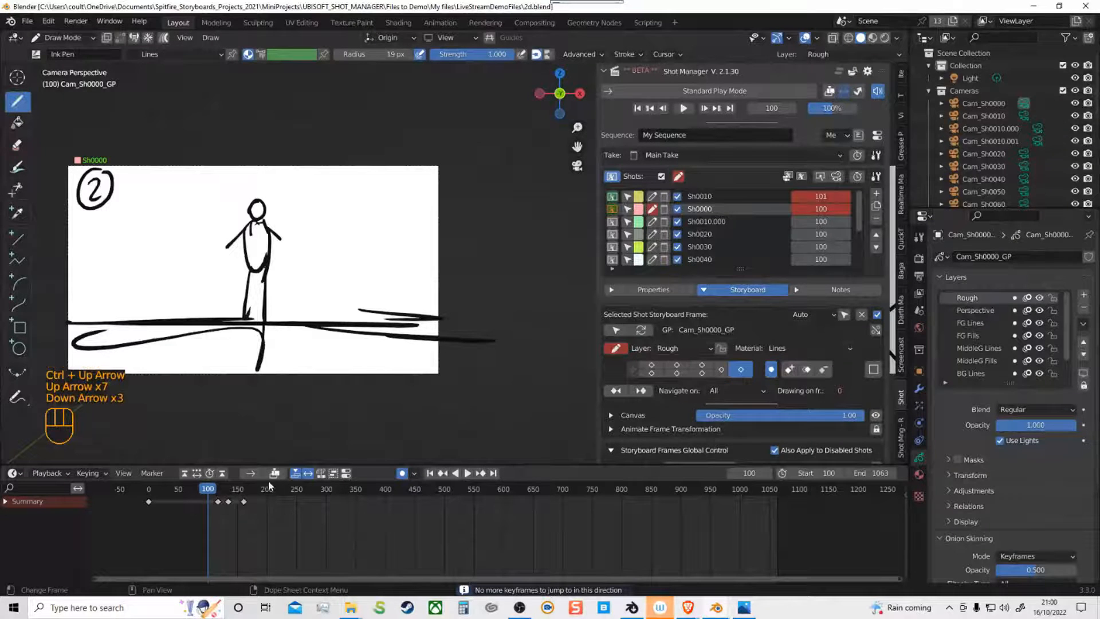
Step: Turn on Shots Play Mode and try stepping through the drawing keyframes of shot Sh0000 again
{"action": "left_click", "coordinate": [251, 474]}
{"action": "left_click", "coordinate": [252, 475]}
{"action": "key", "text": "Up"}
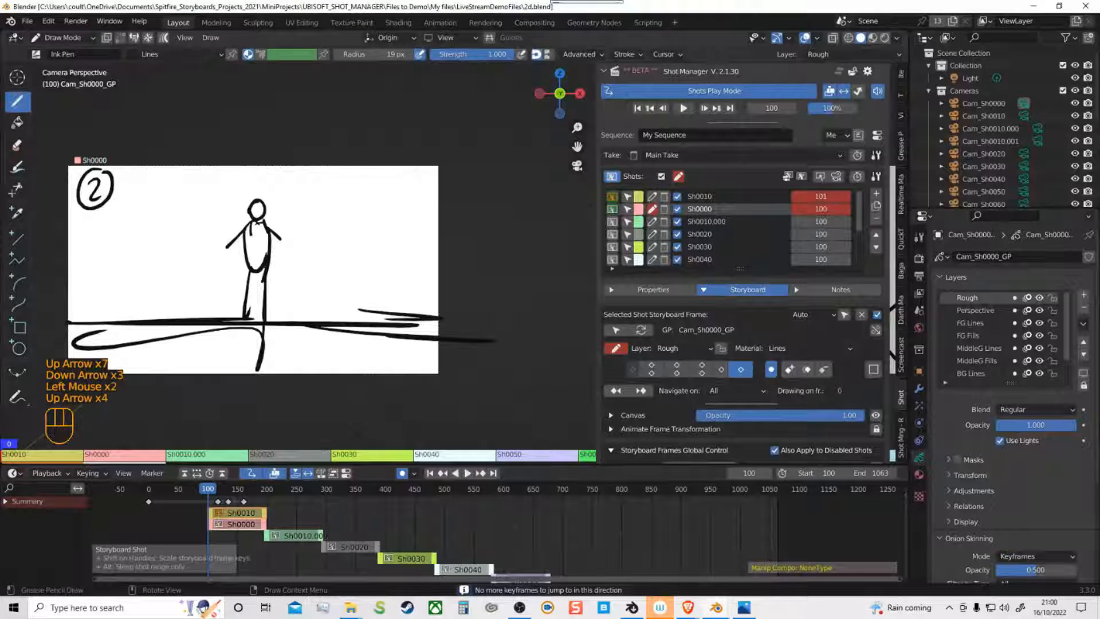
{"action": "key", "text": "Down"}
{"action": "key", "text": "Down"}
{"action": "key", "text": "Down"}
Step: Turn off continuous draw mode for the shots and retry keyframe and shot stepping around Sh0000
{"action": "left_click", "coordinate": [679, 177]}
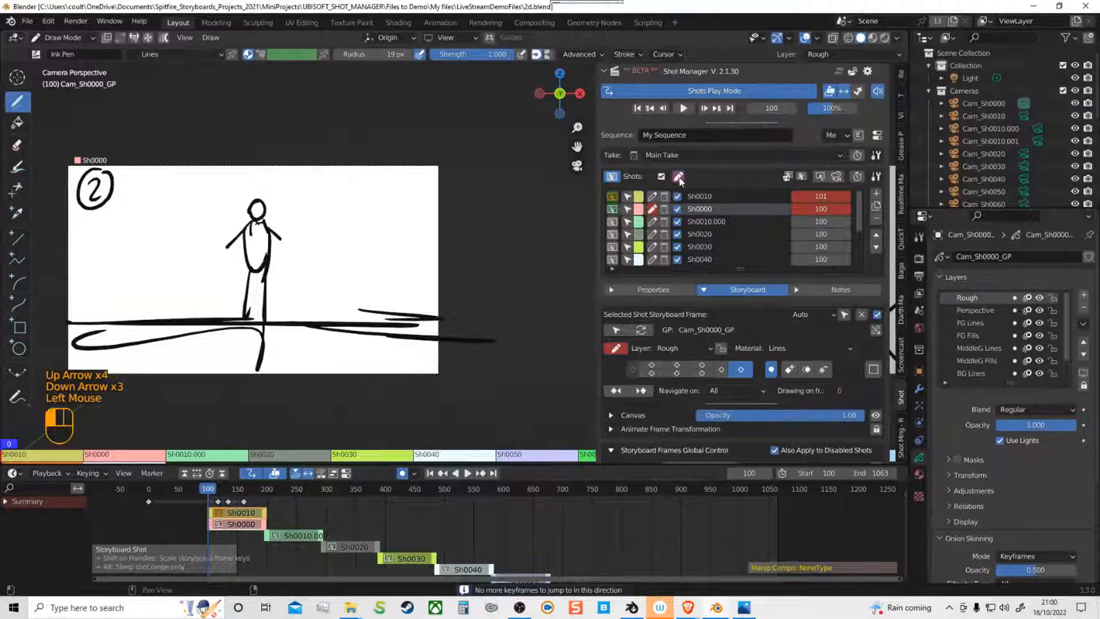
{"action": "key", "text": "Up"}
{"action": "key", "text": "ctrl+Up"}
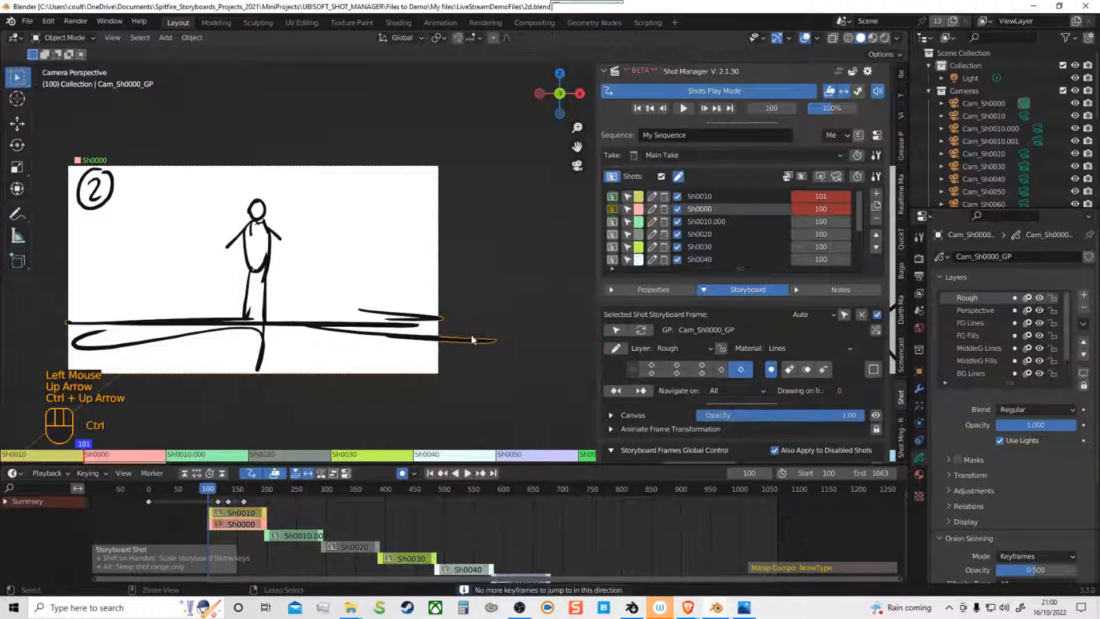
{"action": "key", "text": "ctrl+Up"}
{"action": "key", "text": "Down"}
{"action": "key", "text": "ctrl+Down"}
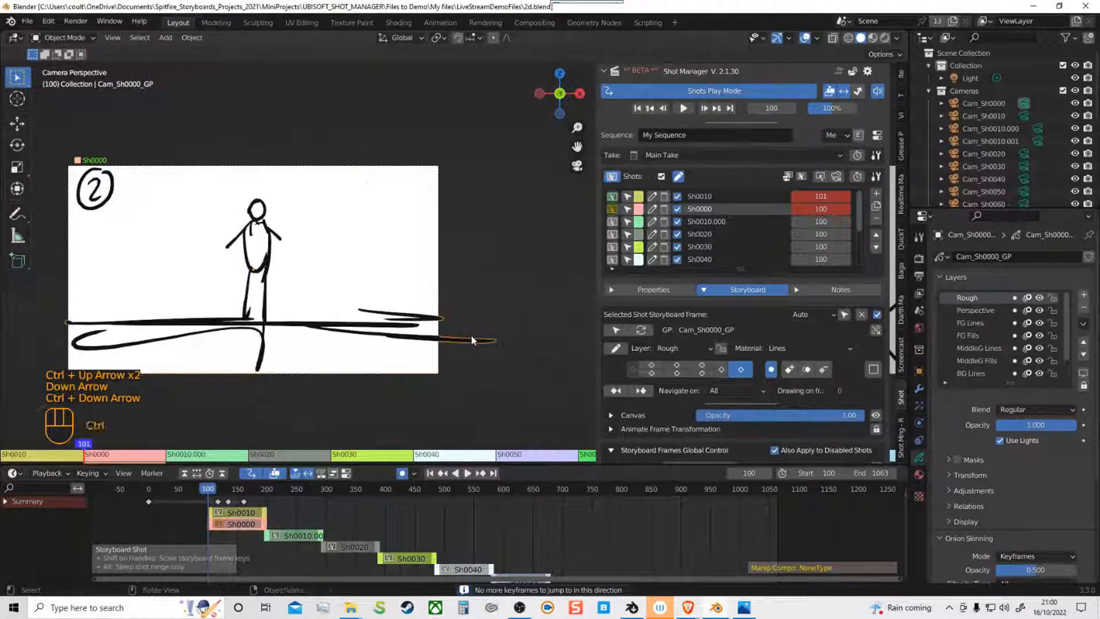
Step: Try stepping forward through the keyframes of Sh0000, and advance to shot Sh0010.000
{"action": "key", "text": "Up"}
{"action": "key", "text": "Up"}
{"action": "key", "text": "Up"}
{"action": "key", "text": "Up"}
{"action": "key", "text": "Up"}
{"action": "key", "text": "Up"}
{"action": "key", "text": "ctrl+Up"}
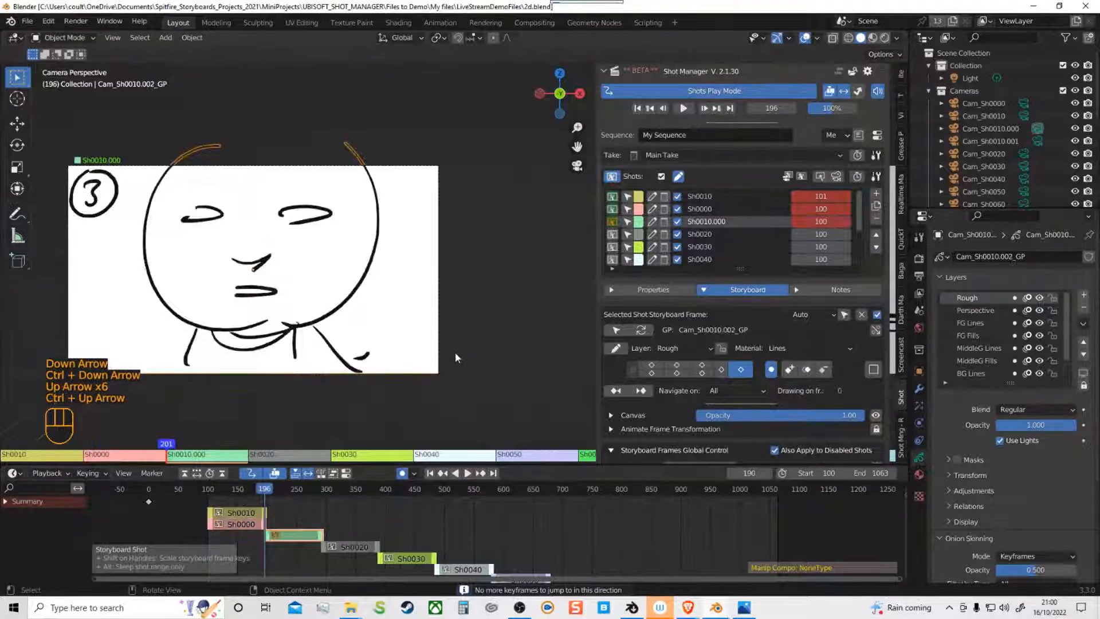
Step: Try stepping through the keyframes of Sh0010.000, and return to shot Sh0000 at frame 100
{"action": "key", "text": "Up"}
{"action": "key", "text": "Up"}
{"action": "key", "text": "Up"}
{"action": "key", "text": "Down"}
{"action": "key", "text": "ctrl+Down"}
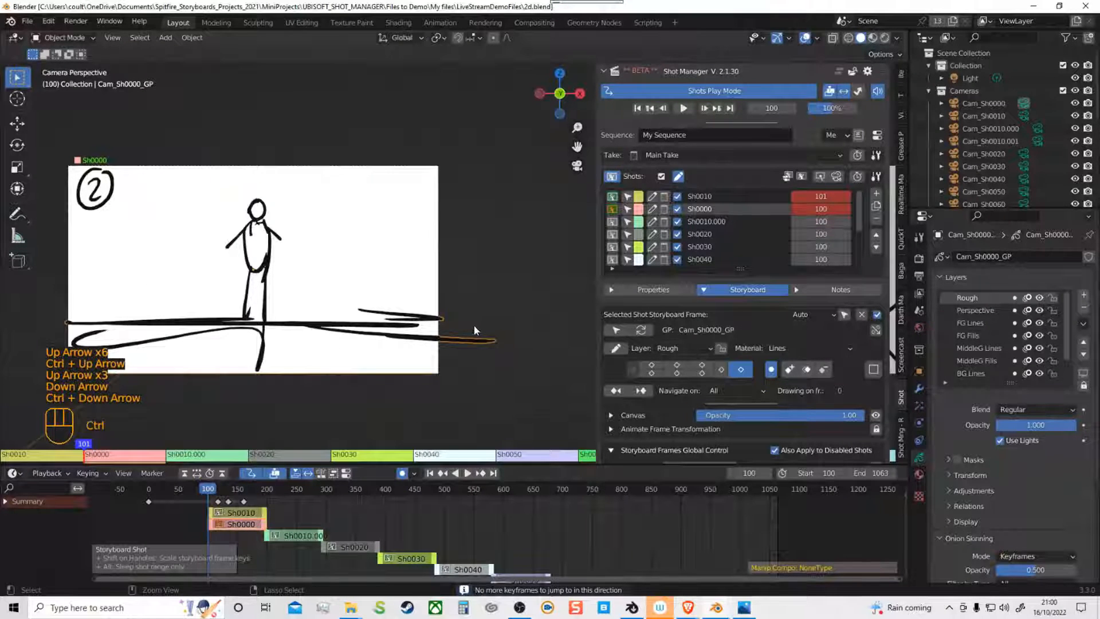
Step: Retry stepping to the neighbouring shots and through the drawing keyframes of shot Sh0000
{"action": "key", "text": "ctrl+Down"}
{"action": "key", "text": "ctrl+Up"}
{"action": "key", "text": "Up"}
{"action": "key", "text": "Up"}
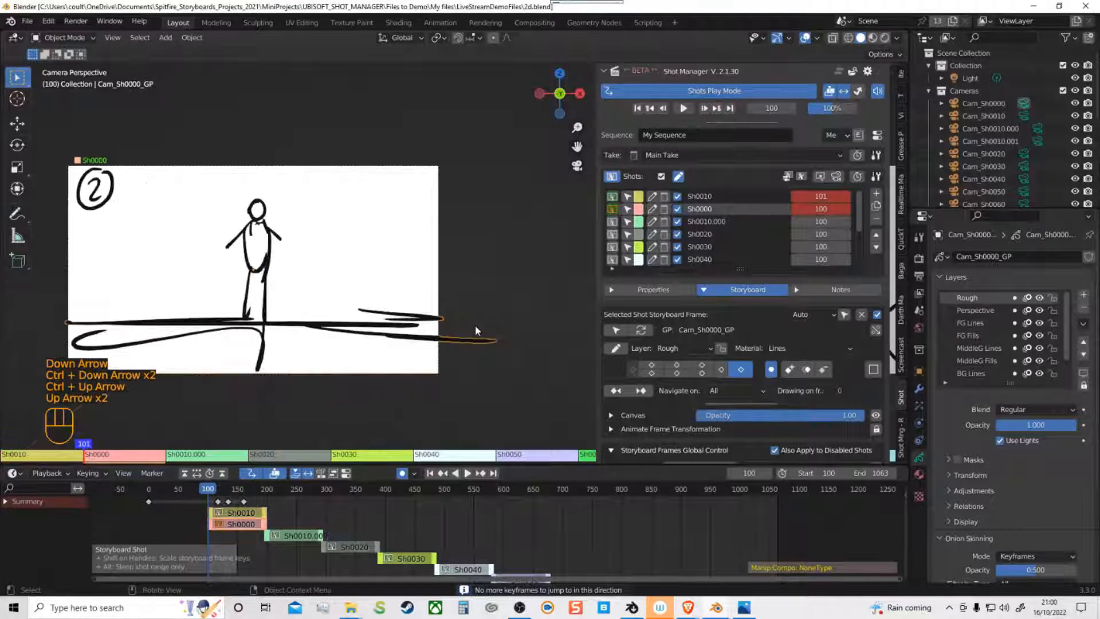
{"action": "key", "text": "Up"}
{"action": "key", "text": "Up"}
{"action": "key", "text": "Up"}
{"action": "key", "text": "Up"}
Step: Turn on draw mode for Sh0000's storyboard frame, advance to shot Sh0010.000, and try stepping back through its keyframes
{"action": "left_click", "coordinate": [616, 349]}
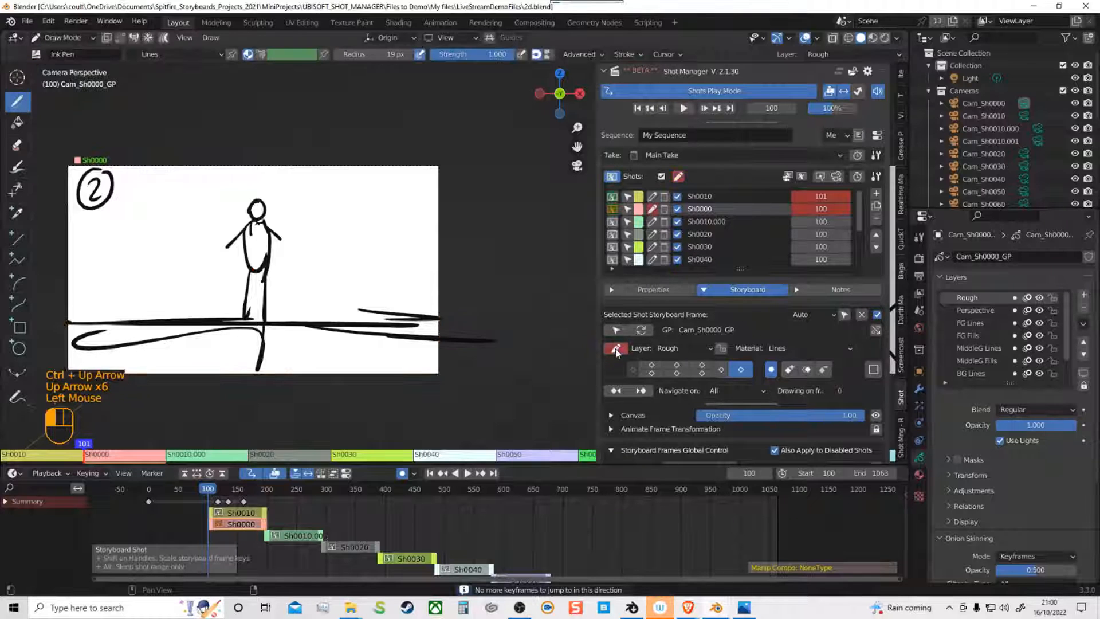
{"action": "key", "text": "ctrl+Up"}
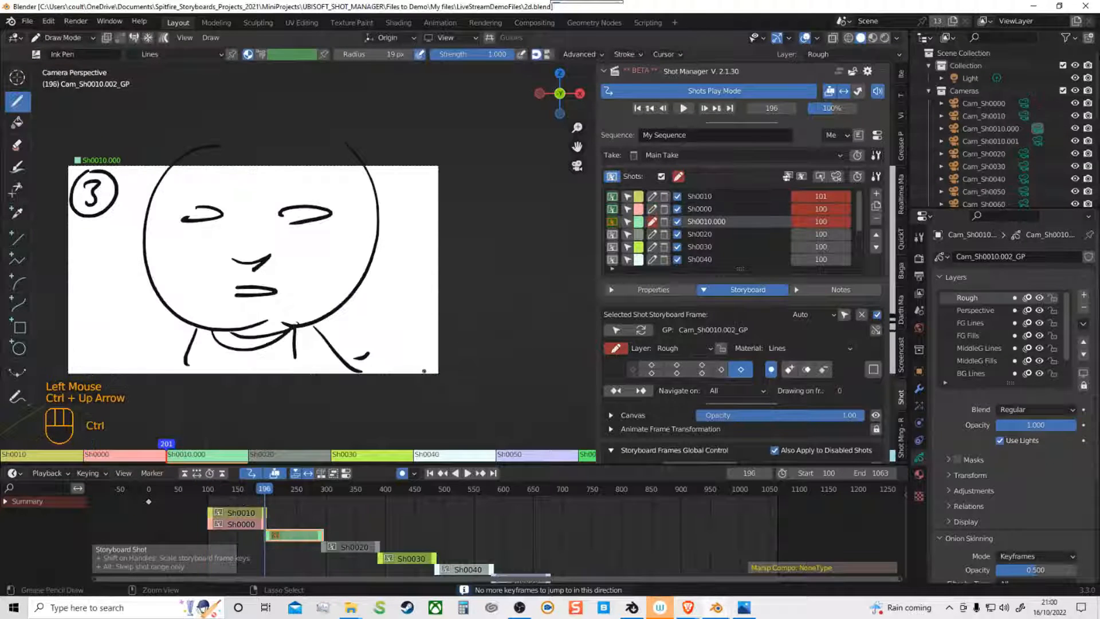
{"action": "key", "text": "Down"}
{"action": "key", "text": "Down"}
Step: Return to shot Sh0000 in draw mode and try stepping through its keyframes in both directions
{"action": "key", "text": "ctrl+Down"}
{"action": "key", "text": "Down"}
{"action": "key", "text": "Down"}
{"action": "key", "text": "Down"}
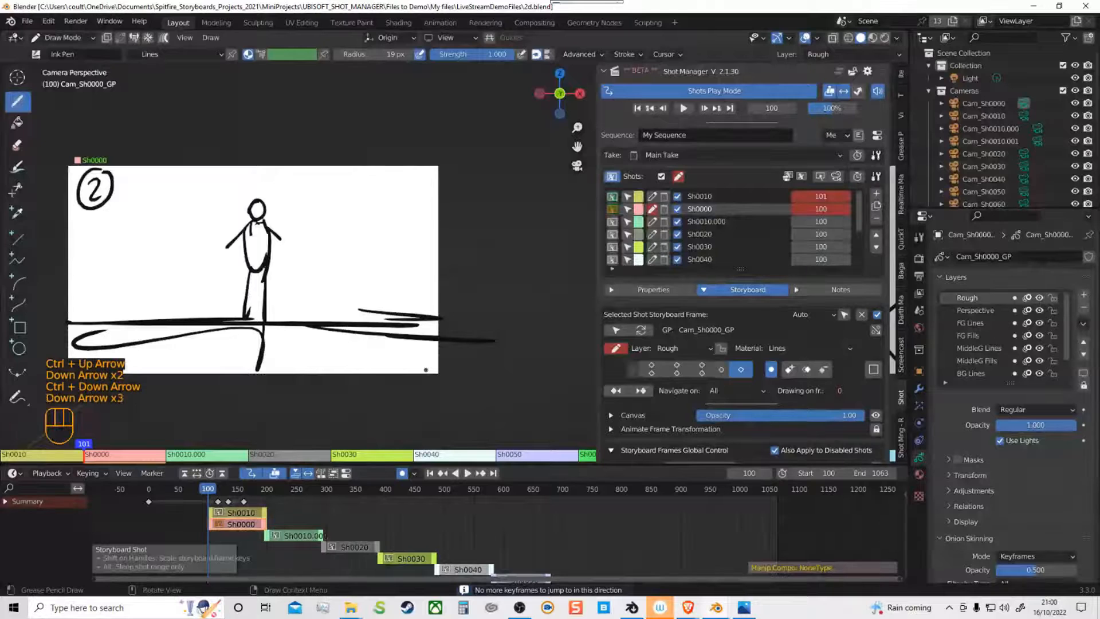
{"action": "key", "text": "Down"}
{"action": "key", "text": "Down"}
{"action": "key", "text": "Up"}
{"action": "key", "text": "Up"}
{"action": "key", "text": "Up"}
{"action": "key", "text": "ctrl+Up"}
{"action": "key", "text": "ctrl+Down"}
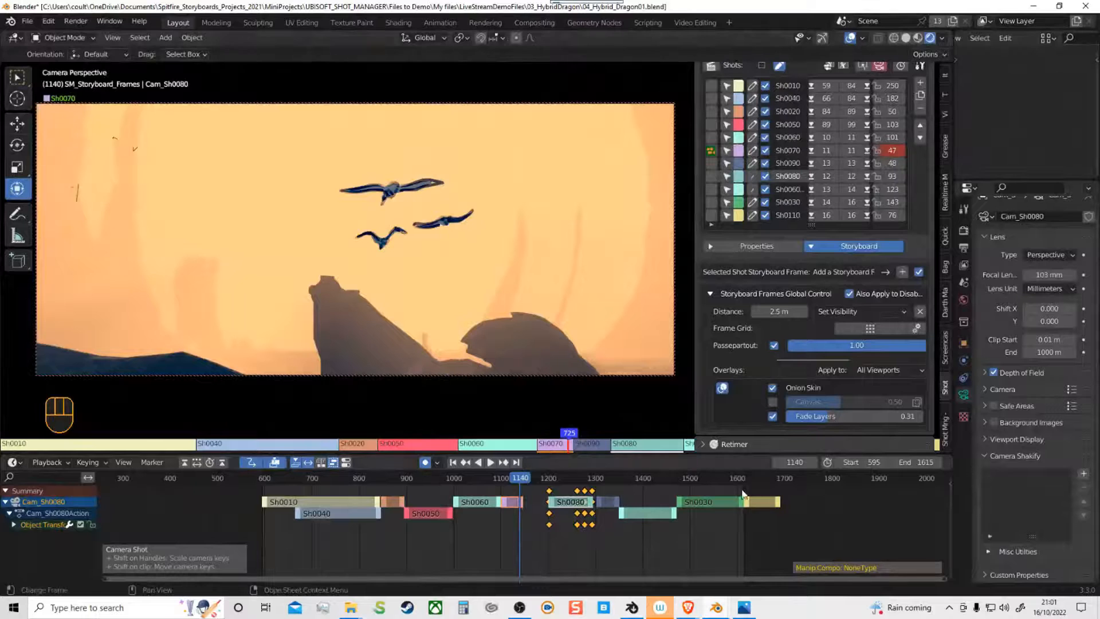
Step: In the 04_Hybrid_Dragon01.blend scene, make Sh0010 the current shot and step forward through its drawing keyframes to frame 750
{"action": "middle_click_drag", "start_coordinate": [757, 127], "coordinate": [749, 225]}
{"action": "left_click", "coordinate": [712, 183]}
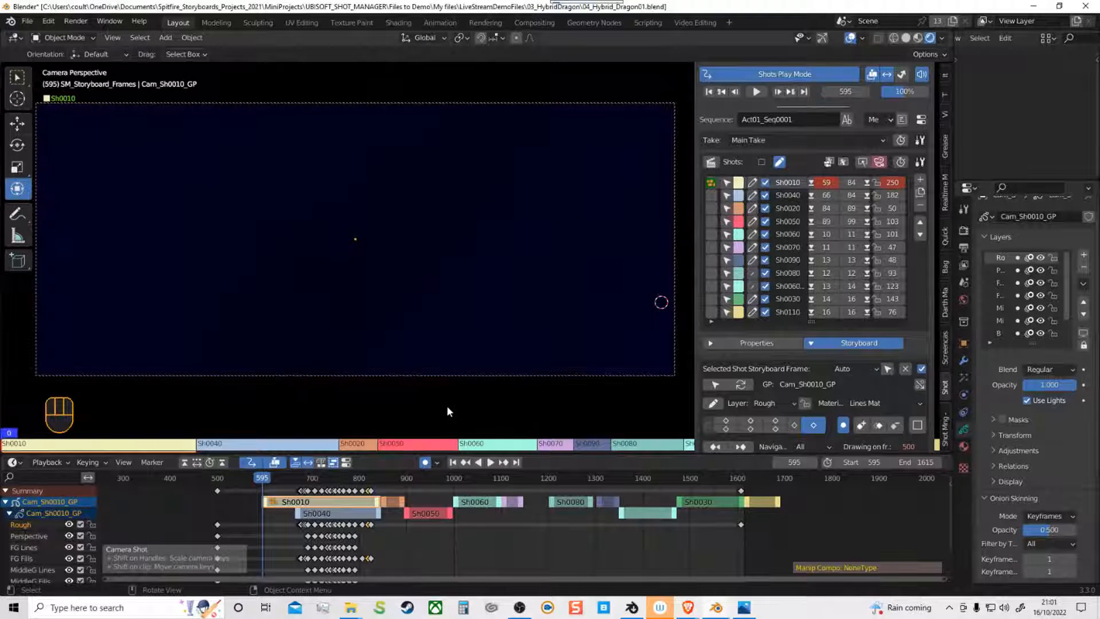
{"action": "key", "text": "Up"}
{"action": "key", "text": "Up"}
{"action": "key", "text": "Up"}
{"action": "key", "text": "Up"}
{"action": "key", "text": "Up"}
{"action": "key", "text": "Up"}
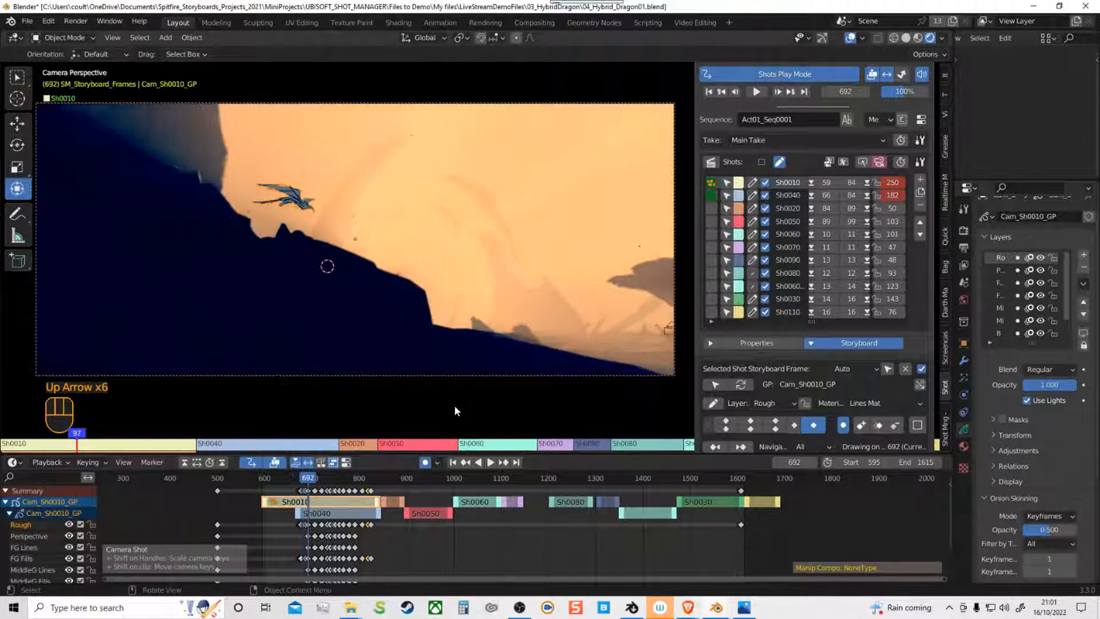
{"action": "key", "text": "Up"}
{"action": "key", "text": "Up"}
{"action": "key", "text": "Up"}
{"action": "key", "text": "Up"}
{"action": "key", "text": "Up"}
{"action": "key", "text": "Up"}
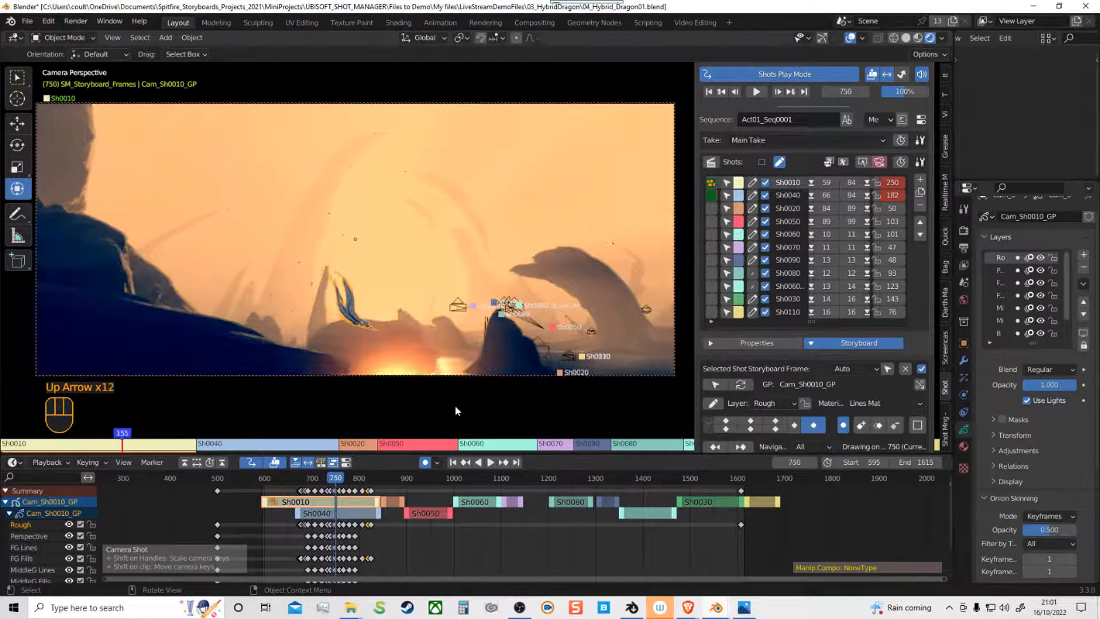
Step: Hide the viewport overlays and continue stepping through the Sh0010 keyframes to frame 806
{"action": "key", "text": "Up"}
{"action": "left_click", "coordinate": [463, 395]}
{"action": "key", "text": "Up"}
{"action": "key", "text": "Up"}
{"action": "key", "text": "Up"}
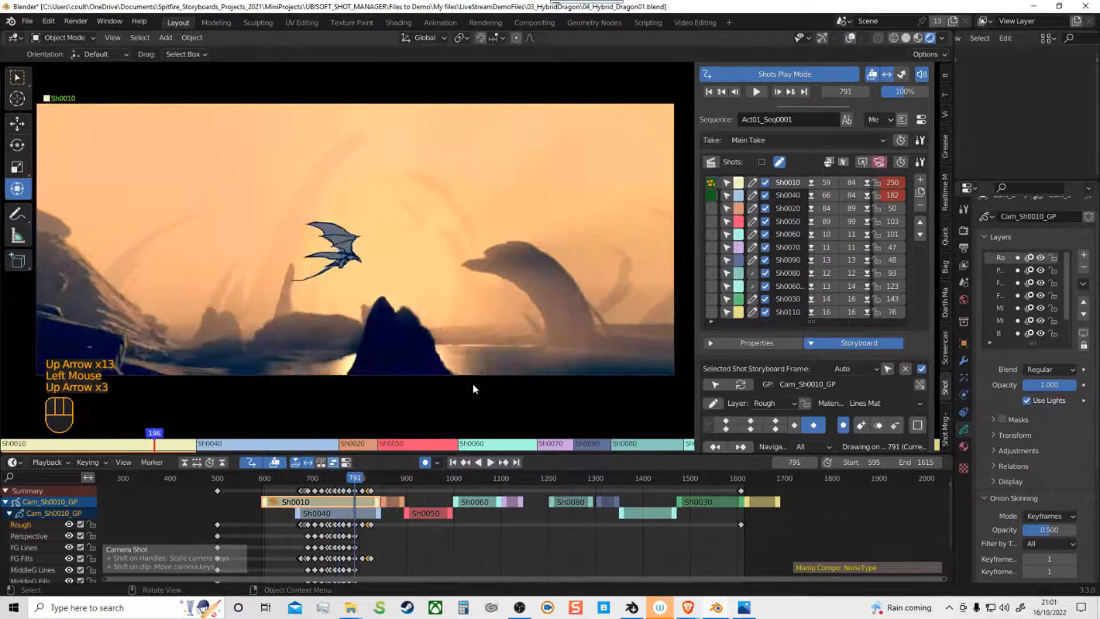
{"action": "key", "text": "Up"}
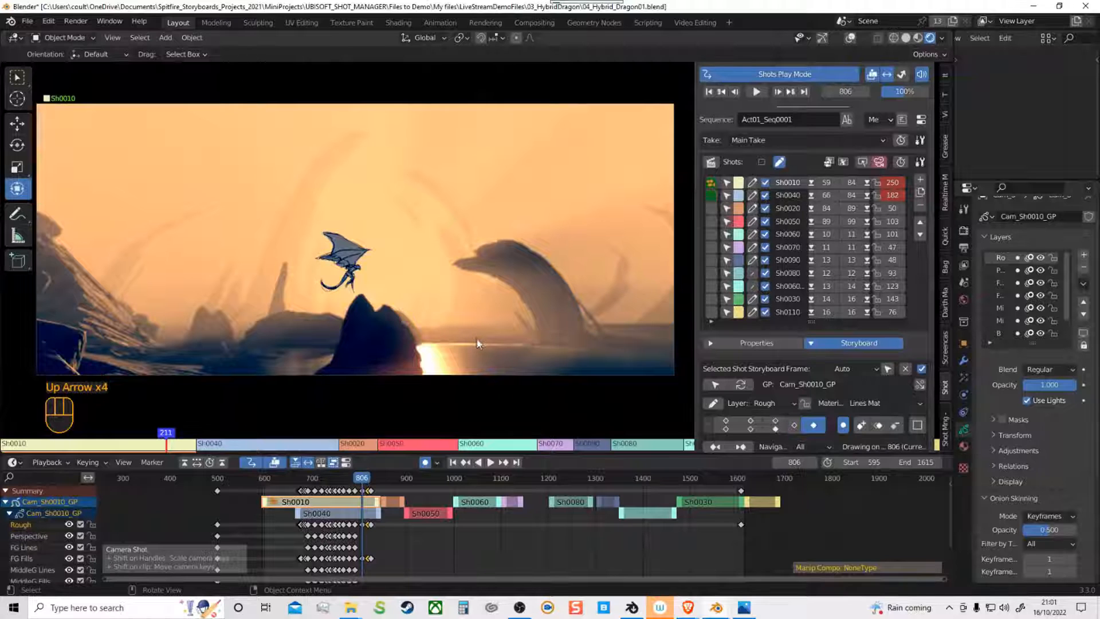
Step: Advance to shot Sh0040 and step forward through its drawing keyframes to frame 824
{"action": "key", "text": "ctrl+Up"}
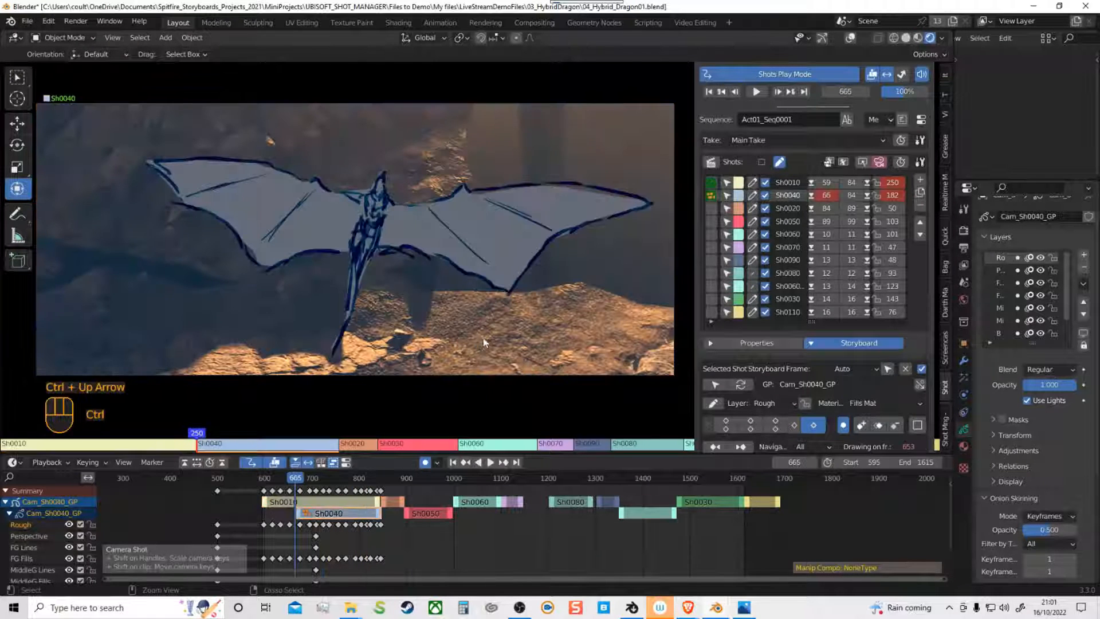
{"action": "key", "text": "Up"}
{"action": "key", "text": "Up"}
{"action": "key", "text": "Up"}
{"action": "key", "text": "Up"}
{"action": "key", "text": "Up"}
{"action": "key", "text": "Up"}
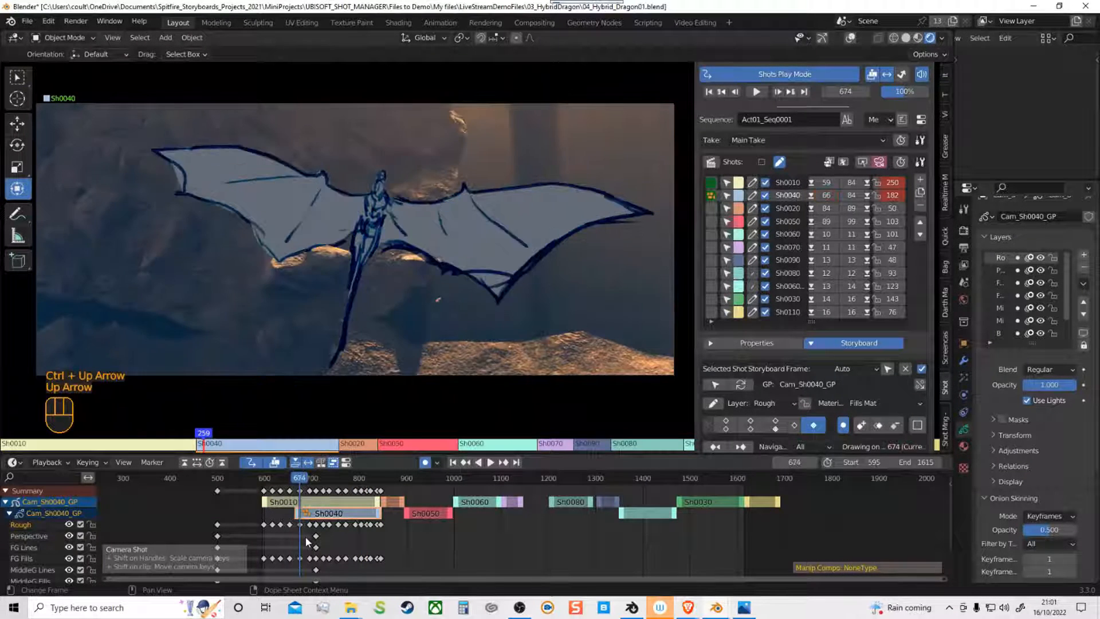
{"action": "key", "text": "Up"}
{"action": "key", "text": "Up"}
{"action": "key", "text": "Up"}
{"action": "key", "text": "Up"}
{"action": "key", "text": "Up"}
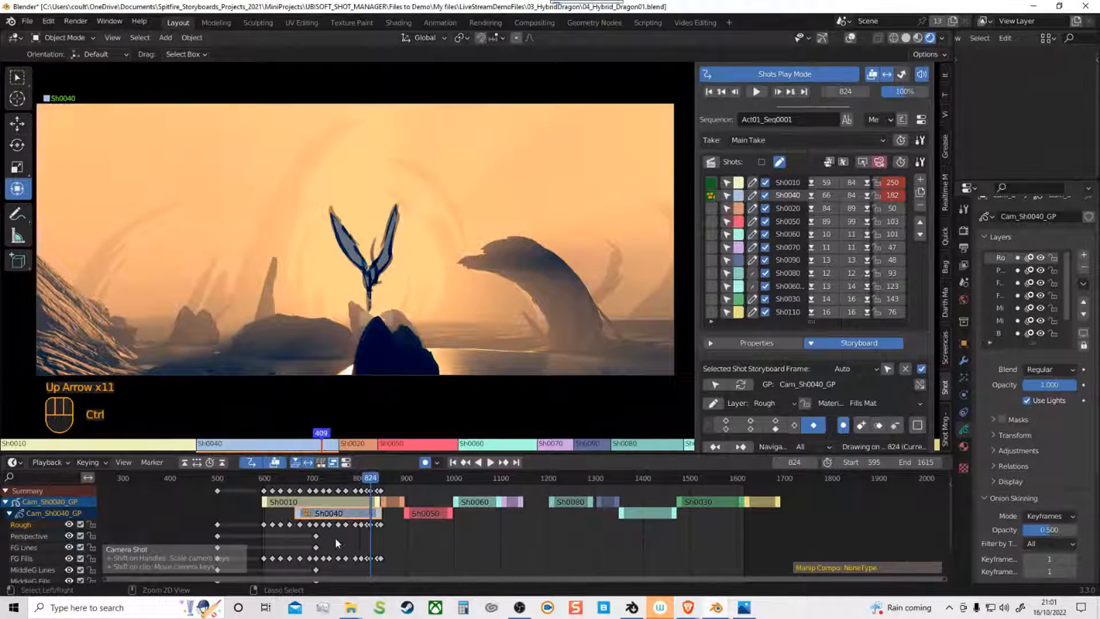
Step: Advance to shot Sh0020 and step back and forth through its drawing keyframes
{"action": "key", "text": "ctrl+Up"}
{"action": "key", "text": "Up"}
{"action": "key", "text": "Up"}
{"action": "key", "text": "Down"}
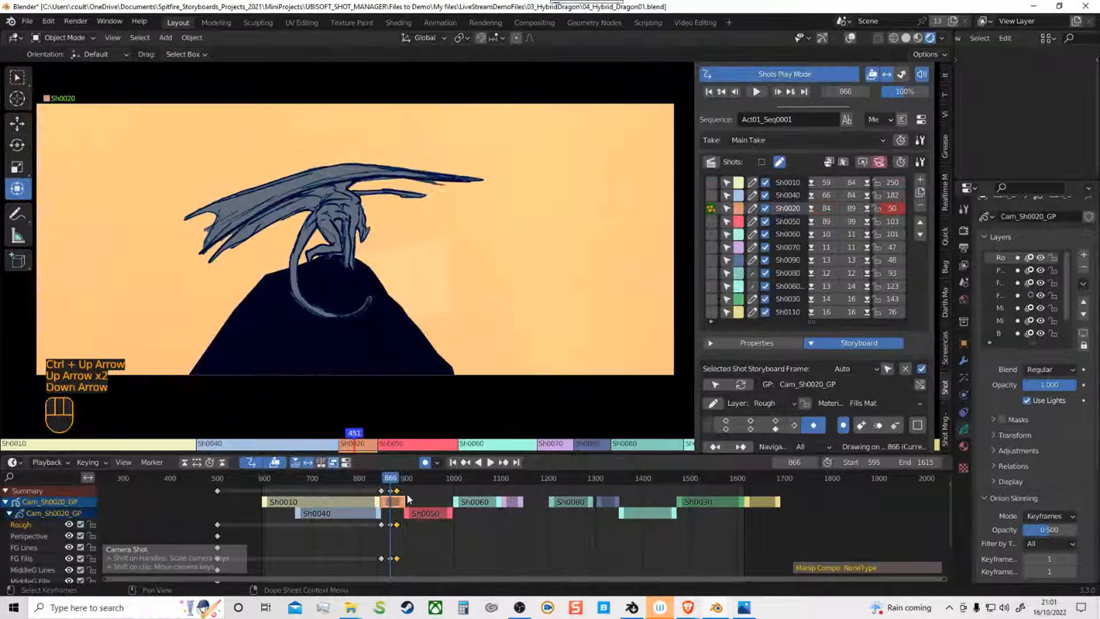
{"action": "key", "text": "Down"}
{"action": "key", "text": "Up"}
{"action": "key", "text": "Up"}
Step: Advance to shot Sh0050, step forward through its keyframes, and step back to frame 931
{"action": "key", "text": "ctrl+Up"}
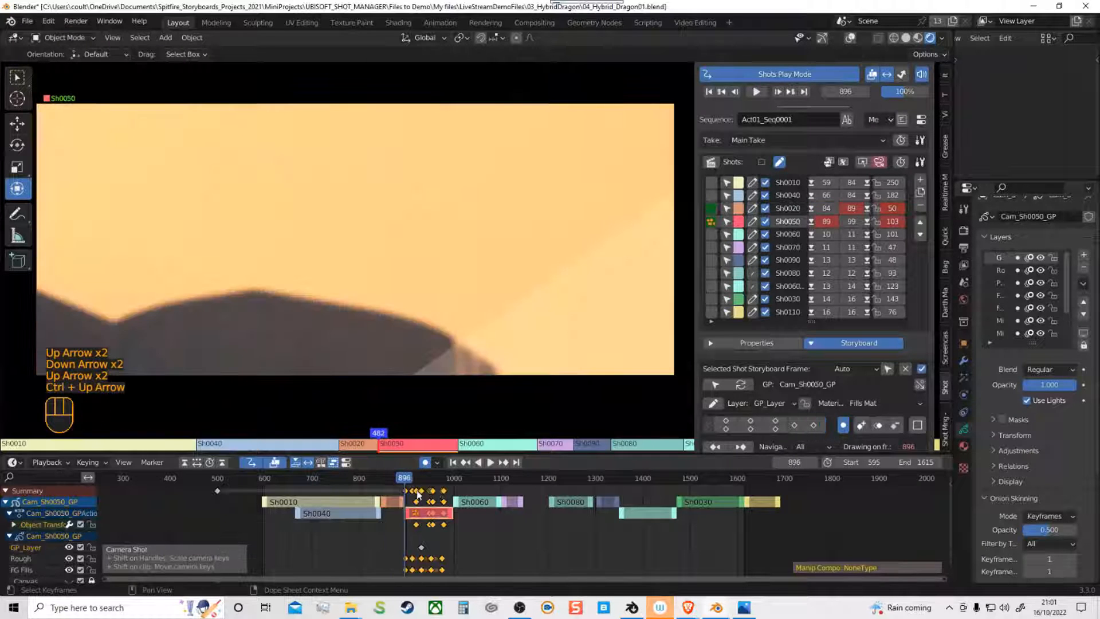
{"action": "key", "text": "Up"}
{"action": "key", "text": "Up"}
{"action": "key", "text": "Up"}
{"action": "key", "text": "Up"}
{"action": "key", "text": "Up"}
{"action": "key", "text": "Down"}
{"action": "key", "text": "Down"}
{"action": "key", "text": "Down"}
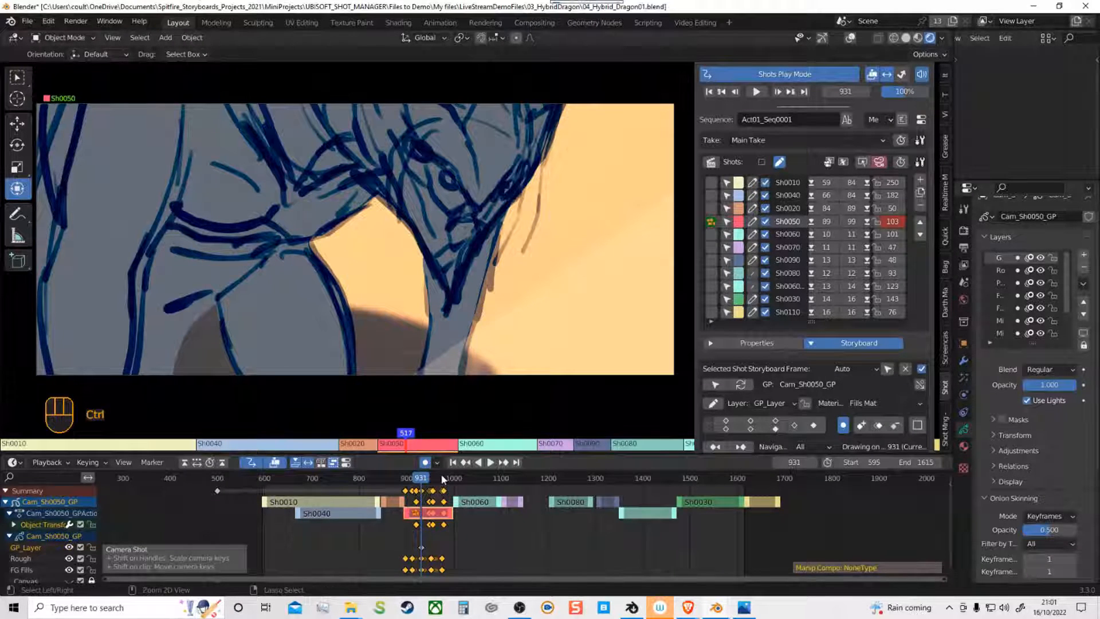
Step: Advance to shot Sh0060, step forward to its keyframe at frame 1089, and step back to frame 1035
{"action": "key", "text": "ctrl+Up"}
{"action": "key", "text": "Up"}
{"action": "key", "text": "Up"}
{"action": "key", "text": "Up"}
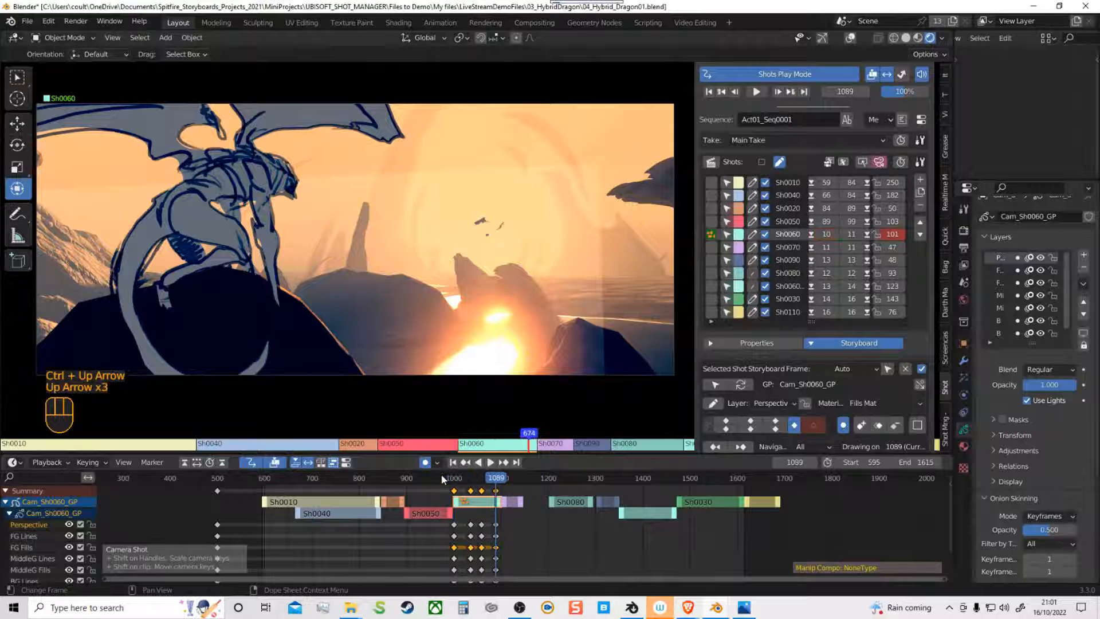
{"action": "key", "text": "Down"}
{"action": "key", "text": "Down"}
Step: Turn on draw mode for Sh0060's storyboard frame and step through its keyframes in both directions
{"action": "left_click", "coordinate": [720, 401]}
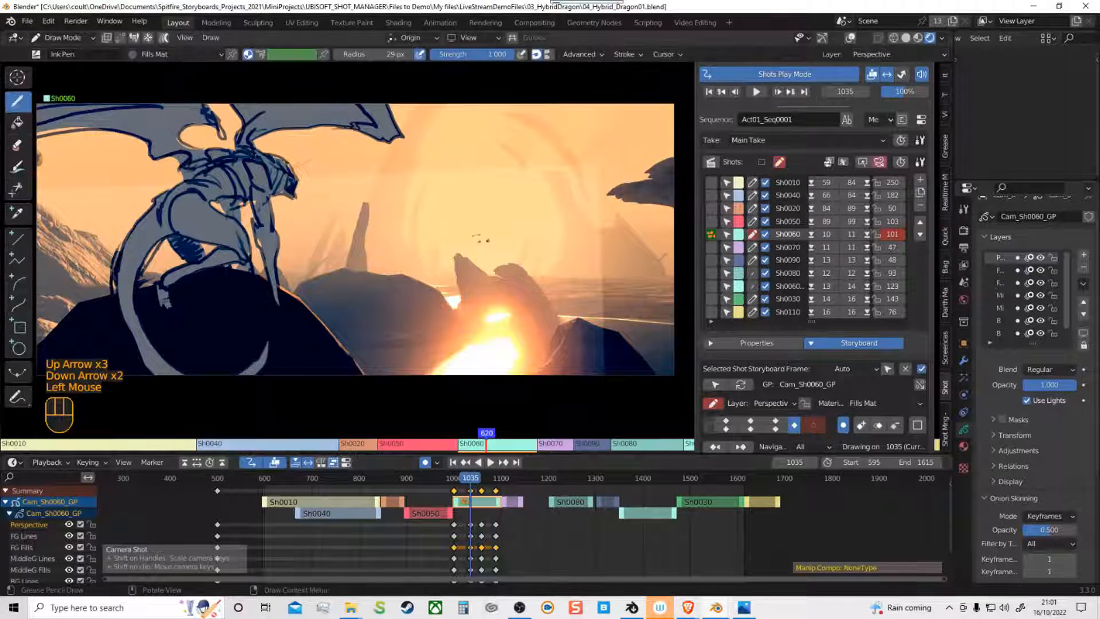
{"action": "key", "text": "Down"}
{"action": "key", "text": "Down"}
{"action": "key", "text": "Up"}
{"action": "key", "text": "Up"}
{"action": "key", "text": "Up"}
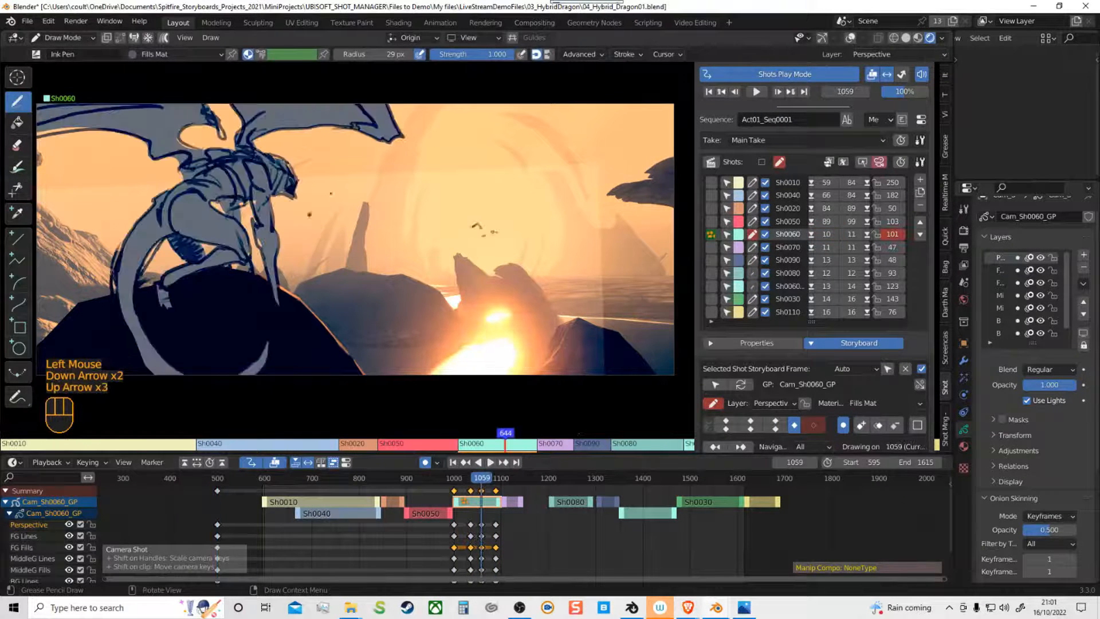
{"action": "key", "text": "Down"}
Step: Return to shot Sh0050 in draw mode and step forward through its drawing keyframes
{"action": "key", "text": "ctrl+Down"}
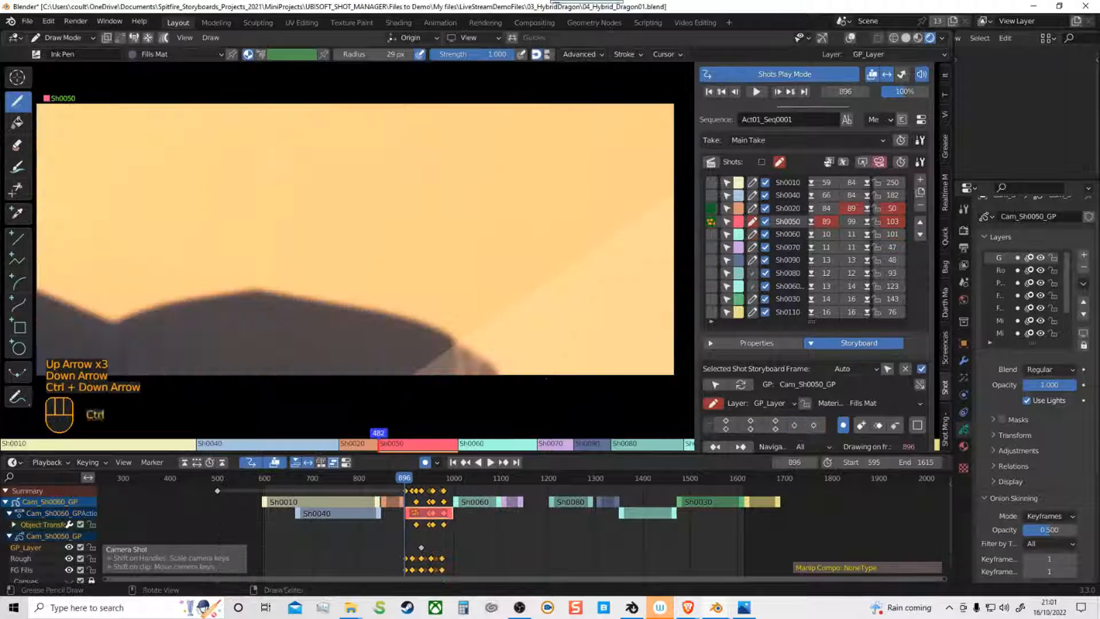
{"action": "key", "text": "Up"}
{"action": "key", "text": "Up"}
{"action": "key", "text": "Up"}
{"action": "key", "text": "Up"}
Step: Advance shot by shot from Sh0050 to shot Sh0030 at frame 1473
{"action": "key", "text": "ctrl+Up"}
{"action": "key", "text": "ctrl+Up"}
{"action": "key", "text": "ctrl+Up"}
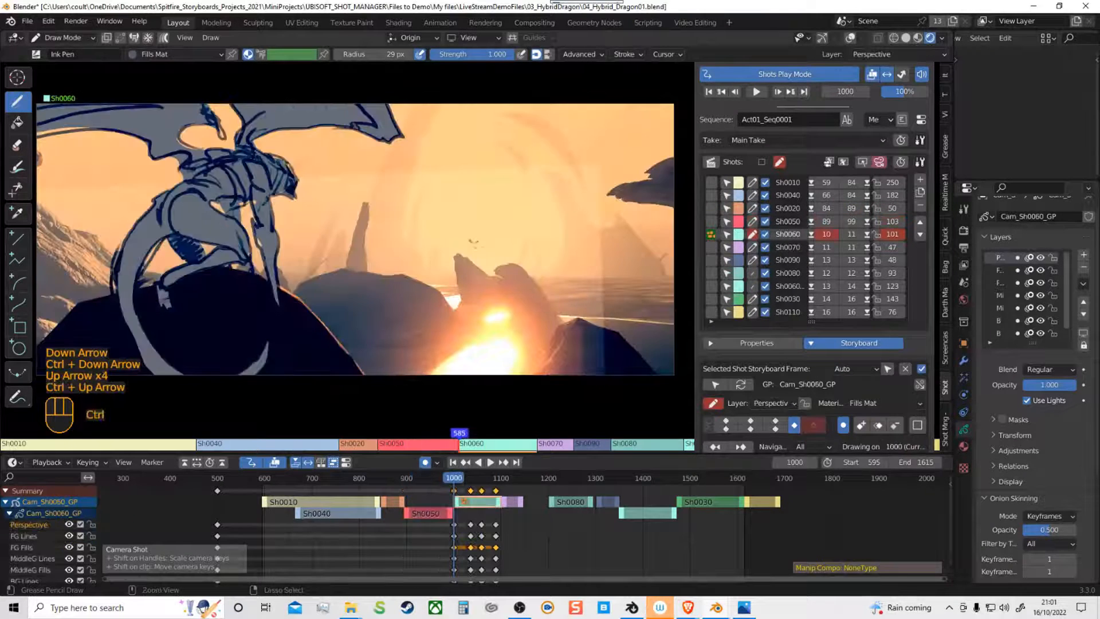
{"action": "key", "text": "ctrl+Up"}
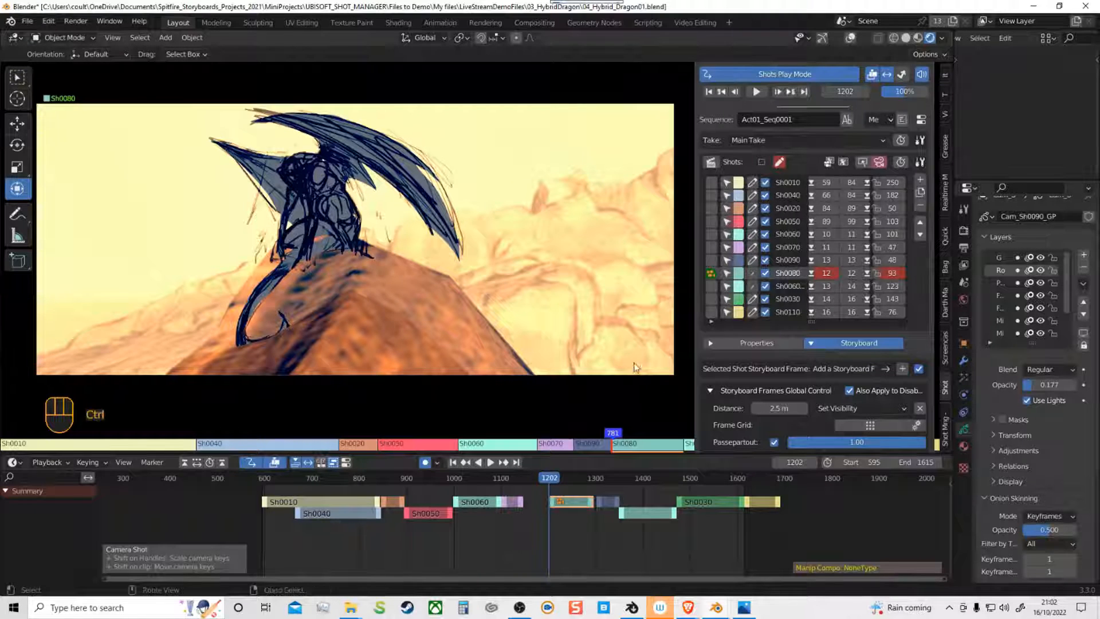
{"action": "key", "text": "ctrl+Up"}
{"action": "key", "text": "ctrl+Up"}
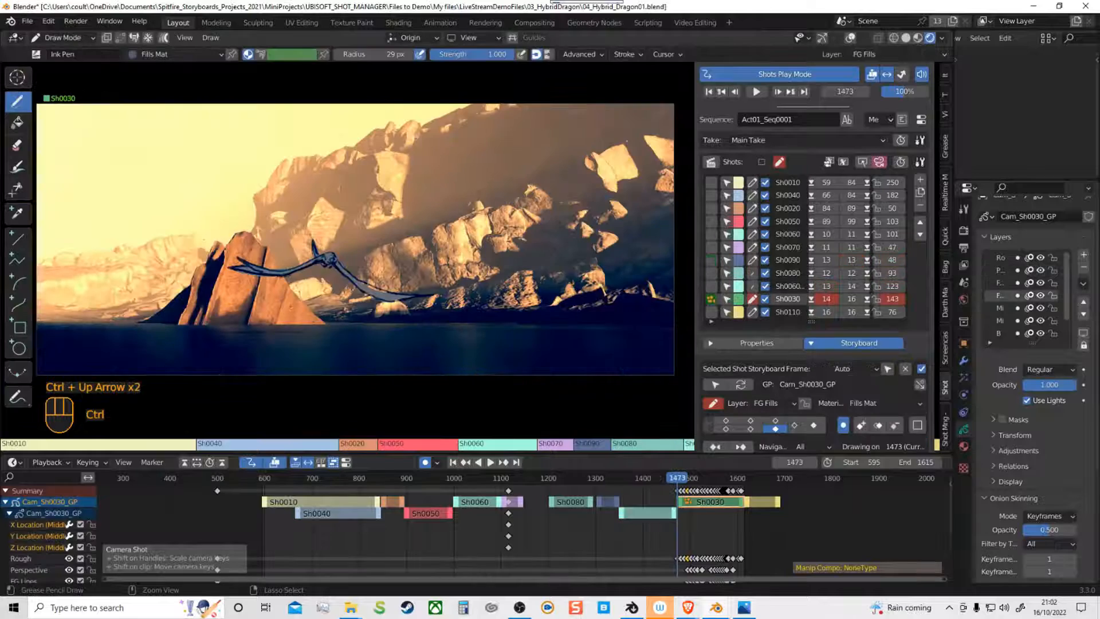
Step: Step forward through the drawing keyframes of shot Sh0030, and step back to frame 1515
{"action": "key", "text": "Up"}
{"action": "key", "text": "Up"}
{"action": "key", "text": "Up"}
{"action": "key", "text": "Up"}
{"action": "key", "text": "Up"}
{"action": "key", "text": "Up"}
{"action": "key", "text": "Up"}
{"action": "key", "text": "Up"}
{"action": "key", "text": "Up"}
{"action": "key", "text": "Up"}
{"action": "key", "text": "Up"}
{"action": "key", "text": "Up"}
{"action": "key", "text": "Up"}
{"action": "key", "text": "Up"}
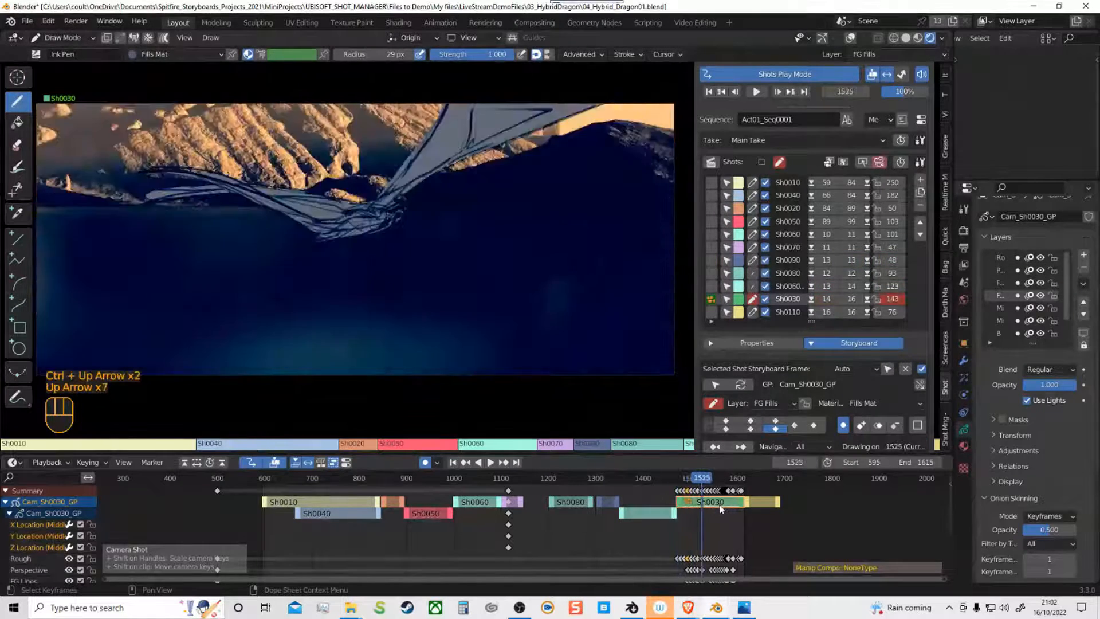
{"action": "key", "text": "Down"}
{"action": "key", "text": "Down"}
{"action": "key", "text": "Down"}
{"action": "key", "text": "Down"}
{"action": "key", "text": "Down"}
{"action": "key", "text": "Down"}
{"action": "key", "text": "Down"}
{"action": "key", "text": "Down"}
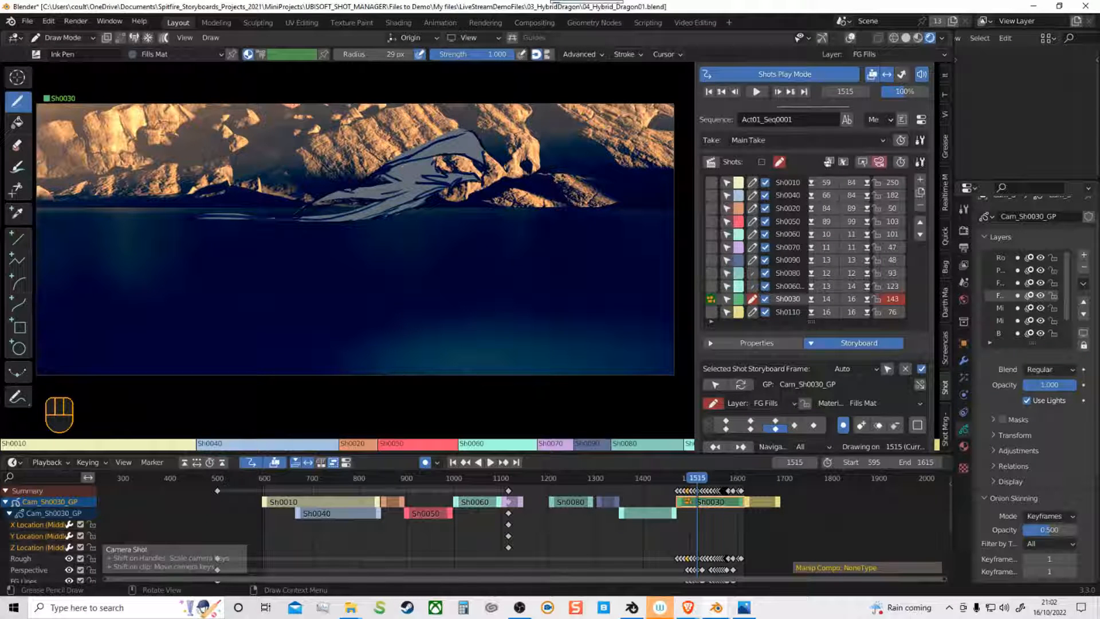
Step: Step back shot by shot from Sh0030 to the first shot, Sh0010, at frame 595
{"action": "key", "text": "ctrl+Down"}
{"action": "key", "text": "ctrl+Down"}
{"action": "key", "text": "ctrl+Down"}
{"action": "key", "text": "ctrl+Down"}
{"action": "key", "text": "ctrl+Down"}
{"action": "key", "text": "ctrl+Down"}
{"action": "key", "text": "ctrl+Down"}
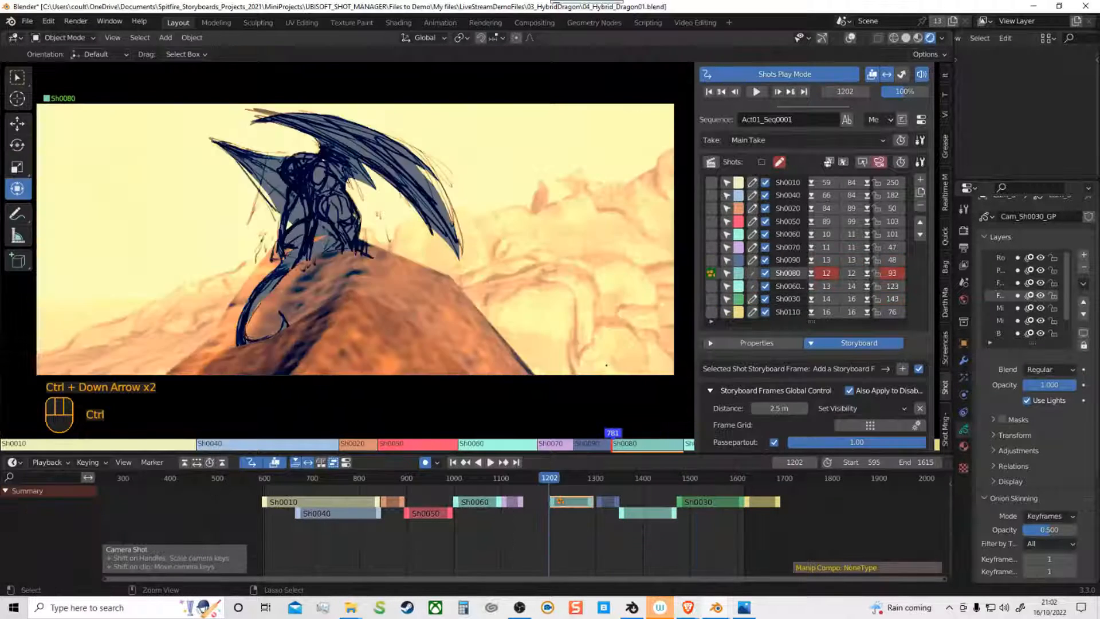
{"action": "key", "text": "ctrl+Down"}
{"action": "key", "text": "ctrl+Down"}
{"action": "key", "text": "ctrl+Down"}
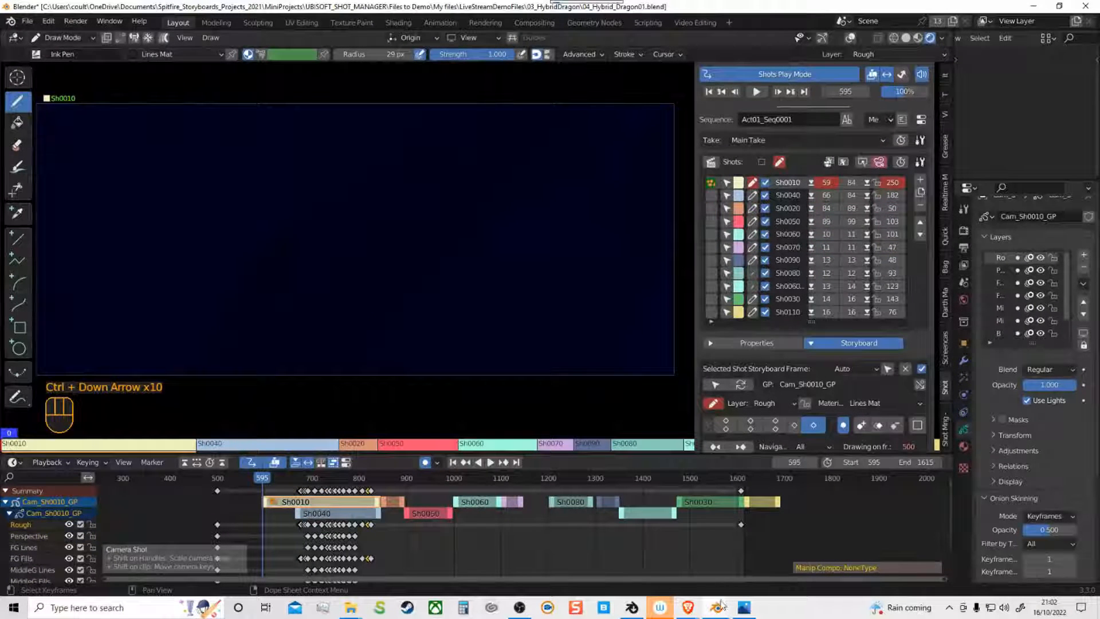
Step: Switch to the 2d.blend window and change the type of shot Sh0000 to Camera Shot
{"action": "mouse_move", "coordinate": [716, 610]}
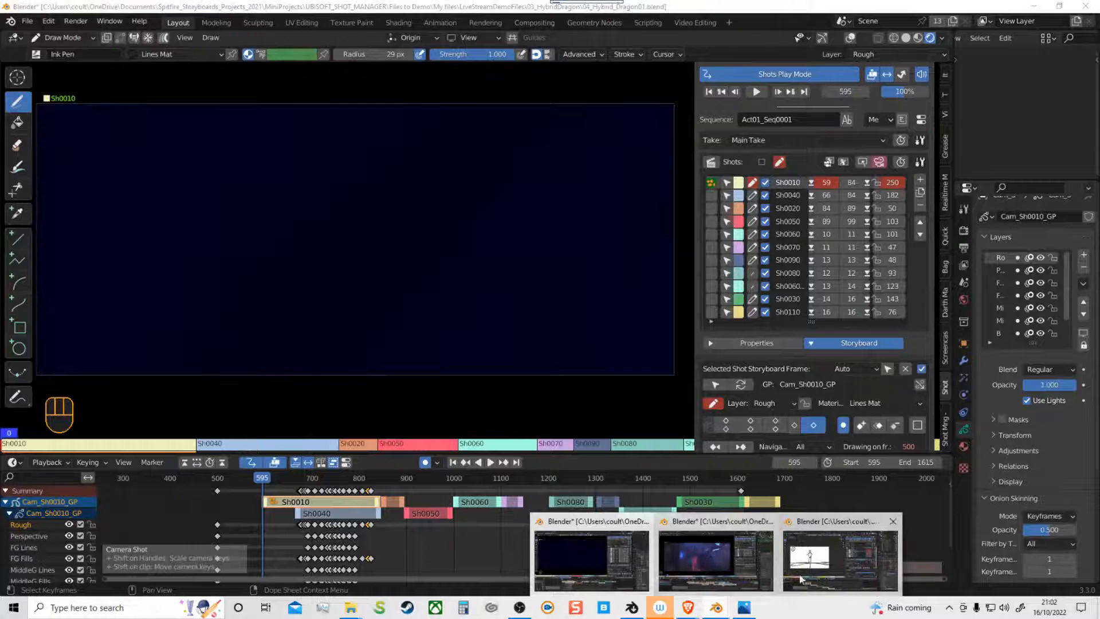
{"action": "left_click", "coordinate": [828, 567]}
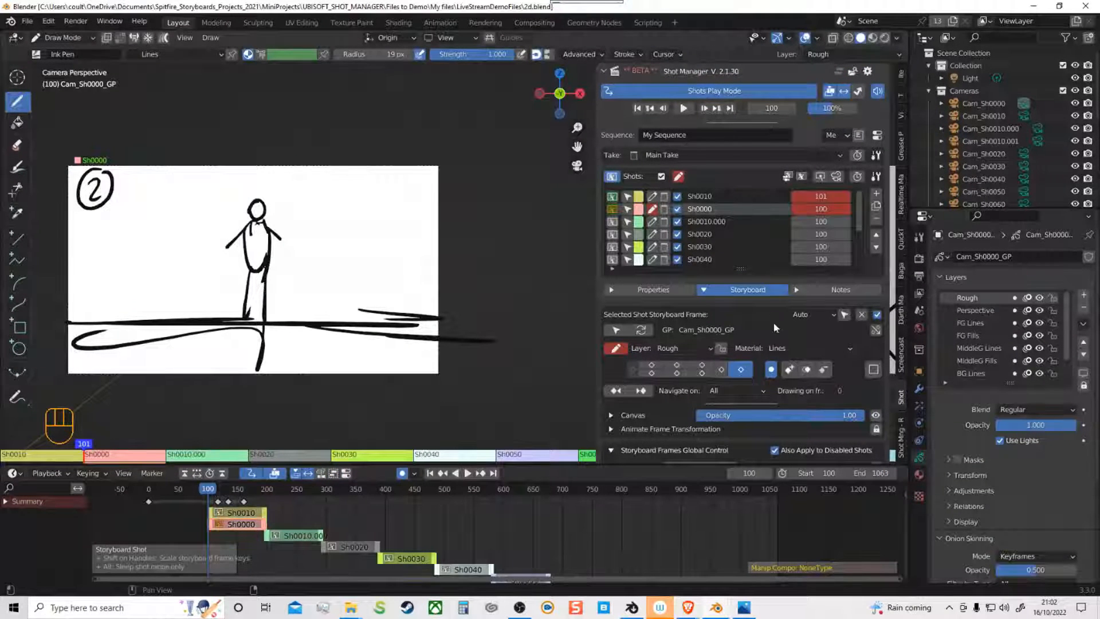
{"action": "middle_click_drag", "start_coordinate": [778, 350], "coordinate": [785, 210]}
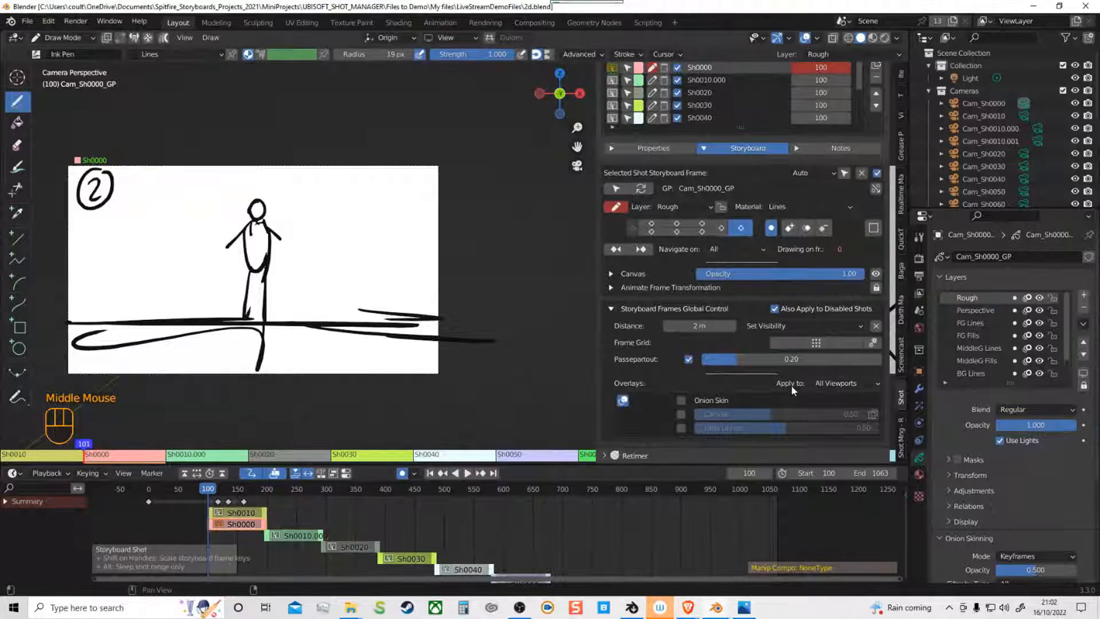
{"action": "left_click", "coordinate": [653, 148]}
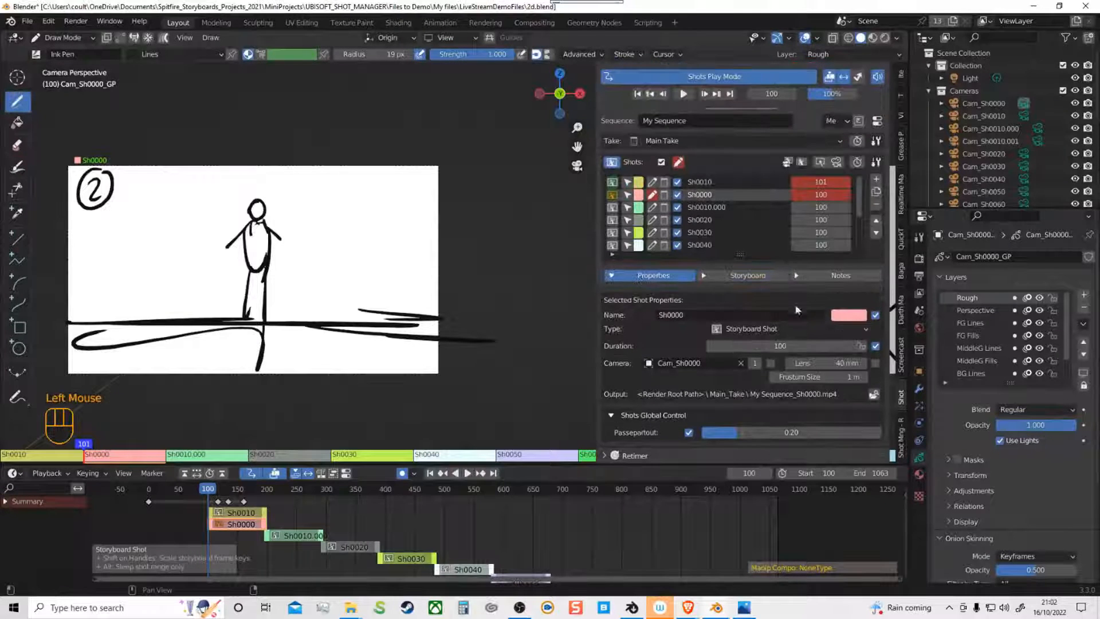
{"action": "left_click", "coordinate": [775, 329]}
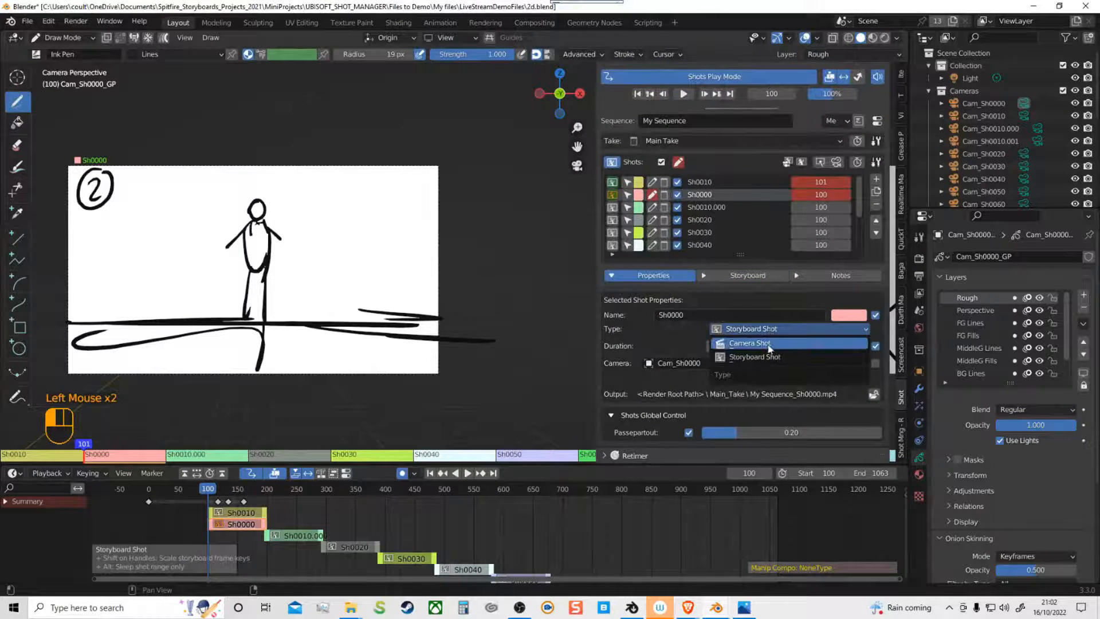
{"action": "left_click", "coordinate": [769, 344]}
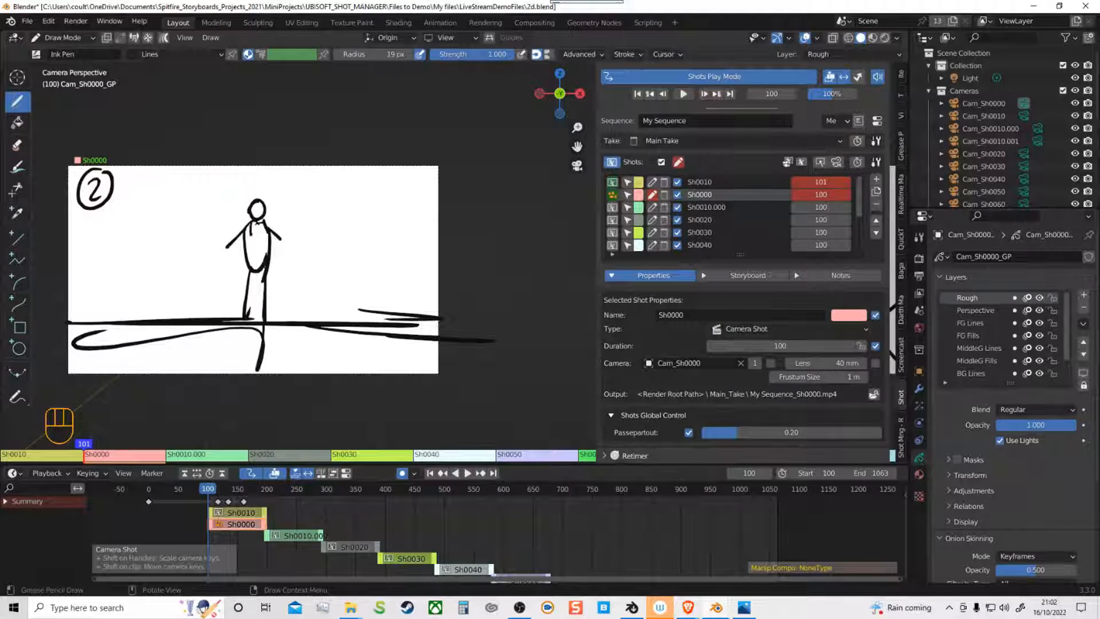
Step: Switch to Object Mode and orbit out of the camera view to see all the storyboard frames
{"action": "key", "text": "Tab"}
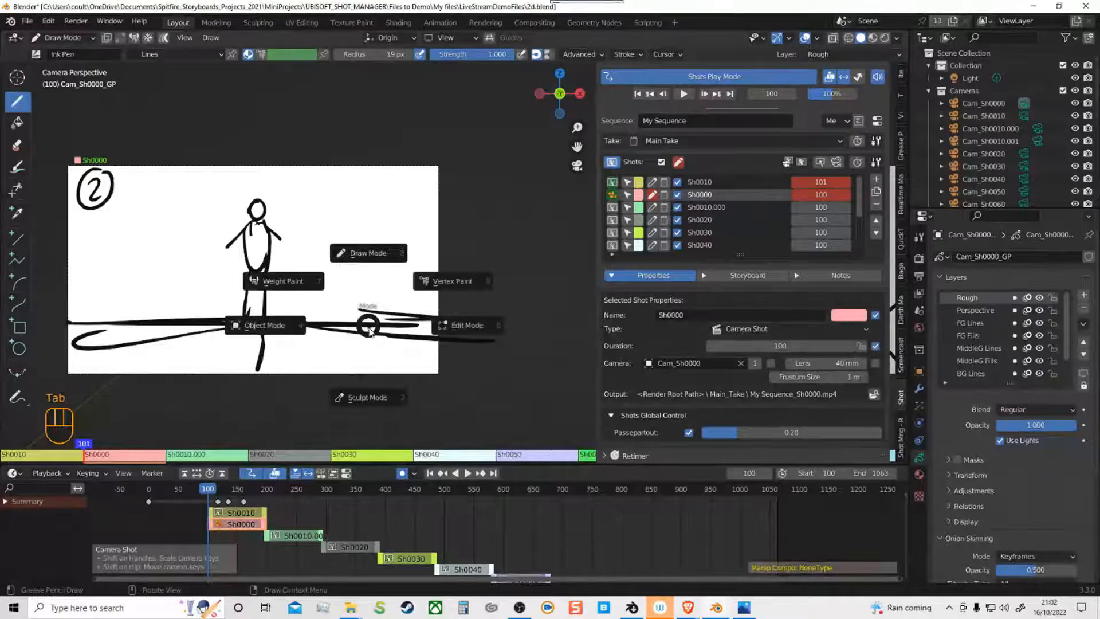
{"action": "middle_click_drag", "start_coordinate": [378, 352], "coordinate": [329, 402]}
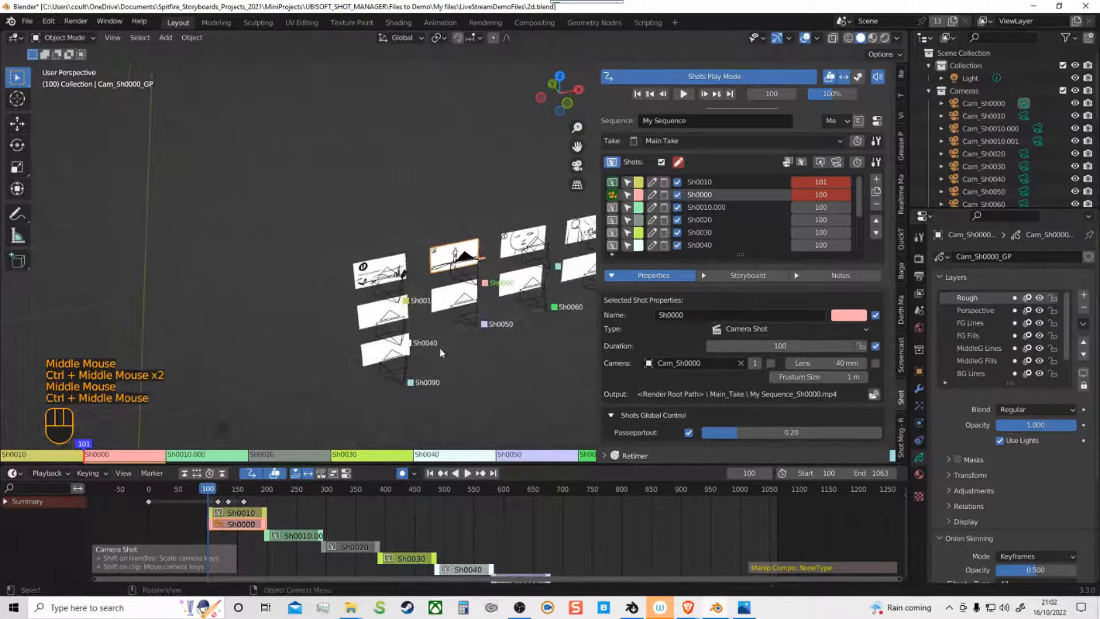
Step: Try to move the storyboard frame of Sh0000, switch the shots list to the camera shots layout, and select the Sh0000 camera
{"action": "key", "text": "g"}
{"action": "key", "text": "g"}
{"action": "left_click", "coordinate": [503, 368]}
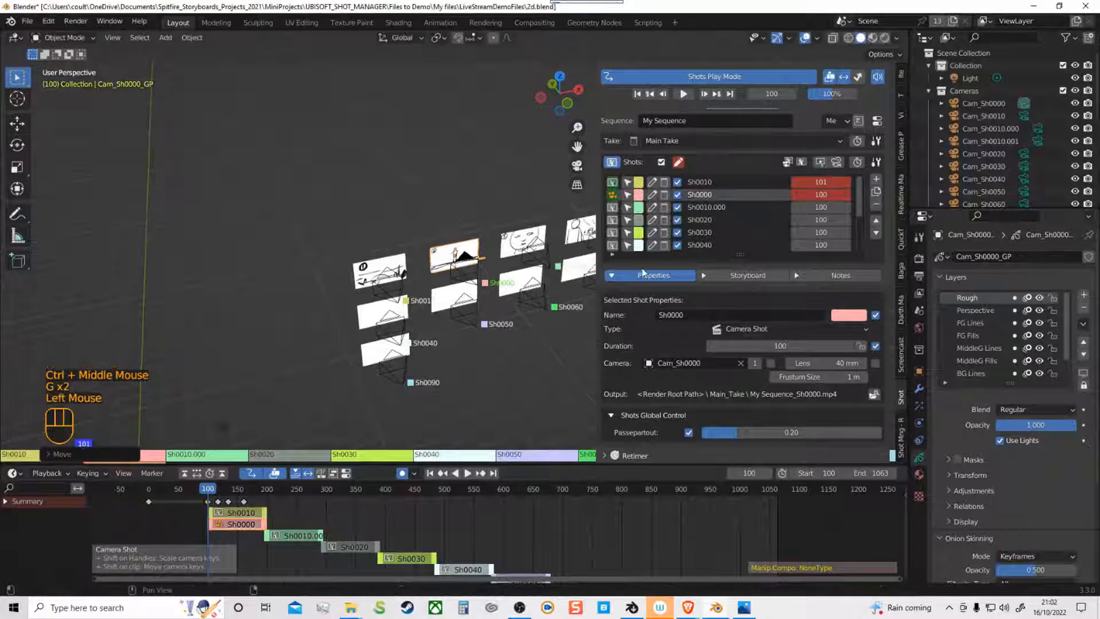
{"action": "left_click", "coordinate": [628, 195]}
{"action": "left_click", "coordinate": [612, 166]}
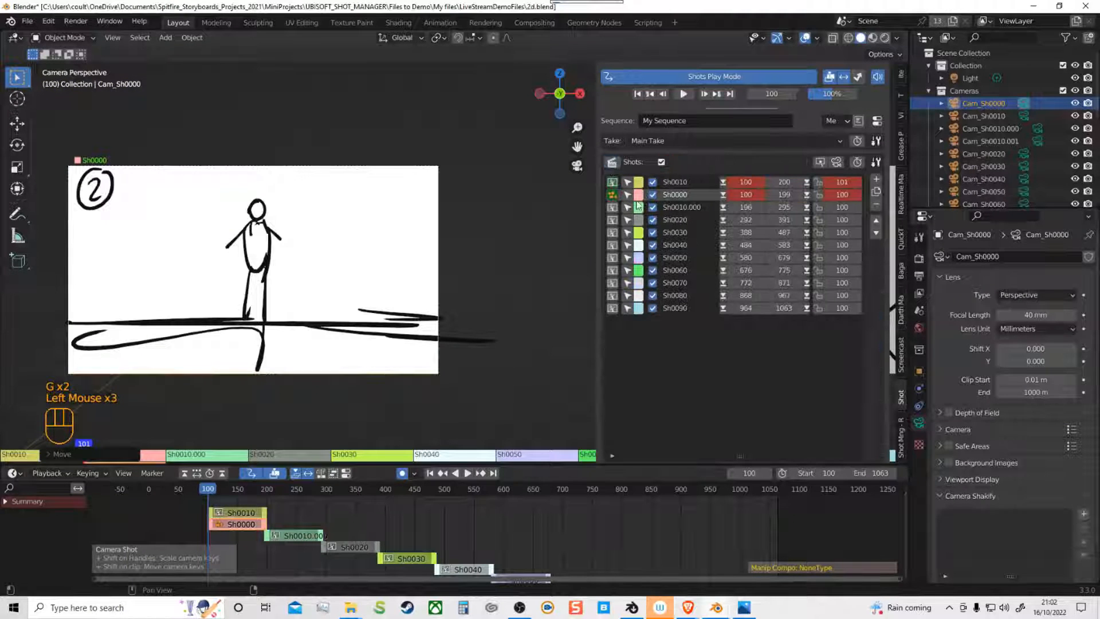
{"action": "left_click", "coordinate": [627, 197]}
Step: Move the Sh0000 camera and its drawing well away from the other storyboard frames
{"action": "mouse_move", "coordinate": [379, 332]}
{"action": "middle_mouse_down"}
{"action": "mouse_move", "coordinate": [404, 333]}
{"action": "mouse_move", "coordinate": [385, 332]}
{"action": "middle_mouse_up"}
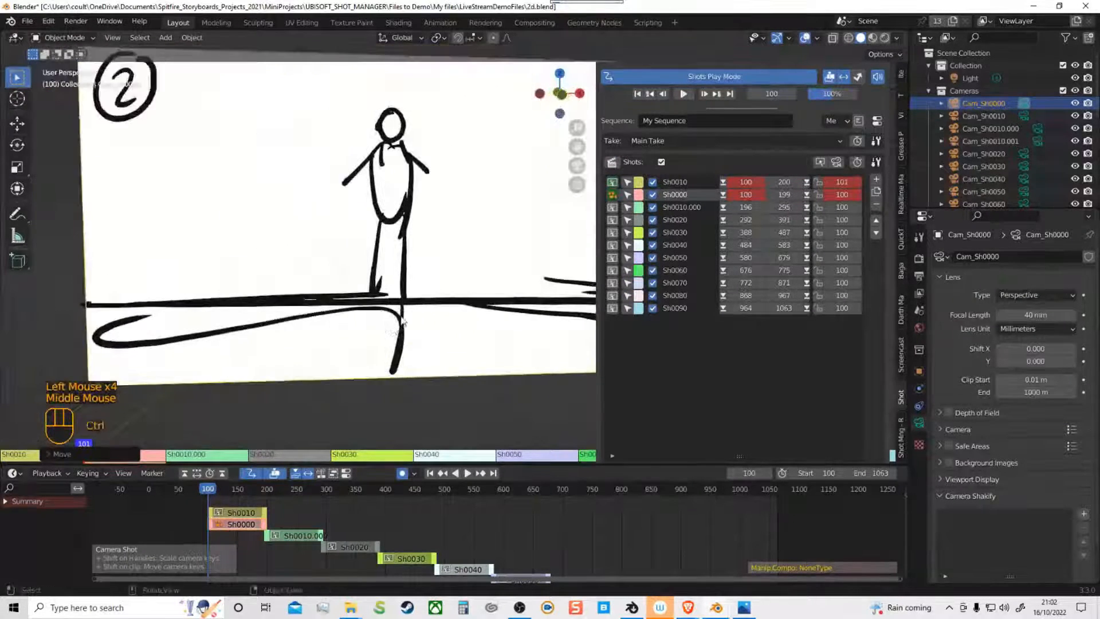
{"action": "middle_click_drag", "start_coordinate": [385, 286], "coordinate": [384, 356], "text": "ctrl"}
{"action": "middle_click_drag", "start_coordinate": [383, 286], "coordinate": [381, 334], "text": "ctrl"}
{"action": "key", "text": "g"}
{"action": "left_click", "coordinate": [92, 391]}
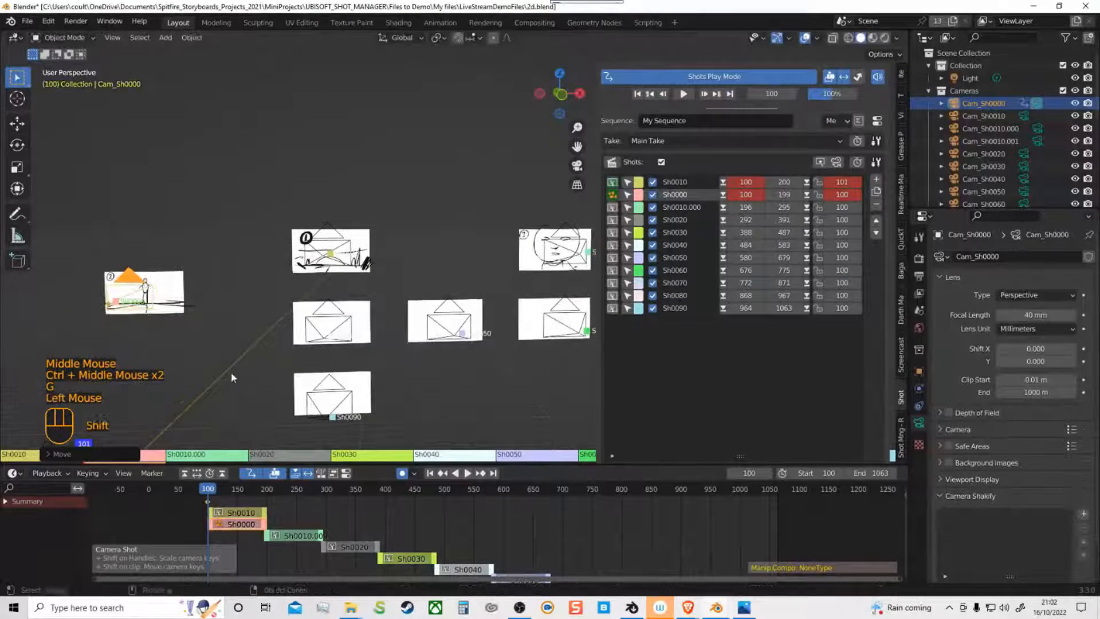
{"action": "middle_click_drag", "start_coordinate": [232, 373], "coordinate": [407, 375], "text": "shift"}
{"action": "key", "text": "g"}
{"action": "left_click", "coordinate": [260, 405]}
{"action": "middle_click_drag", "start_coordinate": [260, 404], "coordinate": [294, 289]}
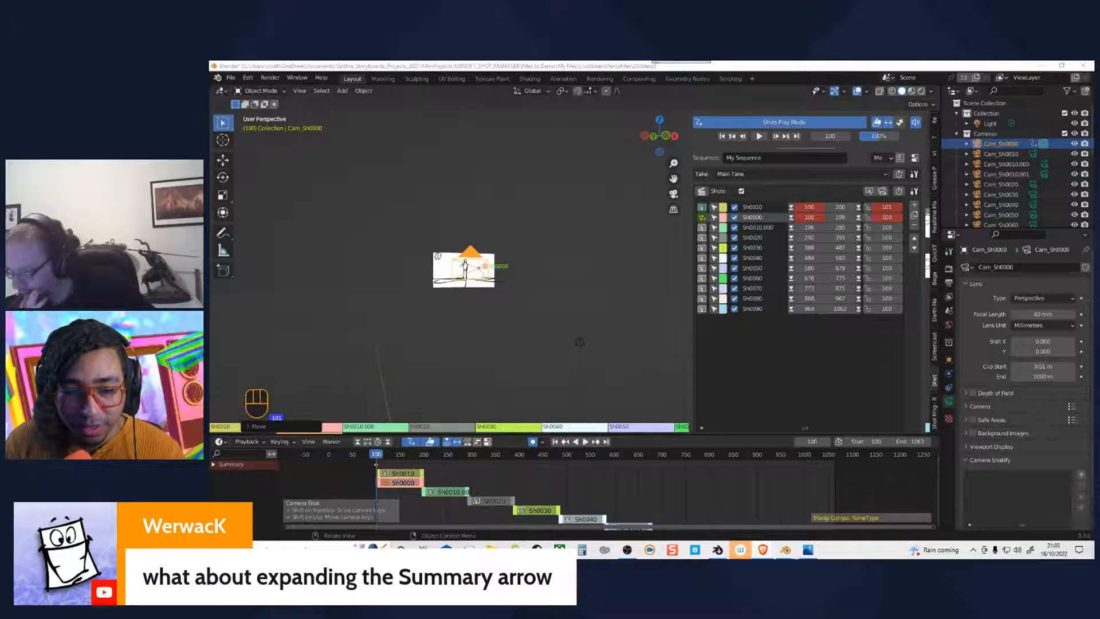
Step: Switch to the Goblin Temple window and collapse and re-expand the Summary channel to examine the keyframes beneath it
{"action": "mouse_move", "coordinate": [784, 551]}
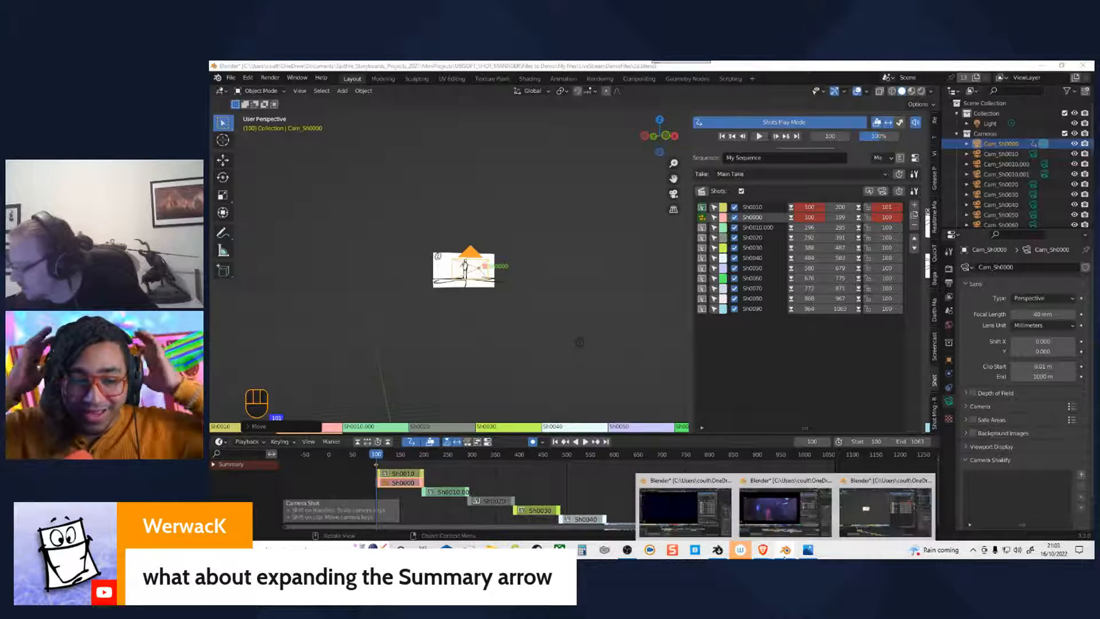
{"action": "left_click", "coordinate": [788, 510]}
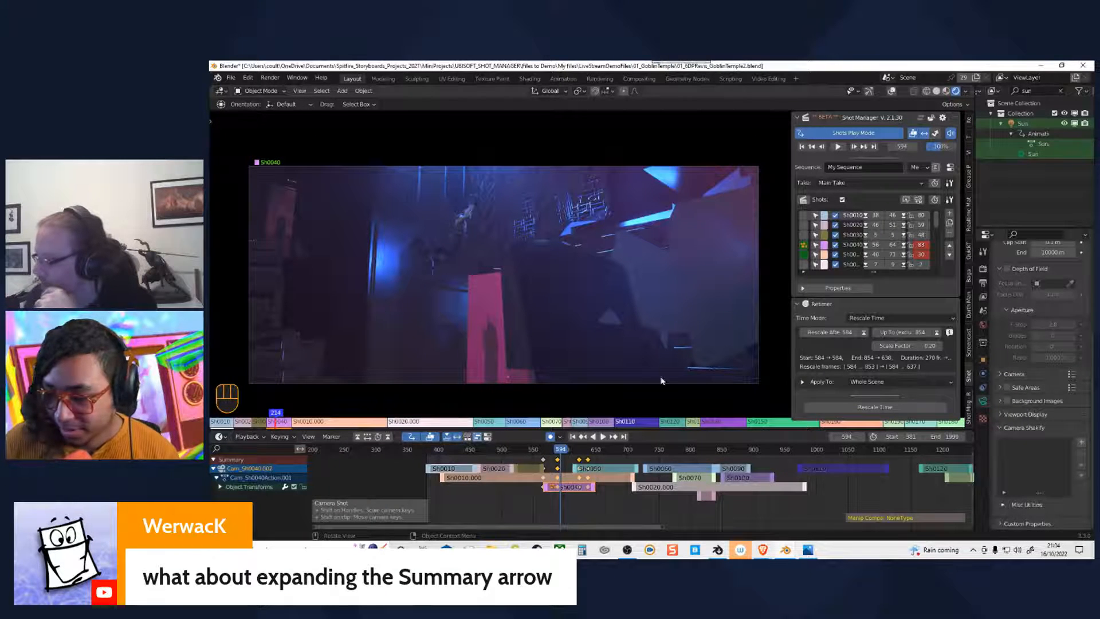
{"action": "double_click", "coordinate": [820, 294]}
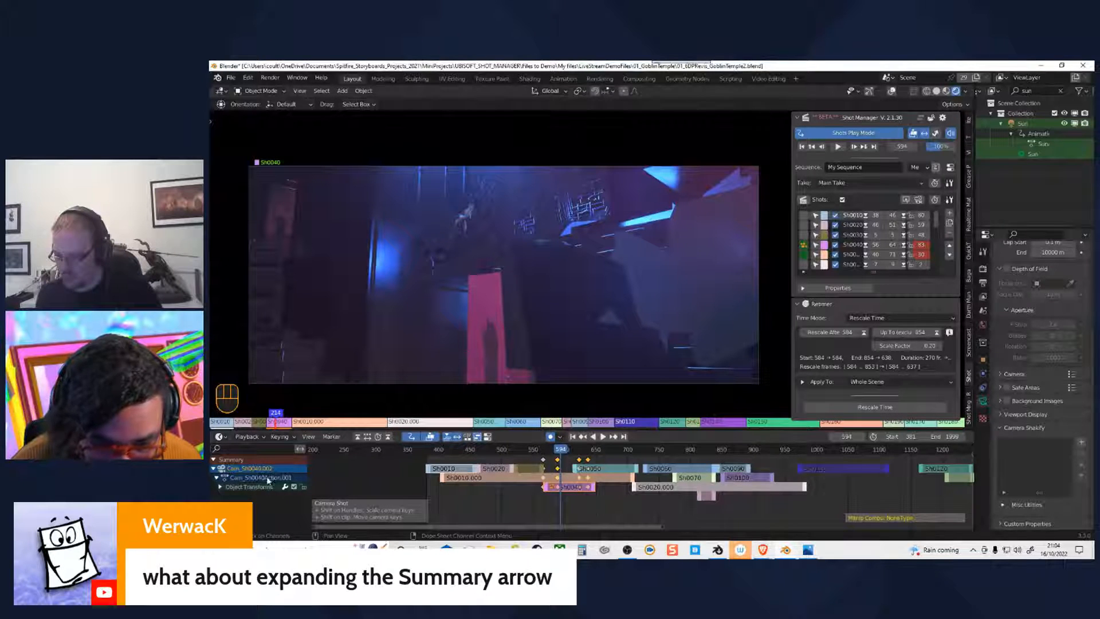
{"action": "left_click", "coordinate": [213, 461]}
{"action": "left_click", "coordinate": [214, 461]}
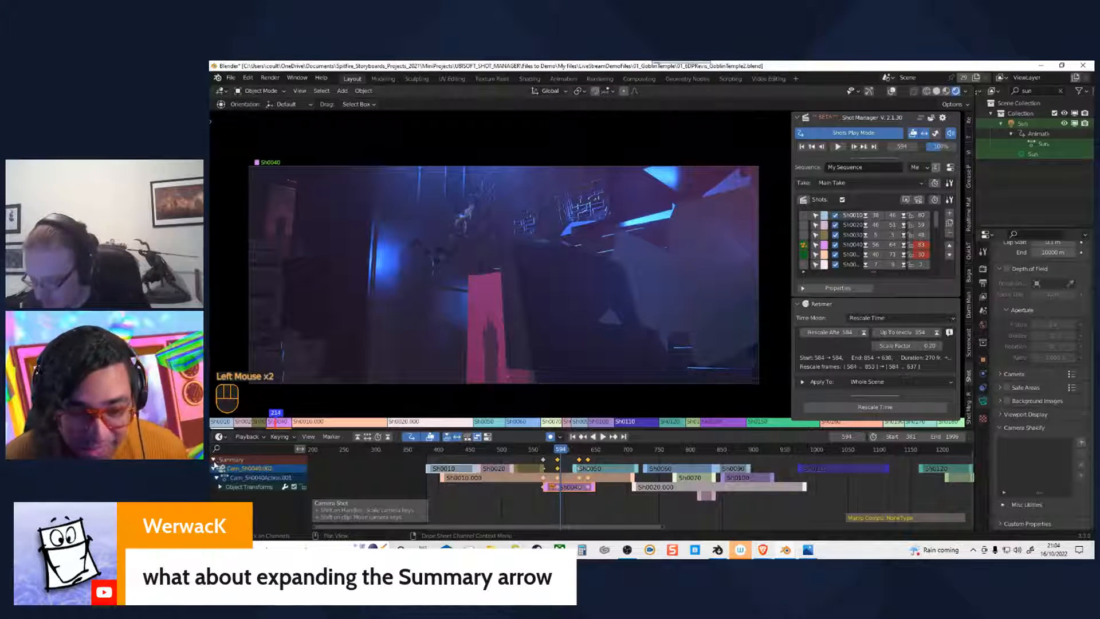
Step: Switch back to the 2d.blend window and expand the Summary channel to show the channels of Cam_Sh0000
{"action": "left_click", "coordinate": [787, 552]}
{"action": "left_click", "coordinate": [885, 507]}
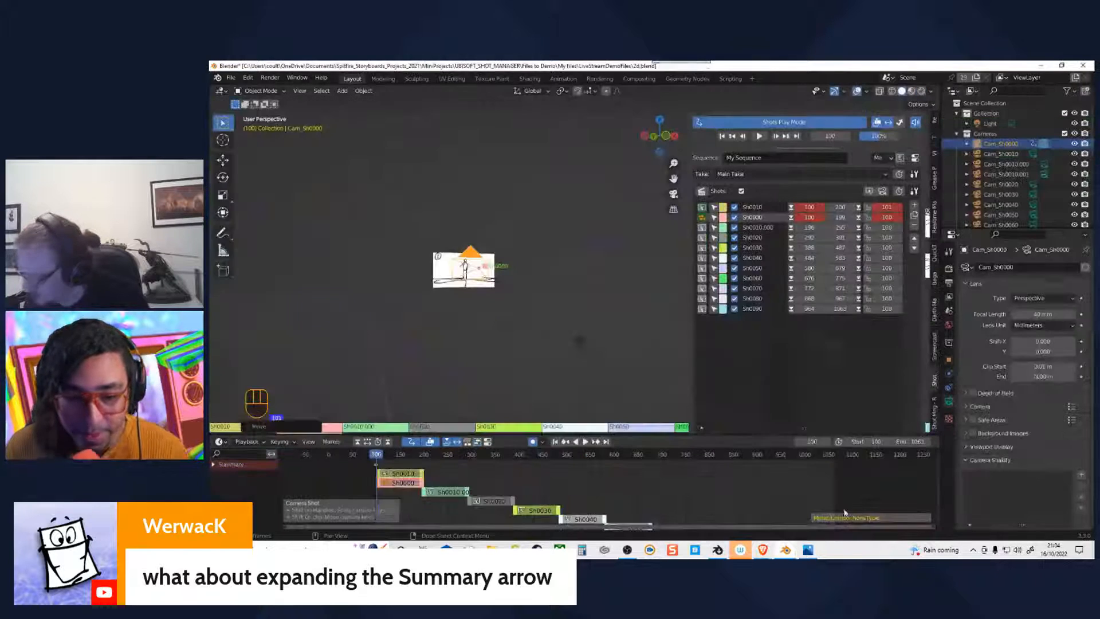
{"action": "left_click", "coordinate": [252, 525]}
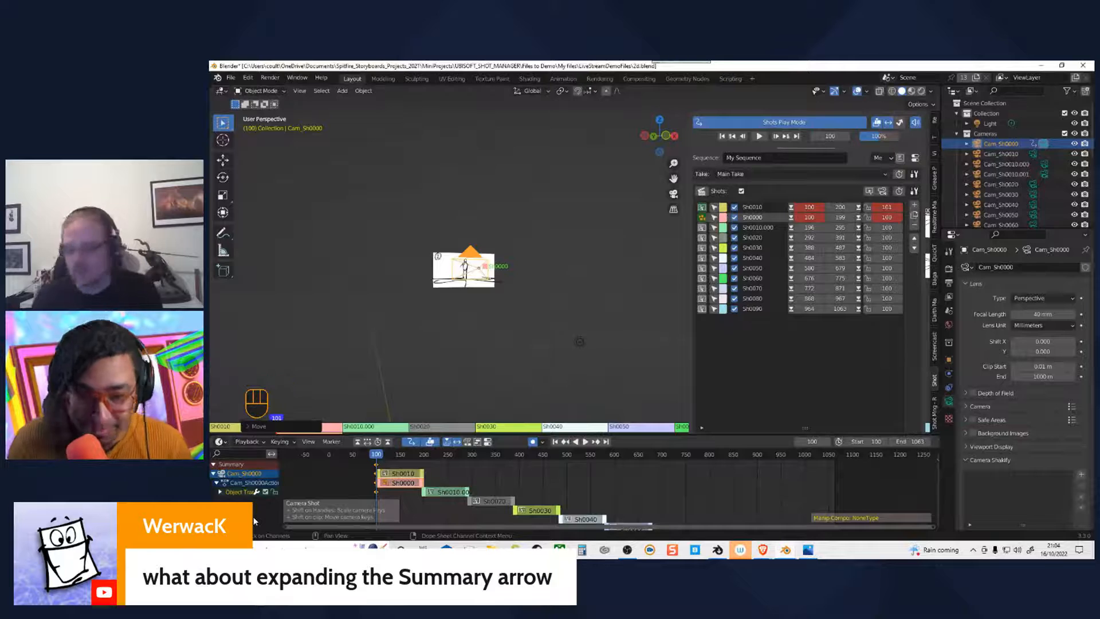
Step: Scrub to frame 130 and try jumping back and forth between the keyframes of the Sh0000 camera
{"action": "left_click_drag", "start_coordinate": [378, 454], "coordinate": [400, 457]}
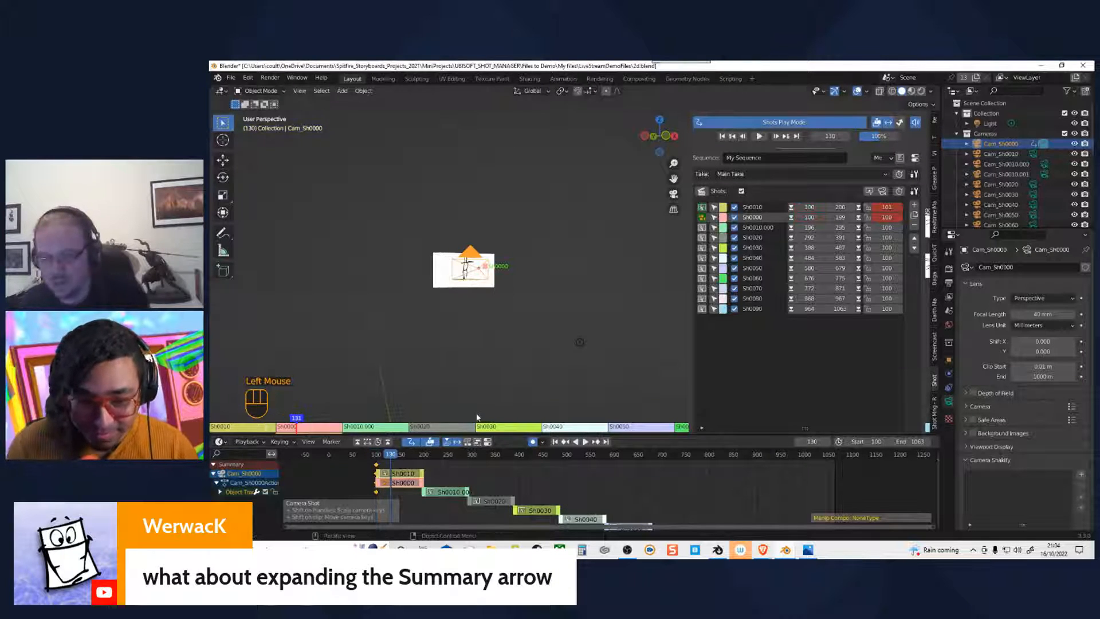
{"action": "key", "text": "Up"}
{"action": "key", "text": "Up"}
{"action": "key", "text": "Down"}
{"action": "key", "text": "Down"}
{"action": "key", "text": "Up"}
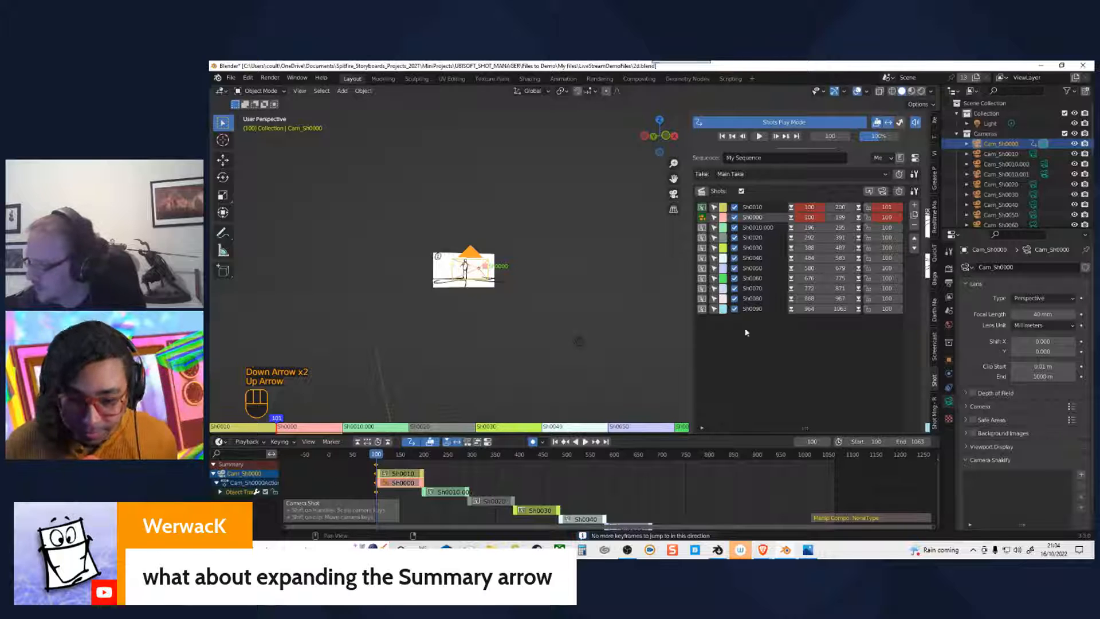
Step: Switch the shots list to the storyboard layout and test jumping between keyframes from there
{"action": "left_click", "coordinate": [702, 191]}
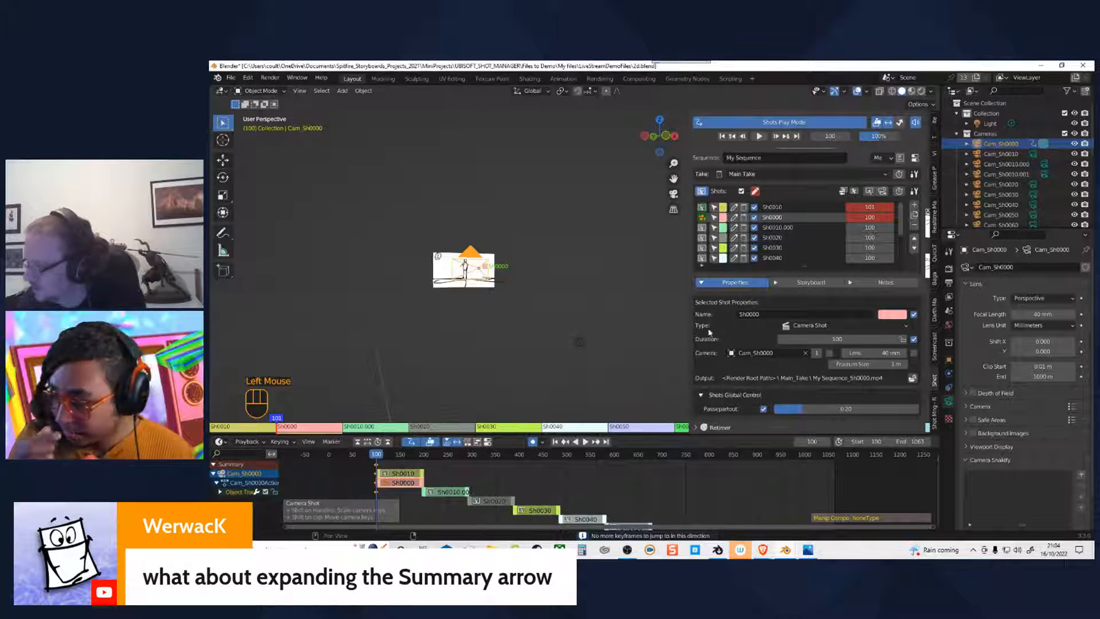
{"action": "key", "text": "Up"}
{"action": "key", "text": "Down"}
{"action": "key", "text": "Down"}
{"action": "key", "text": "Down"}
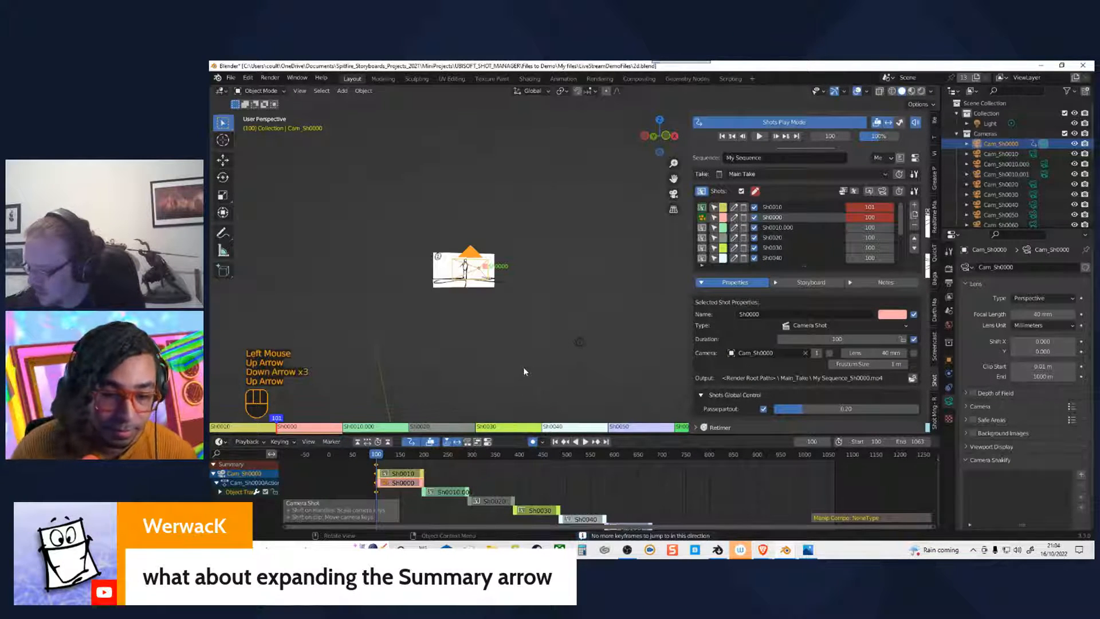
{"action": "key", "text": "Up"}
{"action": "key", "text": "Up"}
{"action": "key", "text": "Up"}
{"action": "key", "text": "Up"}
Step: Advance frame by frame to frame 104, trying to jump to the next keyframe along the way
{"action": "key", "text": "Right"}
{"action": "key", "text": "Up"}
{"action": "key", "text": "Right"}
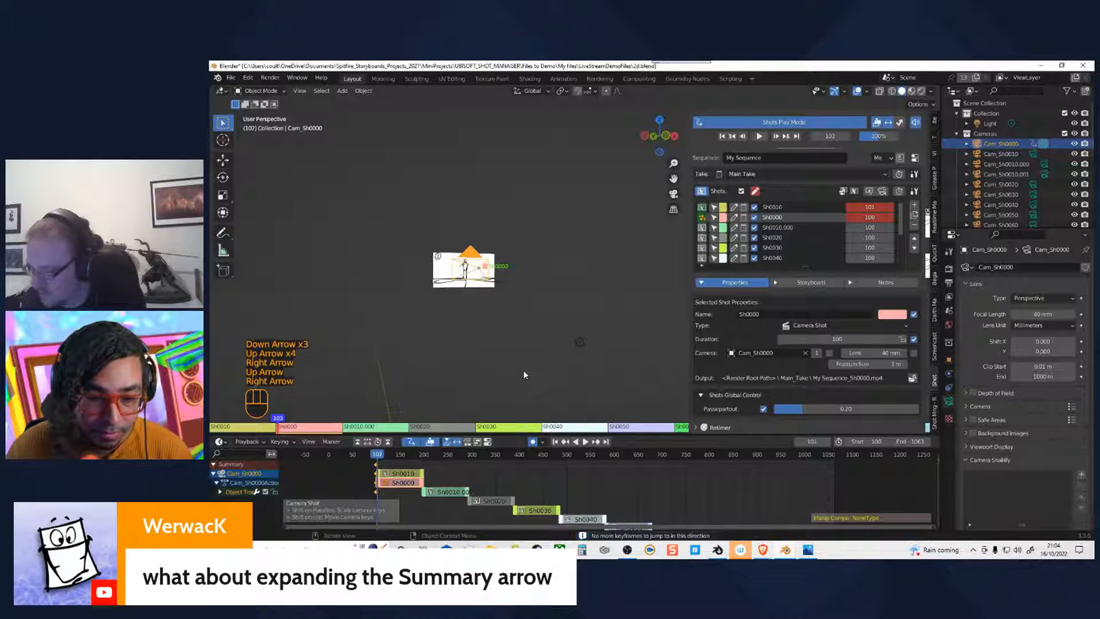
{"action": "key", "text": "Up"}
{"action": "key", "text": "Right"}
{"action": "key", "text": "Right"}
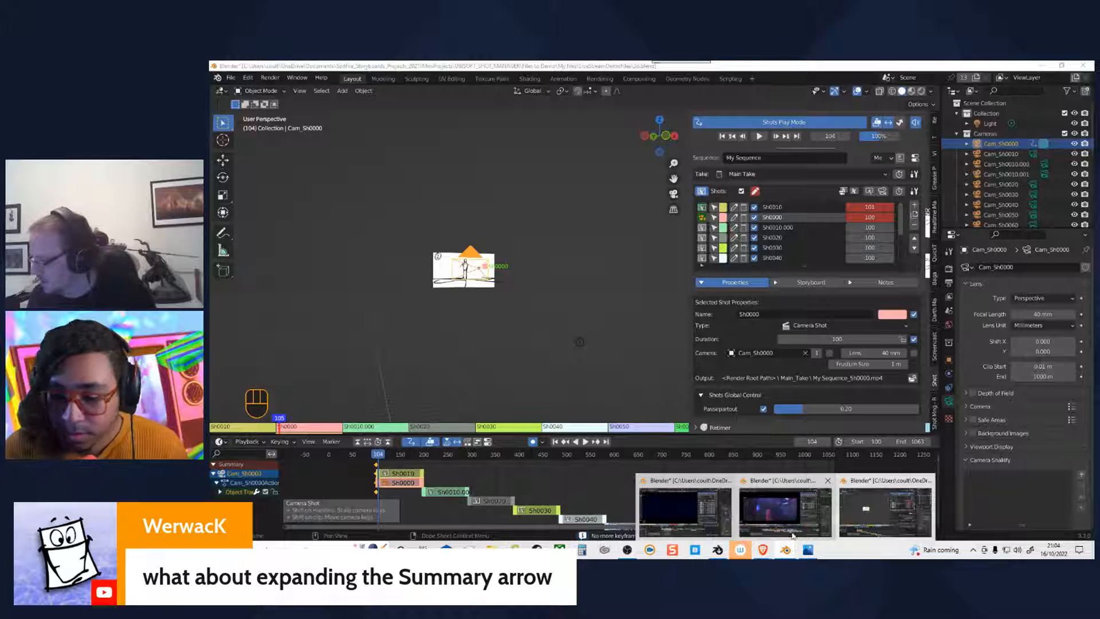
Step: Switch to the Goblin Temple window and show the Shot Manager render settings in a slightly wider sidebar
{"action": "left_click", "coordinate": [793, 534]}
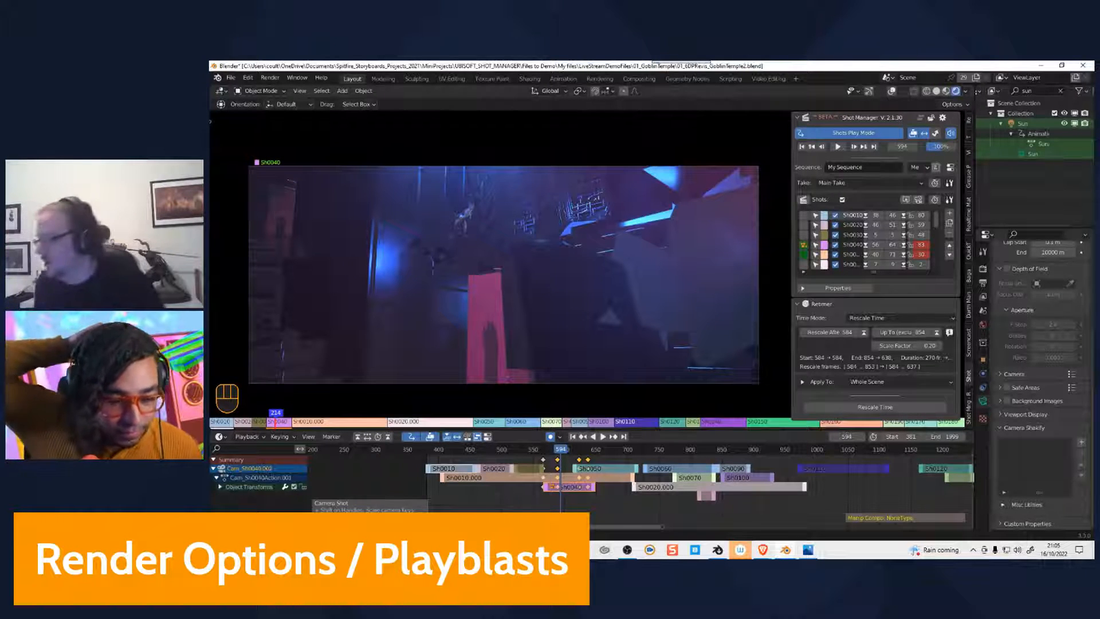
{"action": "mouse_move", "coordinate": [937, 221]}
{"action": "left_mouse_down"}
{"action": "mouse_move", "coordinate": [936, 258]}
{"action": "mouse_move", "coordinate": [940, 217]}
{"action": "left_mouse_up"}
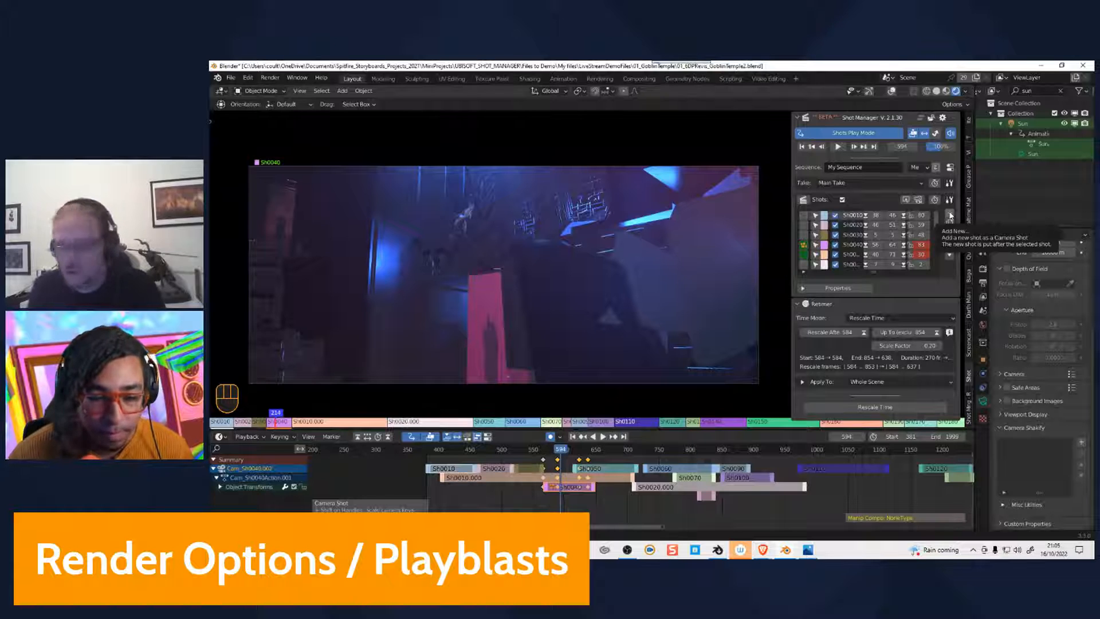
{"action": "left_click", "coordinate": [968, 403]}
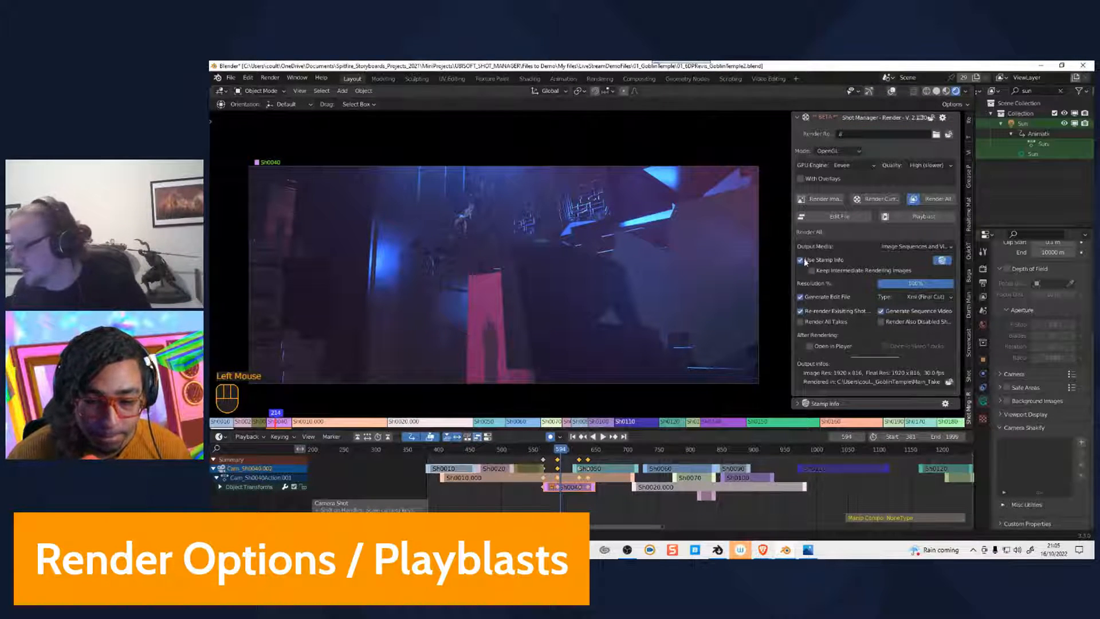
{"action": "left_click_drag", "start_coordinate": [791, 238], "coordinate": [767, 239]}
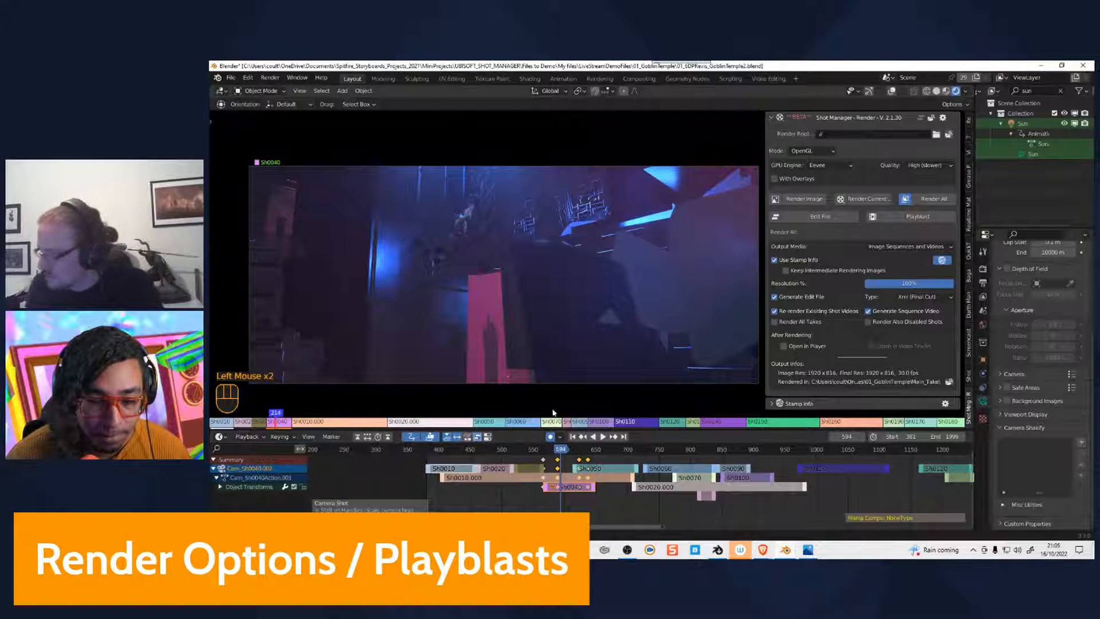
{"action": "left_click", "coordinate": [969, 376]}
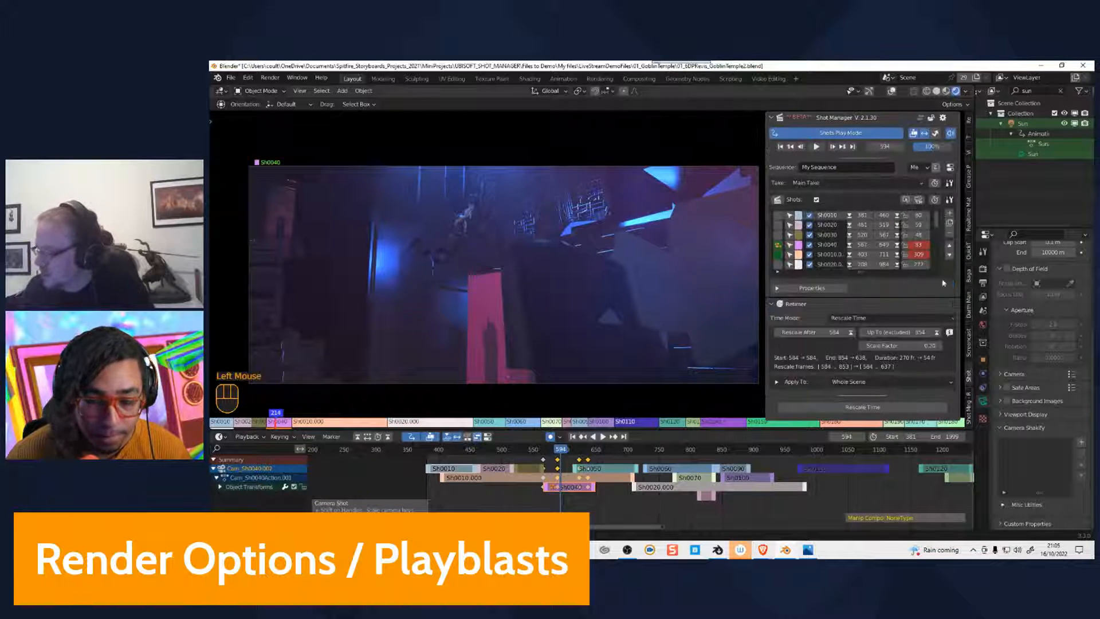
{"action": "left_click", "coordinate": [969, 411]}
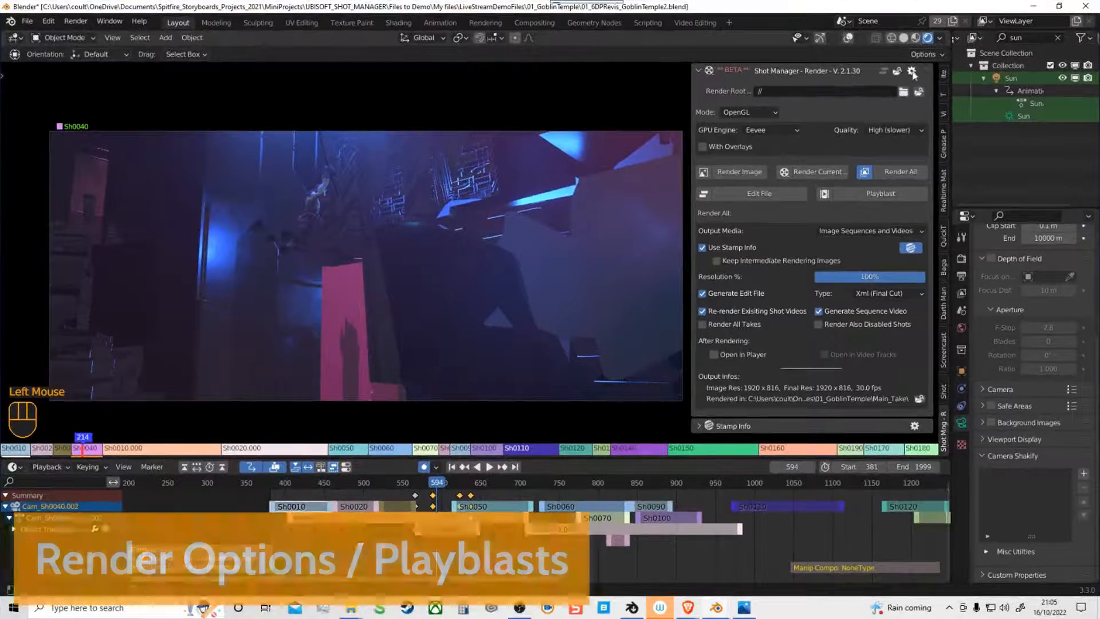
{"action": "left_click", "coordinate": [912, 71]}
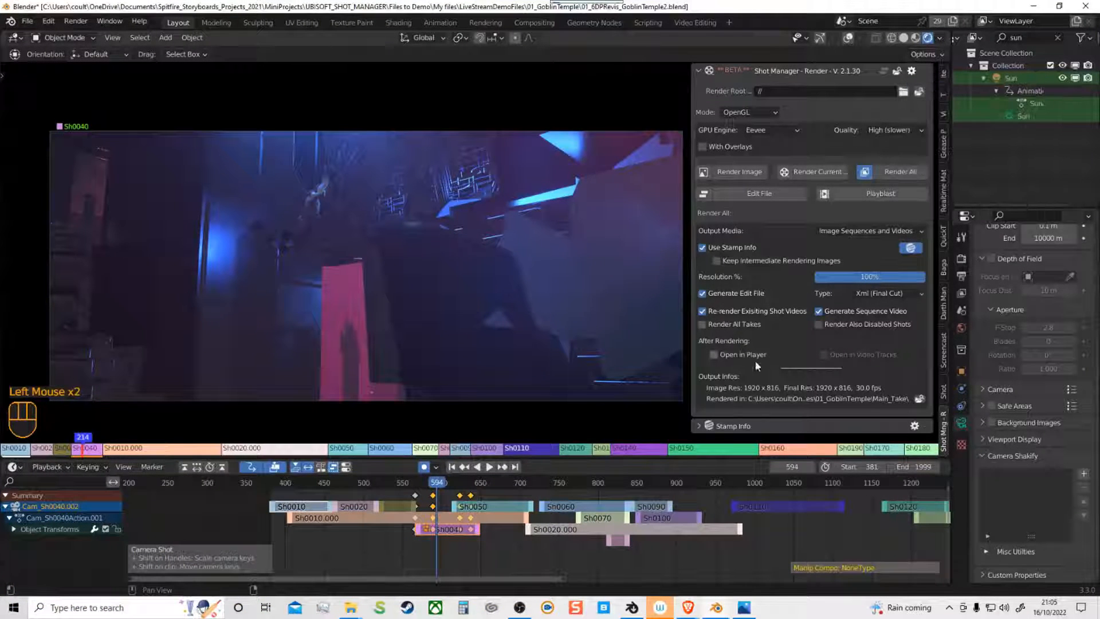
Step: Review the GPU engine and quality options of the OpenGL render mode, keeping Eevee and High (slower)
{"action": "left_click", "coordinate": [759, 133]}
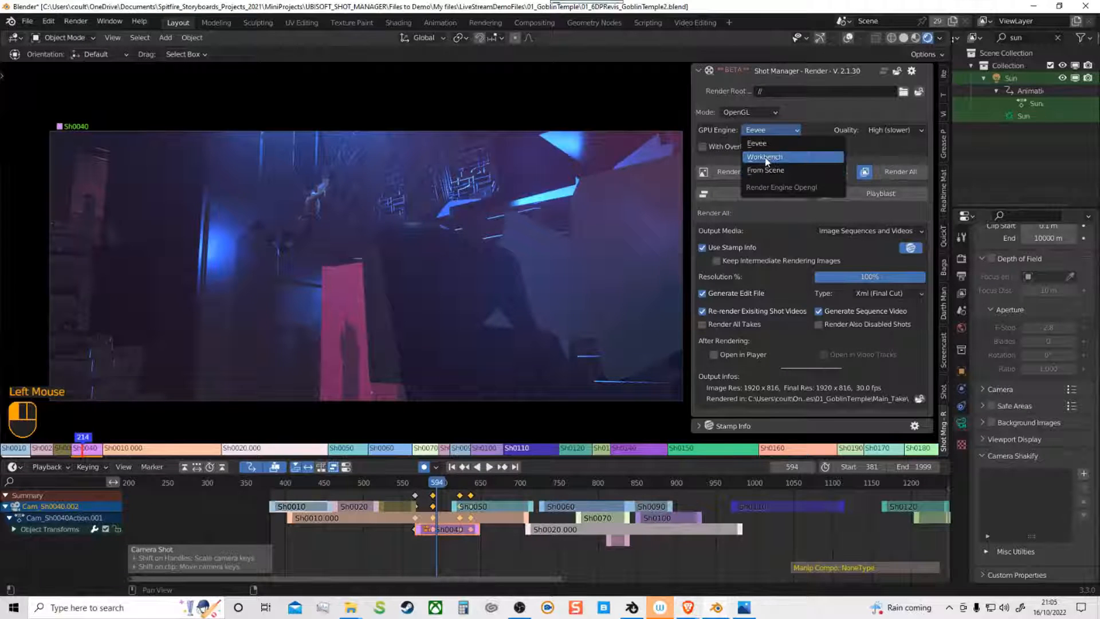
{"action": "left_click", "coordinate": [761, 144]}
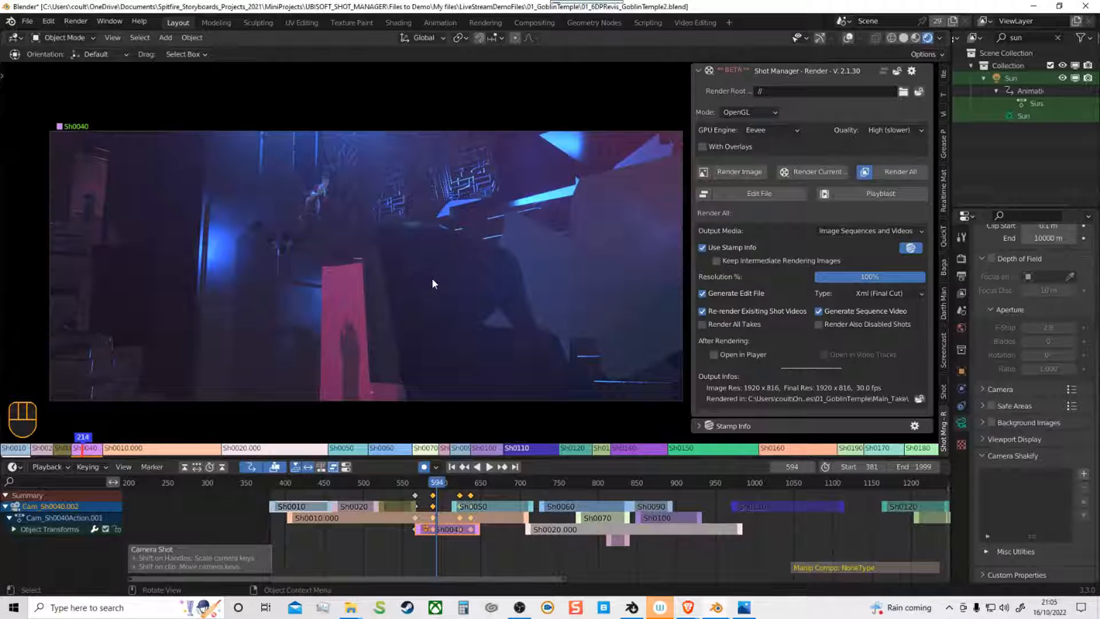
{"action": "left_click", "coordinate": [917, 129]}
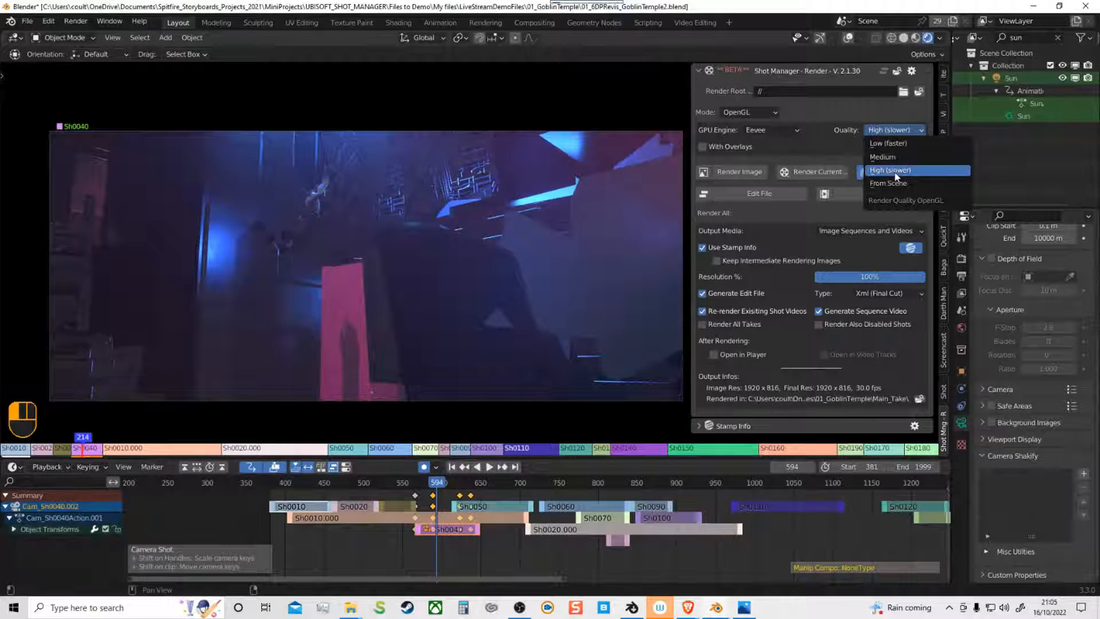
{"action": "left_click", "coordinate": [839, 146]}
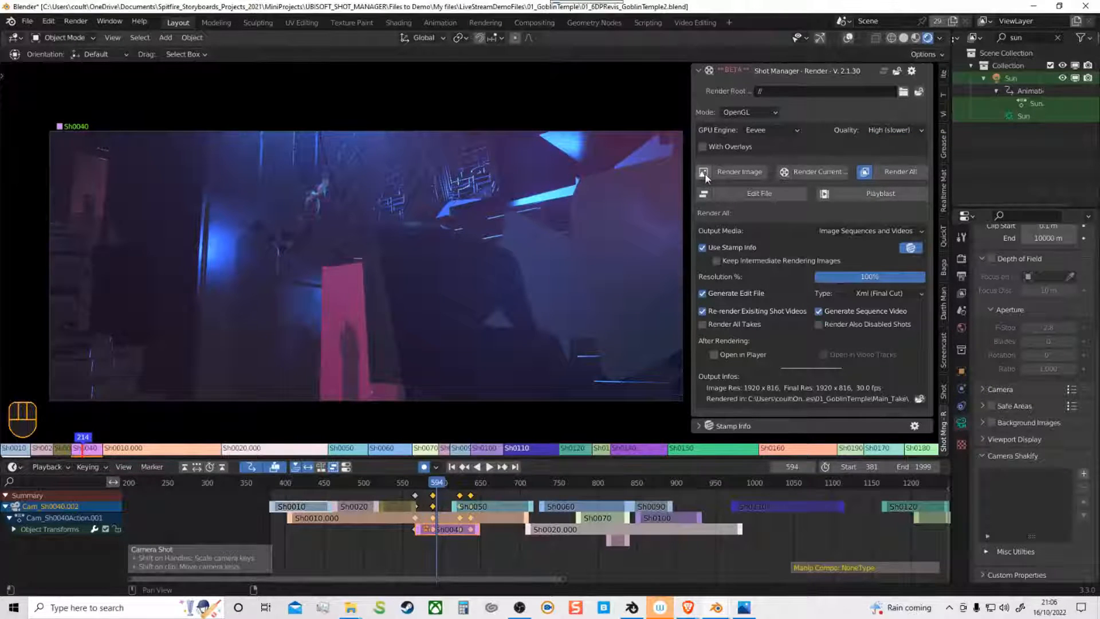
Step: Look through the settings for rendering the current shot, rendering all shots, and generating the edit file
{"action": "left_click", "coordinate": [787, 176]}
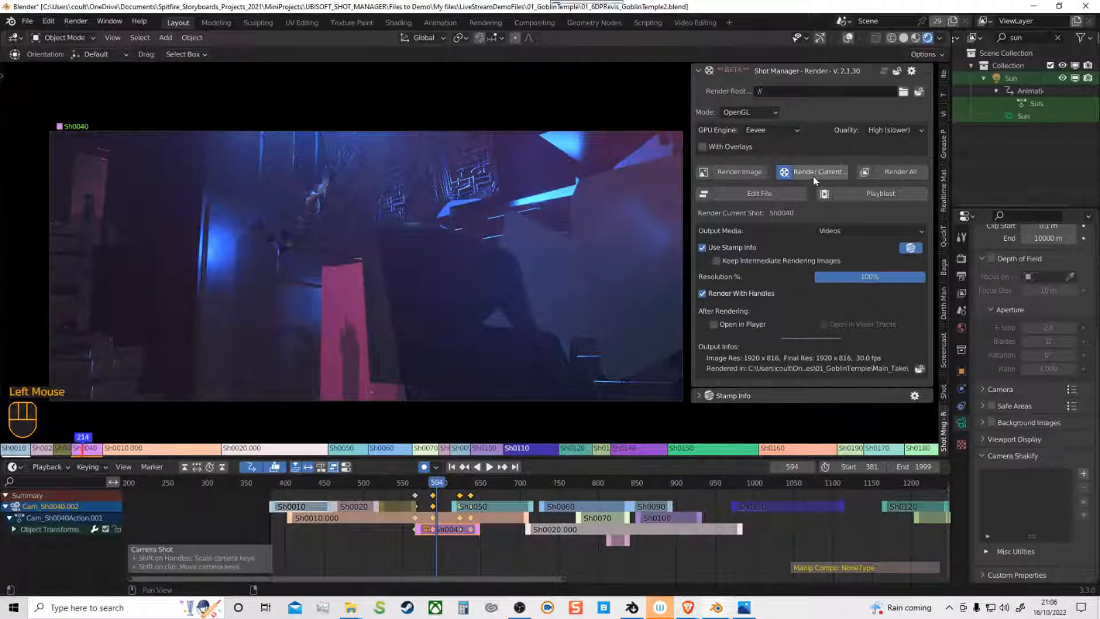
{"action": "left_click", "coordinate": [867, 174]}
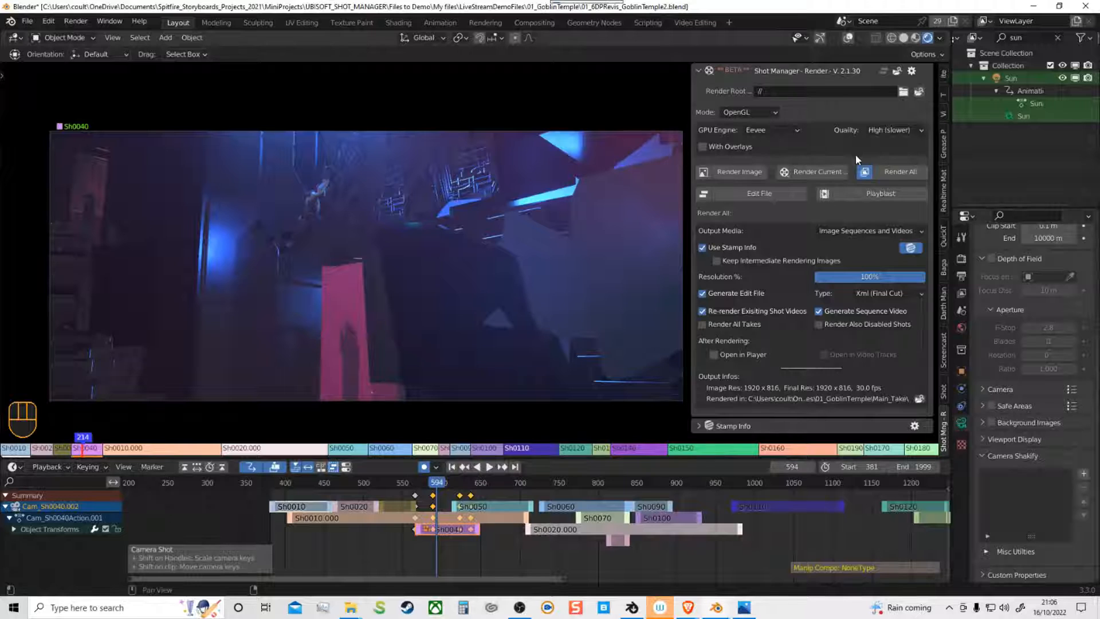
{"action": "left_click", "coordinate": [704, 196]}
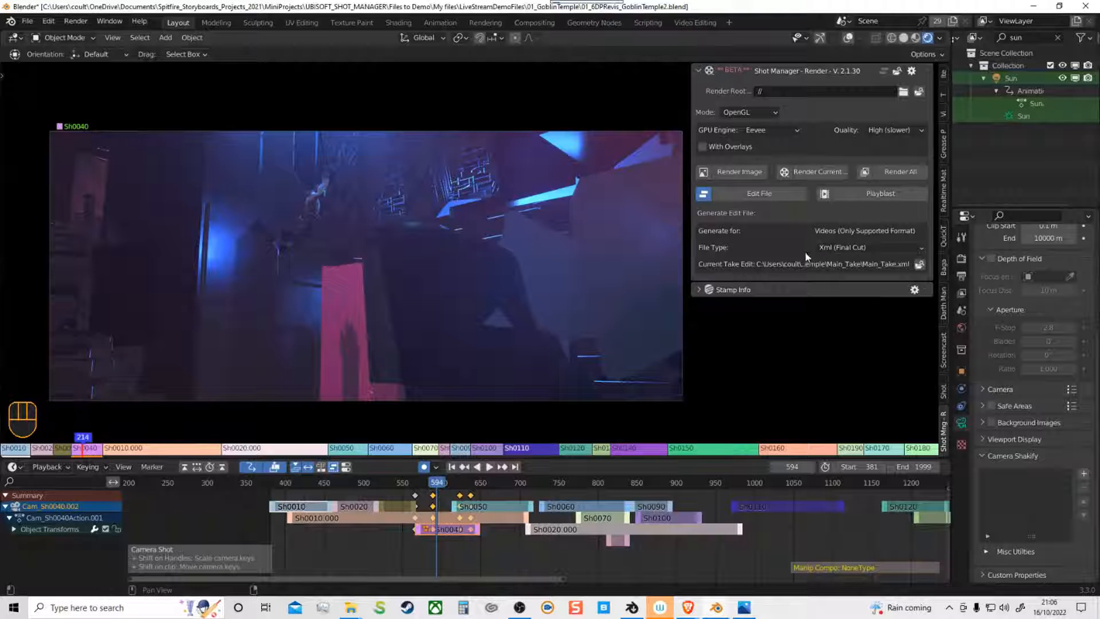
Step: Show the Playblast settings and turn Use Stamp Info off and back on
{"action": "left_click", "coordinate": [828, 196]}
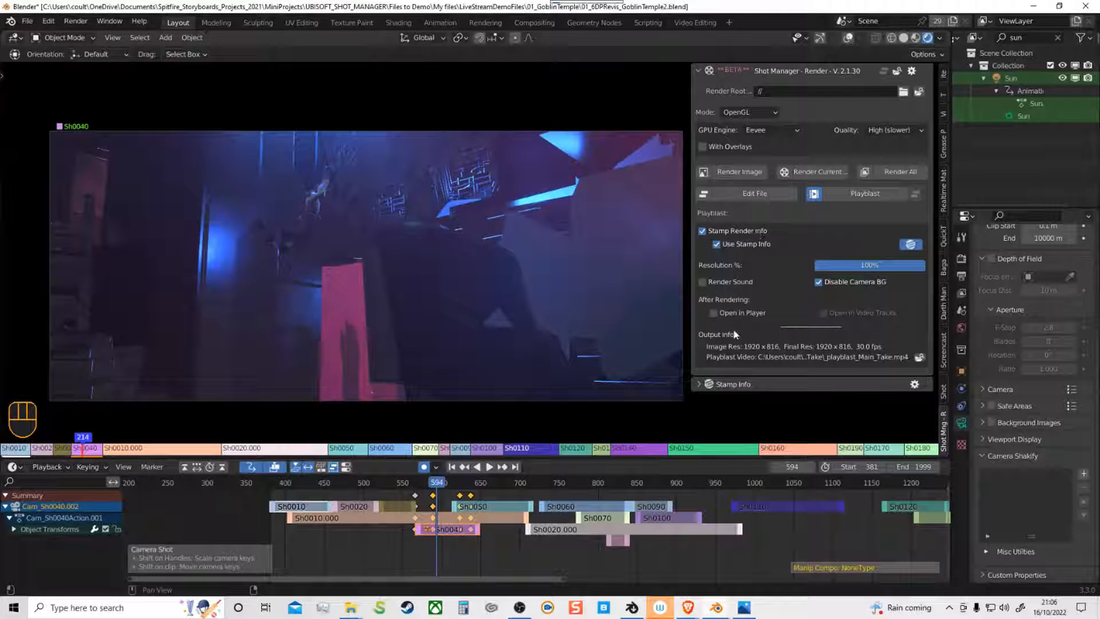
{"action": "left_click", "coordinate": [717, 245]}
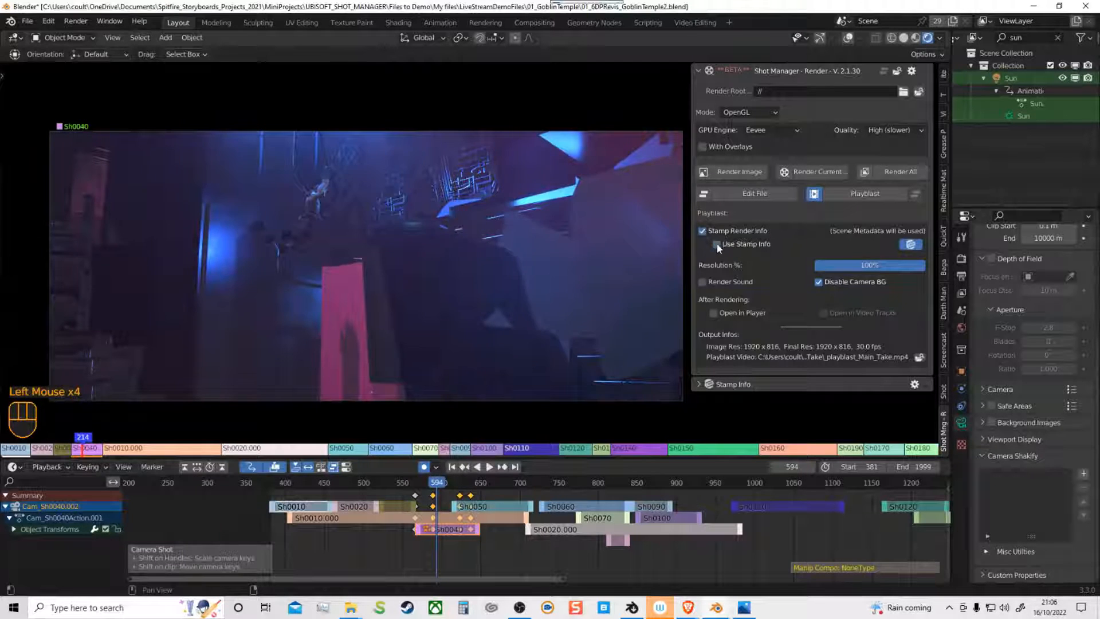
{"action": "left_click", "coordinate": [717, 245]}
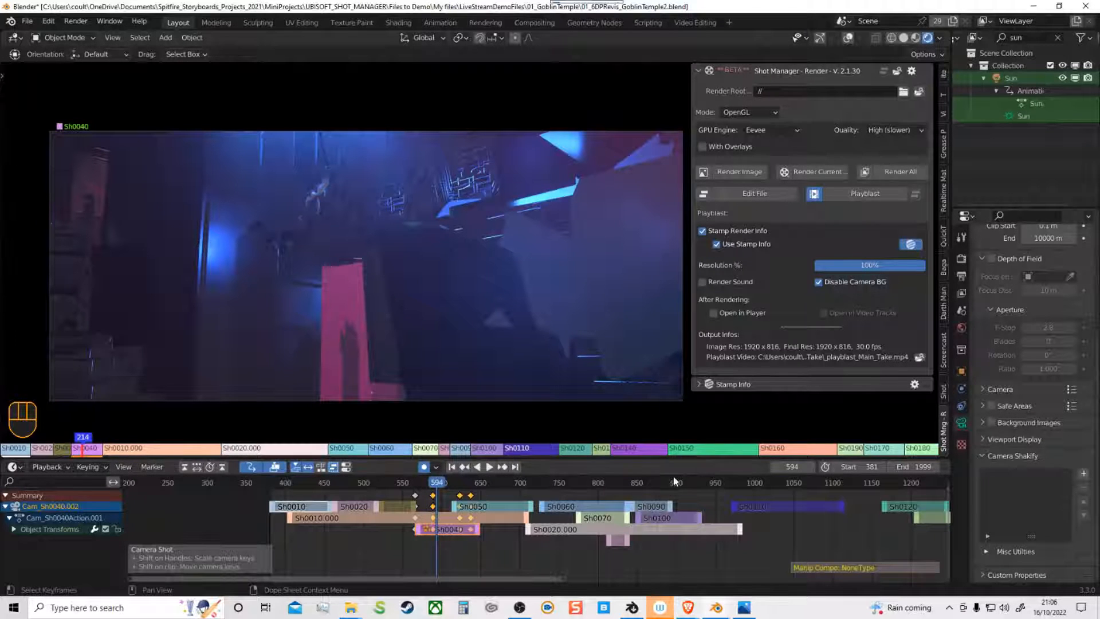
Step: Look over the rendered shot folders and videos in the full-size Main_Take folder window, and return to Blender
{"action": "left_click", "coordinate": [350, 612]}
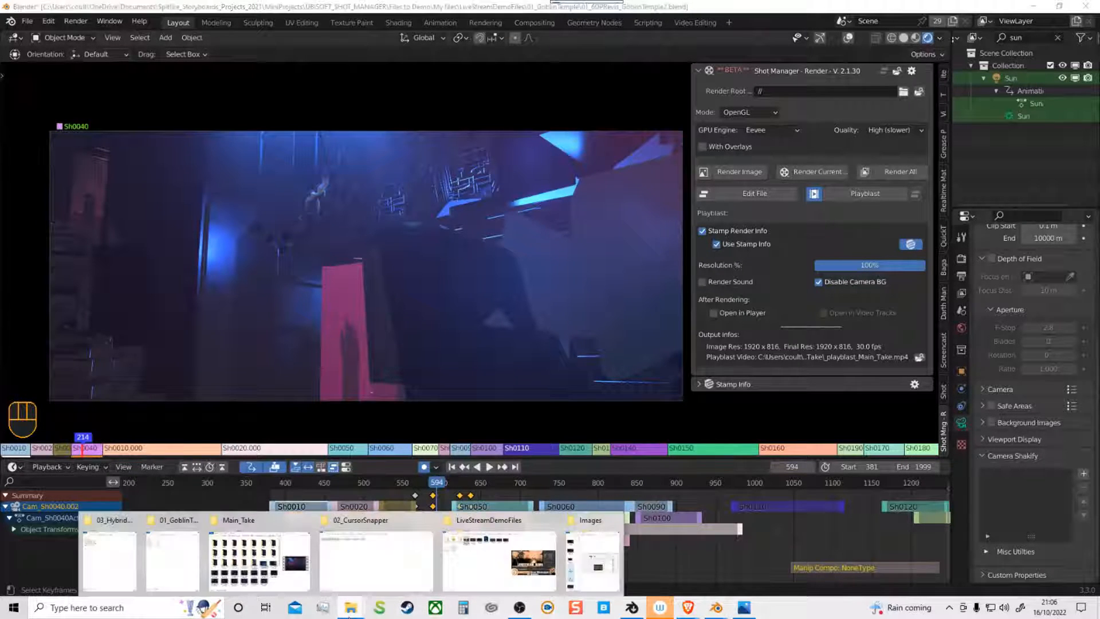
{"action": "left_click", "coordinate": [268, 564]}
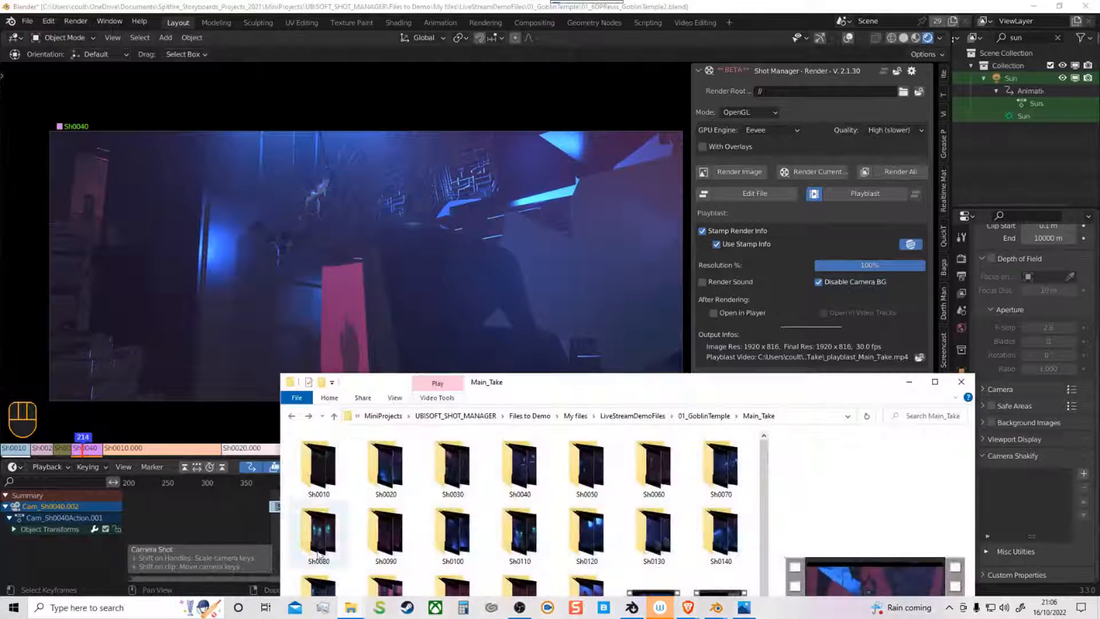
{"action": "left_click", "coordinate": [933, 383]}
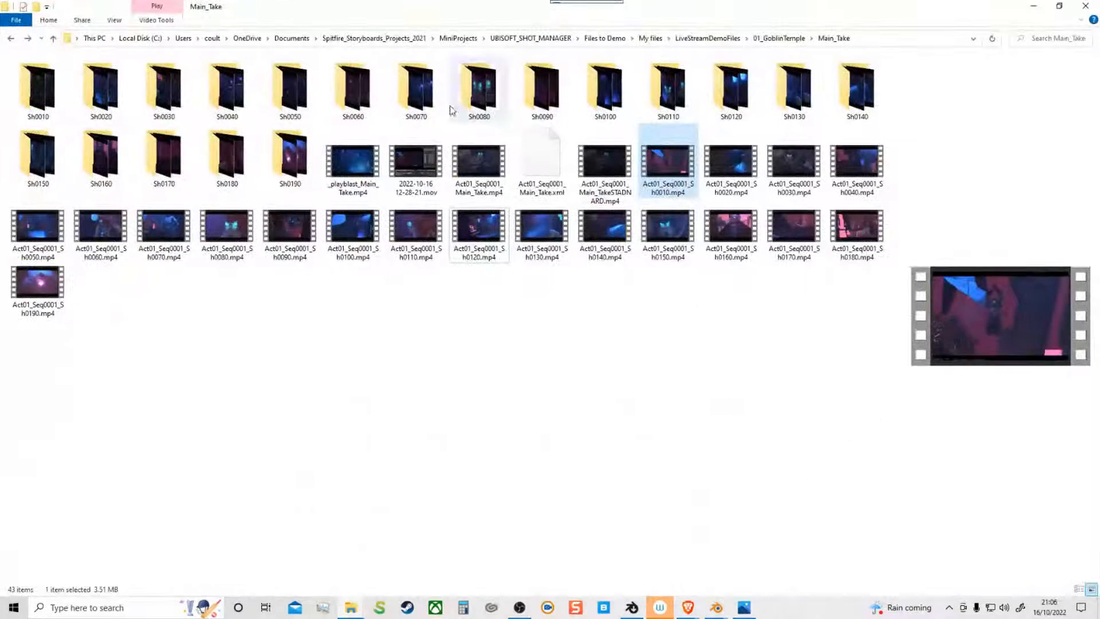
{"action": "left_click", "coordinate": [1034, 6]}
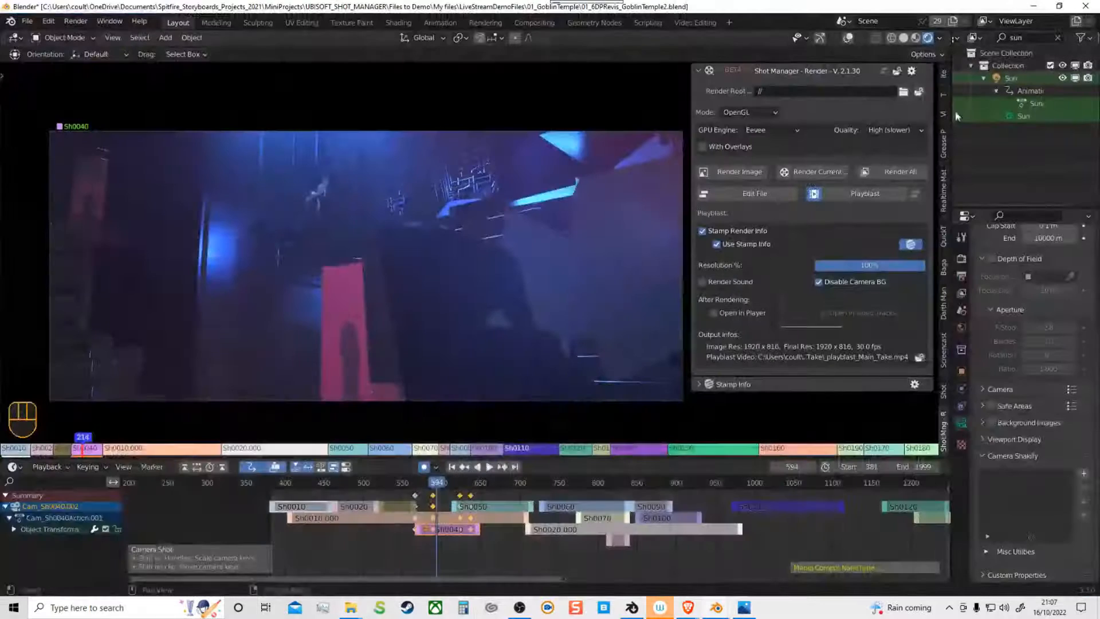
Step: Show the Render All settings and enable Use Project Settings for GoblinTemple, switching Use Handles on and back off
{"action": "left_click", "coordinate": [866, 174]}
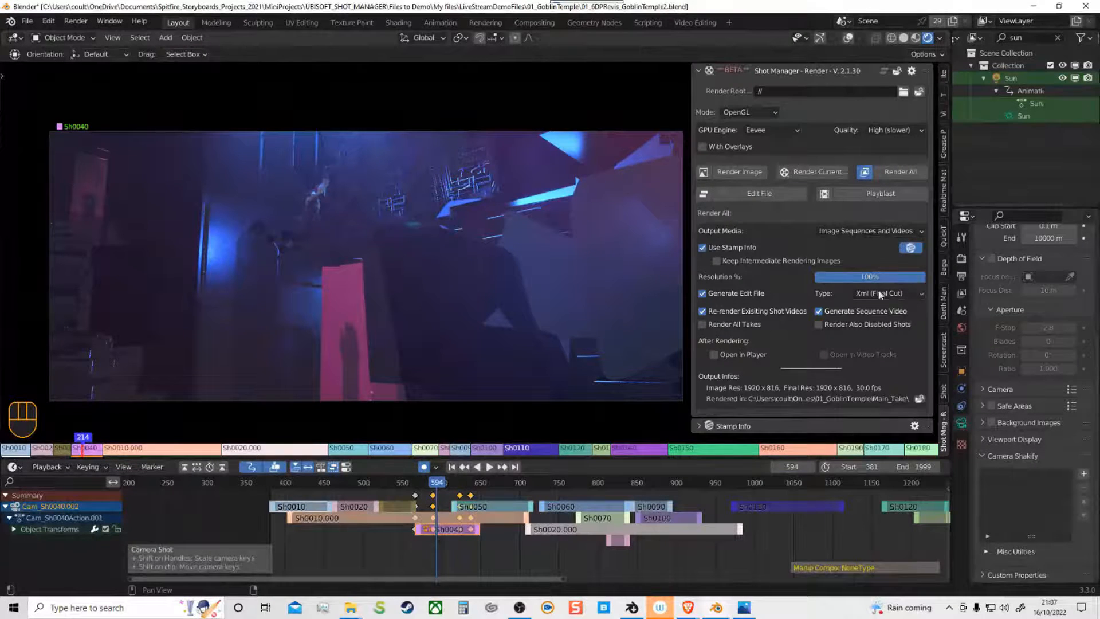
{"action": "left_click", "coordinate": [912, 70]}
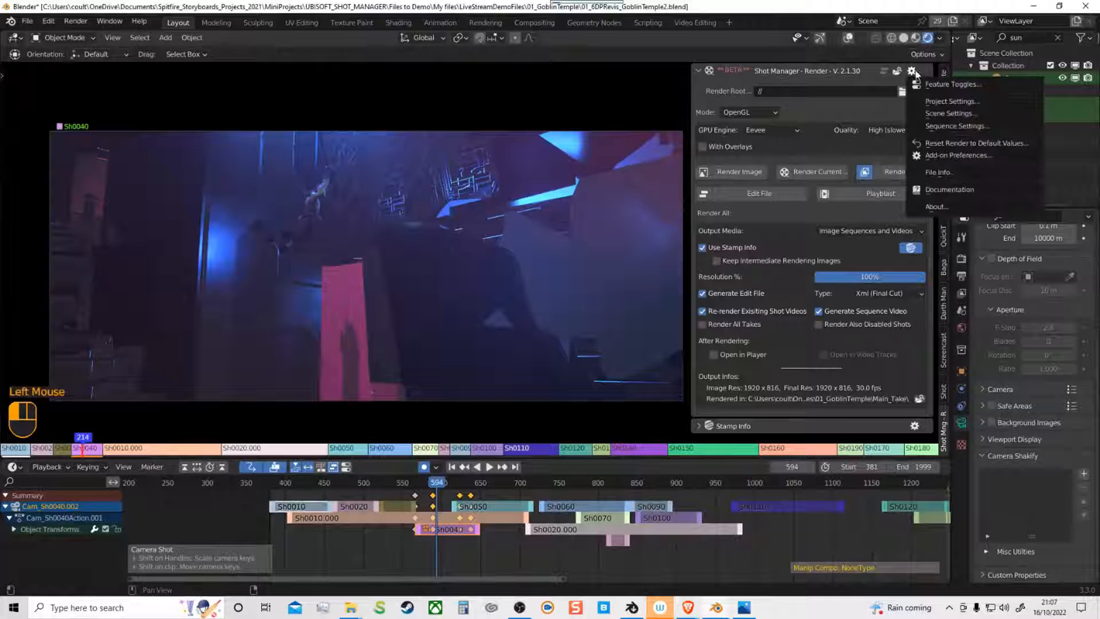
{"action": "left_click", "coordinate": [939, 101]}
{"action": "left_click", "coordinate": [800, 139]}
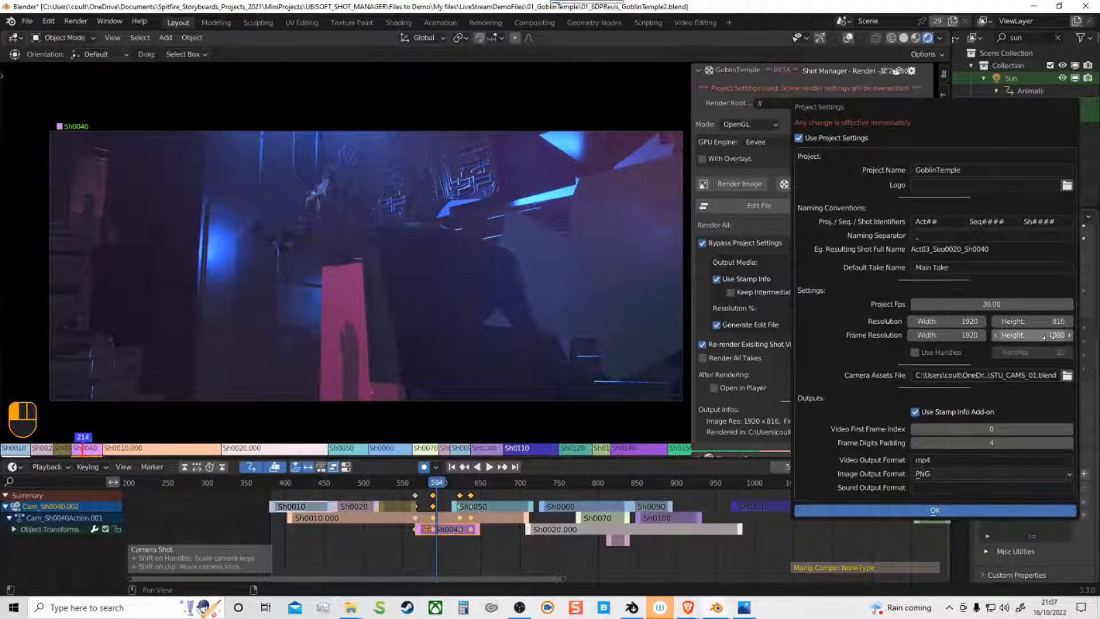
{"action": "left_click", "coordinate": [916, 354]}
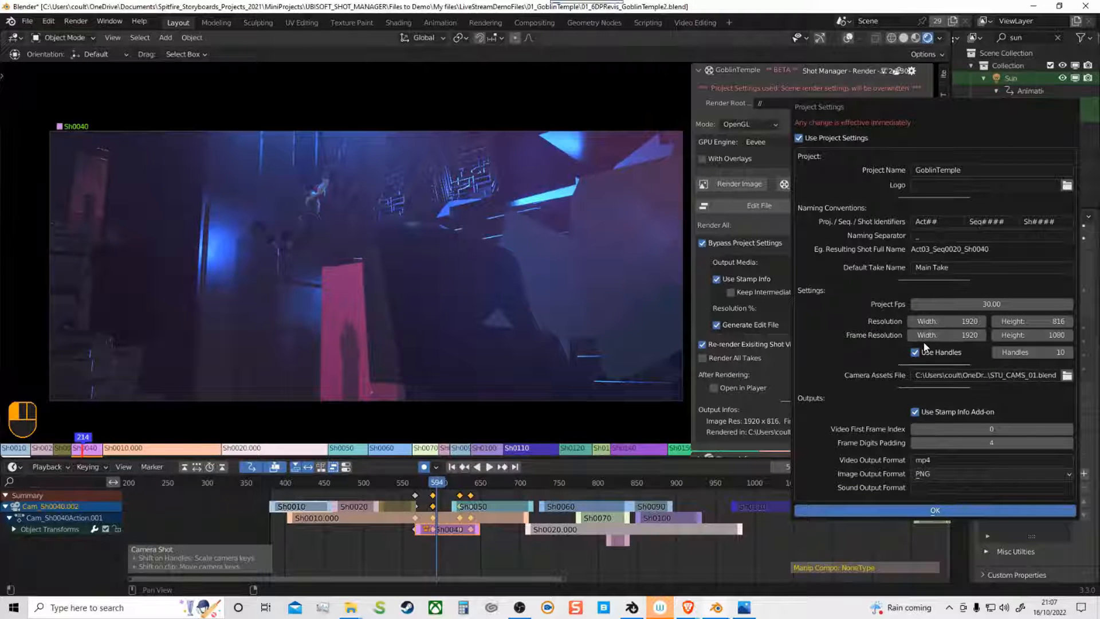
{"action": "left_click", "coordinate": [915, 353]}
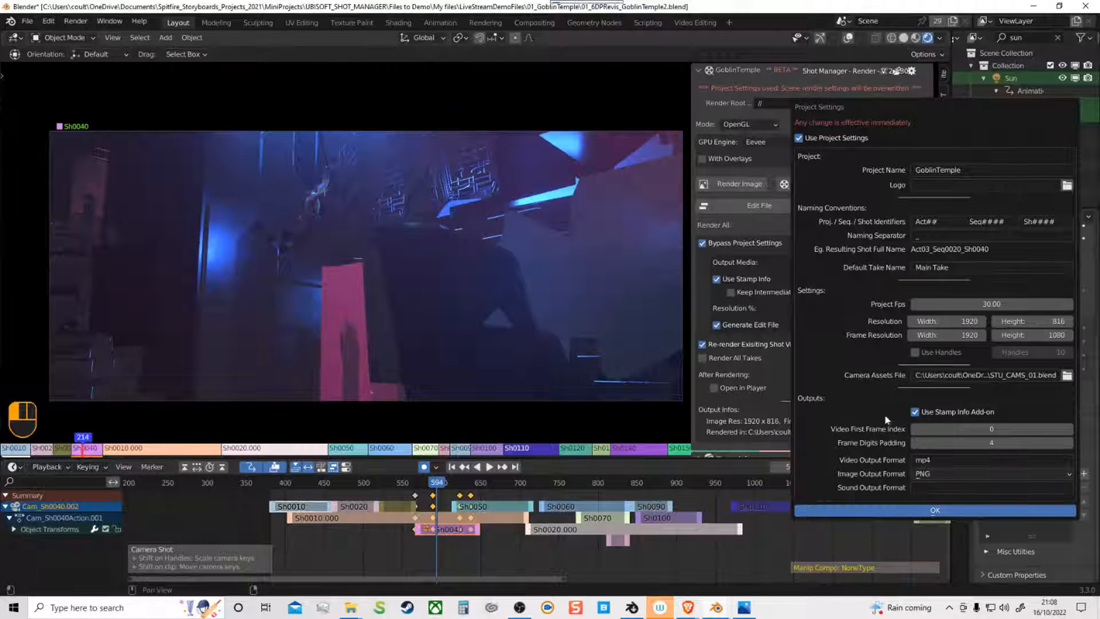
{"action": "left_click", "coordinate": [936, 512]}
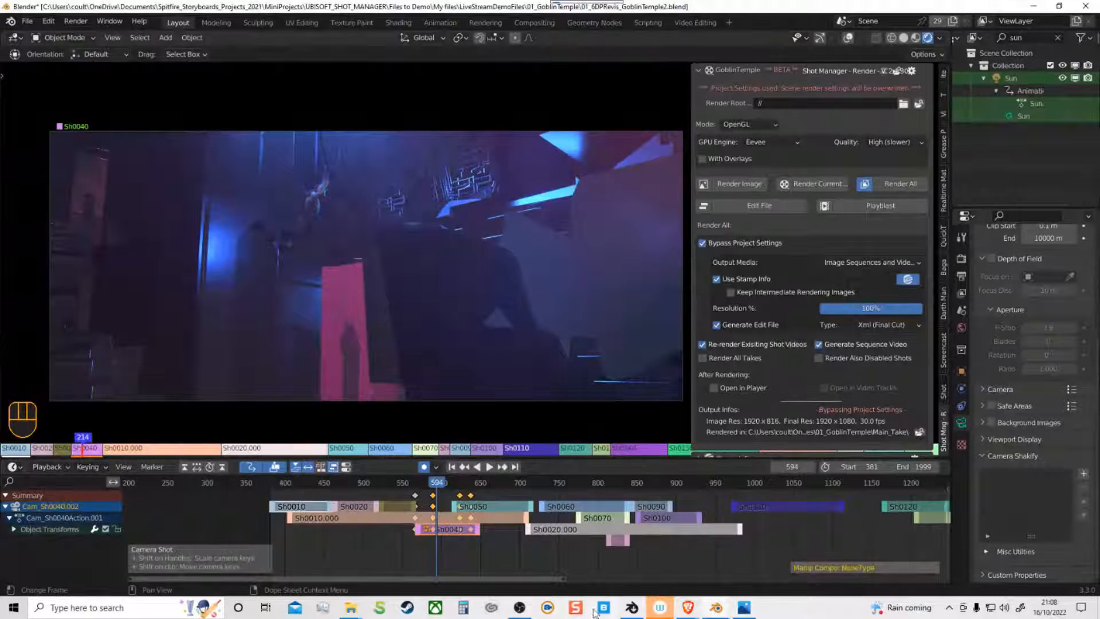
Step: View the rendered PNG image sequence in the Sh0010 folder of Main_Take
{"action": "mouse_move", "coordinate": [351, 612]}
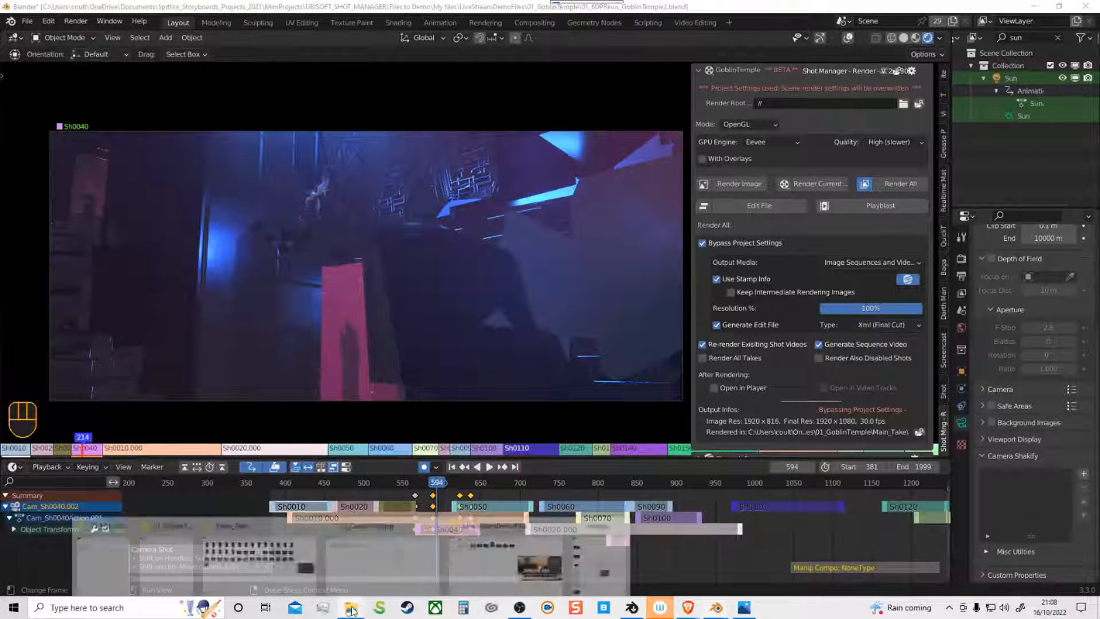
{"action": "left_click", "coordinate": [261, 559]}
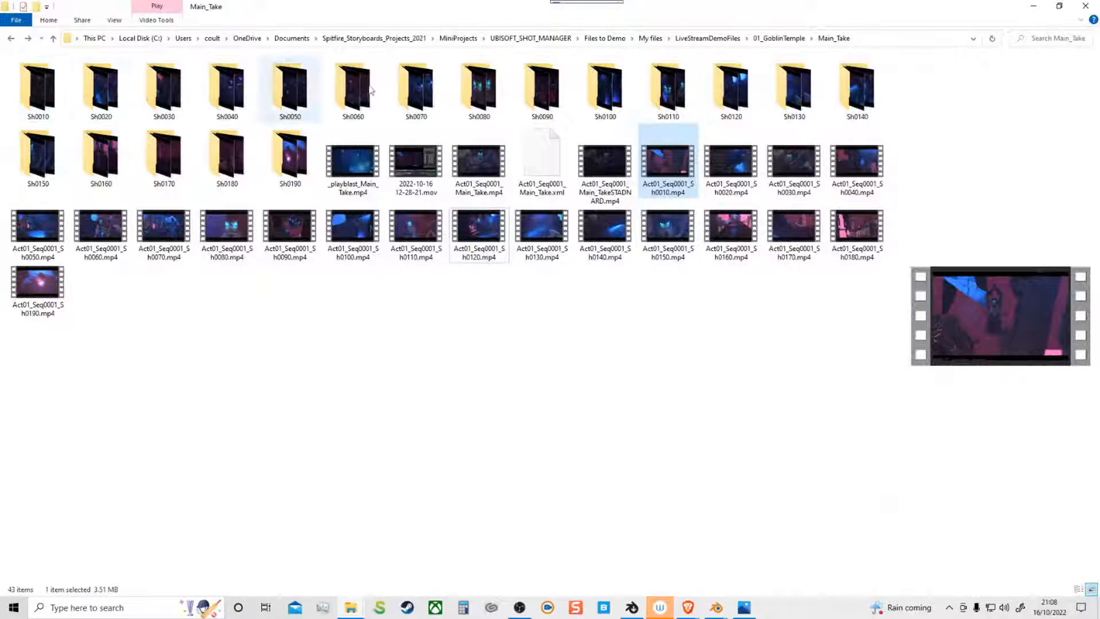
{"action": "left_click", "coordinate": [46, 105]}
{"action": "double_click", "coordinate": [46, 104]}
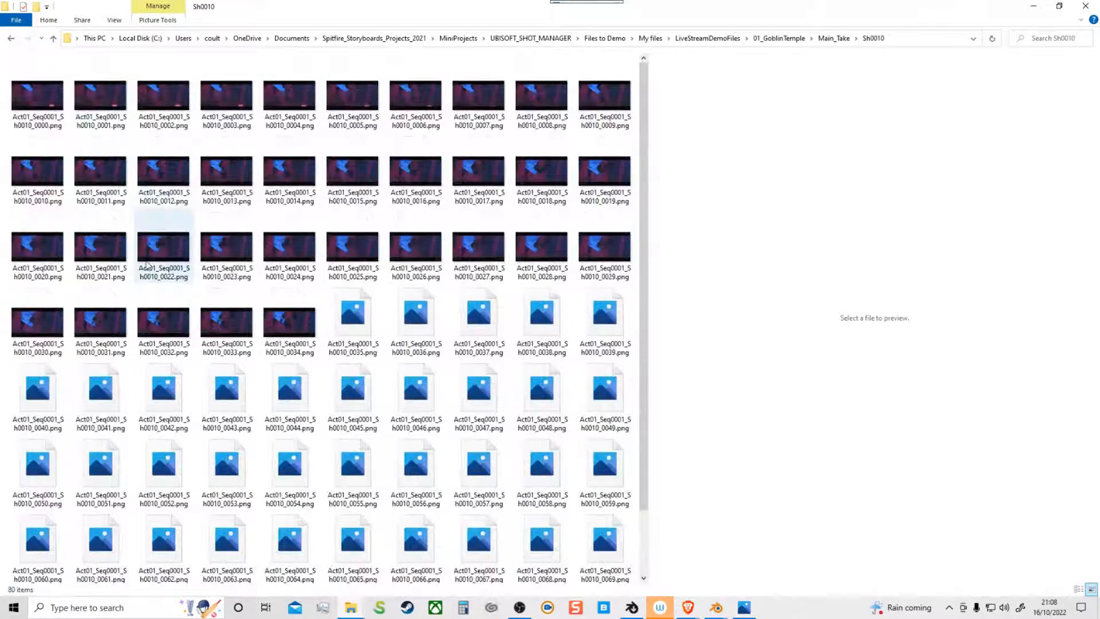
Step: Return to the Goblin Temple scene in Blender and review the Render All output media options, keeping Image Sequences and Videos
{"action": "mouse_move", "coordinate": [717, 607]}
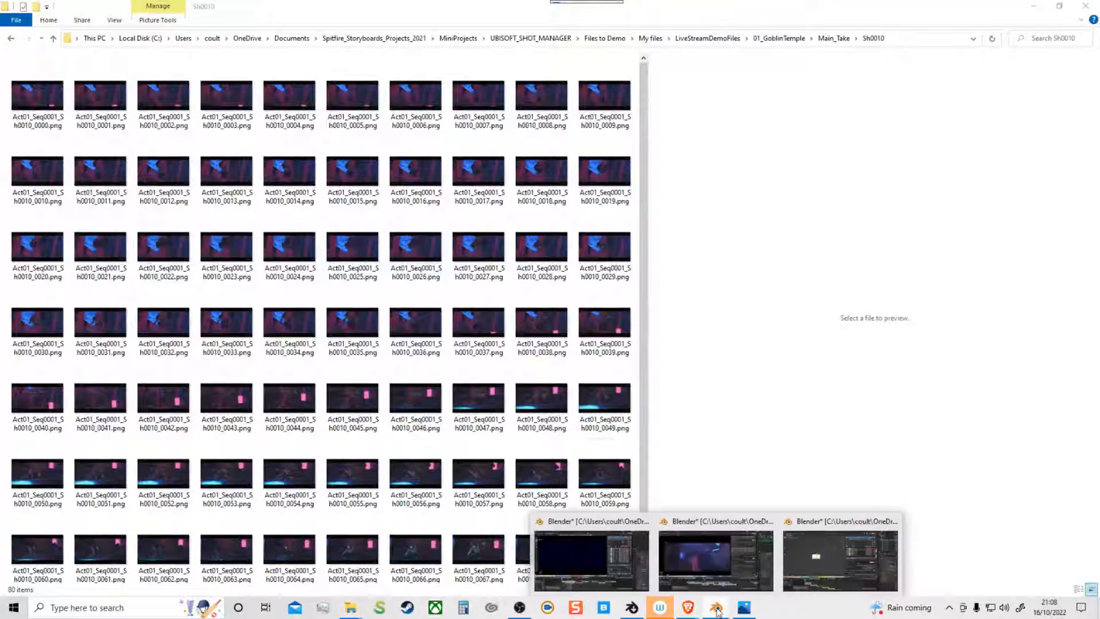
{"action": "left_click", "coordinate": [711, 567]}
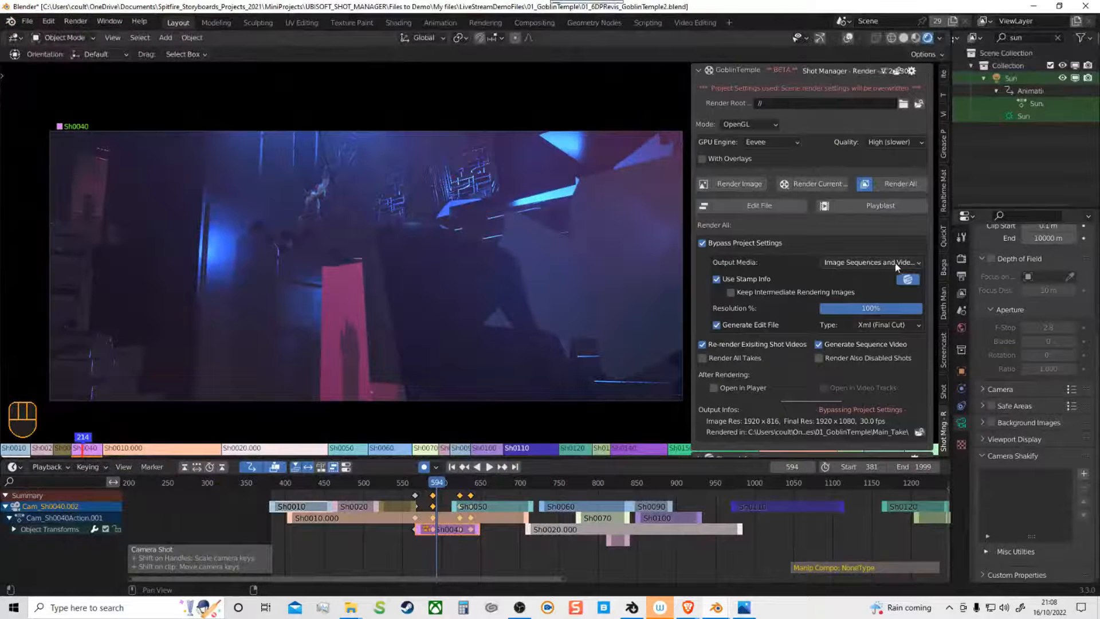
{"action": "left_click", "coordinate": [915, 260]}
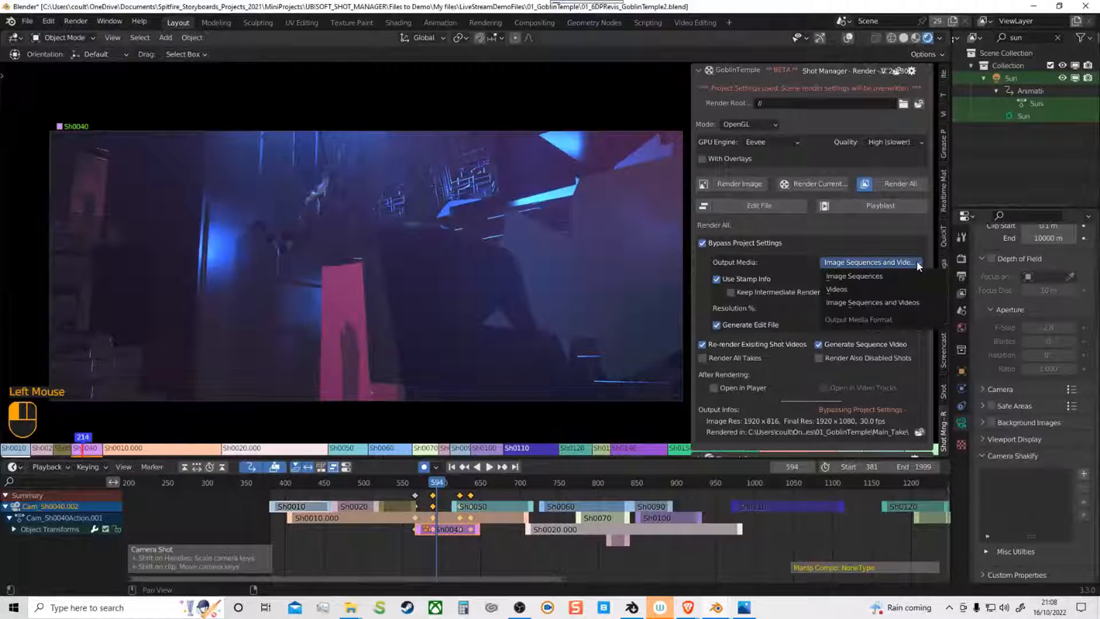
{"action": "left_click", "coordinate": [856, 307]}
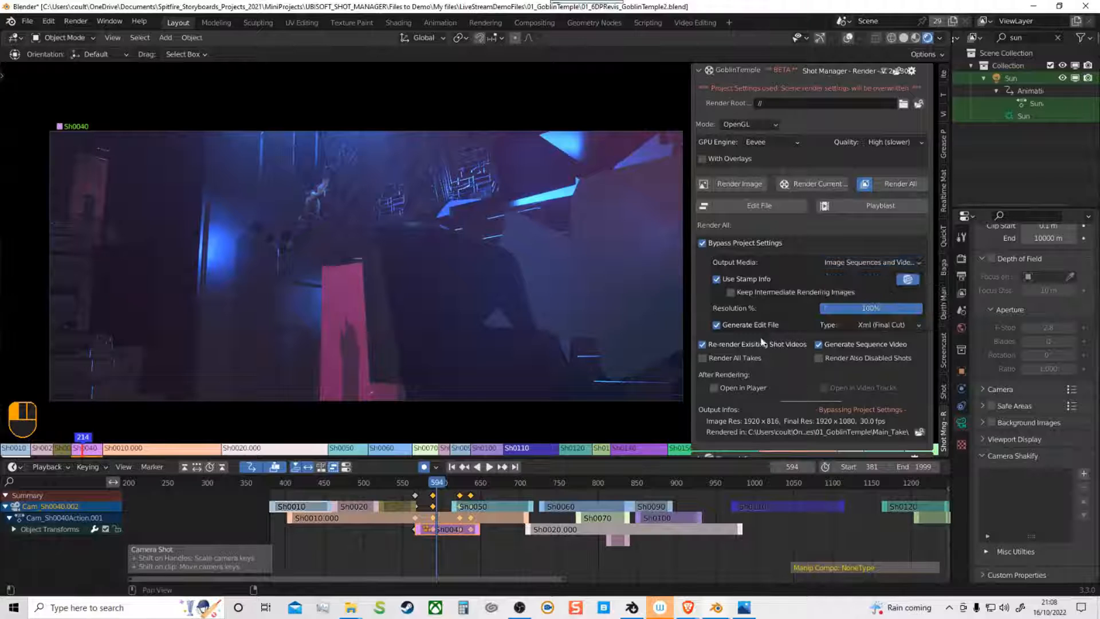
{"action": "left_click", "coordinate": [794, 315]}
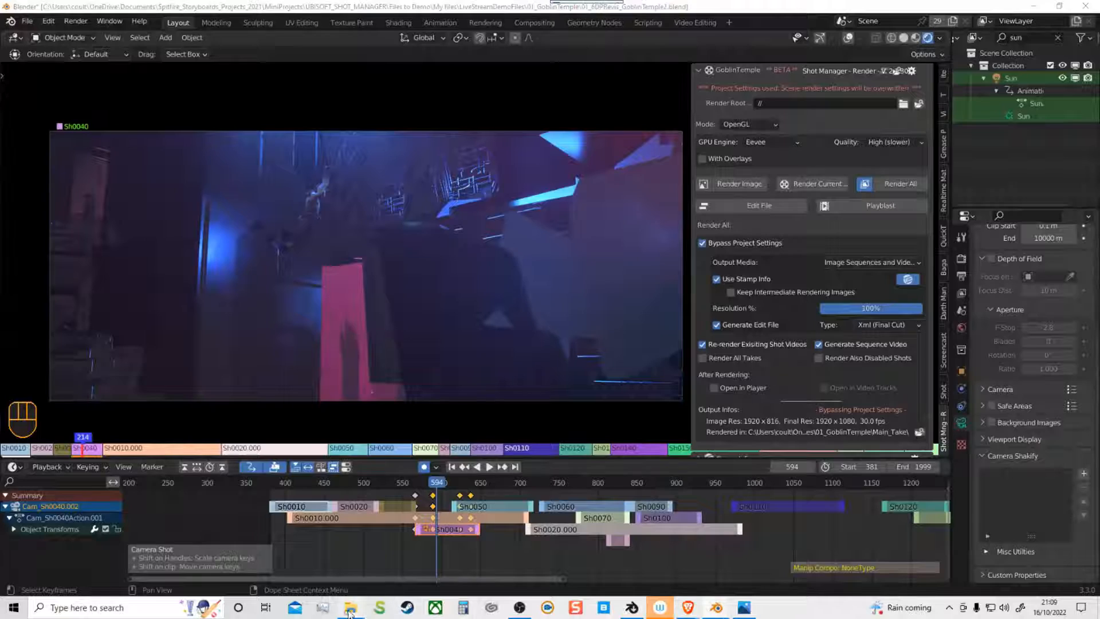
Step: Examine the stamped information on the rendered Sh0010 frames, opening frame 0012 in the image viewer and stepping forward to frame 0037
{"action": "mouse_move", "coordinate": [350, 608]}
{"action": "left_click", "coordinate": [187, 526]}
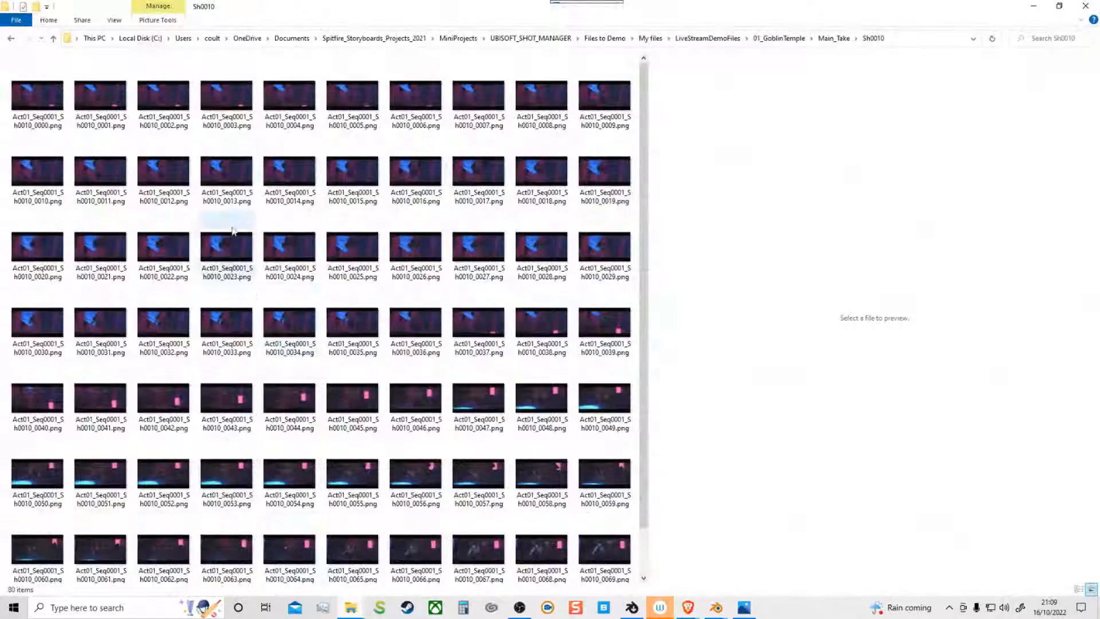
{"action": "left_click", "coordinate": [165, 181]}
{"action": "double_click", "coordinate": [165, 181]}
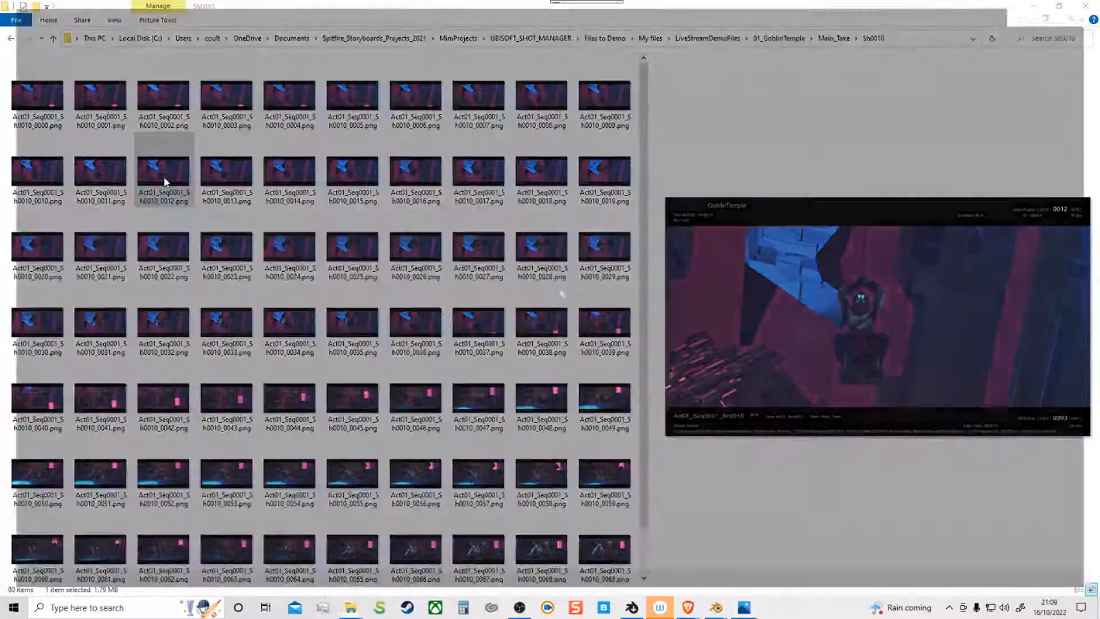
{"action": "scroll", "coordinate": [209, 487], "scroll_direction": "down", "scroll_amount": 6}
{"action": "scroll", "coordinate": [207, 491], "scroll_direction": "down", "scroll_amount": 12}
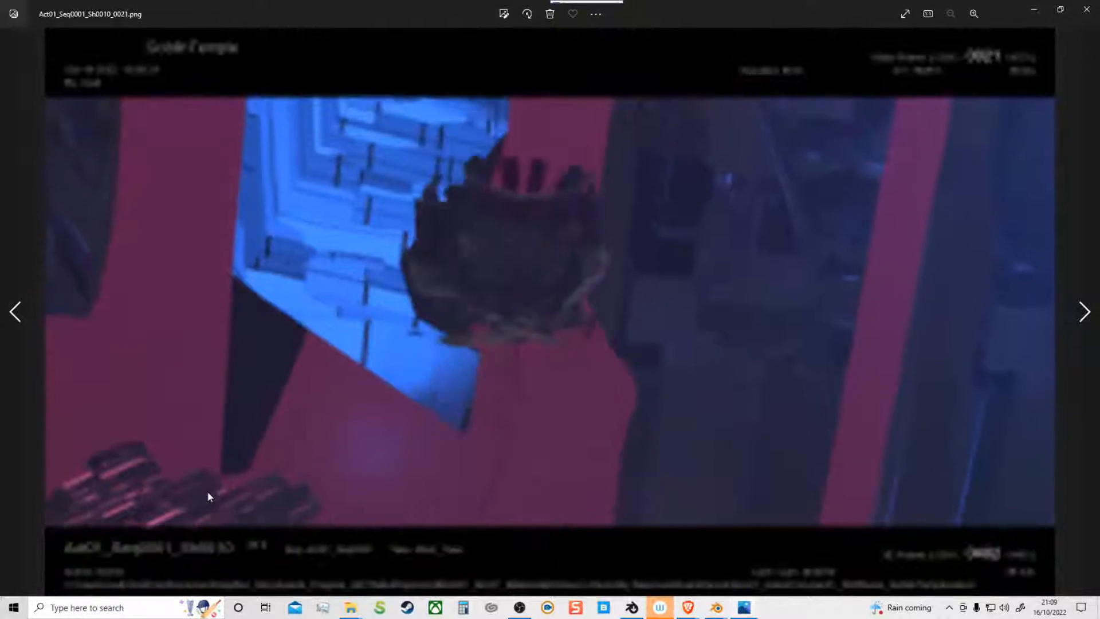
{"action": "key", "text": "Right"}
{"action": "key", "text": "Right"}
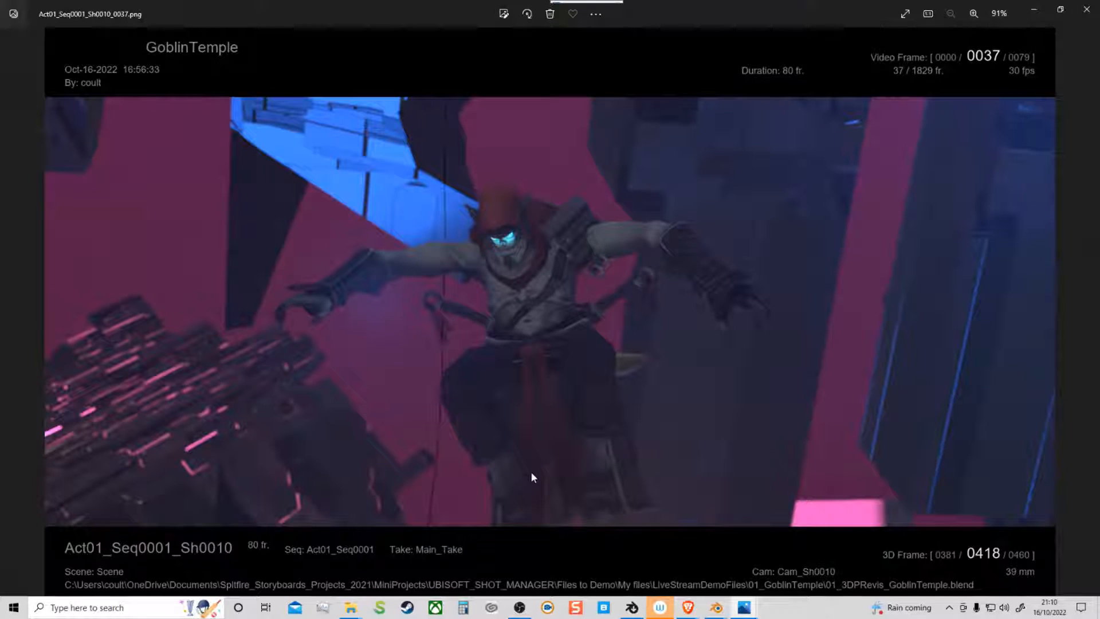
{"action": "left_click", "coordinate": [1087, 10]}
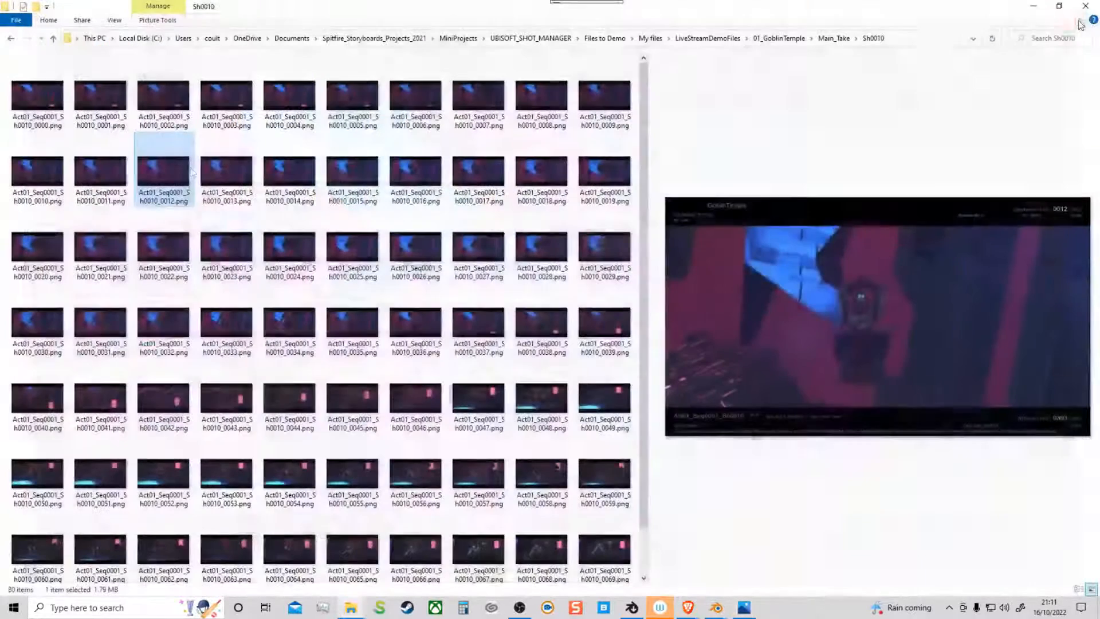
Step: Go back to the Main_Take folder and play the rendered video Act01_Seq0001_Sh0010.mp4
{"action": "left_click", "coordinate": [11, 38]}
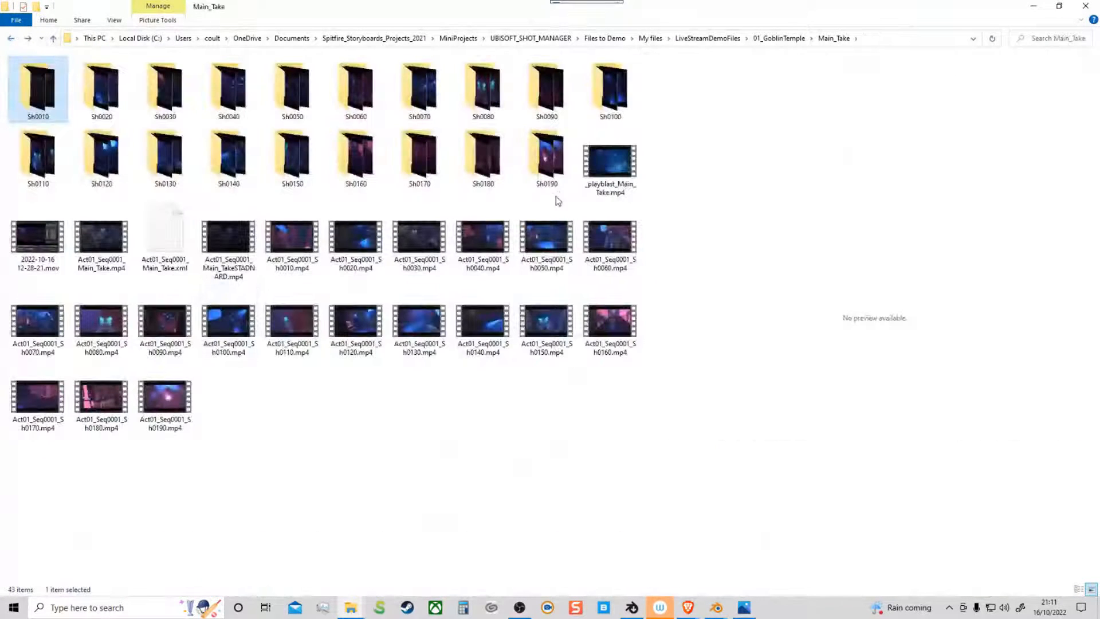
{"action": "double_click", "coordinate": [273, 266]}
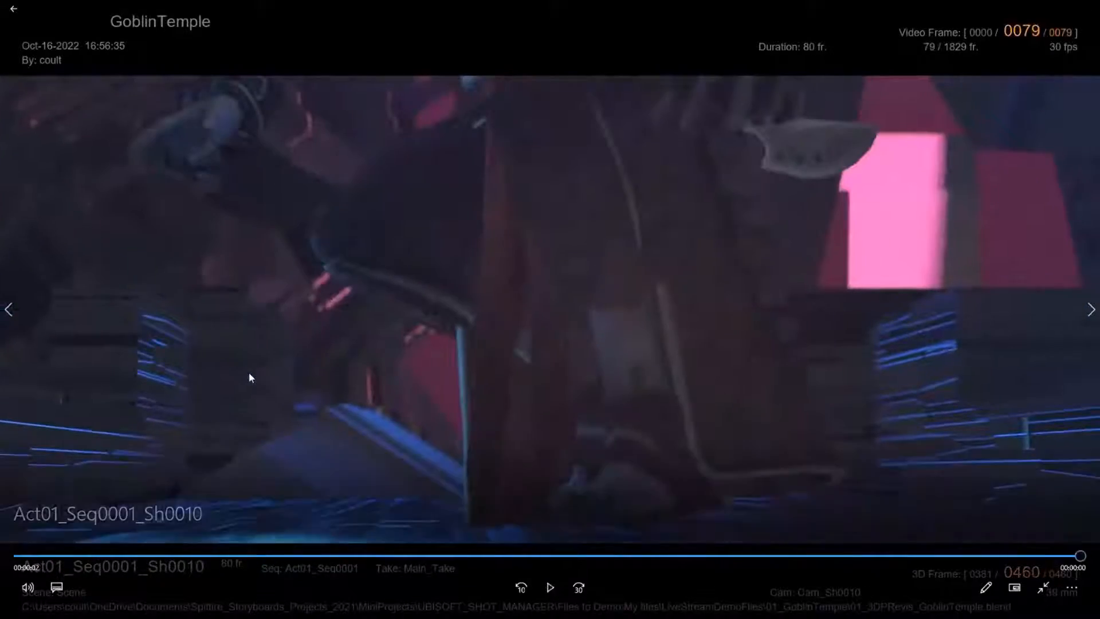
{"action": "left_click", "coordinate": [1077, 21]}
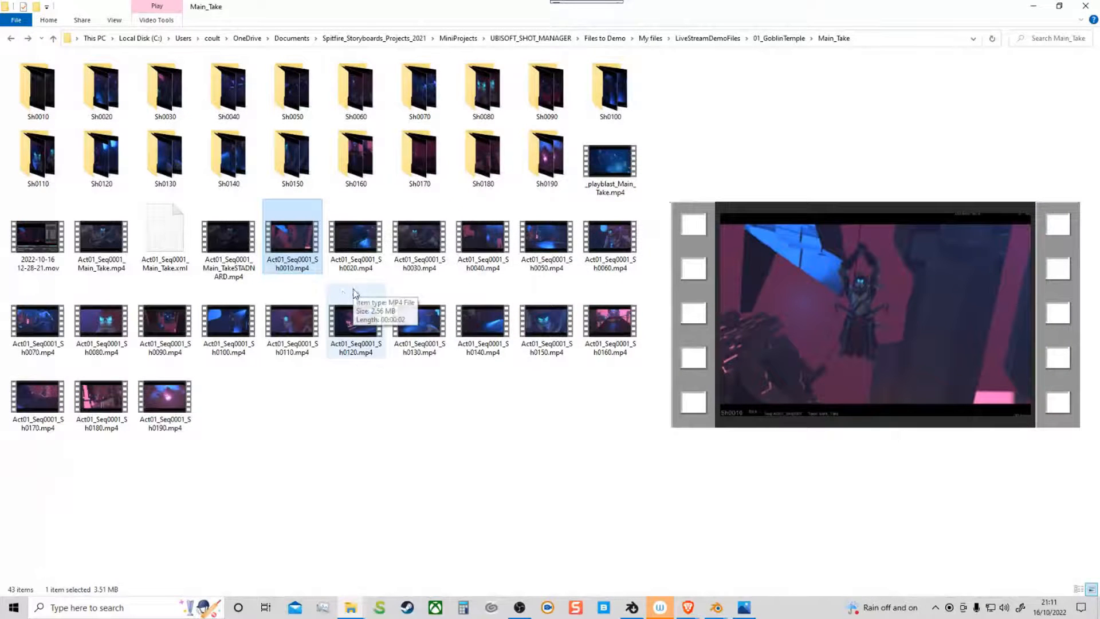
Step: Play the full sequence video Act01_Seq0001_Main_TakeSTADNARD.mp4 and close the player
{"action": "left_click", "coordinate": [230, 256]}
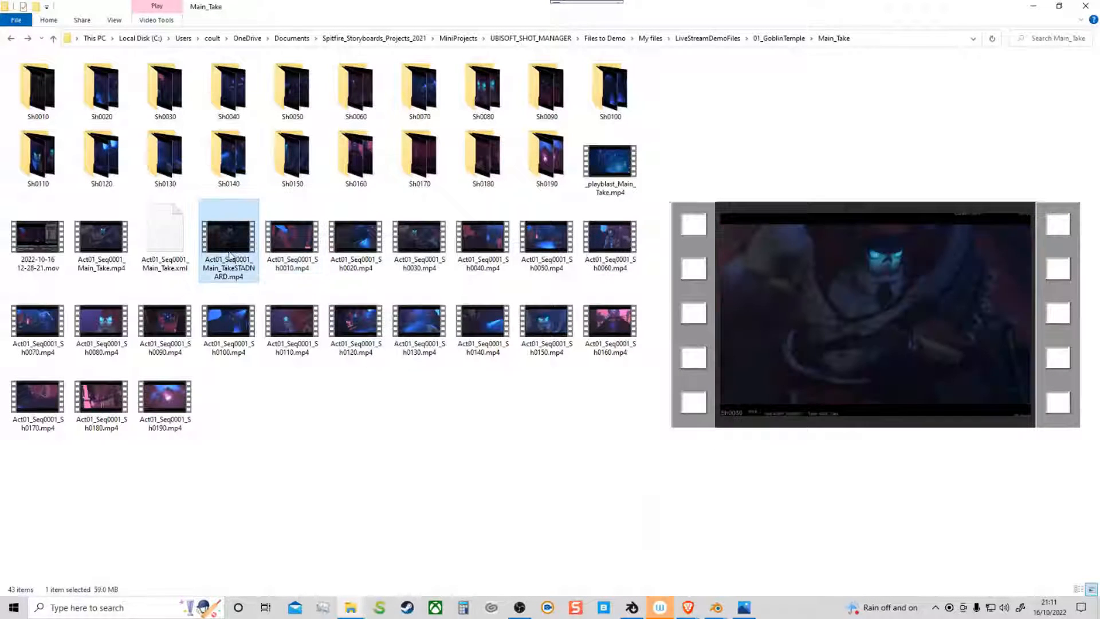
{"action": "double_click", "coordinate": [231, 254]}
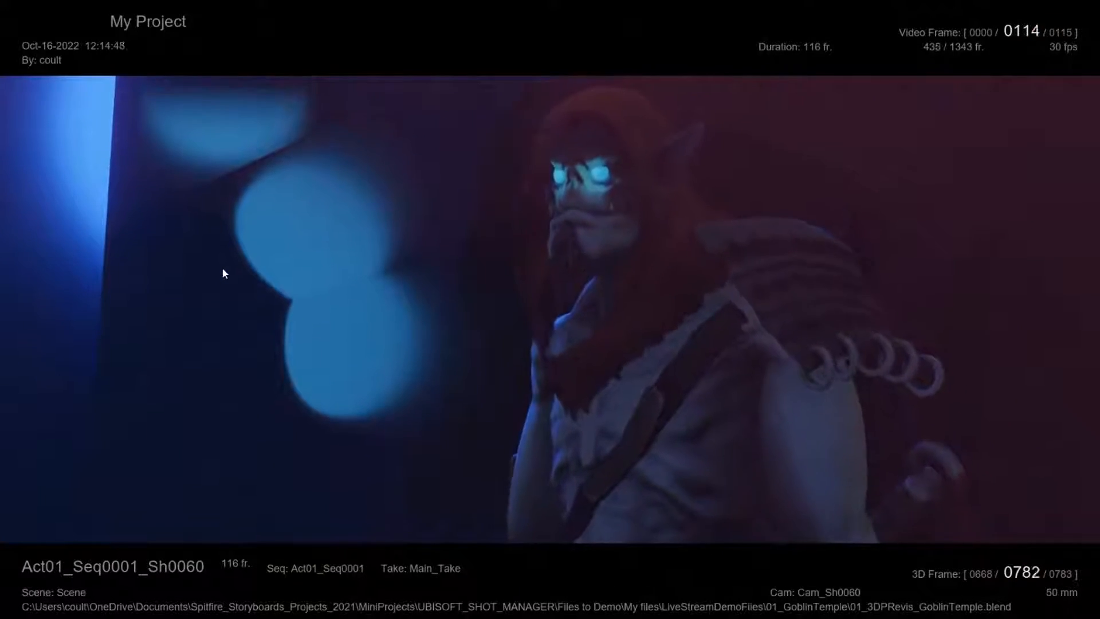
{"action": "key", "text": "Escape"}
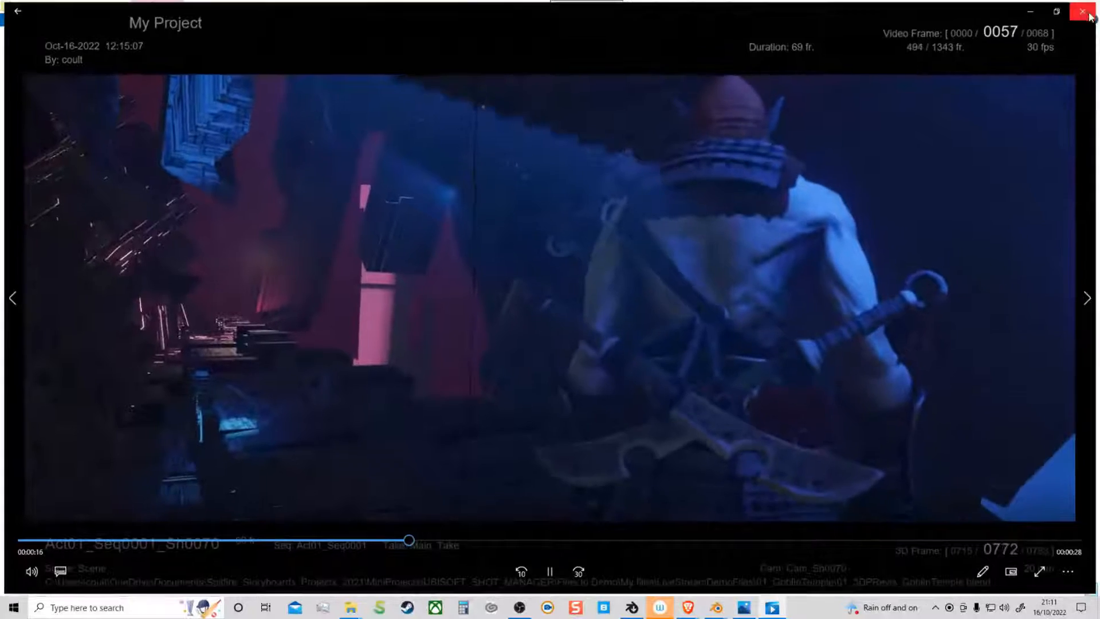
{"action": "left_click", "coordinate": [1089, 11]}
Step: Switch back to the Goblin Temple window in Blender and show the Playblast settings
{"action": "left_click", "coordinate": [690, 609]}
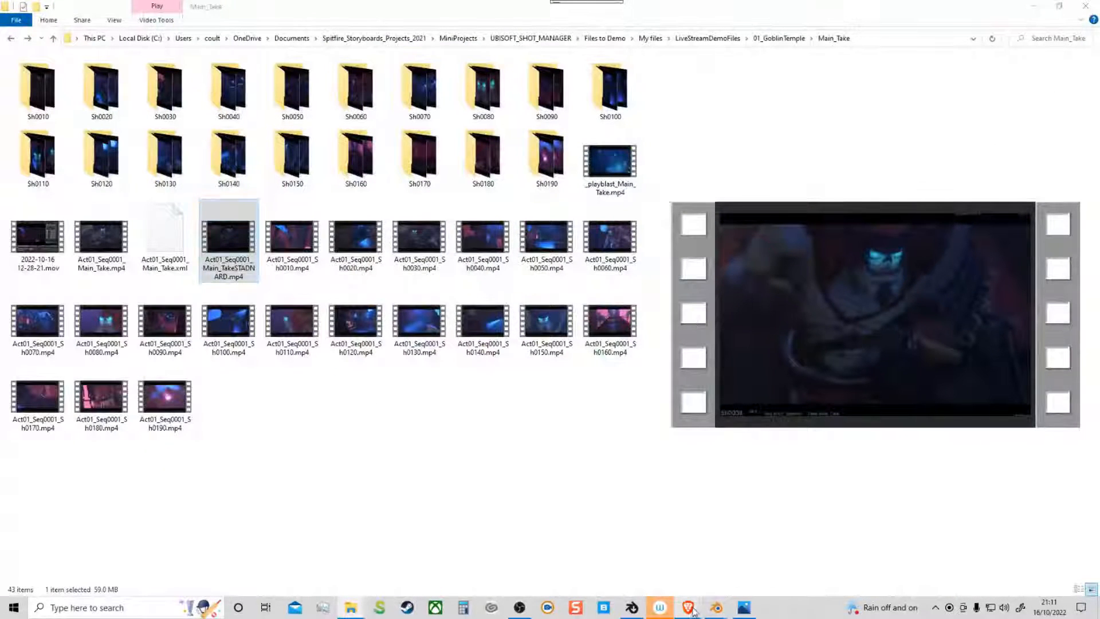
{"action": "mouse_move", "coordinate": [717, 608]}
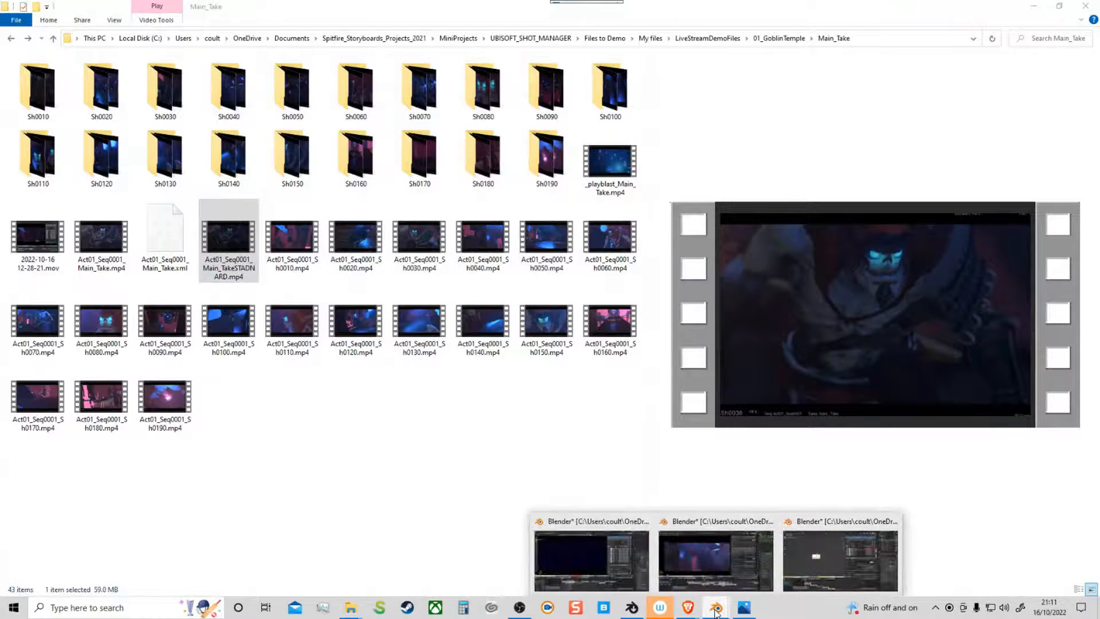
{"action": "left_click", "coordinate": [733, 550]}
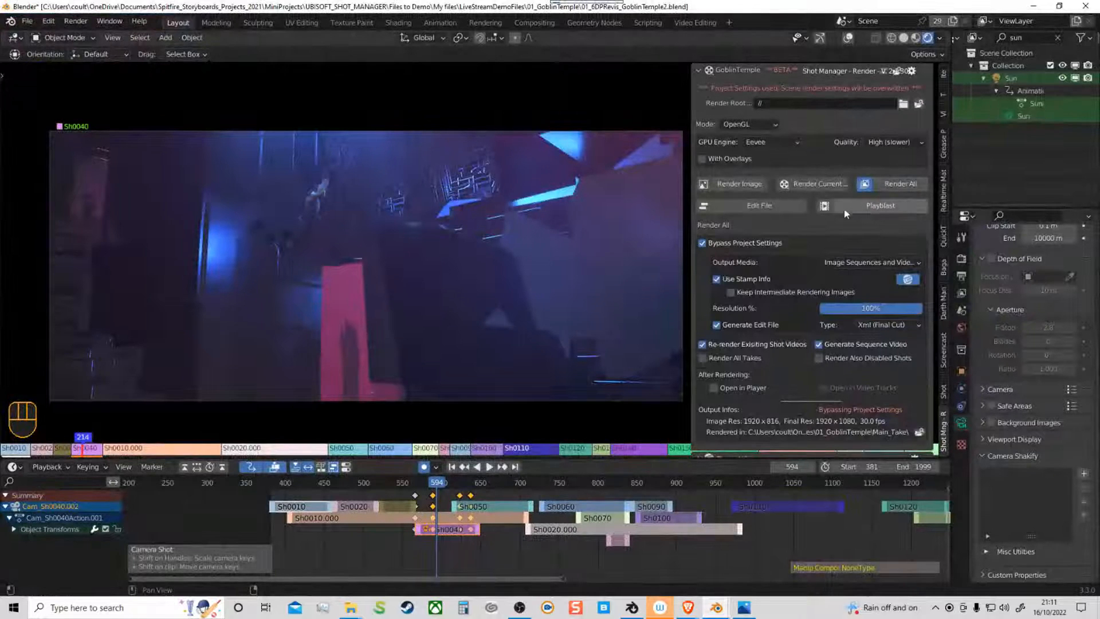
{"action": "left_click", "coordinate": [824, 205]}
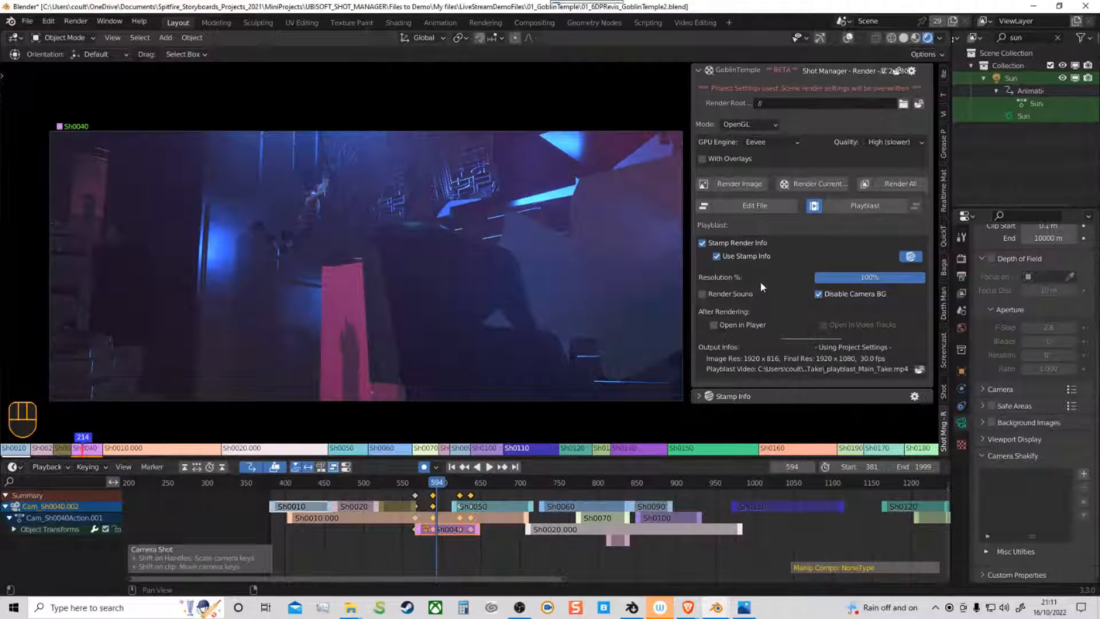
{"action": "left_click_drag", "start_coordinate": [845, 286], "coordinate": [902, 292]}
Step: Set the OpenGL GPU engine to Workbench and turn on the viewport overlays
{"action": "left_click", "coordinate": [785, 143]}
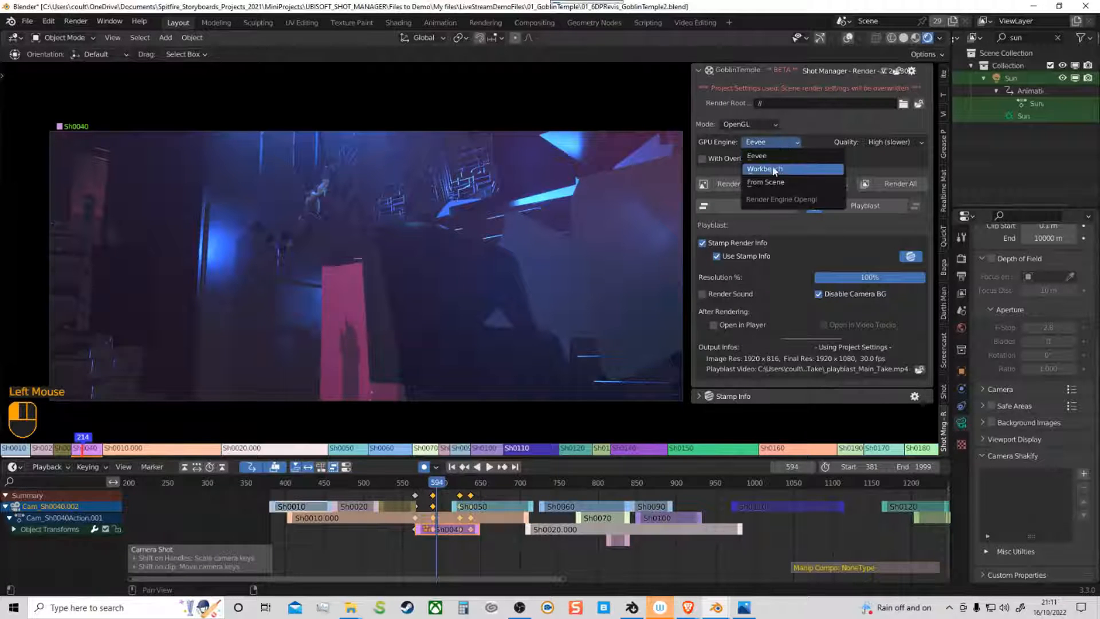
{"action": "left_click", "coordinate": [773, 169]}
{"action": "left_click", "coordinate": [848, 39]}
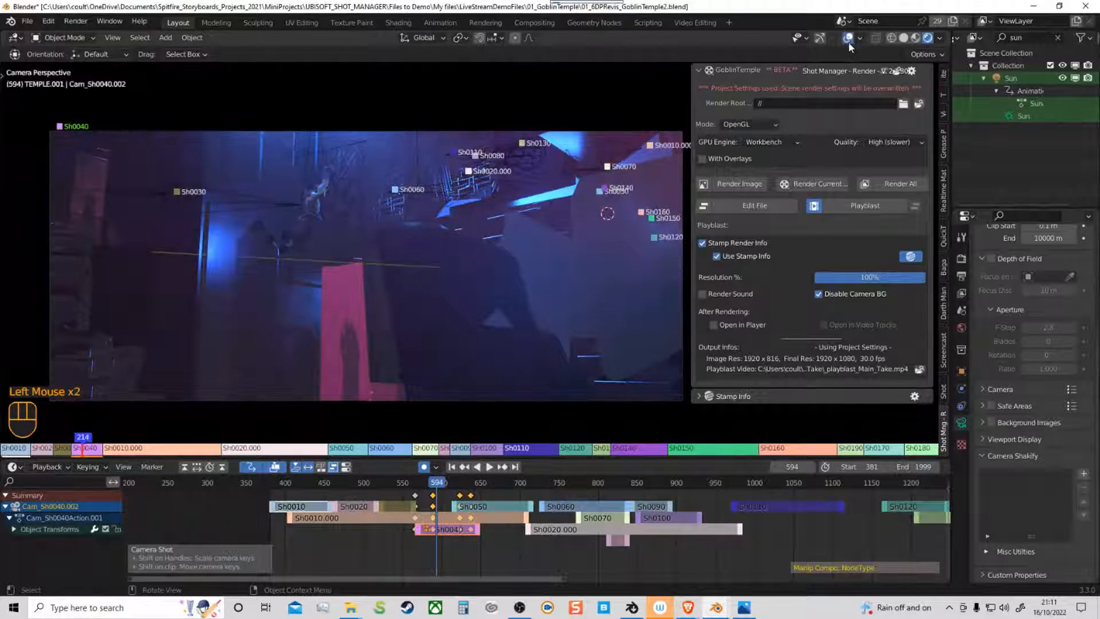
Step: Set the viewport to Solid shading and enable With Overlays for the OpenGL render, with the Render All settings shown
{"action": "left_click", "coordinate": [904, 38]}
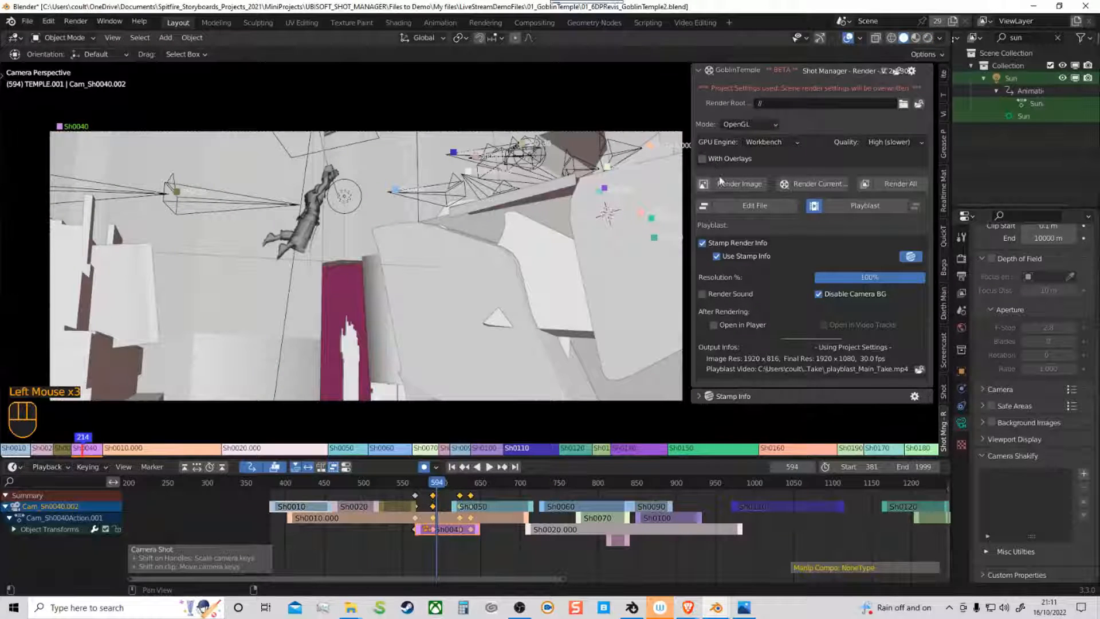
{"action": "left_click", "coordinate": [865, 183]}
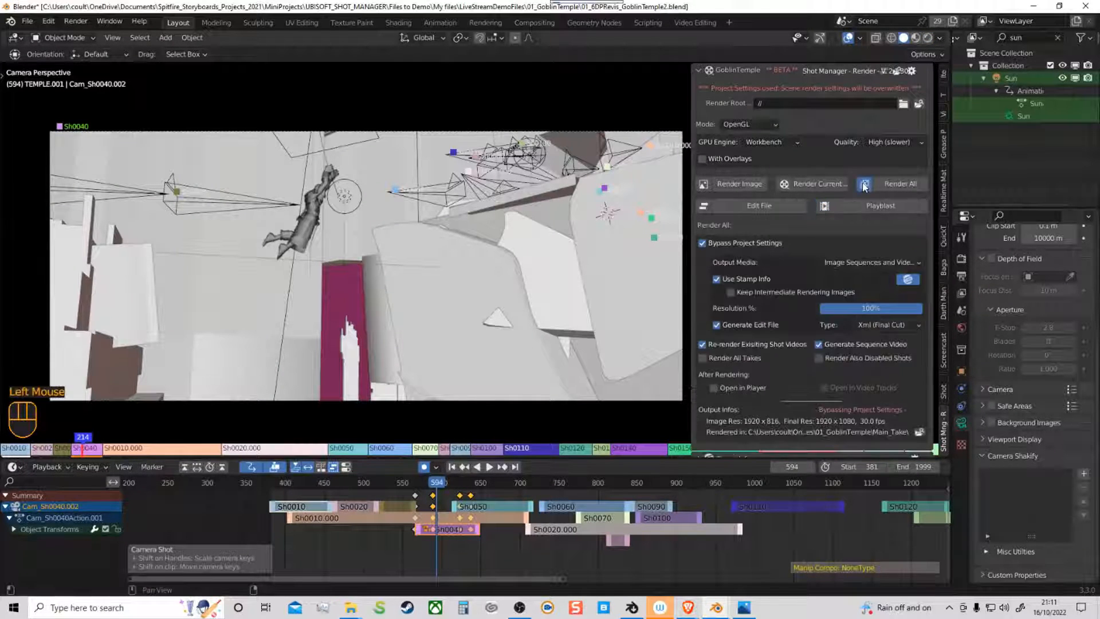
{"action": "left_click", "coordinate": [702, 160]}
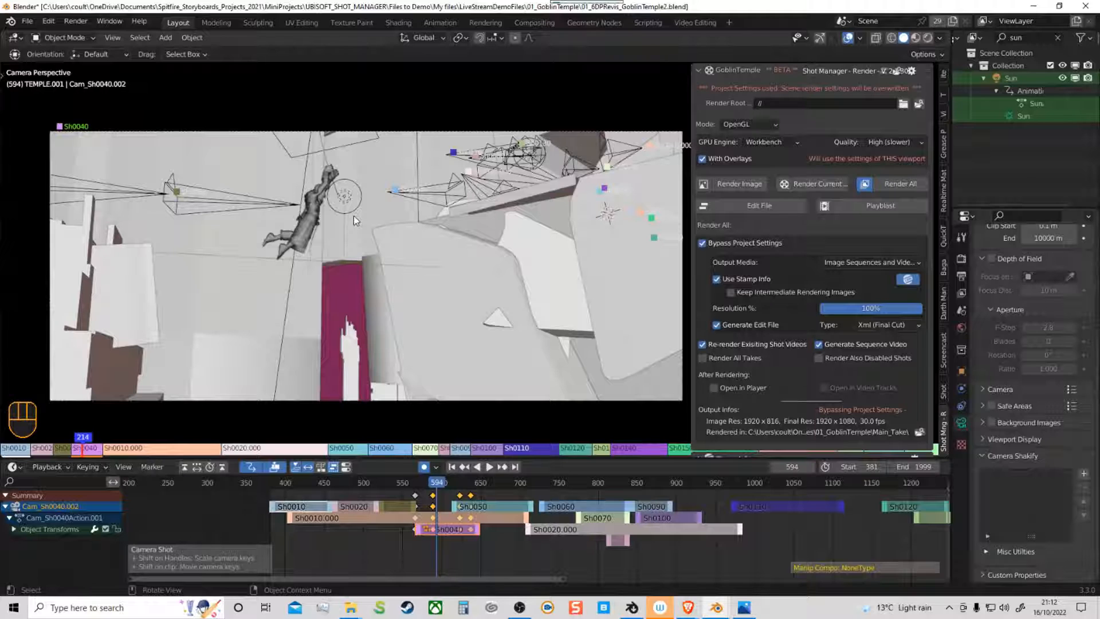
Step: Open Shot Manager's Project Settings and move the dialog so that all its options can be read
{"action": "left_click", "coordinate": [912, 71]}
{"action": "left_click", "coordinate": [953, 102]}
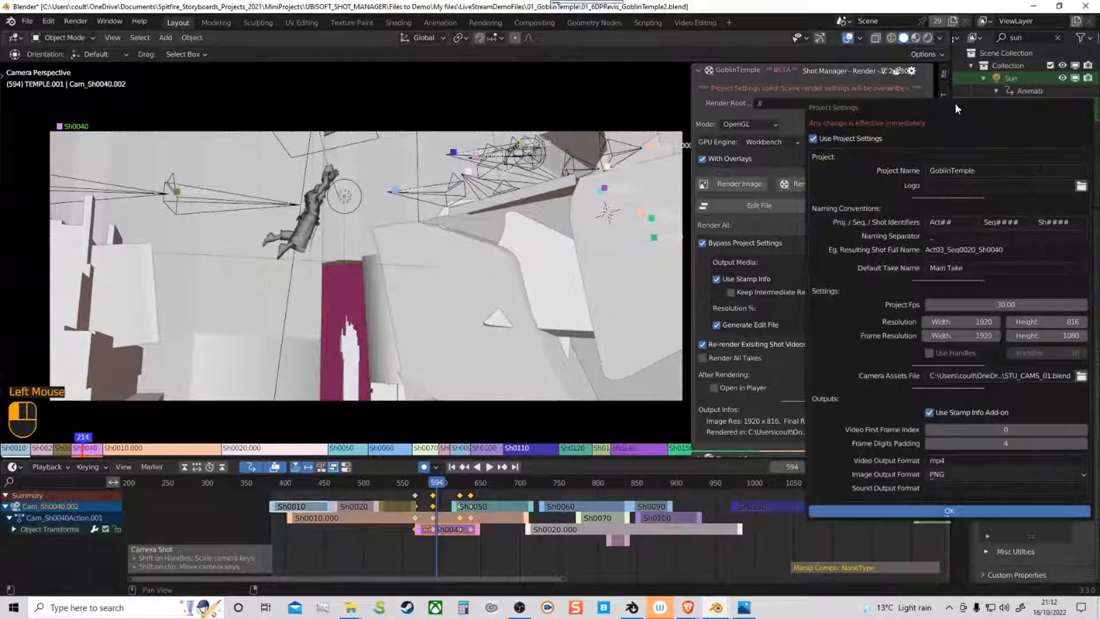
{"action": "left_click_drag", "start_coordinate": [964, 107], "coordinate": [828, 123]}
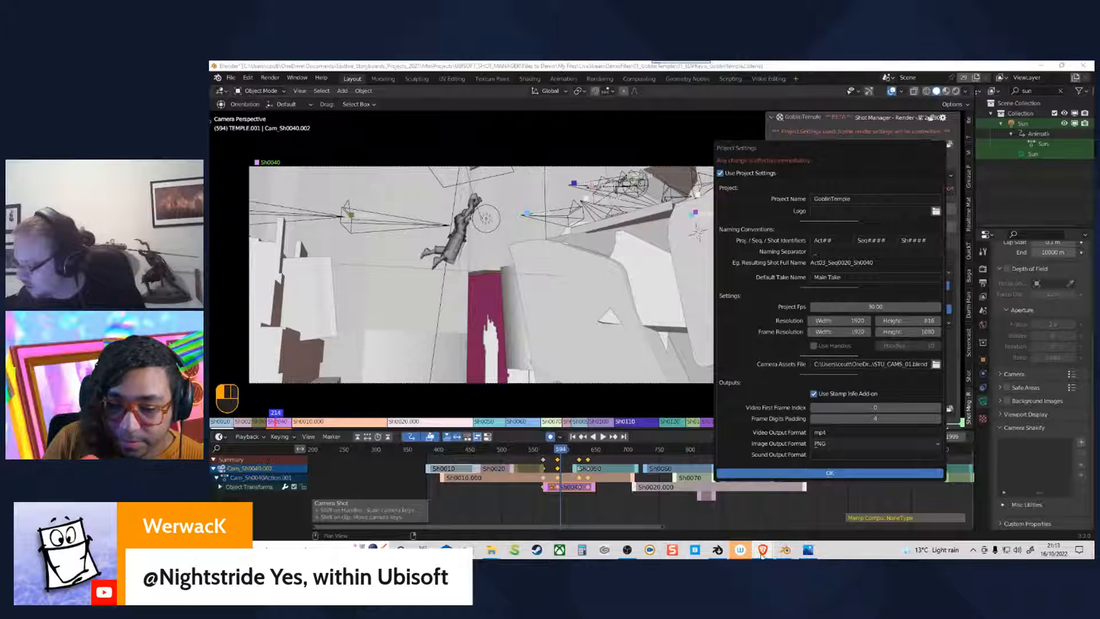
Step: Switch to the web browser and replay an early part of the YouTube video "Ubisoft Shot Manager - Previz in a nutshell"
{"action": "mouse_move", "coordinate": [762, 551]}
{"action": "left_click", "coordinate": [720, 492]}
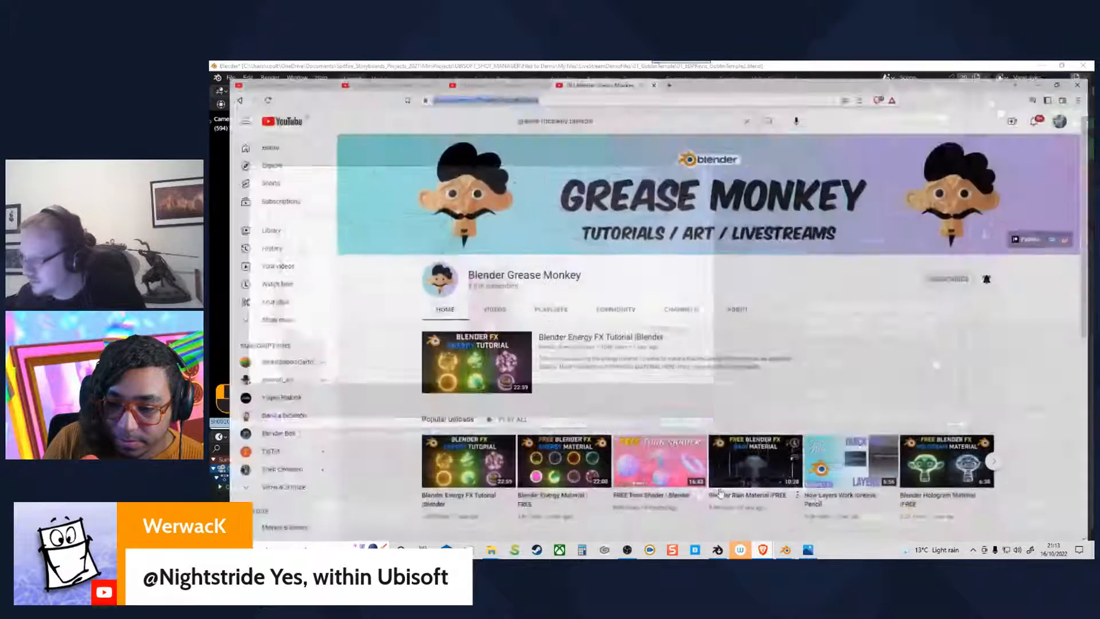
{"action": "left_click", "coordinate": [372, 68]}
{"action": "left_click", "coordinate": [299, 68]}
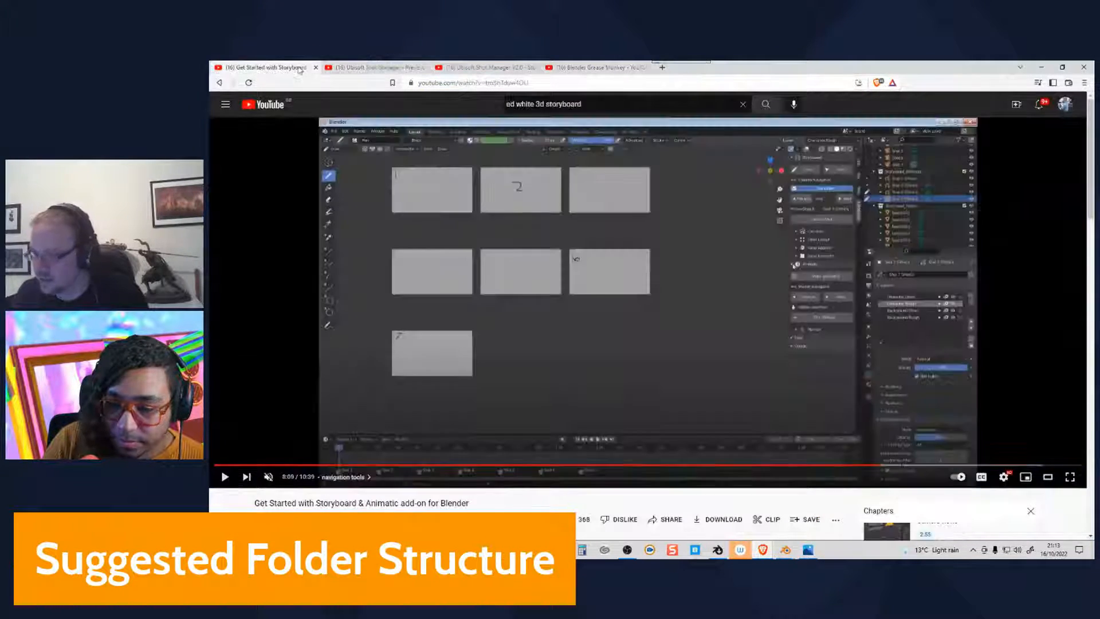
{"action": "left_click", "coordinate": [389, 67]}
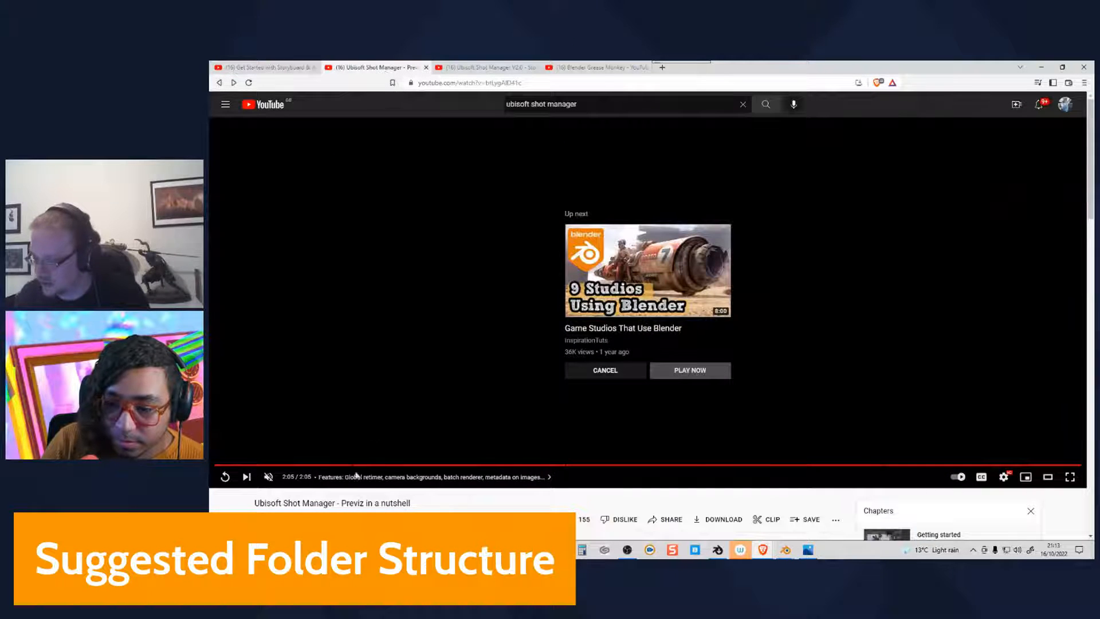
{"action": "left_click", "coordinate": [399, 466]}
{"action": "left_click", "coordinate": [351, 466]}
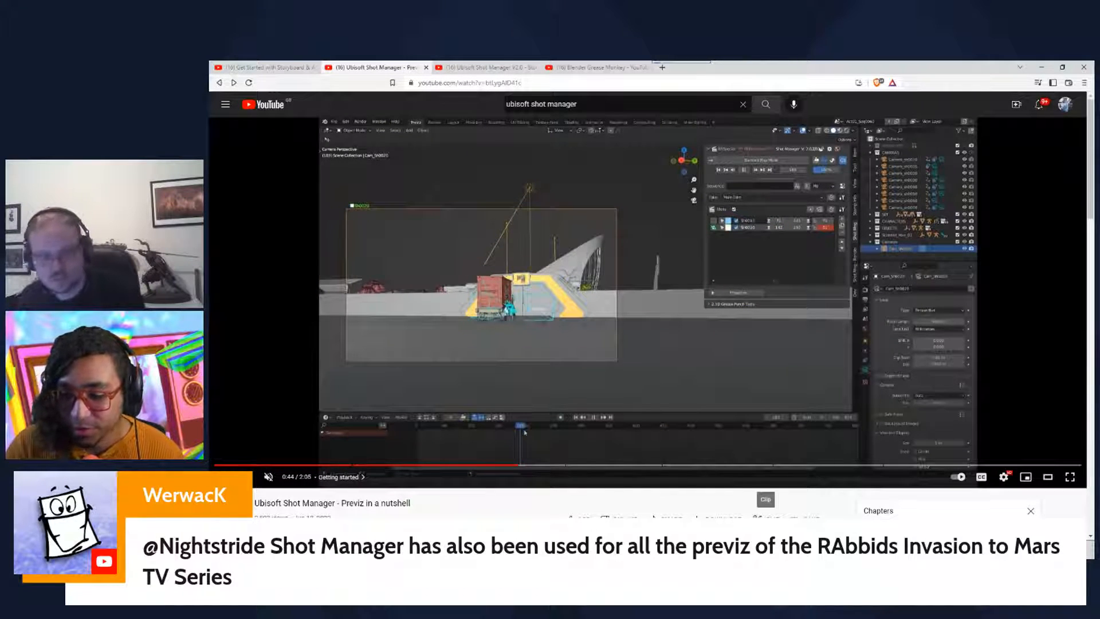
Step: Switch to the image viewer, browse to SuggestedFileStructure.png and enlarge it to 259%
{"action": "mouse_move", "coordinate": [785, 551]}
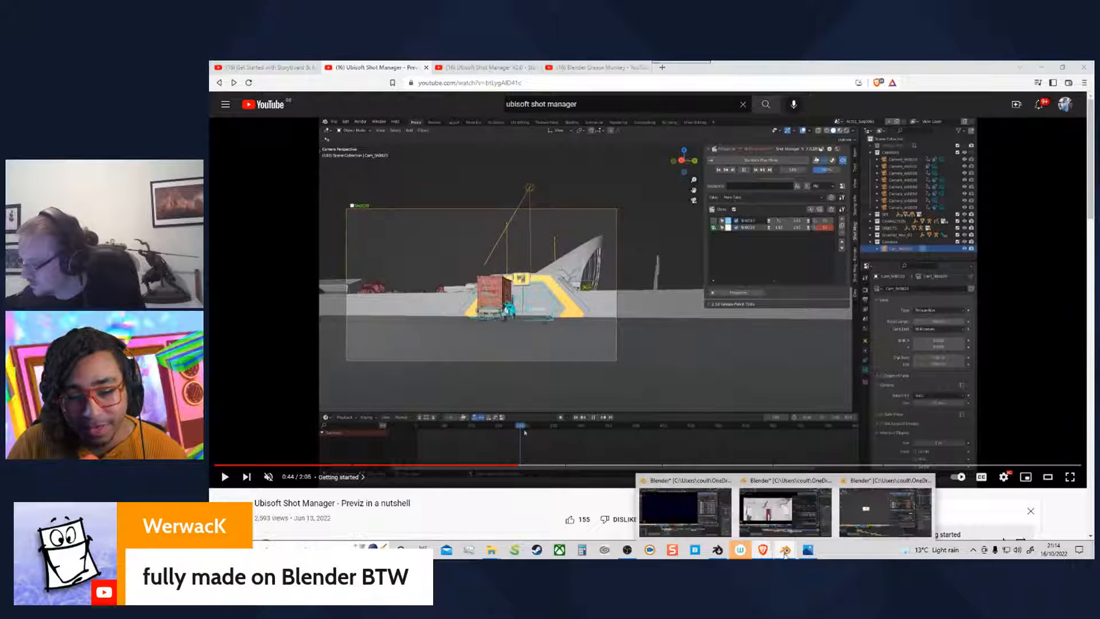
{"action": "left_click", "coordinate": [697, 511]}
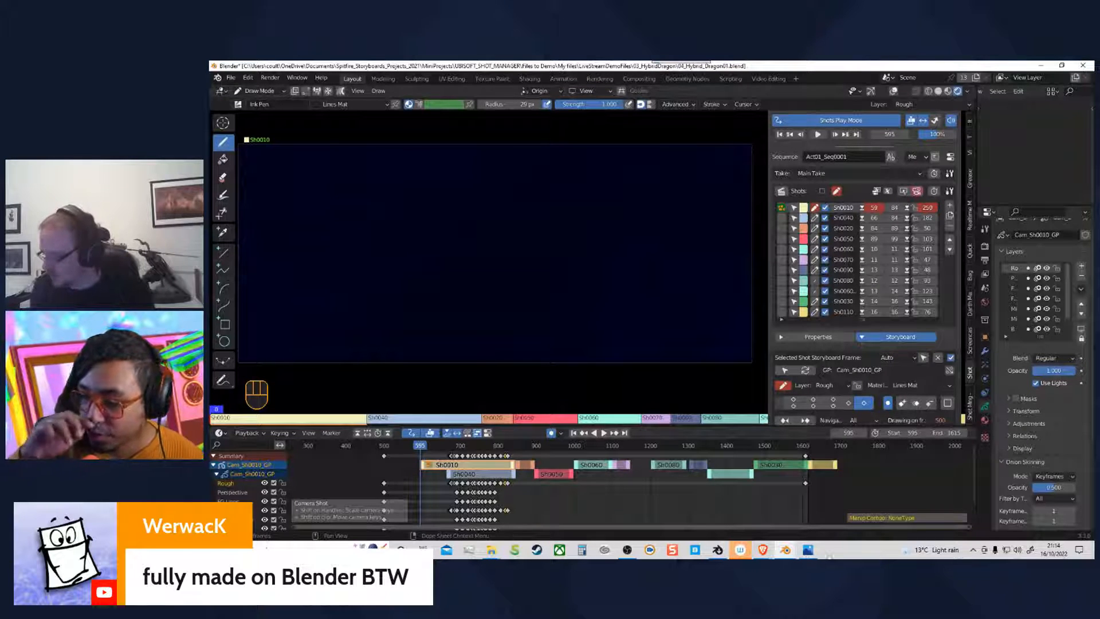
{"action": "left_click", "coordinate": [808, 550]}
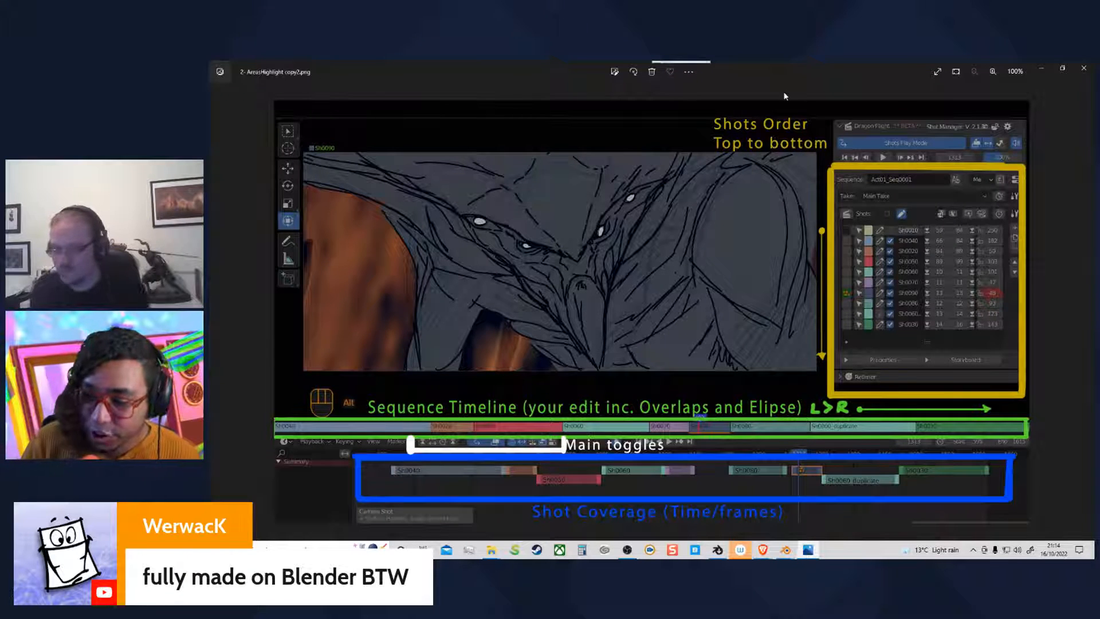
{"action": "key", "text": "Right"}
{"action": "key", "text": "Right"}
{"action": "key", "text": "Right"}
{"action": "key", "text": "Right"}
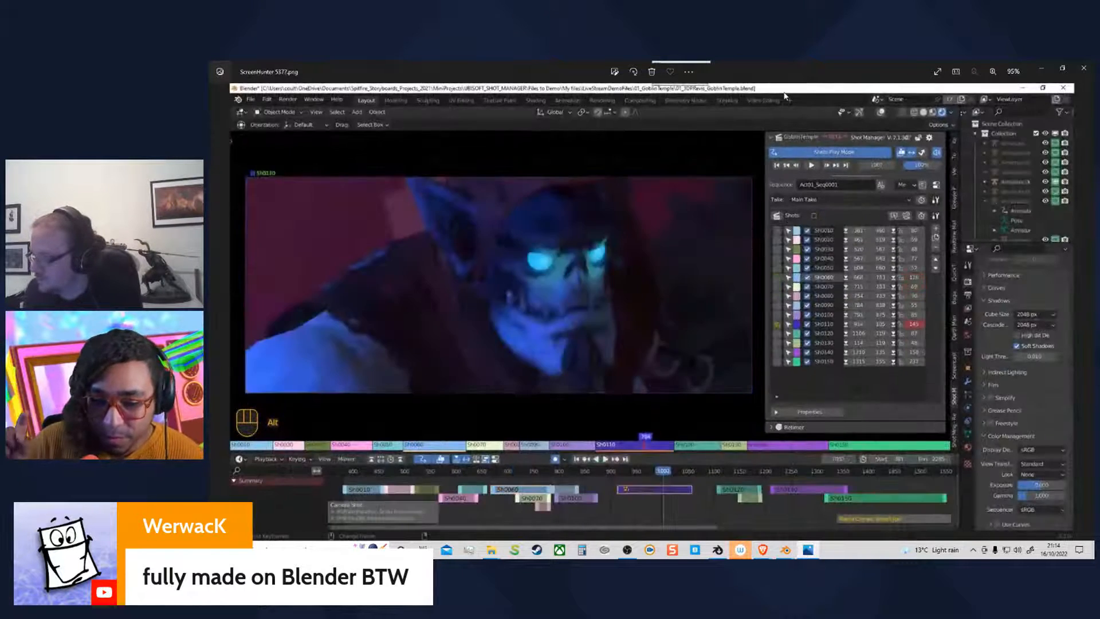
{"action": "scroll", "coordinate": [722, 315], "scroll_direction": "up", "scroll_amount": 4, "text": "ctrl"}
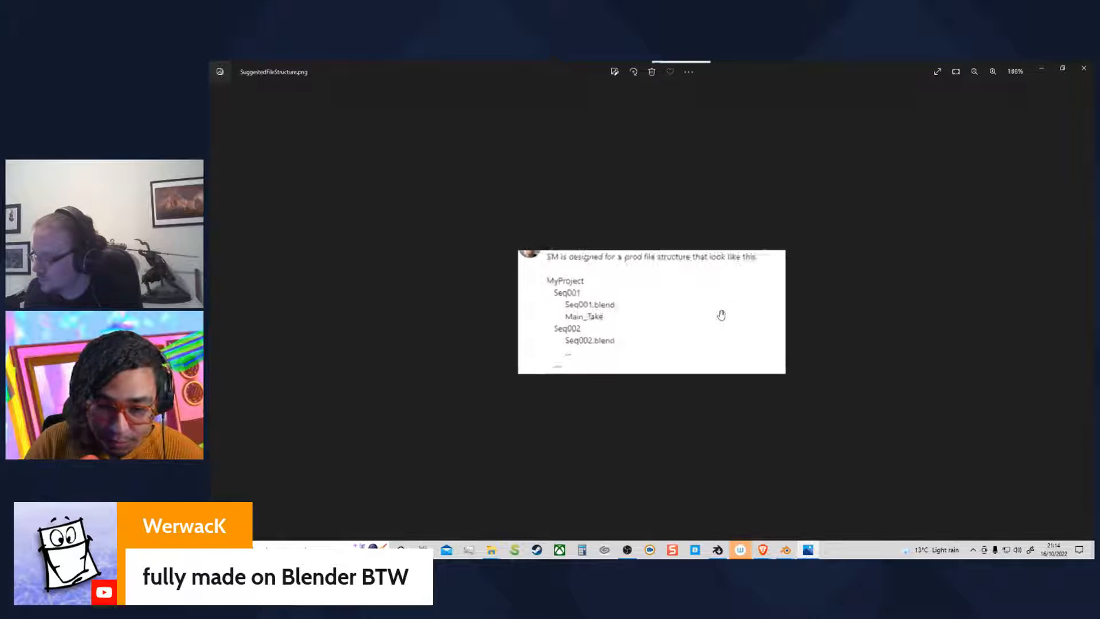
{"action": "scroll", "coordinate": [721, 314], "scroll_direction": "up", "scroll_amount": 3, "text": "ctrl"}
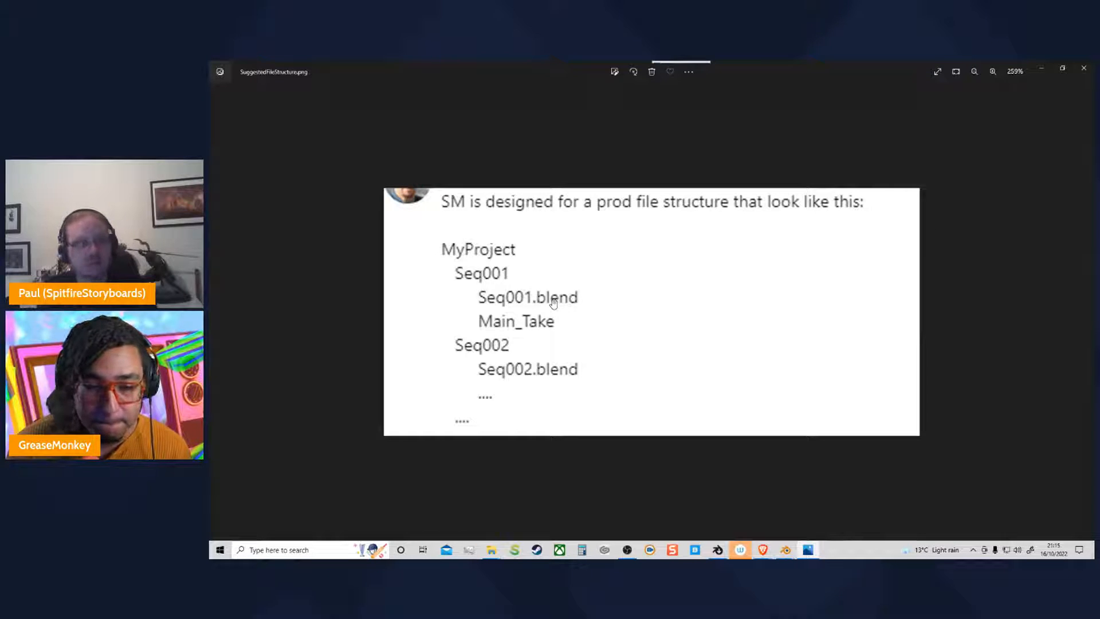
Step: Switch to the Main_Take folder in File Explorer and go up to 01_GoblinTemple to examine its blend files and Main_Take folder
{"action": "mouse_move", "coordinate": [493, 552]}
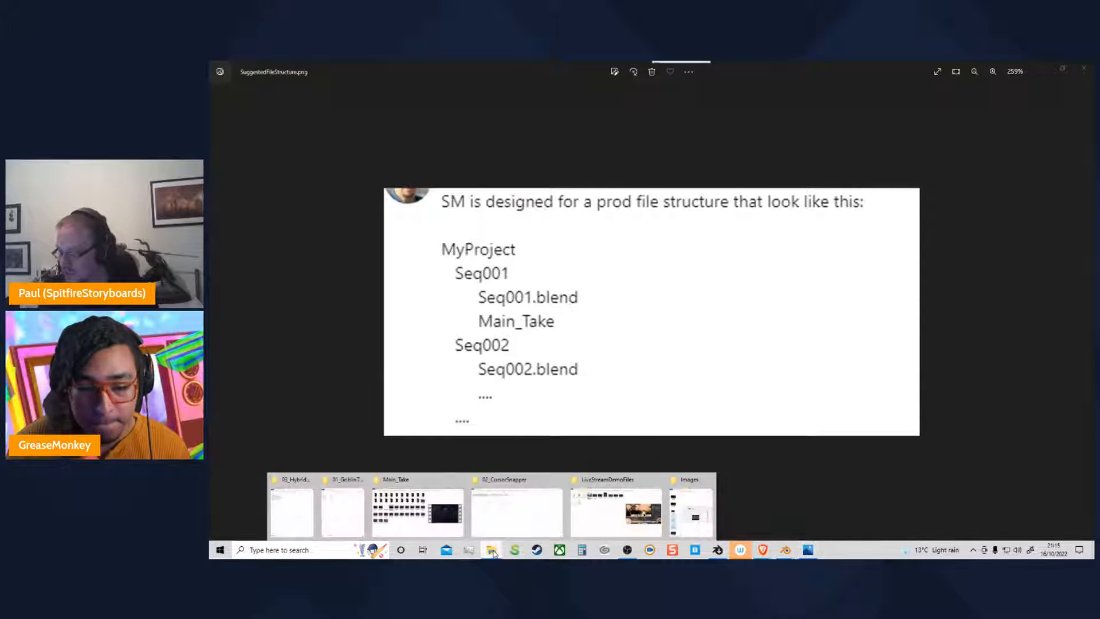
{"action": "left_click", "coordinate": [418, 505]}
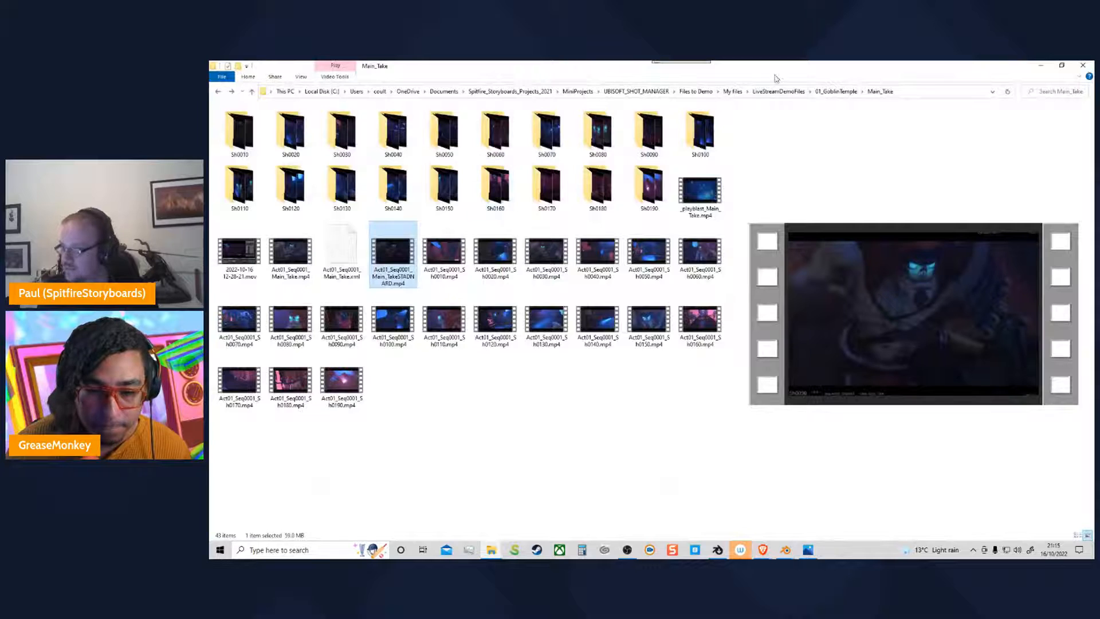
{"action": "left_click", "coordinate": [837, 92]}
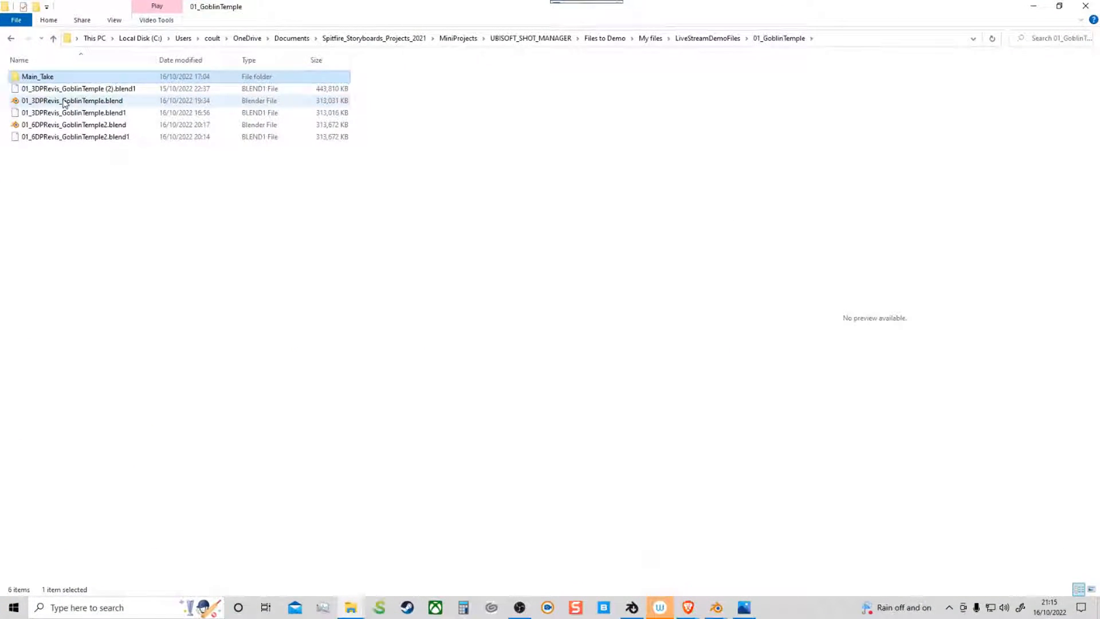
{"action": "left_click", "coordinate": [264, 141]}
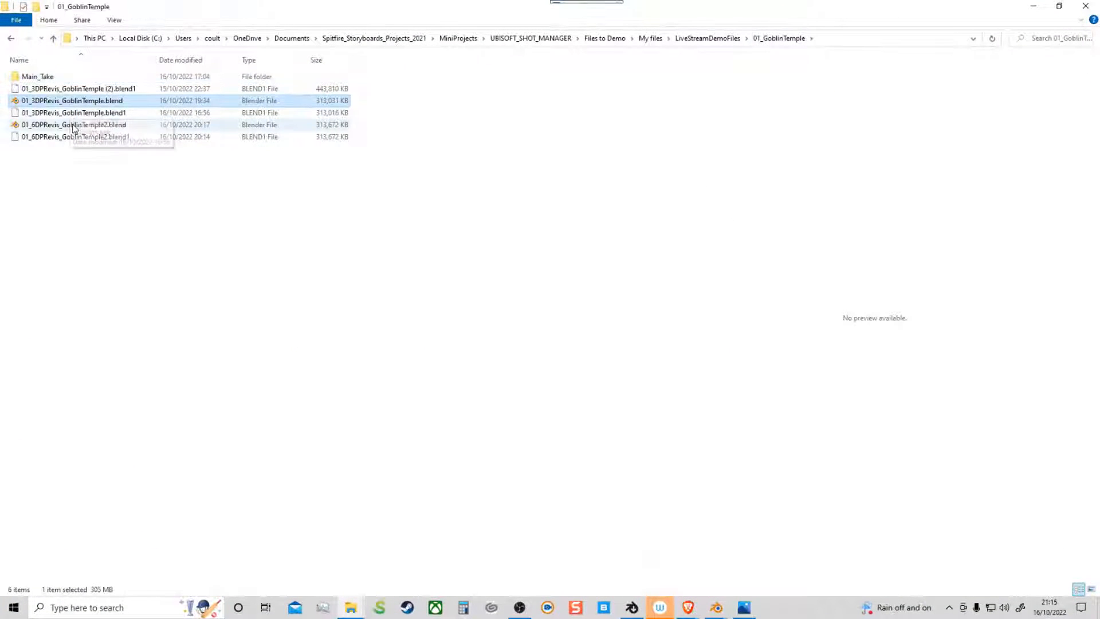
{"action": "left_click", "coordinate": [42, 79]}
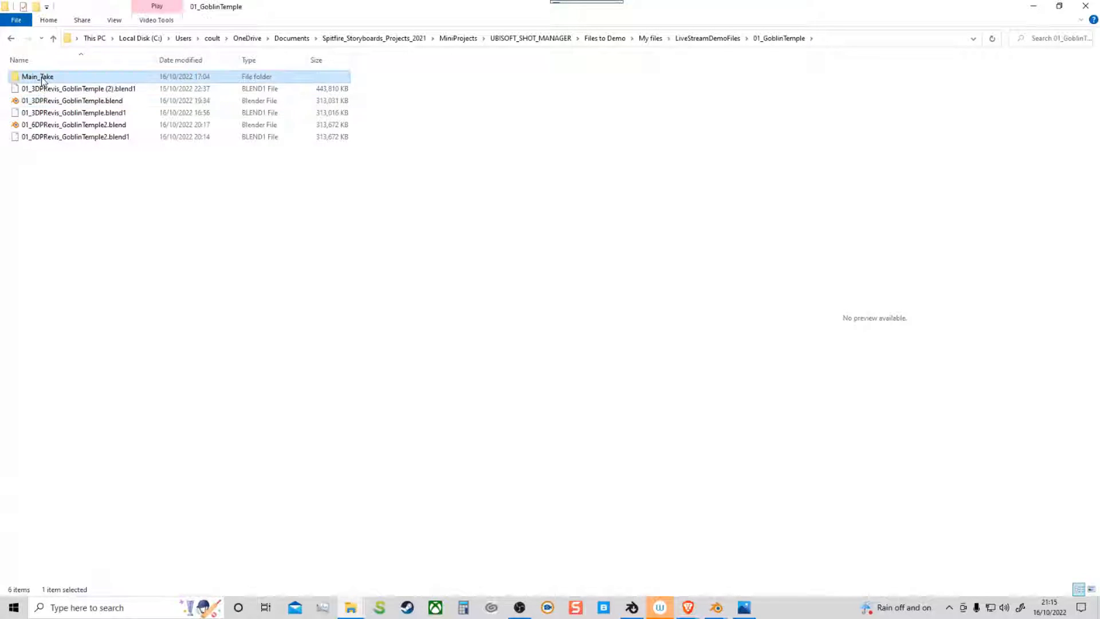
Step: Show the contents of the 03_HybridDragon folder in LiveStreamDemoFiles, then return to the suggested file structure picture
{"action": "left_click", "coordinate": [690, 42]}
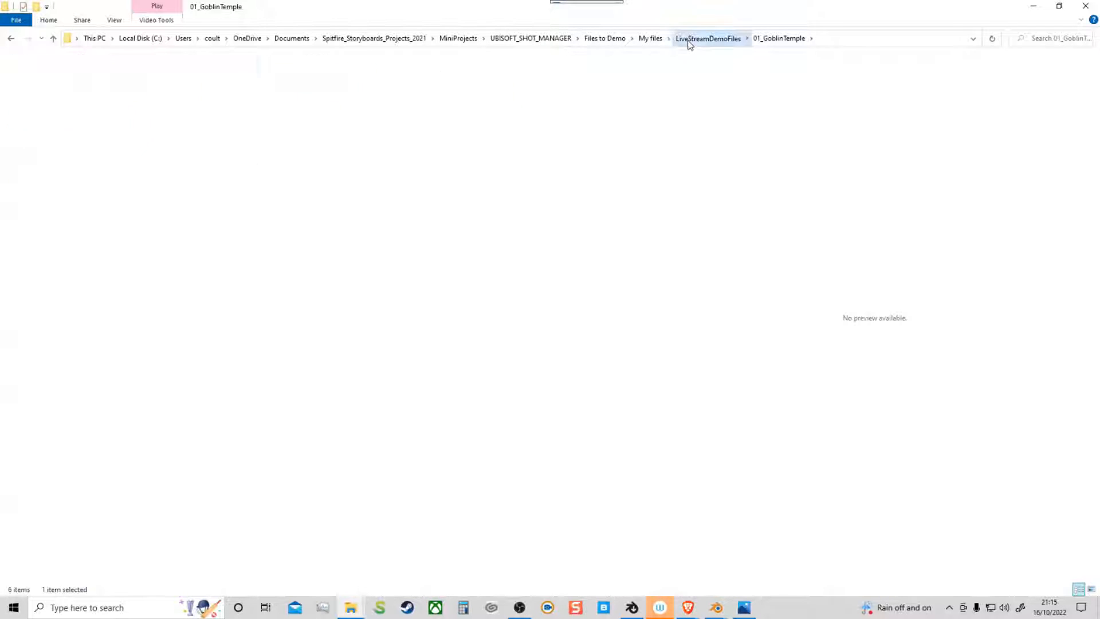
{"action": "double_click", "coordinate": [162, 91]}
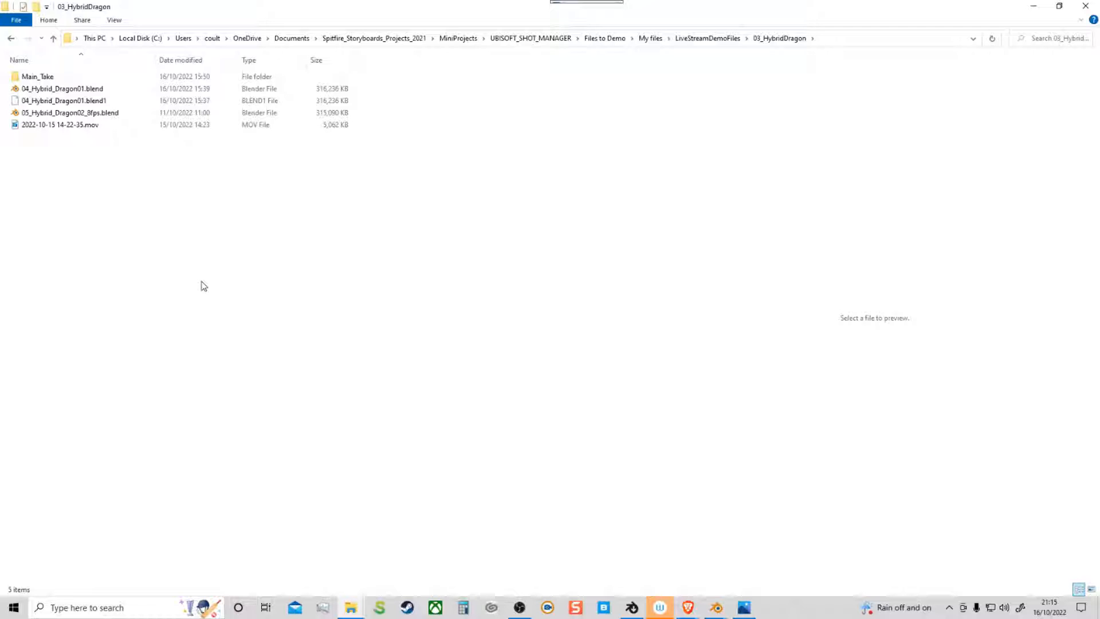
{"action": "left_click", "coordinate": [1034, 6]}
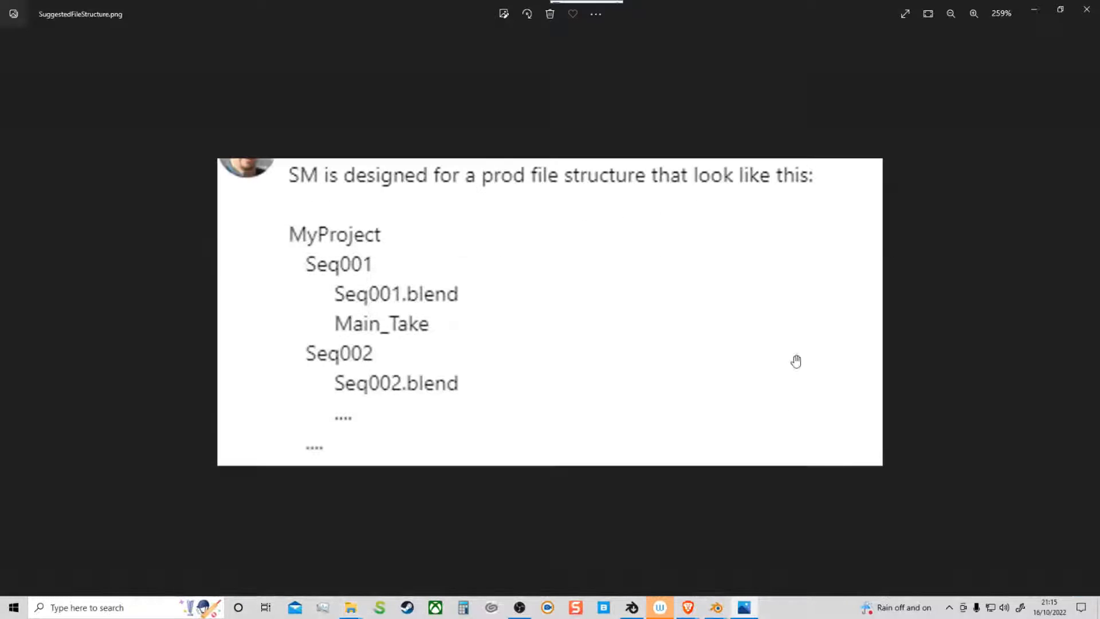